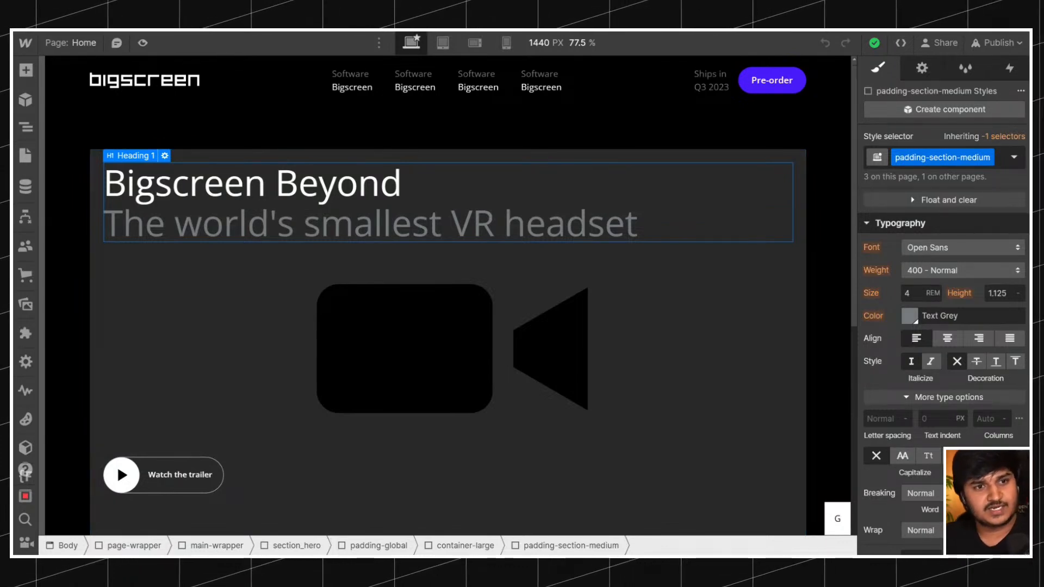
Compare the hero heading's typeface in the Webflow page with the one on the live Bigscreen site.
scroll(309, 256, down, 10)
scroll(310, 257, up, 10)
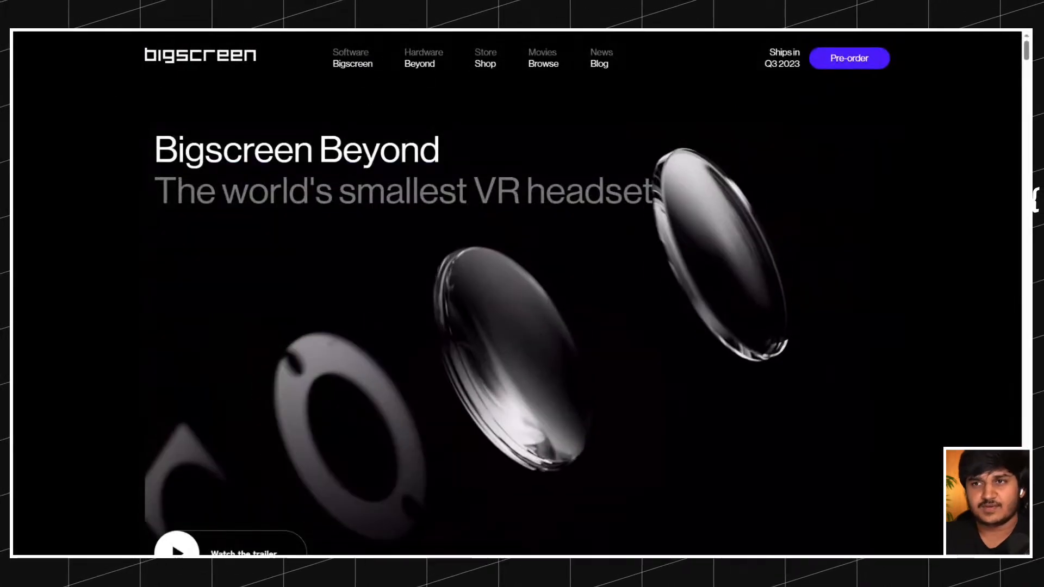
scroll(522, 294, down, 5)
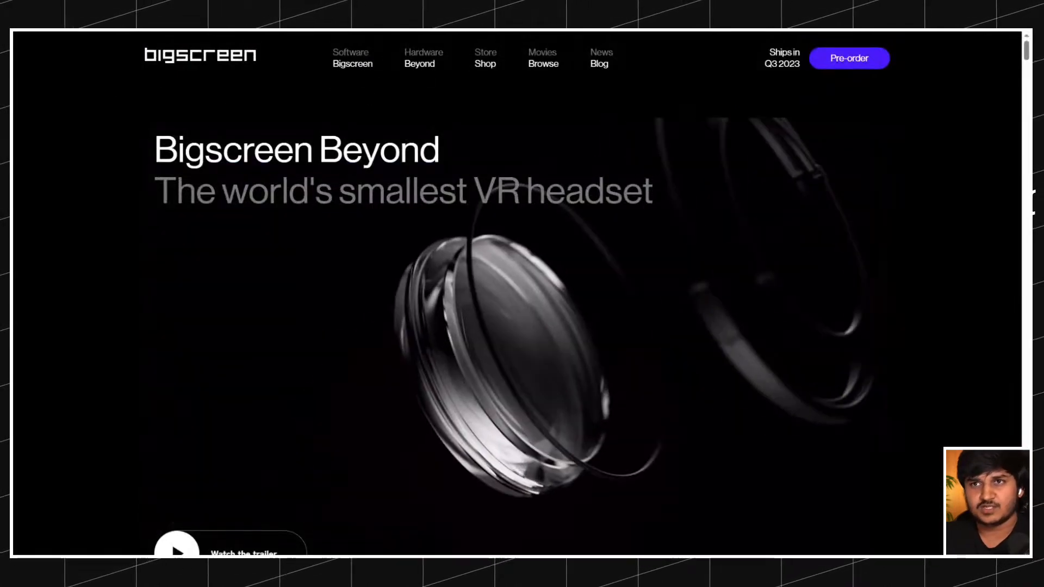
scroll(366, 146, up, 5)
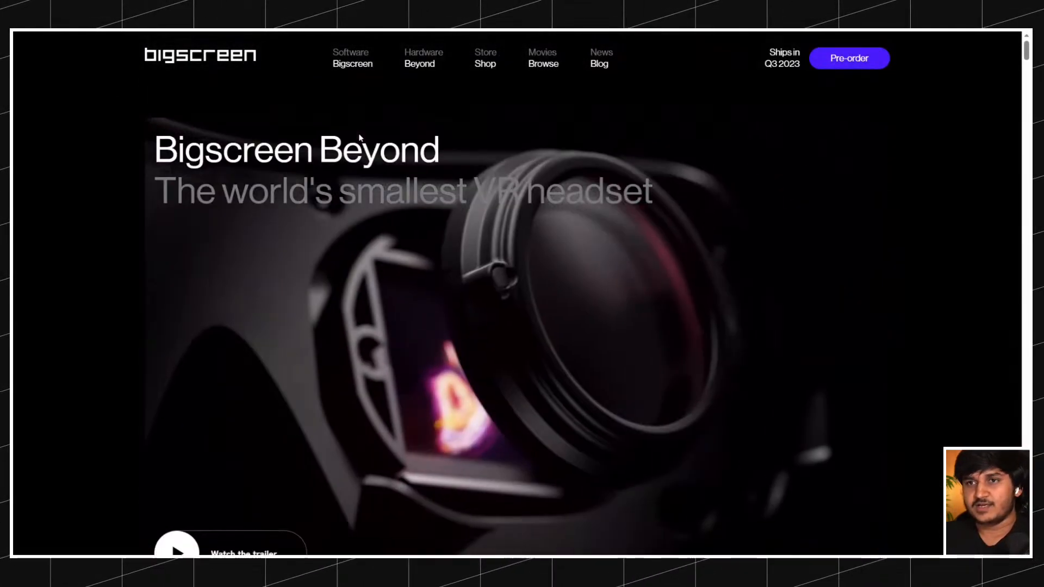
drag(145, 144, 683, 202)
click(883, 190)
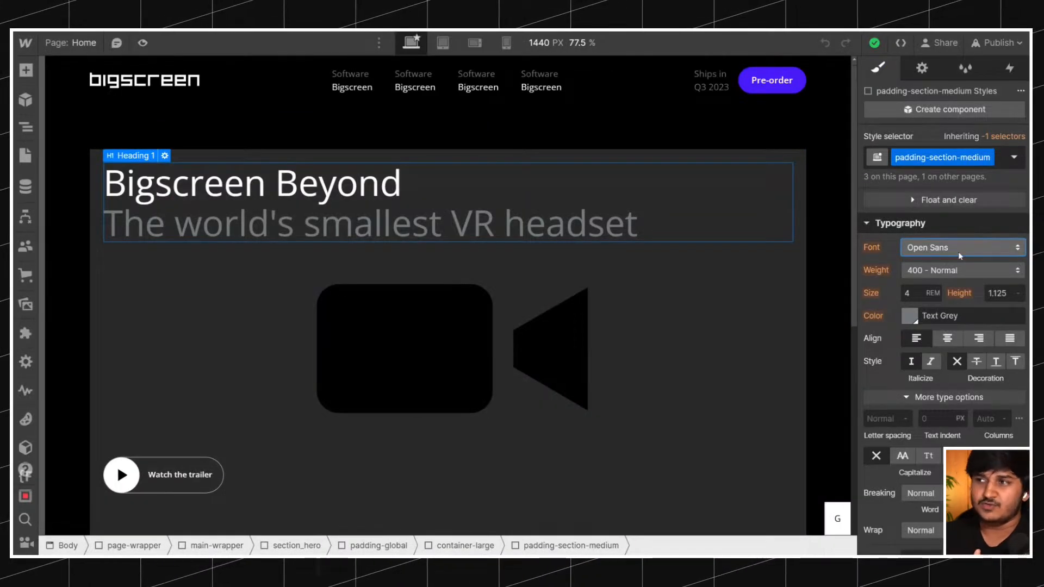
Examine the fonts available for the hero heading in the Webflow Designer.
click(960, 255)
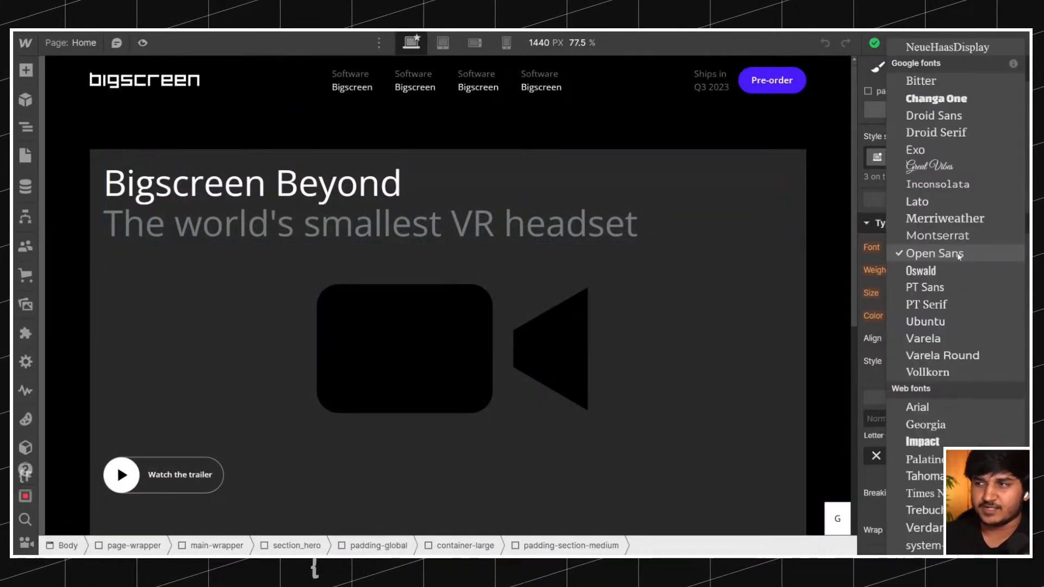
click(898, 259)
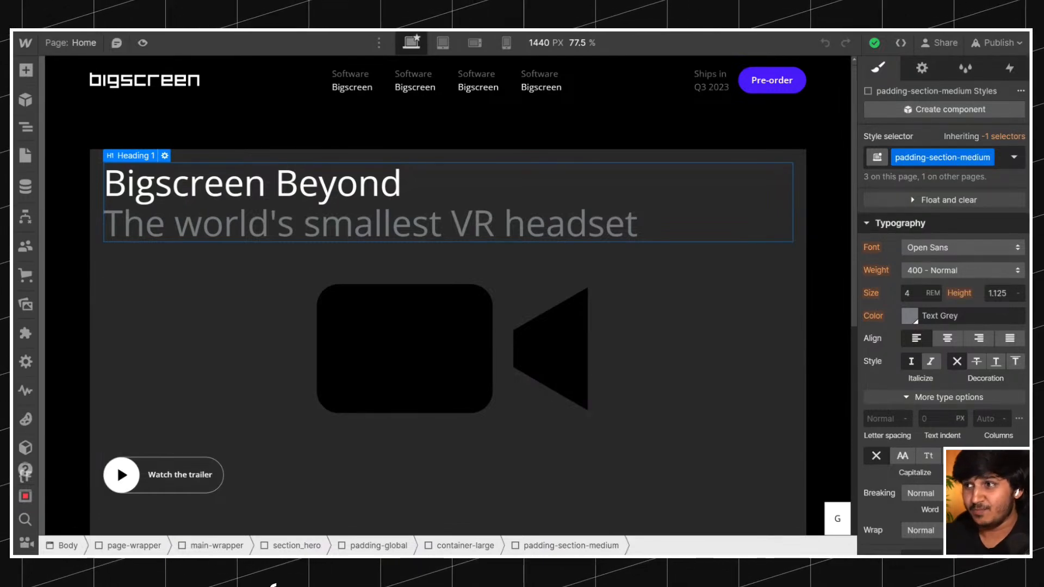
click(960, 247)
click(877, 267)
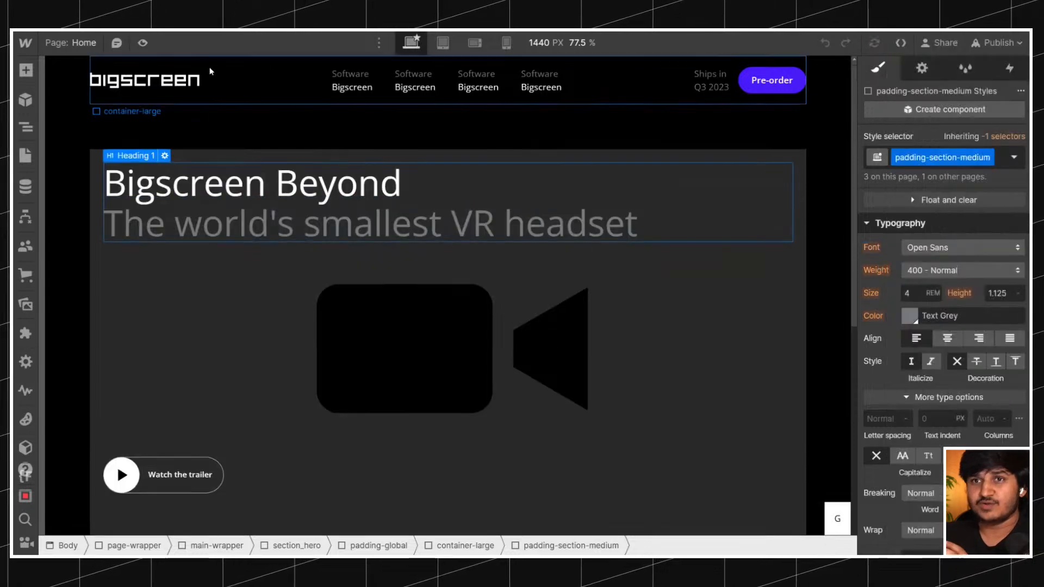
Select the page's Body element, target the Body (All Pages) tag and check its font setting.
click(26, 127)
click(83, 96)
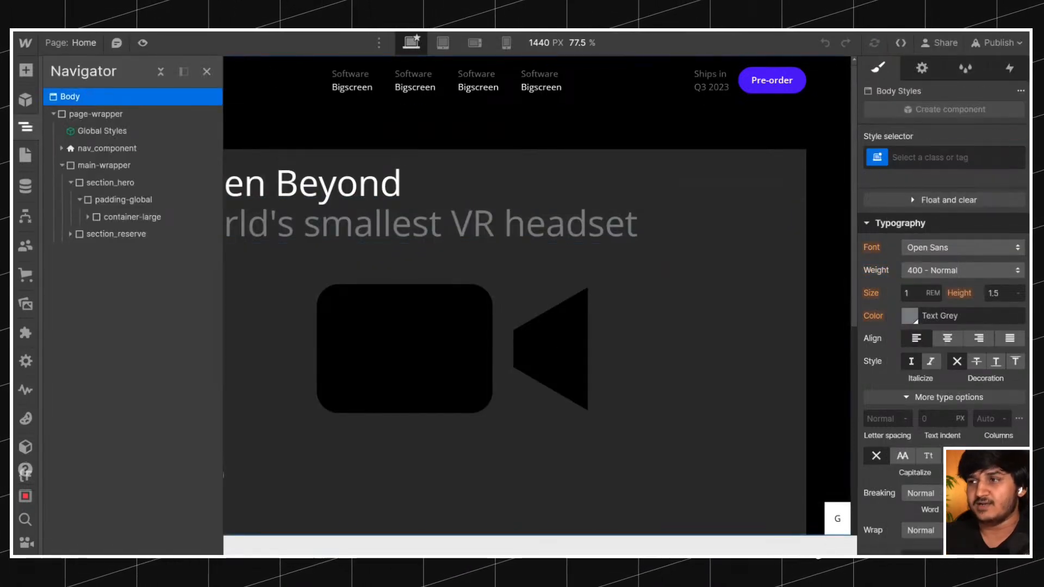
click(940, 157)
click(939, 237)
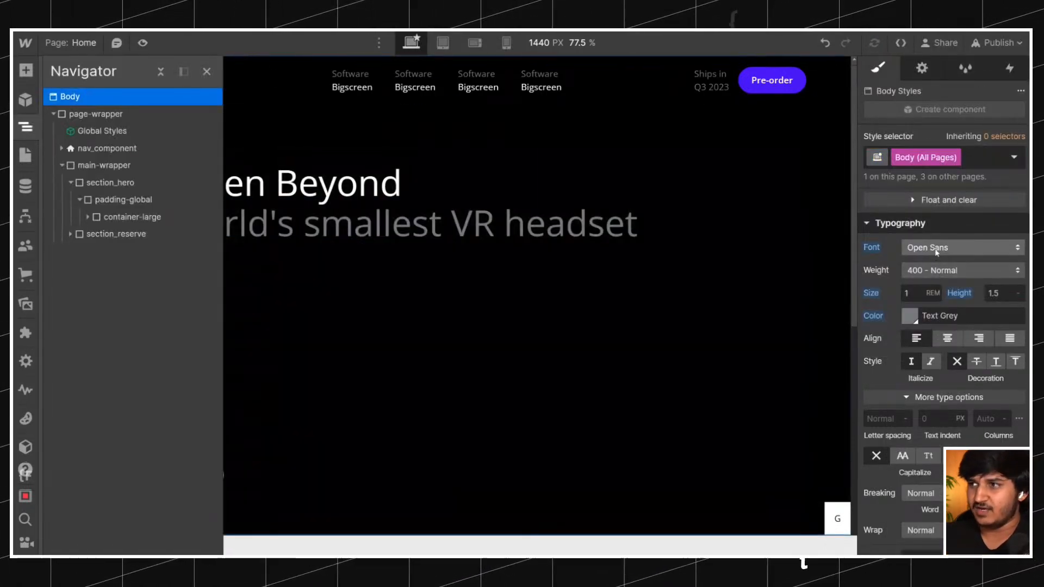
click(936, 251)
click(929, 249)
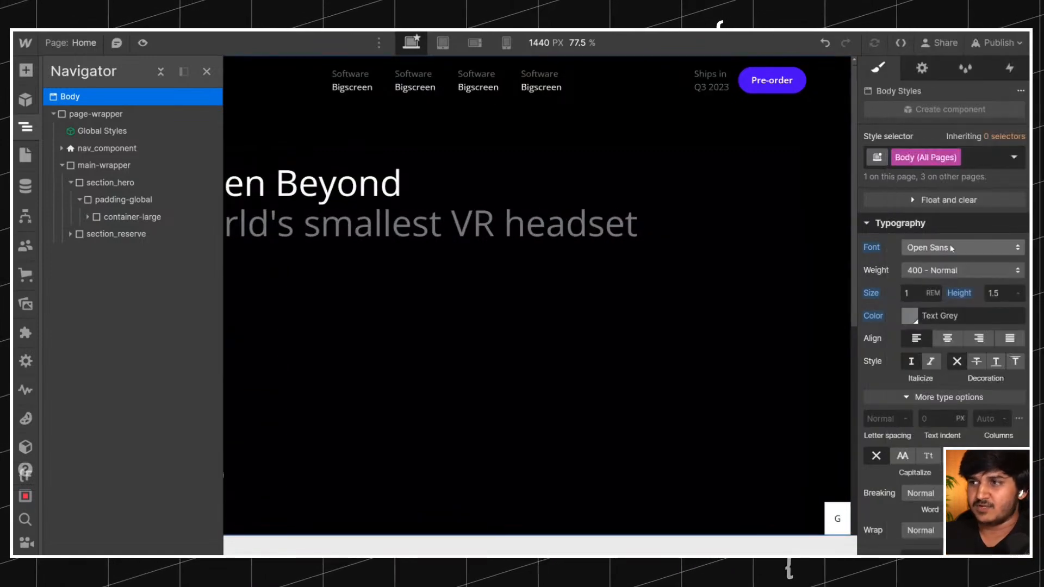
click(952, 248)
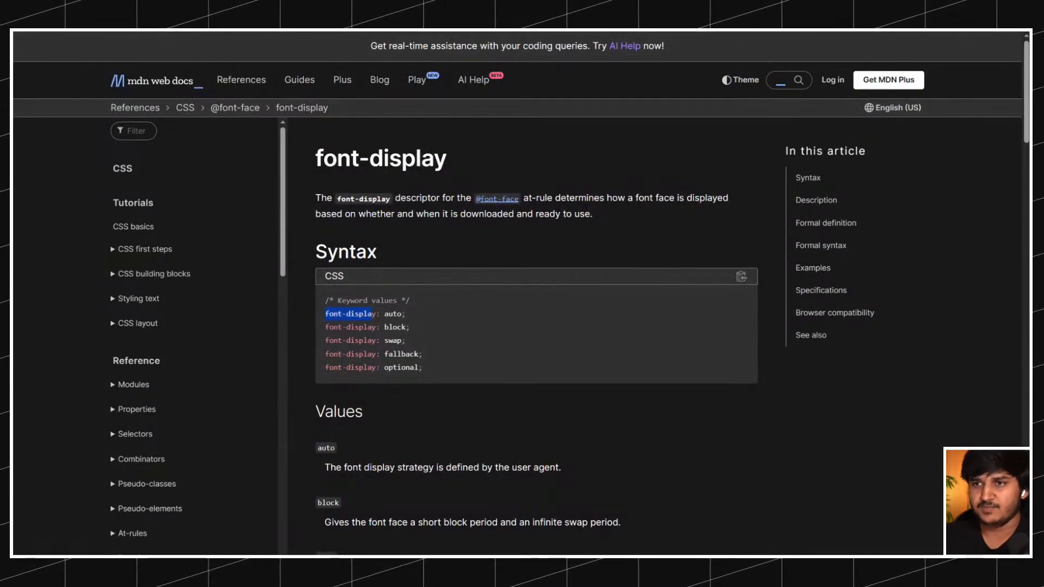
Switch to the MDN font-display page and highlight the "font-display: swap;" line in the syntax block.
click(383, 340)
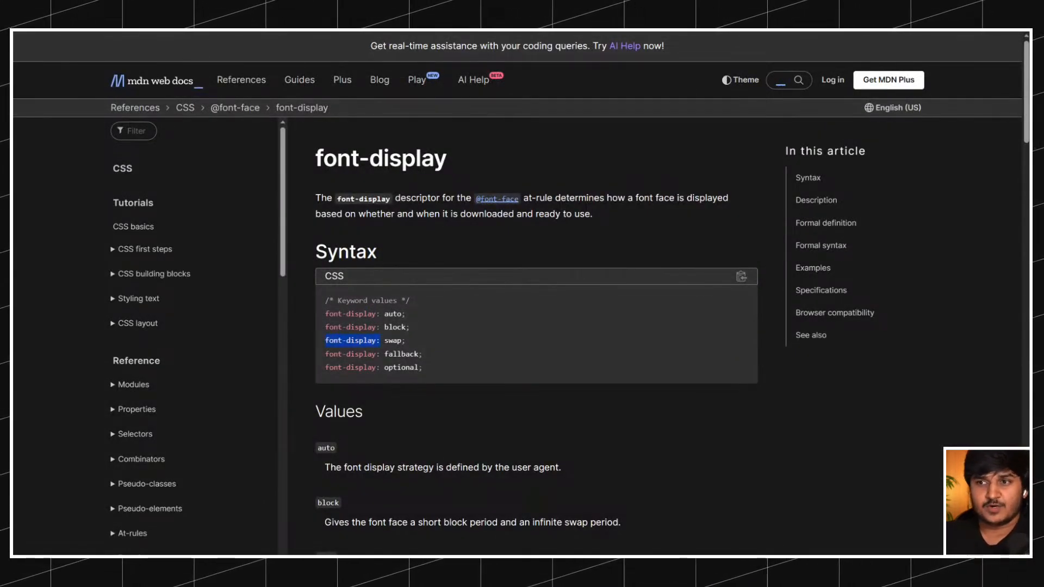
click(411, 341)
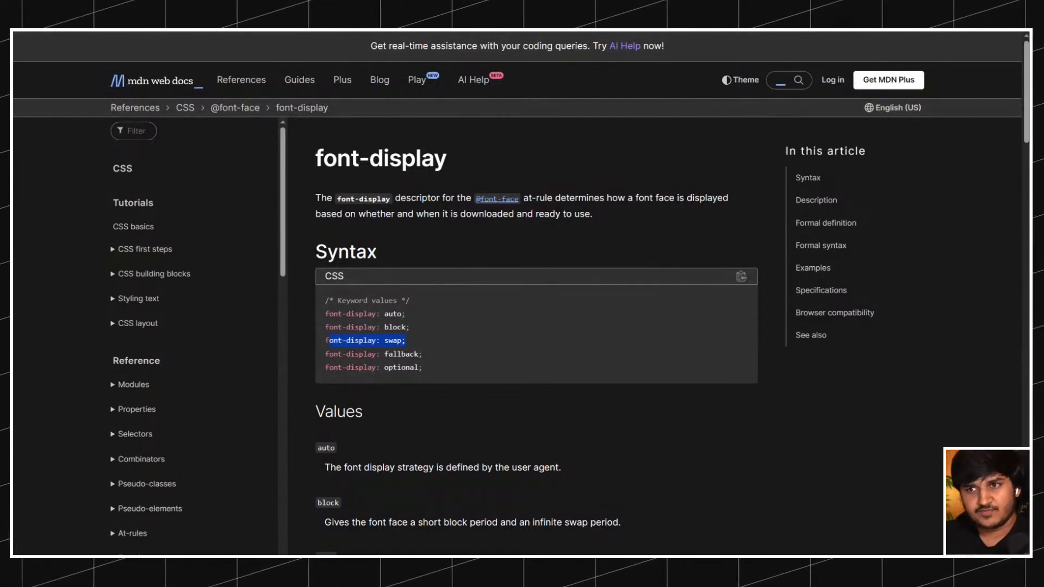
click(326, 348)
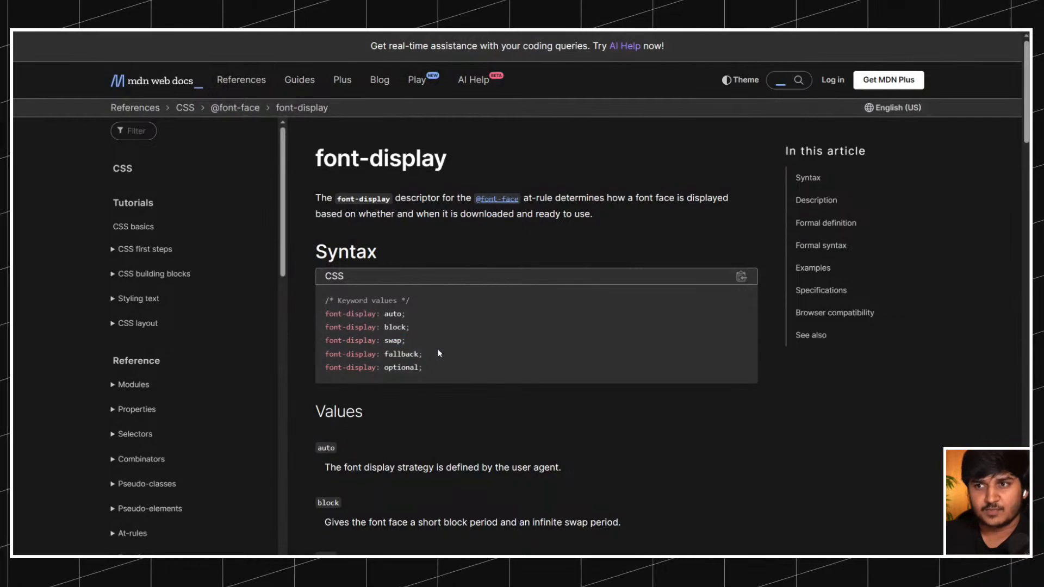
drag(405, 341, 333, 341)
click(411, 352)
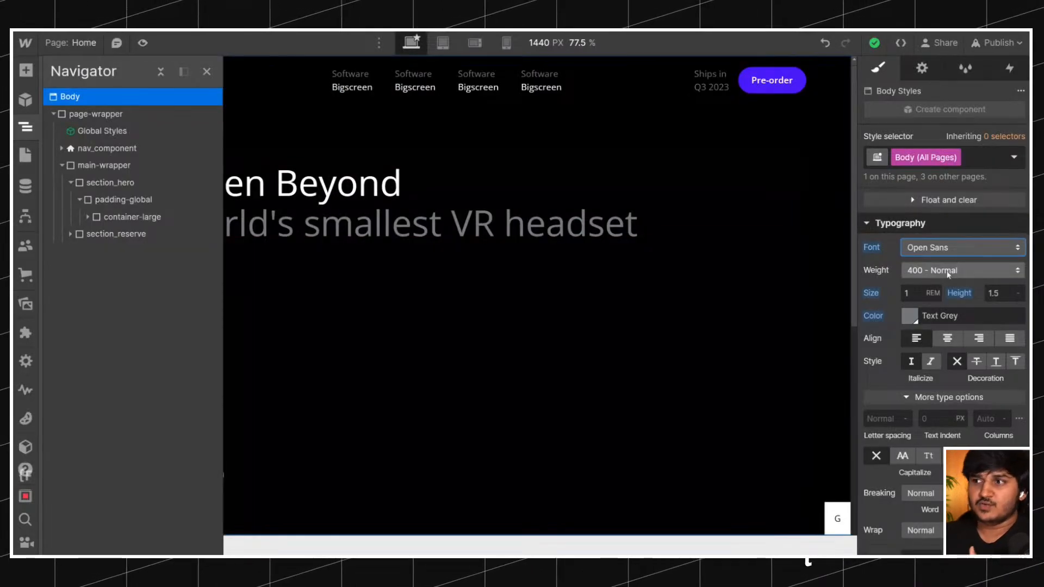
Return to the Webflow Designer and open the font settings of the site.
click(946, 248)
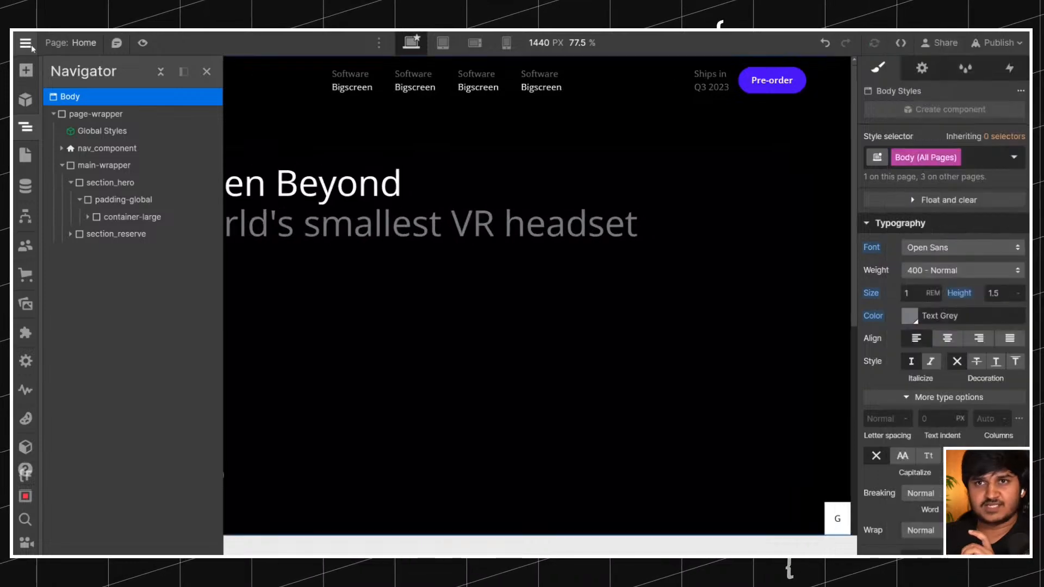
click(32, 44)
click(63, 92)
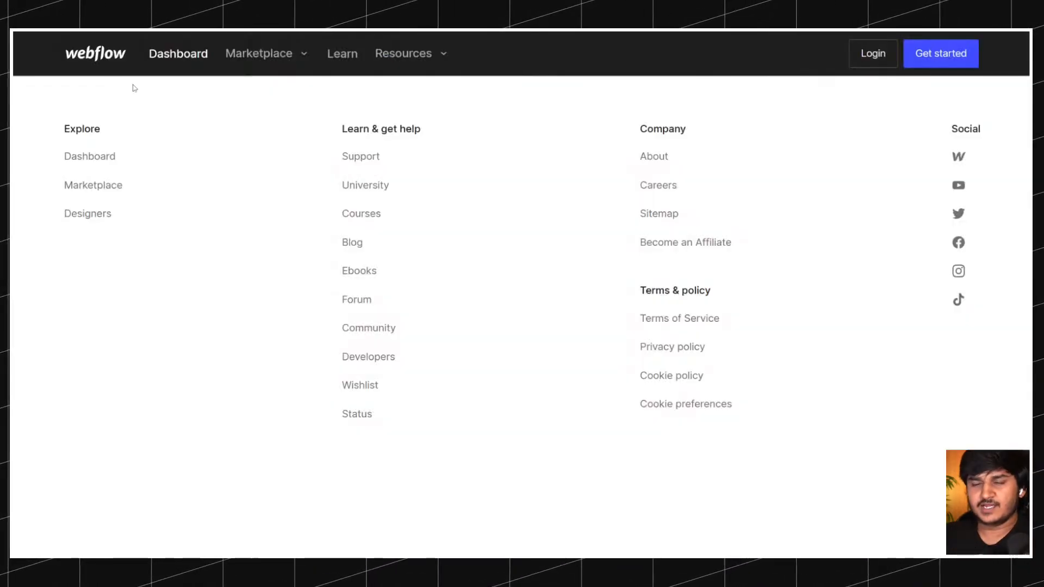
click(455, 178)
Examine the installed NeueHaasDisplay custom fonts, including their weights, file formats and display values.
scroll(396, 268, down, 3)
scroll(391, 261, up, 2)
scroll(392, 262, down, 10)
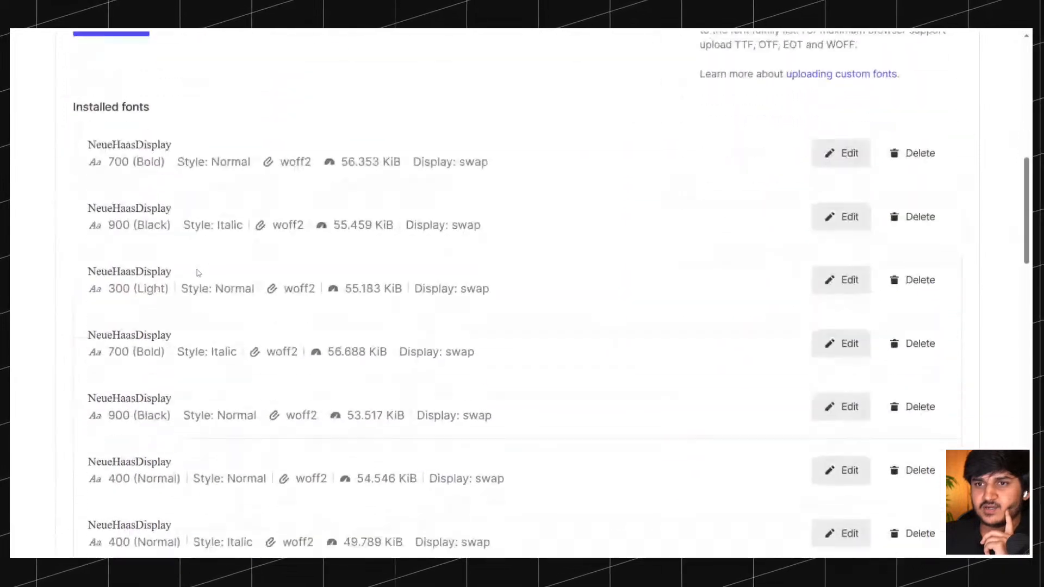
scroll(198, 273, up, 3)
drag(88, 251, 219, 250)
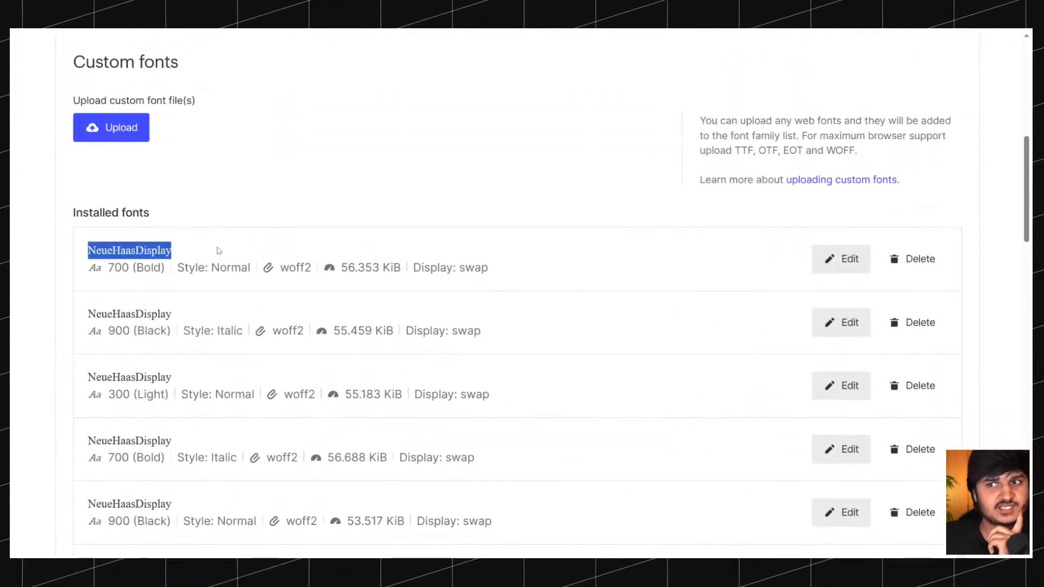
click(308, 170)
drag(489, 268, 412, 274)
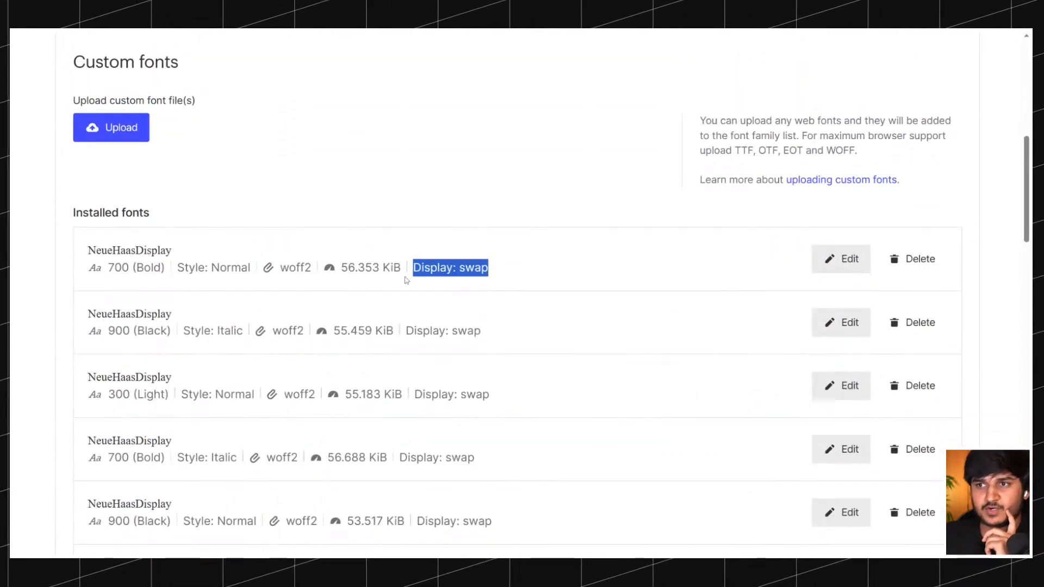
click(404, 279)
scroll(435, 305, up, 2)
scroll(461, 325, down, 2)
scroll(461, 325, down, 10)
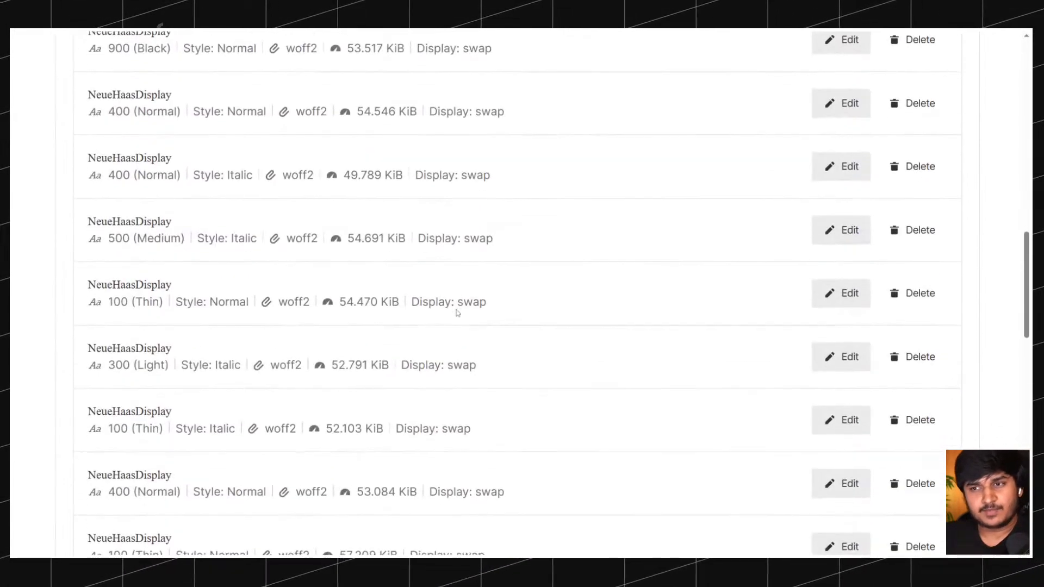
scroll(456, 312, down, 6)
scroll(457, 313, up, 15)
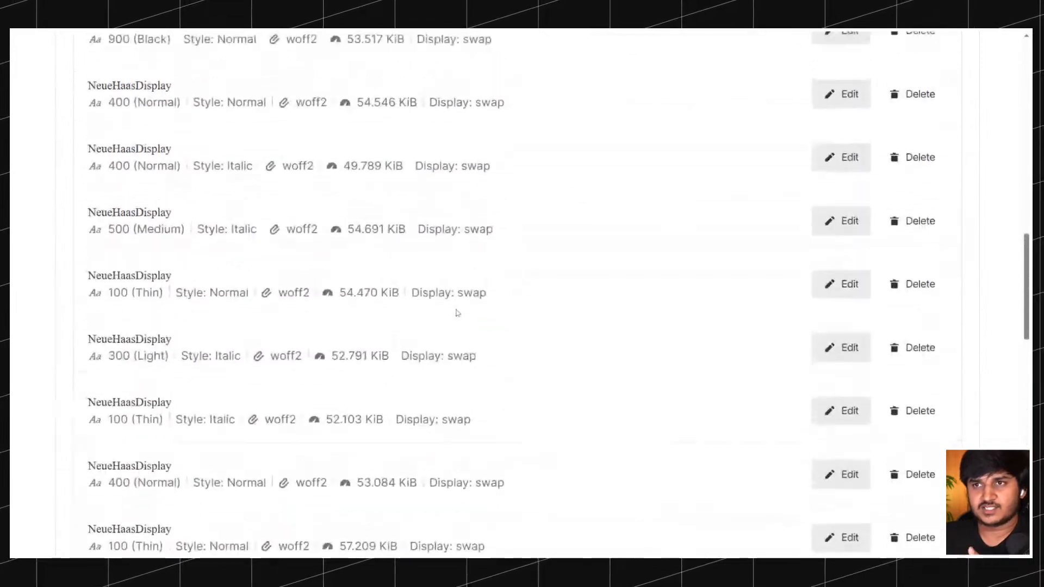
scroll(457, 313, up, 3)
scroll(191, 322, up, 4)
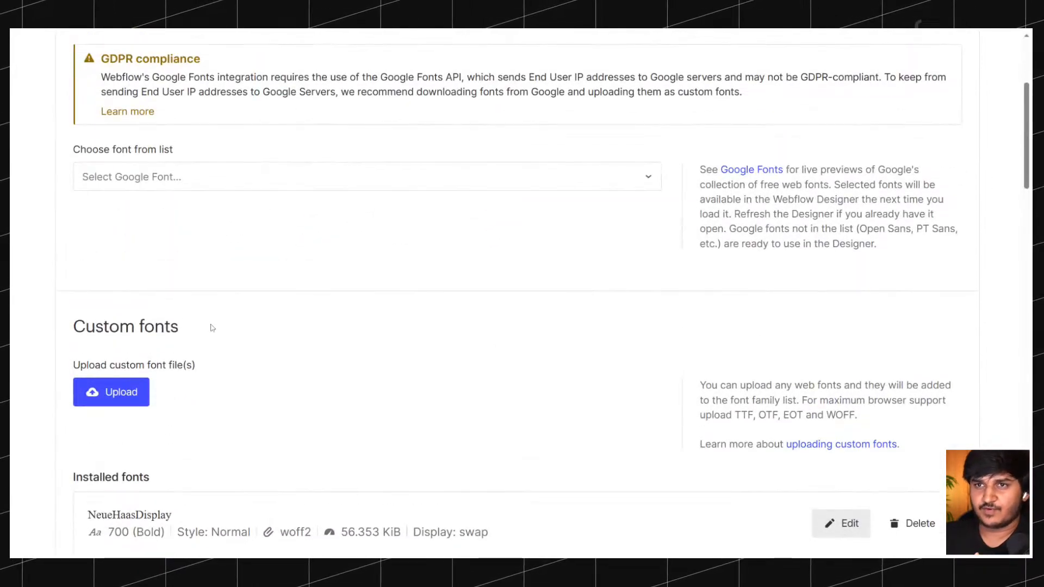
scroll(212, 328, down, 5)
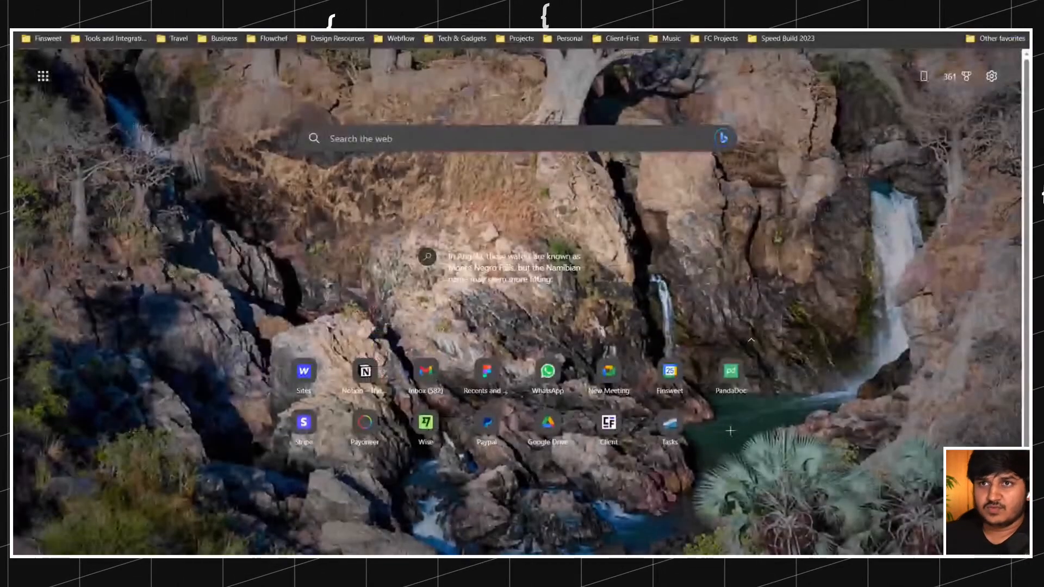
Search the web for "Open Sans Google font" and download the Open Sans family from Google Fonts.
text(Open)
key(BackSpace)
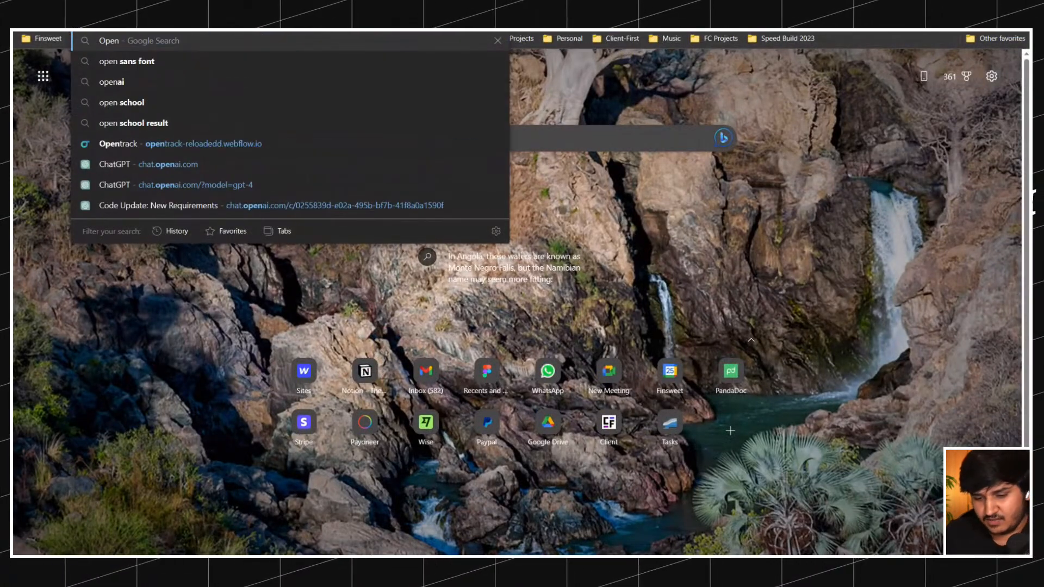
text(Sans Googl)
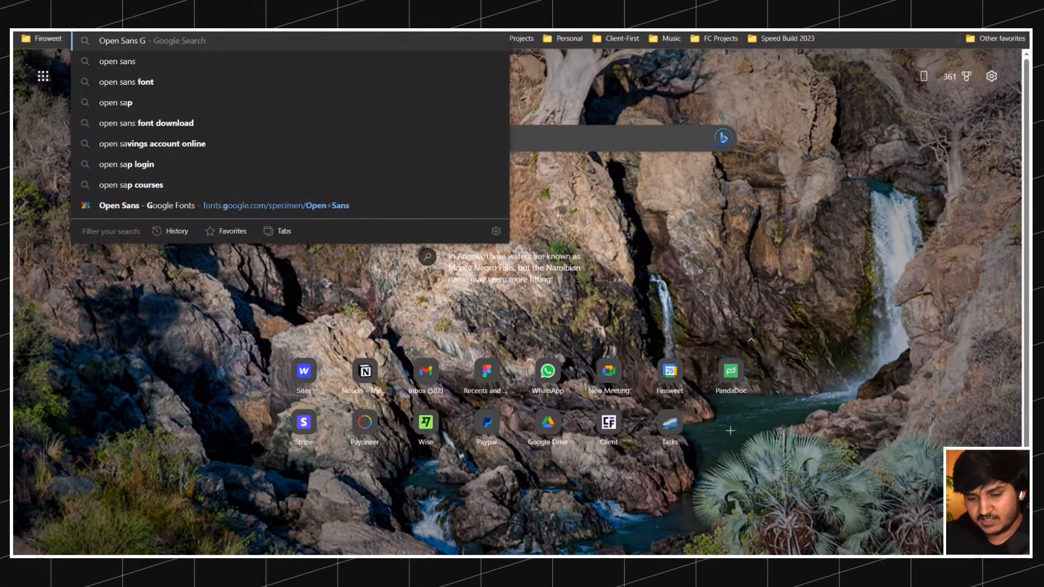
text(e font)
key(Return)
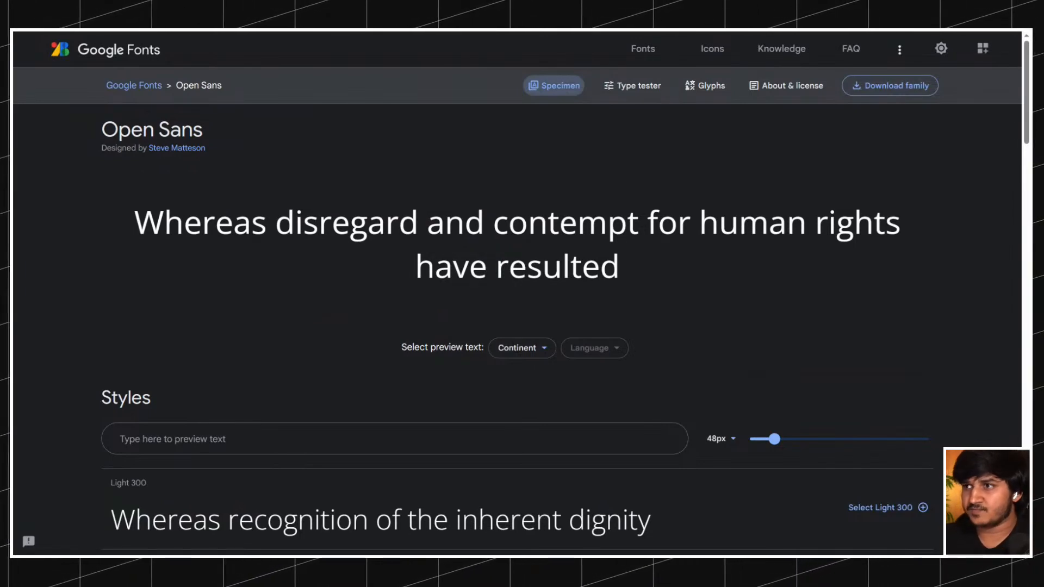
click(892, 86)
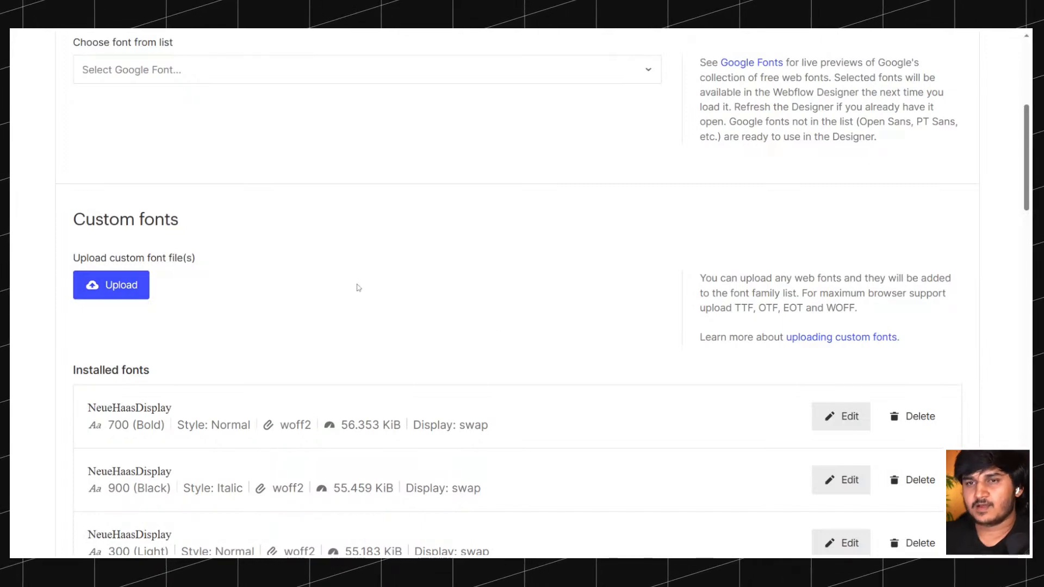
Add the Open Sans TTF files to the site's custom fonts and review their family, weight, display and style entries.
scroll(206, 253, down, 3)
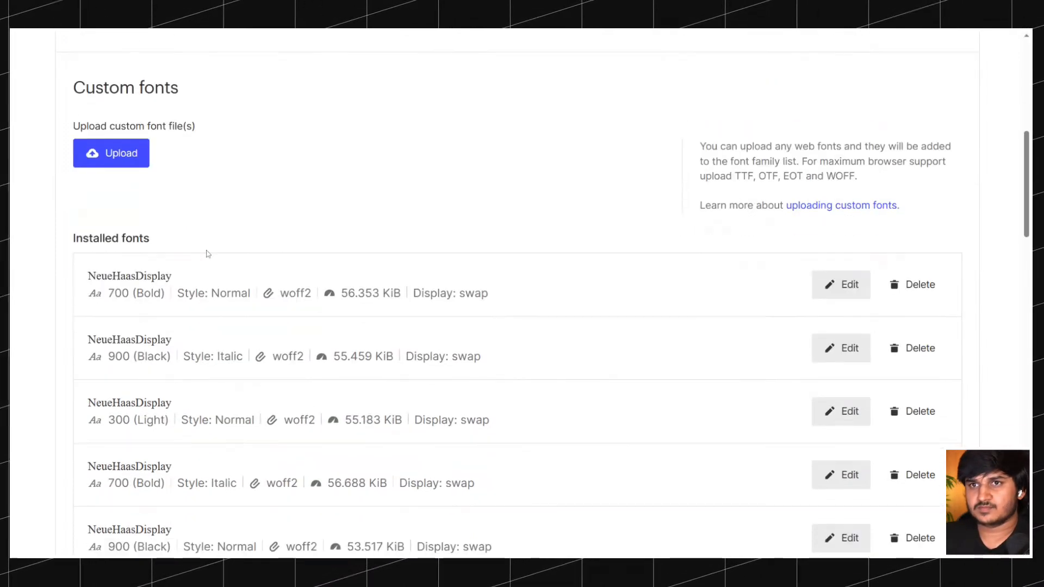
scroll(206, 253, up, 10)
scroll(207, 253, down, 6)
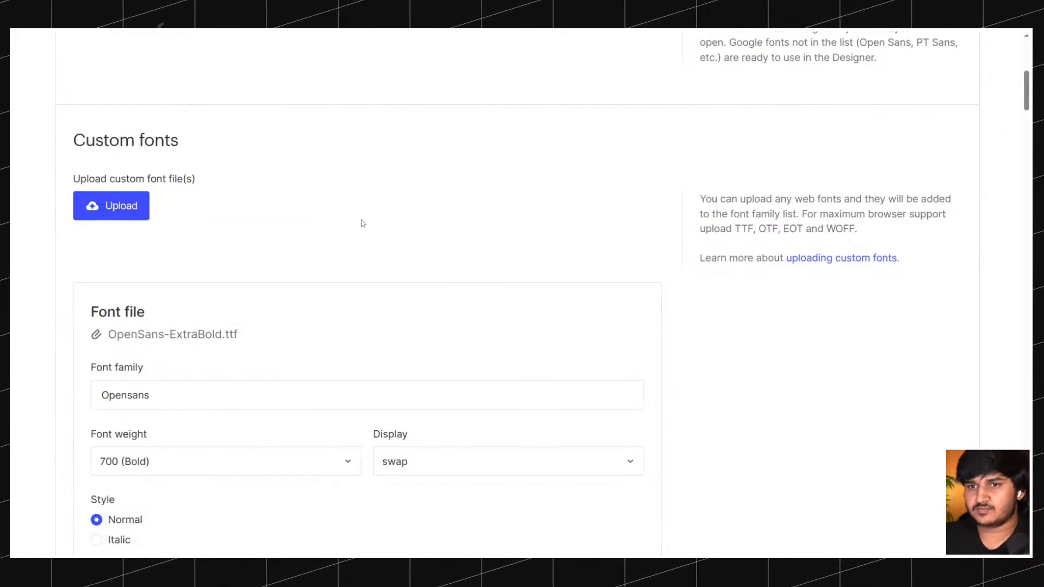
scroll(362, 223, down, 20)
scroll(365, 224, down, 20)
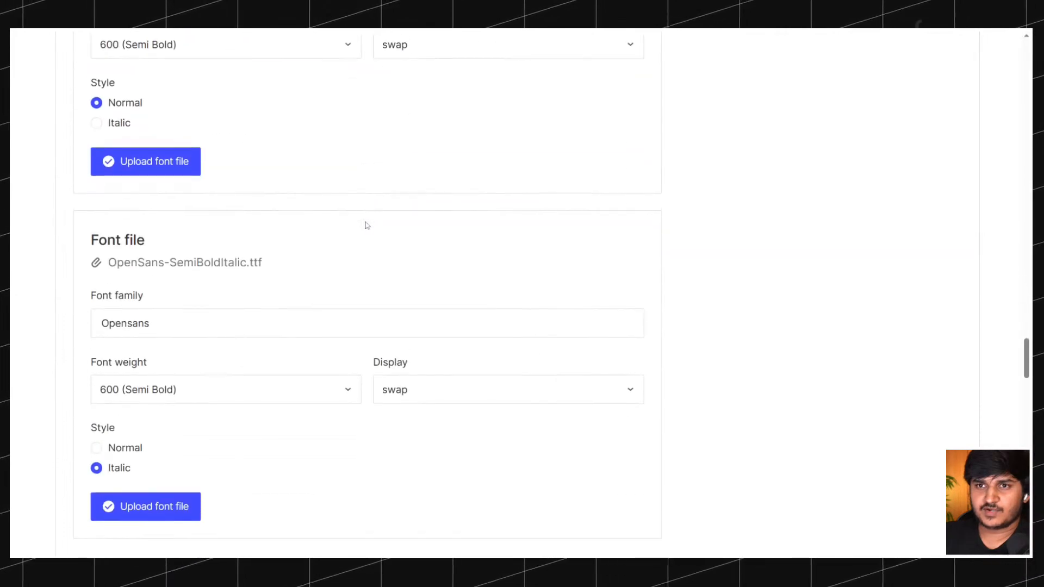
scroll(366, 224, down, 20)
scroll(366, 224, up, 11)
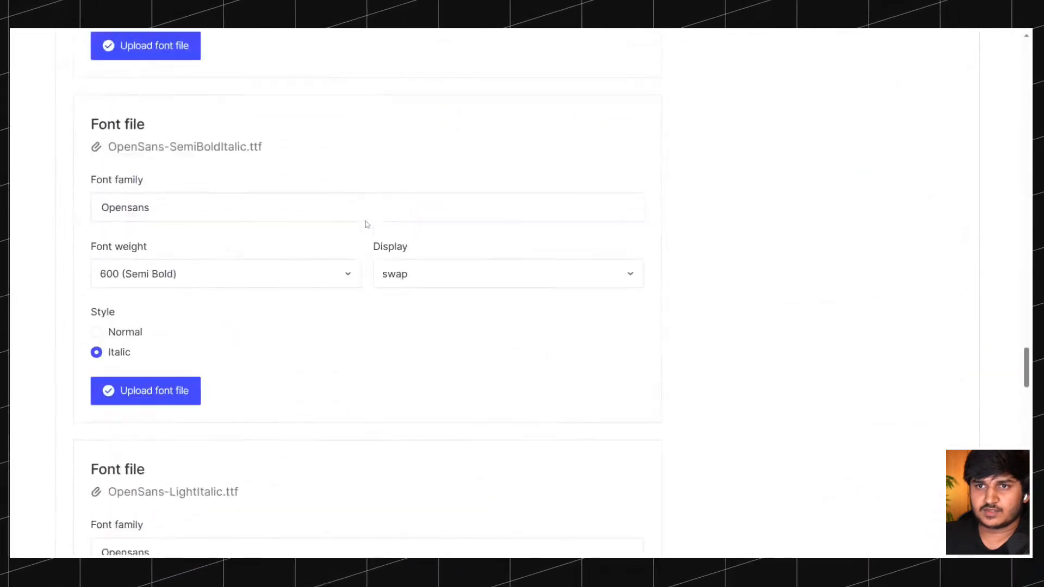
scroll(365, 224, up, 20)
scroll(365, 224, down, 1)
Set the font family to Open Sans for the added font files, including OpenSans-ExtraBold.ttf and OpenSans-BoldItalic.ttf.
click(178, 234)
scroll(178, 219, down, 4)
scroll(178, 219, up, 4)
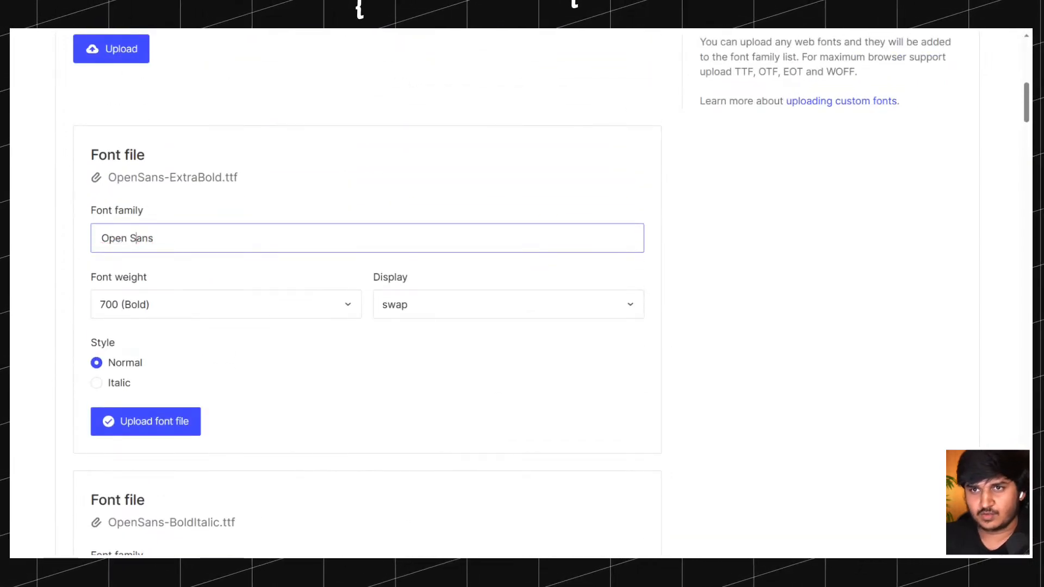
scroll(178, 238, down, 4)
click(178, 347)
key(ctrl+a)
click(207, 254)
Keep the display value of OpenSans-ExtraBold.ttf on swap and upload the font file.
scroll(163, 221, up, 4)
scroll(157, 225, down, 2)
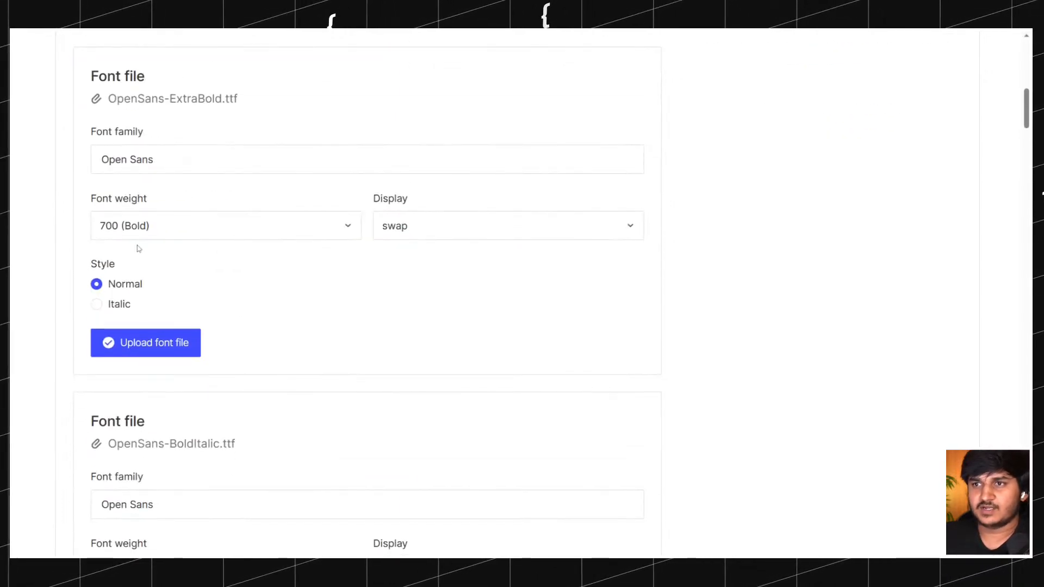
click(424, 228)
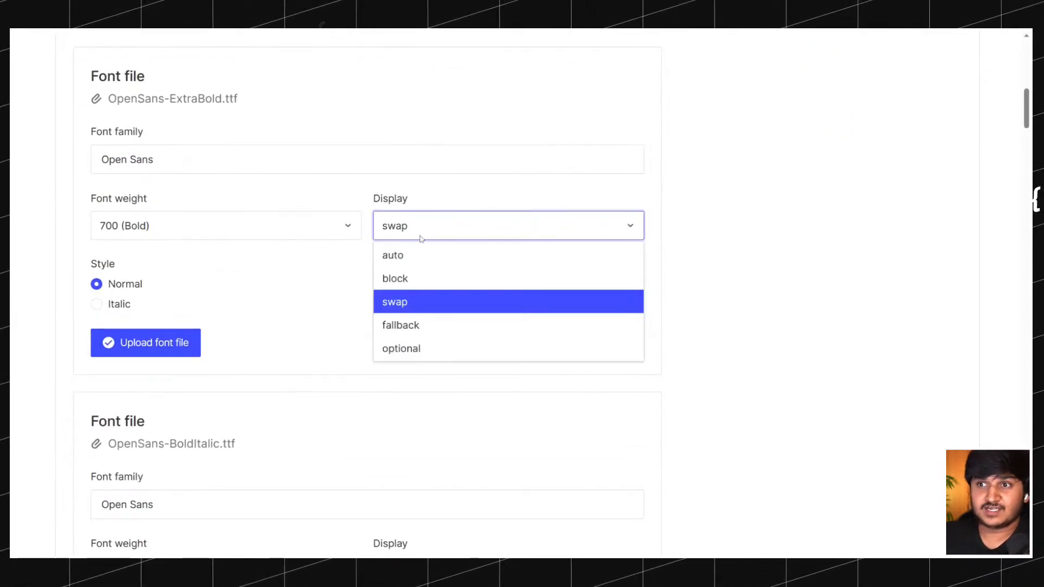
click(418, 313)
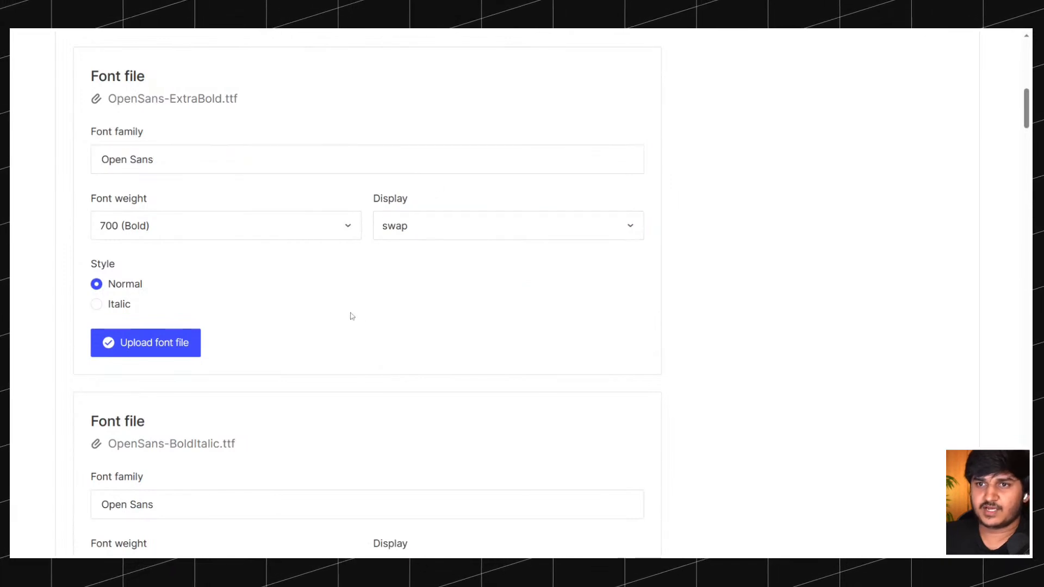
click(174, 344)
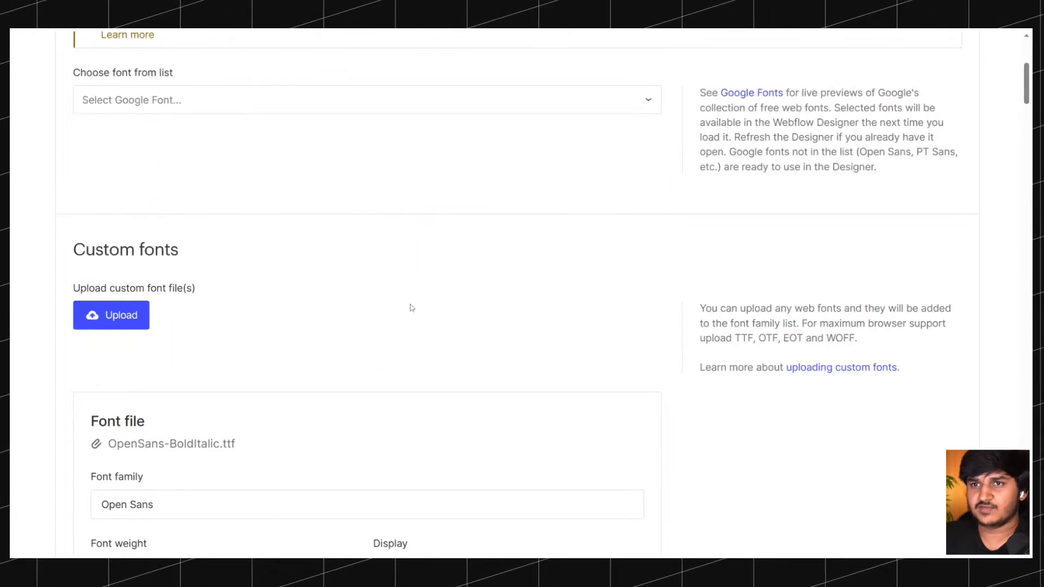
Upload OpenSans-BoldItalic.ttf and OpenSans-ExtraBoldItalic.ttf under the font family Open Sans.
scroll(381, 304, up, 5)
scroll(264, 287, down, 9)
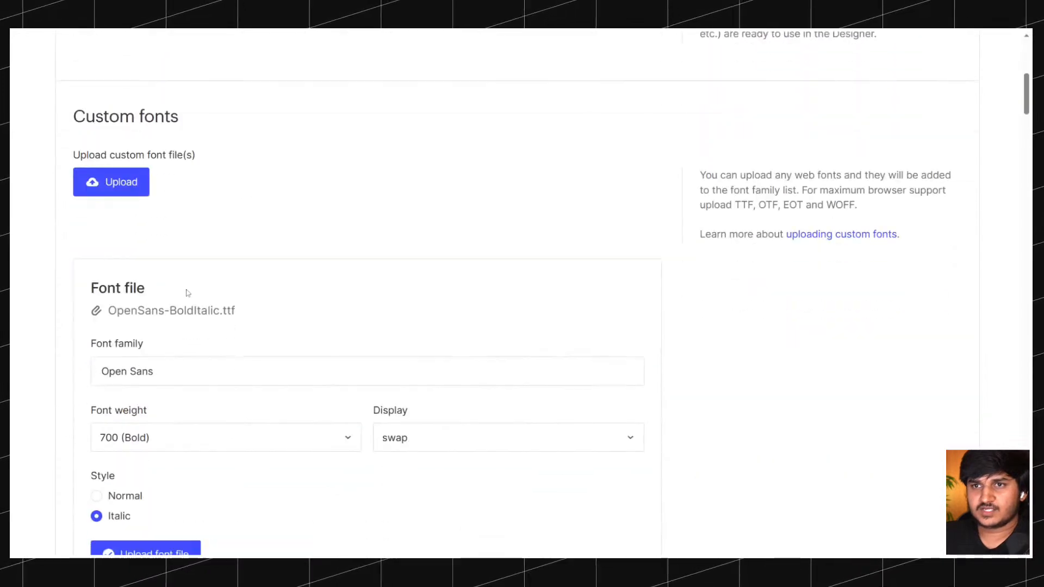
scroll(229, 350, down, 3)
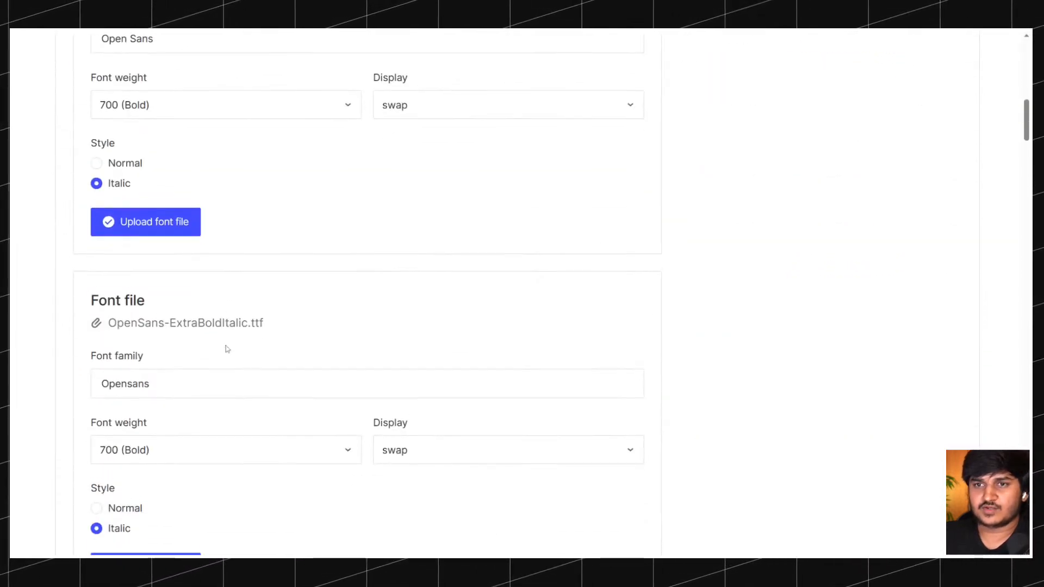
scroll(190, 334, up, 6)
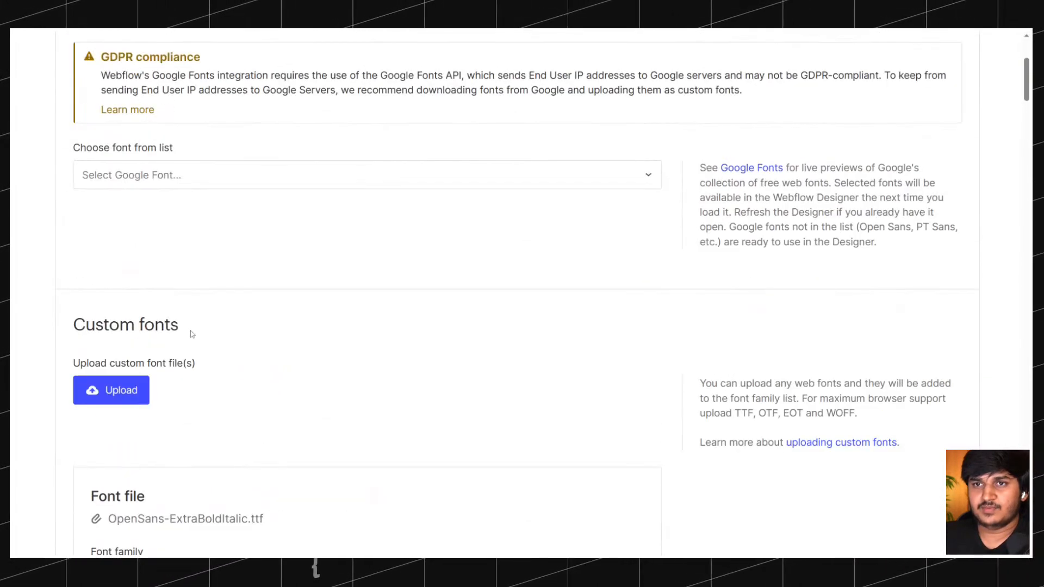
scroll(190, 335, down, 5)
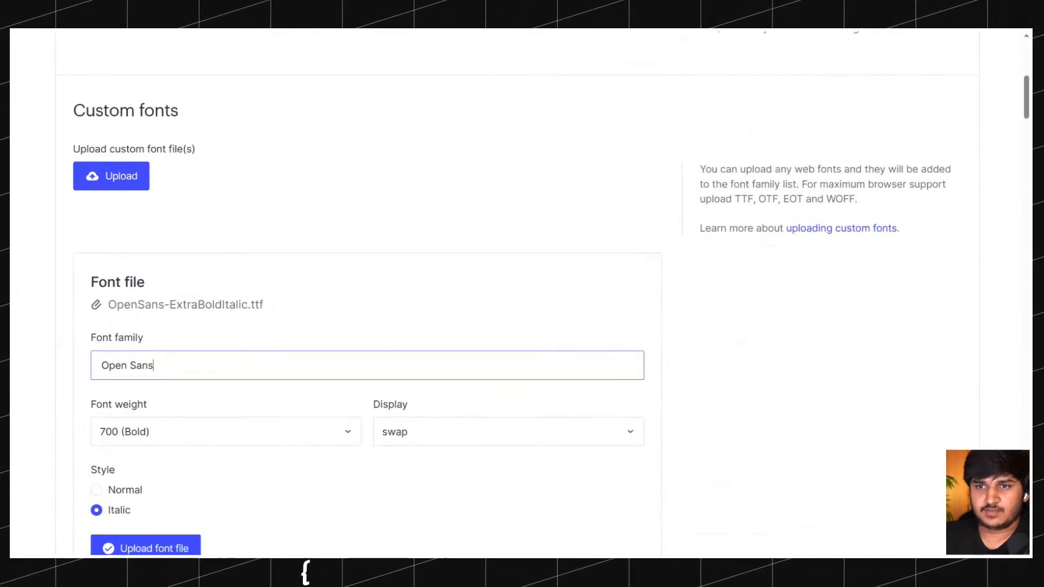
scroll(147, 401, down, 3)
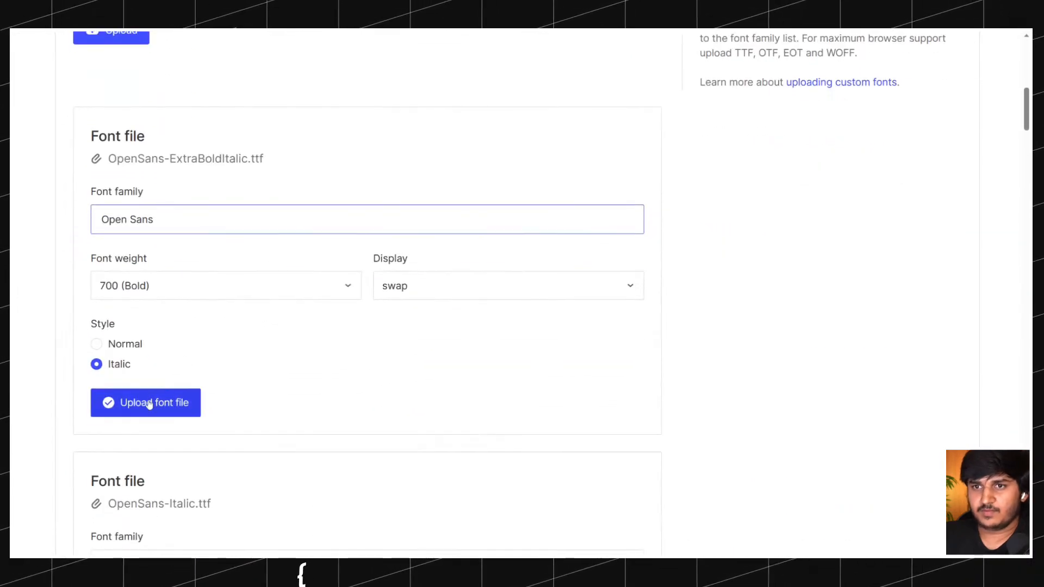
click(150, 405)
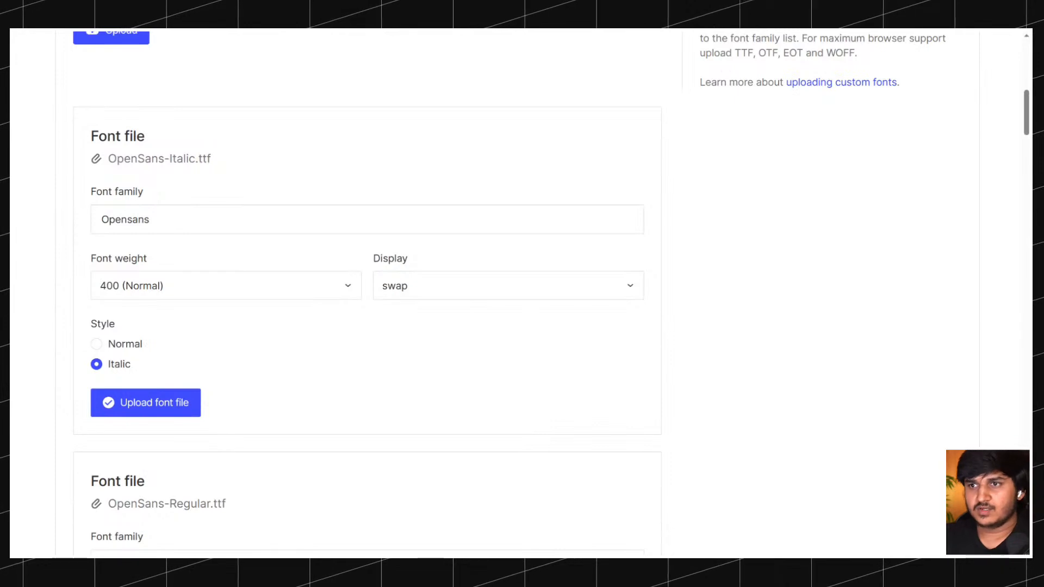
Set the font family to Open Sans for OpenSans-Italic.ttf and OpenSans-Regular.ttf and upload both files.
double_click(204, 220)
text(Open Sans)
click(279, 353)
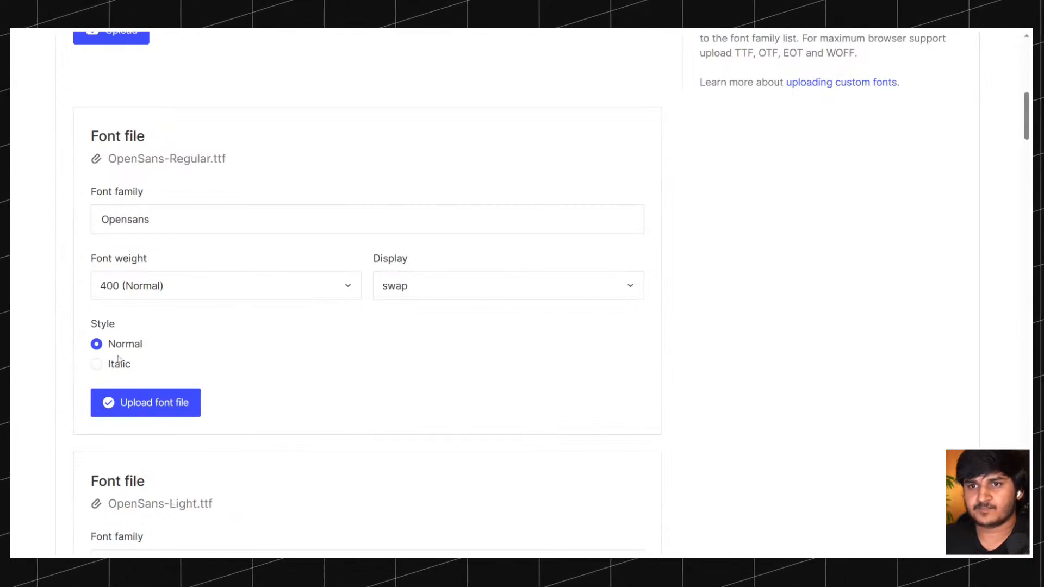
double_click(125, 219)
text(Open Sans)
click(152, 401)
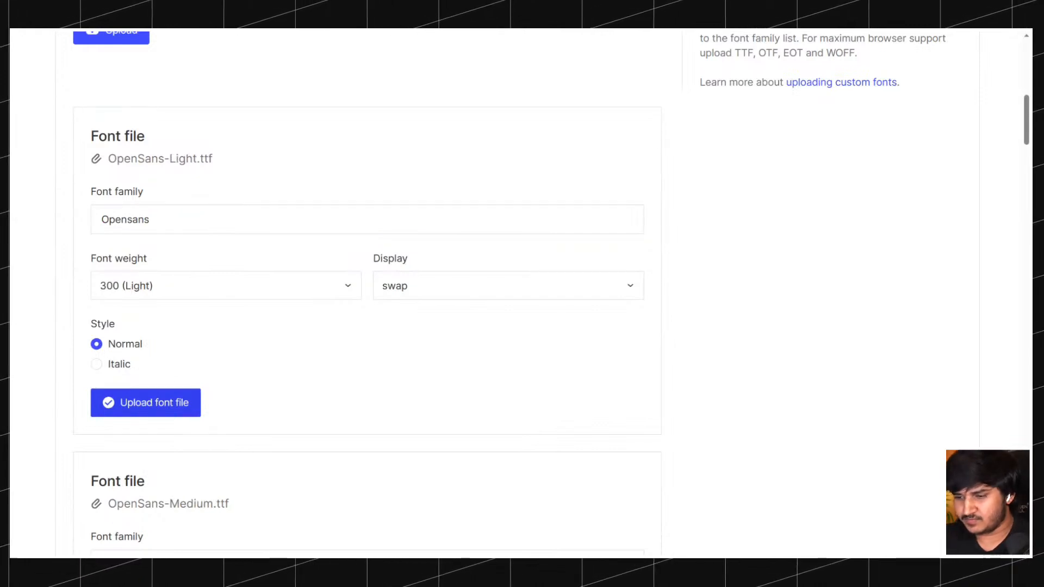
Set the font family to Open Sans for OpenSans-Light.ttf and OpenSans-Medium.ttf and upload both files.
double_click(125, 219)
text(Open Sans)
click(154, 401)
double_click(125, 219)
text(Open Sans)
click(154, 402)
Set the font family to Open Sans for OpenSans-Bold.ttf, OpenSans-MediumItalic.ttf and the font file after them, uploading each one.
double_click(125, 219)
text(Open Sans)
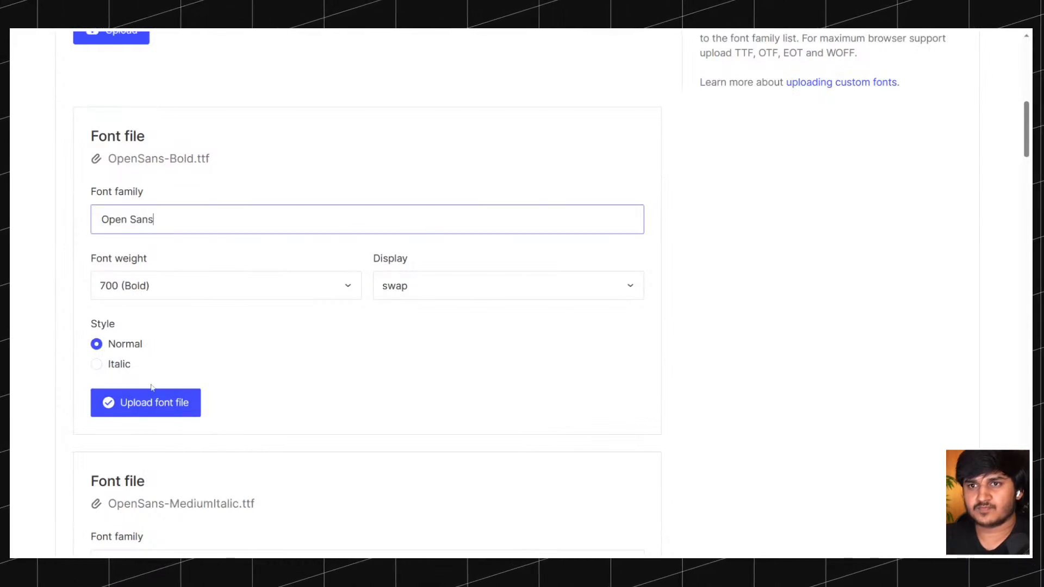
click(164, 402)
double_click(125, 219)
text(Open Sans)
click(154, 401)
double_click(125, 219)
text(Open Sans)
click(166, 405)
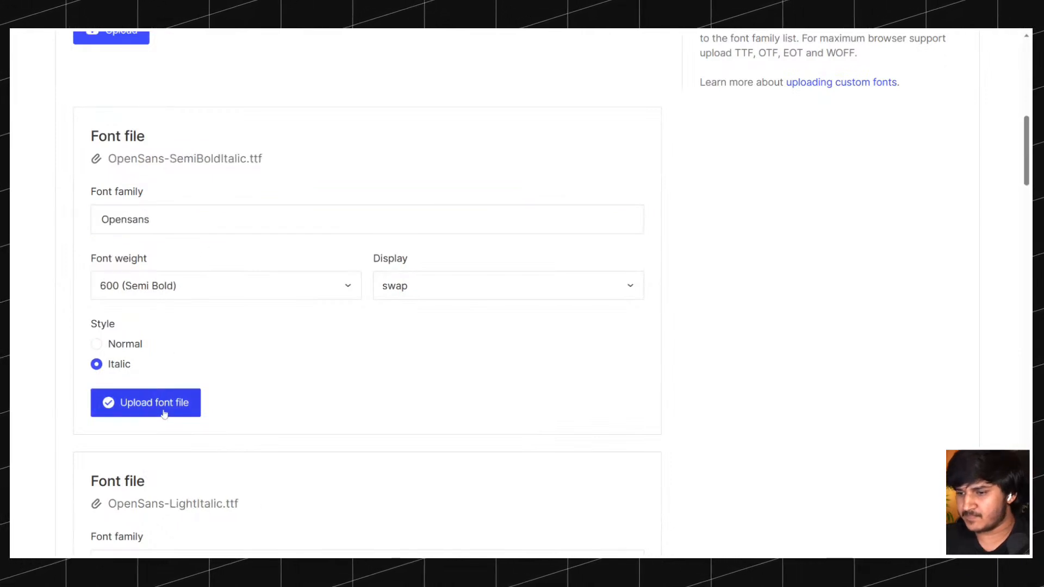
Set the font family to Open Sans for OpenSans-SemiBoldItalic.ttf and OpenSans-LightItalic.ttf and upload both files.
double_click(125, 219)
text(Open Sans)
click(163, 403)
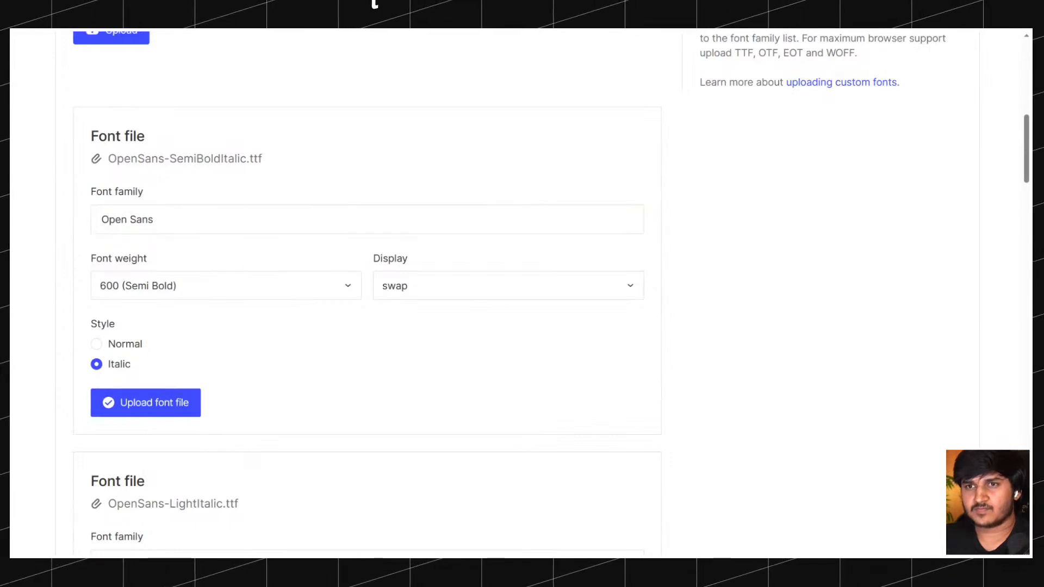
double_click(125, 219)
text(Open Sans)
click(163, 401)
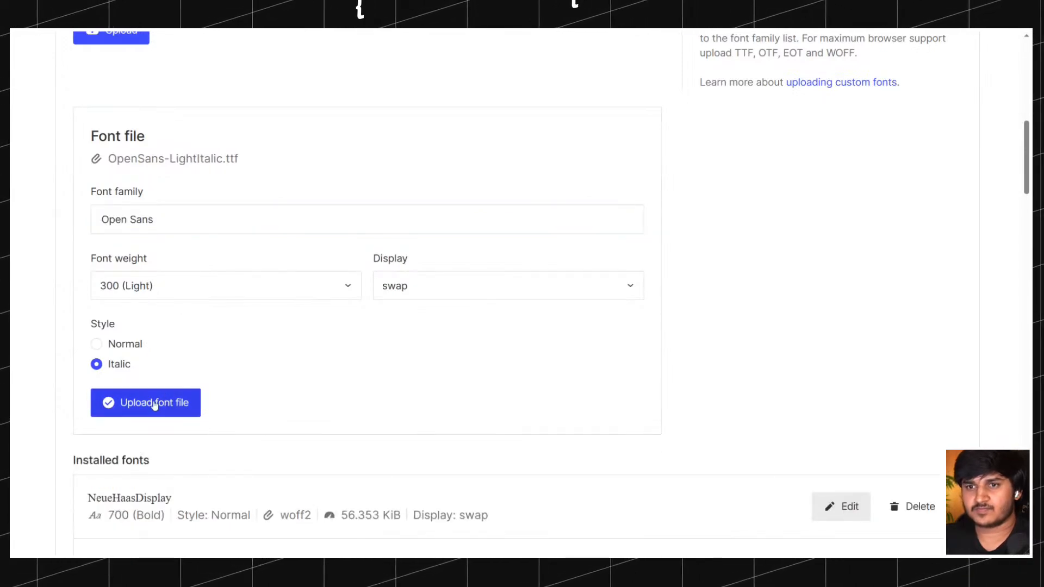
Review the Open Sans entries among the installed fonts and open the site in the Designer.
scroll(212, 269, down, 10)
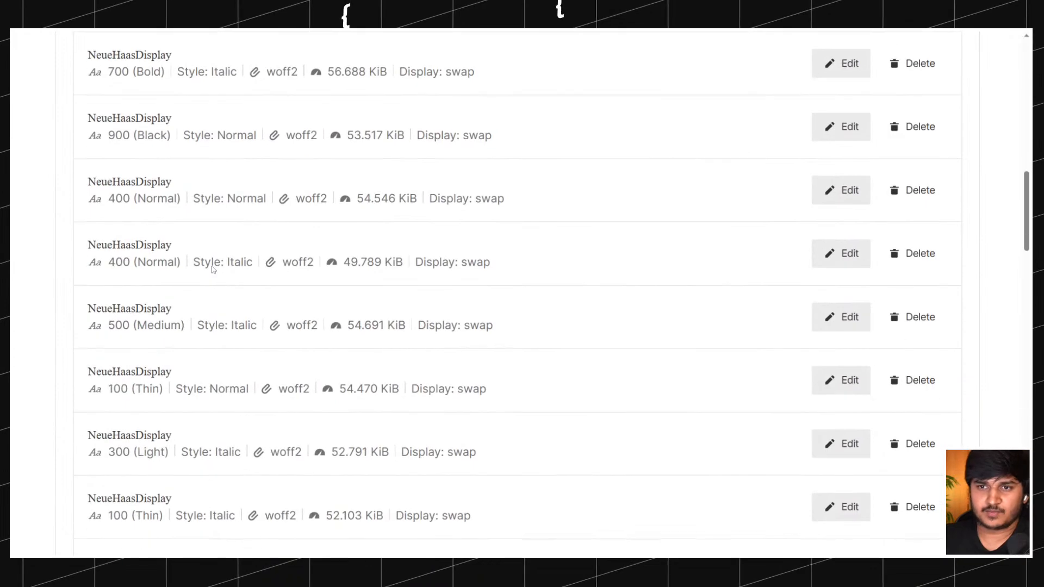
scroll(212, 269, down, 10)
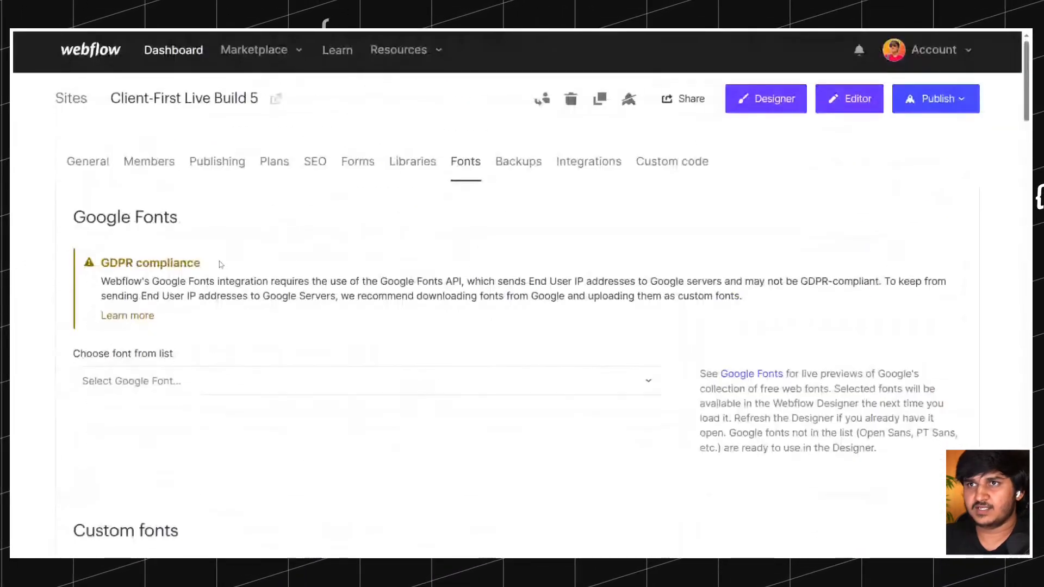
click(783, 100)
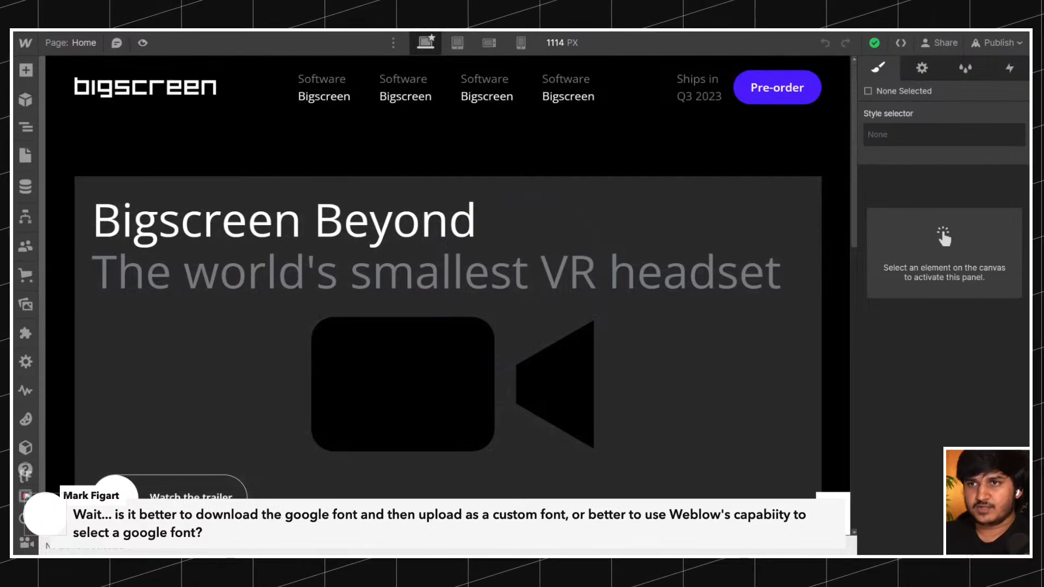
Check the custom and Google fonts offered for the text-color-grey line of the hero heading.
click(270, 280)
scroll(997, 316, down, 5)
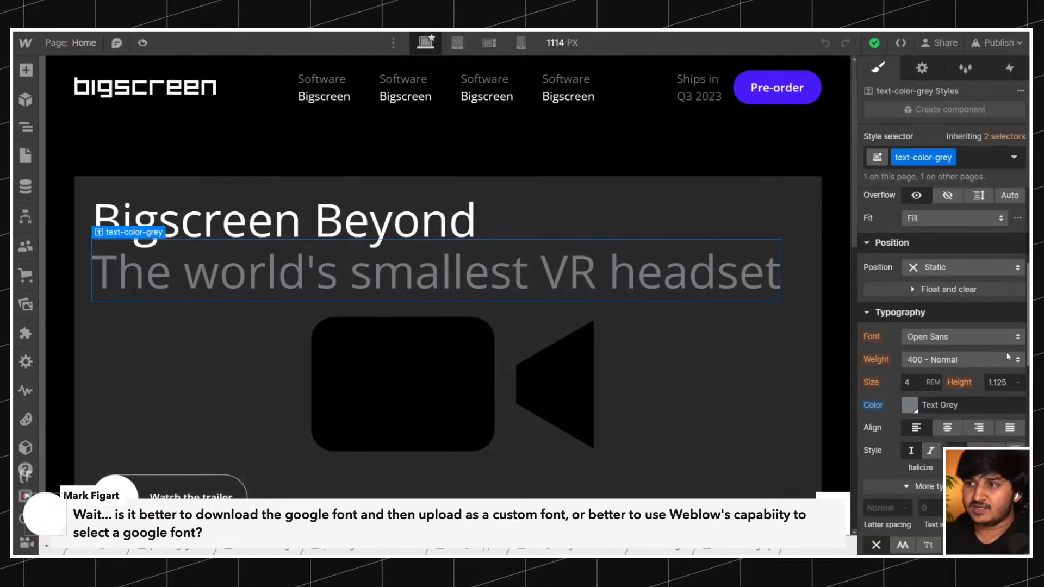
click(964, 337)
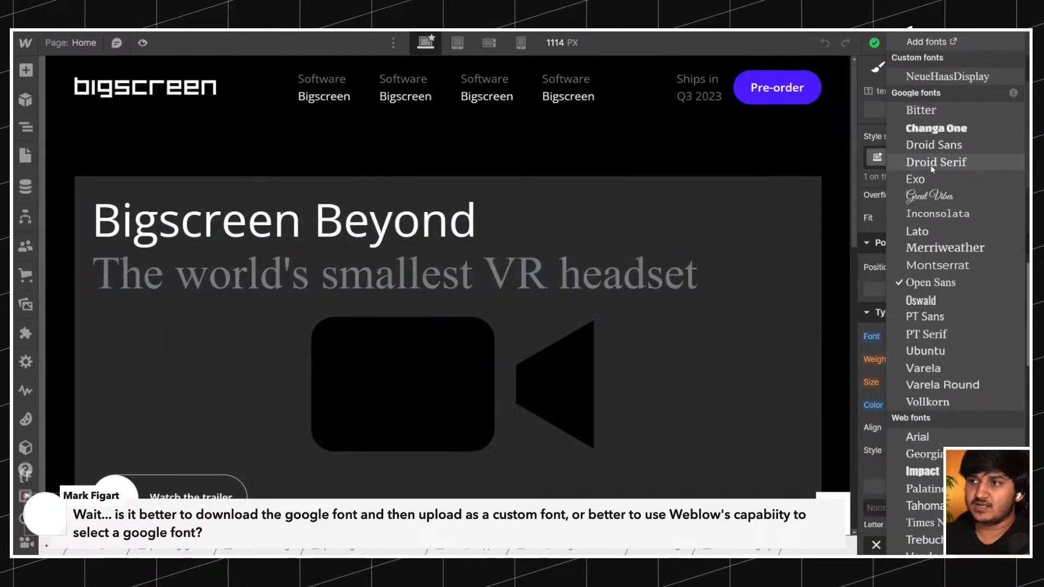
click(930, 282)
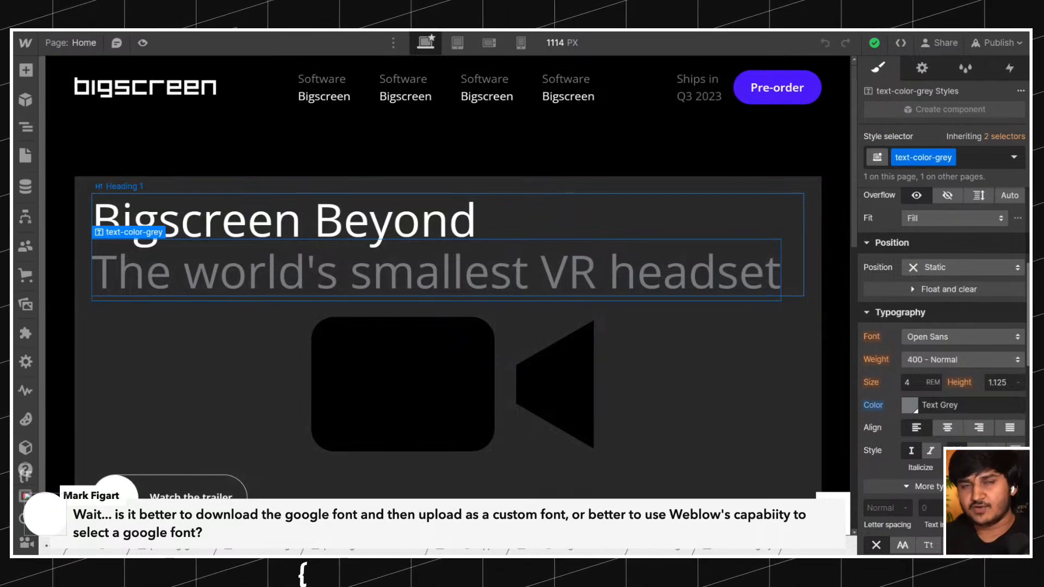
click(951, 339)
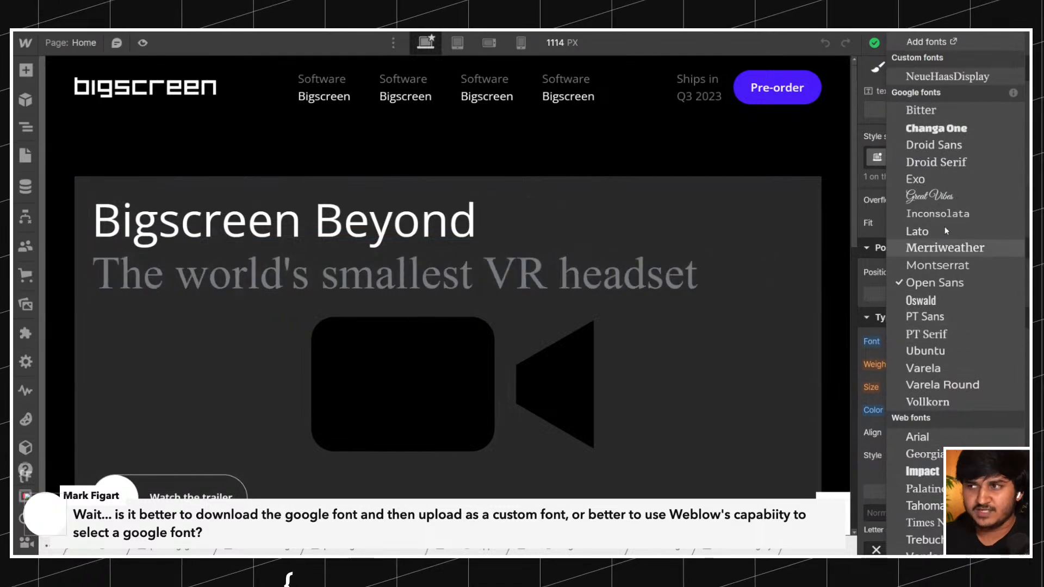
click(469, 267)
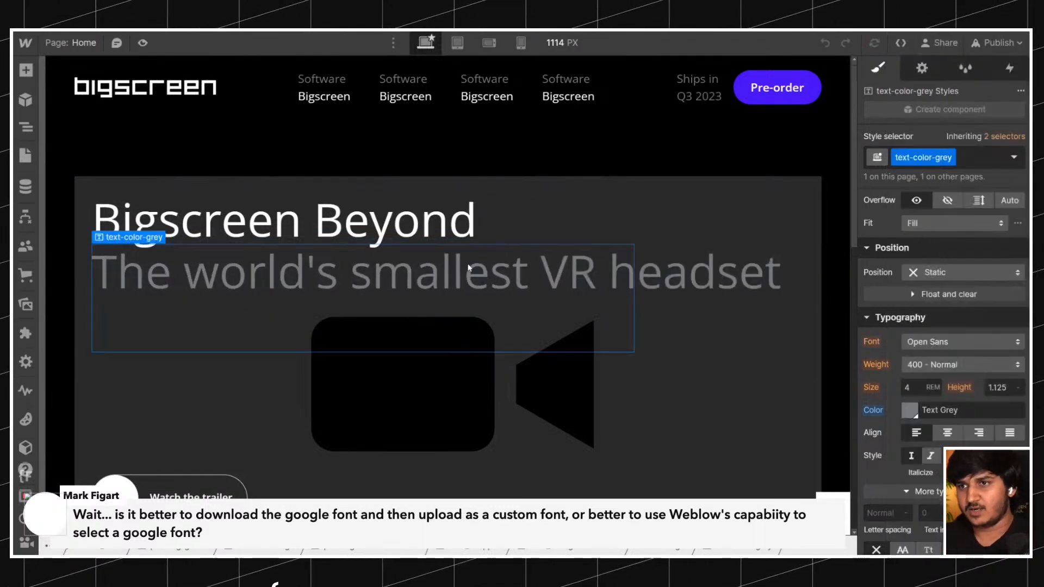
Select the Body (All Pages) tag style and check the fonts available for its typography.
key(z)
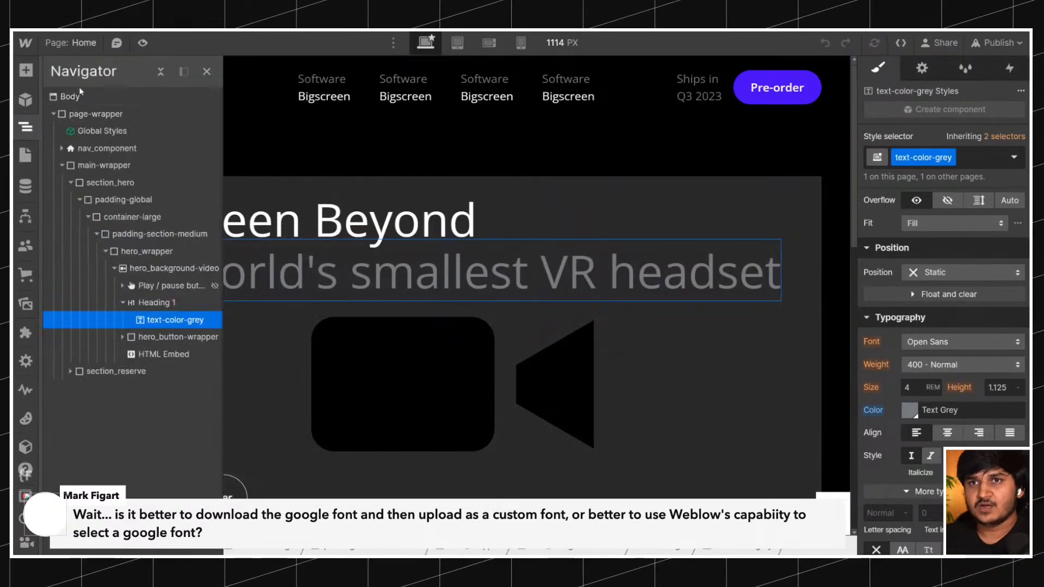
click(81, 95)
click(935, 157)
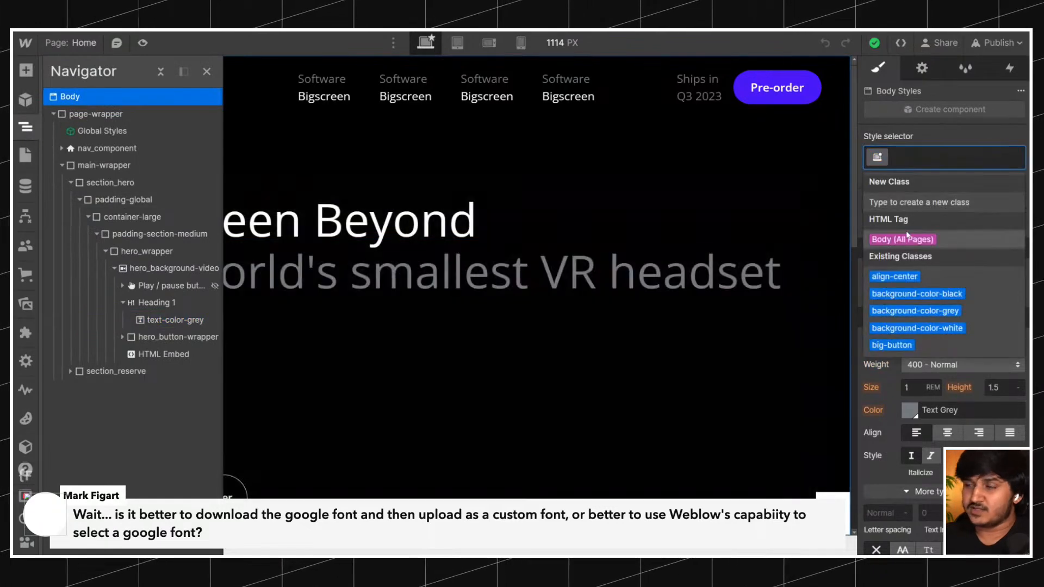
click(906, 239)
click(938, 344)
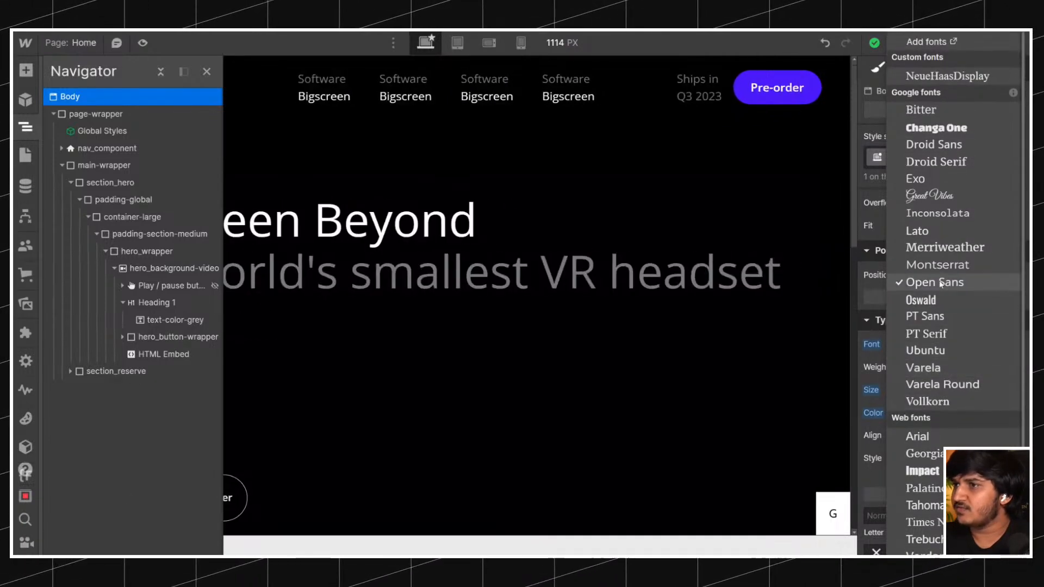
click(637, 282)
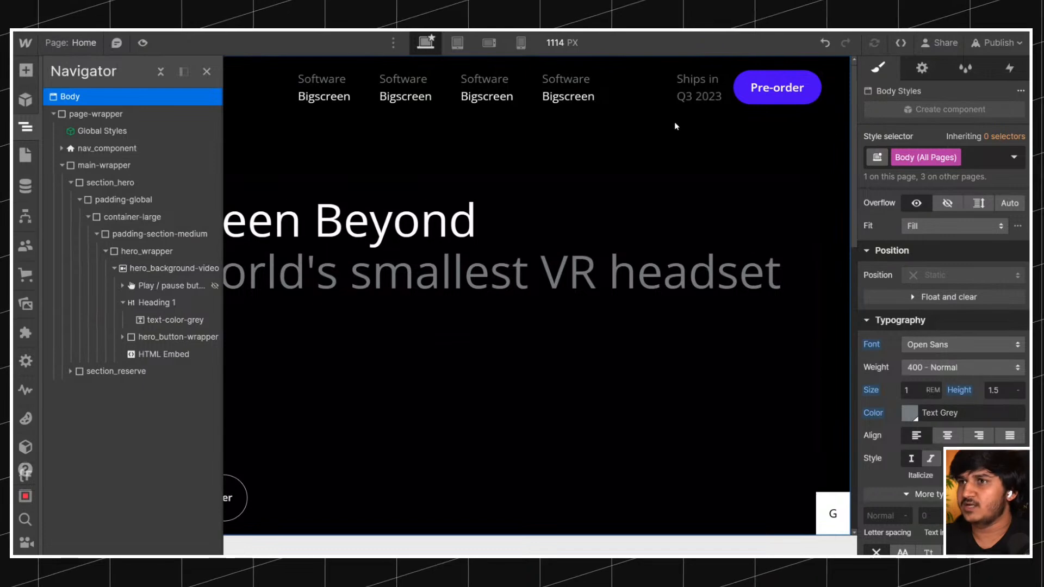
click(622, 182)
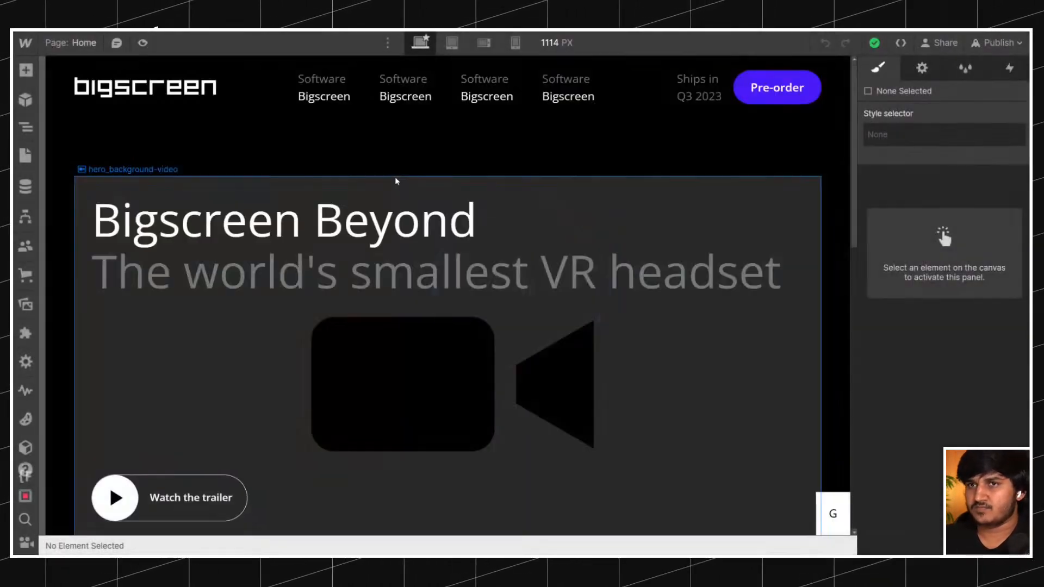
Check the reloaded Designer's custom and Google fonts on the hero_background-video element.
click(396, 182)
click(27, 129)
click(28, 132)
scroll(959, 329, down, 10)
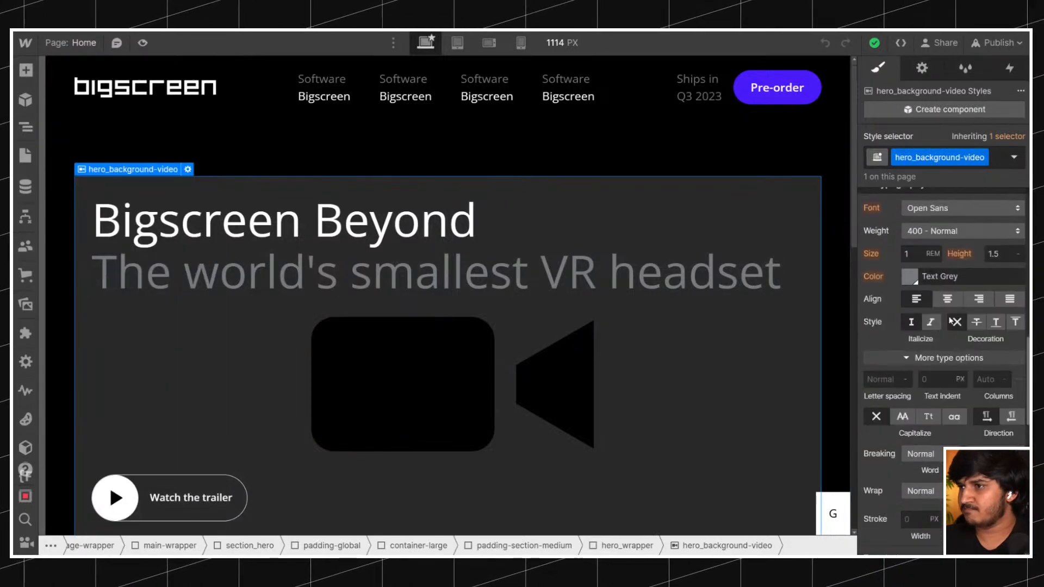
click(918, 208)
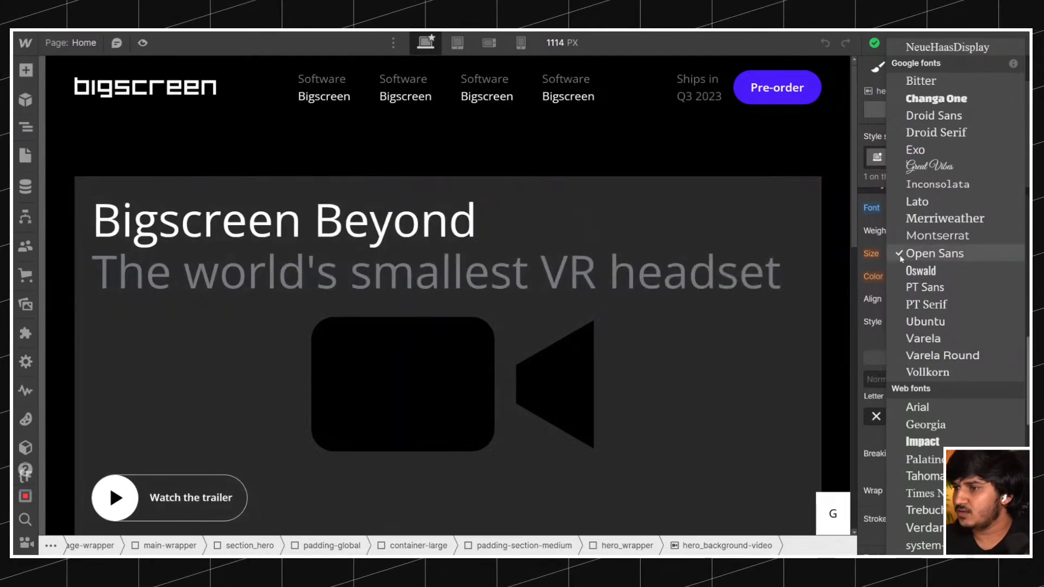
scroll(918, 333, up, 1)
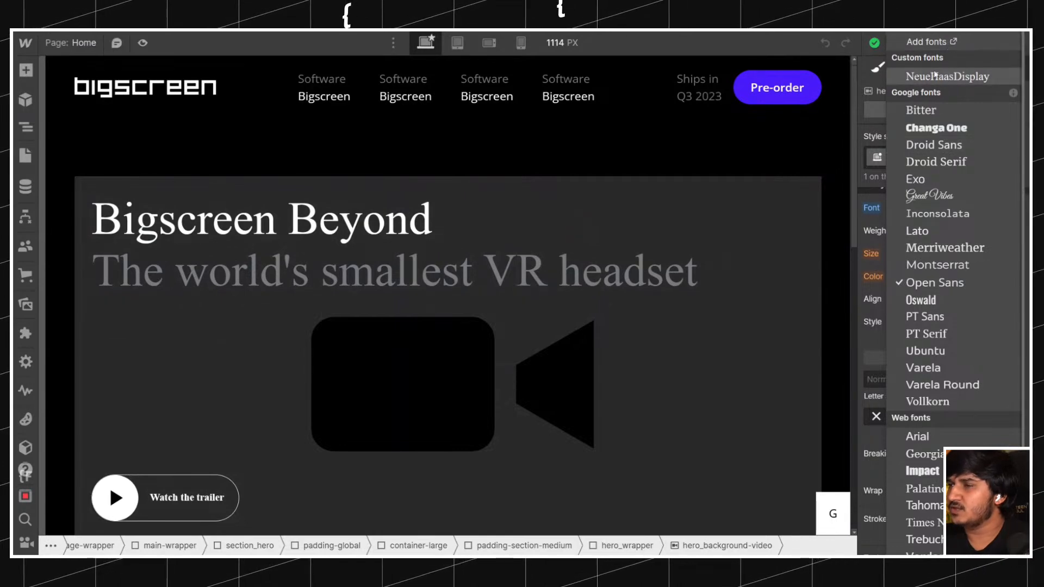
Return to the site's font settings and review the installed NeueHaasDisplay and Open Sans entries.
key(Escape)
click(26, 42)
click(61, 95)
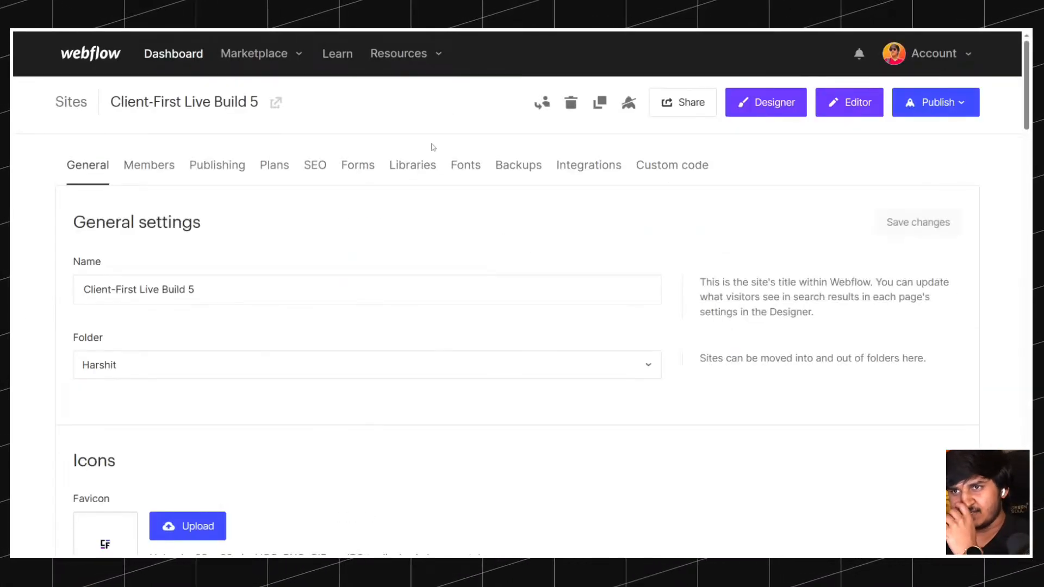
click(462, 165)
scroll(380, 220, down, 5)
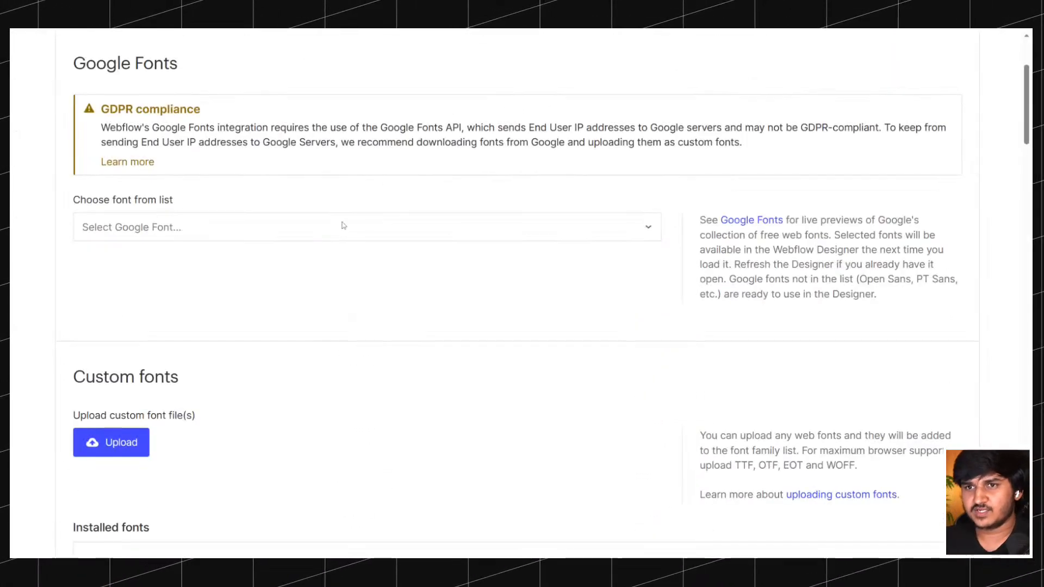
scroll(344, 225, down, 7)
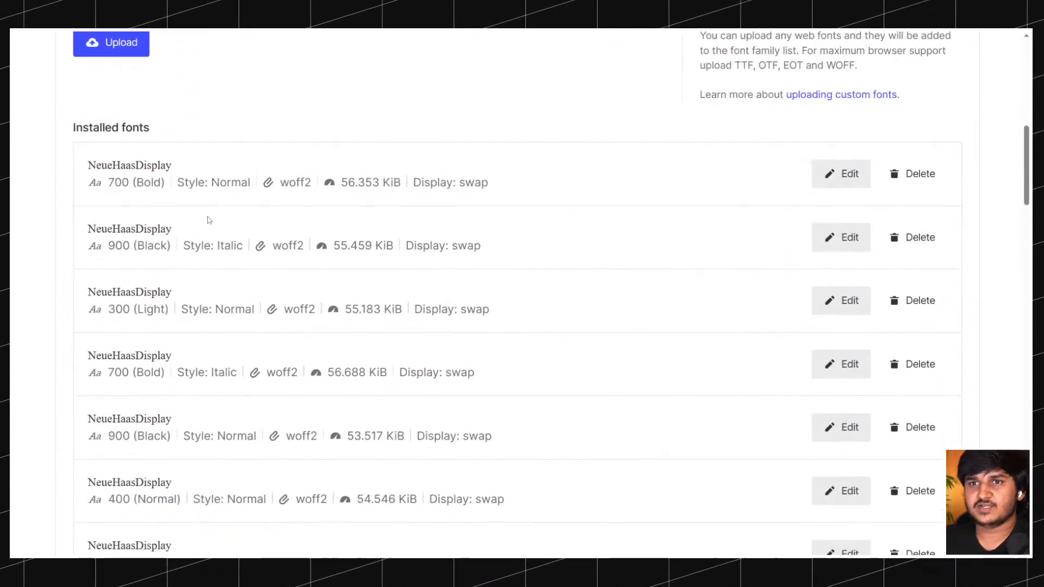
scroll(207, 220, down, 15)
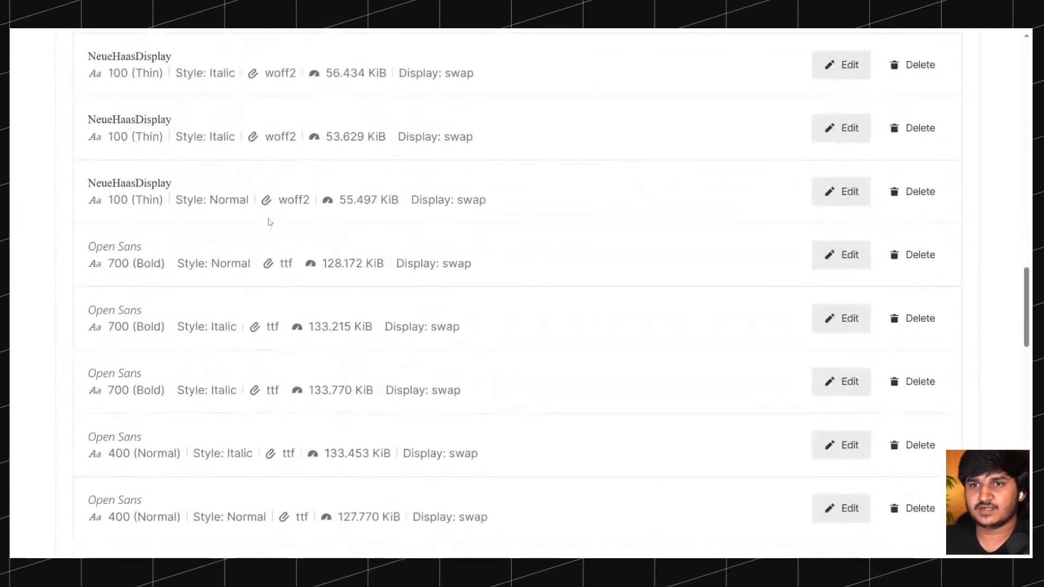
Set the font family of the 128.172 KiB Open Sans 700 (Bold) Normal entry to OpenSans and save it.
click(842, 249)
click(135, 275)
click(159, 276)
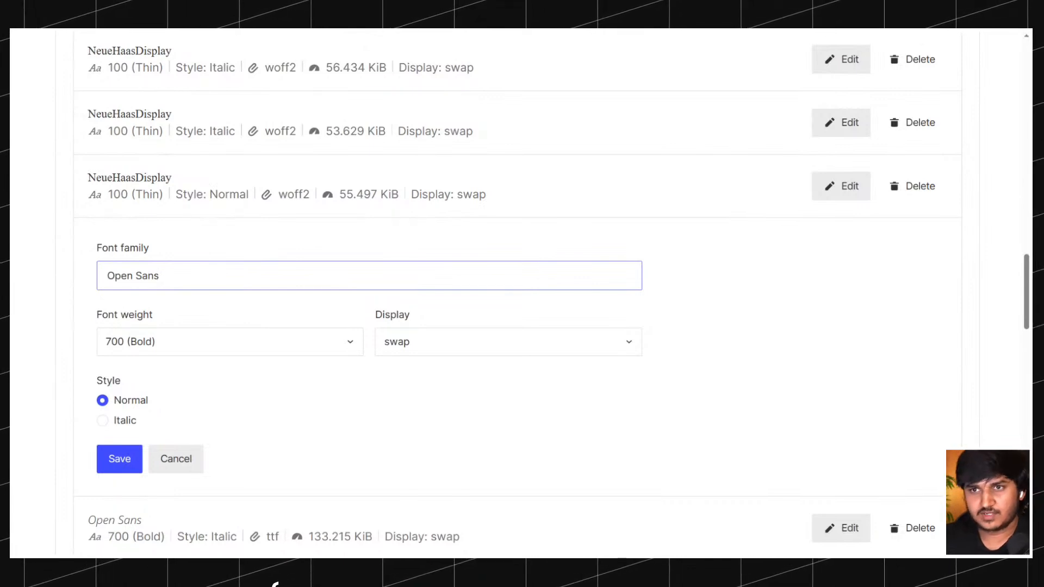
key(Left)
key(Left)
key(BackSpace)
key(ctrl+a)
key(ctrl+c)
click(123, 466)
scroll(163, 419, down, 2)
scroll(239, 331, up, 5)
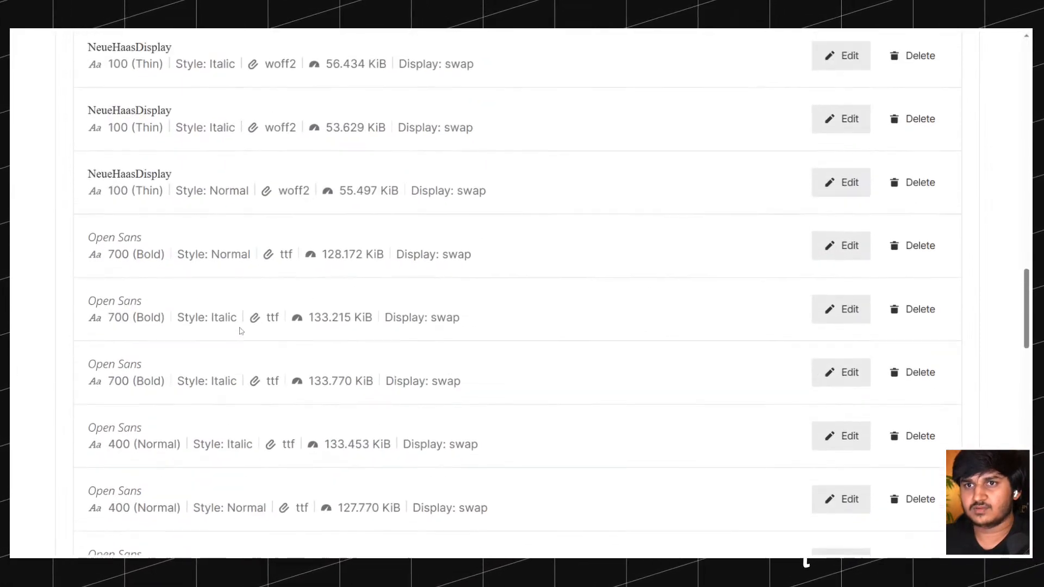
Reopen the 128.172 KiB Open Sans 700 (Bold) Normal entry and enter the family name OpenSans again.
click(837, 328)
click(134, 354)
key(BackSpace)
click(112, 538)
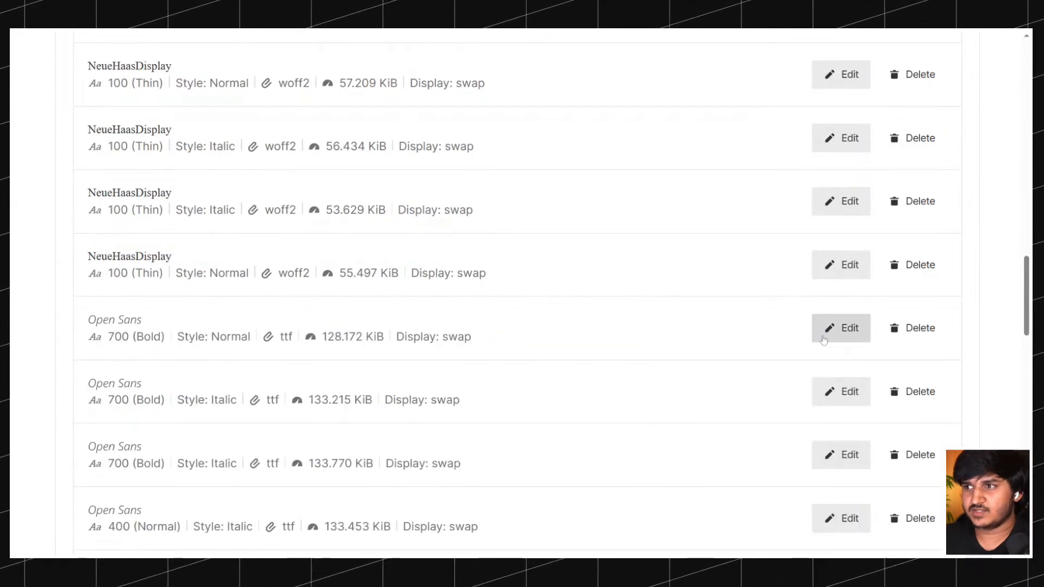
click(841, 328)
click(134, 355)
key(BackSpace)
click(120, 538)
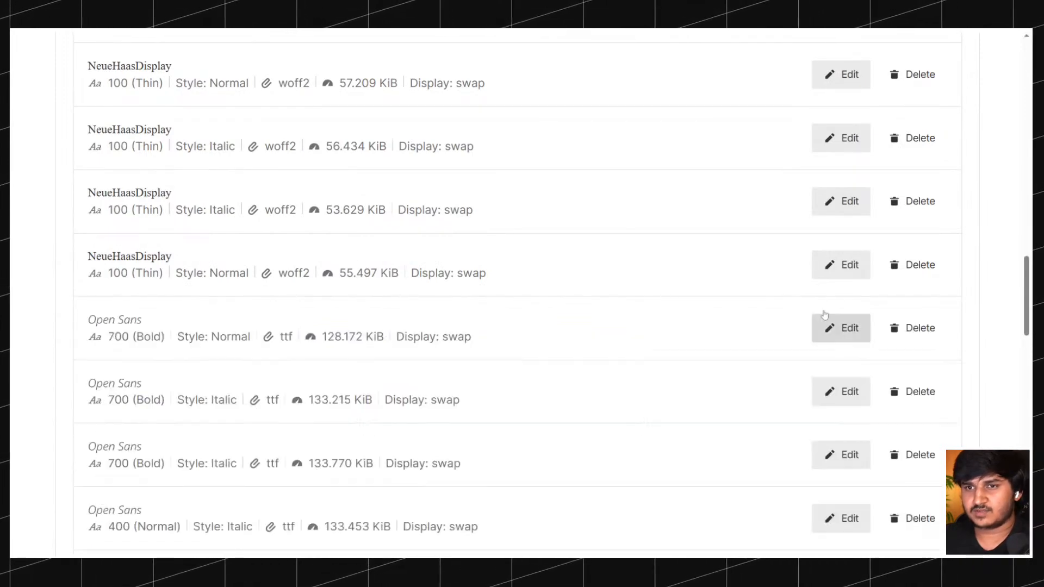
click(842, 329)
key(ctrl+a)
click(133, 354)
key(BackSpace)
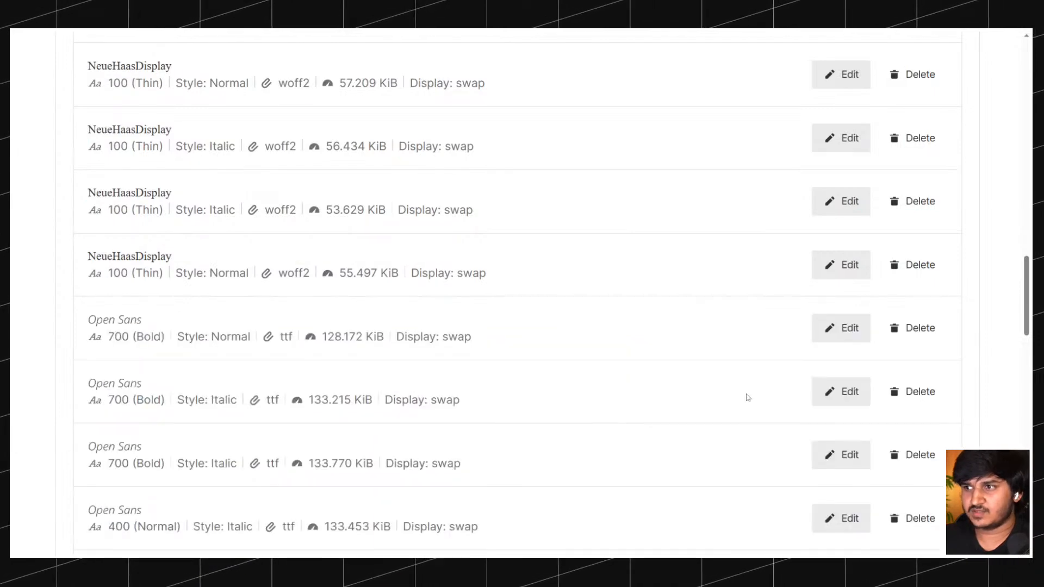
Set the font family of the 133.215 KiB Open Sans 700 (Bold) Italic entry to OpenSans and save it.
click(840, 391)
click(133, 417)
key(BackSpace)
scroll(175, 424, down, 2)
click(122, 521)
scroll(750, 279, down, 1)
Reopen the three Open Sans 700 (Bold) entries below NeueHaasDisplay to check their font family names.
click(840, 217)
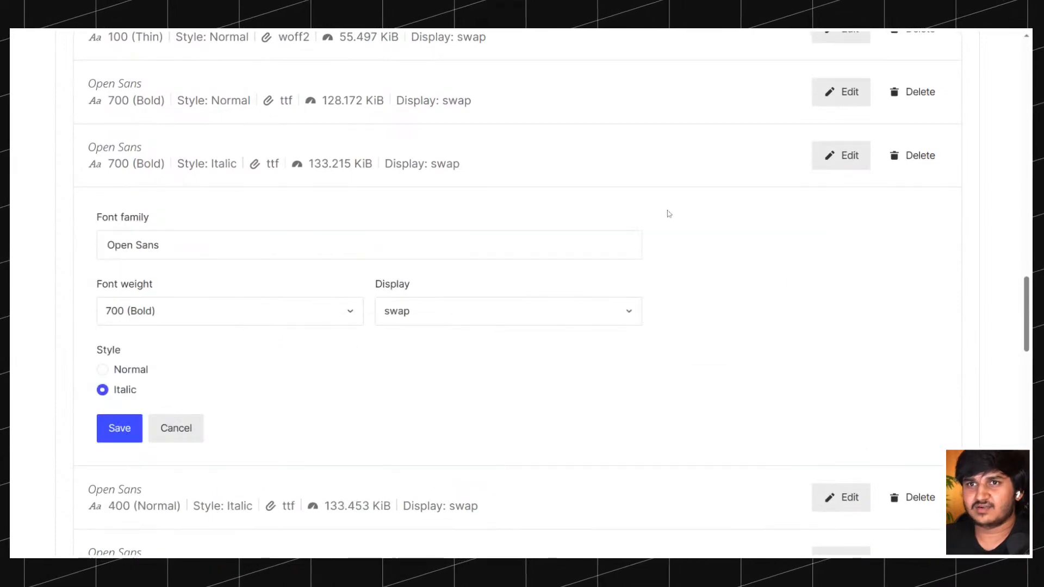
scroll(667, 209, up, 1)
click(843, 233)
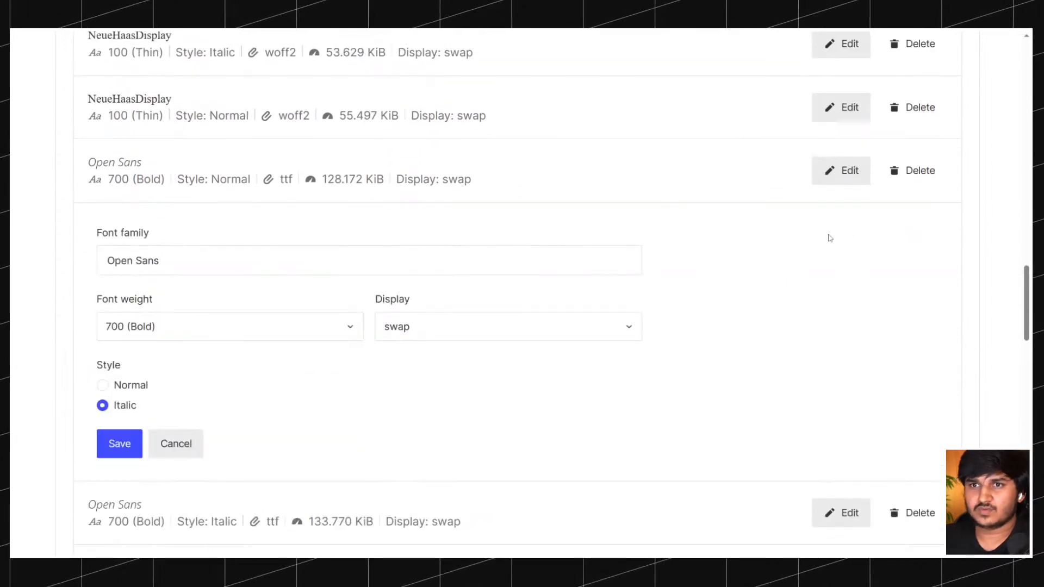
click(844, 178)
scroll(677, 273, down, 5)
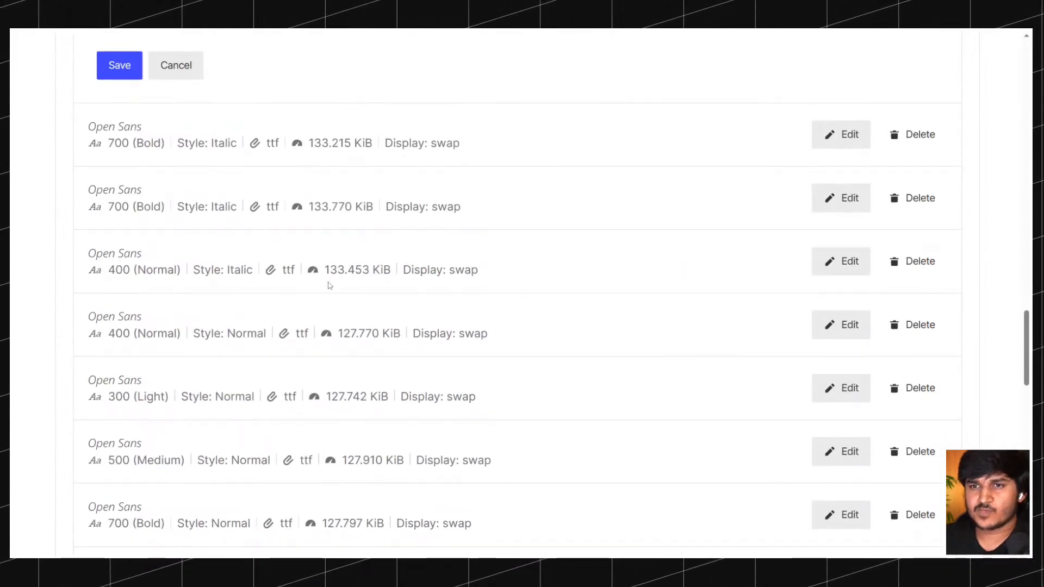
Set the font family of the Open Sans 400 (Normal) Italic entry to OpenSans and save it.
drag(107, 266, 146, 270)
click(251, 300)
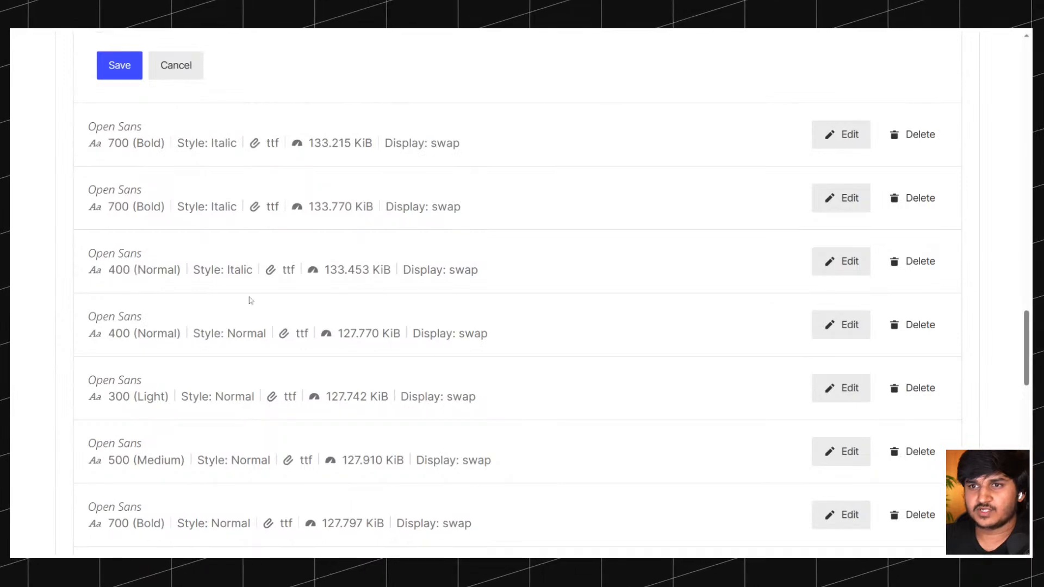
click(841, 261)
click(173, 75)
key(ctrl+a)
key(ctrl+v)
click(118, 254)
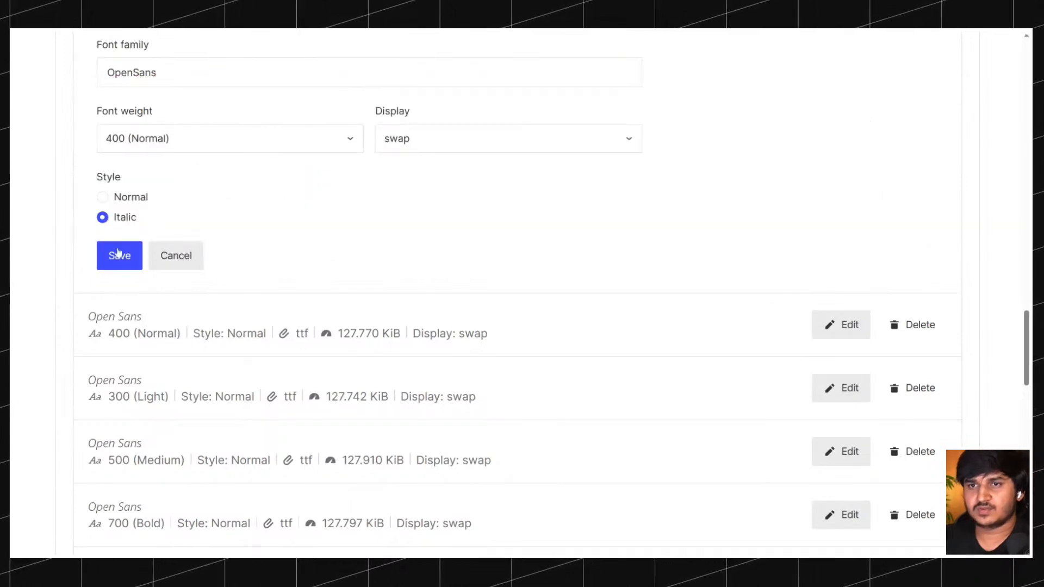
Compare the two Open Sans 700 (Bold) Italic entries and delete the 133.215 KiB duplicate.
scroll(315, 326, up, 3)
scroll(315, 327, up, 3)
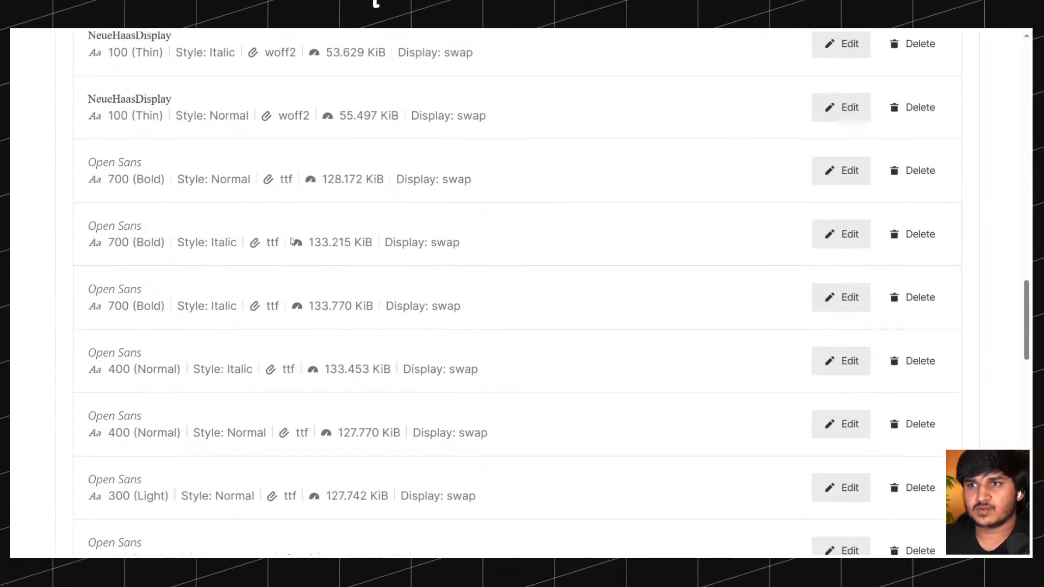
drag(81, 229, 137, 226)
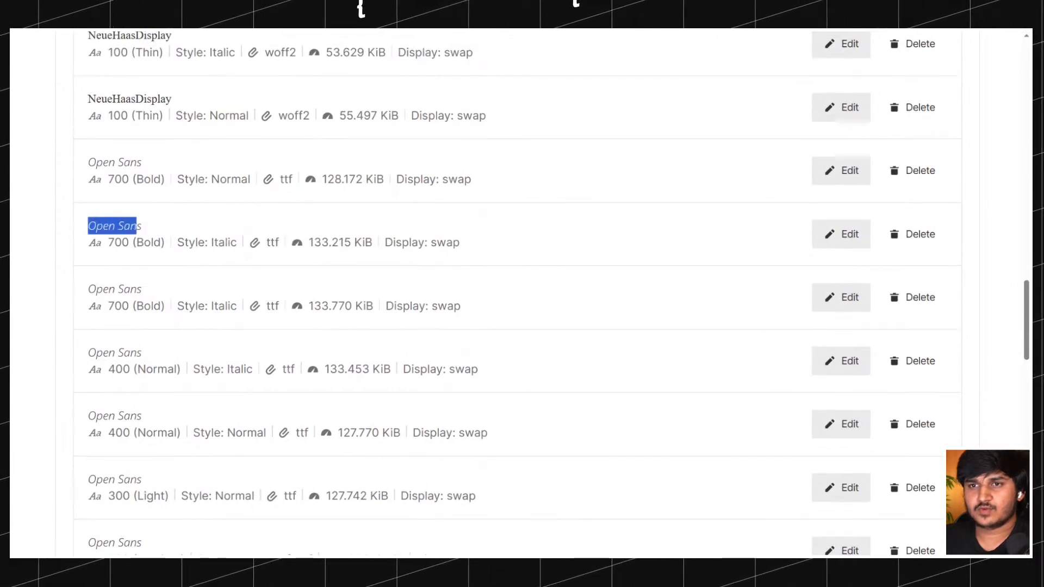
click(173, 283)
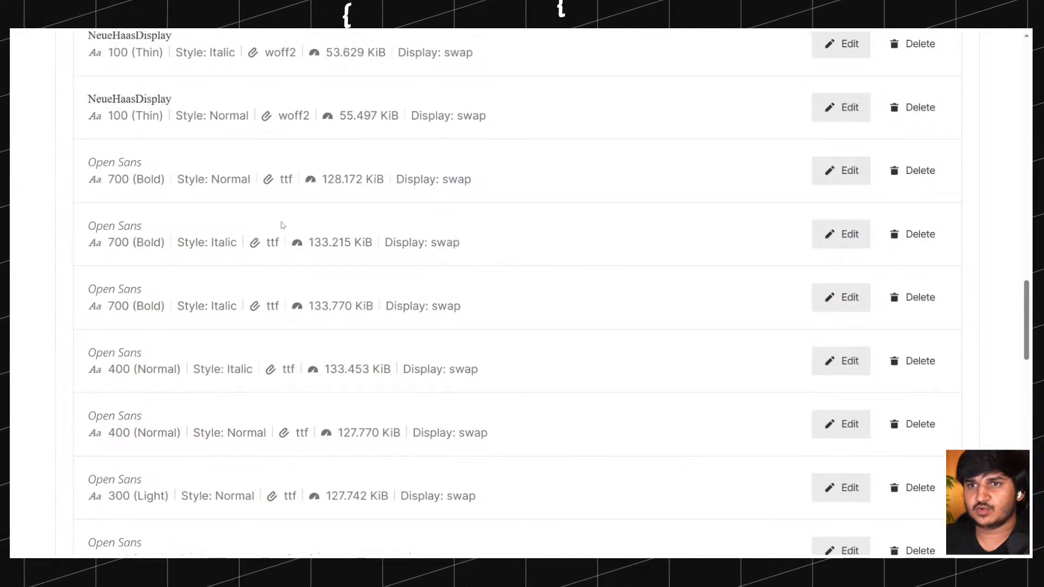
drag(74, 244, 442, 285)
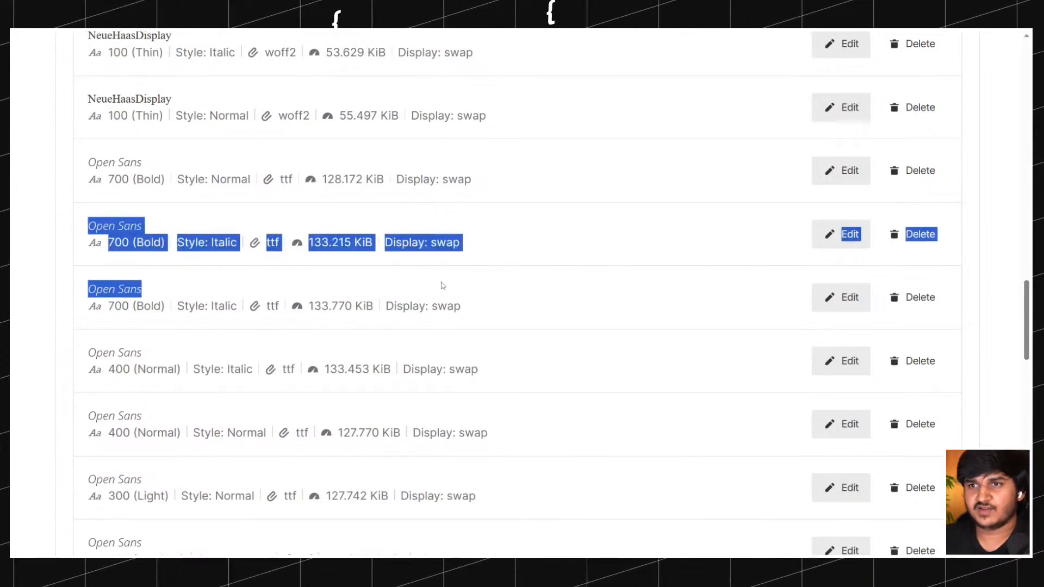
click(496, 244)
scroll(495, 243, up, 1)
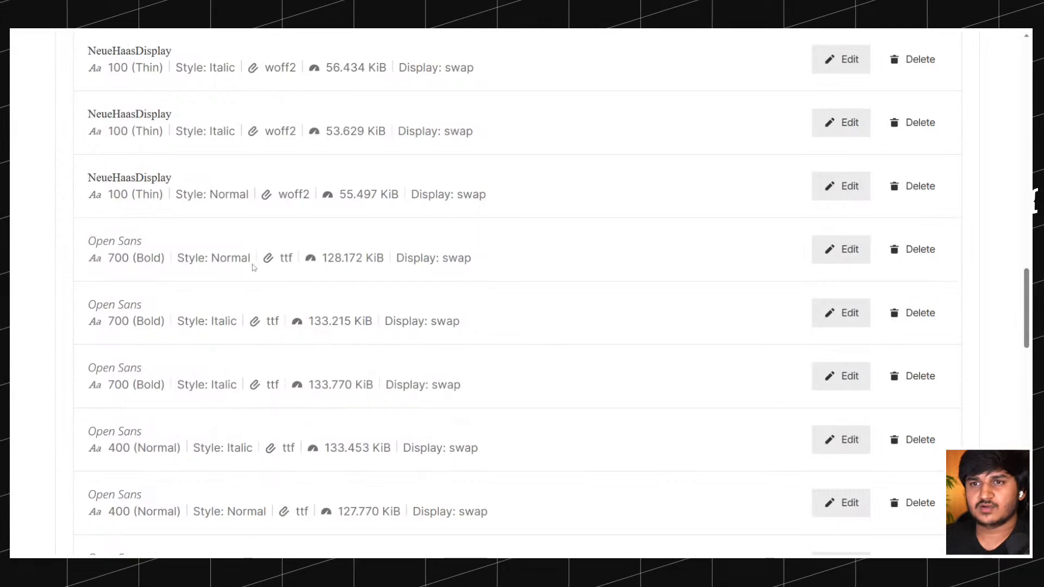
click(925, 312)
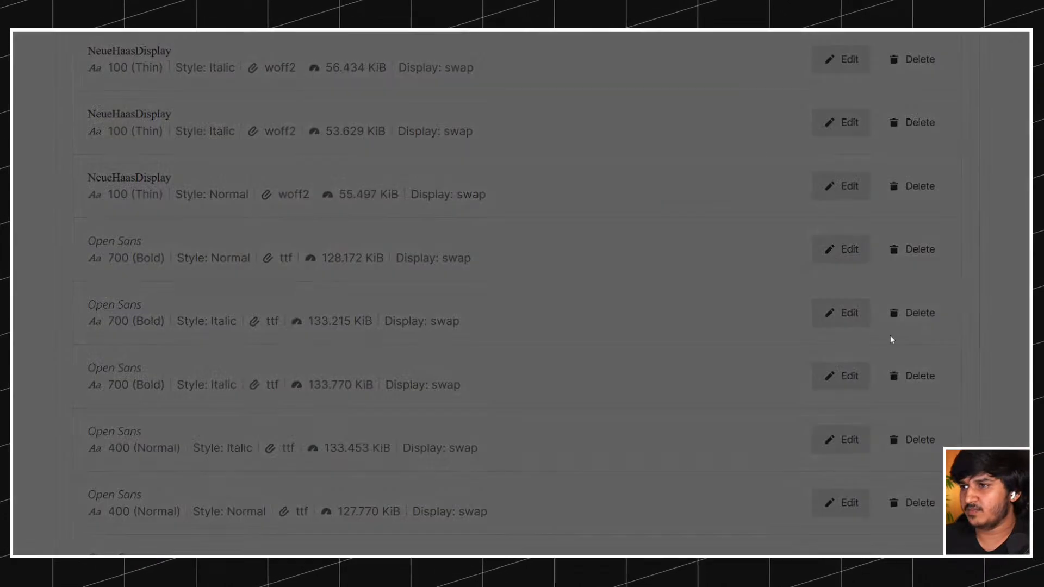
click(686, 175)
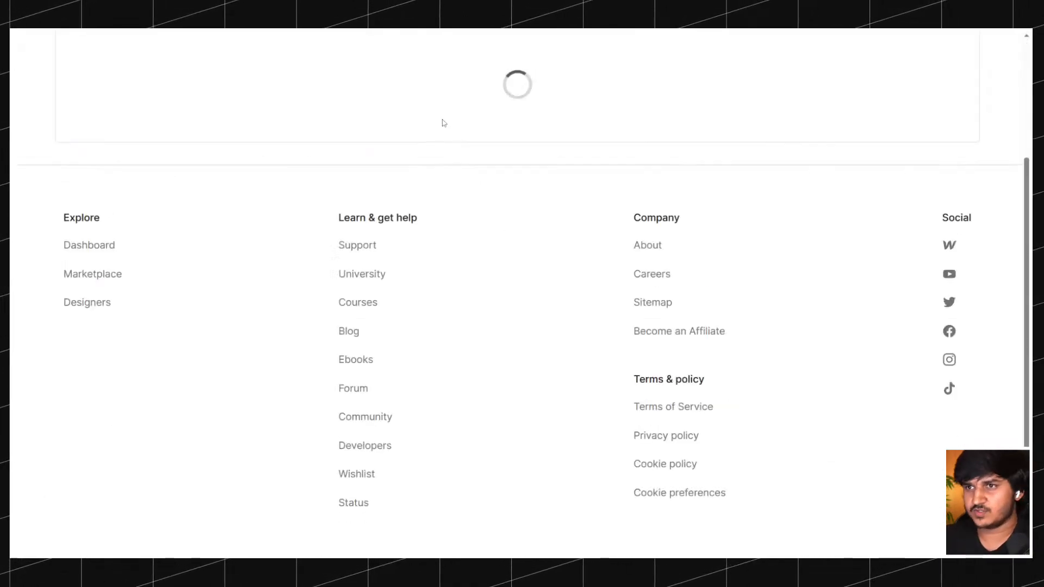
Copy the OpenSans family name and apply it to the remaining Open Sans 700 (Bold) Italic entry.
scroll(407, 157, down, 5)
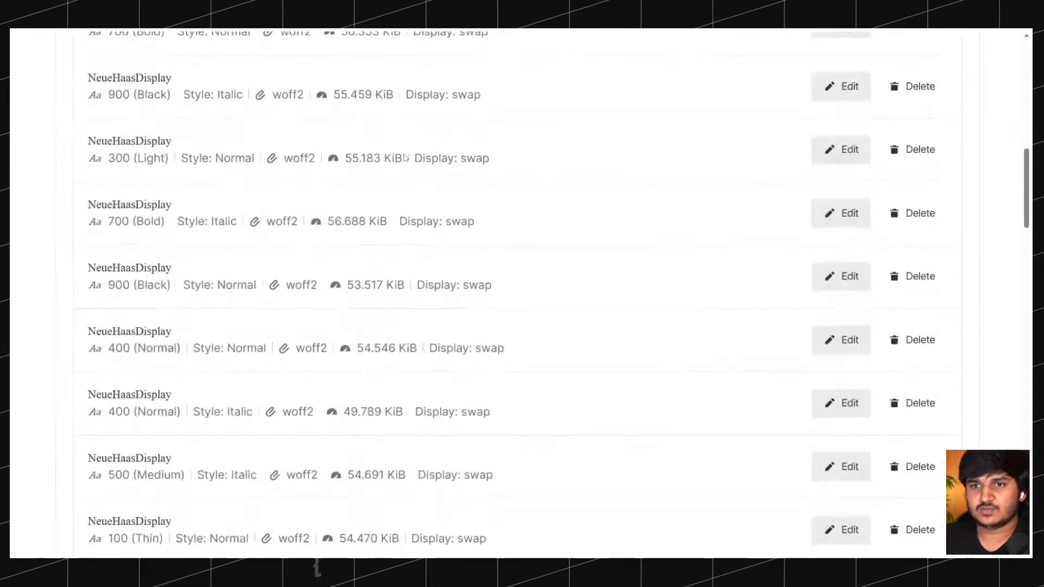
scroll(405, 157, down, 10)
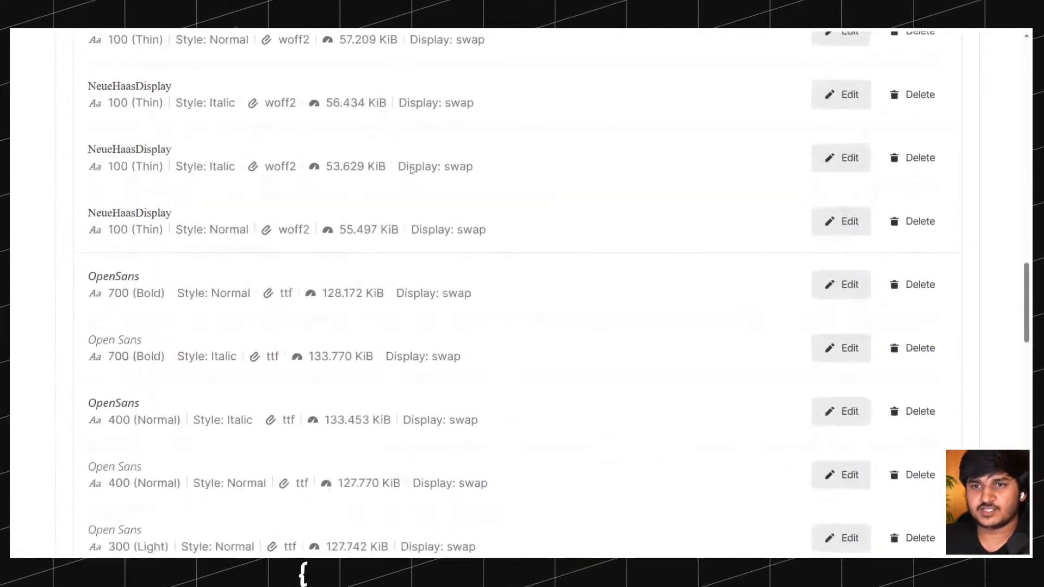
scroll(411, 170, down, 1)
drag(143, 241, 96, 240)
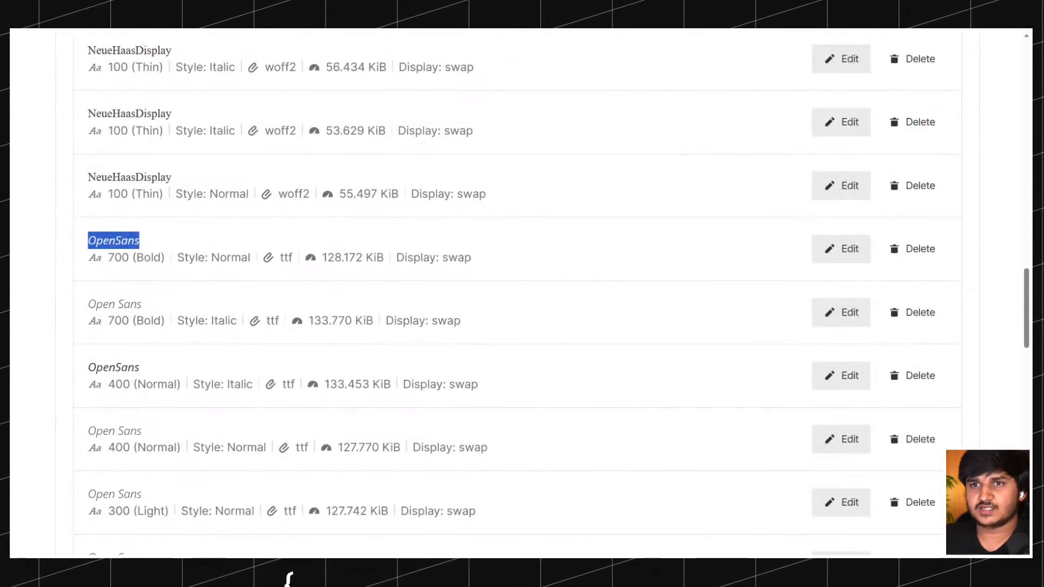
click(841, 312)
triple_click(146, 331)
text(OpenSans)
click(129, 534)
Set the font family of the Open Sans 400 (Normal) Normal-style entry to OpenSans and save it.
scroll(216, 345, down, 1)
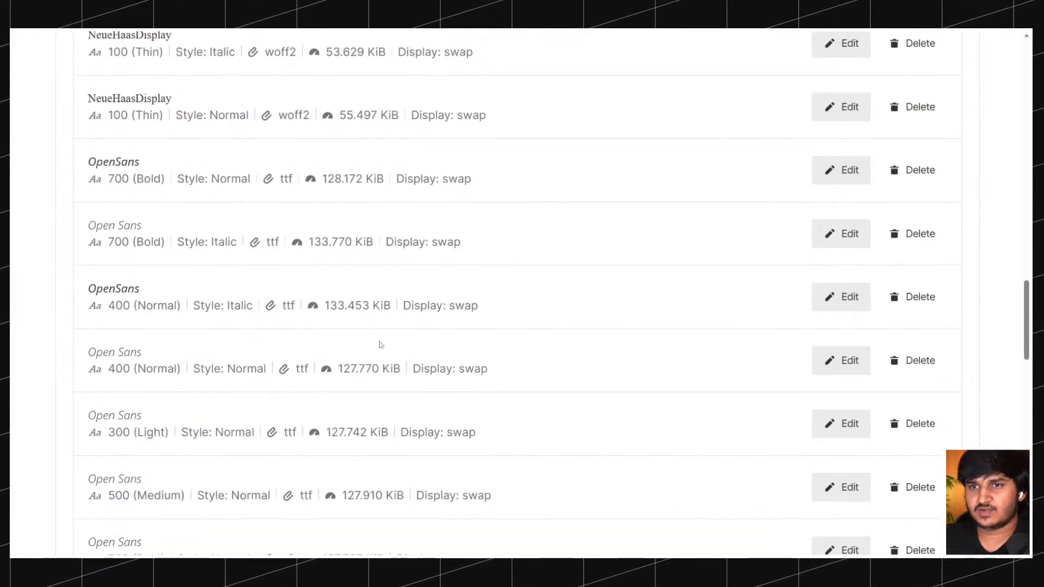
click(817, 369)
triple_click(200, 386)
text(OpenSans)
scroll(218, 412, down, 3)
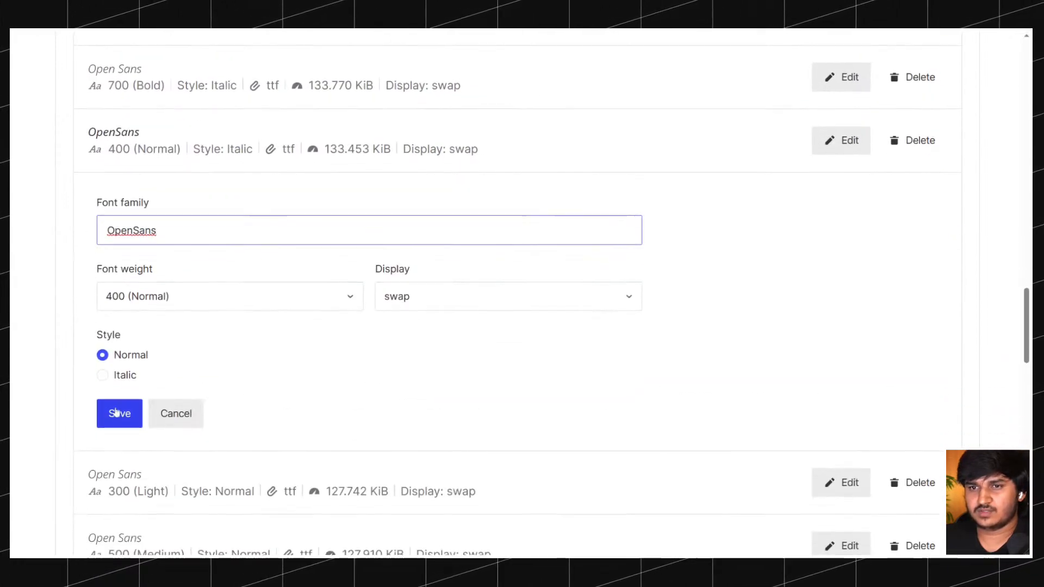
click(130, 412)
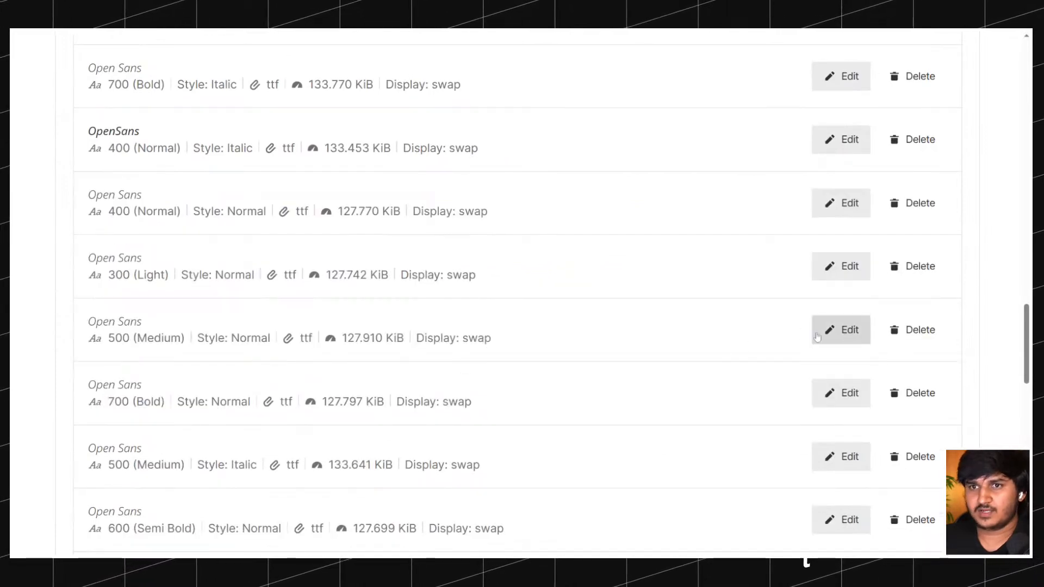
Save the Open Sans 500 (Medium) Normal entry with the family OpenSans, and check the names in the reloaded font list.
click(856, 332)
triple_click(163, 357)
text(OpenSans)
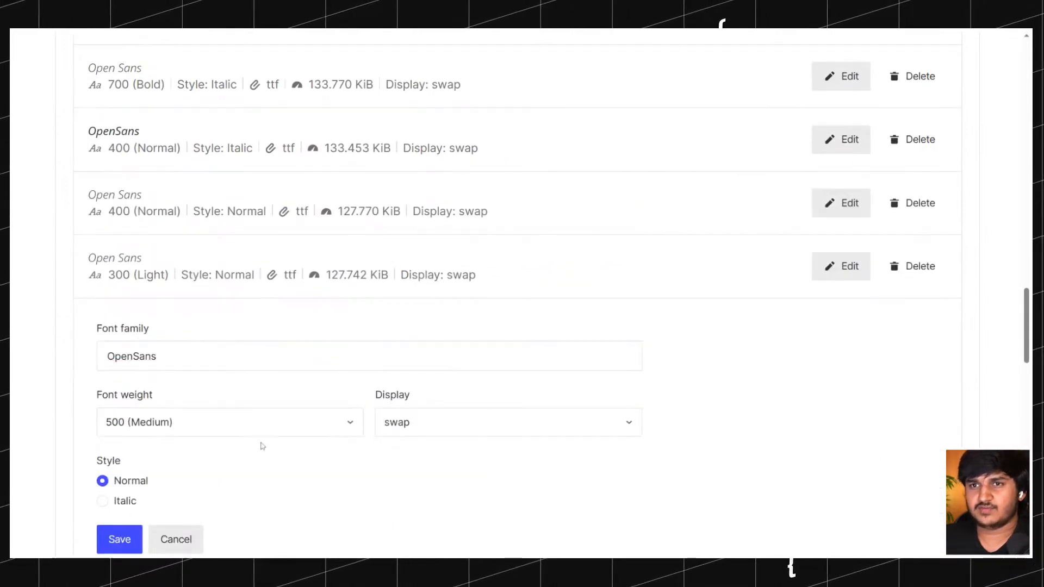
key(Return)
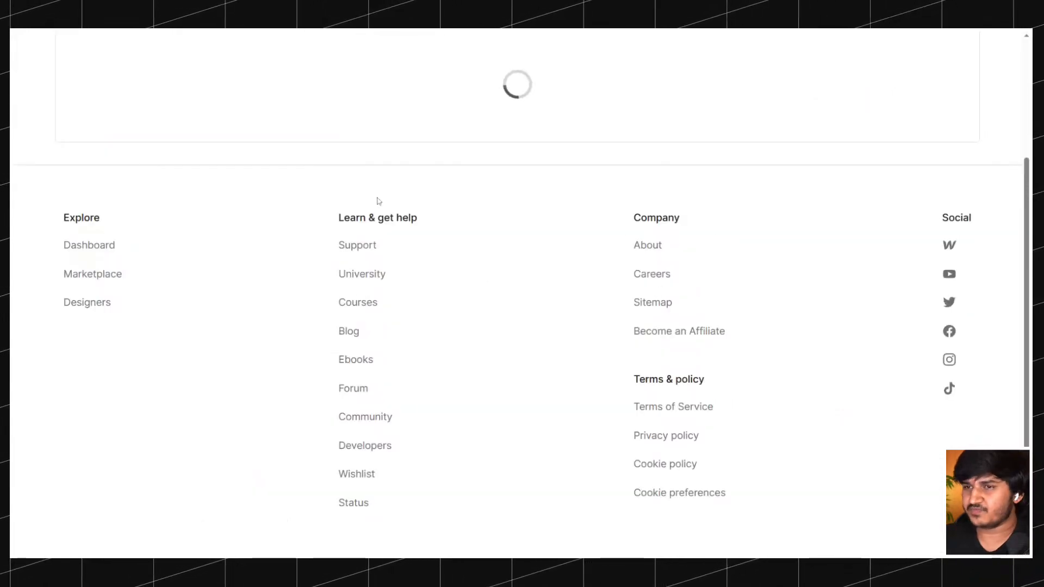
scroll(375, 198, down, 10)
scroll(368, 194, down, 10)
scroll(289, 191, up, 3)
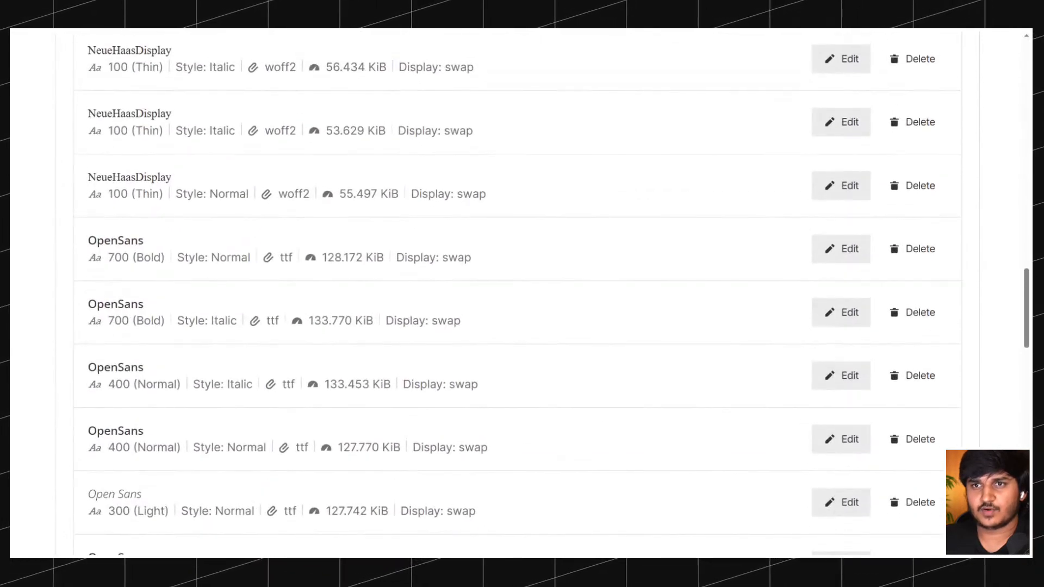
Set the font family of the Open Sans 300 (Light) Normal entry to OpenSans and save it.
scroll(181, 226, down, 5)
click(847, 266)
triple_click(270, 296)
text(OpenSans)
click(117, 477)
Set the font family of the 127.797 KiB Open Sans 700 (Bold) Normal entry to OpenSans and save it.
scroll(346, 288, down, 2)
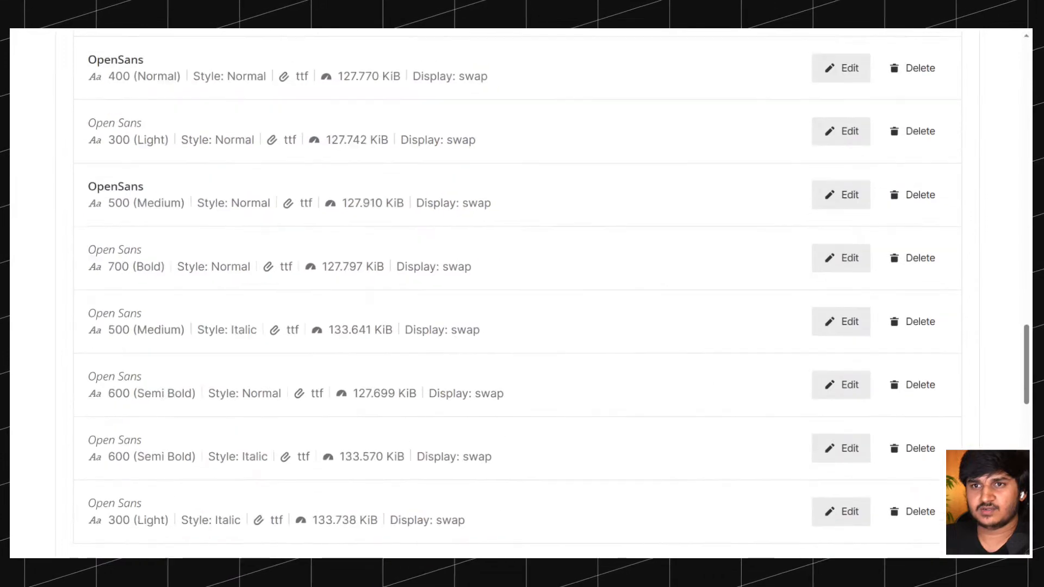
scroll(343, 275, down, 1)
click(841, 235)
triple_click(163, 262)
text(OpenSans)
click(119, 446)
Set the font family of the Open Sans 500 (Medium) Italic entry to OpenSans and save it.
click(841, 299)
key(ctrl+a)
text(OpenSans)
click(118, 501)
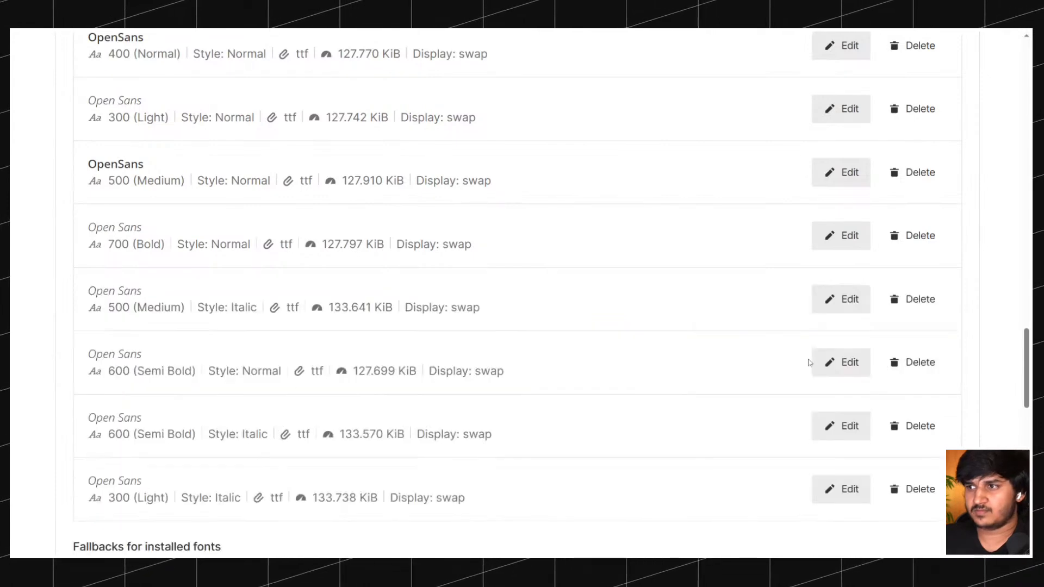
Set the font family of the Open Sans 600 (Semi Bold) Normal entry to OpenSans and save it.
click(841, 362)
key(ctrl+a)
text(OpenSans)
scroll(221, 413, down, 3)
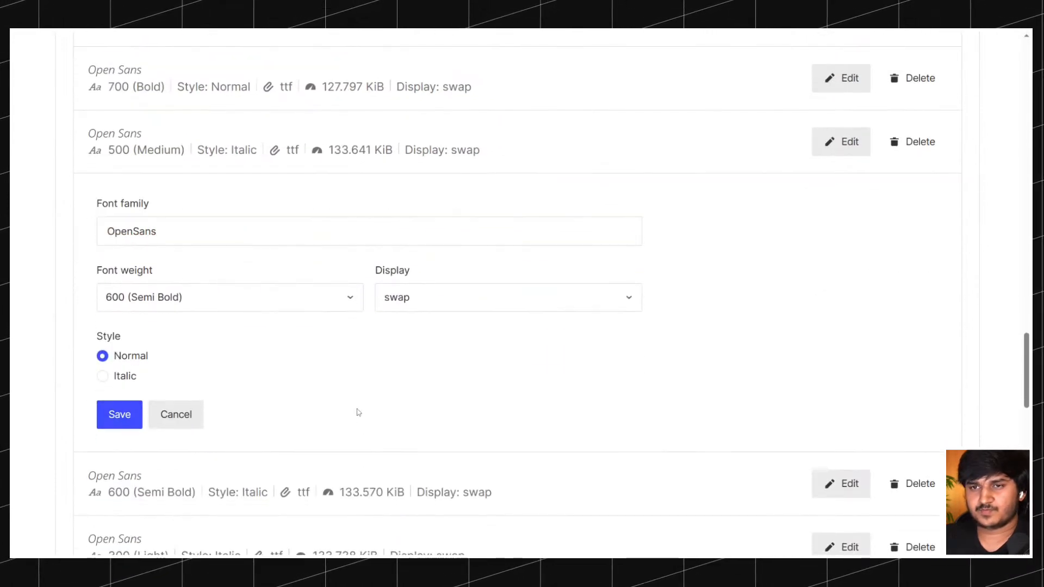
key(Return)
Set the font family of the Open Sans 600 (Semi Bold) Italic entry to OpenSans and save it.
click(818, 269)
key(ctrl+a)
text(OpenSans)
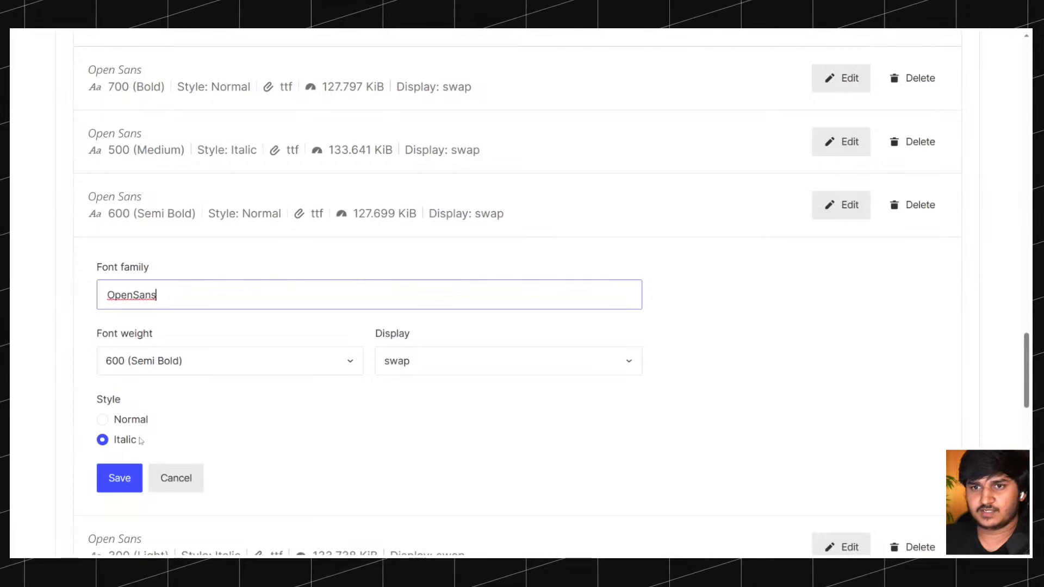
key(Return)
Set the font family of the Open Sans 300 (Light) Italic entry to OpenSans and save it.
click(820, 346)
key(ctrl+a)
text(OpenSans)
key(Return)
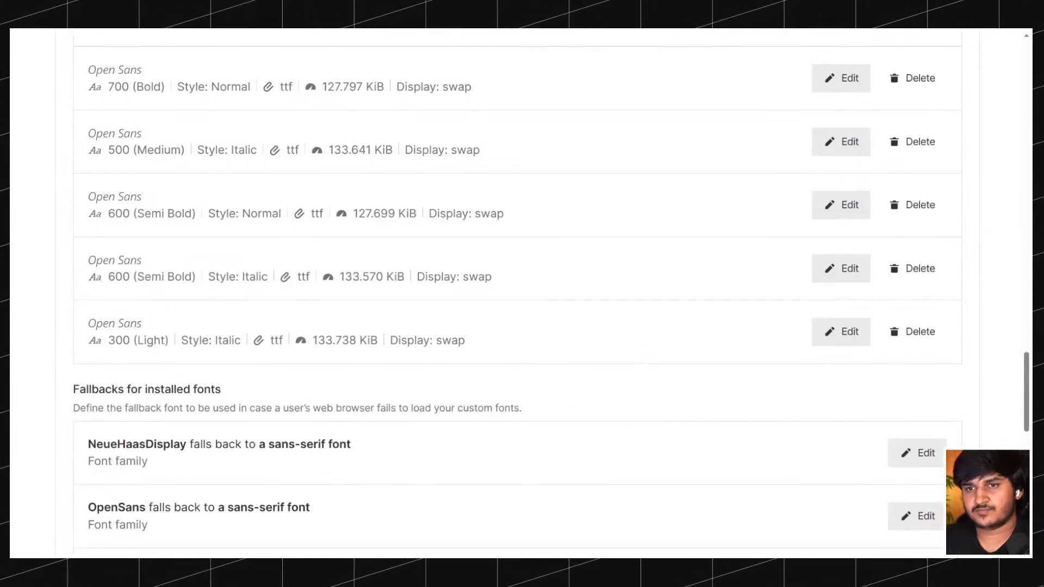
Reload the font settings page and review the family names of all installed fonts.
key(ctrl+r)
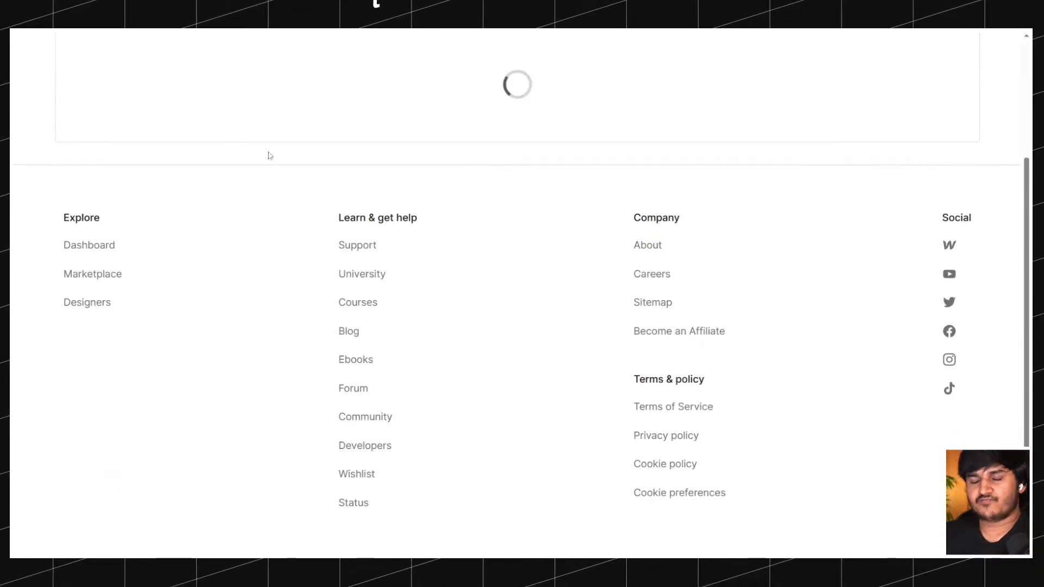
scroll(288, 164, down, 15)
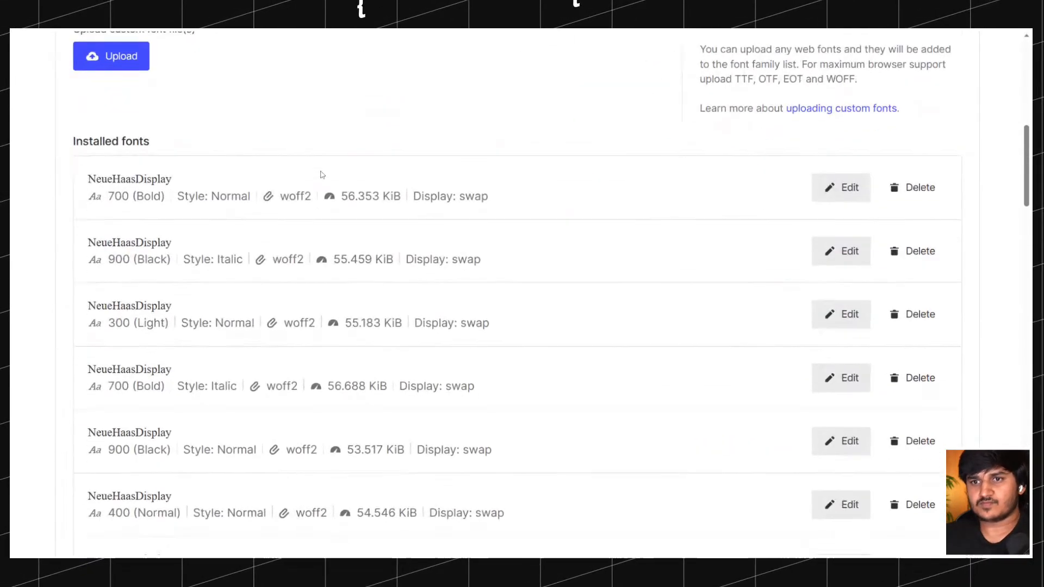
scroll(321, 174, down, 14)
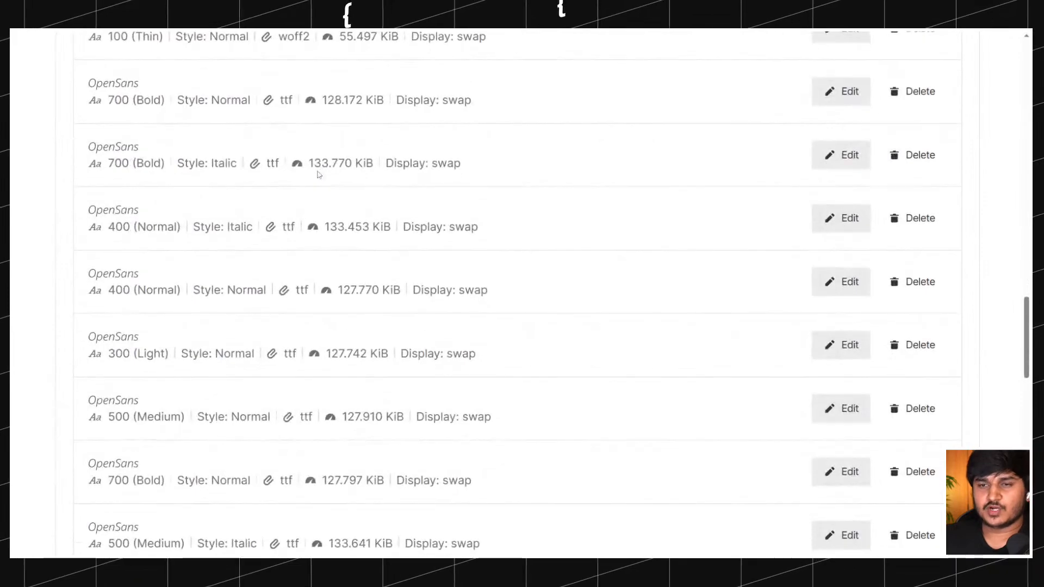
scroll(318, 174, down, 2)
scroll(319, 175, up, 10)
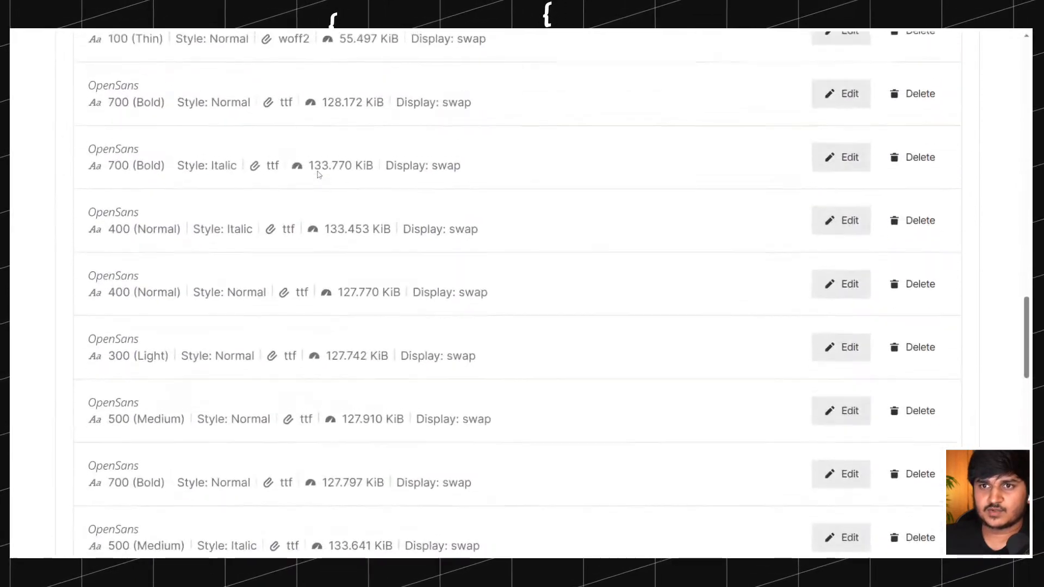
scroll(319, 174, down, 7)
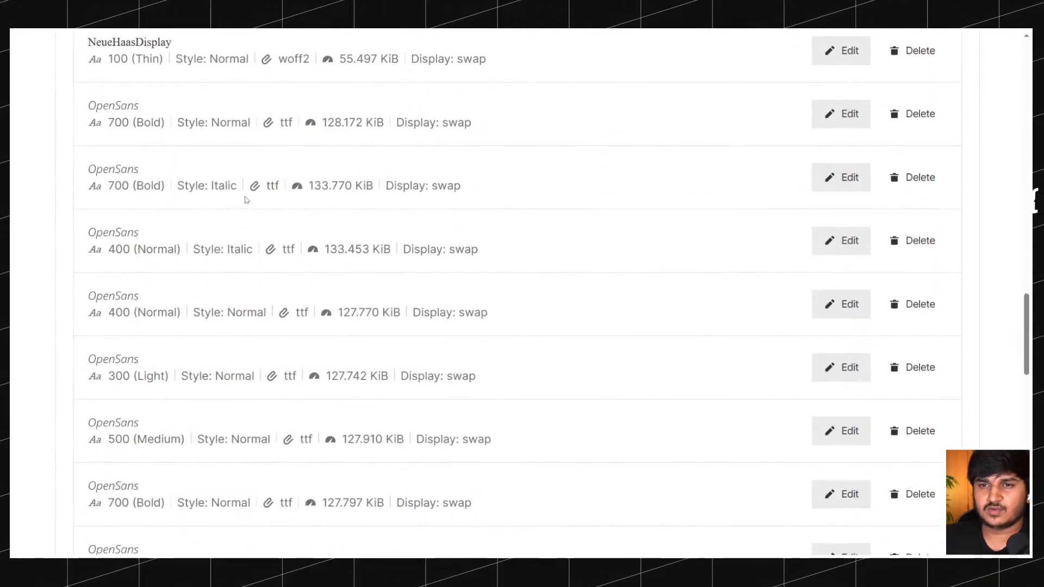
Look over the OpenSans weights and styles at the end of the installed fonts list.
scroll(248, 200, down, 4)
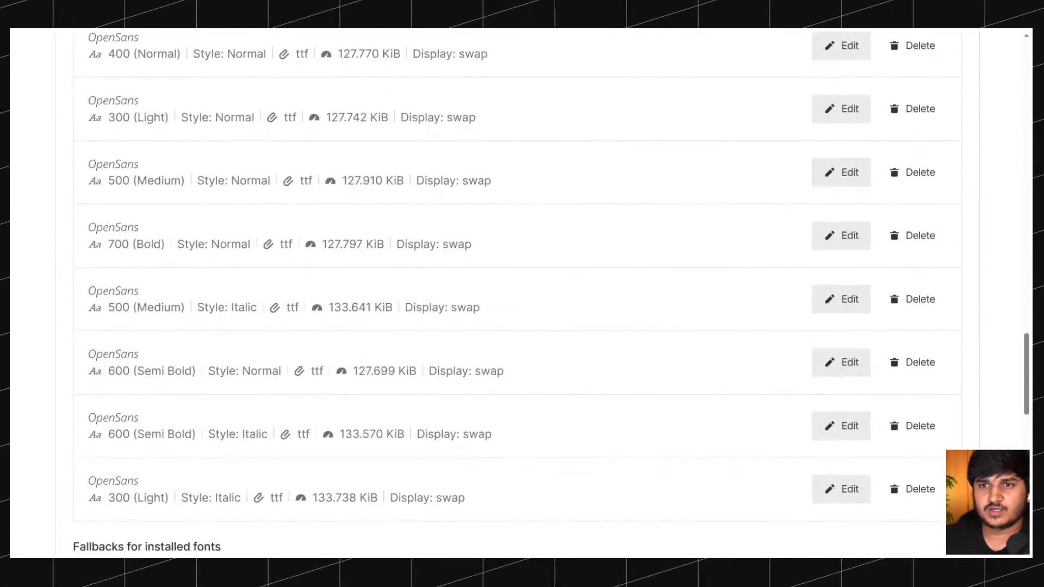
scroll(253, 201, up, 7)
scroll(253, 201, up, 20)
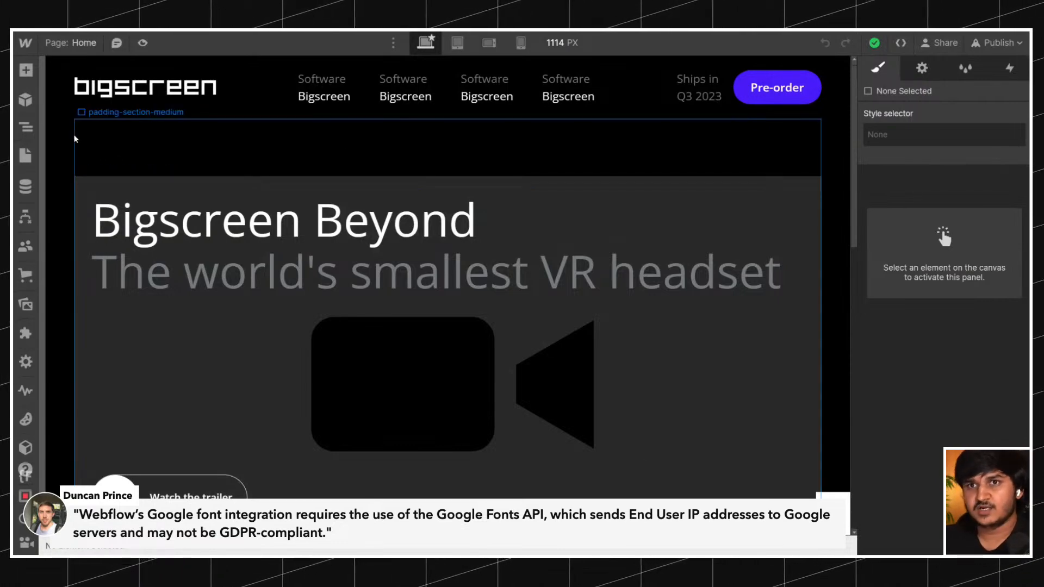
Set the font of the Body (All Pages) tag on the Home page to the custom font OpenSans.
click(26, 128)
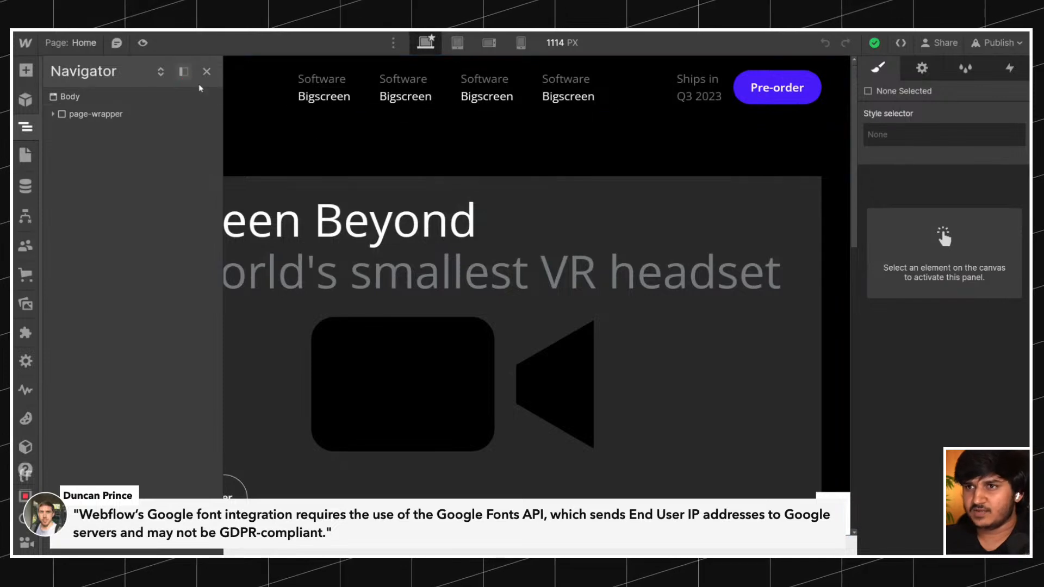
click(533, 185)
click(26, 127)
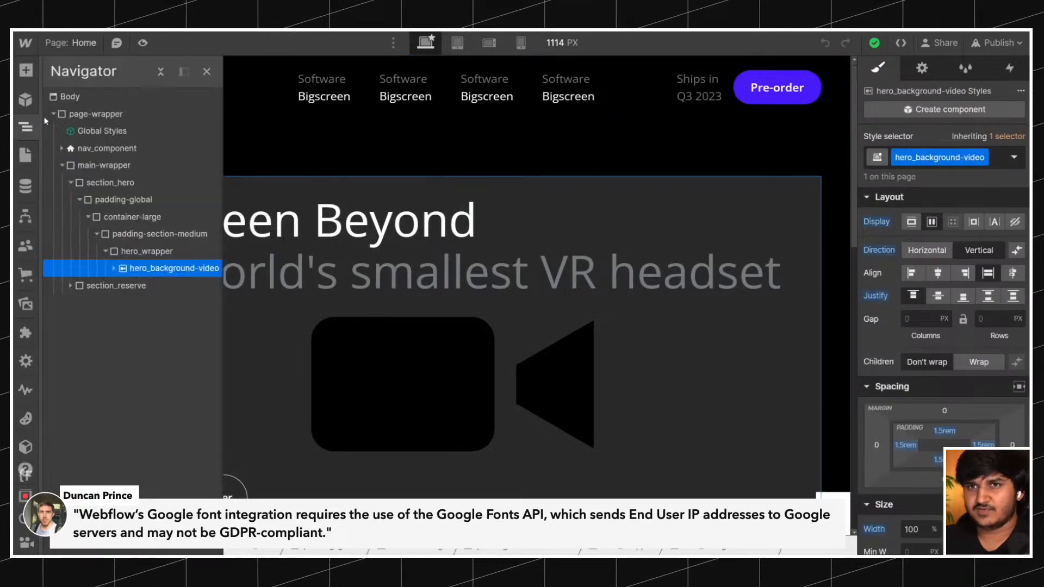
click(69, 96)
click(946, 157)
click(902, 239)
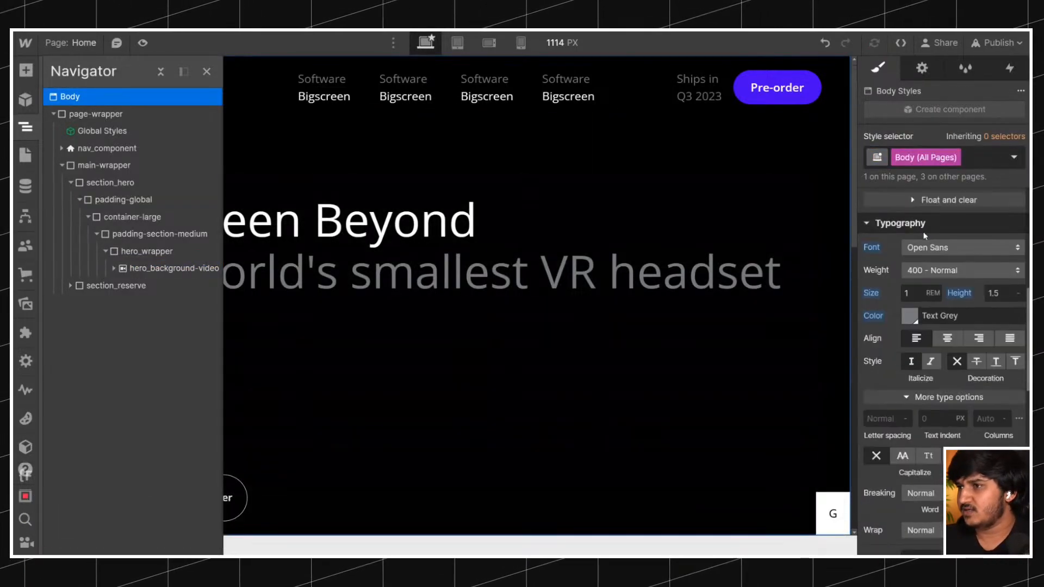
click(938, 247)
scroll(937, 247, up, 1)
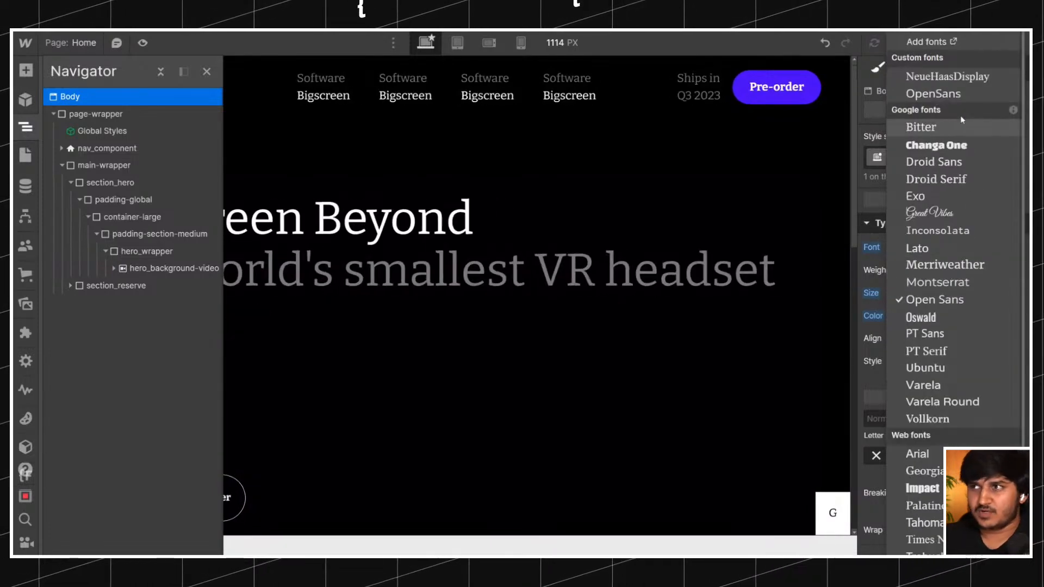
click(943, 96)
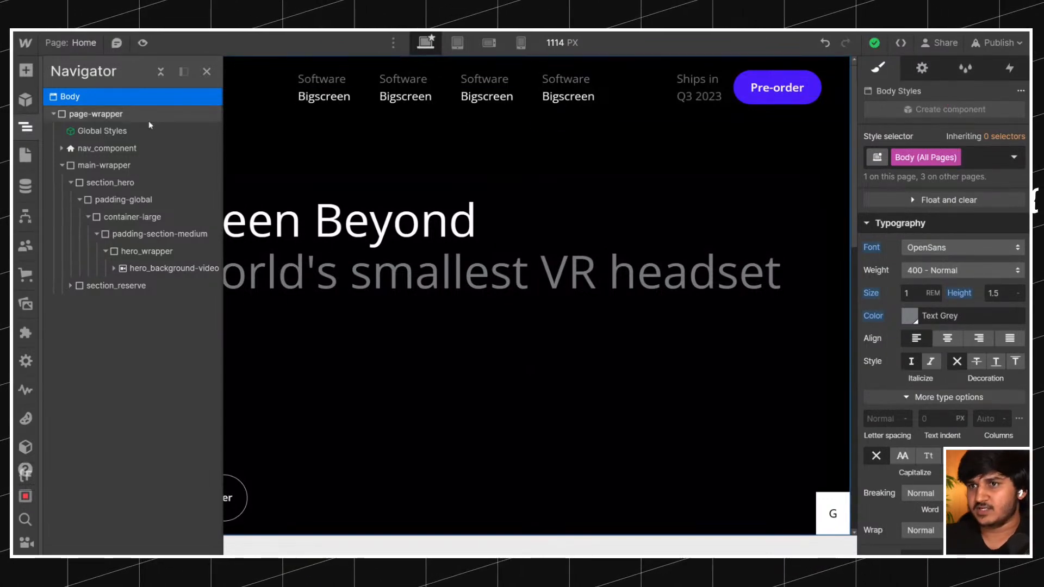
Inspect the typography of the hero heading, its grey subtitle and the pre-order paragraph for the inherited font.
click(312, 238)
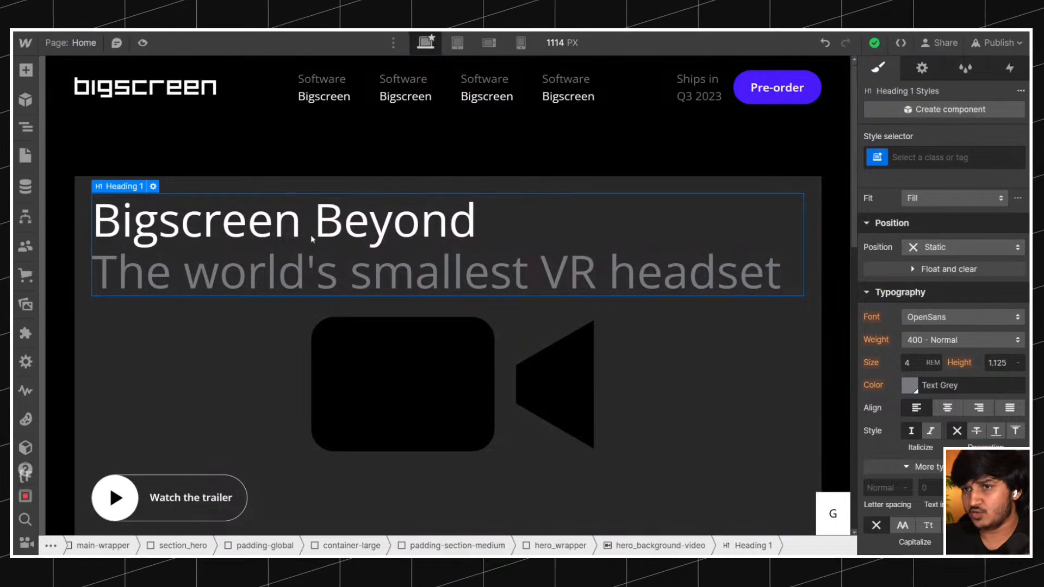
scroll(312, 239, down, 10)
scroll(307, 233, up, 10)
click(26, 127)
click(62, 165)
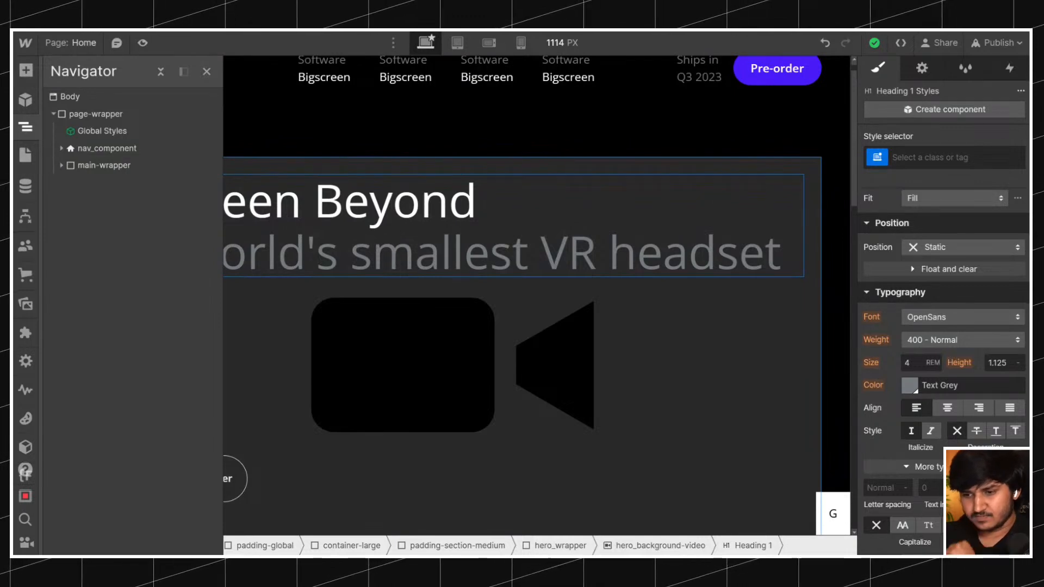
click(62, 165)
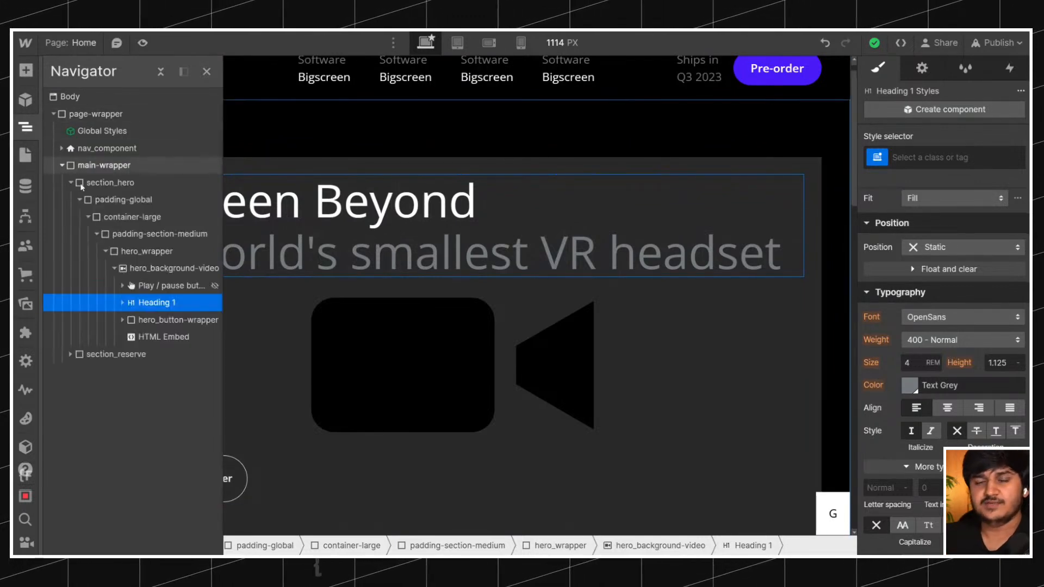
click(96, 234)
click(401, 242)
scroll(390, 244, down, 5)
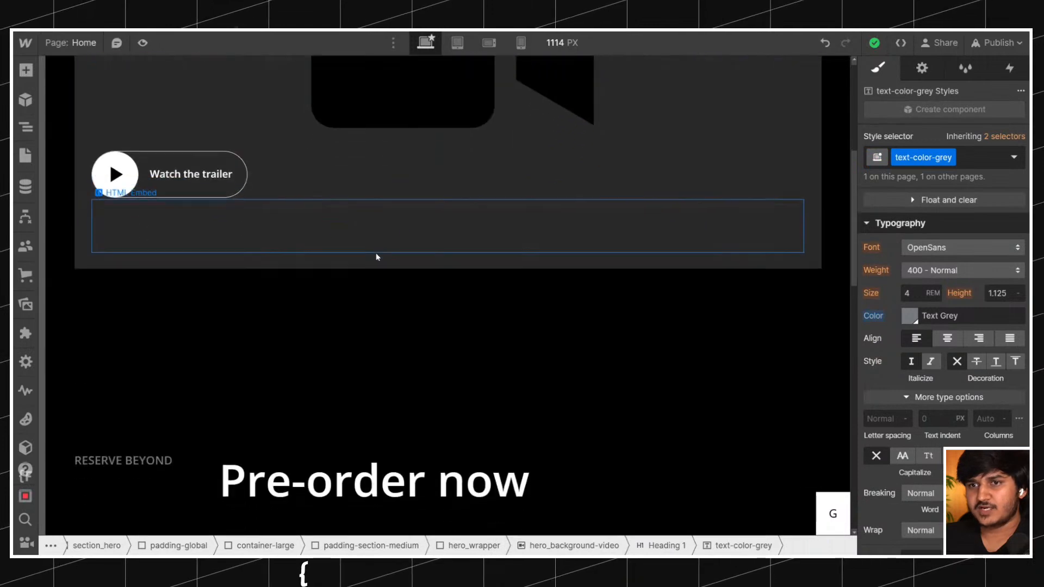
scroll(391, 248, down, 5)
click(350, 163)
Set the canvas width to 1440 px.
click(545, 44)
text(1440)
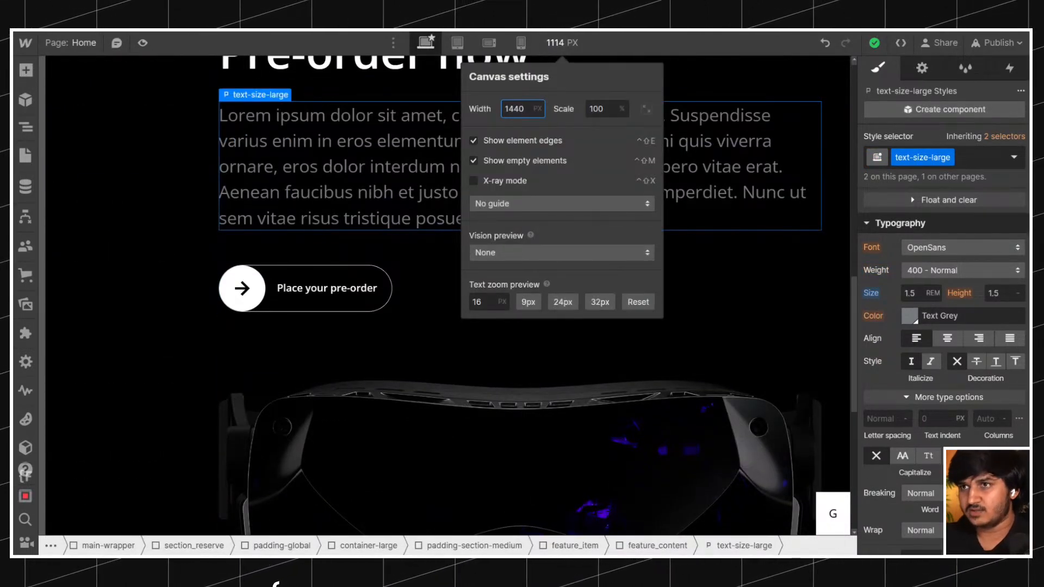
key(Return)
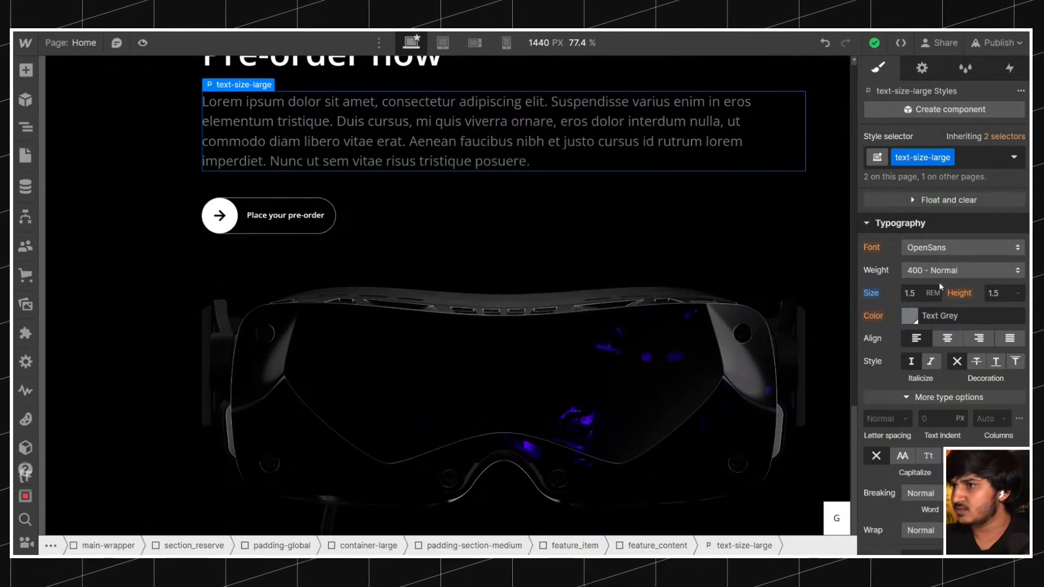
click(558, 44)
click(558, 44)
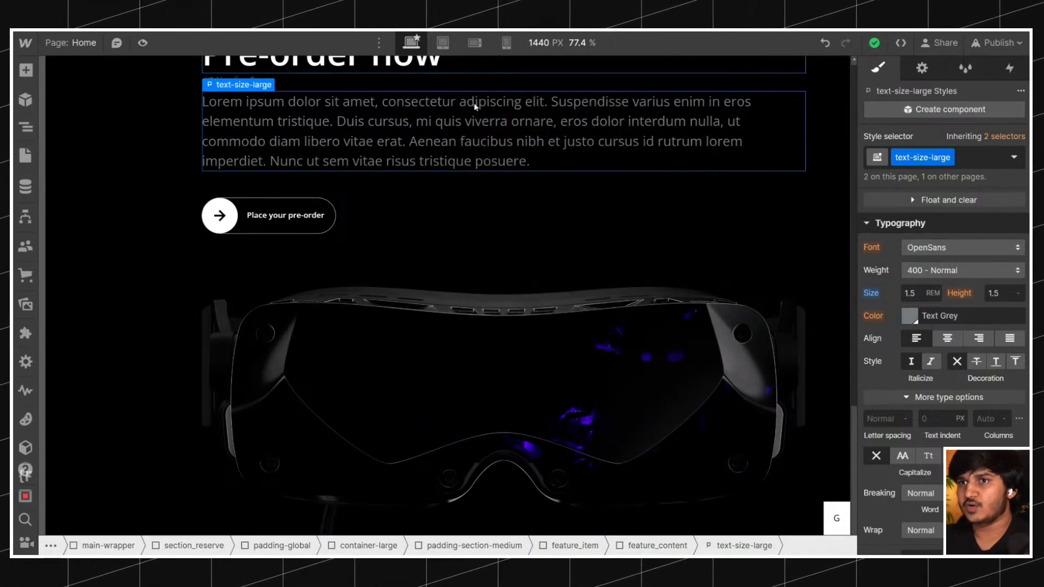
Look over the headset image and Included sections of the Home page, and collapse page-wrapper in the element tree.
scroll(956, 272, down, 3)
scroll(517, 296, down, 5)
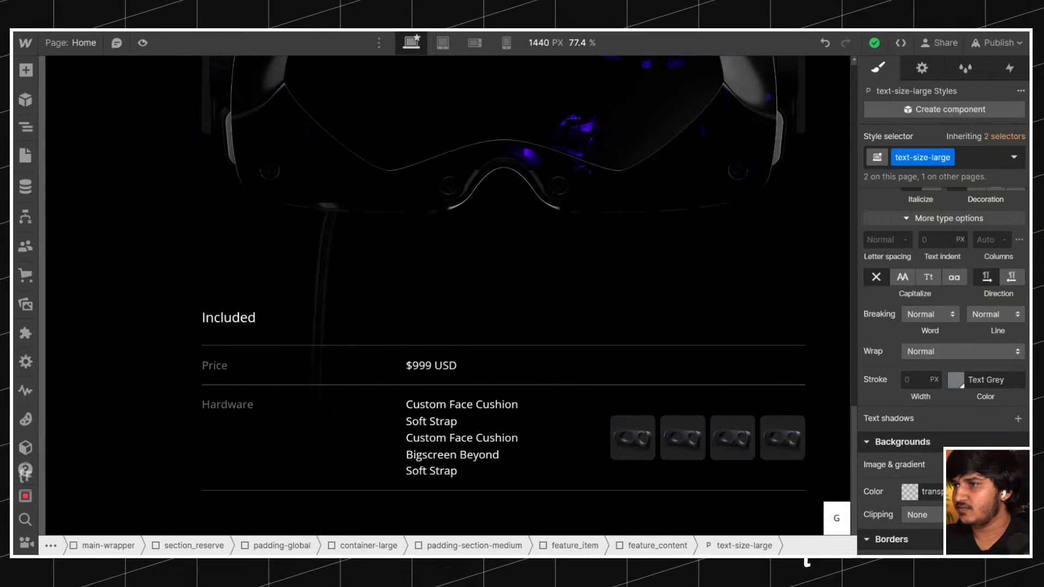
scroll(931, 273, up, 5)
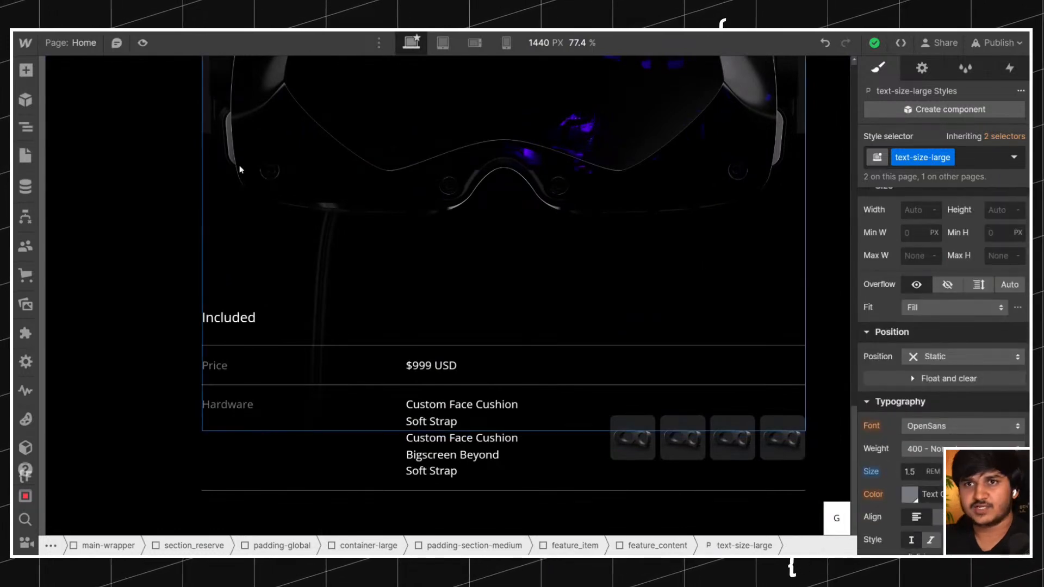
click(25, 126)
click(53, 115)
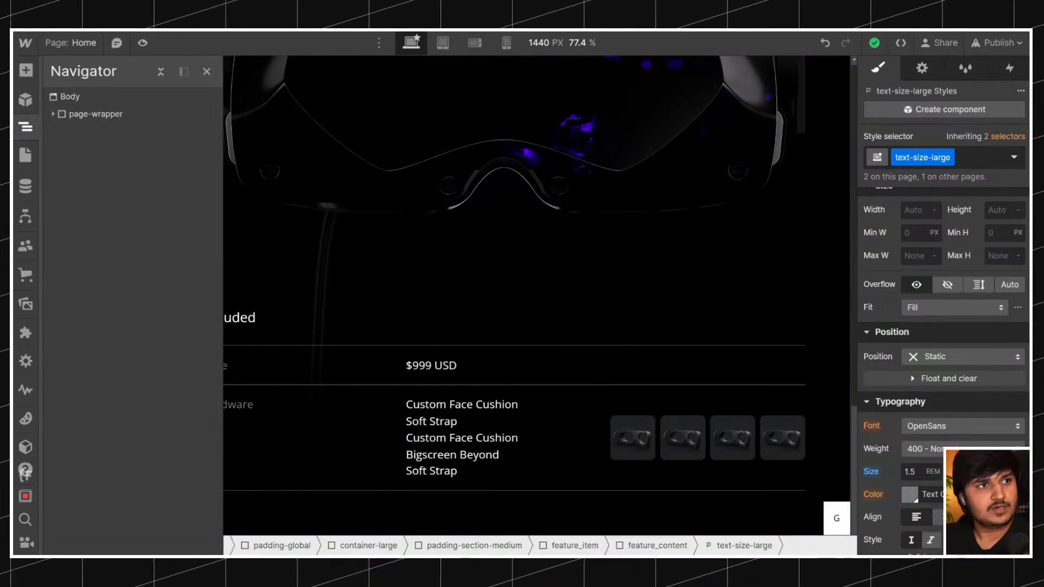
scroll(502, 243, up, 15)
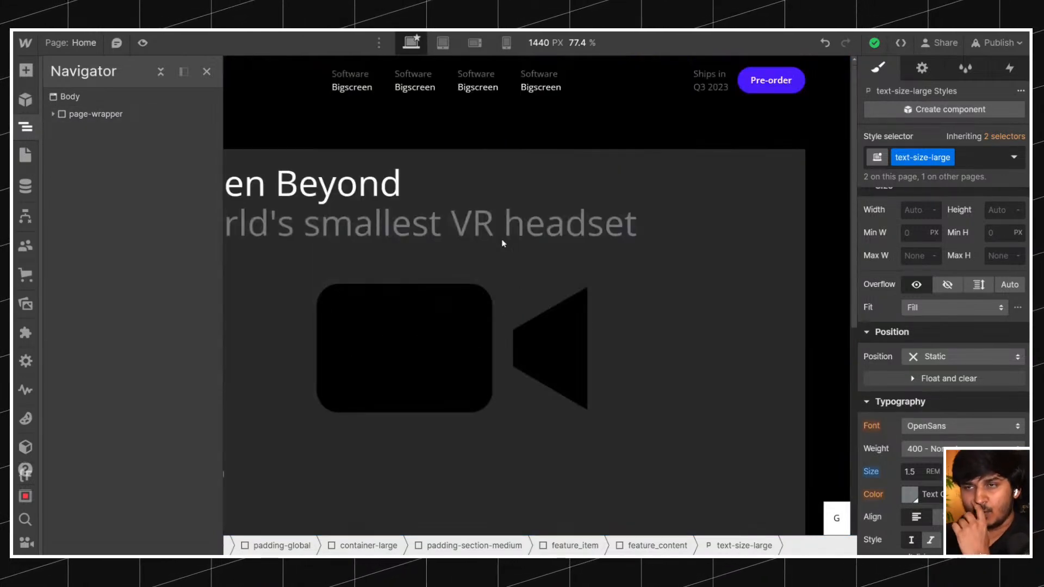
Clear the minimum height of hero_background-video and delete the empty HTML Embed inside it.
click(426, 305)
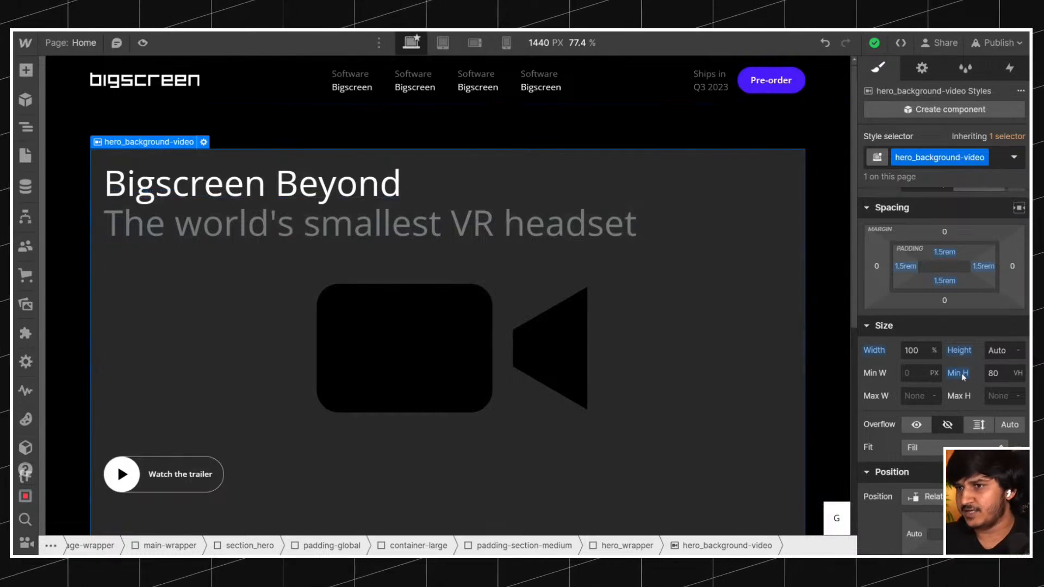
scroll(522, 304, down, 2)
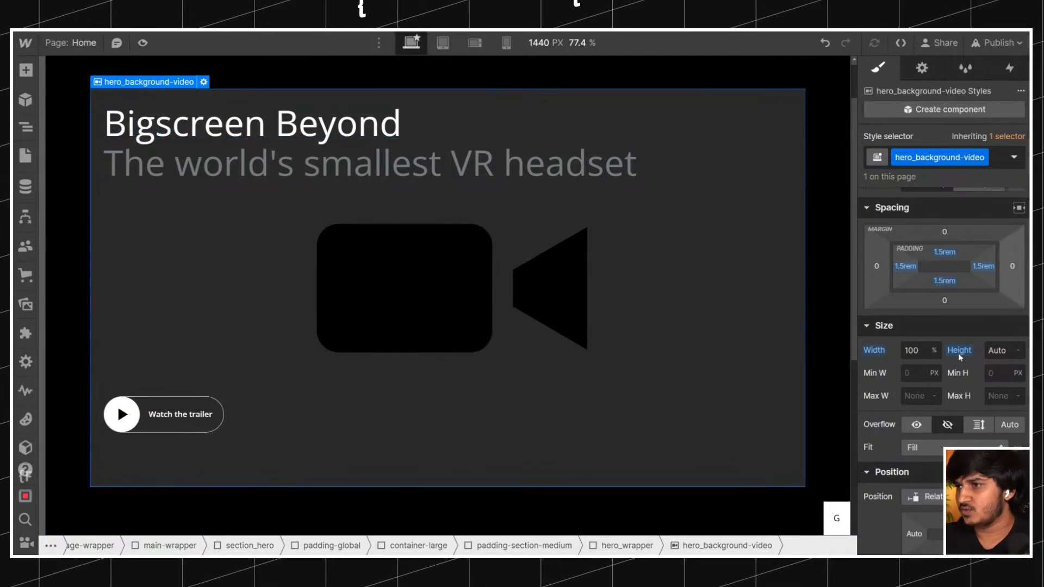
click(25, 127)
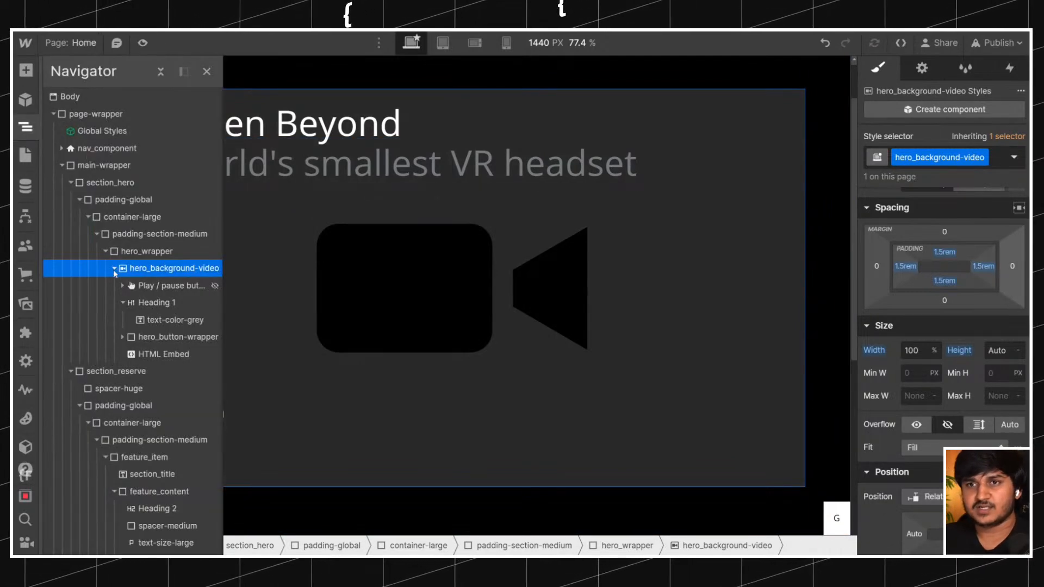
click(122, 303)
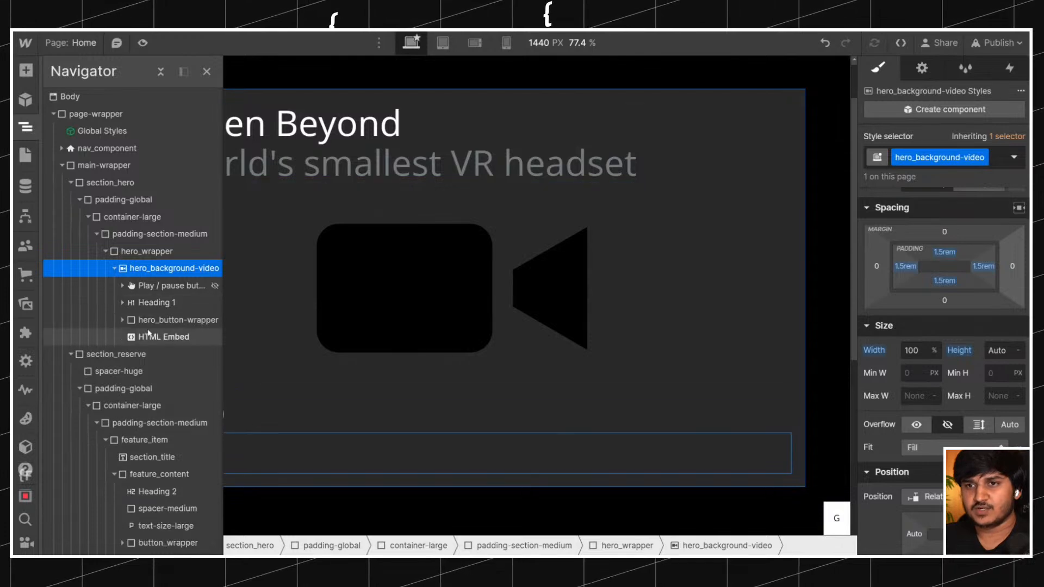
click(163, 337)
double_click(266, 448)
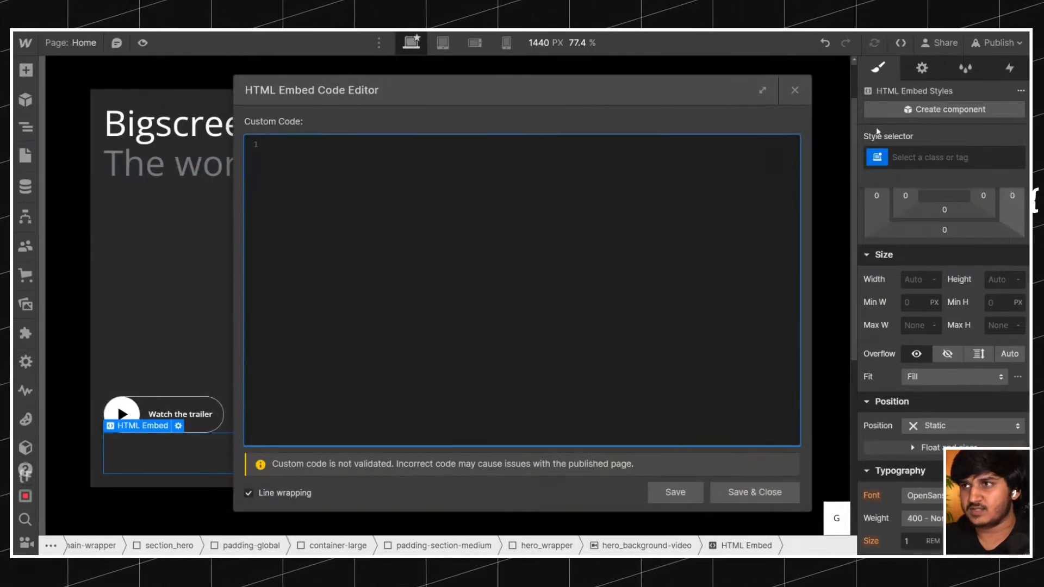
key(Escape)
click(236, 438)
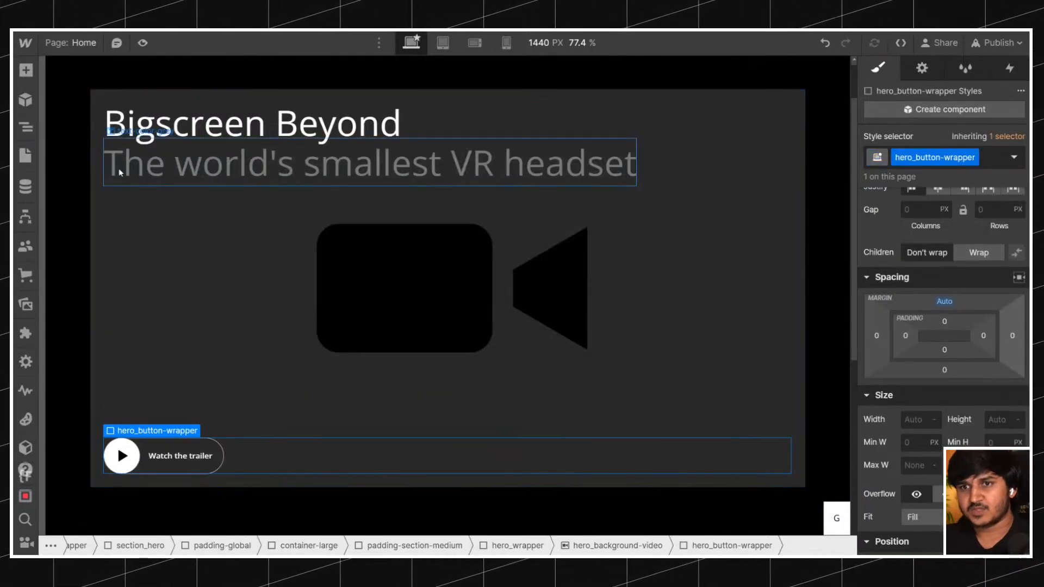
Comment out the .hero_background-video aspect-ratio rule in the Global Styles embed, save the code and return to the hero video element.
click(25, 127)
double_click(90, 130)
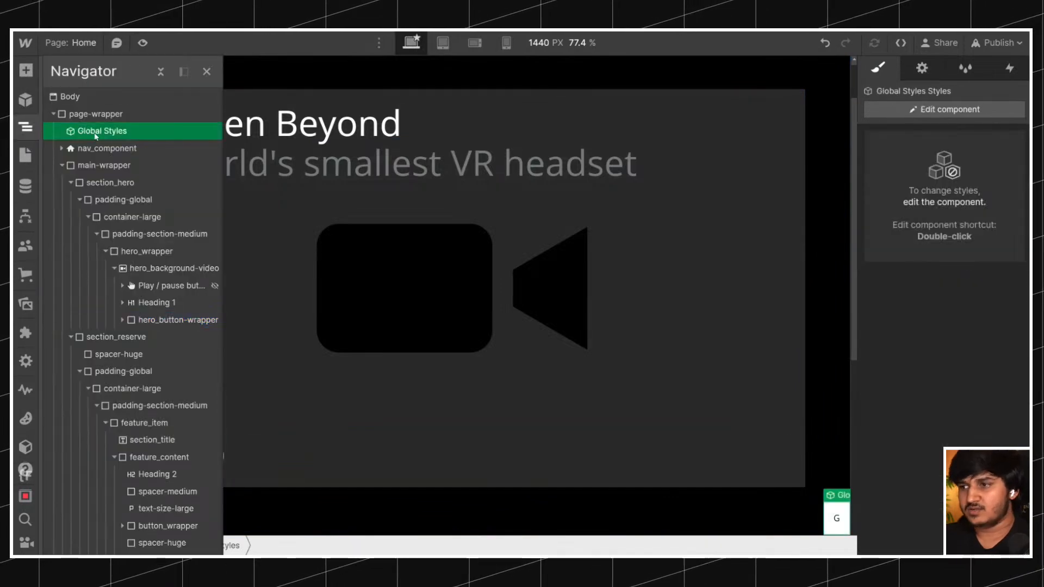
click(835, 522)
double_click(835, 523)
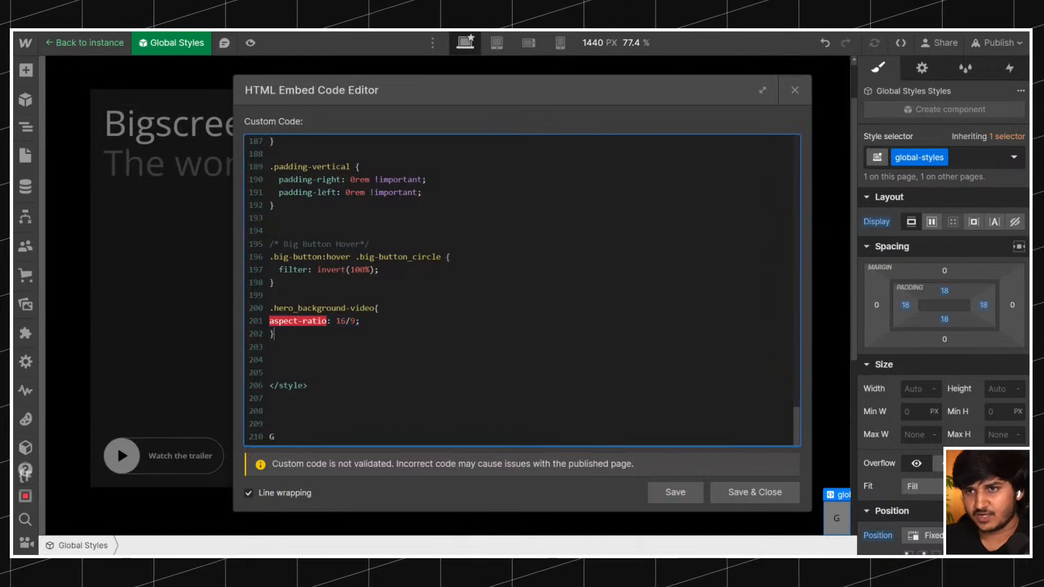
click(271, 296)
key(Return)
text(/*)
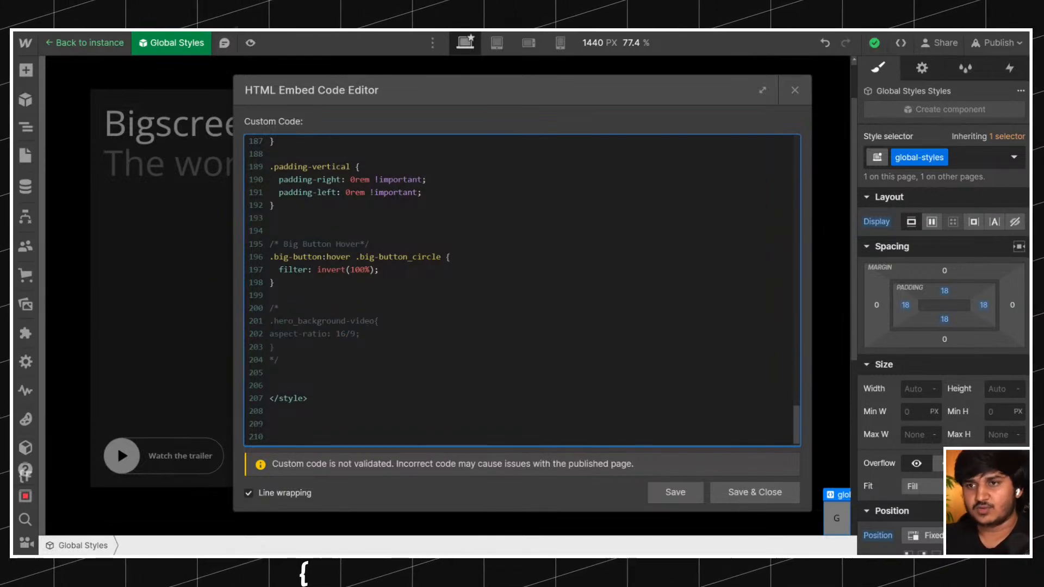
click(755, 492)
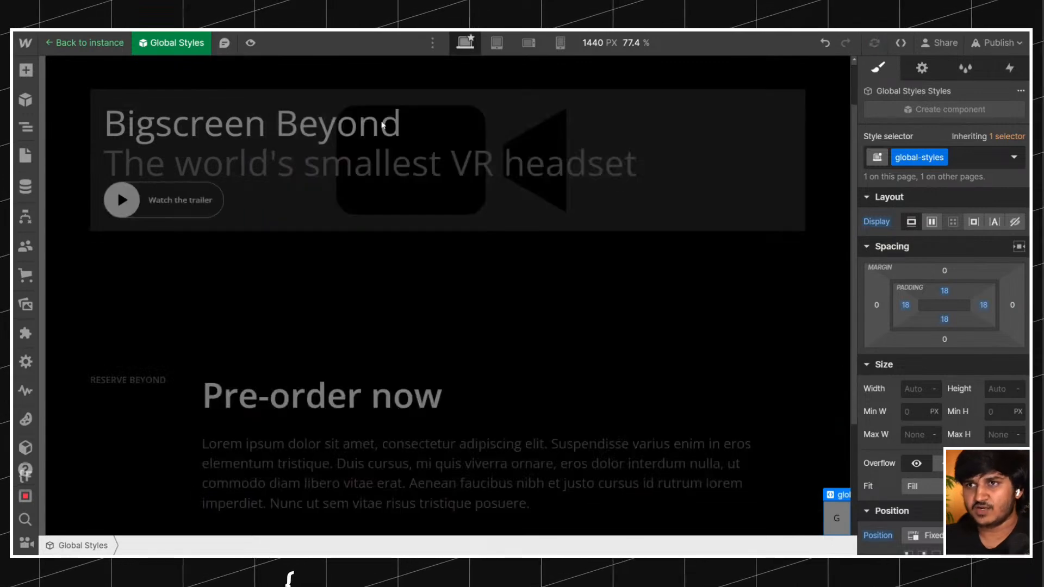
key(Escape)
click(343, 214)
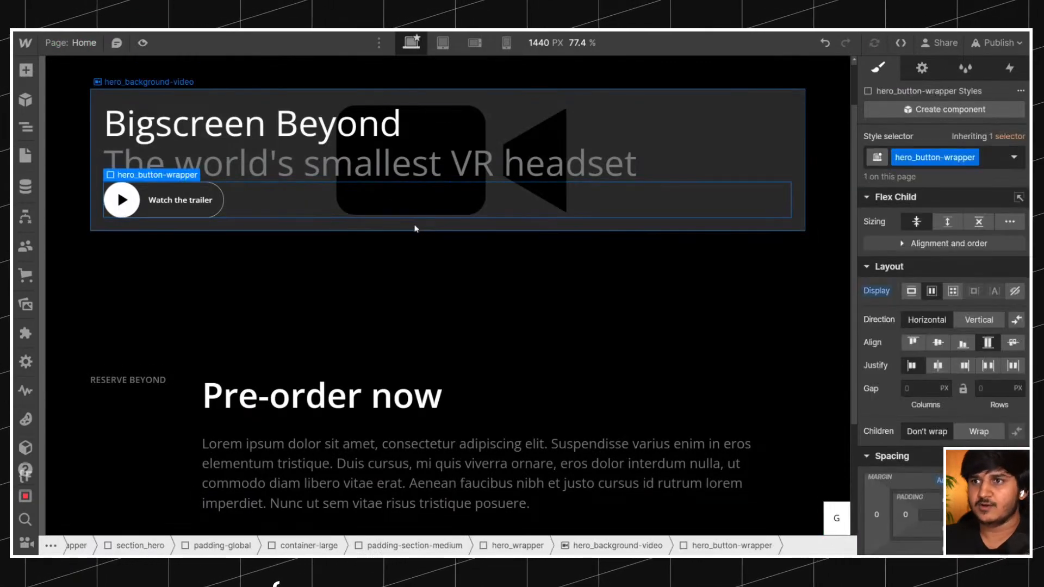
click(414, 230)
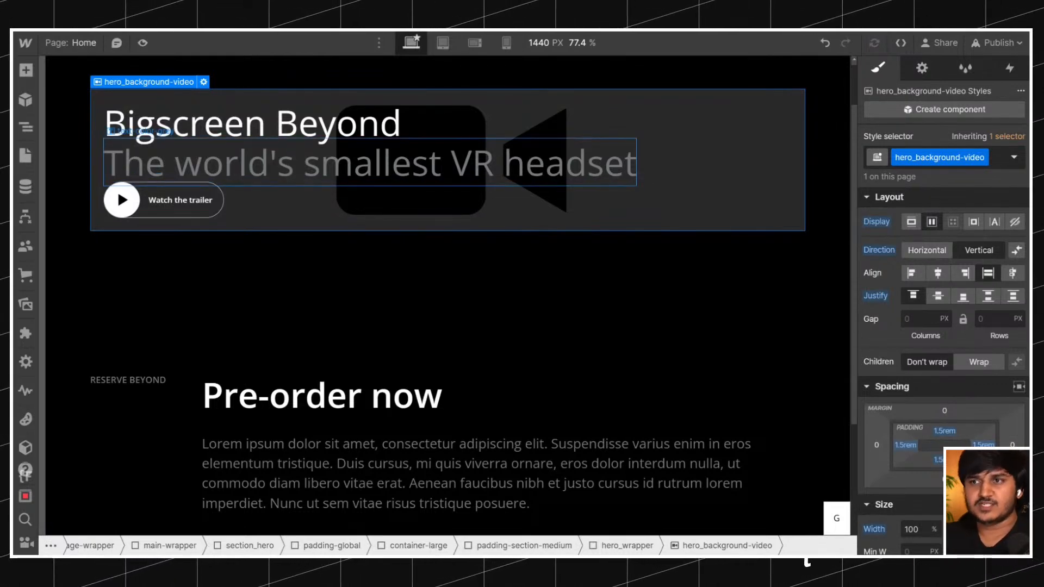
Publish the site to the staging domain fs-livebuild-5.webflow.io.
click(998, 43)
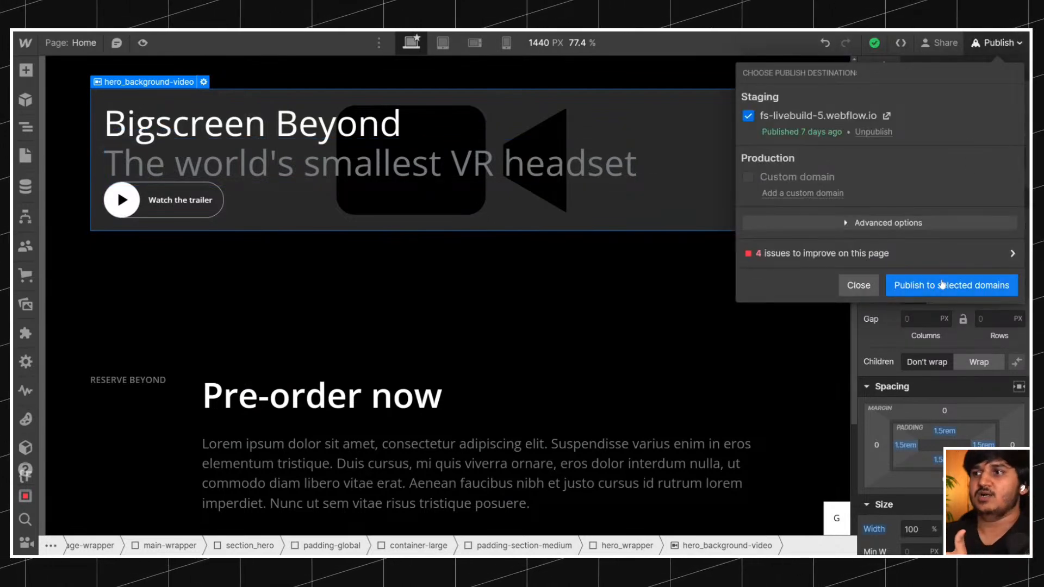
click(942, 285)
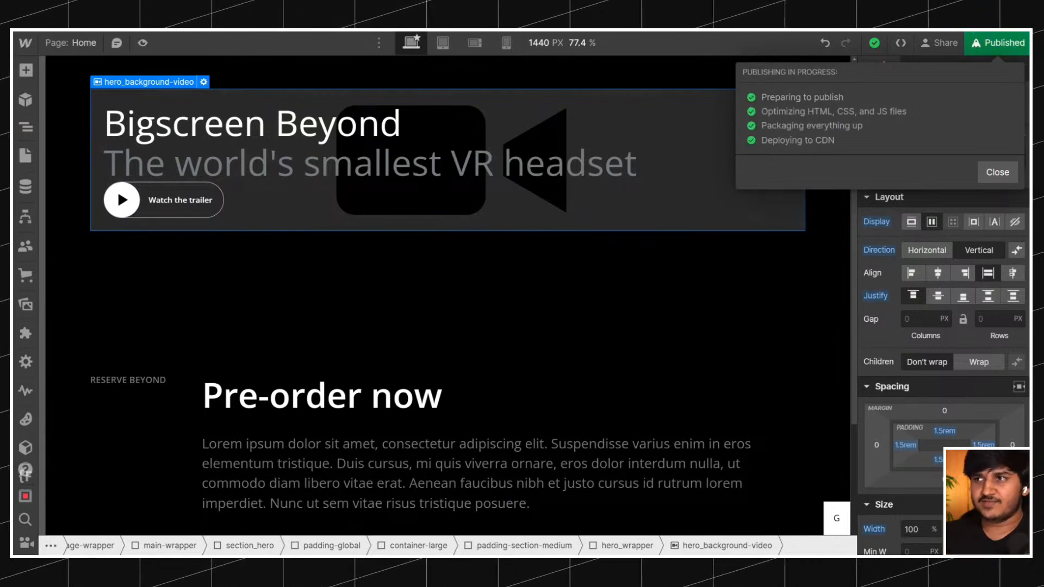
click(992, 39)
click(992, 41)
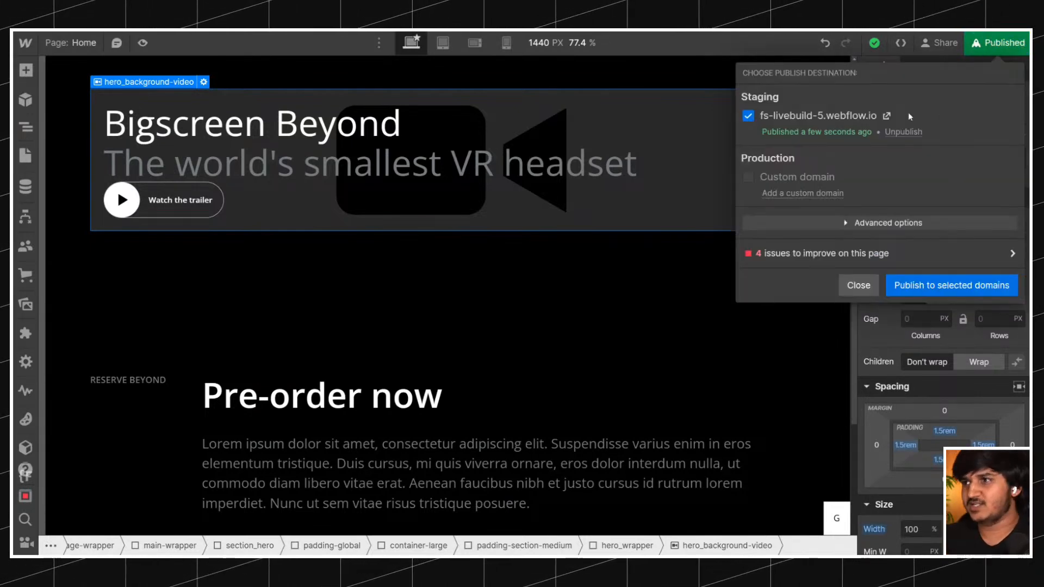
Open the published staging site and preview it in the browser's developer tools at 1440 x 1024.
click(886, 115)
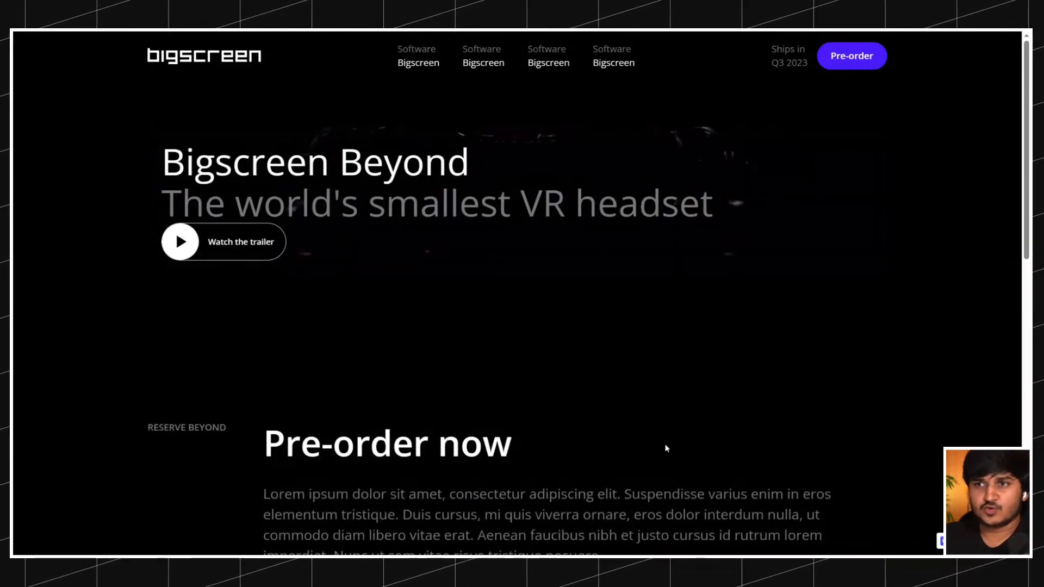
click(665, 448)
click(279, 47)
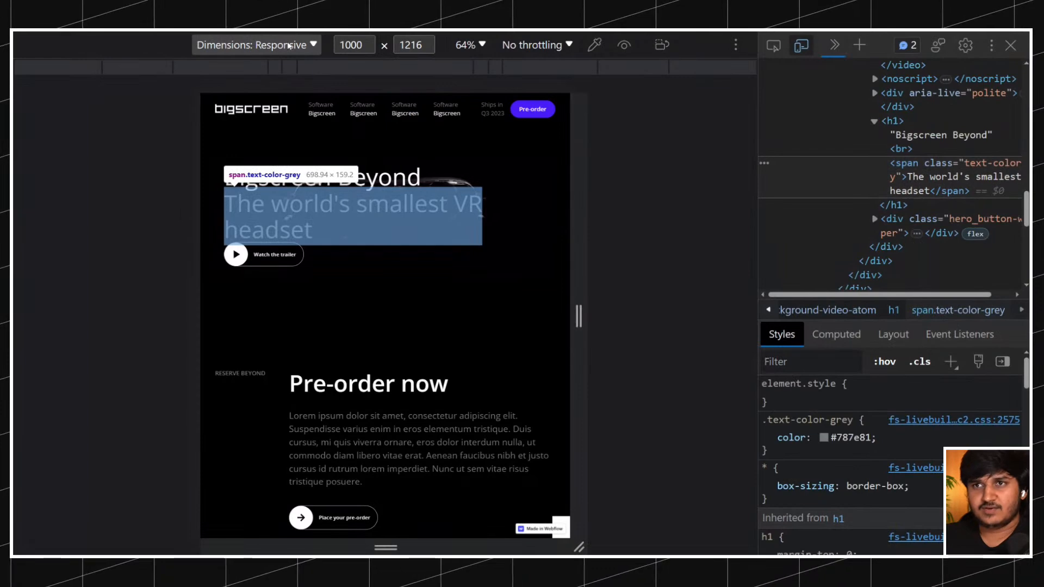
click(244, 87)
Inspect the hero_background-video div on the page and examine its markup and child elements.
click(773, 45)
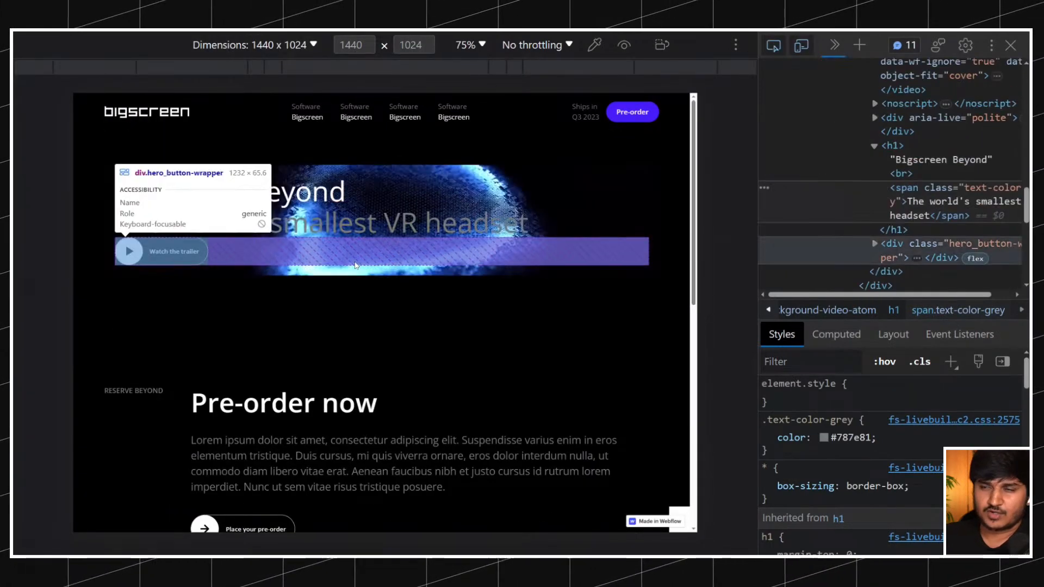
click(570, 169)
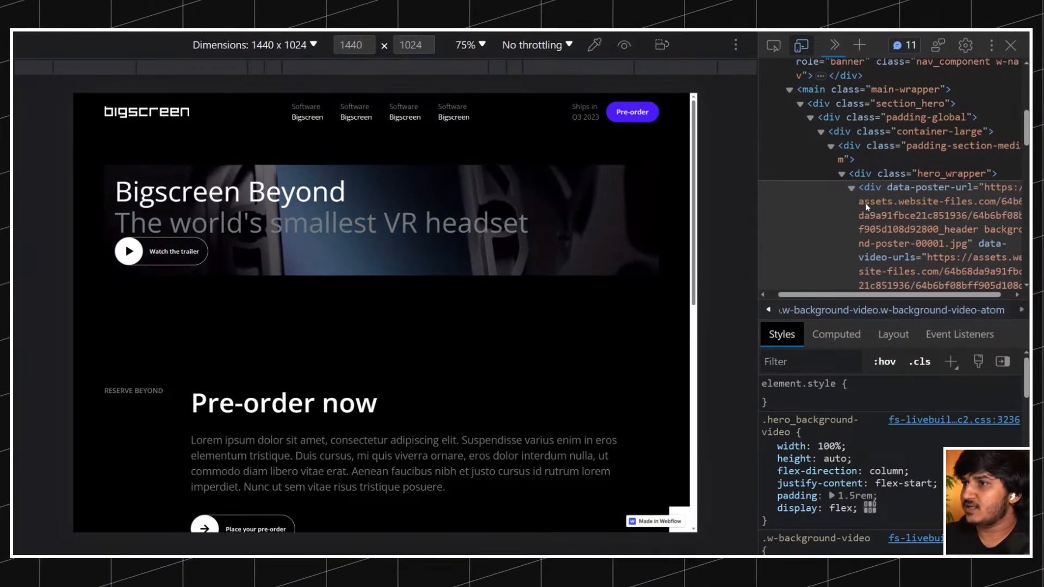
scroll(868, 201, down, 3)
scroll(868, 193, up, 3)
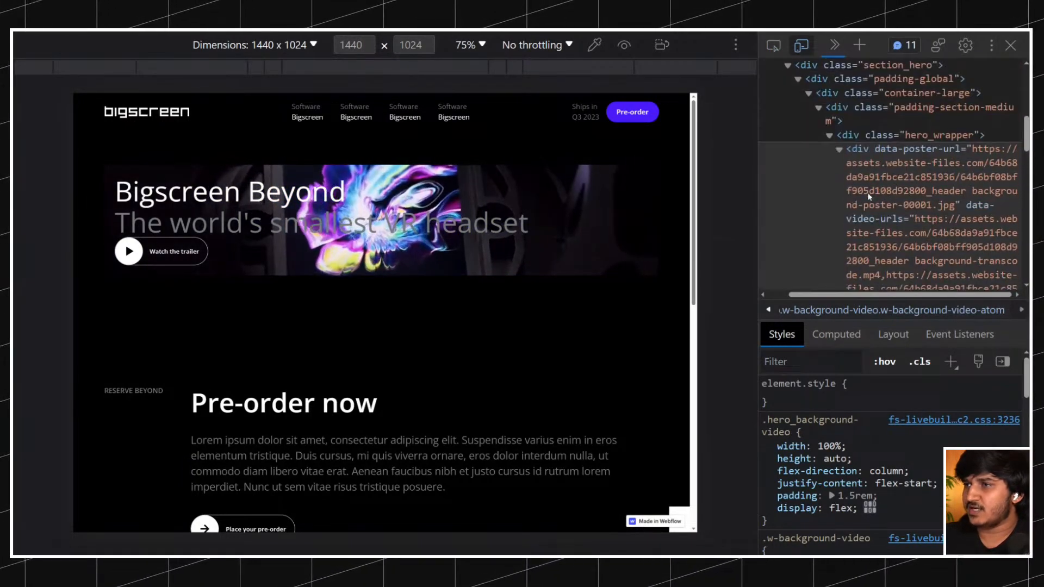
click(848, 153)
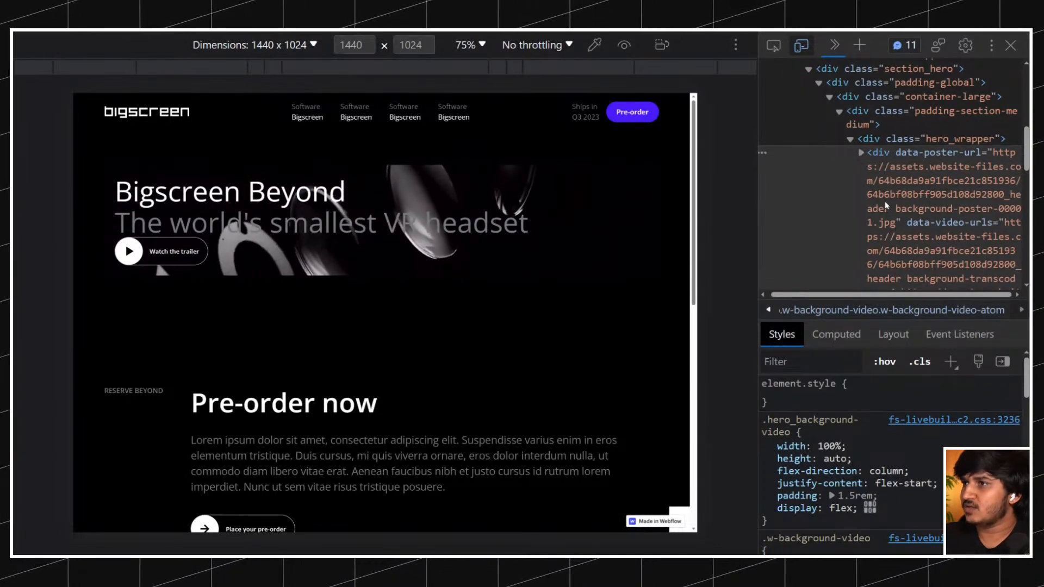
scroll(883, 207, down, 3)
scroll(882, 206, down, 3)
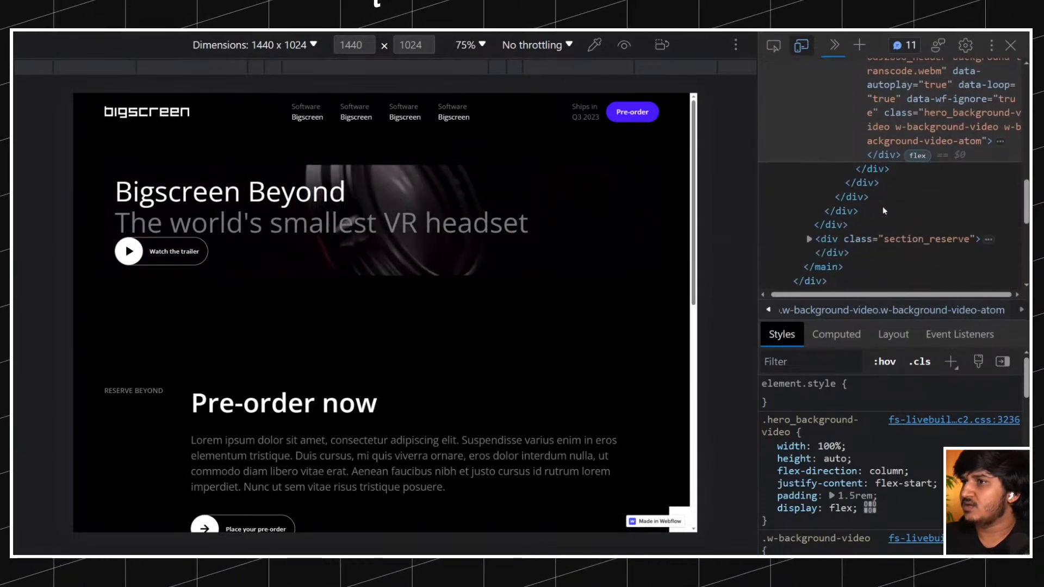
scroll(882, 207, up, 6)
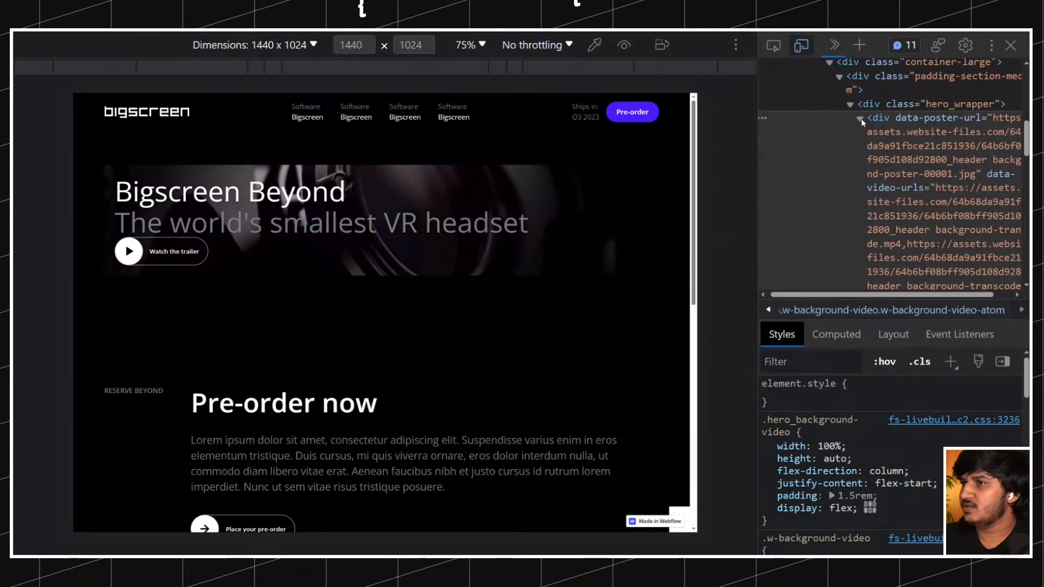
scroll(885, 147, down, 5)
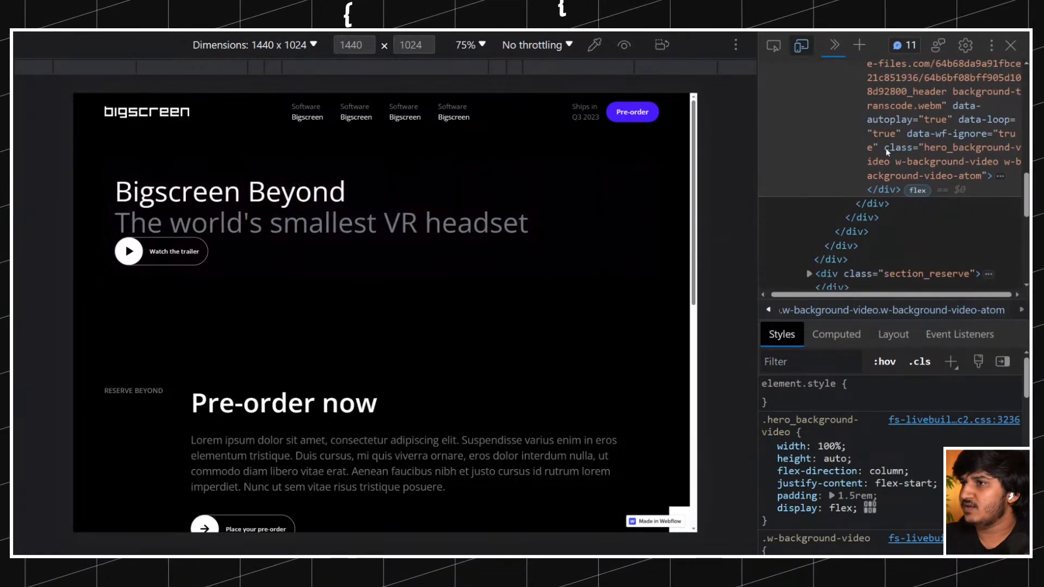
scroll(904, 173, up, 5)
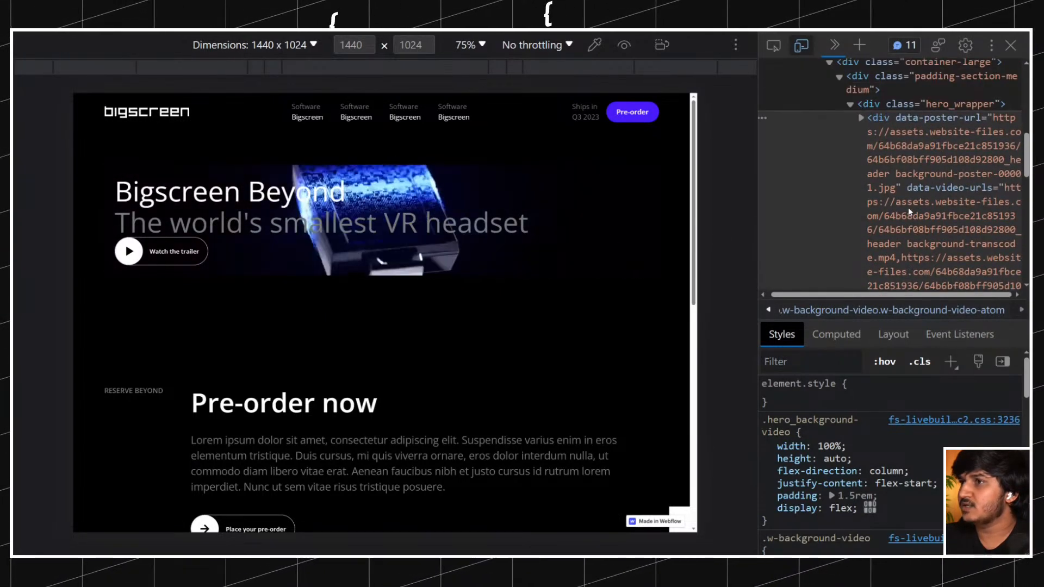
scroll(891, 207, up, 2)
scroll(892, 185, down, 4)
scroll(892, 179, up, 3)
scroll(894, 163, down, 5)
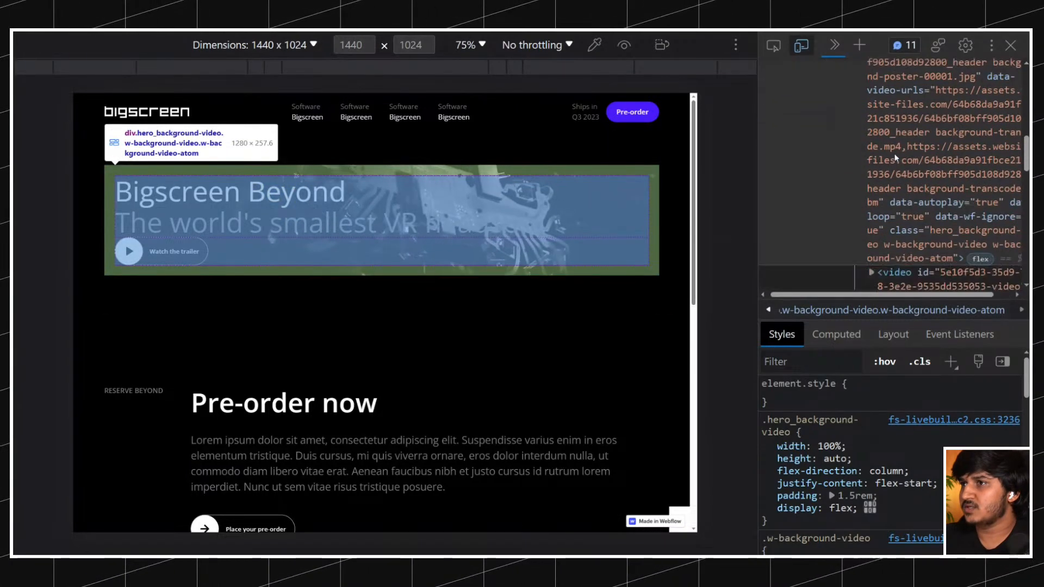
scroll(897, 163, down, 2)
Select the video element inside hero_background-video and examine its attributes and styles.
click(916, 196)
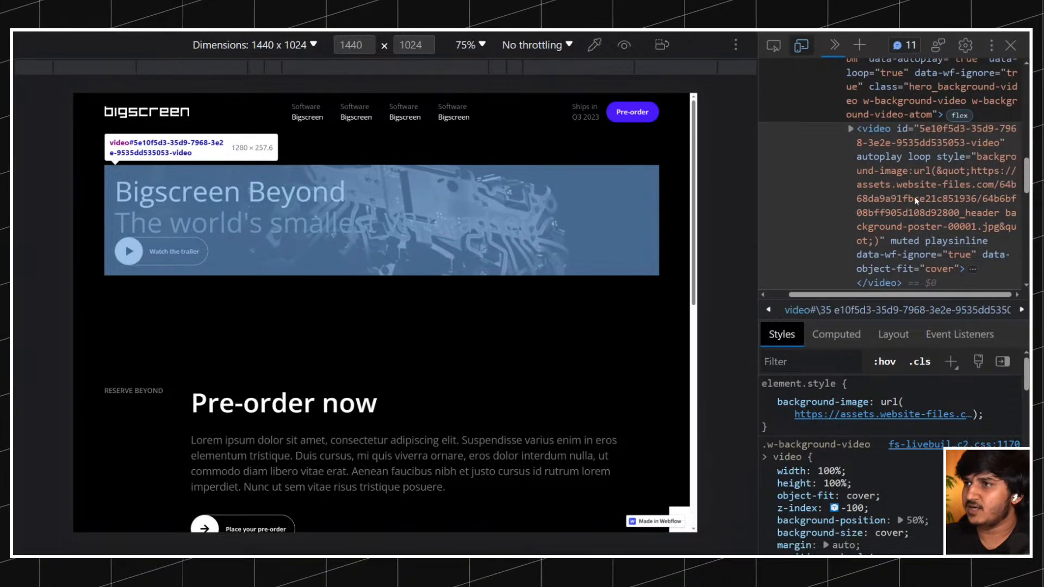
scroll(892, 219, down, 2)
scroll(892, 211, up, 2)
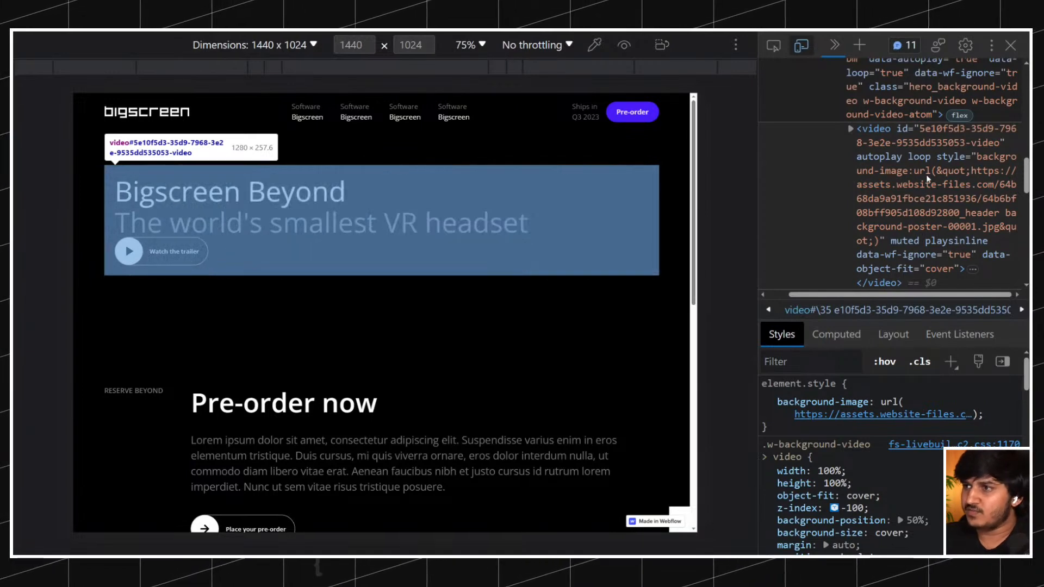
scroll(925, 183, down, 1)
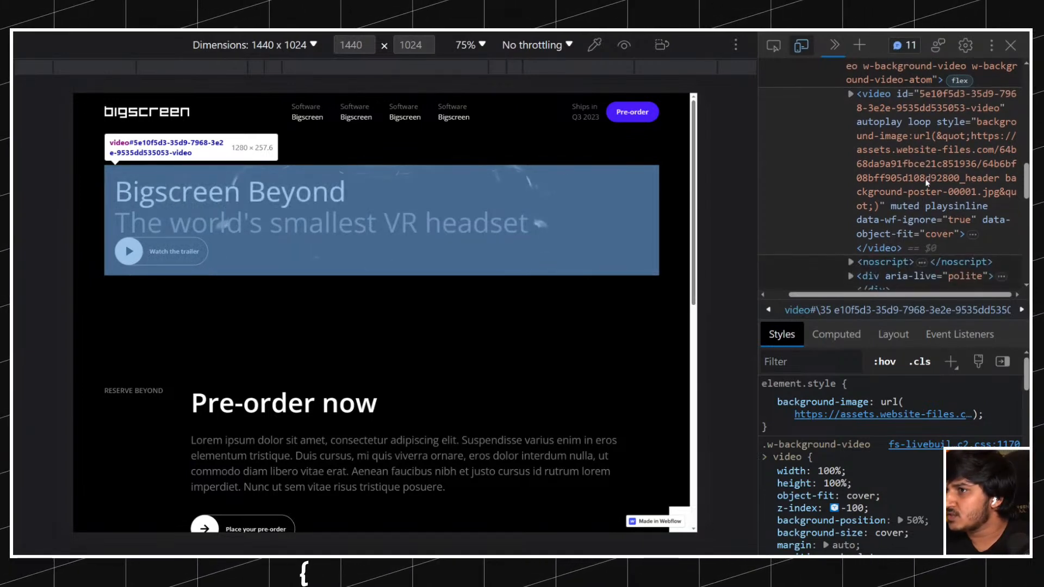
scroll(921, 184, up, 1)
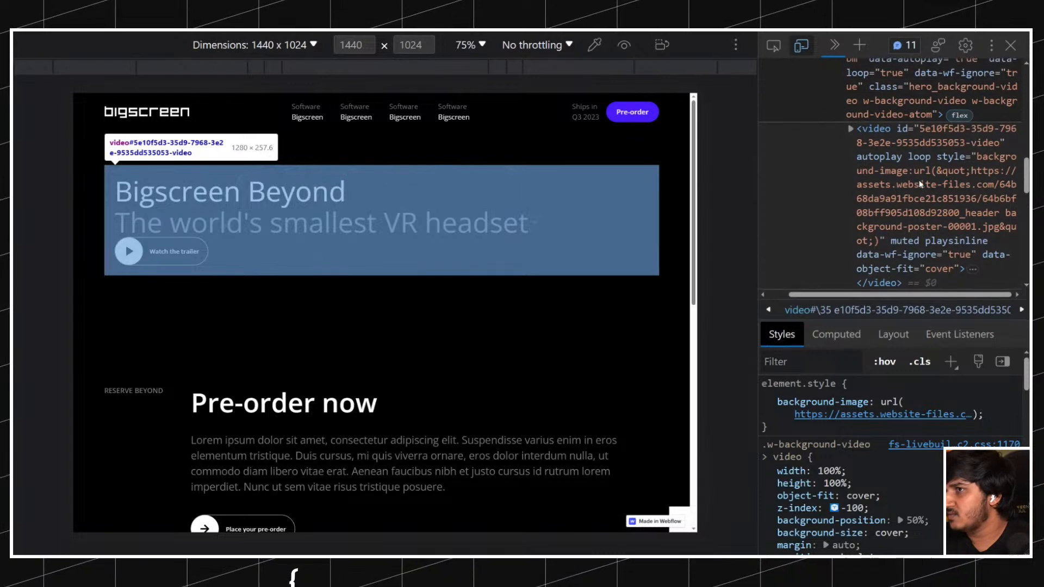
Expand the video element, copy its background-transcode.mp4 source URL and open it in a new browser tab.
click(850, 129)
scroll(909, 165, down, 3)
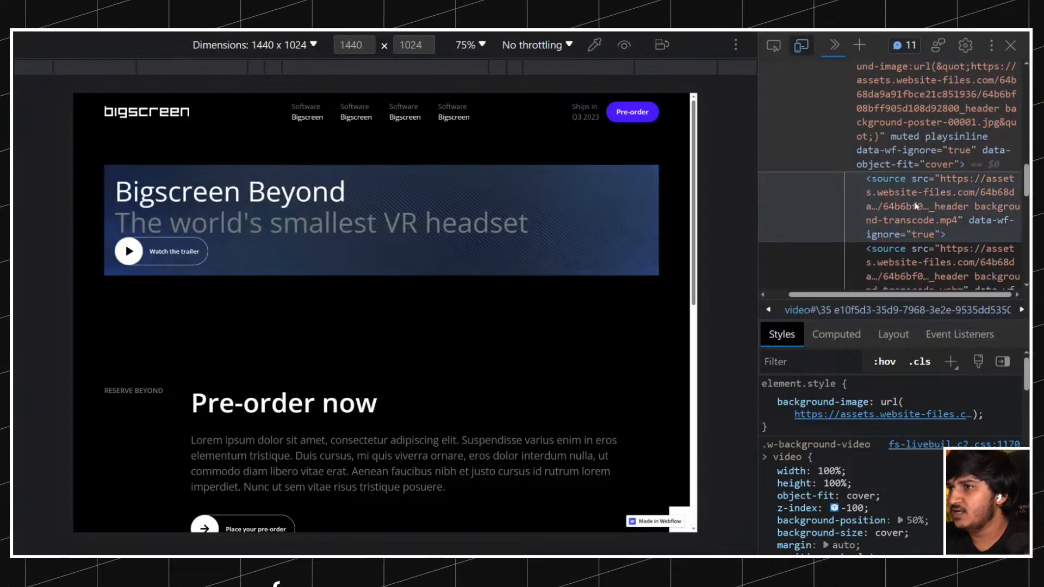
double_click(917, 205)
key(ctrl+c)
key(ctrl+t)
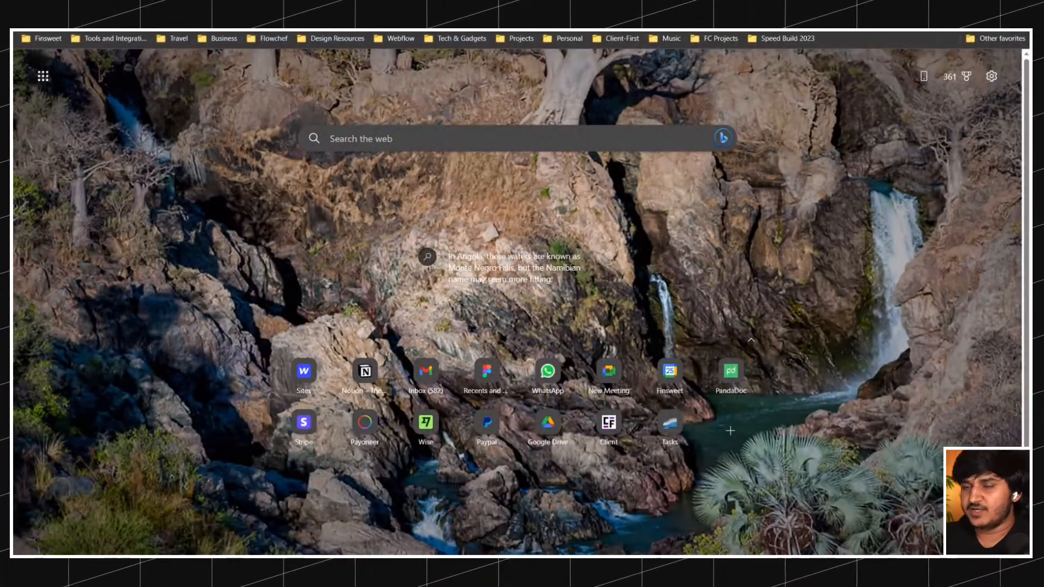
key(ctrl+v)
key(Return)
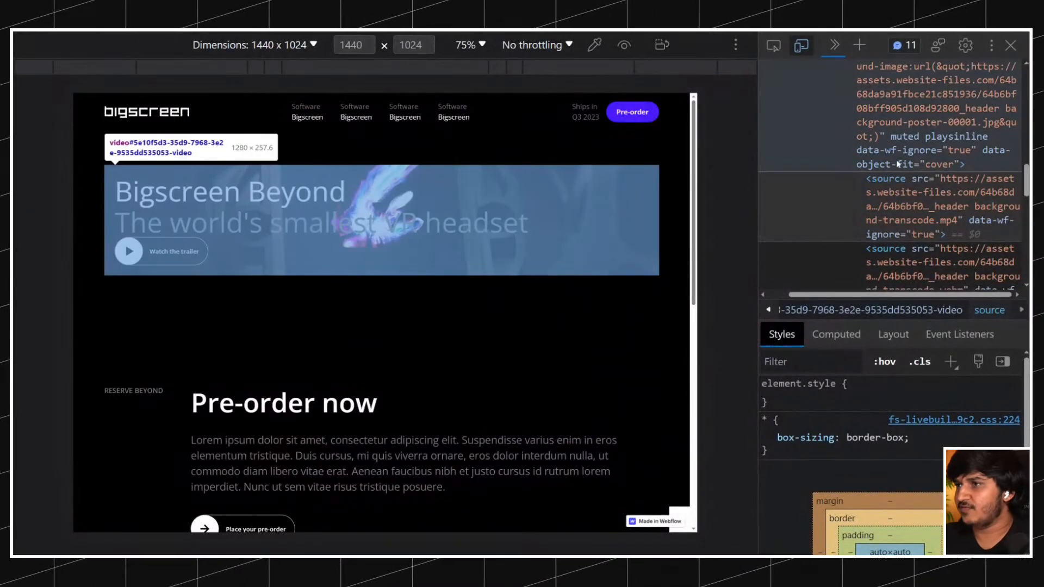
Inspect hero_wrapper and the video element in the staging page's markup and review the .w-background-video > video rule.
scroll(883, 148, up, 3)
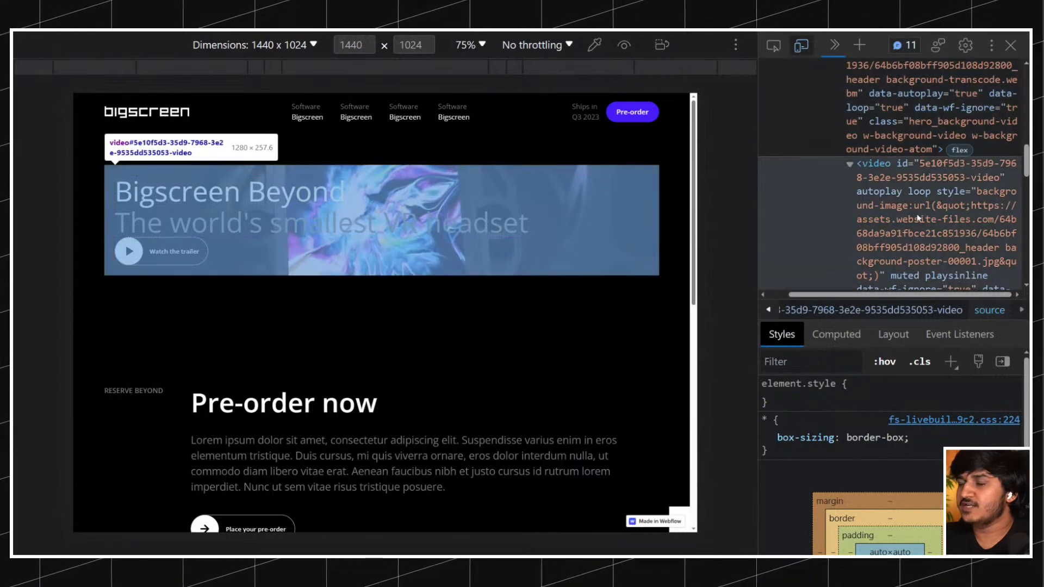
scroll(916, 215, up, 6)
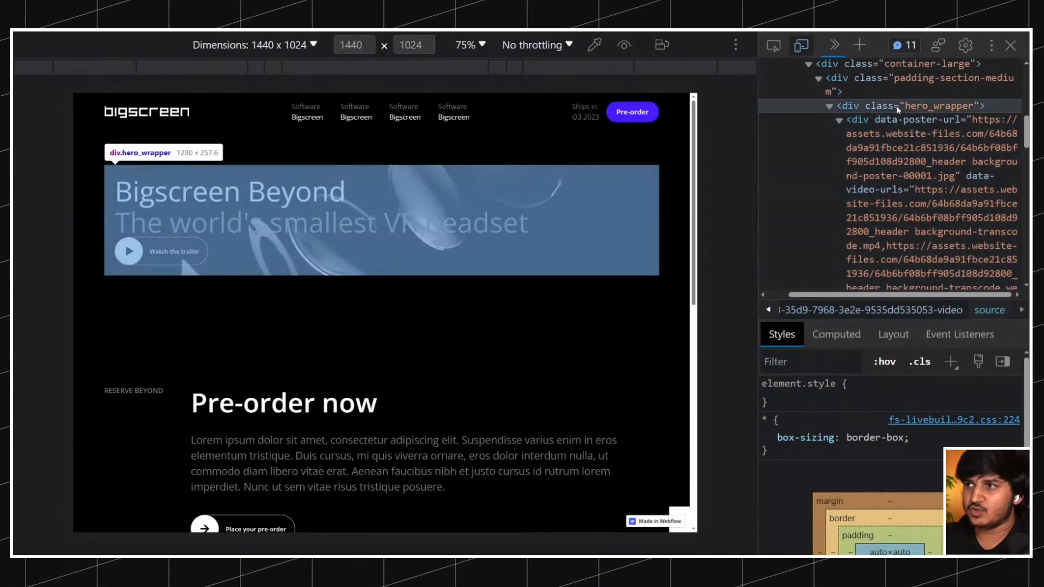
click(897, 114)
scroll(902, 163, down, 5)
click(908, 187)
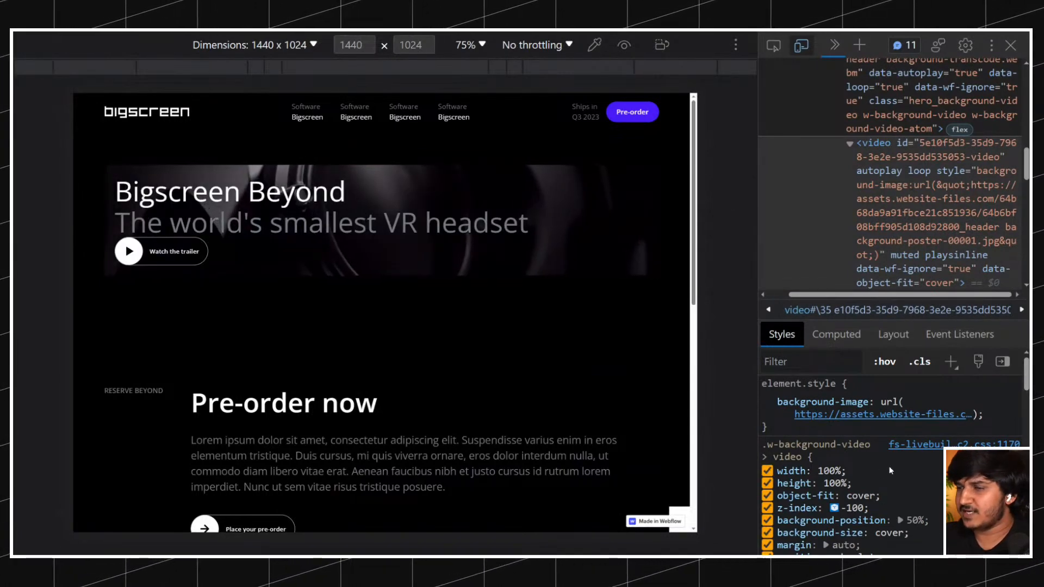
scroll(888, 465, down, 2)
scroll(889, 465, down, 1)
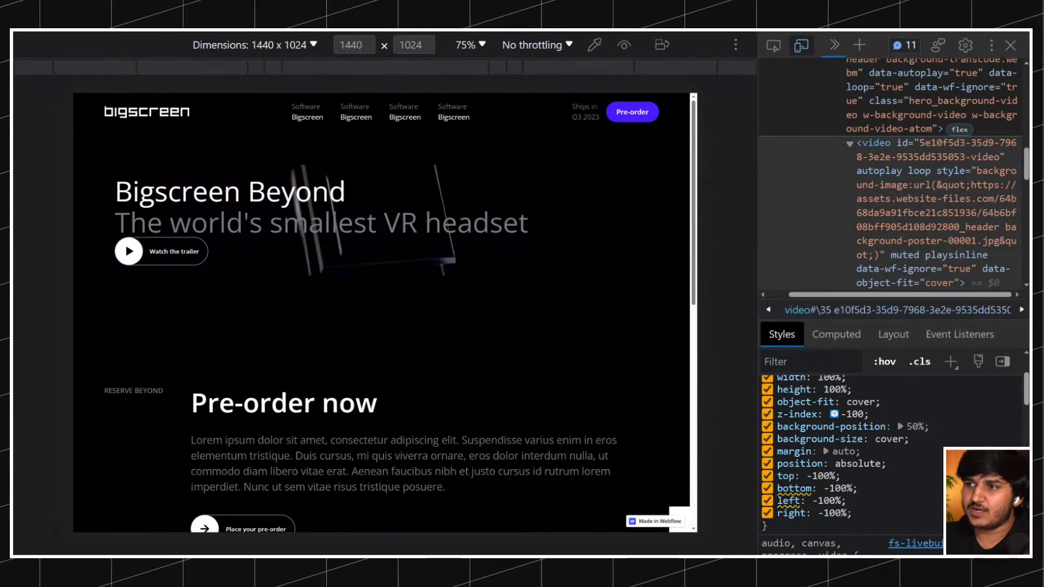
Toggle the position declaration in the .w-background-video > video rule off and on, and set it to static.
click(767, 464)
click(767, 465)
click(857, 464)
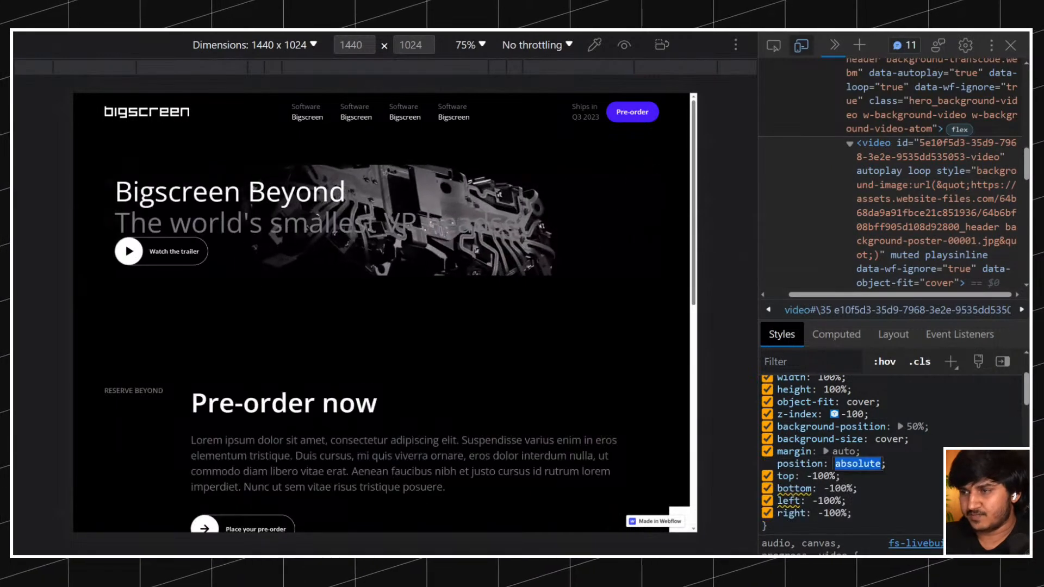
text(stat)
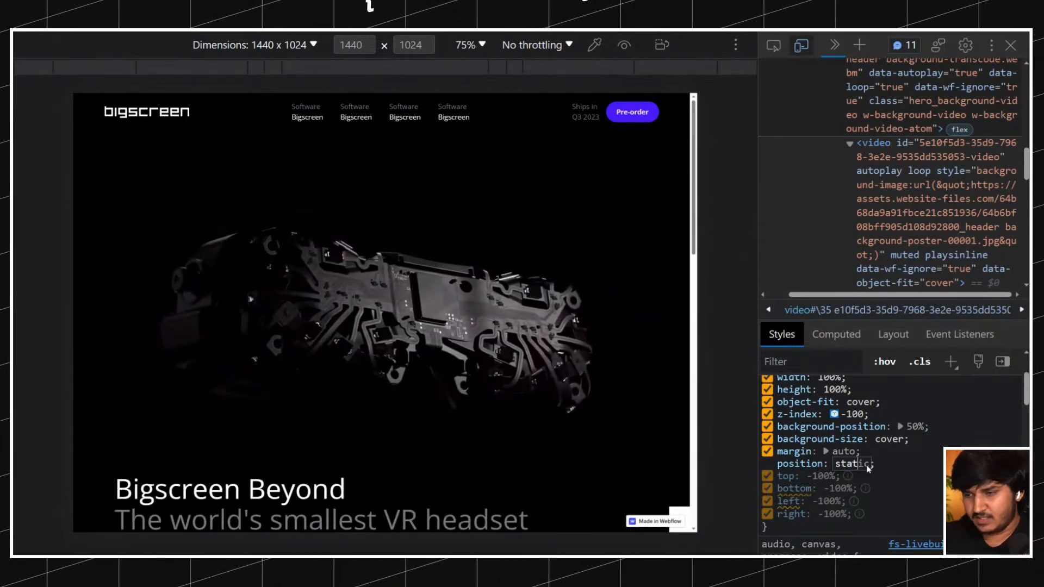
key(Return)
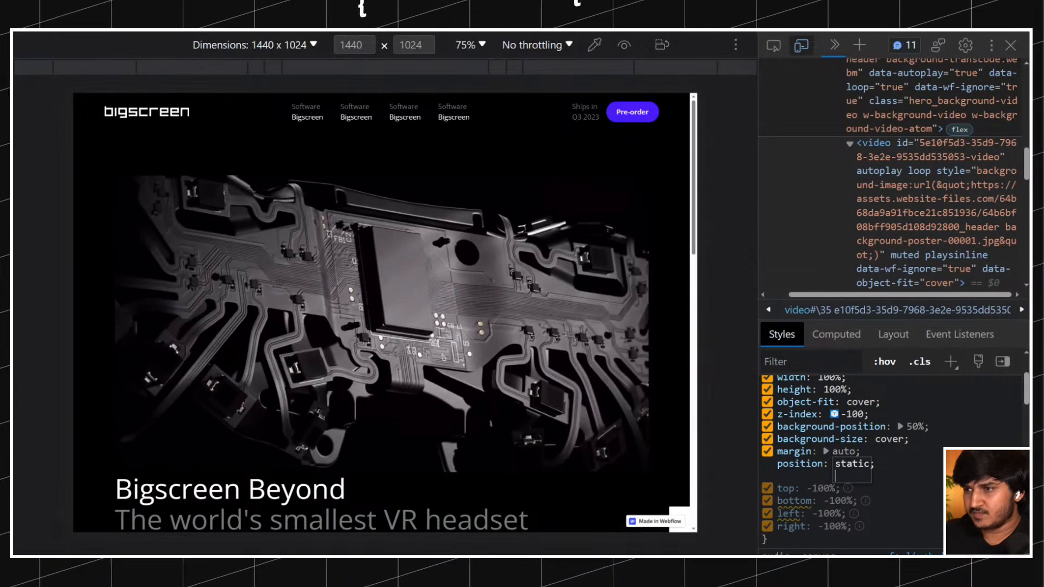
click(882, 457)
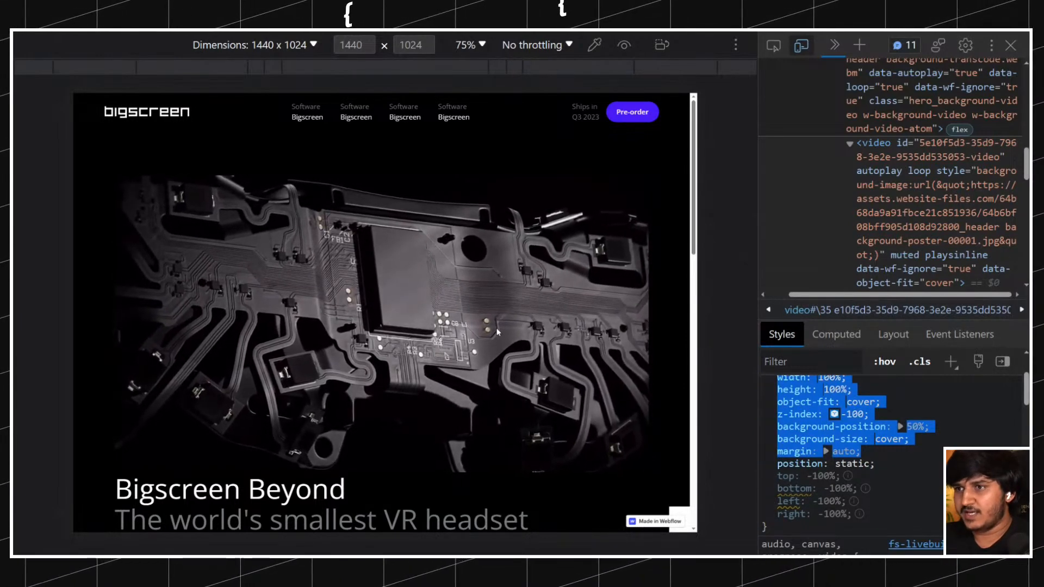
Examine the hero section on the page and the markup of the video element and its parent hero_background-video div.
scroll(493, 332, down, 2)
scroll(493, 333, up, 2)
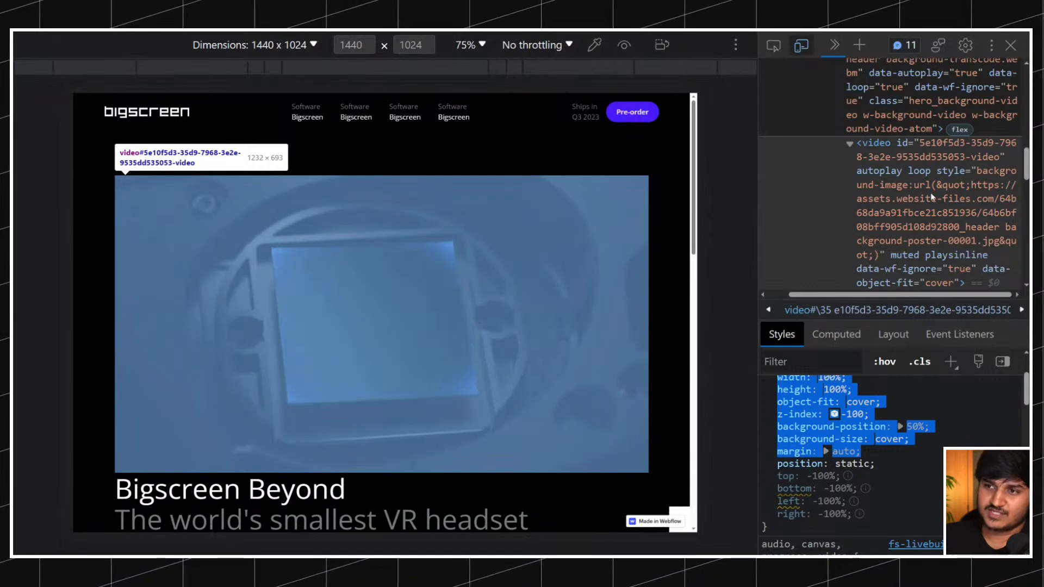
scroll(377, 239, down, 2)
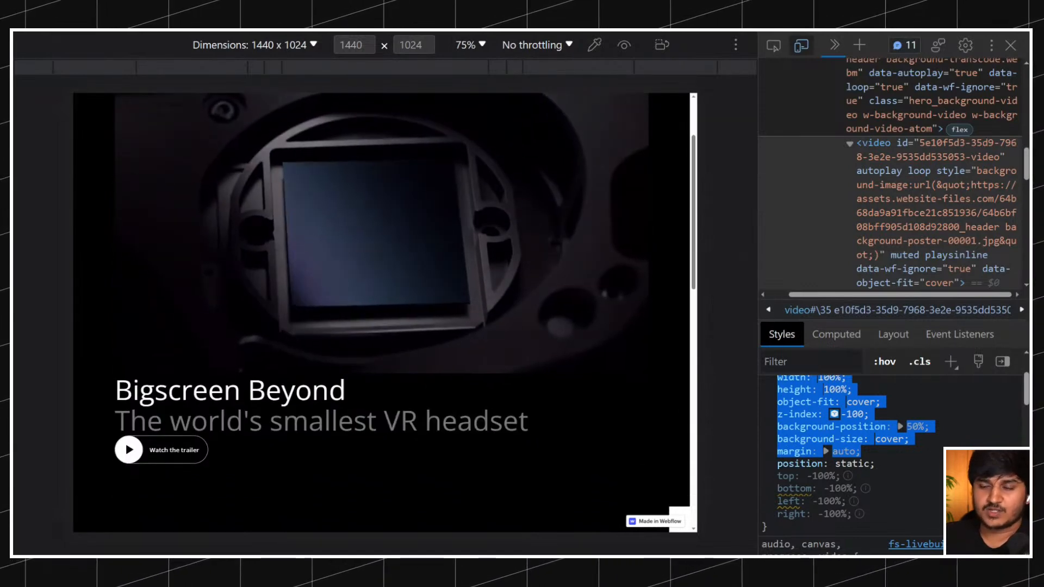
scroll(319, 380, up, 2)
scroll(890, 191, up, 2)
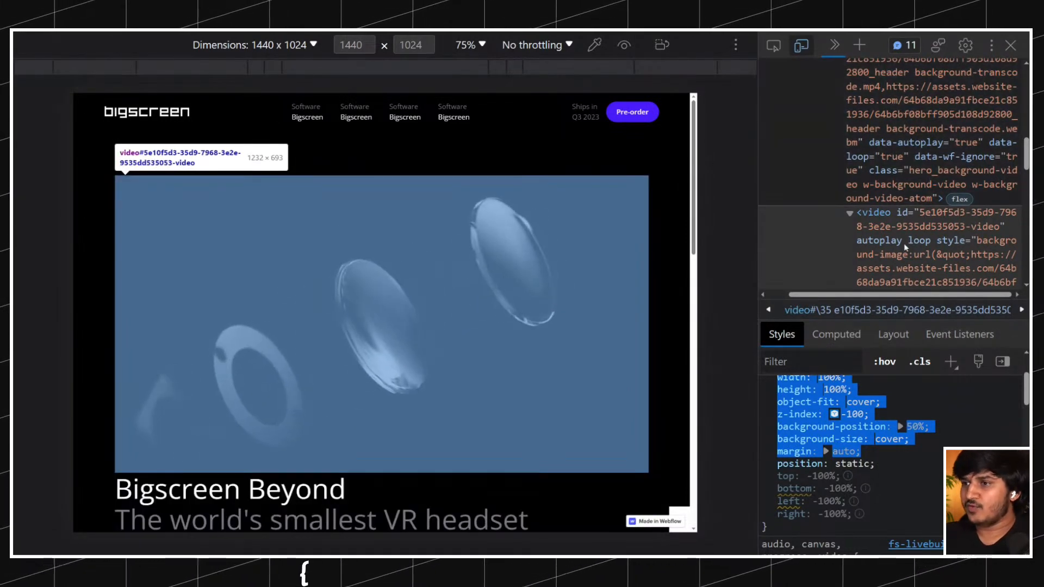
scroll(892, 435, up, 1)
scroll(892, 434, up, 2)
scroll(915, 244, down, 3)
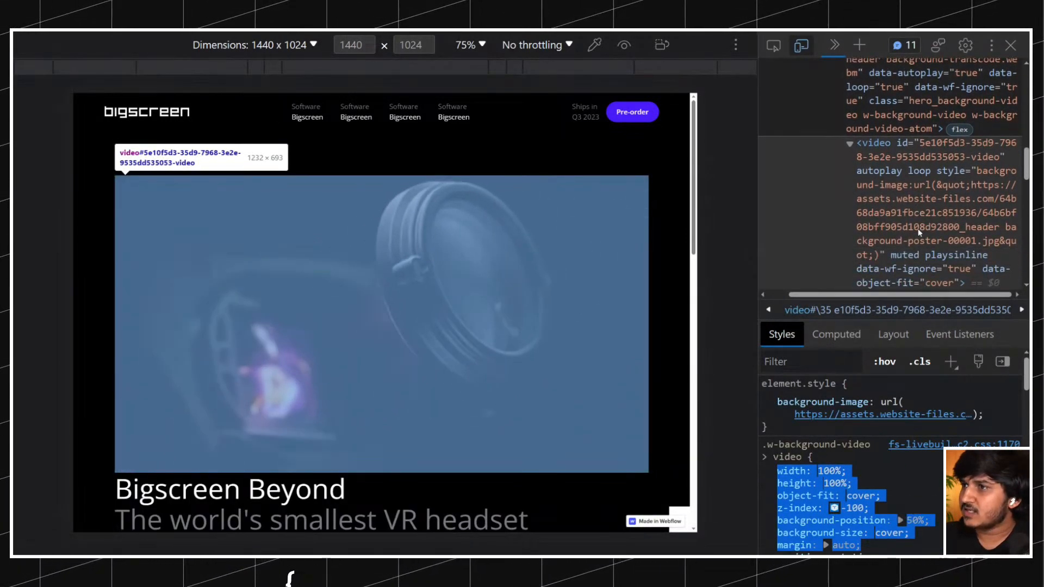
scroll(913, 203, down, 1)
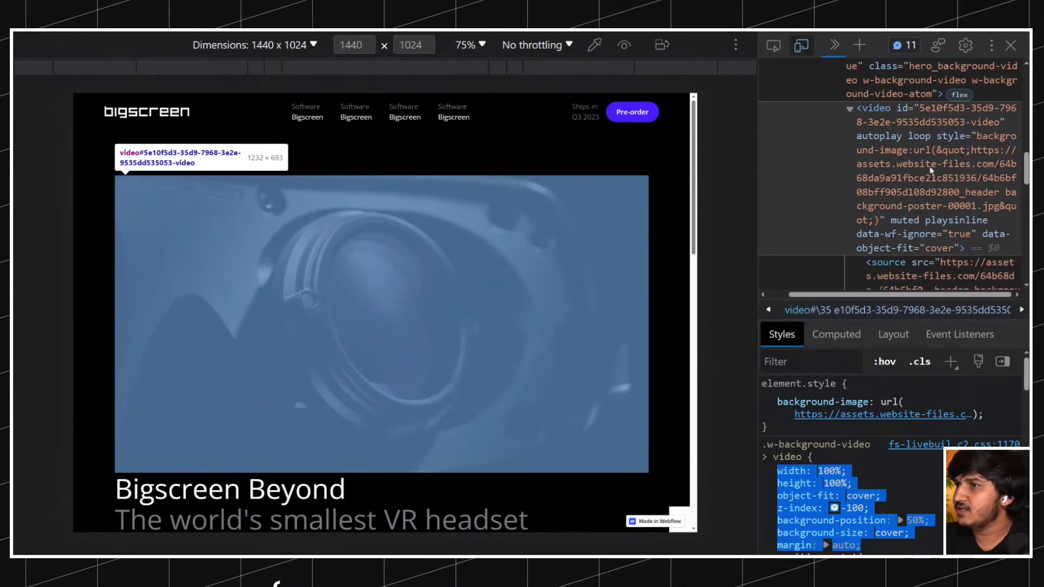
scroll(929, 170, up, 3)
scroll(923, 185, up, 6)
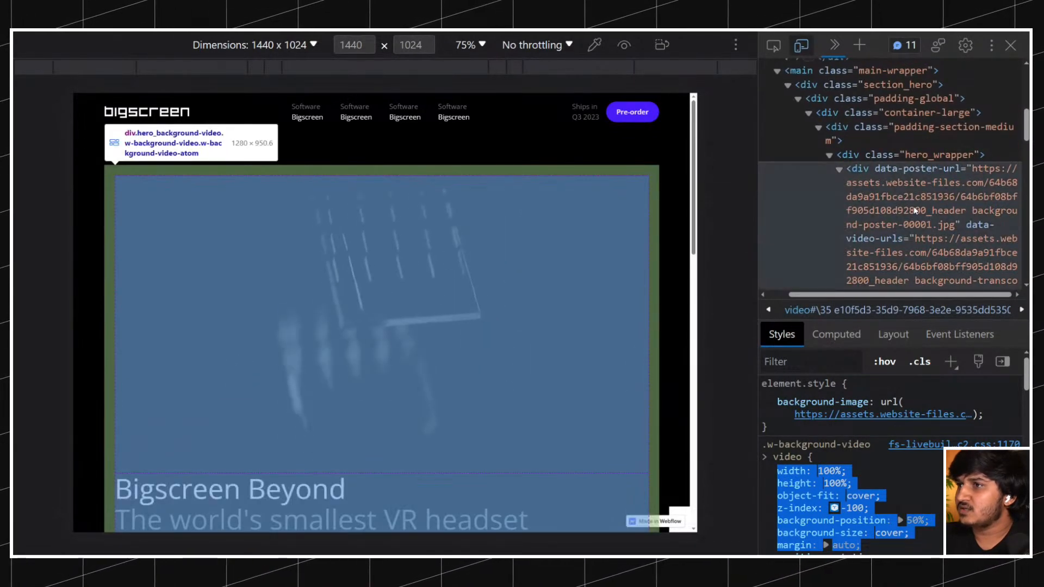
scroll(954, 207, down, 5)
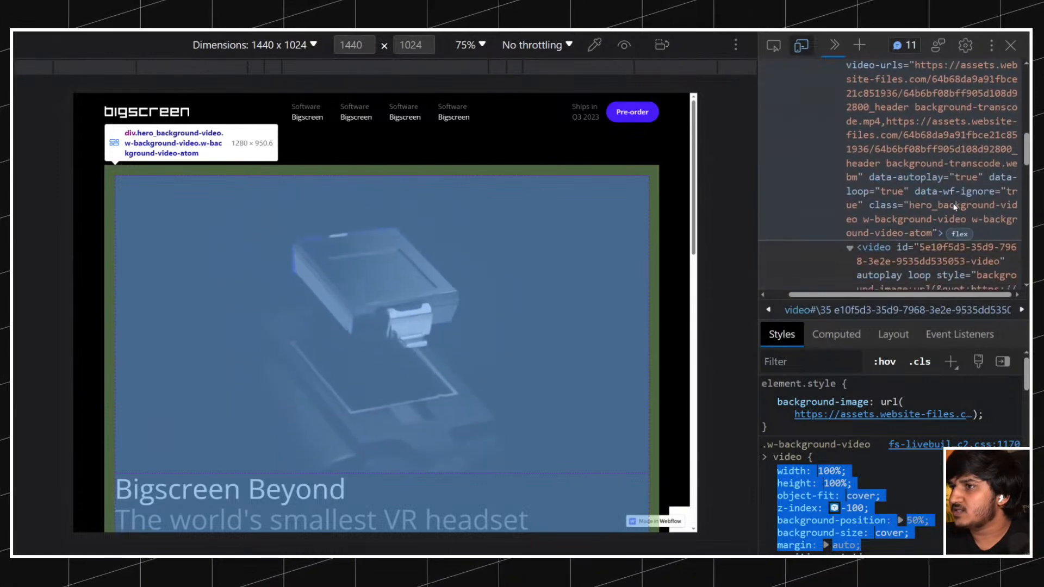
Inspect the class attribute of the hero_background-video div and remove the div from the page markup.
click(926, 209)
scroll(944, 242, down, 2)
scroll(943, 240, up, 1)
double_click(932, 241)
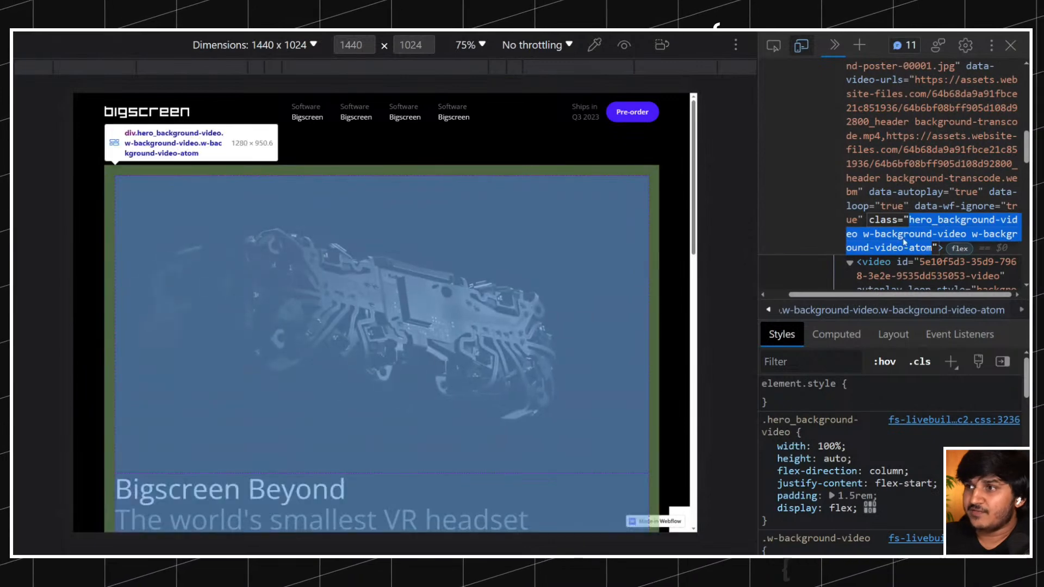
click(931, 234)
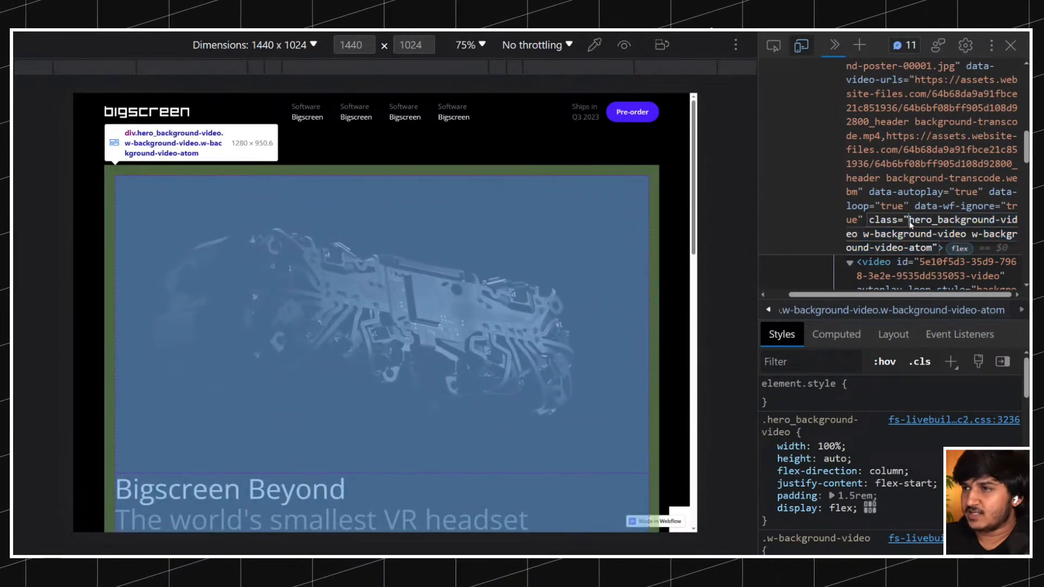
key(Escape)
key(Delete)
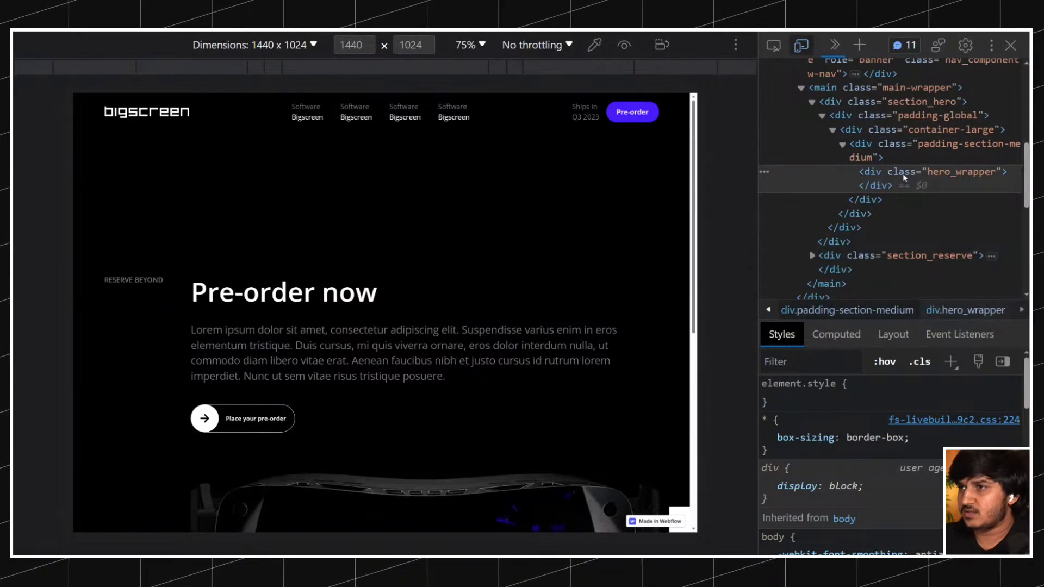
Check the page without the hero element and reload it to restore the original markup.
click(882, 146)
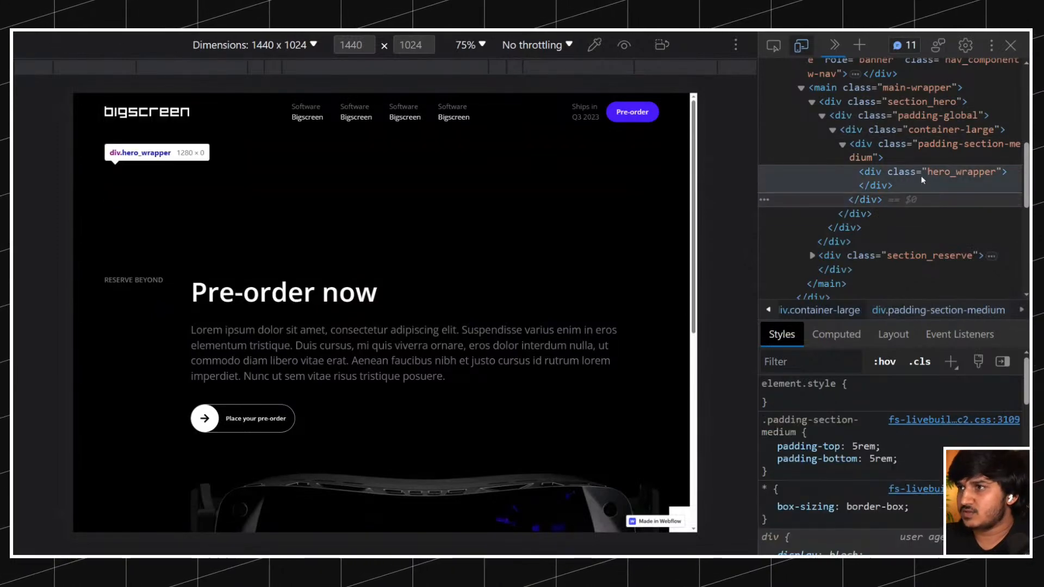
scroll(440, 314, down, 5)
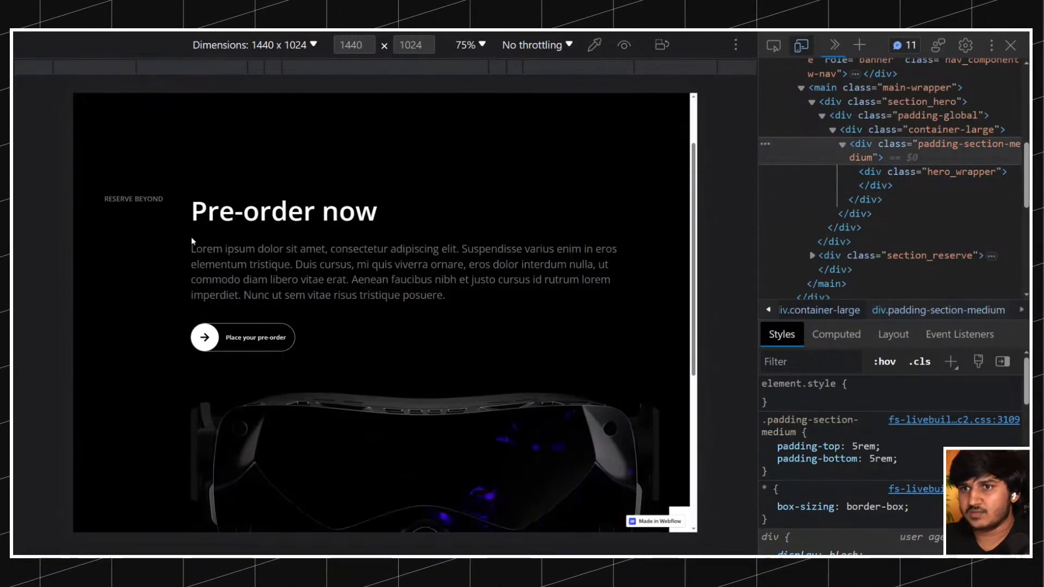
scroll(439, 314, up, 5)
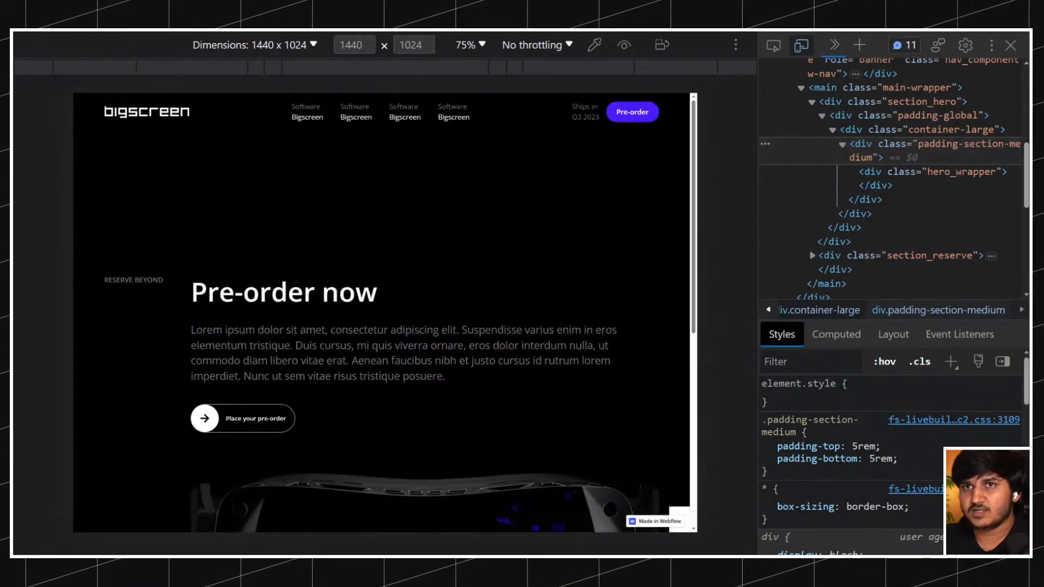
key(ctrl+r)
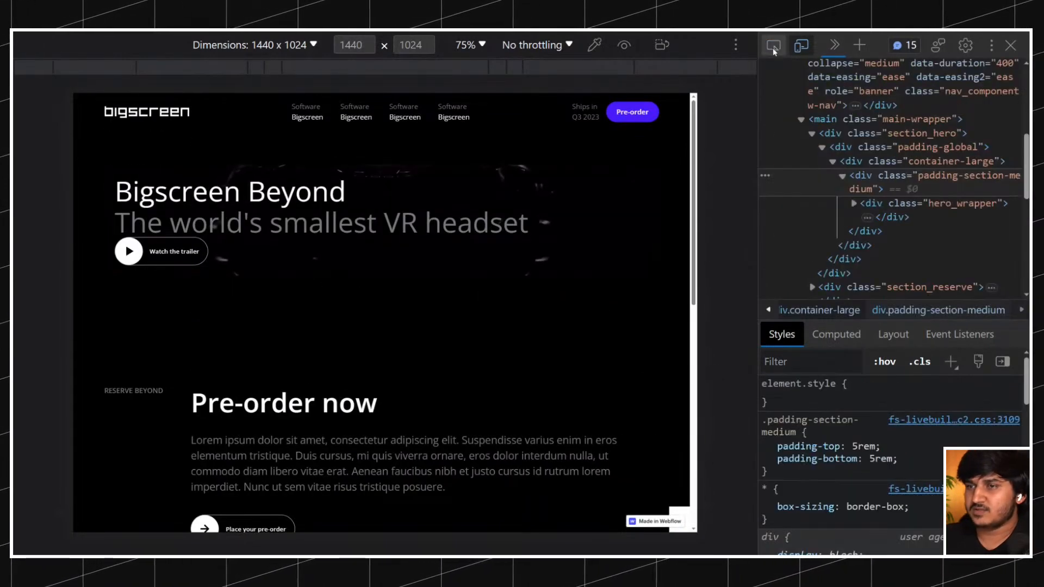
Inspect the hero video div on the page and copy the w-background-video class name from its class attribute.
click(772, 48)
click(542, 168)
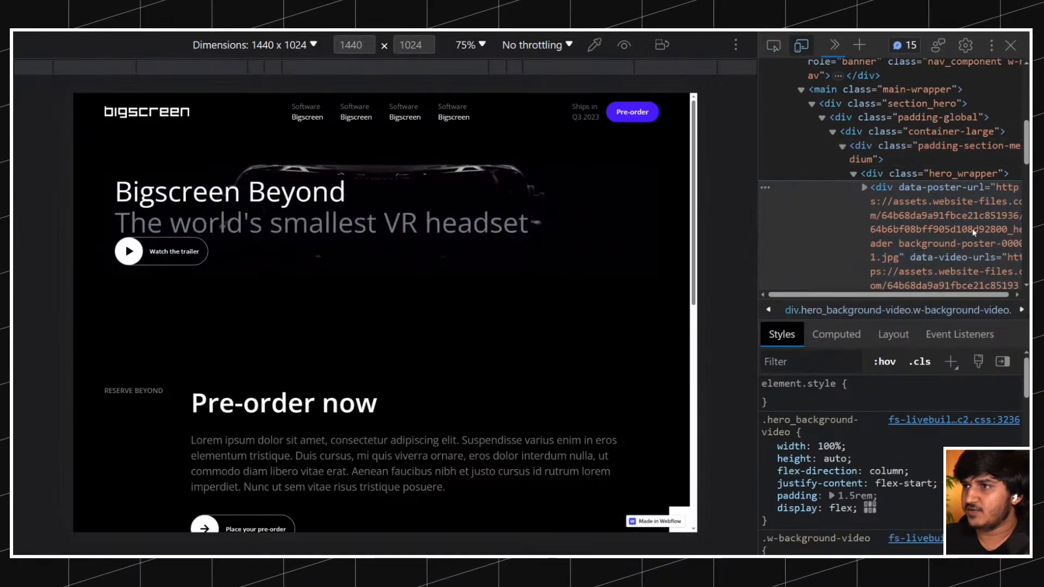
scroll(973, 232, down, 4)
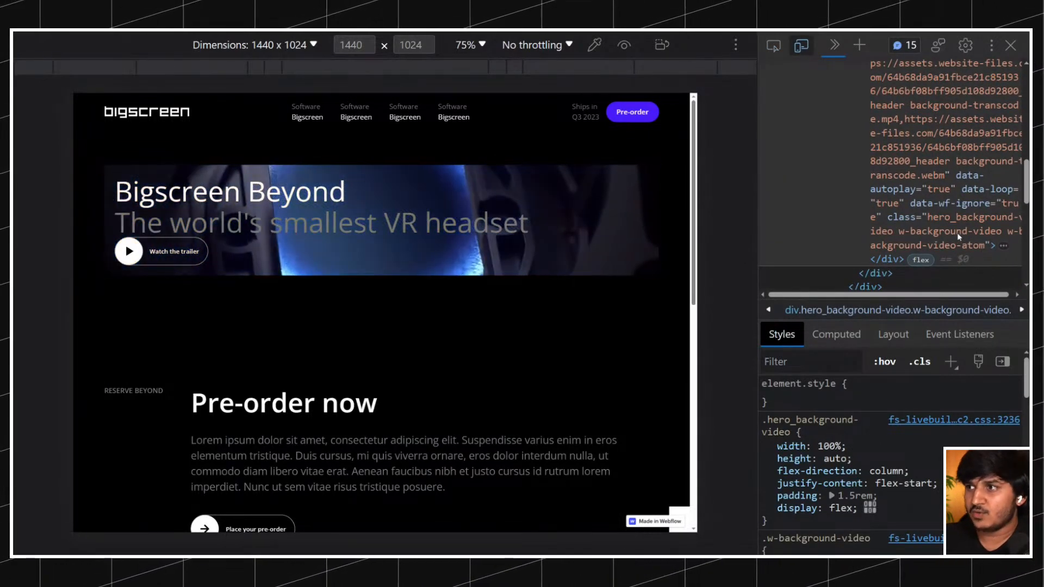
scroll(966, 233, right, 1)
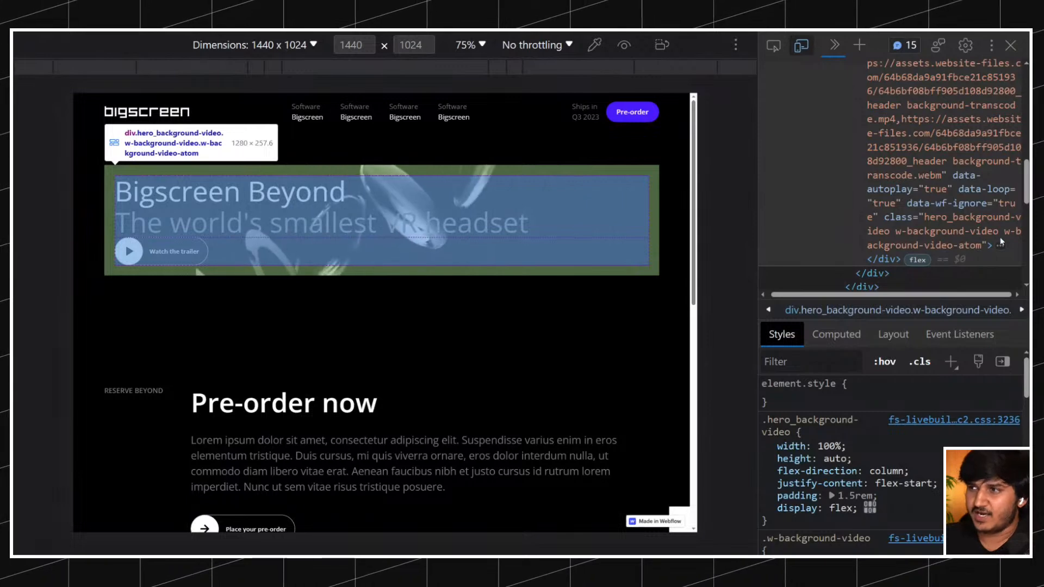
double_click(933, 238)
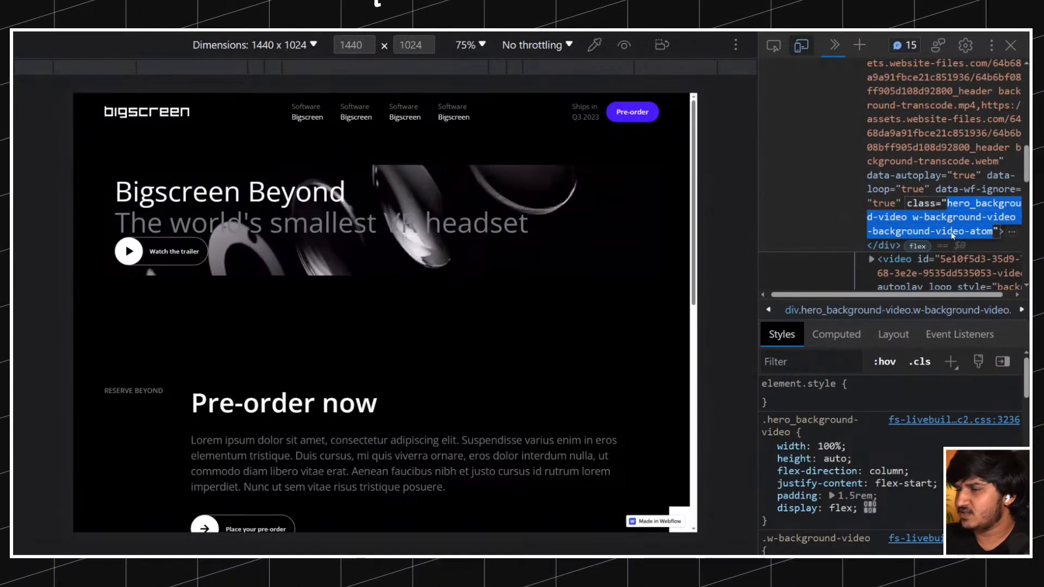
drag(913, 217, 1010, 226)
key(ctrl+c)
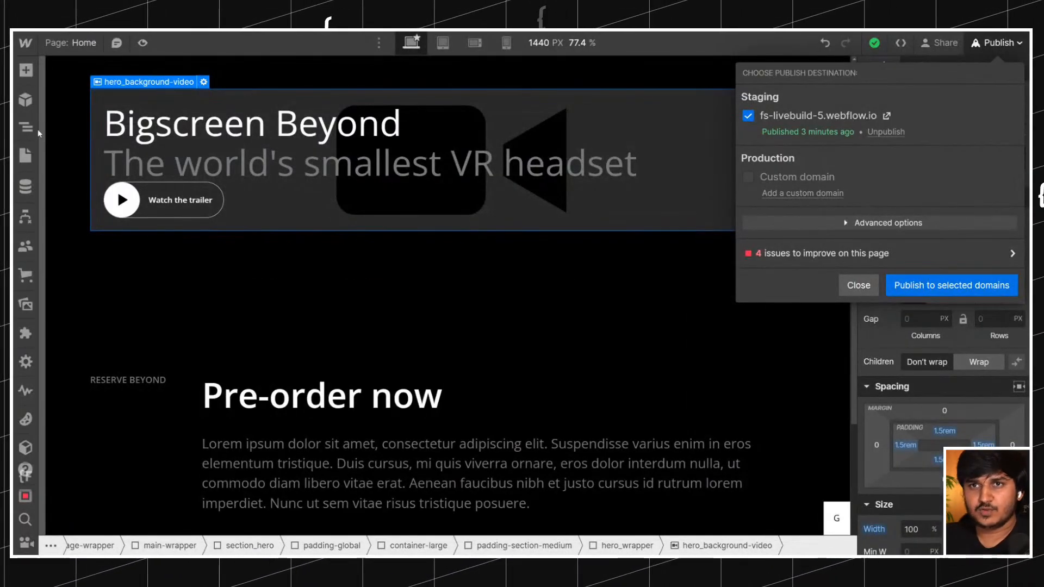
Switch to the Webflow Designer and open the embed code inside the Global Styles component for editing.
click(26, 127)
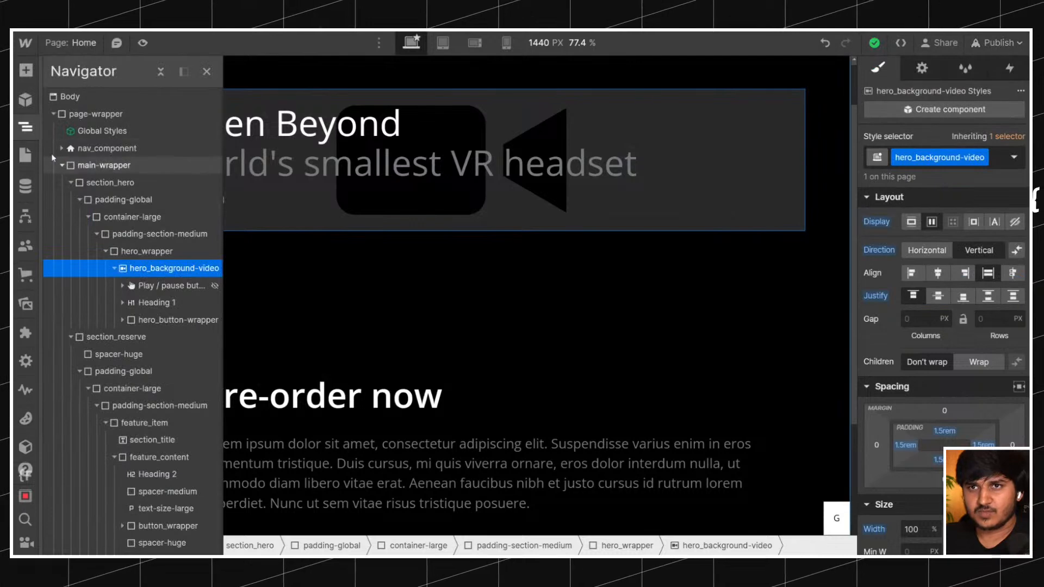
click(61, 166)
double_click(103, 130)
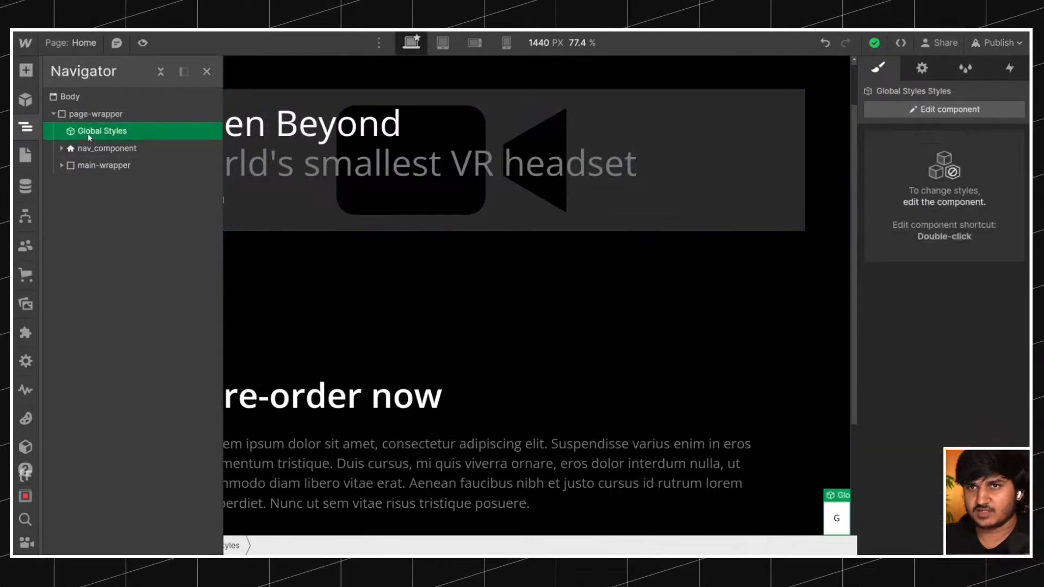
double_click(837, 511)
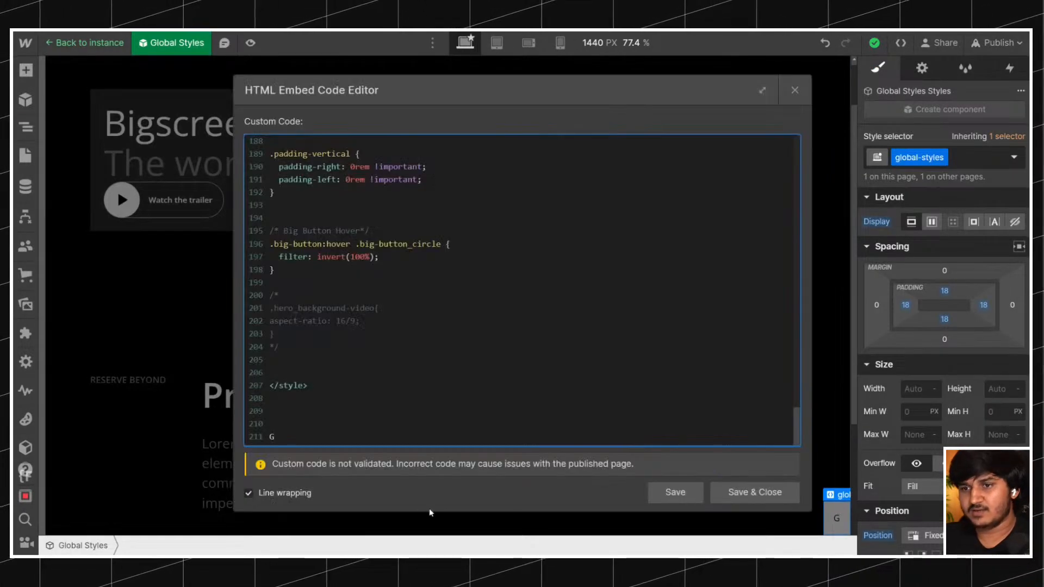
key(alt+Tab)
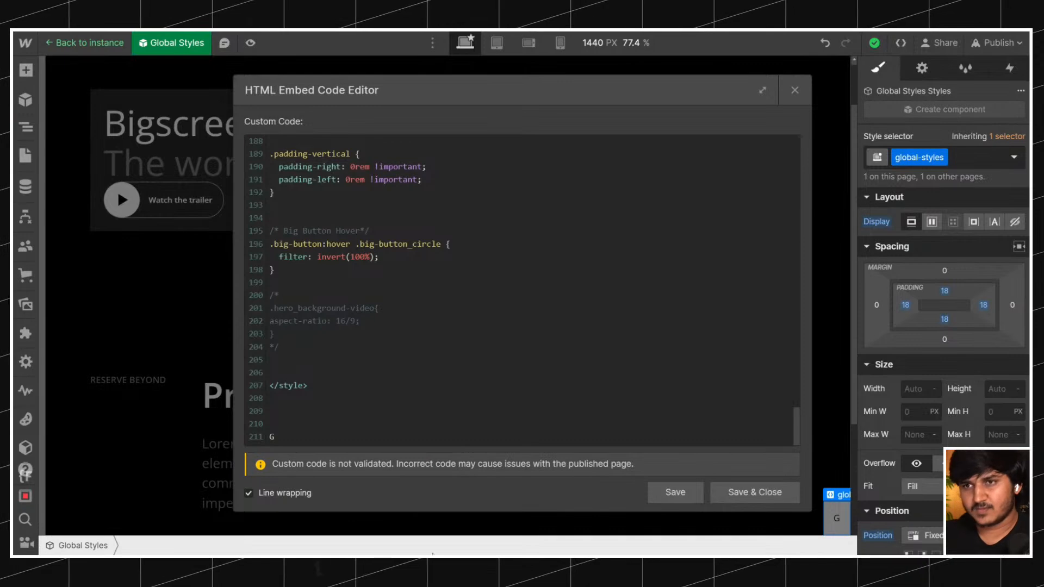
Change the commented-out .hero_background-video rule's selector to .w-background-video and remove the comment markers around the rule.
click(271, 360)
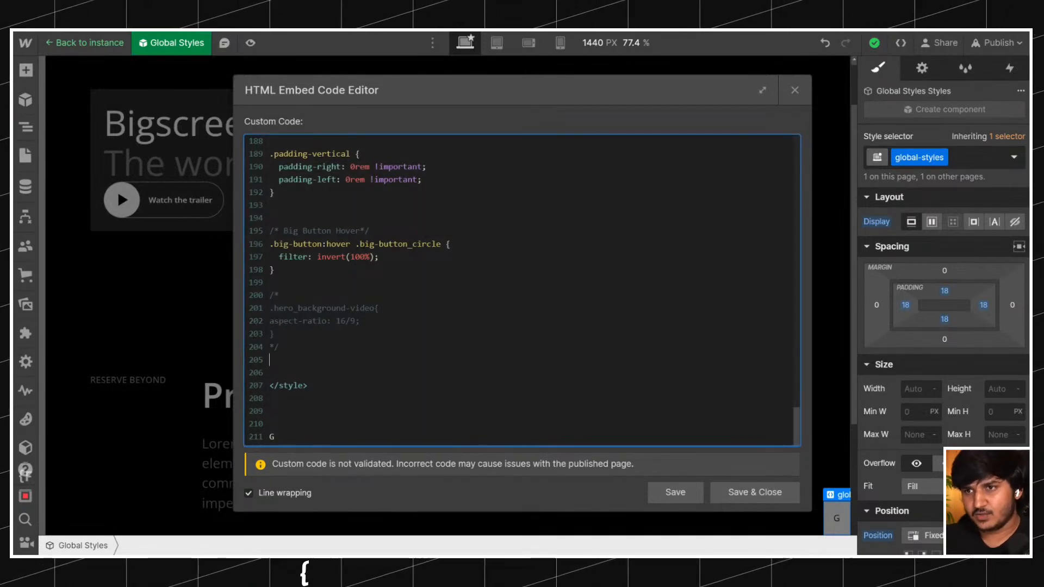
drag(346, 308, 279, 308)
key(ctrl+v)
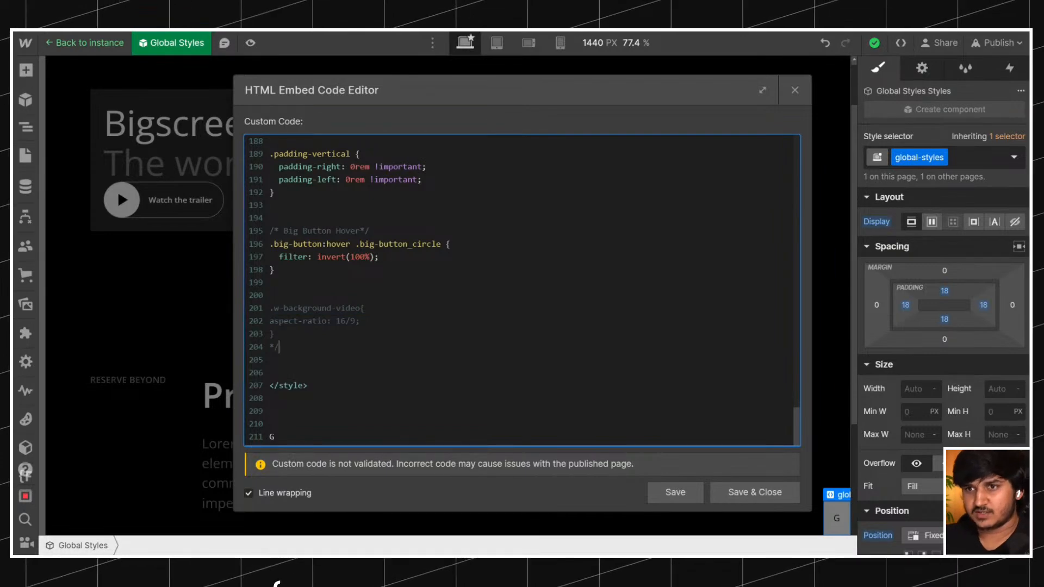
click(279, 347)
key(BackSpace)
key(BackSpace)
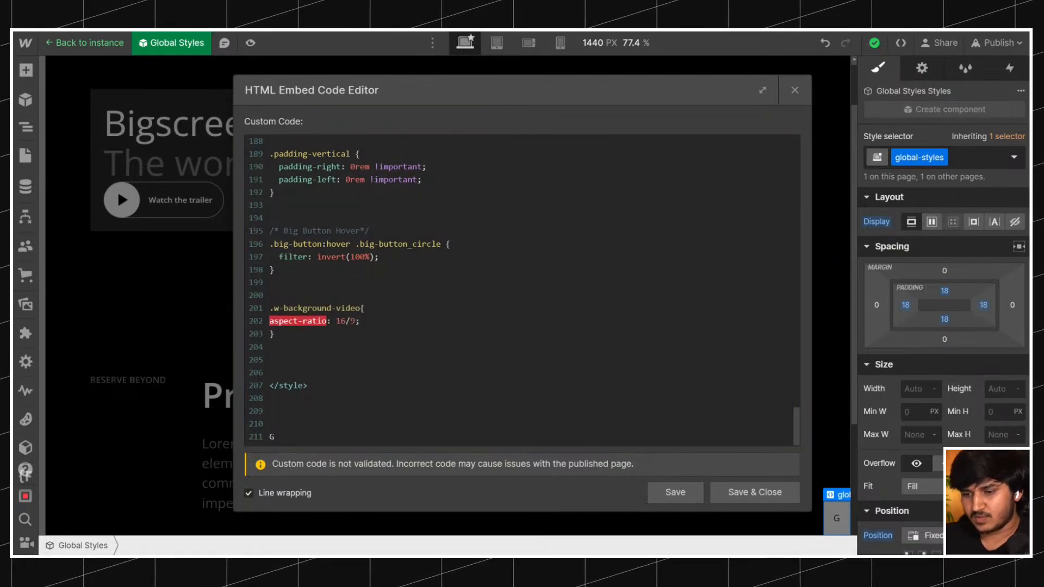
Replace the aspect-ratio declaration in the .w-background-video rule with position: static; then save and close the code.
click(270, 295)
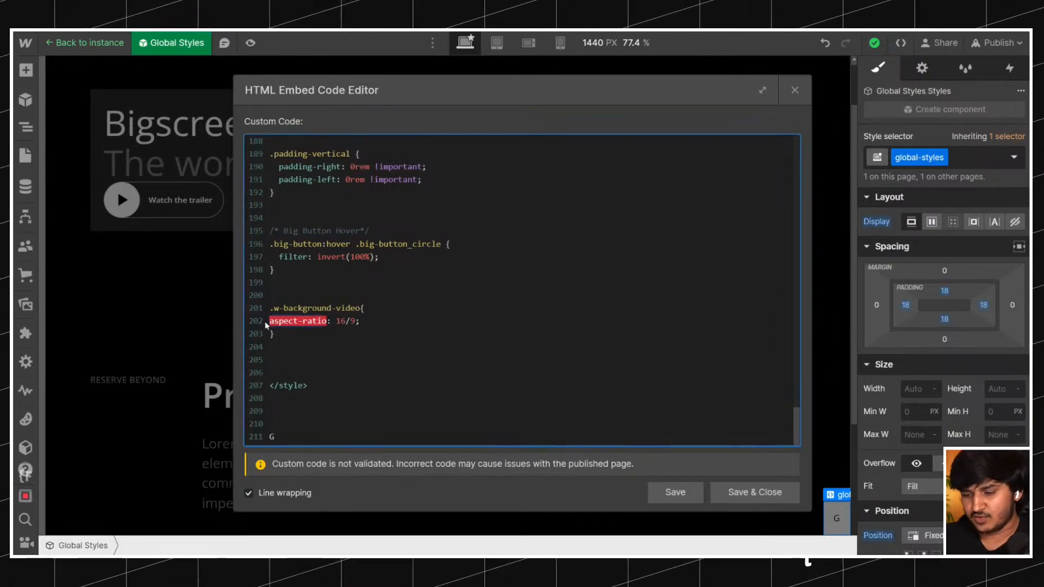
text(o)
text(positon)
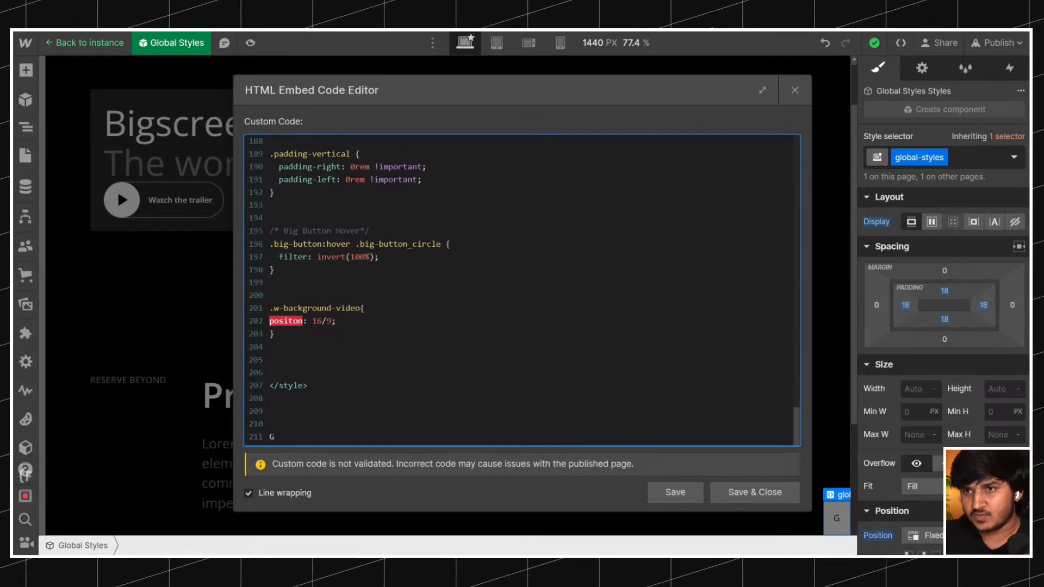
text(static)
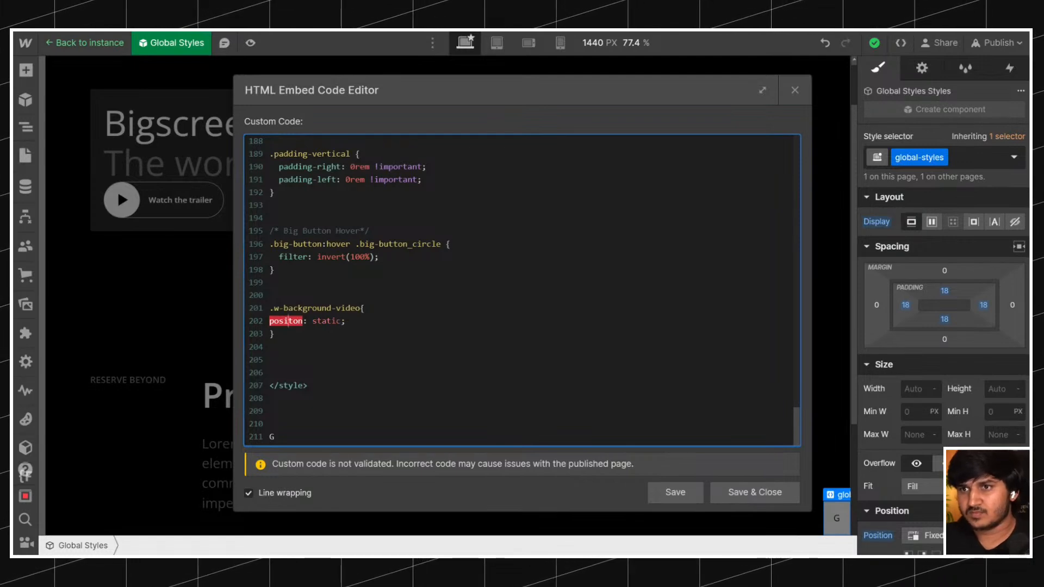
key(Home)
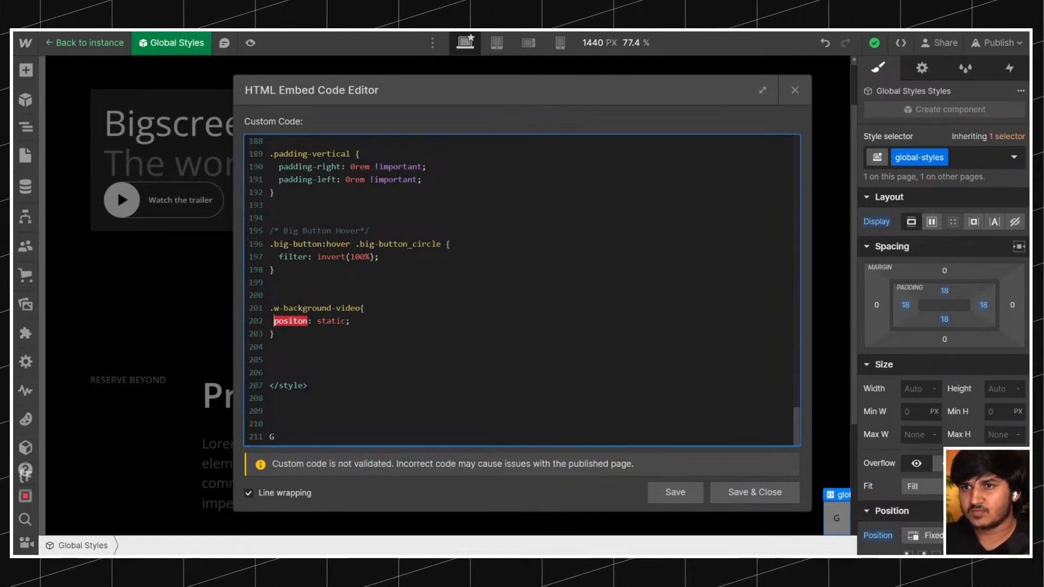
text(i)
key(End)
key(Left)
click(760, 492)
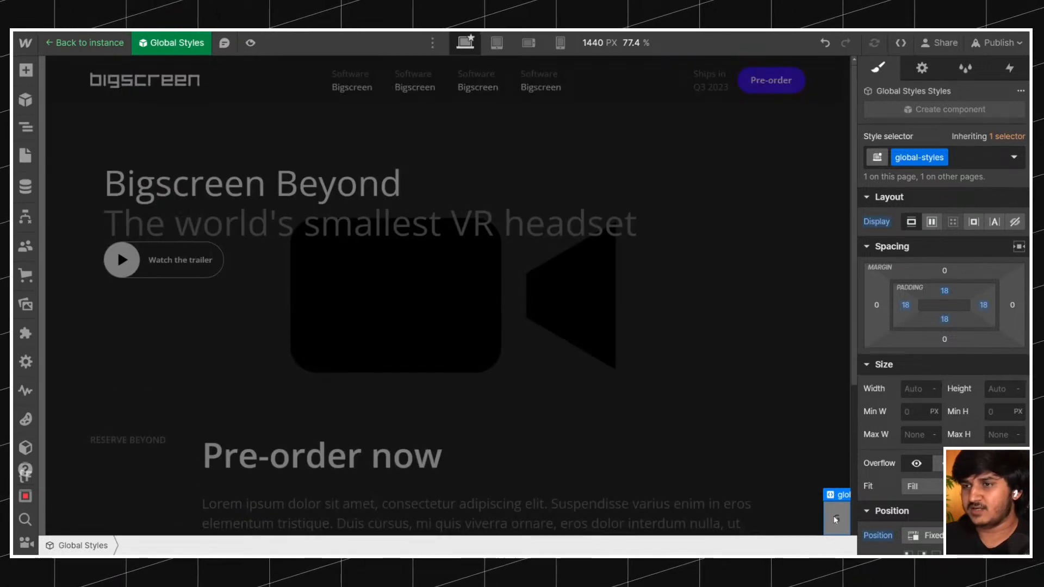
Reopen the Global Styles embed, change the rule's selector to .w-background-video video, save it and check the hero on the canvas.
double_click(836, 519)
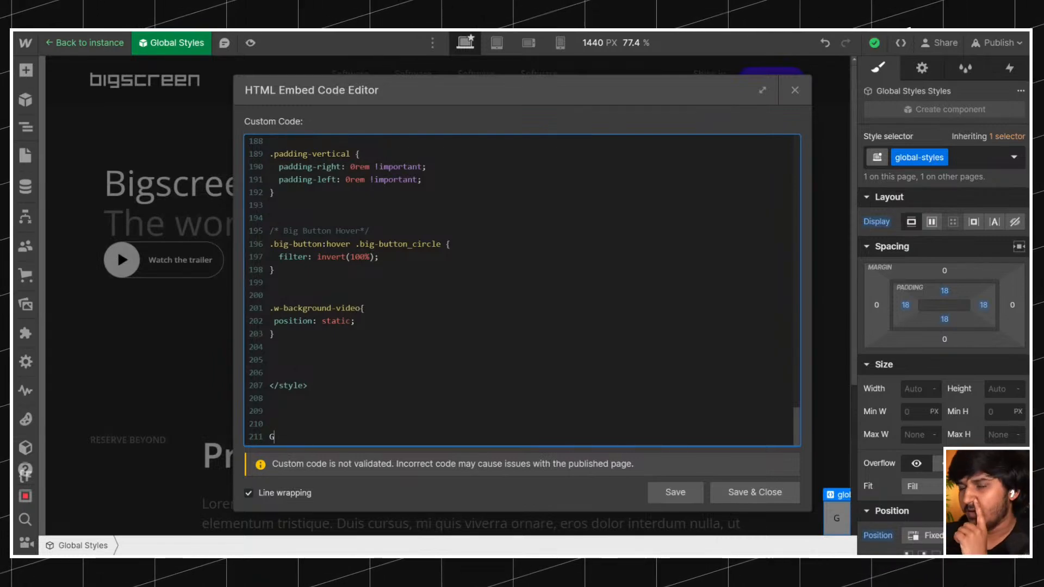
click(361, 309)
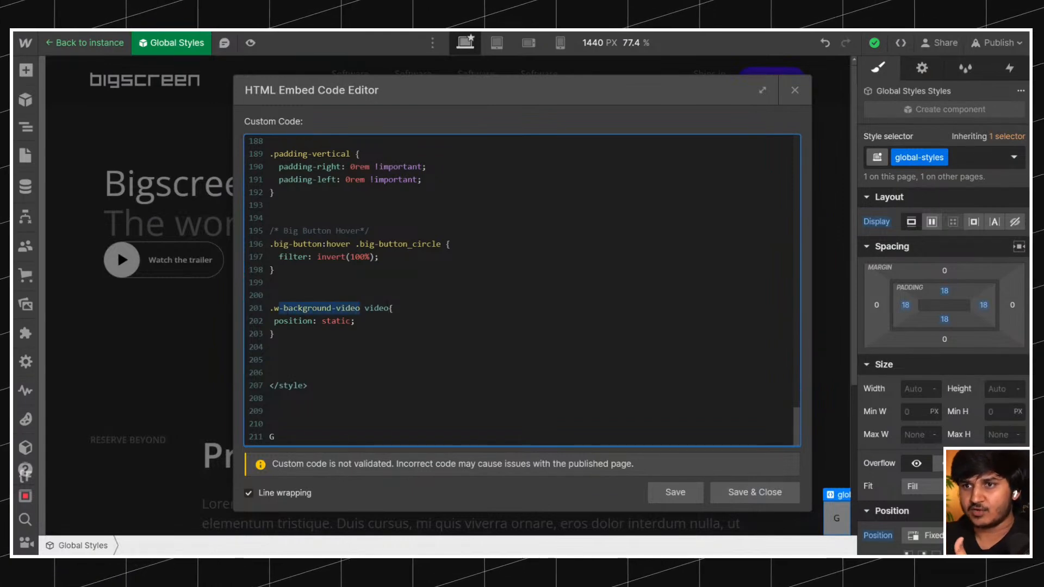
click(733, 492)
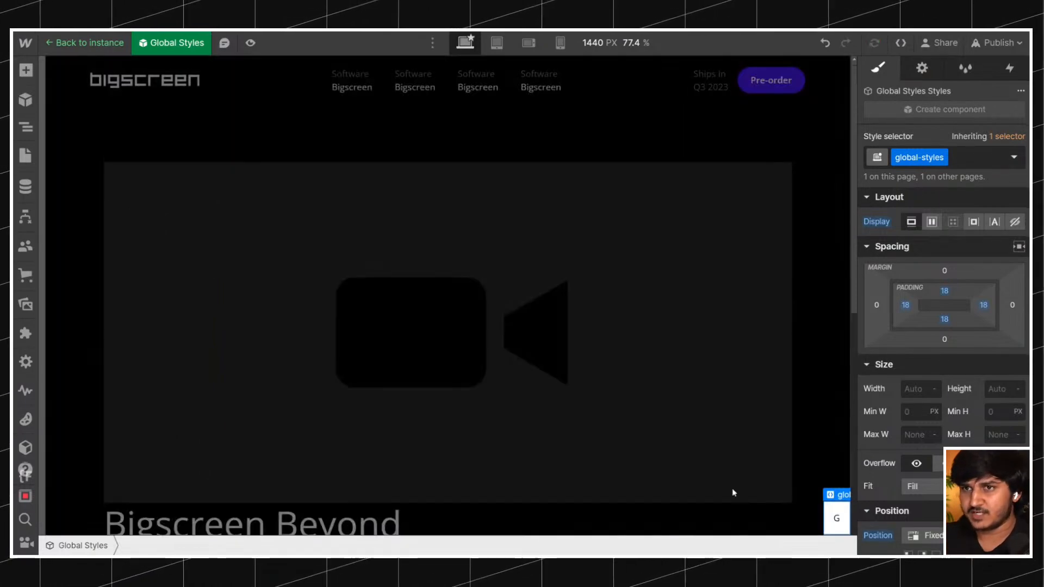
scroll(524, 253, down, 5)
scroll(528, 258, up, 5)
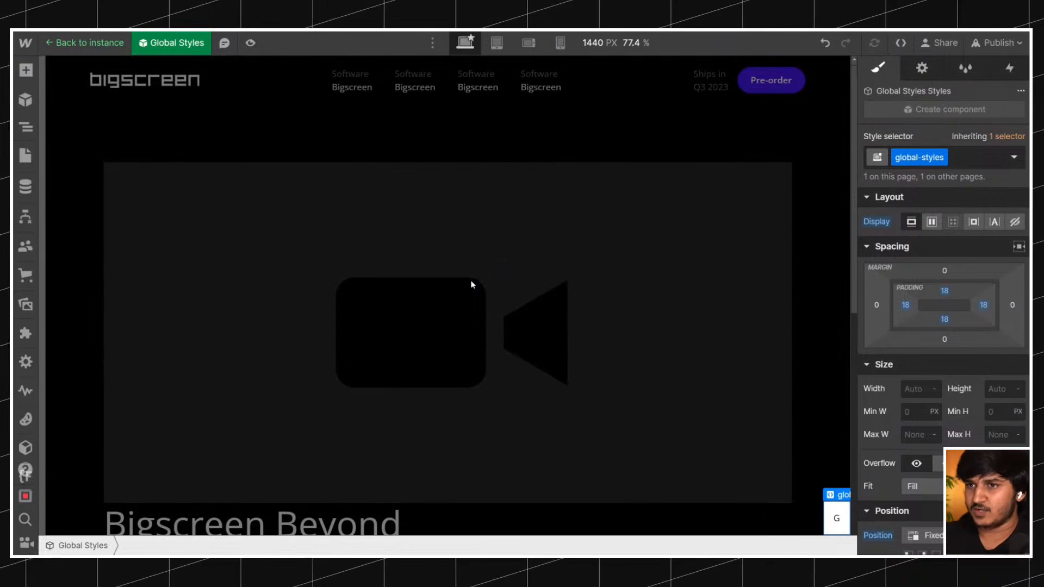
key(Escape)
click(365, 293)
scroll(506, 286, down, 5)
scroll(511, 288, up, 3)
Save and close the Global Styles embed code once more and leave the component.
double_click(836, 518)
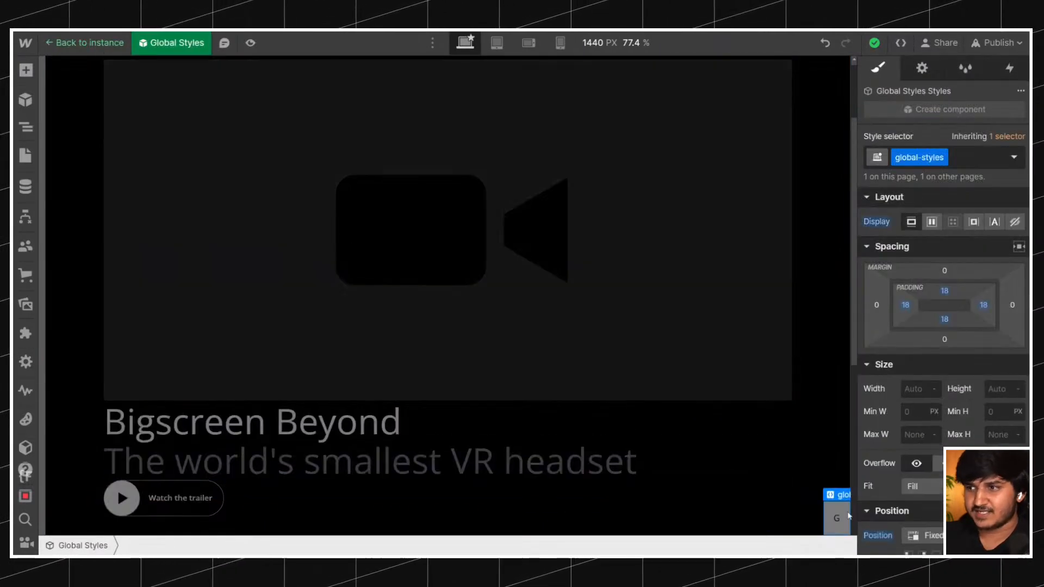
double_click(844, 518)
click(752, 492)
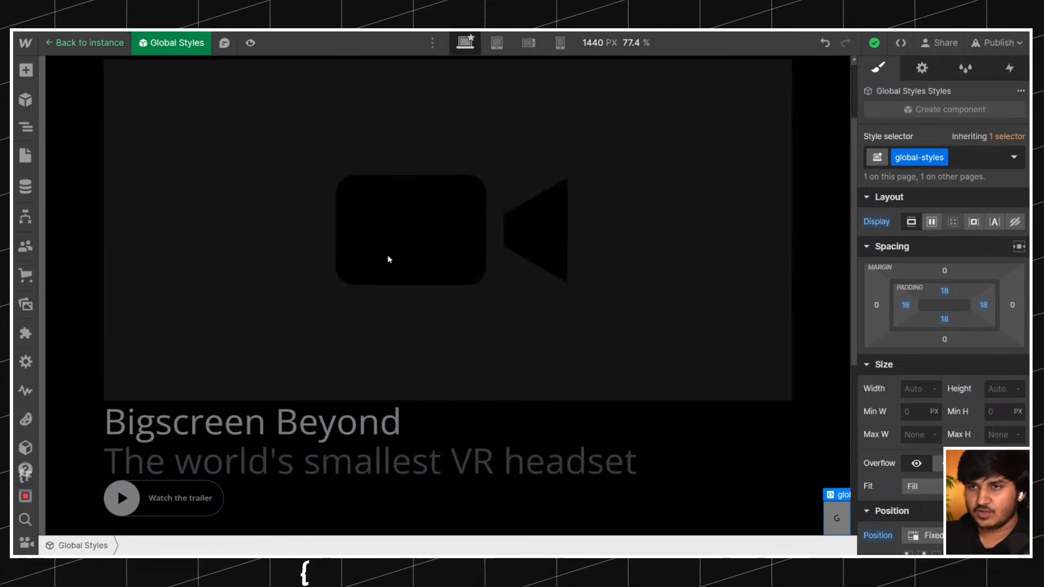
key(Escape)
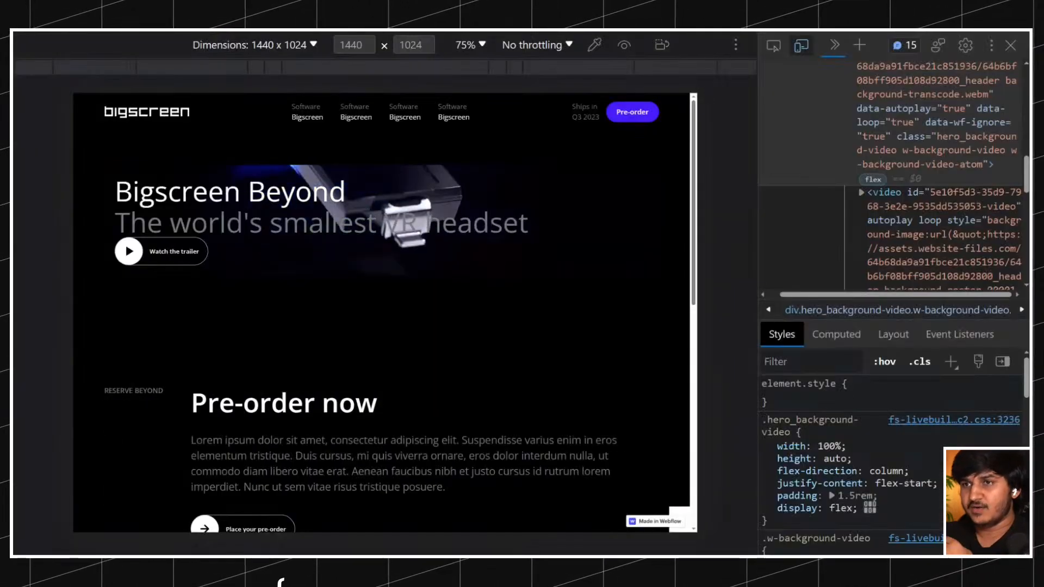
Examine the hero section on the published staging page and compare it with the Designer canvas.
scroll(454, 241, down, 5)
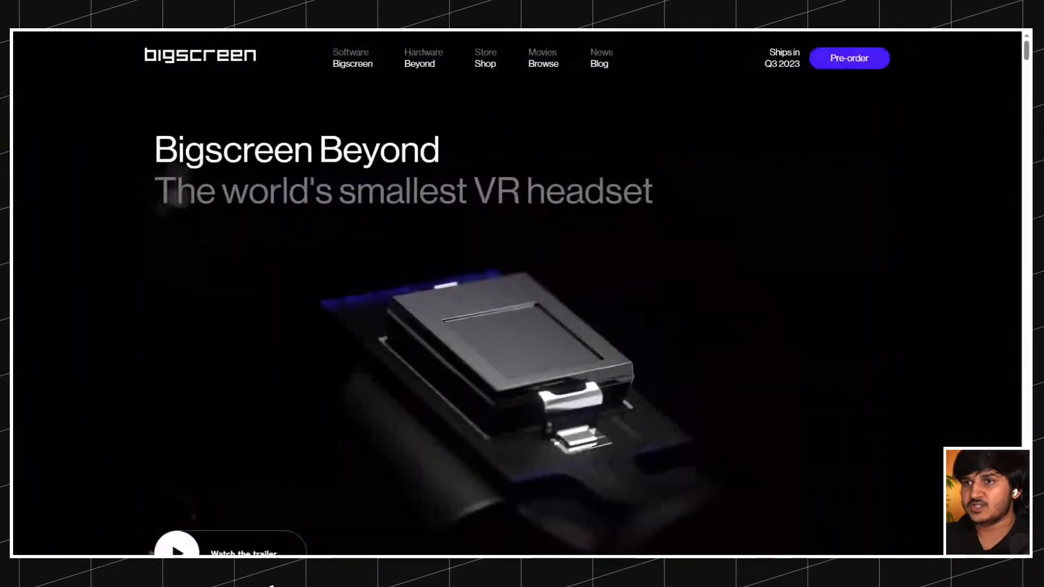
scroll(474, 208, down, 3)
scroll(475, 208, up, 3)
scroll(474, 209, down, 2)
scroll(474, 208, down, 2)
scroll(475, 207, up, 3)
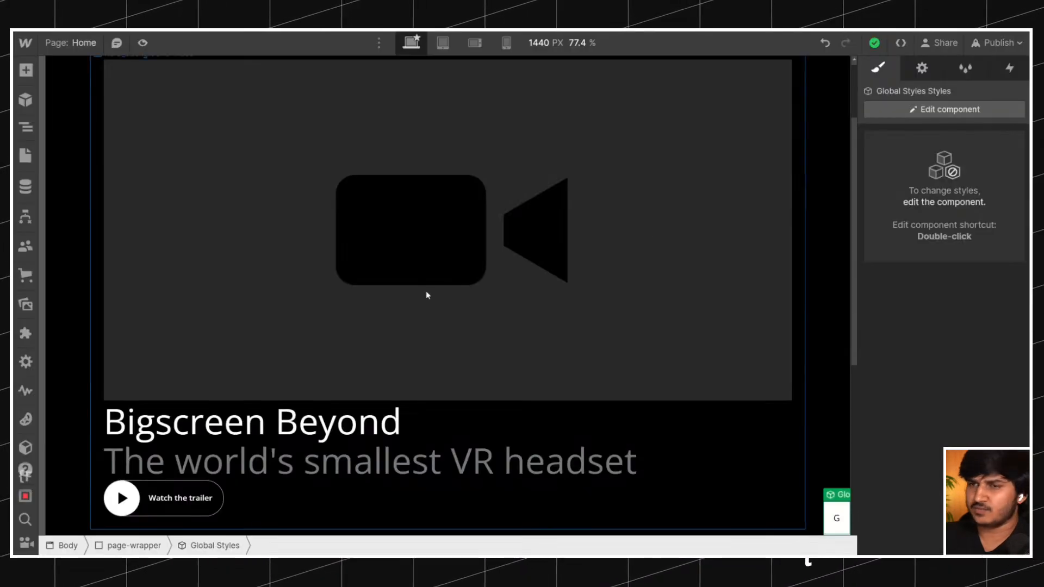
Select hero_background-video on the canvas and examine its place in the element tree and the layout of its contents.
scroll(582, 268, up, 2)
click(197, 211)
click(26, 126)
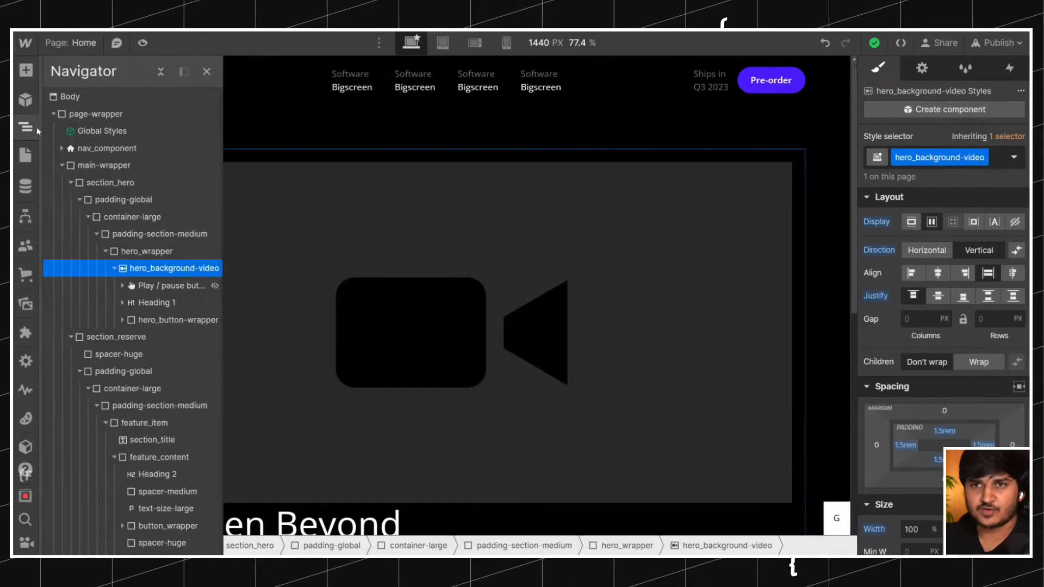
click(378, 244)
scroll(379, 244, down, 3)
scroll(378, 245, up, 3)
scroll(378, 246, down, 1)
scroll(379, 247, down, 4)
scroll(438, 240, up, 2)
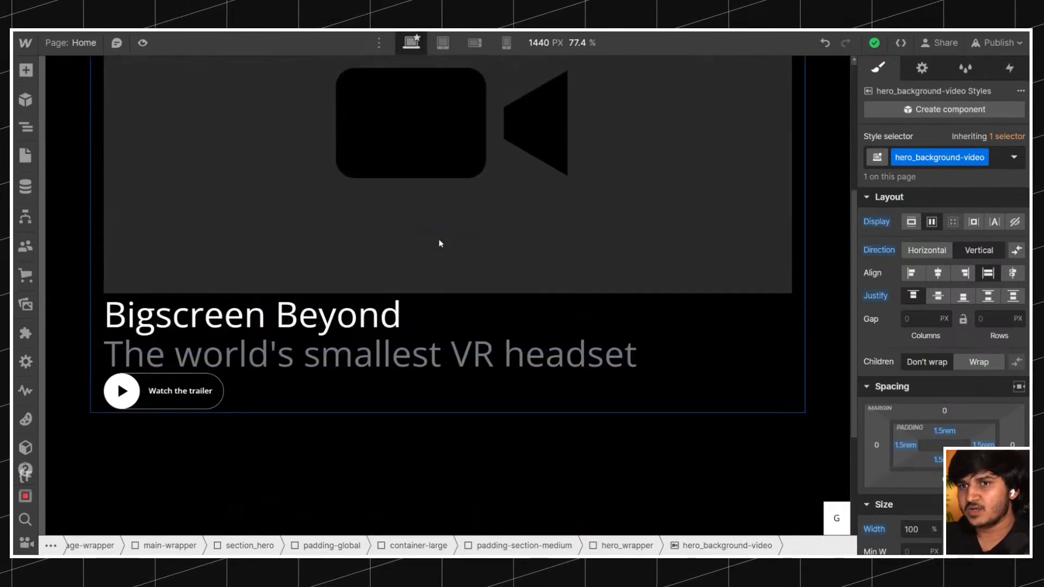
In the hero_background-video settings, turn the play/pause button option off and back on.
click(922, 68)
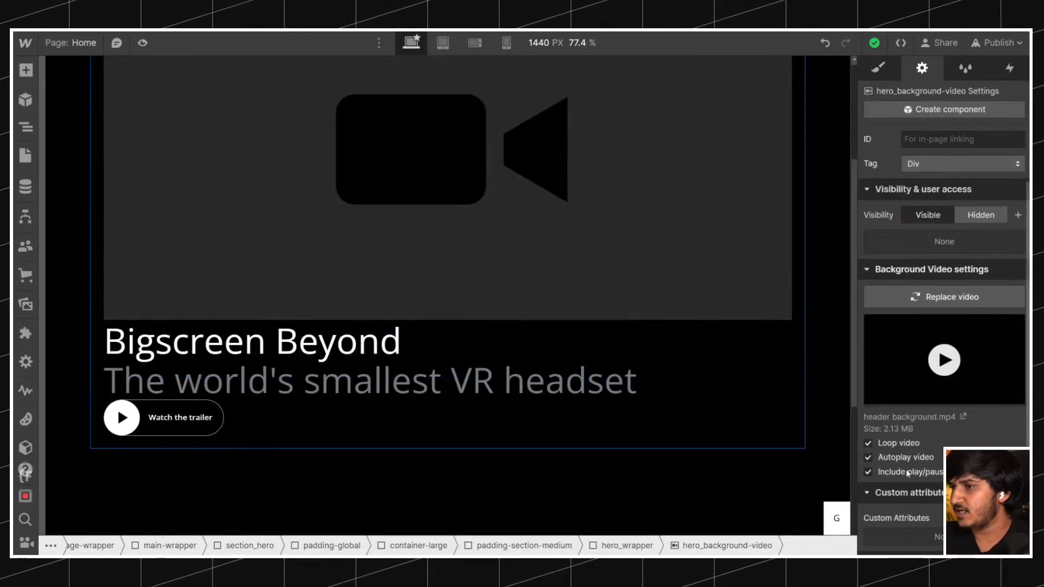
scroll(778, 447, down, 2)
scroll(735, 440, up, 4)
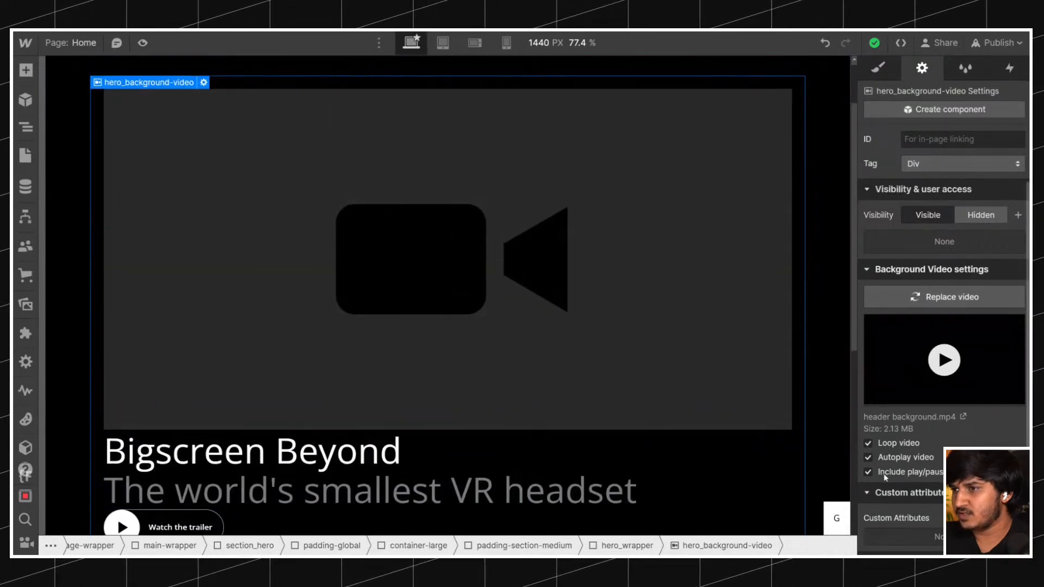
click(890, 472)
click(899, 474)
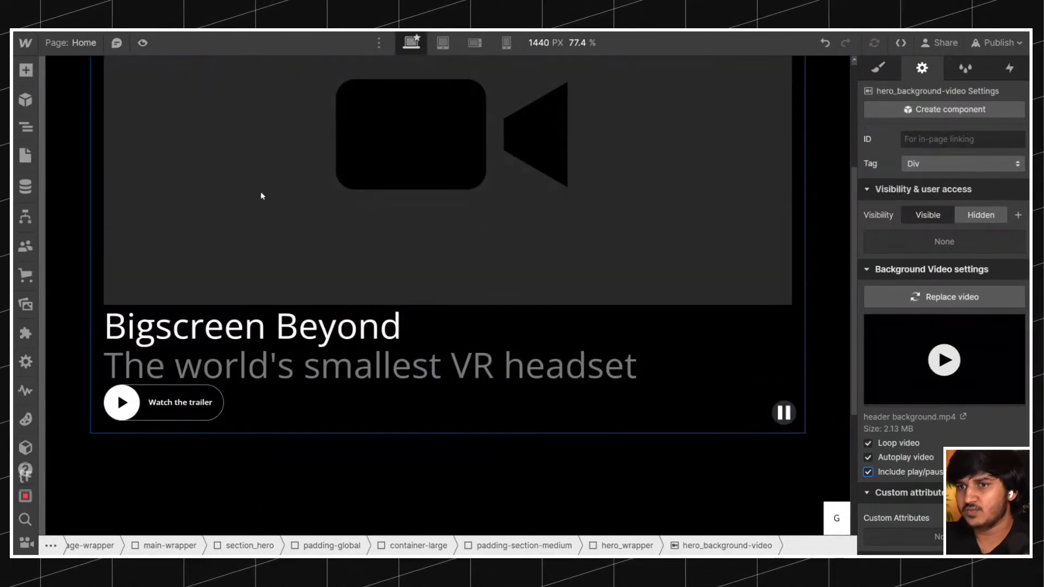
Add a Div Block inside hero_wrapper and collapse hero_background-video in the element tree.
click(26, 127)
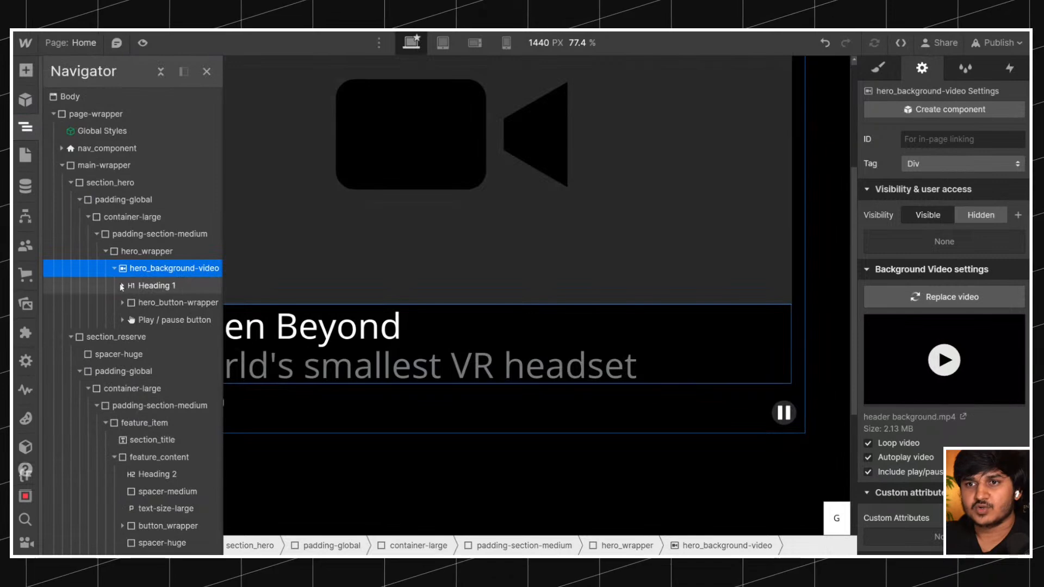
click(145, 251)
key(s)
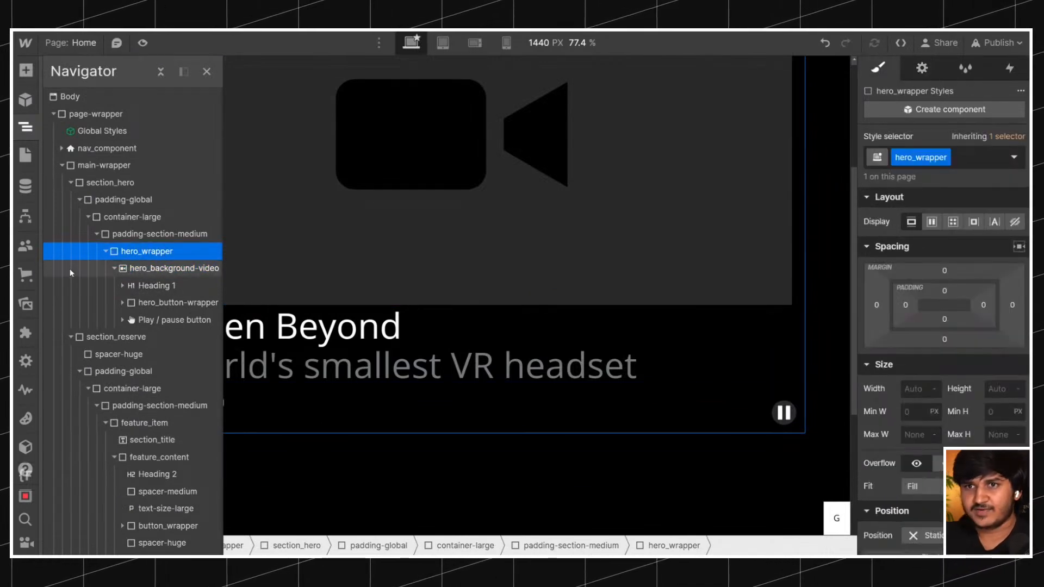
key(ctrl+e)
text(d)
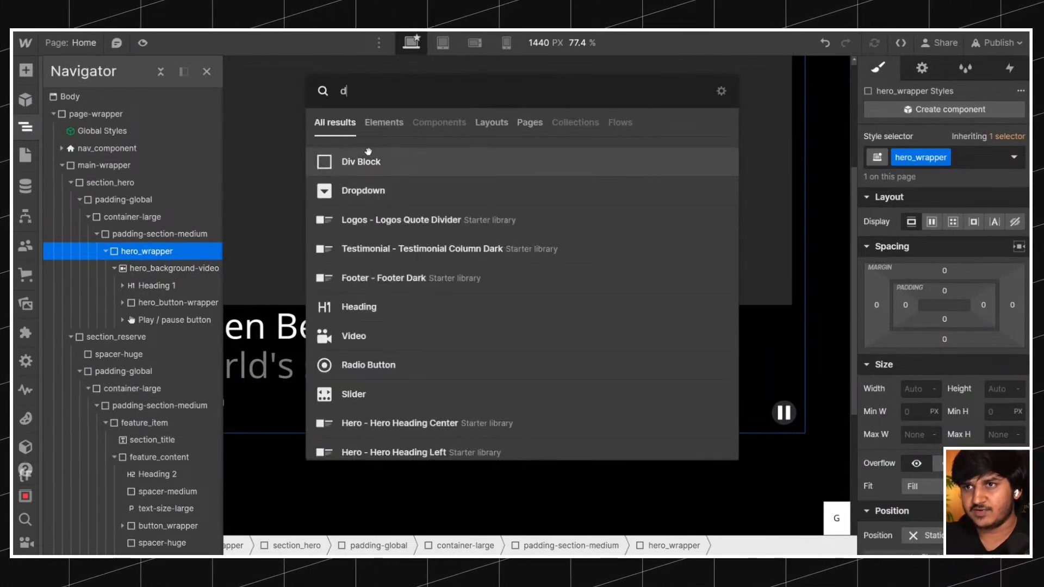
key(Return)
click(114, 268)
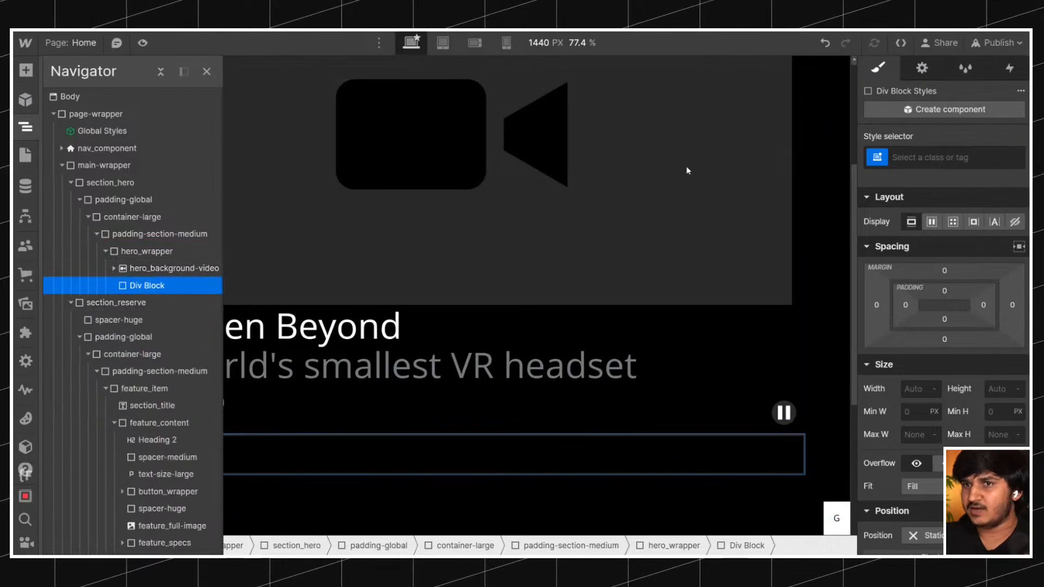
Give the new Div Block in hero_wrapper the class hero_content-wrapper.
click(181, 258)
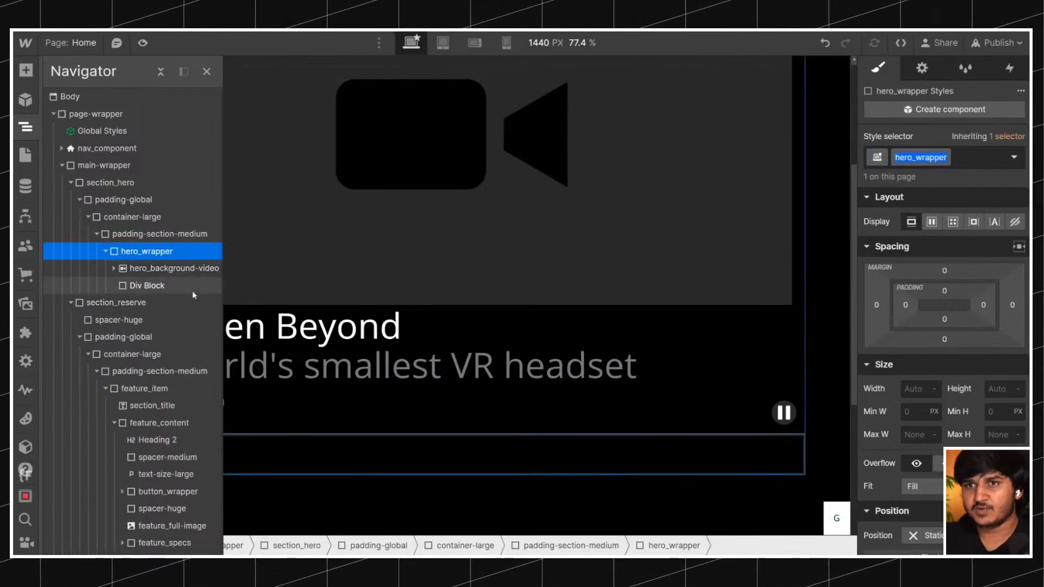
click(147, 285)
key(ctrl+Return)
text(hero_wrapp)
key(BackSpace)
key(BackSpace)
text(content-wra)
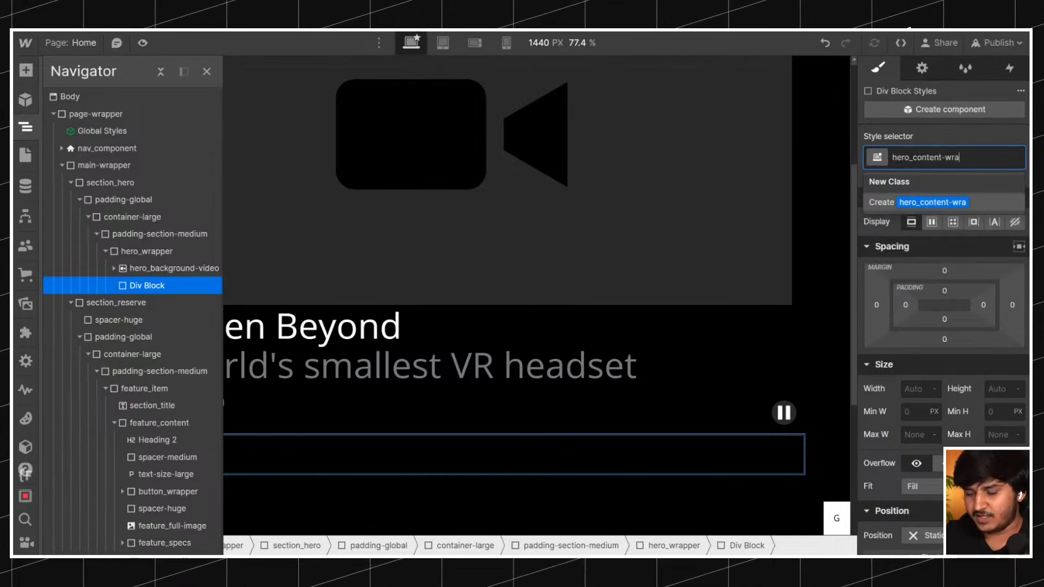
text(pper)
key(Return)
Move Heading 1 and hero_button-wrapper out of hero_background-video into hero_content-wrapper.
click(113, 273)
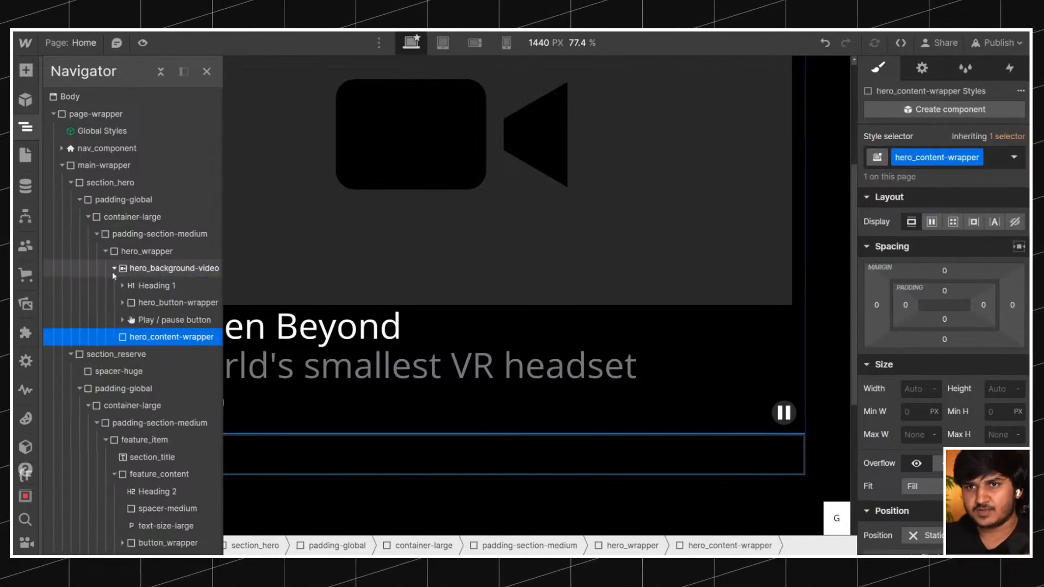
drag(149, 289, 148, 334)
drag(146, 286, 158, 343)
click(163, 303)
click(113, 303)
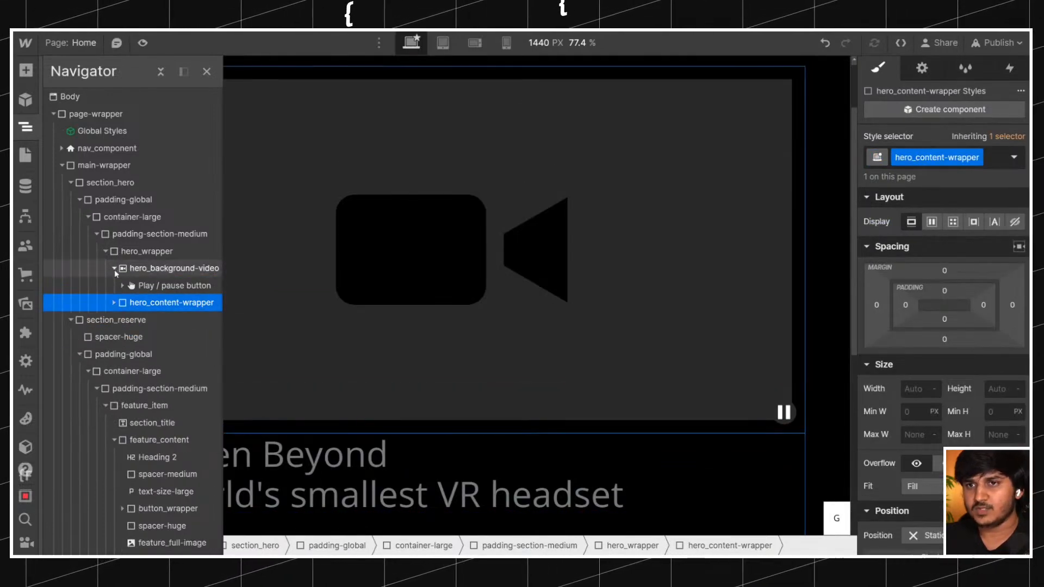
Try nesting hero_content-wrapper inside hero_background-video, check the video's styles, and move the wrapper back out under hero_wrapper.
click(157, 272)
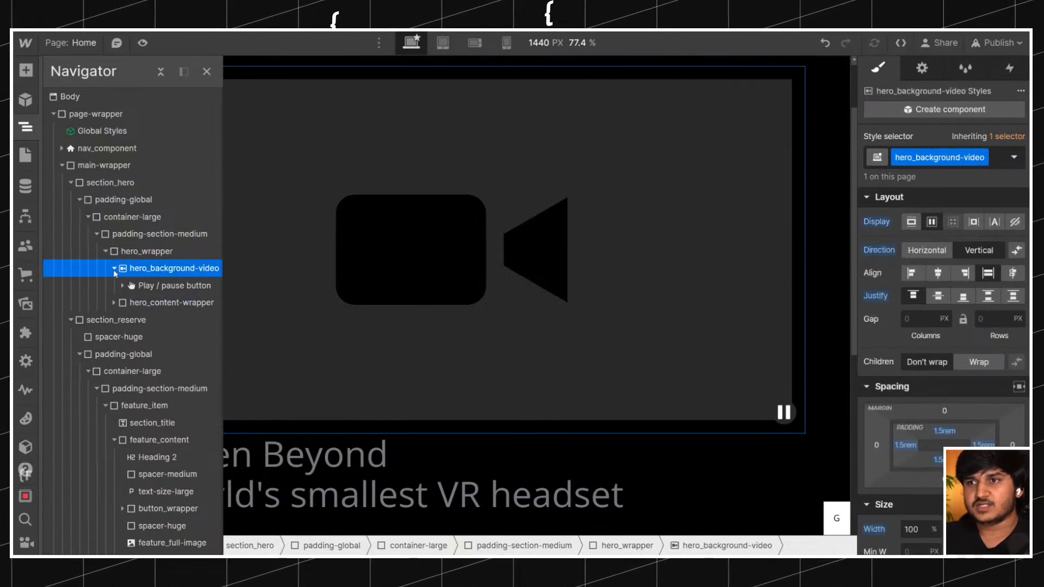
click(114, 268)
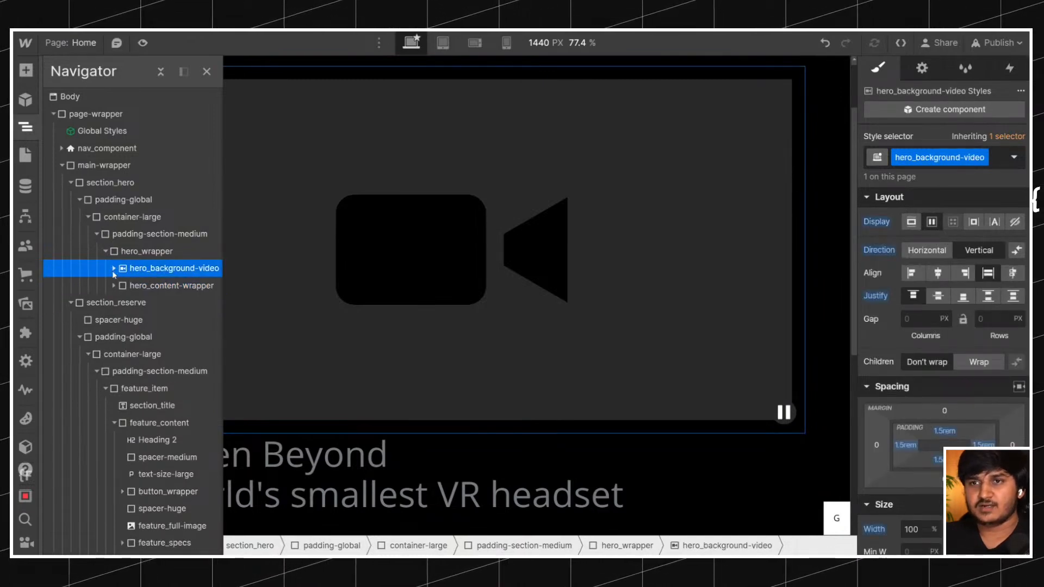
click(114, 269)
click(148, 302)
mouse_move(148, 300)
mouse_down()
mouse_move(158, 273)
mouse_move(163, 292)
mouse_up()
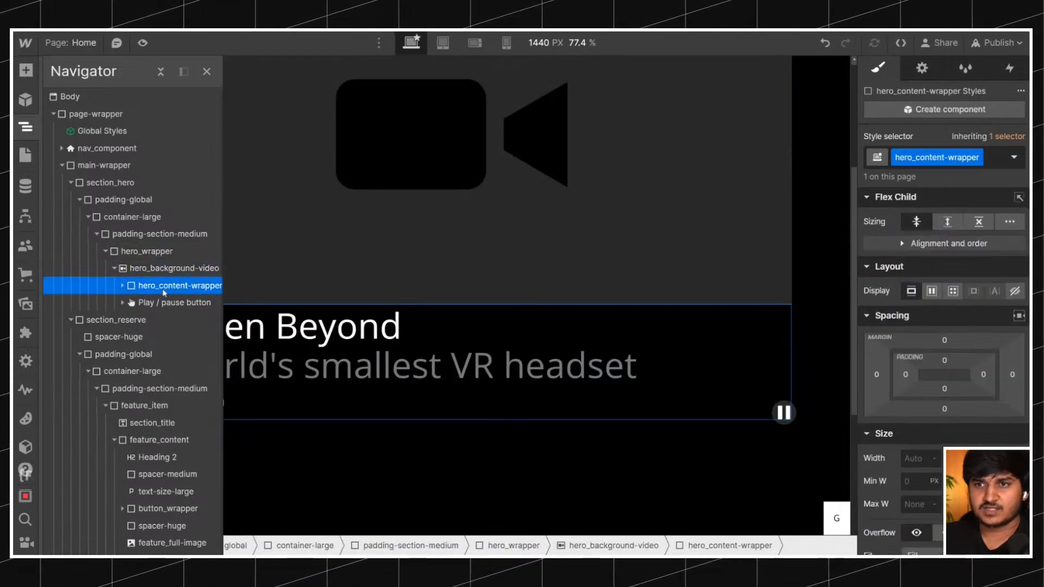
click(163, 268)
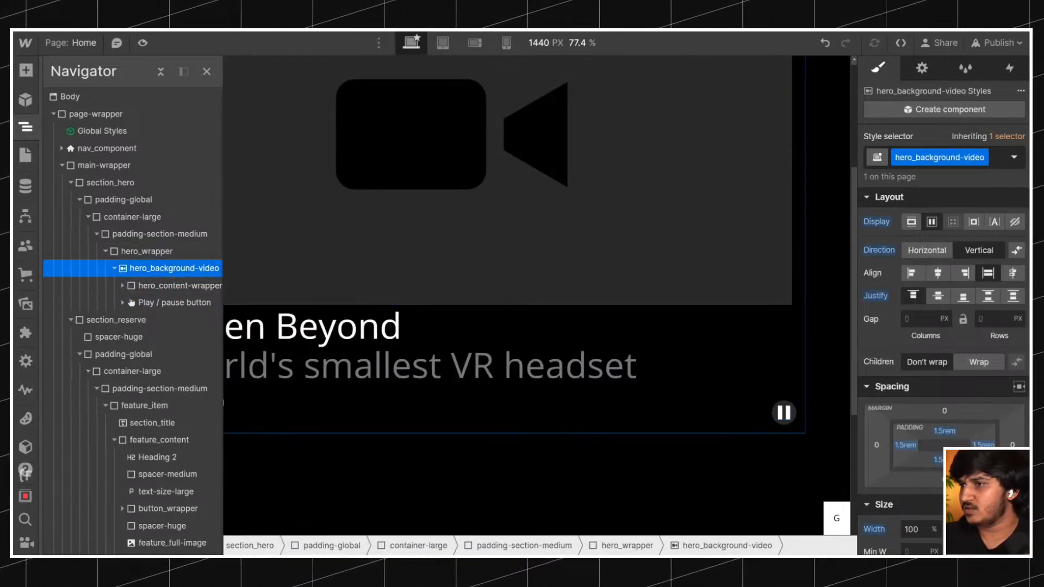
scroll(943, 353, down, 5)
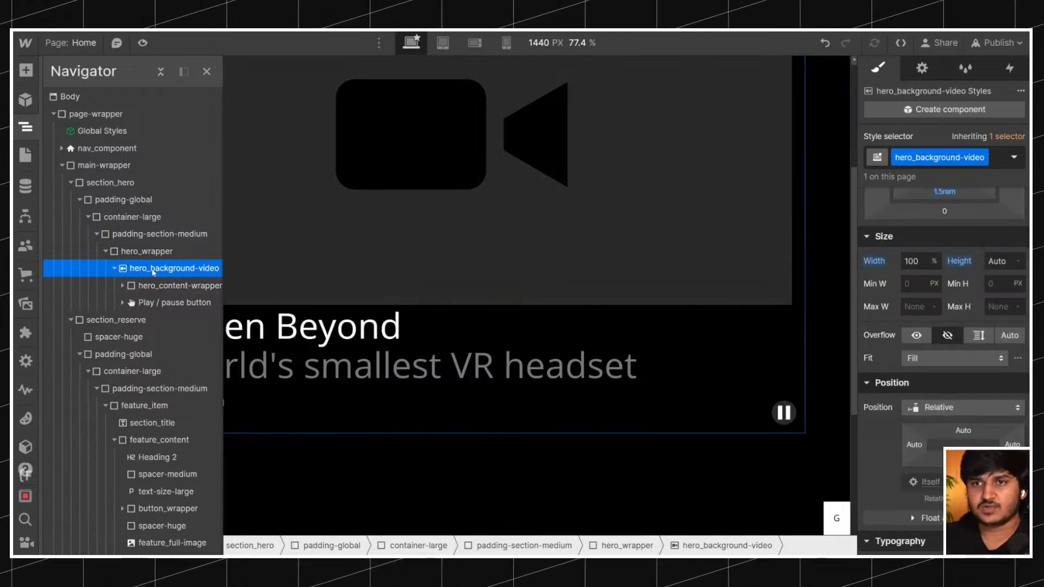
drag(160, 289, 147, 263)
Review the position settings of hero_wrapper and hero_background-video, and set hero_content-wrapper's position to Absolute.
click(147, 251)
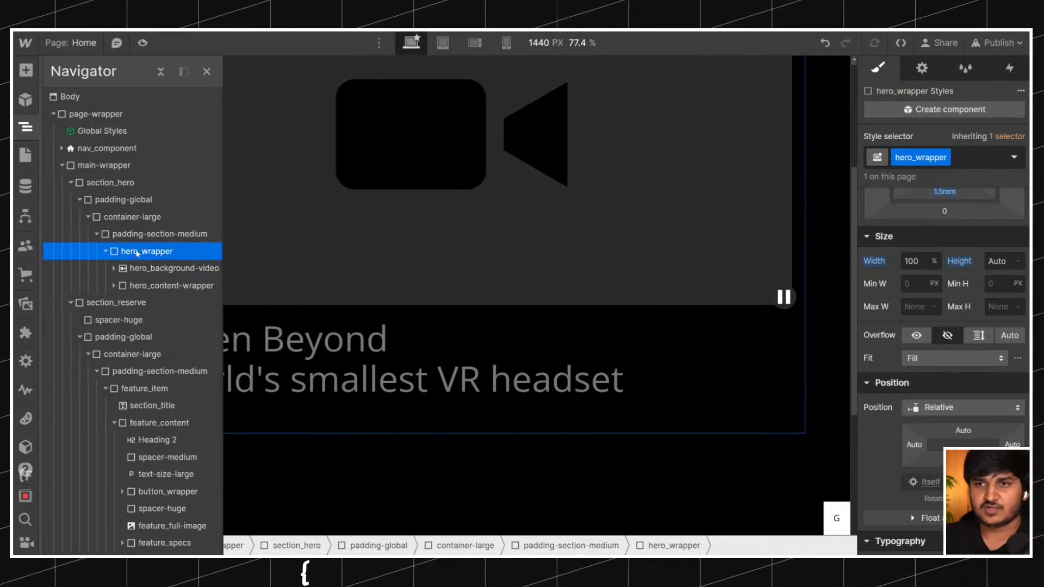
scroll(397, 172, up, 3)
scroll(397, 171, down, 2)
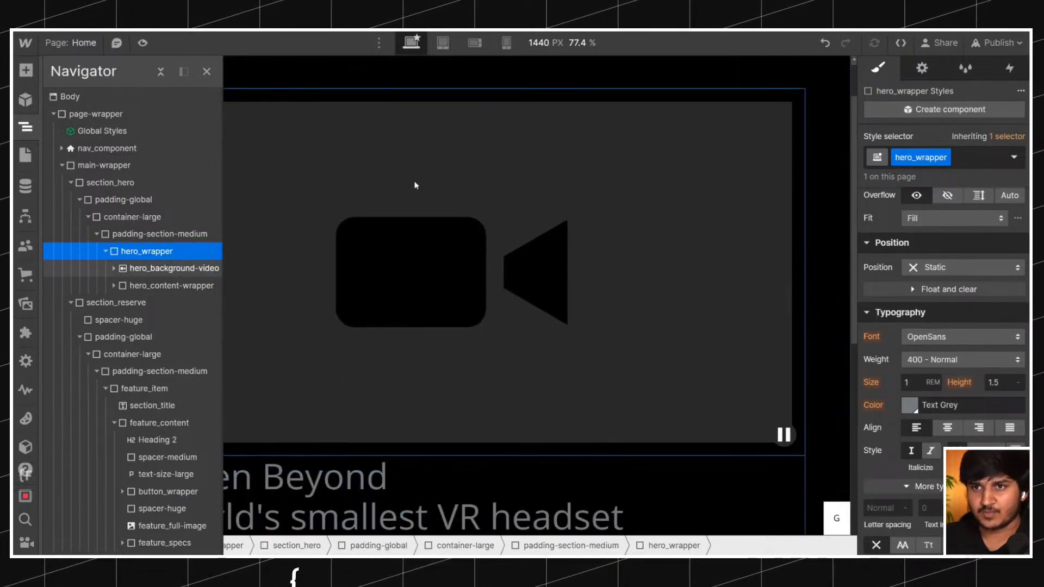
click(177, 272)
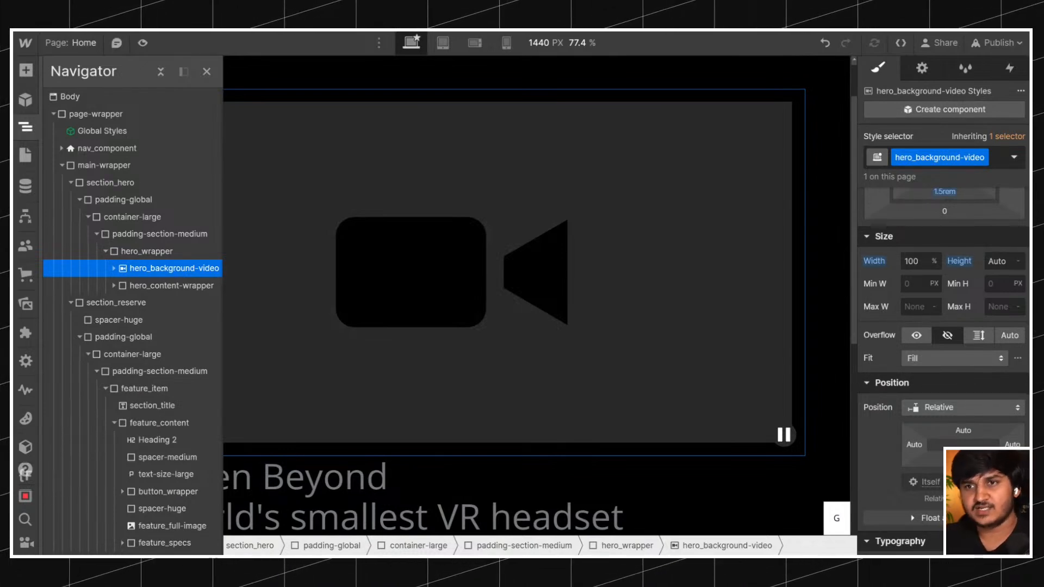
click(167, 286)
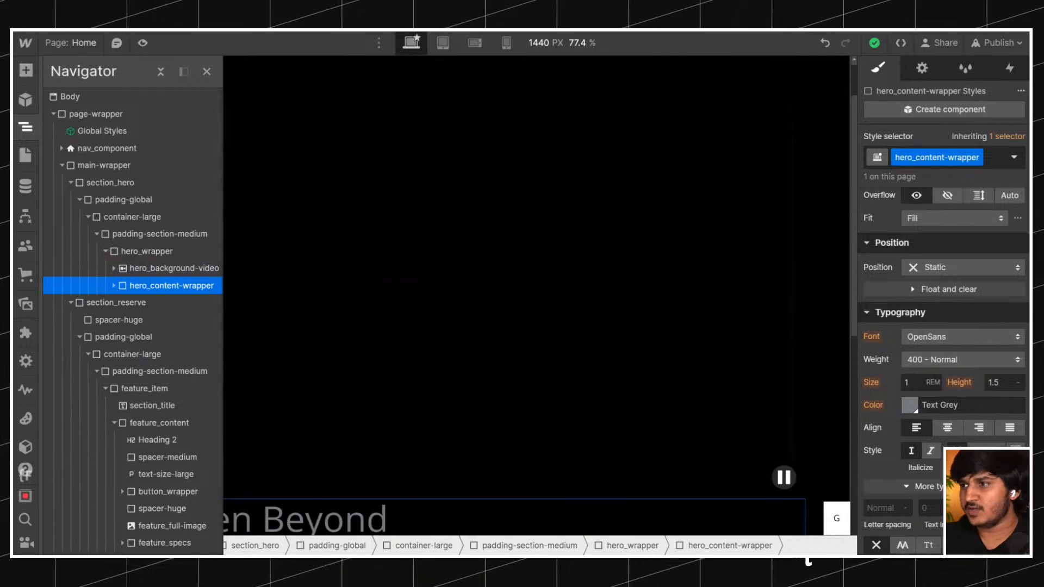
click(962, 267)
click(927, 298)
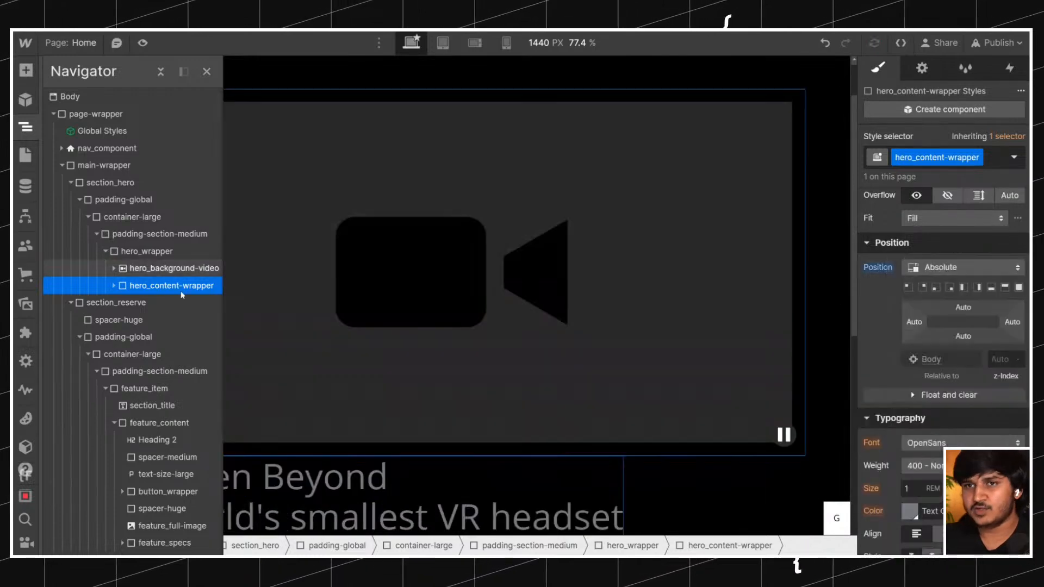
Set hero_wrapper's position to Relative.
click(148, 253)
click(959, 266)
click(956, 290)
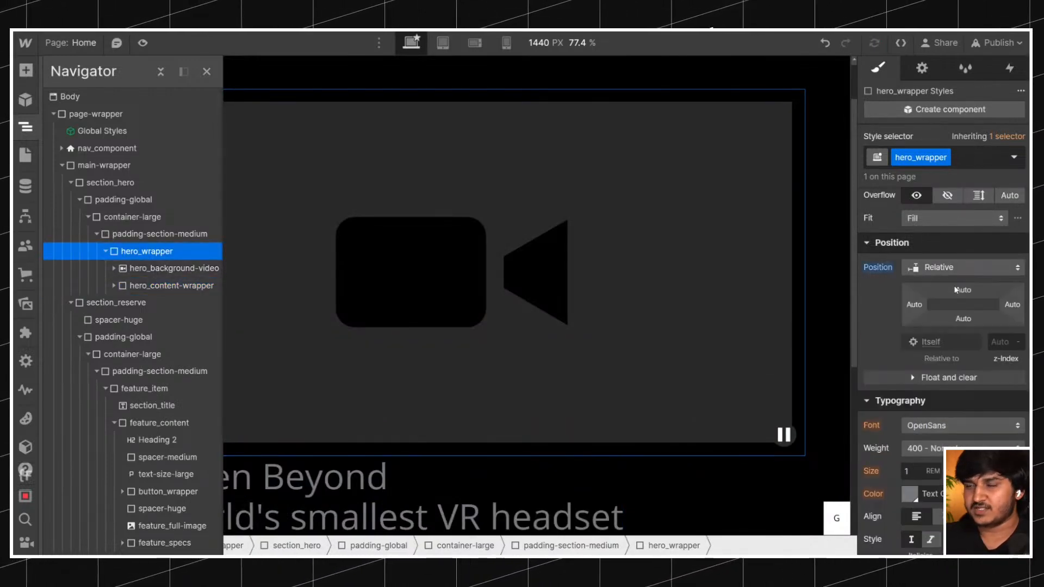
Pin hero_content-wrapper to all four sides of hero_wrapper at 0% and lay out its contents as a vertical flex.
click(202, 285)
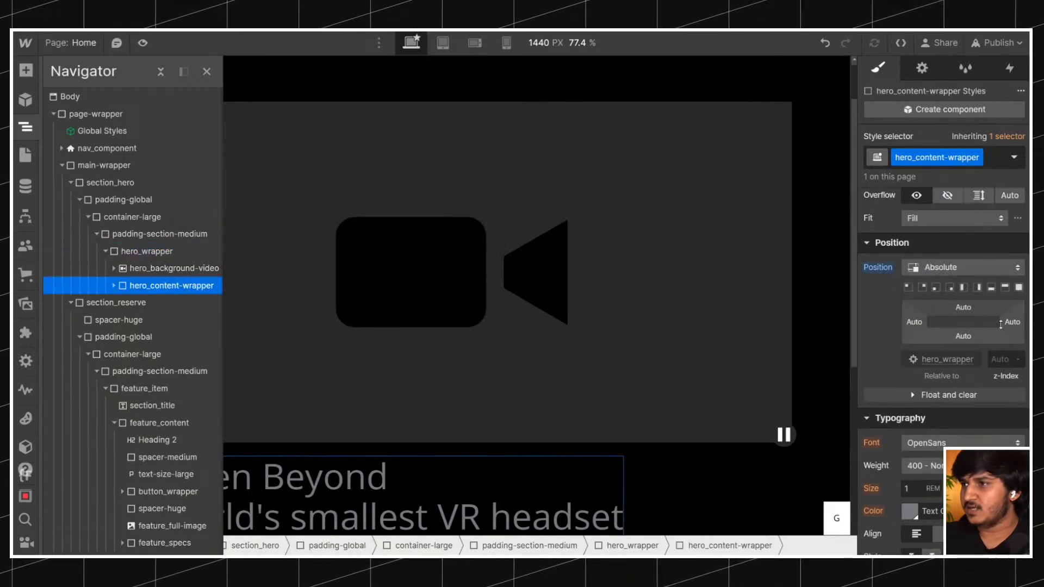
click(1018, 287)
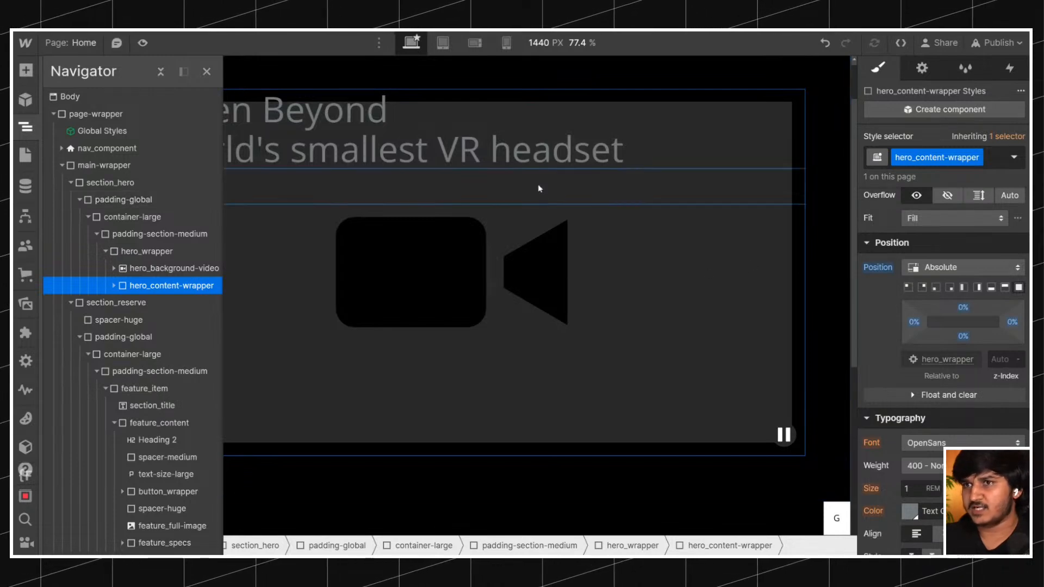
click(449, 311)
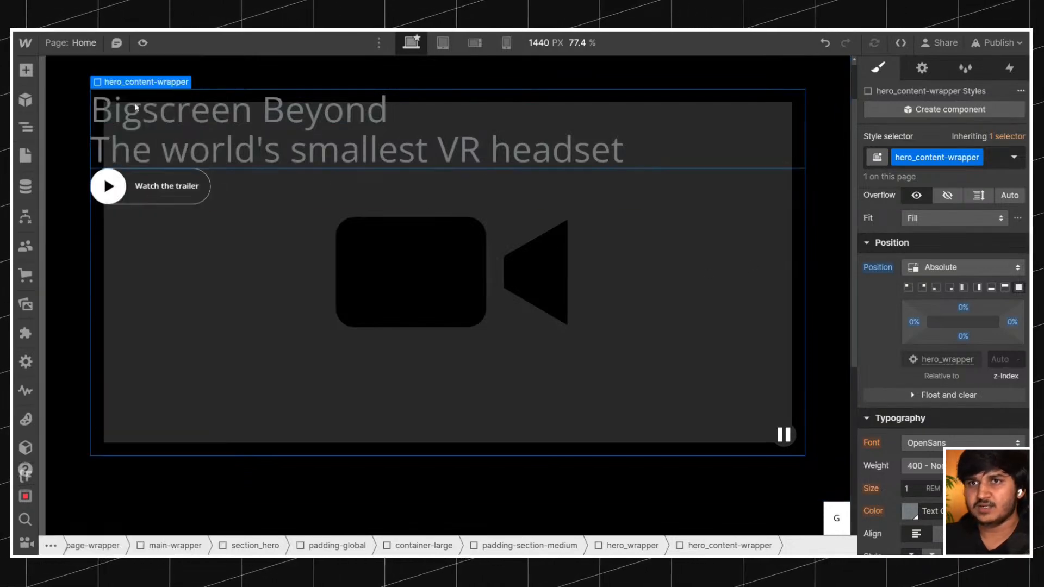
scroll(937, 226, up, 5)
click(932, 221)
click(926, 250)
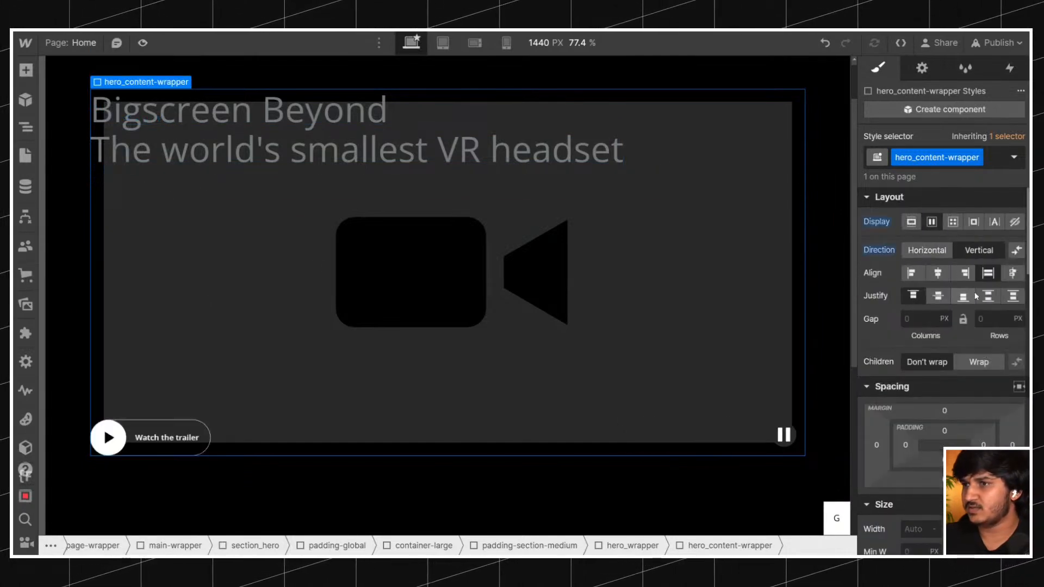
Remove the padding from all four sides of hero_background-video.
click(26, 127)
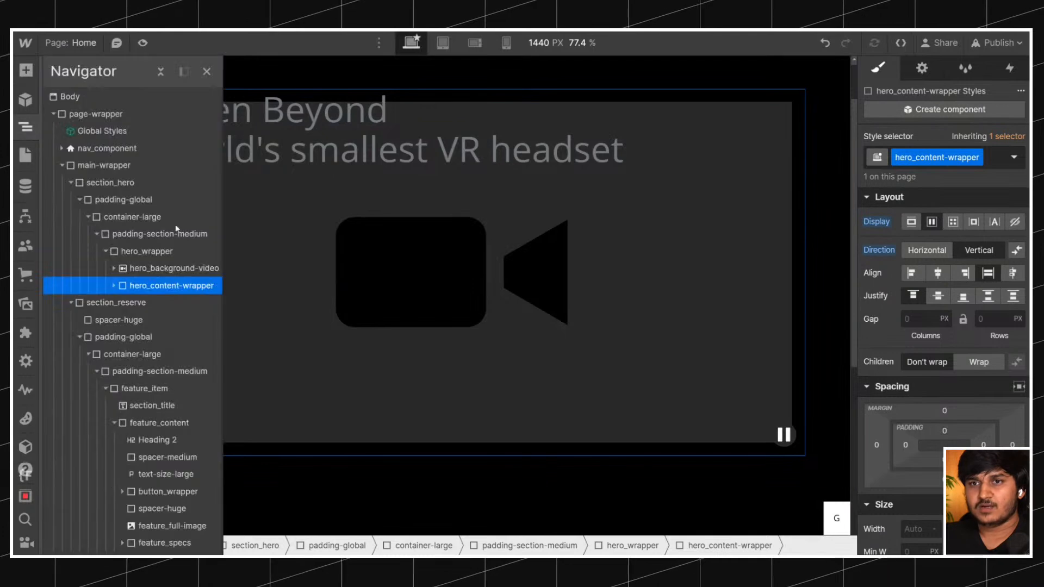
click(174, 268)
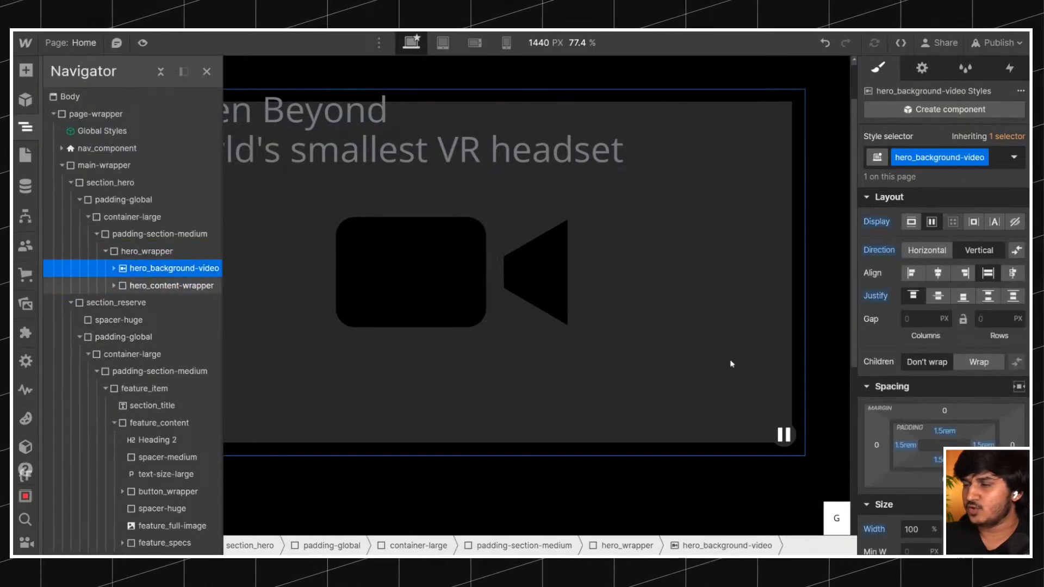
alt+click(904, 447)
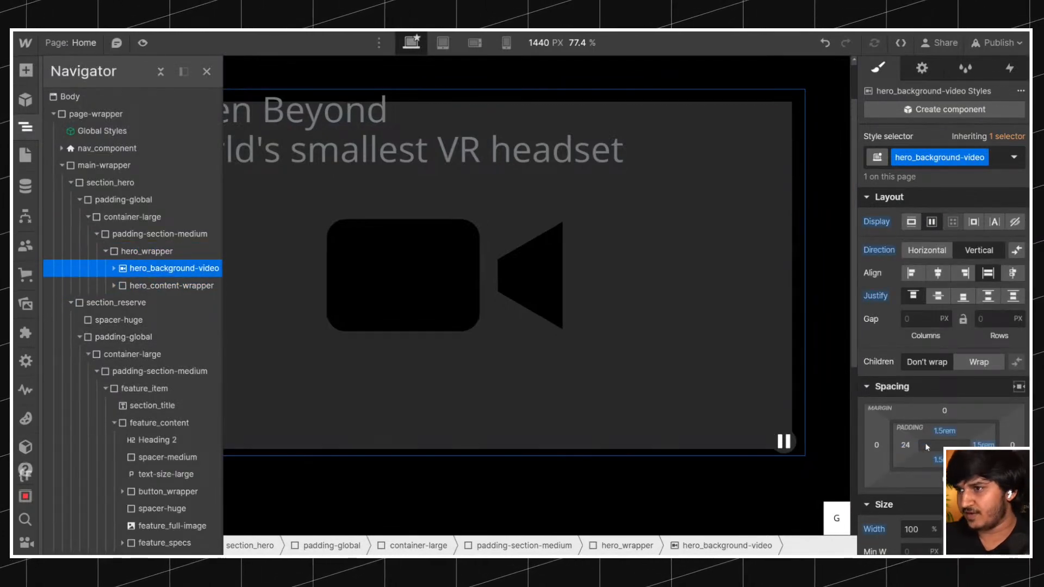
alt+click(945, 431)
alt+click(938, 460)
alt+click(992, 446)
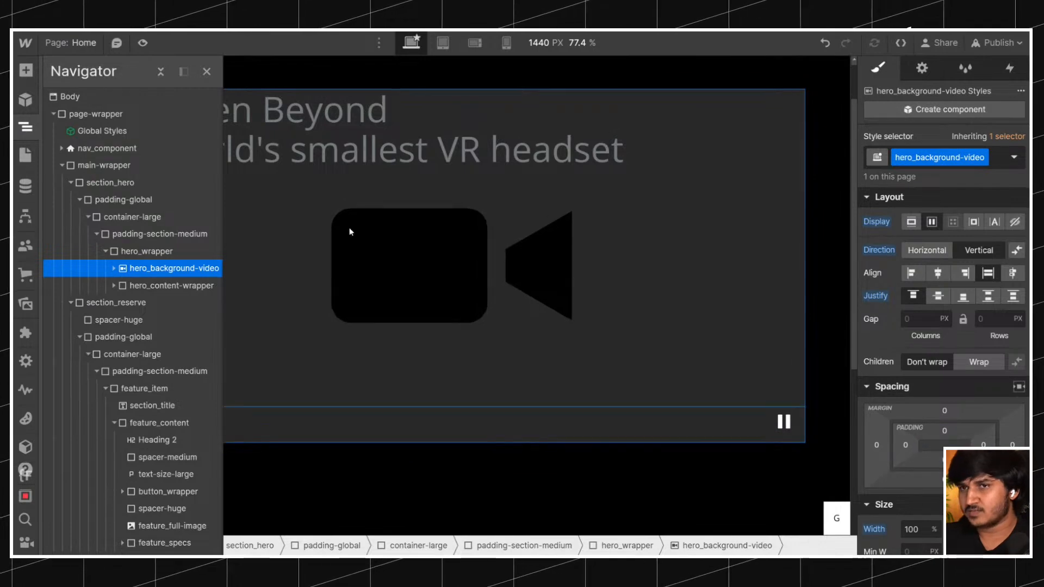
Set hero_content-wrapper's padding to 1.5rem on all four sides.
click(310, 305)
click(905, 445)
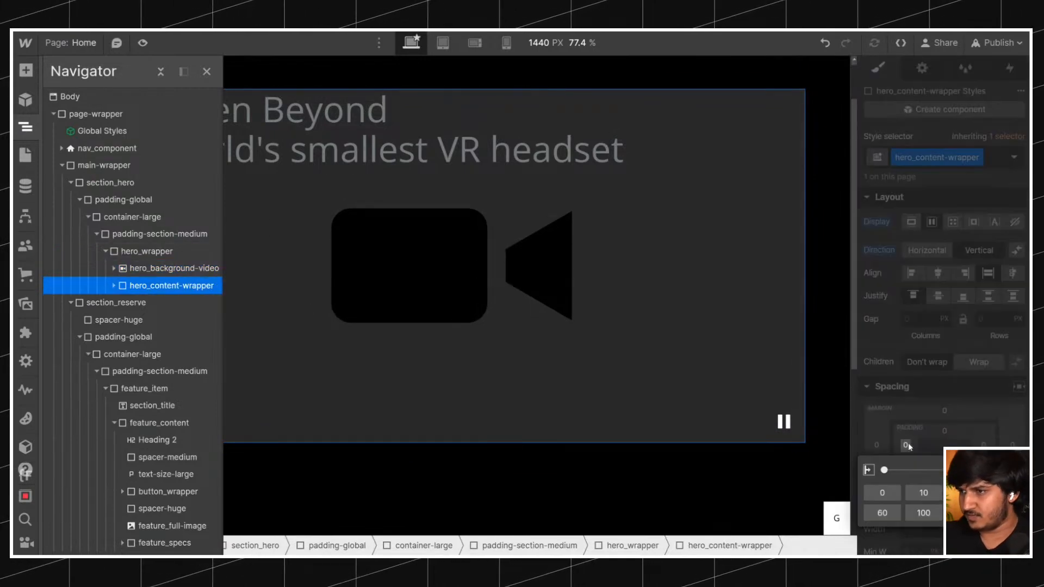
text(1.5rem)
key(Return)
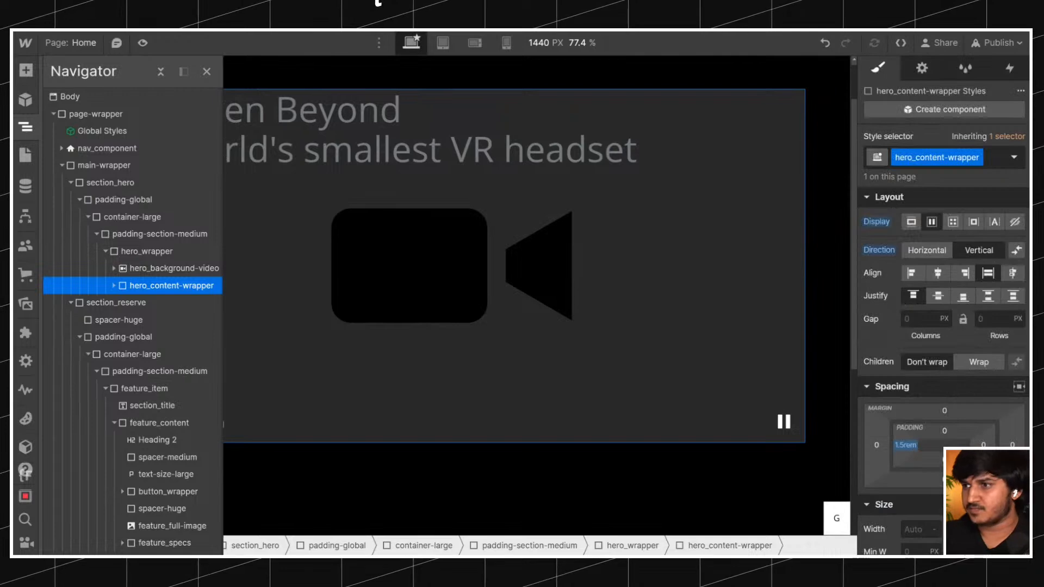
shift+click(909, 447)
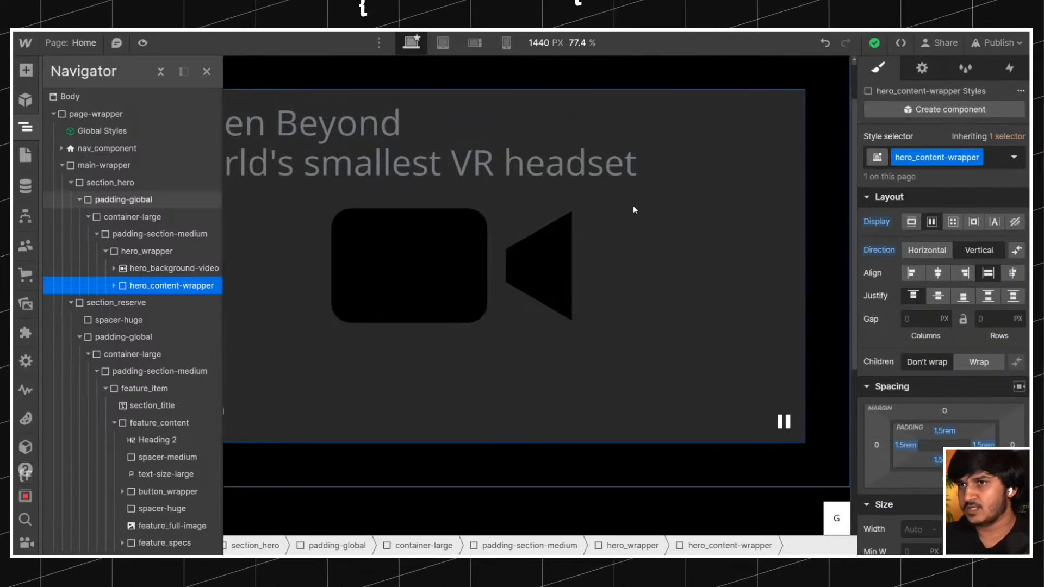
Preview the page and examine how the hero text and button overlay the background video.
click(597, 115)
key(ctrl+shift+p)
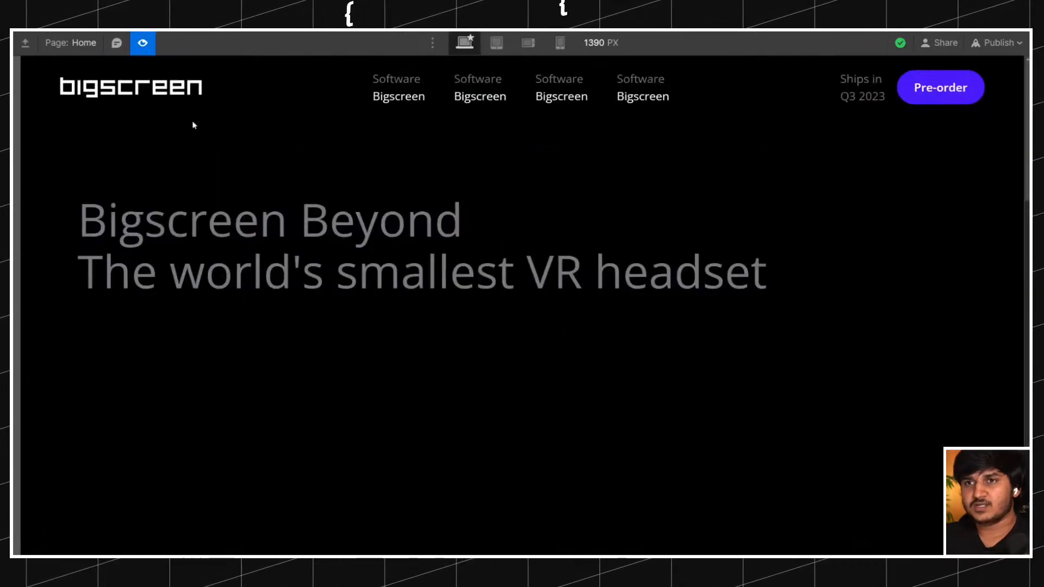
scroll(95, 471, down, 3)
scroll(95, 472, up, 3)
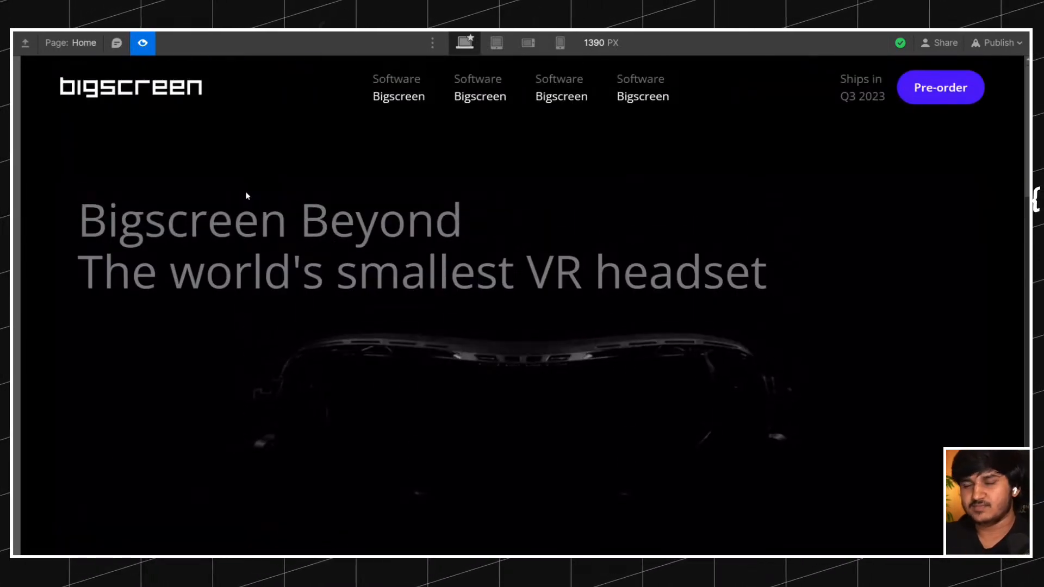
Check how the hero video, heading and button behave while moving through the previewed page, and return to the editing canvas.
scroll(96, 475, down, 3)
scroll(96, 475, up, 3)
scroll(96, 475, down, 3)
scroll(95, 475, up, 3)
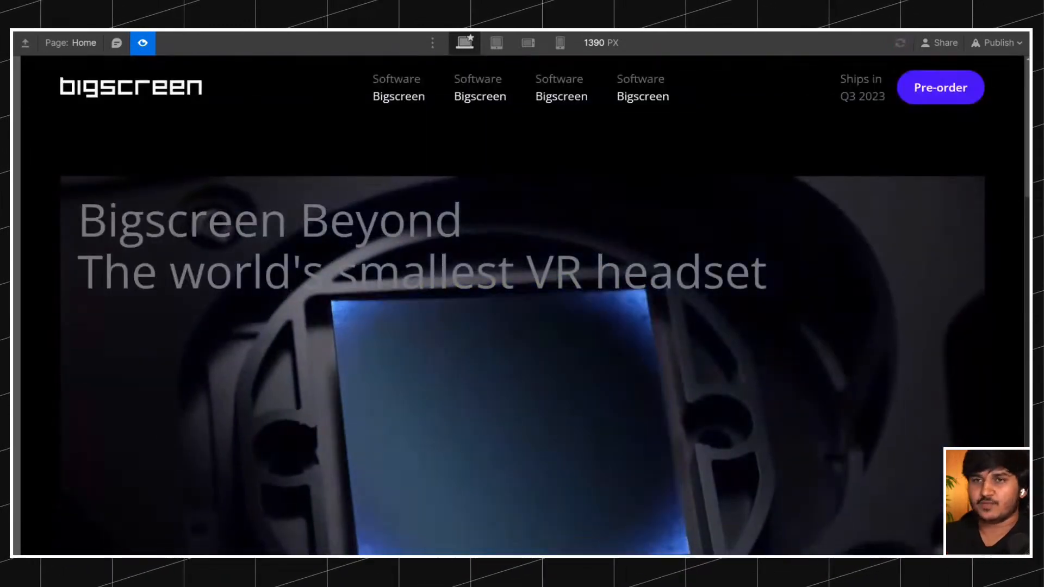
scroll(96, 475, down, 3)
scroll(96, 475, up, 3)
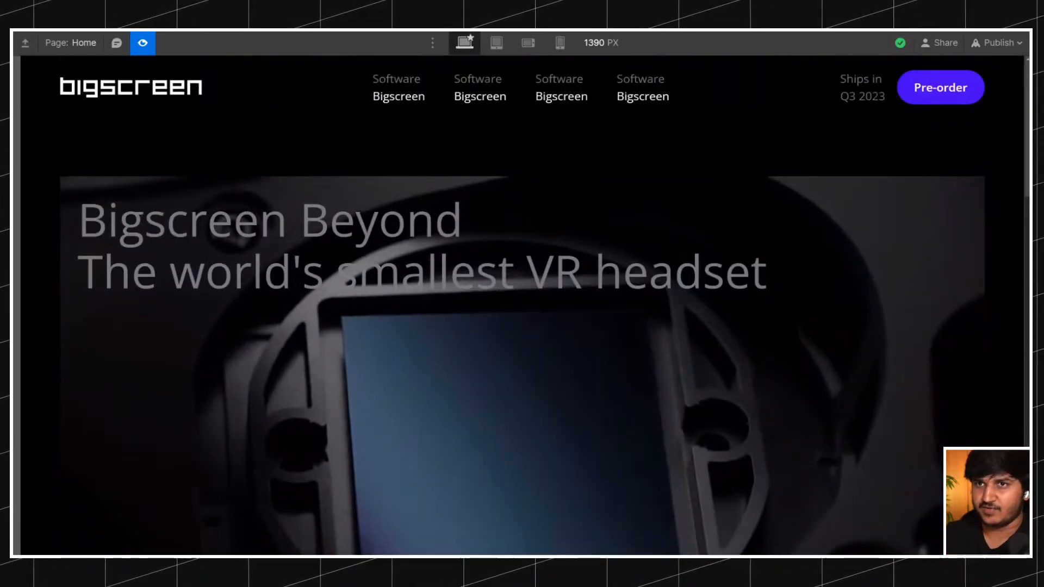
click(142, 42)
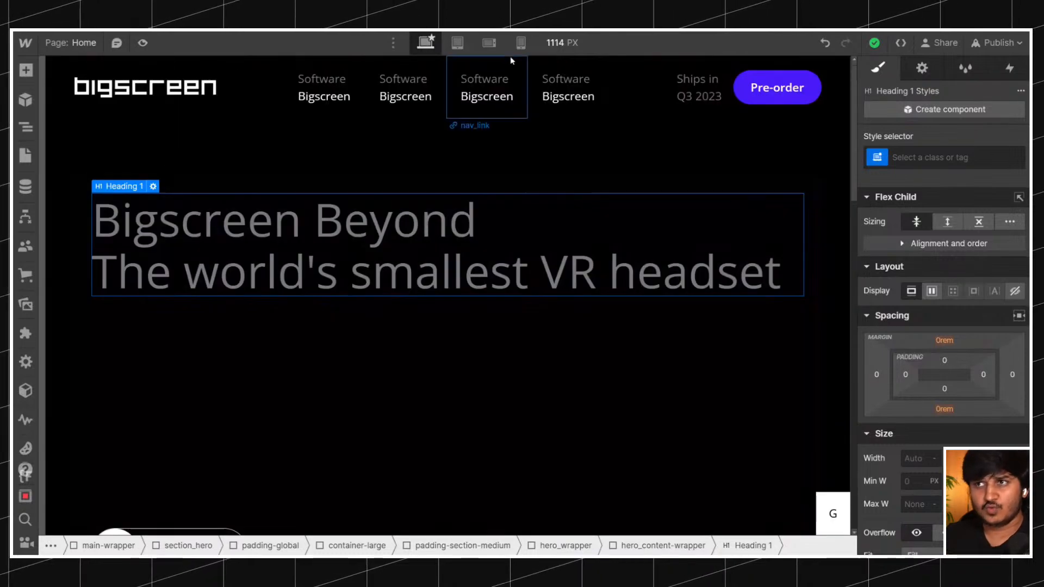
click(552, 44)
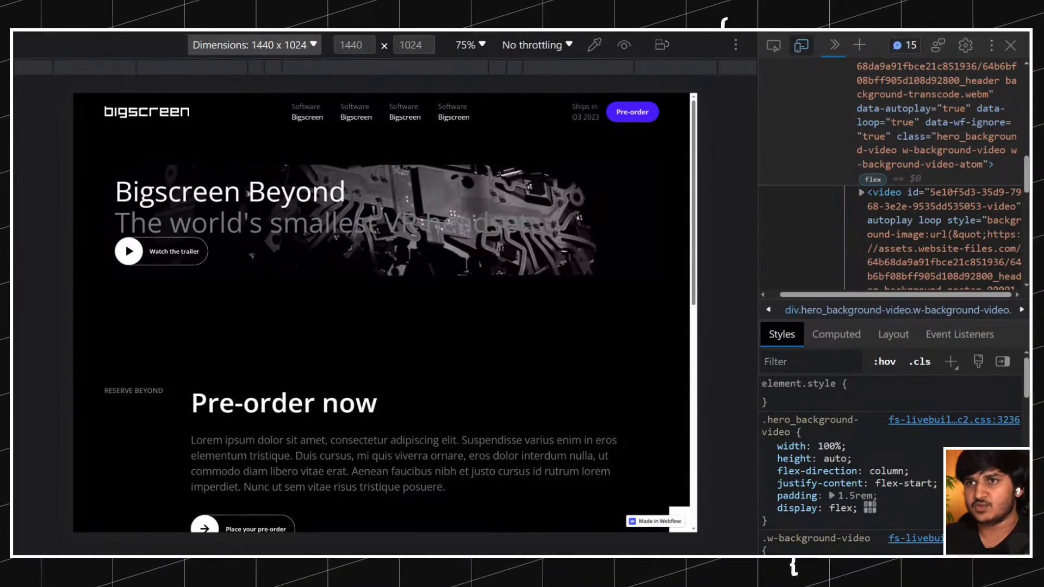
Switch the published page to a responsive viewport with a width of 2000 and examine the hero.
click(289, 48)
click(259, 49)
click(350, 44)
text(2000)
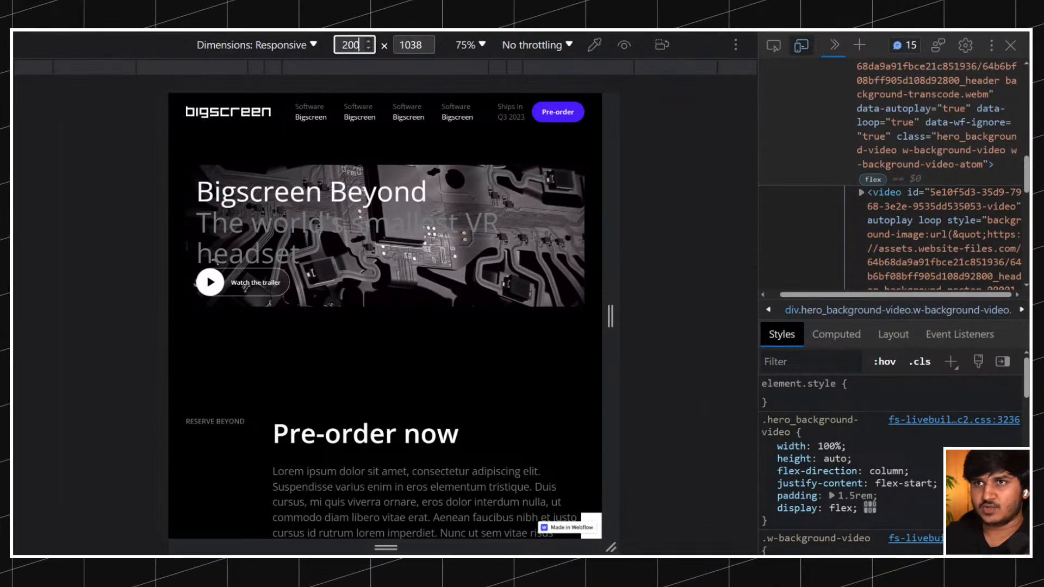
scroll(348, 209, down, 5)
scroll(340, 208, up, 5)
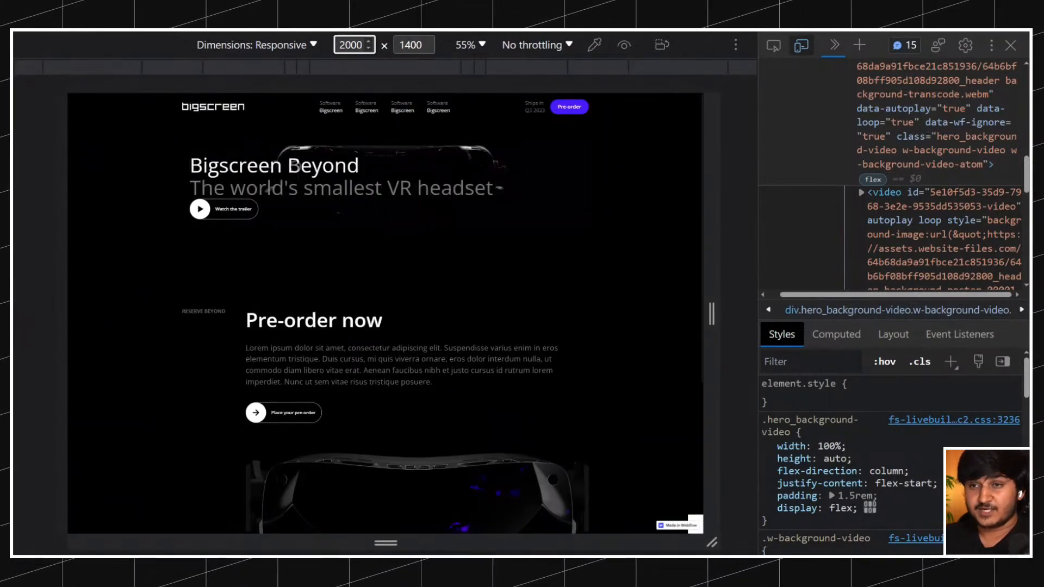
Inspect the hero's element widths on the published page and compare them with the original Bigscreen site's containers.
click(783, 48)
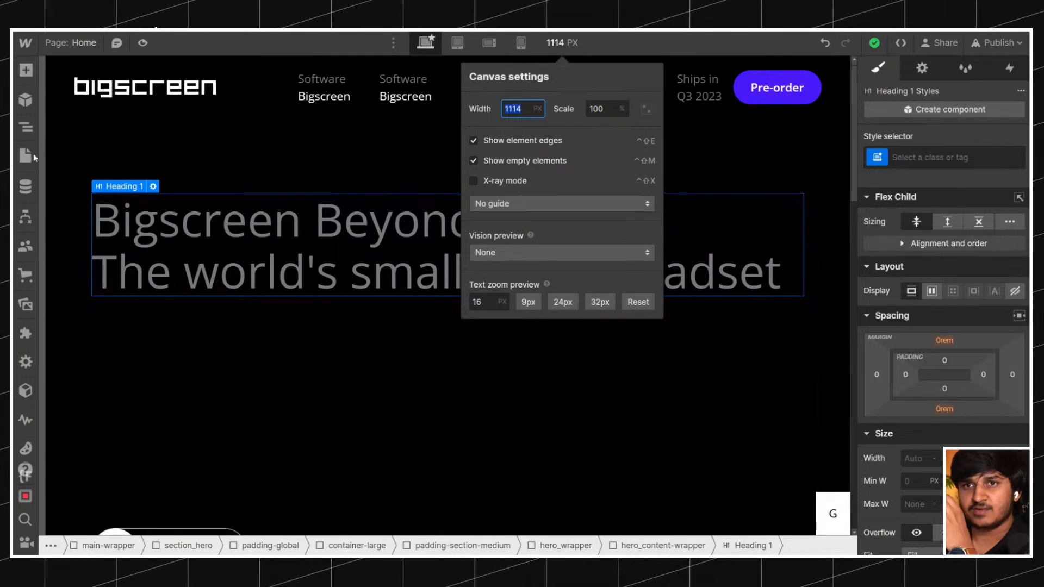
click(26, 126)
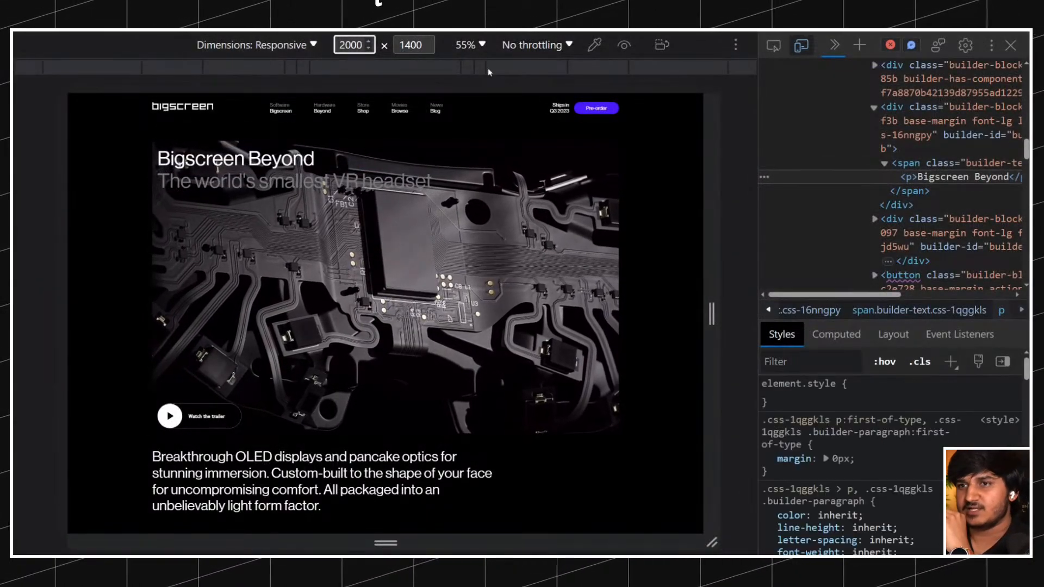
key(ctrl+shift+c)
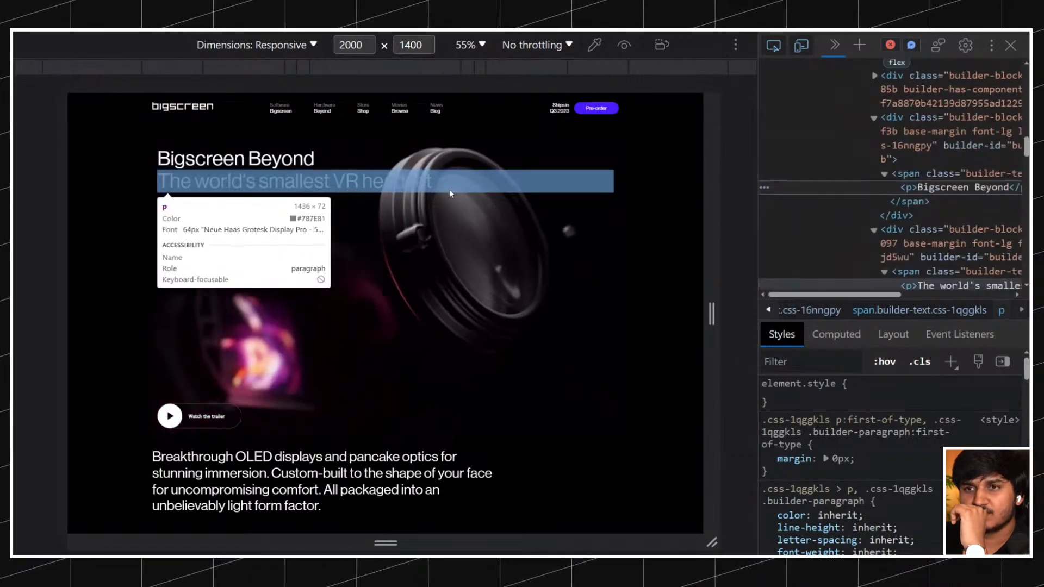
scroll(413, 280, down, 5)
scroll(388, 374, down, 3)
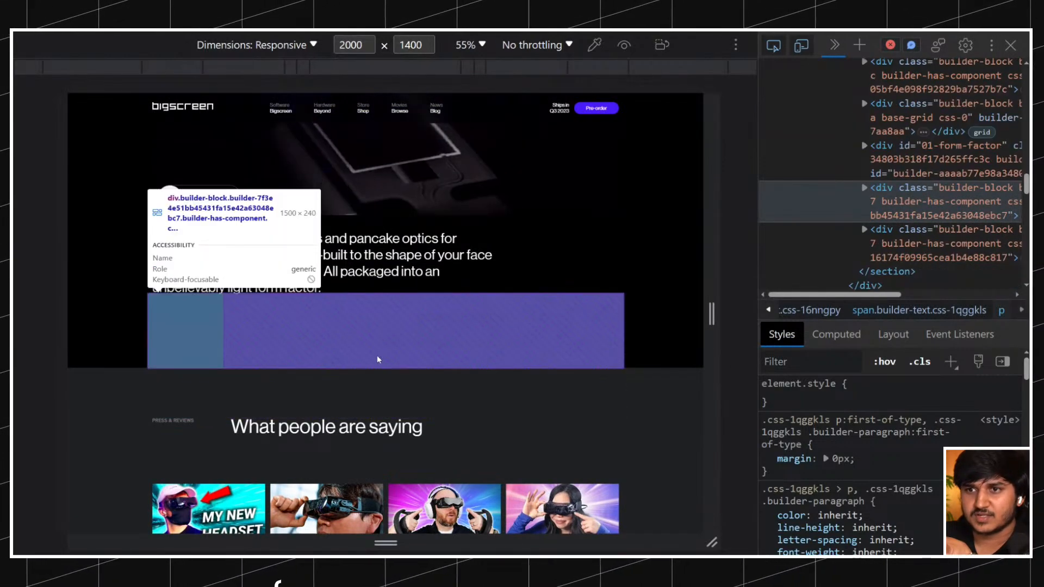
click(376, 346)
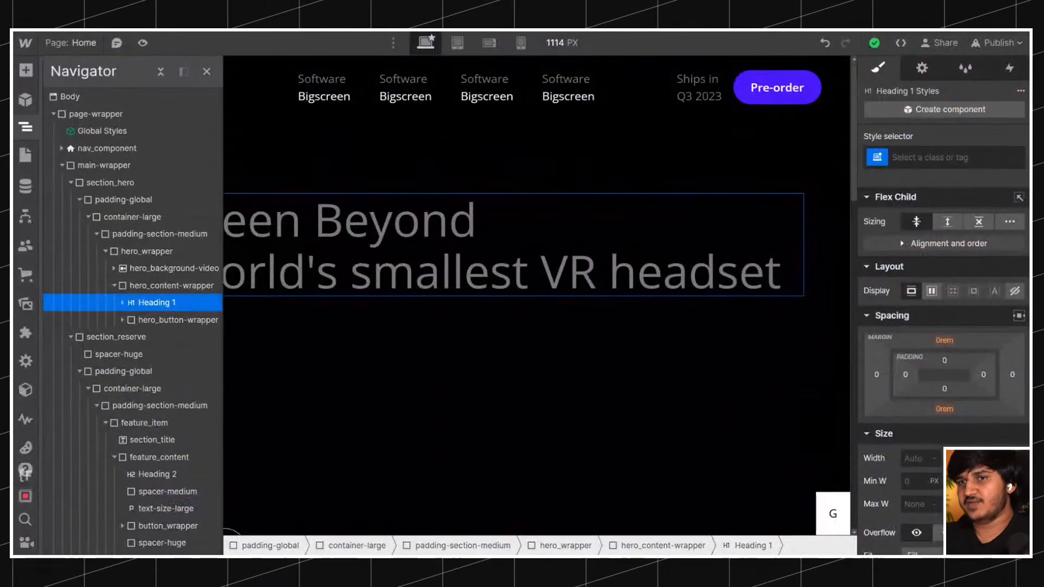
Set the maximum width of the container-large class in section_hero to 94 rem.
click(138, 218)
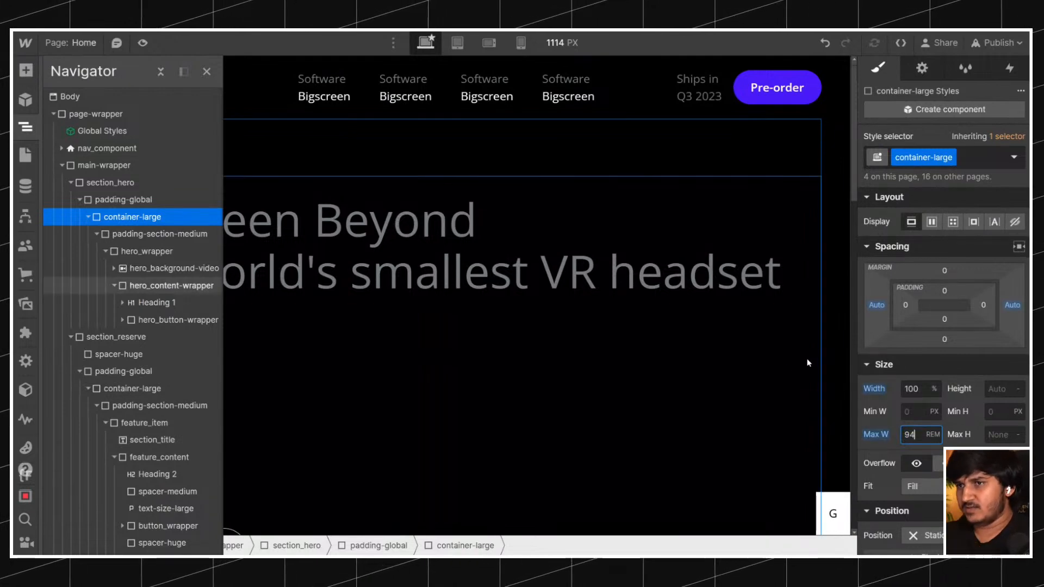
click(88, 217)
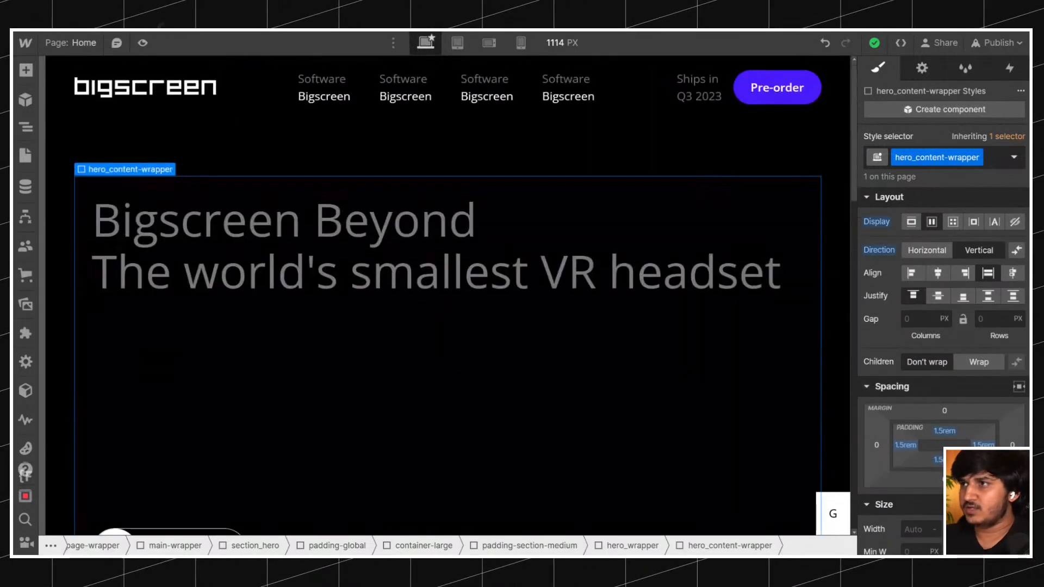
Publish the site to the fs-livebuild-5.webflow.io staging domain, check the page in preview, and open the published site.
click(996, 42)
click(933, 285)
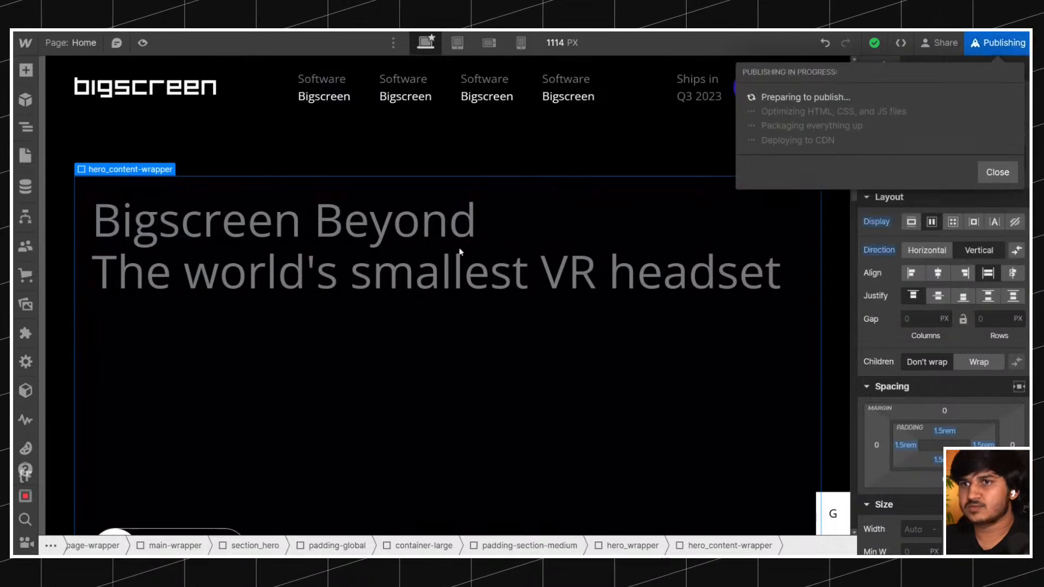
click(142, 43)
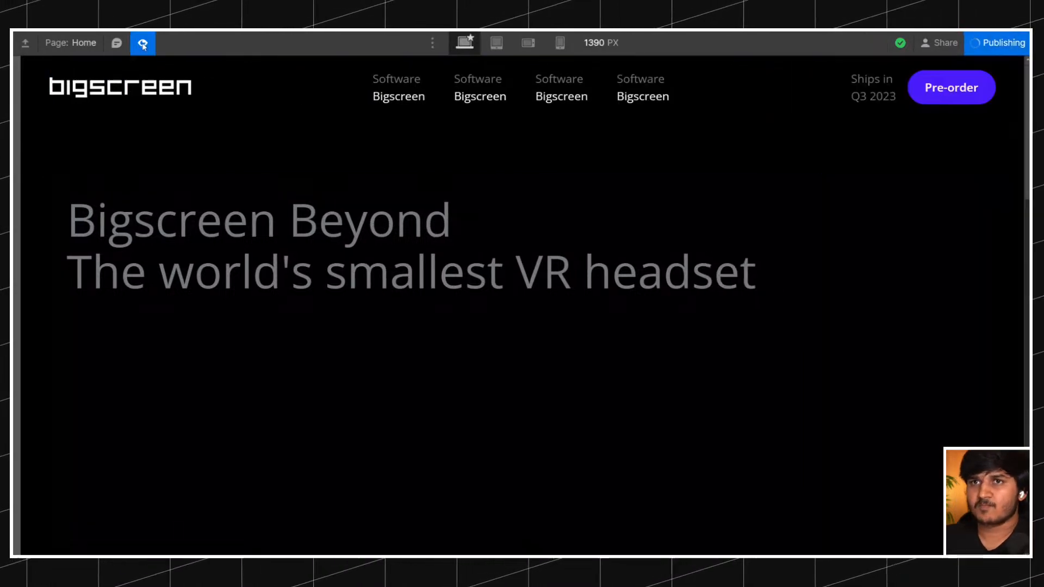
click(142, 43)
click(997, 44)
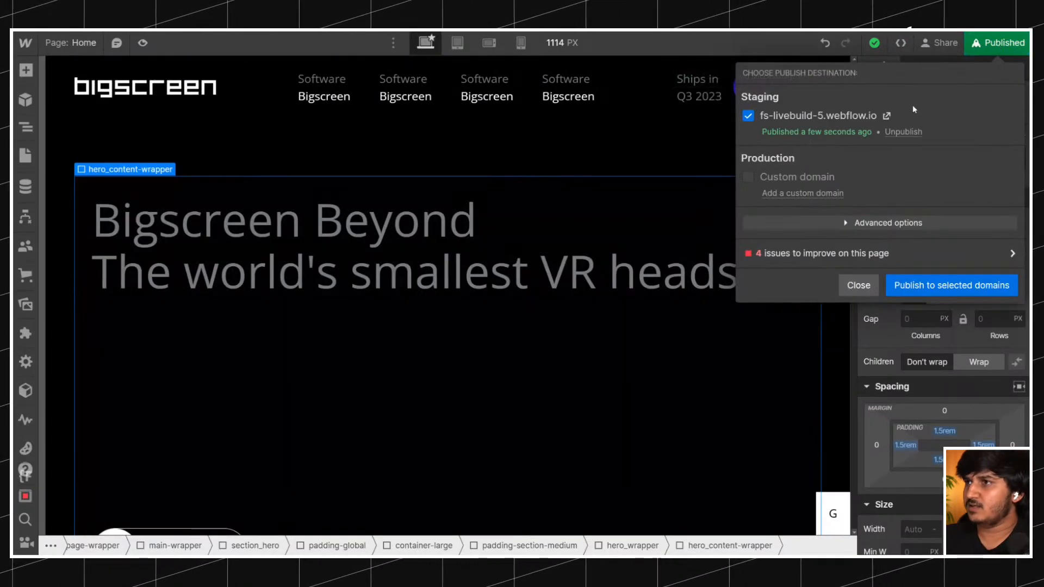
click(888, 118)
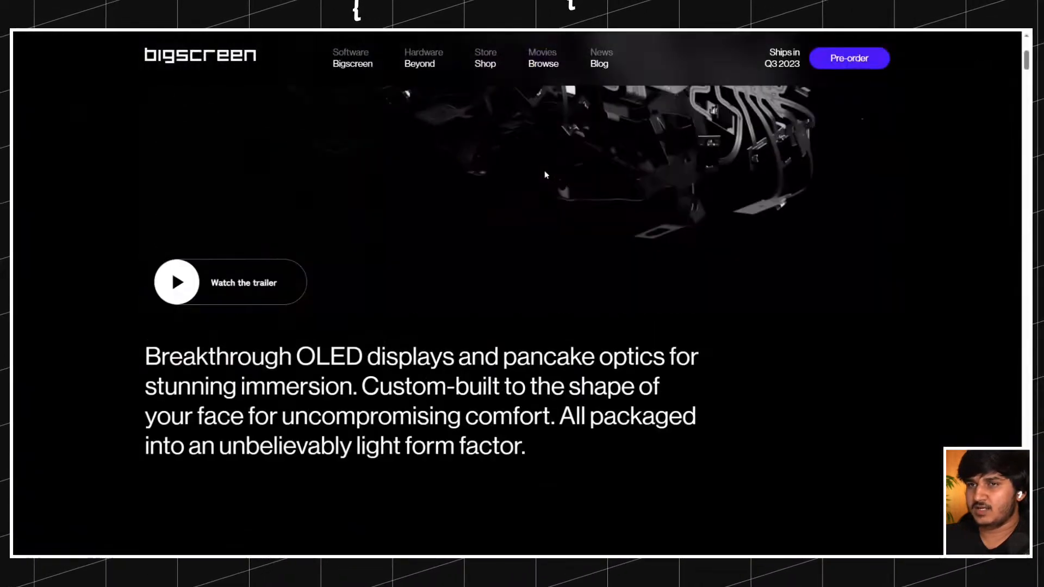
Examine the original Bigscreen site's hero at responsive viewport widths of 1400 and 1200.
scroll(544, 171, up, 5)
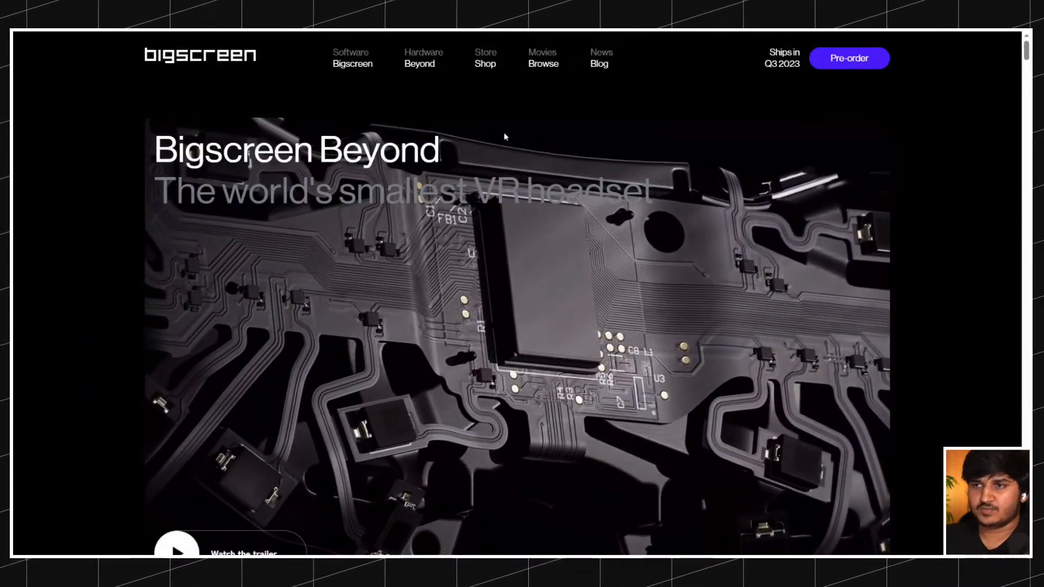
key(F12)
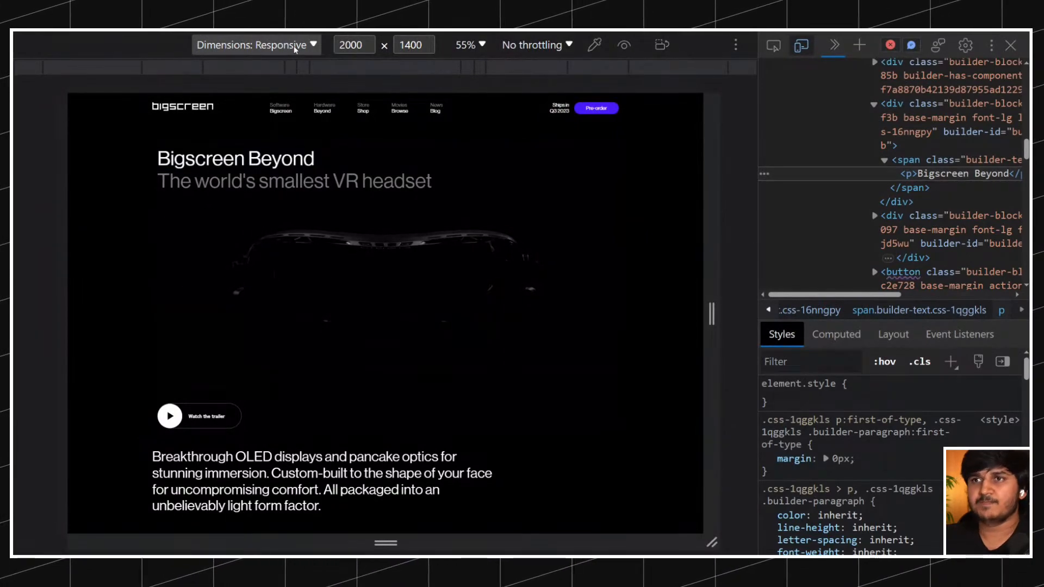
click(352, 46)
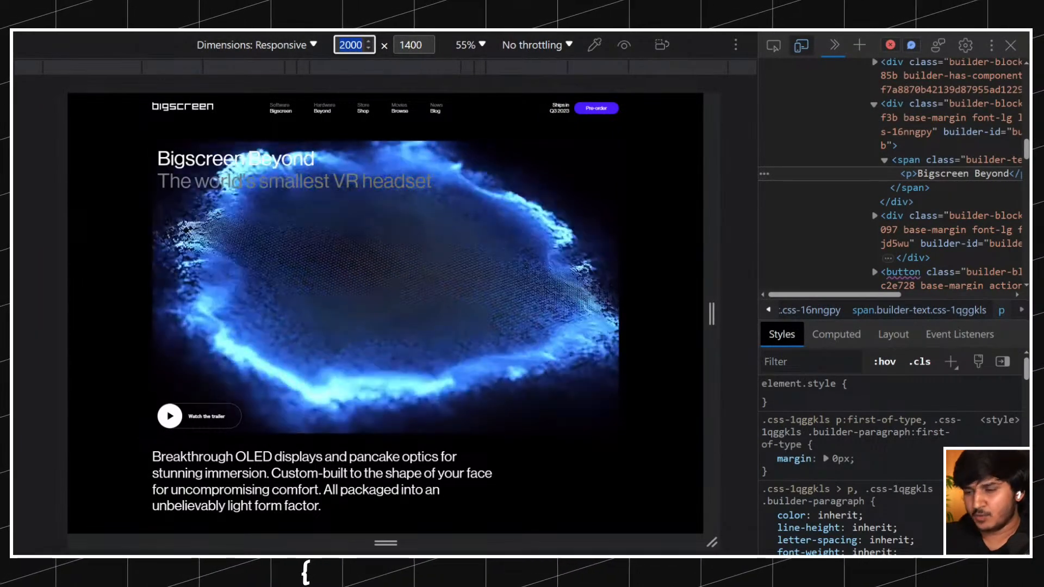
text(1400)
key(Return)
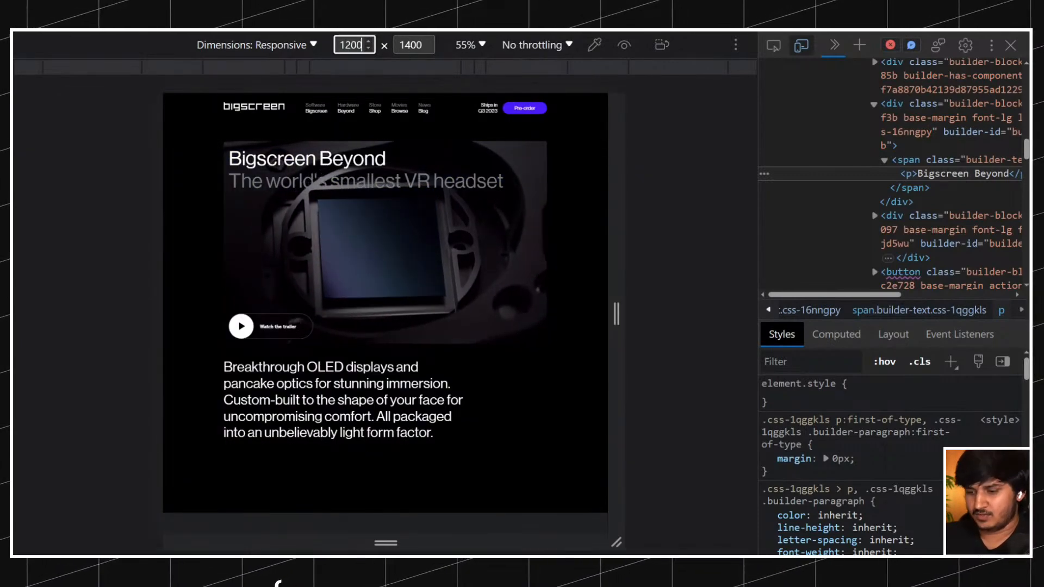
text(1200)
key(Return)
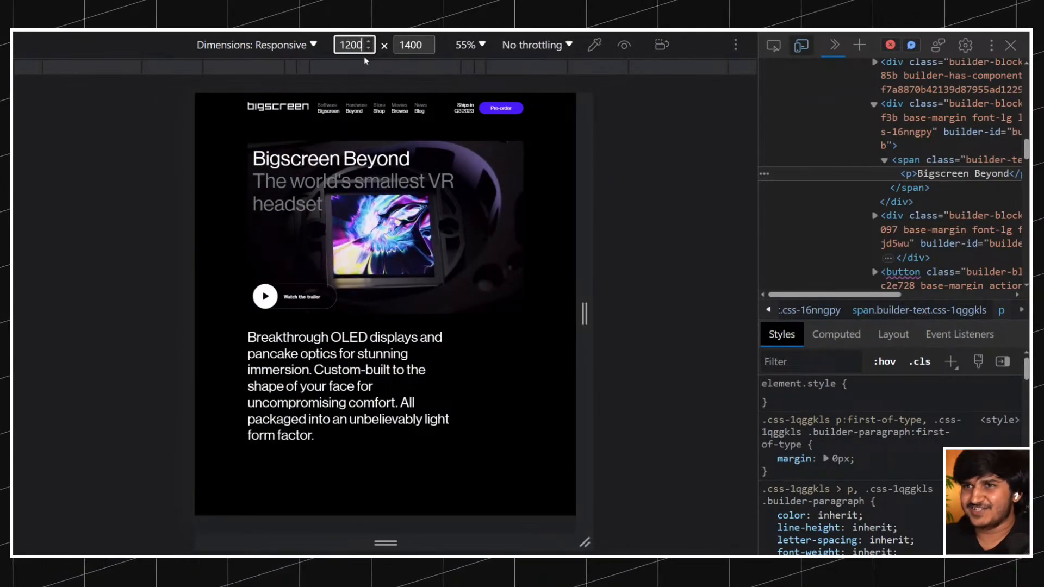
Set the original site's viewport width back to 1400 and inspect the hero section's elements.
text(1400)
key(Return)
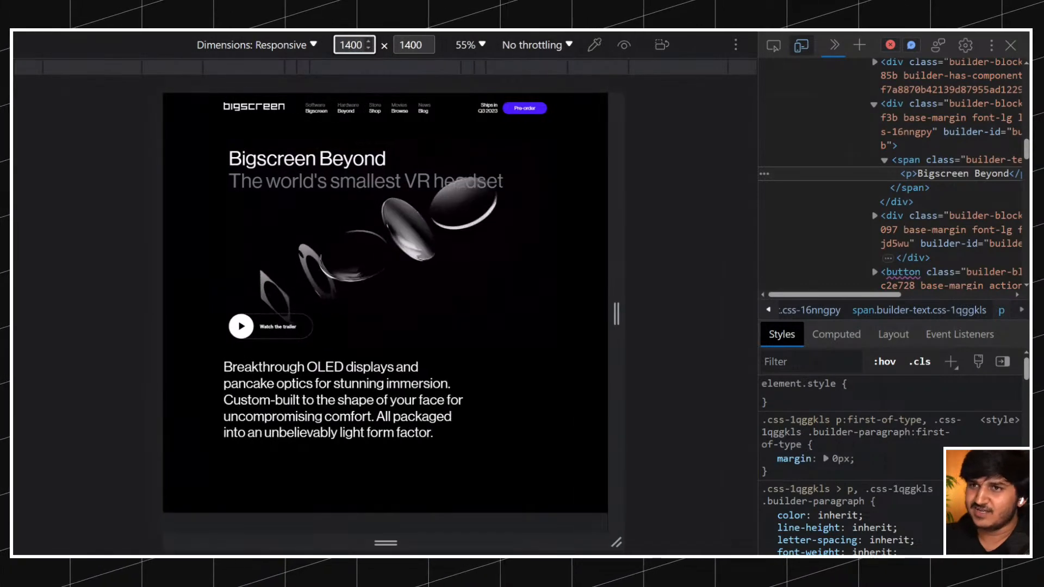
click(774, 46)
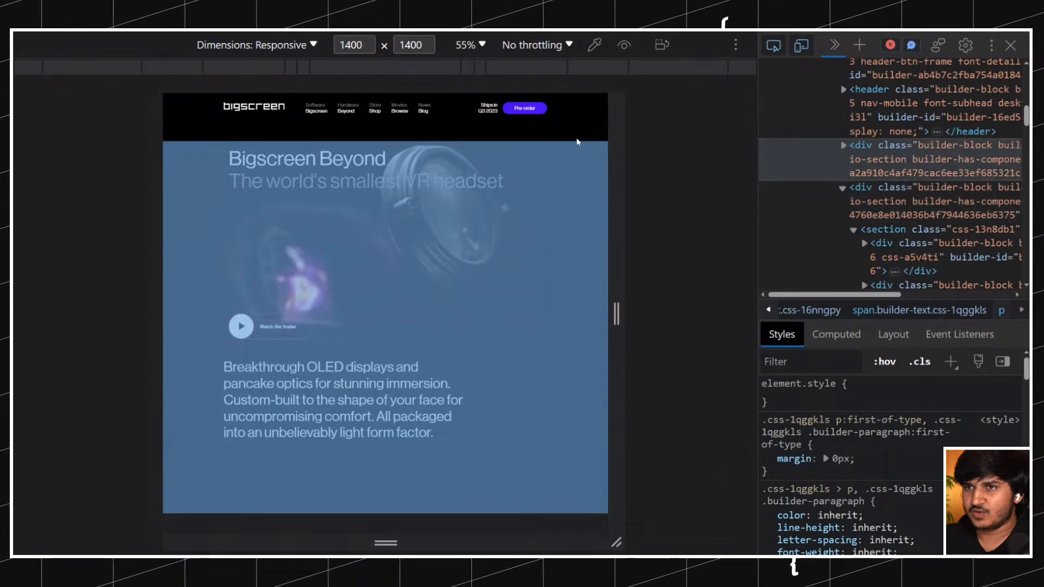
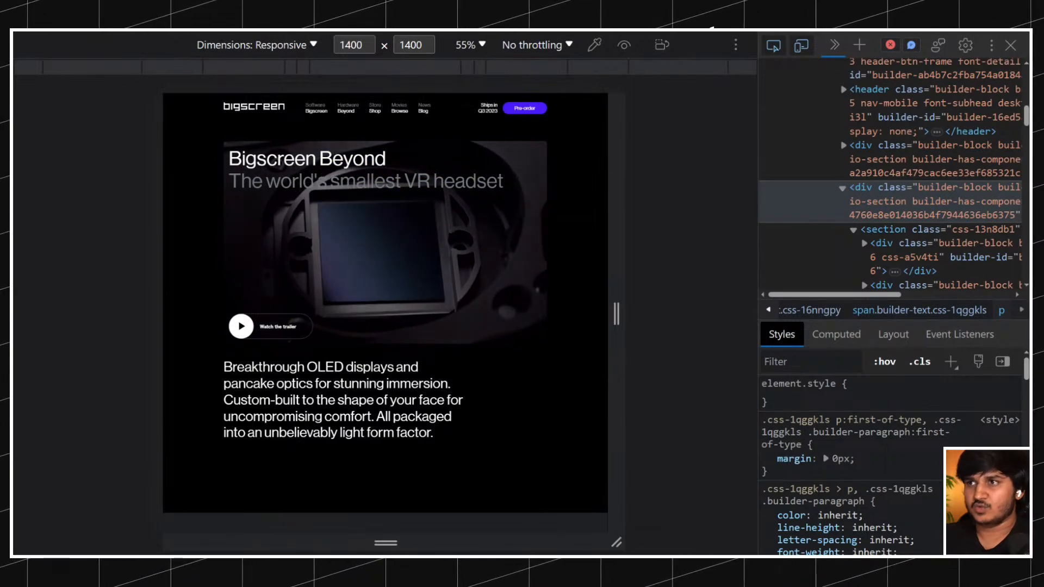
Try 10 rem of left and right padding on the padding-global class in section_hero.
scroll(891, 201, up, 3)
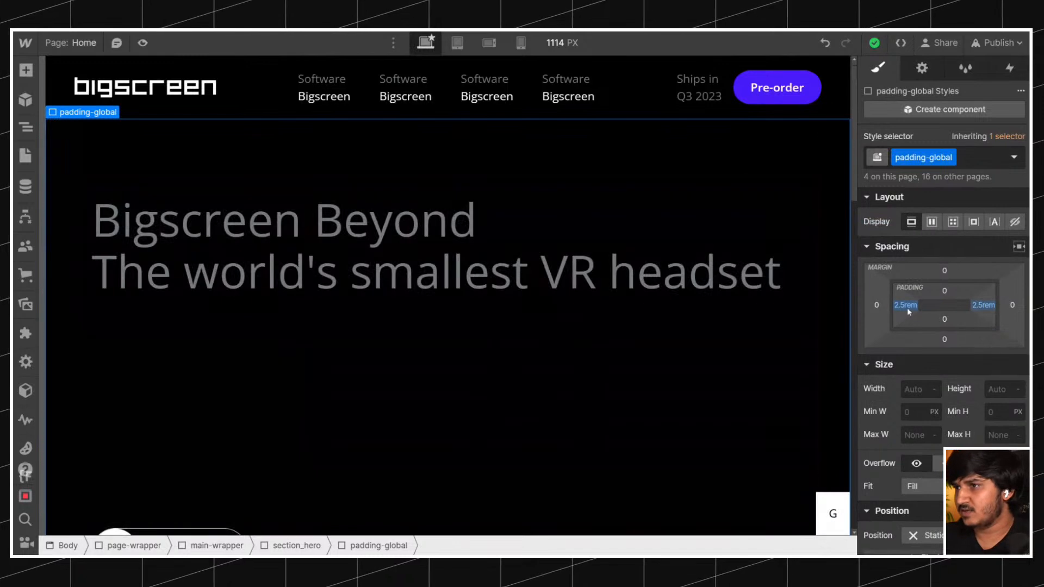
click(905, 305)
text(10)
key(Return)
click(999, 306)
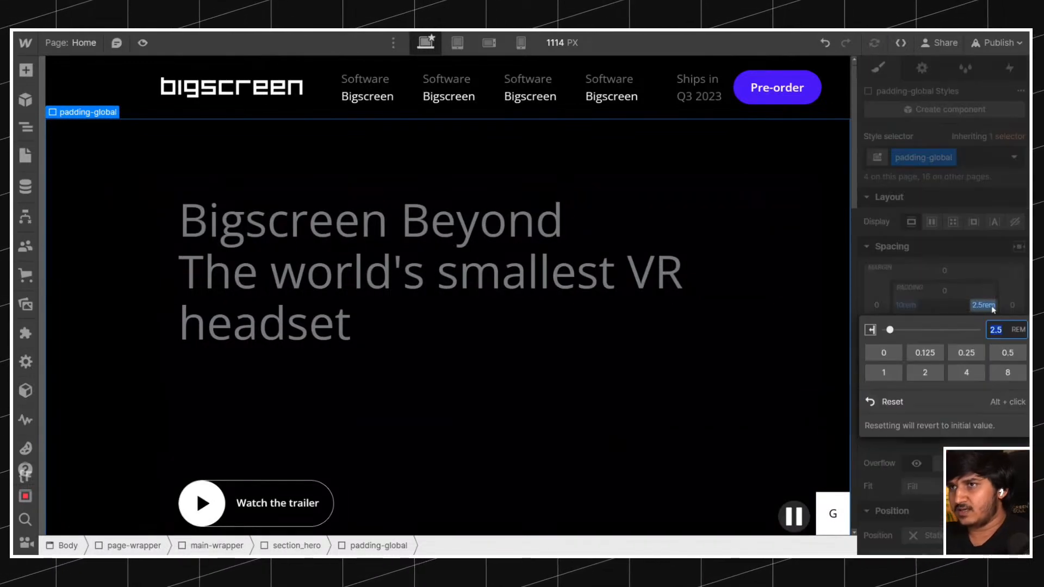
text(10)
key(Return)
scroll(447, 226, down, 10)
scroll(446, 226, up, 10)
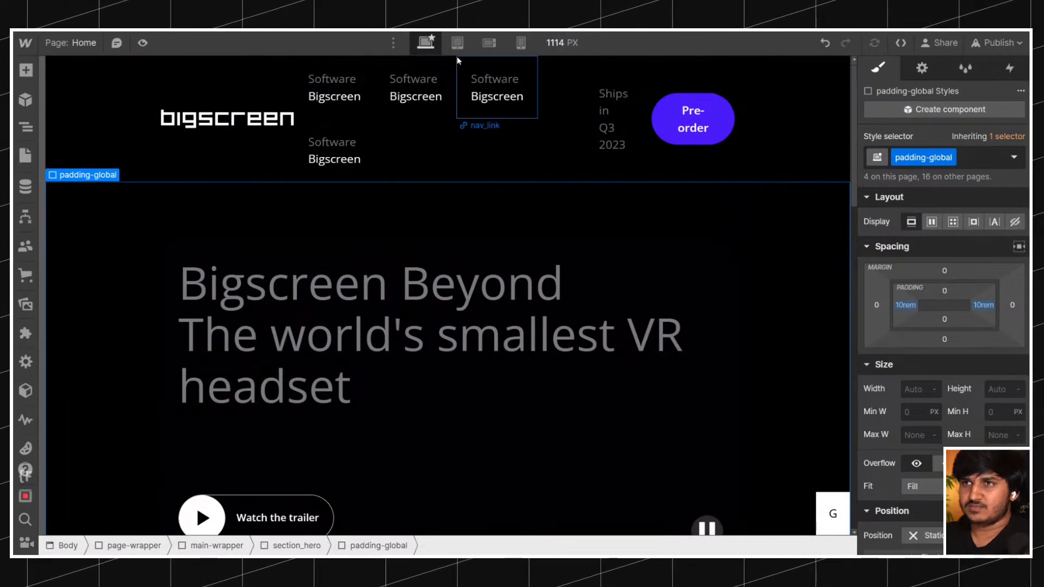
Set the left and right padding of the padding-global class to 10% and look over the hero.
click(903, 306)
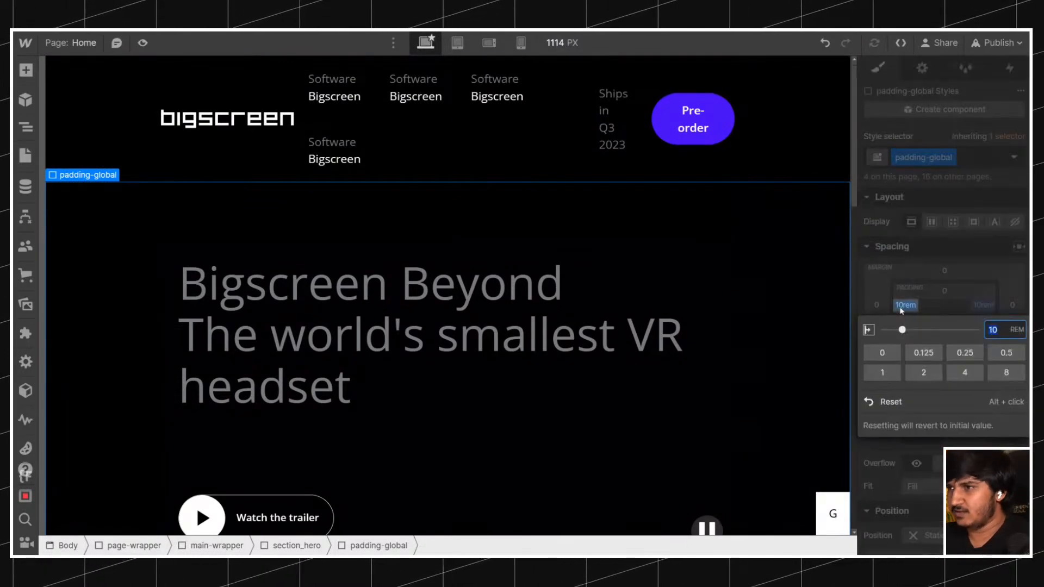
text(10%)
key(Return)
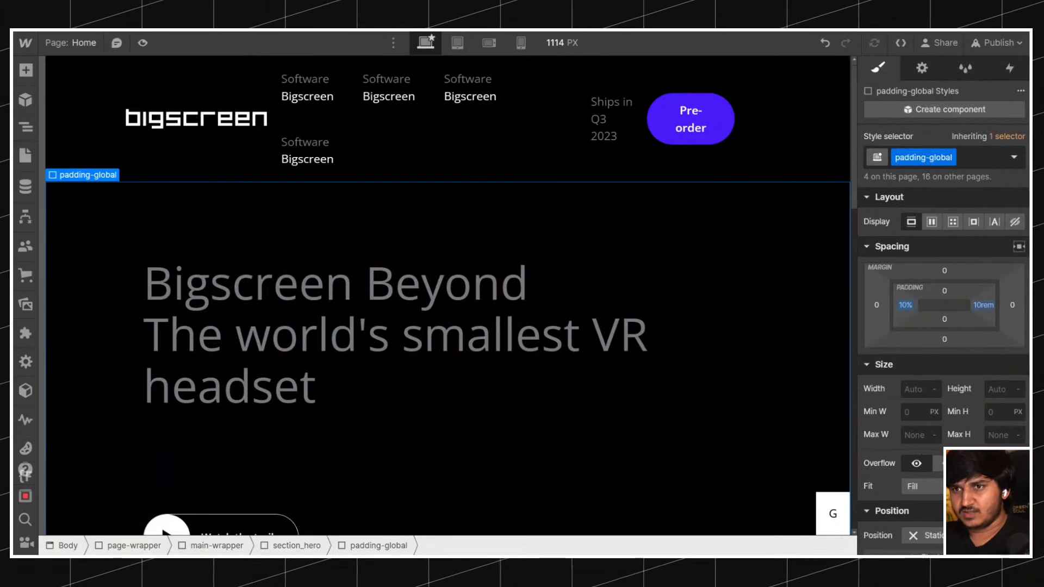
click(902, 308)
click(984, 306)
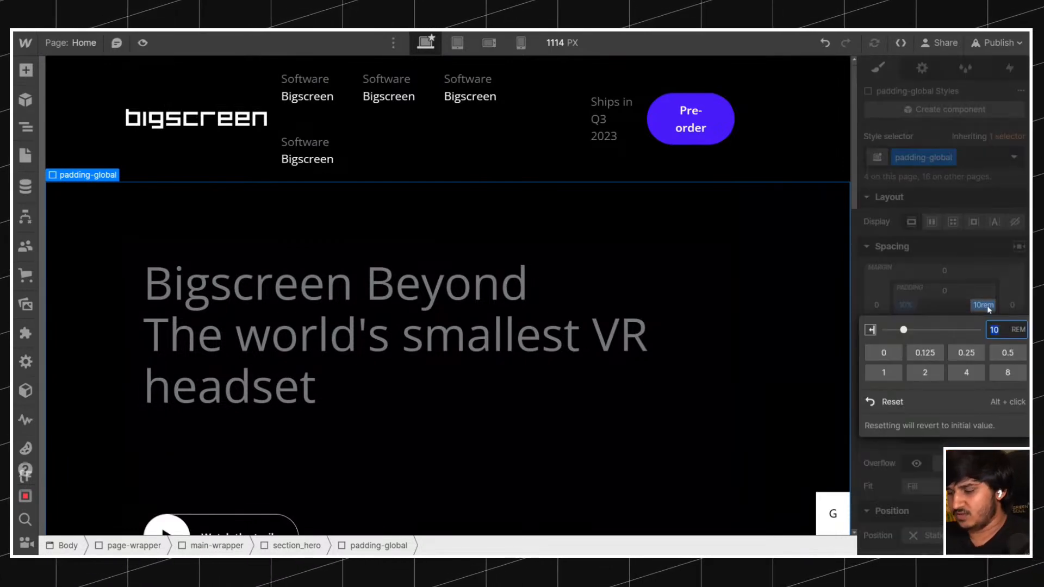
text(10%)
key(Return)
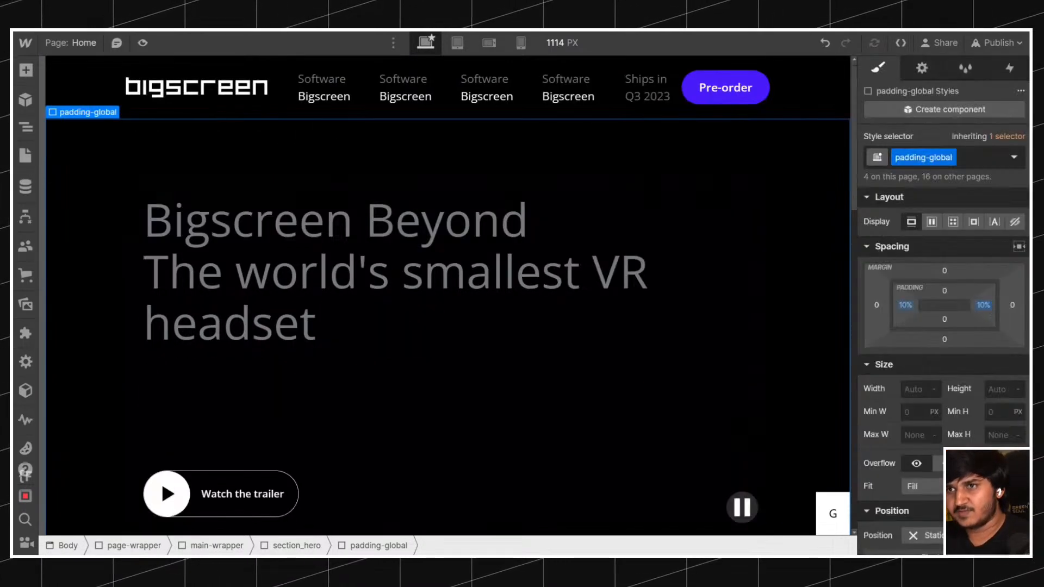
scroll(560, 273, down, 10)
scroll(559, 274, up, 10)
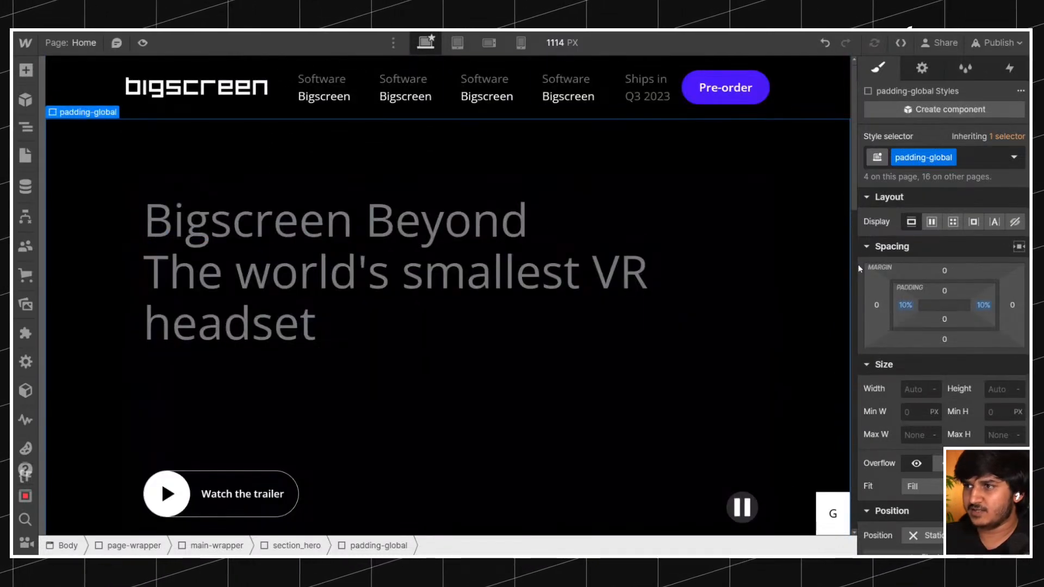
Check the hero layout at a canvas width of 1440 px and at a wider canvas of about 1949 px.
mouse_move(855, 250)
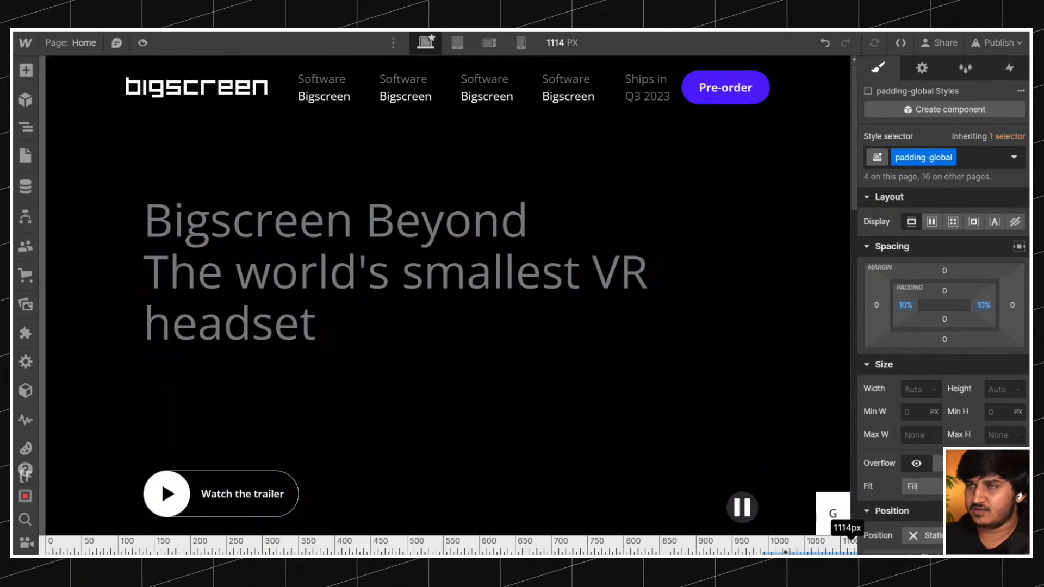
click(564, 44)
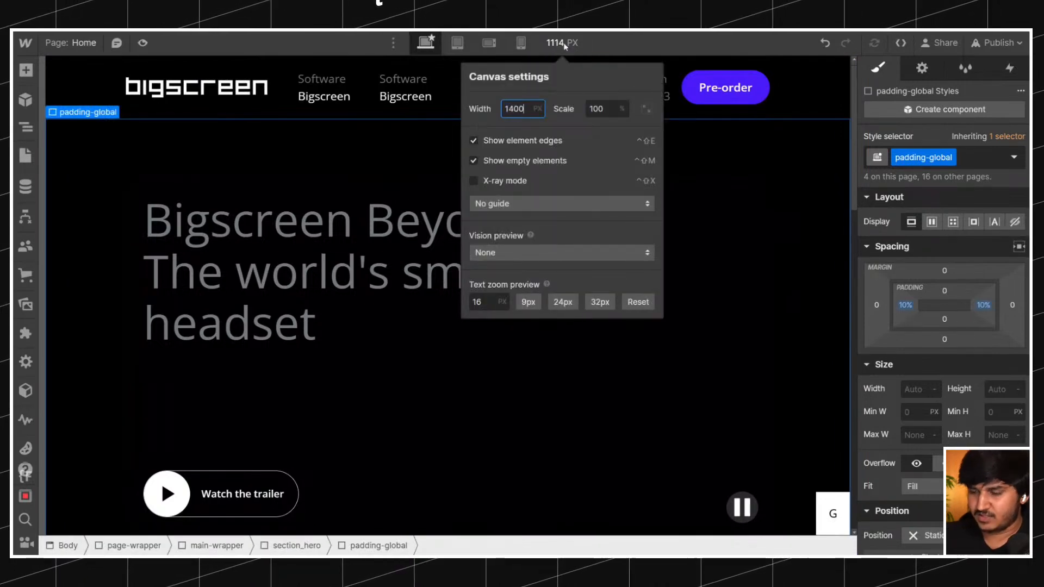
text(1440)
key(Return)
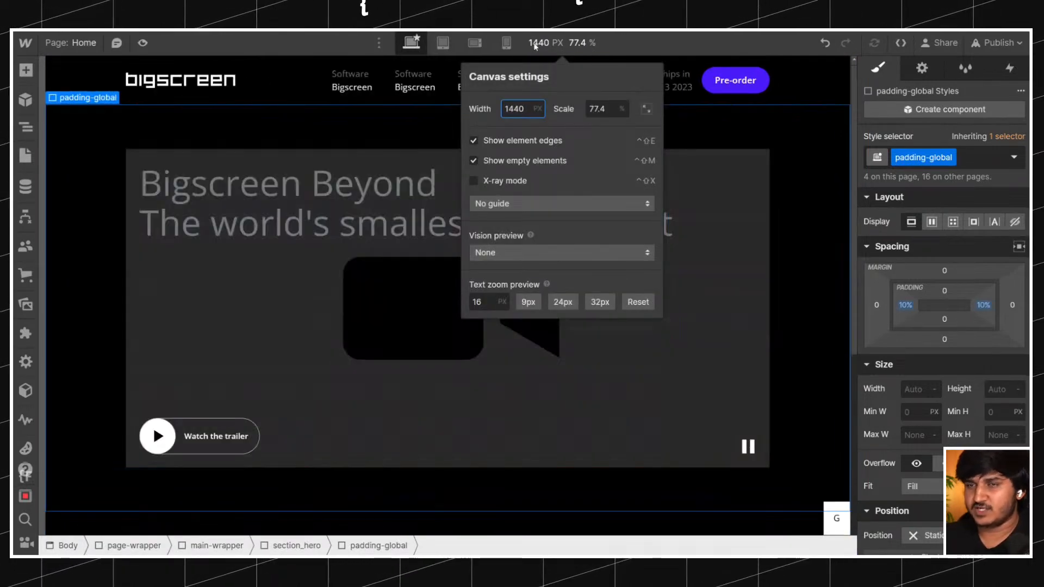
click(112, 141)
drag(856, 253, 885, 277)
click(905, 307)
click(905, 308)
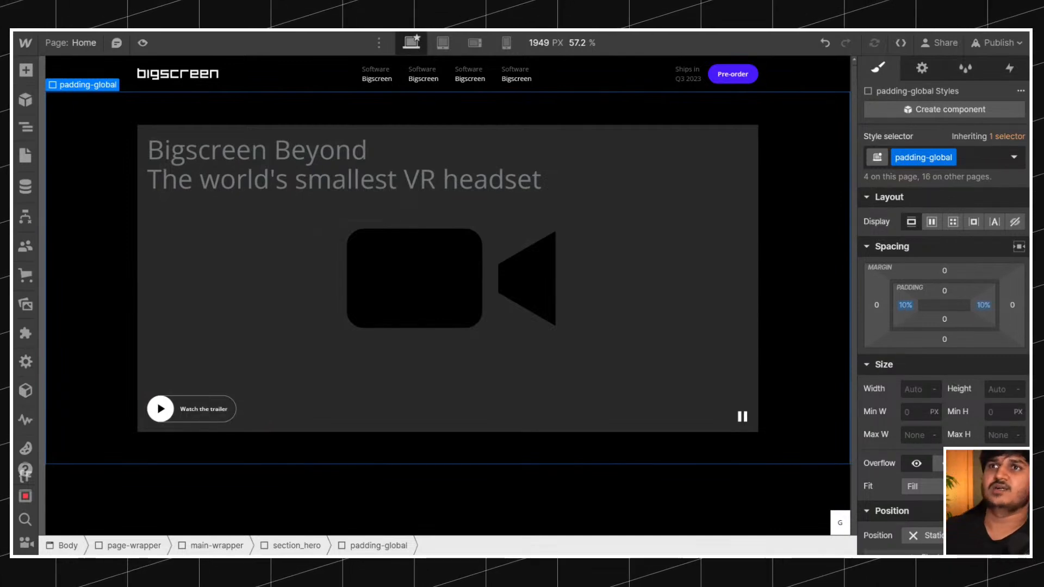
click(905, 309)
click(905, 308)
click(905, 308)
click(905, 308)
click(905, 309)
click(905, 308)
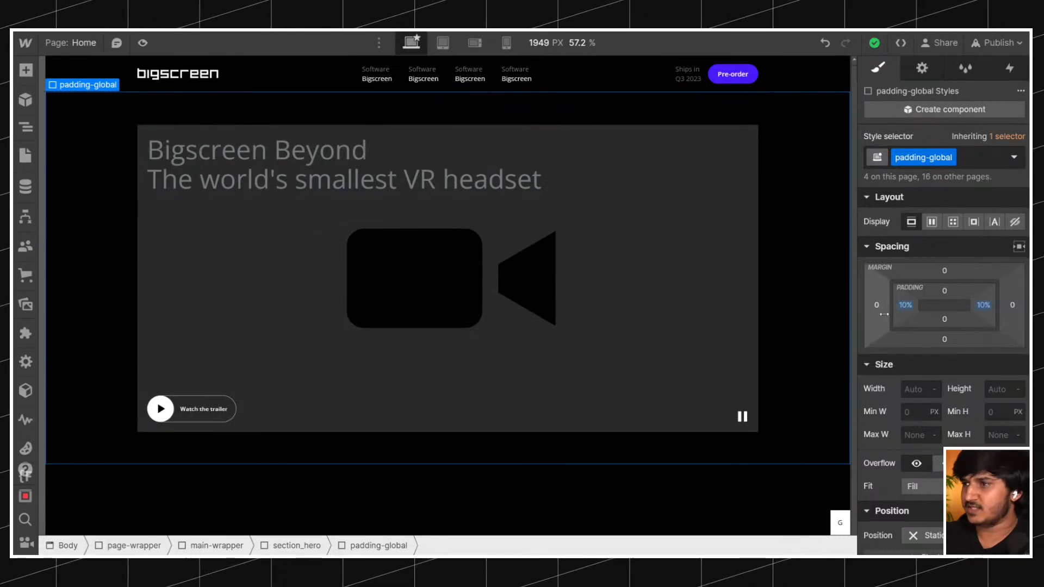
click(909, 308)
key(Escape)
click(909, 308)
key(Escape)
Check the tablet breakpoint, return to desktop, and set the left and right padding of the padding-global class to 8%.
drag(855, 220, 843, 220)
click(455, 42)
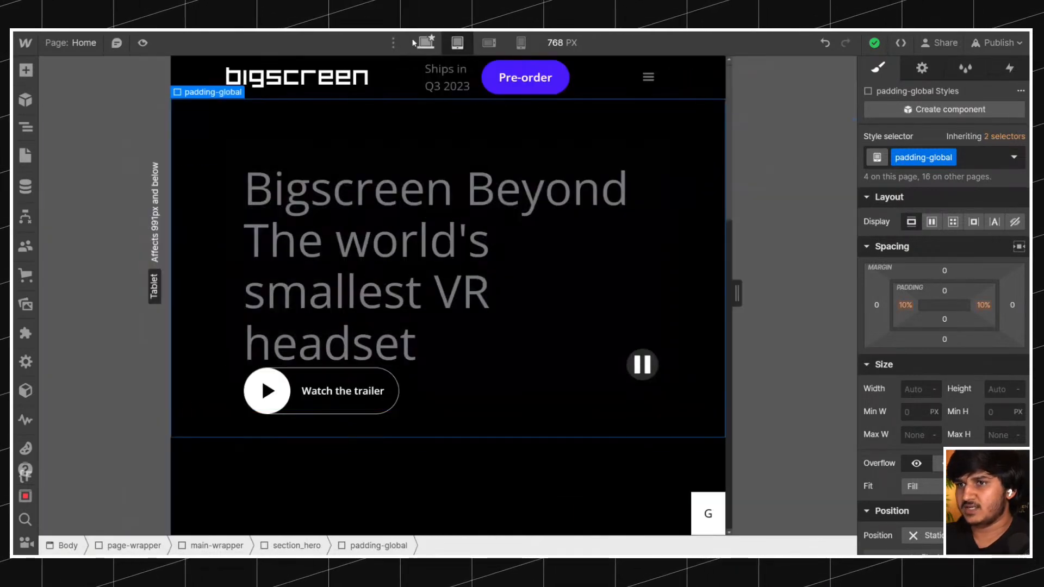
click(426, 42)
click(910, 309)
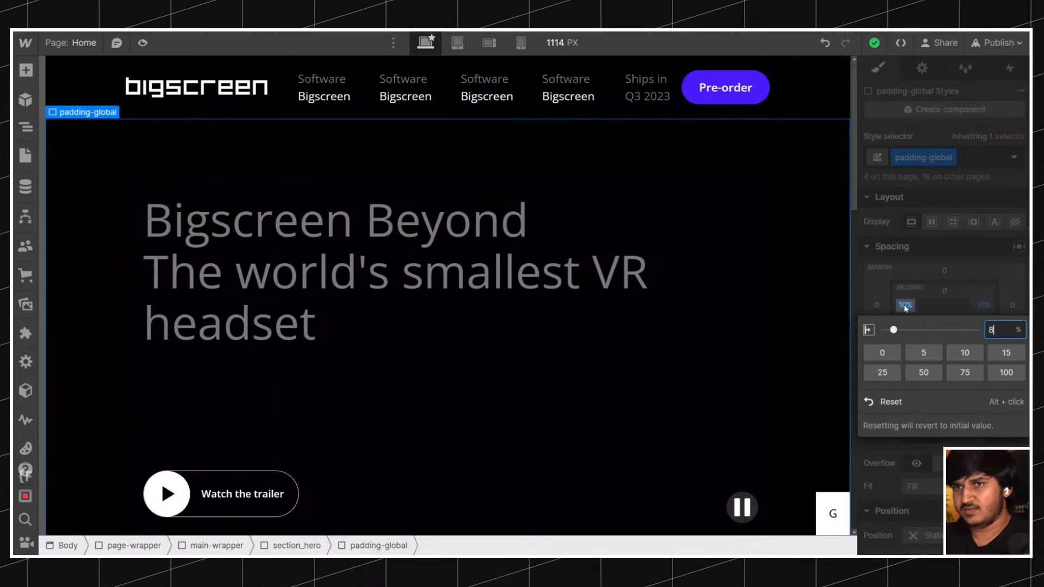
text(8)
key(Return)
click(987, 309)
text(8)
key(Return)
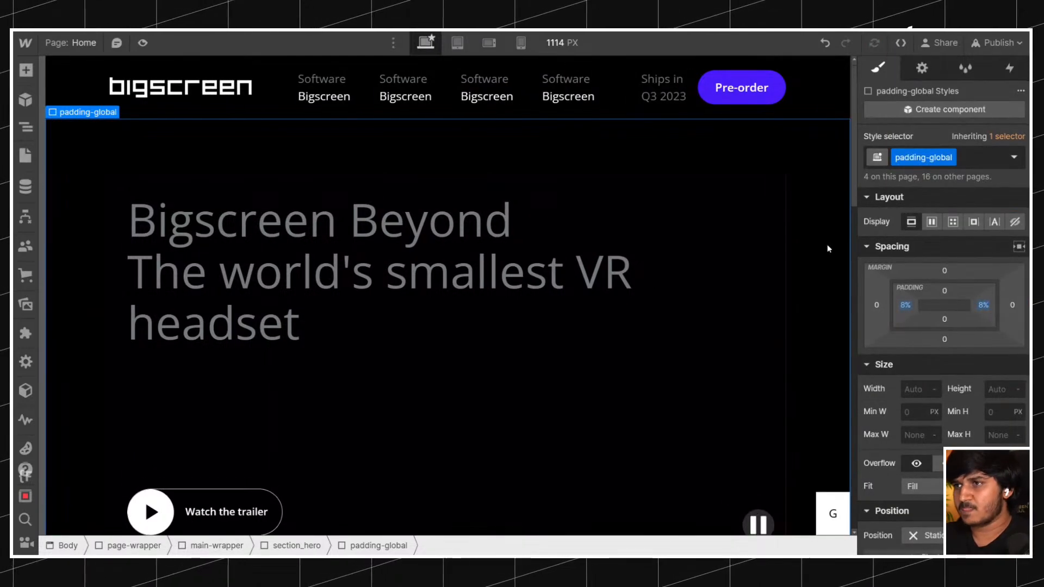
Compare the desktop and tablet breakpoints, and try 2% left and right padding on padding-global at the tablet breakpoint.
mouse_move(853, 258)
mouse_down()
mouse_move(813, 258)
mouse_move(853, 258)
mouse_up()
click(458, 45)
click(431, 44)
click(456, 43)
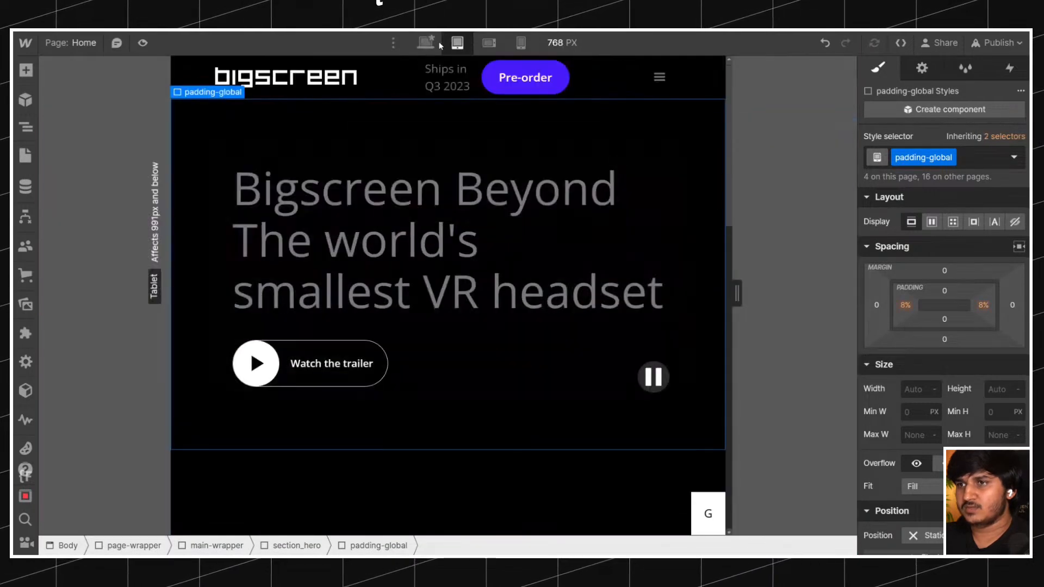
click(905, 305)
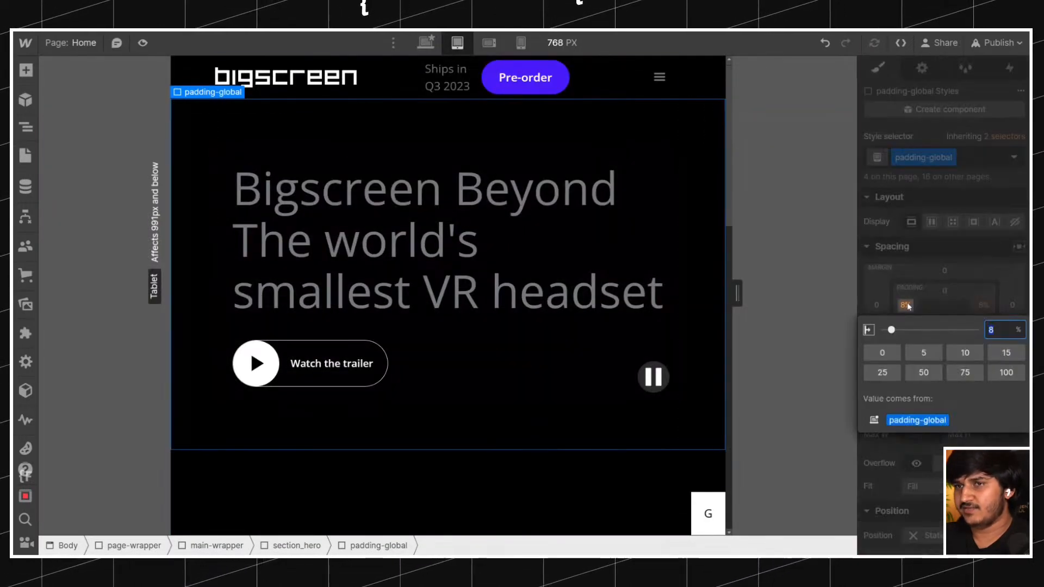
key(Return)
click(983, 306)
text(2)
key(Return)
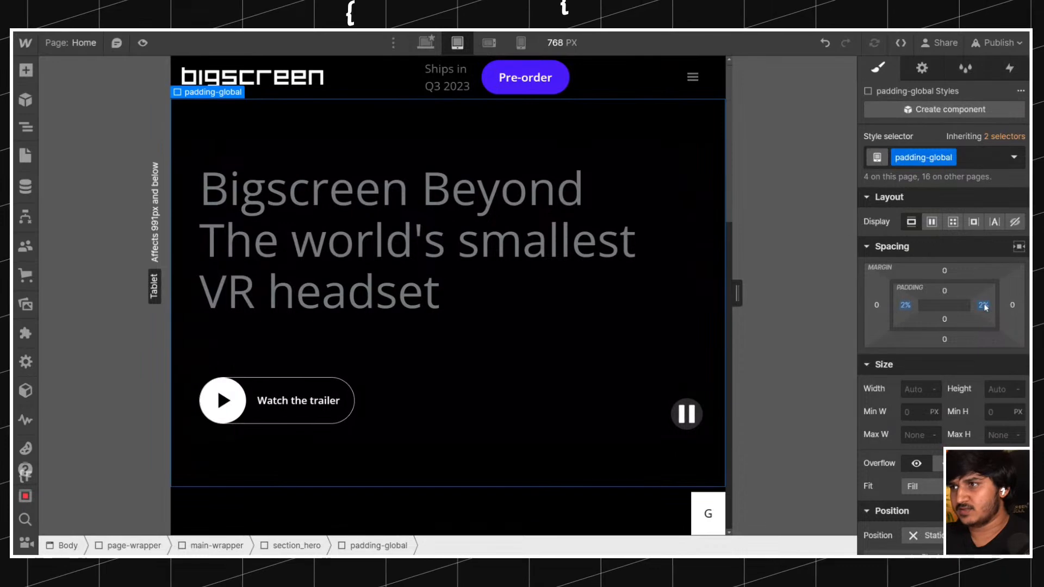
Set the left and right padding of padding-global to 2 rem at the tablet breakpoint.
click(984, 306)
text(2rem)
key(Return)
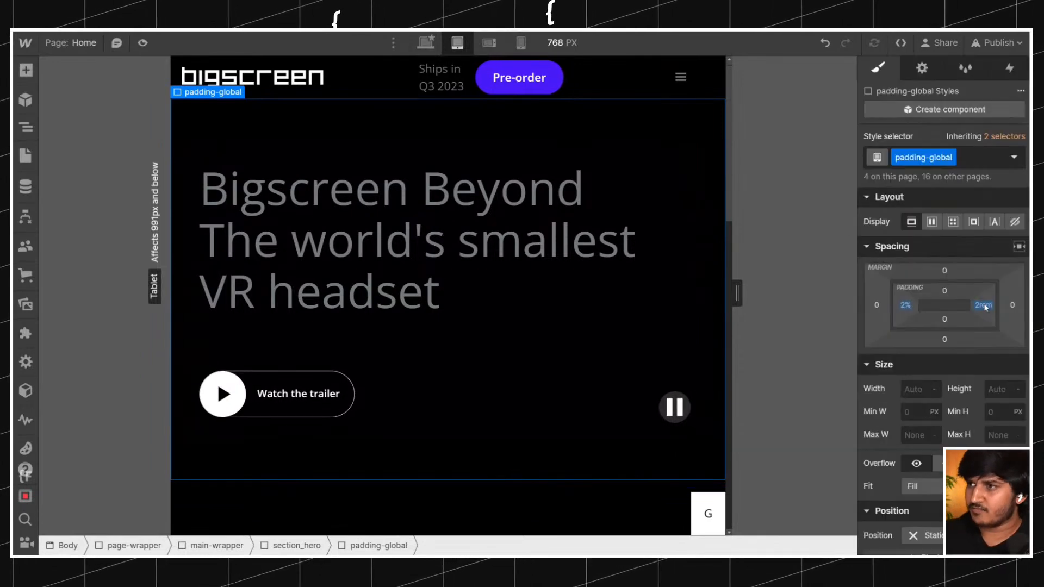
click(905, 305)
text(2rem)
key(Return)
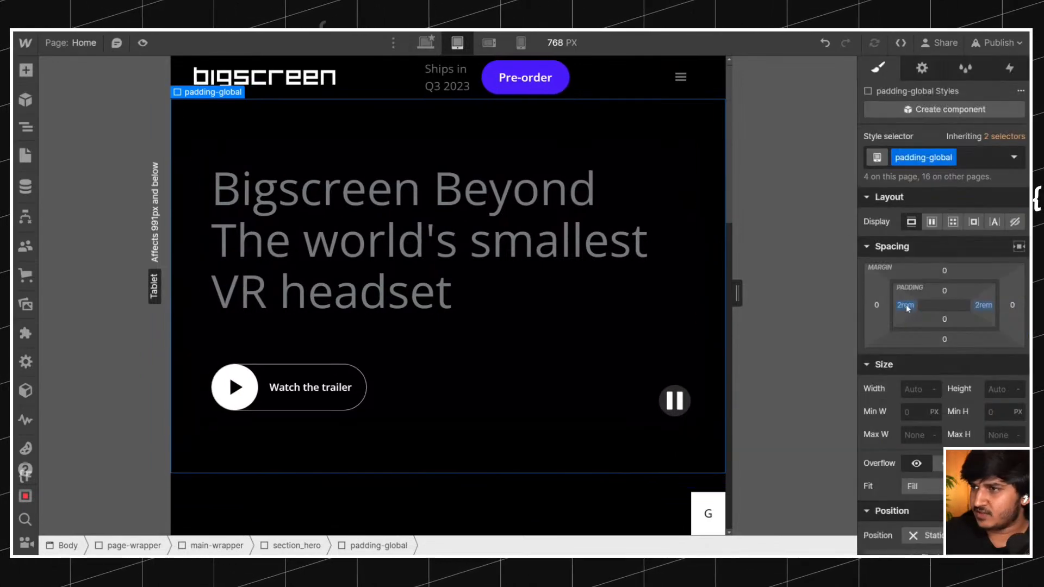
Switch back to the desktop breakpoint, look over the hero, and view the published page.
click(433, 43)
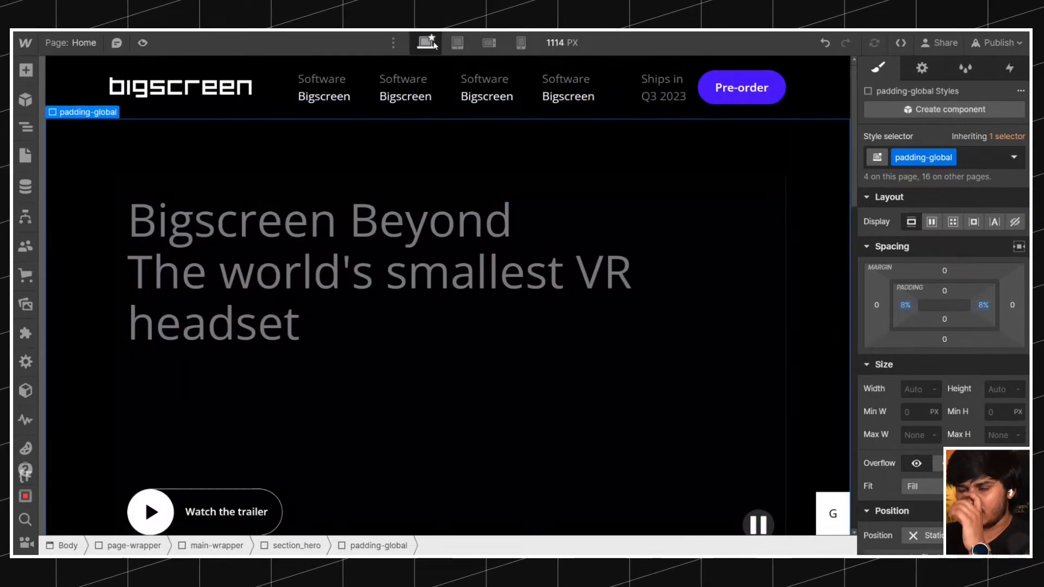
scroll(468, 197, down, 8)
scroll(468, 197, up, 8)
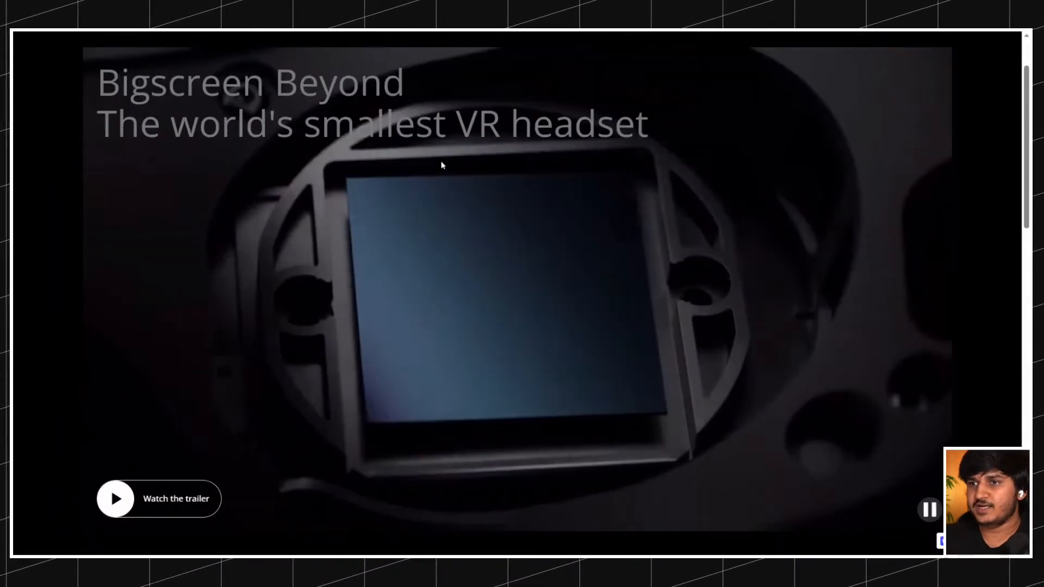
scroll(442, 163, down, 10)
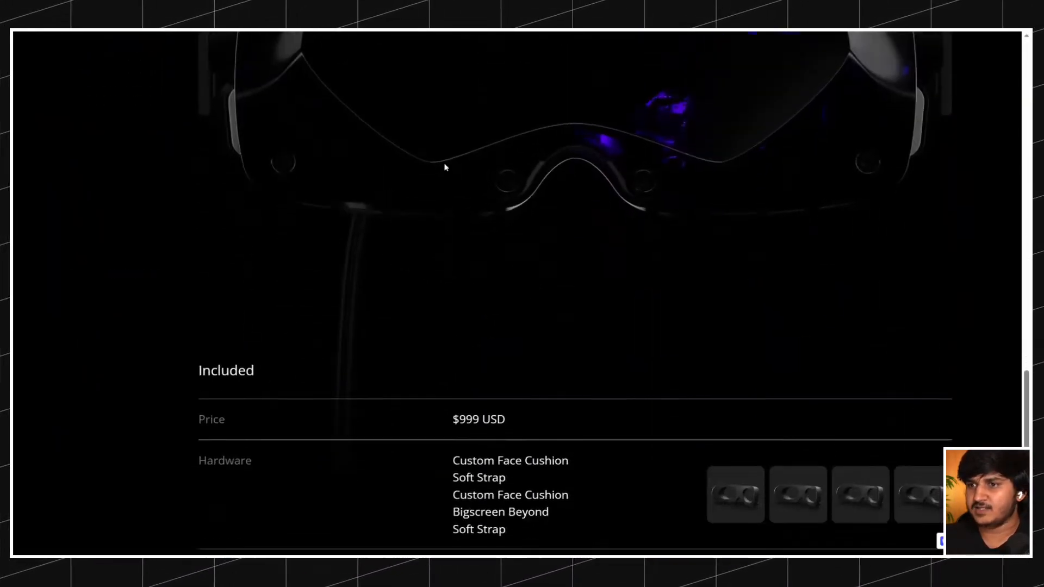
scroll(452, 148, up, 4)
scroll(452, 148, up, 6)
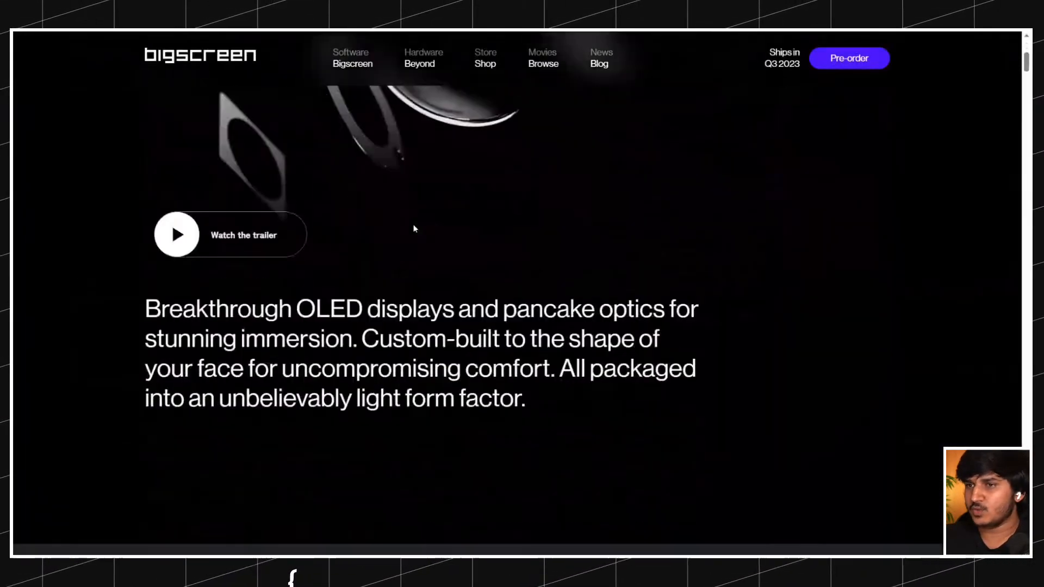
Examine the original Bigscreen site's sections below the hero, from the press reviews down to the form factor section.
scroll(415, 226, down, 2)
scroll(416, 220, up, 5)
scroll(415, 221, down, 10)
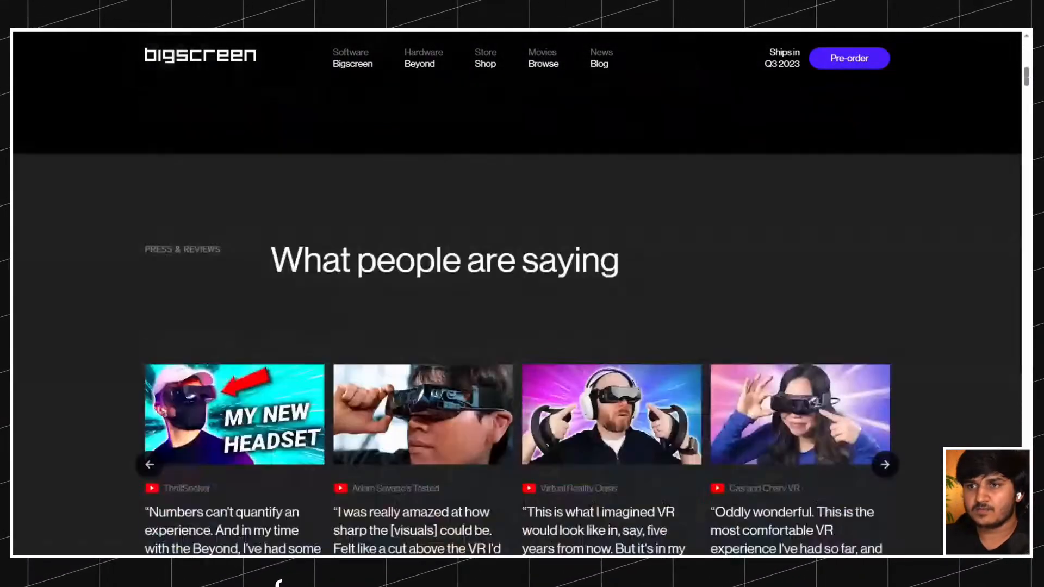
scroll(415, 229, up, 3)
scroll(416, 228, down, 5)
scroll(487, 233, up, 4)
scroll(465, 228, down, 5)
scroll(464, 229, down, 12)
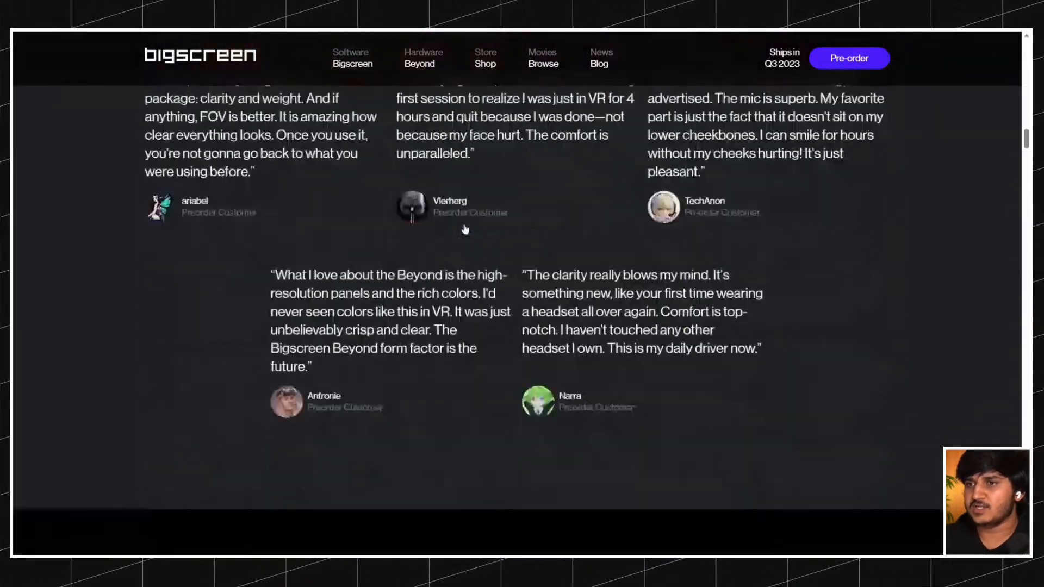
scroll(465, 229, up, 2)
scroll(433, 288, down, 15)
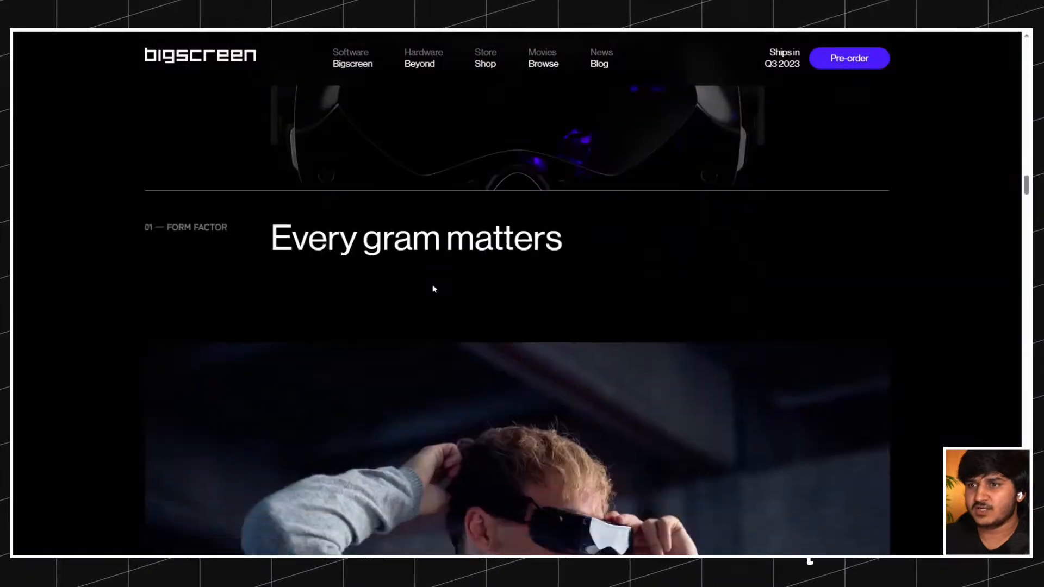
scroll(437, 287, up, 5)
scroll(478, 250, down, 3)
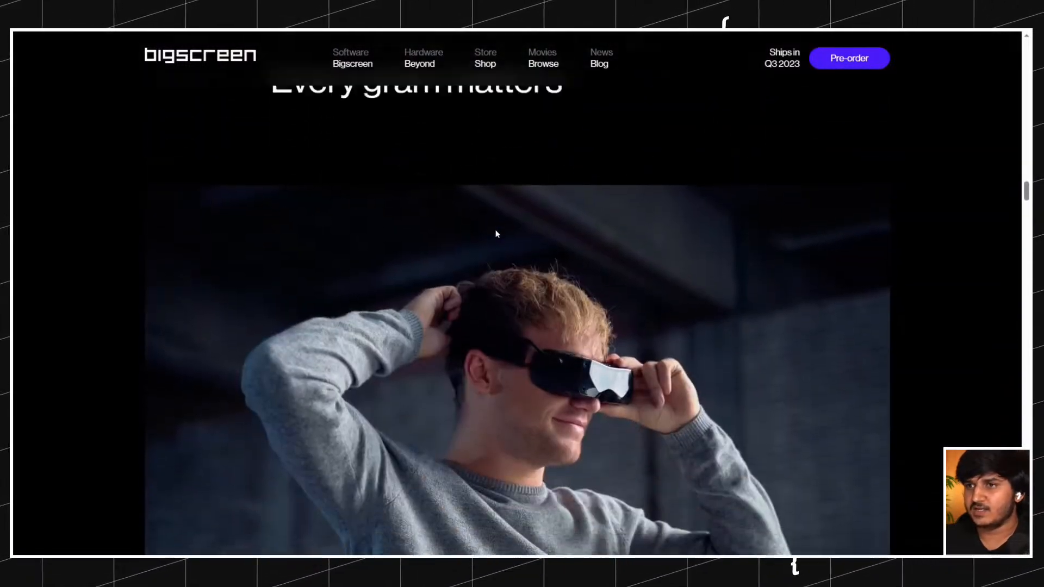
scroll(495, 234, up, 12)
scroll(495, 234, up, 10)
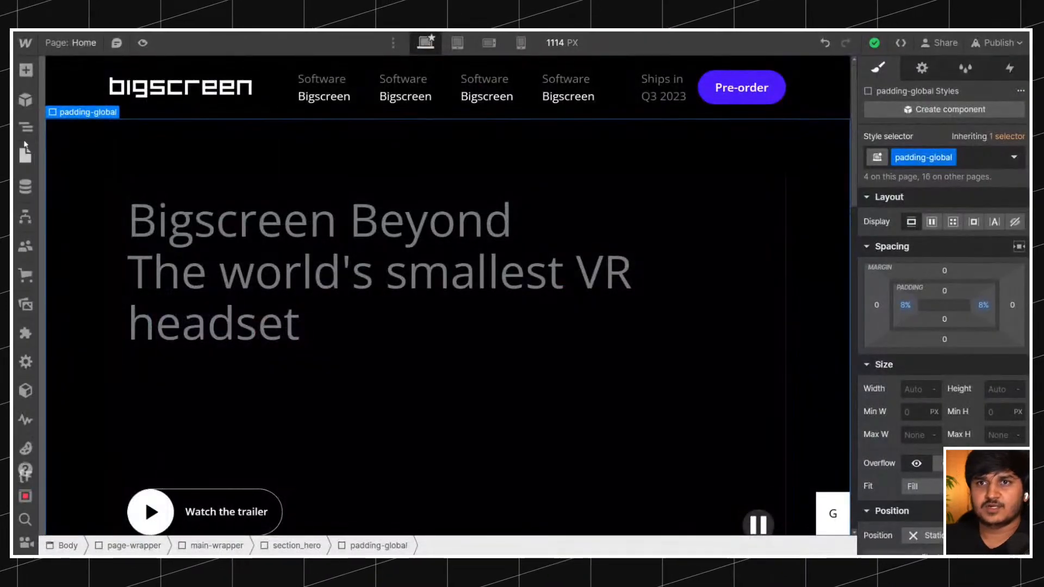
Show the page's element tree and collapse section_hero and section_reserve inside main-wrapper.
click(26, 127)
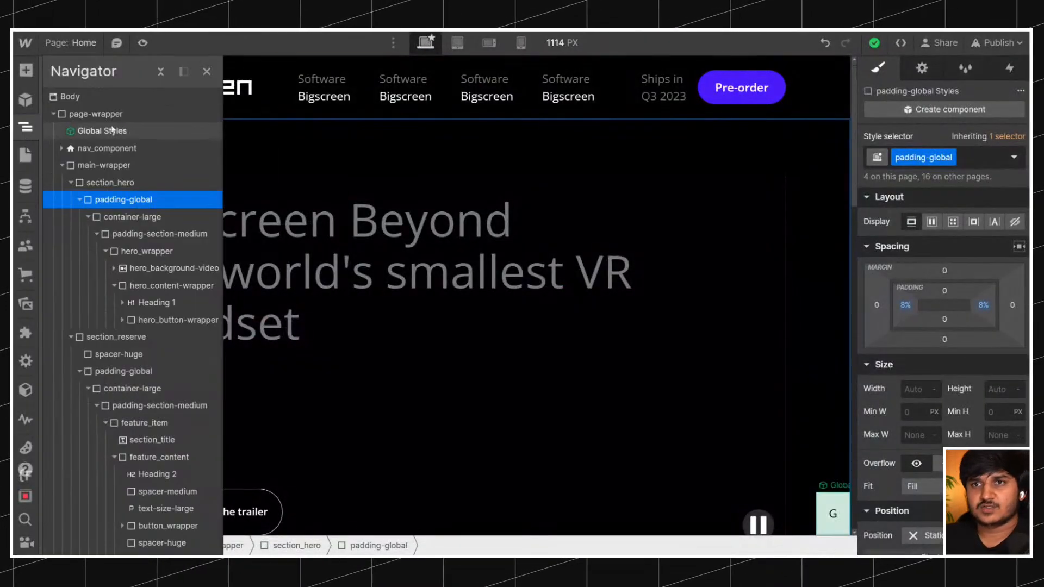
click(62, 165)
click(62, 165)
click(71, 182)
click(70, 200)
click(103, 200)
click(106, 182)
Insert the Section Template component into main-wrapper and place it between section_hero and section_reserve.
click(105, 165)
key(ctrl+e)
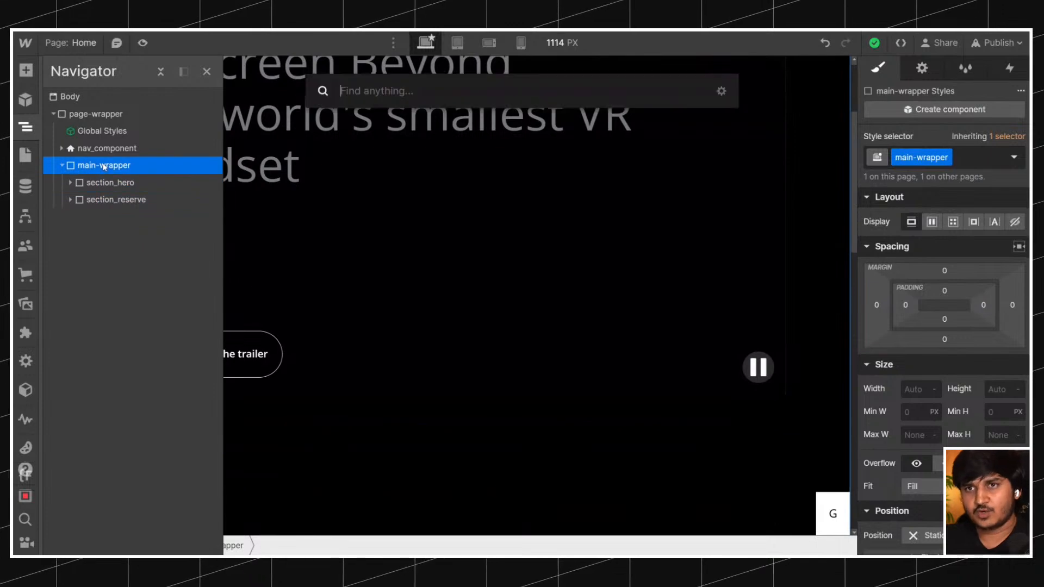
text(d)
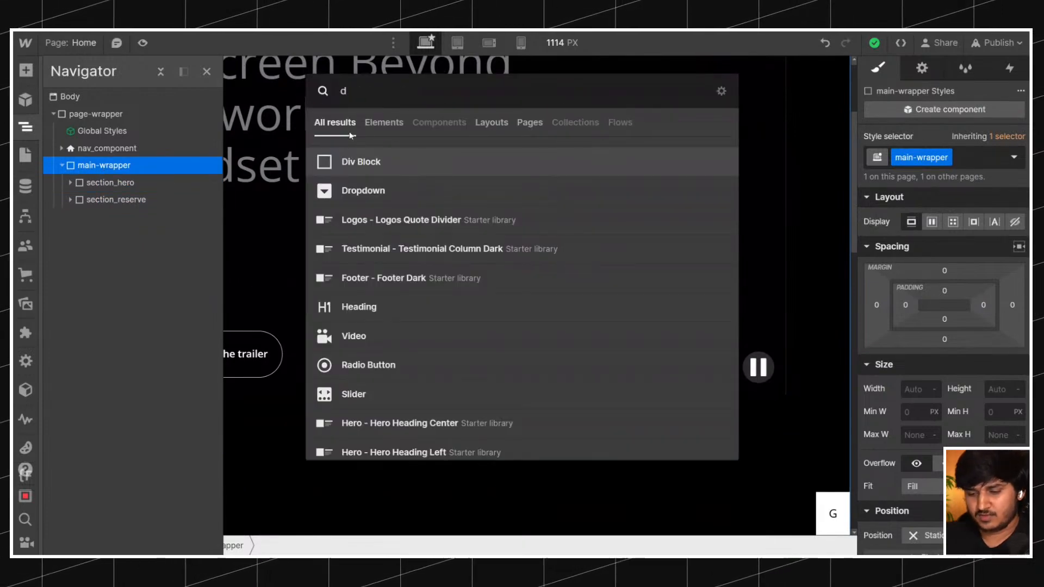
key(BackSpace)
text(sect)
key(Down)
key(Return)
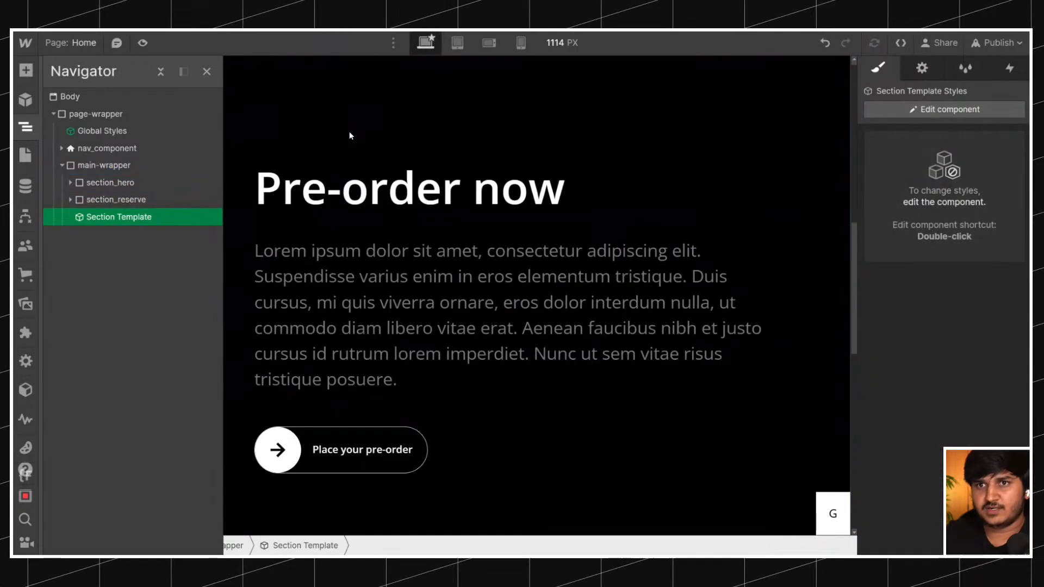
drag(147, 217, 139, 192)
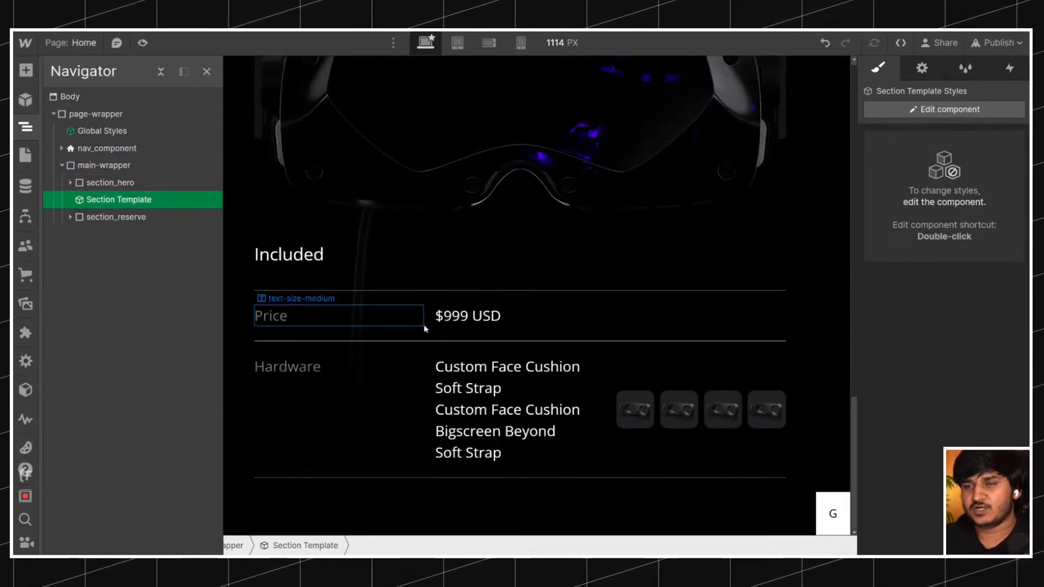
Unlink the Section Template instance below the hero and show the resulting div block in the element tree.
right_click(444, 254)
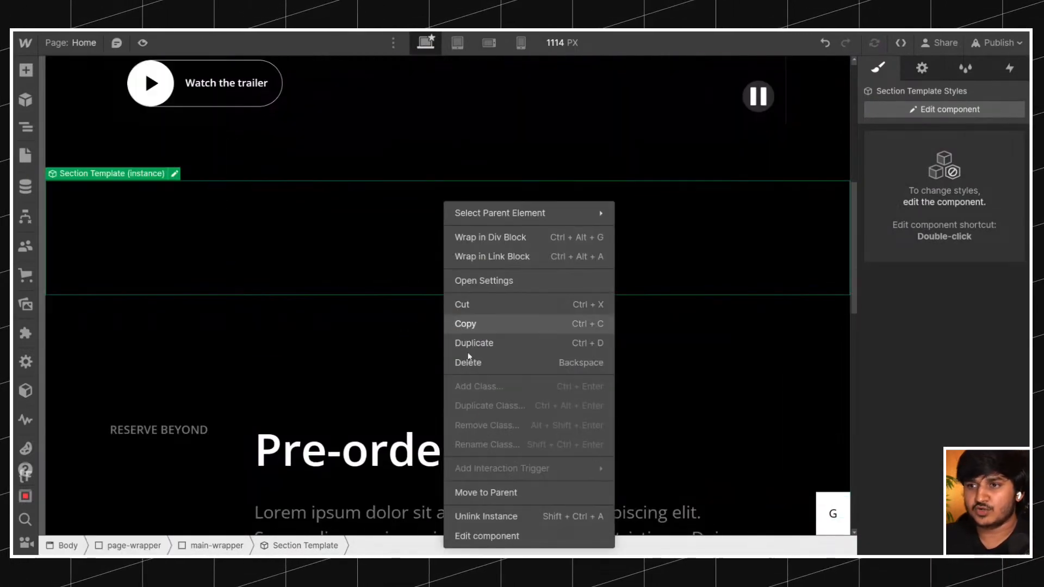
click(486, 516)
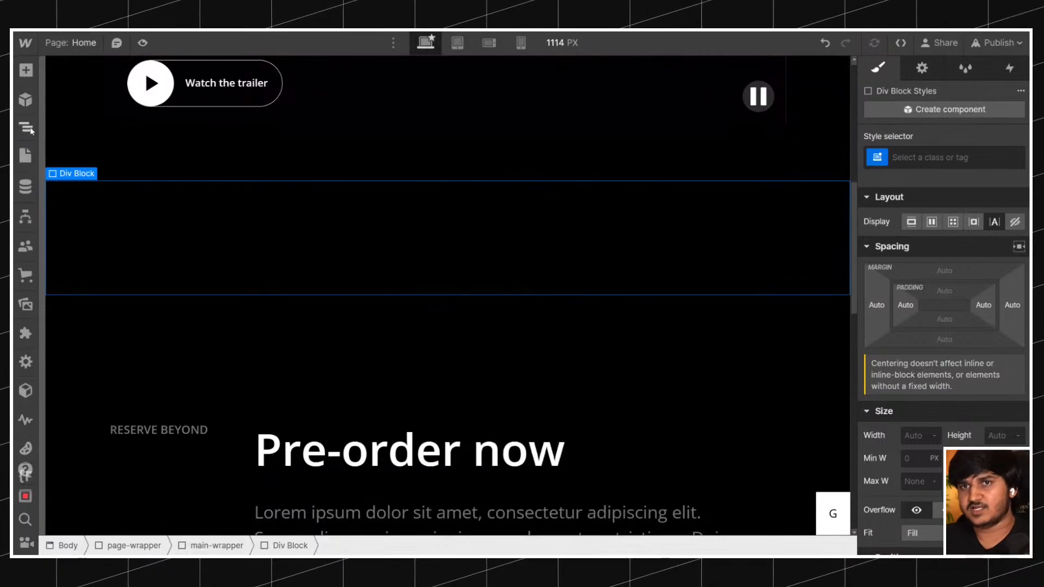
click(27, 128)
Check the original's press and reviews section and give the unlinked div block the class section_press.
key(ctrl+Return)
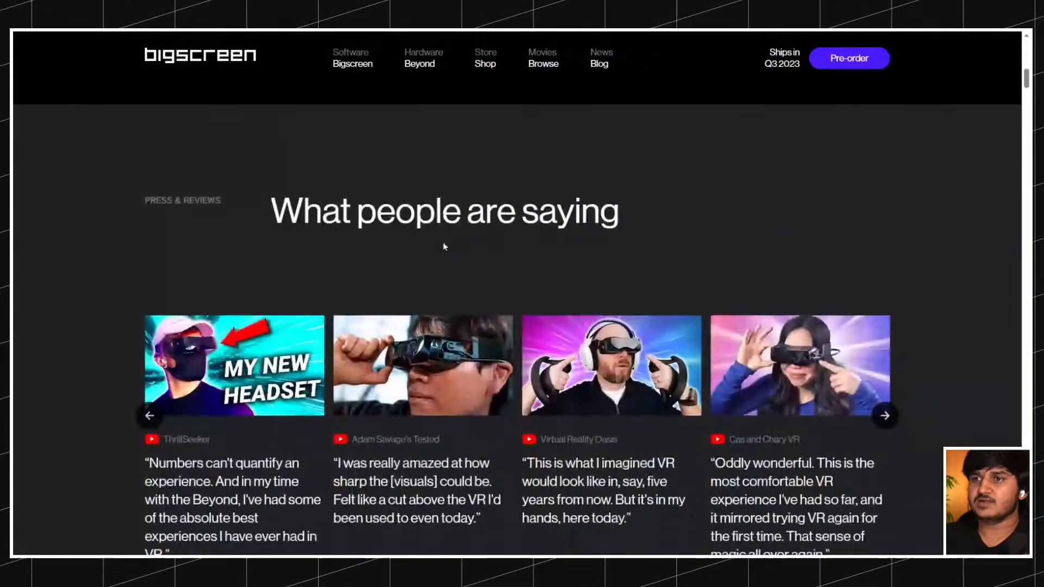
scroll(444, 246, down, 1)
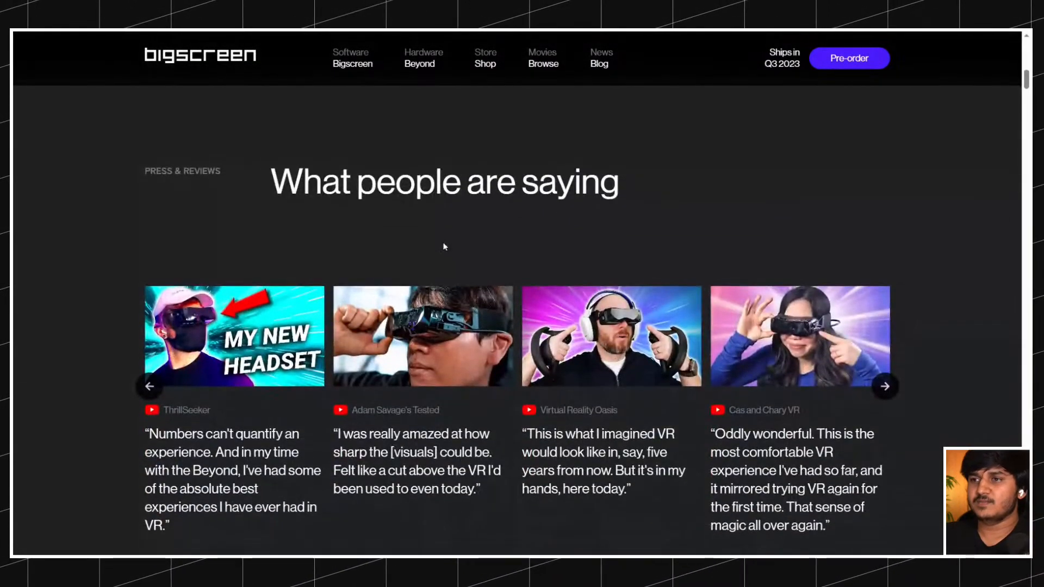
scroll(444, 246, down, 4)
scroll(424, 188, up, 3)
scroll(434, 190, up, 3)
scroll(436, 190, down, 7)
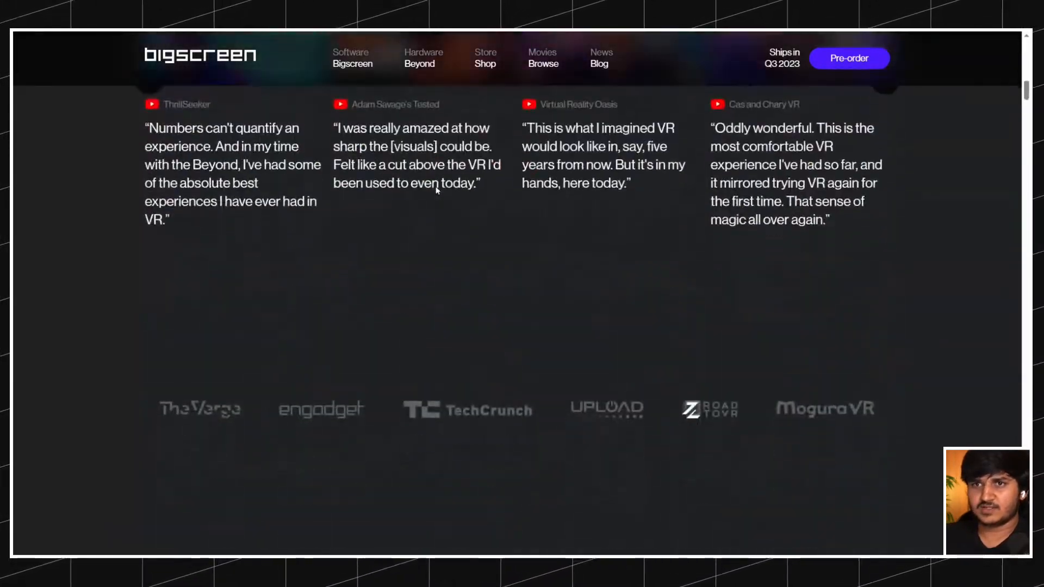
scroll(436, 191, up, 7)
drag(174, 251, 229, 271)
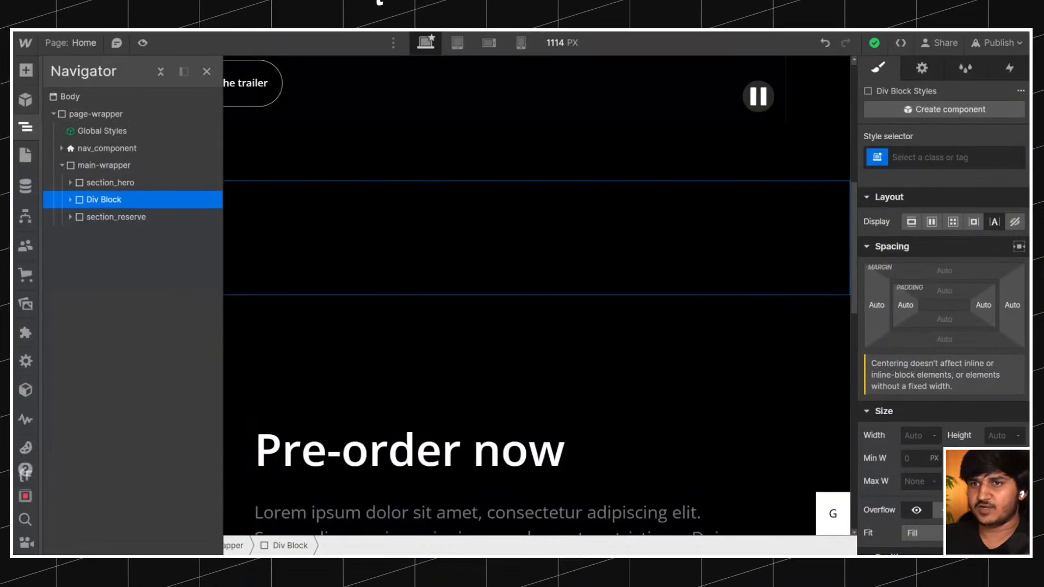
click(1011, 157)
text(sect)
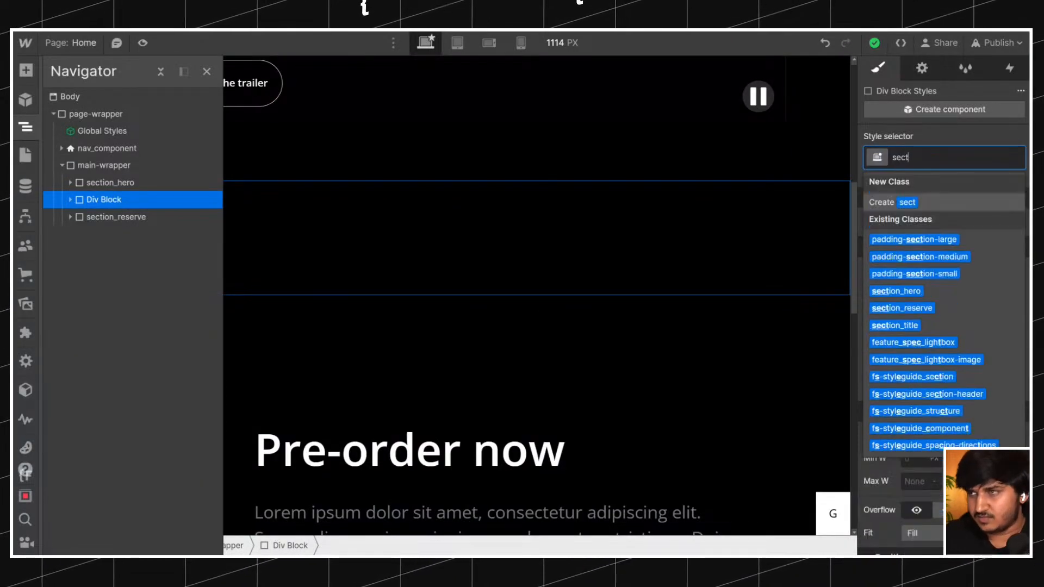
text(ion_)
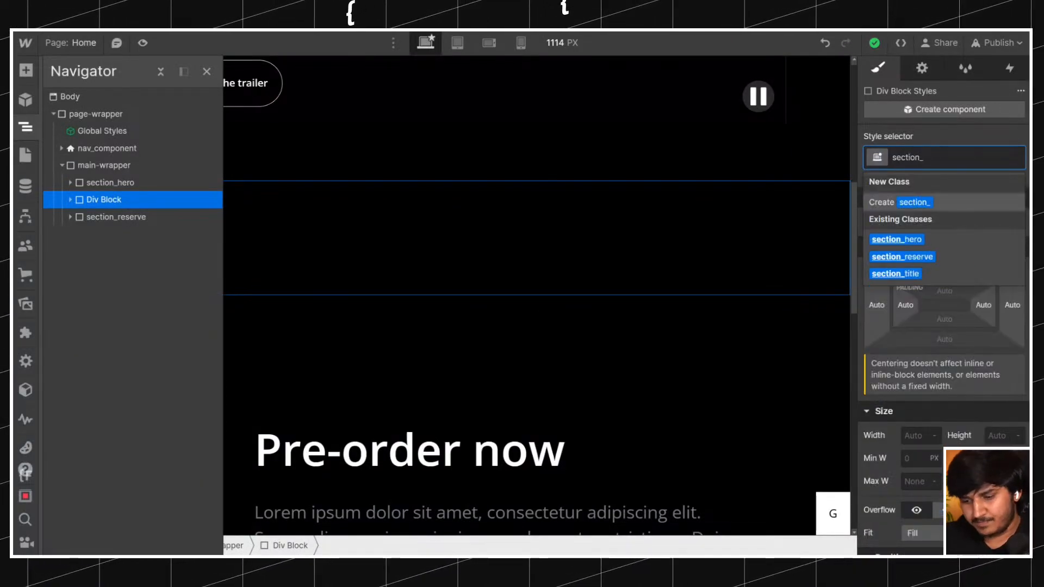
text(press)
key(Return)
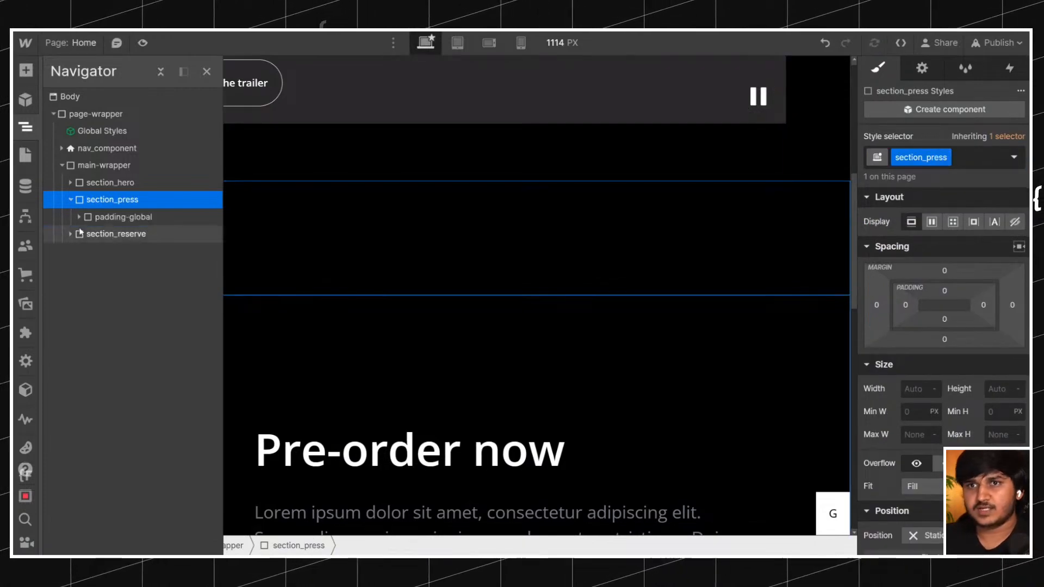
Expand section_press and section_reserve in the element tree and look over the original's press and user sections.
click(87, 233)
click(70, 268)
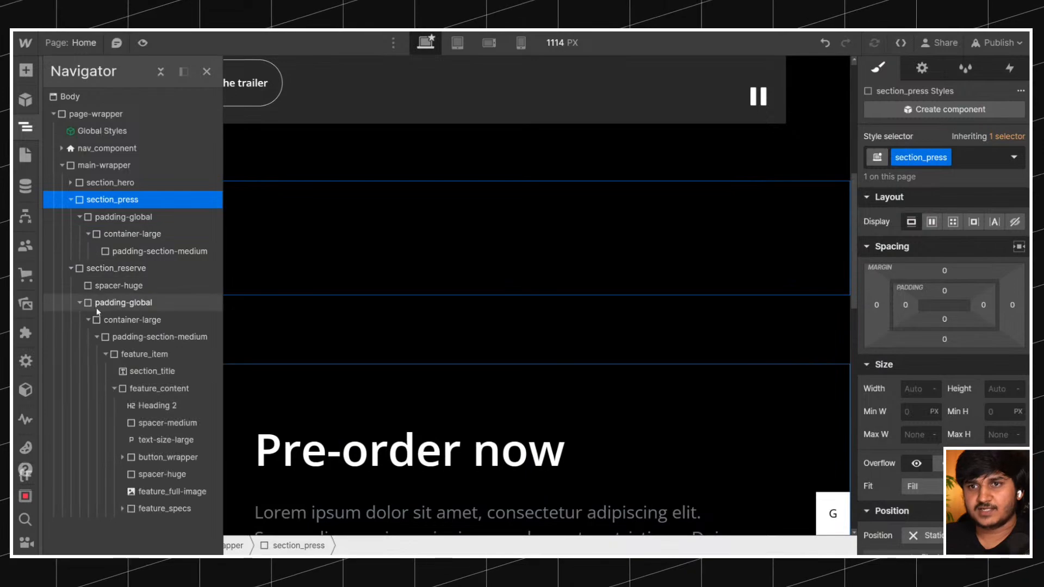
scroll(477, 342, down, 5)
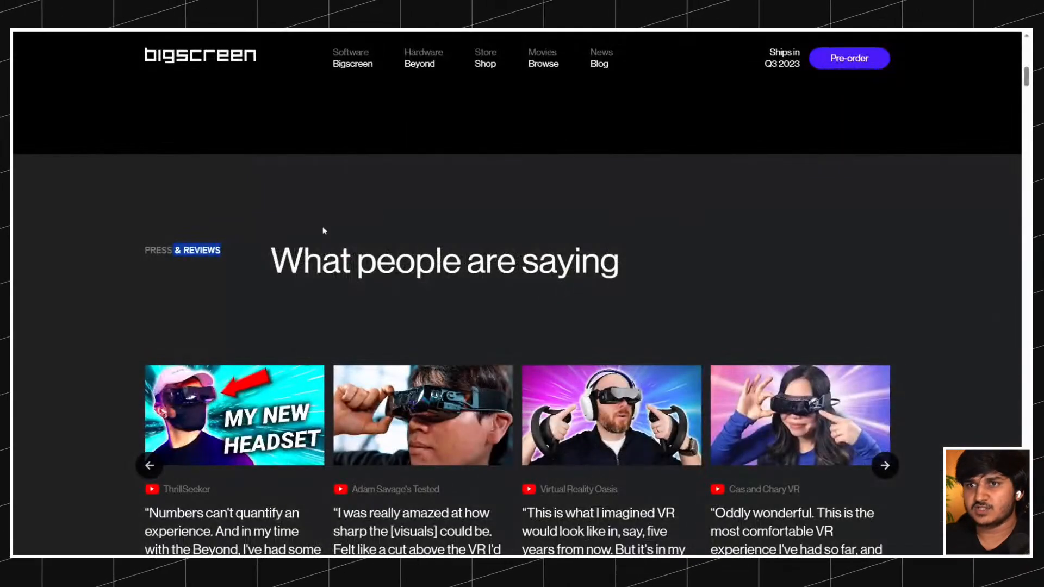
scroll(220, 234, down, 3)
scroll(221, 234, down, 10)
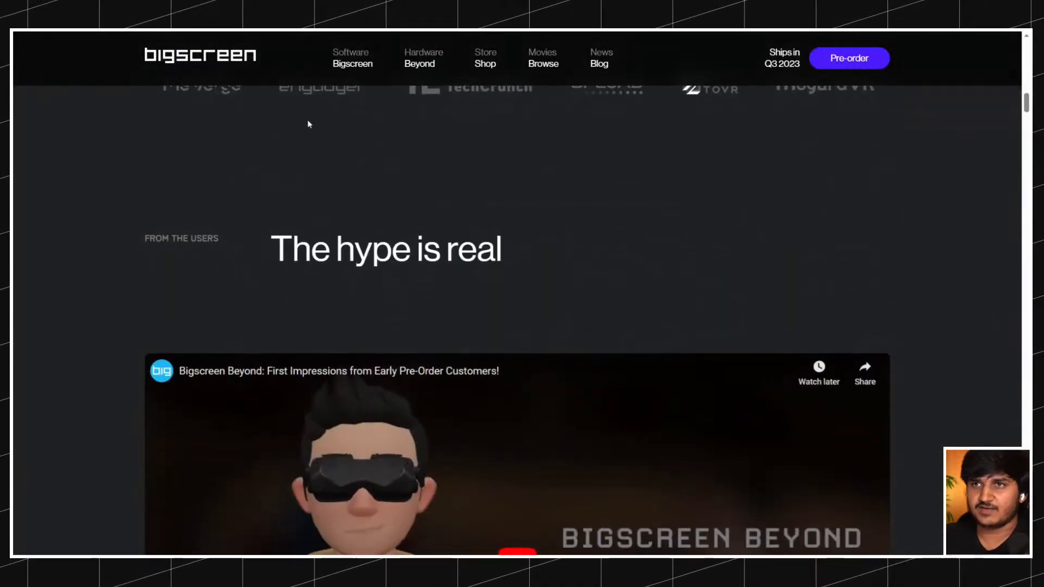
scroll(307, 128, down, 7)
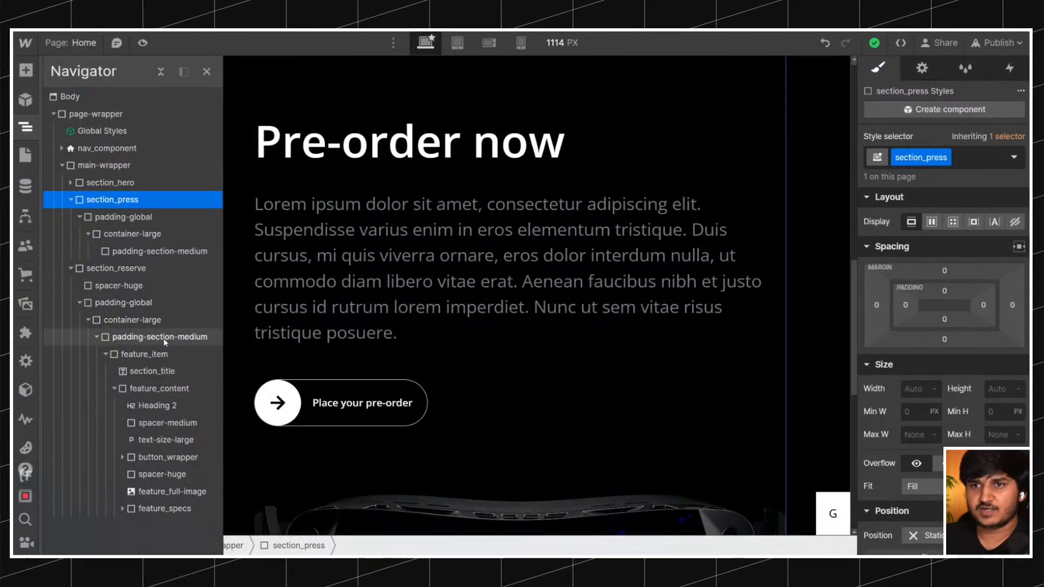
Examine how section_title and feature_item are structured inside section_reserve, and look over the sections above it.
scroll(406, 325, down, 3)
click(192, 370)
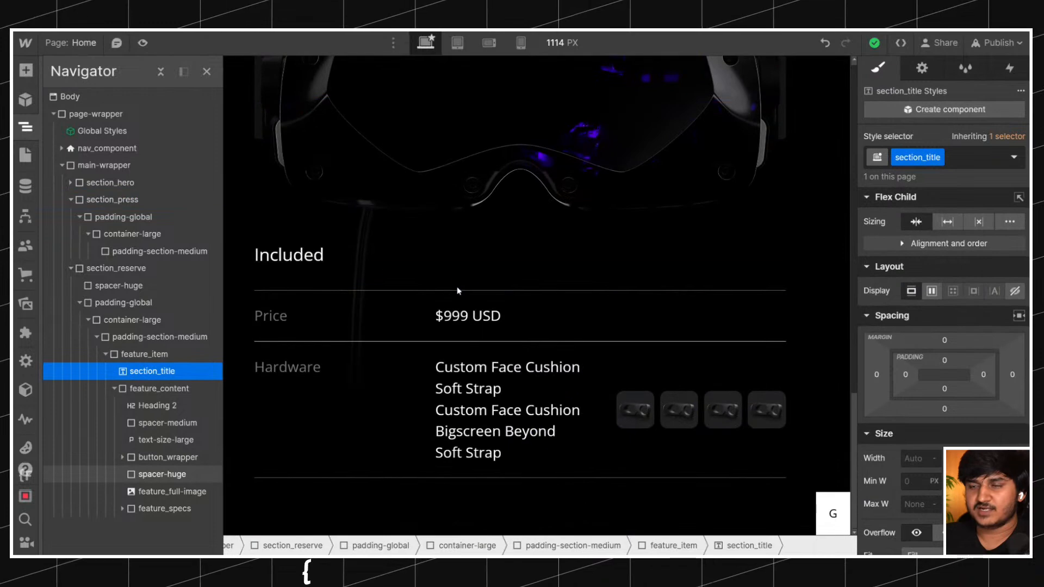
click(245, 298)
scroll(245, 299, up, 11)
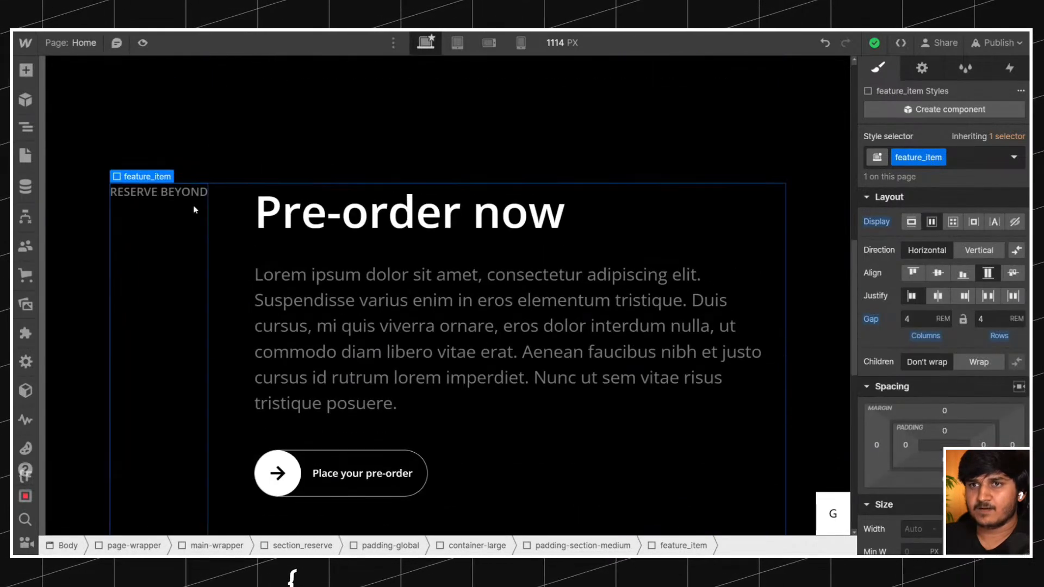
click(185, 199)
click(26, 127)
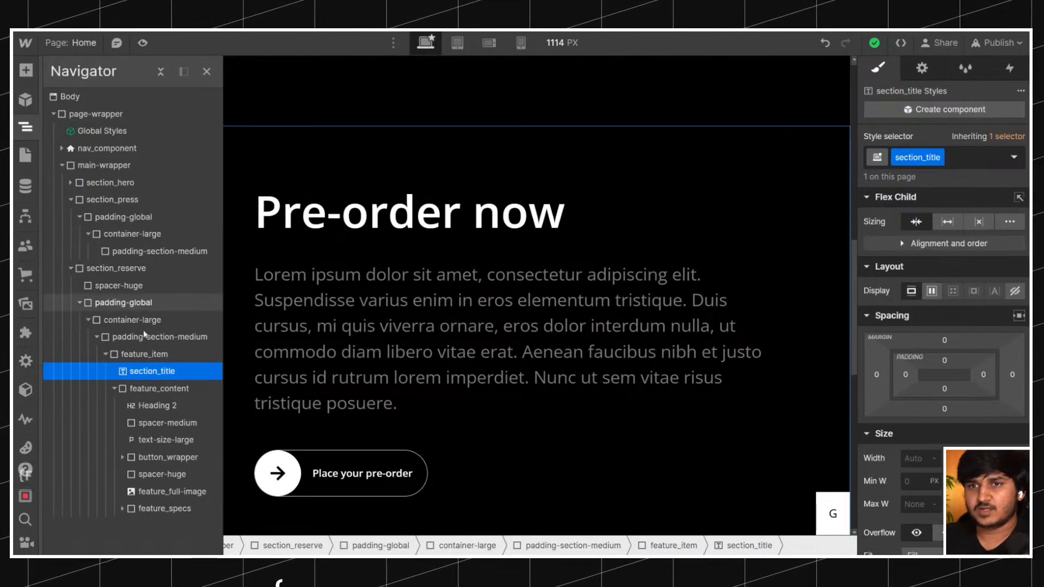
click(144, 353)
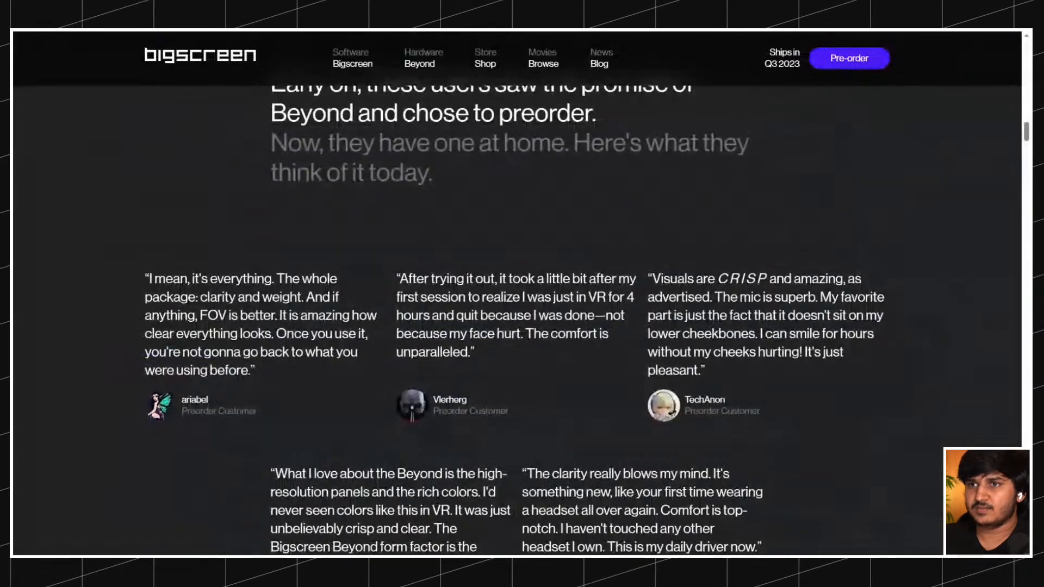
scroll(394, 315, up, 15)
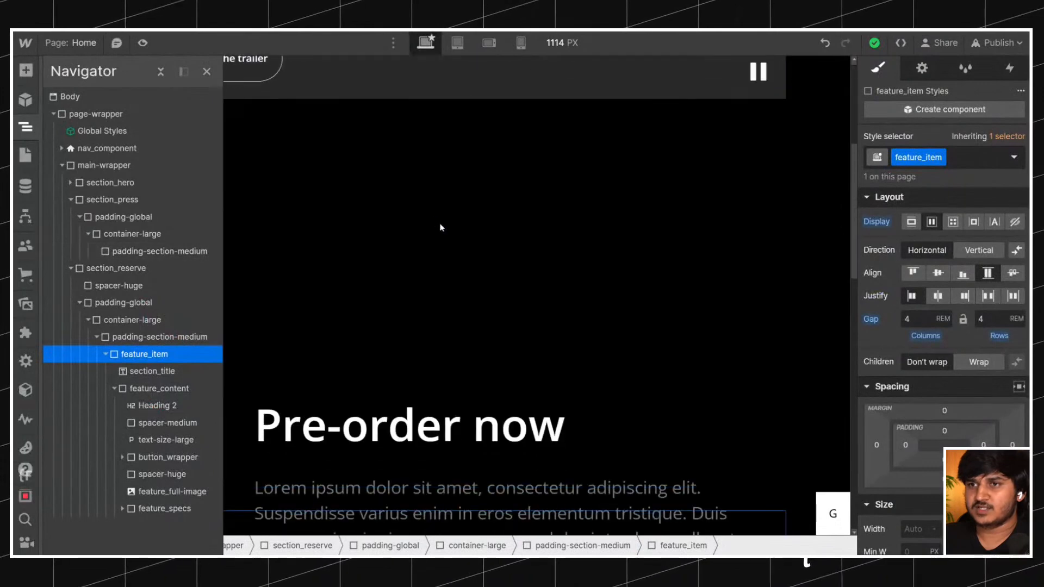
Insert a div block in section_press's padding-section-medium and give it the class section_title-wrapper.
click(440, 227)
click(25, 127)
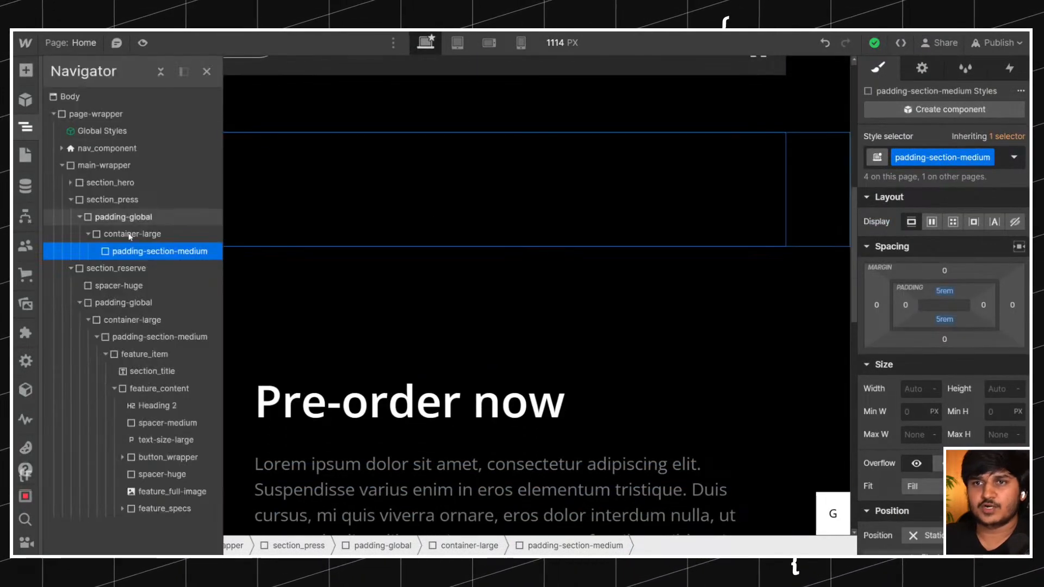
key(ctrl+e)
text(d)
key(Return)
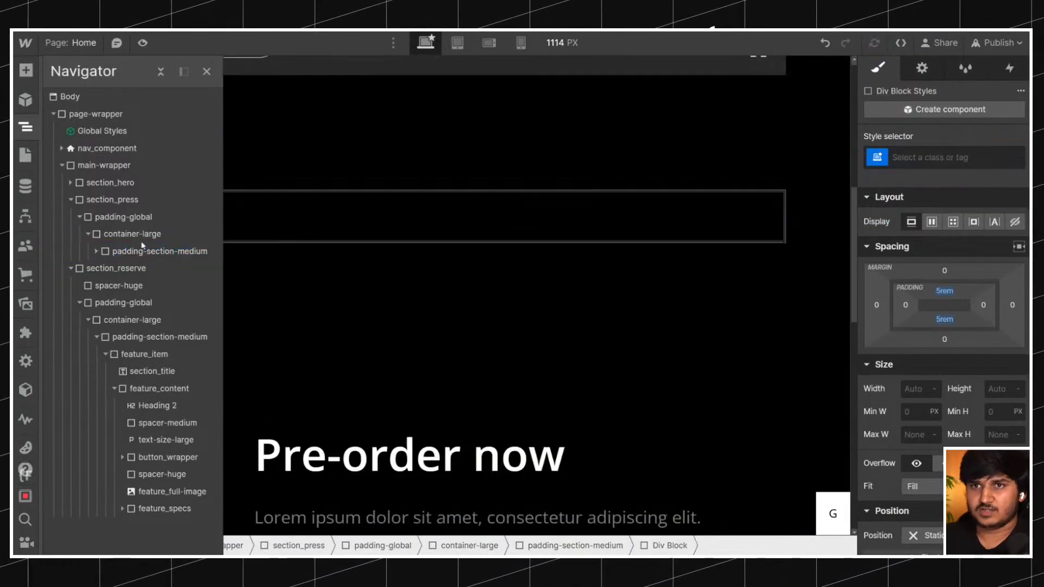
key(ctrl+Return)
text(section_title)
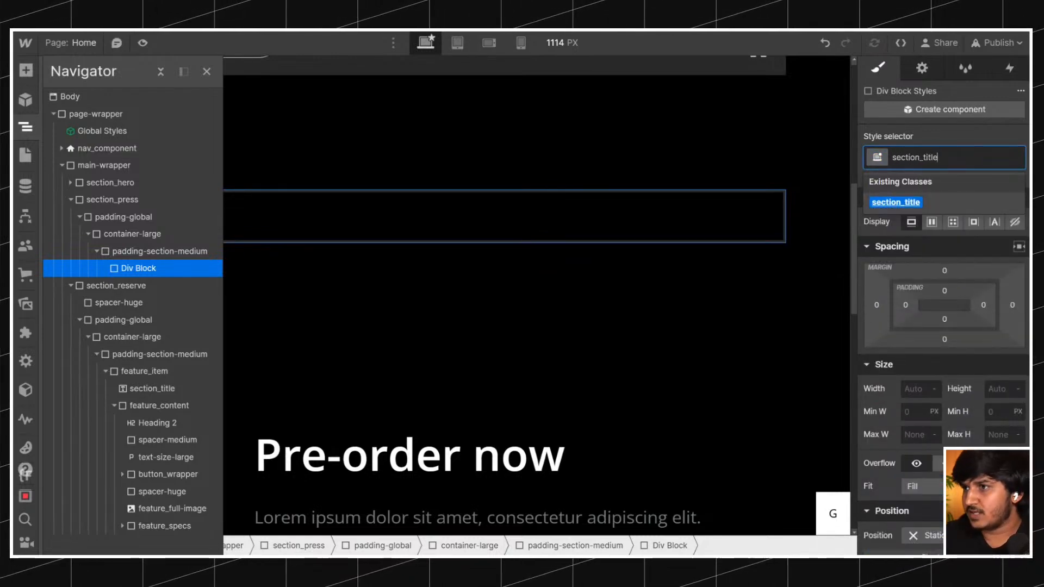
text(-wrapper)
key(Return)
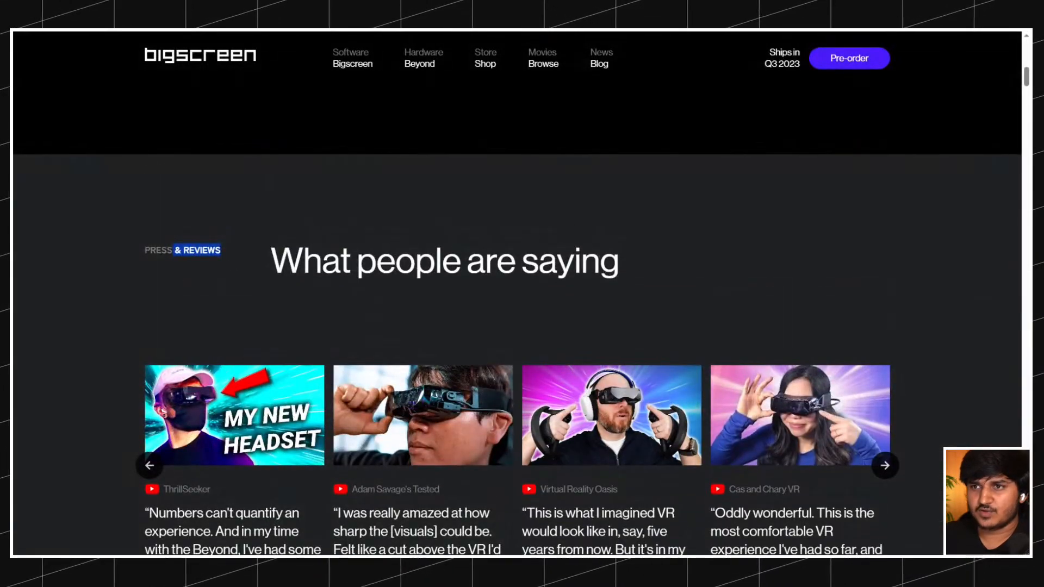
Look over the original's section titles, and insert a text block with the class section_title into section_title-wrapper.
scroll(305, 238, down, 20)
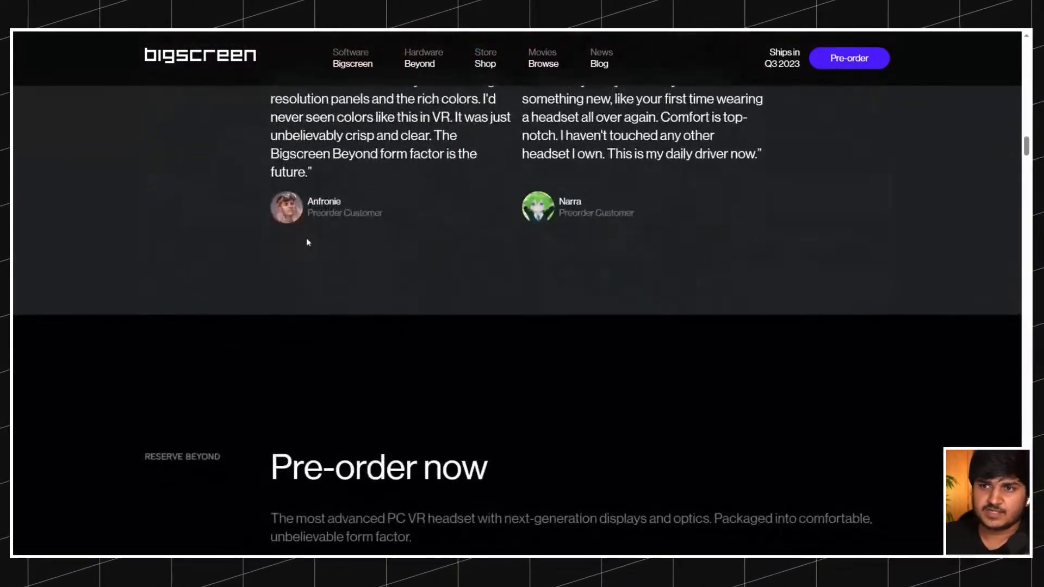
scroll(308, 242, down, 15)
scroll(307, 242, down, 15)
scroll(307, 242, down, 15)
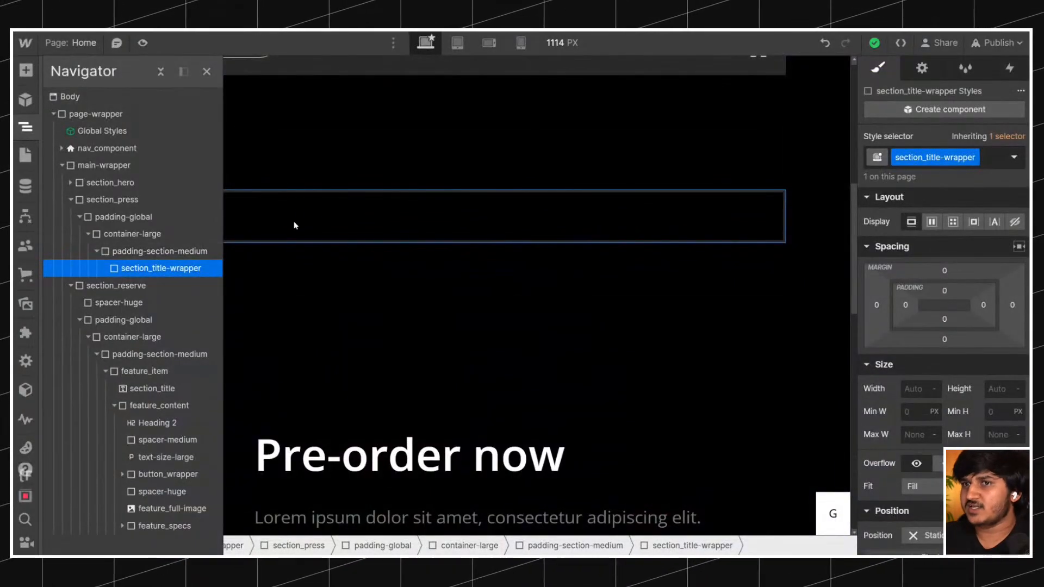
key(ctrl+e)
text(te)
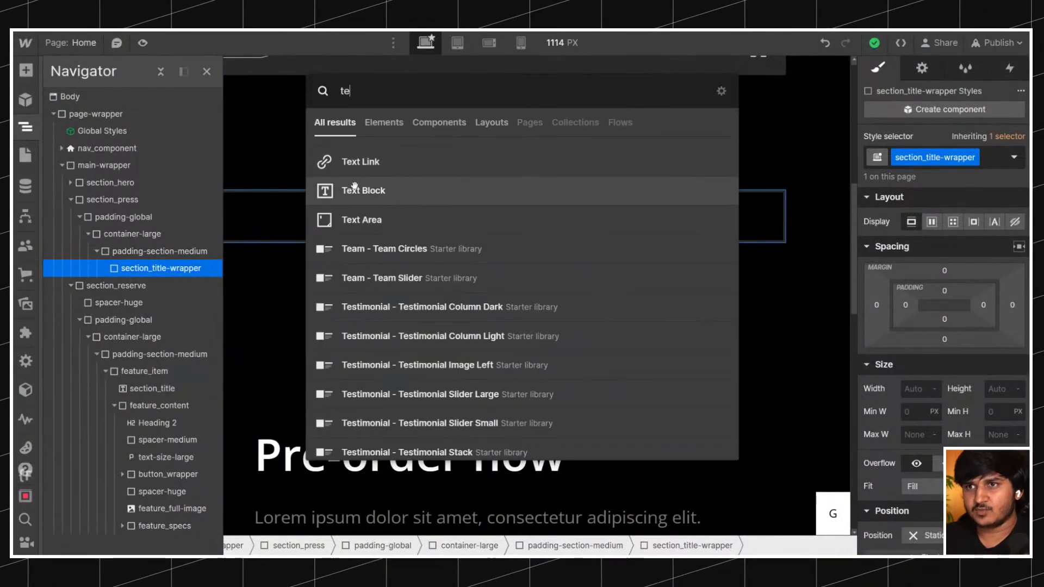
key(Return)
key(ctrl+Return)
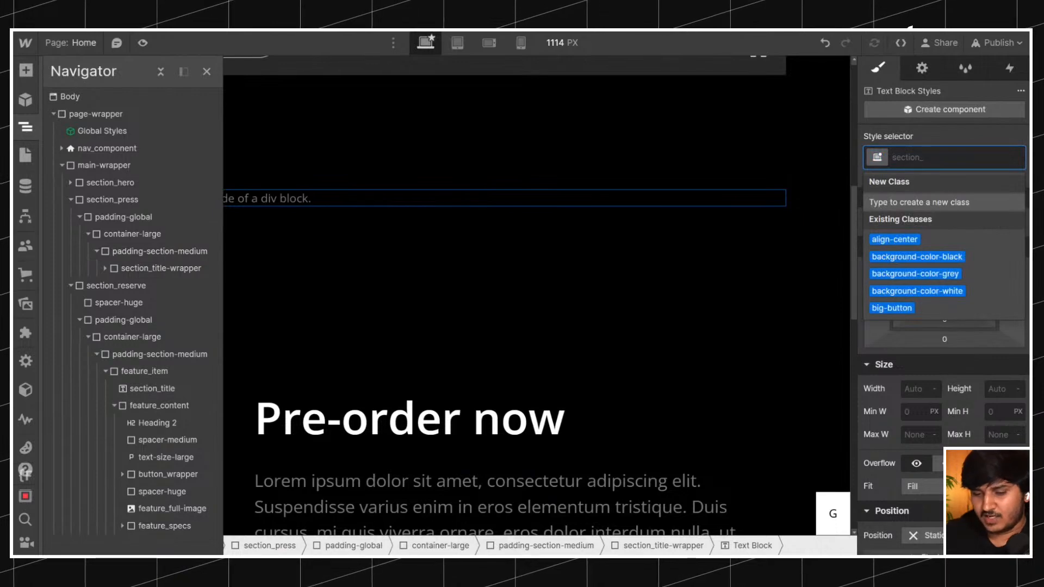
text(section_tit)
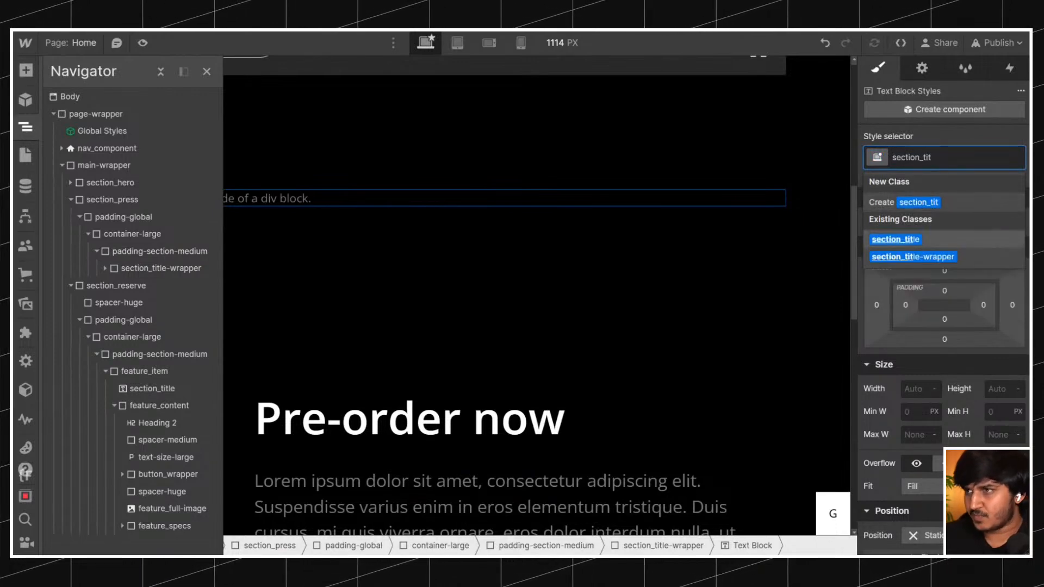
key(Return)
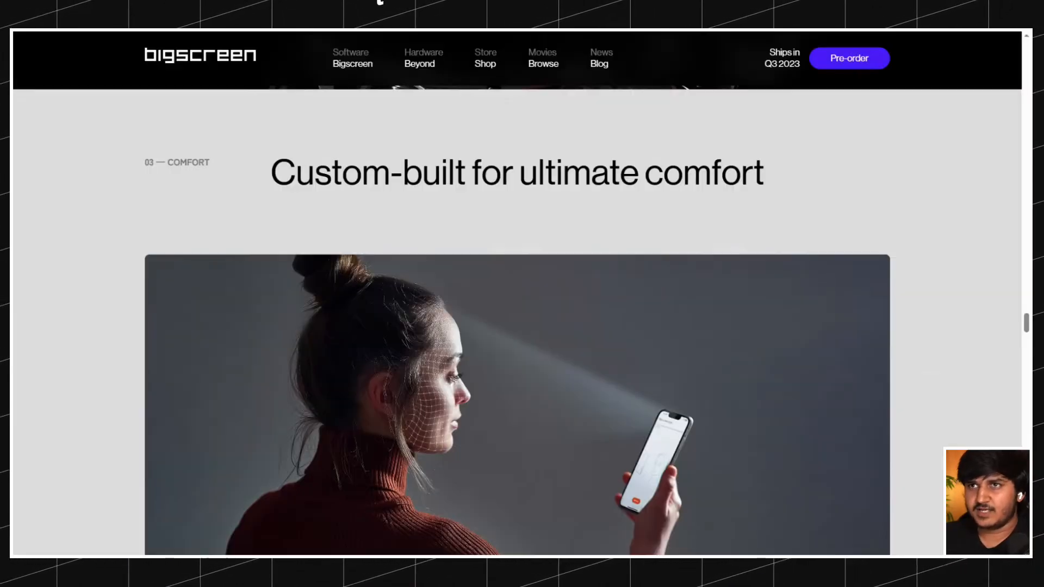
Insert a heading below the section_title text block in section_press and select the enclosing section_title-wrapper.
scroll(345, 262, up, 15)
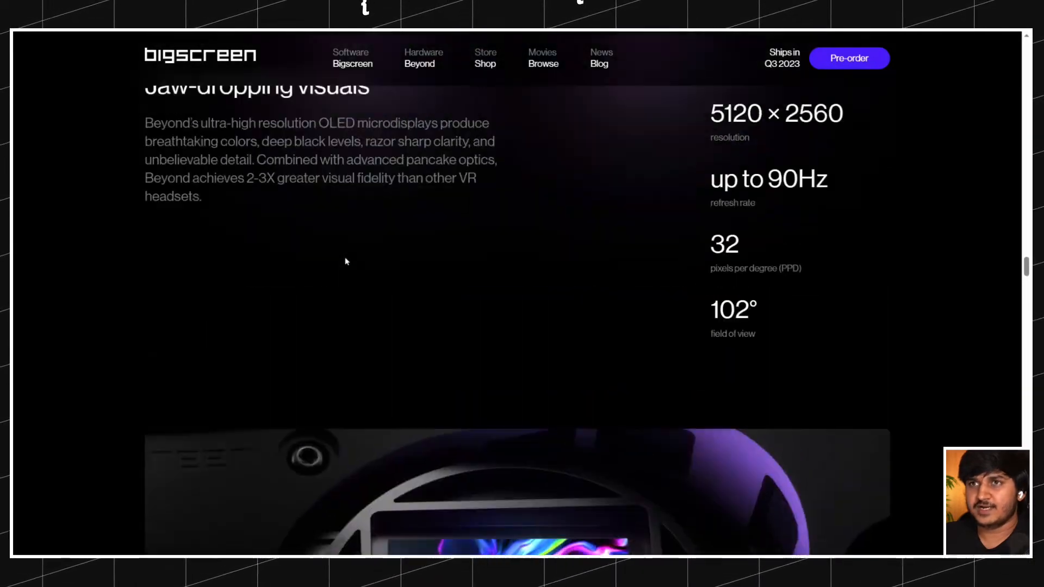
scroll(345, 262, up, 3)
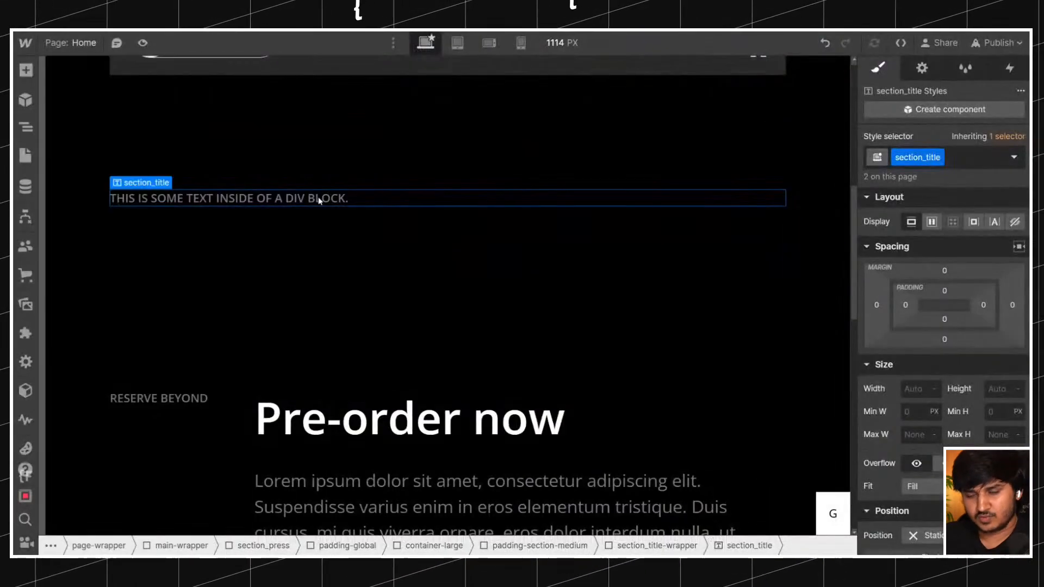
key(ctrl+k)
text(hea)
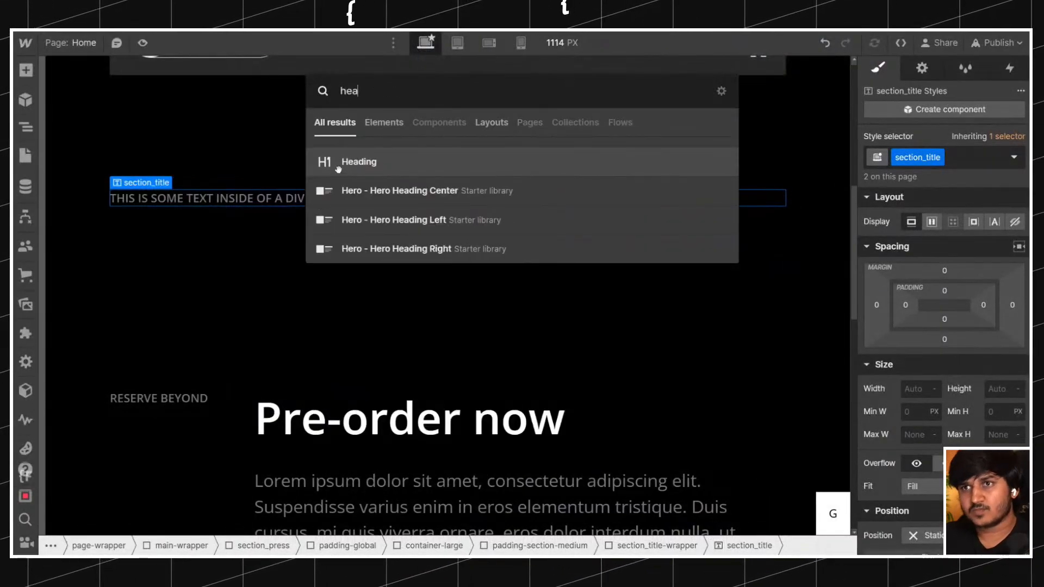
click(338, 166)
click(165, 300)
click(315, 204)
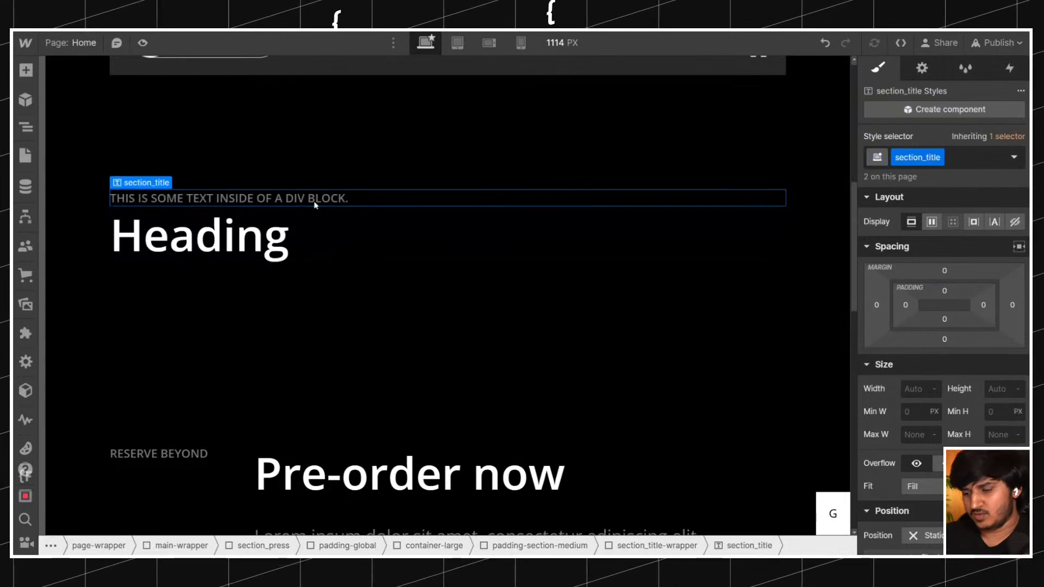
key(Up)
Set the canvas width to 1440 px.
scroll(314, 204, up, 8)
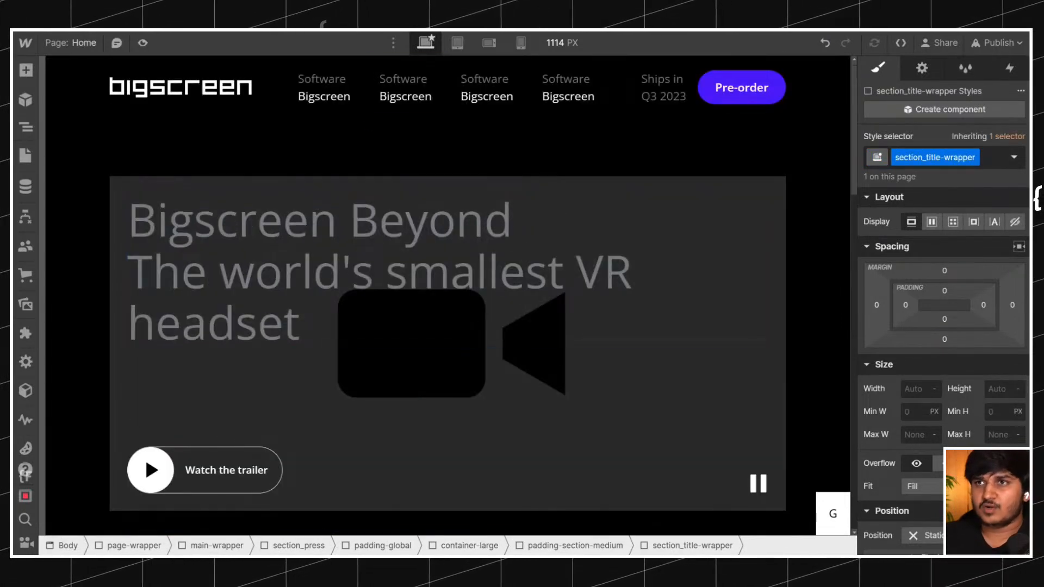
click(563, 42)
text(0)
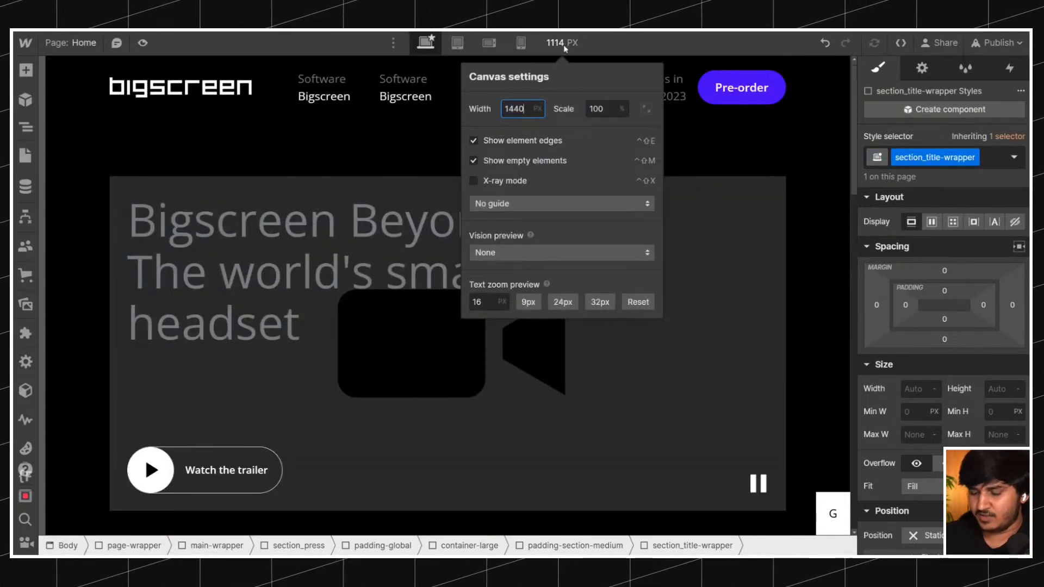
key(Return)
click(381, 179)
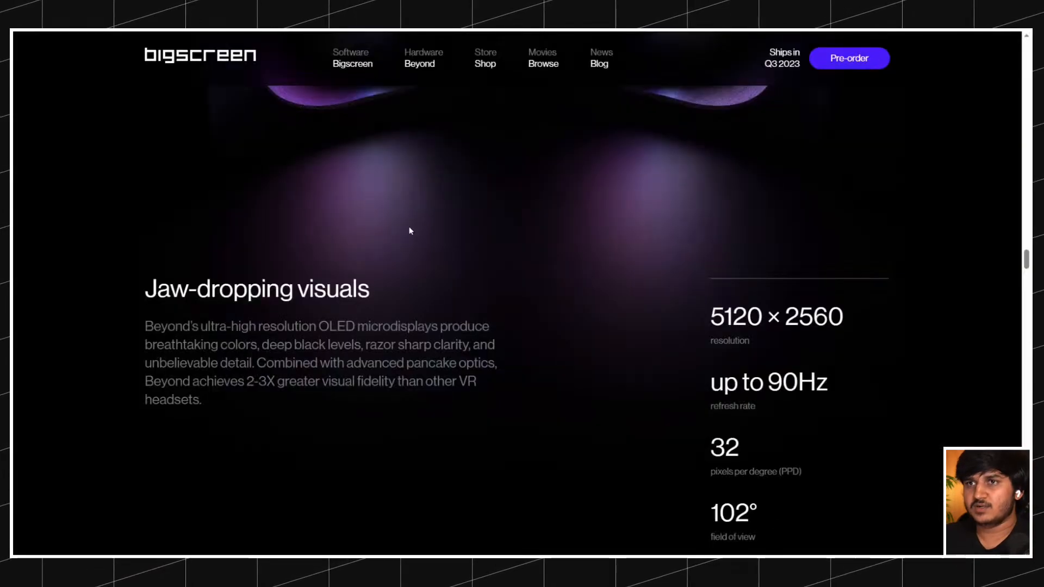
Set the text color of All H1 Headings to white using the hero's Bigscreen Beyond heading.
scroll(403, 226, down, 15)
scroll(396, 225, up, 15)
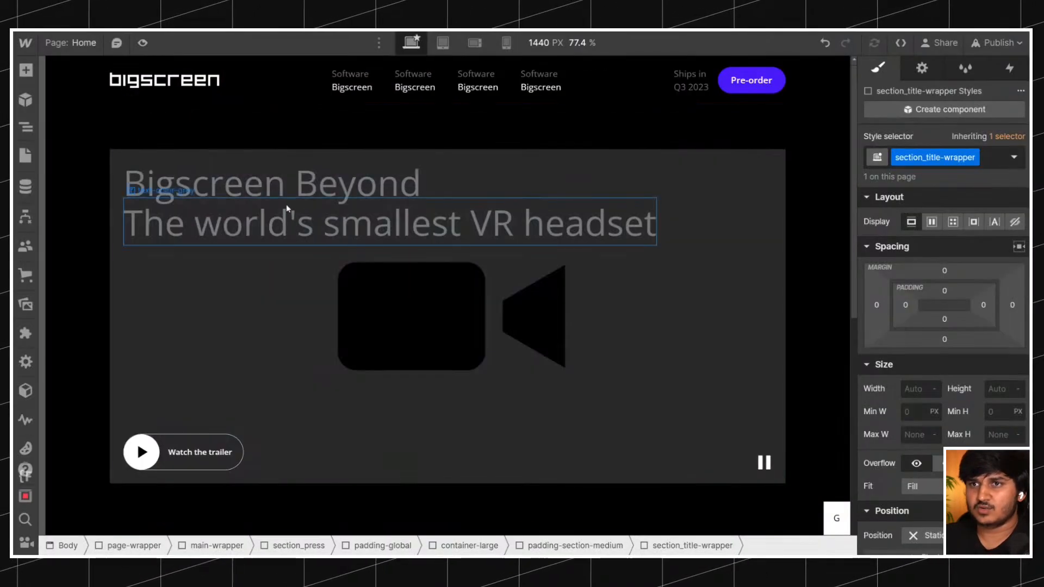
click(287, 208)
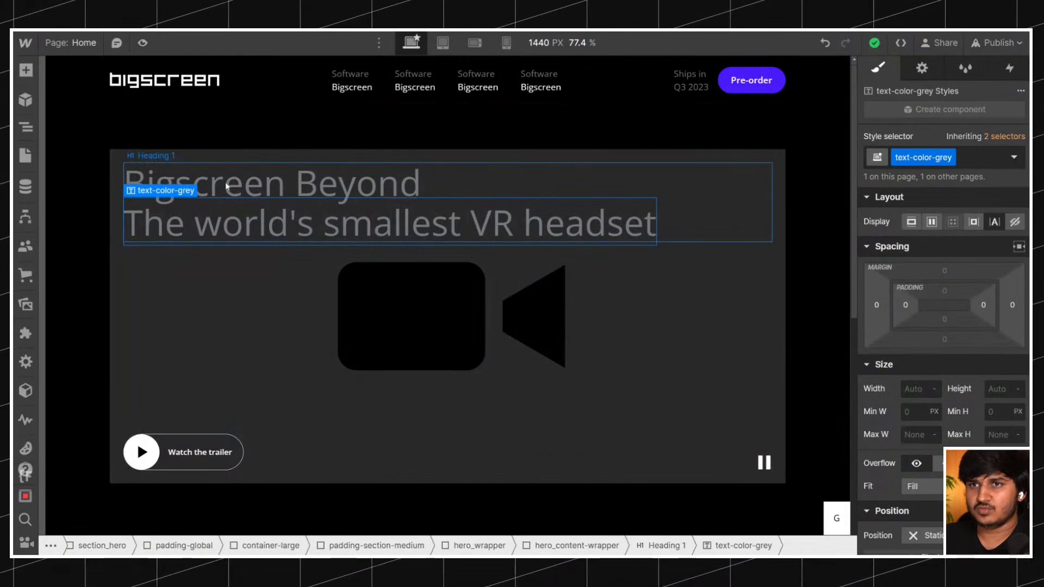
click(282, 190)
scroll(915, 270, down, 10)
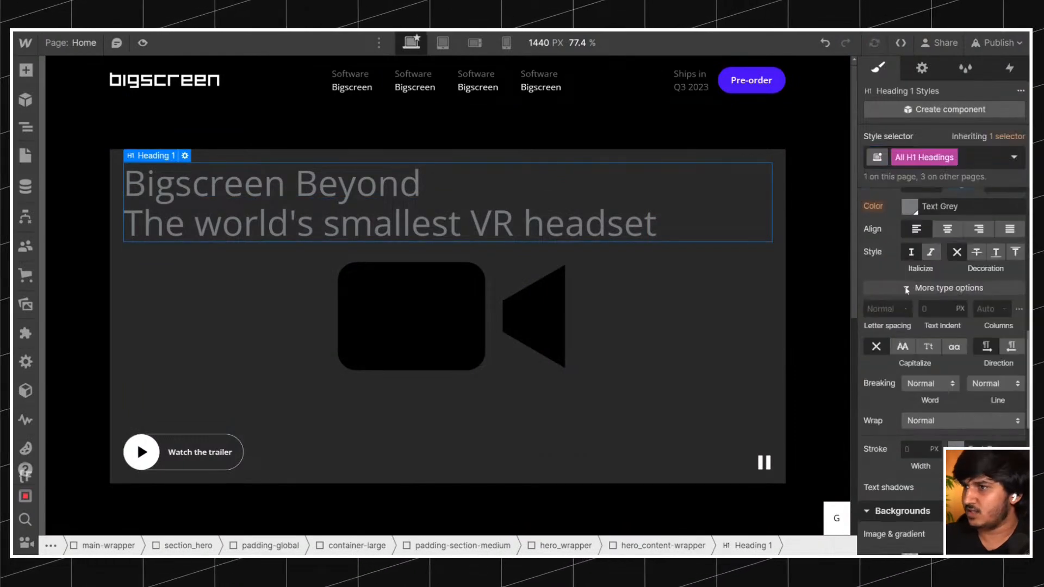
click(909, 208)
click(864, 225)
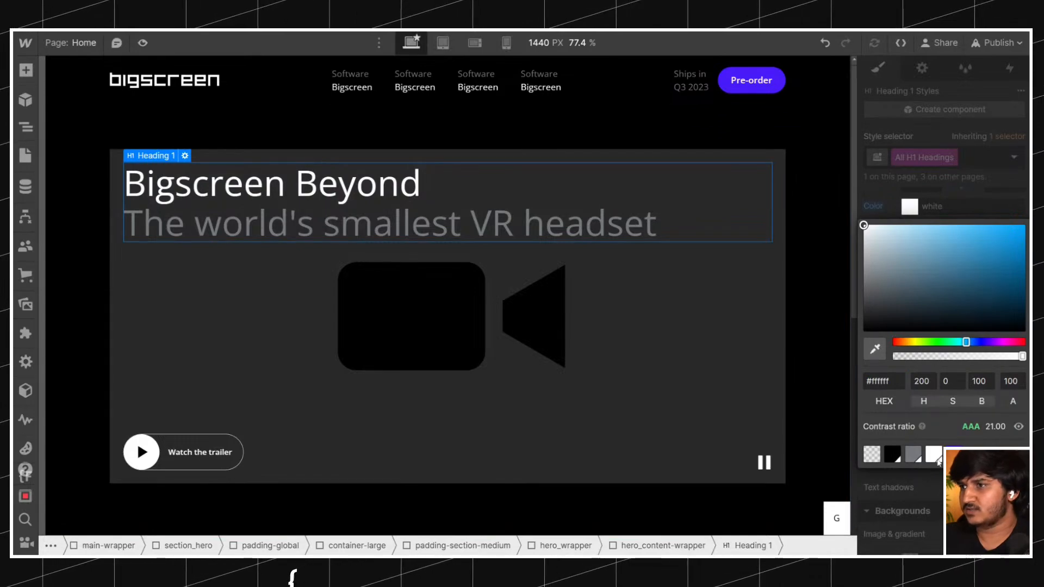
click(345, 256)
Inspect the font of the original's "What people are saying" heading and compare it with the All H2 Headings typography.
scroll(357, 260, down, 5)
scroll(357, 259, down, 5)
scroll(370, 258, down, 5)
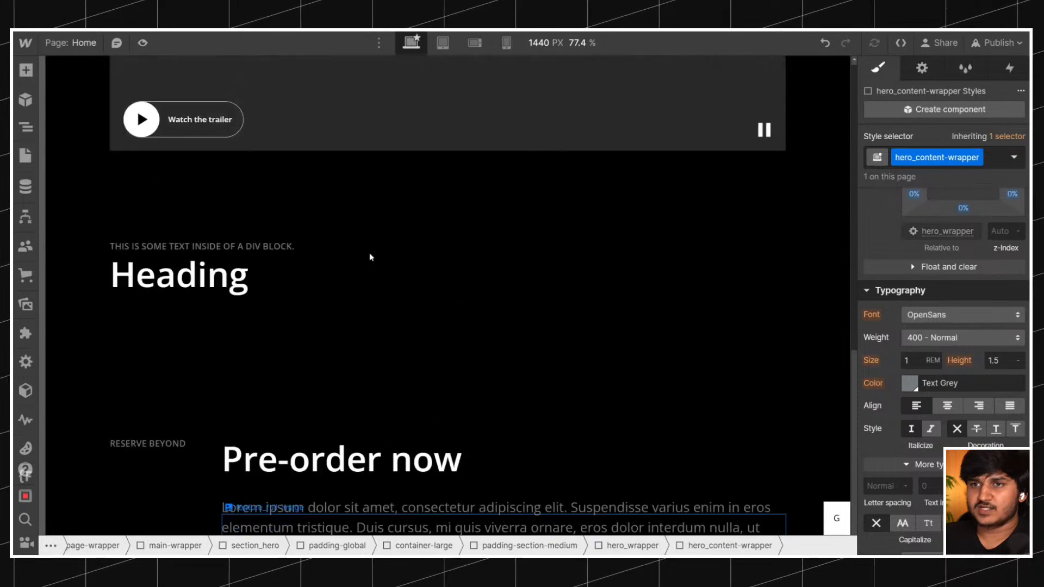
scroll(368, 260, up, 1)
click(257, 305)
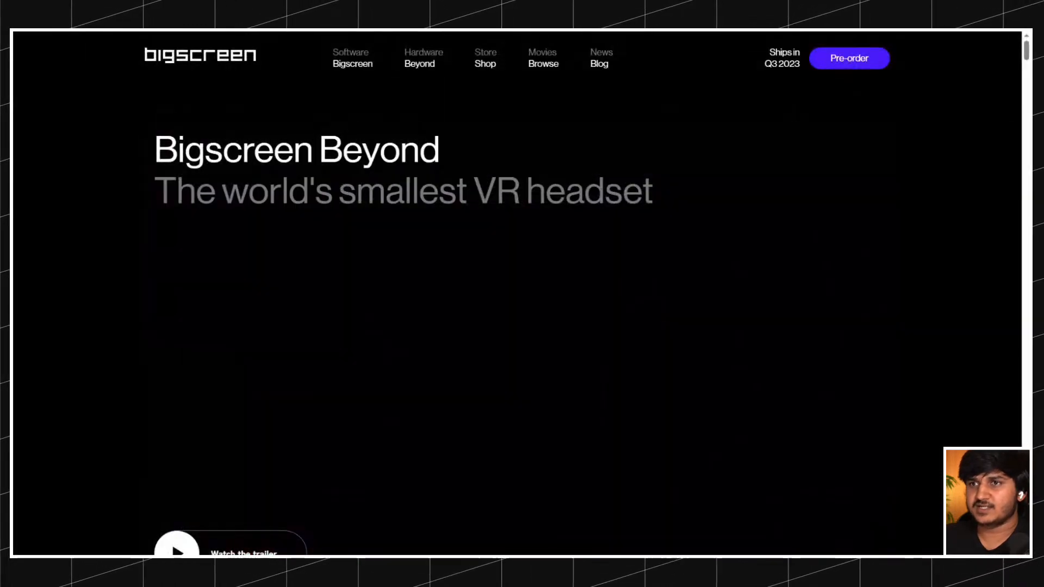
scroll(373, 184, down, 10)
scroll(373, 185, down, 1)
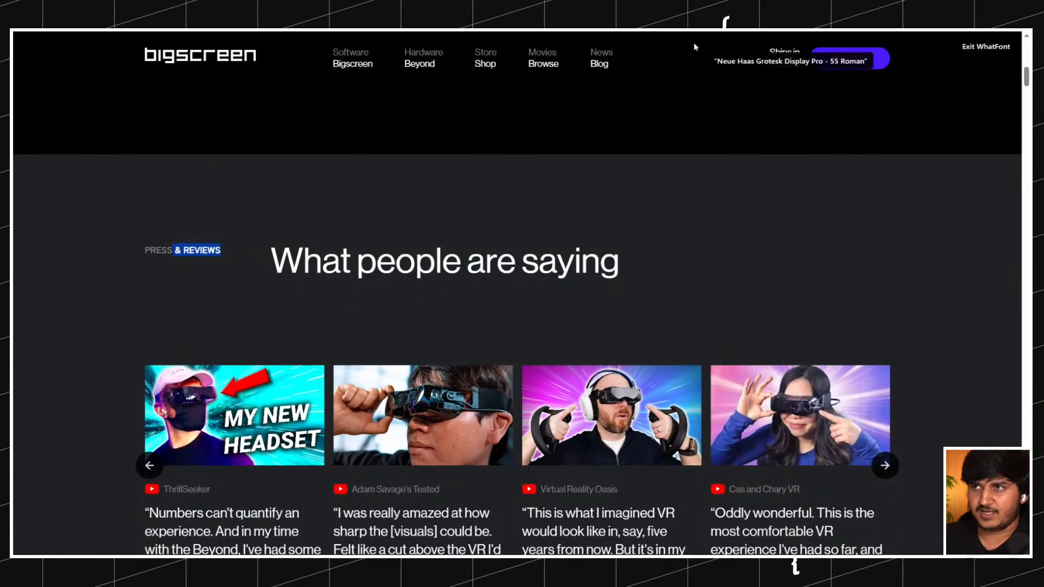
click(432, 267)
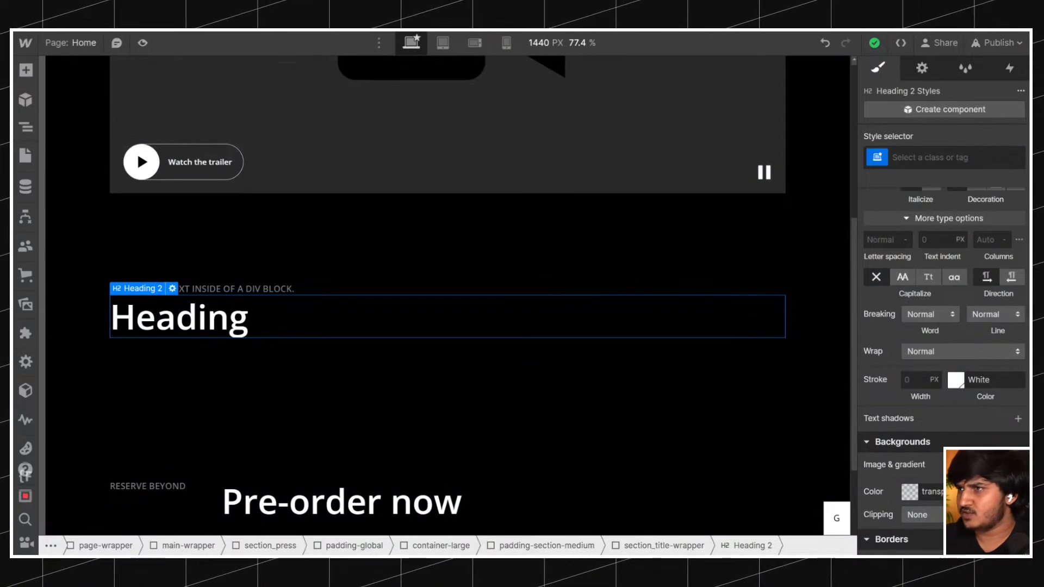
click(941, 157)
click(922, 240)
scroll(959, 335, up, 3)
click(914, 293)
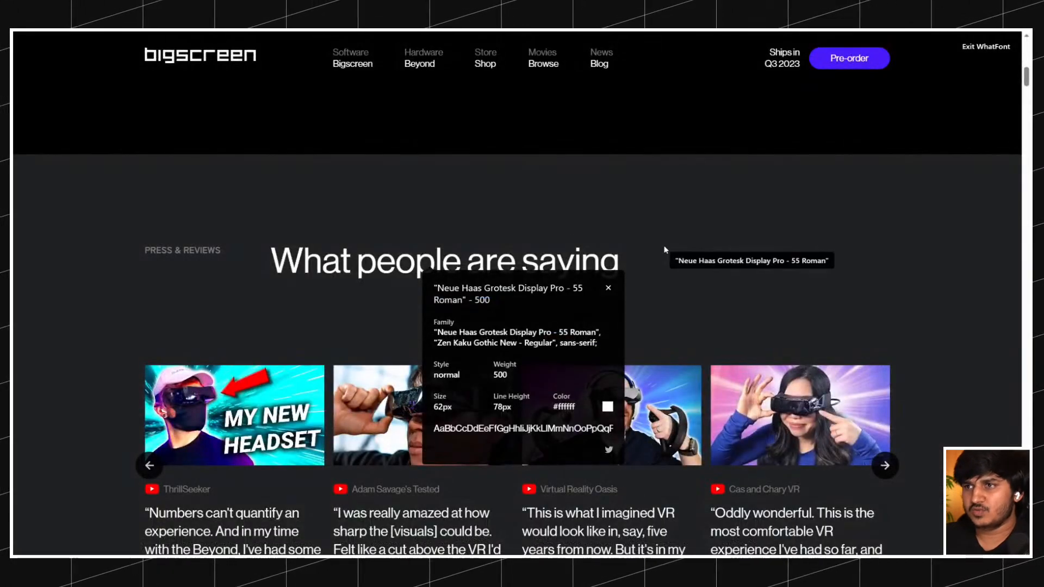
click(985, 43)
Replace the section_press heading's text with "What people are saying" copied from the original page, without bold formatting.
drag(570, 278, 680, 258)
key(ctrl+c)
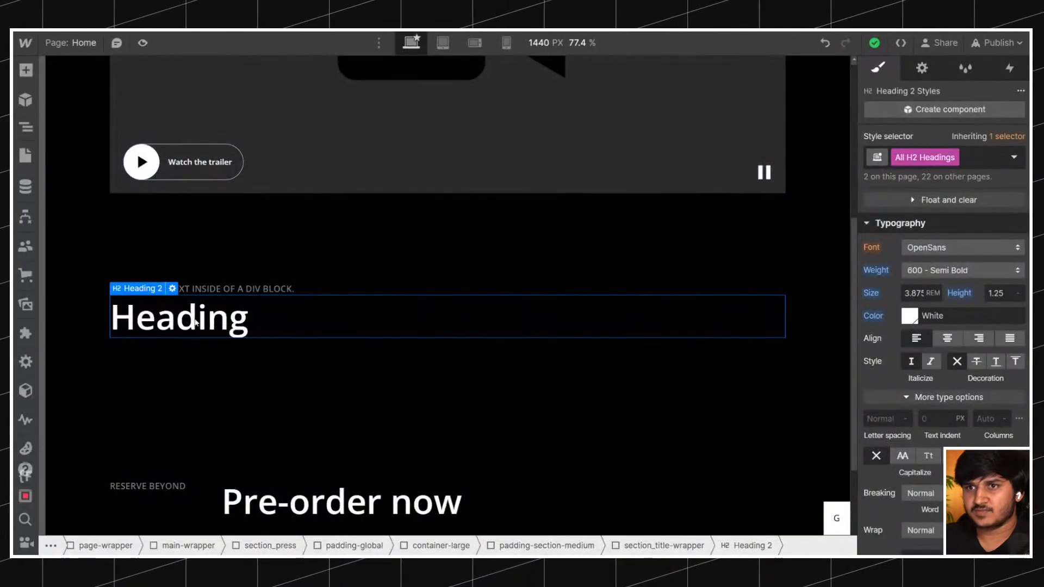
double_click(195, 322)
text(hero_wrapper)
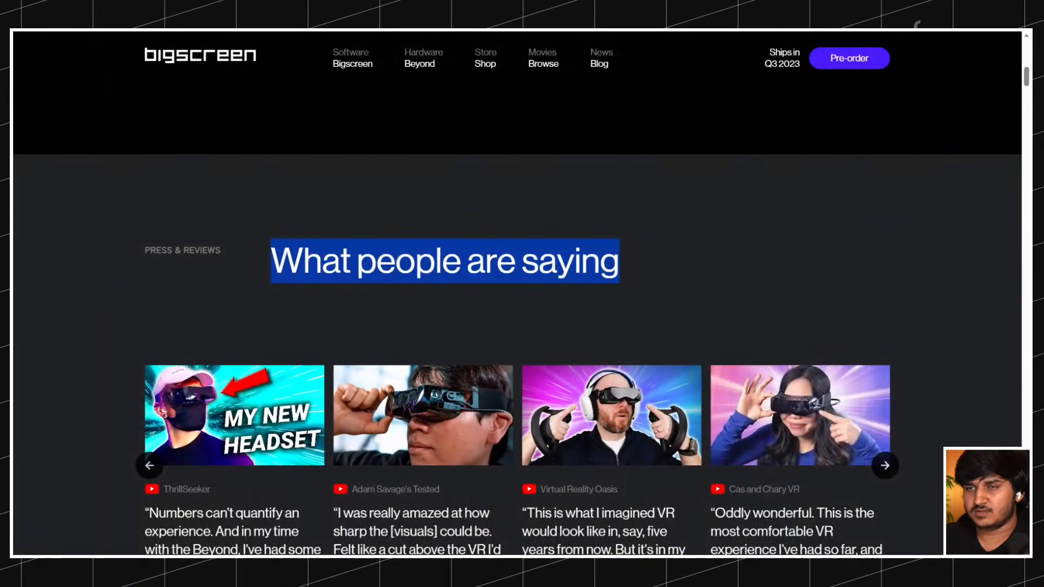
click(270, 262)
drag(271, 262, 623, 262)
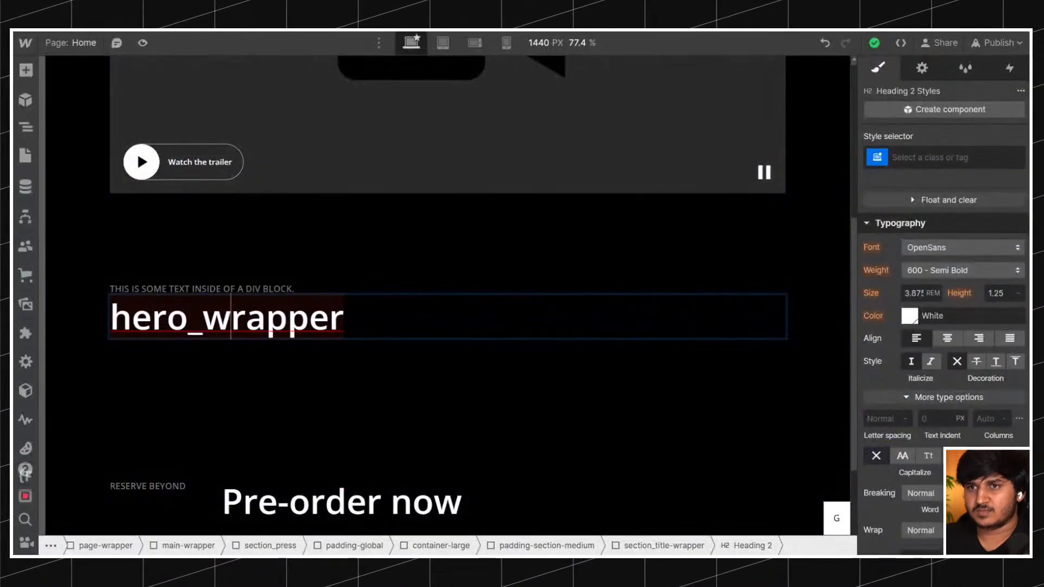
key(ctrl+v)
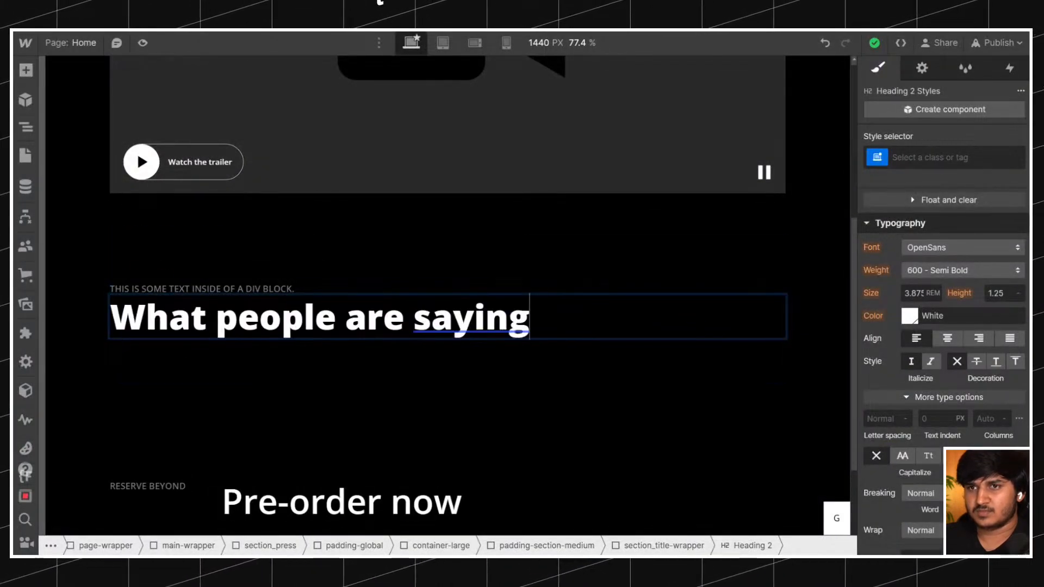
key(ctrl+a)
Change the section_title text above the "What people are saying" heading to "Press and reviews".
click(183, 280)
click(183, 287)
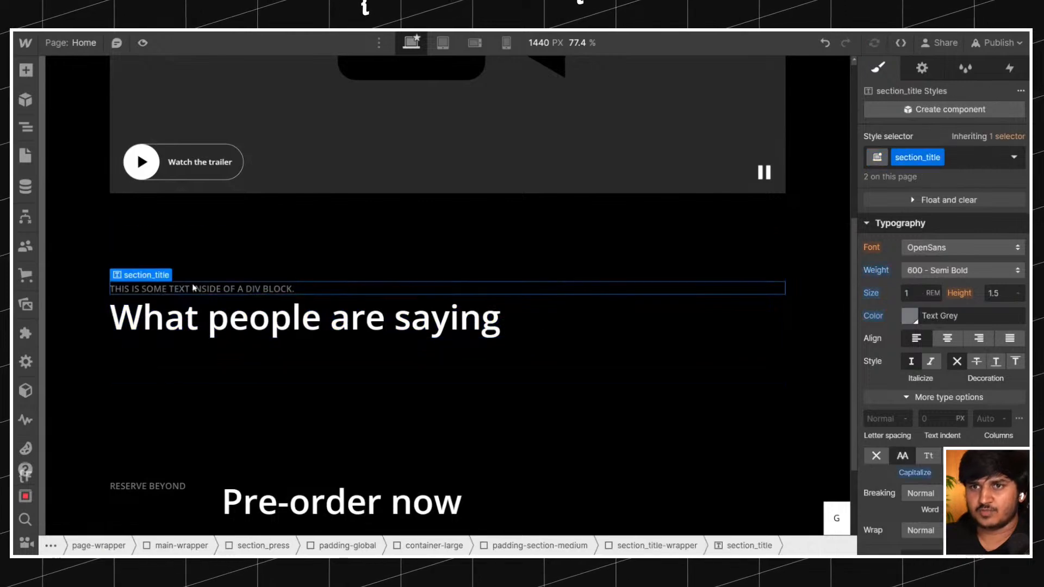
double_click(221, 288)
text(PRESS AND REVIEWS)
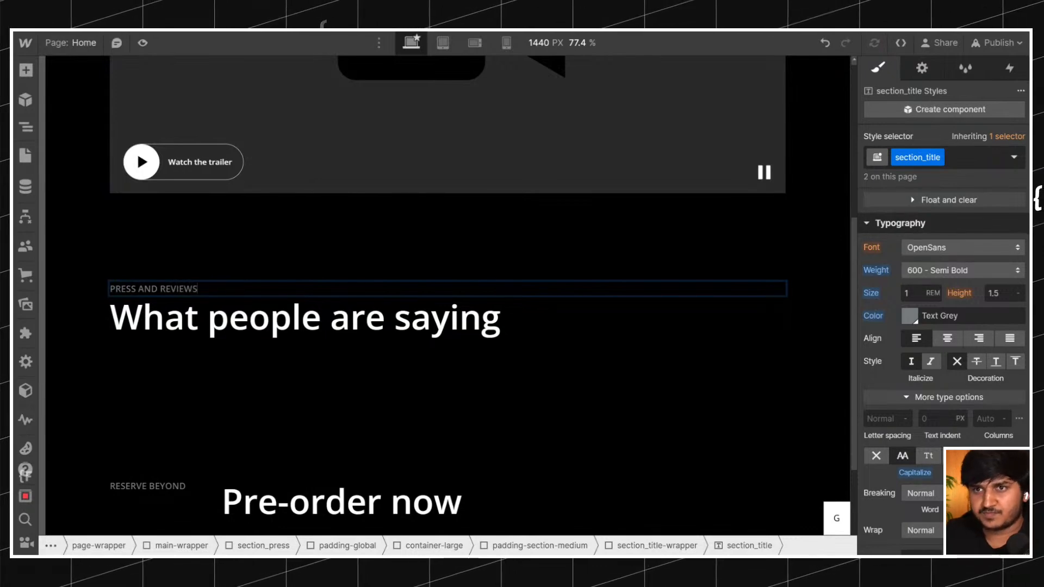
click(152, 208)
Set section_title-wrapper to a horizontal flex layout and compare it with the original's press section heading.
click(232, 325)
key(Up)
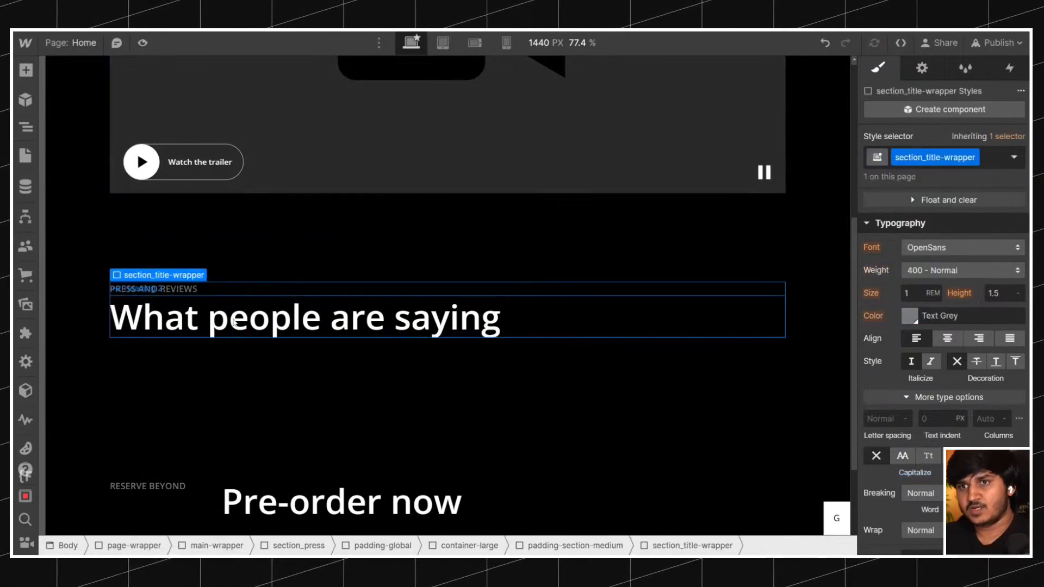
scroll(943, 272, up, 5)
click(932, 222)
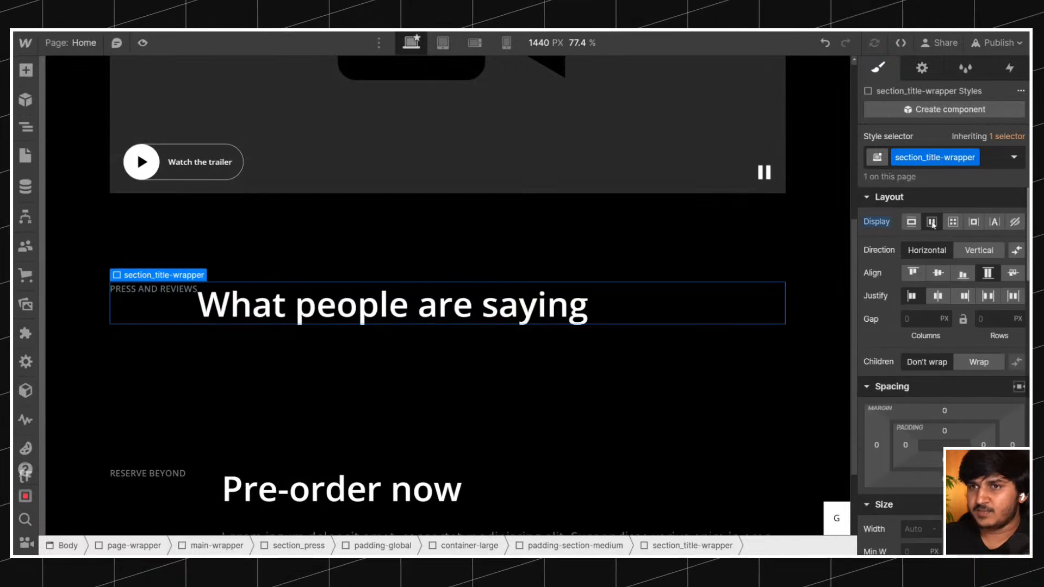
key(ctrl+Tab)
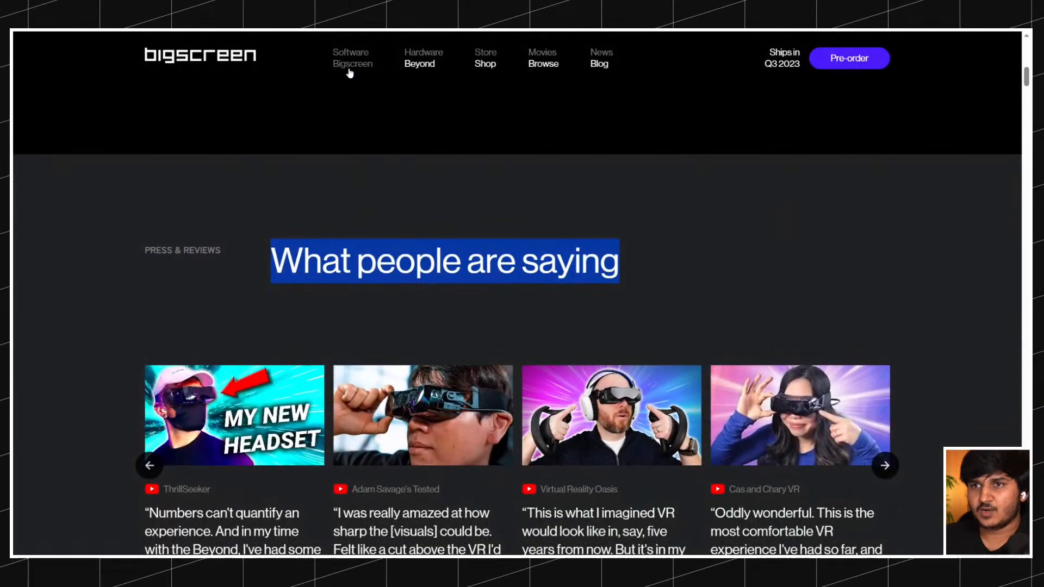
click(243, 164)
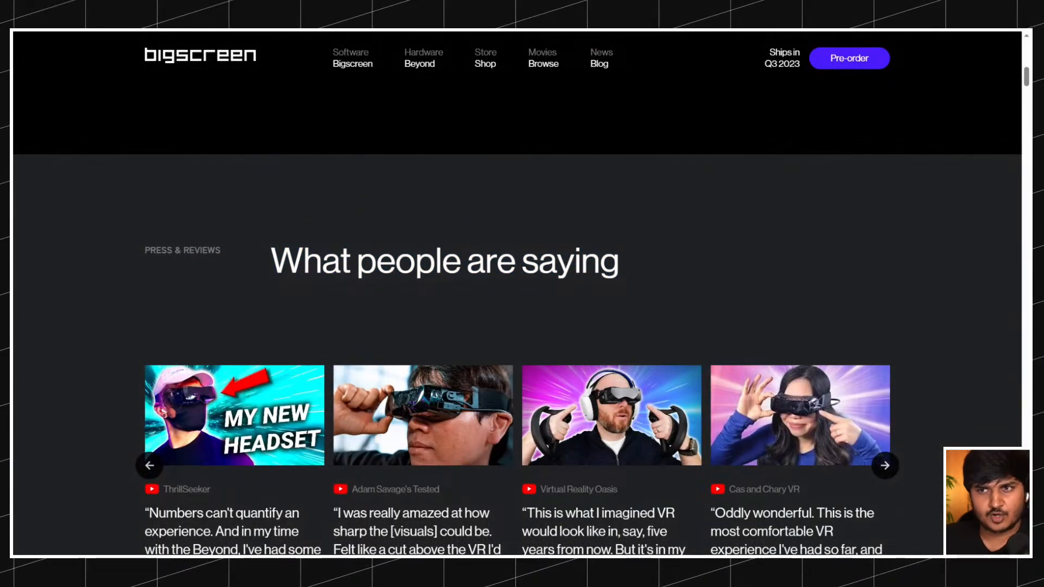
key(ctrl+Tab)
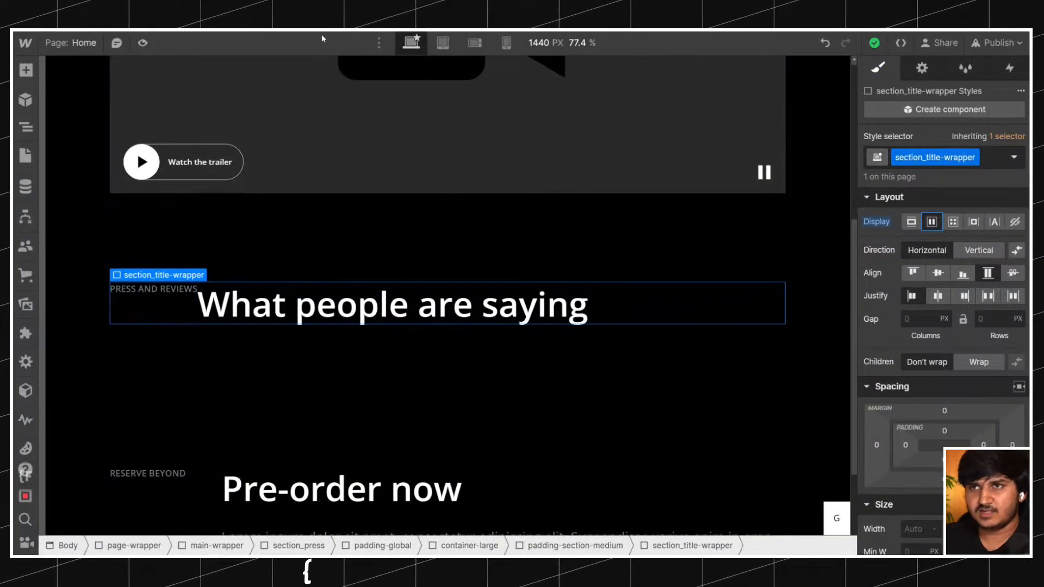
key(ctrl+Tab)
key(ctrl+Tab)
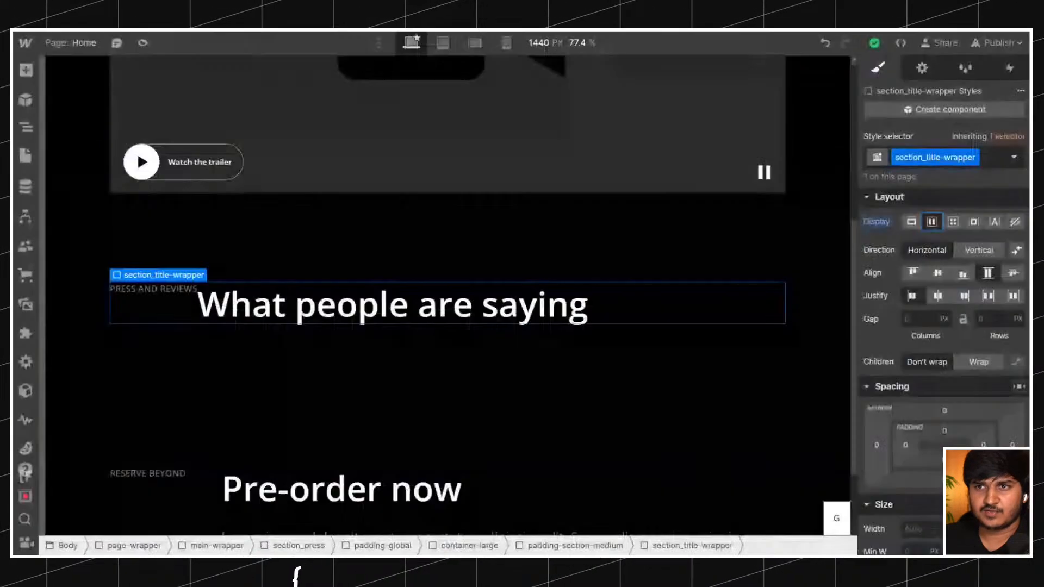
Give the section_title class a top margin of 0.75 rem after trying 0.5 rem and 1 rem.
click(152, 289)
click(944, 340)
text(0.5rem)
key(Return)
click(946, 340)
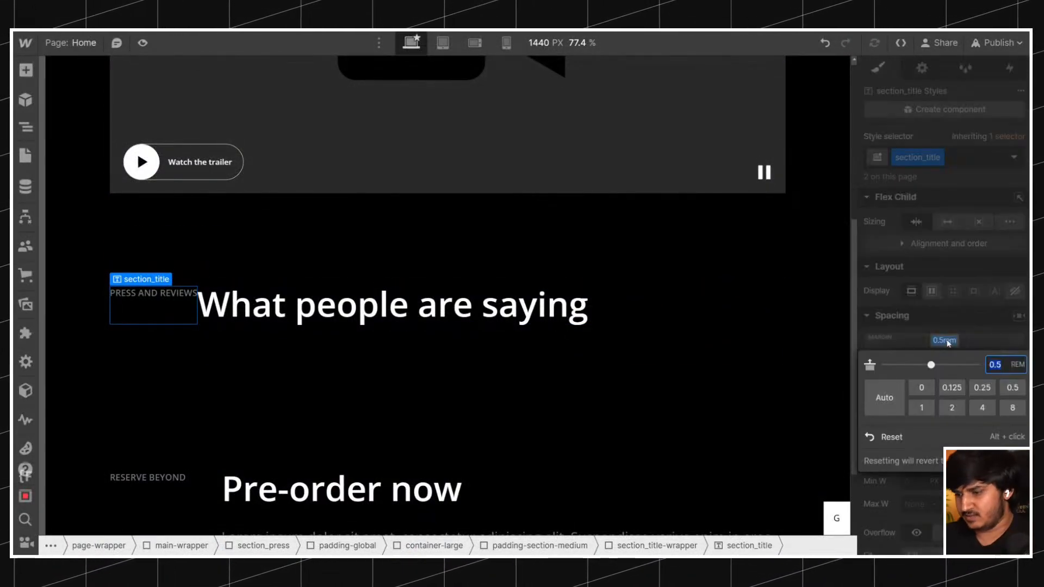
text(1)
key(Return)
click(946, 340)
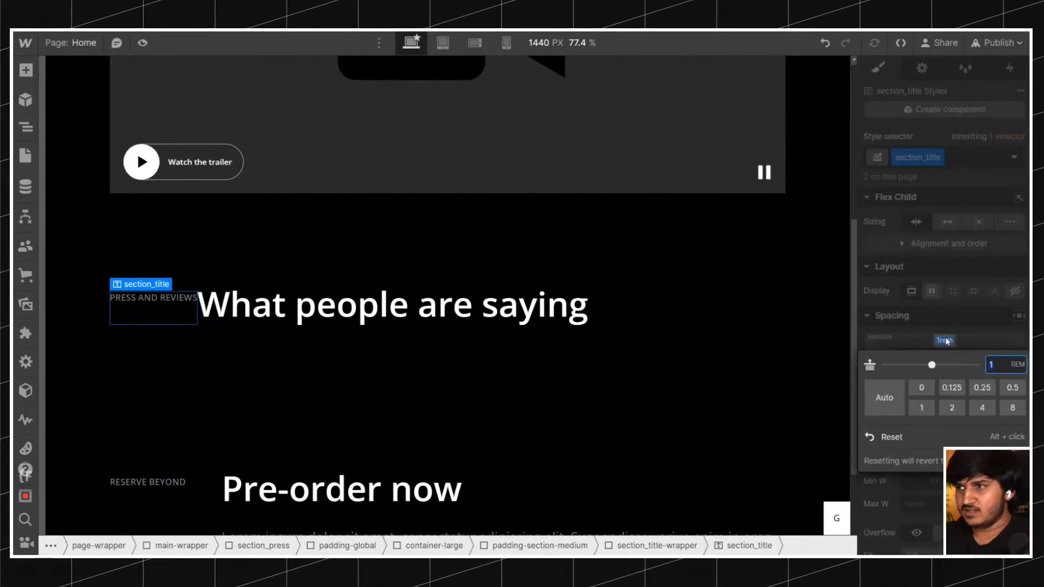
text(0.75)
key(Return)
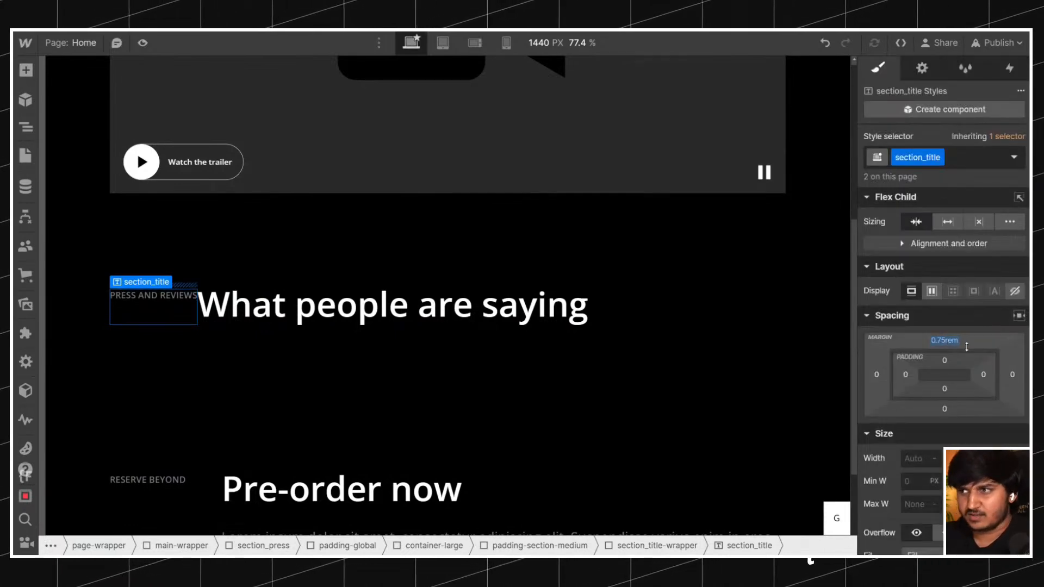
Try a column gap of 1 rem on section_title-wrapper.
click(260, 282)
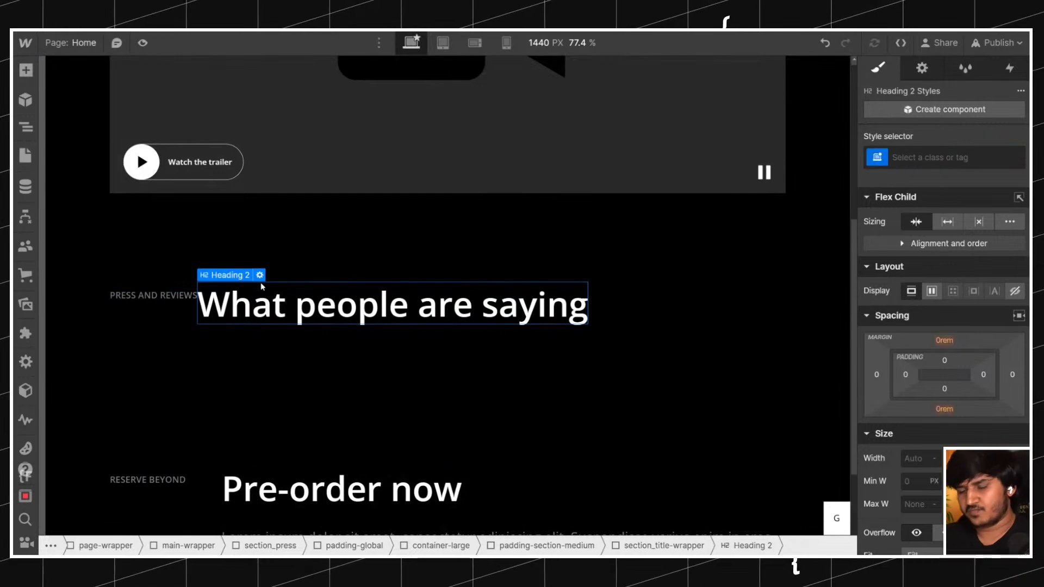
key(Up)
click(915, 319)
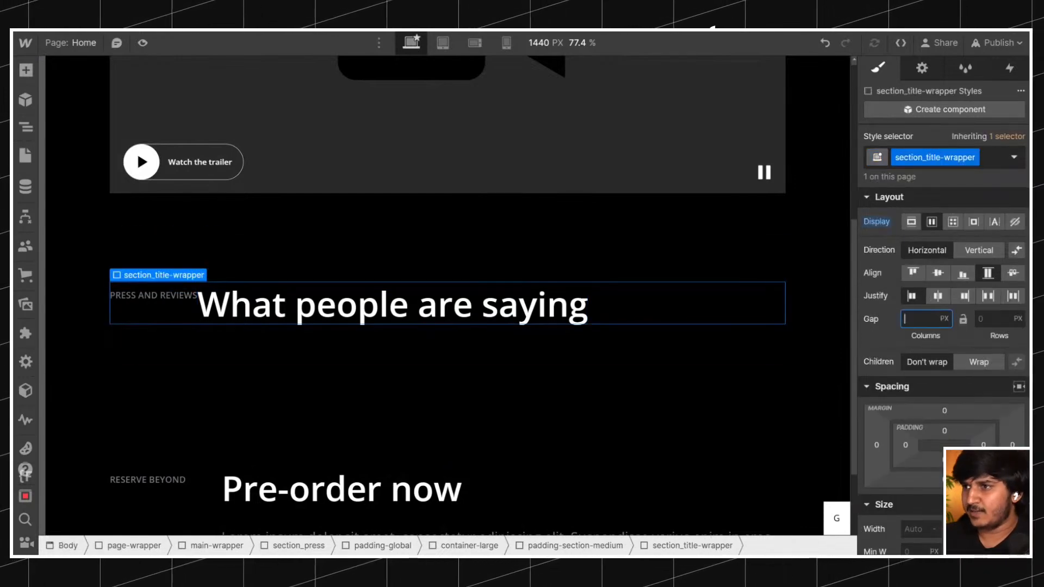
text(1rem)
key(Return)
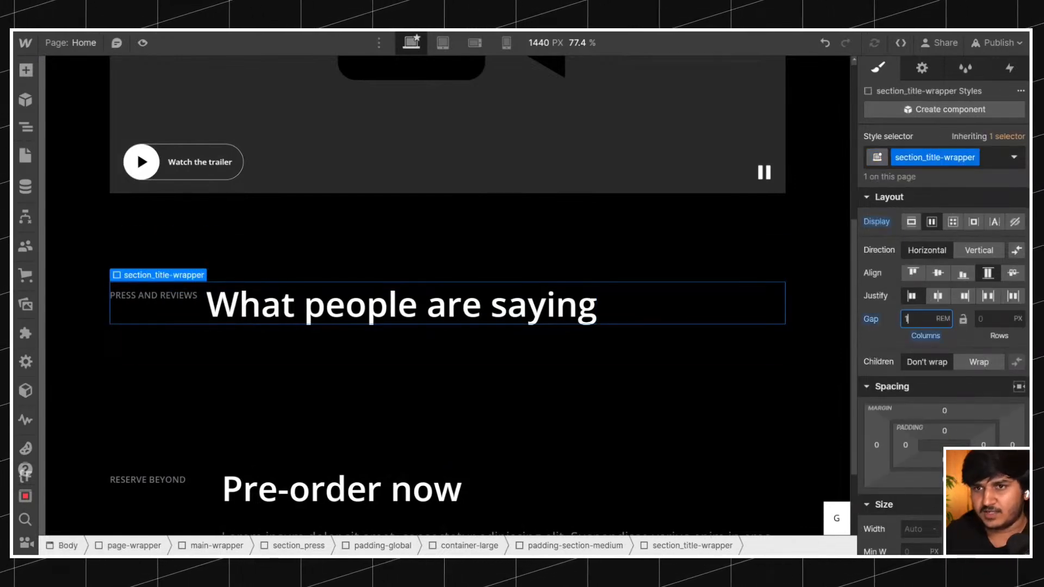
Check the gap used by feature_item in the pre-order section and set section_title-wrapper's column gap to 4 rem.
click(217, 480)
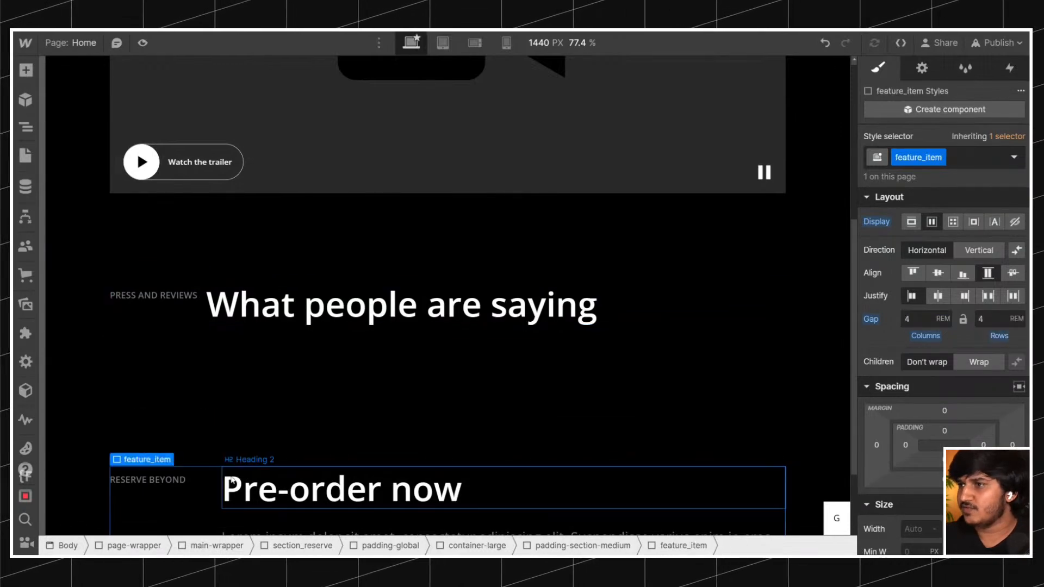
scroll(217, 480, down, 6)
scroll(233, 470, up, 2)
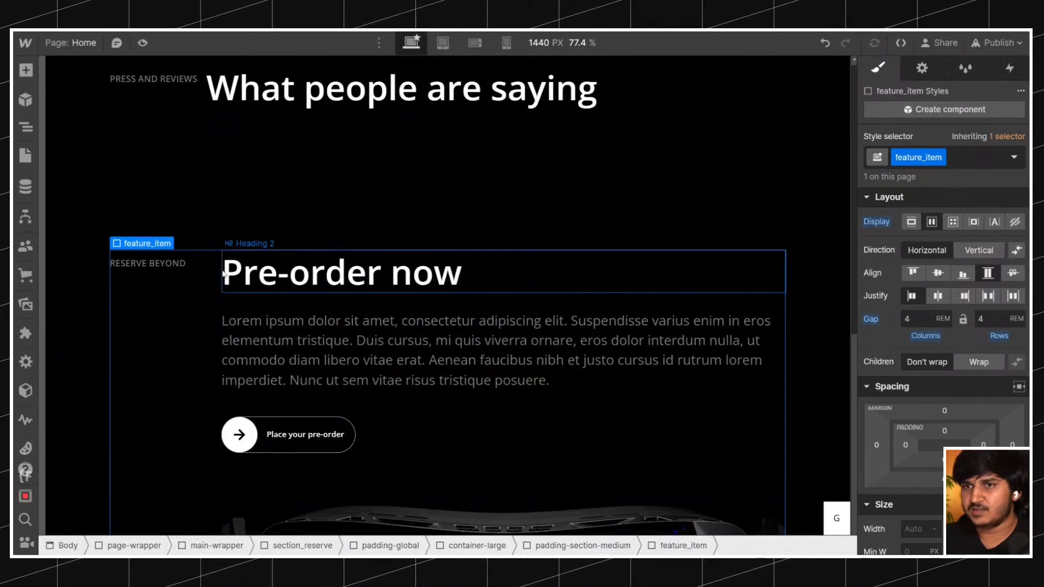
scroll(217, 296, down, 6)
scroll(217, 296, up, 7)
scroll(217, 296, down, 4)
scroll(216, 297, up, 2)
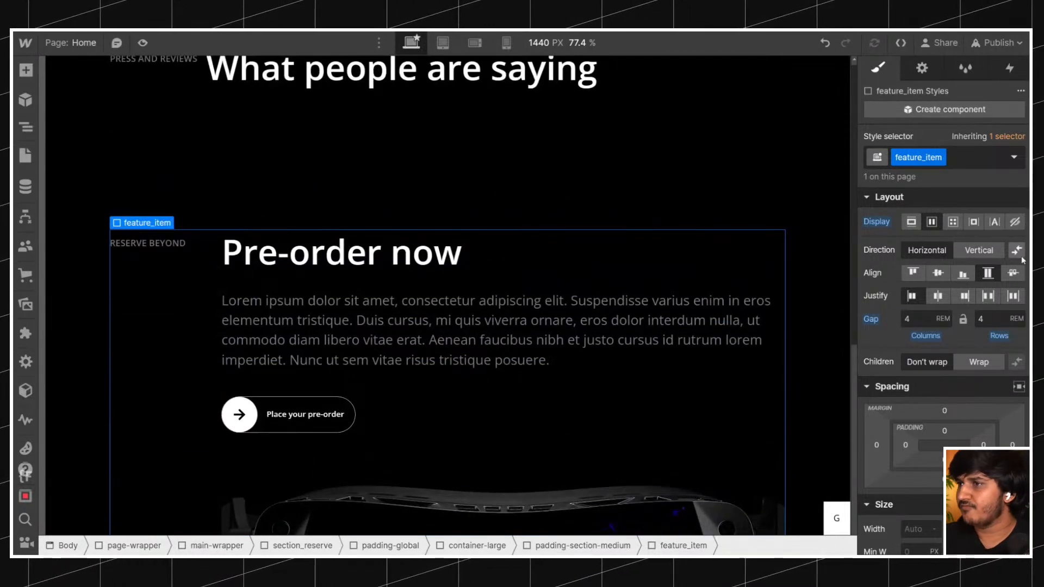
scroll(261, 301, up, 4)
scroll(250, 311, down, 1)
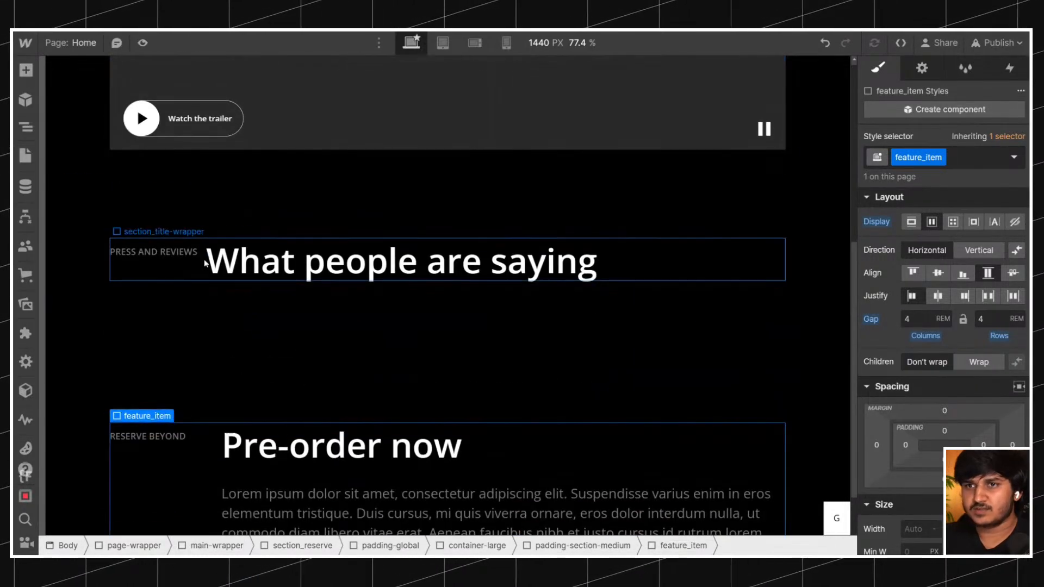
click(205, 262)
text(4)
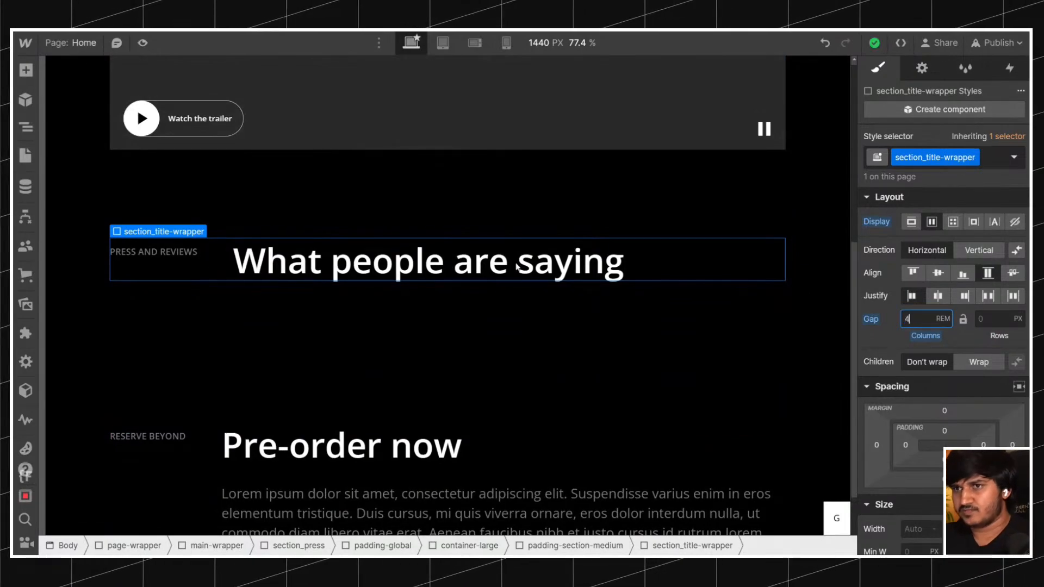
Compare the title-to-heading spacing of section_title-wrapper and feature_item with the press and pre-order sections on the original page.
scroll(436, 242, down, 3)
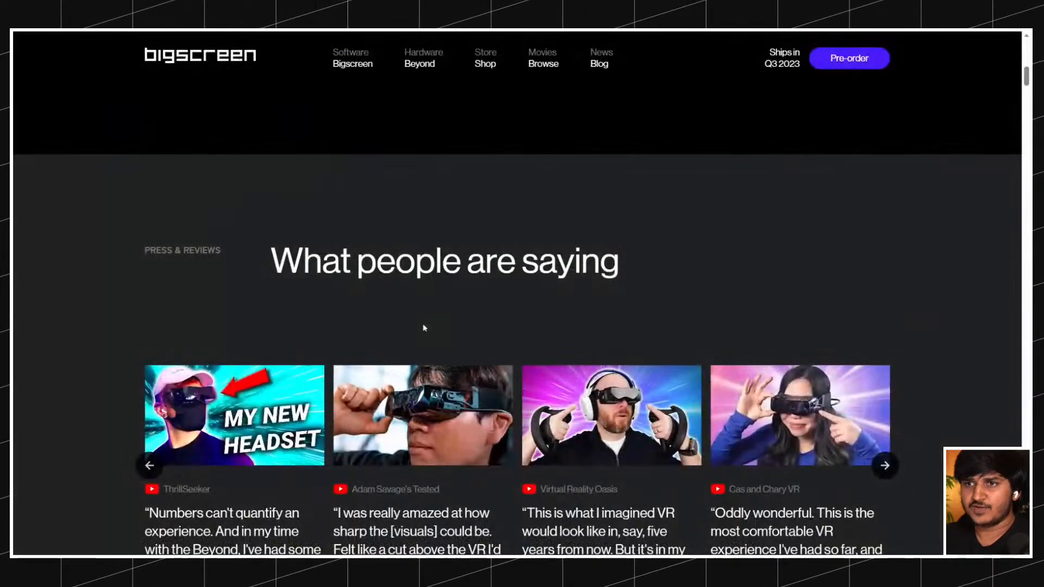
scroll(422, 326, down, 10)
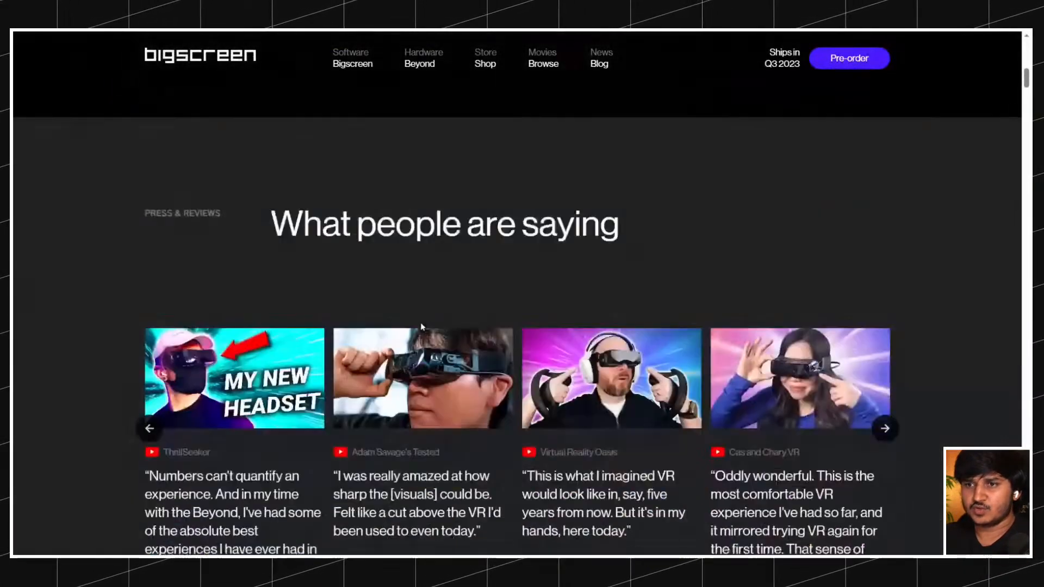
scroll(420, 326, down, 15)
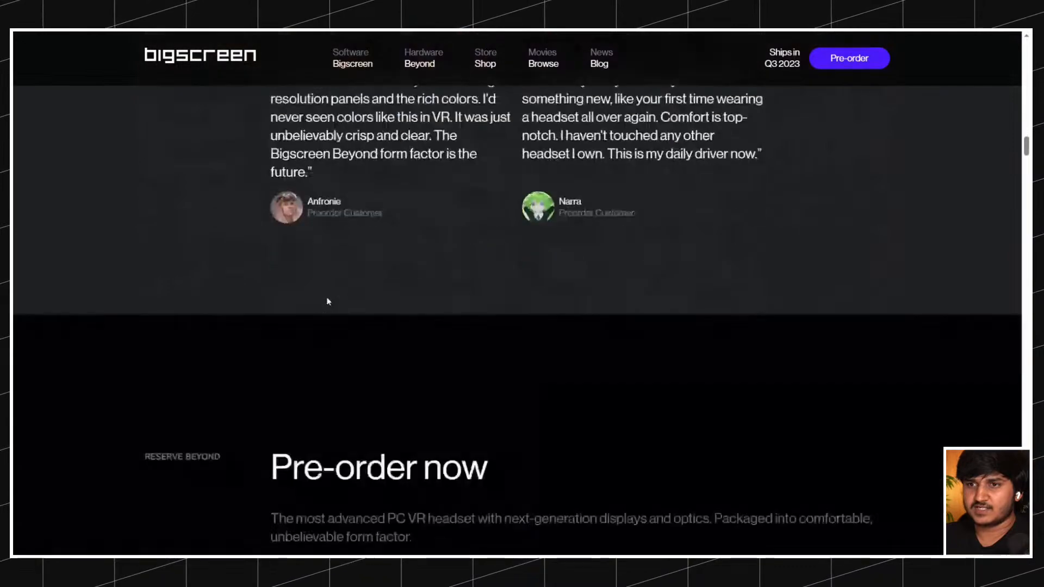
scroll(417, 247, up, 5)
scroll(356, 255, up, 15)
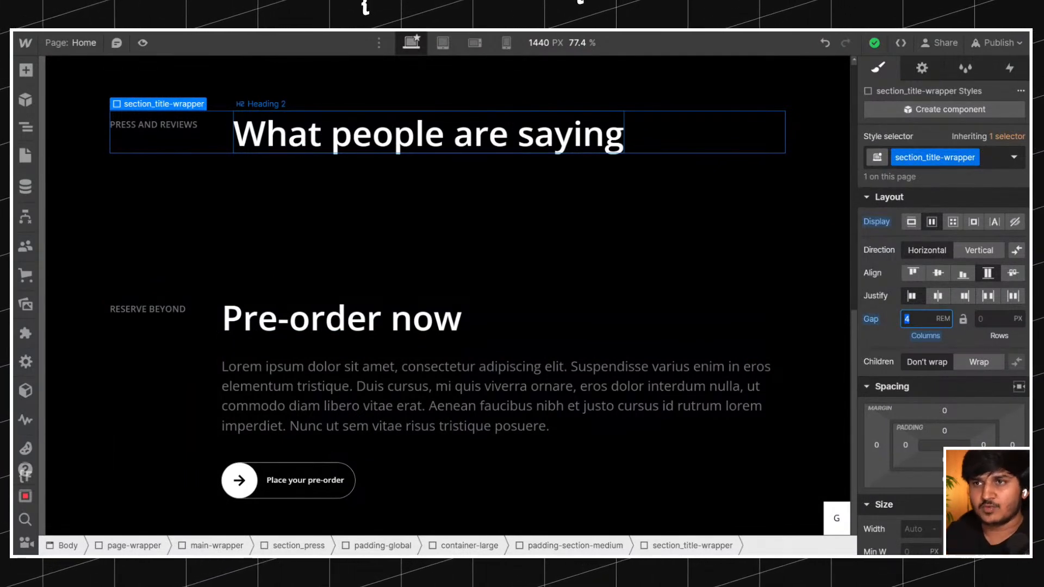
click(213, 312)
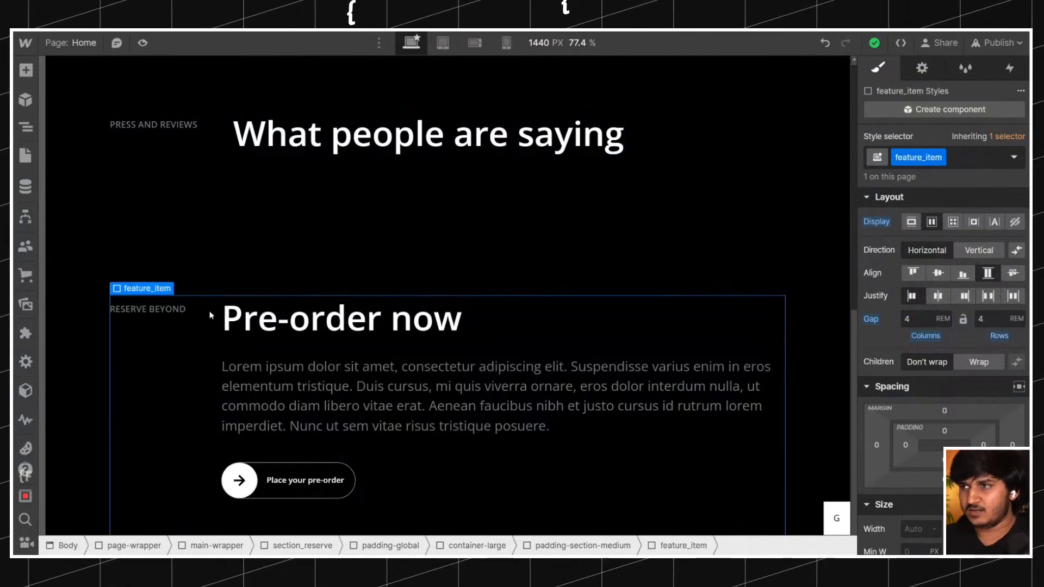
click(221, 142)
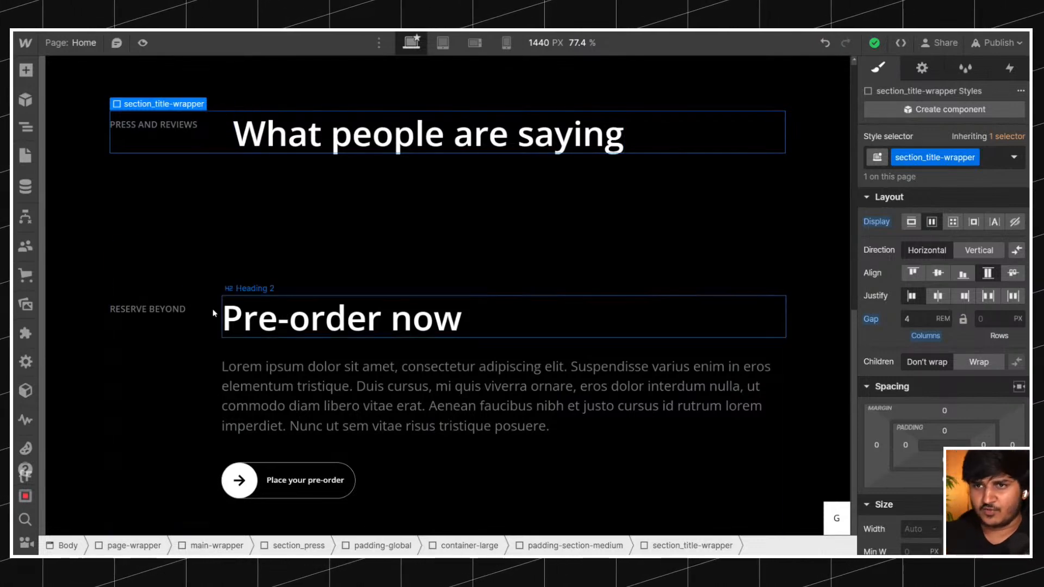
Compare the feature_item layout in the pre-order section with the press and reviews section of the original page.
click(196, 311)
scroll(296, 282, down, 8)
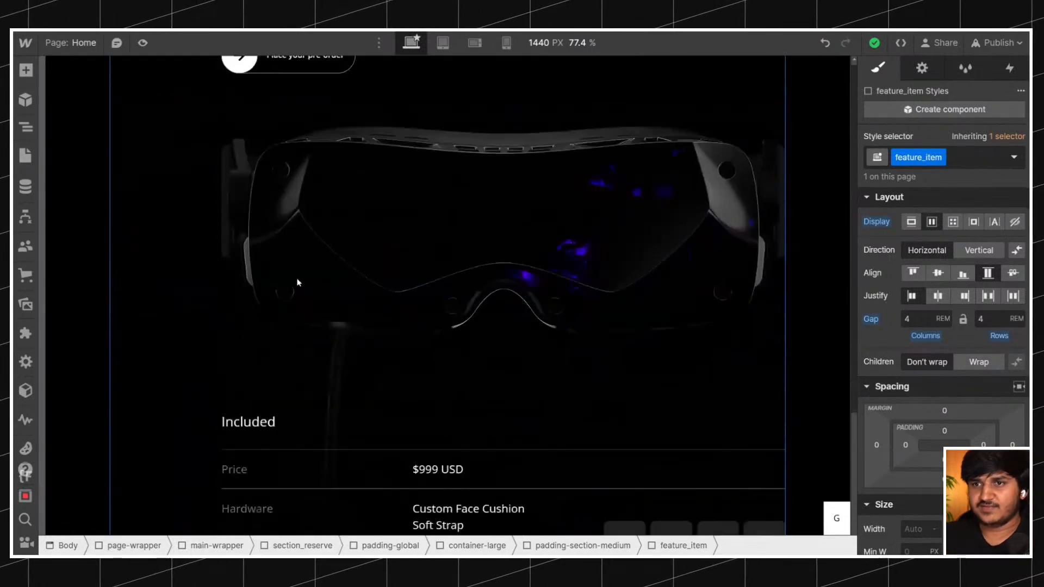
scroll(303, 263, up, 5)
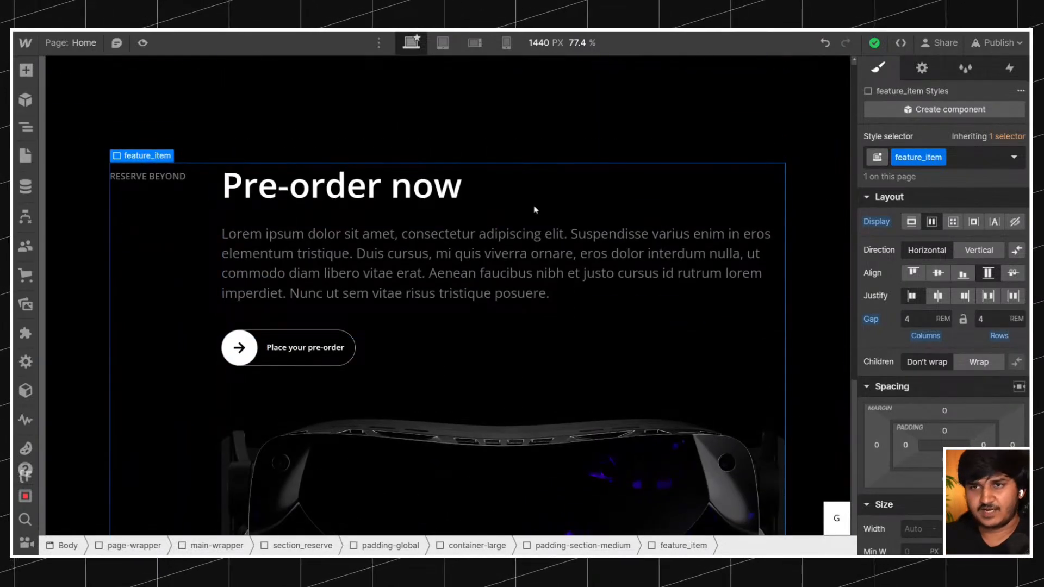
scroll(542, 223, up, 8)
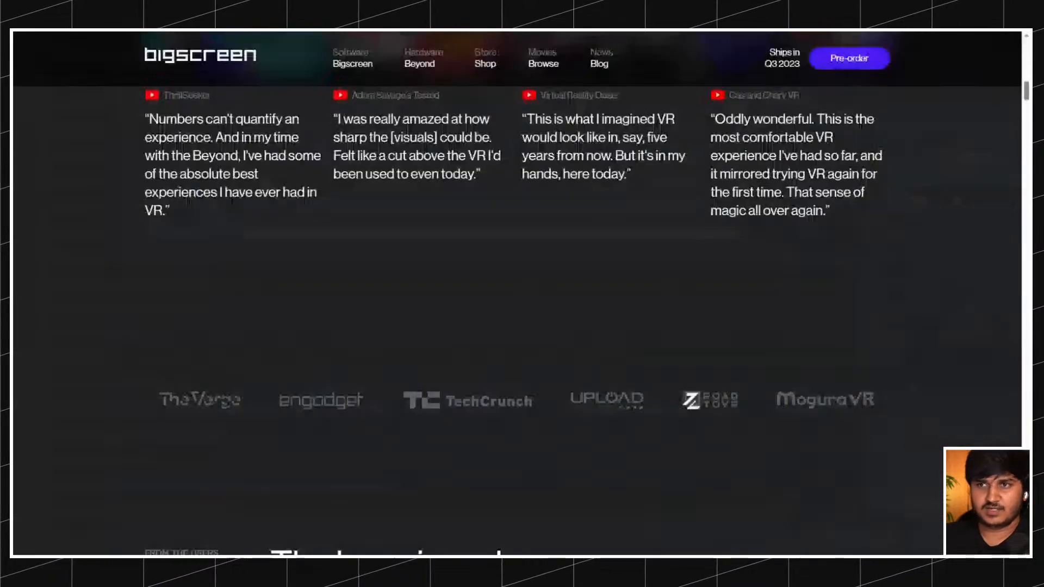
scroll(377, 242, up, 5)
scroll(360, 207, down, 3)
scroll(364, 212, down, 3)
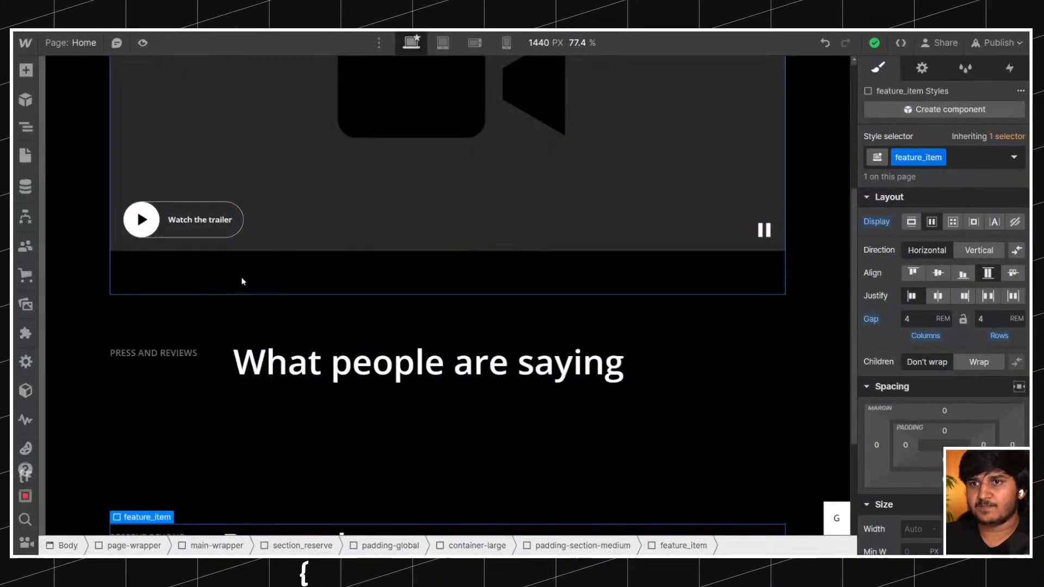
Examine the section title rows and content layouts of the original page, from the user reviews down to the face cushion section.
click(250, 353)
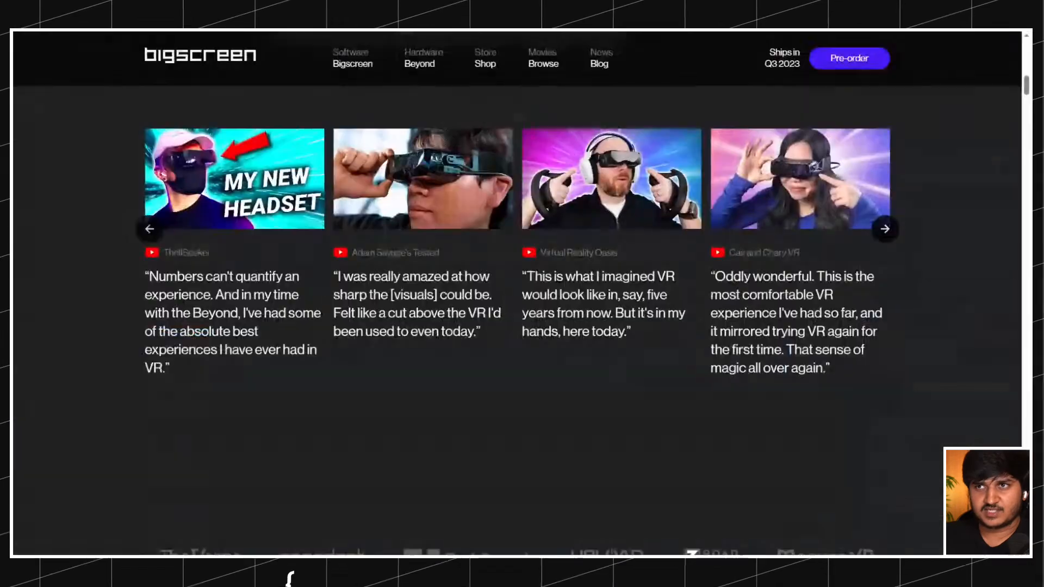
scroll(467, 326, up, 5)
scroll(468, 367, down, 4)
scroll(467, 368, down, 10)
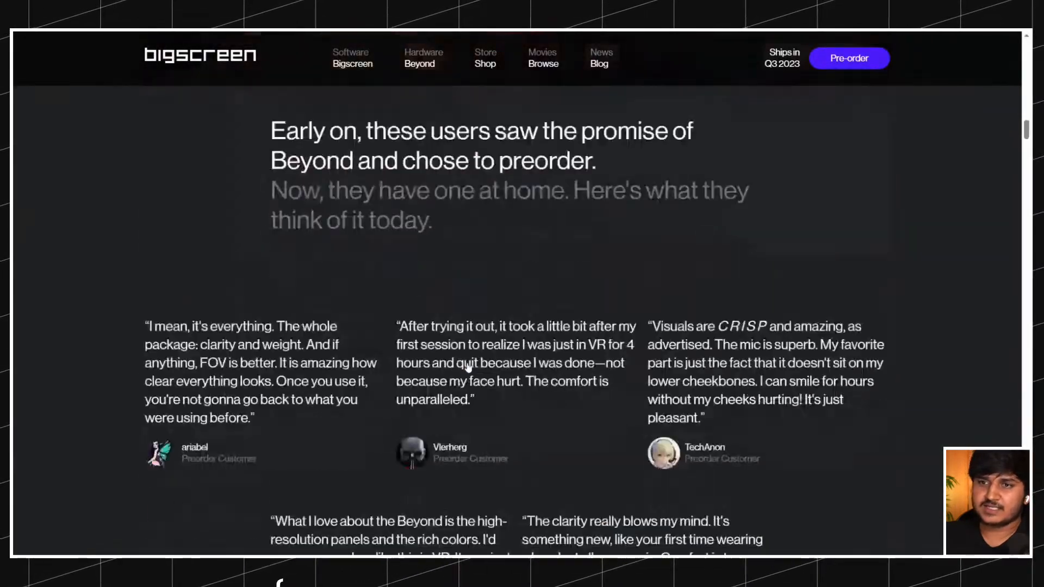
scroll(468, 367, down, 12)
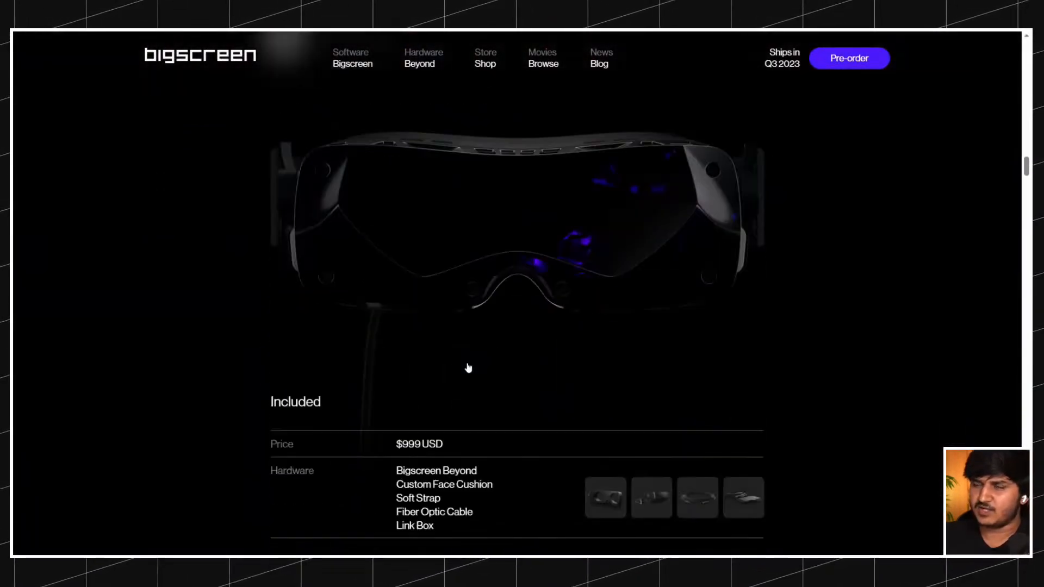
scroll(280, 210, down, 12)
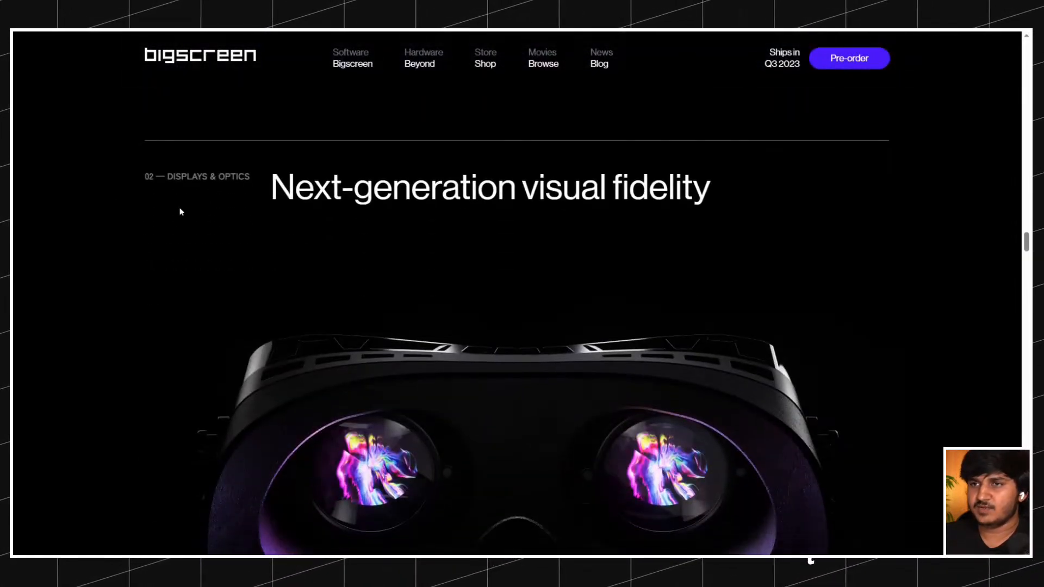
scroll(371, 238, down, 12)
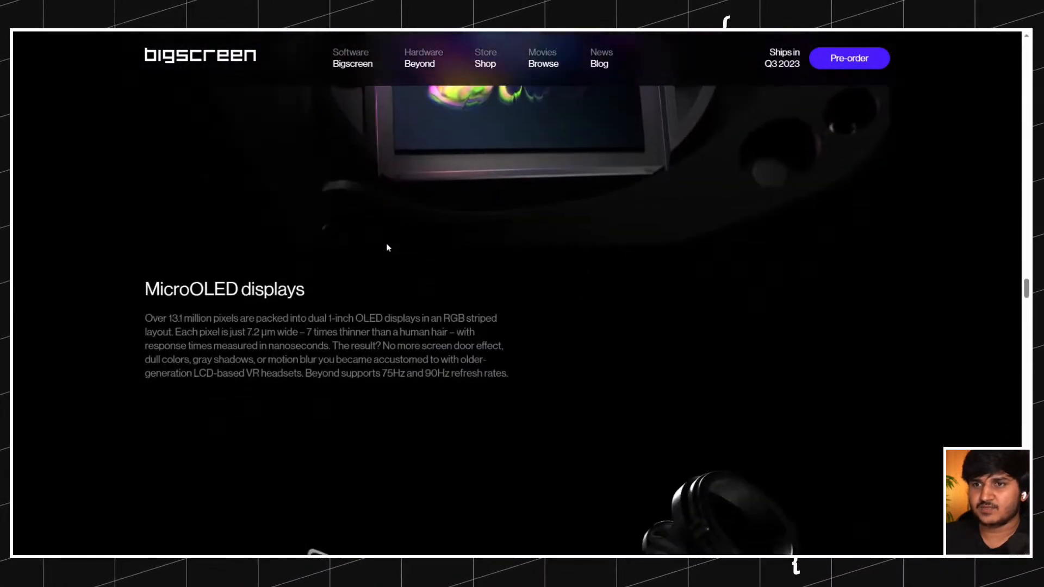
scroll(387, 247, down, 10)
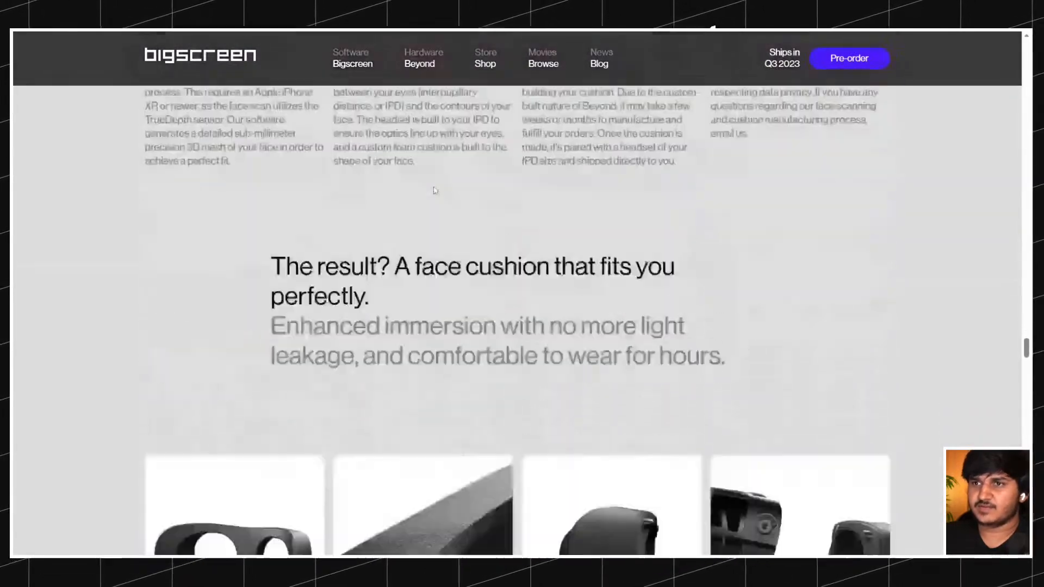
scroll(434, 189, down, 3)
scroll(435, 190, up, 20)
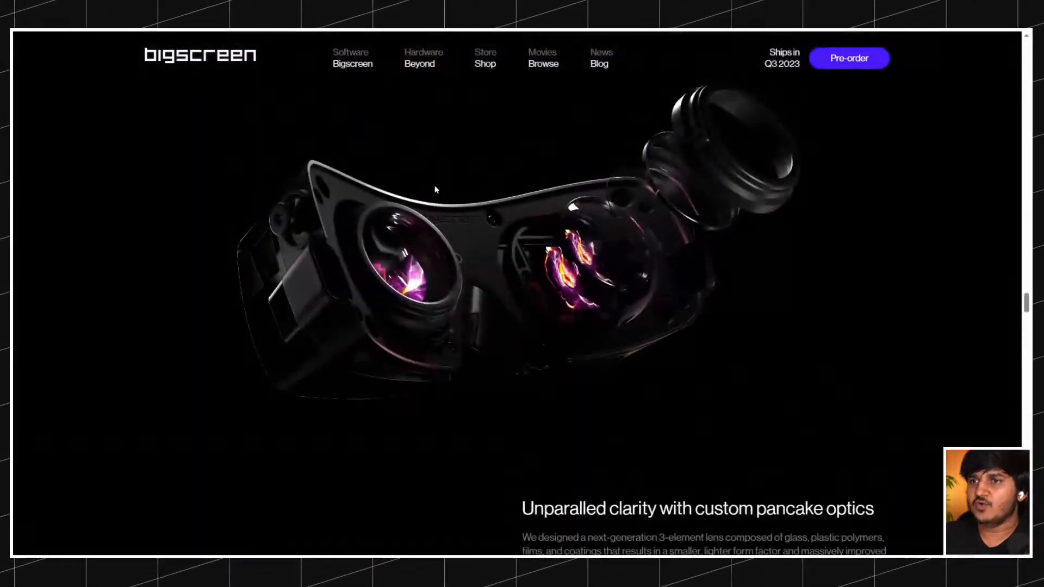
scroll(436, 189, up, 12)
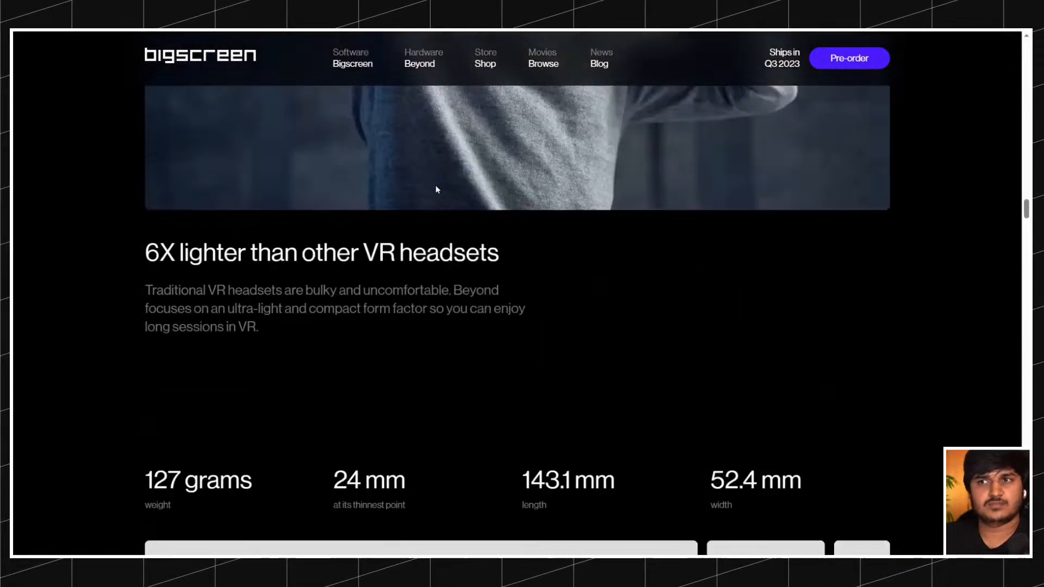
scroll(436, 189, up, 5)
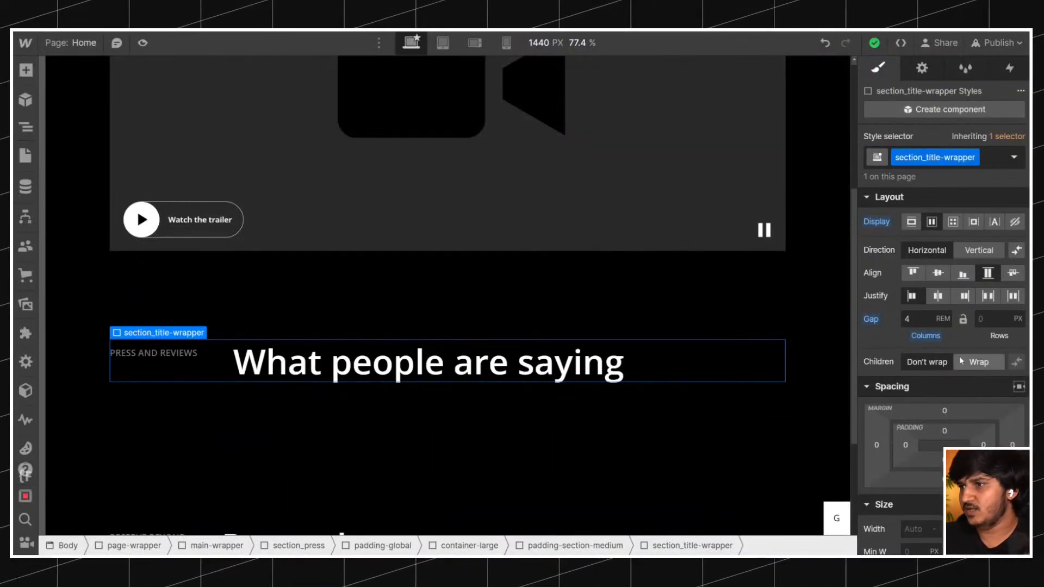
Set the bottom margin of section_title-wrapper to 3 rem.
scroll(948, 326, down, 4)
click(944, 299)
text(3rem)
key(Return)
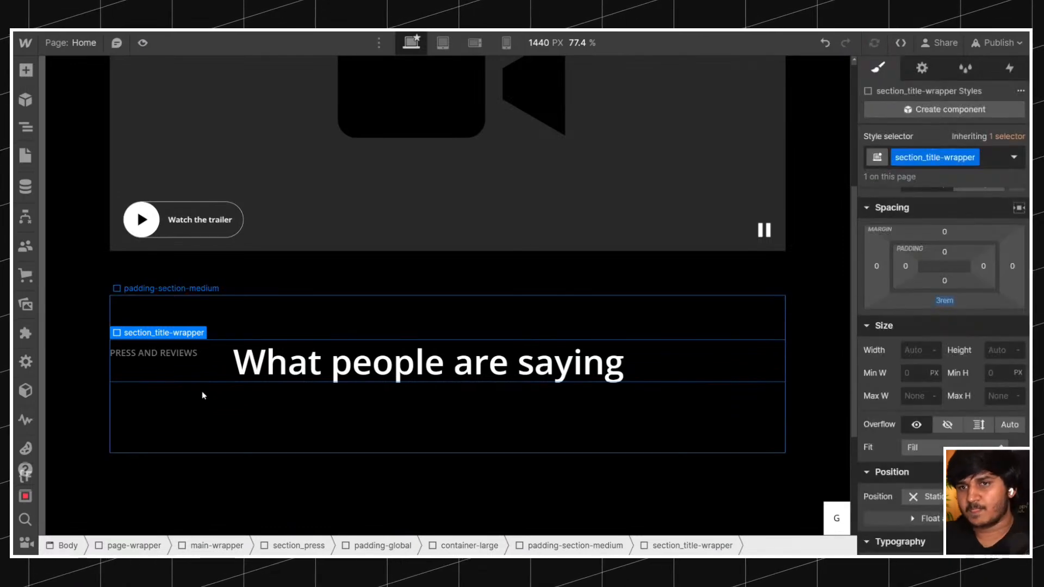
Select the padding-section-medium block inside section_press and open the quick search for elements.
click(26, 127)
click(105, 255)
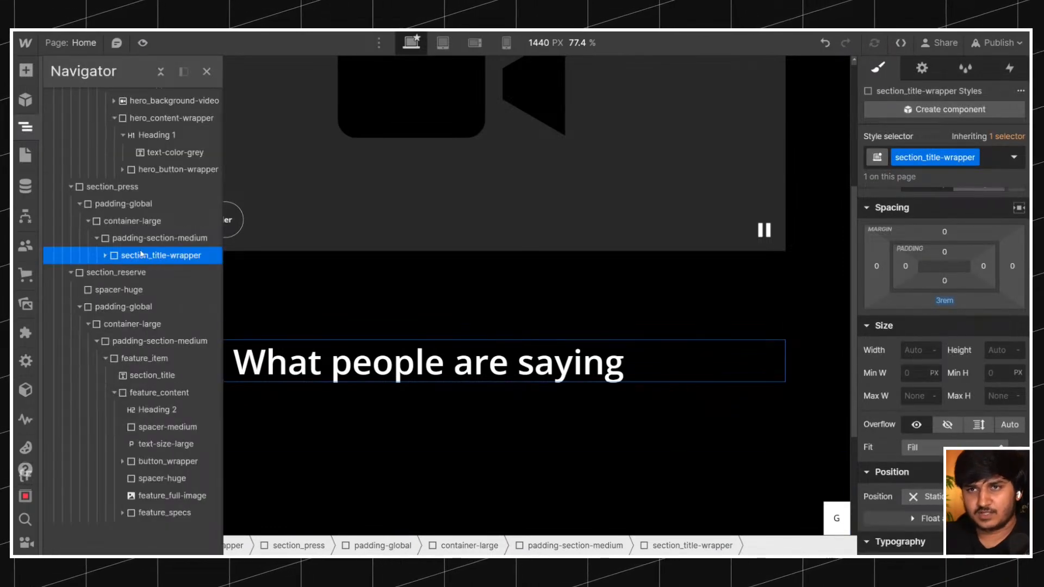
click(158, 238)
key(ctrl+k)
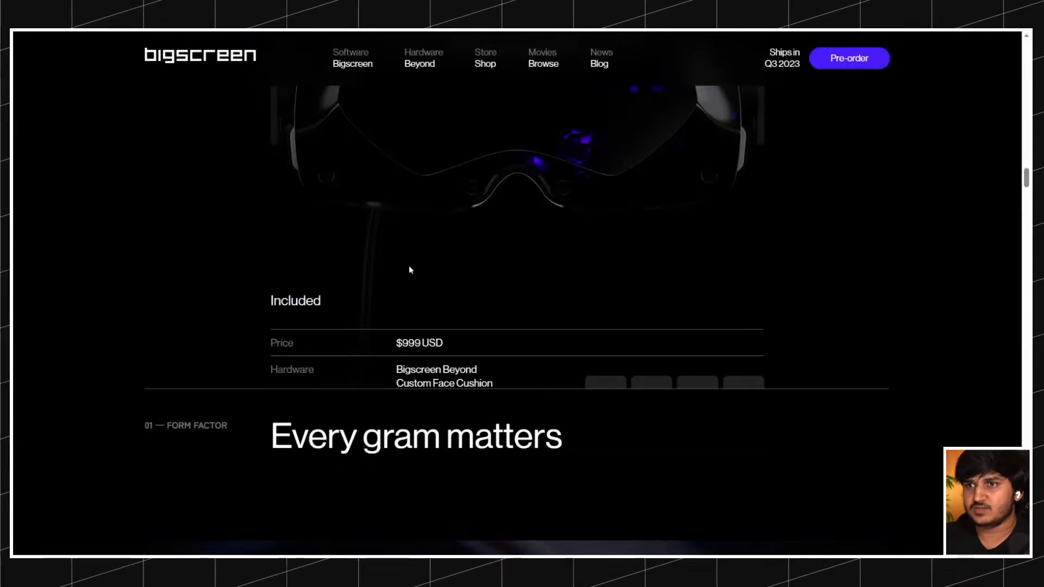
Browse the review video carousel on the original page forward and back to study how its slides move.
scroll(412, 256, up, 15)
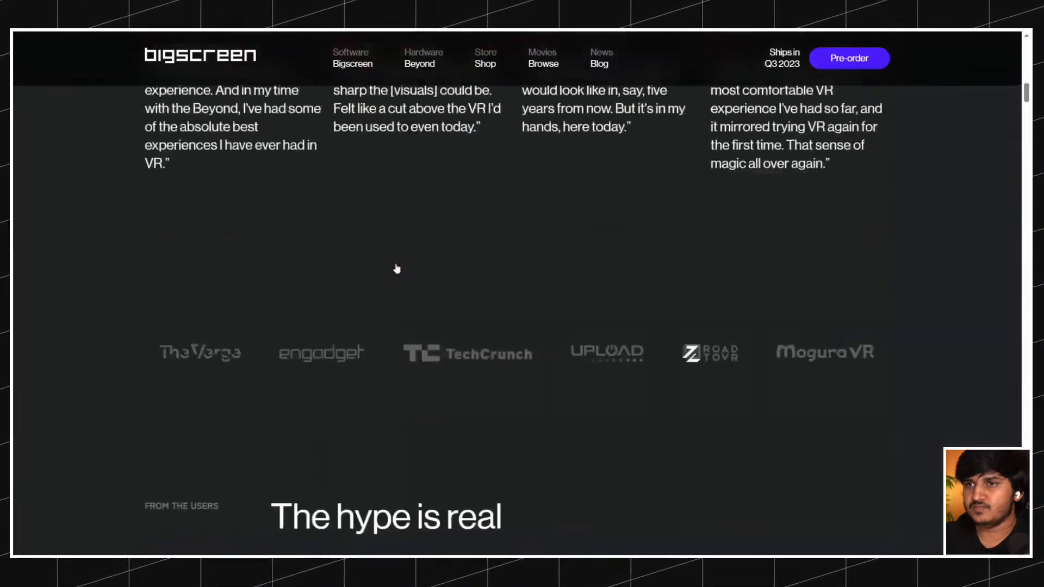
scroll(397, 268, up, 5)
scroll(652, 233, down, 2)
click(885, 228)
click(886, 231)
click(886, 231)
click(886, 231)
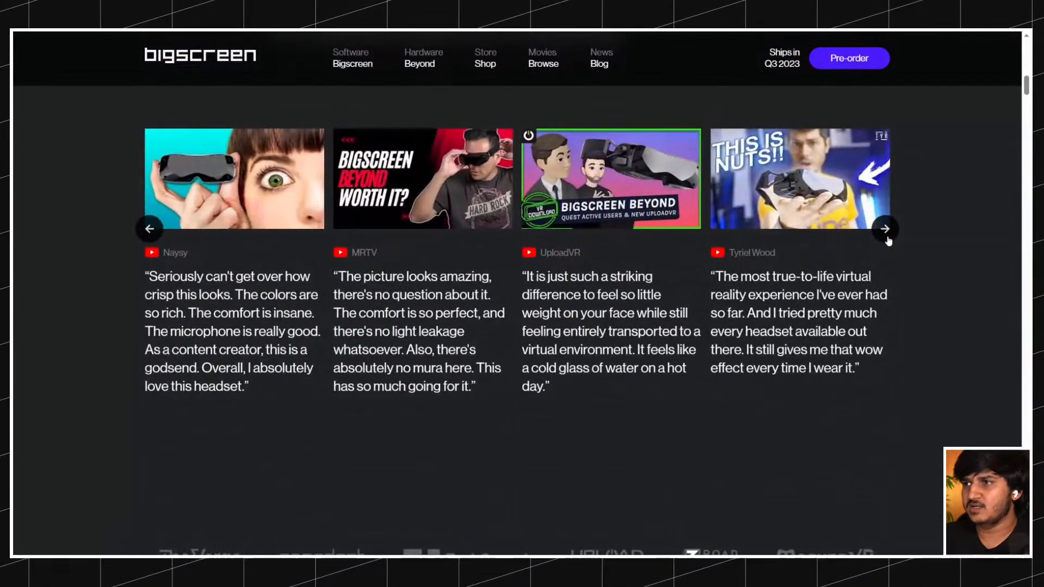
click(143, 233)
click(144, 236)
click(145, 237)
click(145, 237)
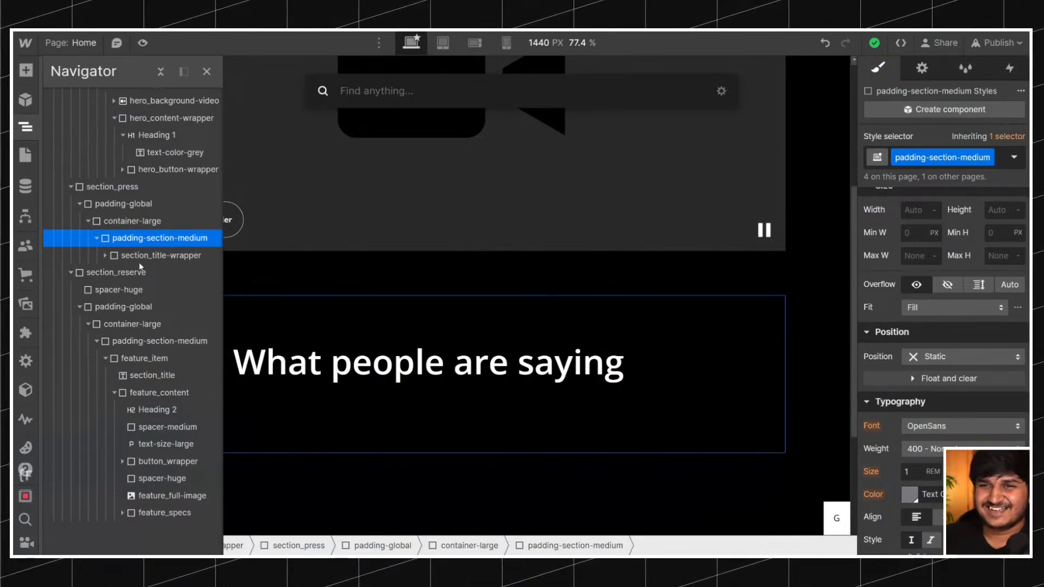
Add a div block inside padding-section-medium of section_press, below section_title-wrapper.
key(Escape)
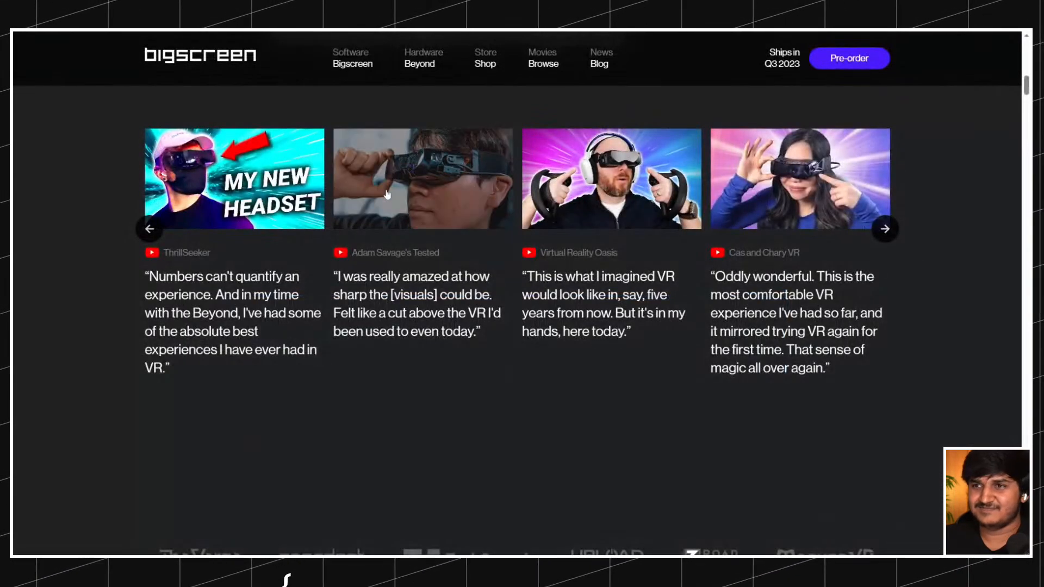
scroll(516, 299, up, 3)
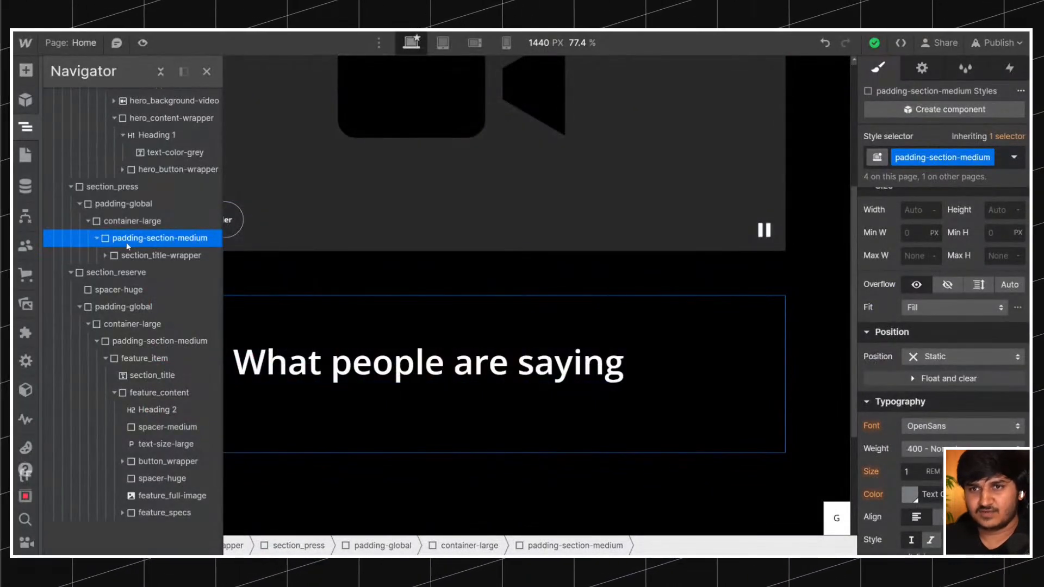
key(ctrl+e)
text(d)
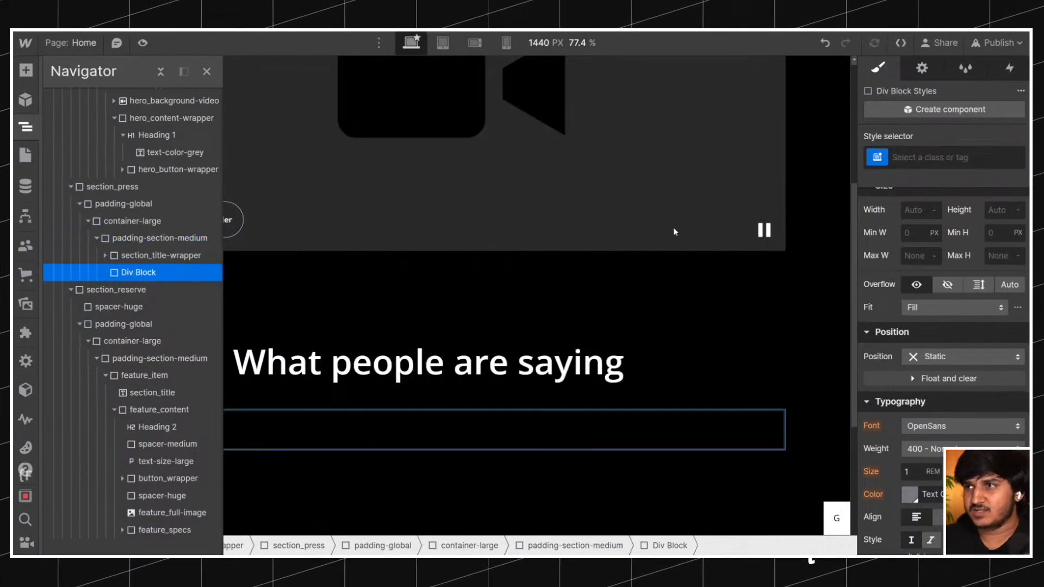
Recheck the original carousel's cards, arrows and one-slide movement under the "What people are saying" heading.
key(ctrl+Tab)
scroll(768, 294, down, 4)
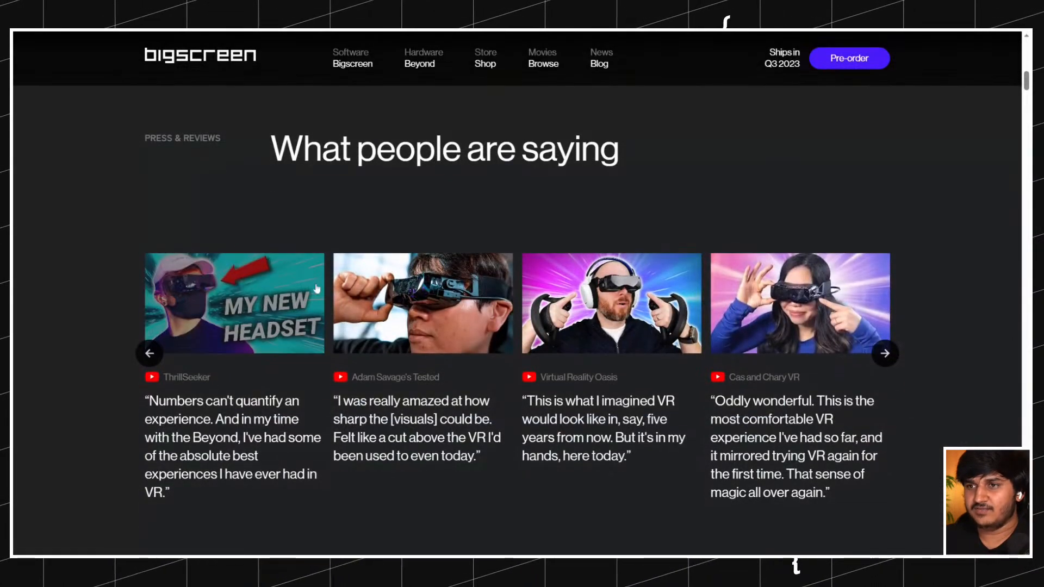
scroll(768, 294, up, 2)
click(887, 313)
click(885, 308)
click(885, 308)
click(150, 307)
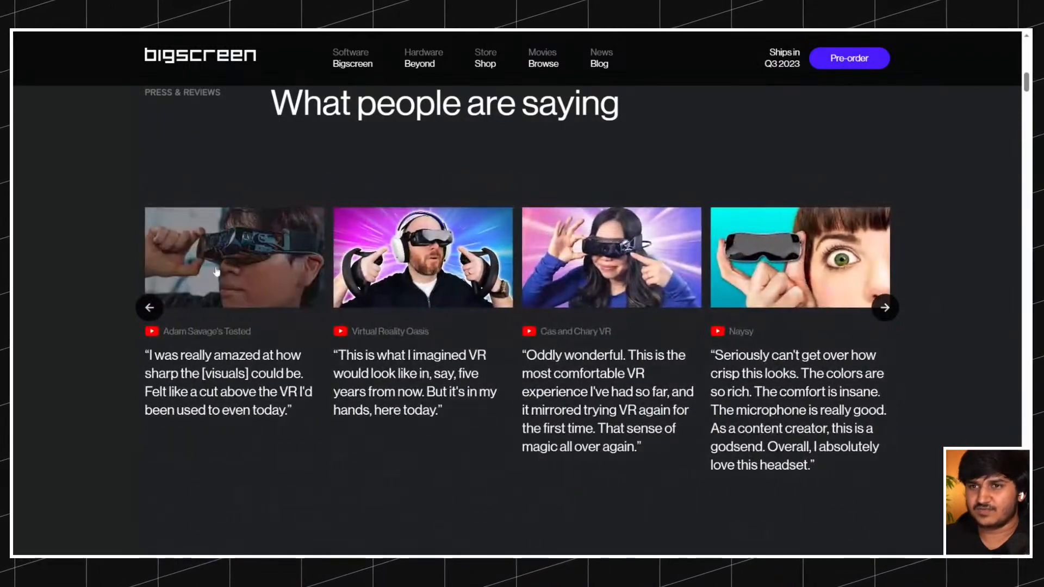
click(150, 308)
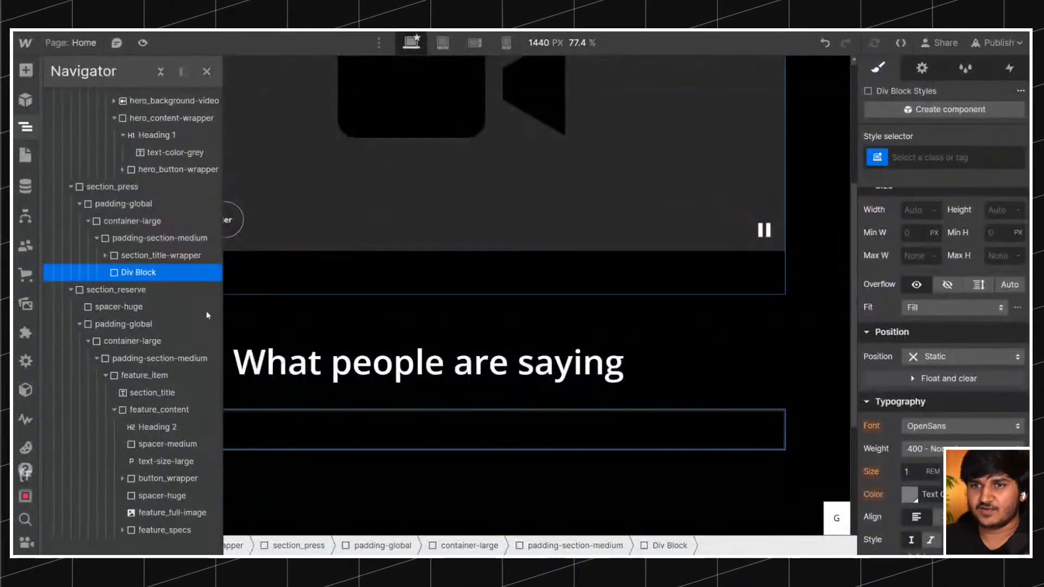
Give the new div block the class videos_wrapper.
click(931, 159)
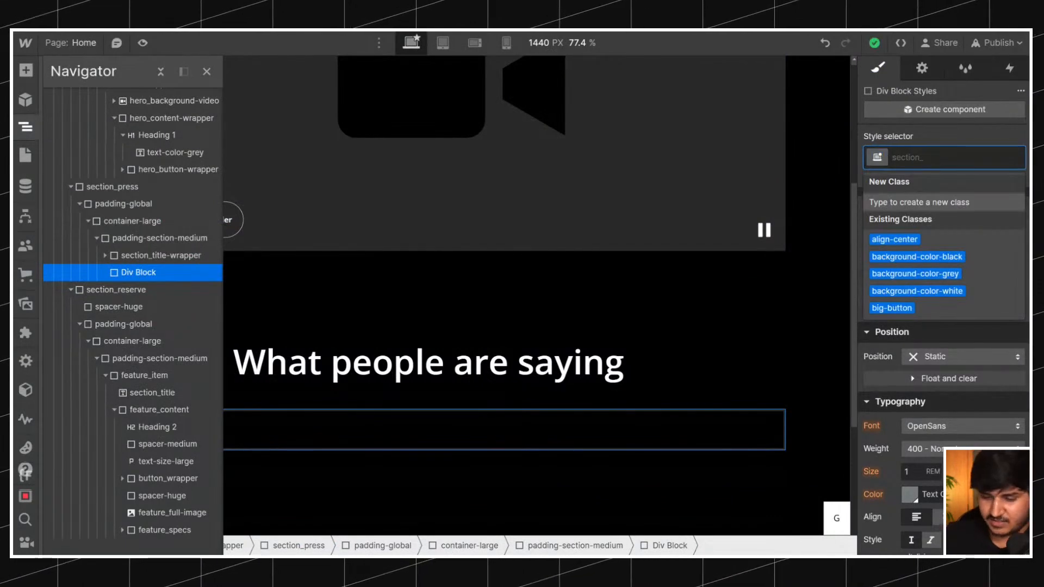
text(videos_)
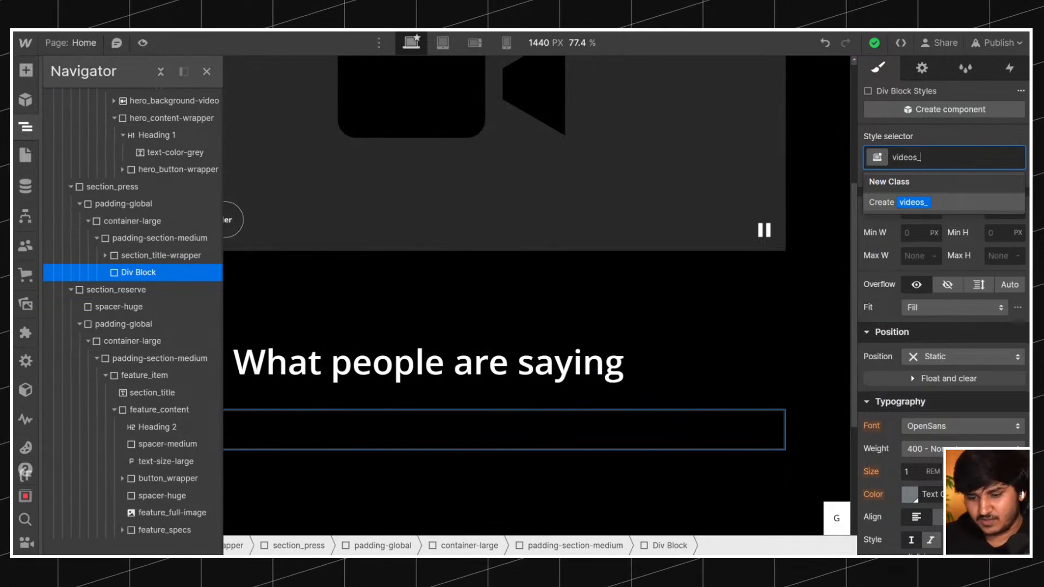
text(apper)
key(Return)
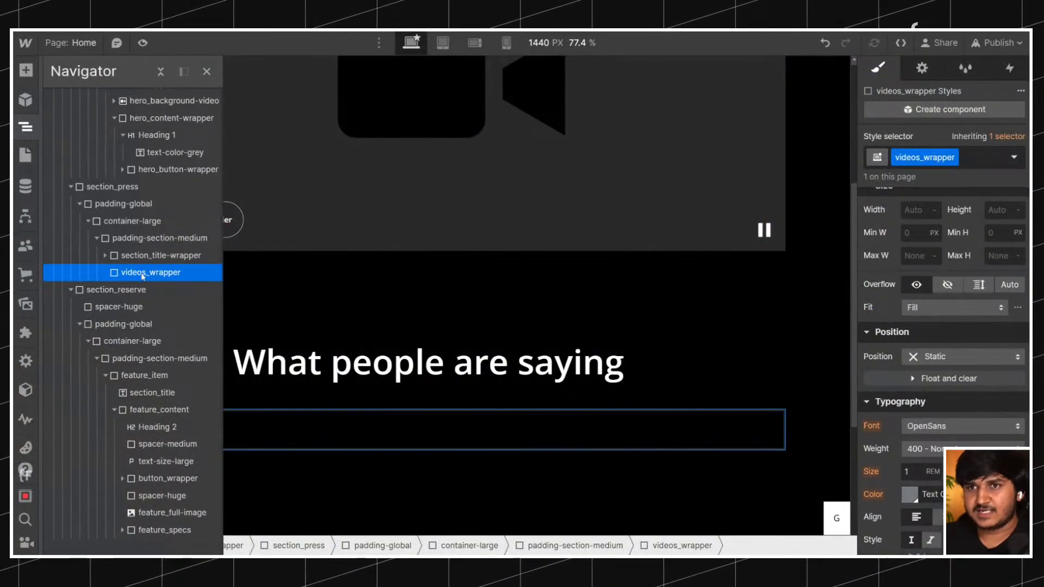
Add a Slider element to padding-section-medium of section_press and give it the class videos_slider.
click(136, 238)
key(ctrl+e)
text(s)
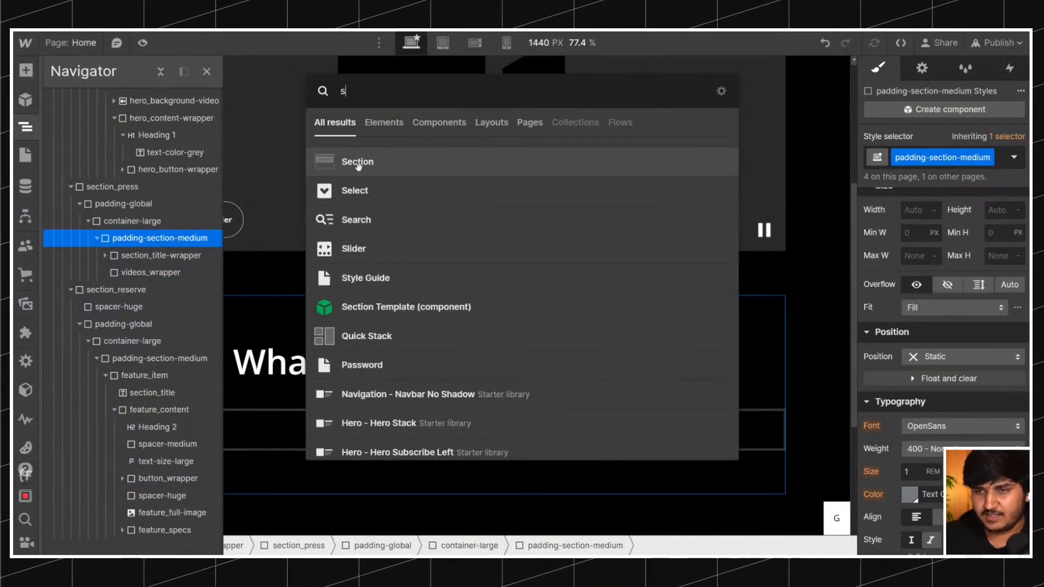
text(li)
key(Return)
key(ctrl+Return)
text(videos_slider)
key(Return)
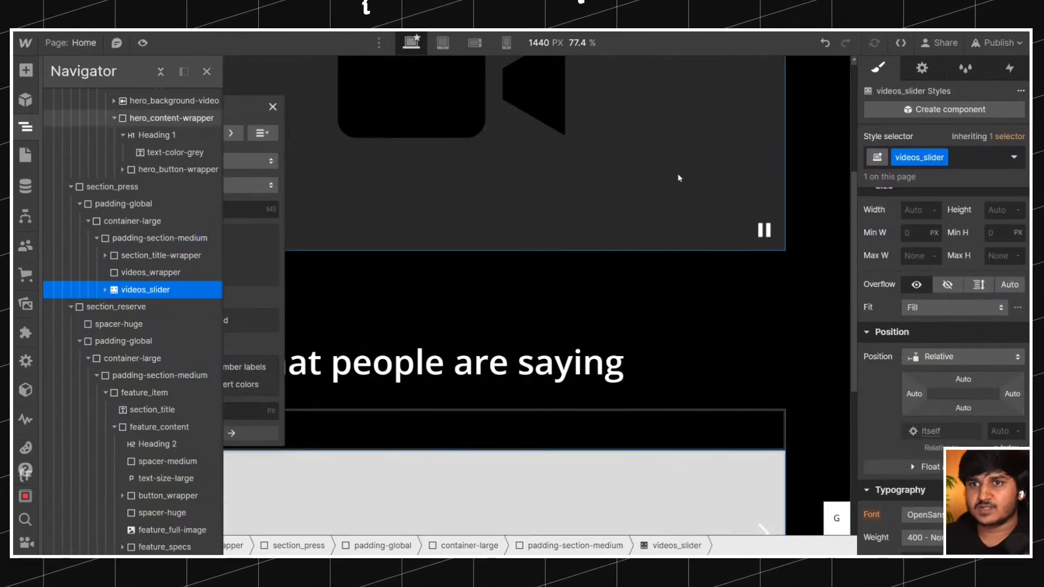
Give the mask inside videos_slider the class videos_slider_mask.
click(105, 290)
click(129, 307)
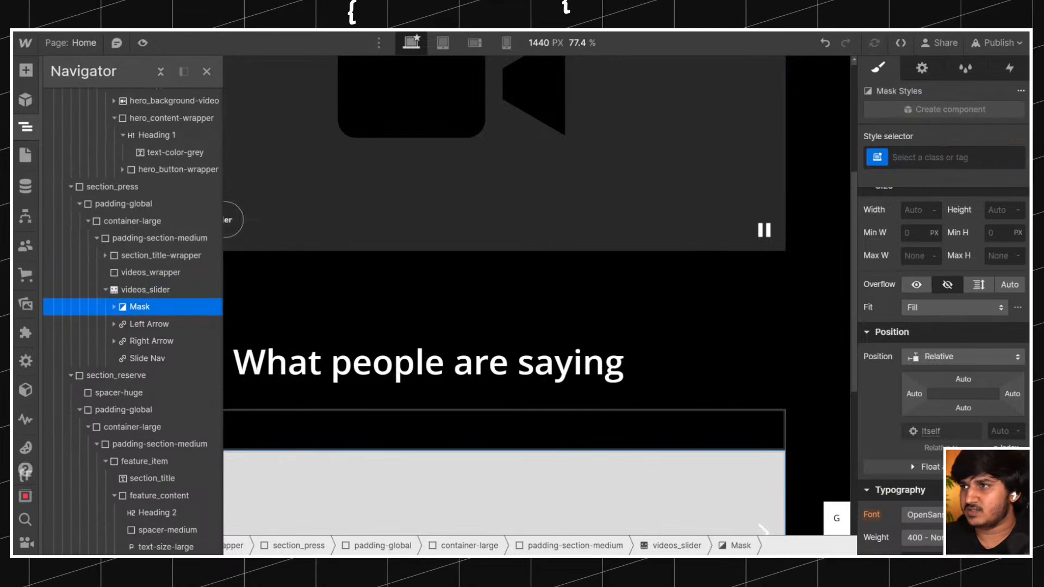
key(ctrl+Return)
text(videos_mask)
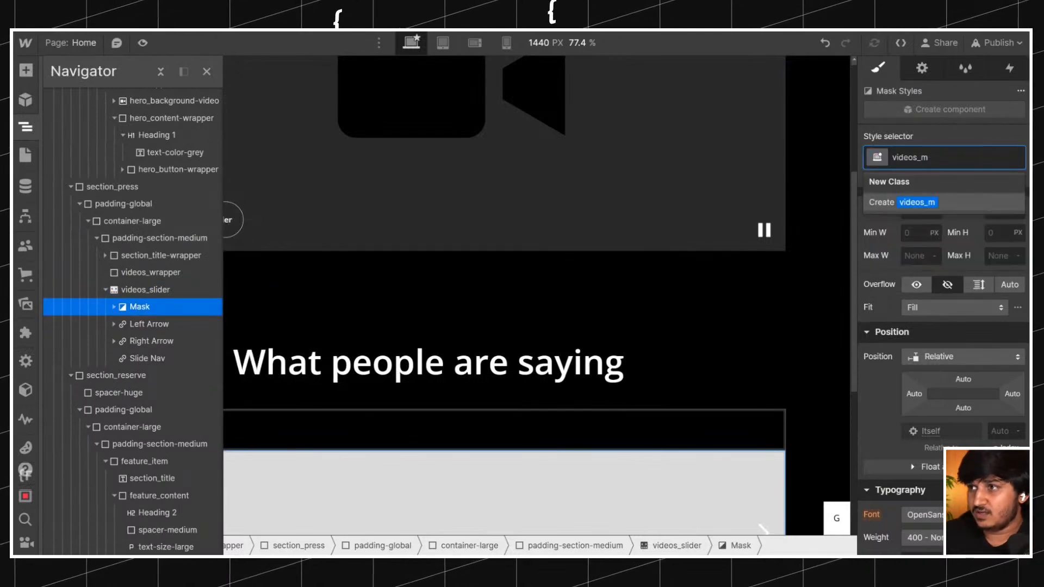
key(BackSpace)
text(slider_)
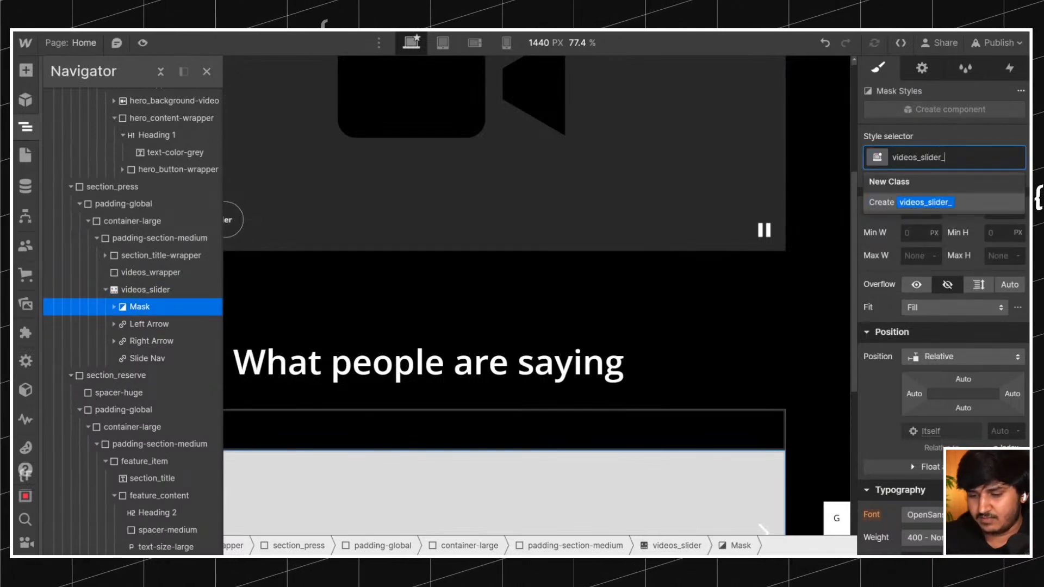
text(mask)
key(Return)
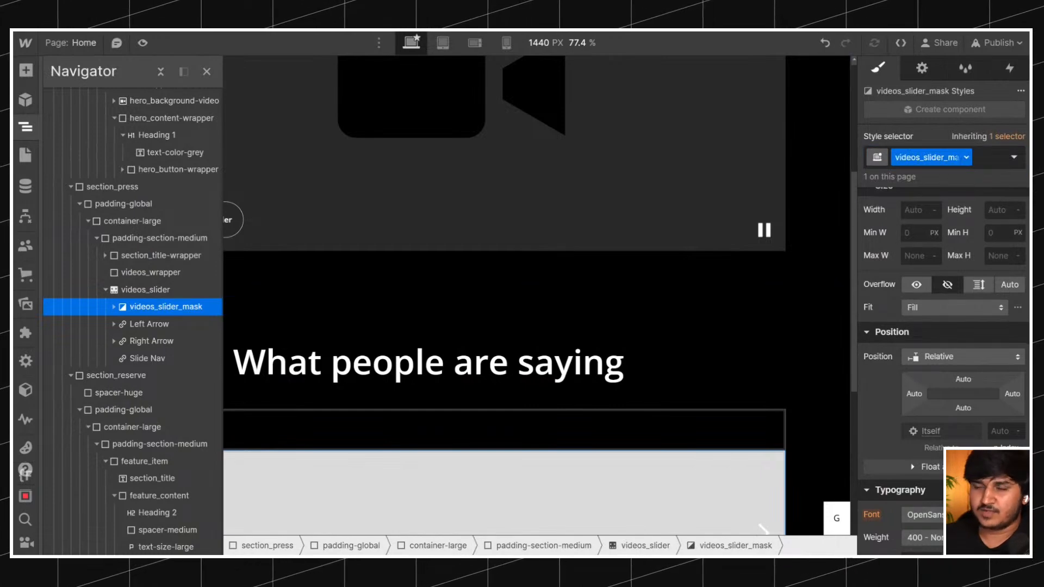
Give the left arrow inside videos_slider the class videos_slider_arrow.
click(187, 325)
click(951, 157)
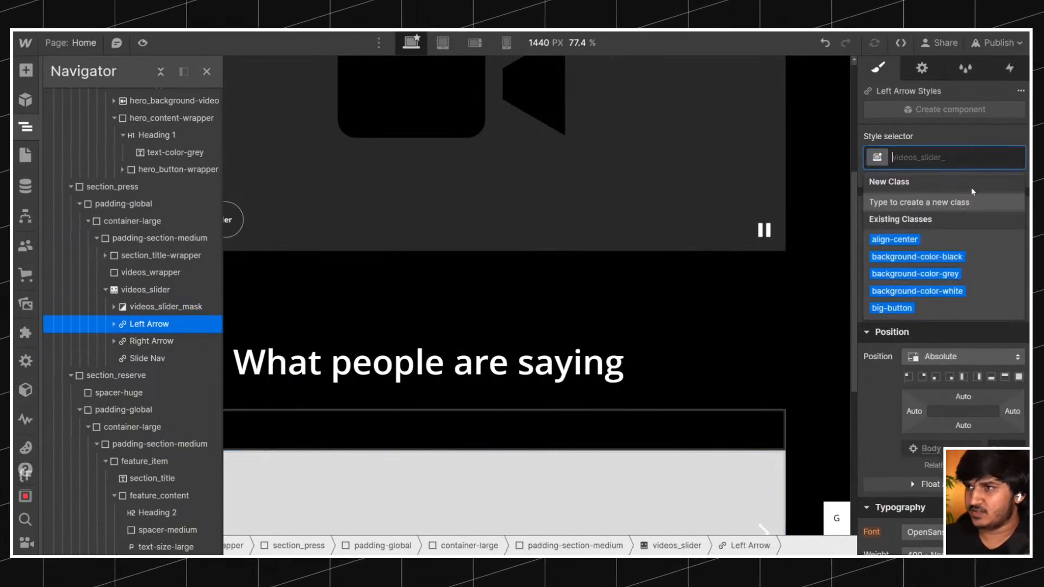
text(videos_slider_lef)
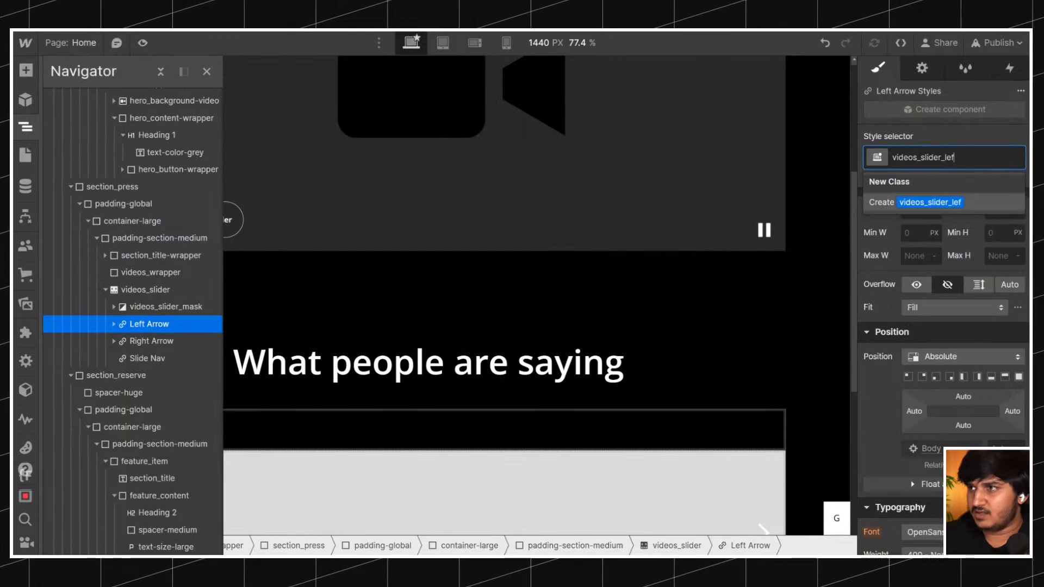
text(i)
key(ctrl+a)
key(BackSpace)
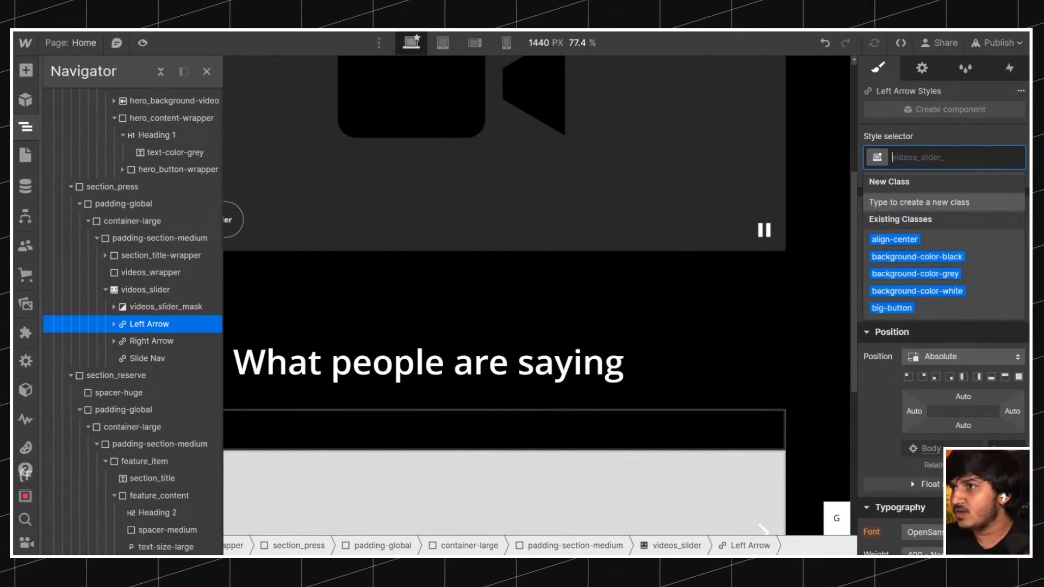
key(Tab)
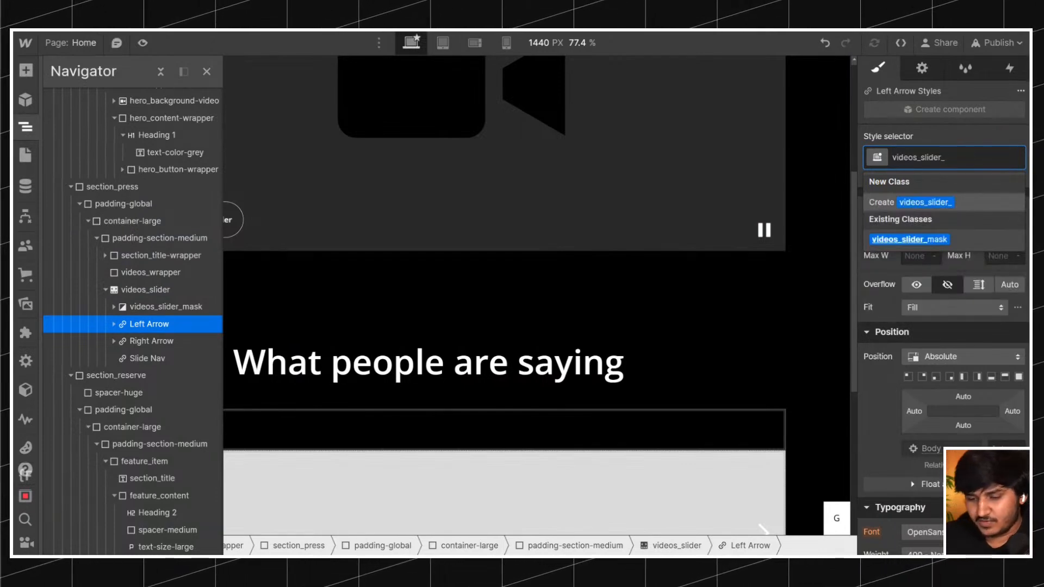
text(left-w)
key(BackSpace)
key(BackSpace)
text(arrow)
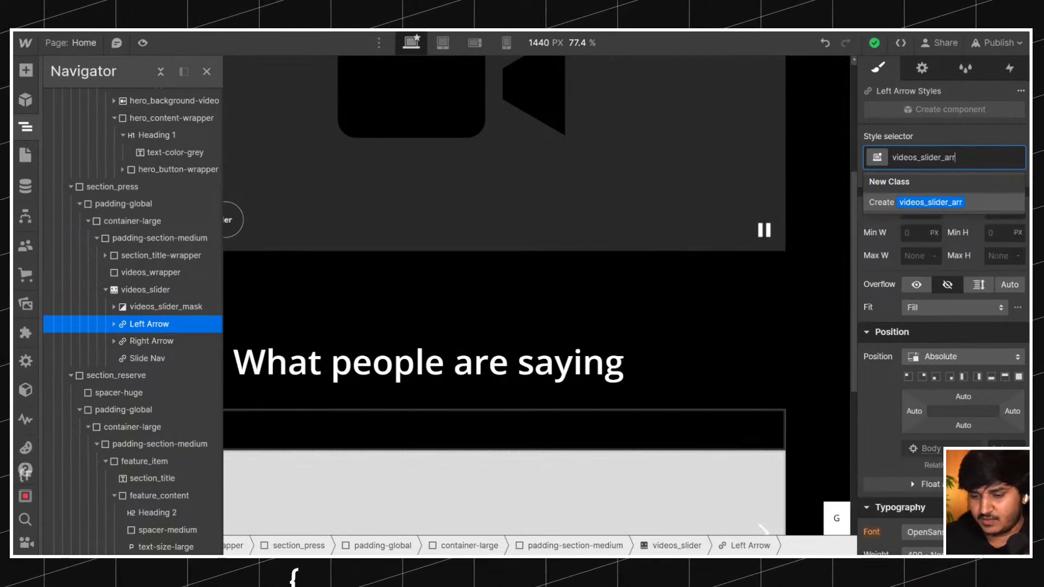
key(Return)
Apply the same videos_slider_arrow class to the right arrow of the slider.
double_click(942, 158)
key(ctrl+c)
click(152, 341)
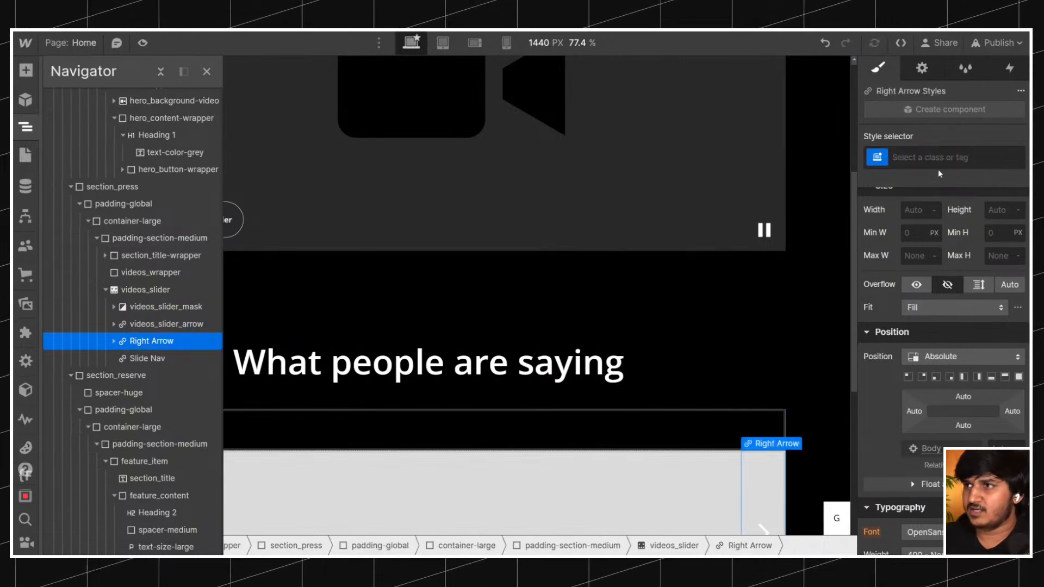
click(939, 163)
key(ctrl+v)
click(949, 200)
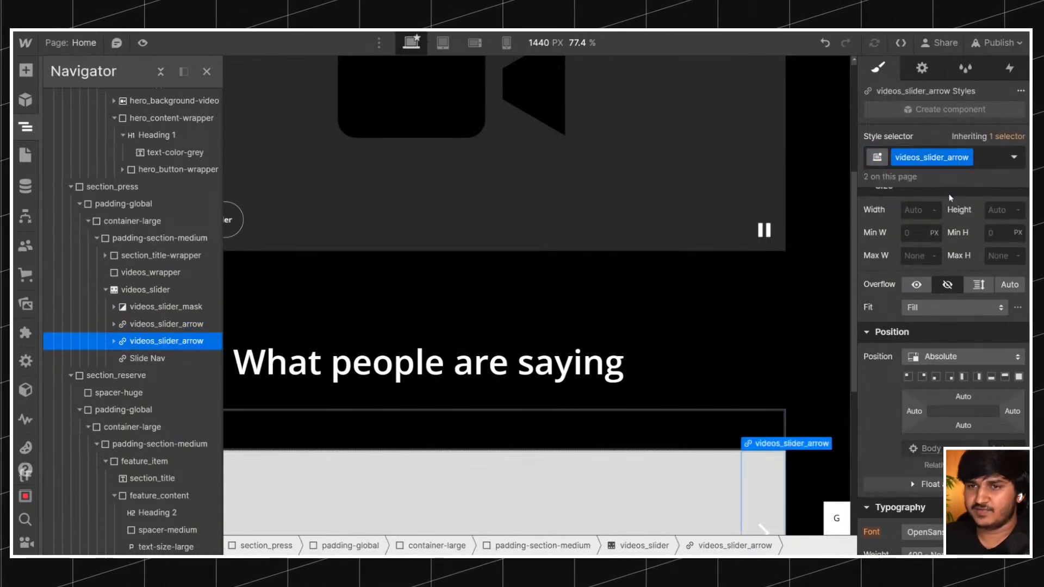
Give the Slide Nav of videos_slider the class videos_slider_nav.
click(147, 358)
click(968, 157)
text(videos_slider_)
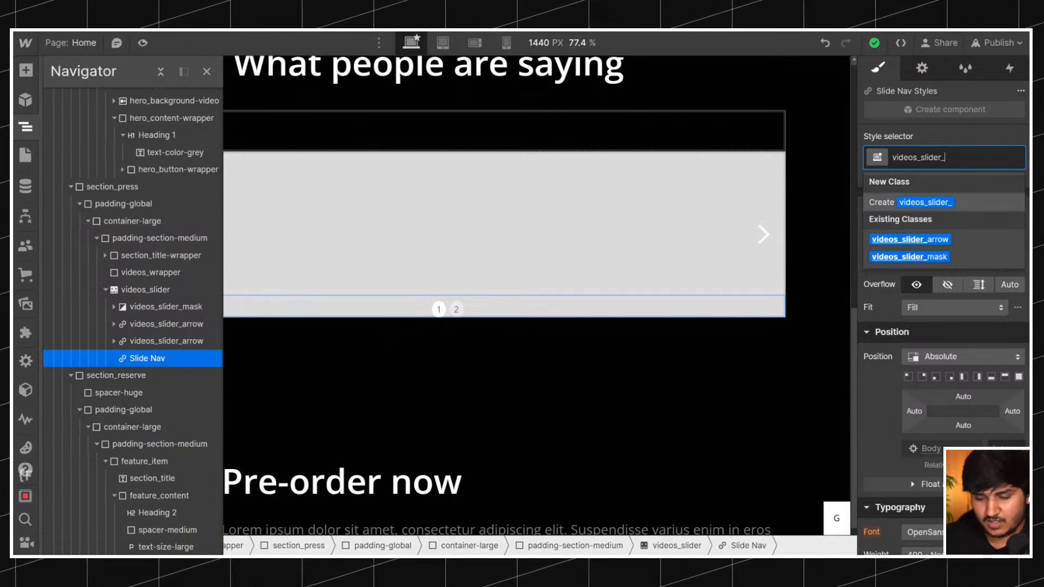
text(slide-na)
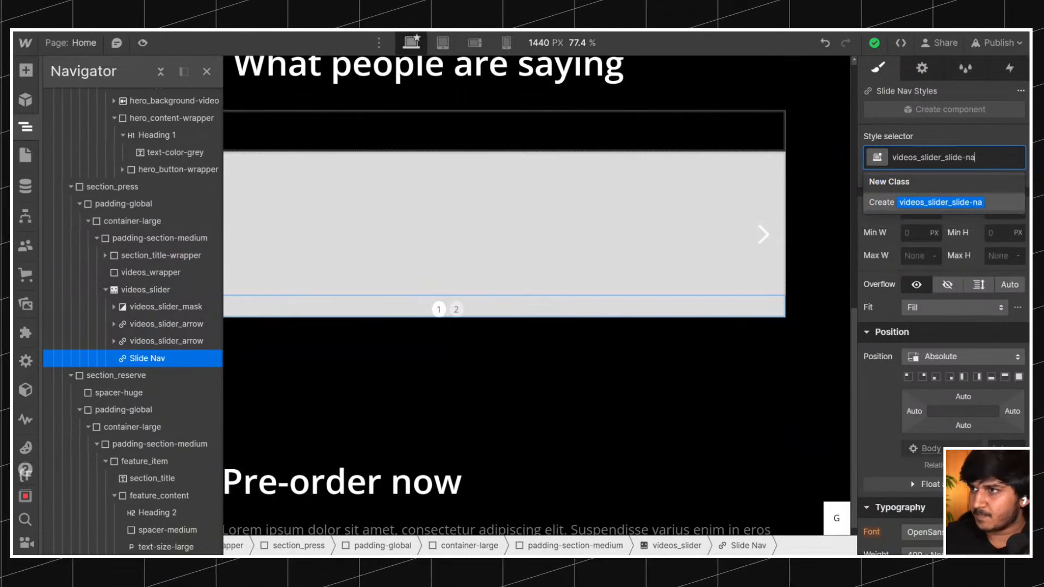
key(BackSpace)
key(BackSpace)
key(BackSpace)
key(BackSpace)
key(BackSpace)
key(BackSpace)
key(BackSpace)
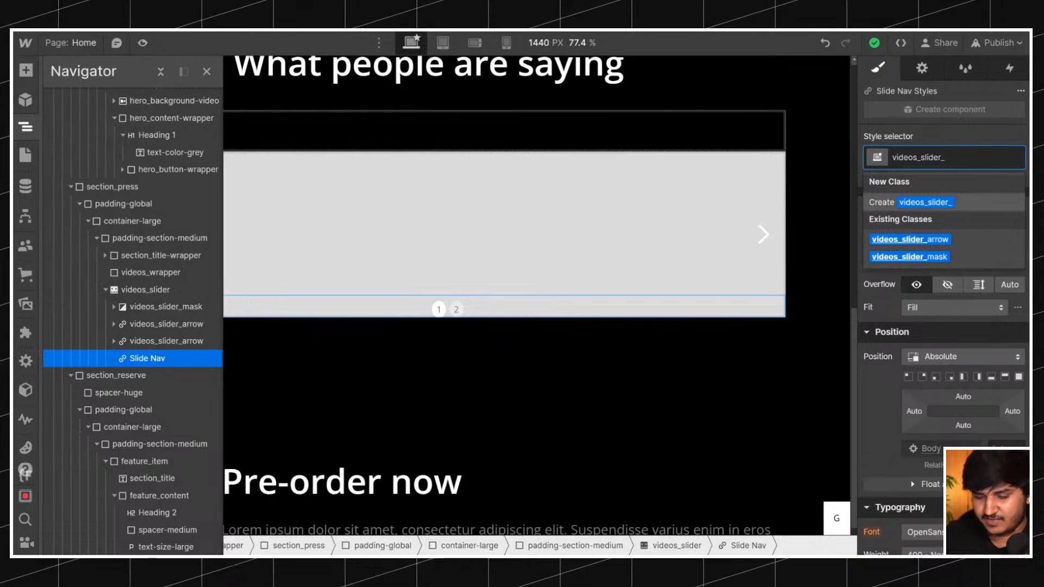
text(nav)
key(Return)
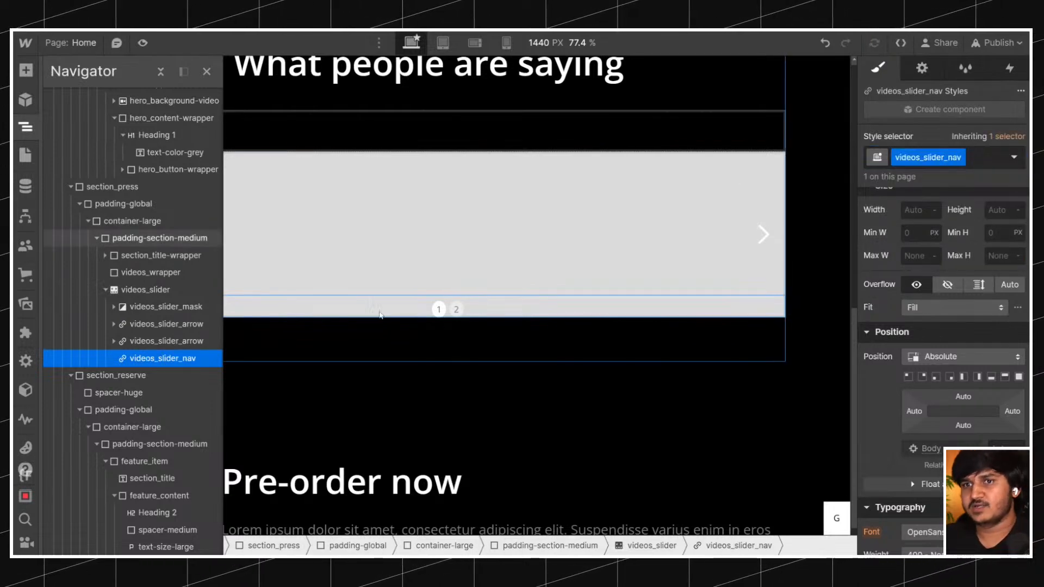
Give Slide 1 inside videos_slider_mask the class videos_slider_slide.
click(115, 310)
click(150, 324)
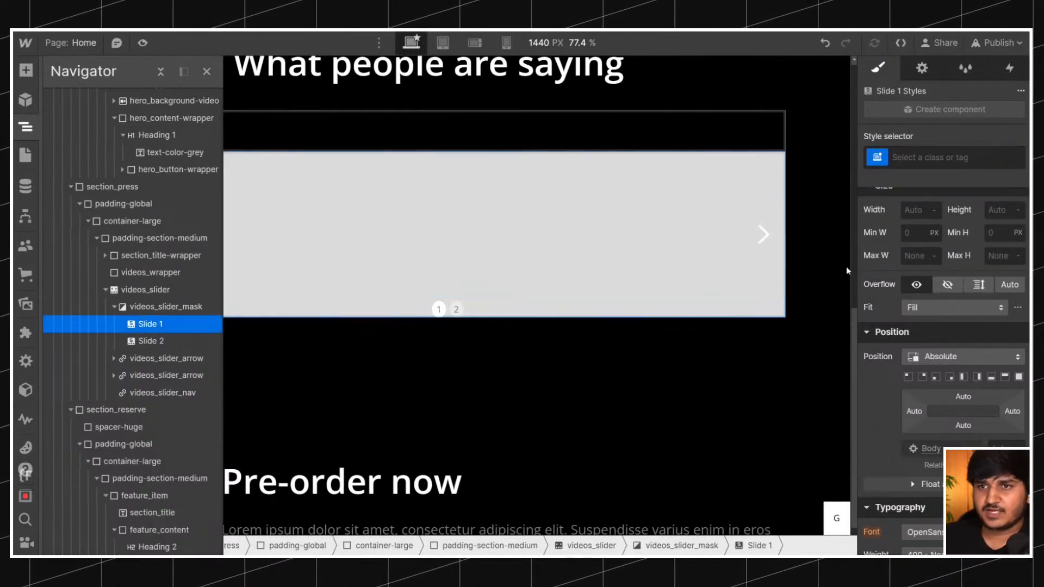
click(944, 157)
text(videos_slider_slide)
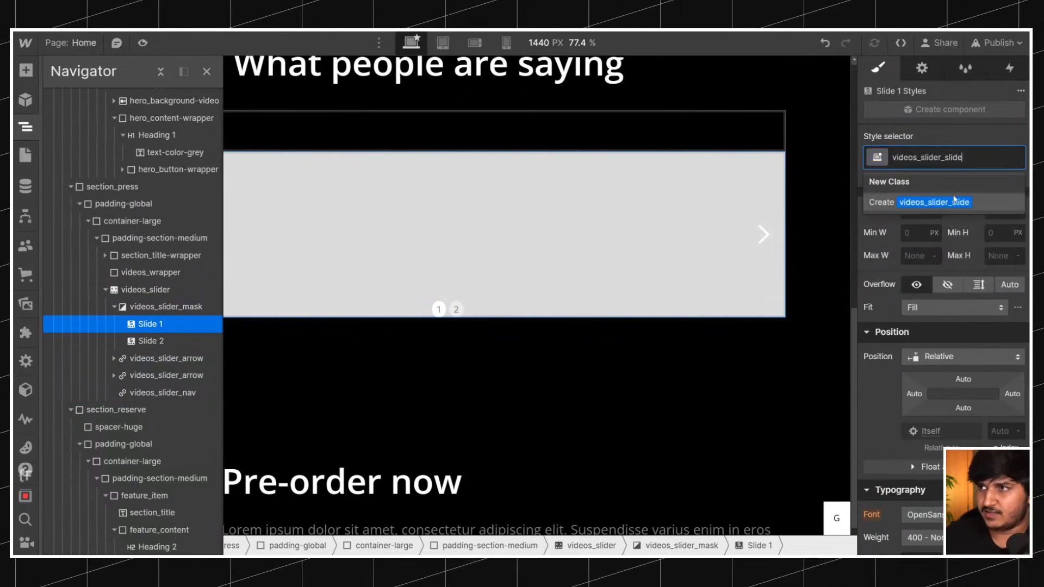
key(Return)
Delete Slide 2 from videos_slider_mask and select the remaining videos_slider_slide.
click(185, 340)
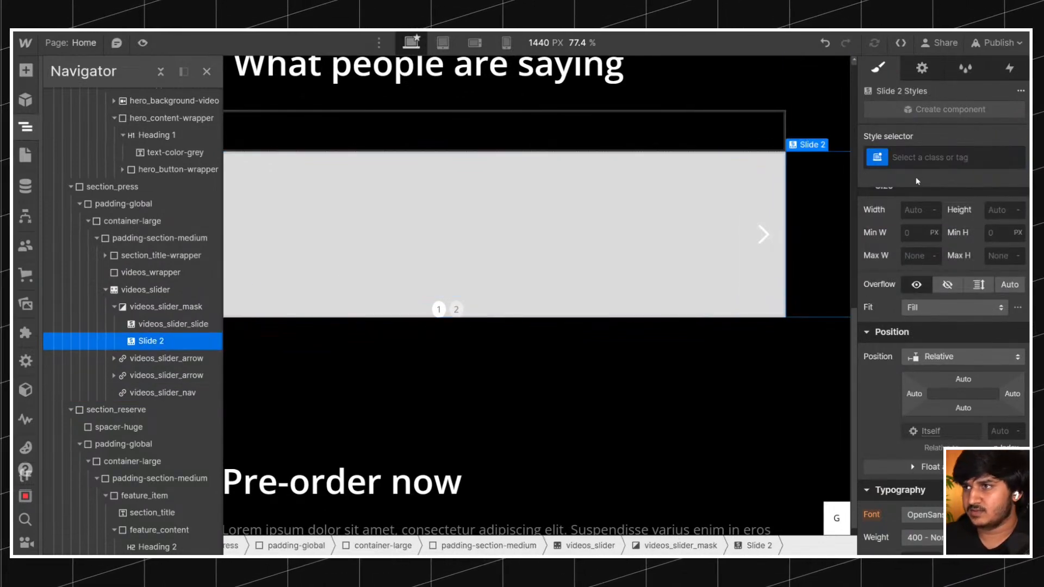
key(Delete)
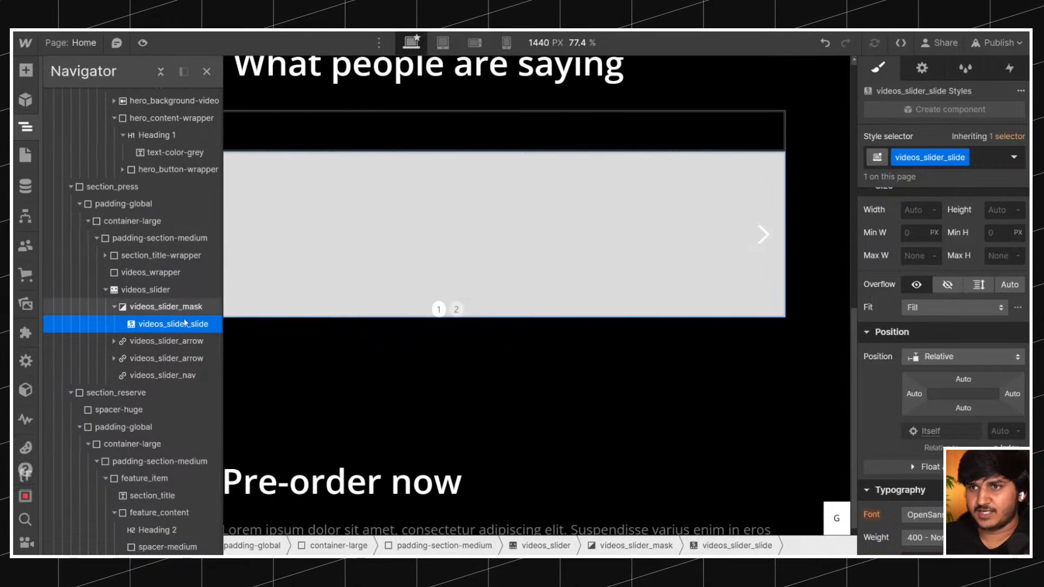
scroll(392, 286, up, 1)
click(519, 337)
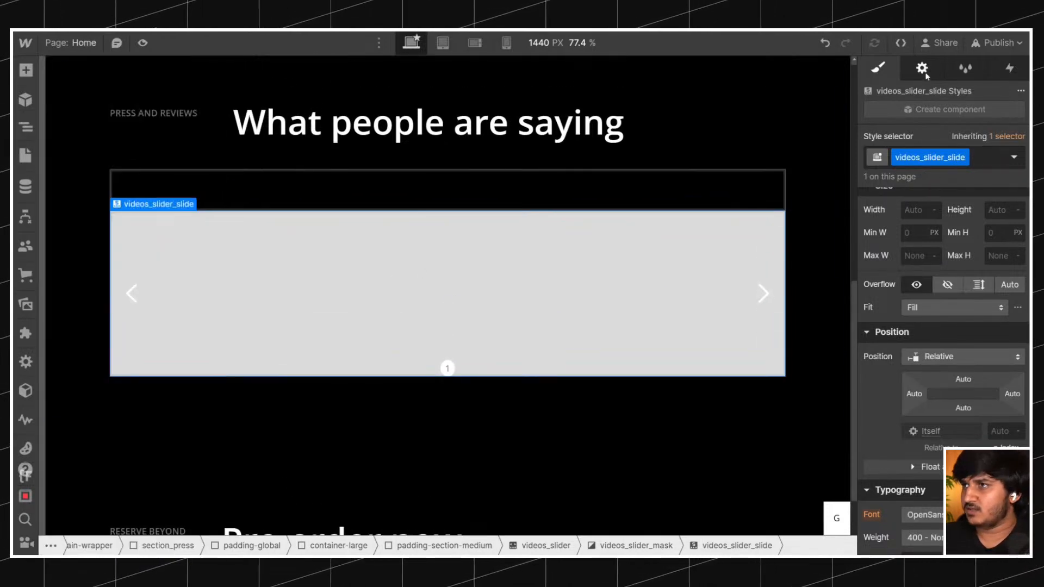
Hide the slider's navigation dots by setting the display of videos_slider_nav to None.
key(d)
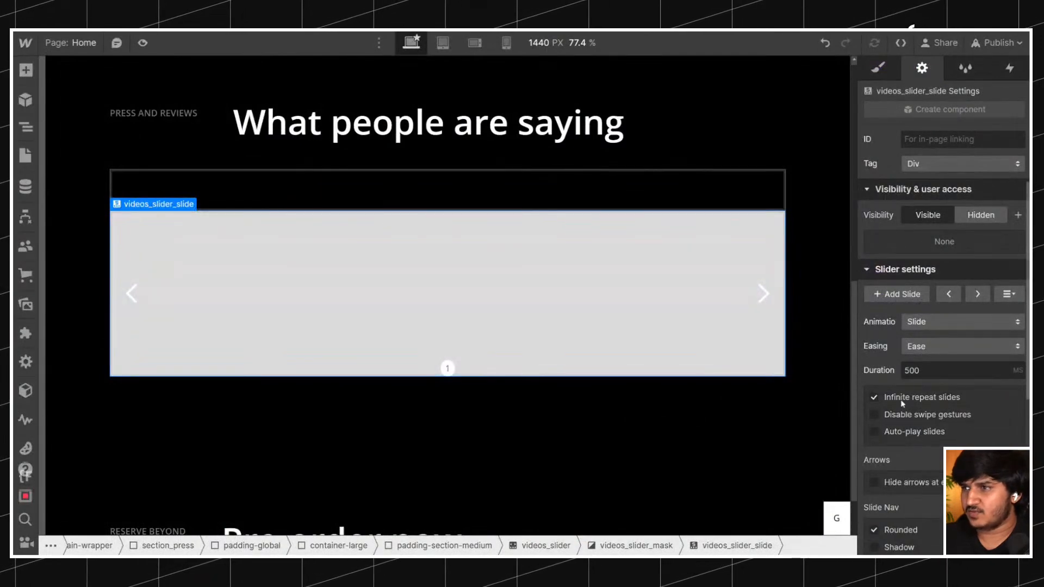
click(25, 127)
click(163, 375)
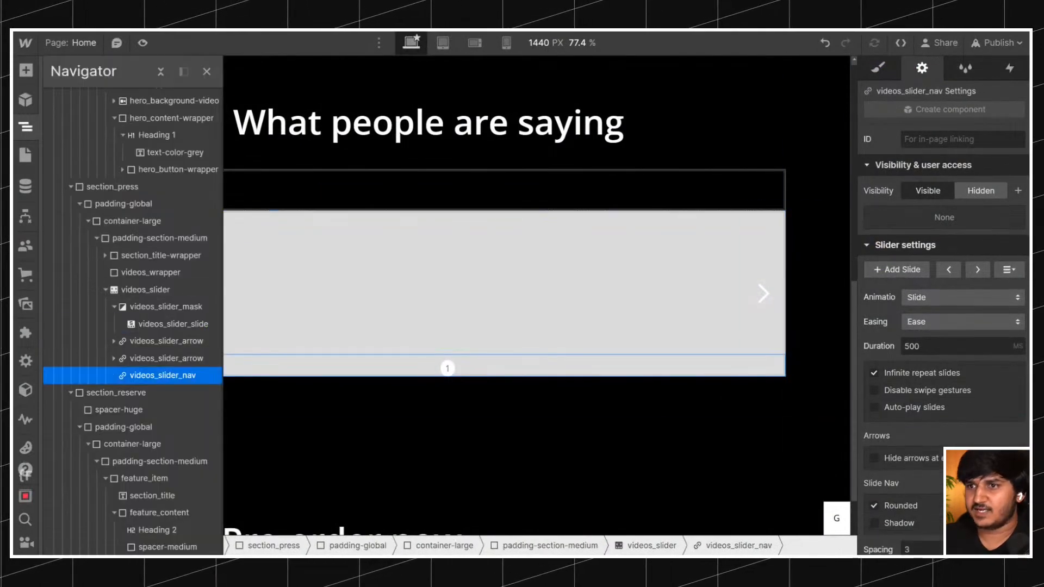
key(s)
scroll(1018, 235, down, 3)
scroll(1019, 228, up, 3)
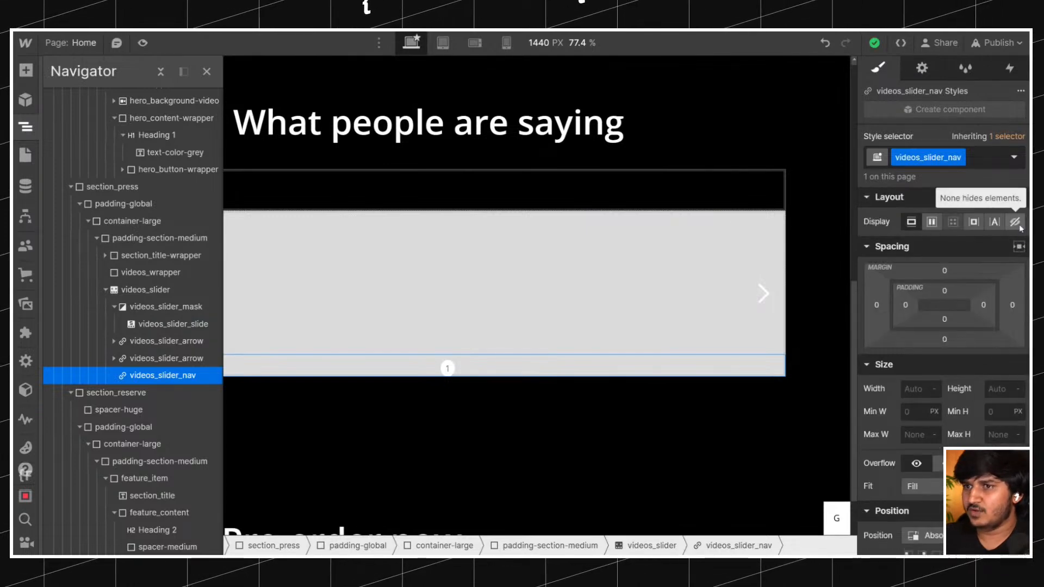
click(1014, 222)
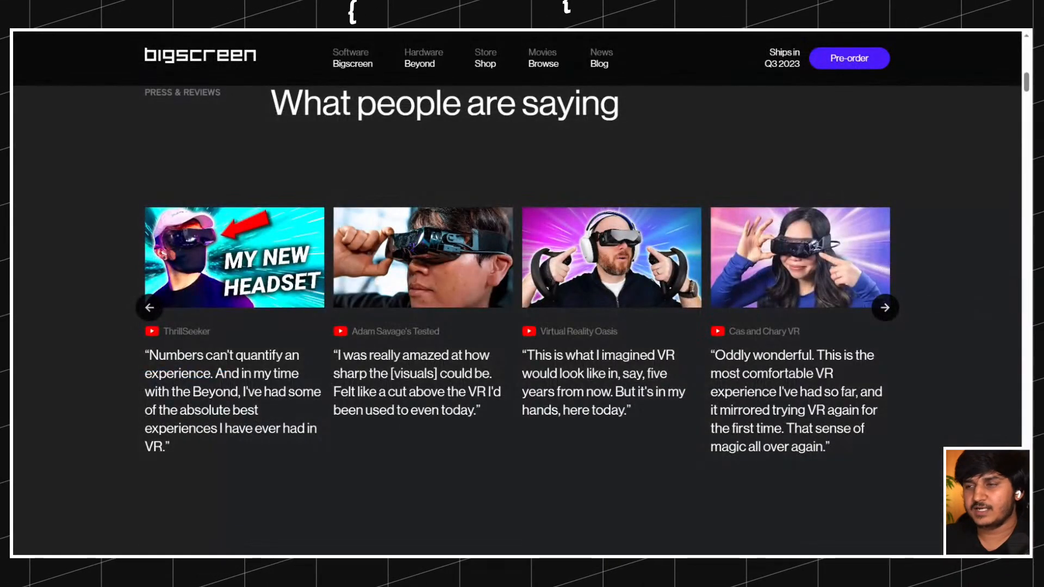
Examine the original review carousel's card layout and advance it by three cards to check its movement.
scroll(408, 224, down, 2)
scroll(409, 224, up, 3)
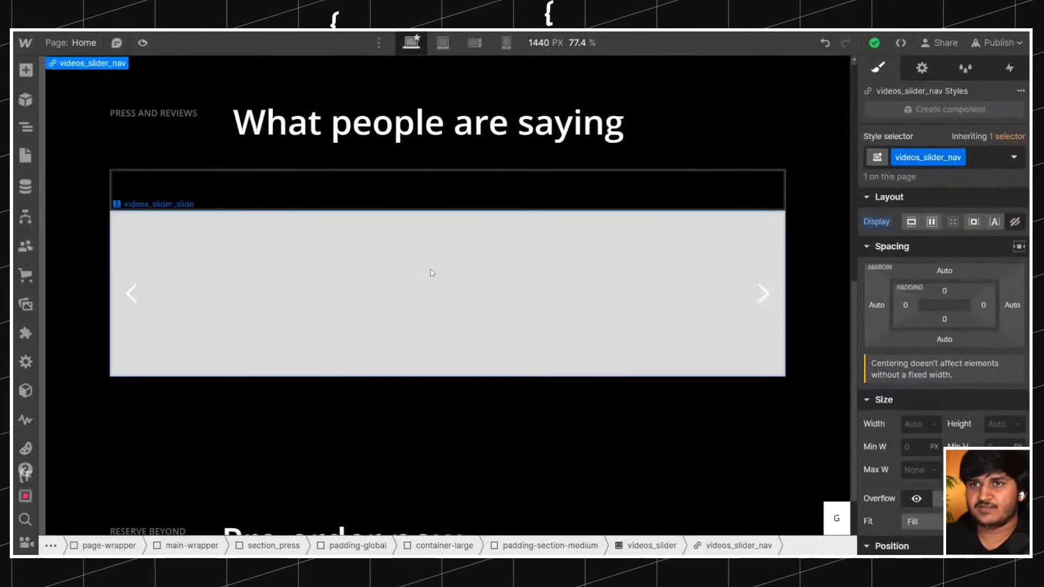
click(428, 272)
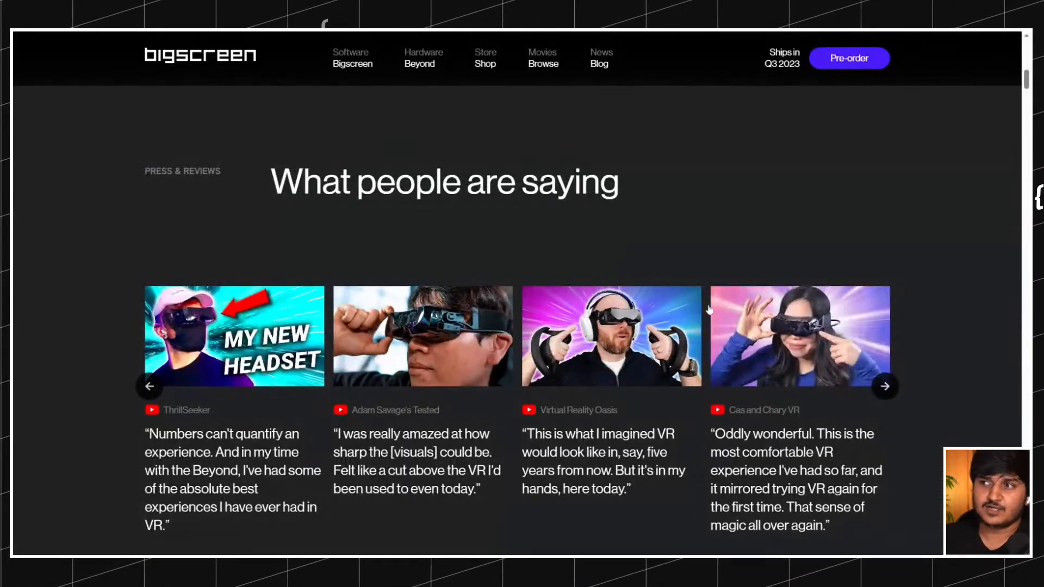
scroll(885, 314, down, 2)
click(886, 320)
click(885, 320)
click(886, 319)
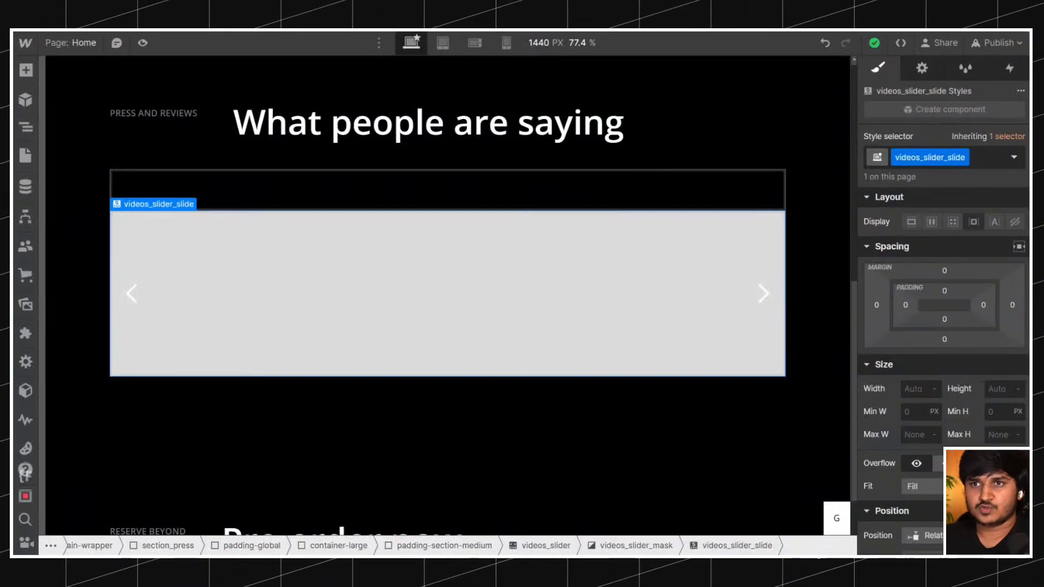
Set the height of videos_slider to Auto.
click(25, 126)
click(26, 126)
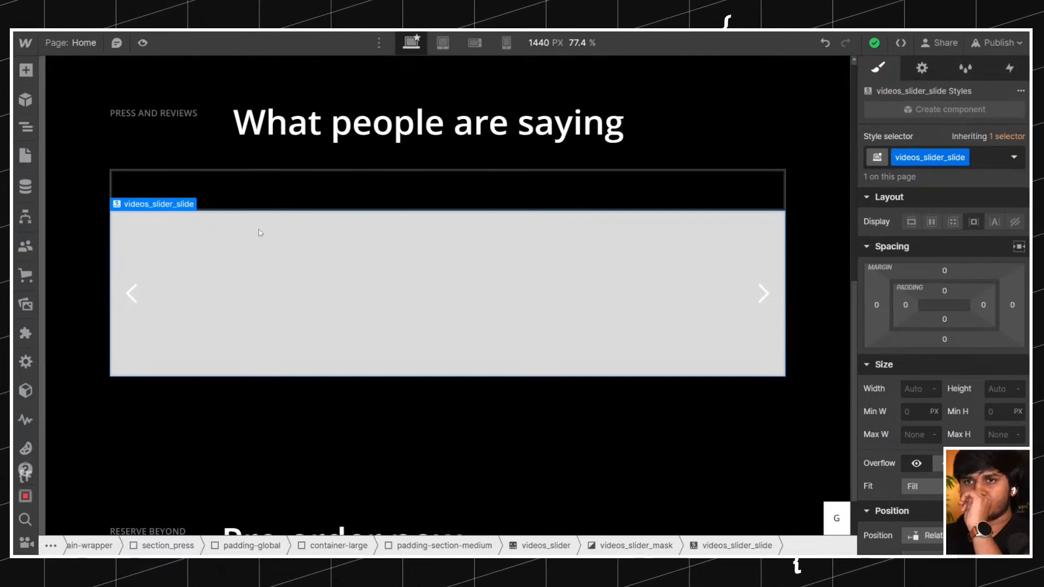
click(30, 128)
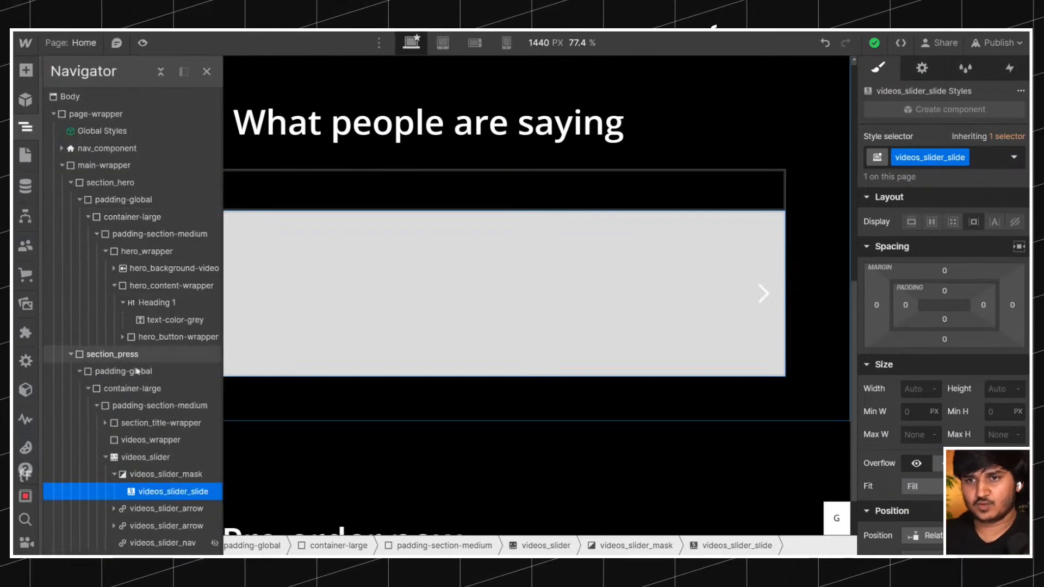
click(114, 474)
click(134, 474)
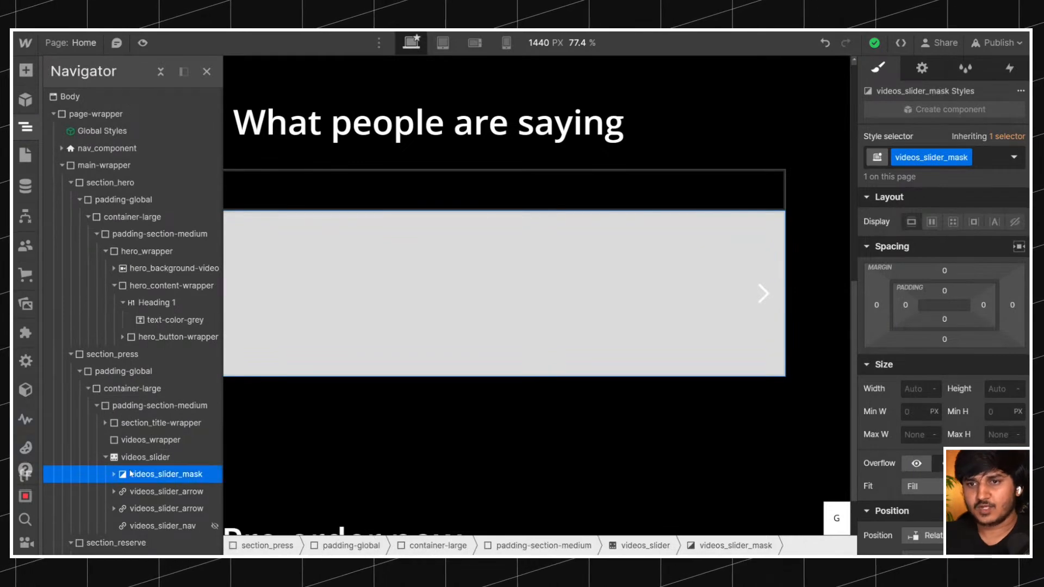
click(114, 474)
click(144, 492)
click(183, 460)
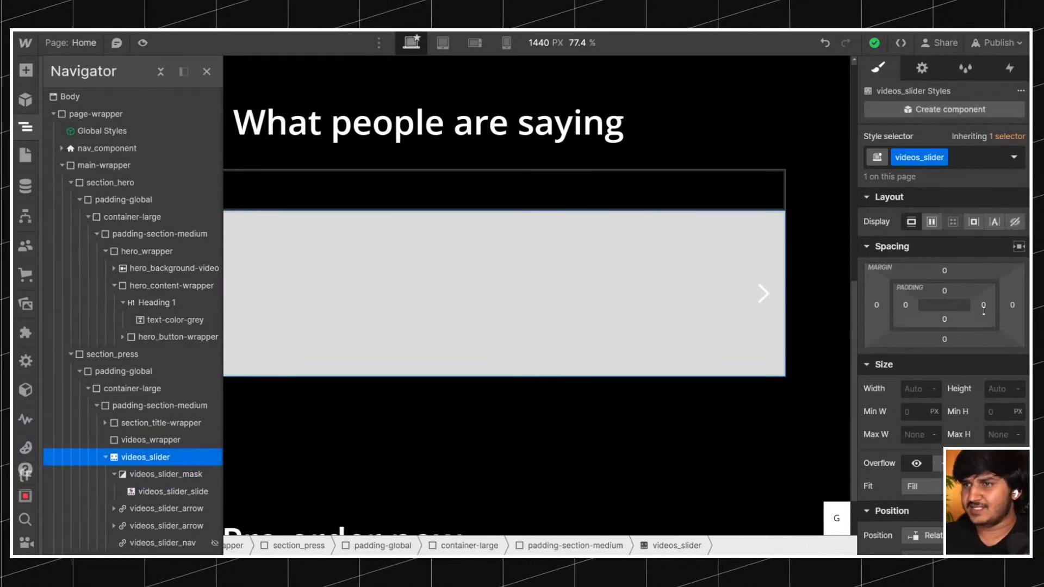
click(1018, 389)
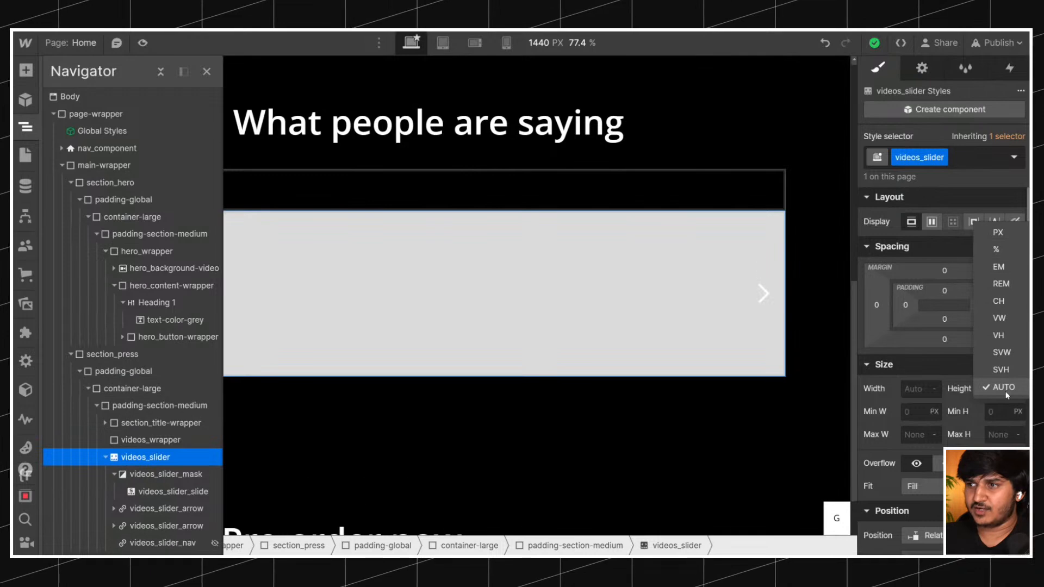
click(998, 385)
Make the background color of videos_slider transparent.
scroll(924, 353, down, 10)
click(913, 403)
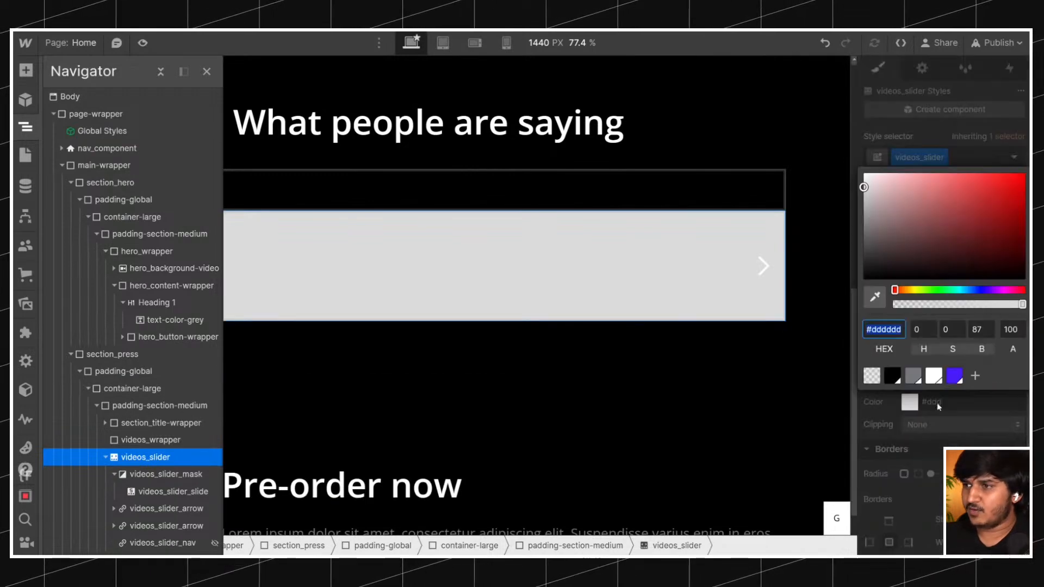
click(872, 374)
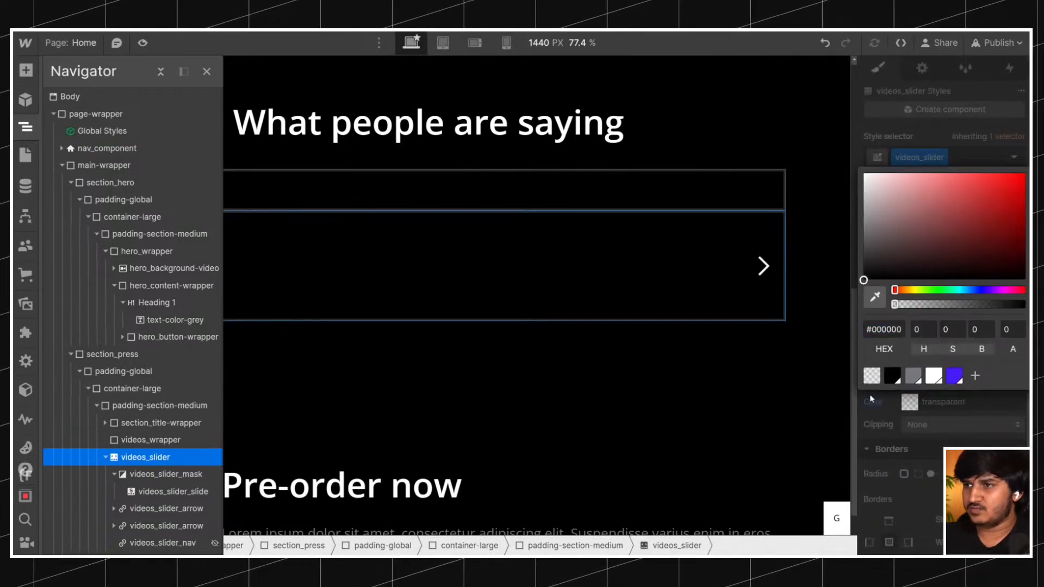
Add a Div Block inside videos_slider_slide.
click(531, 263)
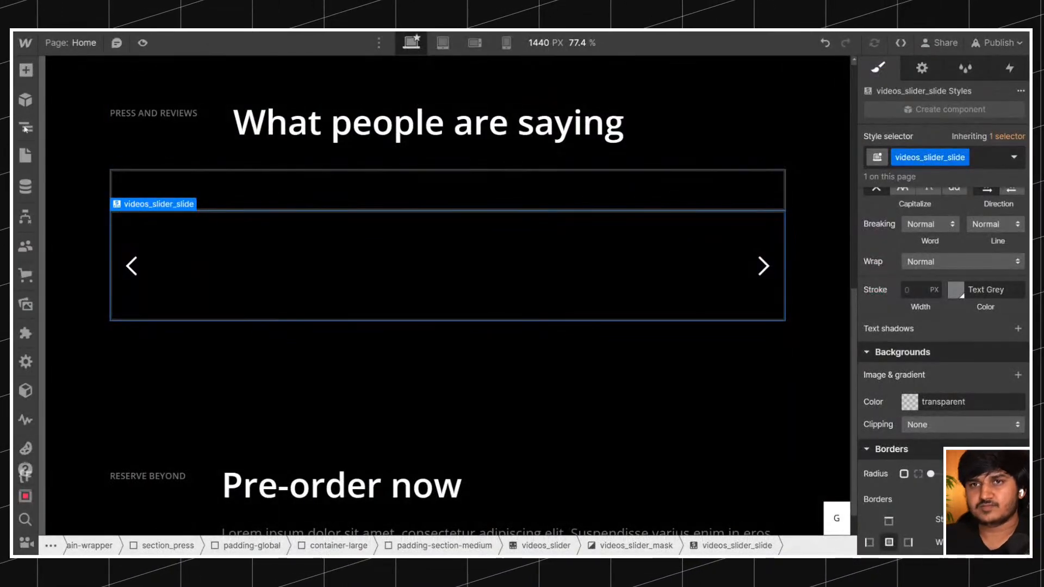
click(27, 129)
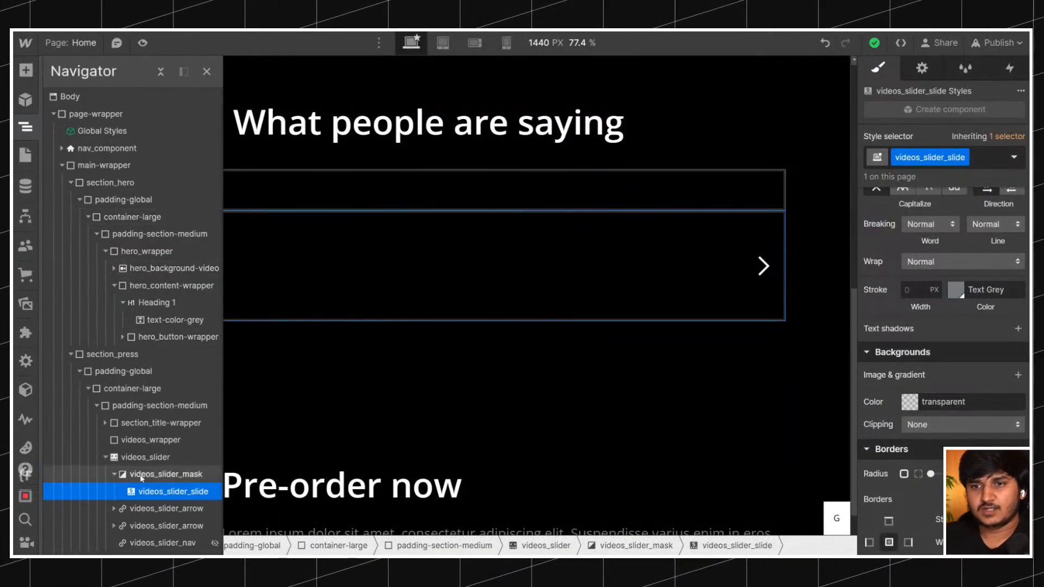
click(354, 266)
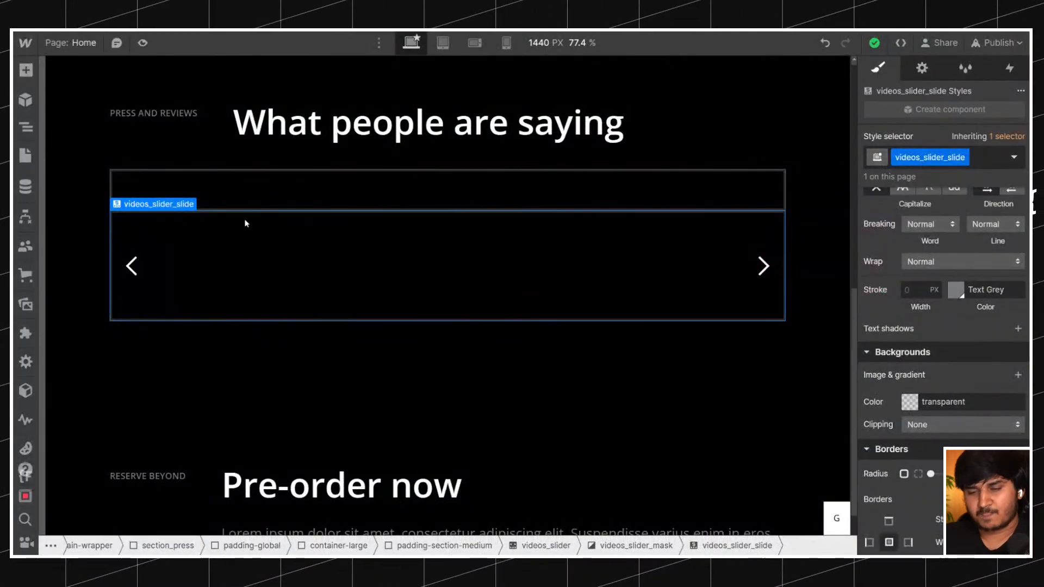
key(ctrl+e)
text(d)
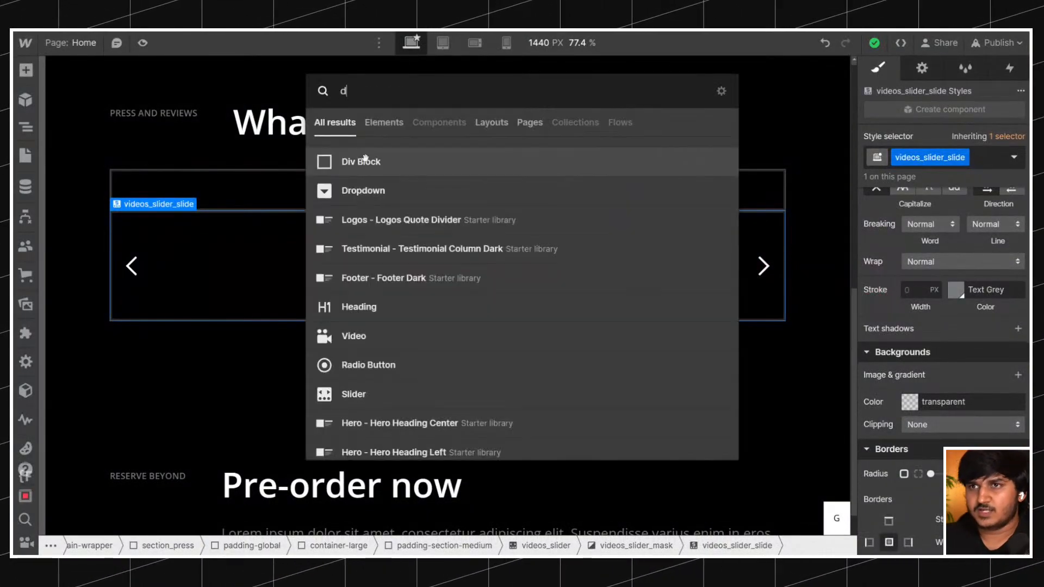
key(Return)
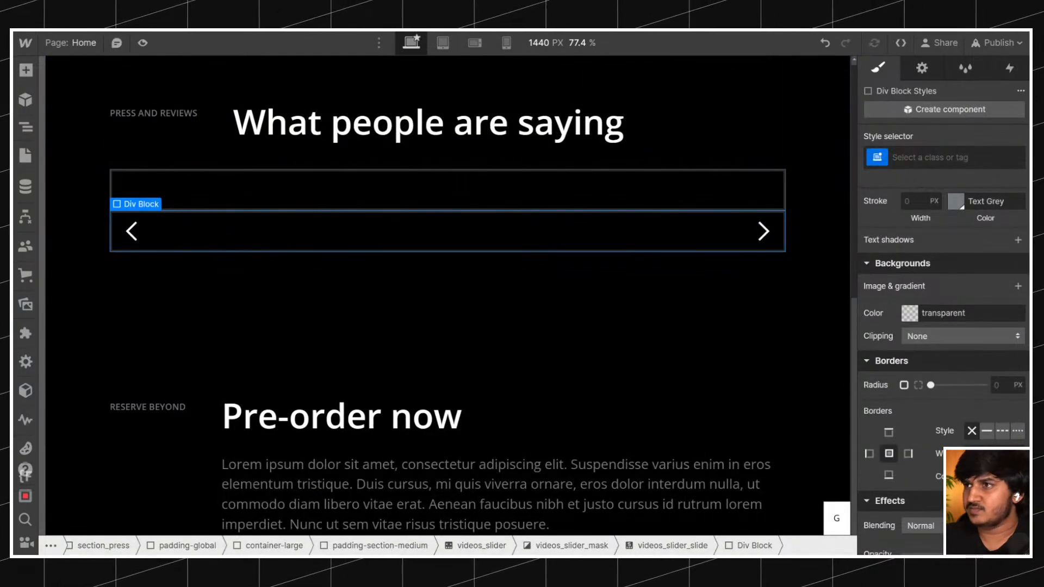
Give the new Div Block inside videos_slider_slide the class videos_list-item.
text(videos_slider_)
key(BackSpace)
key(BackSpace)
key(BackSpace)
key(BackSpace)
key(BackSpace)
key(BackSpace)
key(BackSpace)
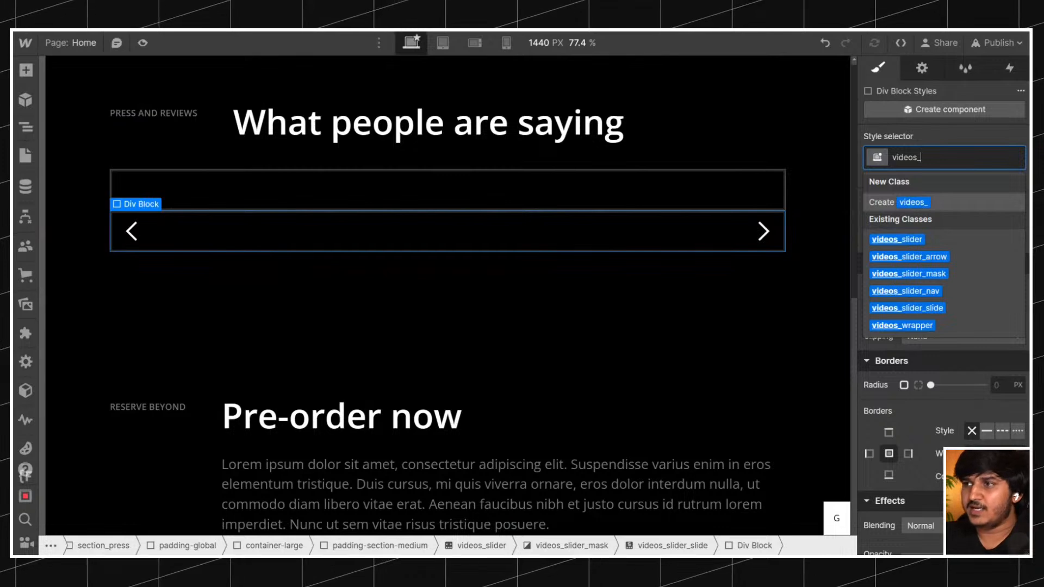
key(ctrl+a)
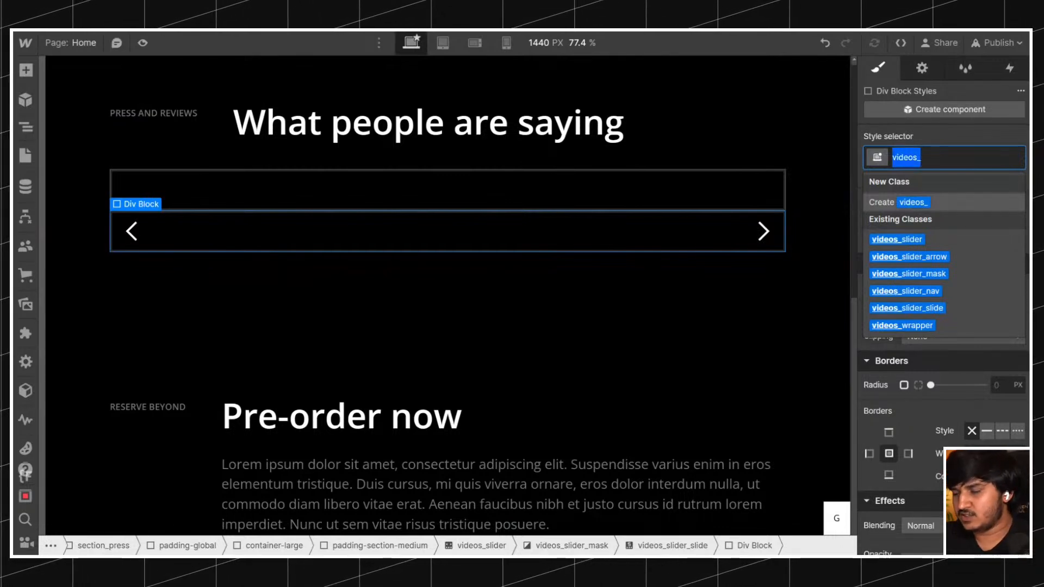
key(Right)
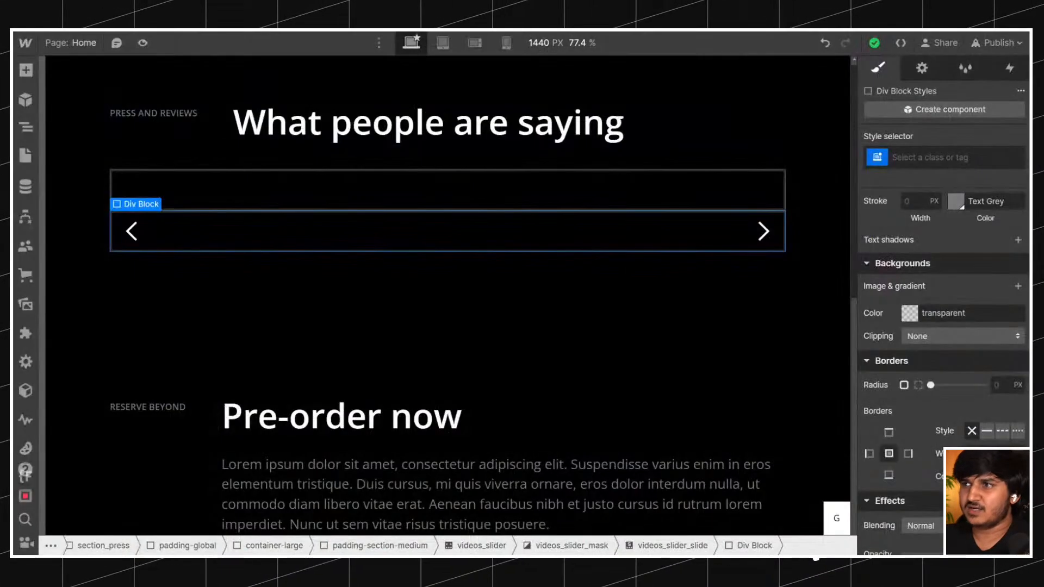
text(videos_)
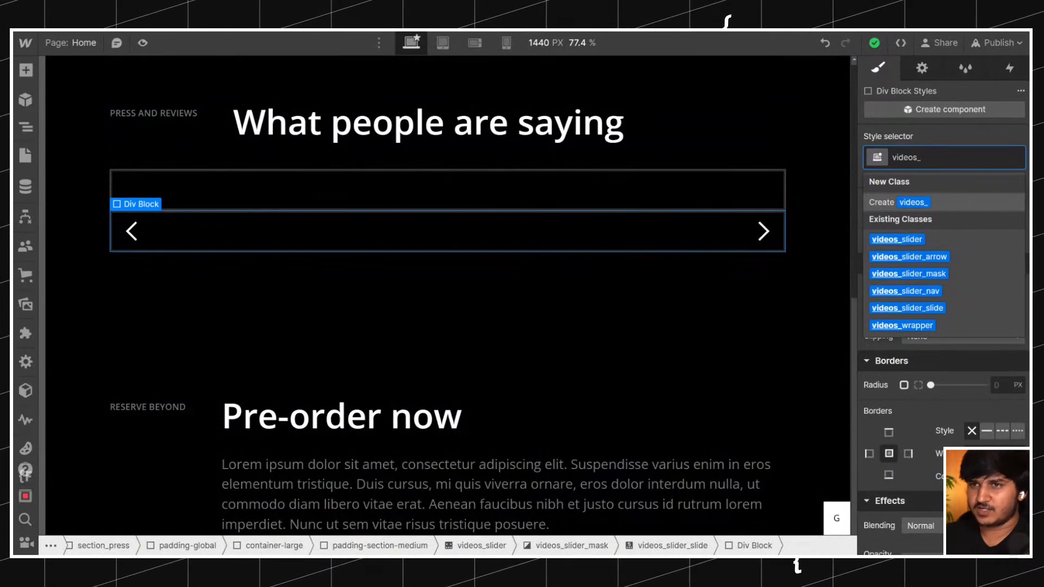
text(list)
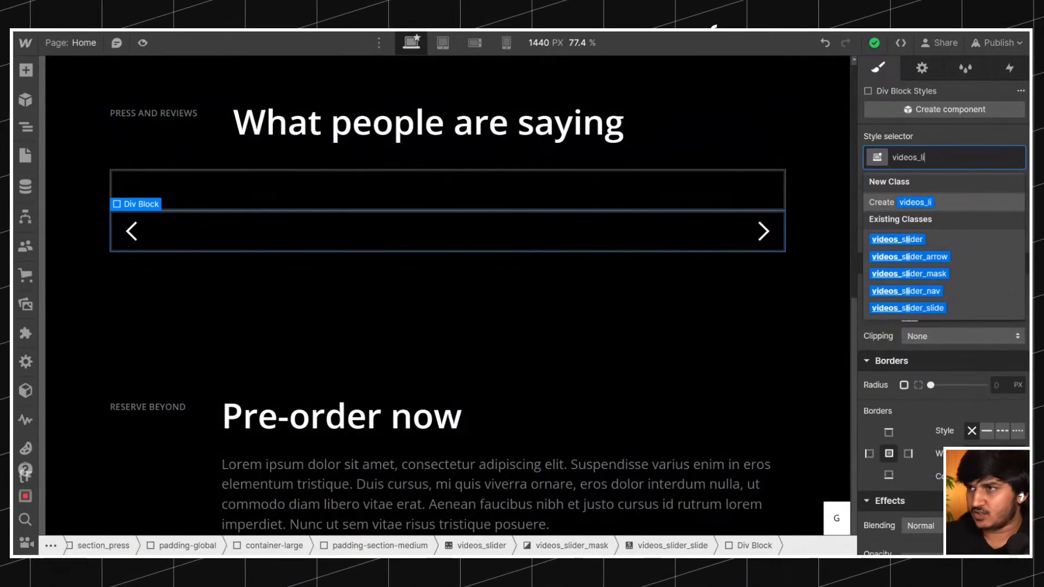
key(BackSpace)
key(BackSpace)
key(BackSpace)
key(BackSpace)
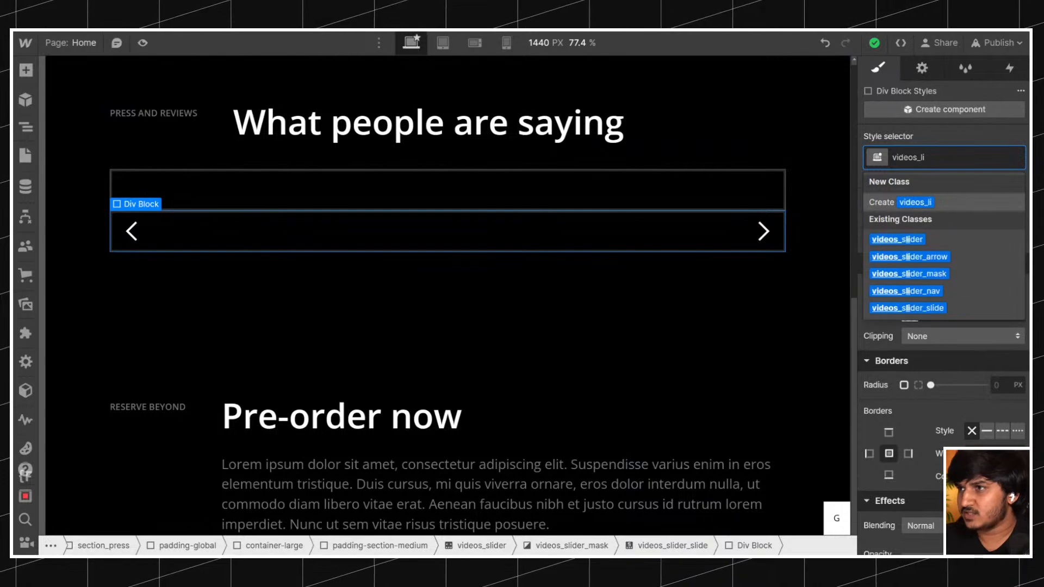
text(list)
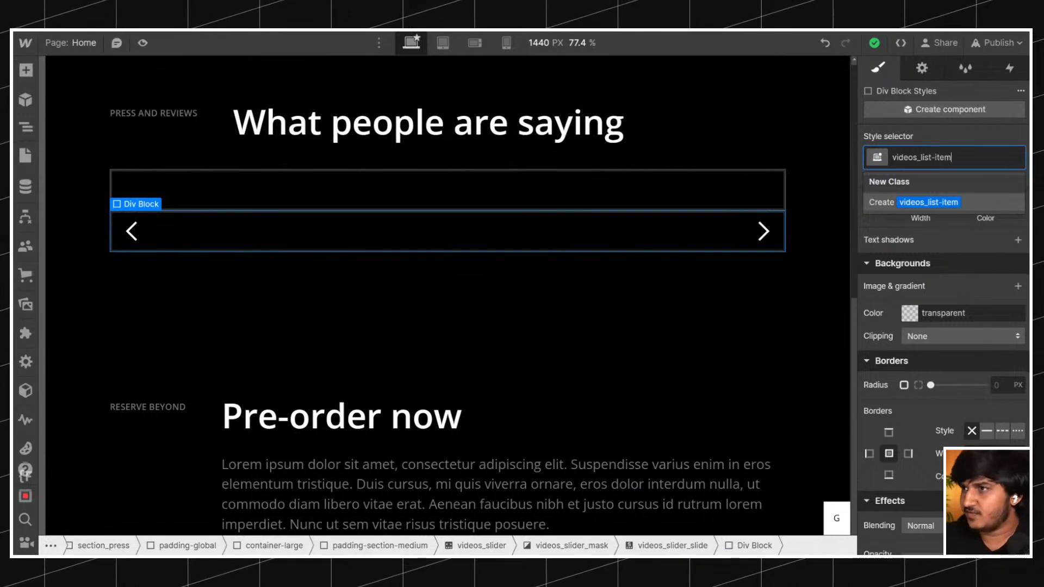
text(-item)
key(Return)
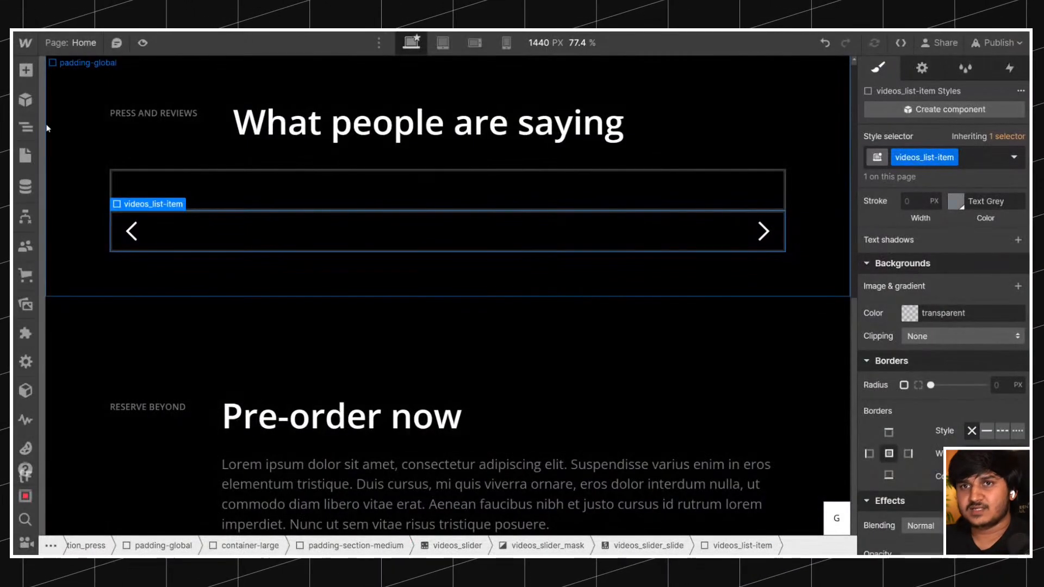
Set the width of videos_slider_mask to 25% by entering 100%/4.
key(z)
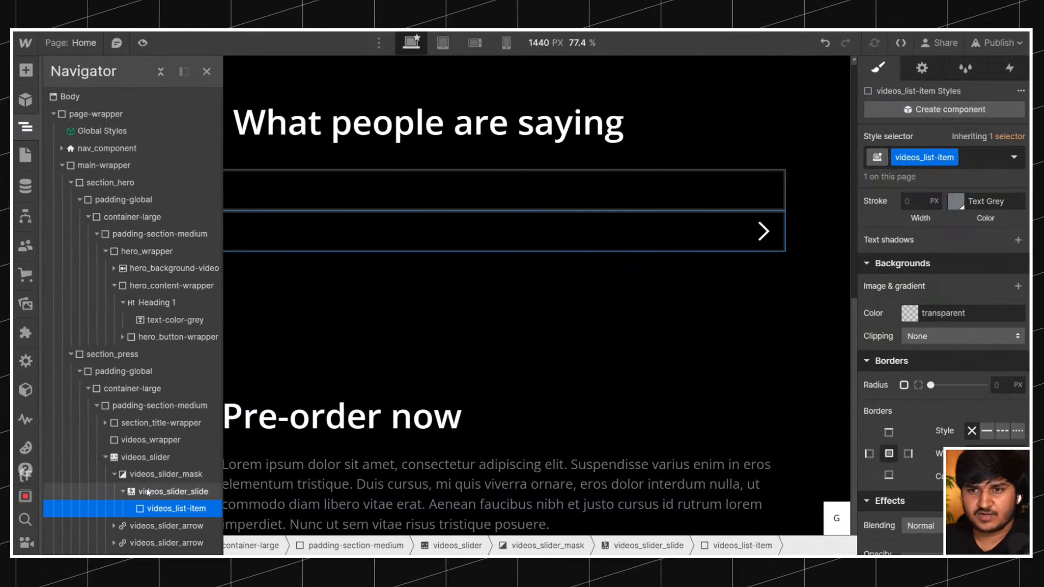
click(158, 474)
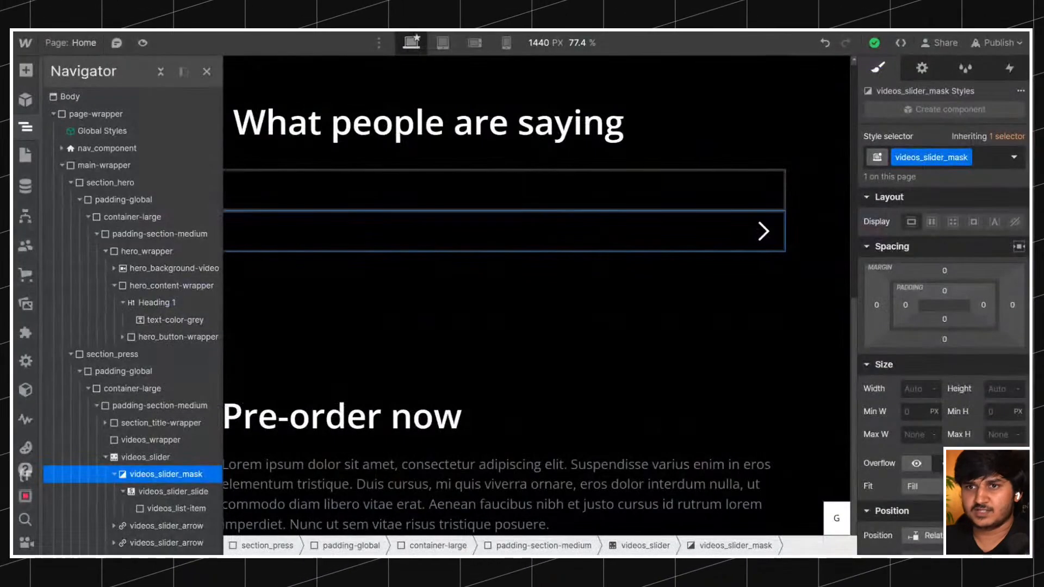
click(149, 492)
click(150, 476)
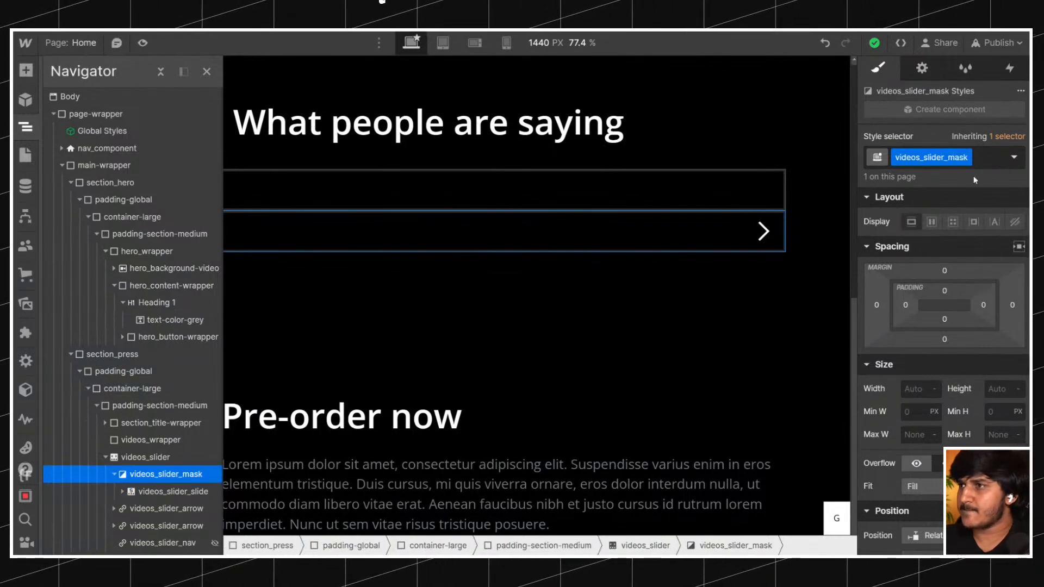
click(916, 389)
text(100%/4)
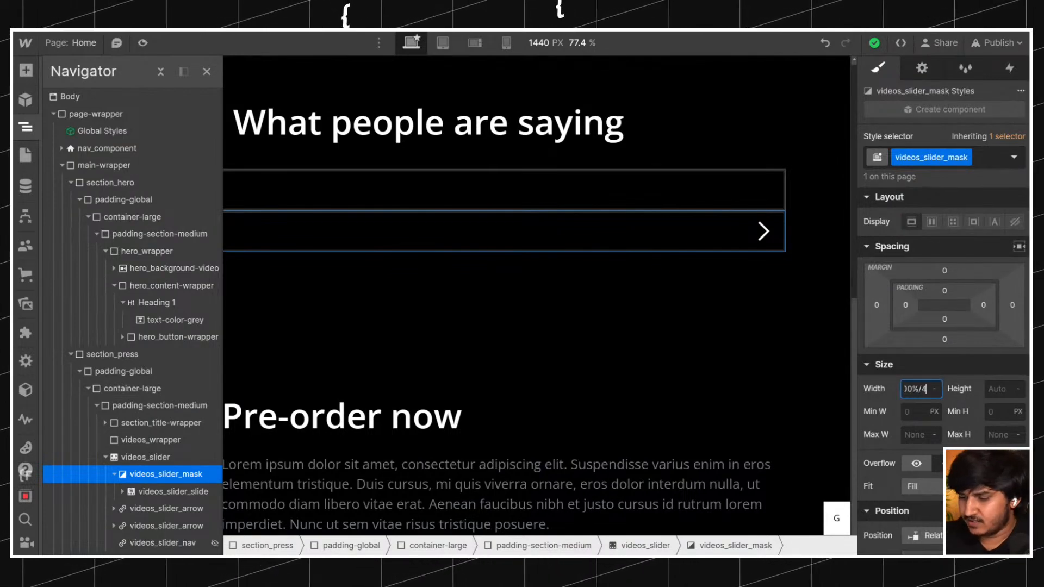
key(Return)
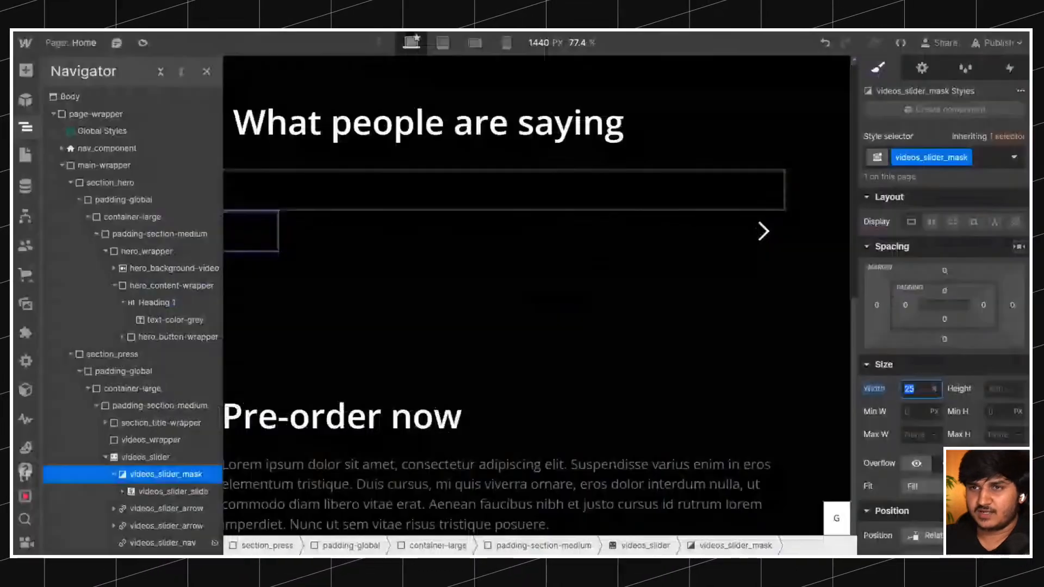
Check the original reviews section's background and add the existing class background-color-grey to section_press.
click(270, 241)
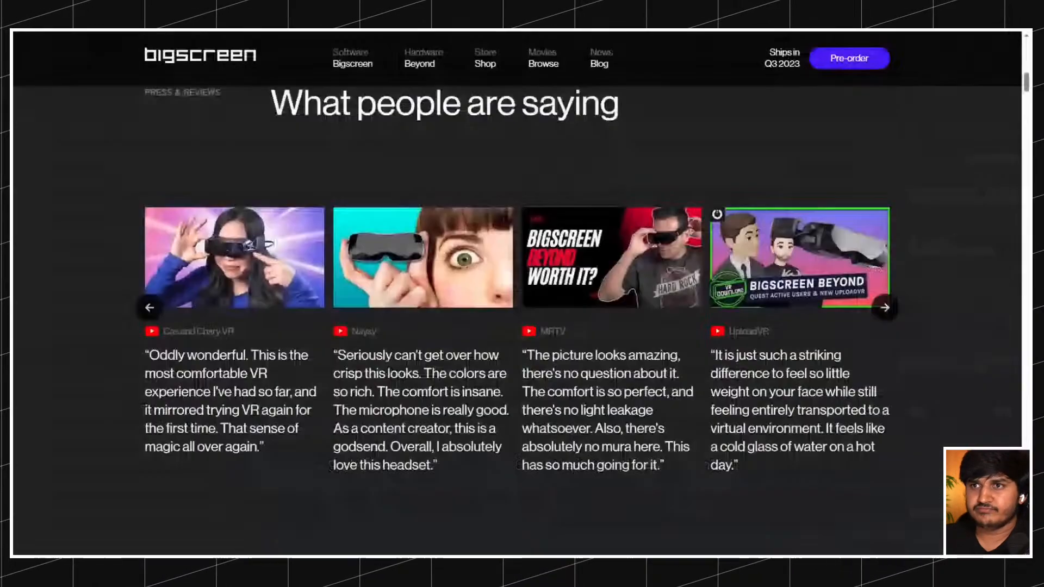
scroll(362, 195, up, 4)
scroll(363, 195, down, 3)
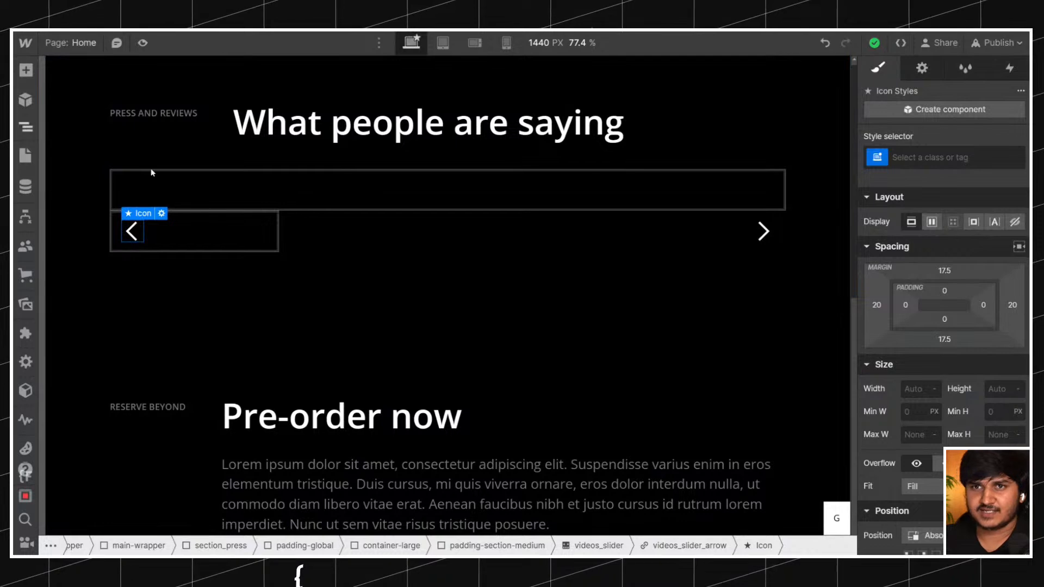
key(z)
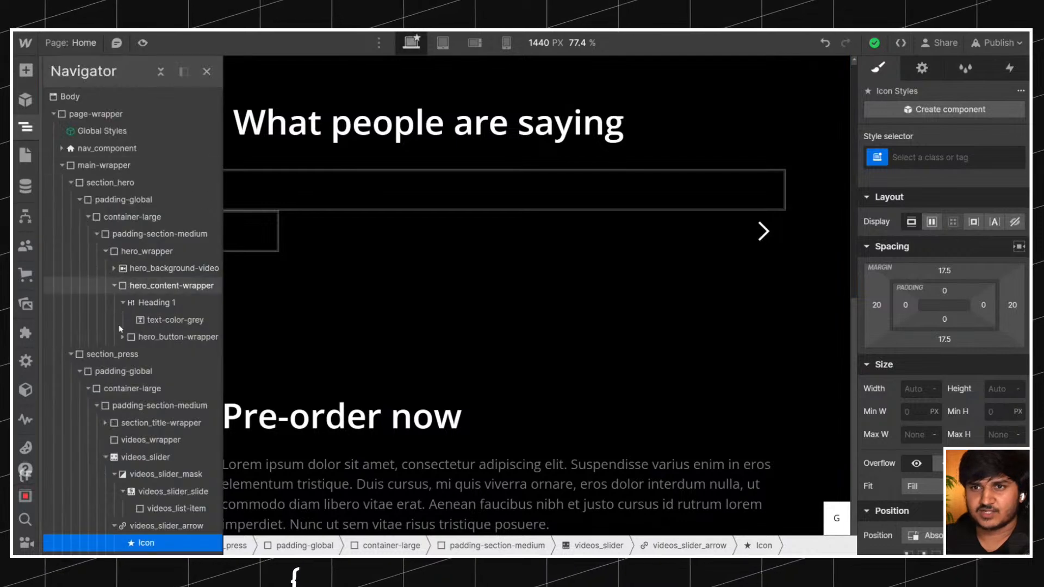
click(106, 360)
click(977, 159)
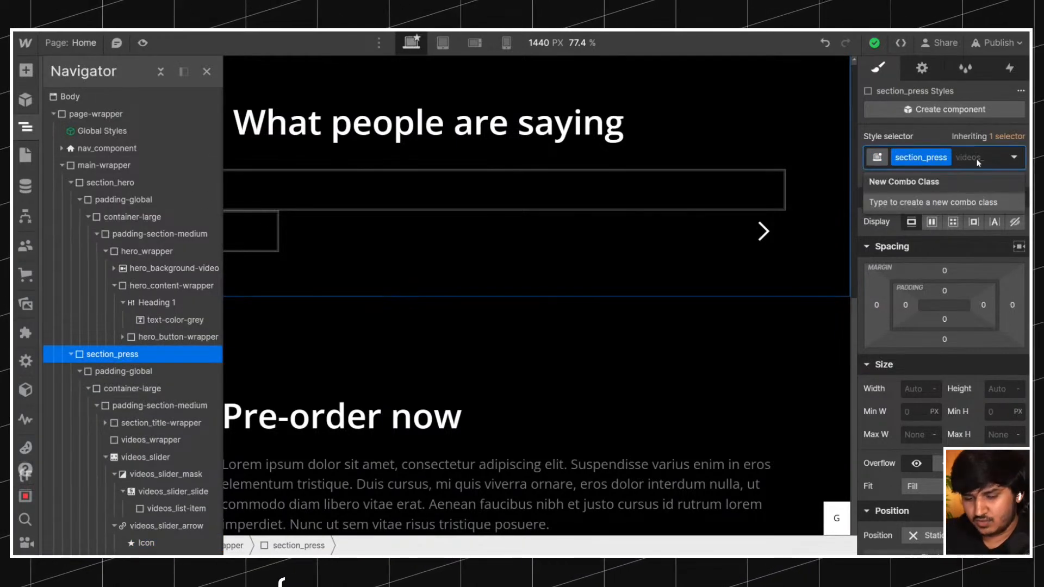
text(backg)
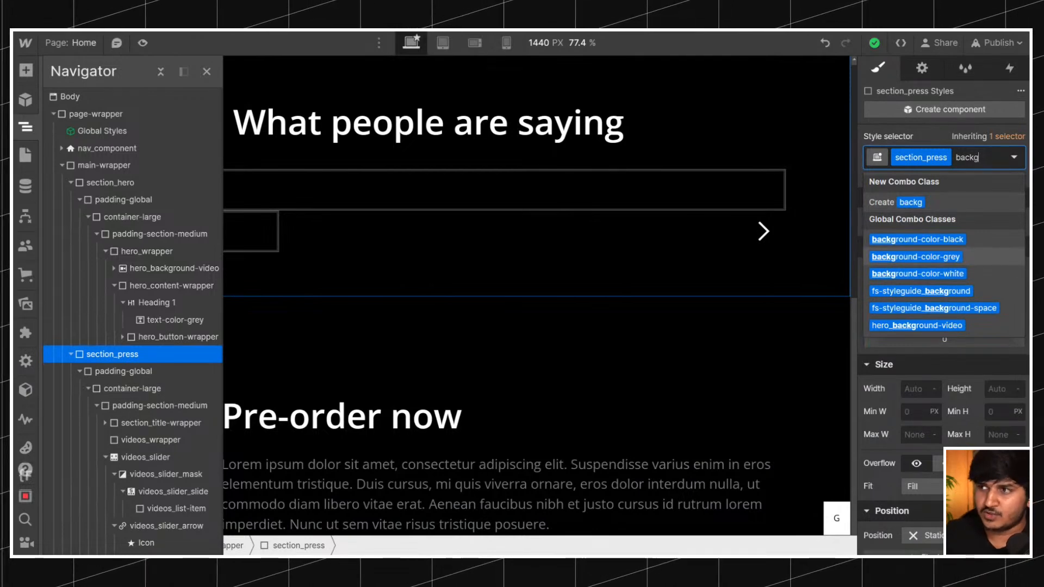
key(Return)
scroll(739, 242, up, 4)
scroll(738, 241, down, 2)
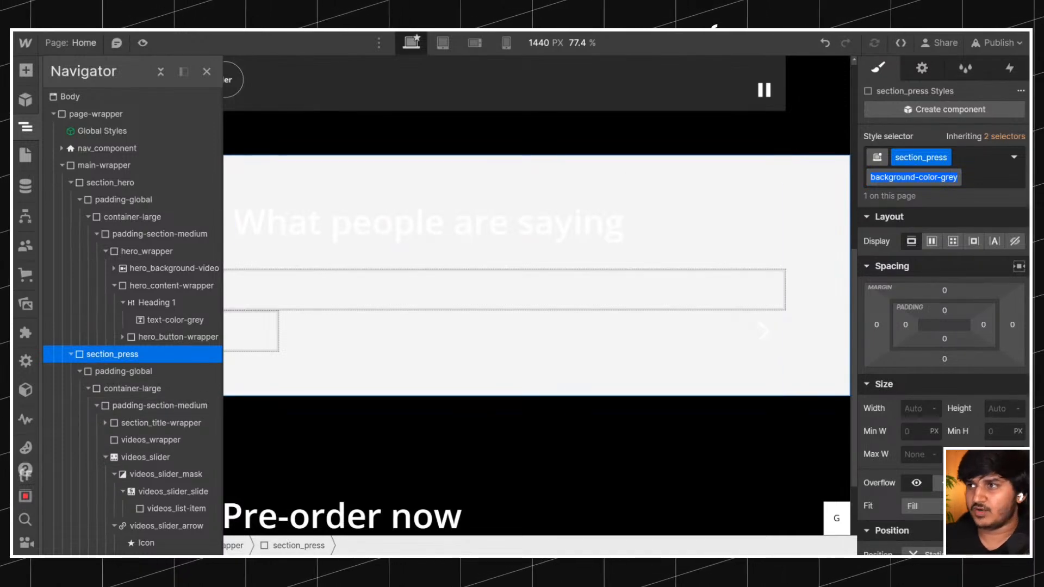
Add a Div Block directly inside Body, after page-wrapper, and give it the existing class background-color-grey.
click(970, 179)
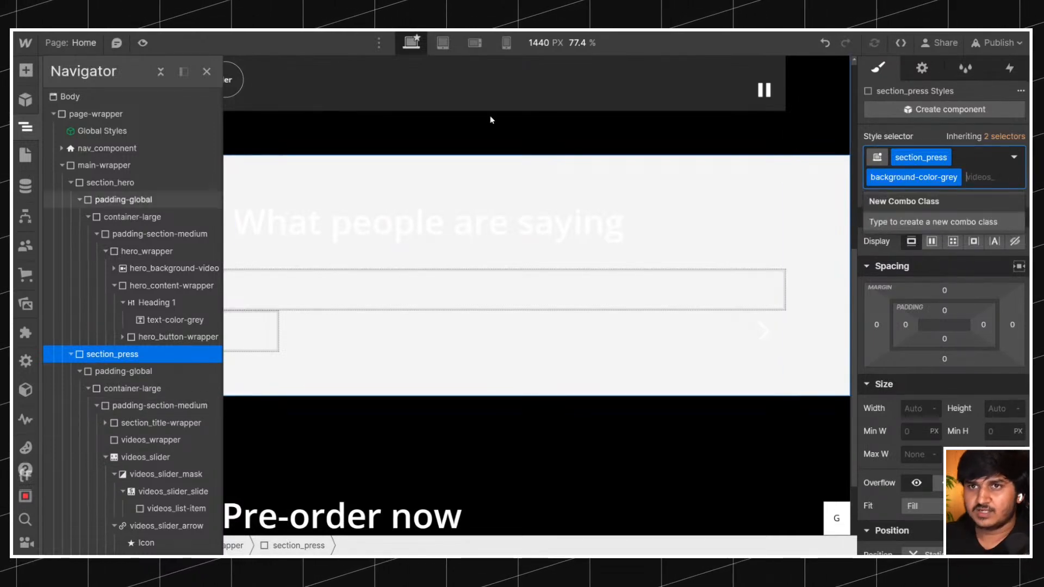
click(81, 165)
click(61, 165)
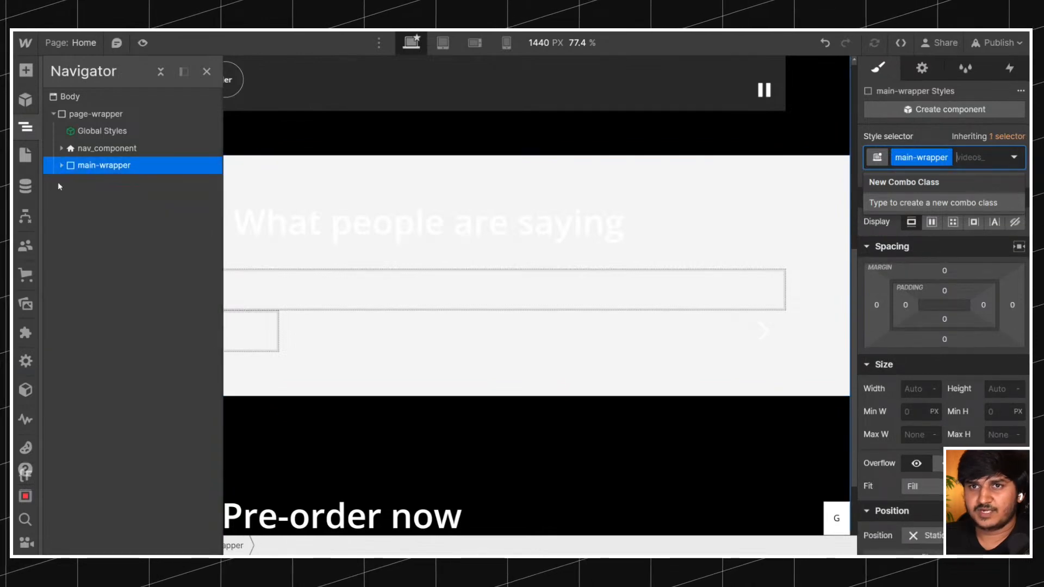
click(64, 97)
key(ctrl+e)
text(d)
click(414, 160)
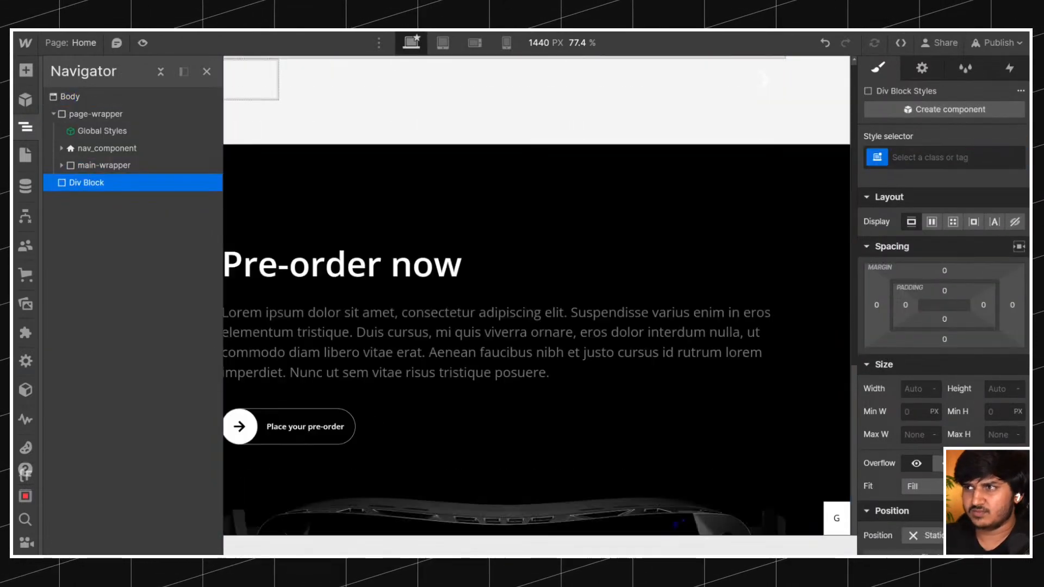
key(ctrl+Return)
text(background-color-grey)
key(ctrl+a)
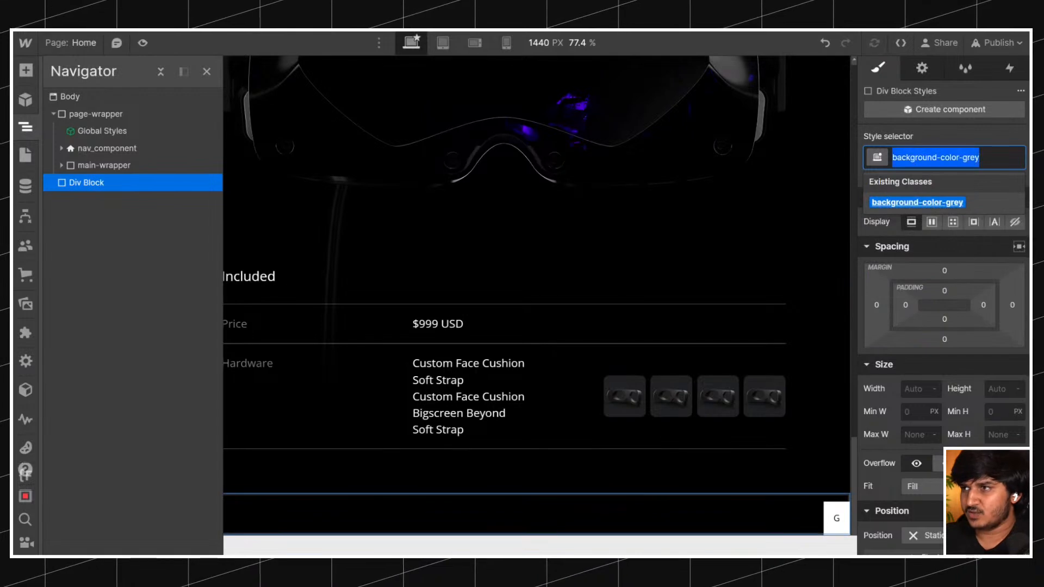
key(Return)
Set the background color of the background-color-grey class to #222425, matching the original reviews section.
scroll(935, 309, down, 5)
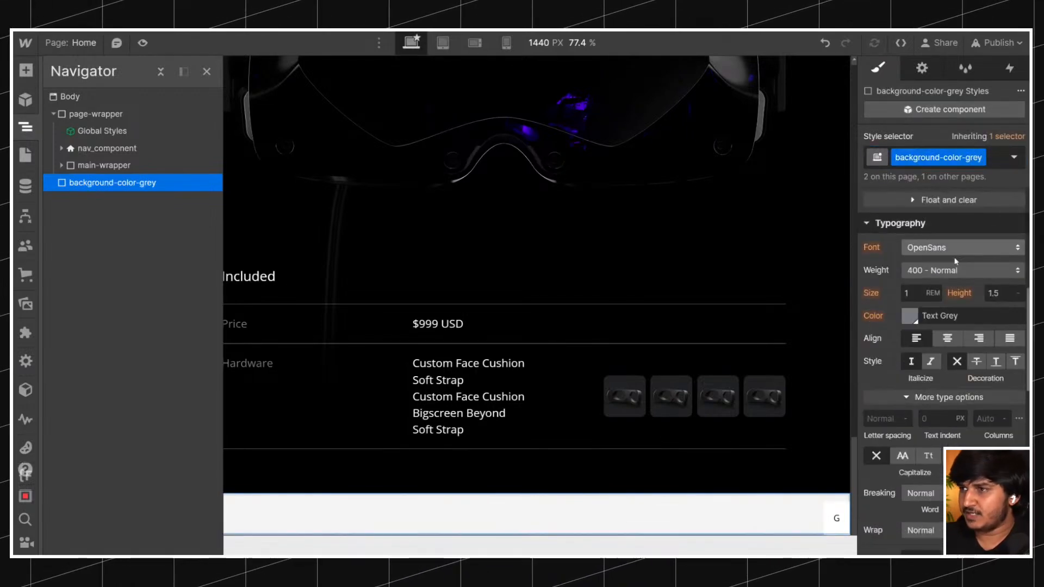
scroll(934, 309, down, 3)
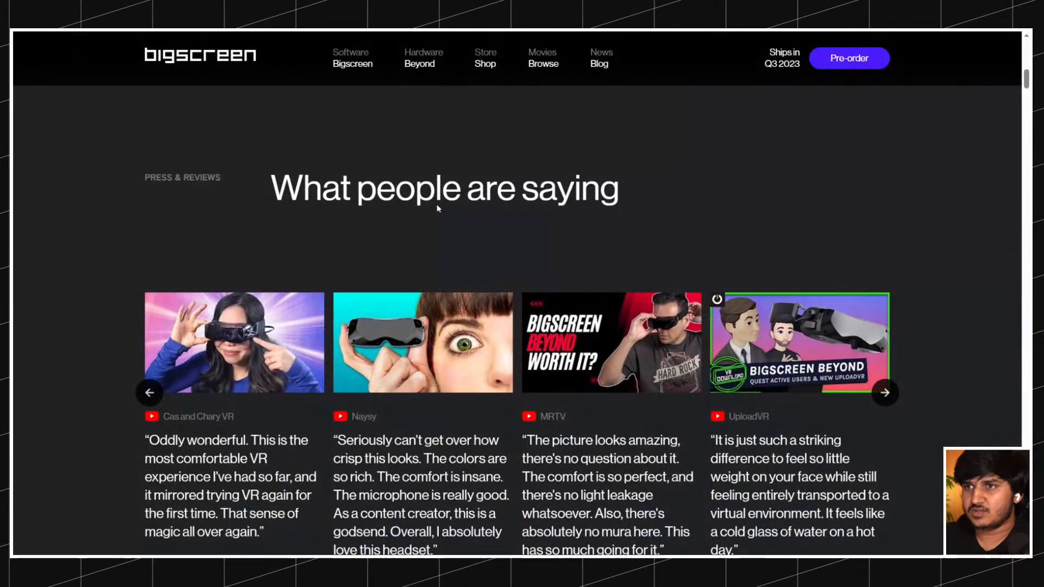
scroll(436, 203, up, 3)
scroll(509, 200, down, 2)
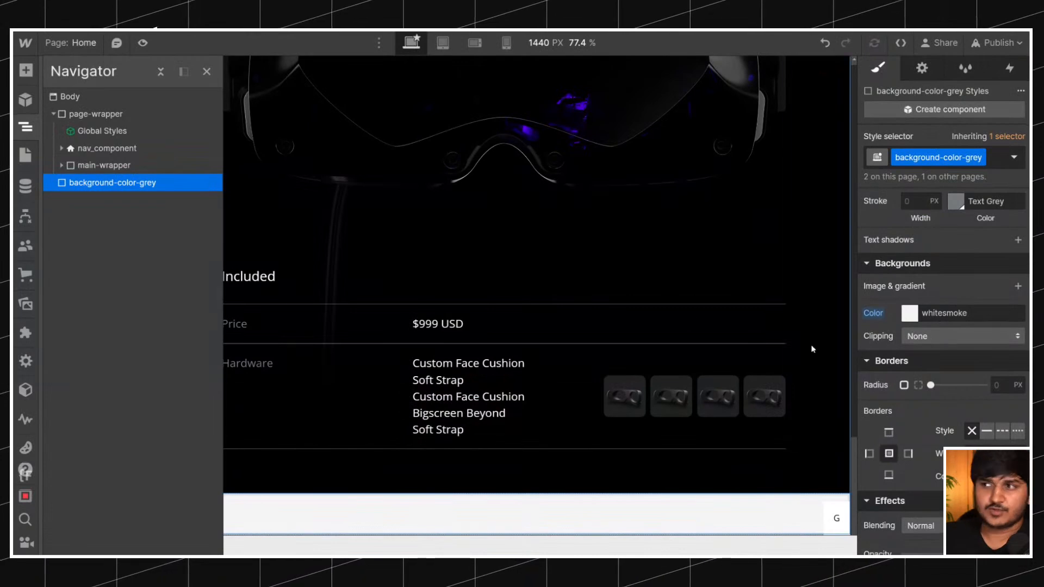
click(957, 313)
text(#222425)
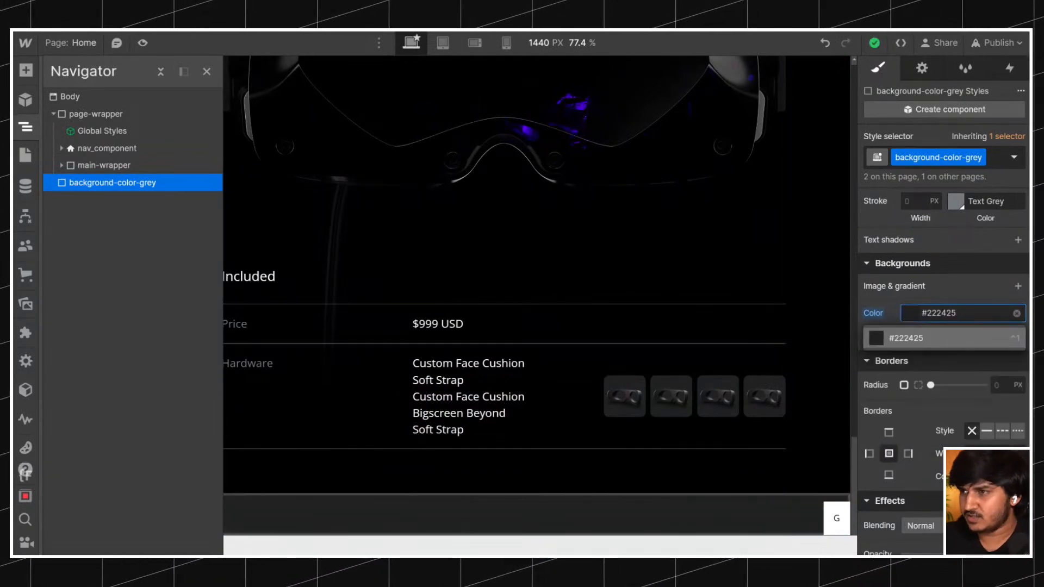
key(Return)
Save the class's #222425 background color as a swatch named Background Grey.
click(919, 316)
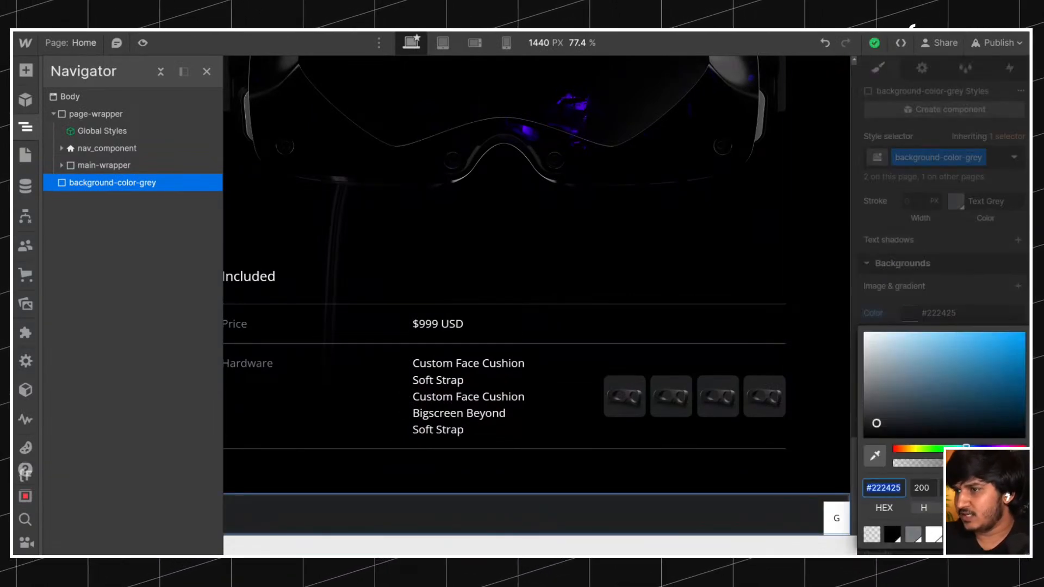
click(954, 534)
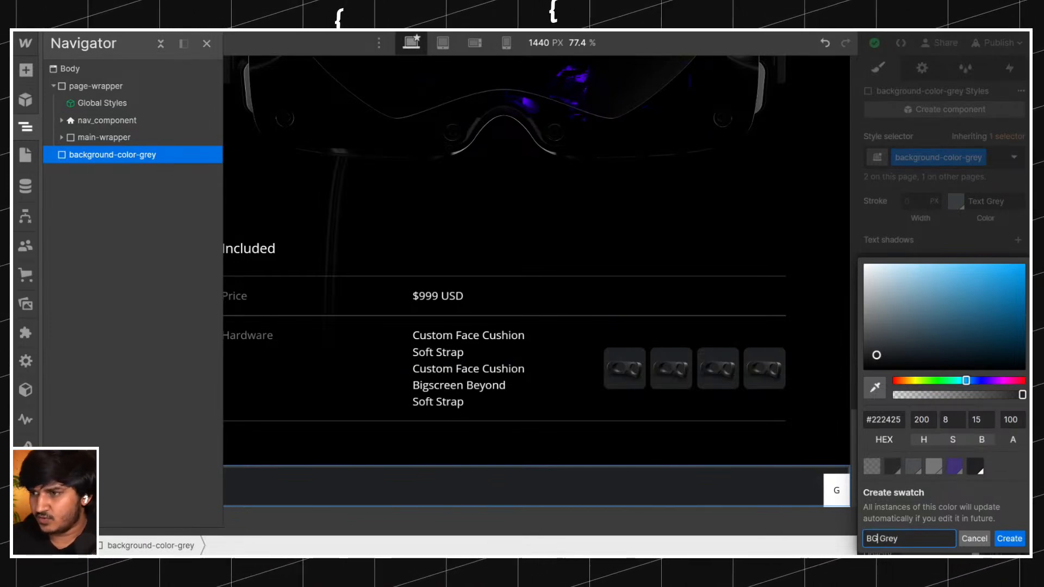
text(ackground)
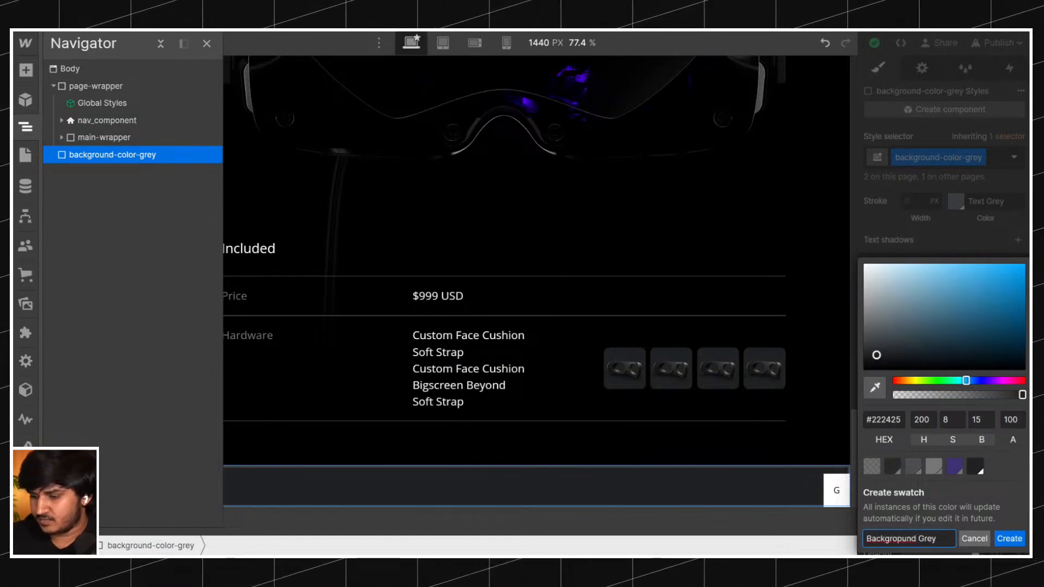
key(Return)
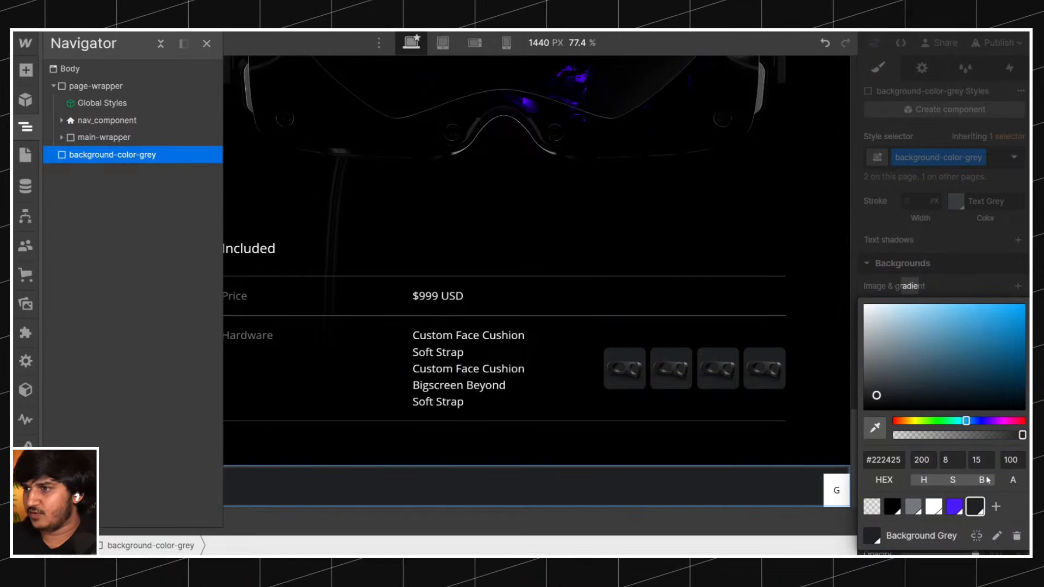
click(948, 291)
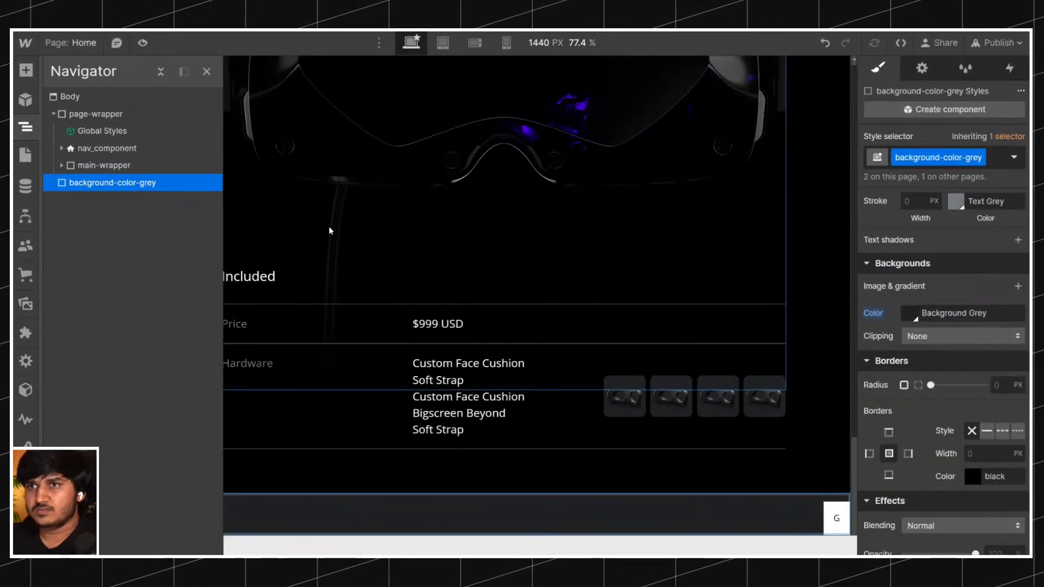
Delete the helper background-color-grey Div Block from Body and compare the press section with the original page.
scroll(429, 252, down, 10)
scroll(429, 254, up, 5)
scroll(429, 253, down, 4)
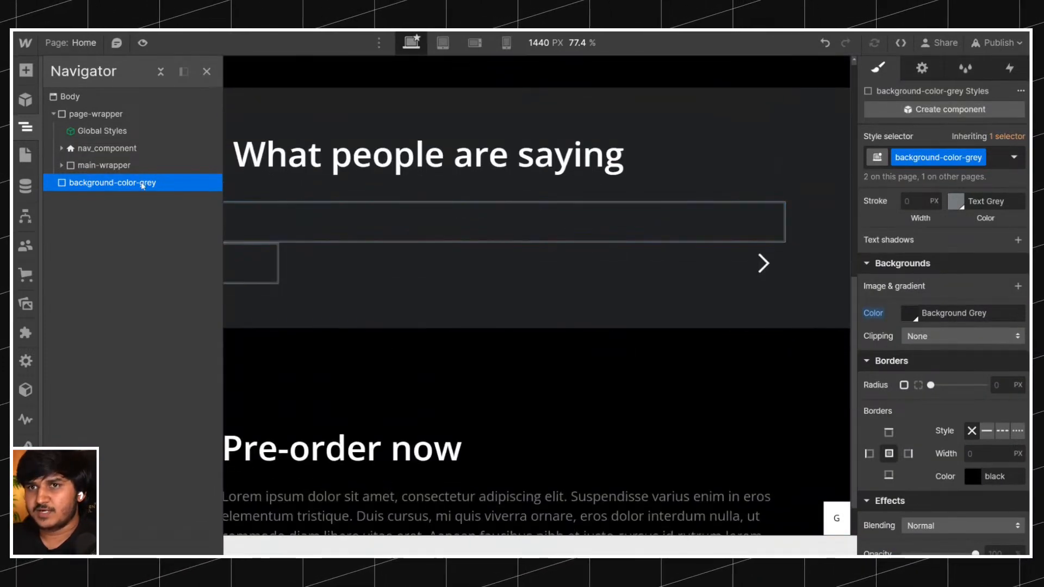
key(Delete)
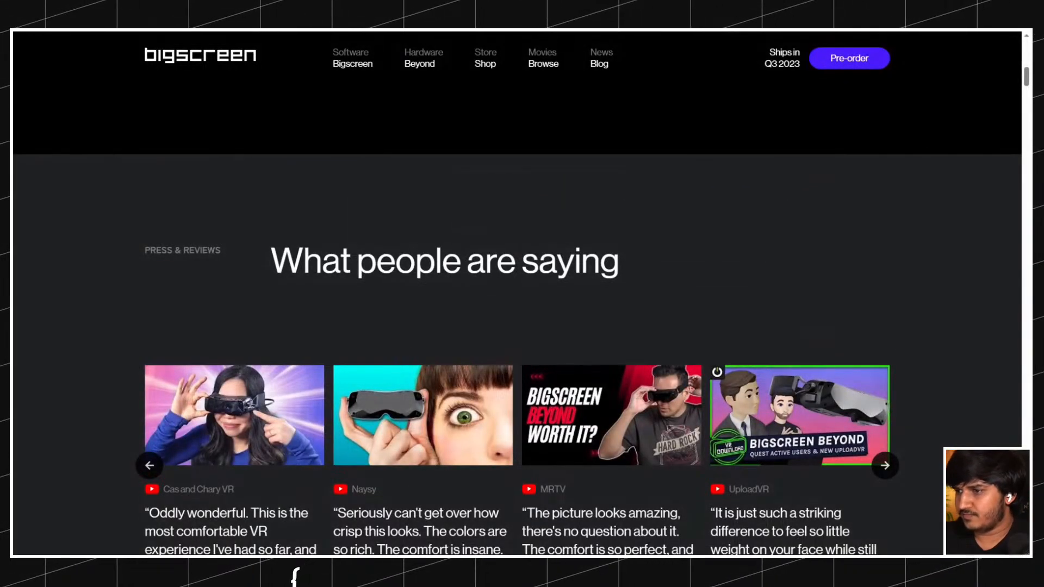
scroll(450, 259, down, 2)
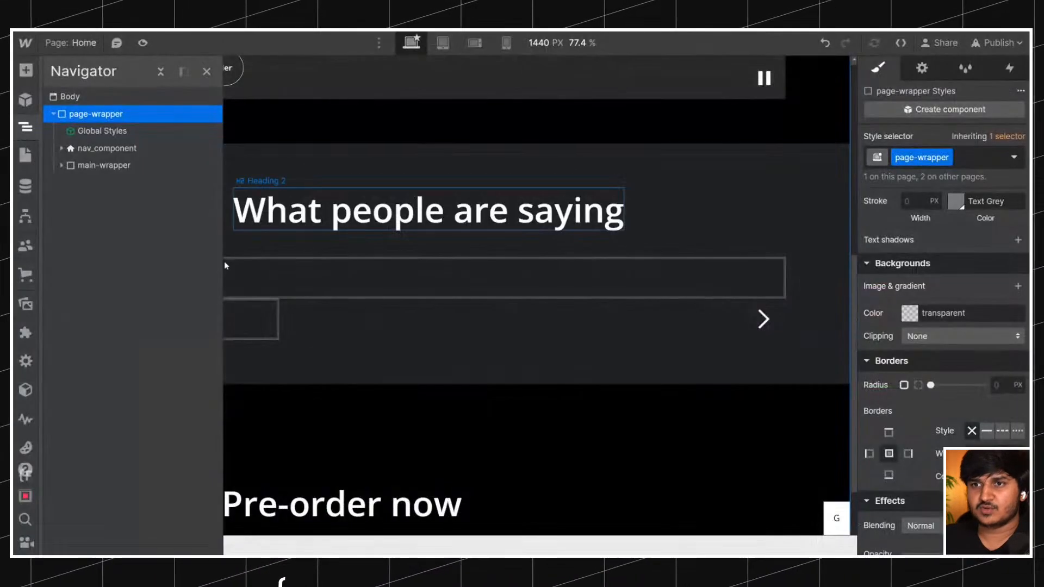
Add a Div Block inside the slider's videos_list-item and convert it to a Link Block.
click(207, 318)
key(ctrl+k)
text(d)
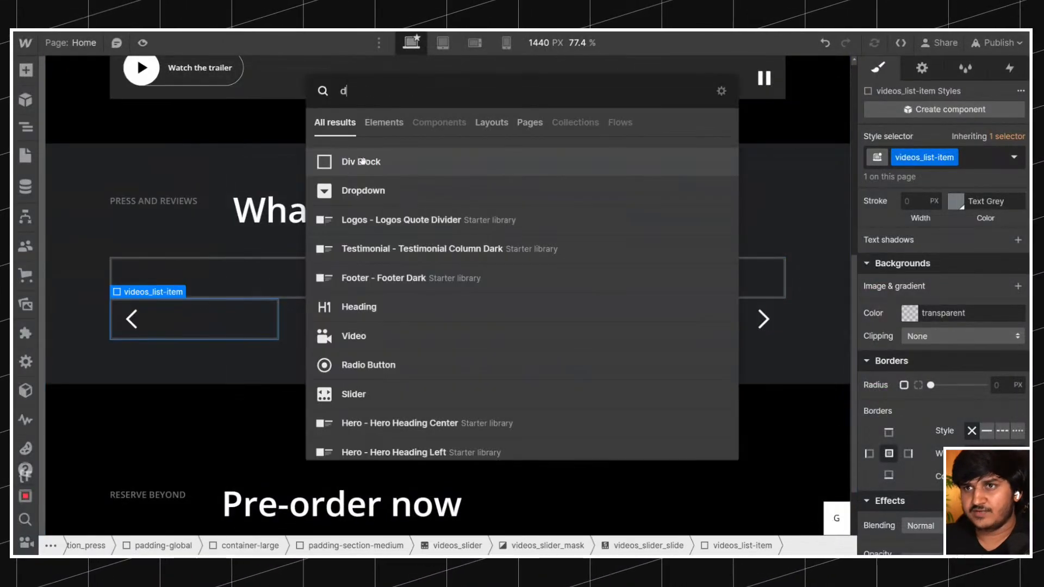
key(Return)
right_click(175, 316)
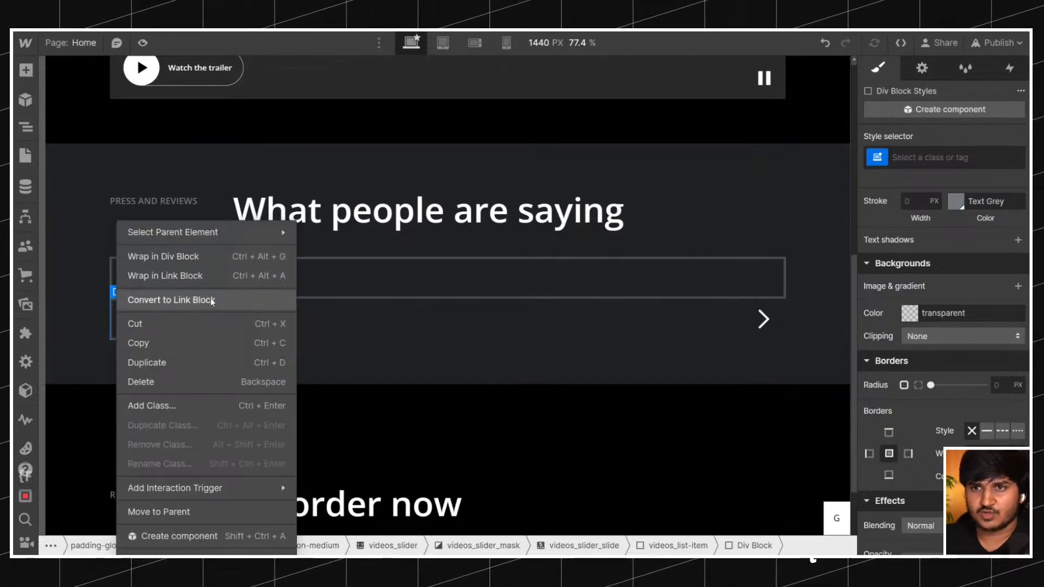
click(190, 299)
Give the Link Block inside videos_list-item the new class videos_thumbnail-wrapper.
click(243, 319)
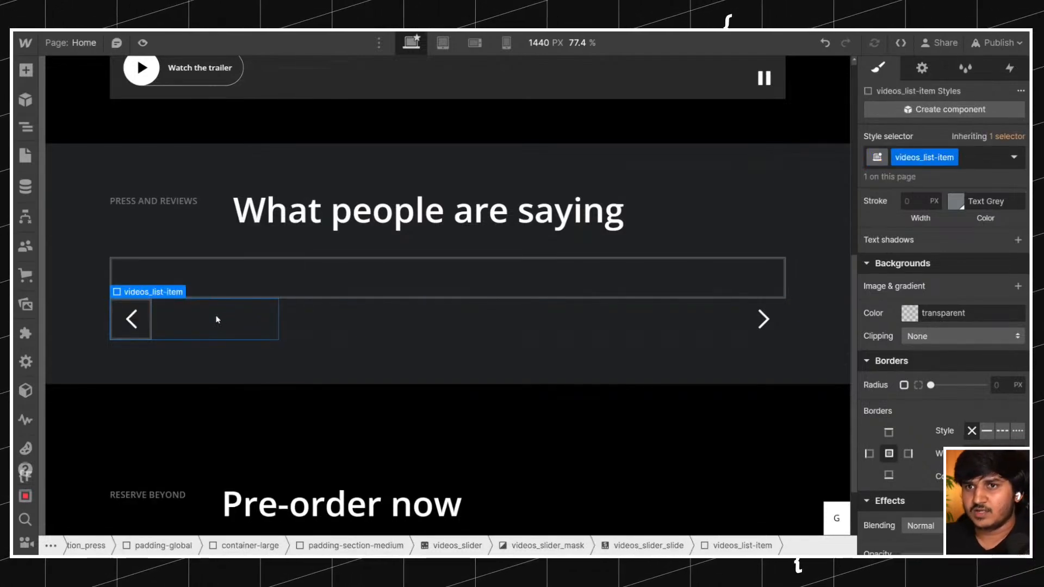
click(25, 128)
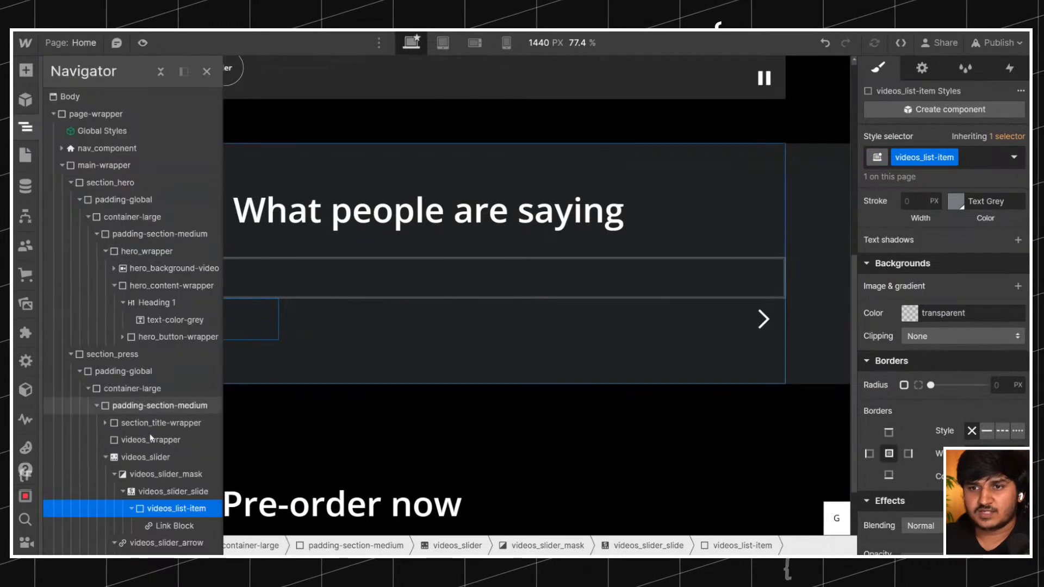
click(164, 525)
text(videos_)
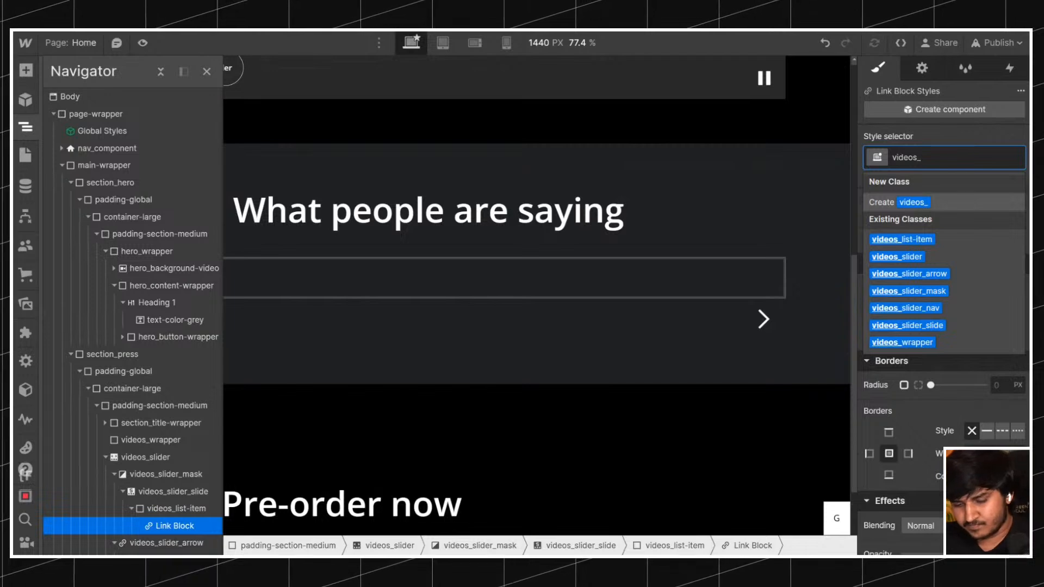
text(thumb)
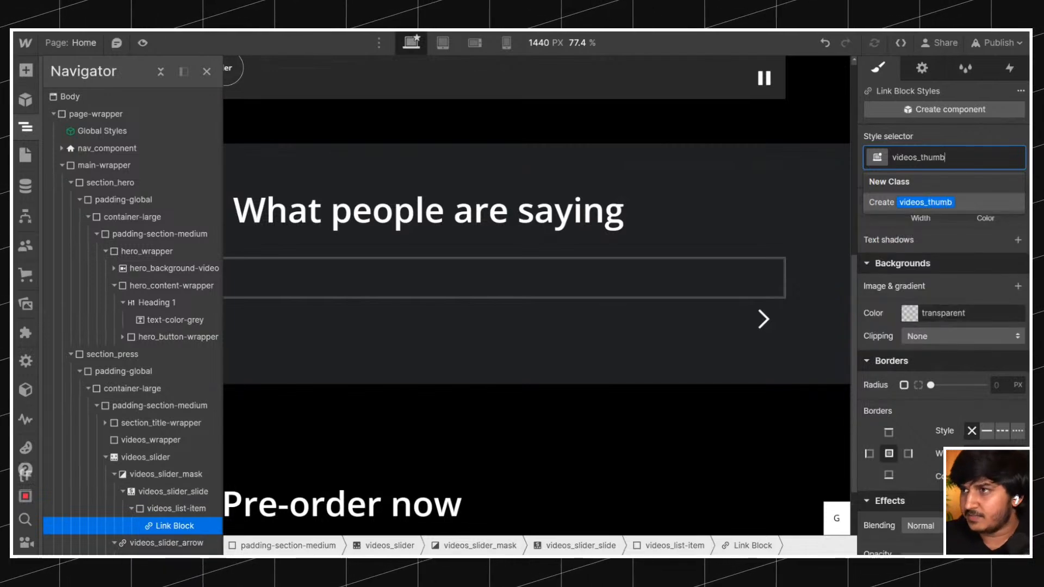
text(nail-wrapper)
key(Return)
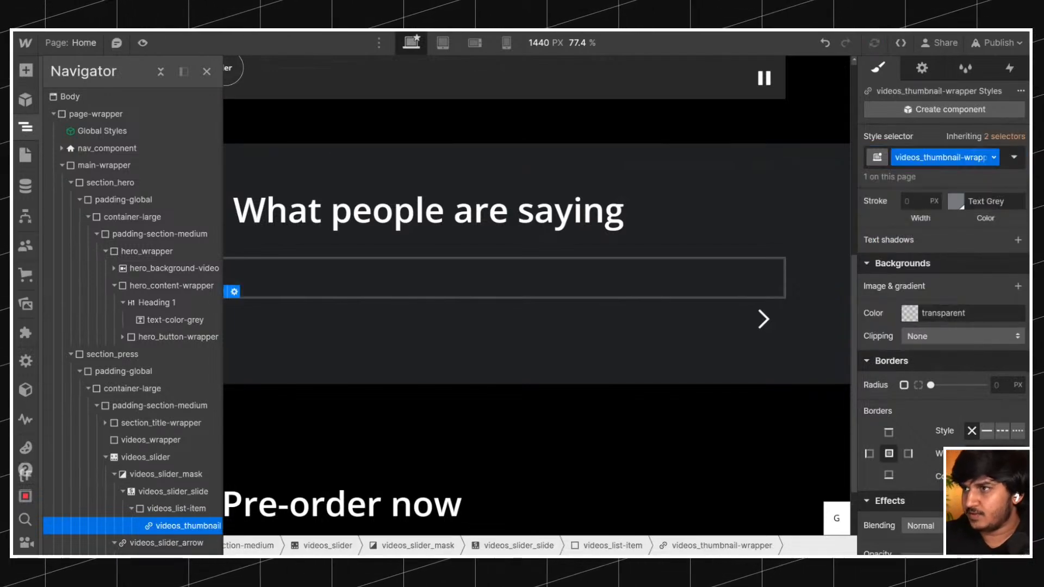
Add an Image element inside videos_thumbnail-wrapper and give it the new class videos_thumbnail.
key(ctrl+k)
text(im)
key(Return)
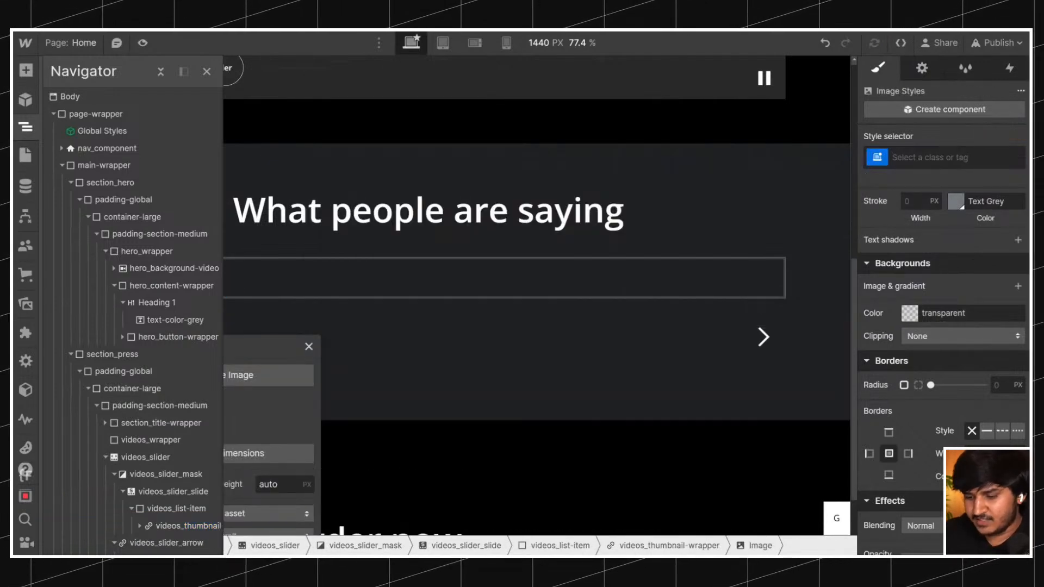
key(ctrl+Return)
text(videos_thub)
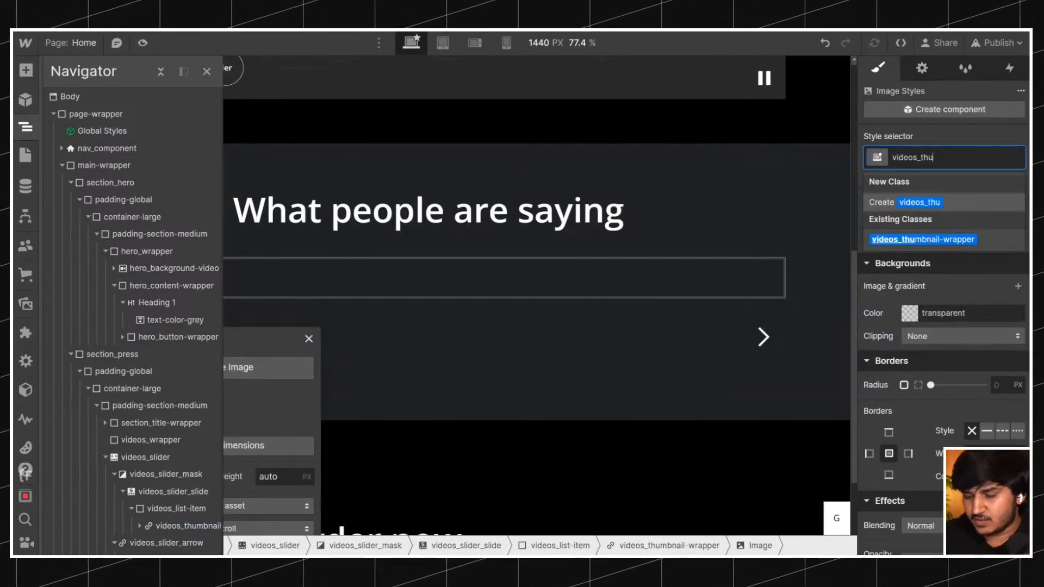
key(BackSpace)
key(BackSpace)
text(umbnail)
key(Return)
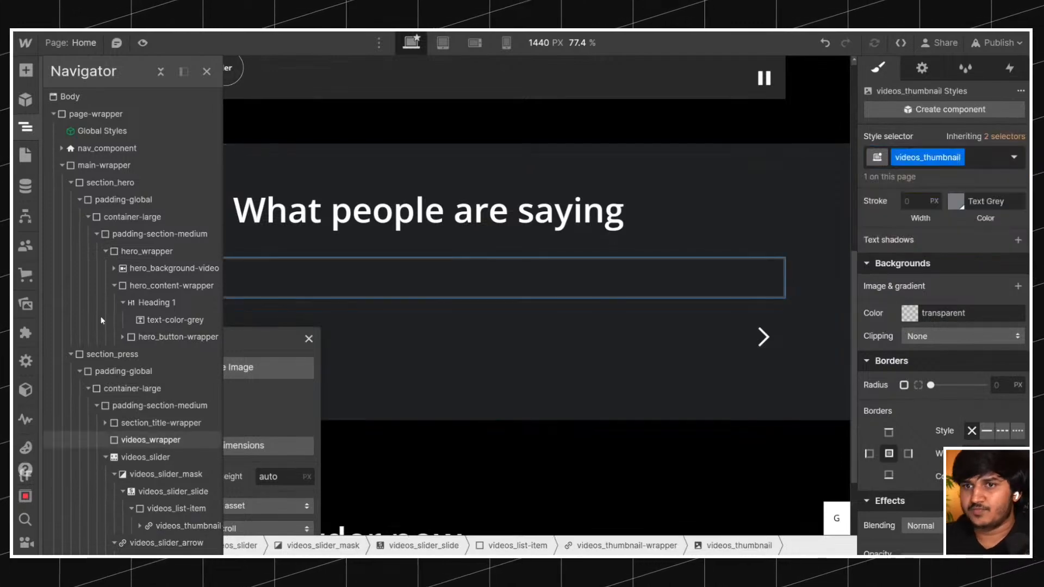
Duplicate the videos_thumbnail-wrapper link block within videos_list-item and delete the image inside the copy.
scroll(155, 413, down, 3)
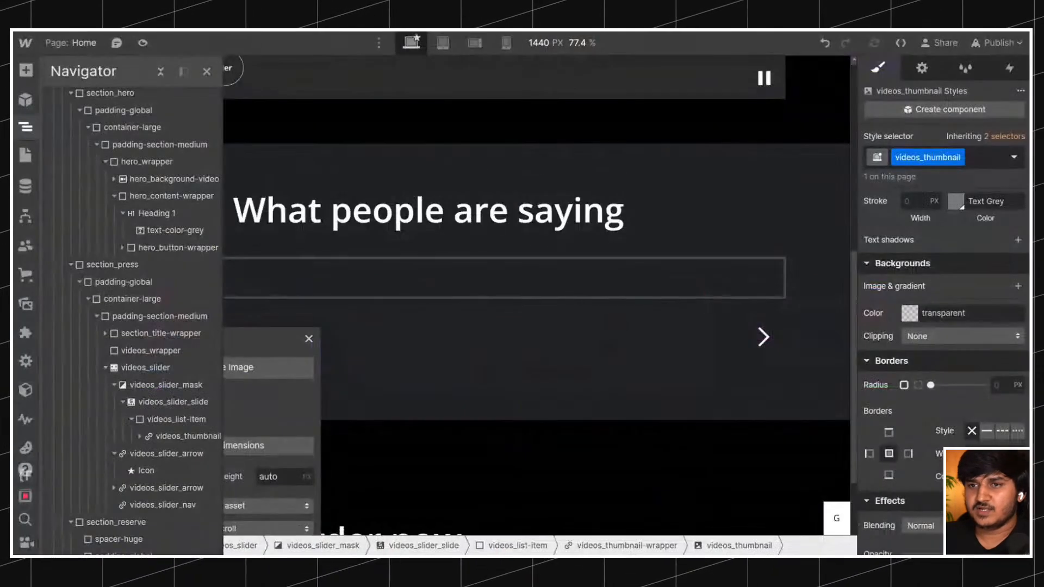
click(176, 437)
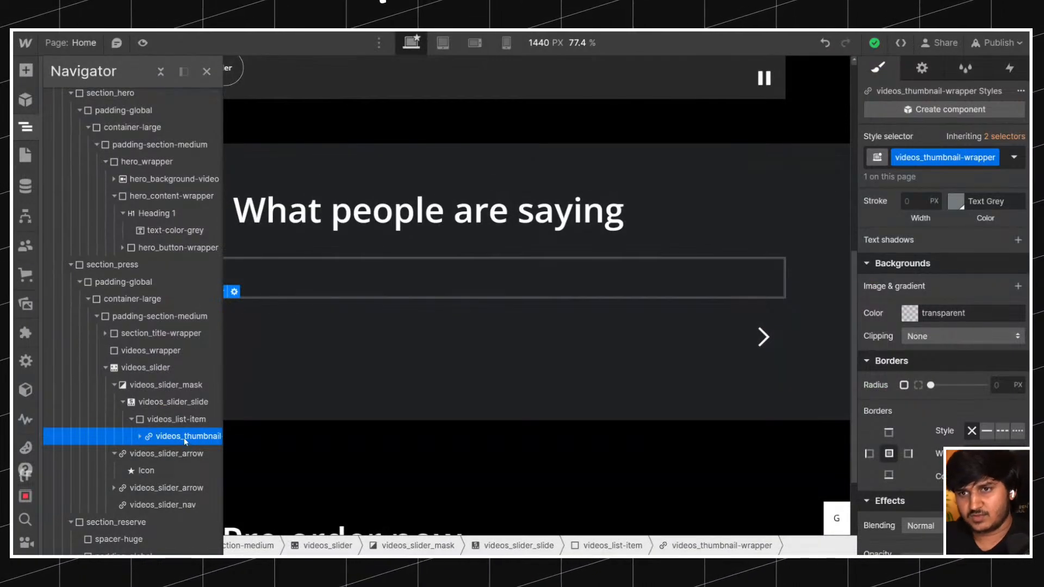
key(ctrl+d)
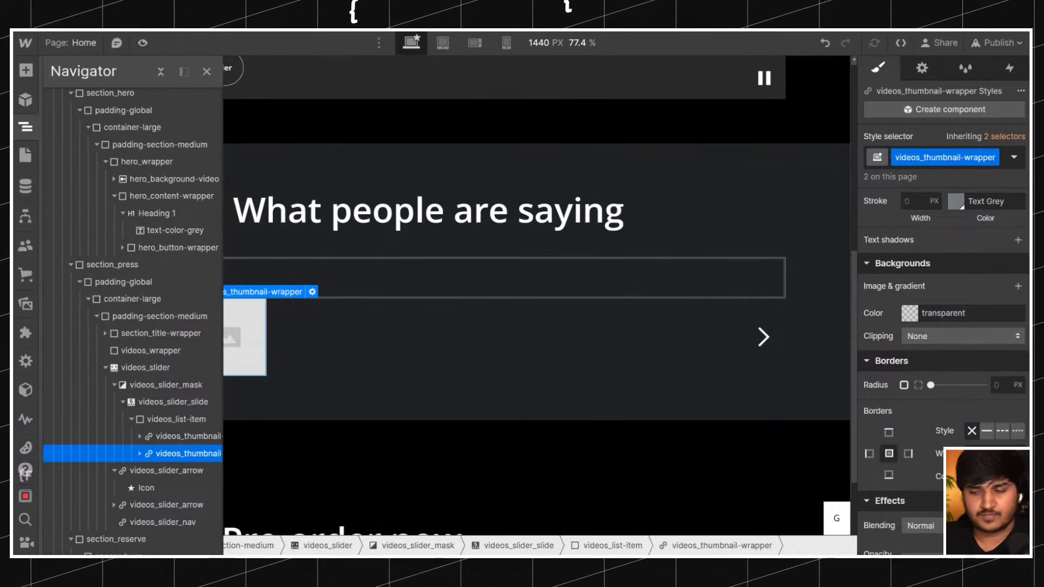
click(140, 453)
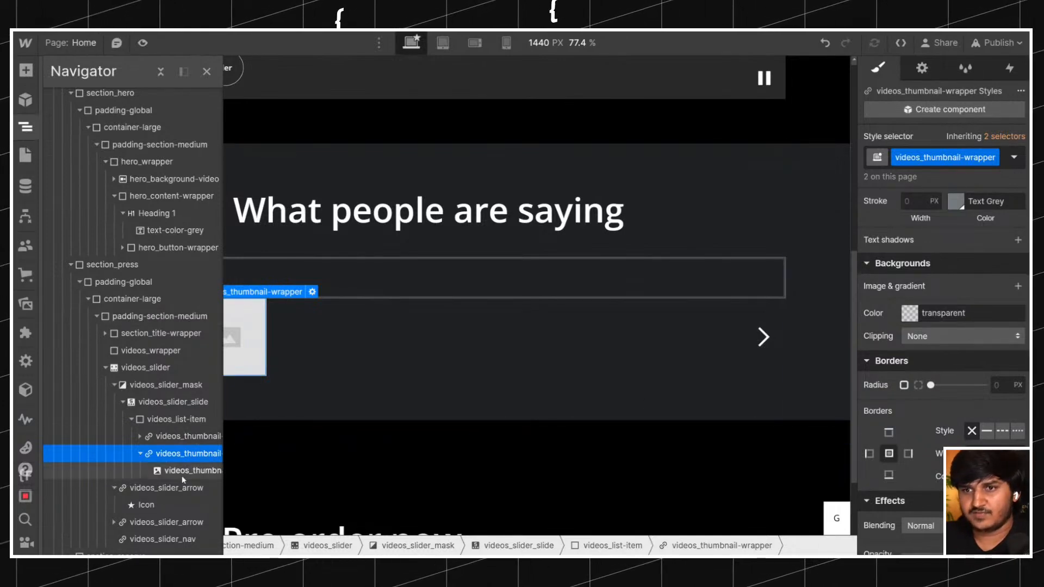
click(182, 472)
key(Delete)
Replace the duplicated link block's videos_thumbnail-wrapper class with the new class videos_youtube-link.
click(182, 452)
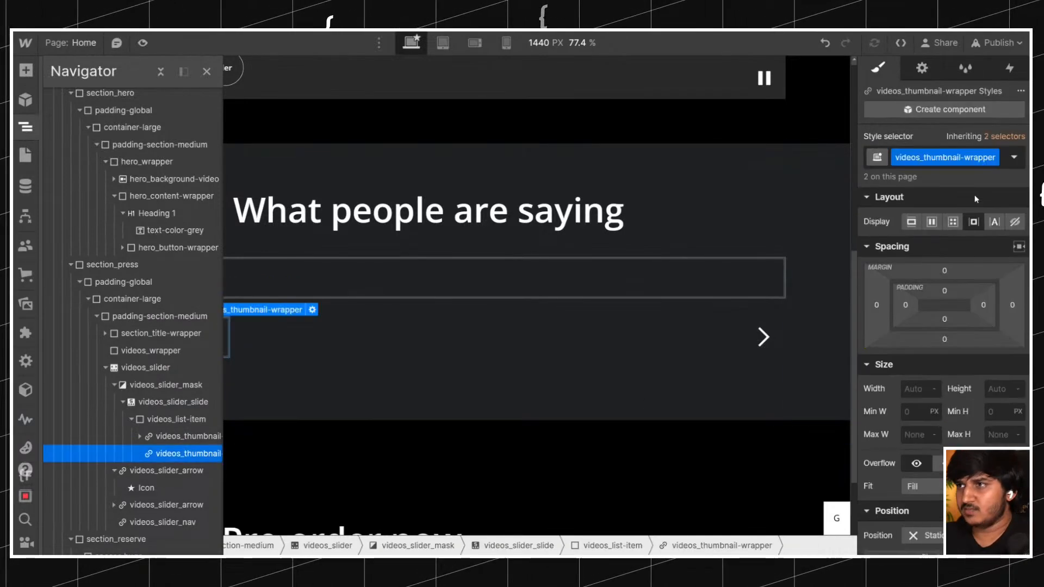
click(1003, 164)
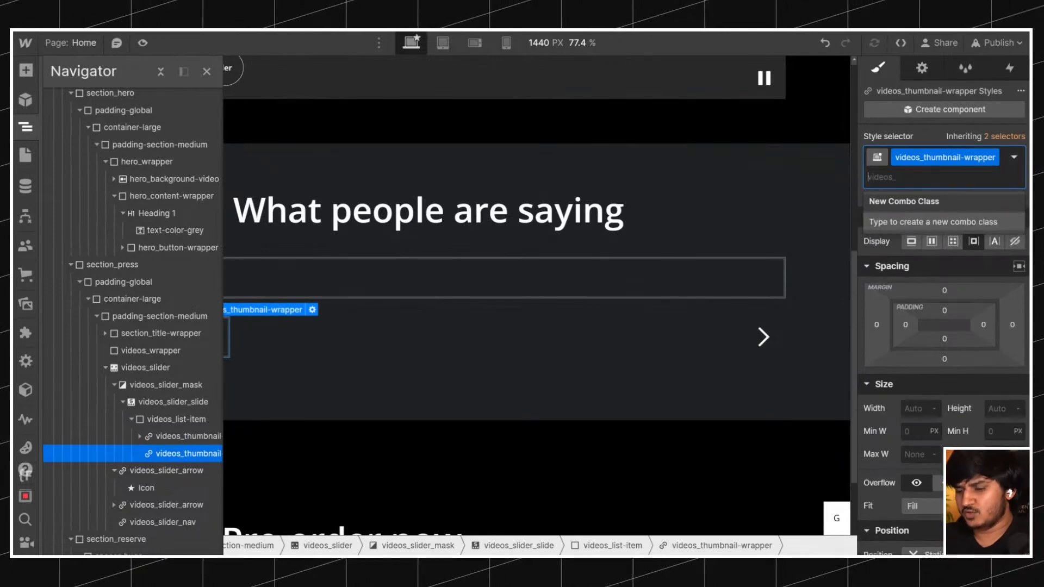
key(BackSpace)
key(Tab)
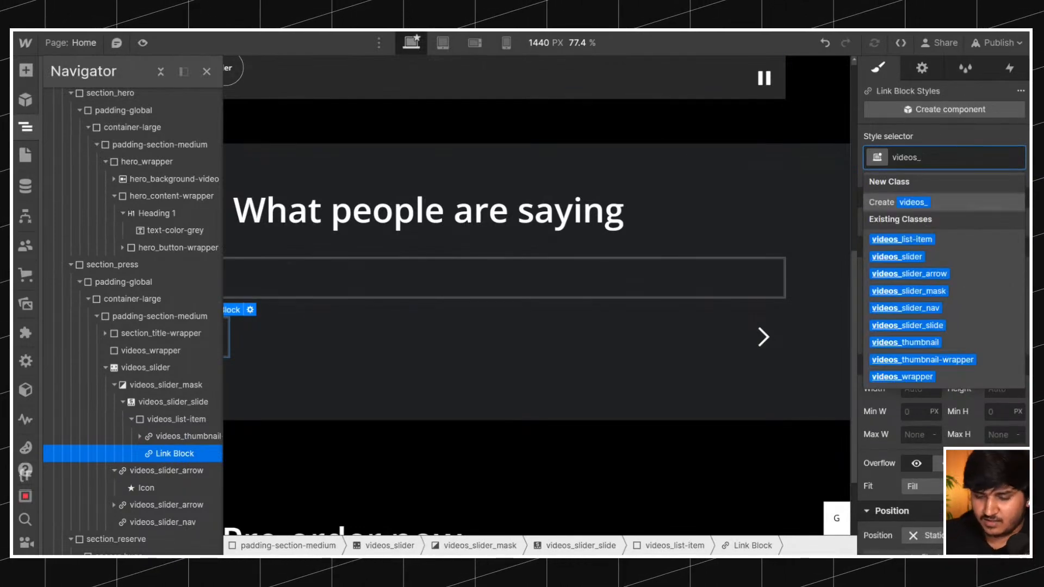
text(youtube-link)
key(Return)
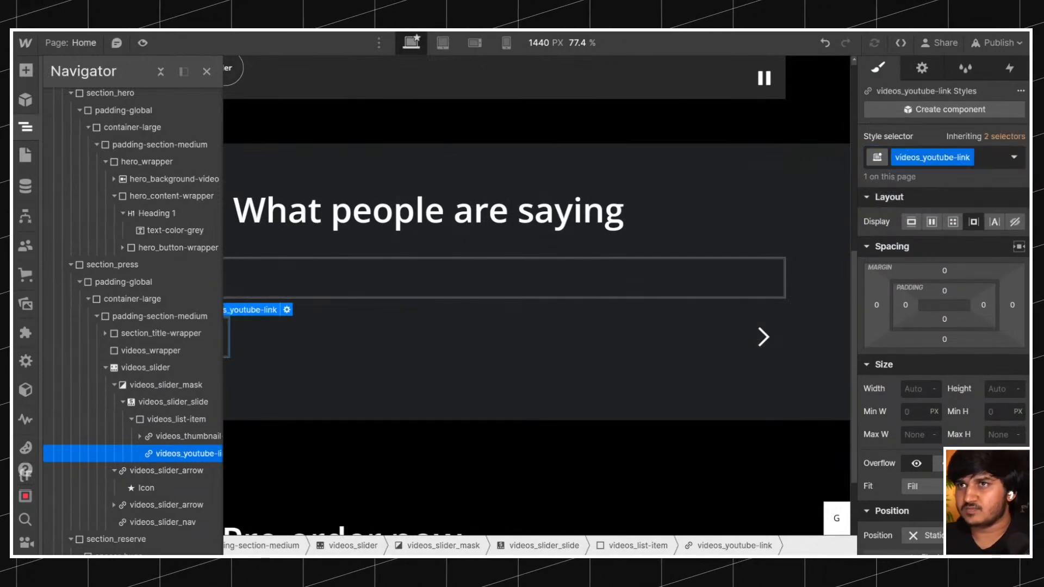
Check the YouTube channel links under the thumbnails on the original page and browse the project's assets for the matching icon.
key(ctrl+Tab)
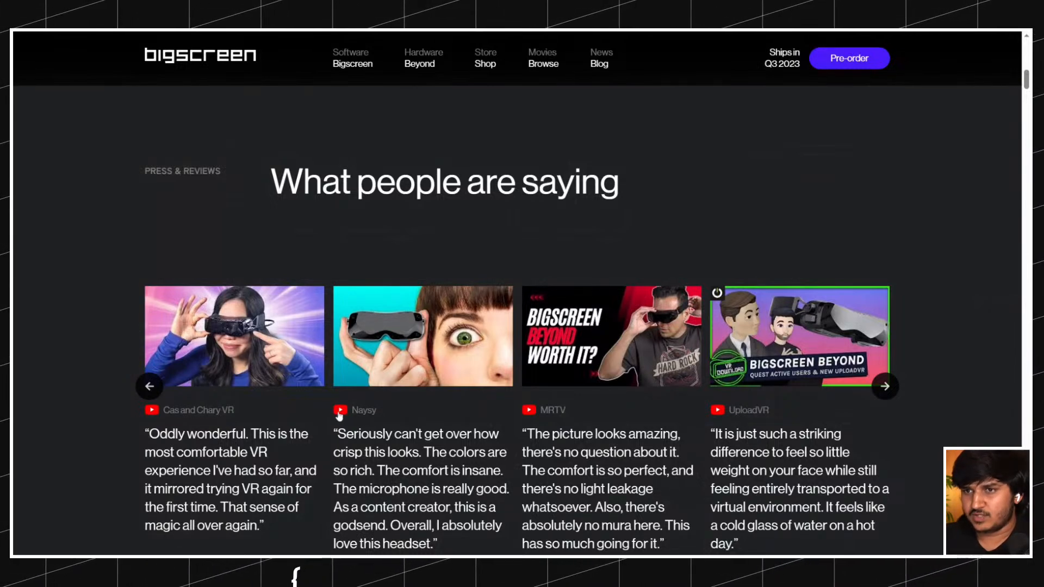
key(ctrl+Tab)
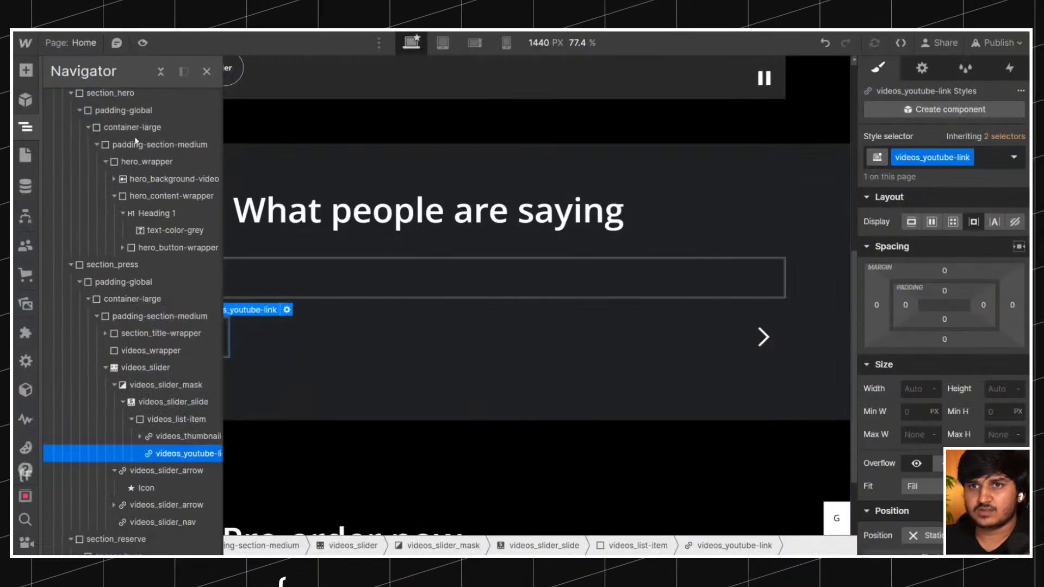
click(25, 304)
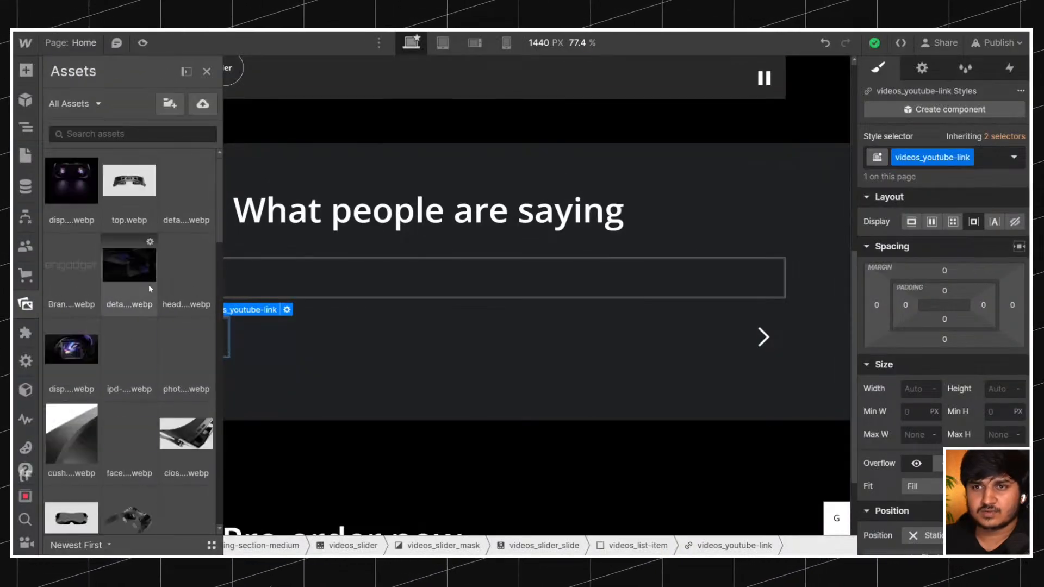
scroll(148, 285, down, 5)
scroll(148, 283, down, 8)
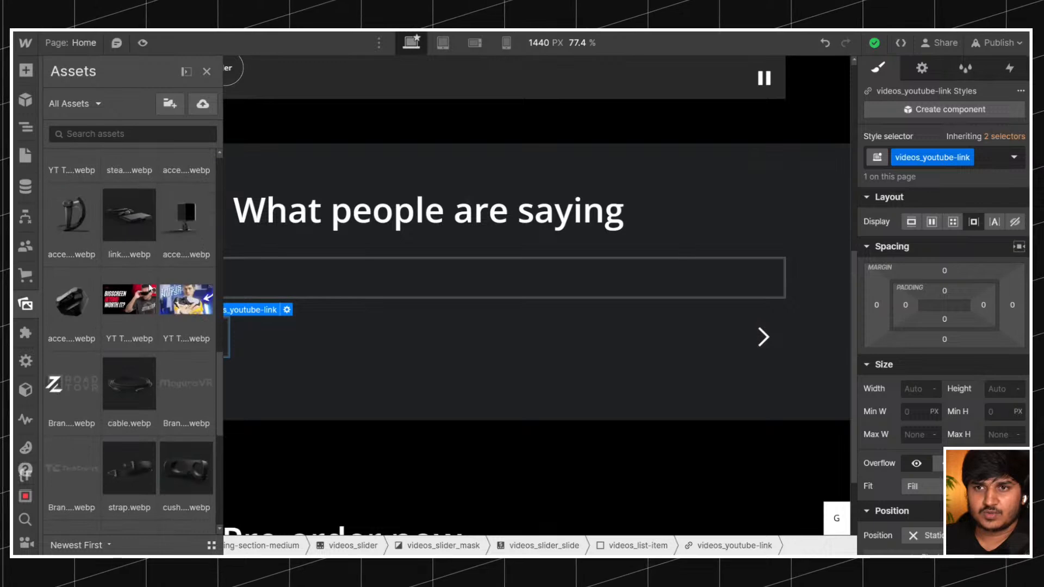
scroll(150, 288, up, 8)
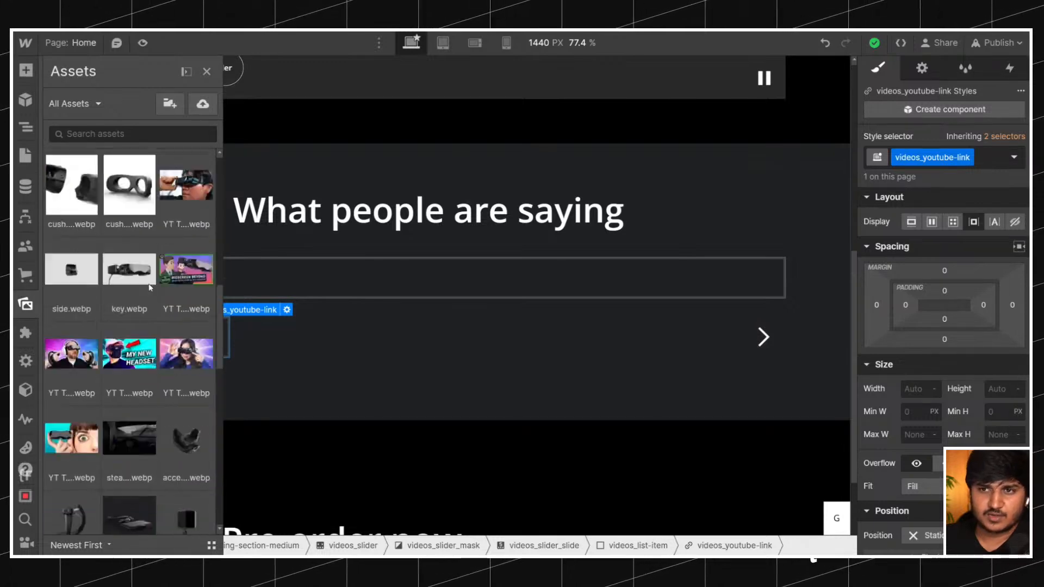
scroll(149, 285, up, 8)
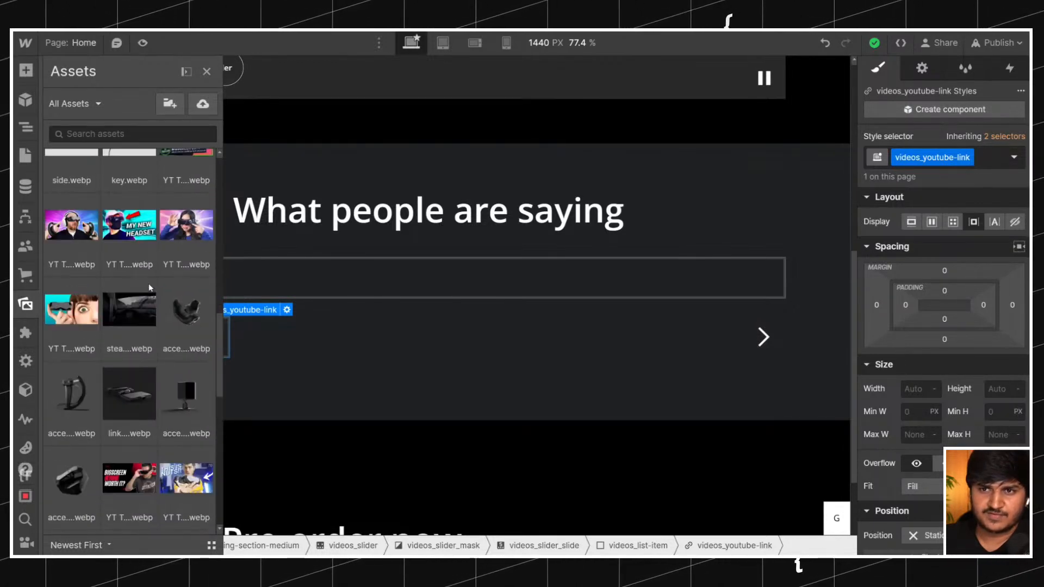
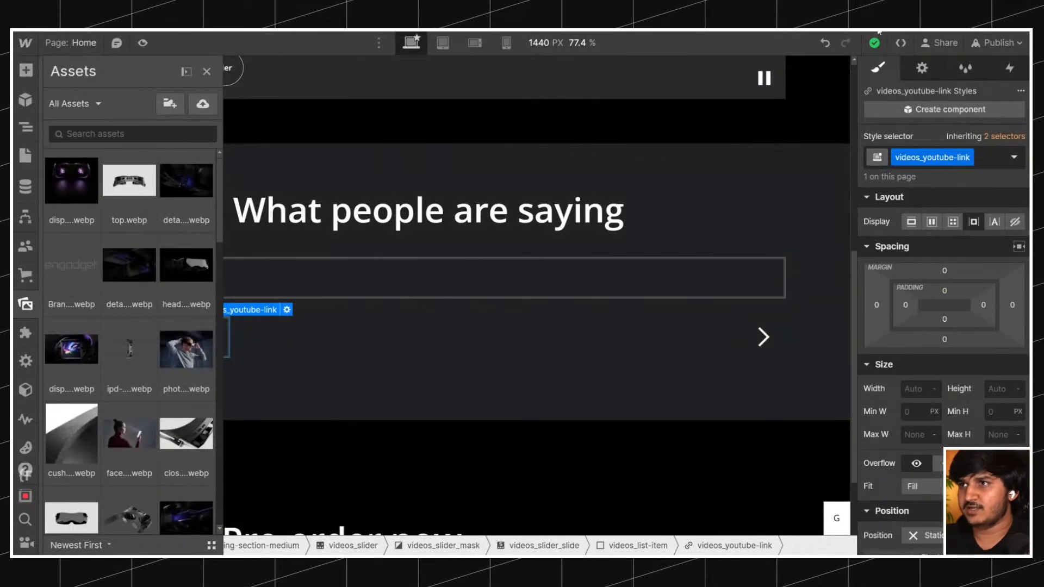
Fill the placeholder videos_thumbnail image with the asset YT Thumbails (7).webp.
drag(879, 32, 138, 226)
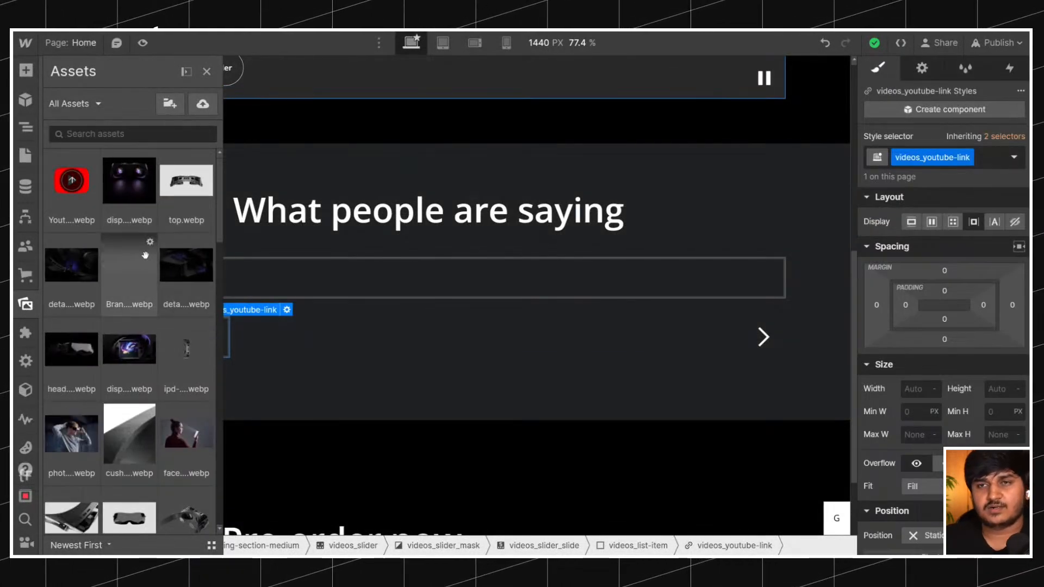
drag(72, 180, 174, 332)
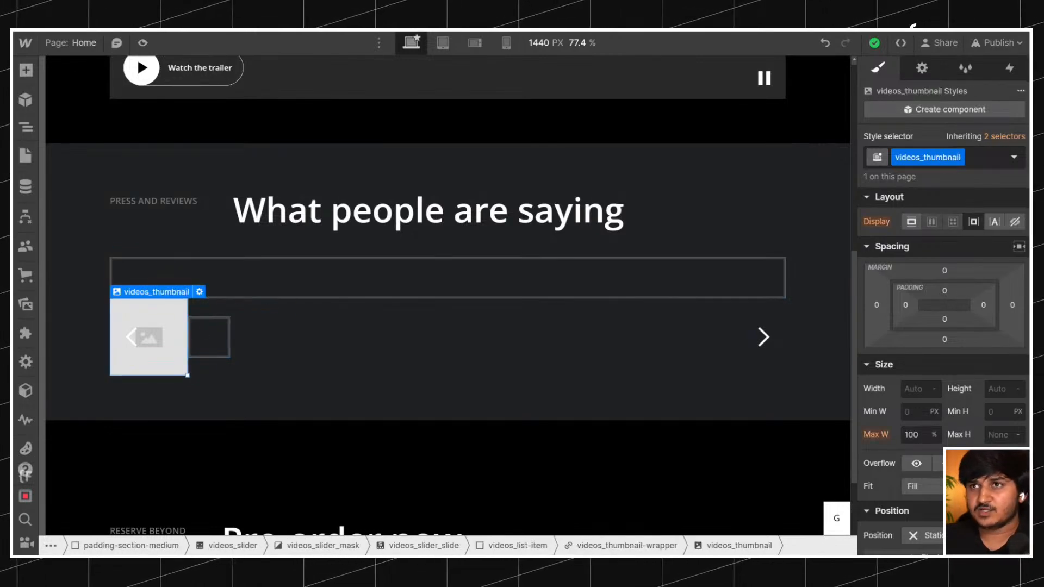
click(199, 292)
click(228, 367)
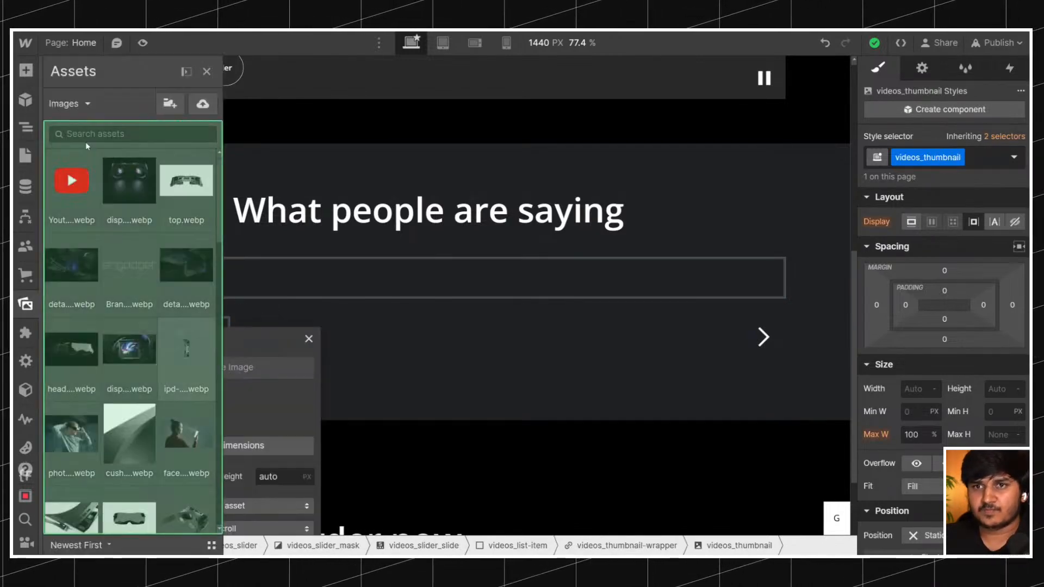
scroll(136, 279, down, 15)
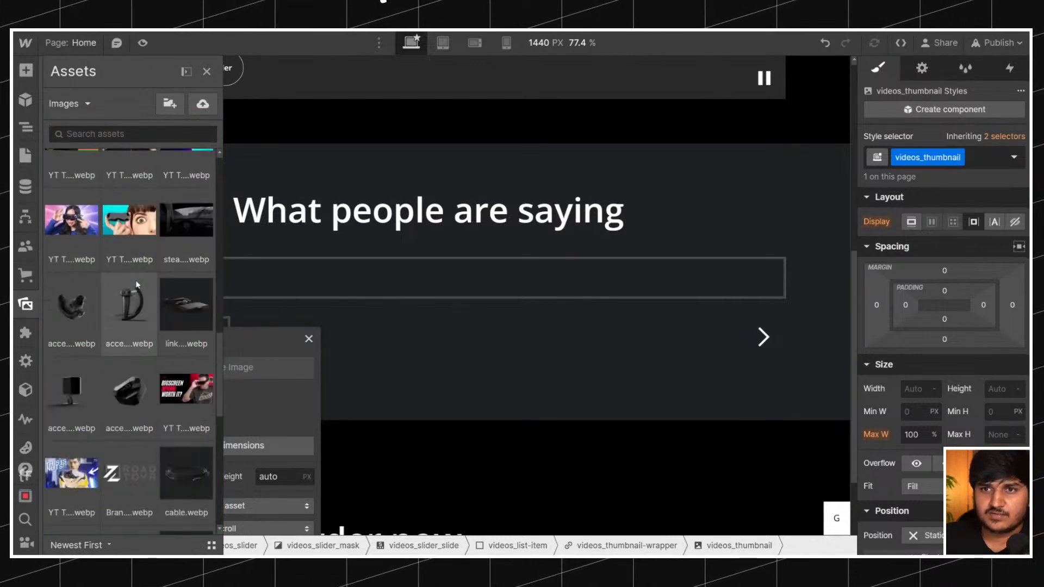
scroll(135, 283, up, 3)
click(63, 391)
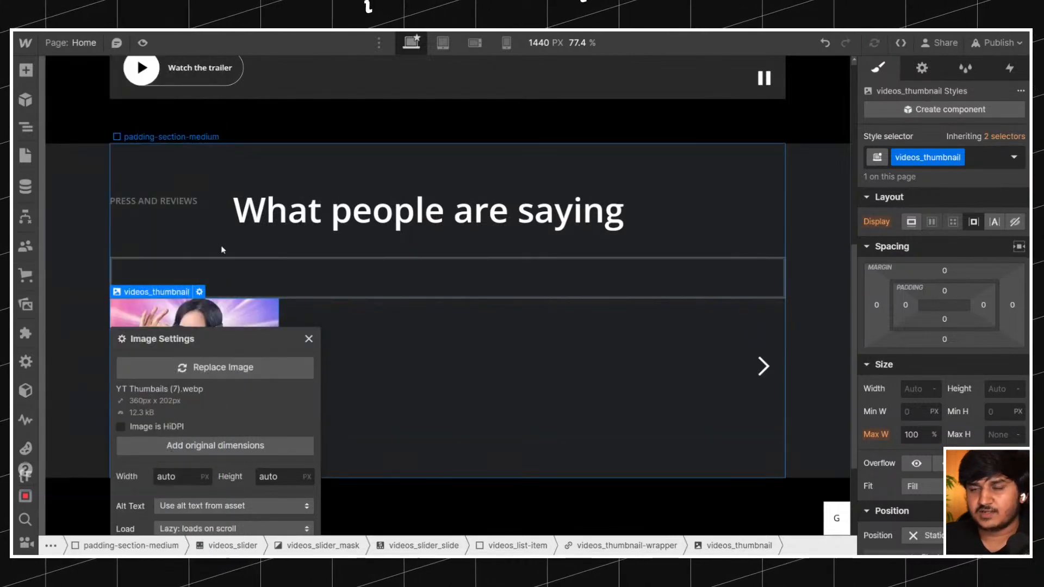
click(232, 248)
Set the videos_thumbnail image's style width to 100%.
click(213, 338)
text(100%)
key(Return)
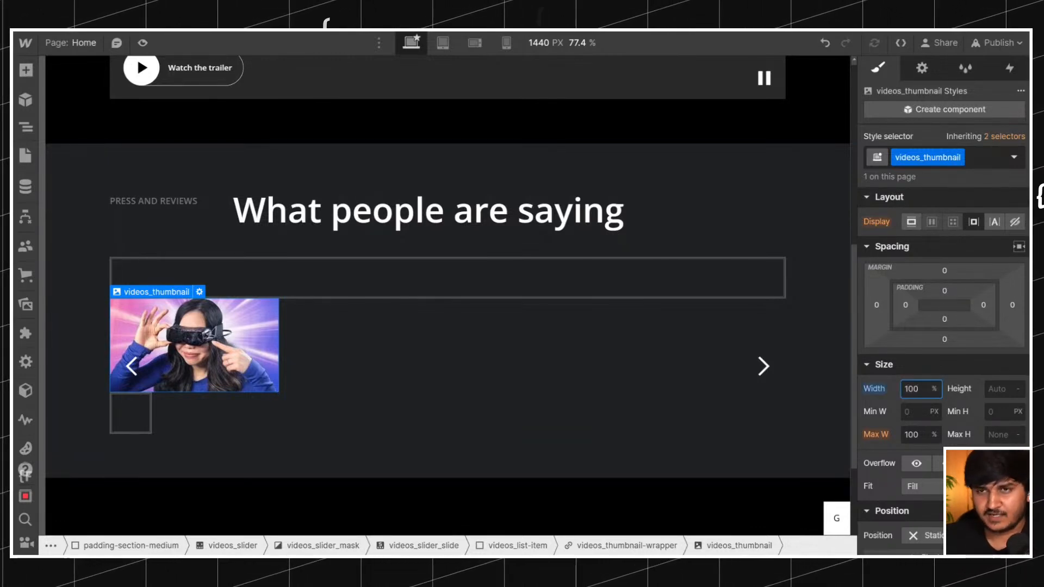
Add the original dimensions of 360 × 202 px to the videos_thumbnail image, leaving the HiDPI option off.
click(924, 69)
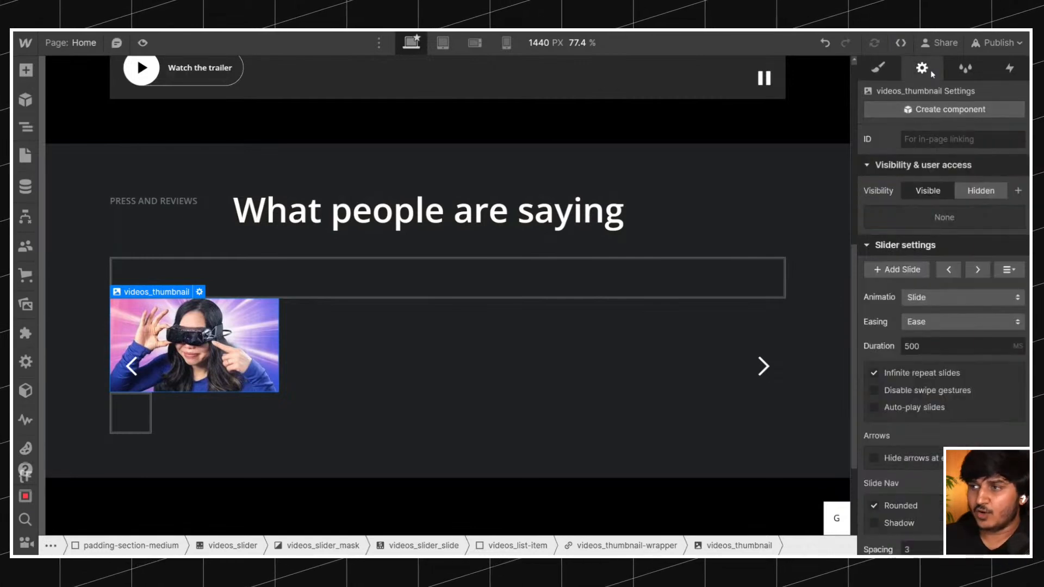
scroll(912, 331, down, 5)
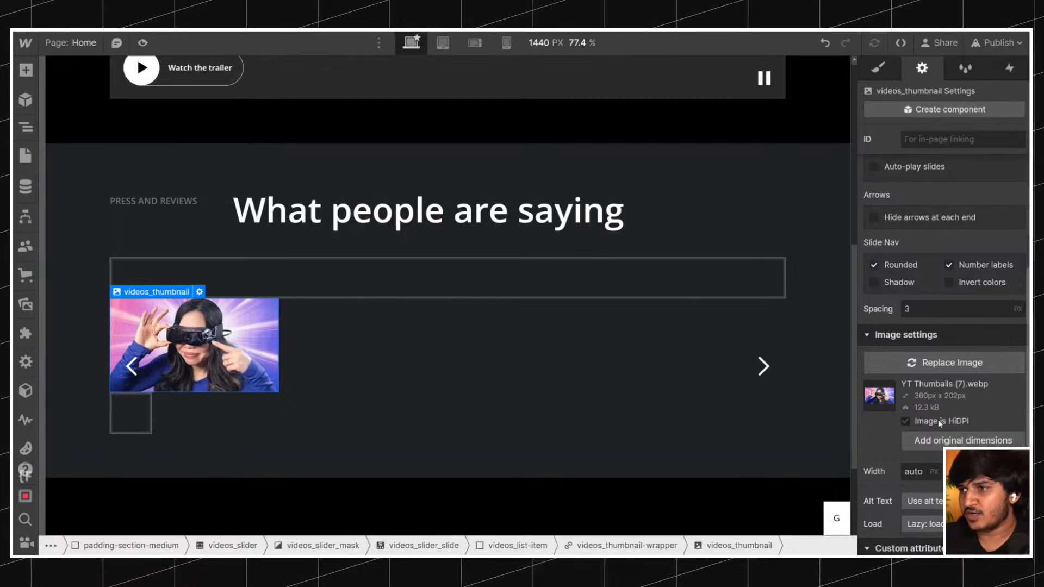
click(938, 420)
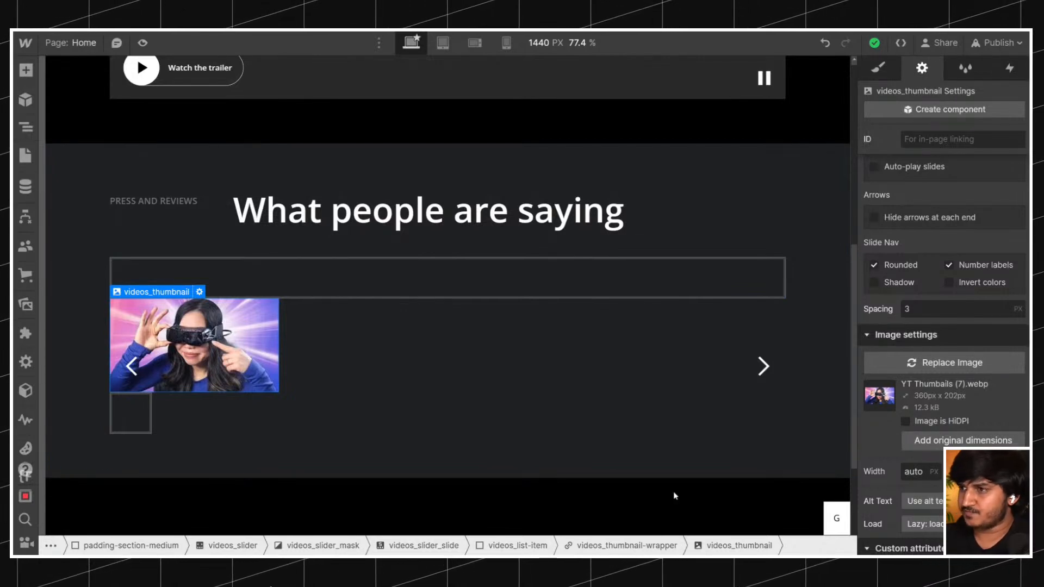
click(914, 472)
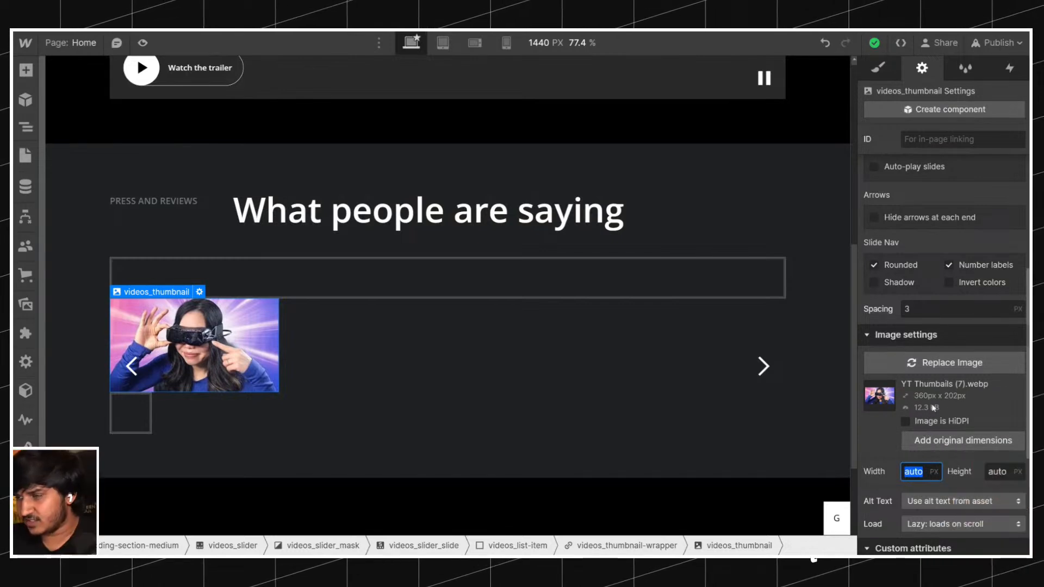
click(949, 442)
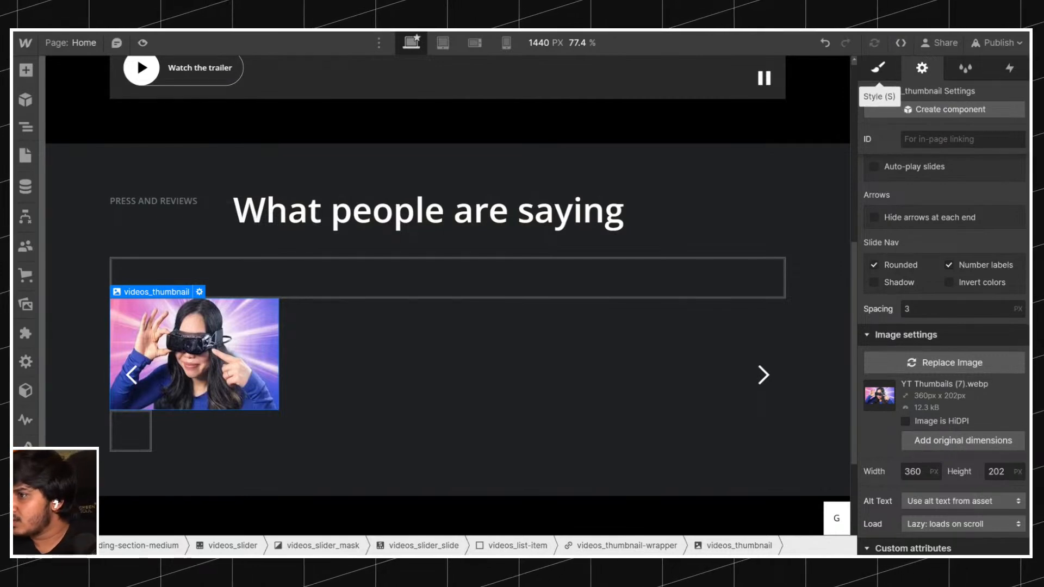
Try changing the thumbnail image's width setting to auto, reapplying its original dimensions along the way.
click(878, 70)
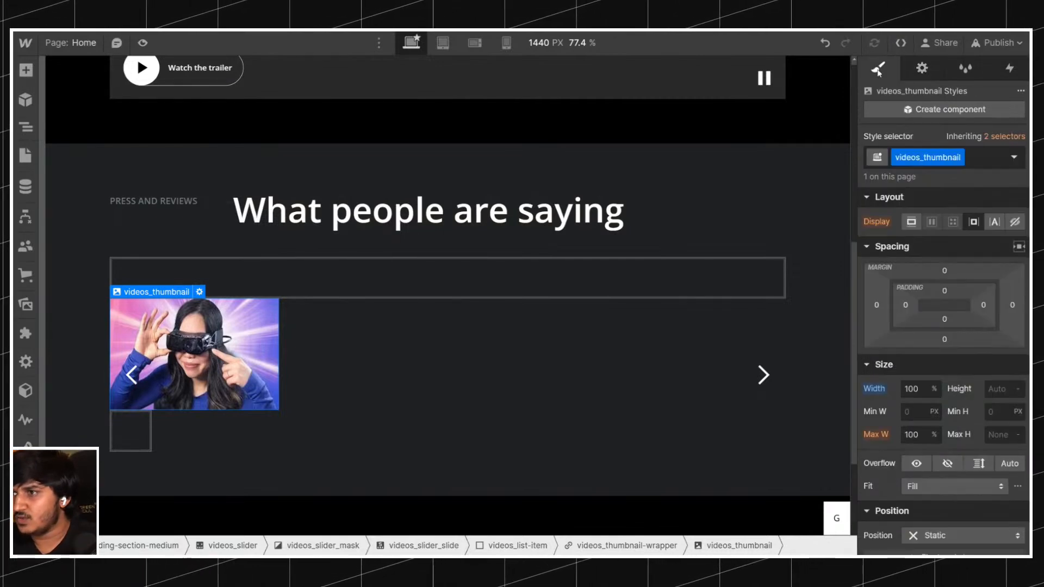
click(941, 487)
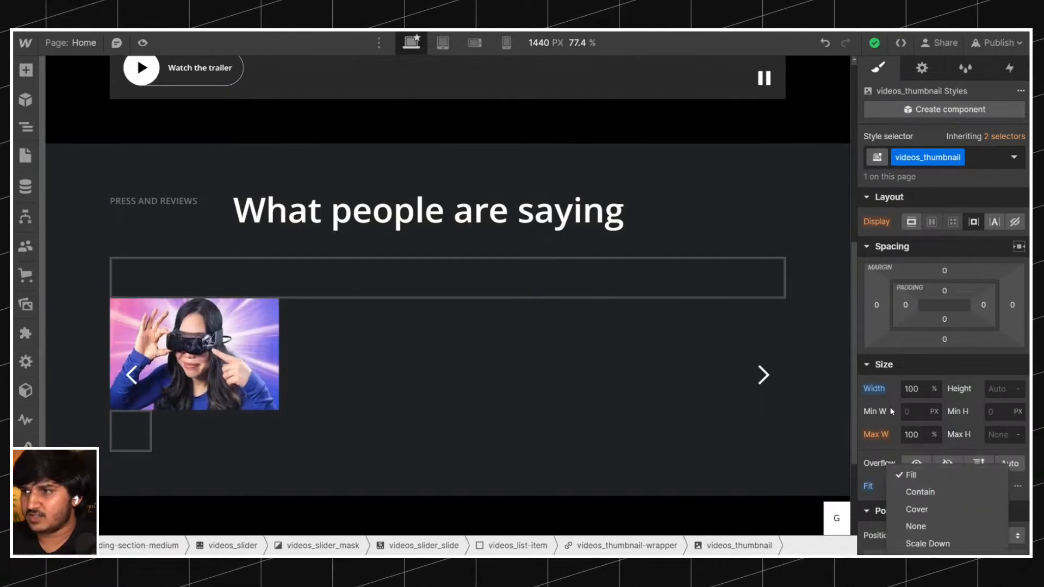
click(876, 391)
click(921, 68)
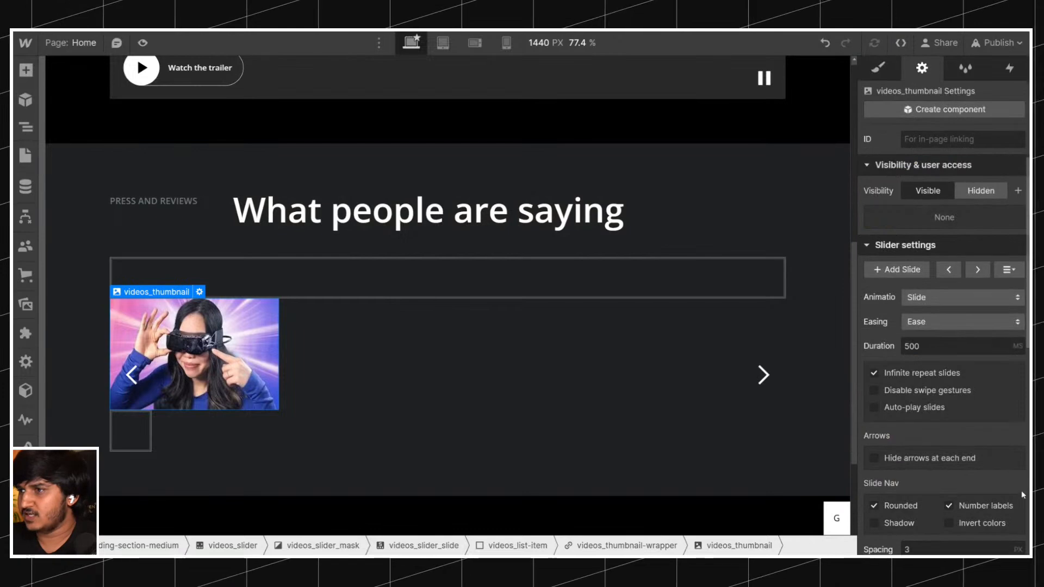
scroll(973, 418, down, 5)
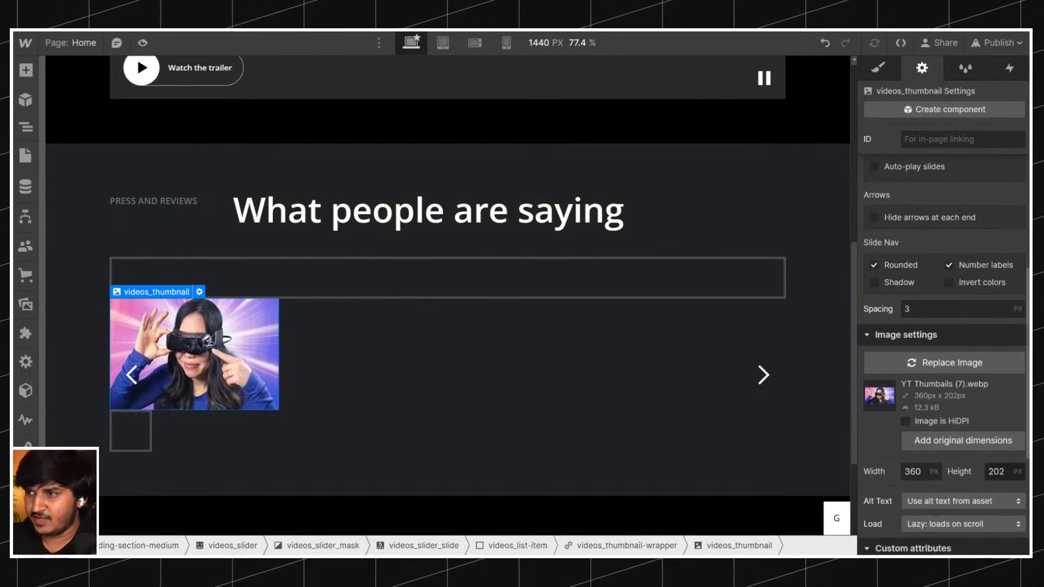
click(913, 471)
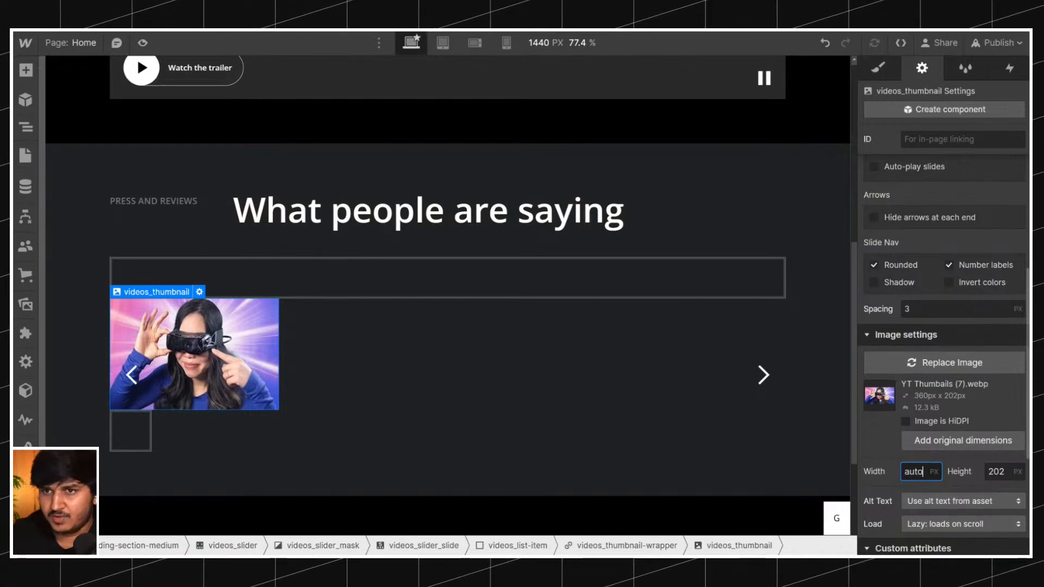
click(945, 445)
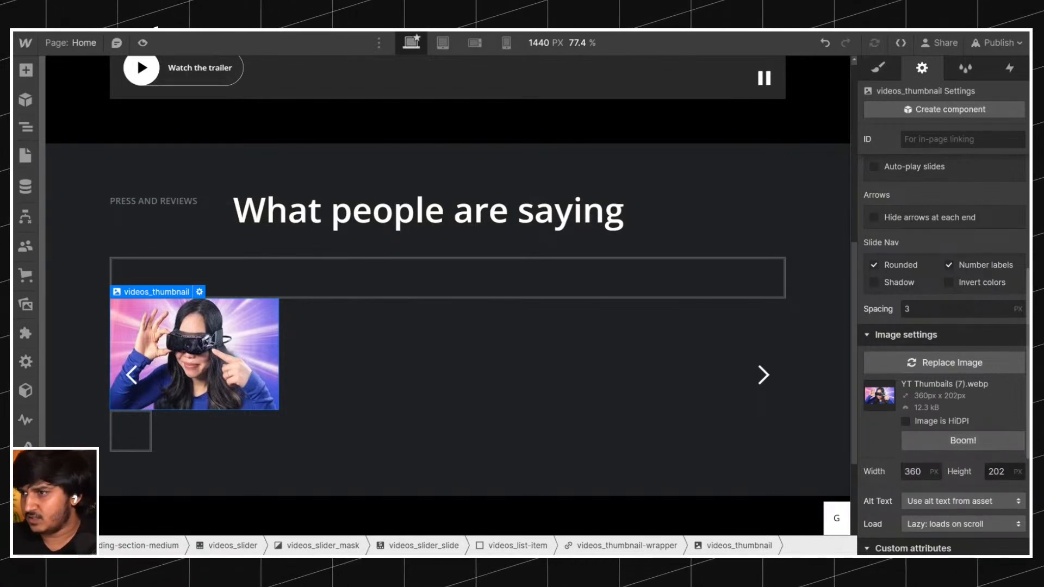
text(auto)
key(Return)
click(868, 71)
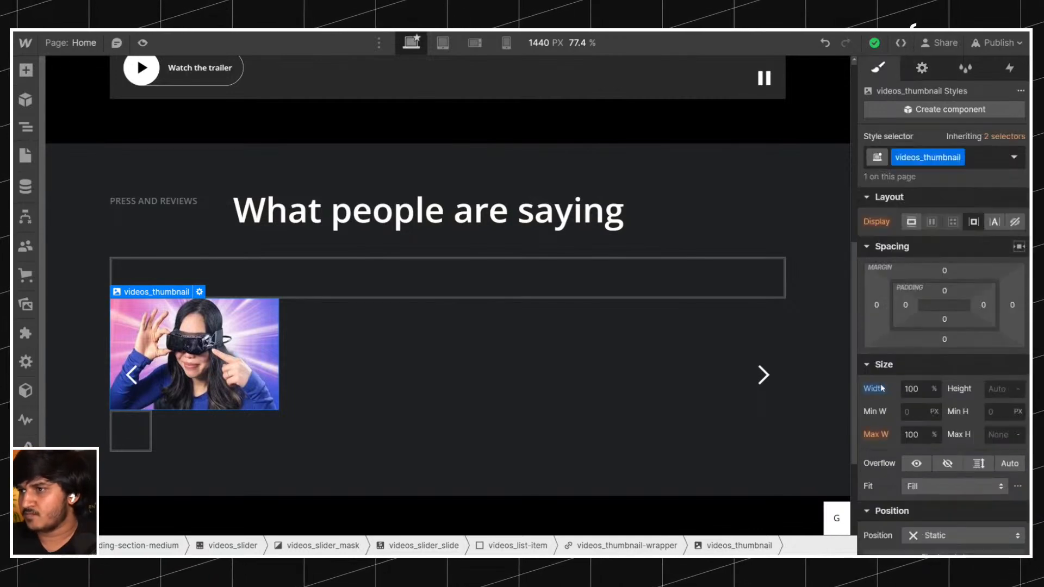
Try resetting the videos_thumbnail style width to Auto and swapping the picture for another thumbnail asset.
click(934, 388)
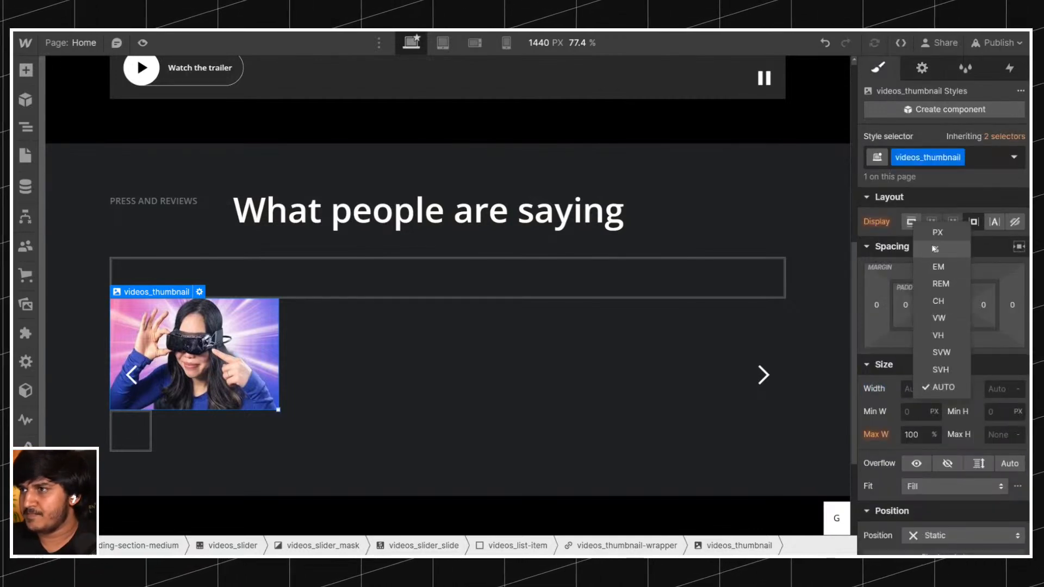
click(926, 387)
click(921, 68)
scroll(964, 384, down, 5)
click(956, 363)
click(962, 440)
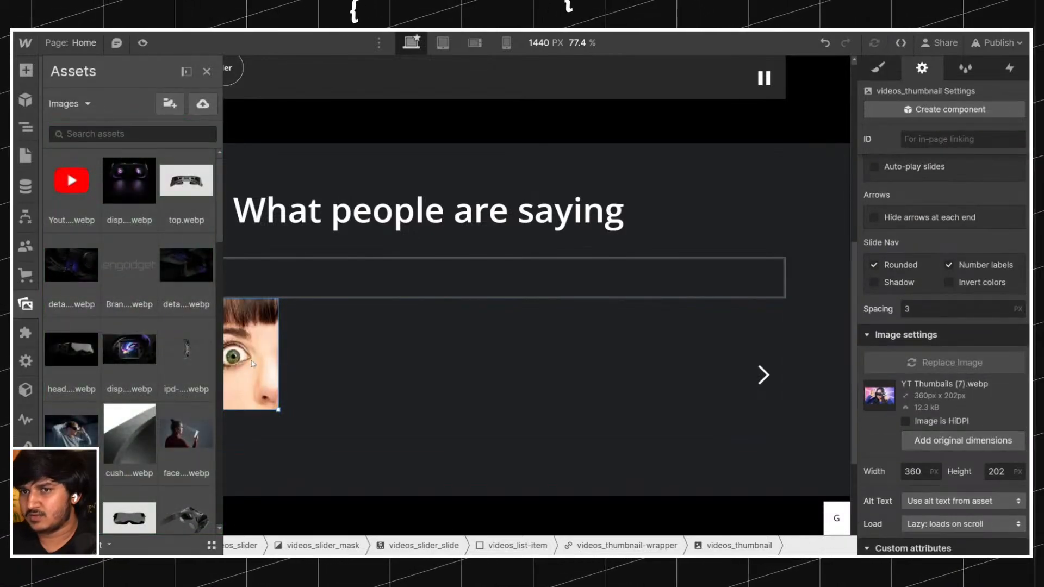
click(206, 71)
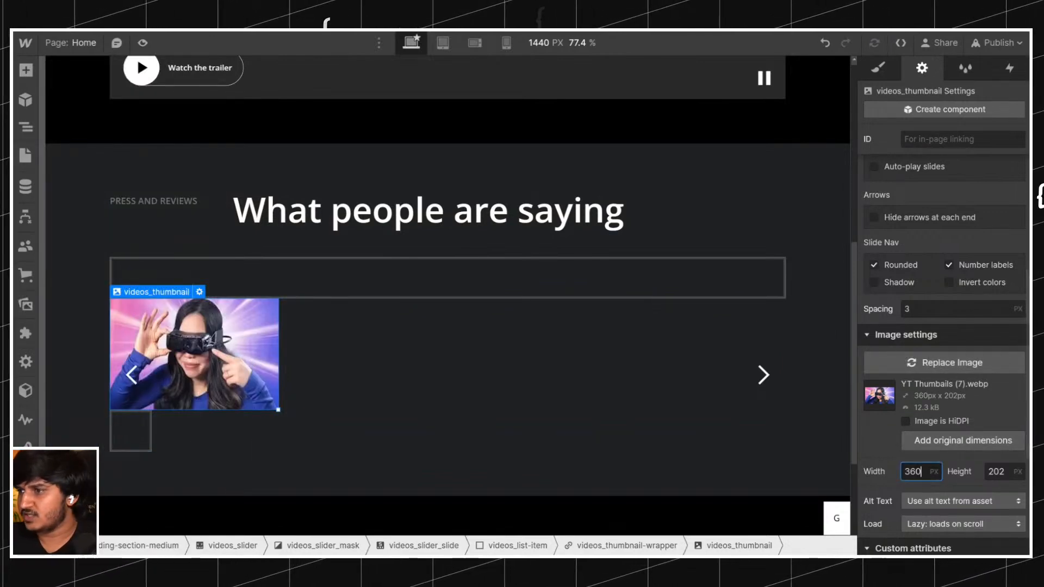
Set the videos_thumbnail style width to 100% and its height explicitly to Auto.
click(877, 67)
click(932, 390)
click(932, 250)
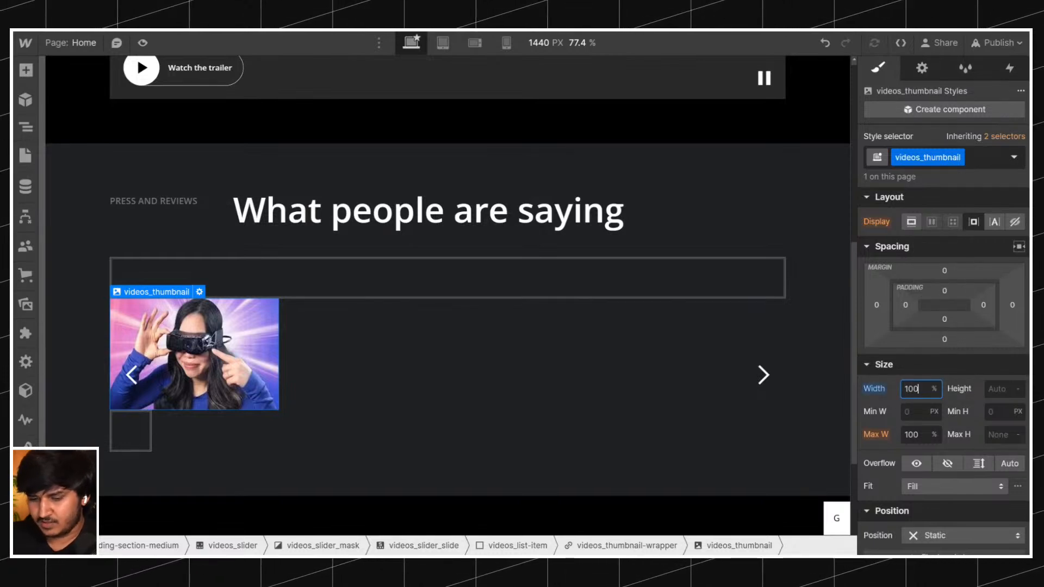
click(1016, 389)
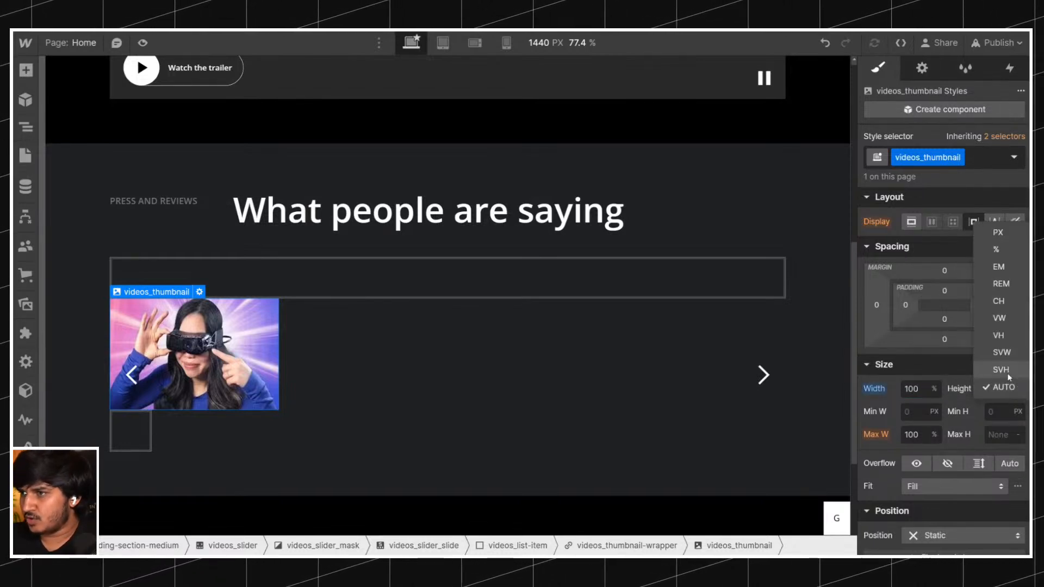
click(1004, 384)
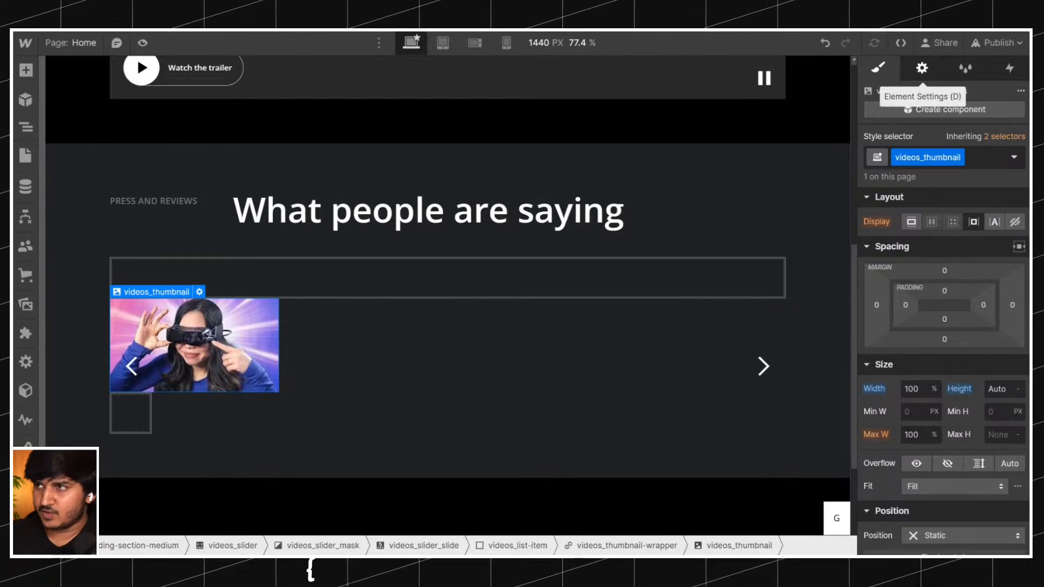
click(922, 68)
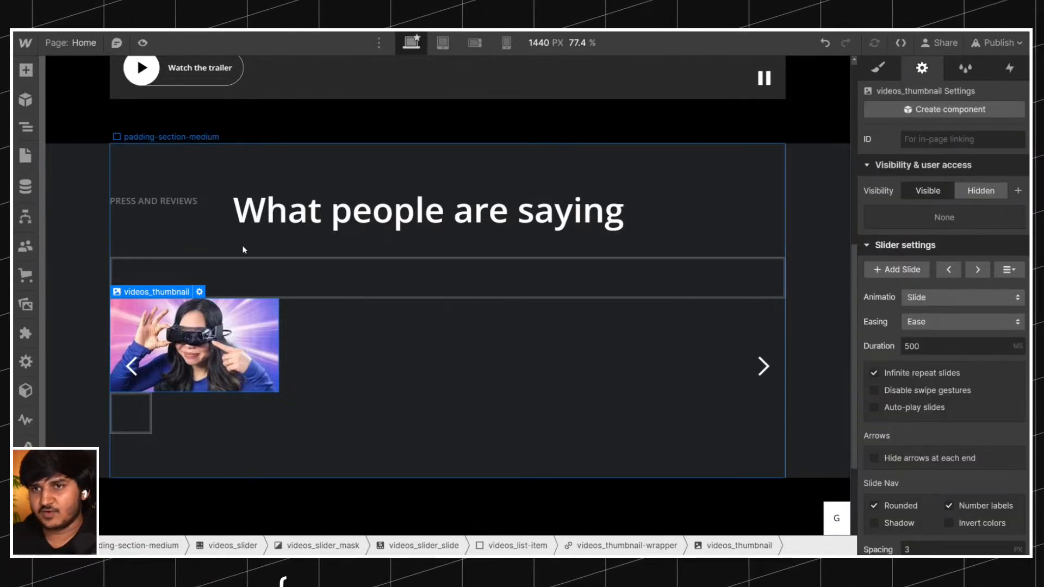
Select the videos_slider_arrow over the thumbnail and set its width and height to 2 rem.
click(146, 411)
click(187, 375)
click(186, 420)
click(150, 412)
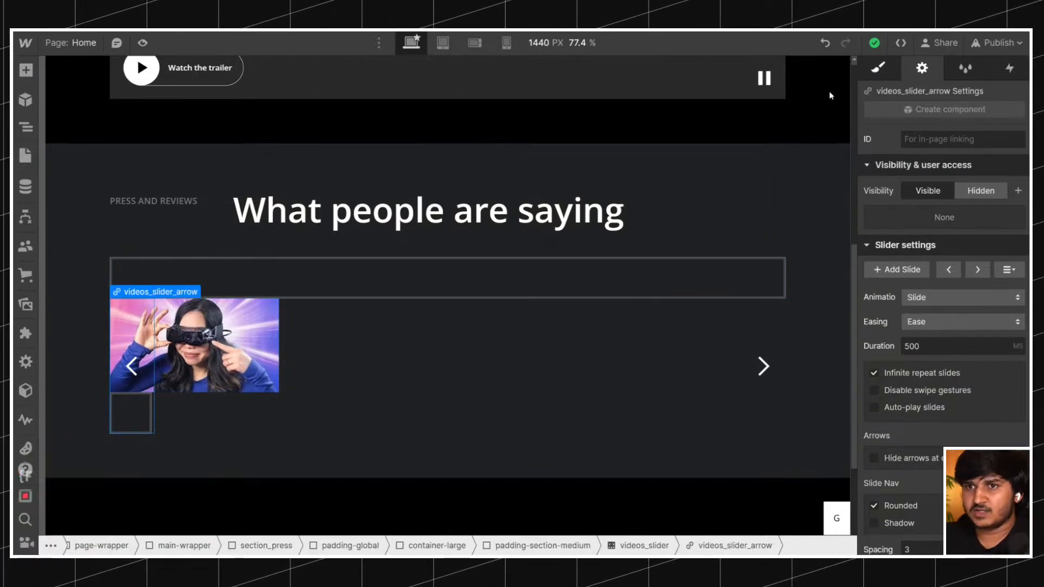
key(s)
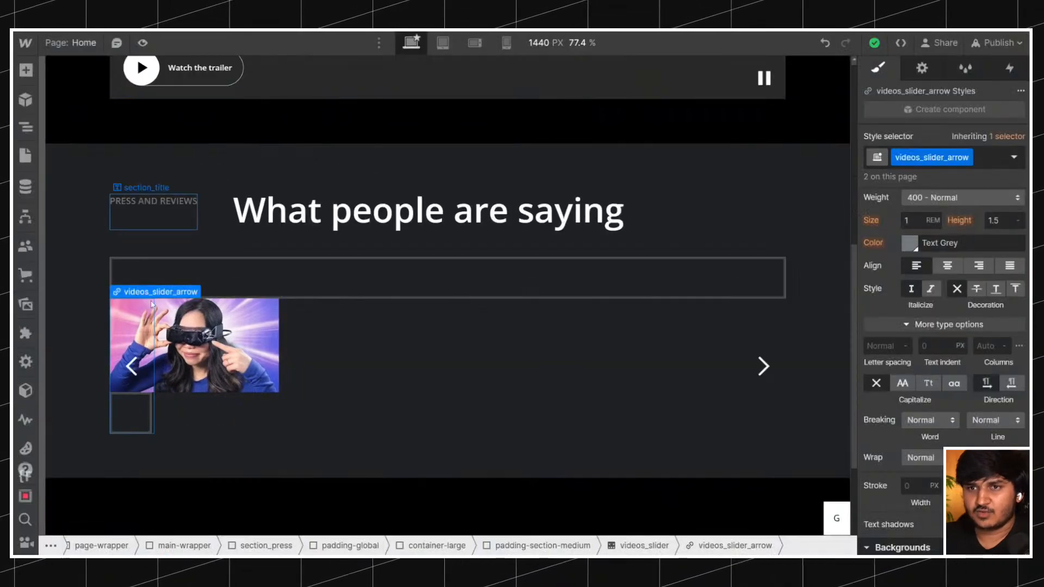
scroll(1012, 403, up, 7)
click(917, 300)
text(2rem)
key(Return)
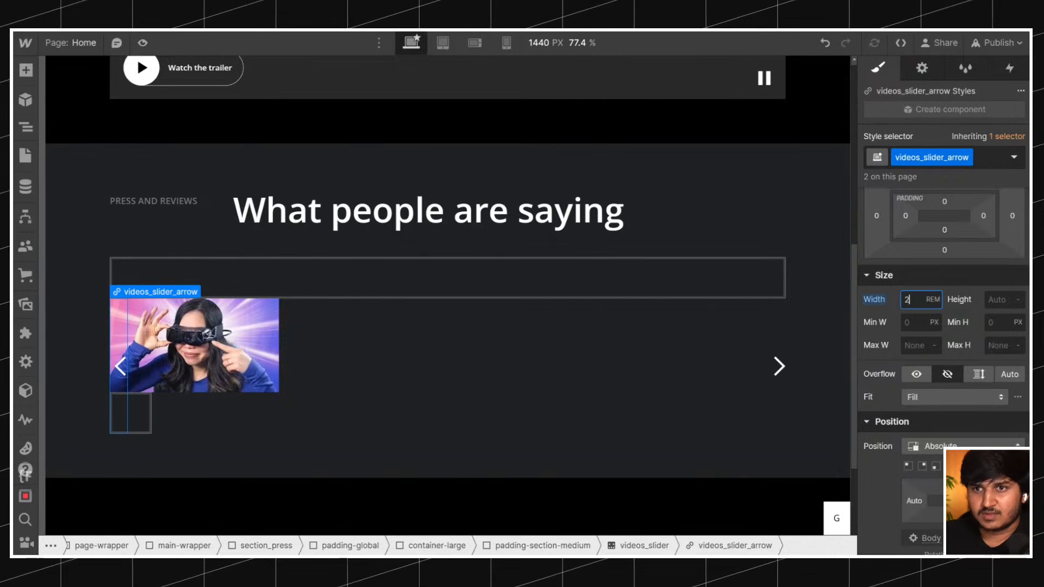
click(988, 299)
text(2rem)
key(Return)
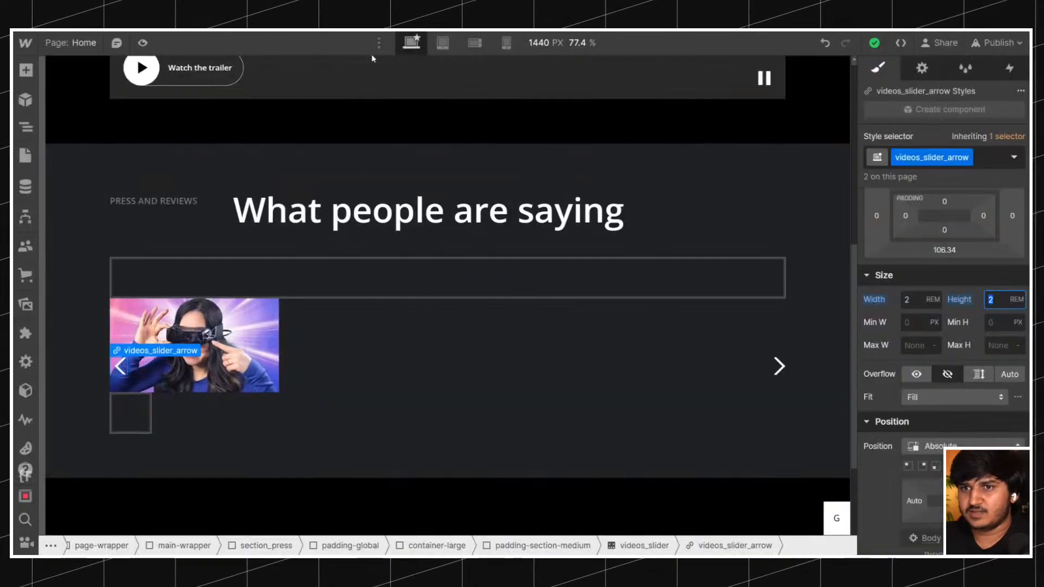
Enlarge the videos_slider_arrow to a width and height of 3 rem.
click(915, 301)
text(3)
key(Tab)
text(3)
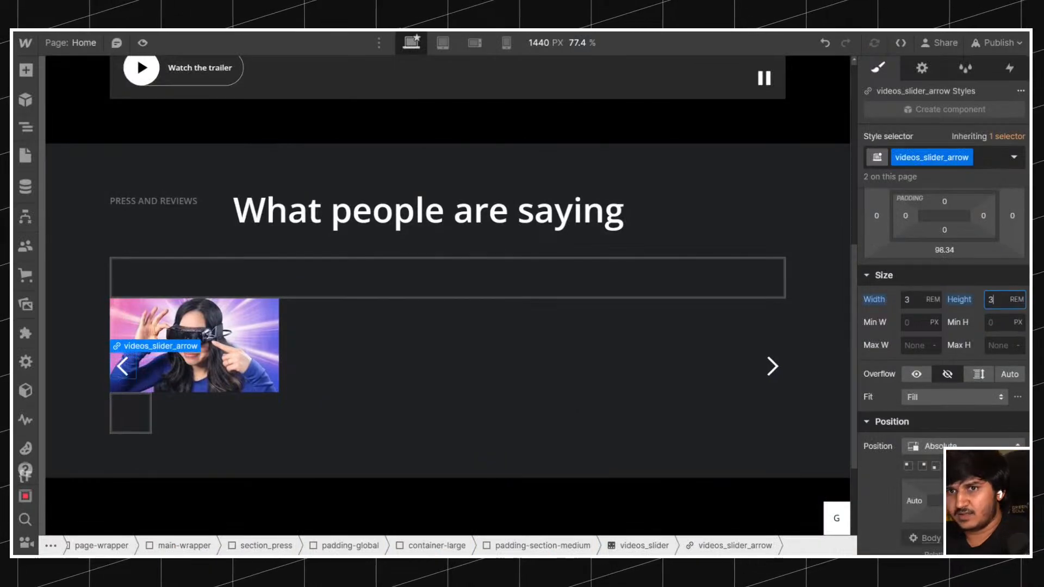
Compare the arrows with the original page and give videos_slider_arrow a black #000000 background at 80% opacity.
scroll(943, 353, down, 5)
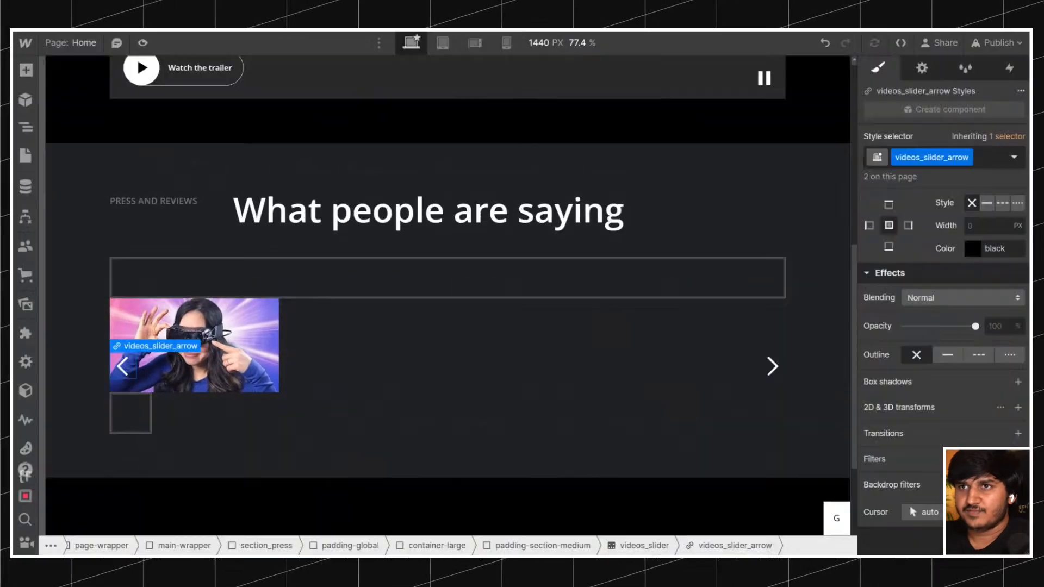
scroll(920, 287, up, 5)
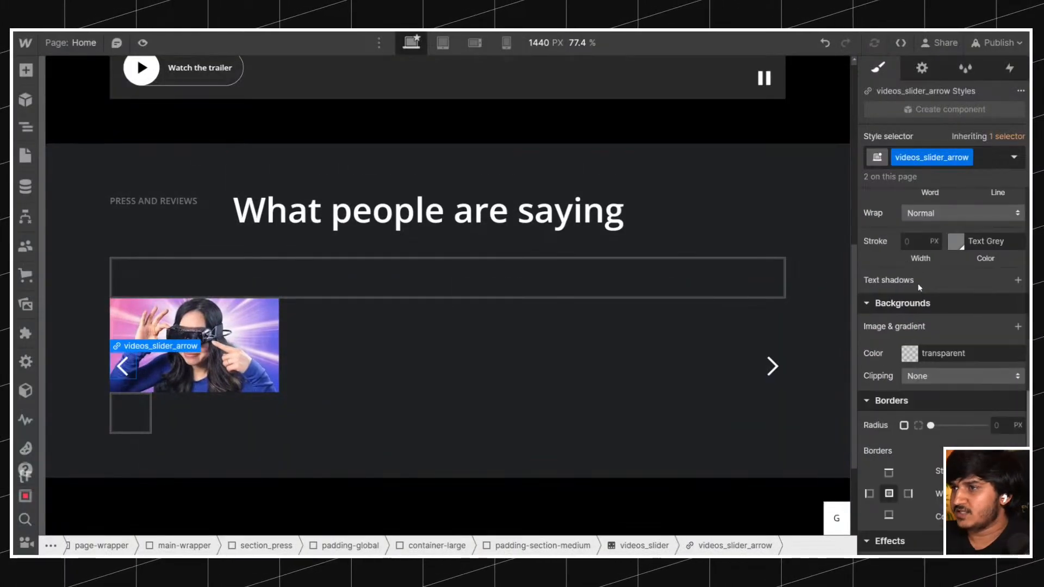
click(910, 353)
drag(895, 256, 996, 256)
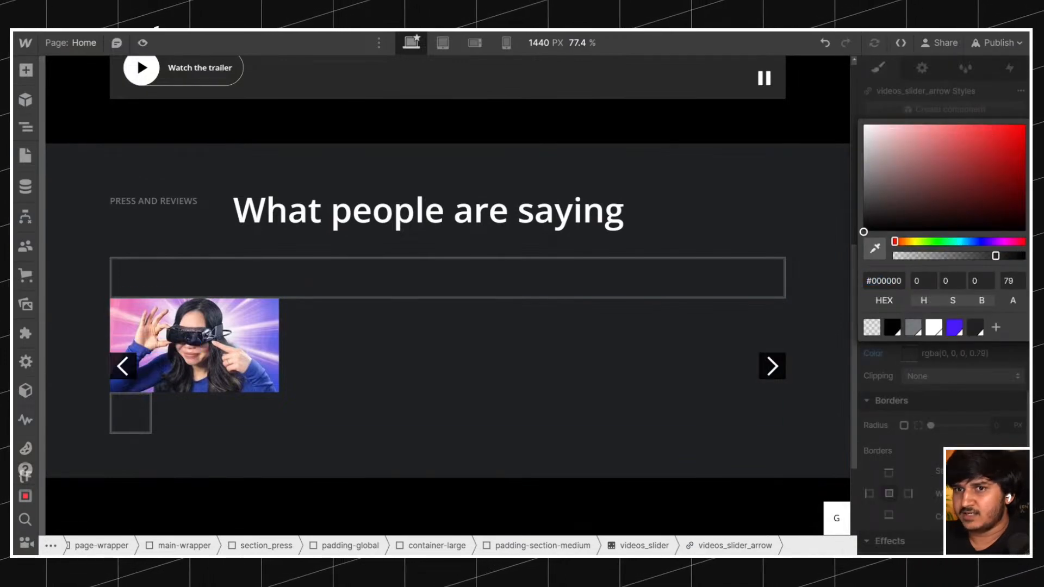
click(1009, 281)
text(80)
key(Return)
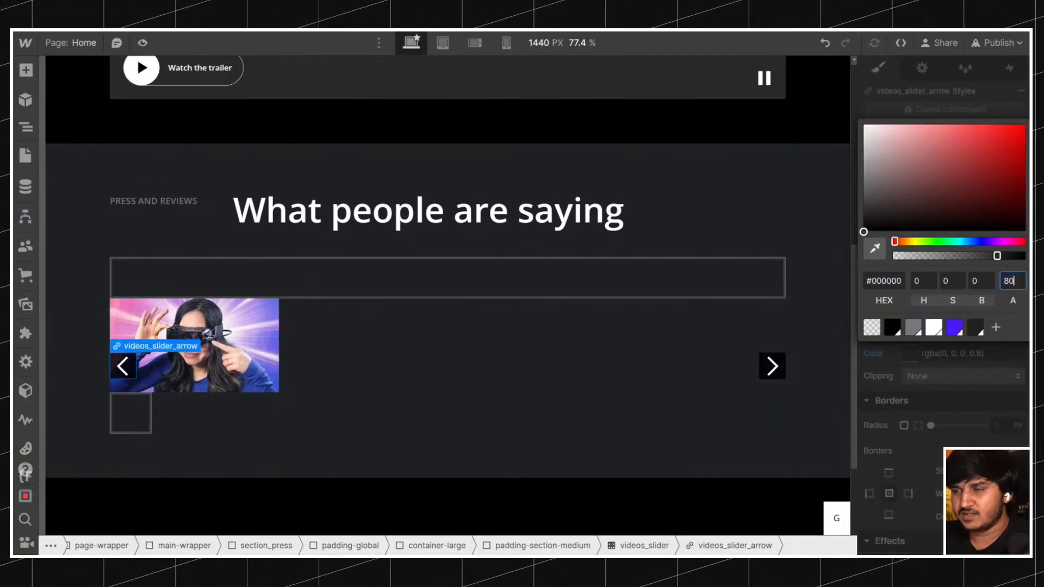
click(898, 378)
Round the videos_slider_arrow corners with a 20 px border radius.
scroll(914, 376, down, 3)
drag(930, 246, 988, 246)
click(999, 247)
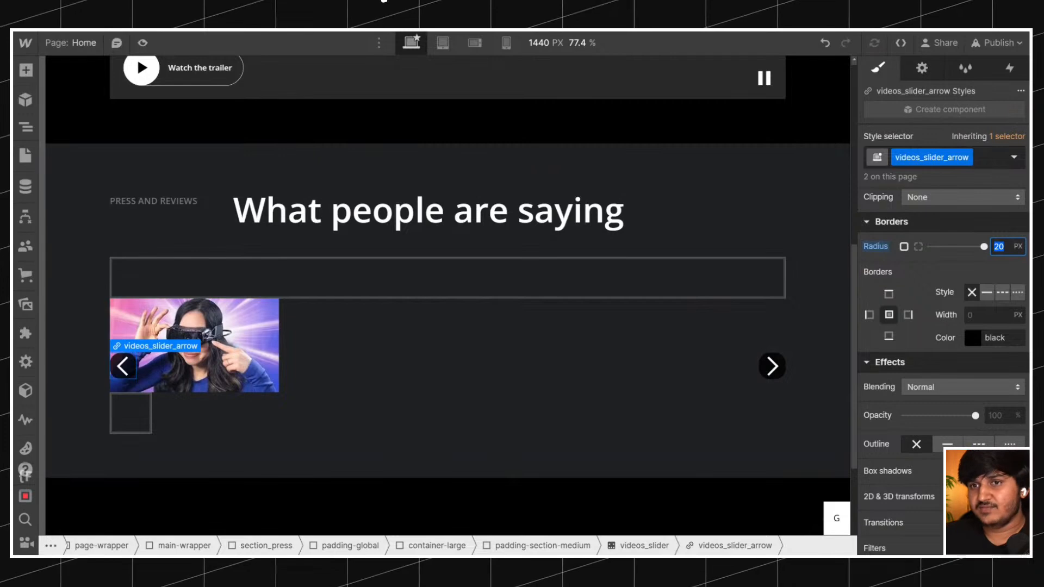
Set the videos_slider_arrow border radius to 100%.
text(100%)
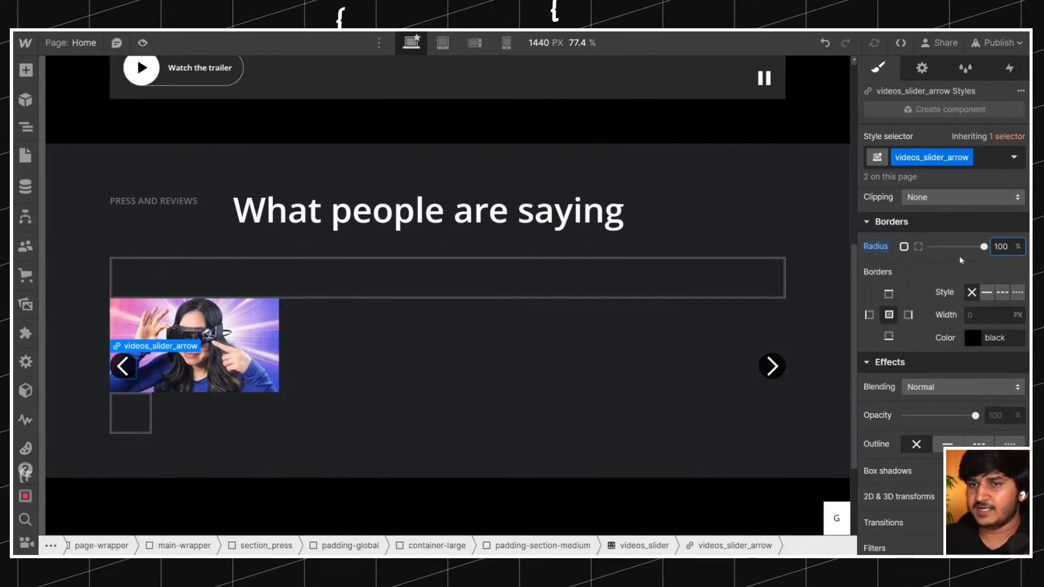
scroll(950, 252, up, 10)
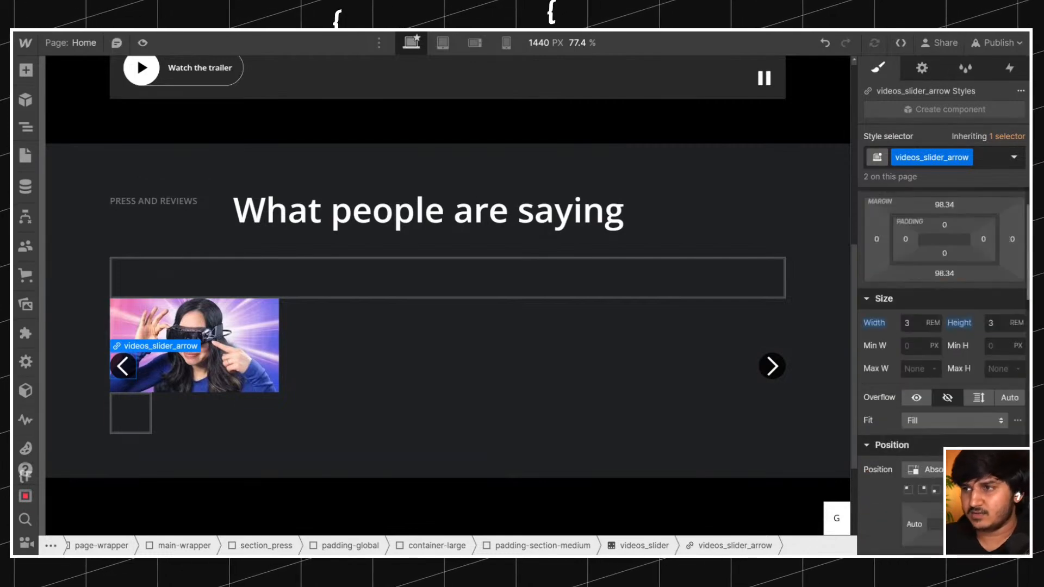
Give the icon inside the right slider arrow the new class videos_slider_arrow-icon.
click(781, 364)
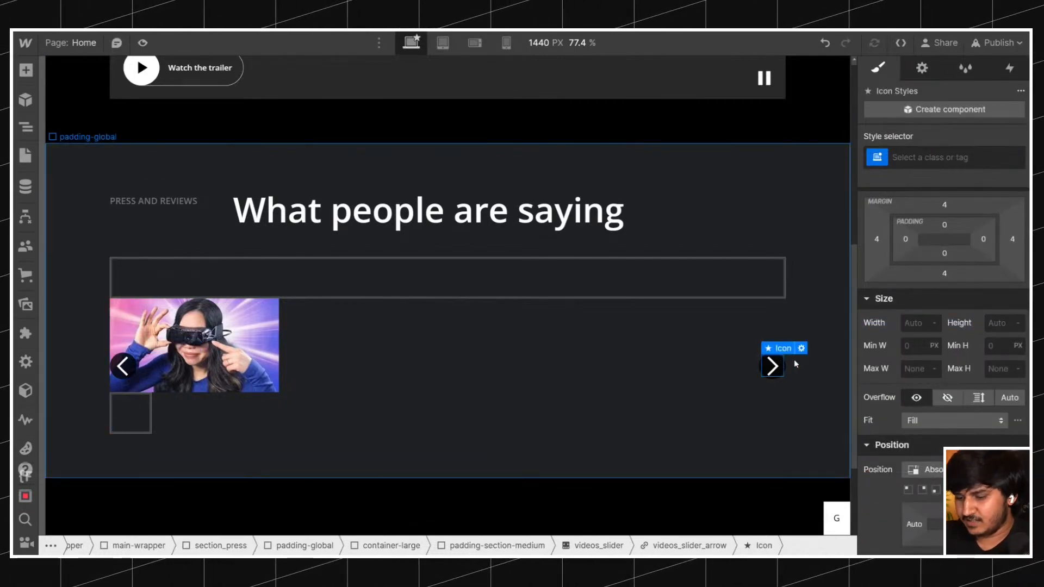
key(Up)
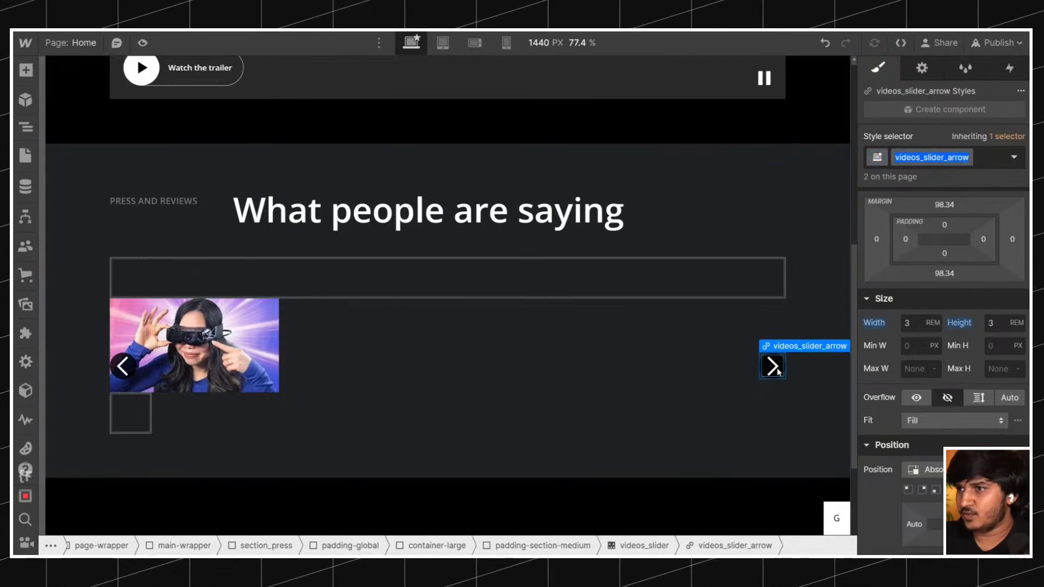
click(782, 370)
click(920, 159)
text(videos_slider_arrow)
text(-)
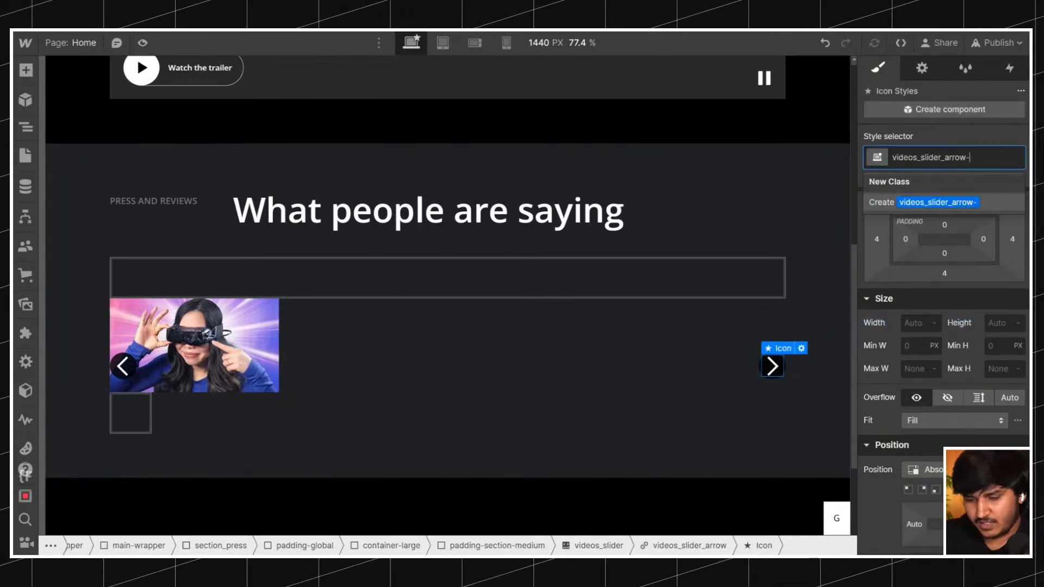
key(Return)
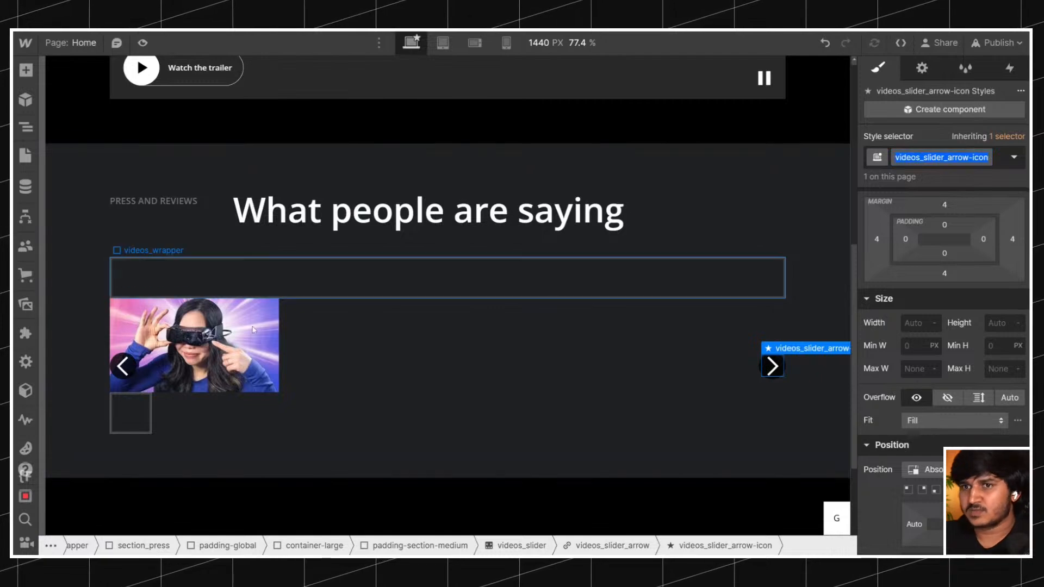
Apply the existing videos_slider_arrow-icon class to the icon inside the left slider arrow.
click(983, 158)
text(videos_slider_arrow-icon)
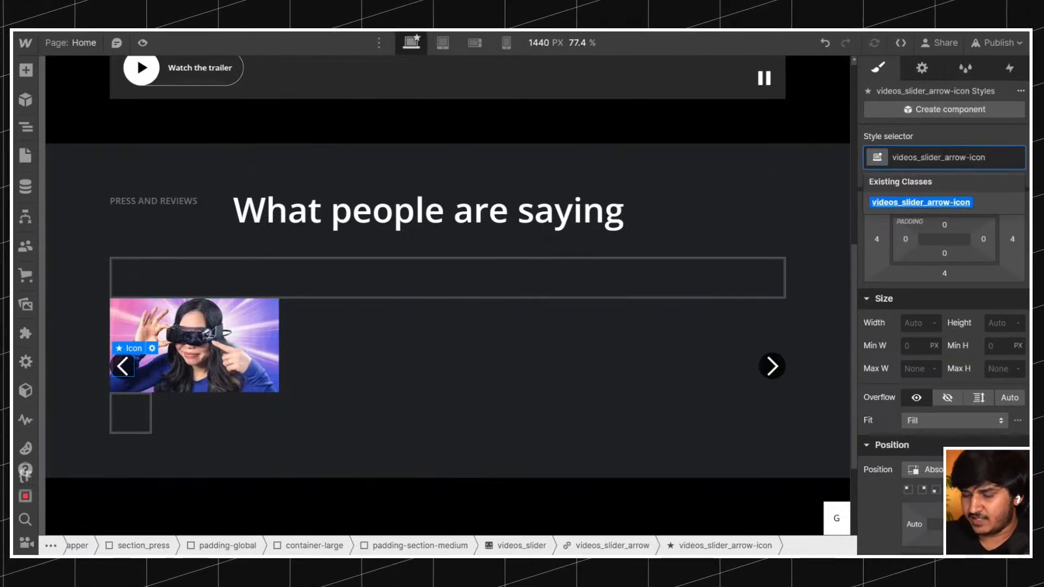
key(Return)
scroll(955, 237, down, 5)
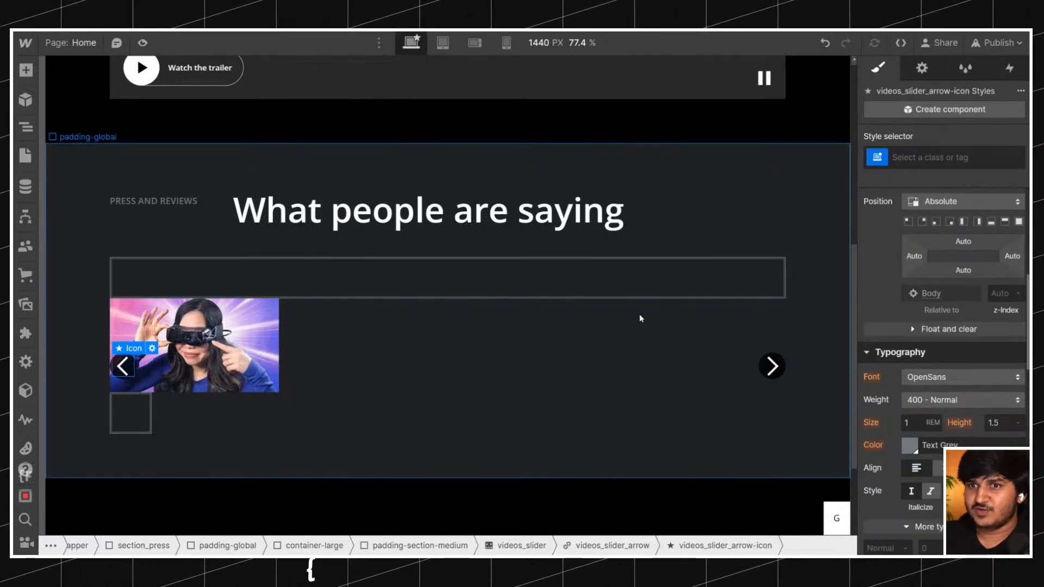
click(775, 366)
click(130, 366)
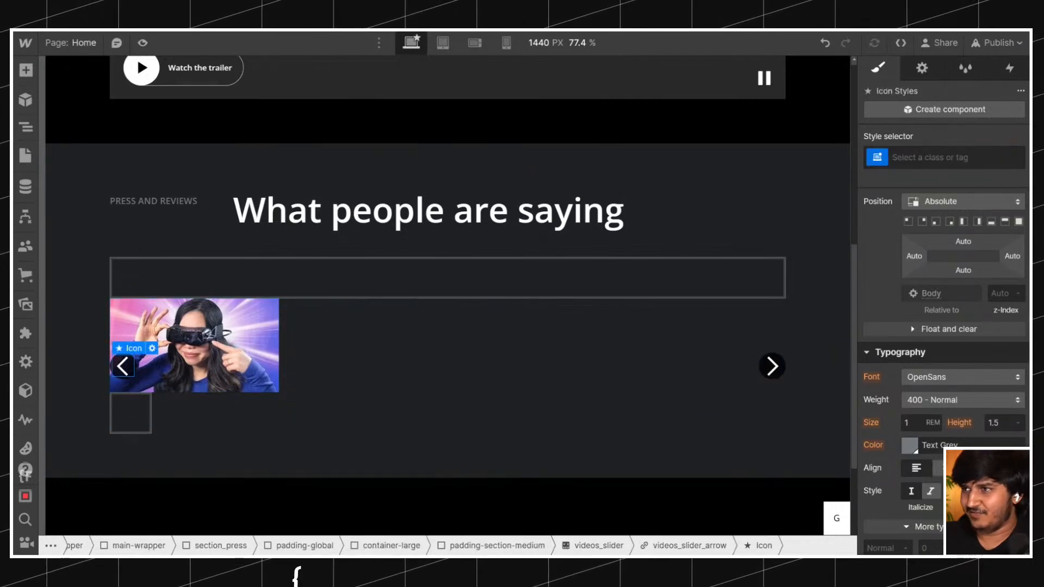
click(974, 160)
text(videos_slider_arrow-icon)
key(Return)
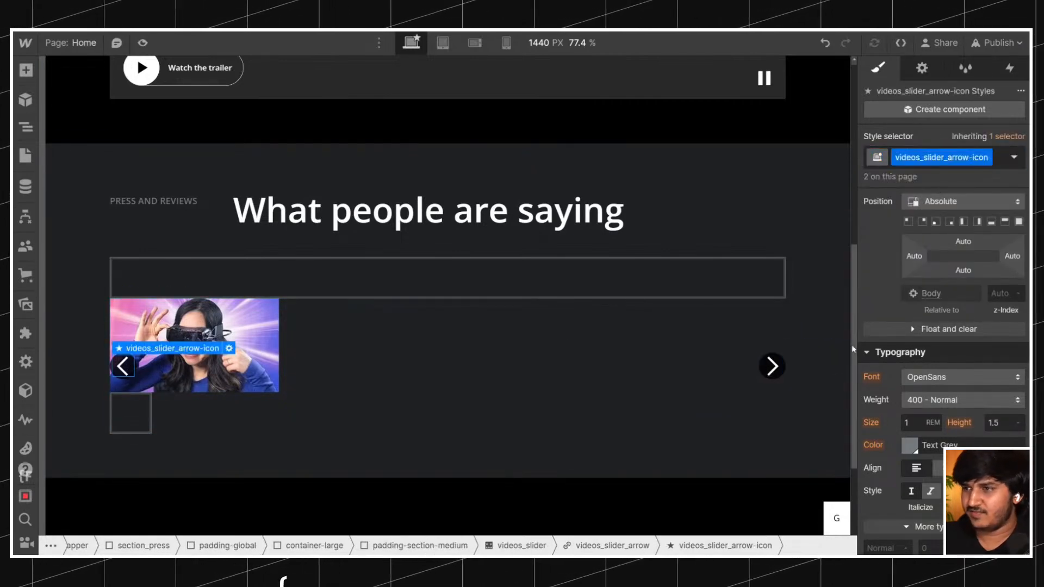
click(772, 366)
scroll(934, 353, up, 5)
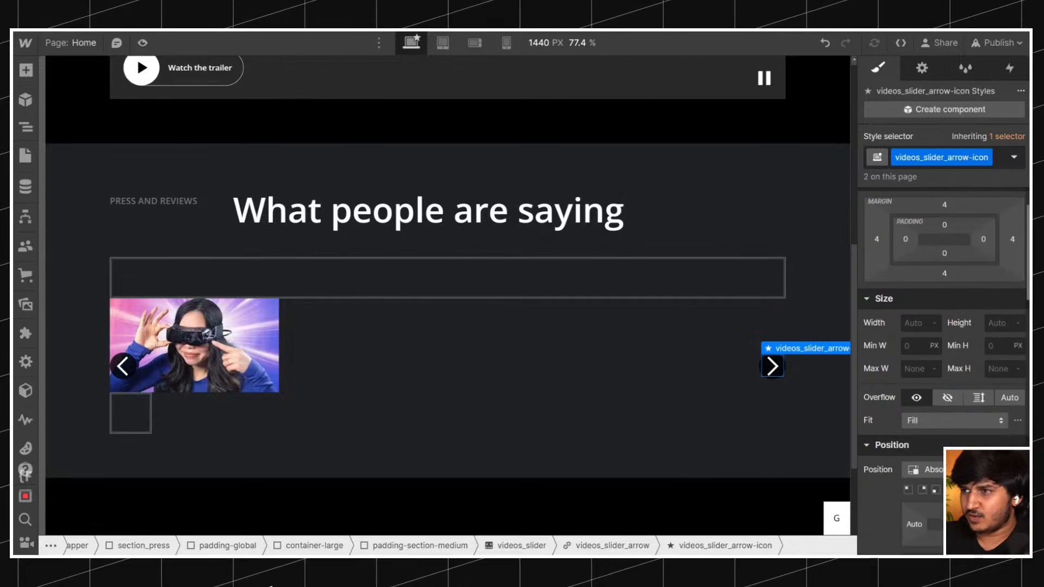
text(60)
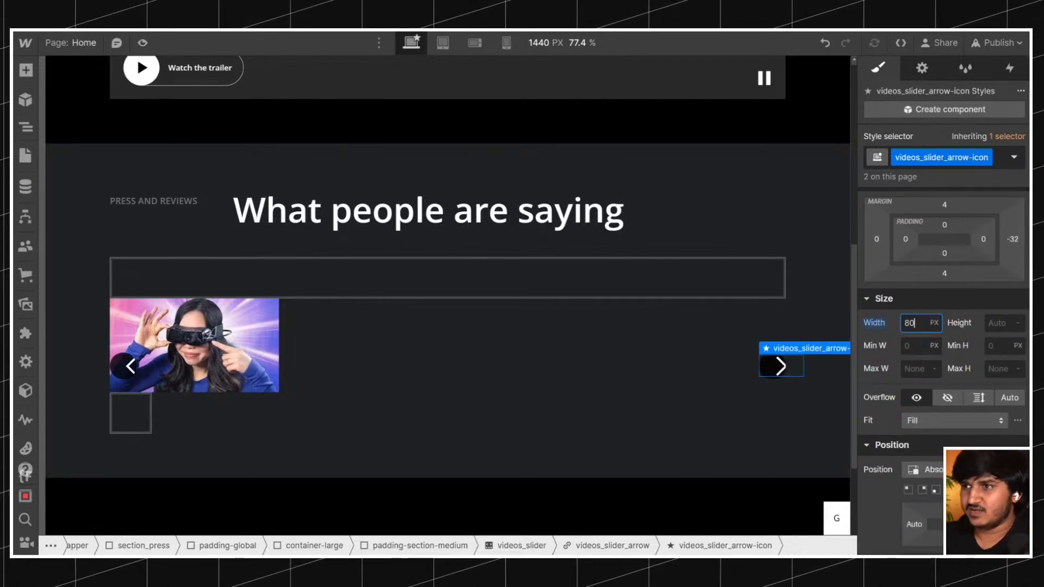
click(892, 325)
click(891, 343)
Set the font size of videos_slider_arrow-icon to 1.25 rem.
scroll(913, 353, down, 2)
scroll(933, 355, up, 1)
scroll(918, 328, down, 3)
click(913, 422)
text(1)
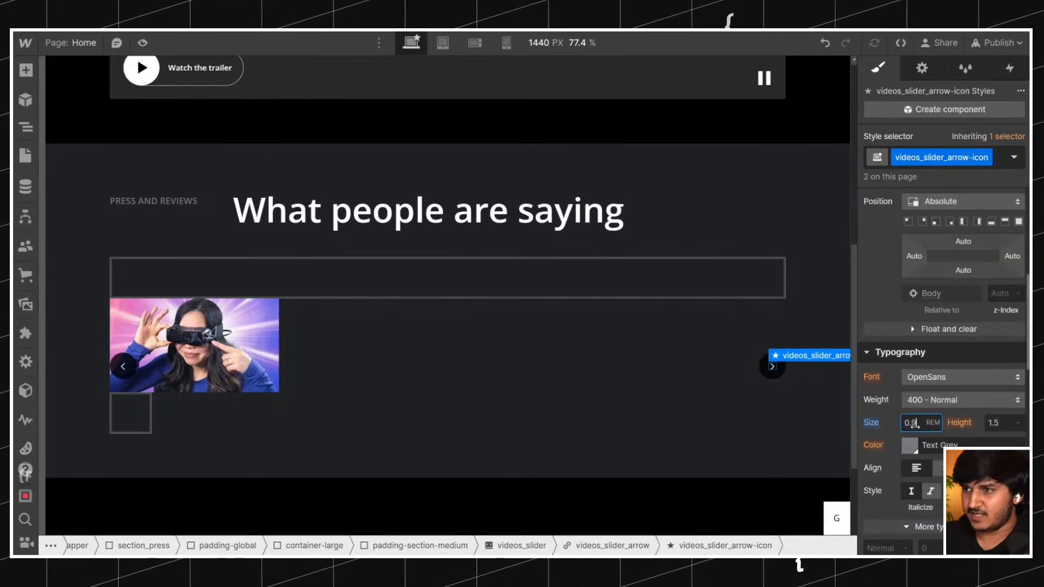
text(.25)
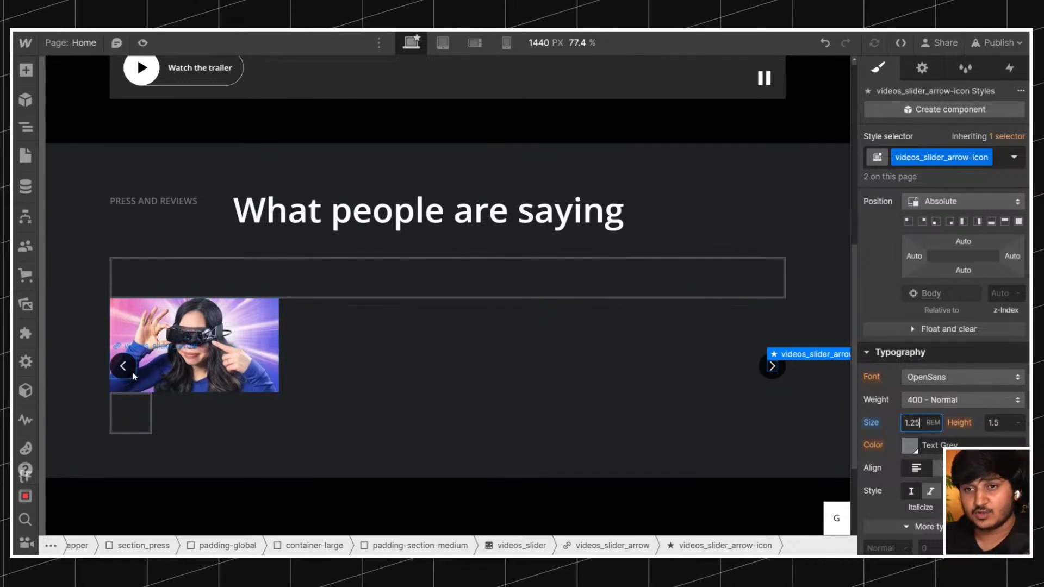
double_click(911, 422)
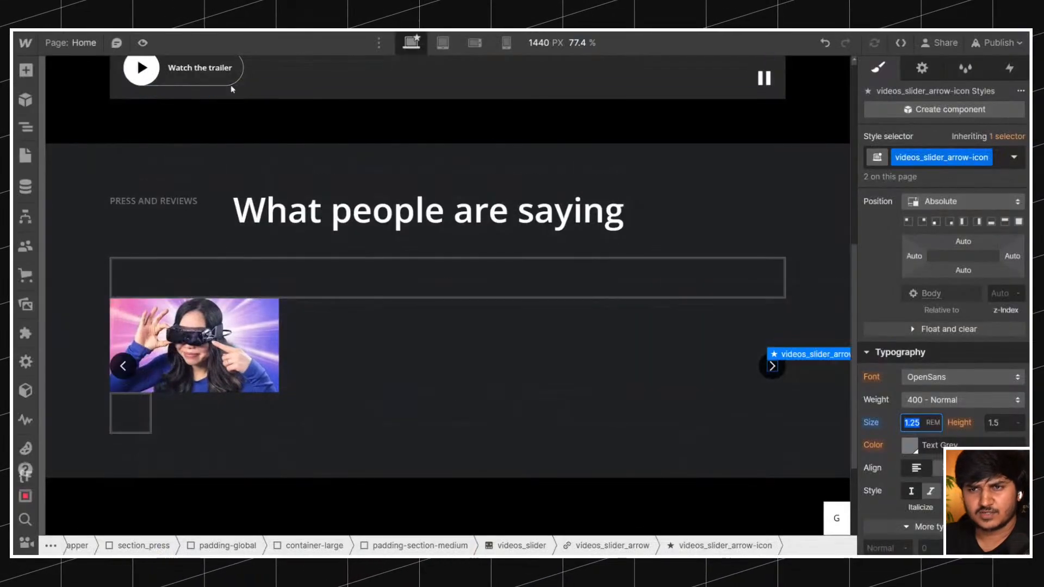
click(146, 369)
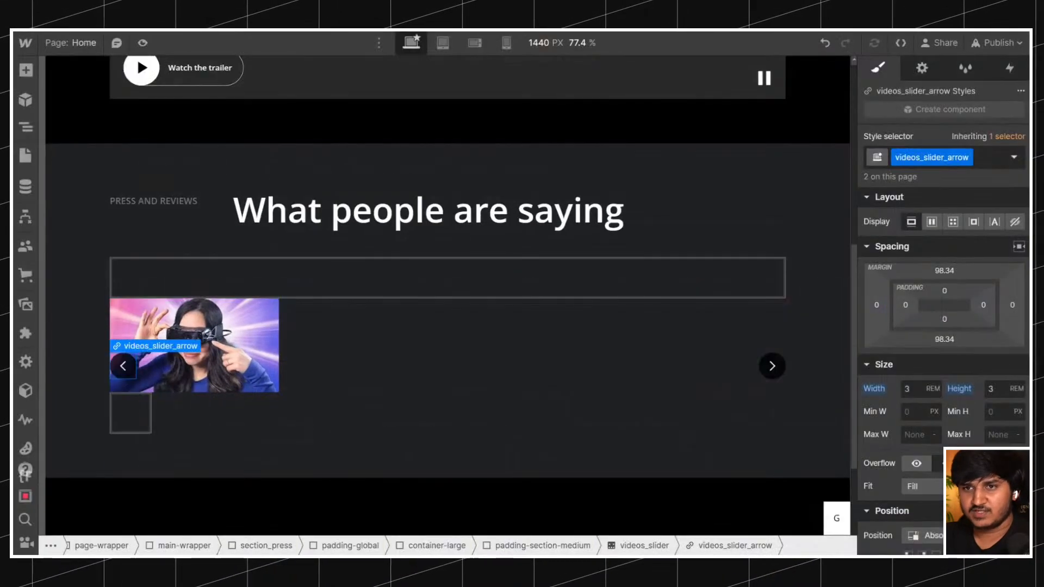
click(970, 161)
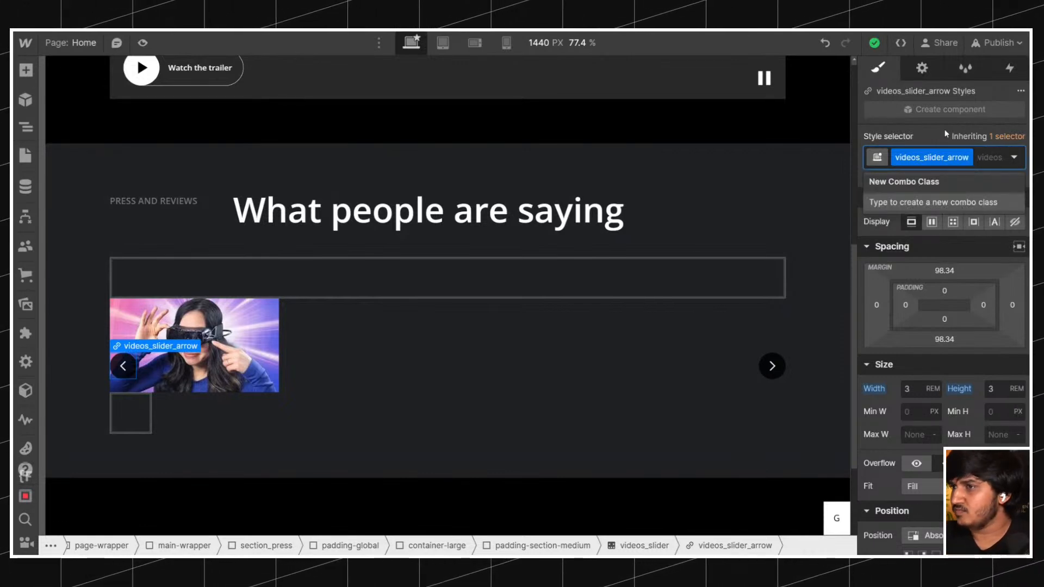
click(944, 131)
click(984, 167)
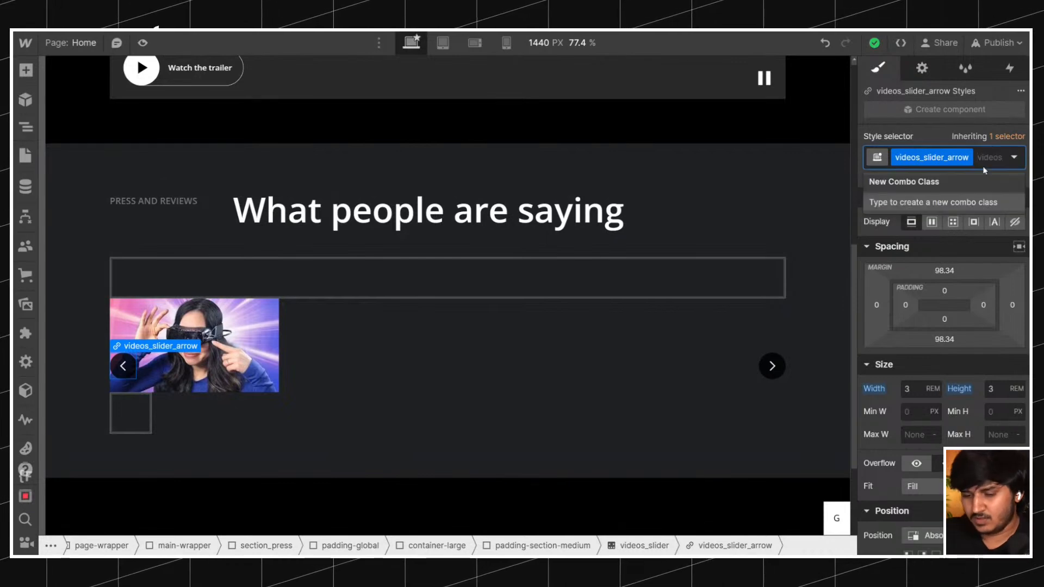
text(is-)
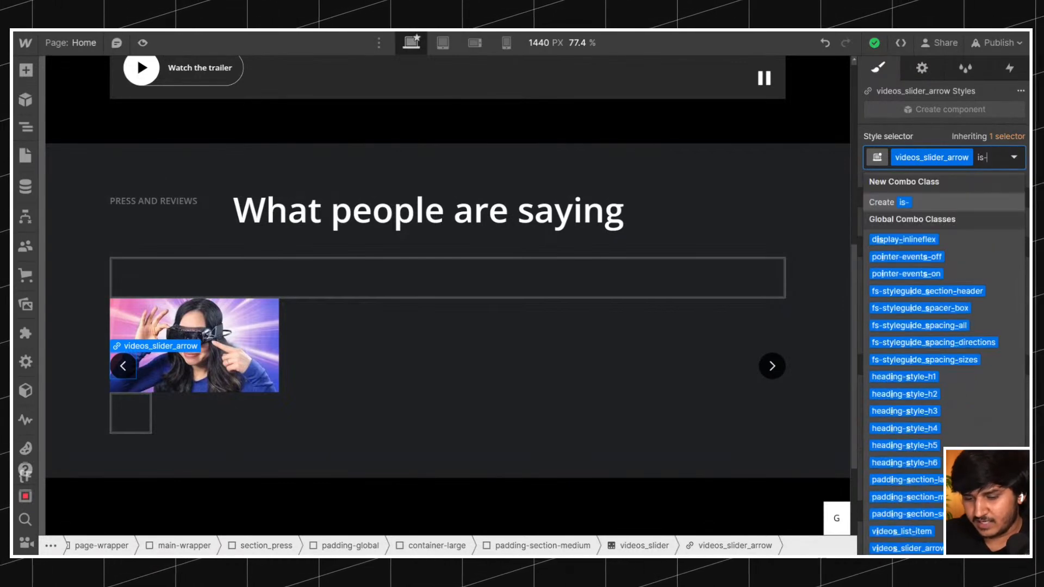
key(ctrl+a)
key(BackSpace)
click(942, 142)
Shift the left arrow outward by giving videos_slider_arrow a left margin of -1.5 rem.
scroll(918, 315, down, 3)
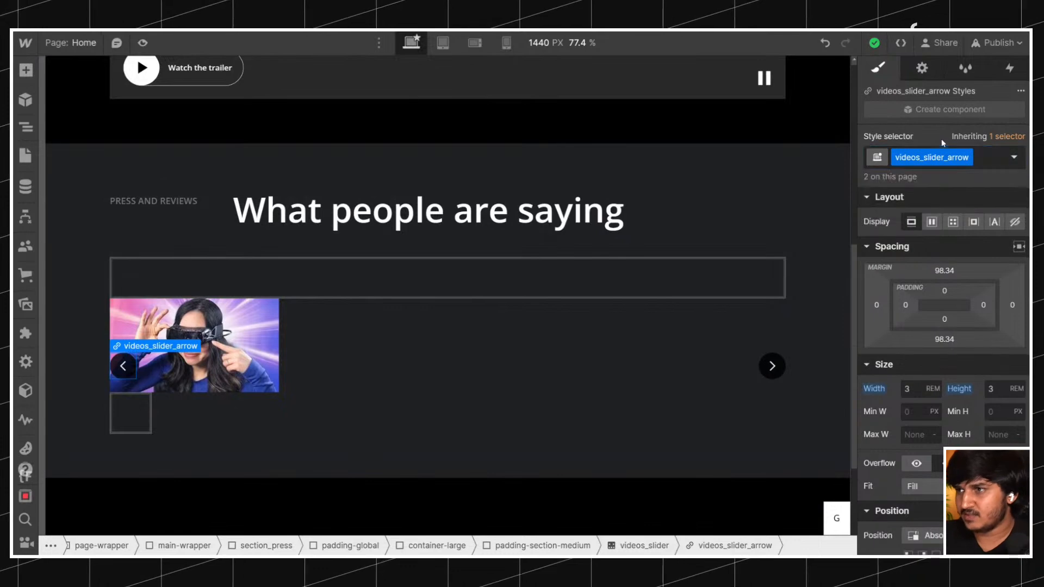
scroll(911, 333, up, 3)
scroll(929, 330, down, 6)
scroll(970, 315, up, 5)
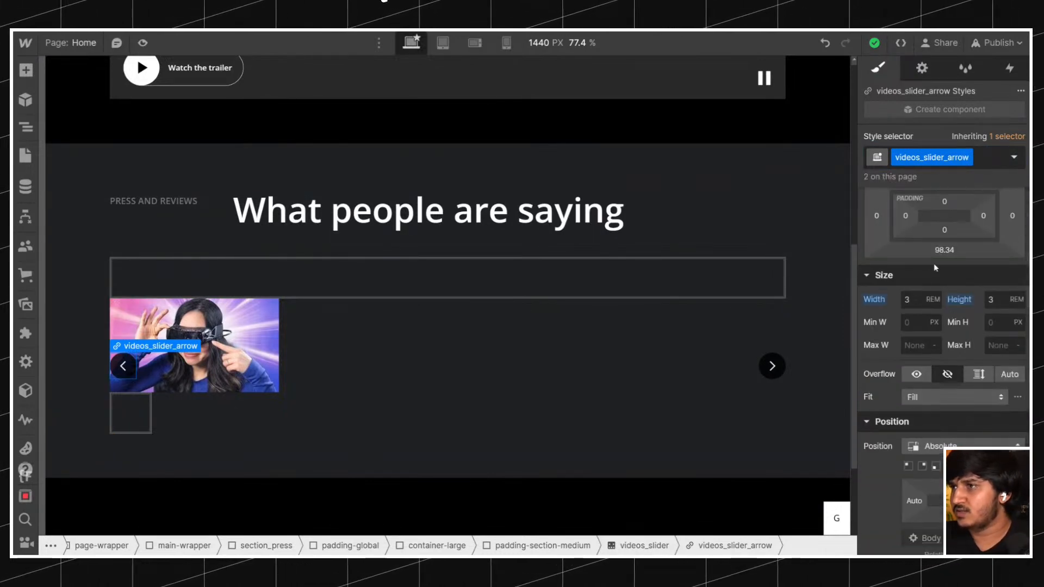
drag(881, 223, 893, 220)
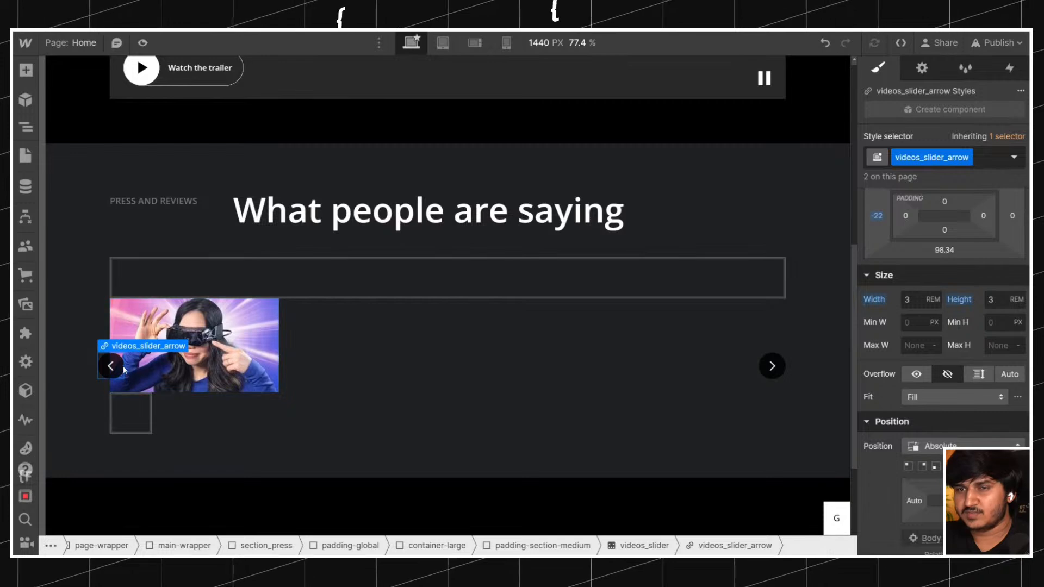
click(875, 218)
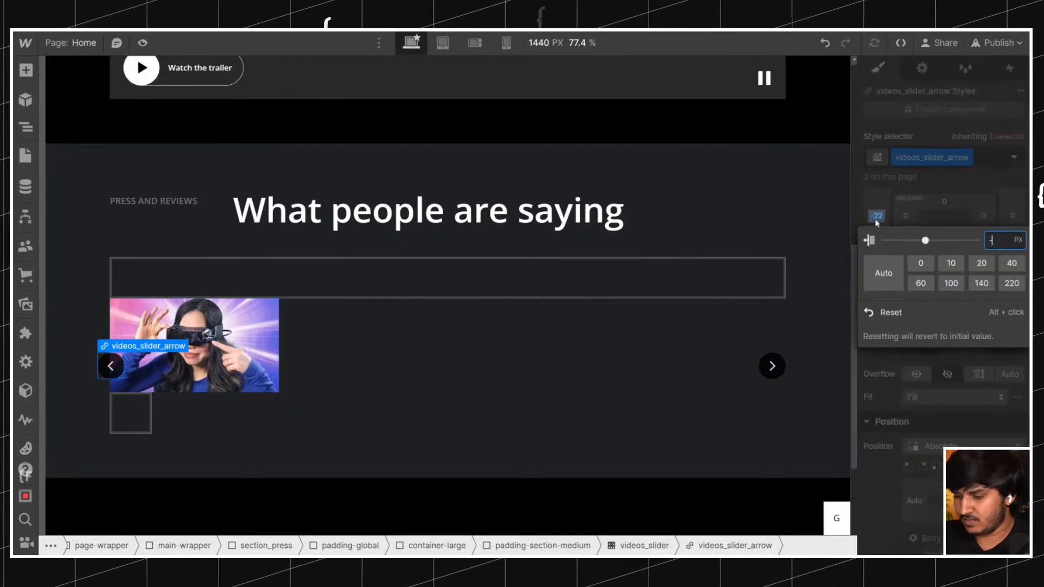
text(-20)
key(Return)
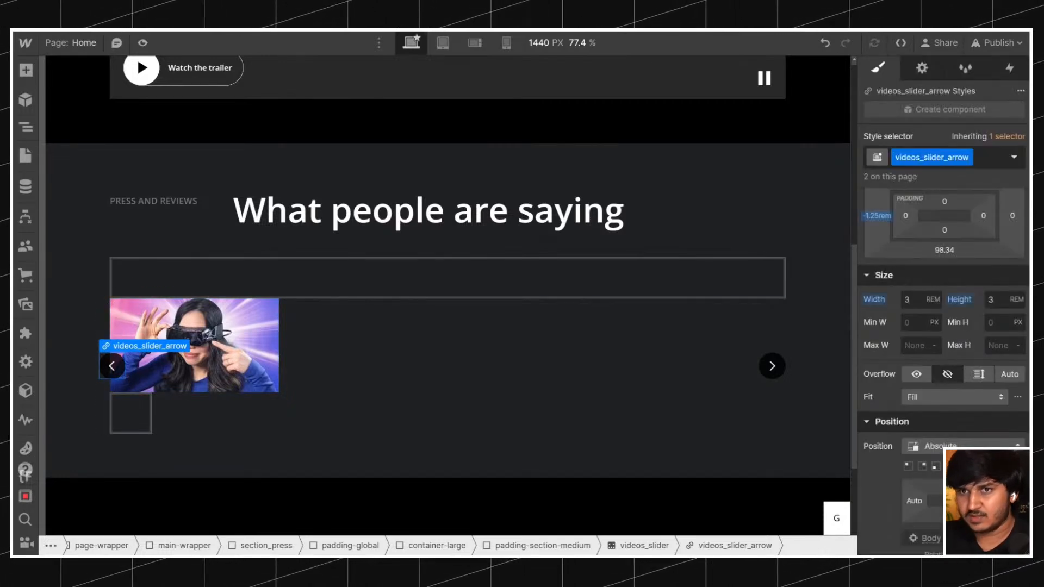
click(876, 216)
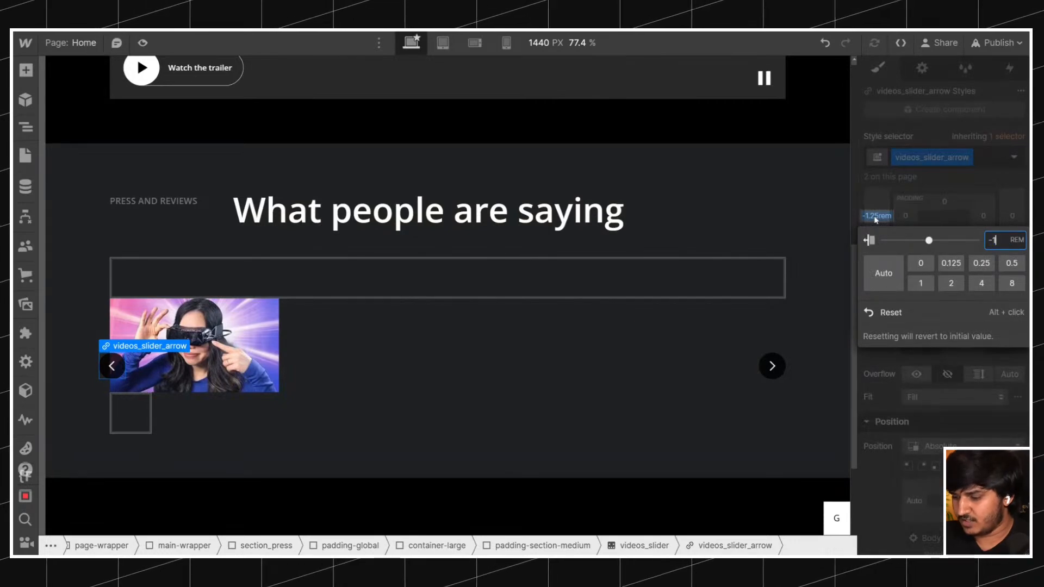
text(-1.5)
key(Return)
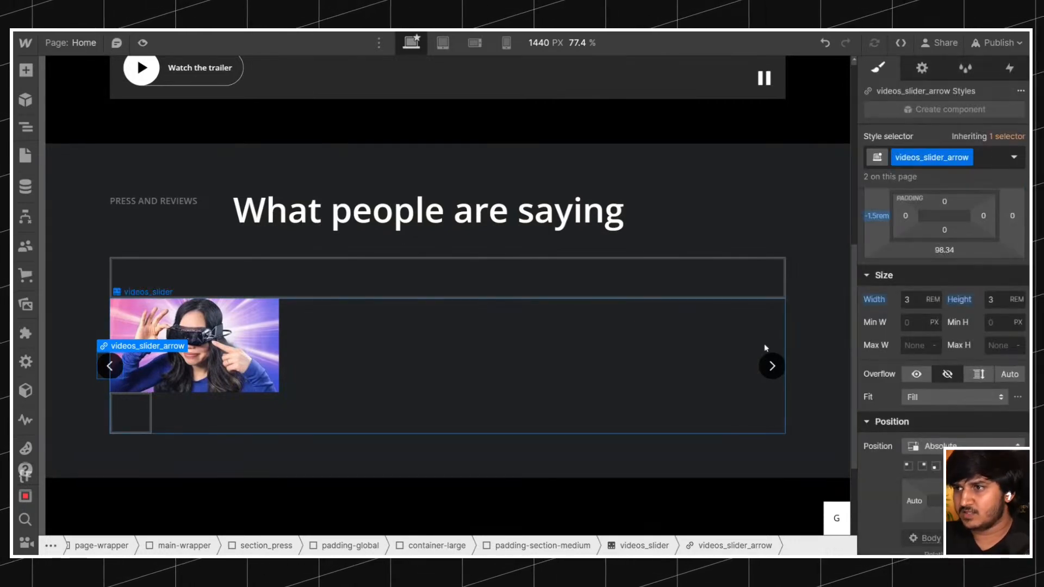
Add the combo class is-right to the right videos_slider_arrow.
click(772, 366)
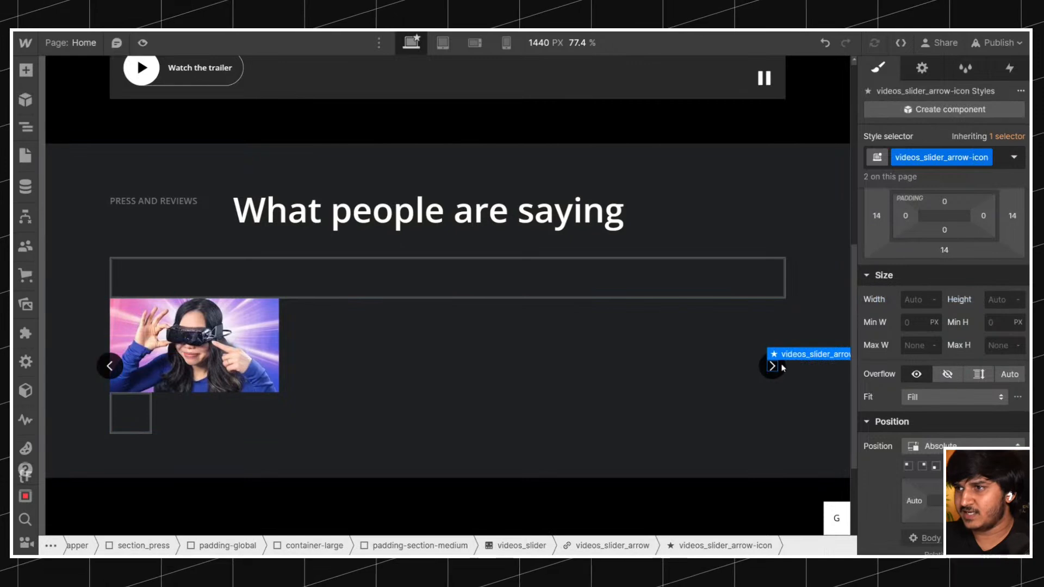
click(779, 368)
click(996, 159)
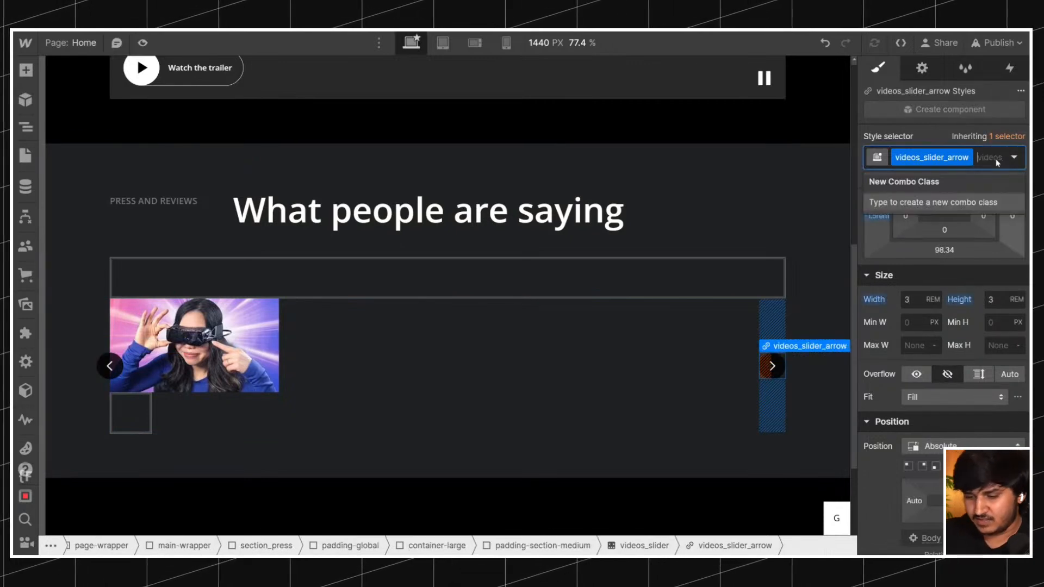
text(is-right)
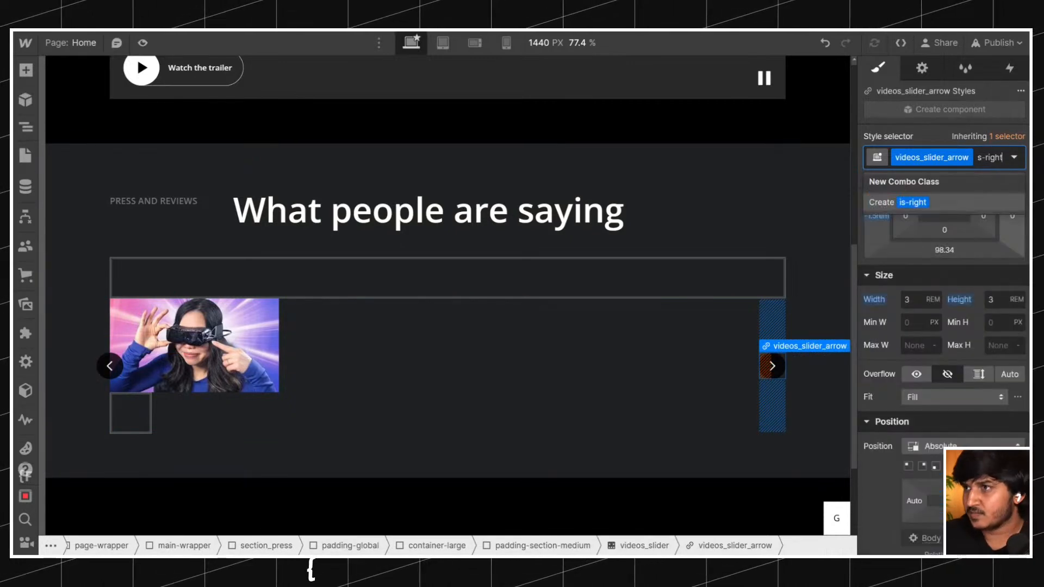
key(Return)
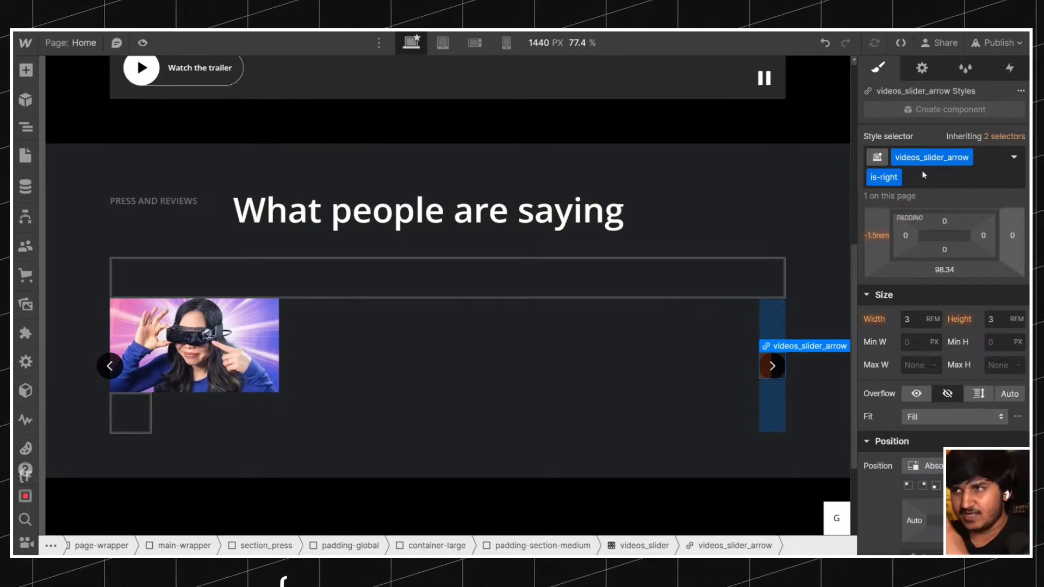
Give the is-right slider arrow a left margin of 0 rem and a right margin of -1.5 rem.
click(108, 366)
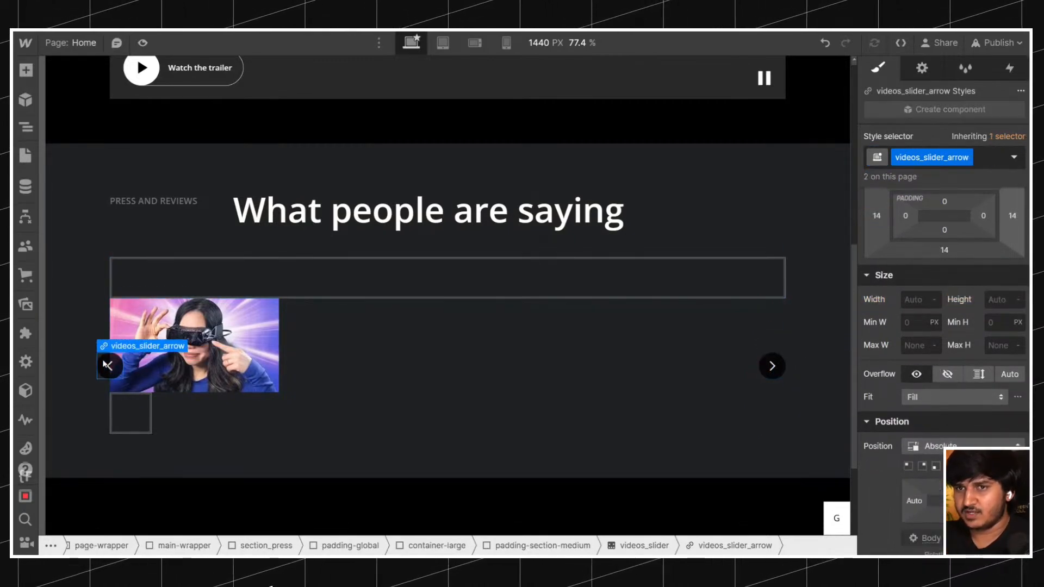
click(764, 370)
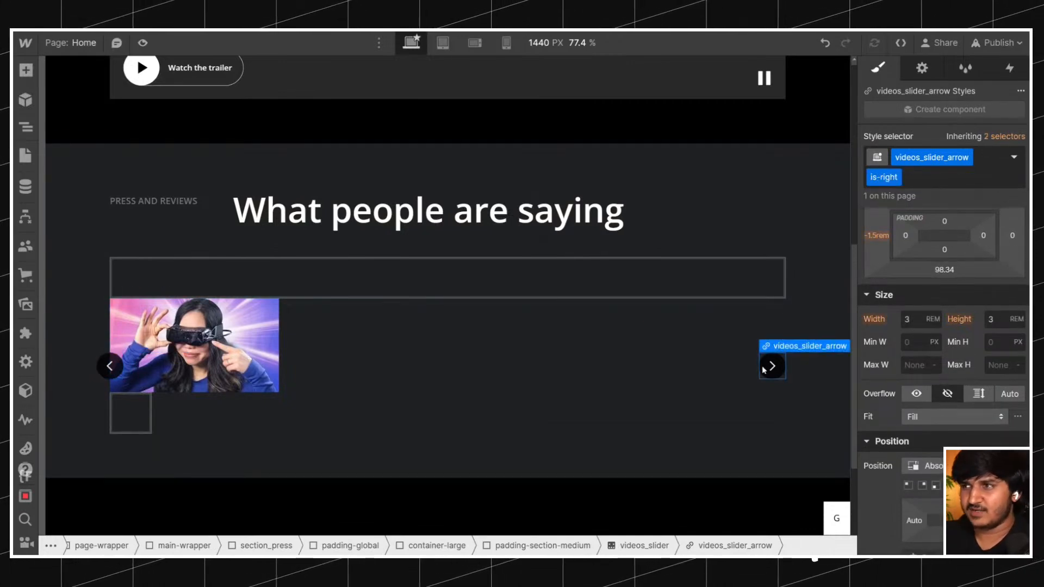
scroll(907, 262, down, 2)
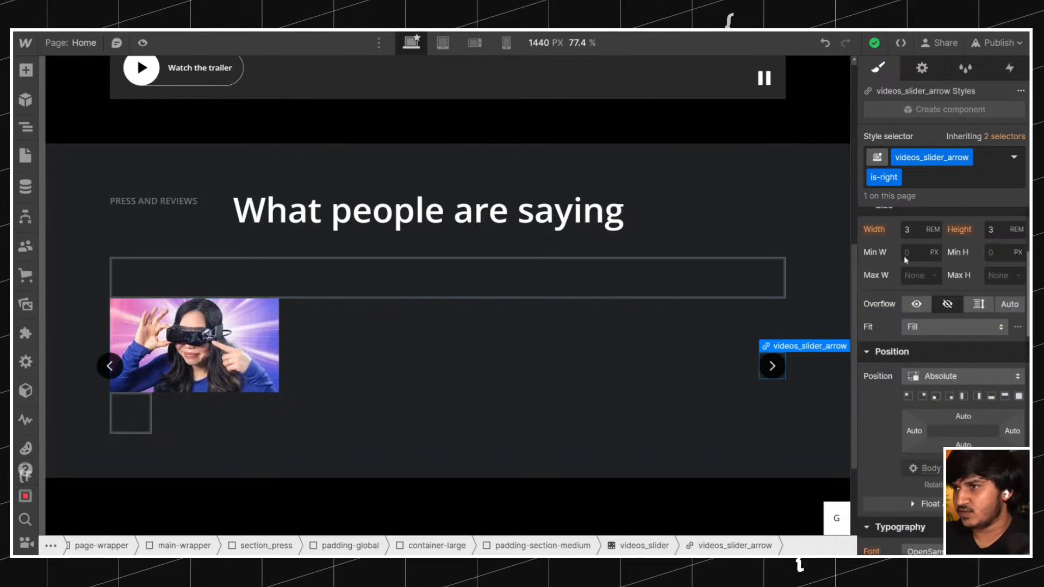
scroll(892, 293, up, 4)
click(875, 328)
text(0)
key(Return)
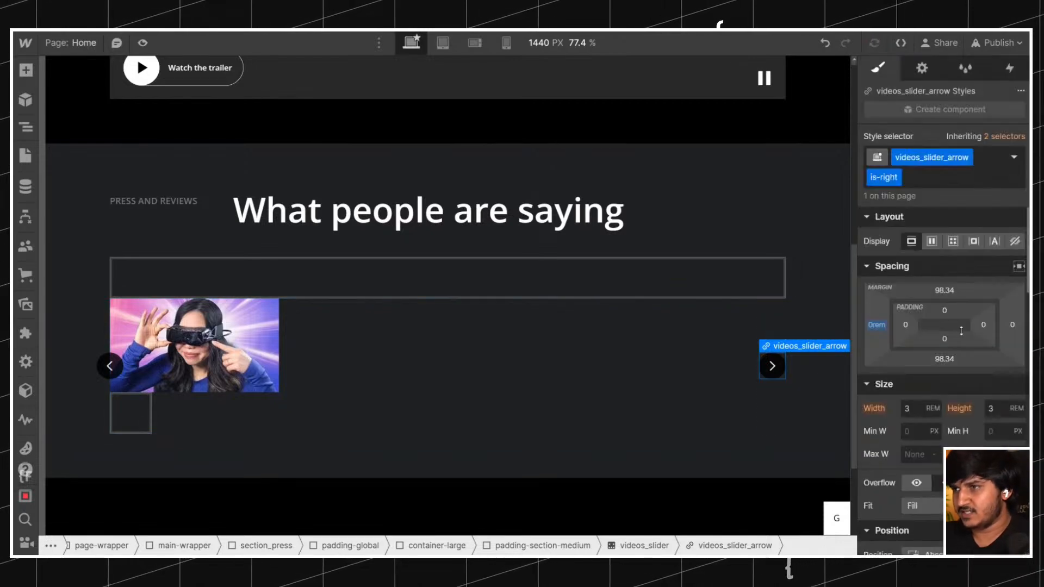
click(1015, 327)
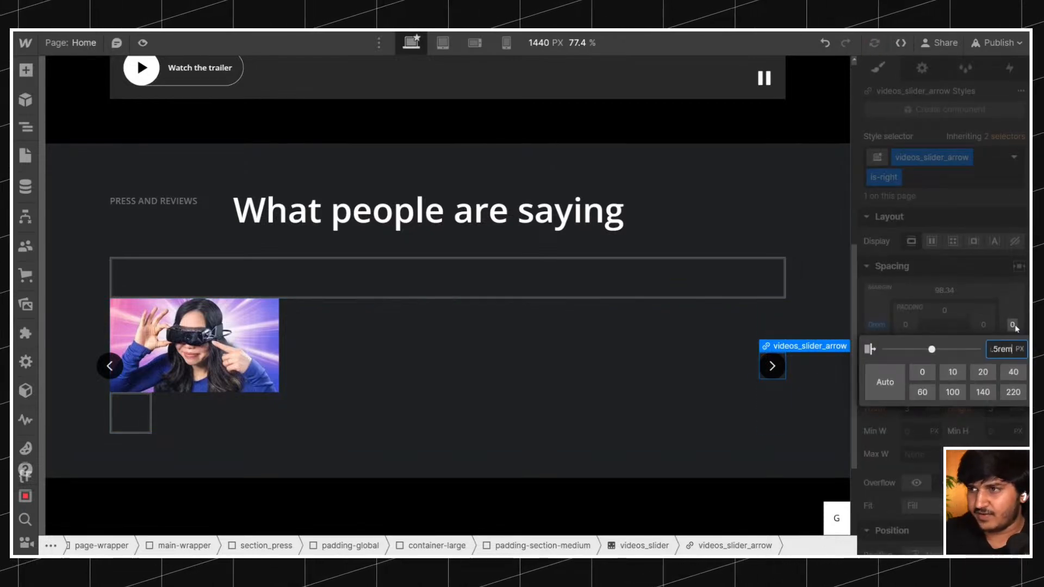
text(-1.5rem)
key(Return)
Insert Youtube Icon.webp as an image inside videos_youtube-link, using its original dimensions of 48 by 36 px.
click(140, 416)
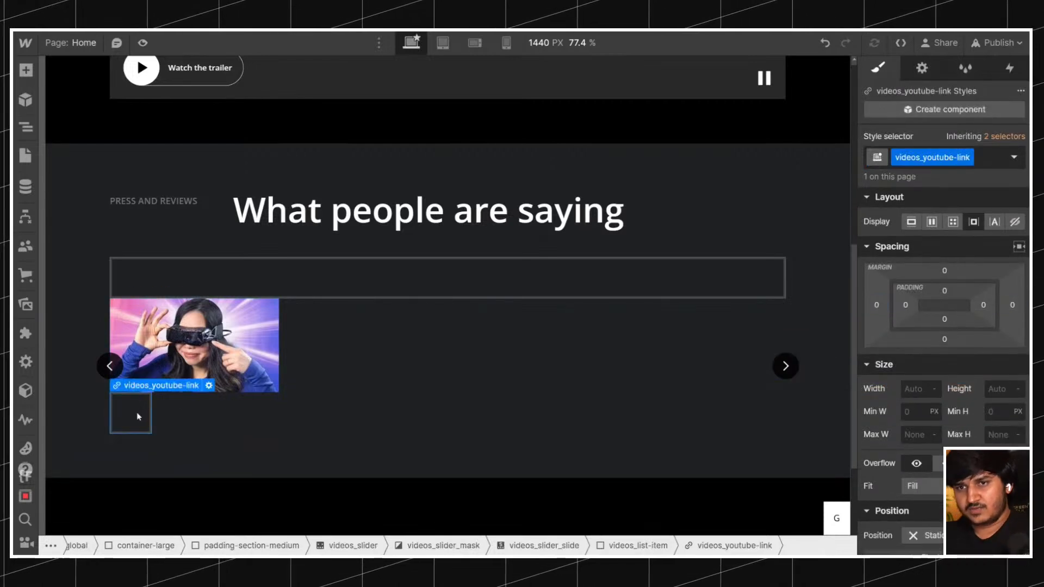
key(ctrl+k)
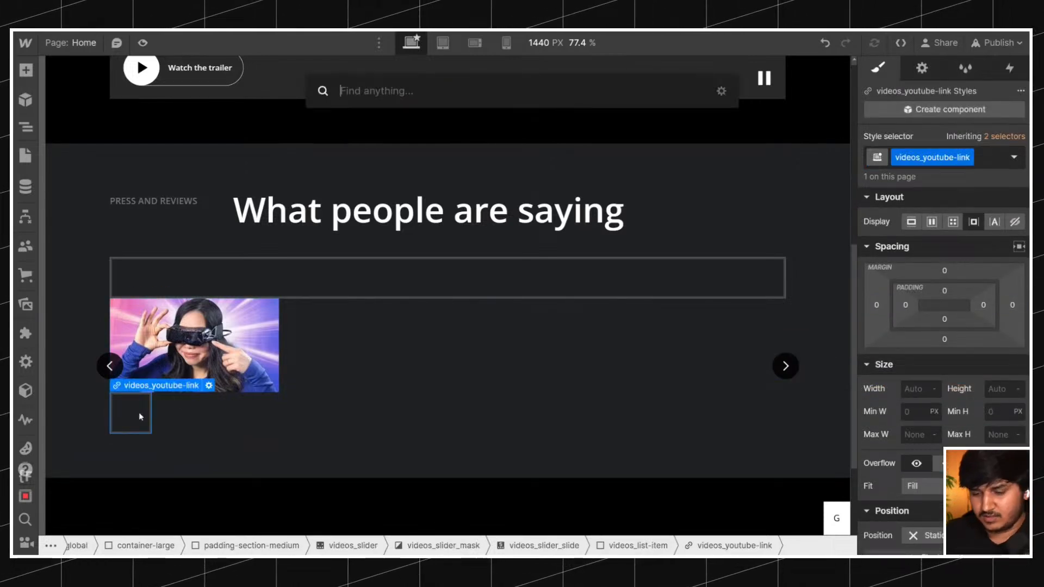
text(im)
key(Return)
click(164, 193)
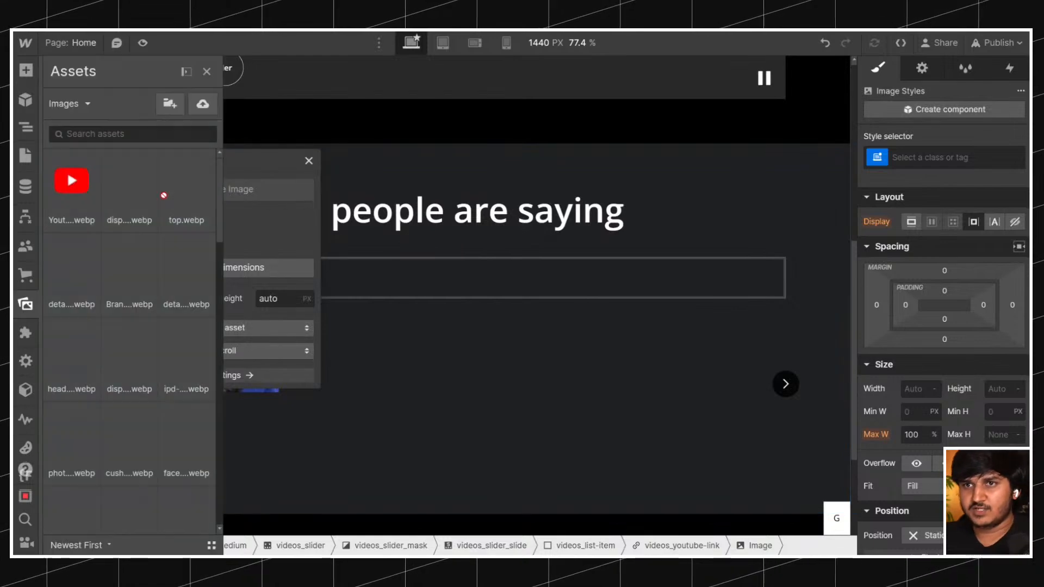
click(67, 174)
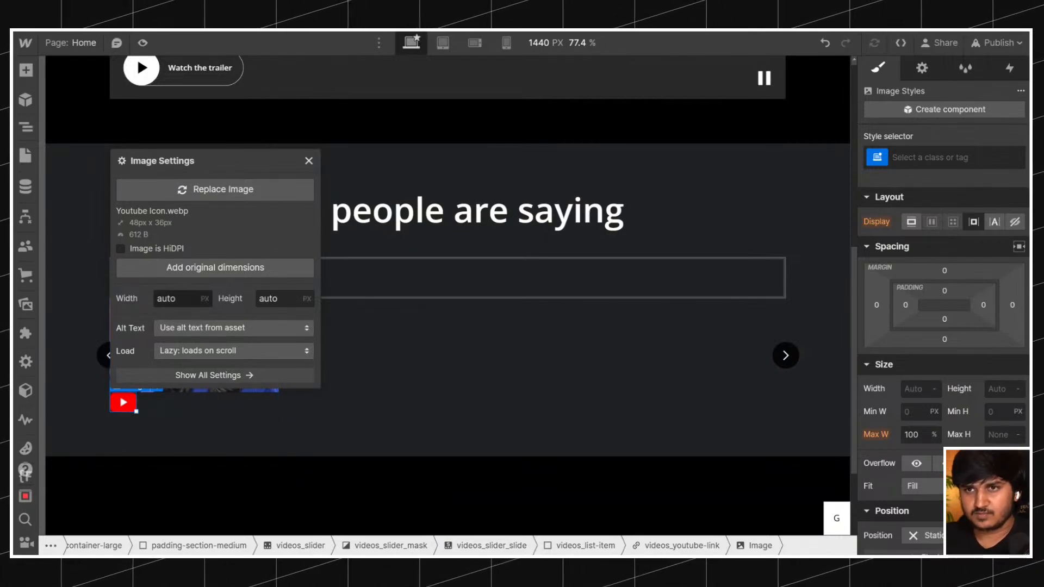
click(191, 271)
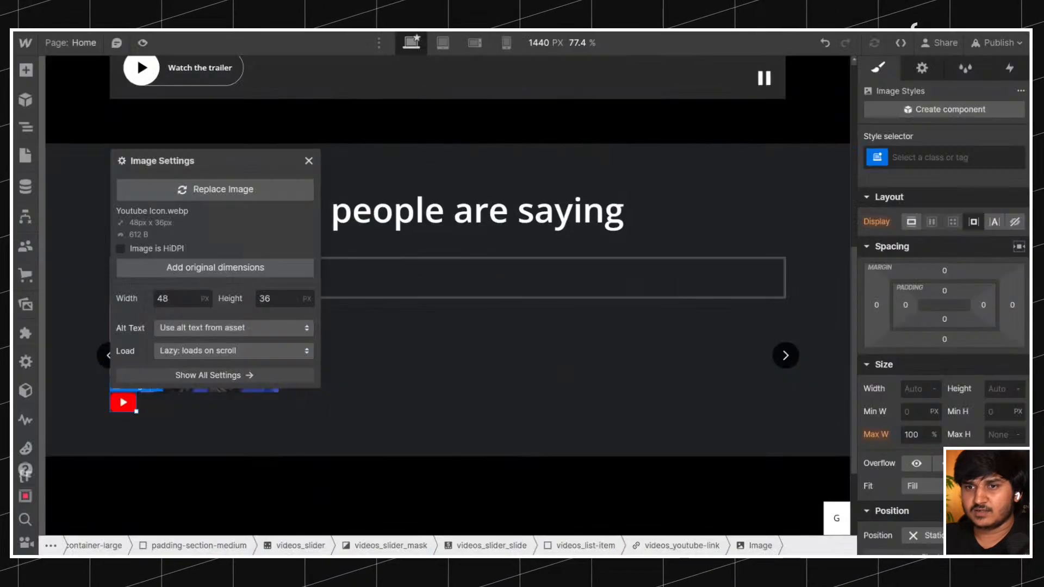
click(936, 158)
text(videos_slider_)
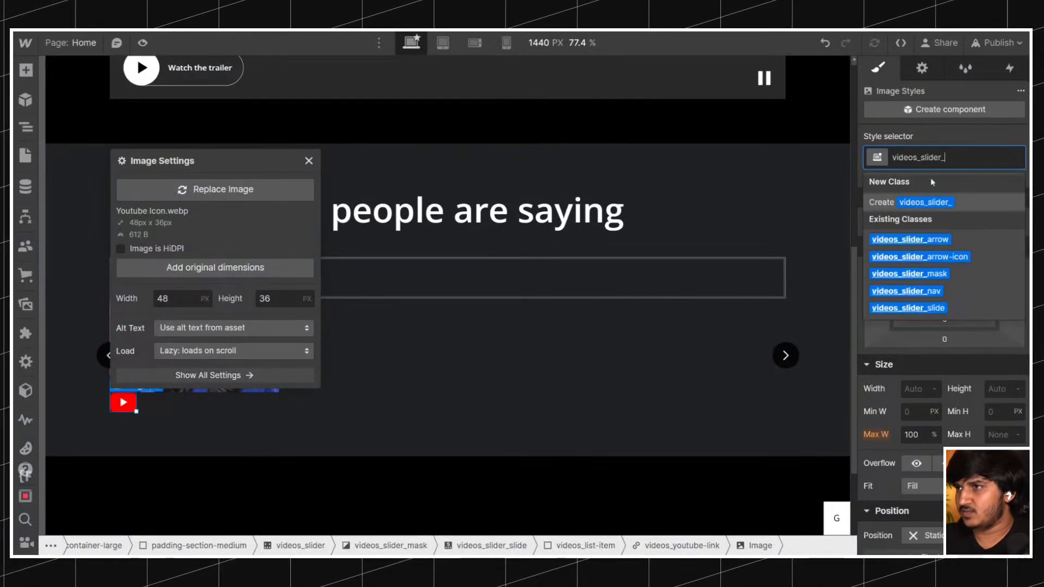
key(ctrl+a)
key(Right)
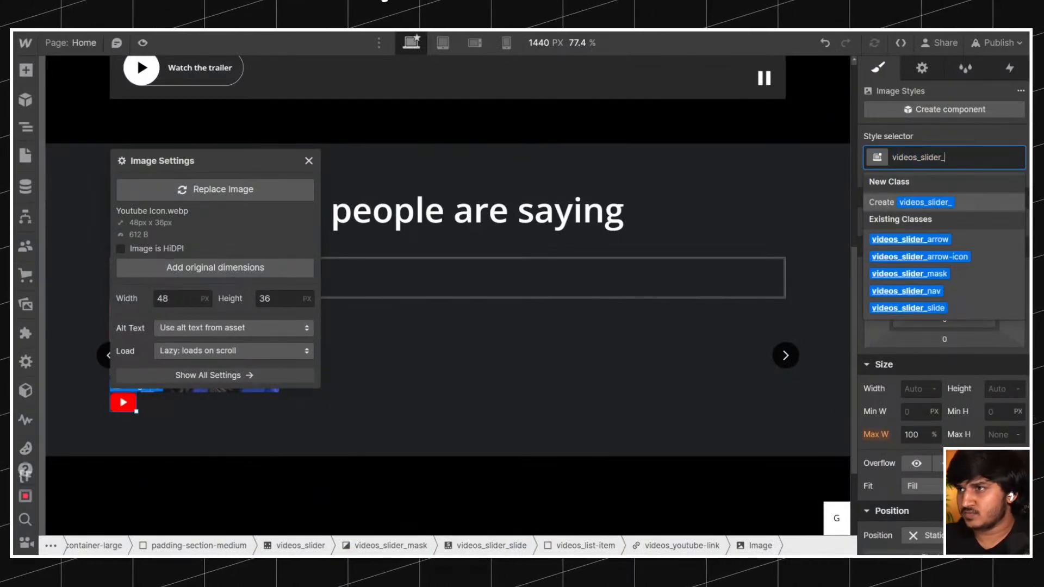
Create the class videos_youtube-icon on the image inside videos_youtube-link, basing the name on the parent link's class.
click(25, 127)
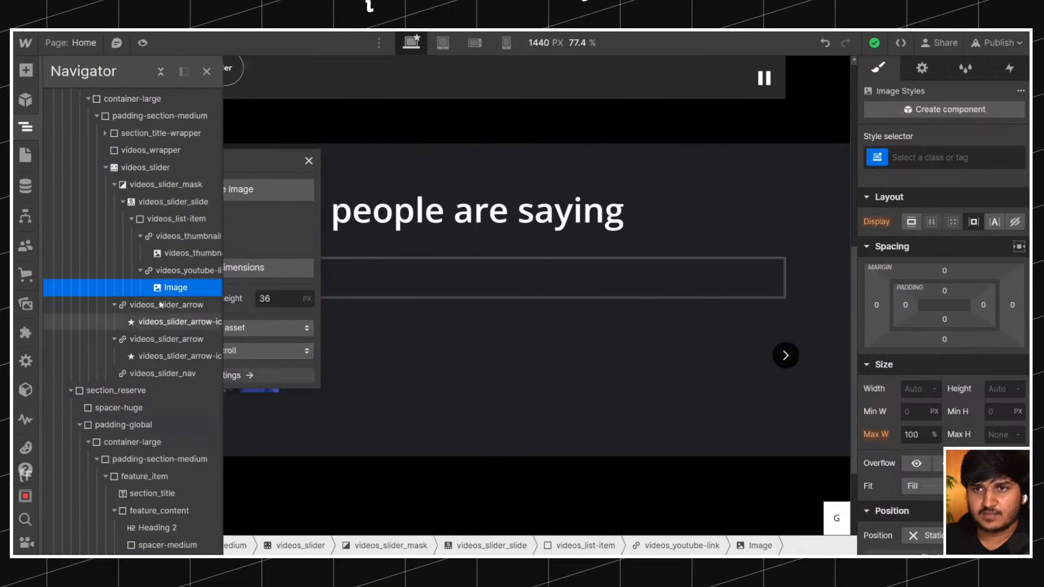
click(190, 271)
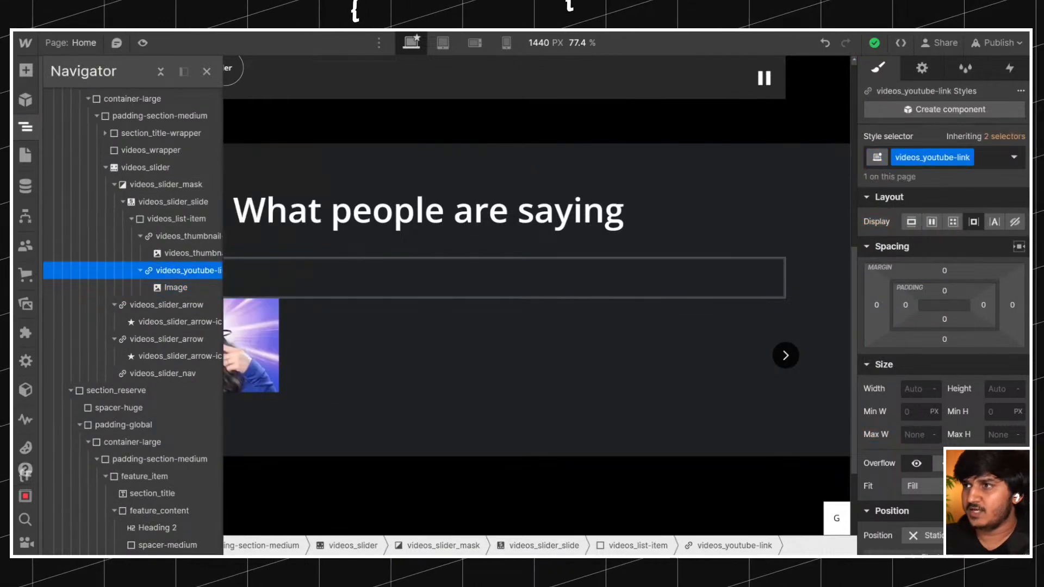
key(Down)
click(935, 158)
text(videos_youtube-link)
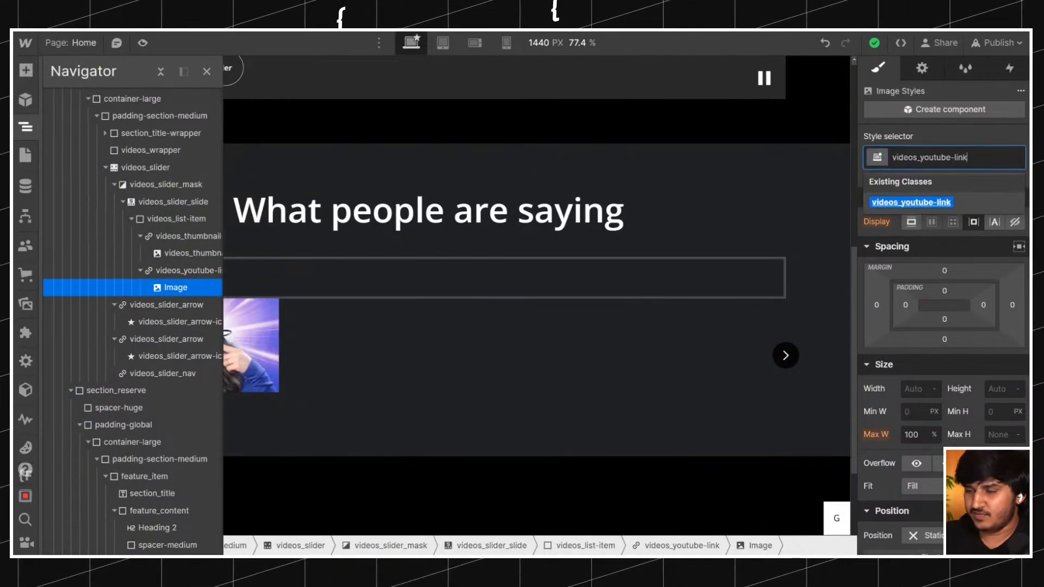
key(BackSpace)
key(BackSpace)
key(BackSpace)
key(BackSpace)
text(ico)
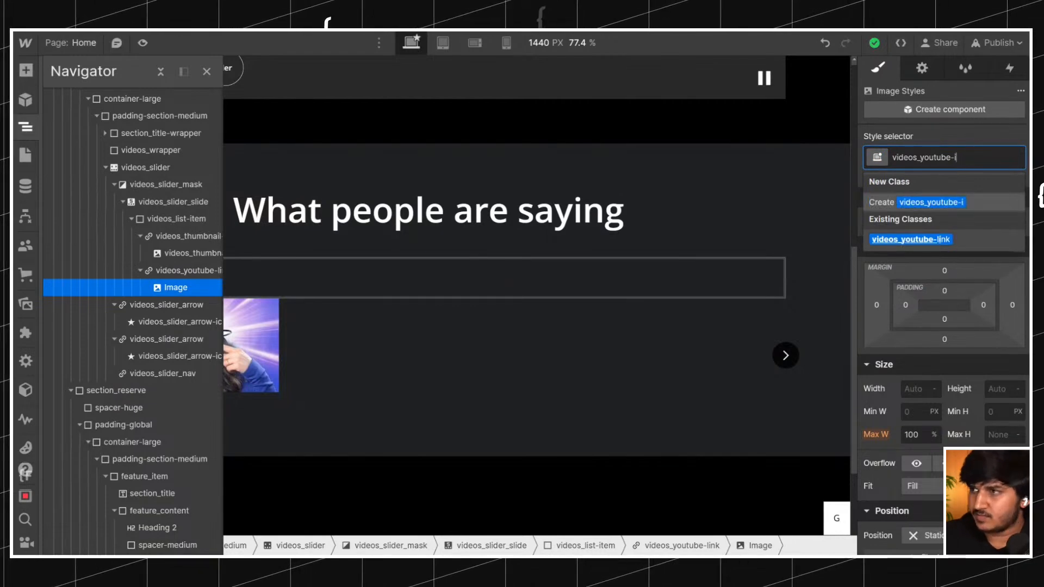
key(Return)
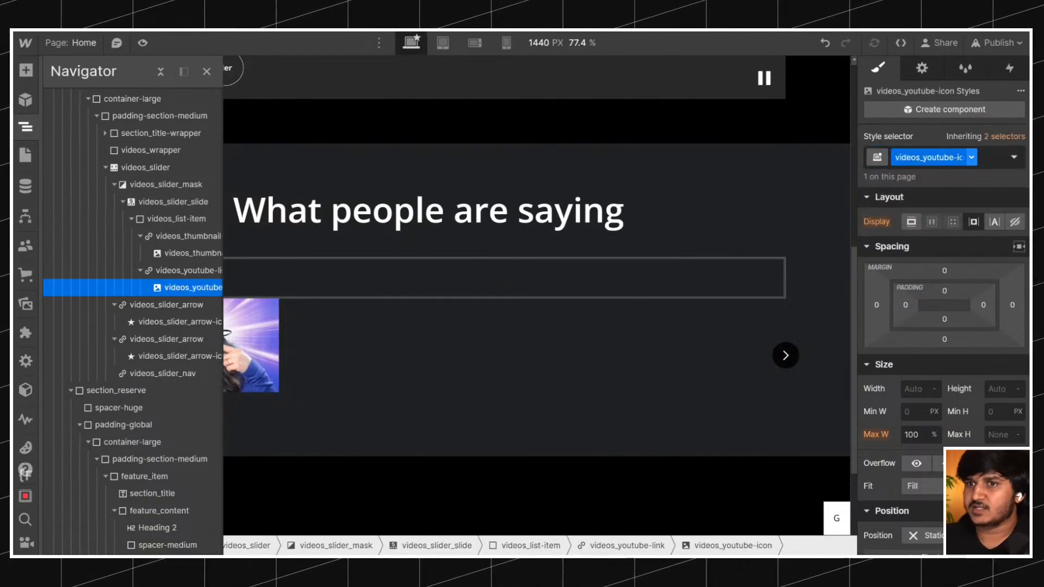
Set the width and height of videos_youtube-icon to 2 rem each and its fit to Contain.
text(1rem)
click(918, 388)
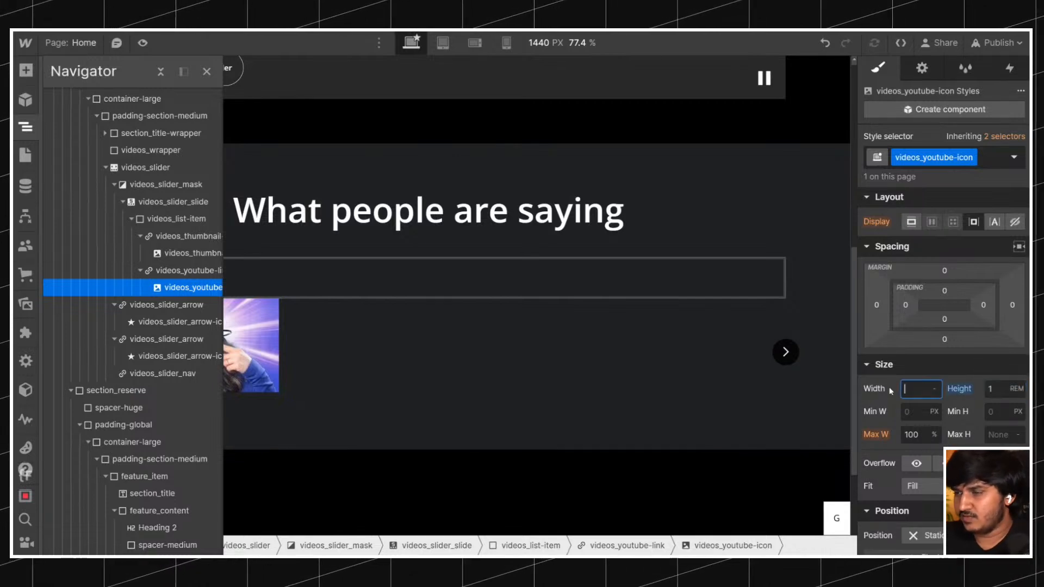
click(308, 278)
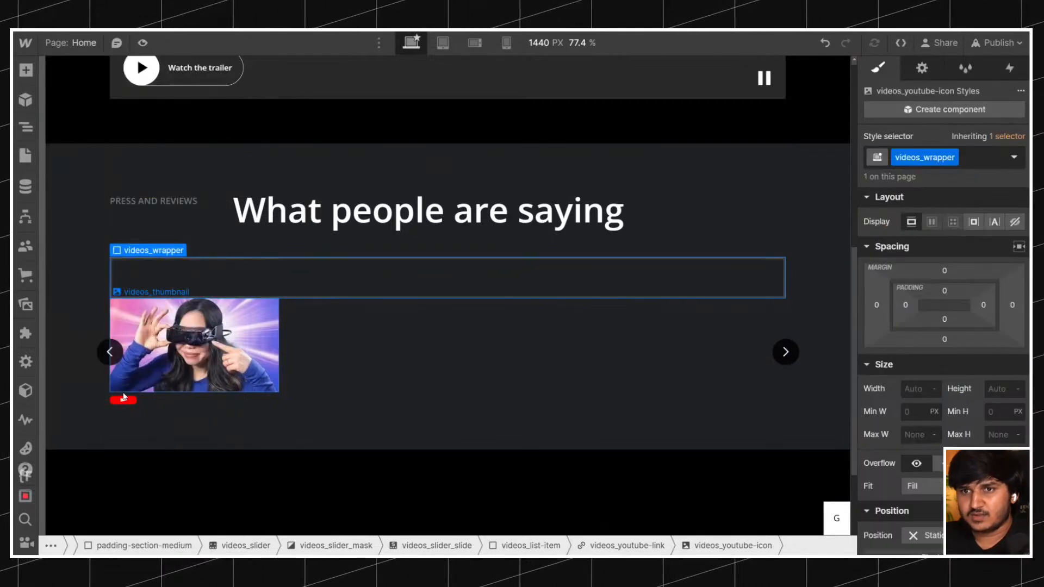
click(124, 399)
click(919, 388)
text(1)
key(Return)
key(Tab)
text(2)
key(Return)
click(919, 487)
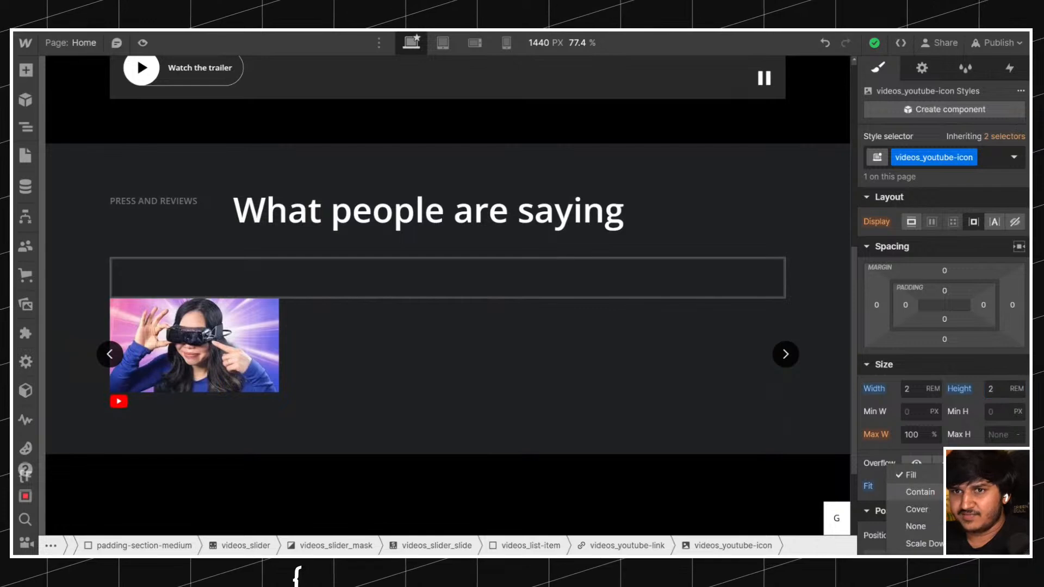
click(939, 492)
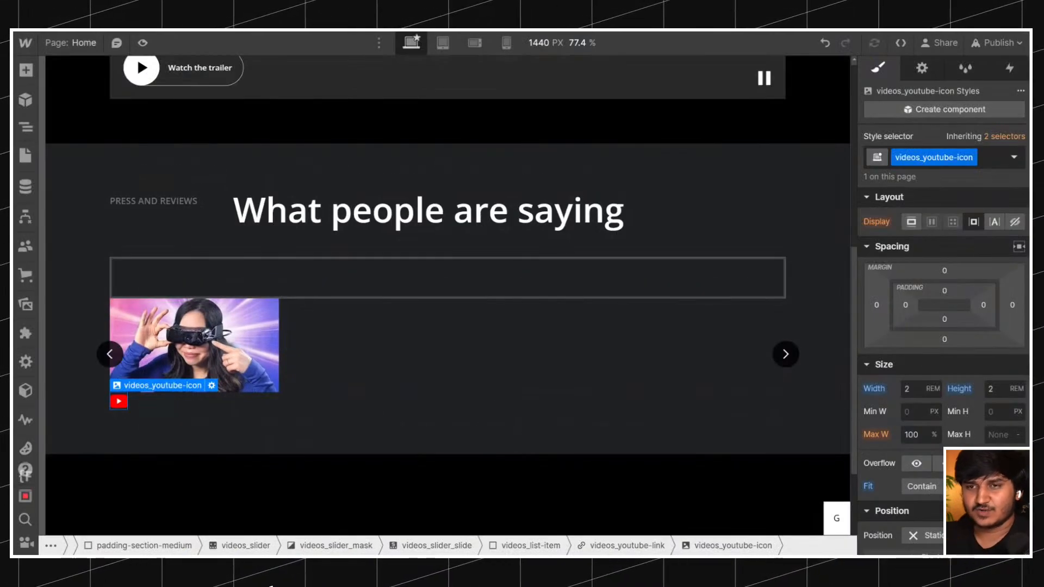
Add a text block below the YouTube icon and fill it with "Cas and Chary VR" copied from the original Bigscreen page.
key(ctrl+k)
text(tex)
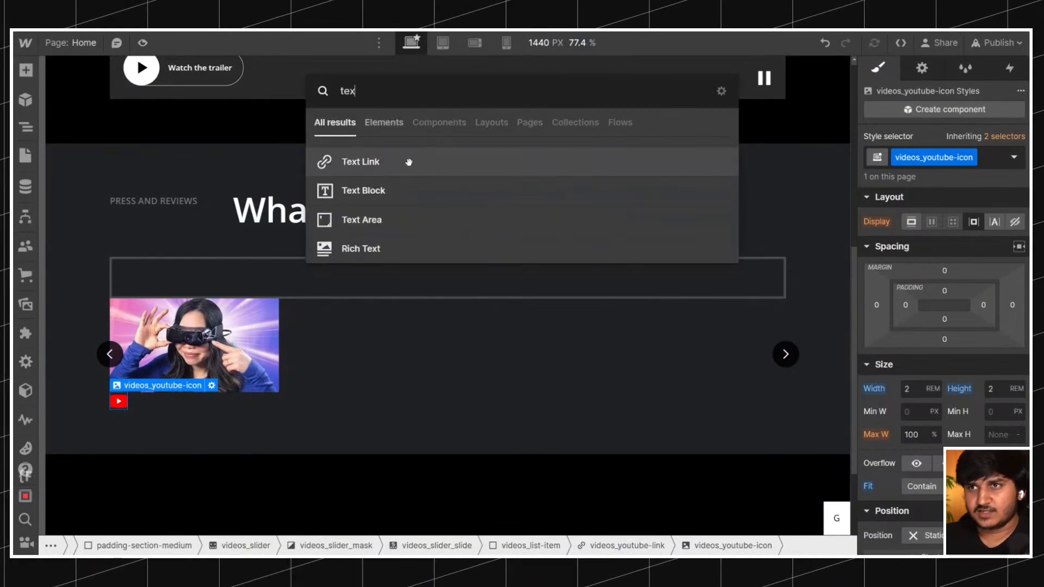
click(382, 190)
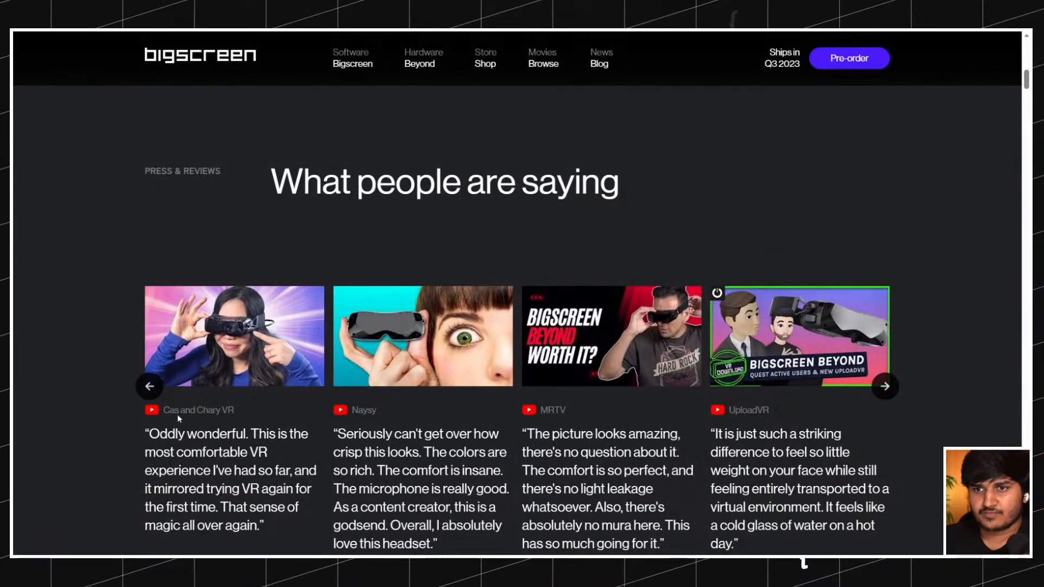
drag(163, 413, 234, 412)
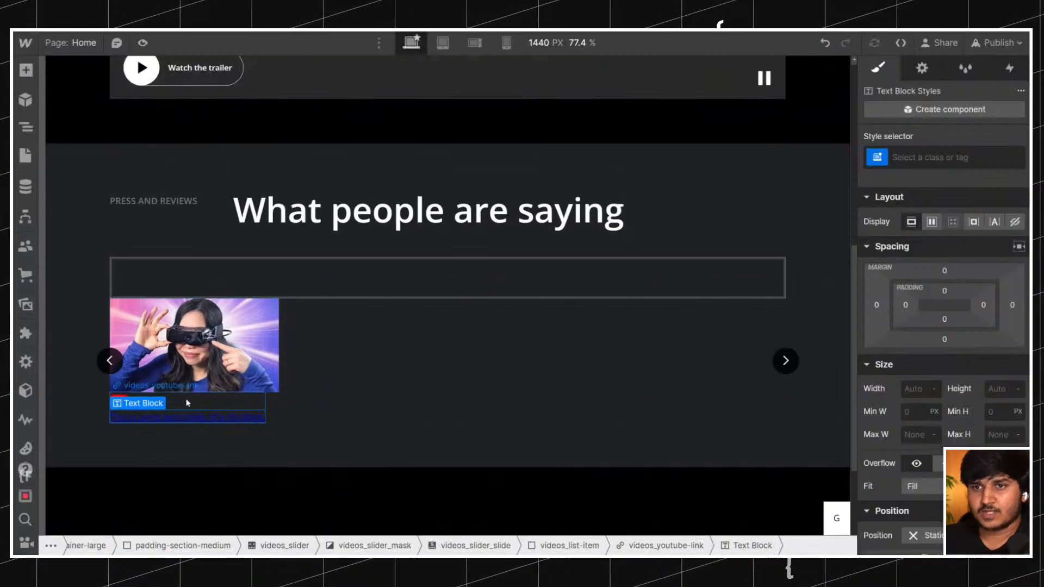
text(Cas and Chary VR)
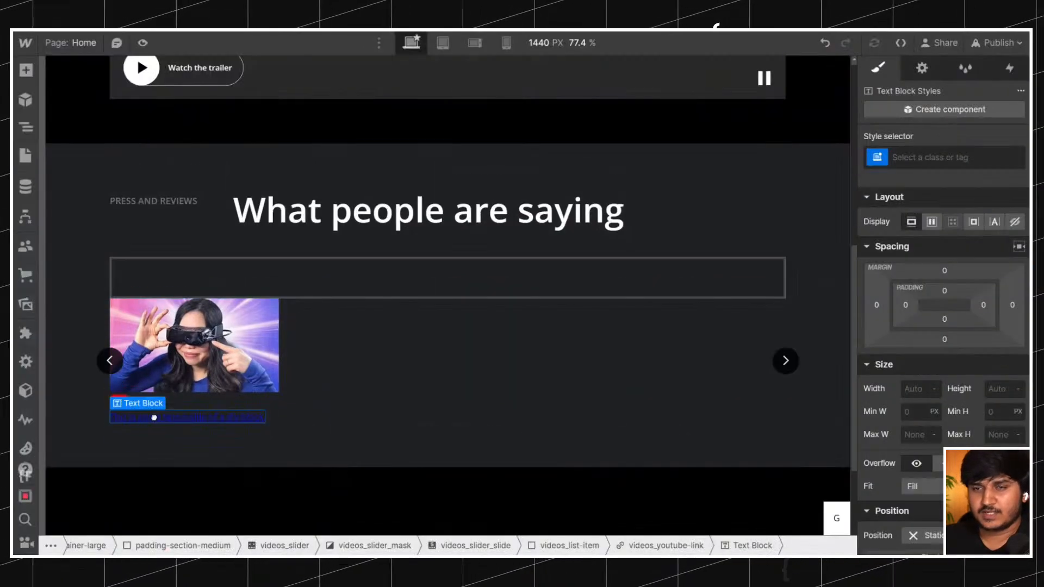
click(198, 430)
click(175, 417)
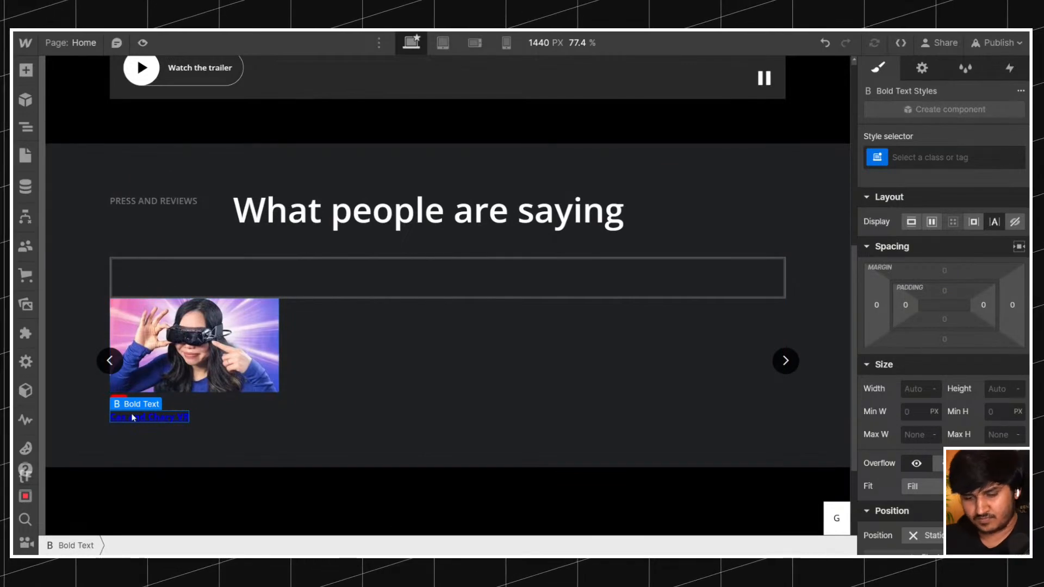
Remove the bold formatting from the "Cas and Chary VR" text.
double_click(133, 417)
key(ctrl+b)
click(194, 422)
Set the text color of the parent videos_youtube-link to the Text Grey swatch.
click(158, 419)
key(Up)
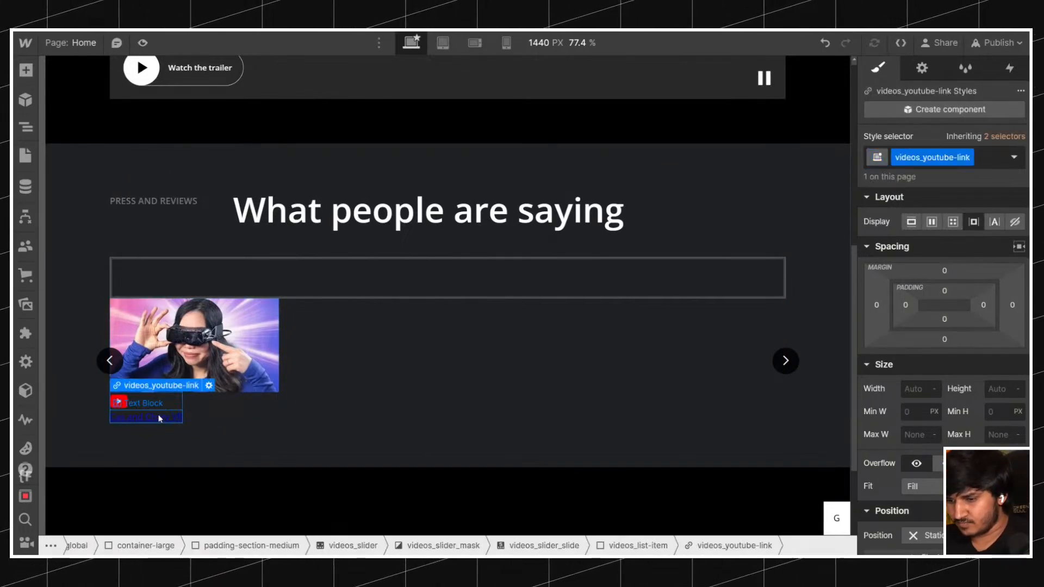
scroll(374, 327, down, 4)
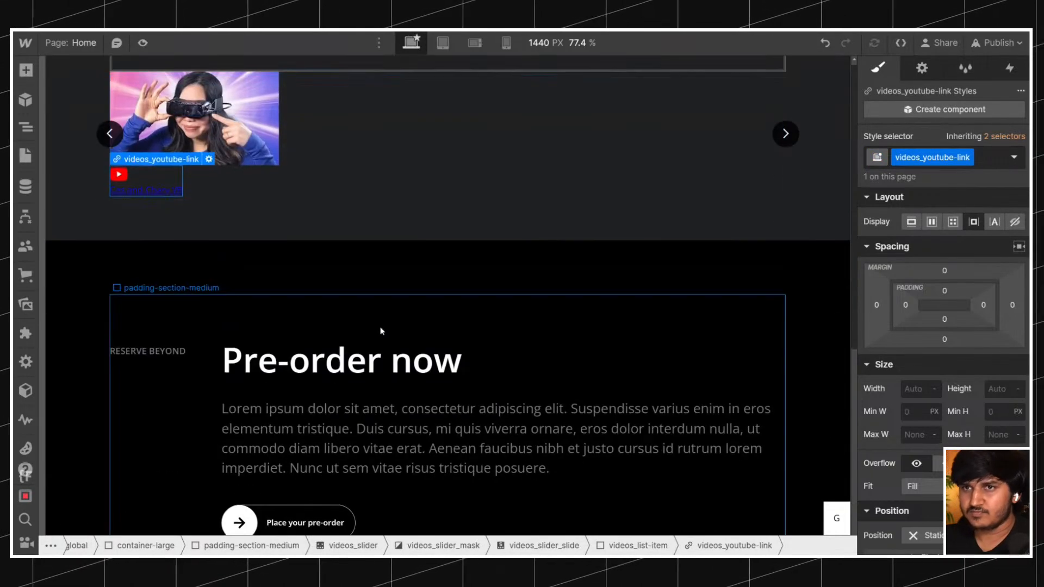
scroll(947, 319, down, 3)
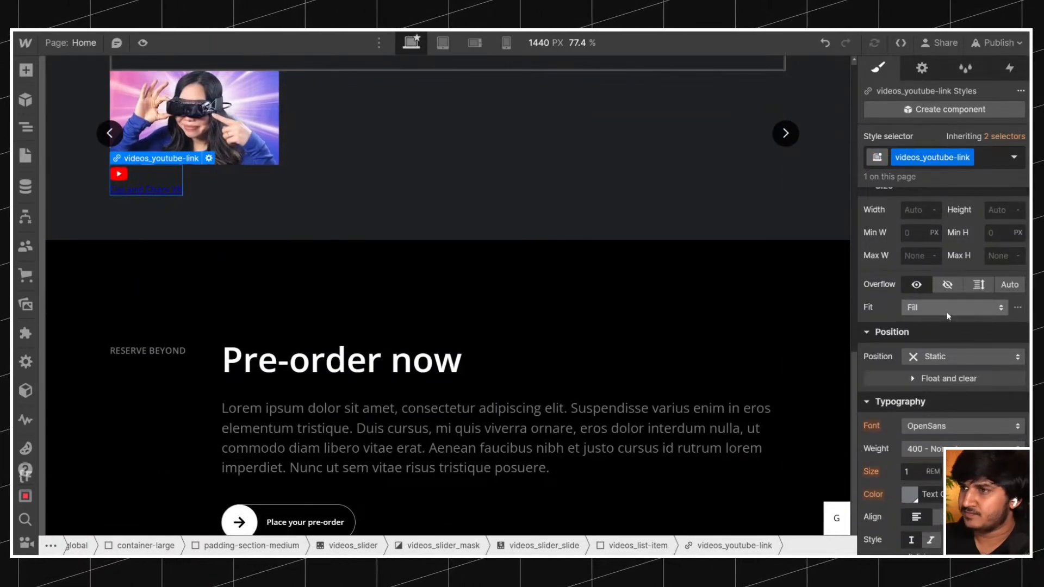
scroll(947, 320, up, 3)
scroll(284, 296, up, 3)
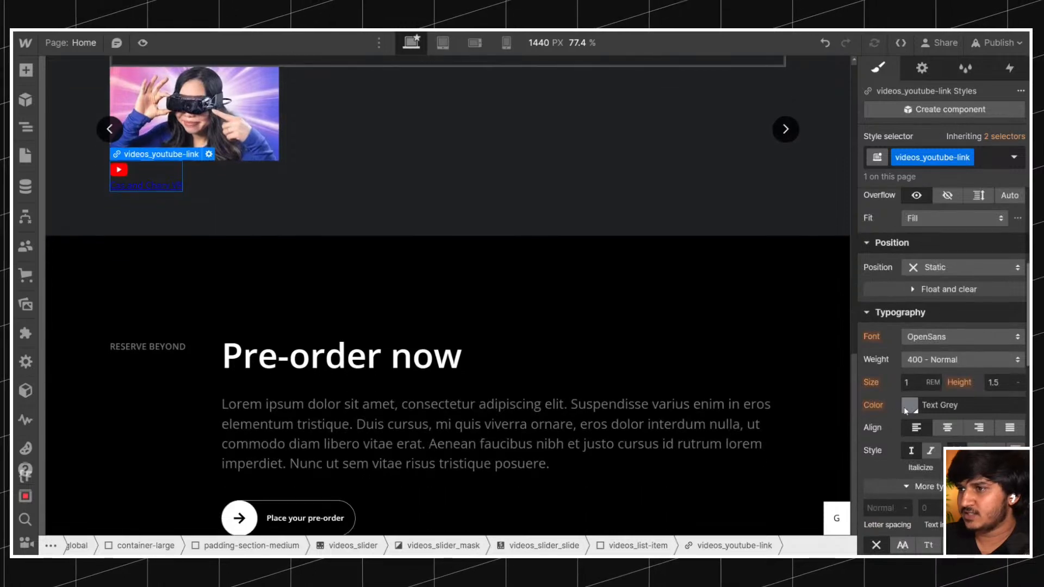
click(905, 405)
scroll(404, 305, up, 2)
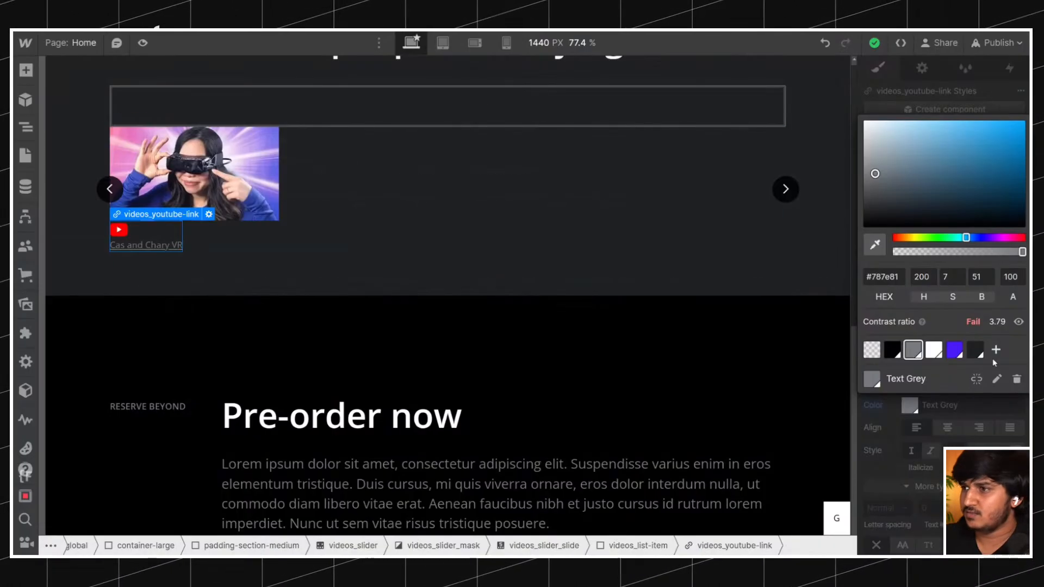
click(956, 429)
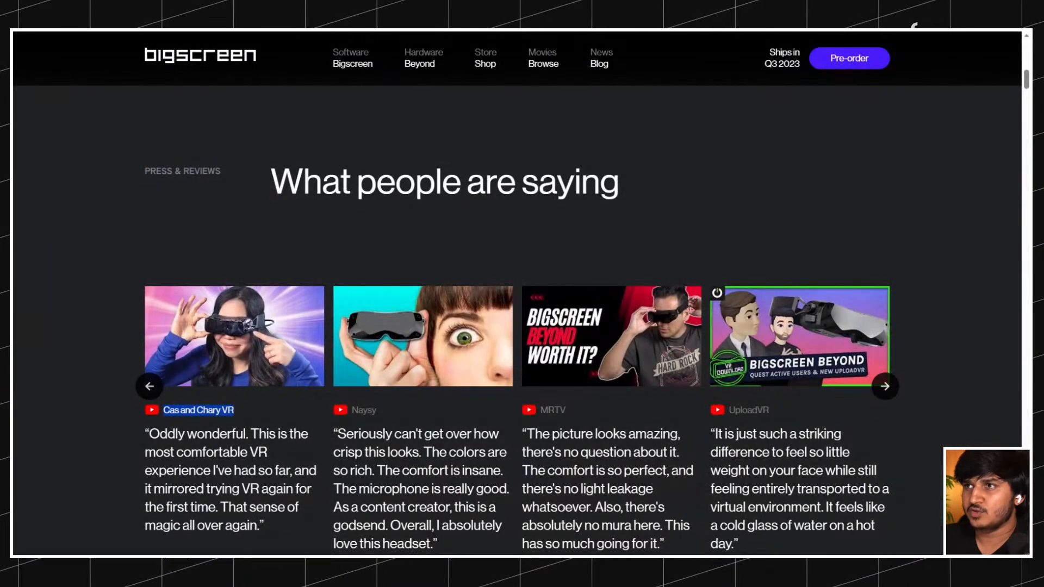
On the original Bigscreen page, inspect the first video's channel name with WhatFont for its font, weight, size and line height.
click(215, 412)
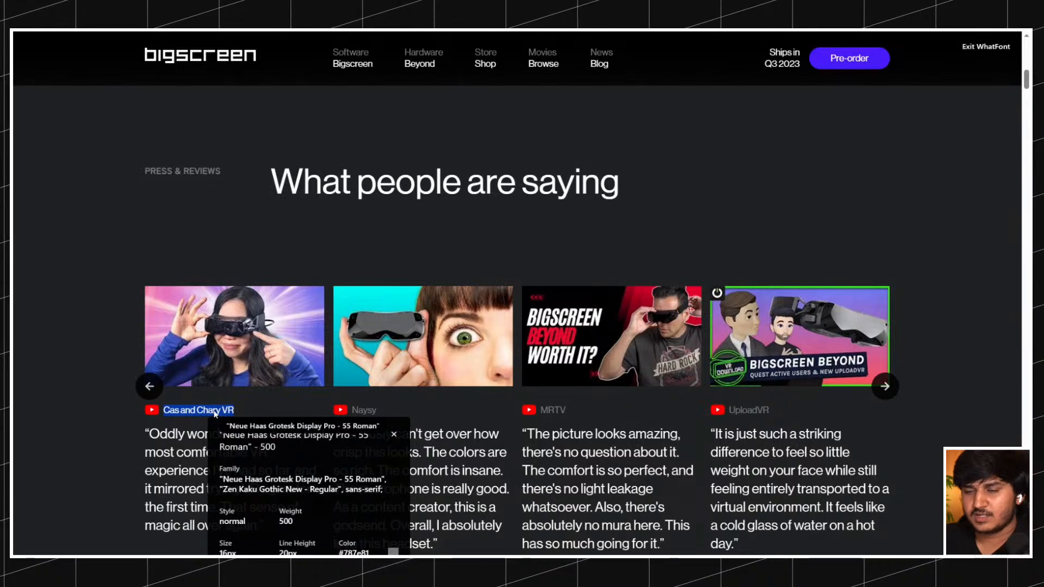
scroll(328, 390, down, 2)
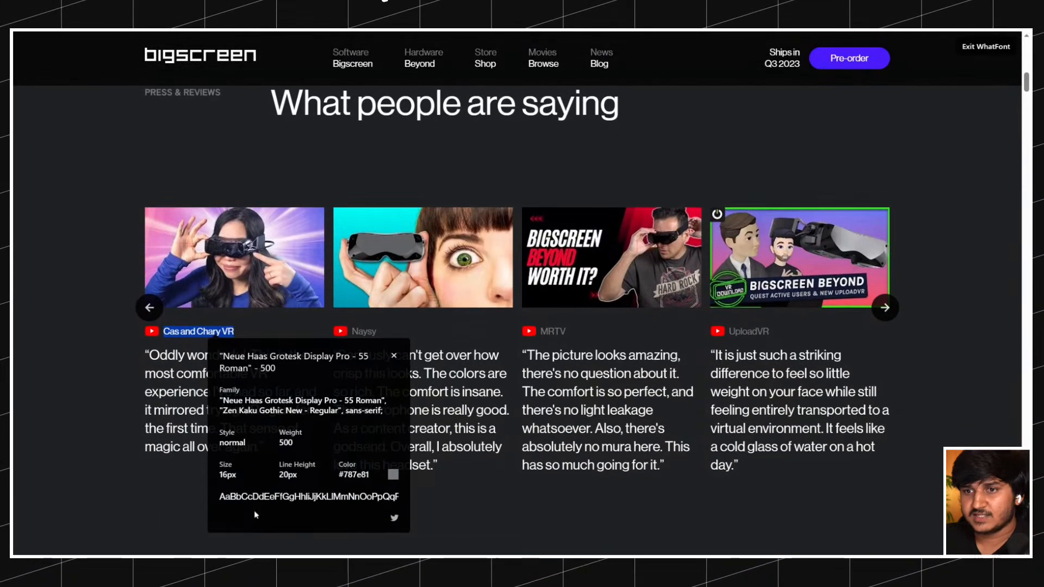
click(395, 356)
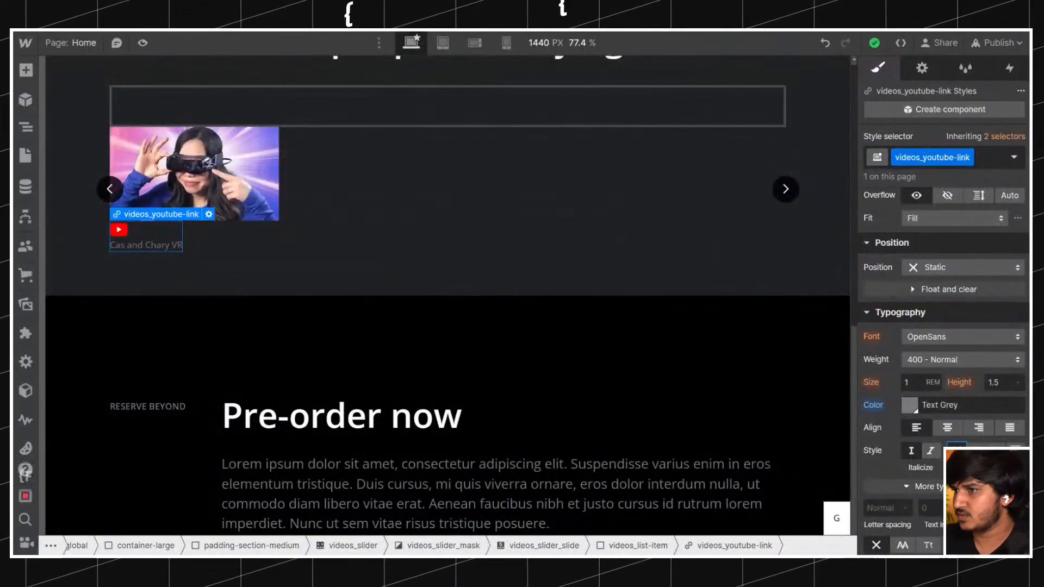
Set the font weight of the videos_youtube-link to 500 - Medium.
click(954, 359)
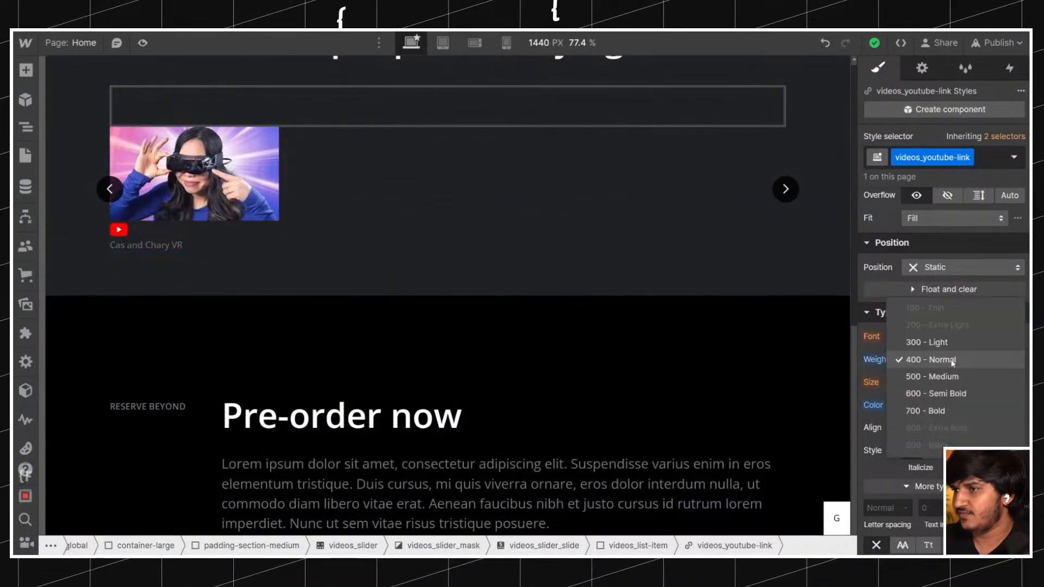
click(948, 377)
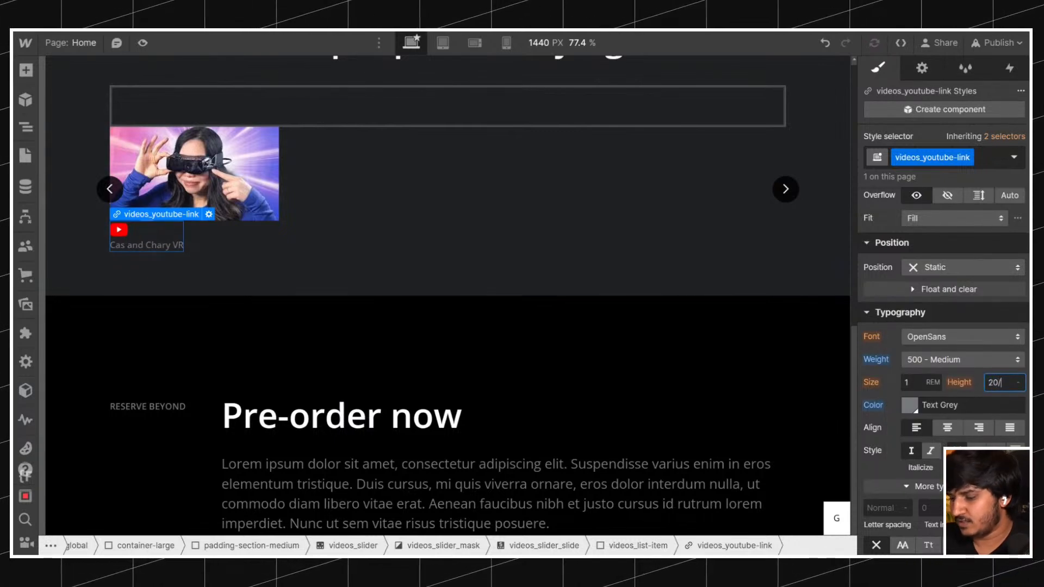
Try a line height of 20/16 on the videos_youtube-link and reset it to the inherited value.
key(Return)
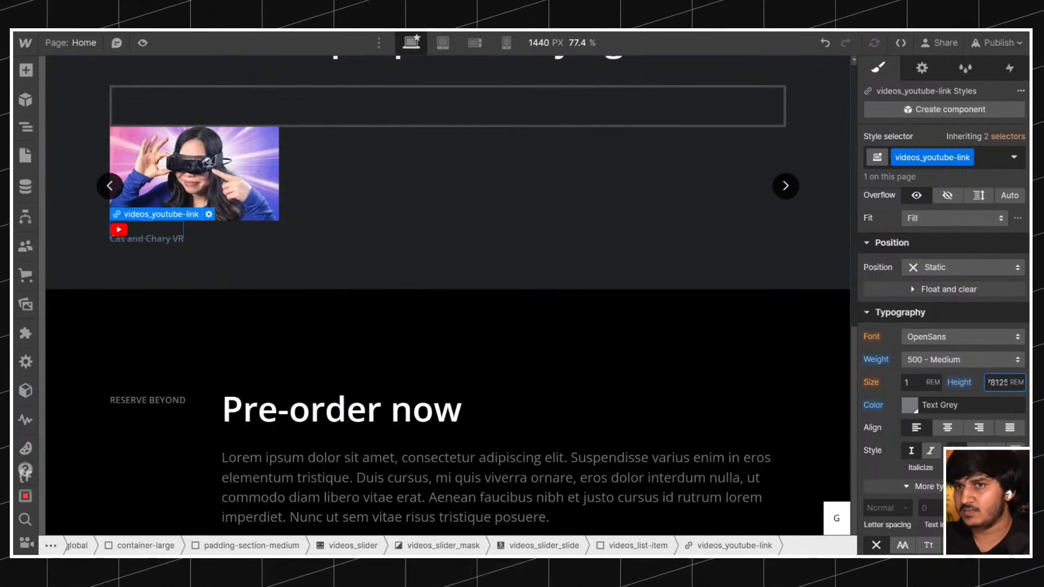
text(1.5)
key(Return)
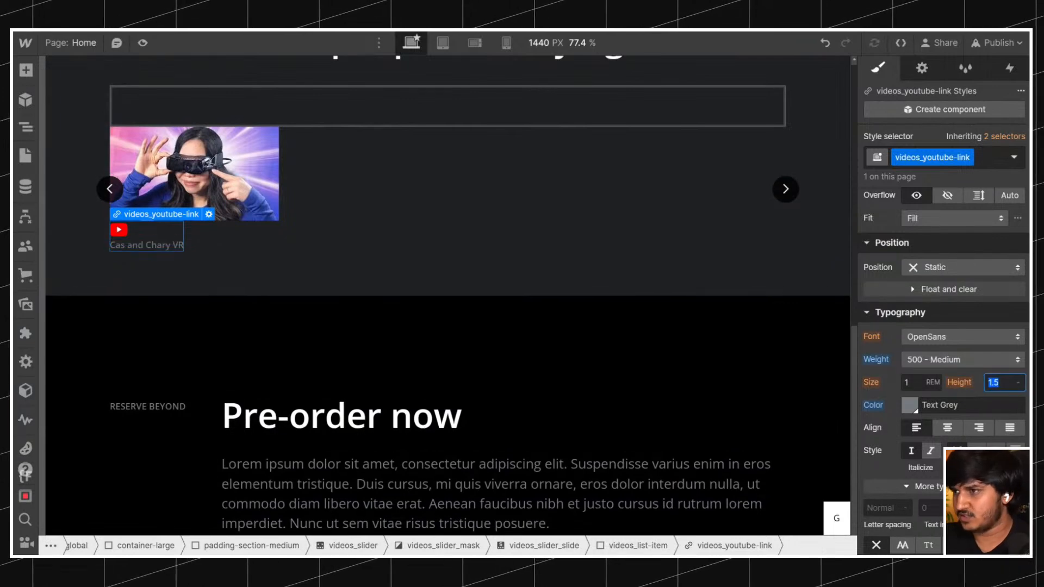
text(20/16)
key(Return)
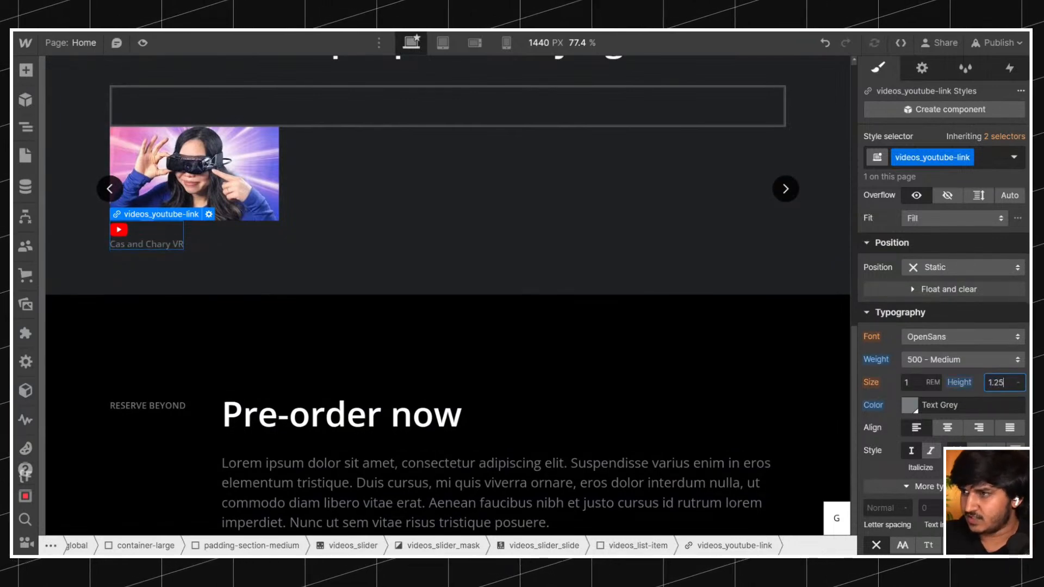
alt+click(960, 382)
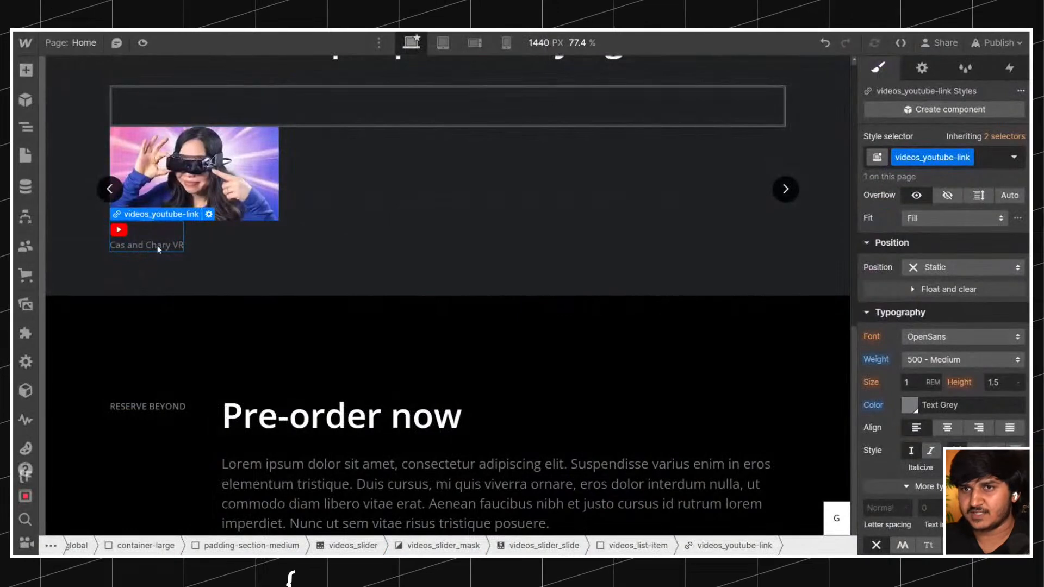
triple_click(159, 246)
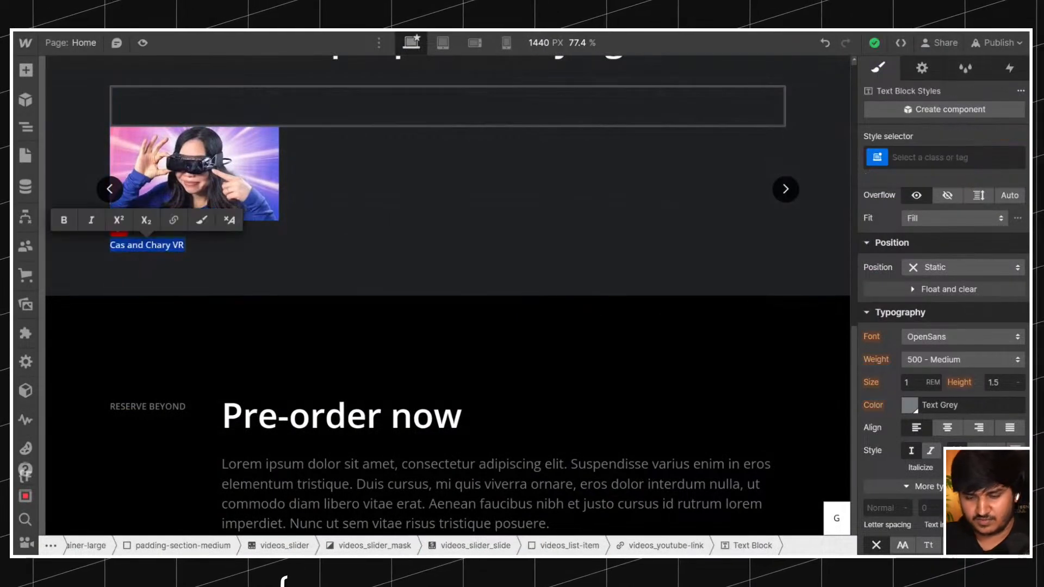
click(184, 246)
key(Return)
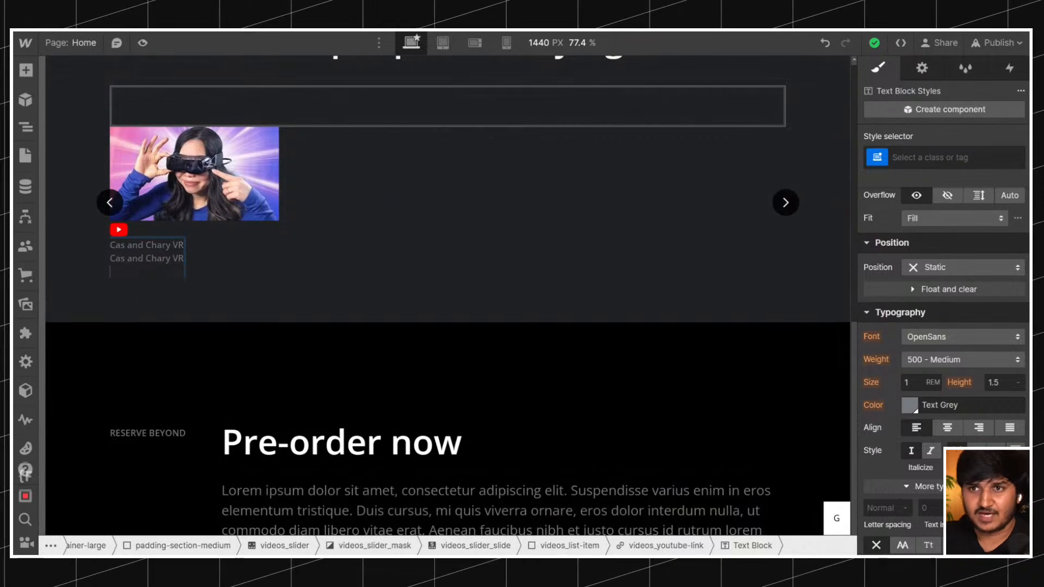
key(BackSpace)
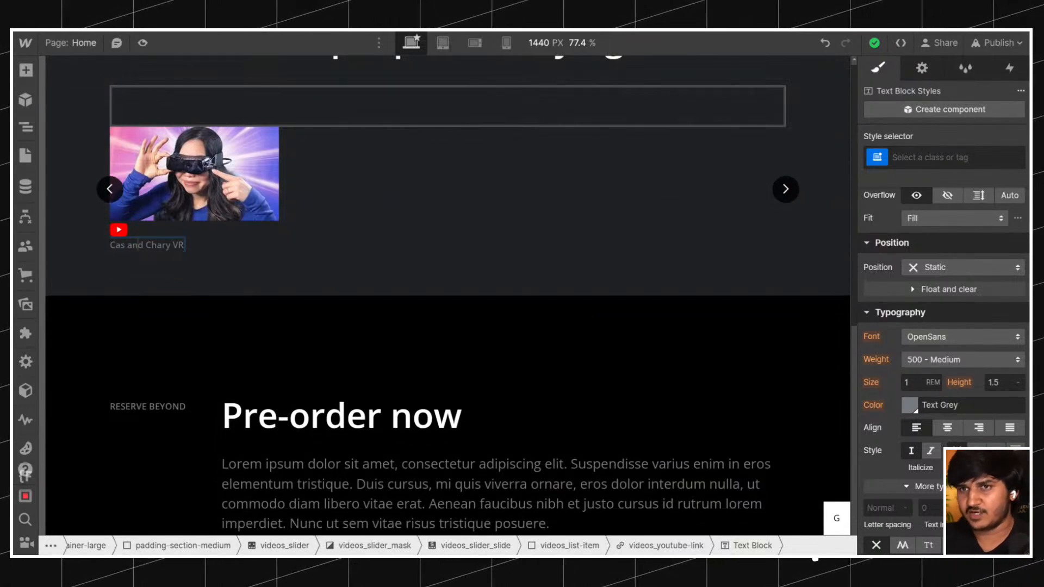
Make the videos_youtube-link a horizontal flex layout with centered alignment and a 0.5 rem column gap.
click(204, 242)
click(155, 242)
key(Up)
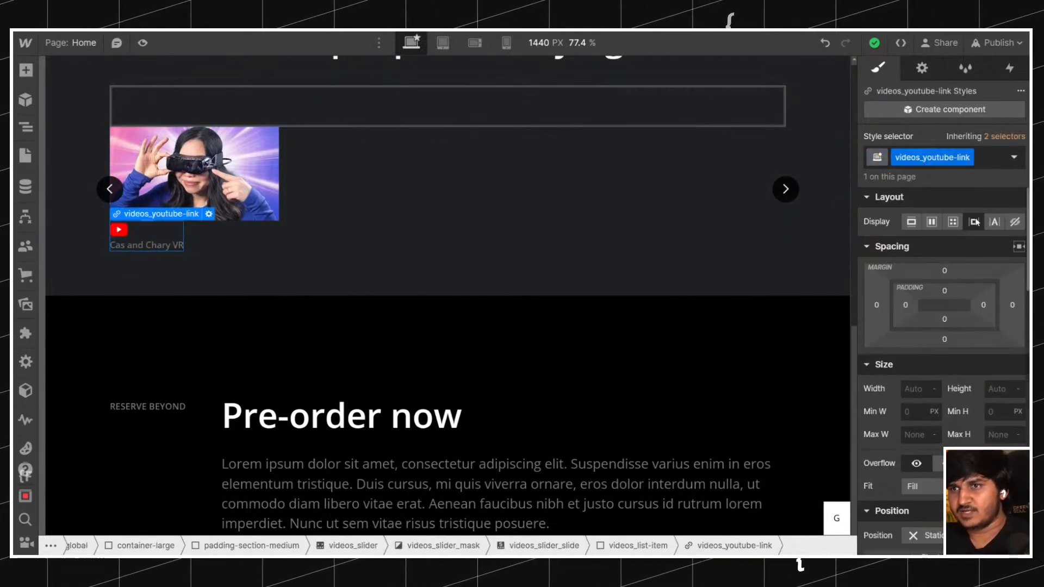
click(932, 221)
click(937, 276)
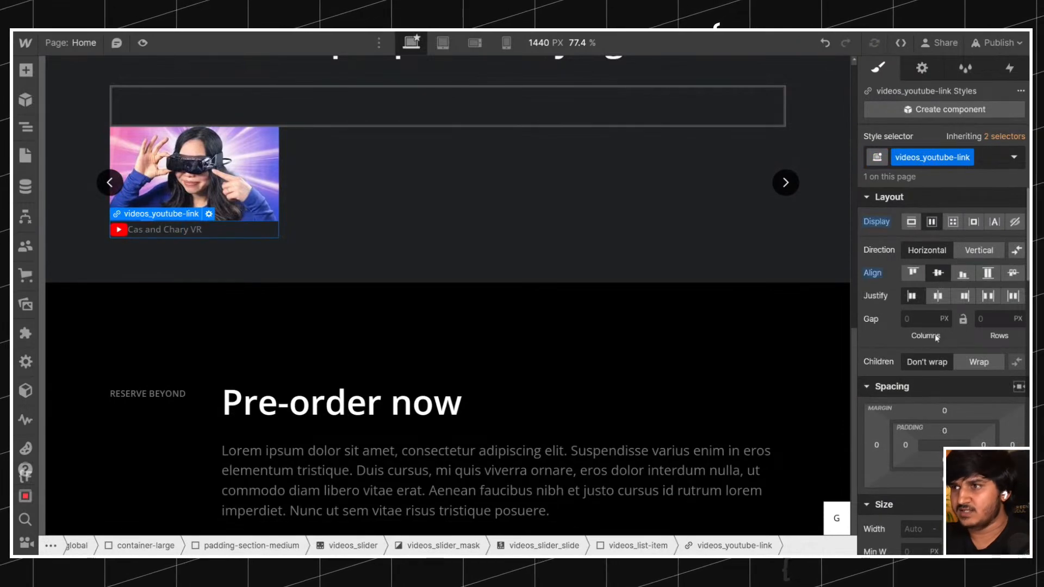
text(1rem)
key(Return)
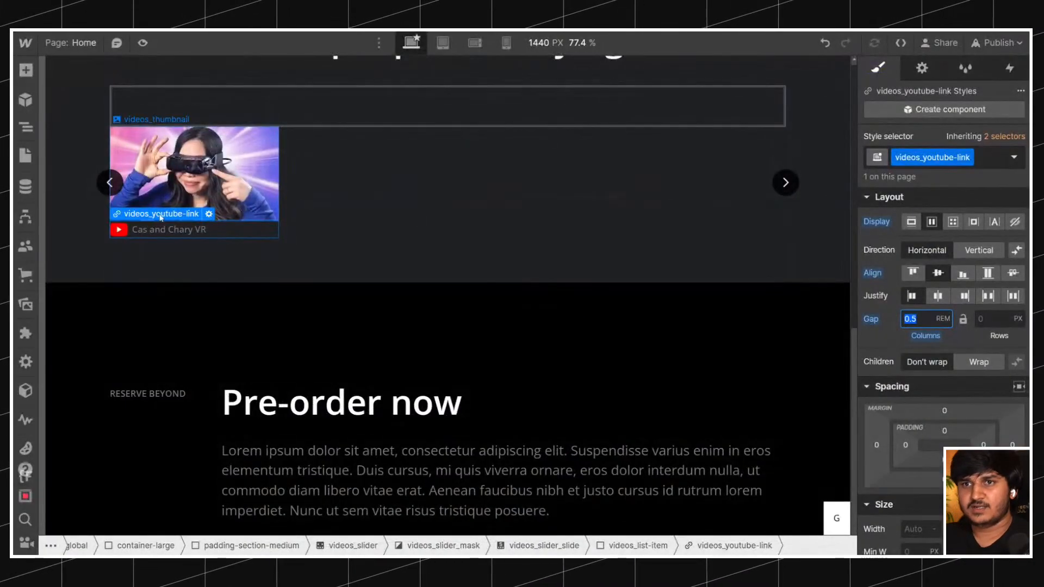
Add a Paragraph element inside videos_list-item, below the thumbnail and YouTube links.
click(26, 126)
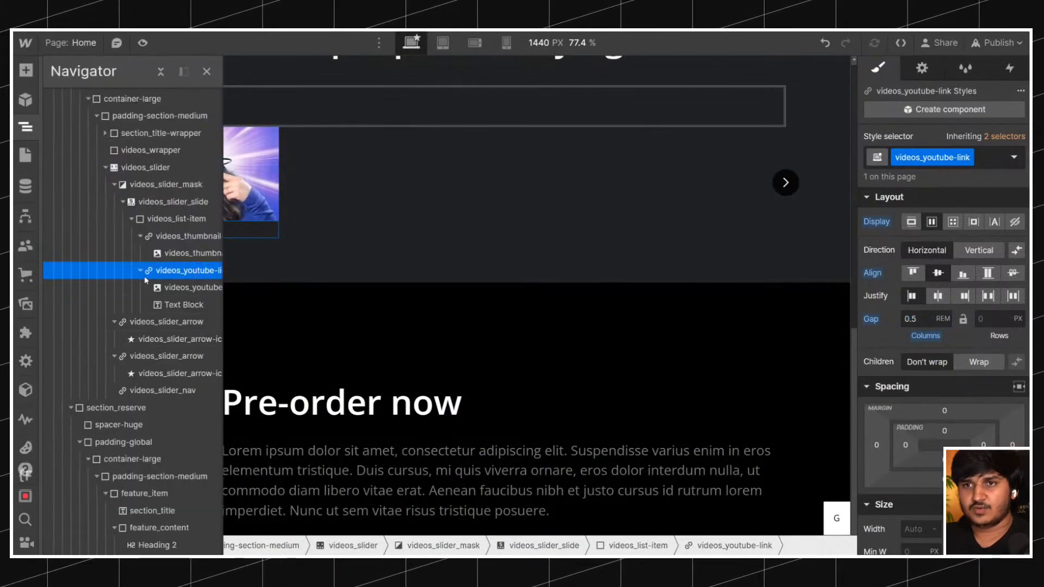
click(140, 271)
click(140, 236)
click(168, 224)
key(ctrl+e)
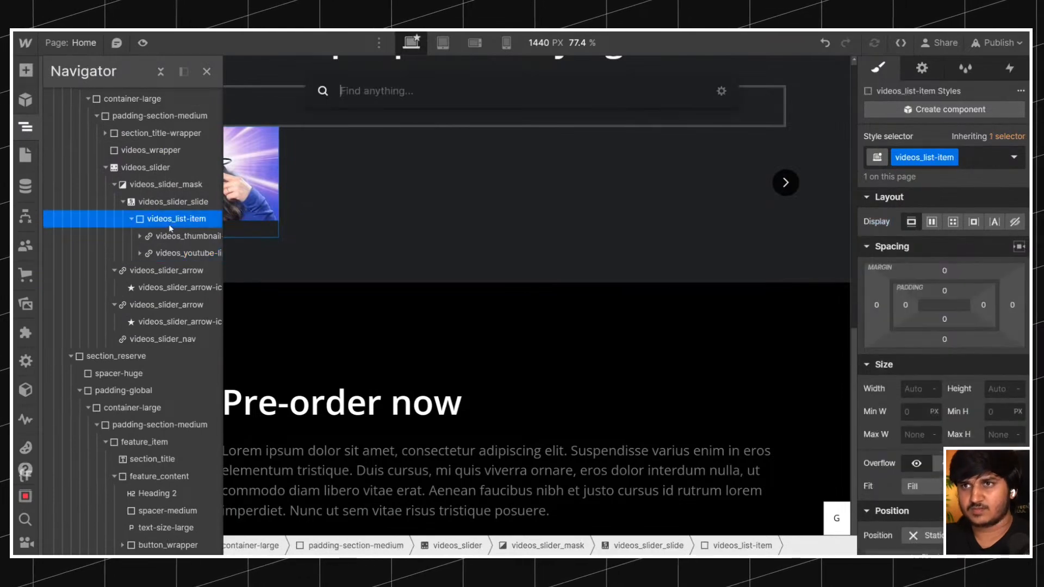
text(tex)
key(ctrl+a)
text(par)
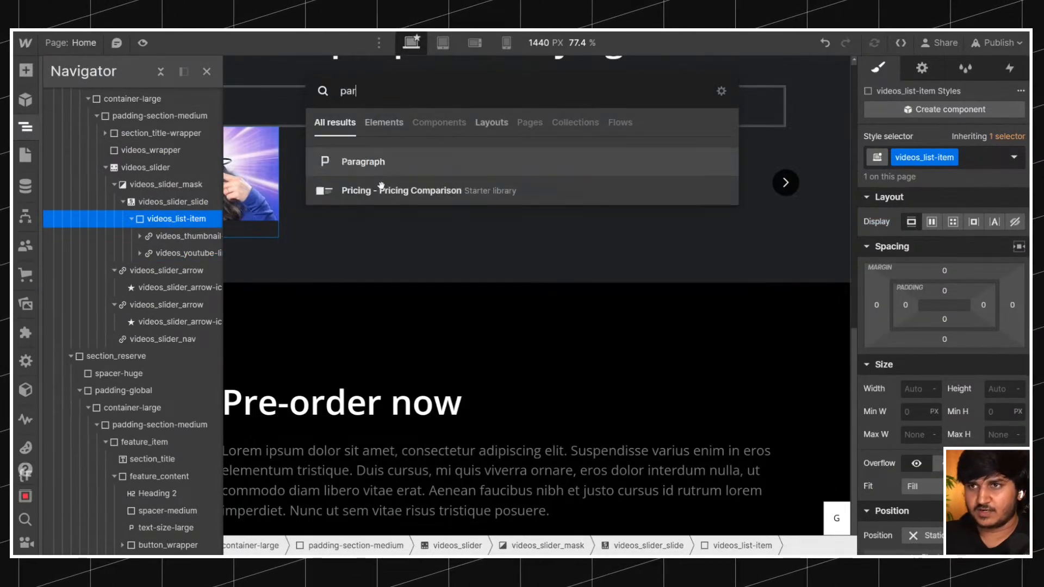
key(Return)
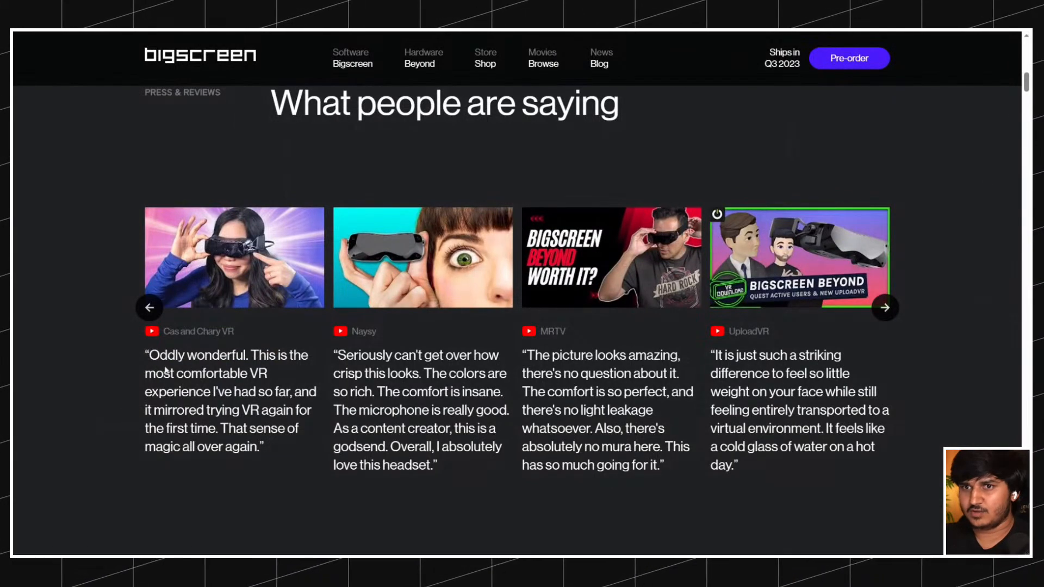
Replace the paragraph's placeholder with the first video's "Oddly wonderful" quote copied from the original page, and remove its bold formatting.
drag(140, 355, 275, 452)
key(ctrl+c)
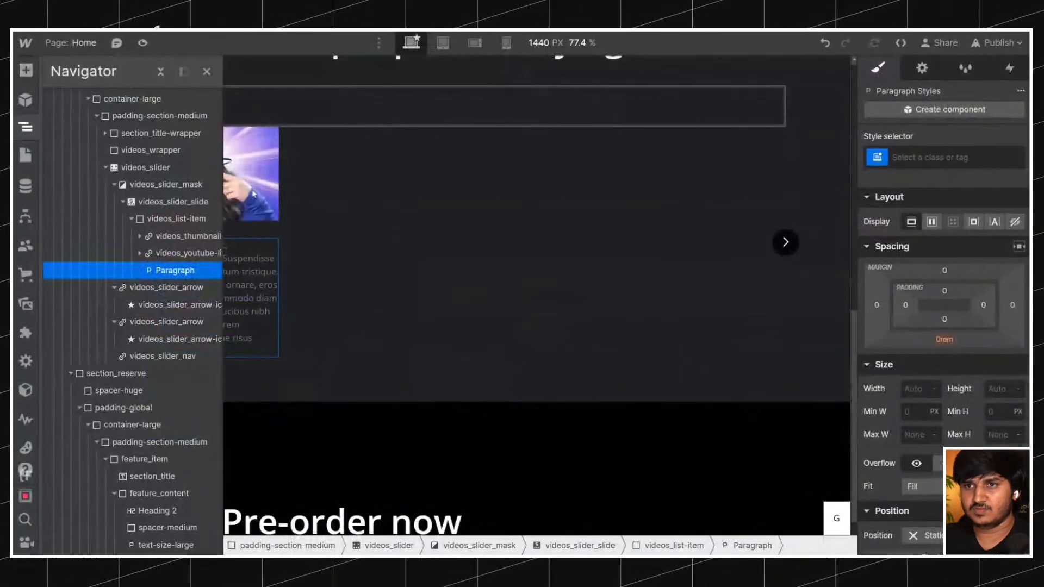
double_click(261, 282)
key(ctrl+a)
key(ctrl+v)
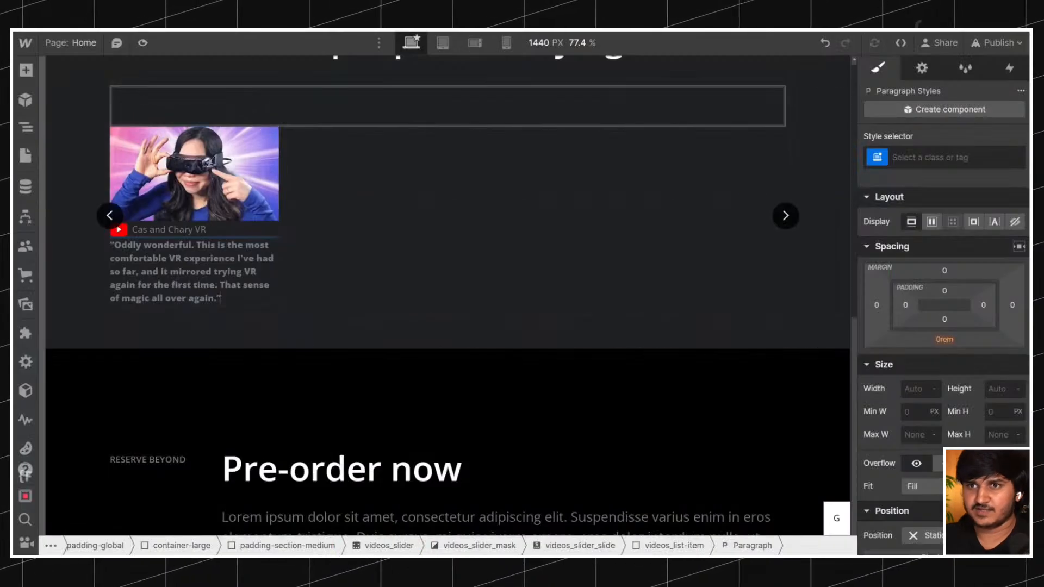
double_click(209, 258)
key(ctrl+a)
key(ctrl+b)
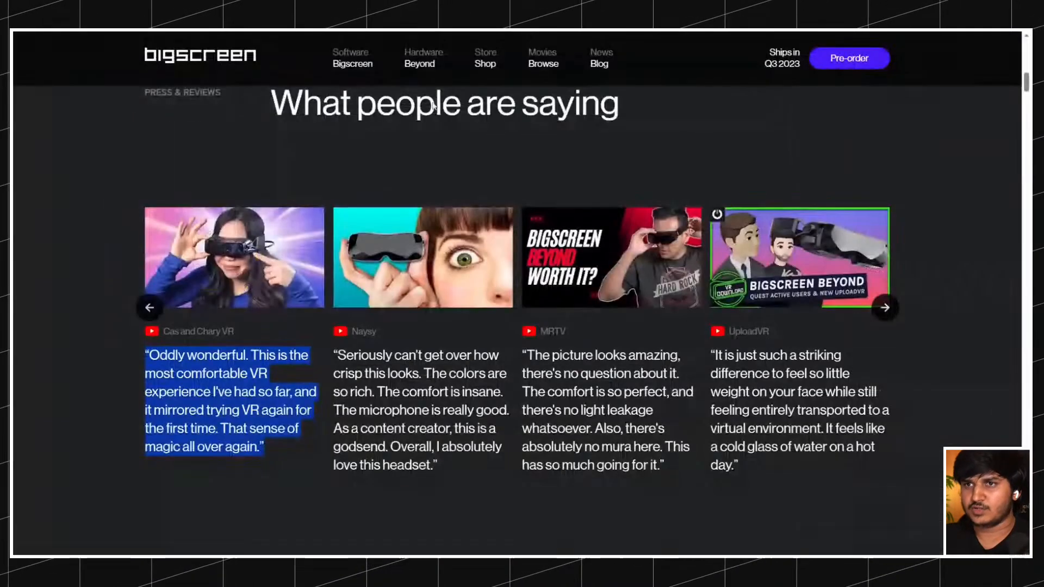
Inspect the first quote's font on the original page with WhatFont and apply the text-size-large class to the quote paragraph.
click(473, 163)
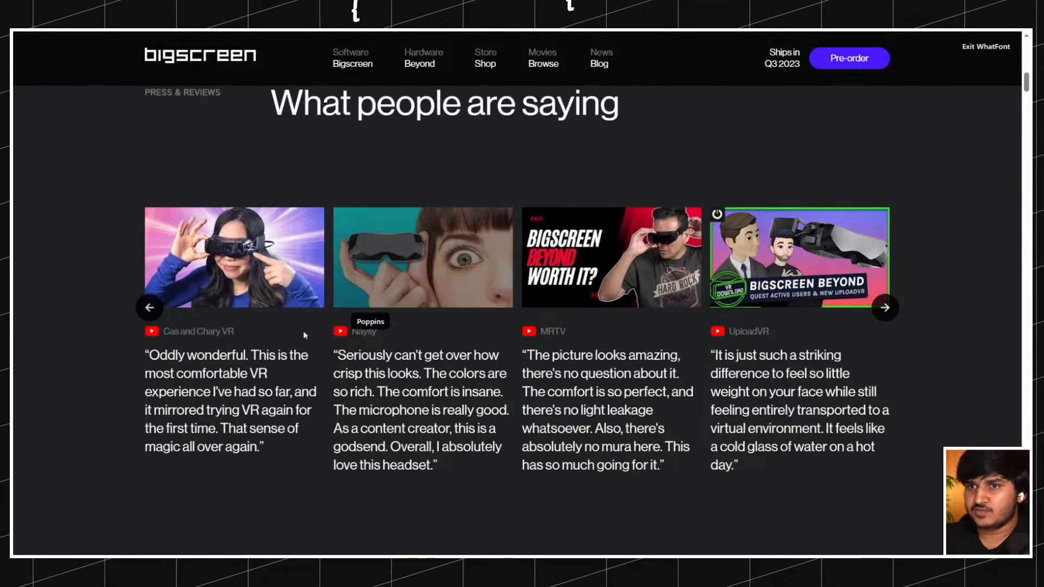
click(220, 396)
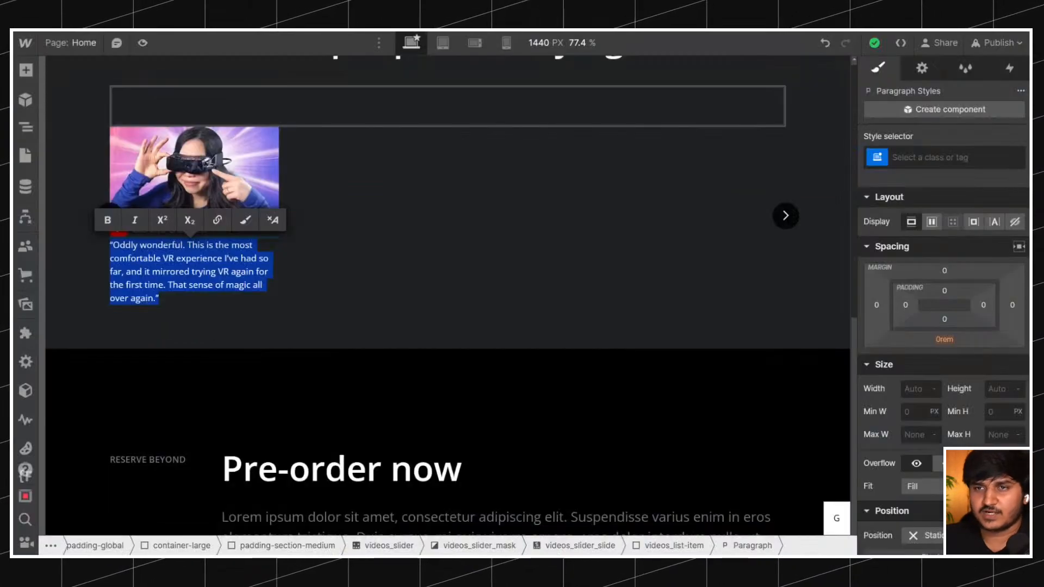
key(Escape)
key(ctrl+Return)
text(t)
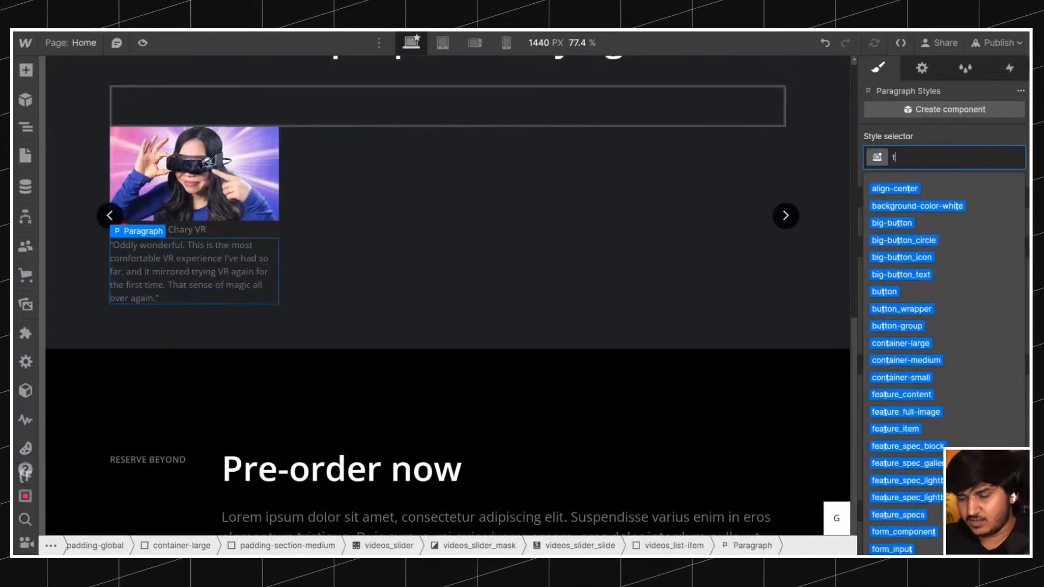
text(extsiaz)
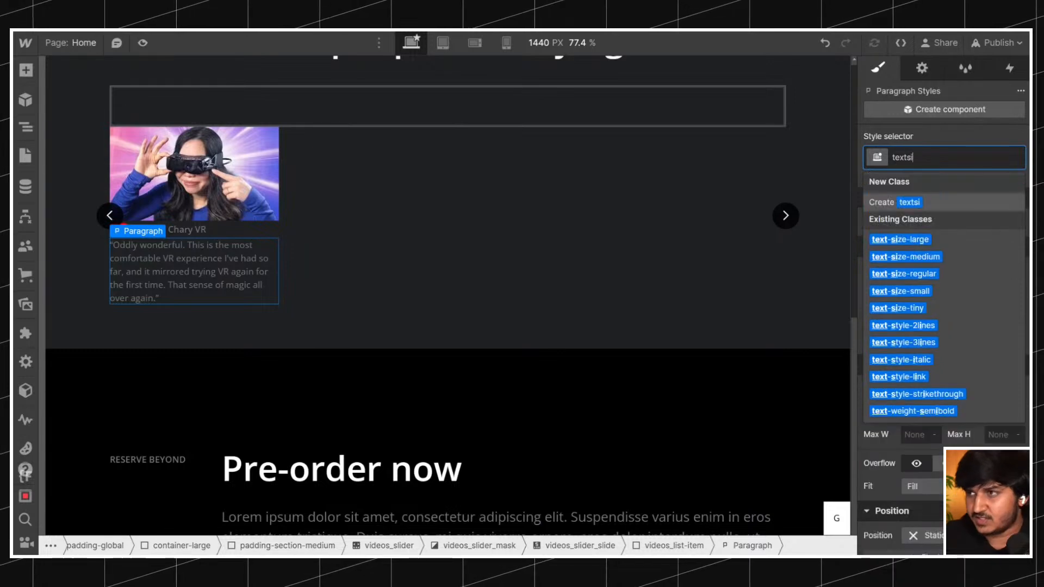
key(BackSpace)
key(BackSpace)
text(z)
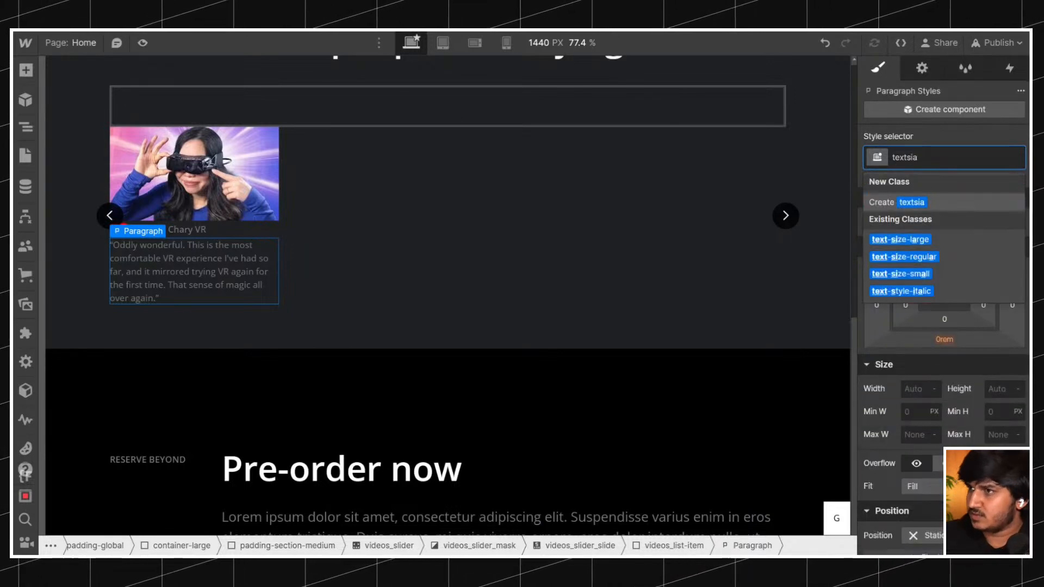
click(922, 238)
scroll(919, 232, down, 6)
click(915, 293)
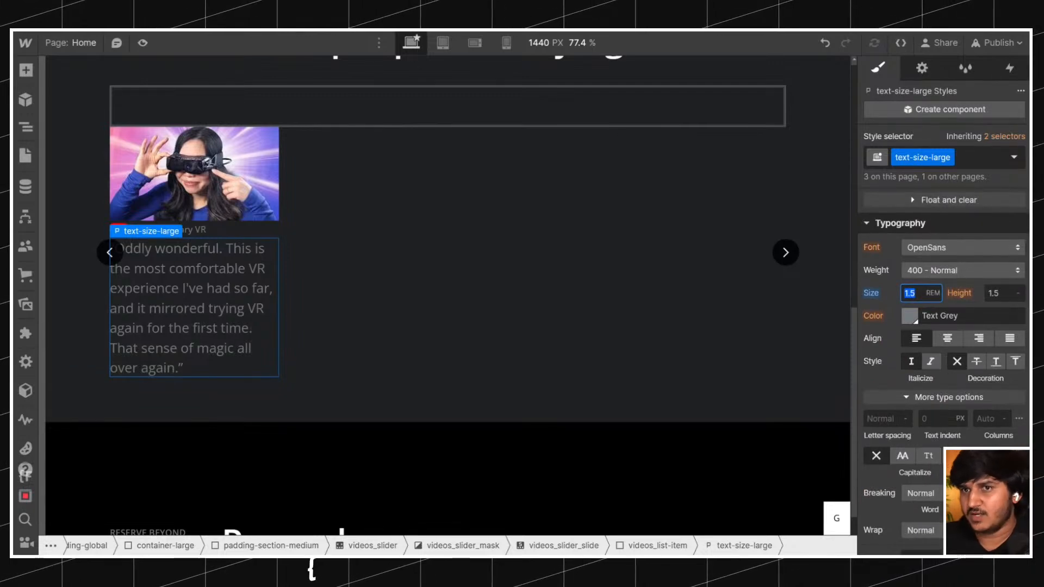
Add the text-color-white and text-weight-medium classes to the quote paragraph.
click(972, 162)
text(textcolor)
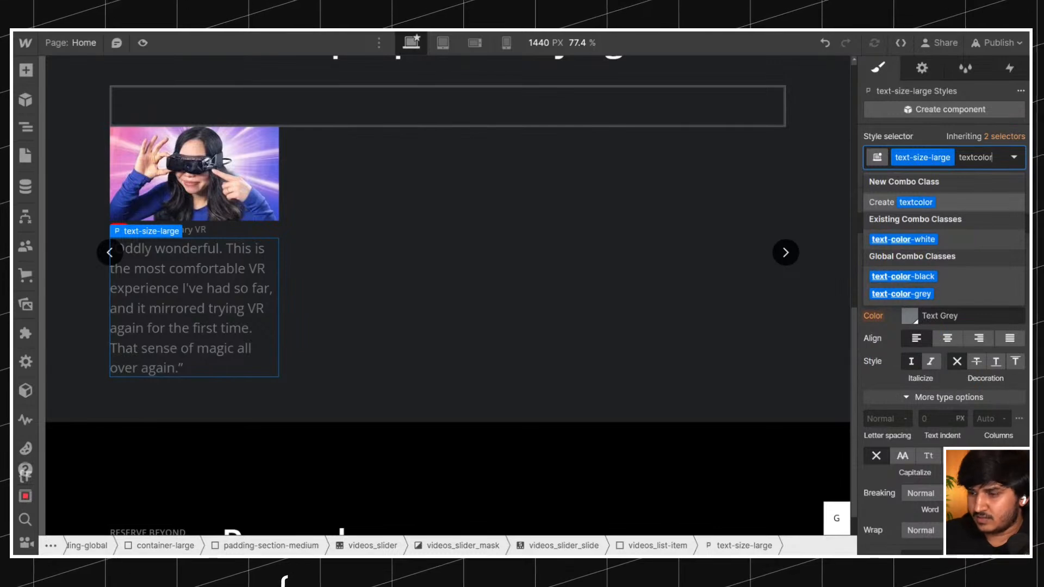
key(Down)
key(Return)
click(983, 164)
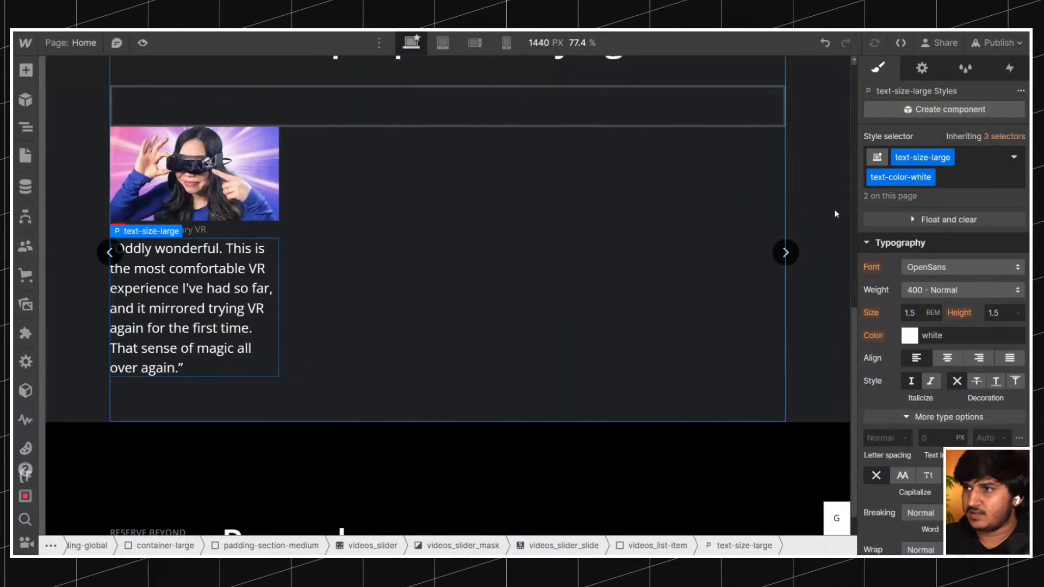
click(958, 184)
text(textwe)
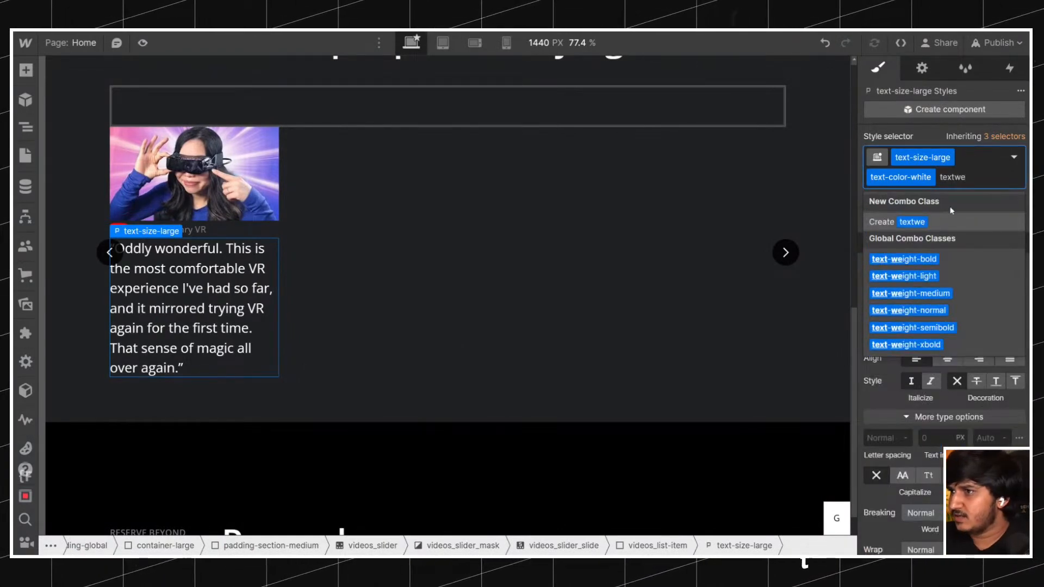
click(952, 294)
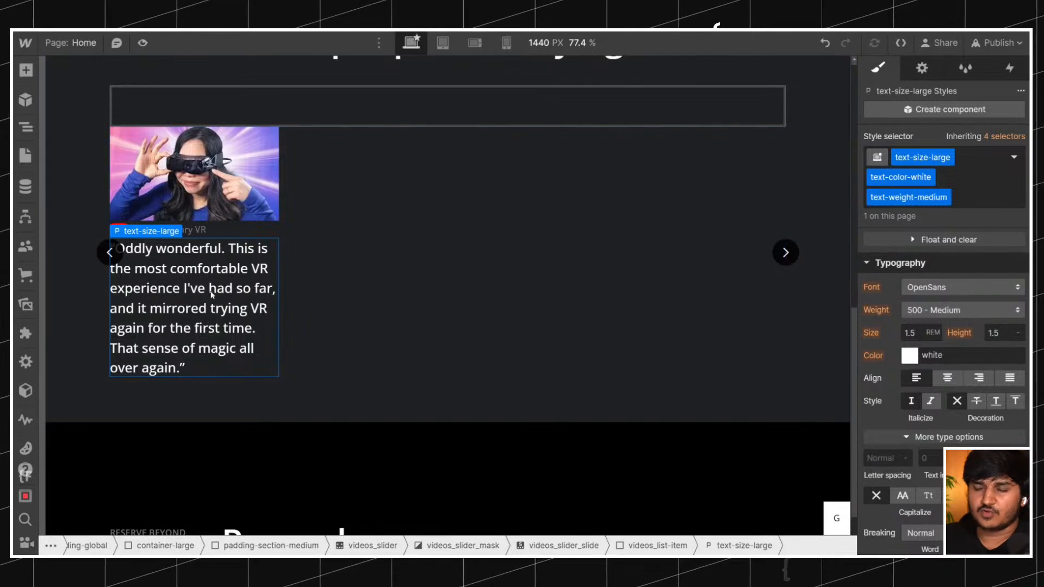
click(25, 126)
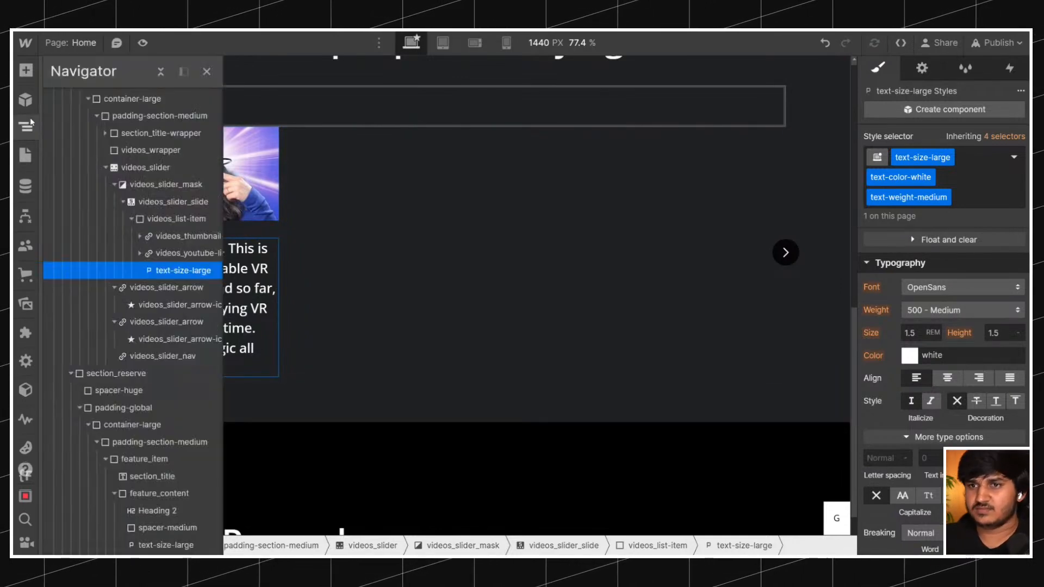
click(165, 220)
click(145, 167)
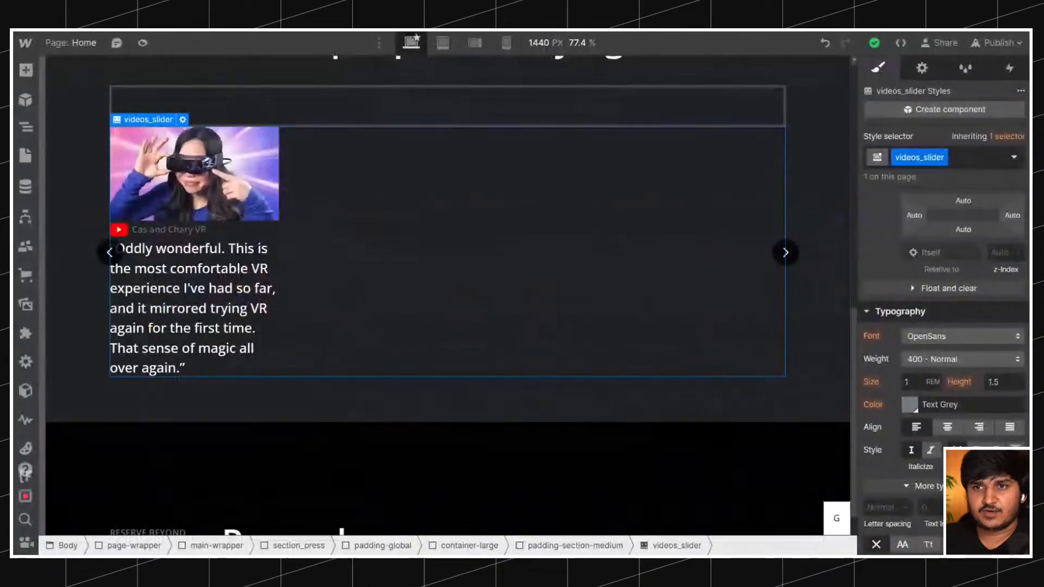
click(26, 128)
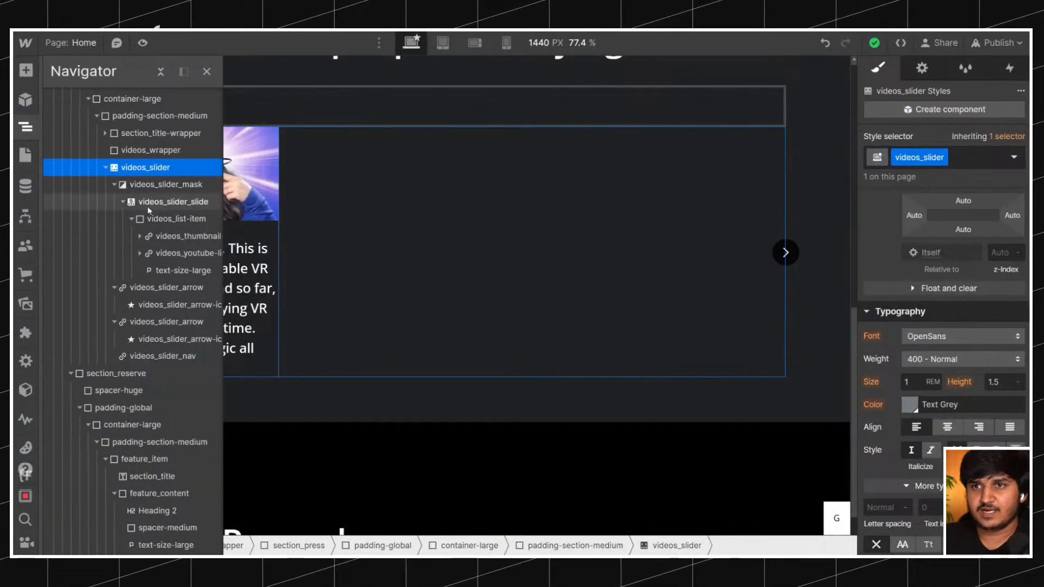
click(131, 219)
click(124, 202)
click(266, 229)
key(z)
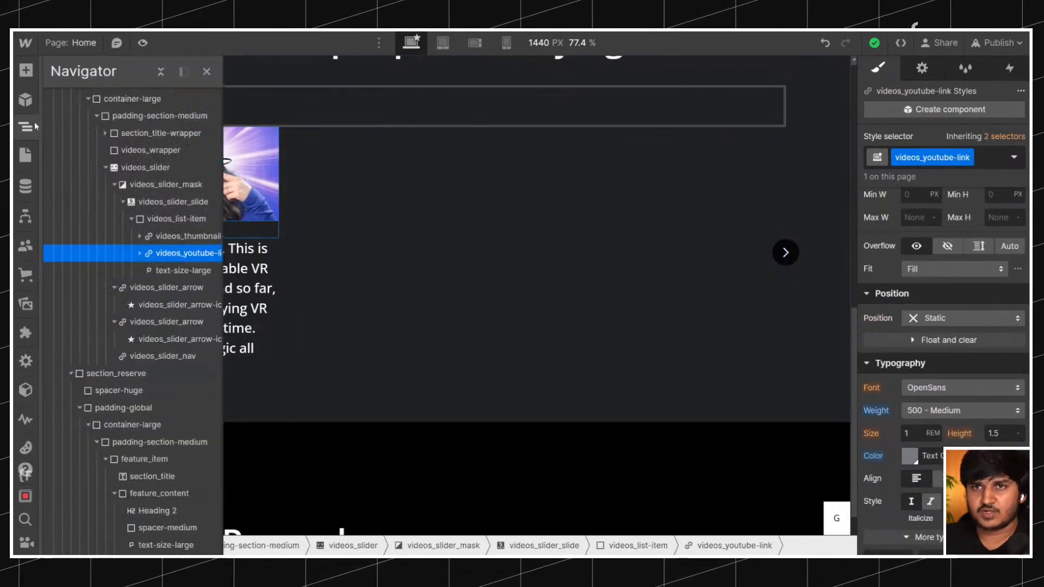
Set the row gap of the videos_list-item flex container to 1 rem.
click(114, 218)
scroll(943, 326, up, 10)
click(931, 222)
click(920, 319)
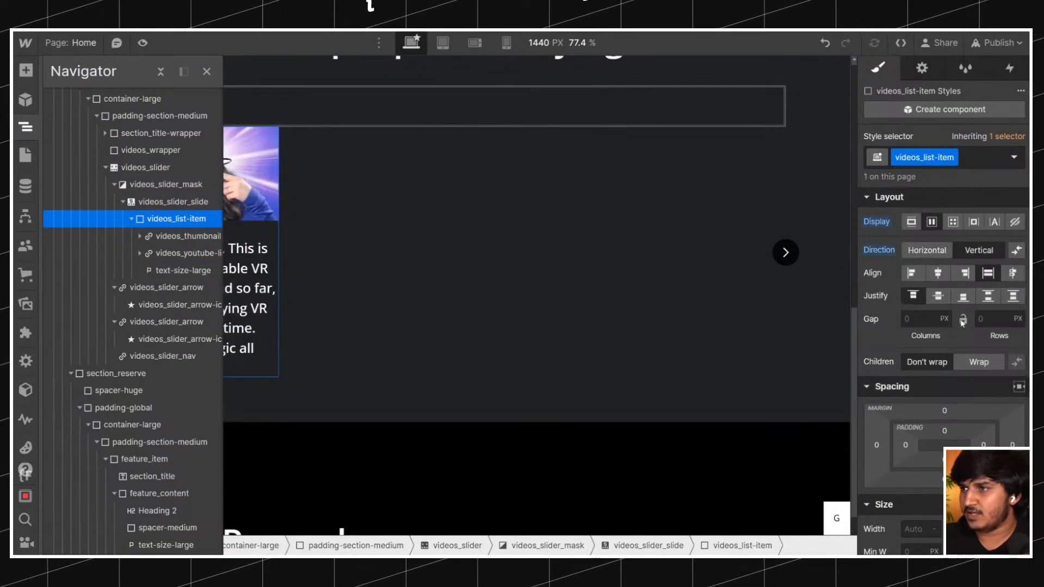
text(1rem)
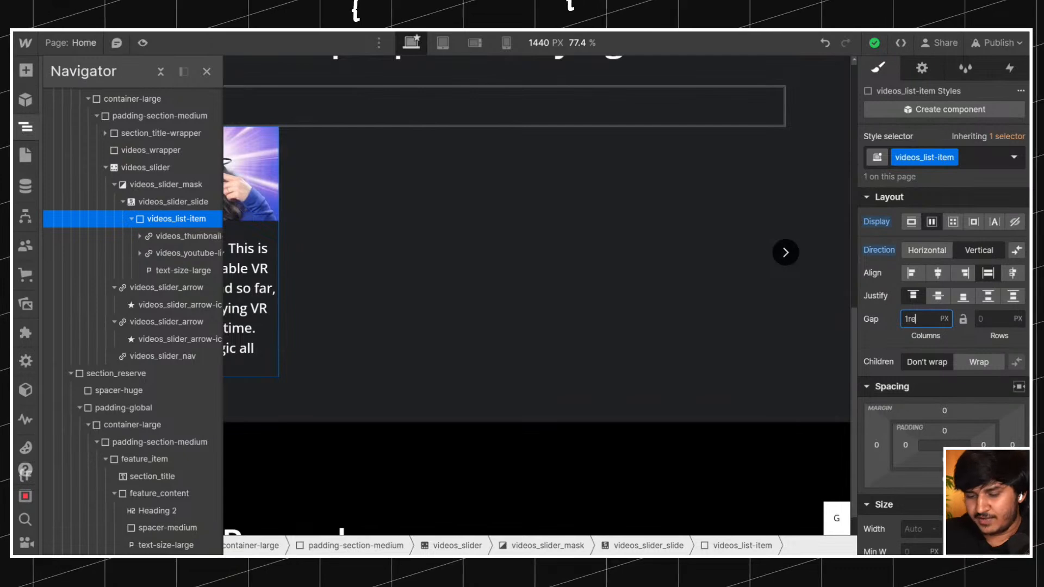
key(Return)
alt+click(875, 325)
click(995, 319)
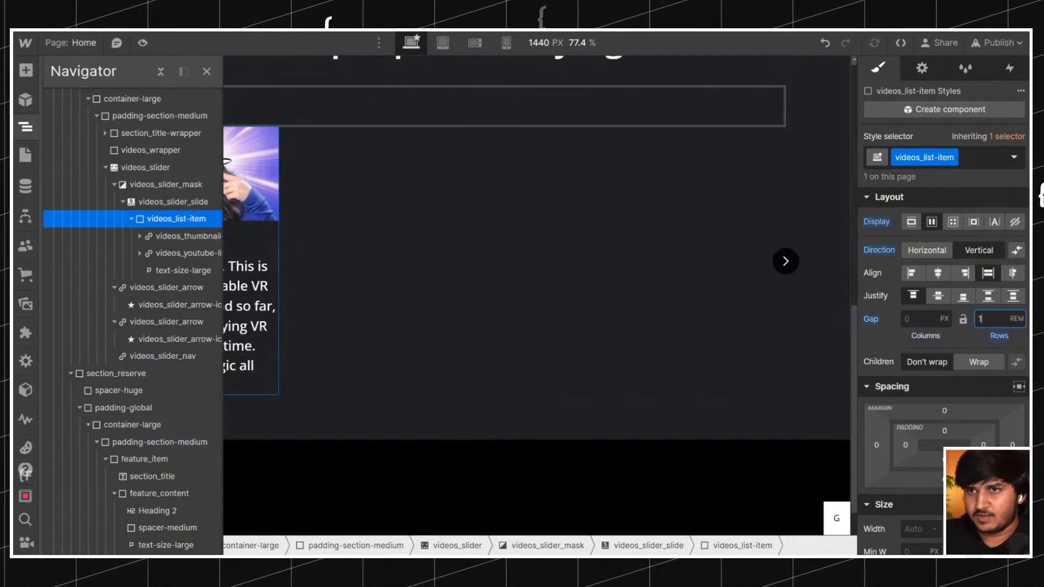
click(397, 248)
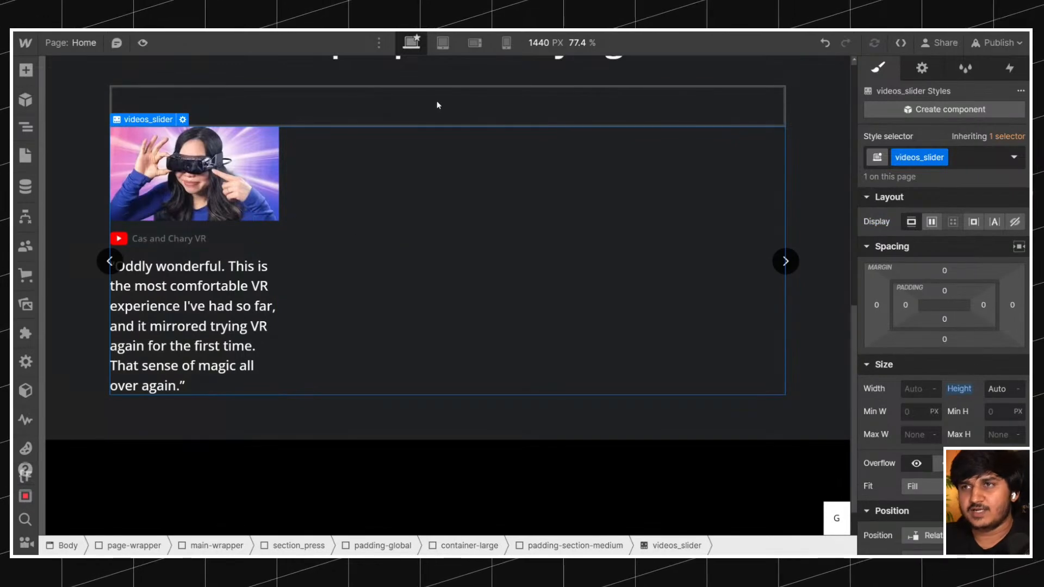
Reduce the row gap of videos_list-item to 0.75 rem.
click(264, 251)
click(985, 319)
text(..75)
key(ctrl+a)
text(.75)
key(Return)
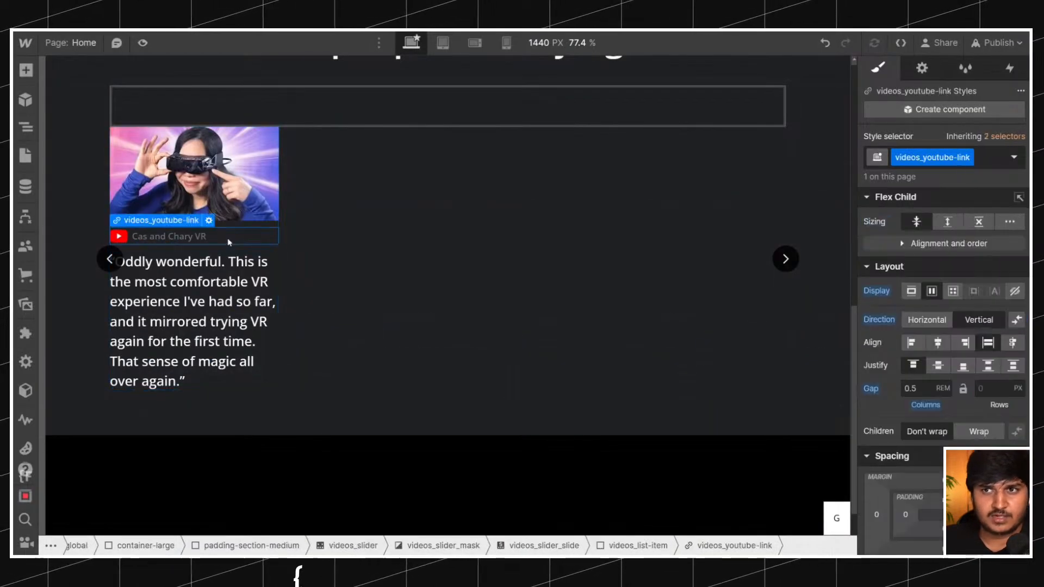
Give videos_youtube-link a top margin of 0.5 rem.
scroll(948, 342, down, 2)
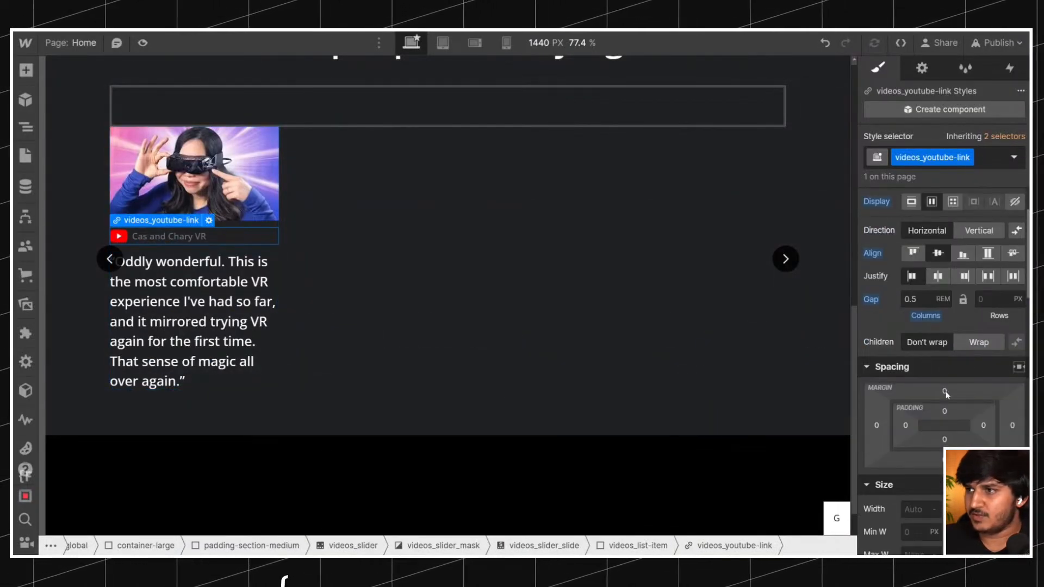
click(944, 392)
text(.5rem)
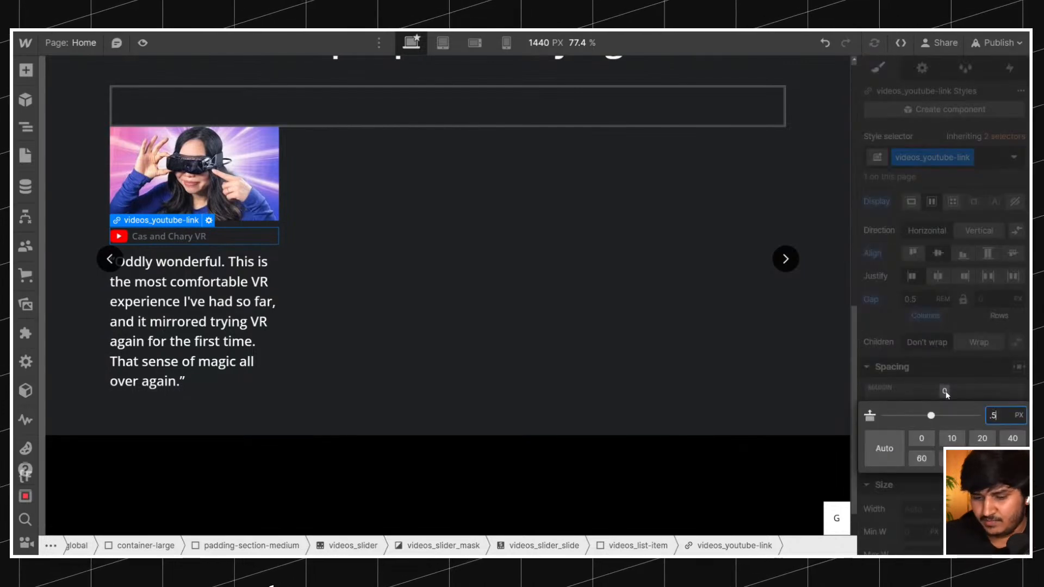
key(Return)
click(585, 243)
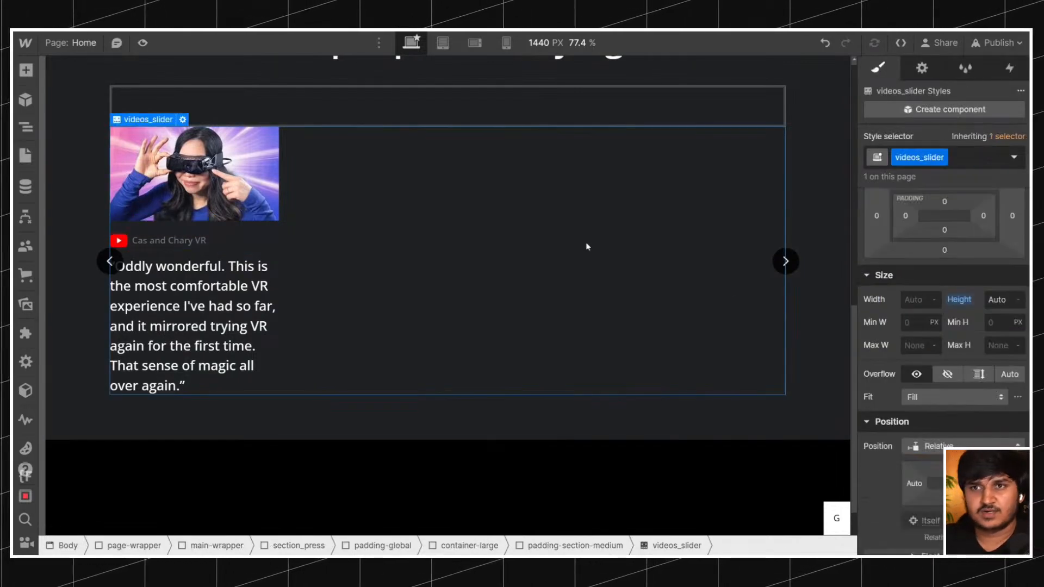
click(260, 231)
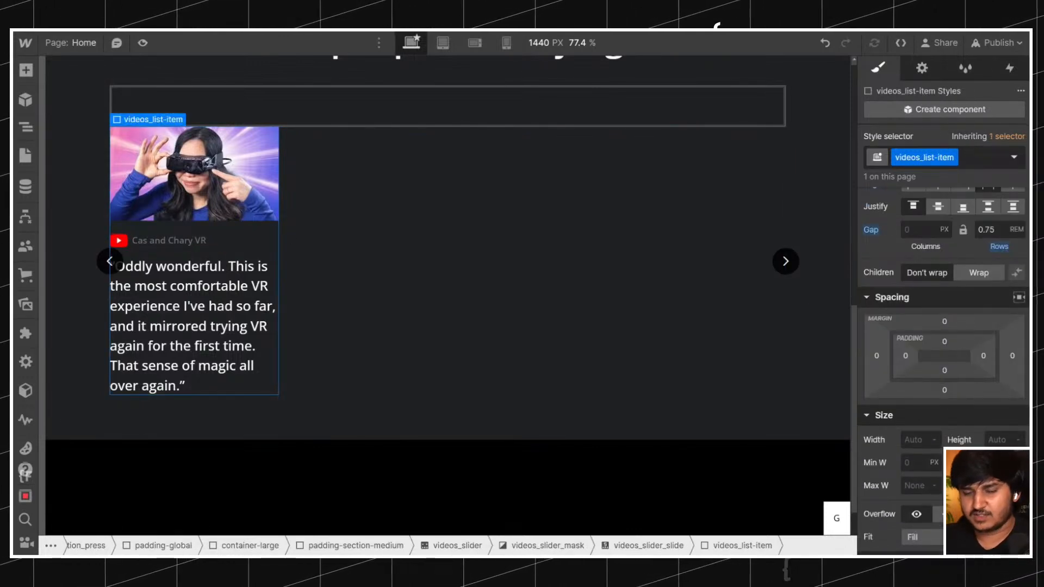
key(ctrl+v)
key(ctrl+z)
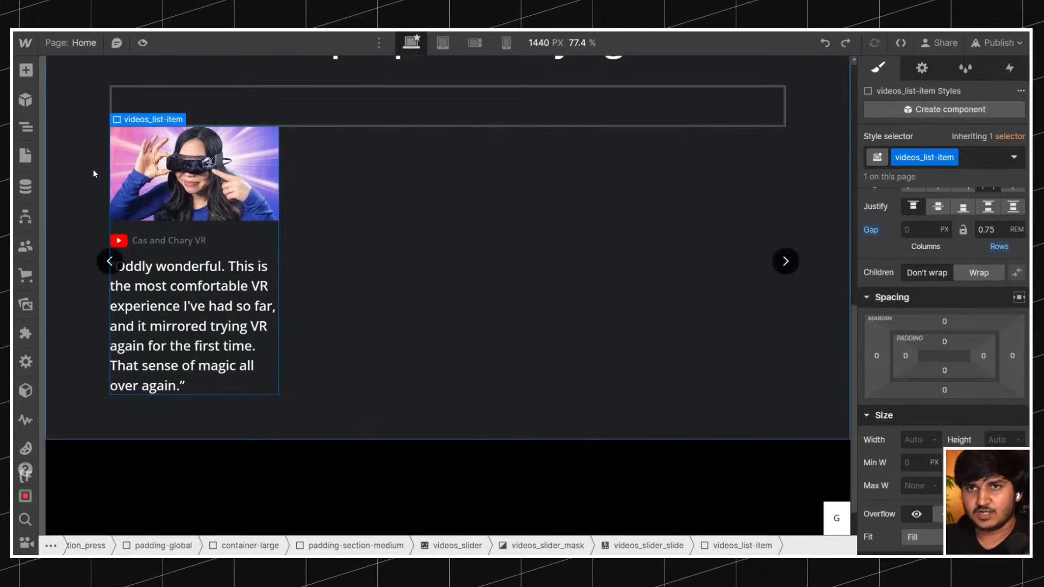
Paste three copies of videos_slider_slide into the slider and set the overflow of videos_slider_mask to visible.
key(z)
click(122, 203)
click(180, 203)
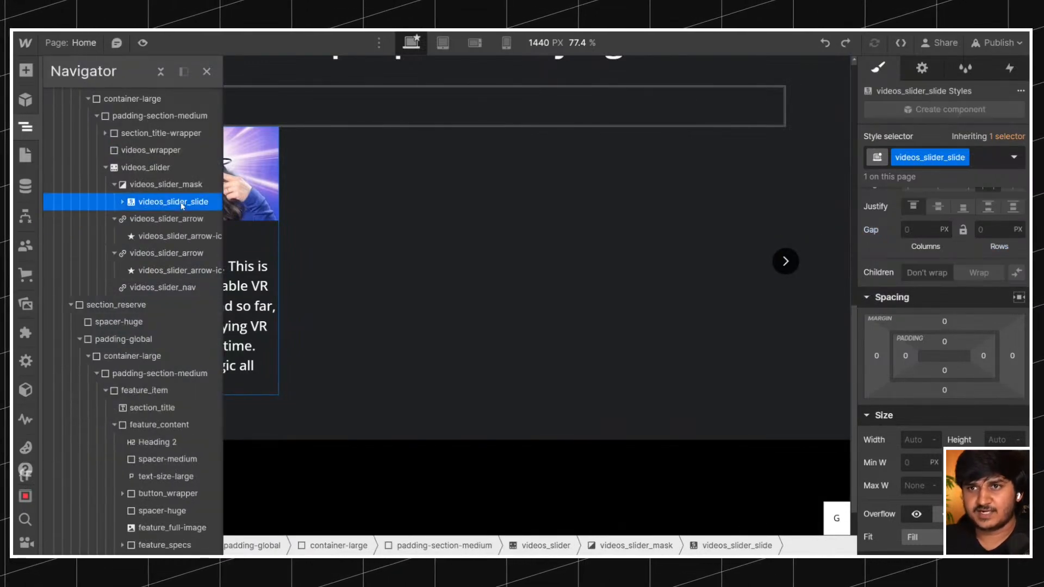
key(ctrl+c)
key(ctrl+v)
key(ctrl+v)
key(ctrl+v)
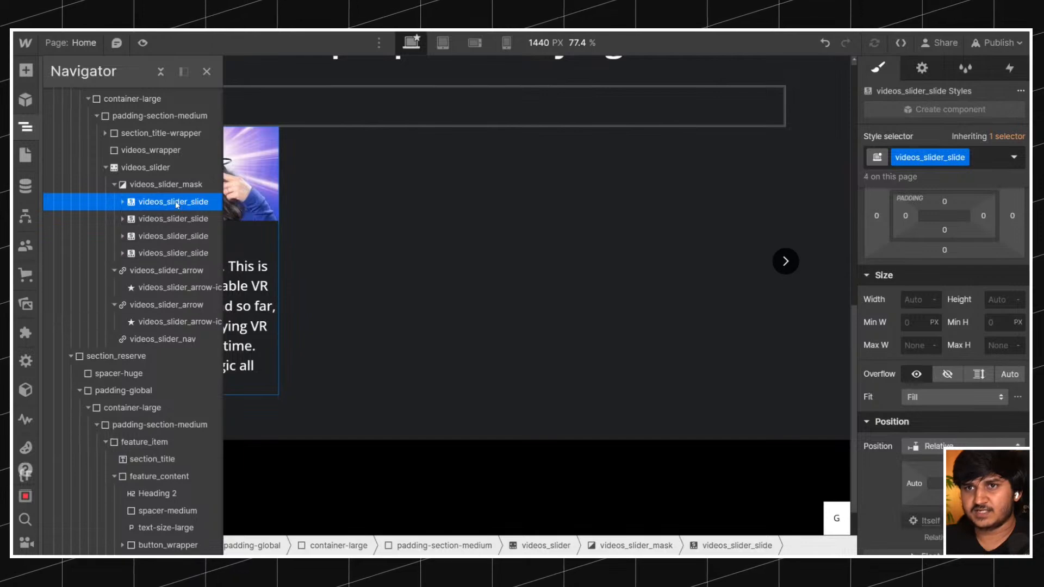
click(166, 186)
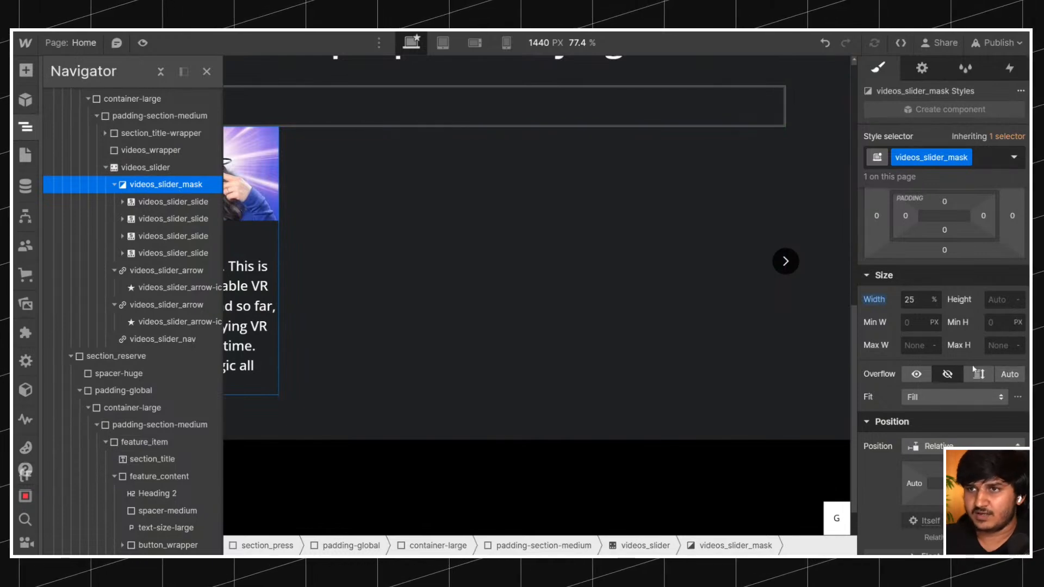
click(916, 374)
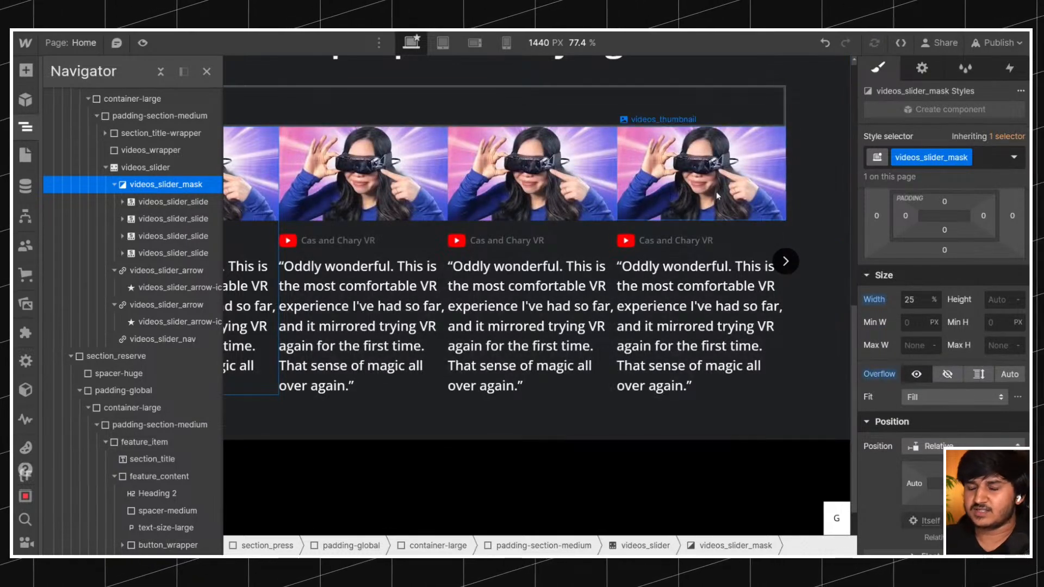
Duplicate the fourth videos_slider_slide twice inside videos_slider_mask.
click(172, 251)
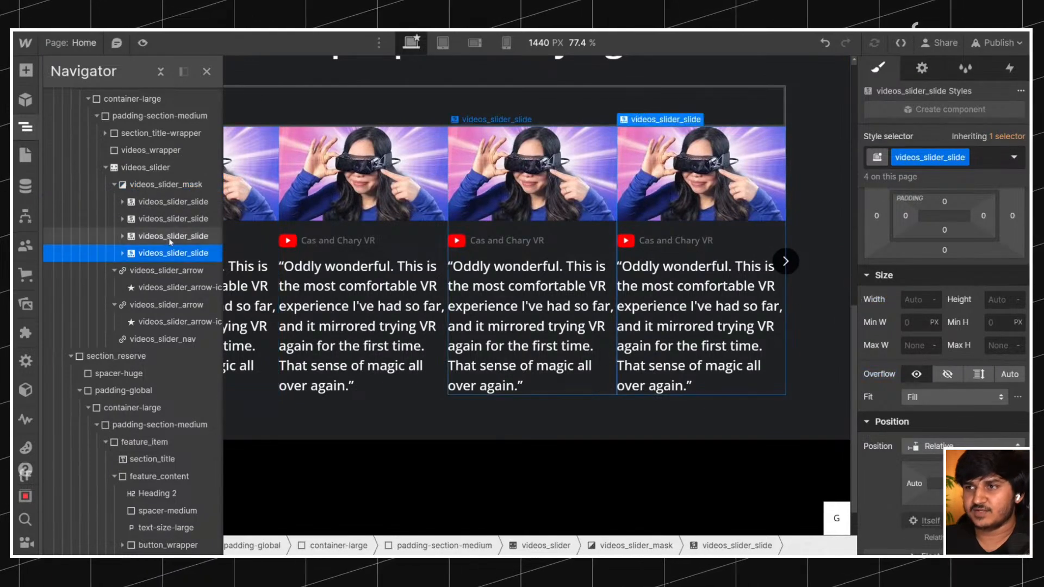
key(ctrl+d)
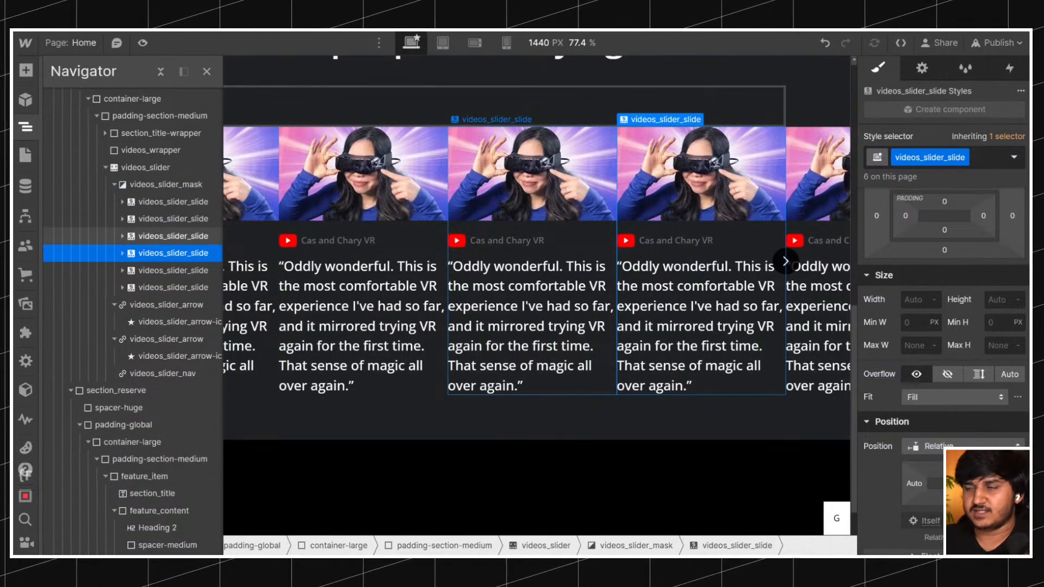
click(194, 186)
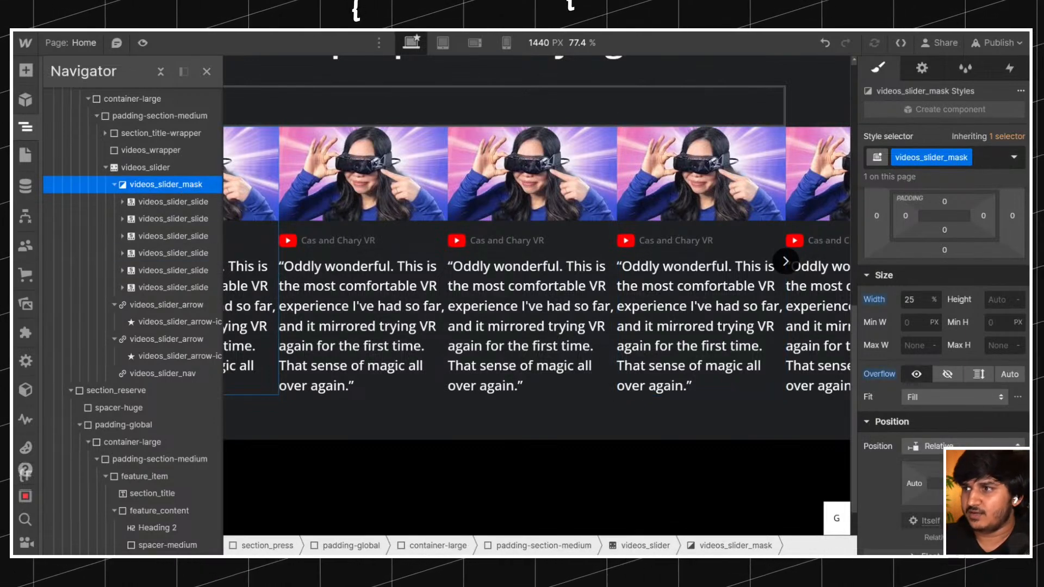
scroll(958, 363, up, 3)
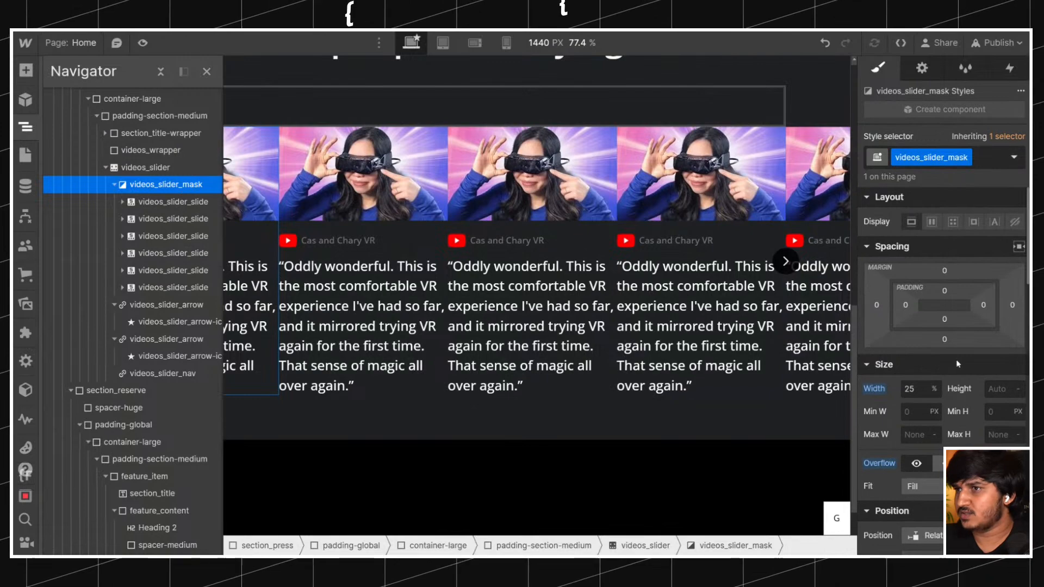
Give videos_slider_slide a right margin of 20 px, compare with the original page and close its WhatFont details.
click(175, 202)
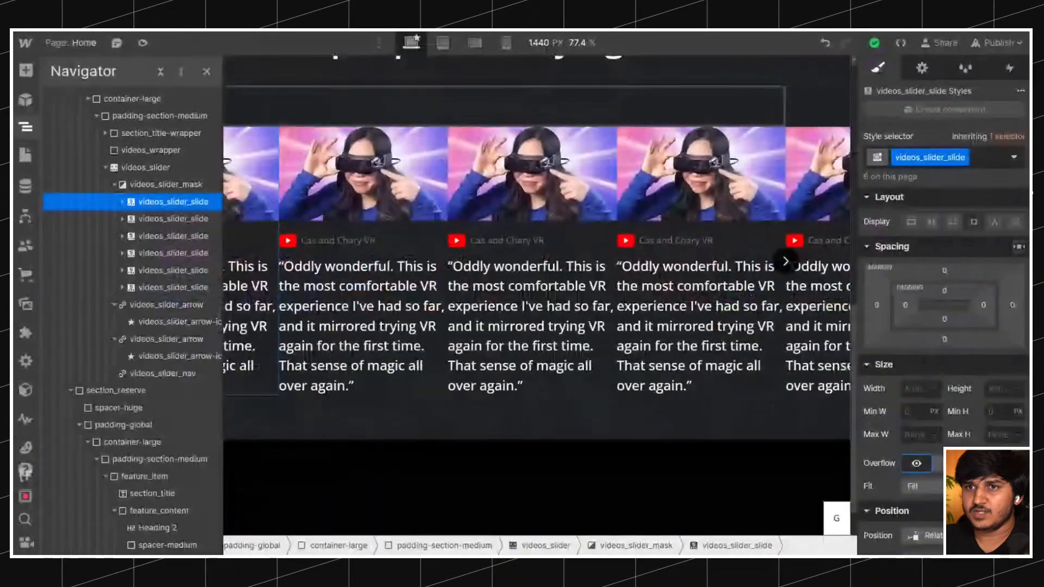
drag(1015, 305, 1026, 306)
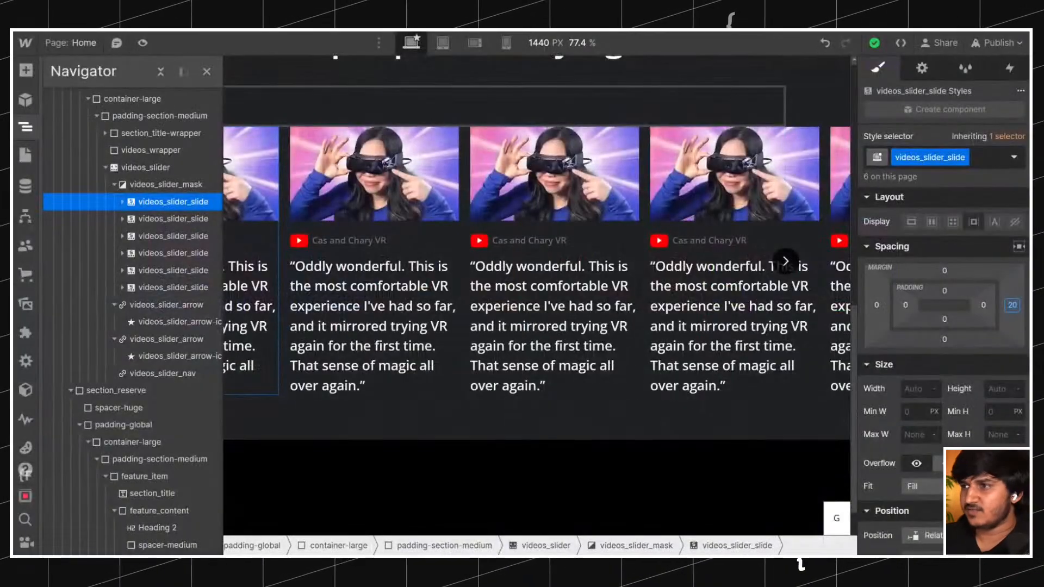
click(1012, 306)
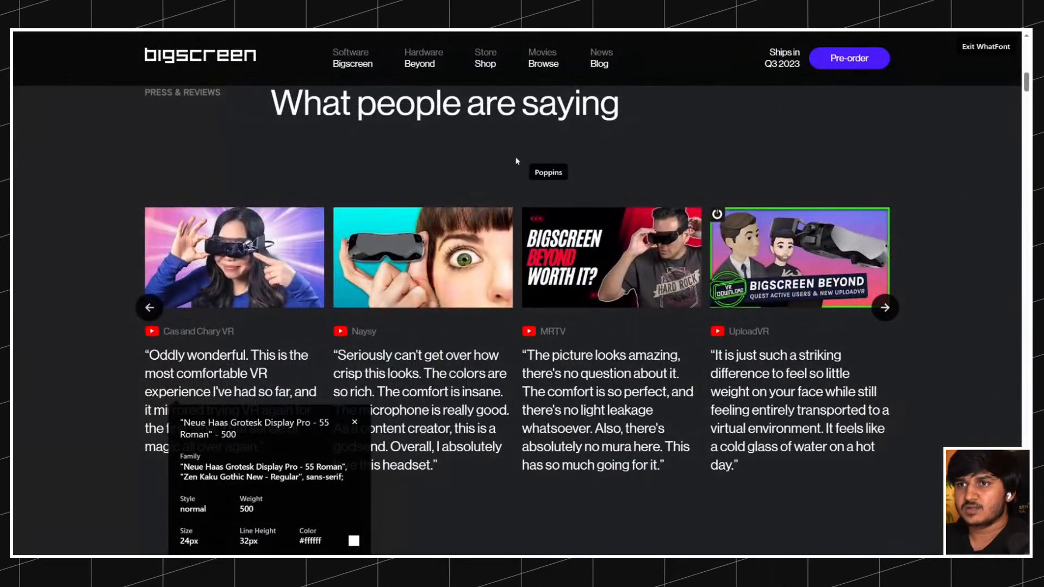
click(355, 422)
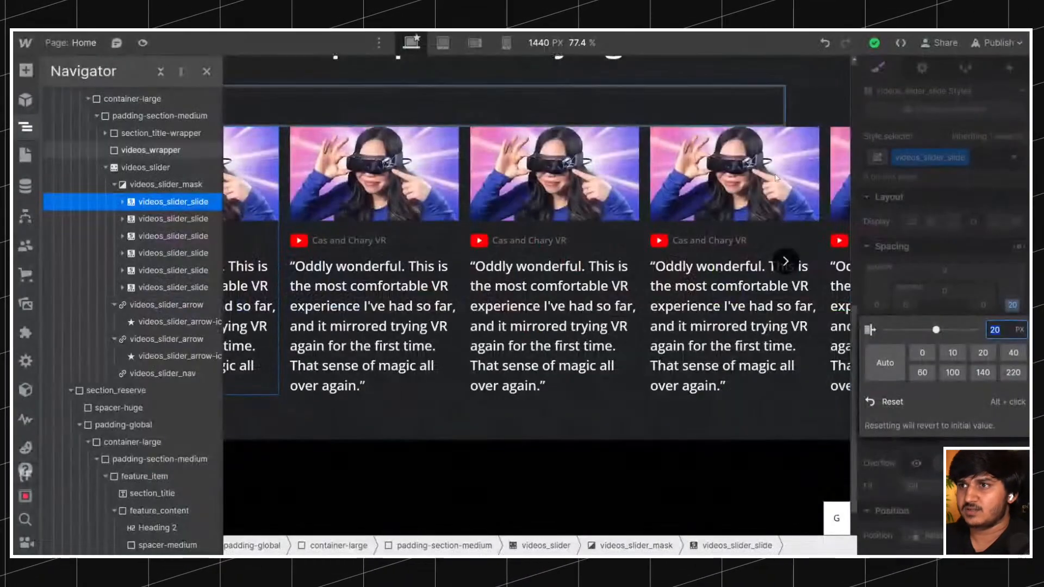
click(1012, 306)
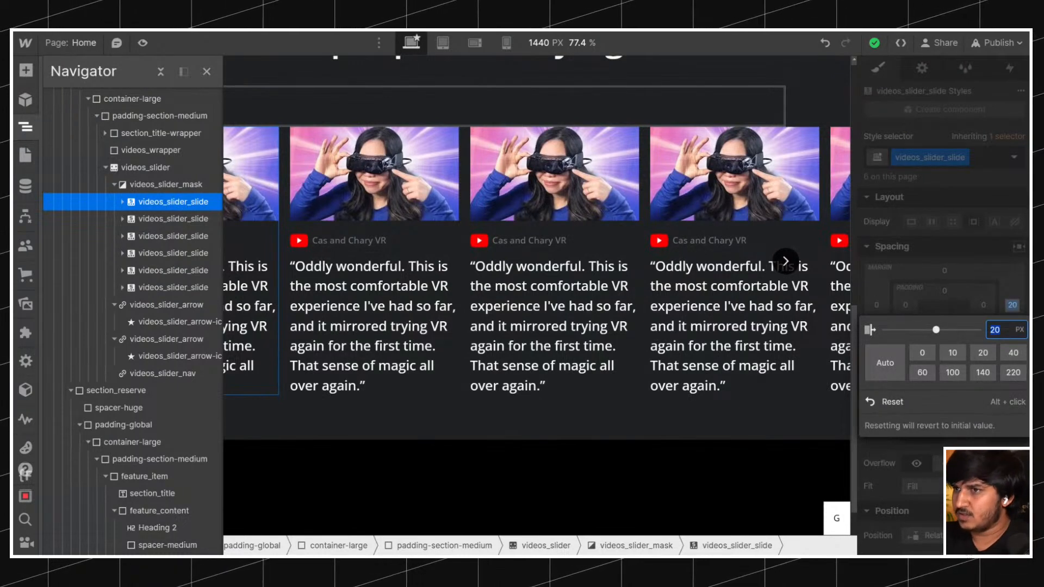
Delete the two extra copies of videos_slider_slide from videos_slider_mask, keeping four slides.
click(171, 253)
click(169, 271)
key(Delete)
key(Delete)
Set the right margin of videos_slider_slide to 5%, trying 2% and 4% first.
click(165, 202)
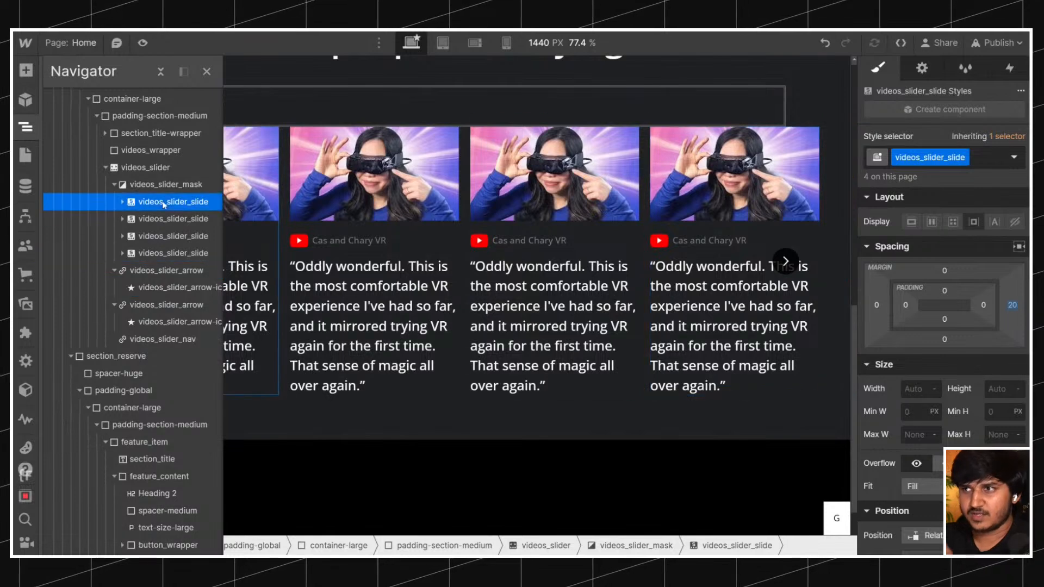
click(1013, 306)
text(2)
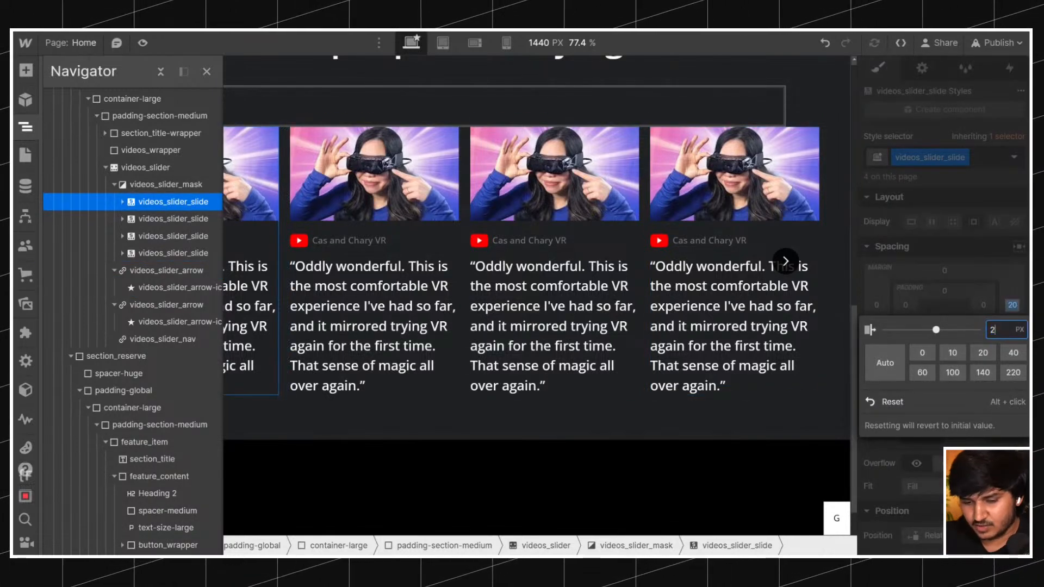
text(%)
key(Return)
click(1012, 305)
text(4)
key(Return)
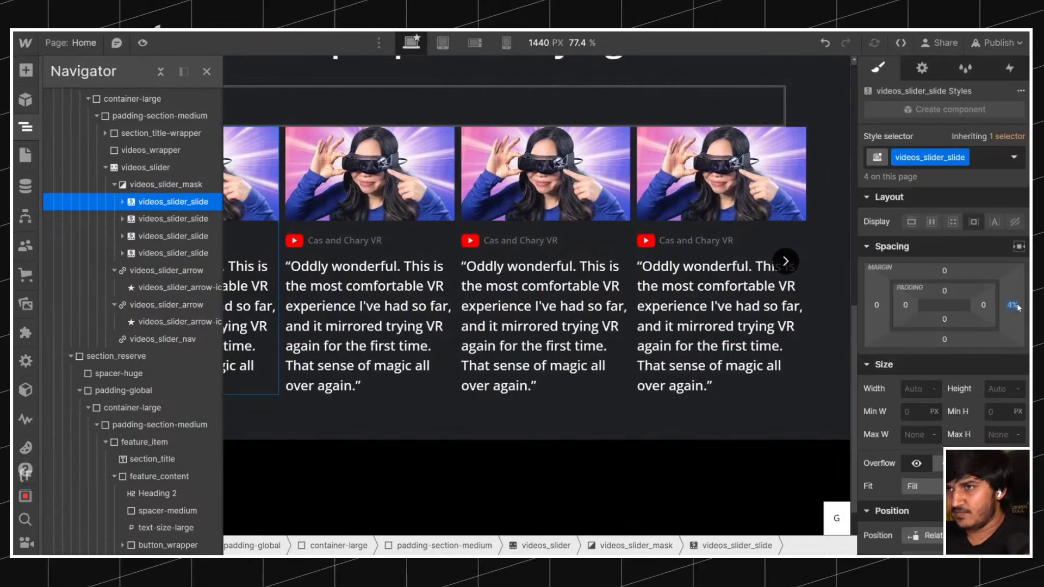
click(1012, 304)
text(5)
key(Return)
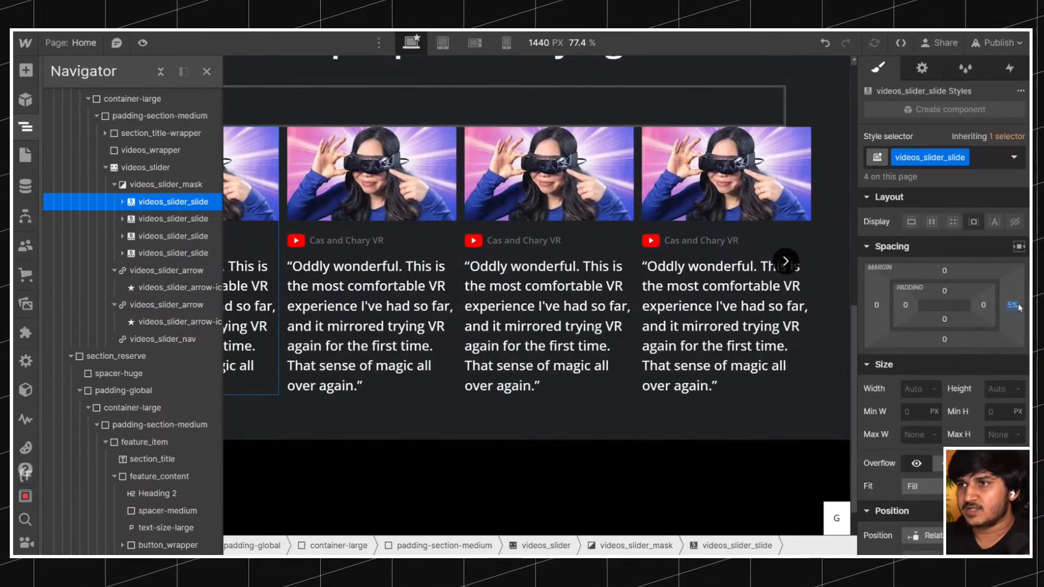
click(1016, 306)
click(1017, 307)
click(1015, 307)
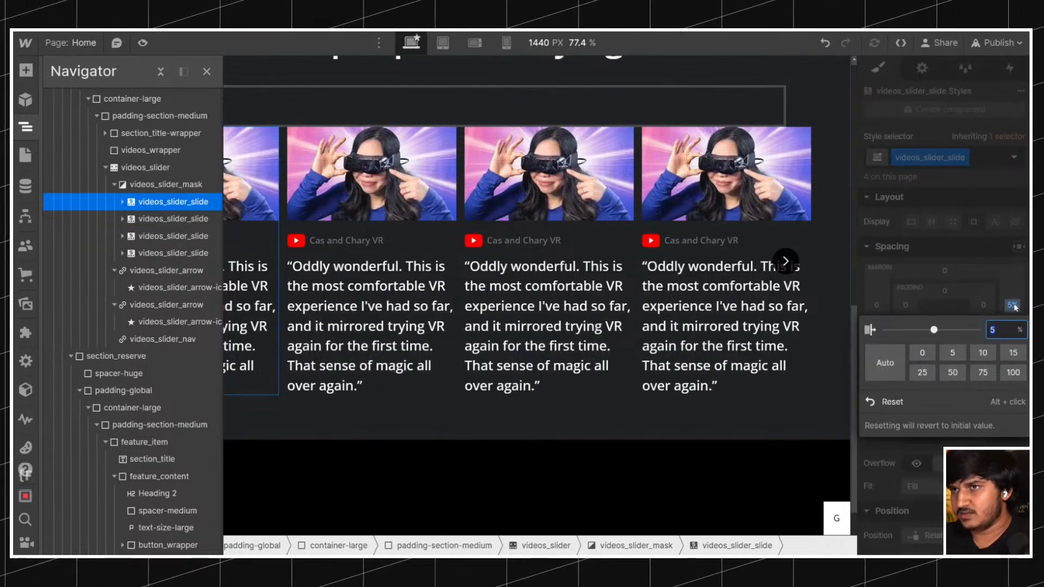
click(1011, 308)
click(1012, 309)
click(1012, 309)
click(1012, 309)
click(1013, 310)
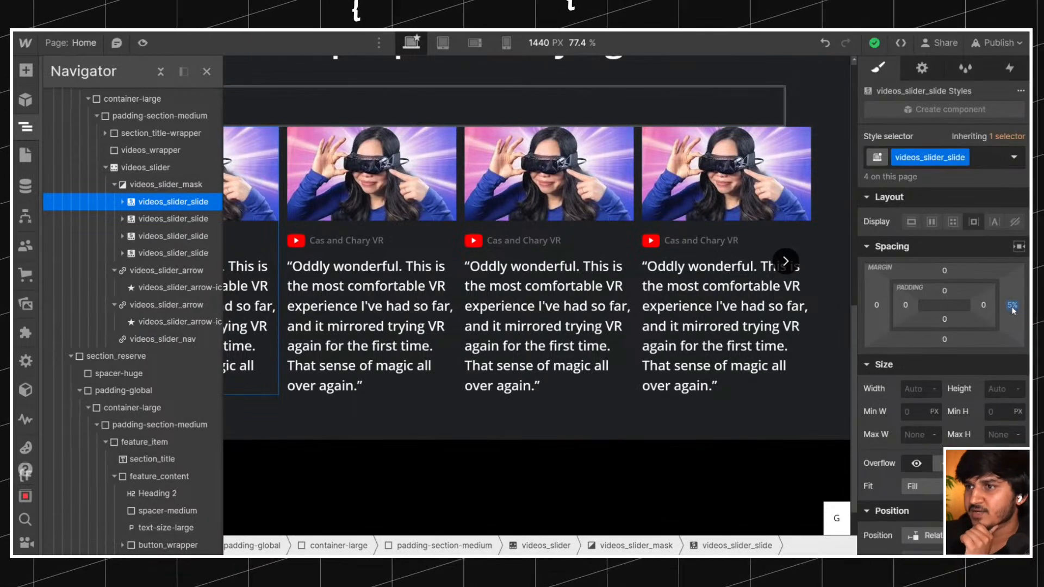
click(1012, 308)
click(1012, 308)
click(1012, 308)
click(1012, 308)
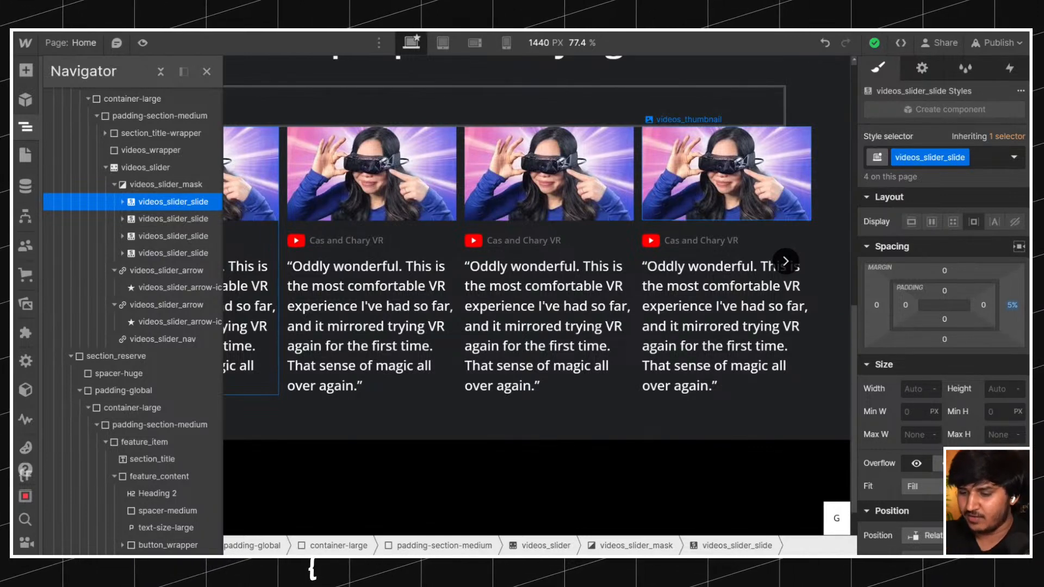
Set the width of videos_slider_mask to 21.25%.
click(165, 187)
click(916, 388)
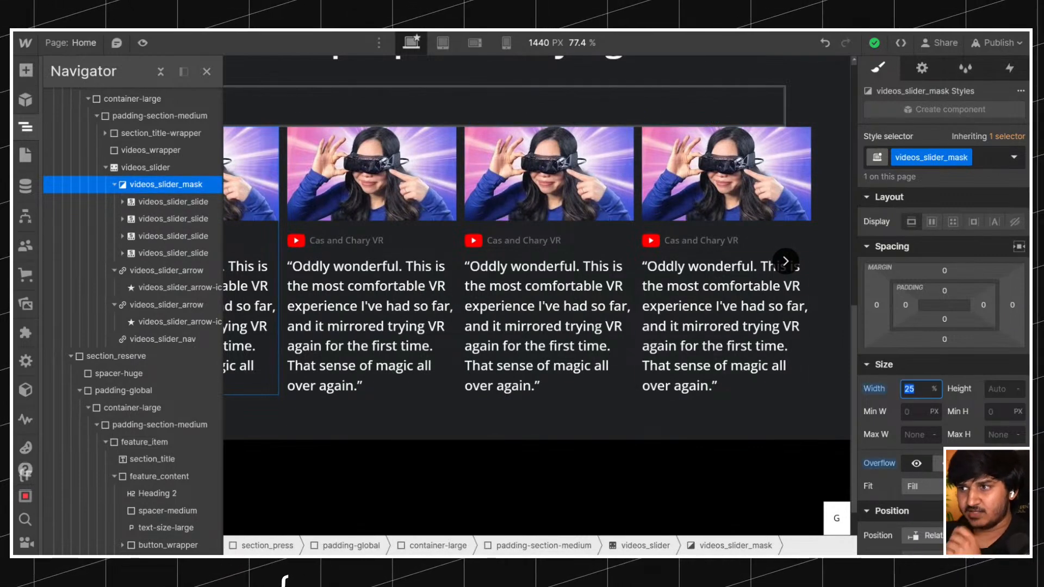
text(21.)
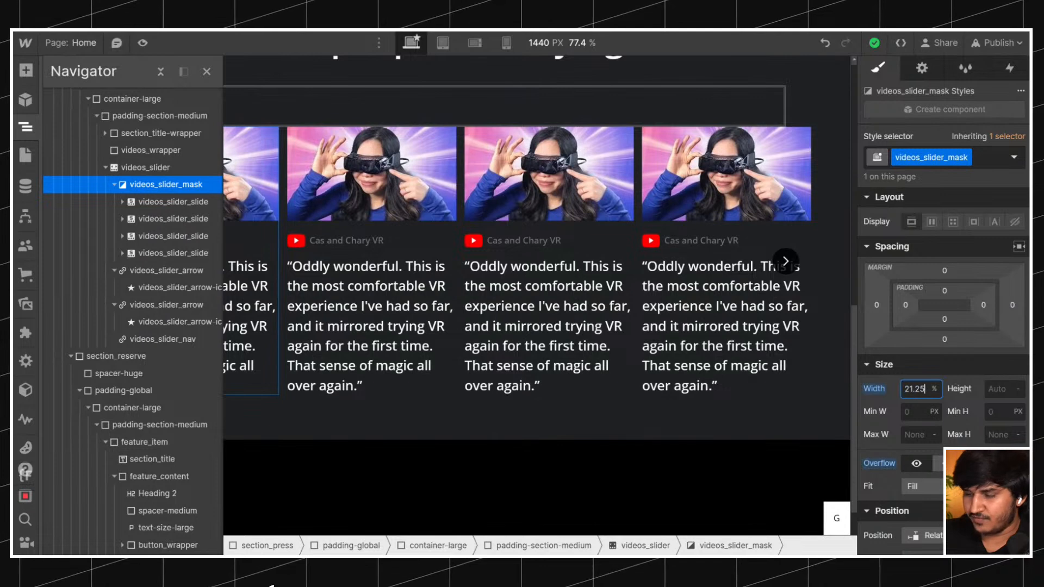
key(Return)
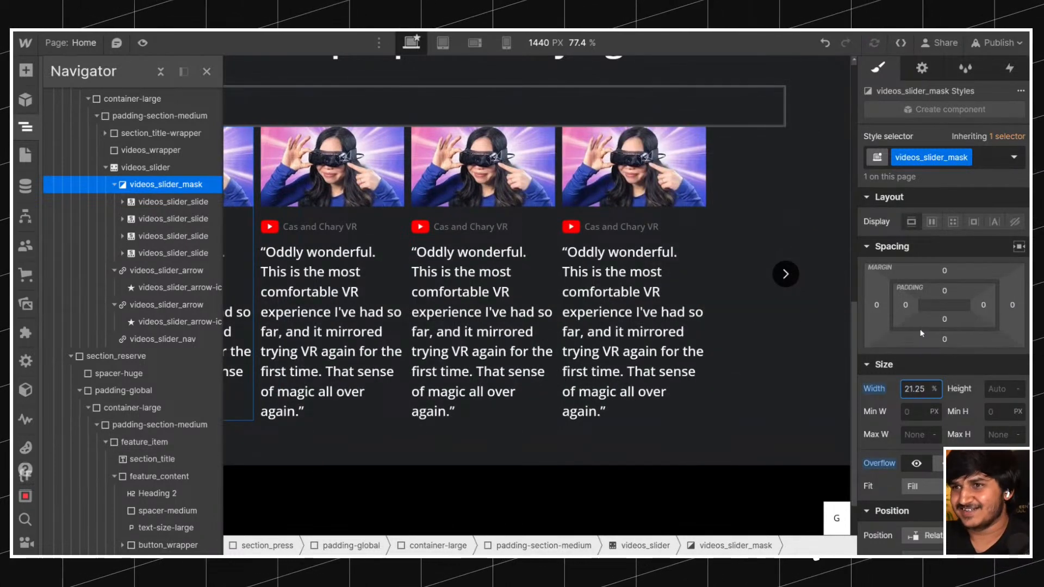
Try widths between 30% and 114% on videos_slider_slide, then reset its width.
click(179, 202)
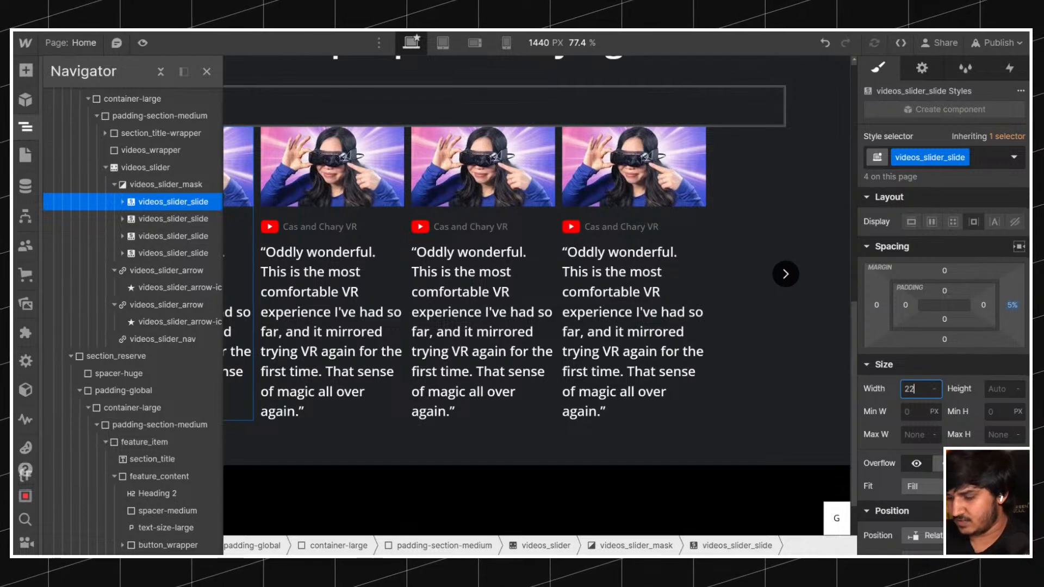
text(2)
key(BackSpace)
key(BackSpace)
text(30%)
key(shift+Up)
key(shift+Up)
key(shift+Up)
key(shift+Up)
key(shift+Up)
key(shift+Up)
key(shift+Up)
key(shift+Up)
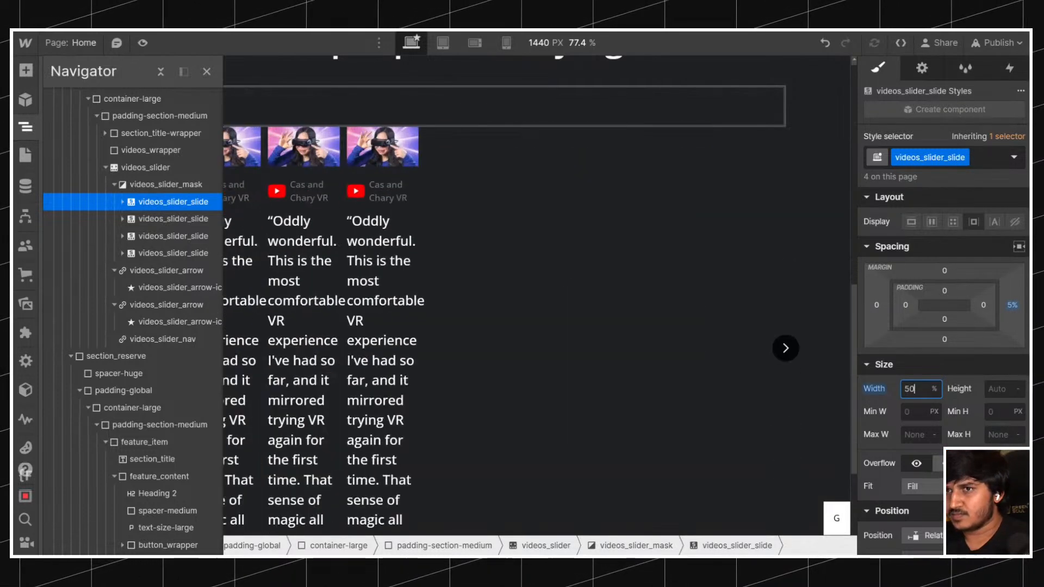
key(Up)
key(Up)
key(Up)
key(Up)
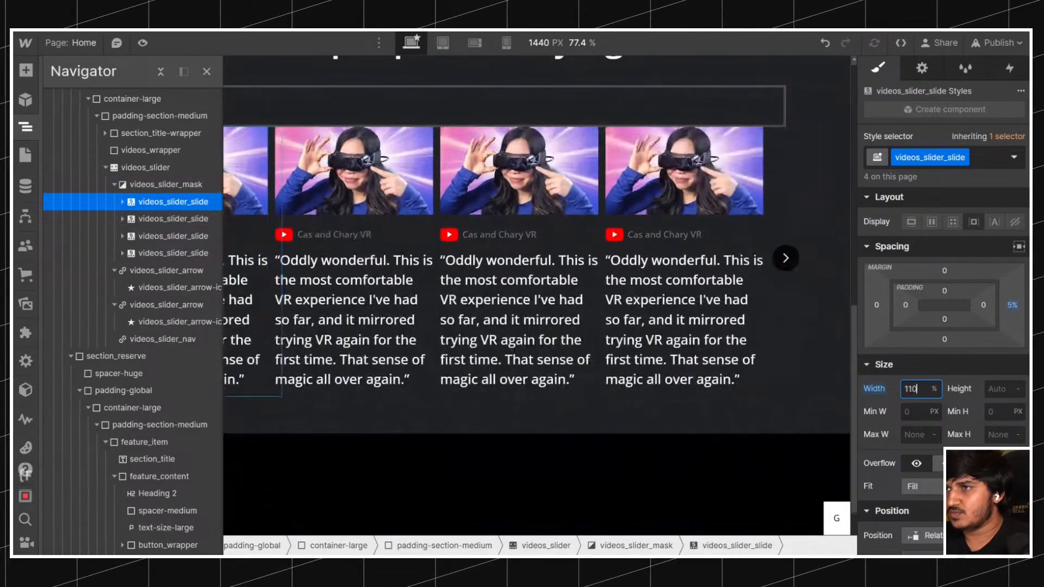
key(Down)
key(Up)
key(Return)
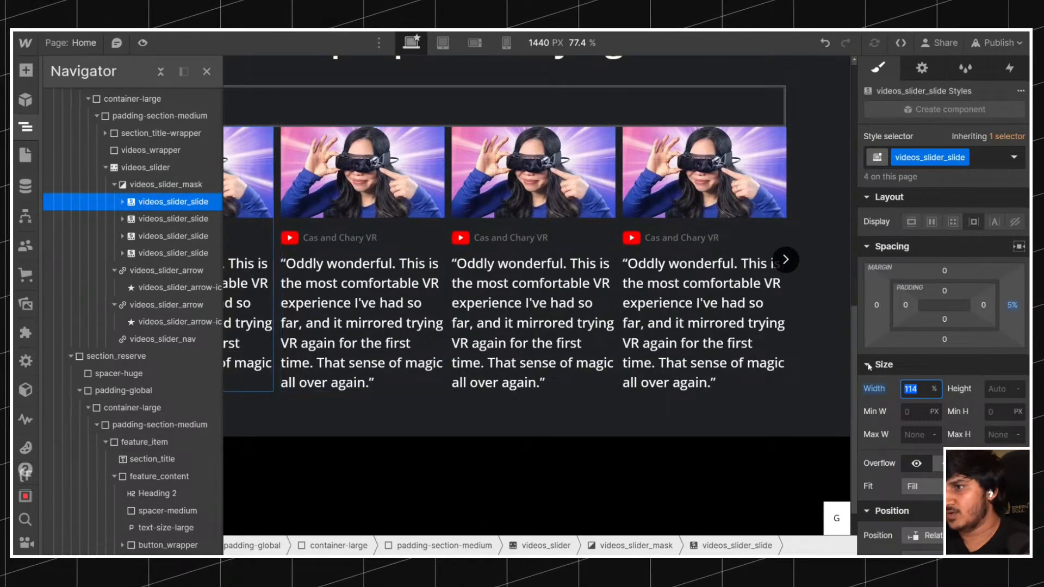
alt+click(879, 392)
Set the width of videos_slider_mask to 24%, trying 25% as well.
click(182, 187)
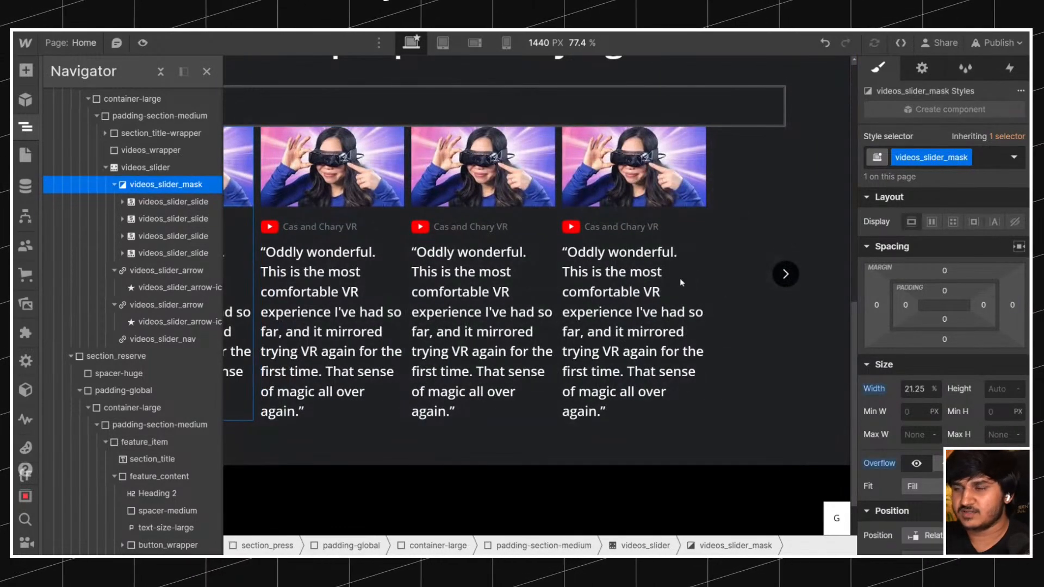
click(914, 390)
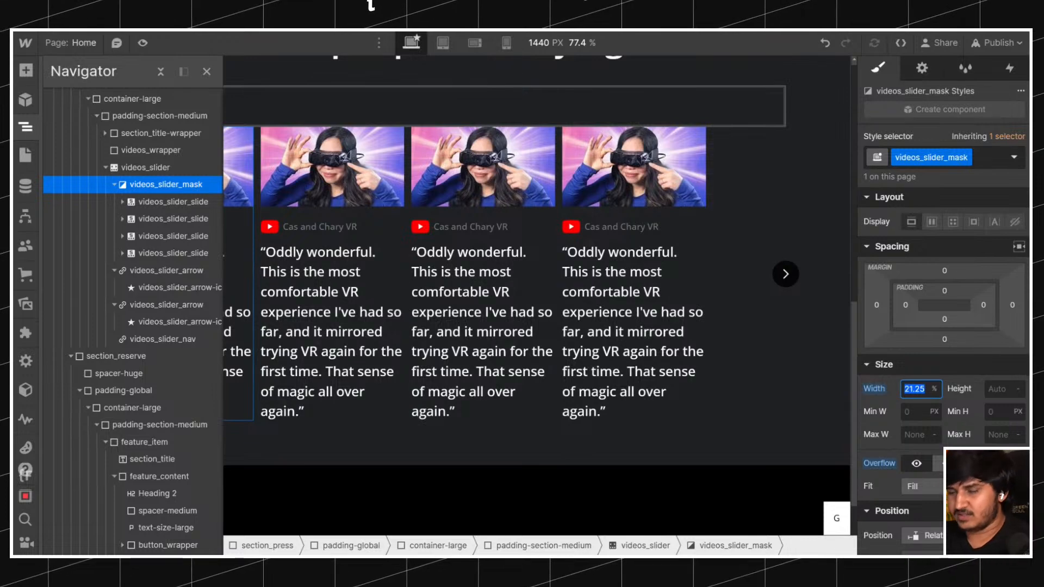
text(24)
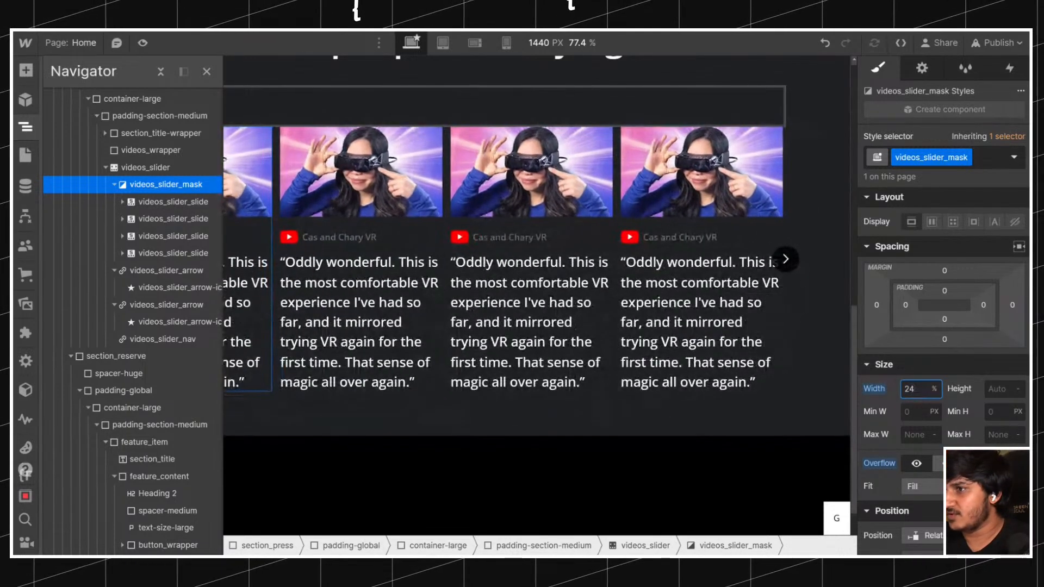
key(Return)
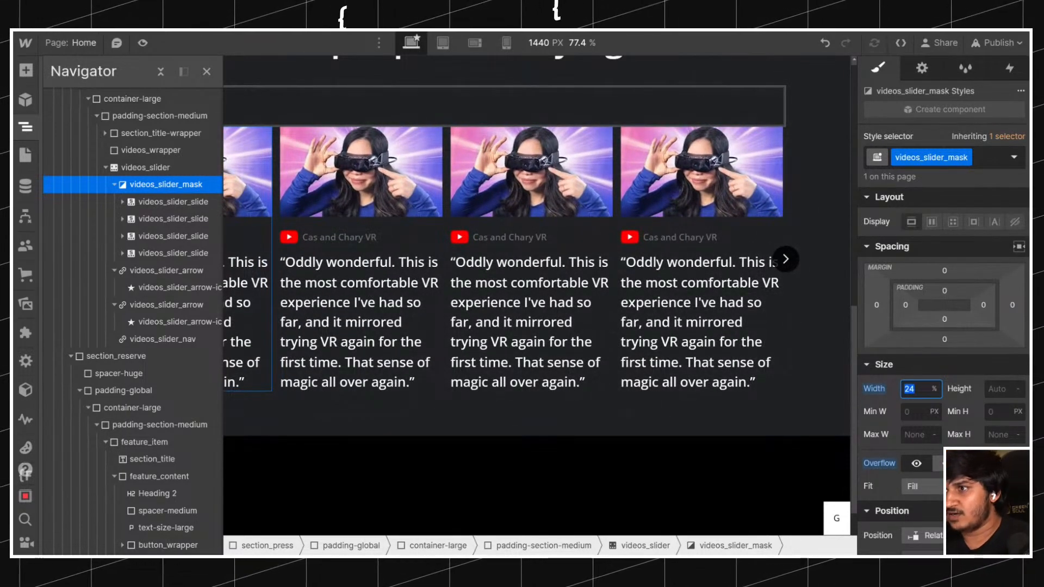
key(Up)
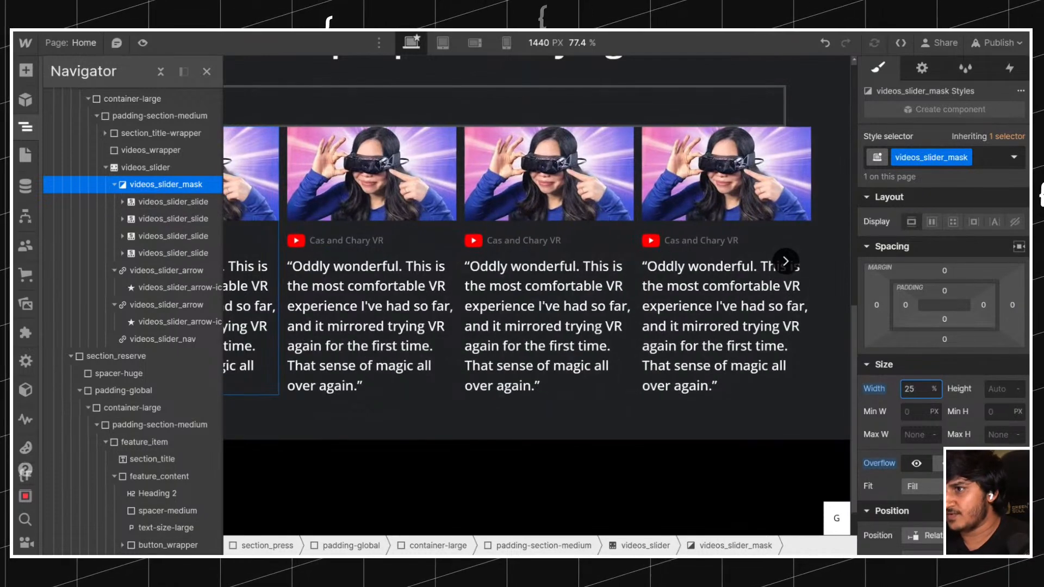
text(24)
key(Up)
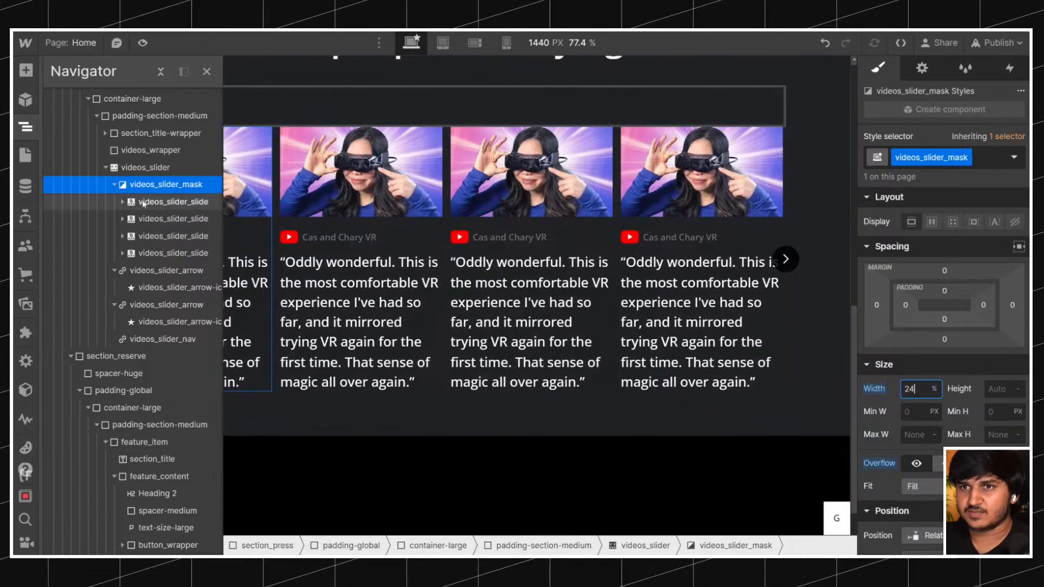
Remove the right margin from videos_slider_slide.
click(163, 202)
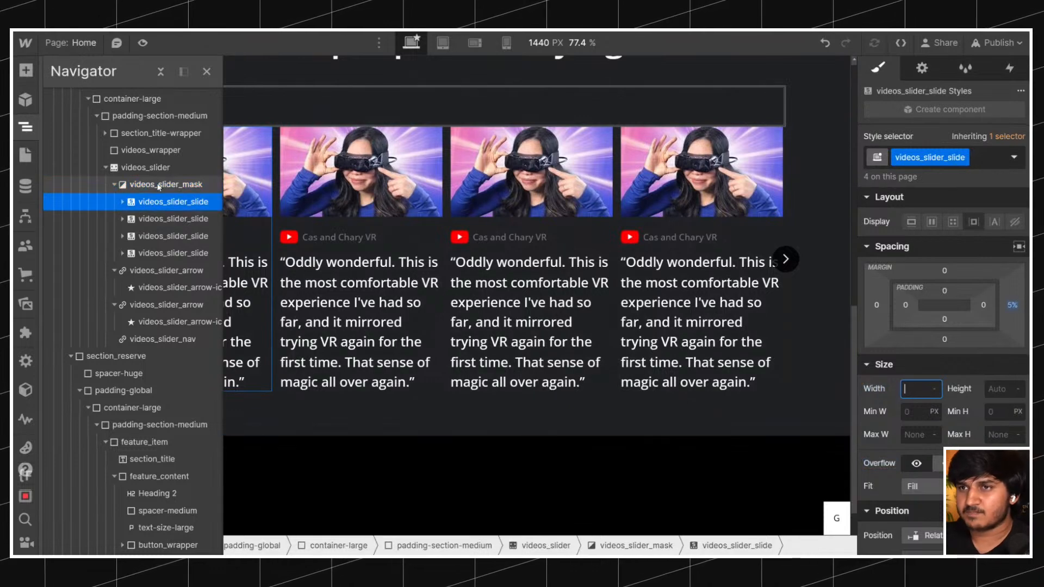
alt+click(1013, 304)
click(177, 188)
click(176, 199)
click(172, 186)
click(175, 200)
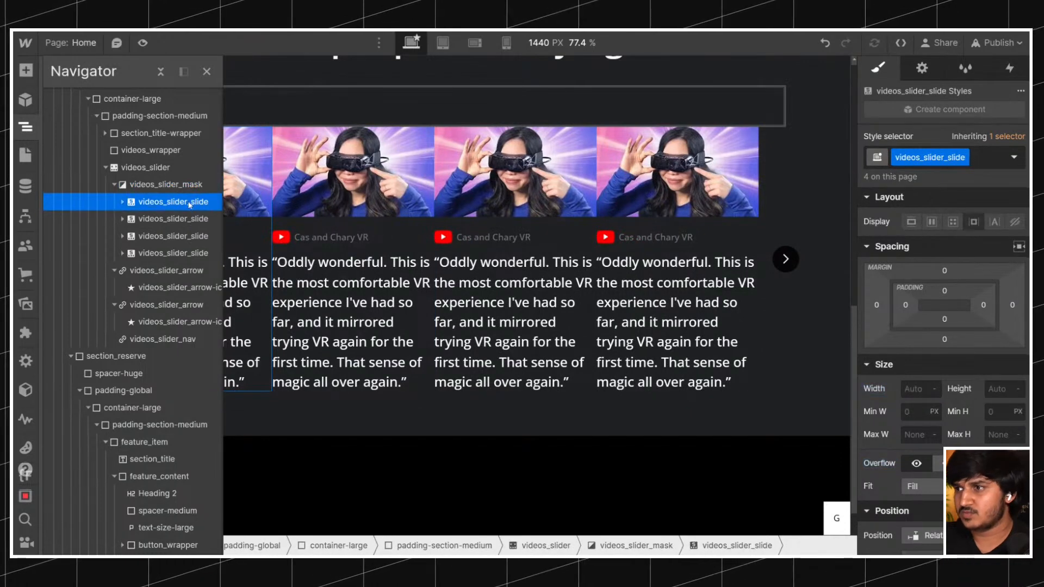
Add a temporary div block directly inside Body and give it the existing videos_slider_mask class.
click(180, 184)
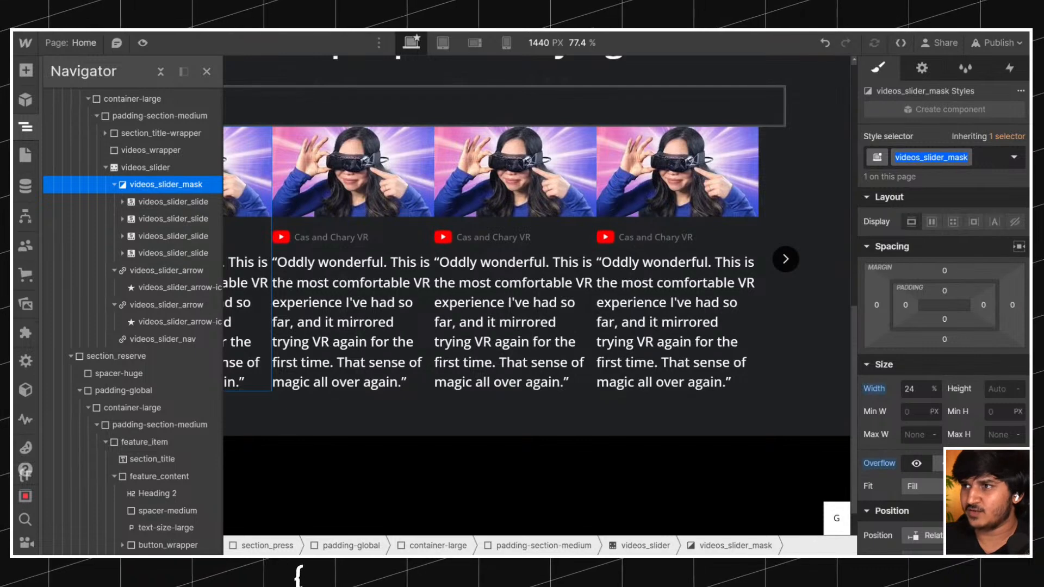
click(160, 71)
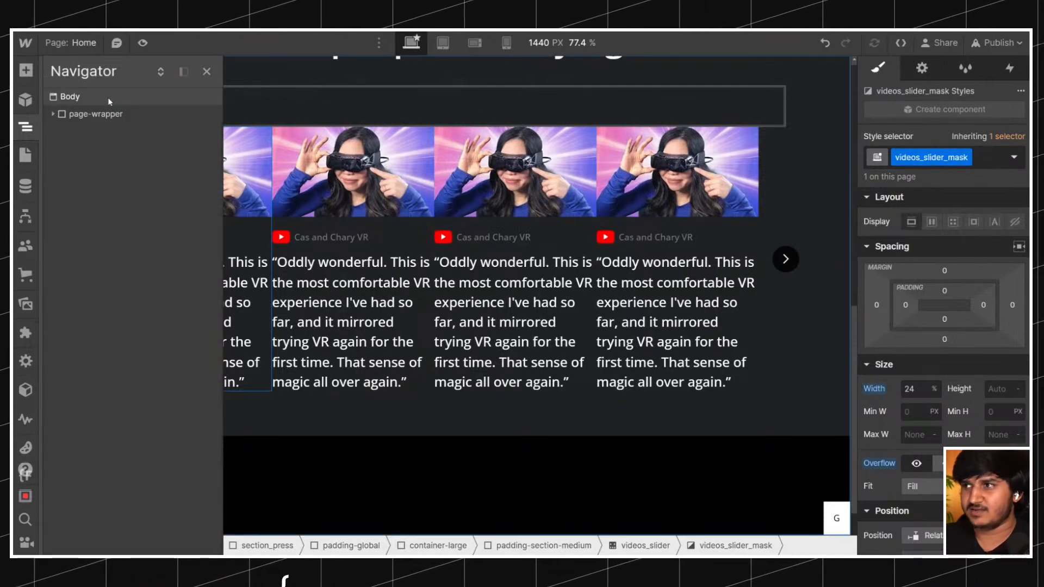
click(108, 97)
key(ctrl+k)
text(d)
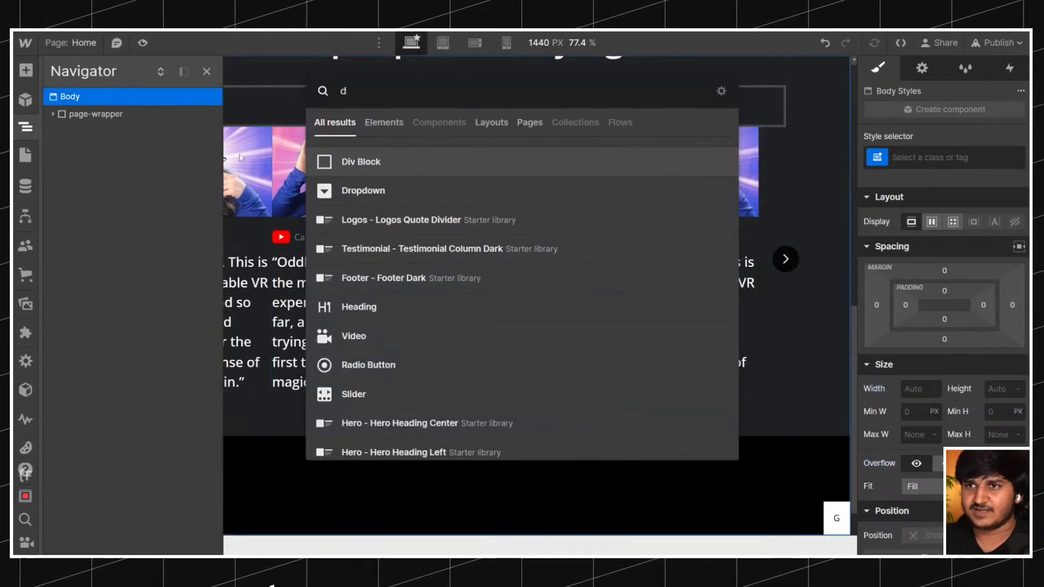
key(Return)
key(ctrl+Return)
text(videos_slider_mask)
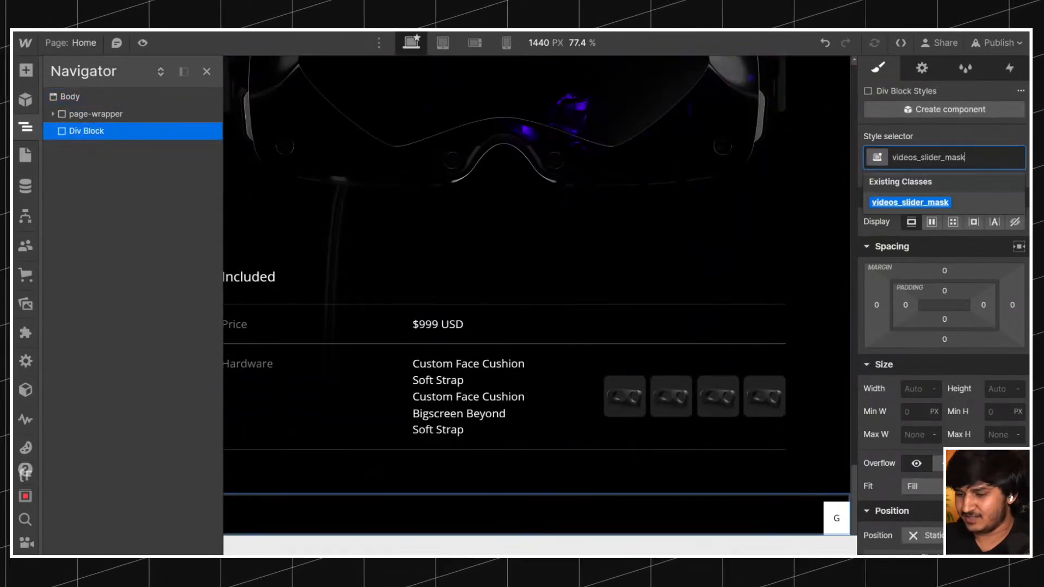
key(Return)
Change the display of the videos_slider_mask class to horizontal flex through the temporary div.
click(931, 222)
scroll(514, 267, up, 5)
scroll(515, 266, up, 15)
scroll(514, 267, down, 7)
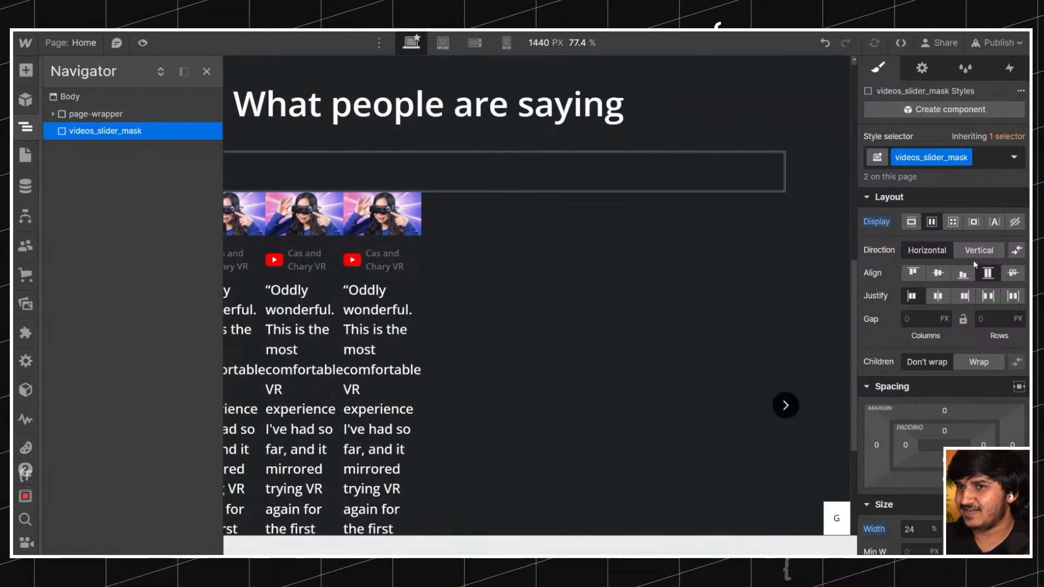
Set the flex child sizing of videos_slider_slide so the slides neither shrink nor grow.
click(403, 247)
click(28, 132)
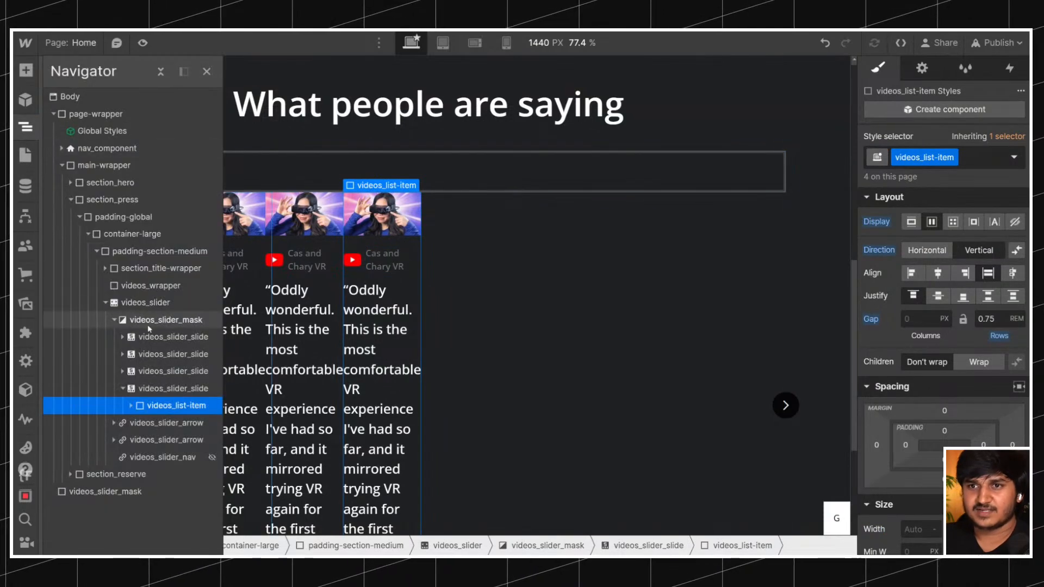
click(165, 336)
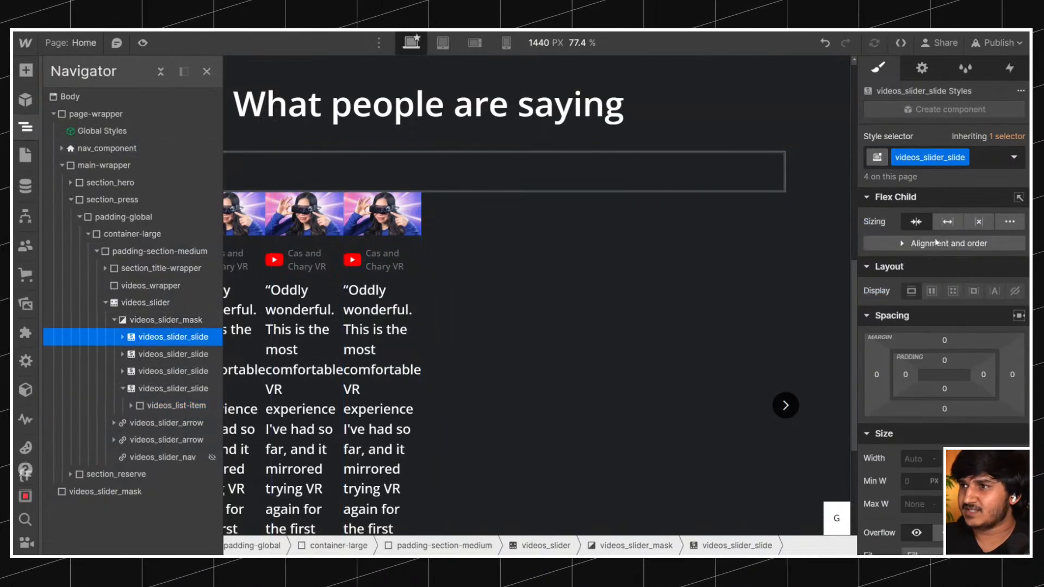
click(978, 221)
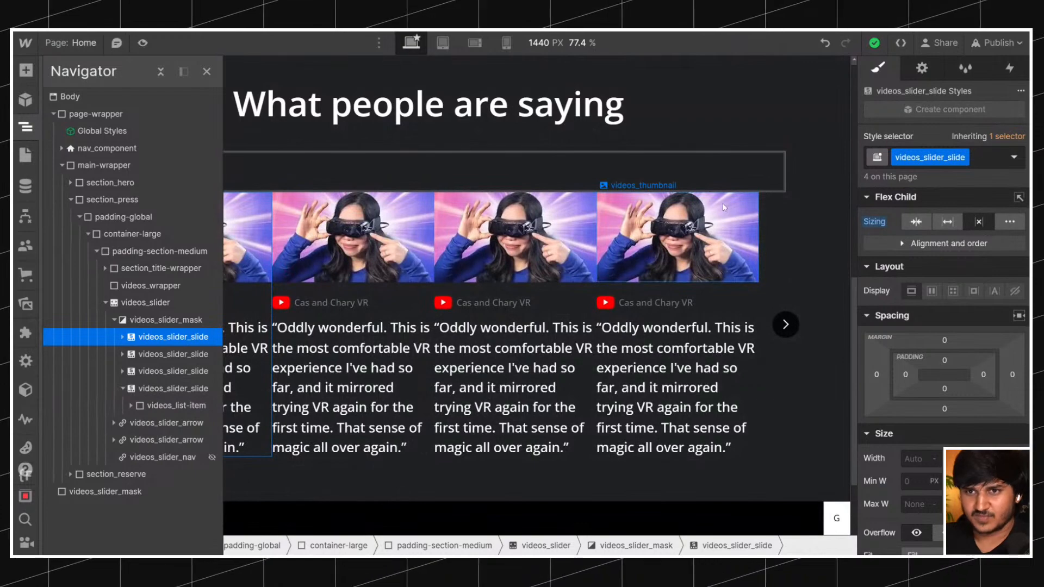
Set the column gap of the videos_slider_mask class to 5% using the temporary div.
click(118, 492)
scroll(654, 304, up, 10)
click(921, 319)
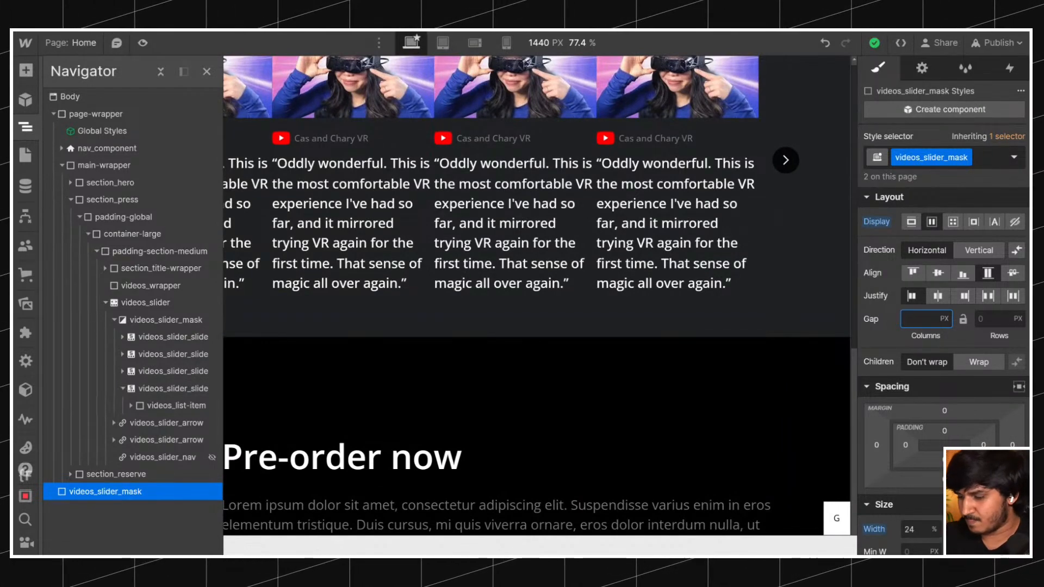
text(5%)
key(Return)
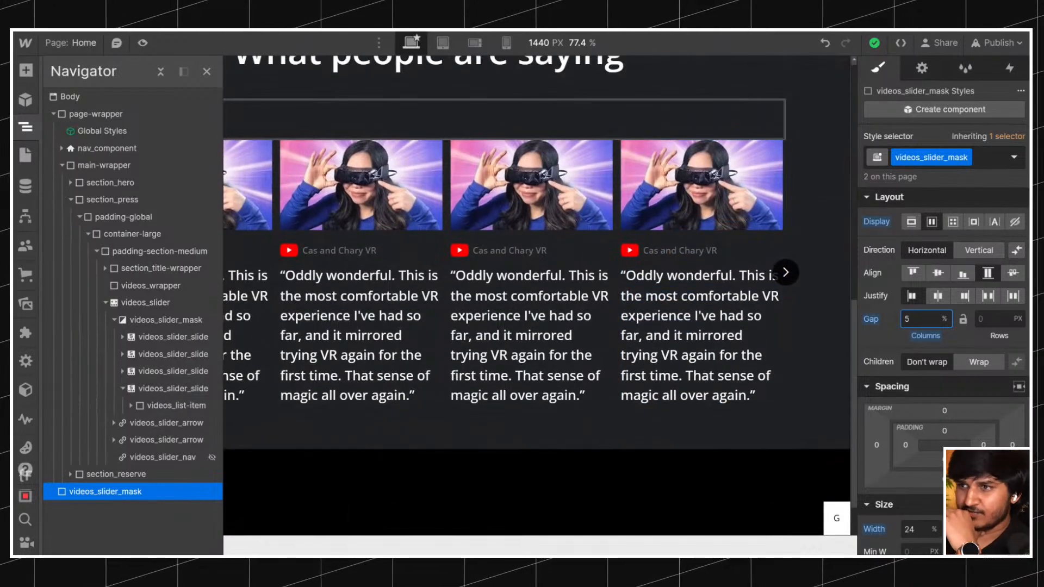
Examine the sizing and spacing of the slider mask, its slides and the temporary div against the container.
click(190, 324)
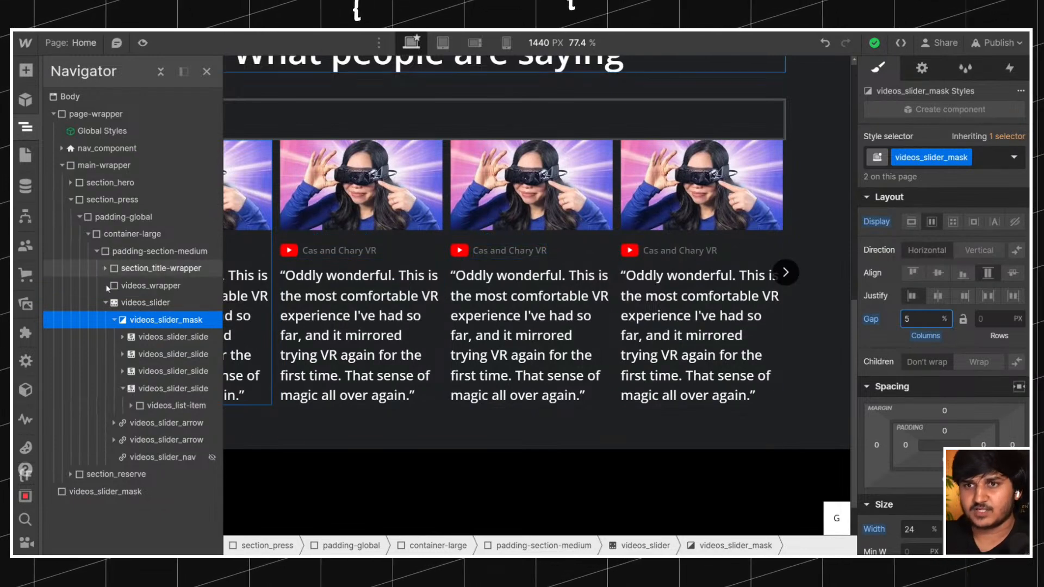
click(168, 334)
click(165, 324)
click(913, 440)
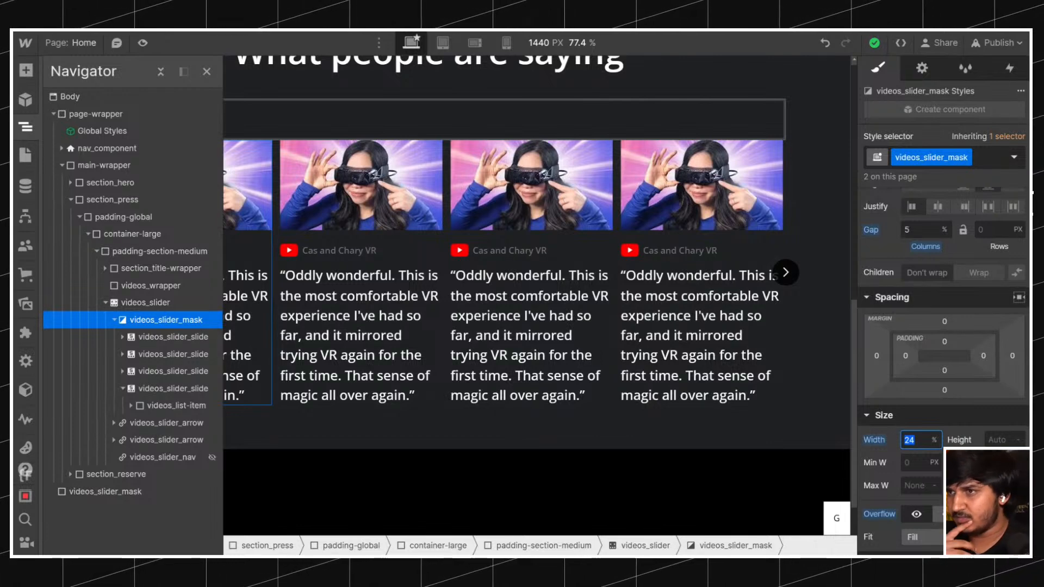
click(171, 332)
click(170, 320)
click(109, 491)
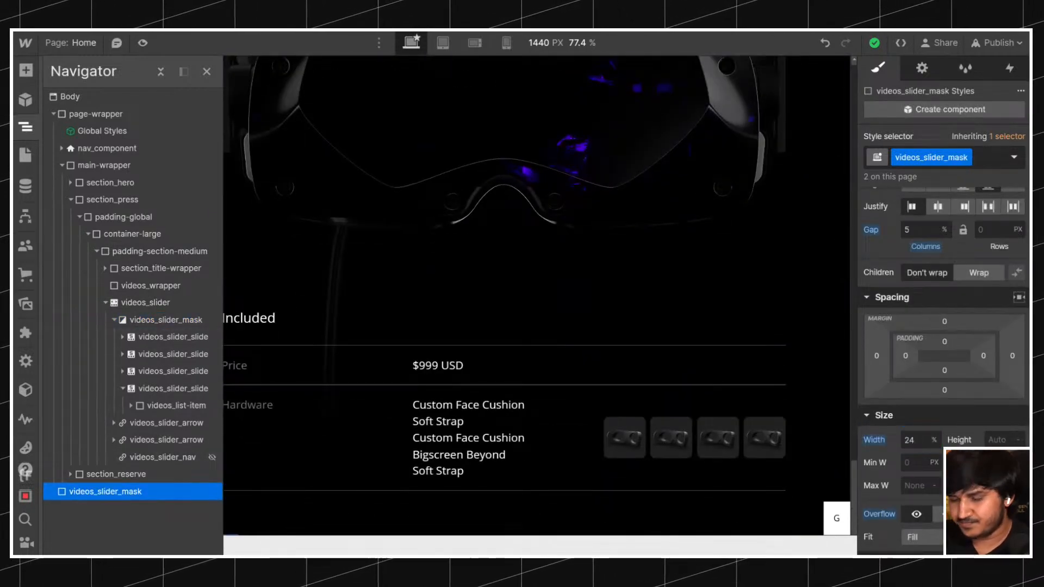
scroll(626, 444, up, 5)
scroll(626, 443, up, 12)
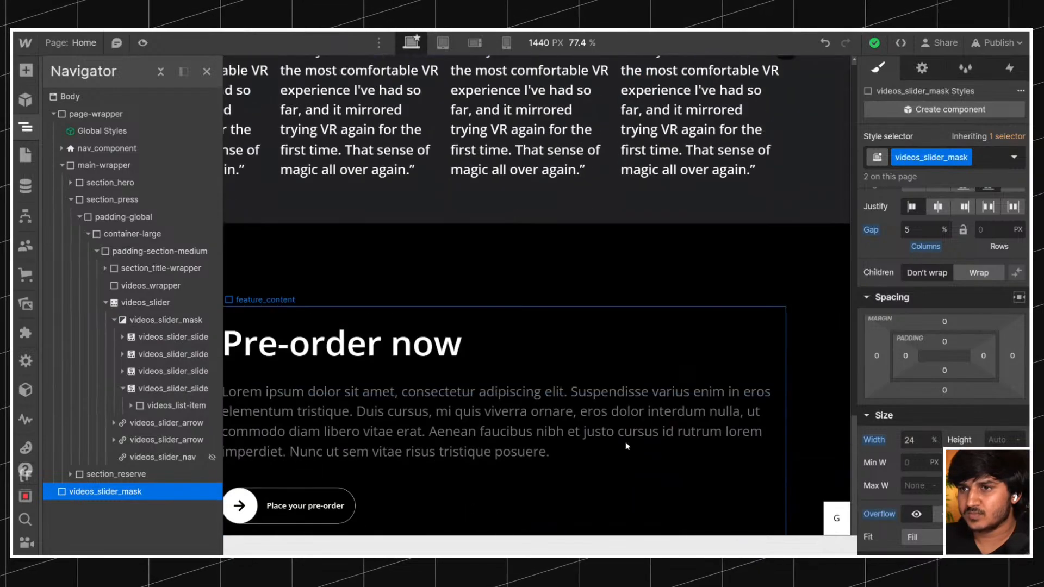
scroll(627, 444, down, 3)
click(166, 319)
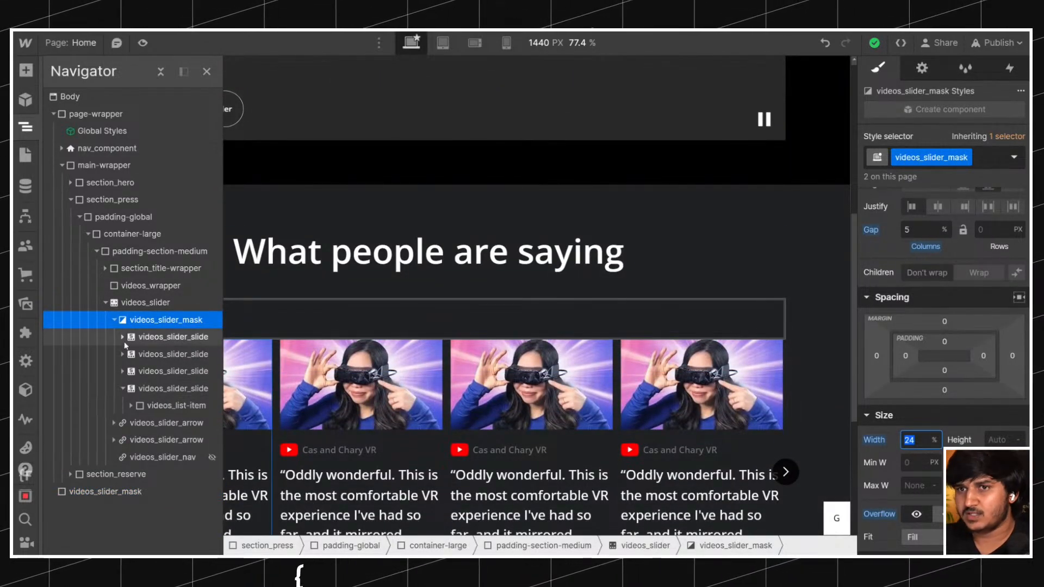
click(161, 337)
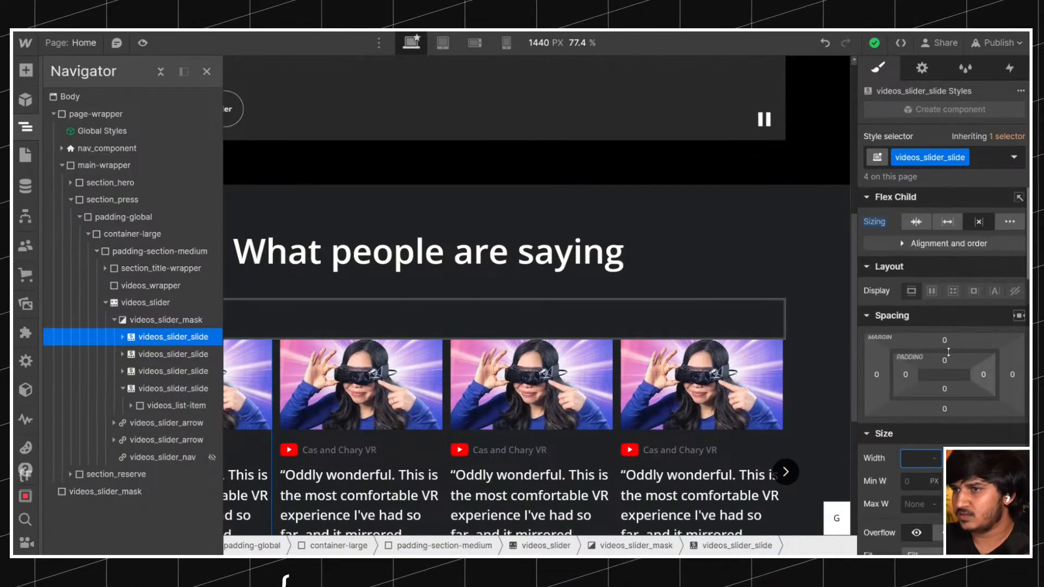
Set the width of videos_slider_mask to 23%.
click(266, 318)
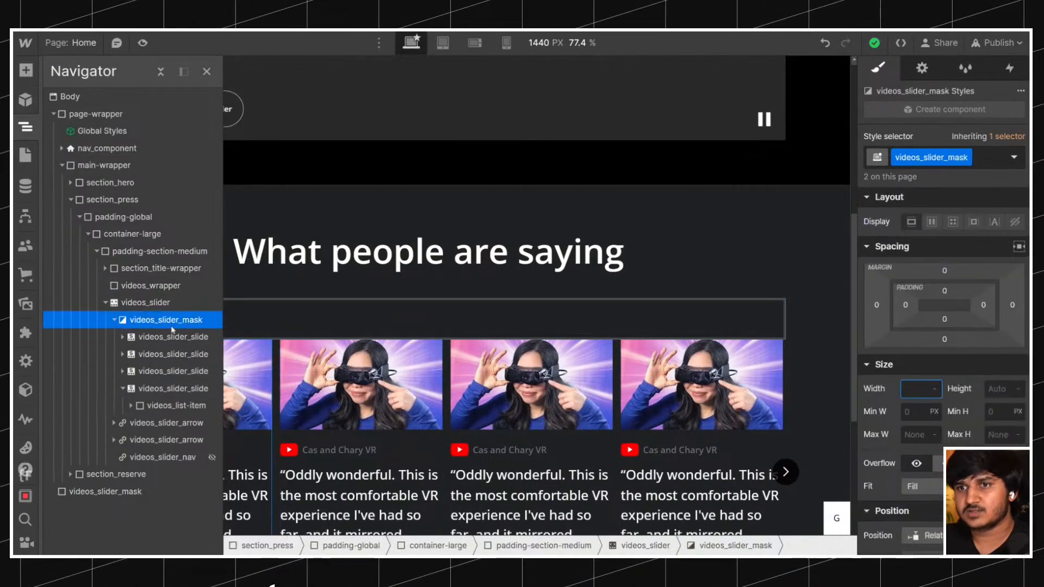
scroll(927, 331, down, 3)
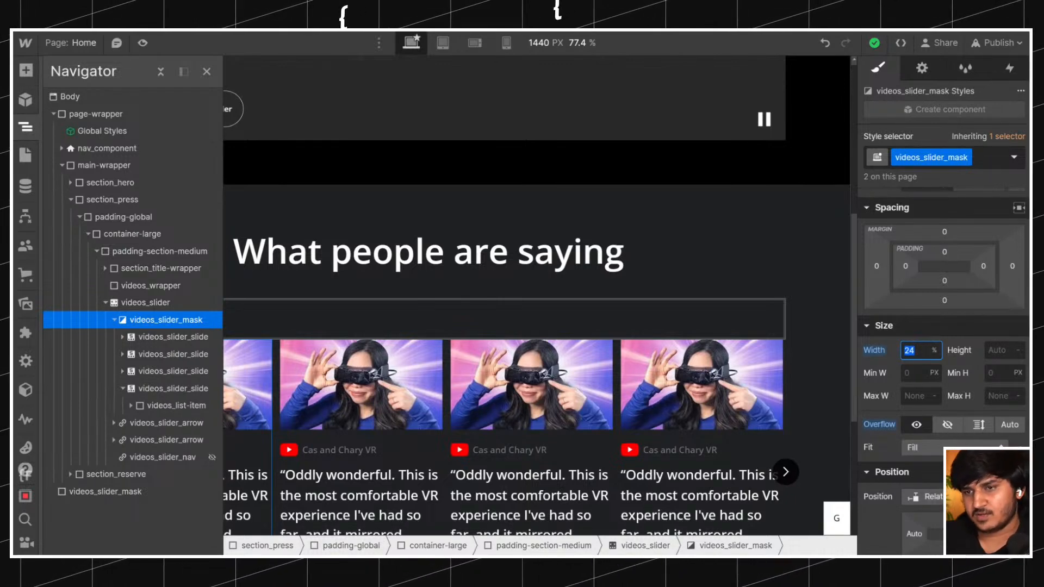
key(Return)
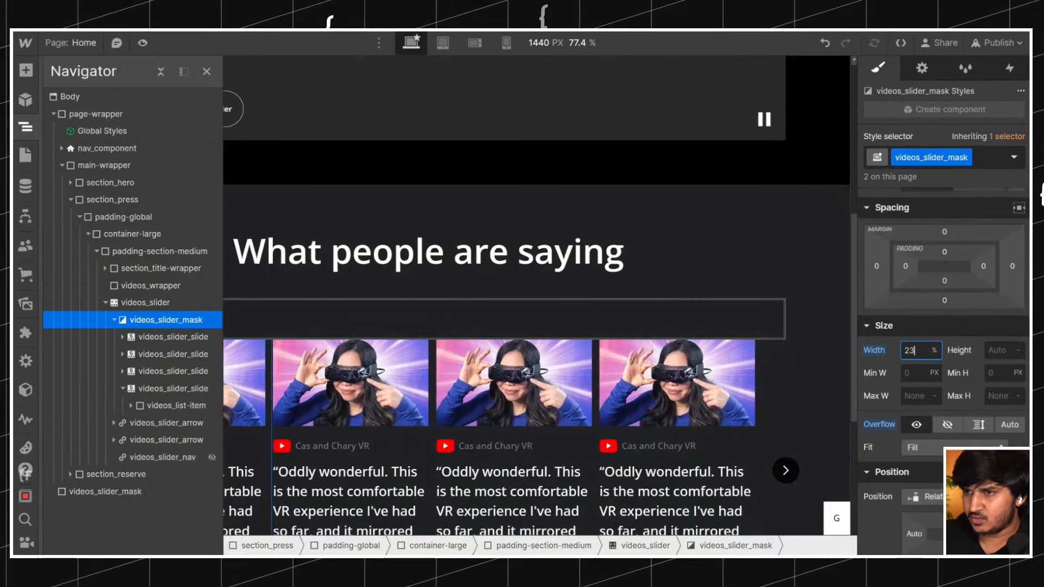
scroll(914, 261, down, 3)
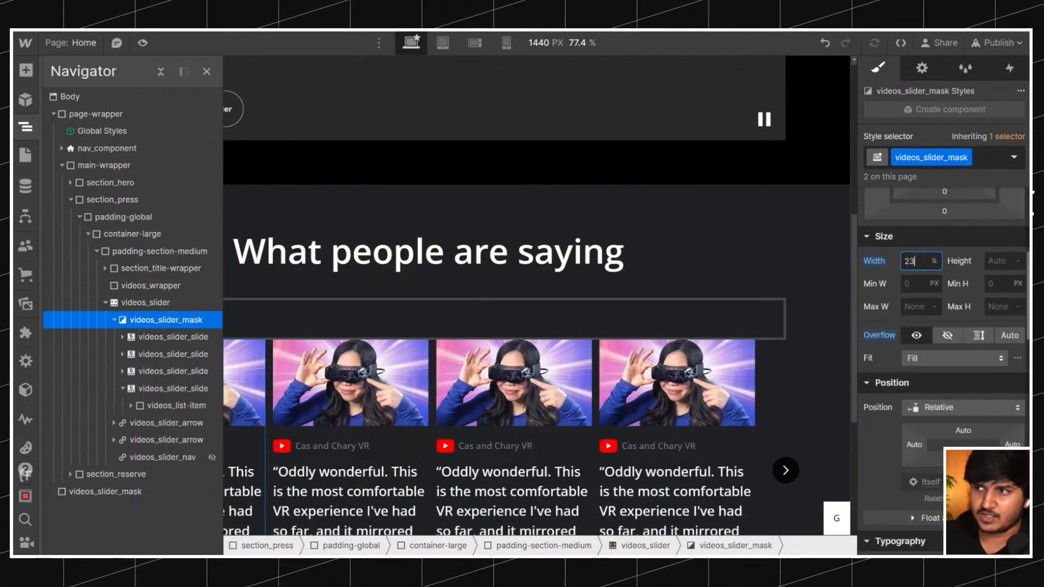
Set the column gap of the videos_slider_mask class to 11% through the temporary div, trying 1% first.
click(148, 492)
click(168, 338)
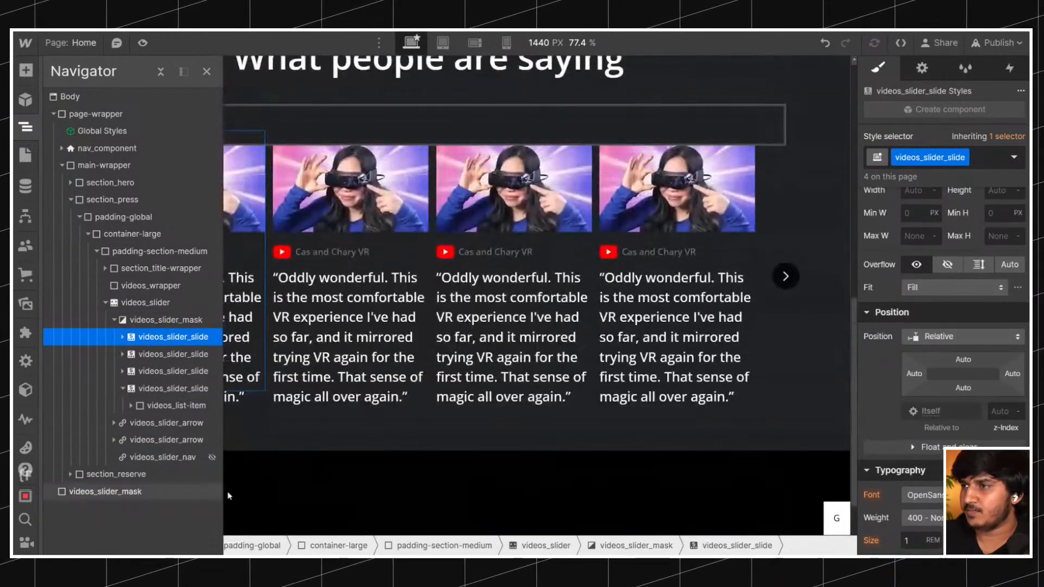
click(130, 494)
scroll(930, 288, up, 5)
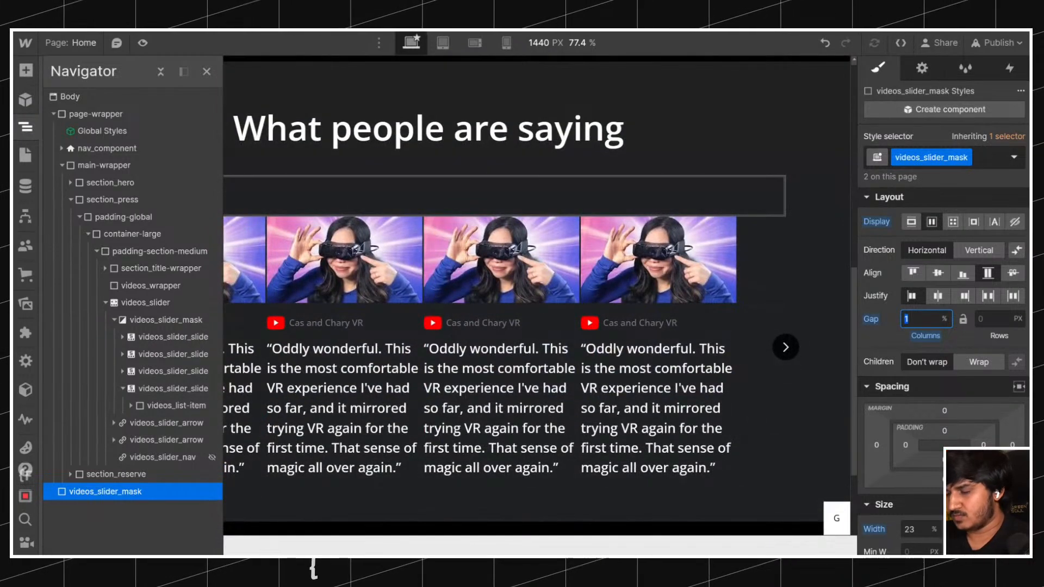
text(0)
key(Up)
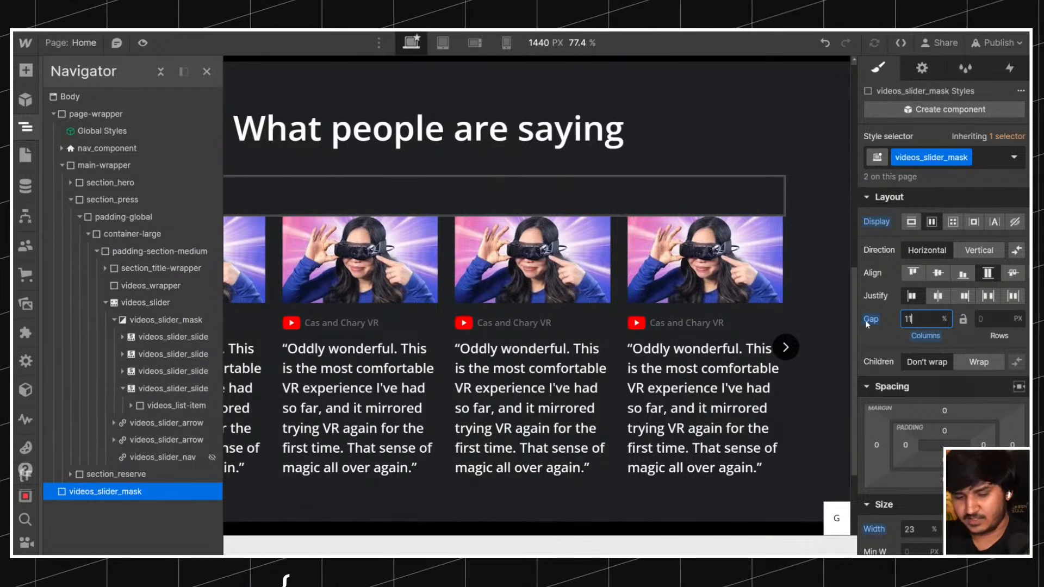
Remove the column gap of videos_slider_mask and set its width to 25%.
alt+click(871, 320)
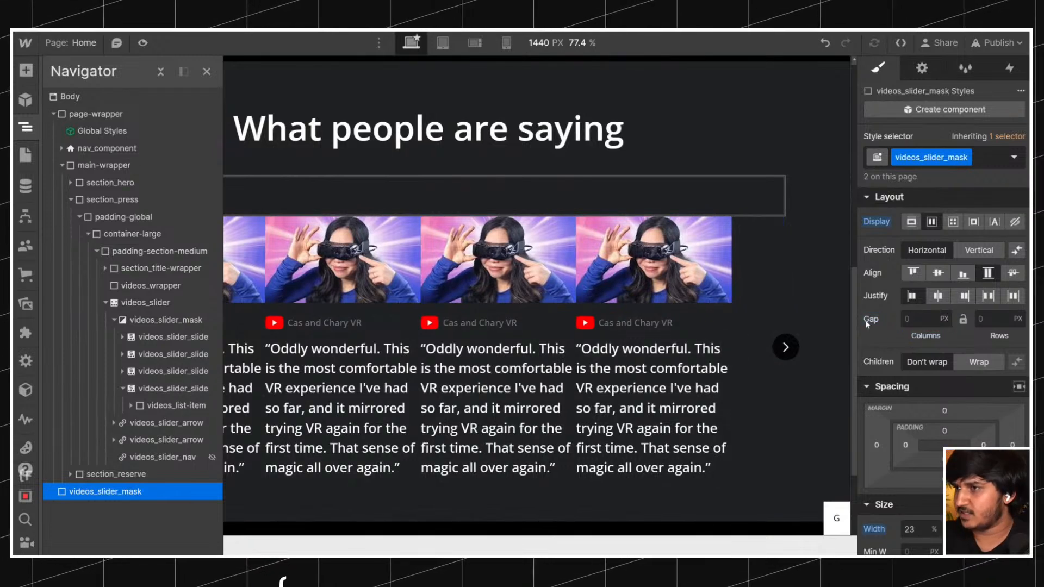
click(163, 320)
scroll(934, 310, down, 5)
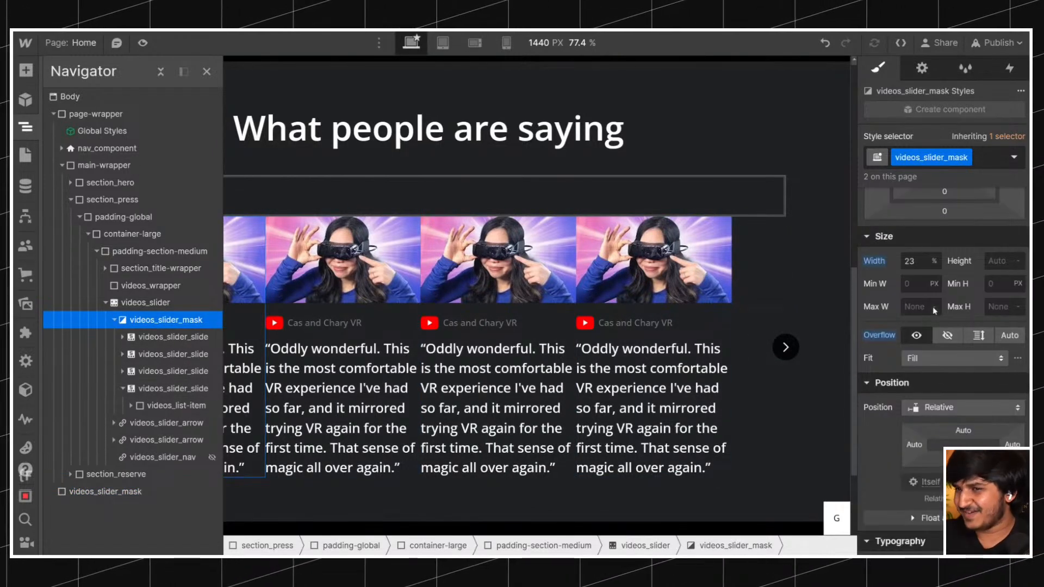
scroll(936, 308, up, 2)
click(911, 350)
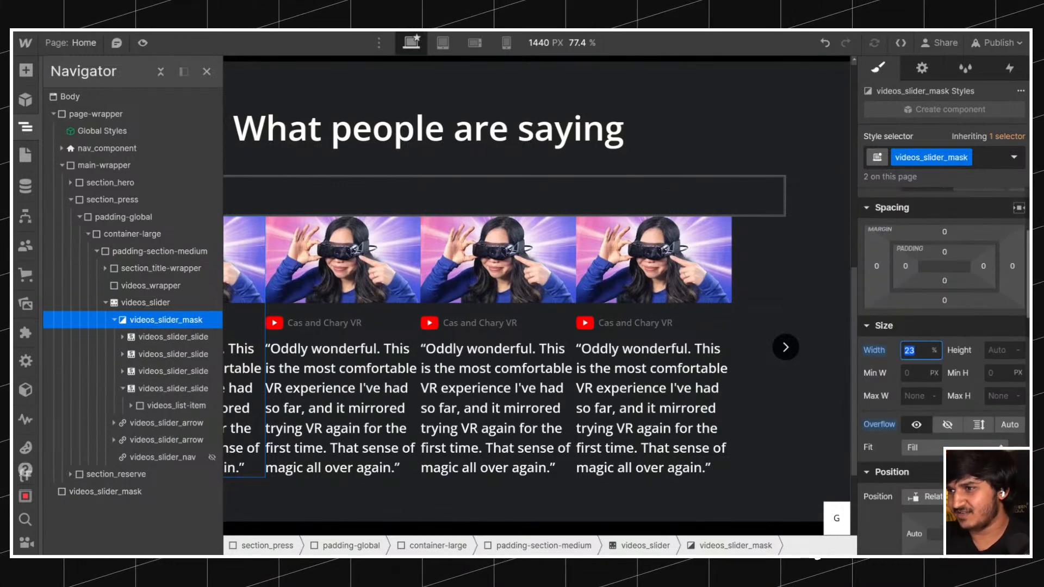
text(20)
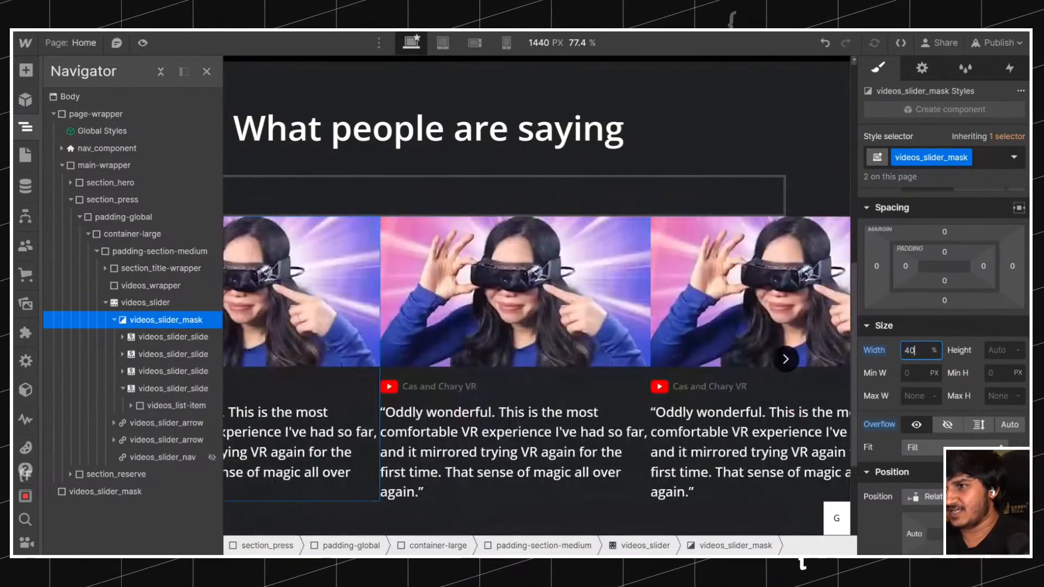
key(BackSpace)
text(5)
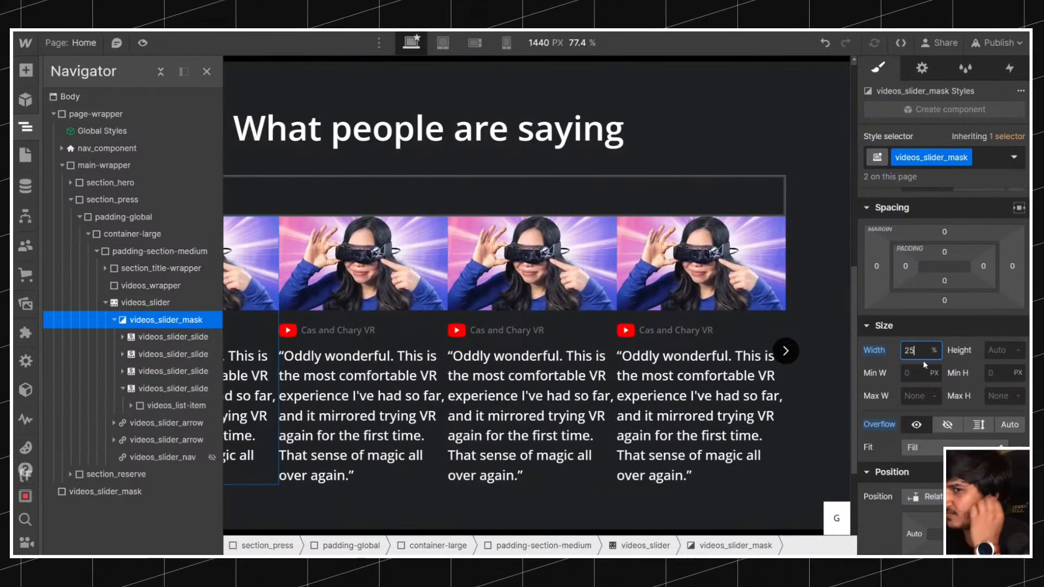
Set the column gap of the videos_slider_mask class to 2rem through the temporary div.
click(169, 489)
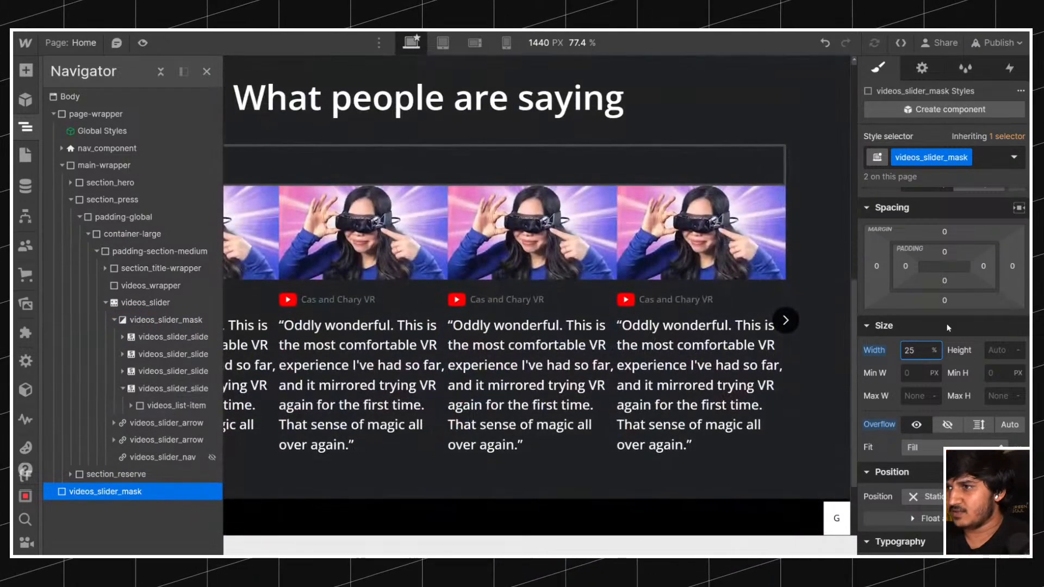
scroll(949, 335, up, 3)
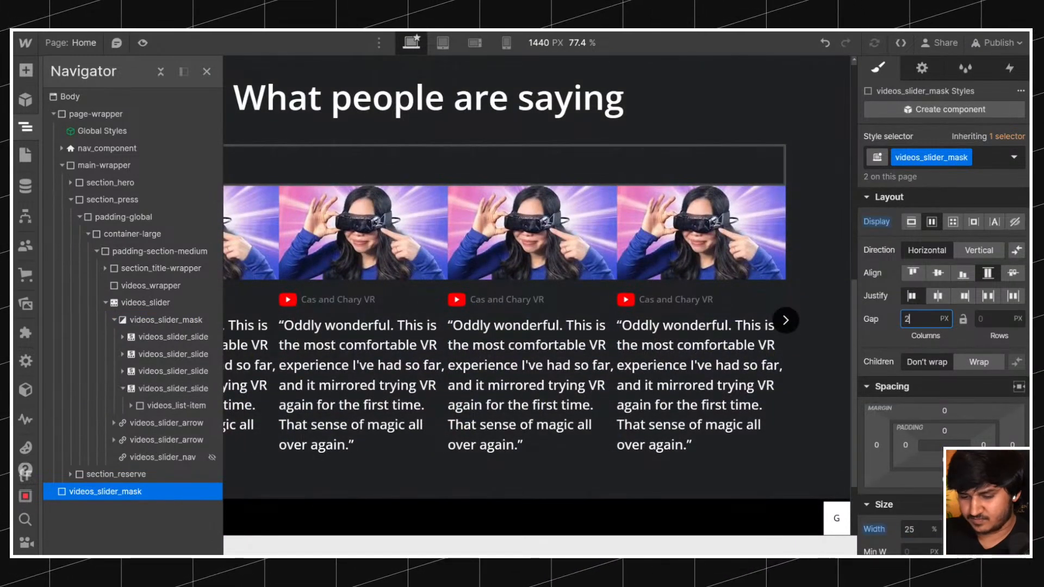
text(2rem)
key(Return)
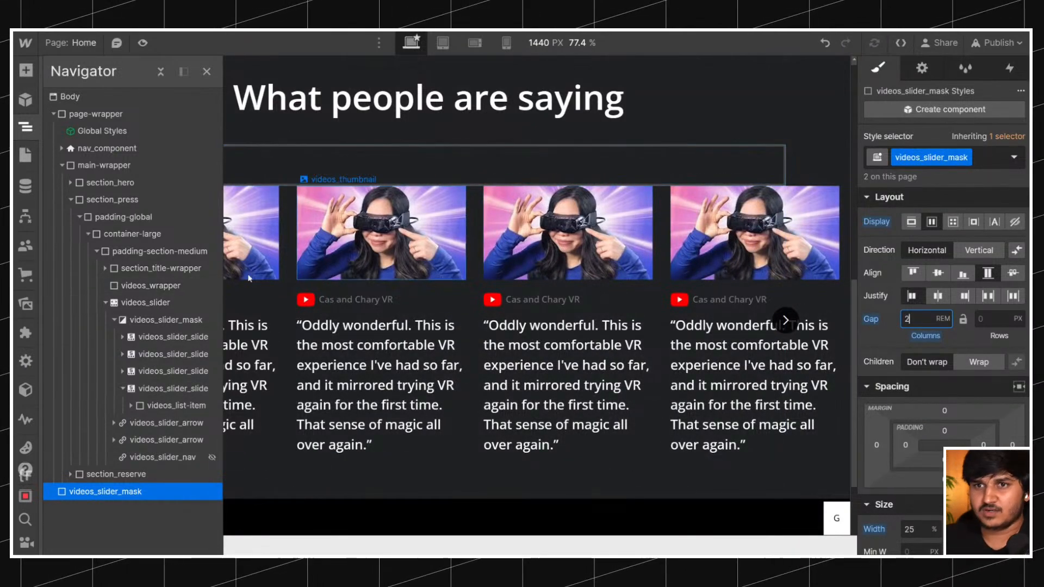
Set the overflow of the videos_slider element to hidden.
click(144, 302)
scroll(661, 240, down, 5)
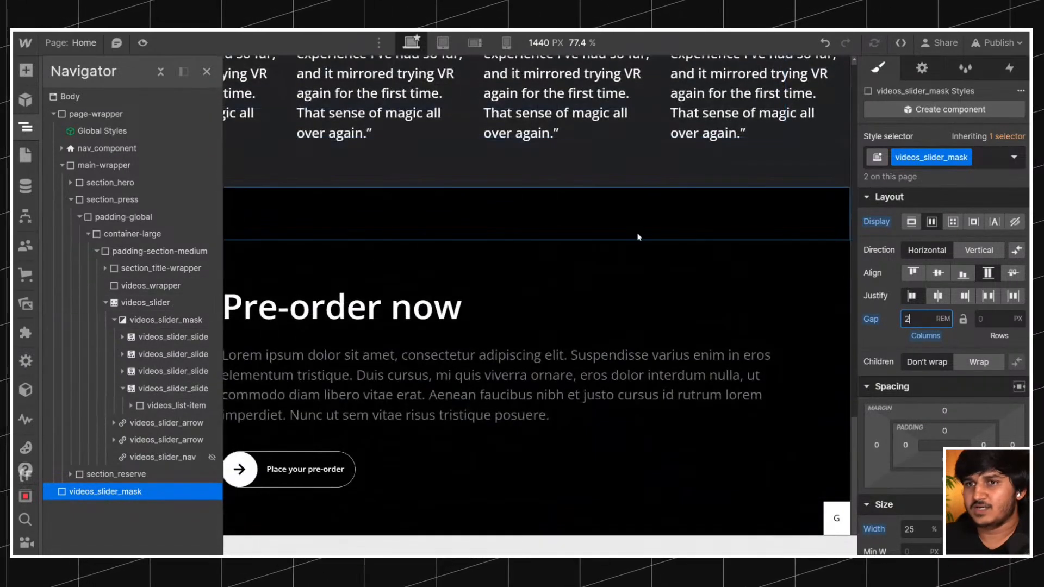
scroll(759, 277, up, 5)
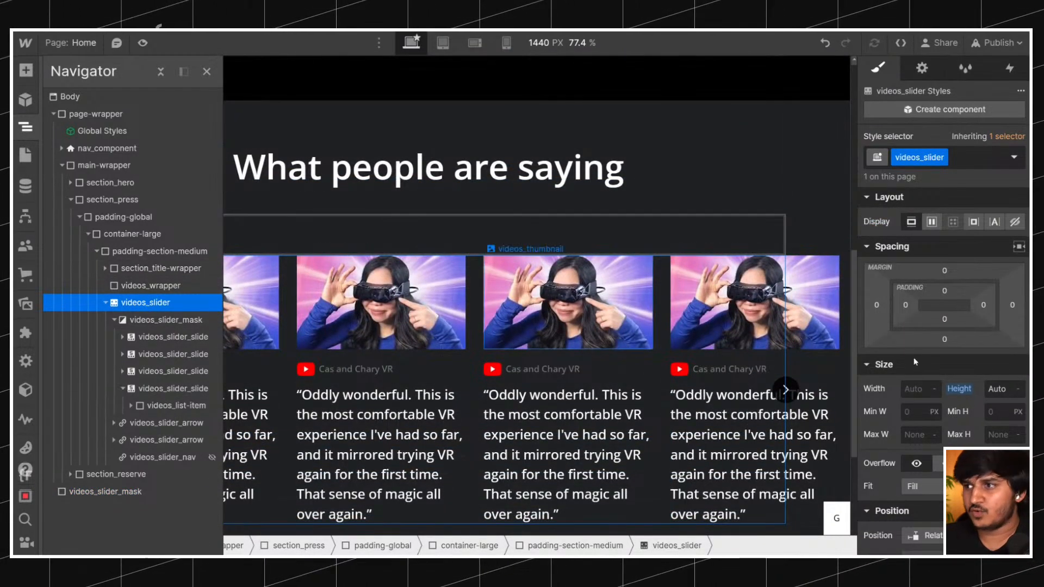
scroll(954, 261, down, 3)
click(947, 284)
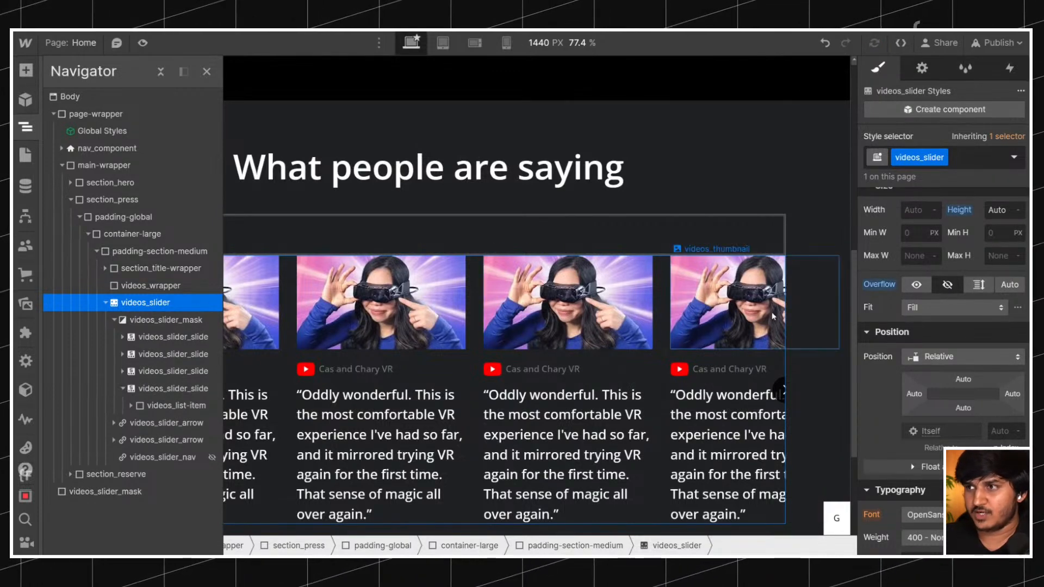
Preview the page to check how the reviews slider clips its slides, and return to the designer.
scroll(945, 293, up, 3)
click(155, 332)
click(155, 322)
click(157, 335)
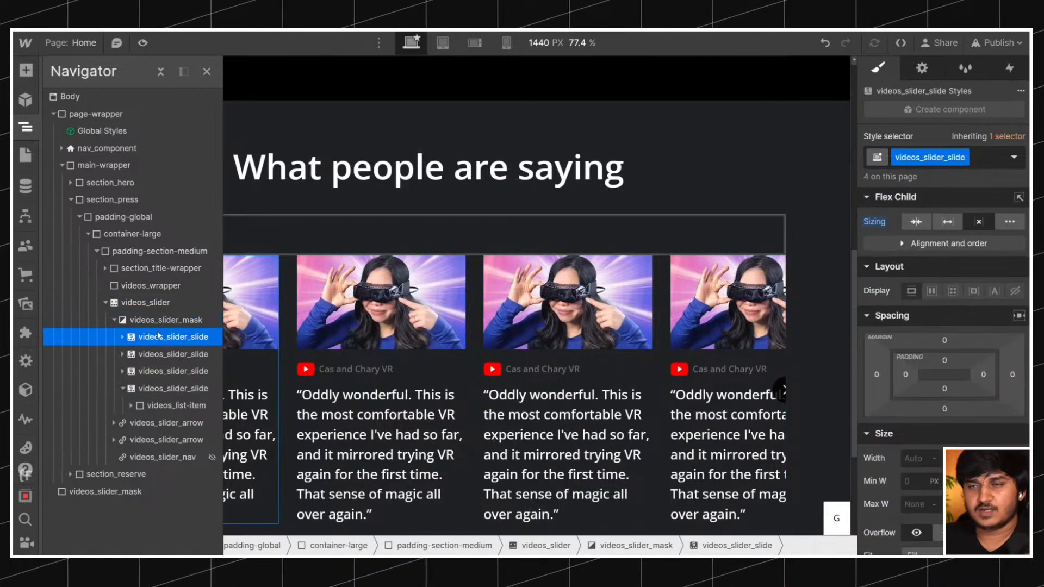
click(142, 44)
scroll(152, 143, down, 3)
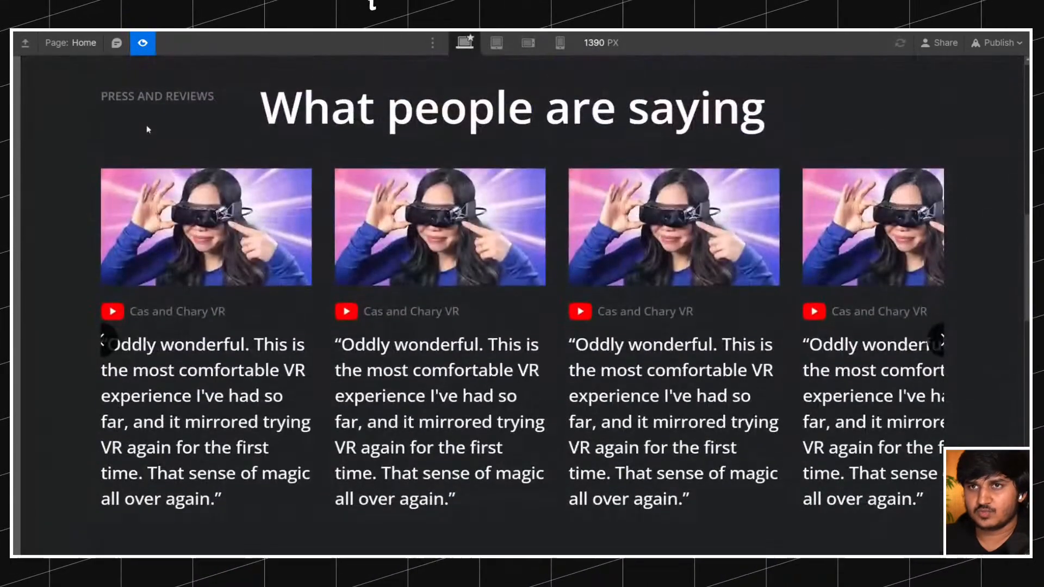
click(142, 44)
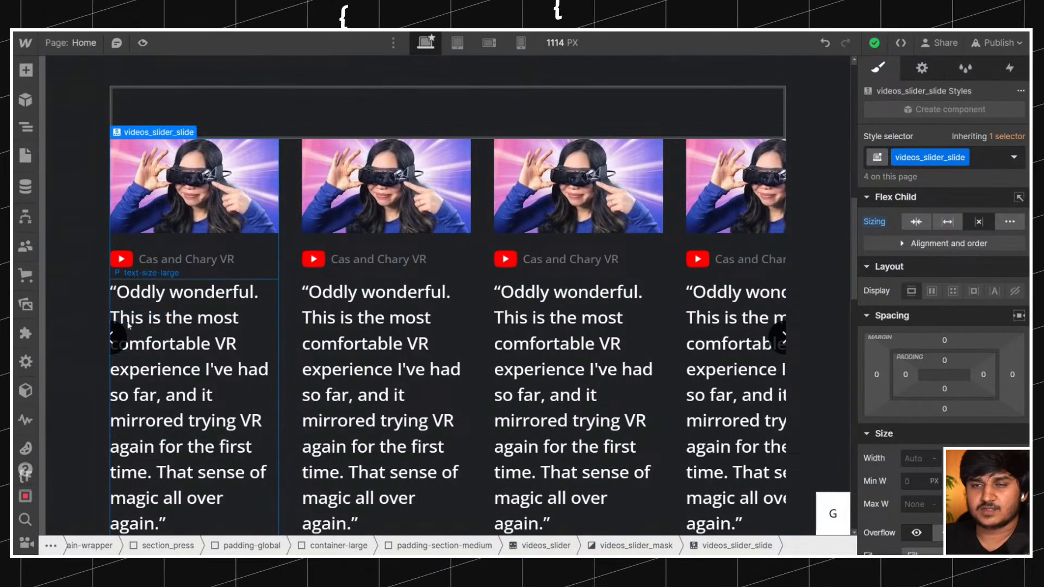
Set the canvas width to 1440 px and show the element tree again.
click(26, 127)
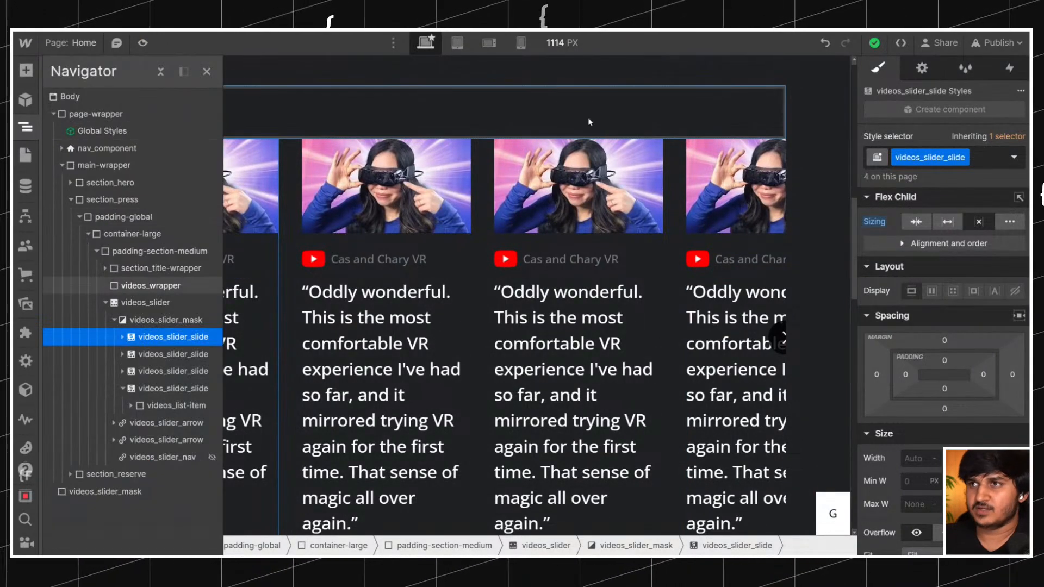
click(559, 44)
text(1440)
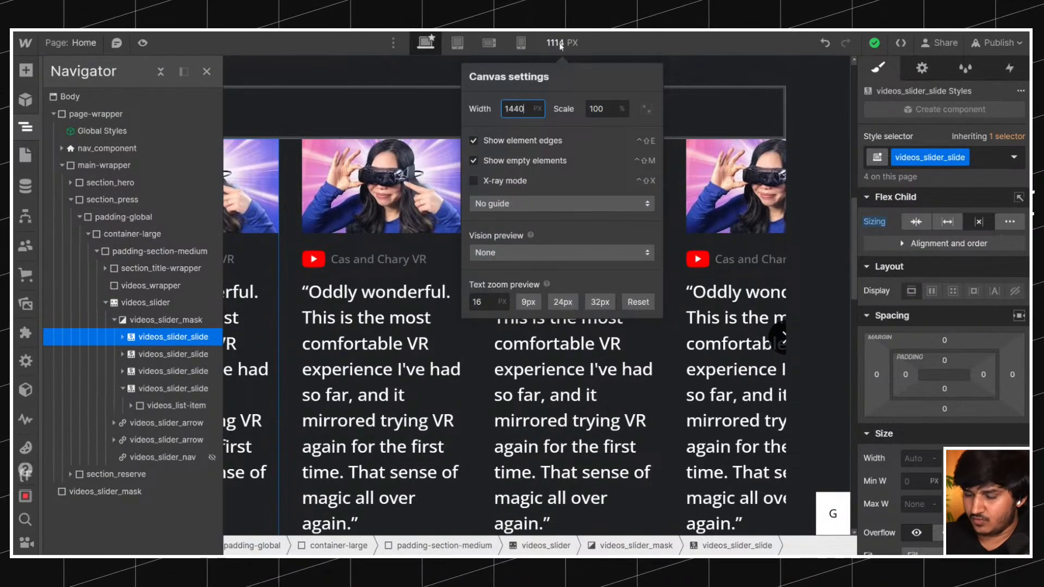
key(Return)
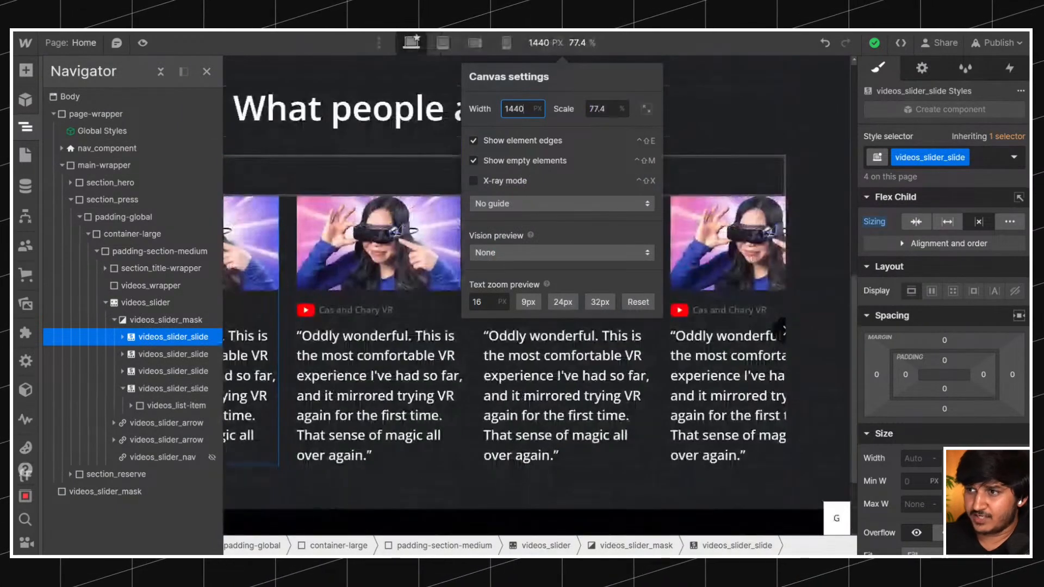
click(155, 338)
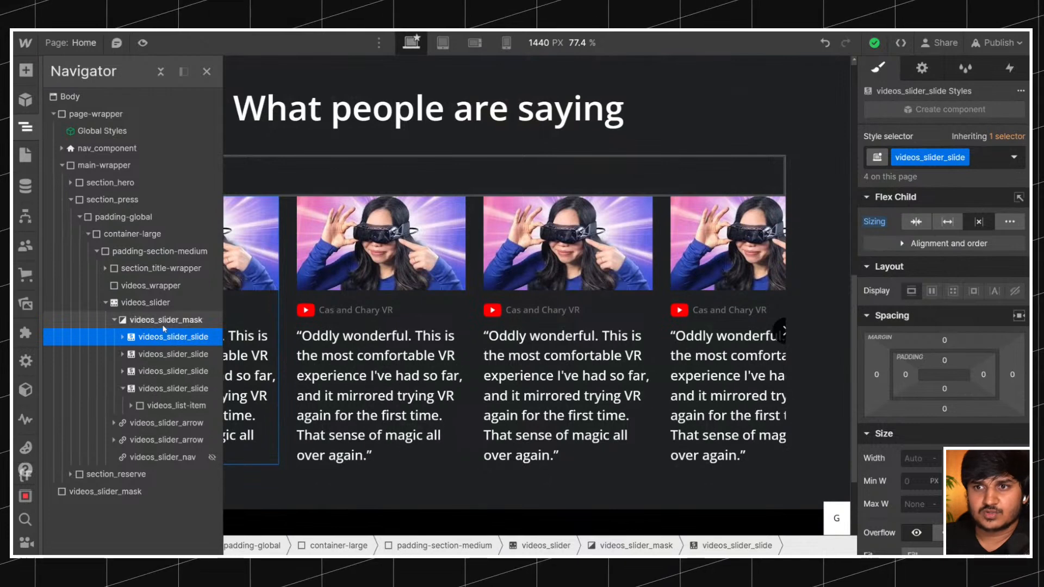
Restore the overflow of the videos_slider element to visible.
click(163, 325)
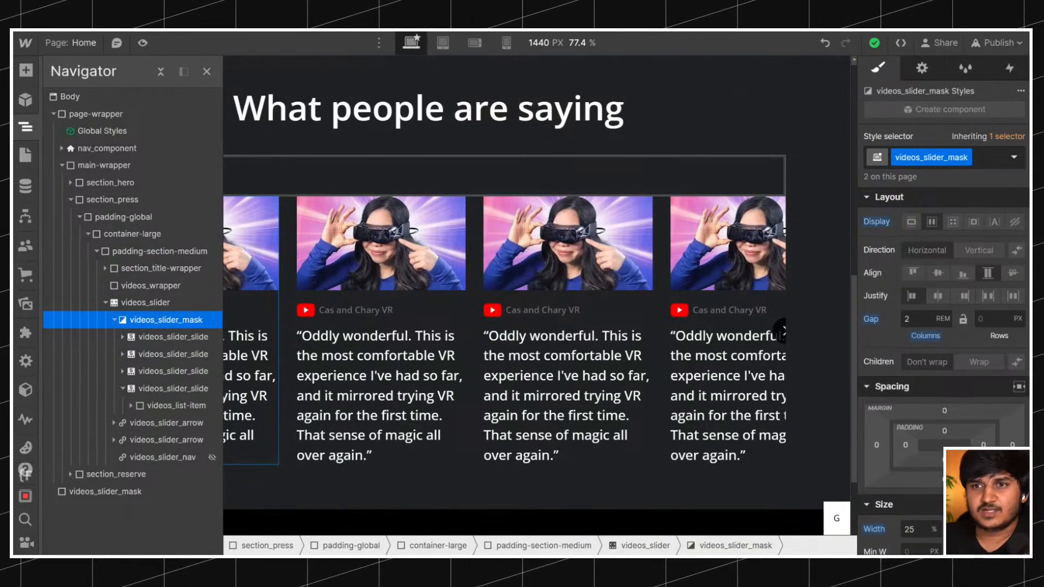
click(164, 305)
click(916, 462)
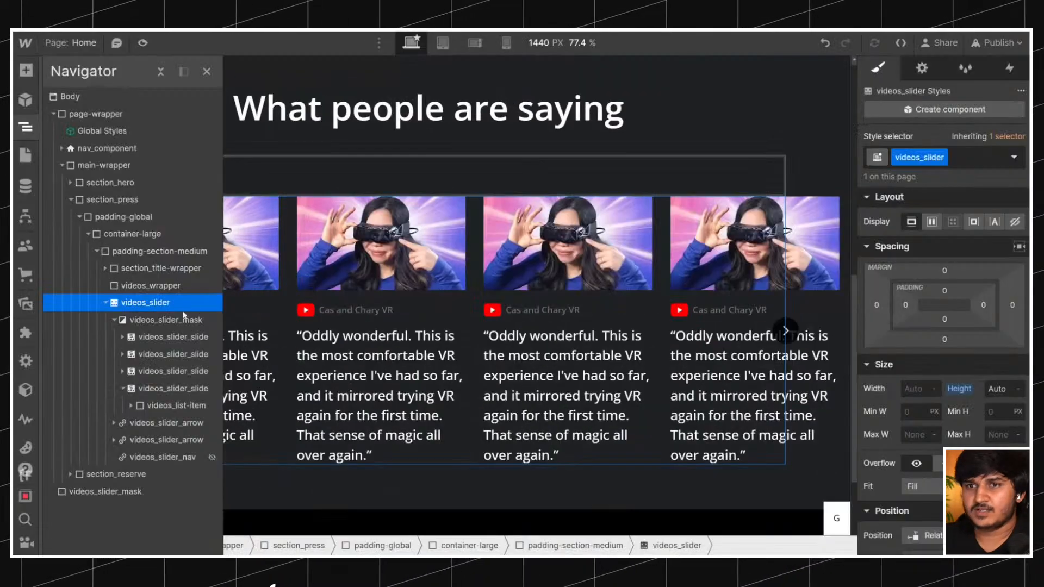
Compare the slider's mask, slides and arrow with the reviews section on the original Bigscreen site.
click(175, 321)
click(168, 337)
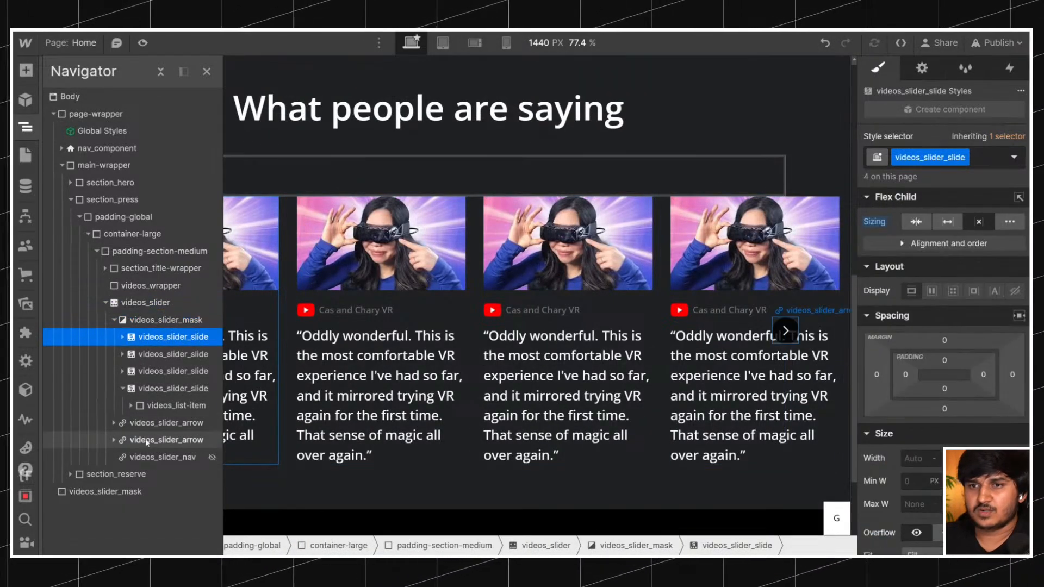
click(166, 422)
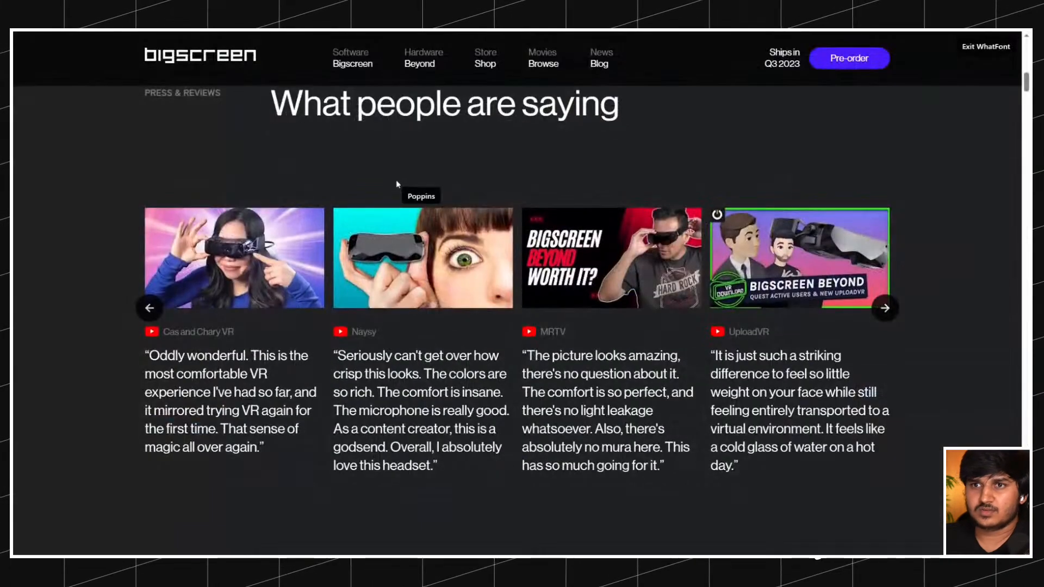
scroll(397, 187, up, 4)
scroll(398, 186, down, 3)
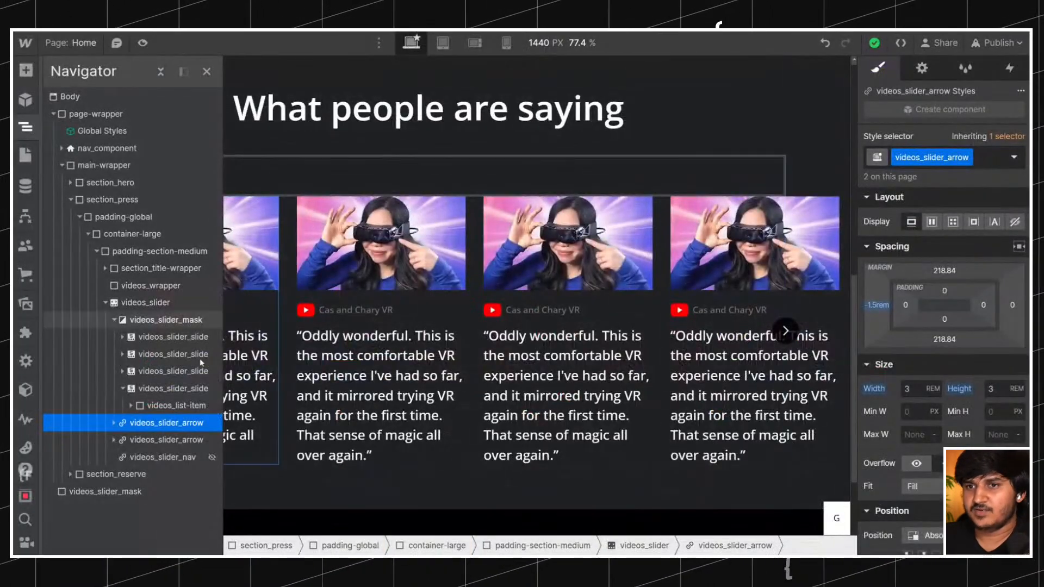
click(123, 388)
Try left and right margins of -22 px and 1.5rem on videos_slider.
click(145, 302)
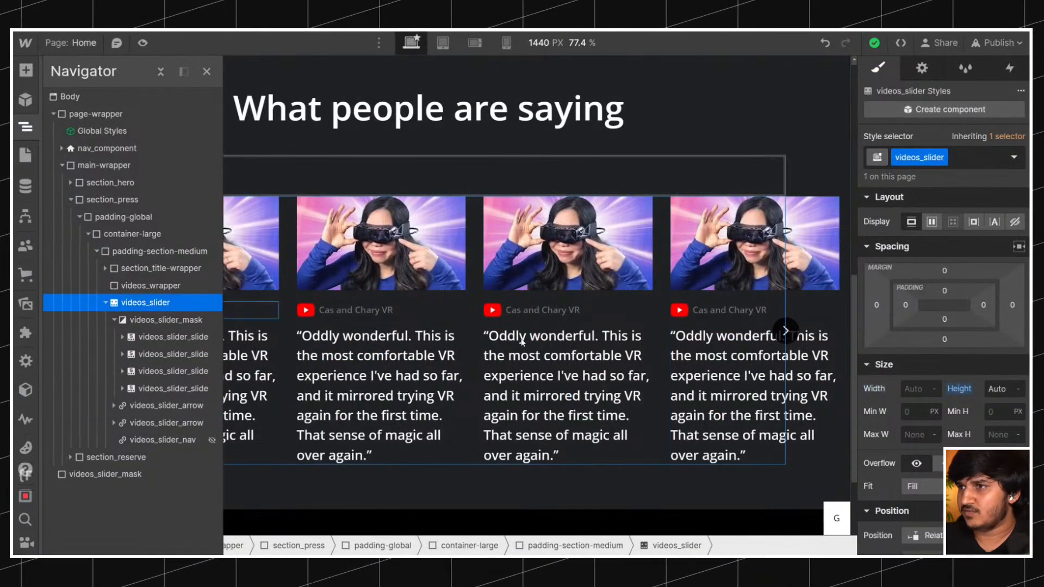
drag(877, 308, 888, 308)
click(878, 305)
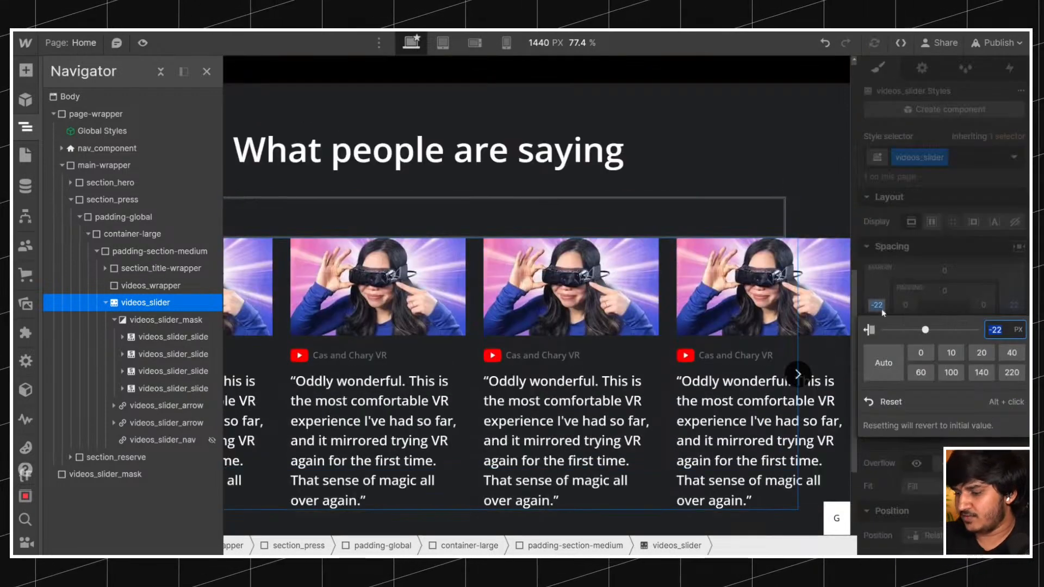
text(-)
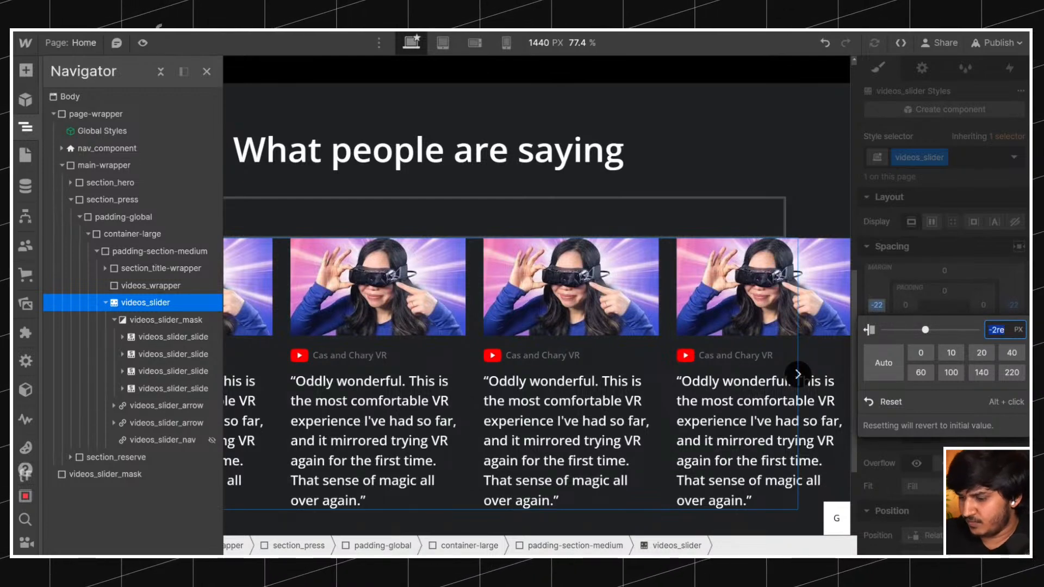
text(1.5rem)
key(Return)
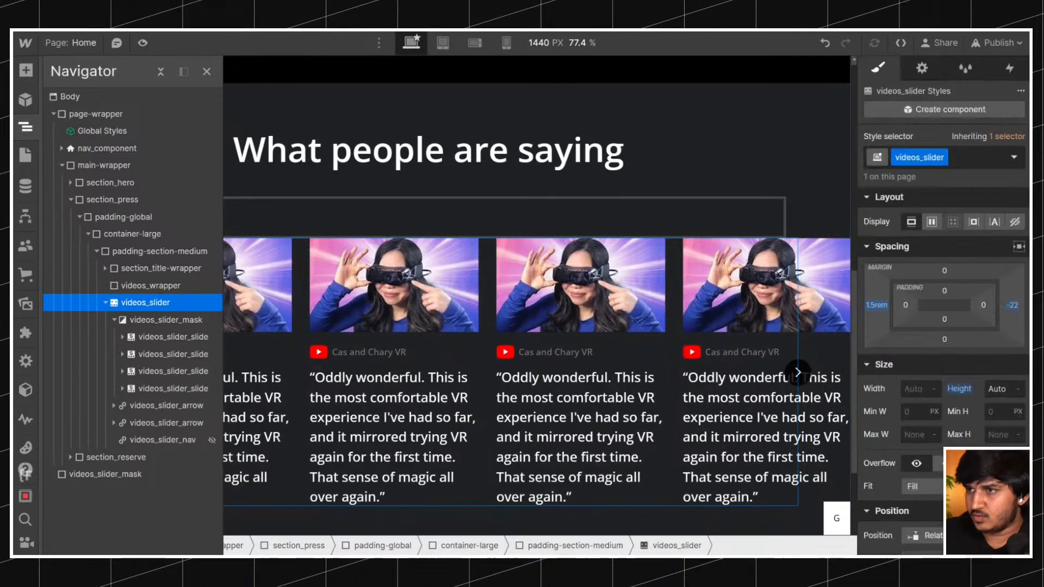
alt+click(876, 310)
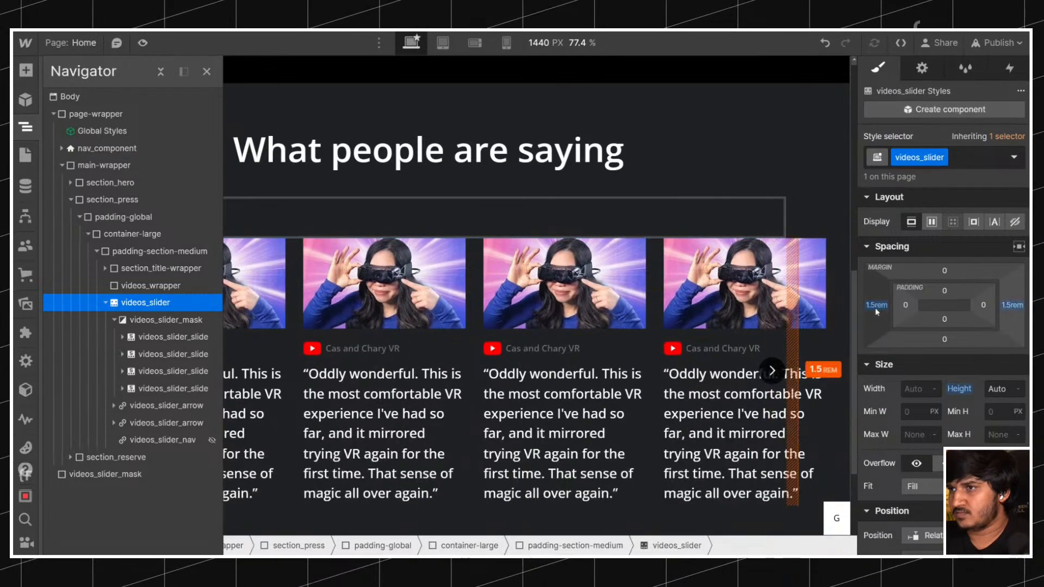
Set the left and right margins of videos_slider to -1.5rem.
click(1014, 313)
text(-1.5)
key(Return)
click(878, 309)
text(-1.5)
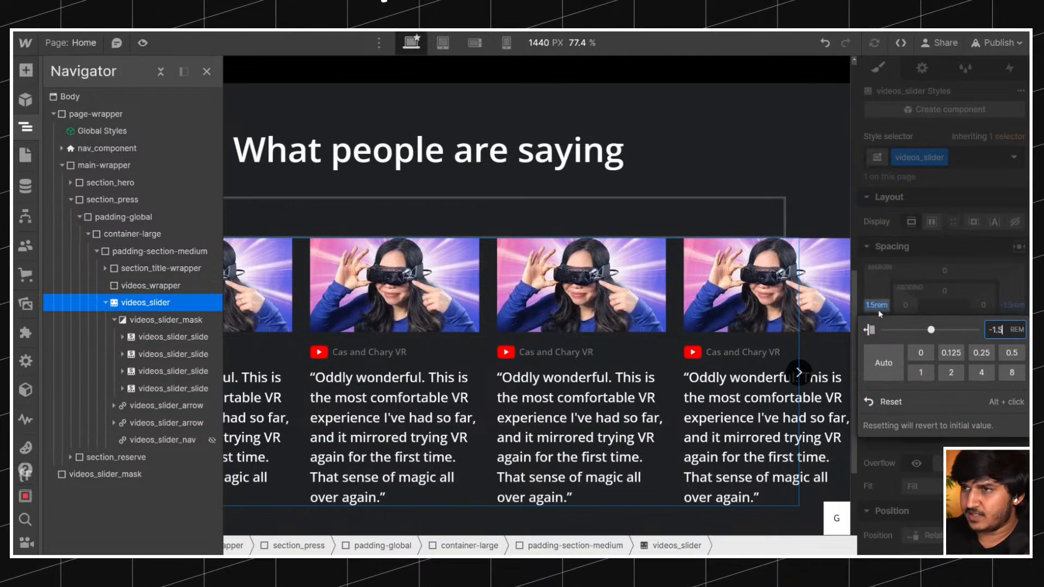
key(Return)
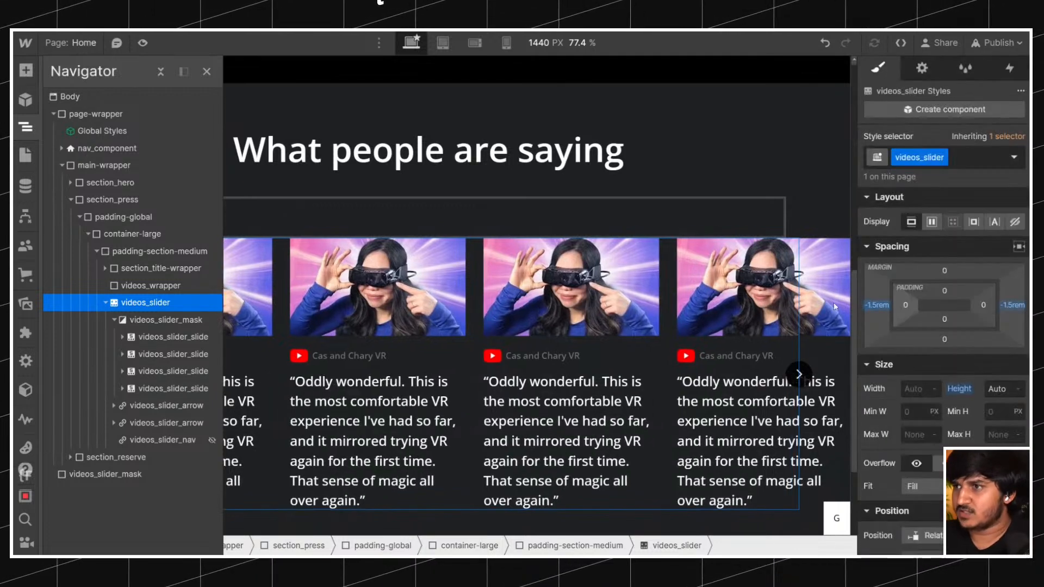
Remove the column gap from videos_slider_mask.
click(173, 321)
click(173, 337)
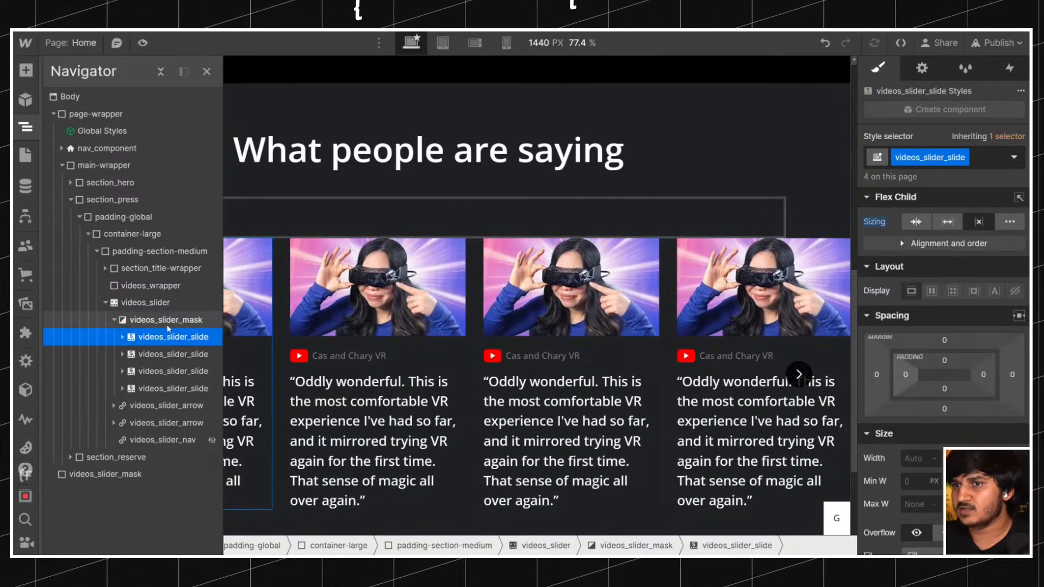
click(195, 318)
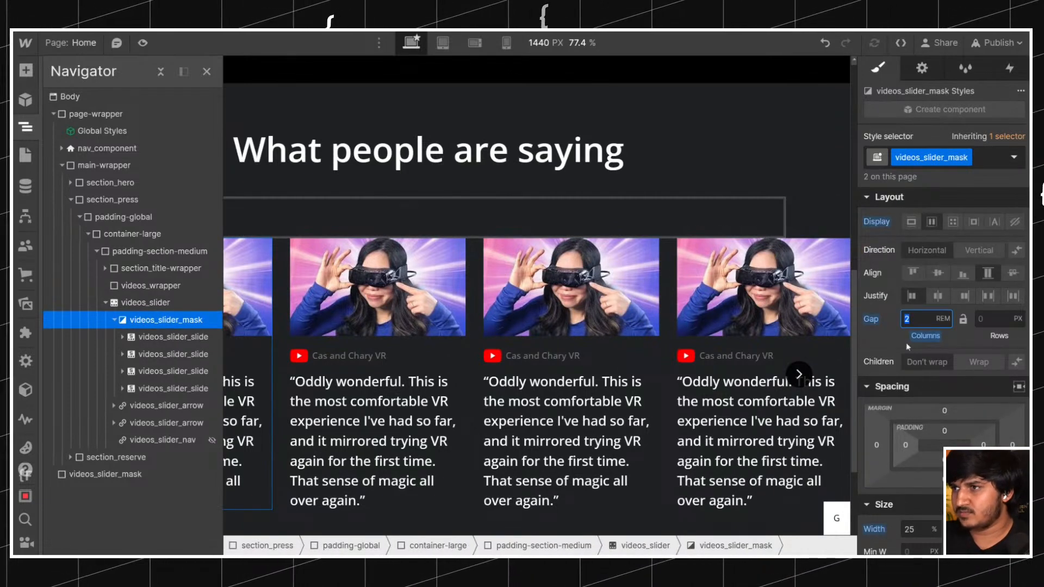
alt+click(873, 325)
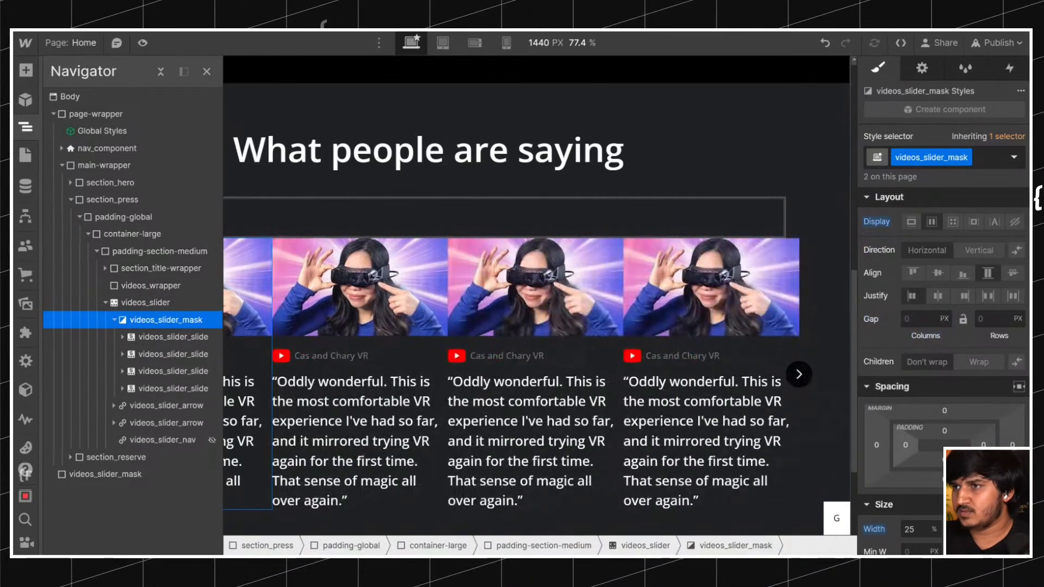
Inspect the size and spacing styles of the first slide and videos_slider_mask, and compare the slider's width with videos_wrapper.
click(167, 343)
scroll(992, 261, down, 3)
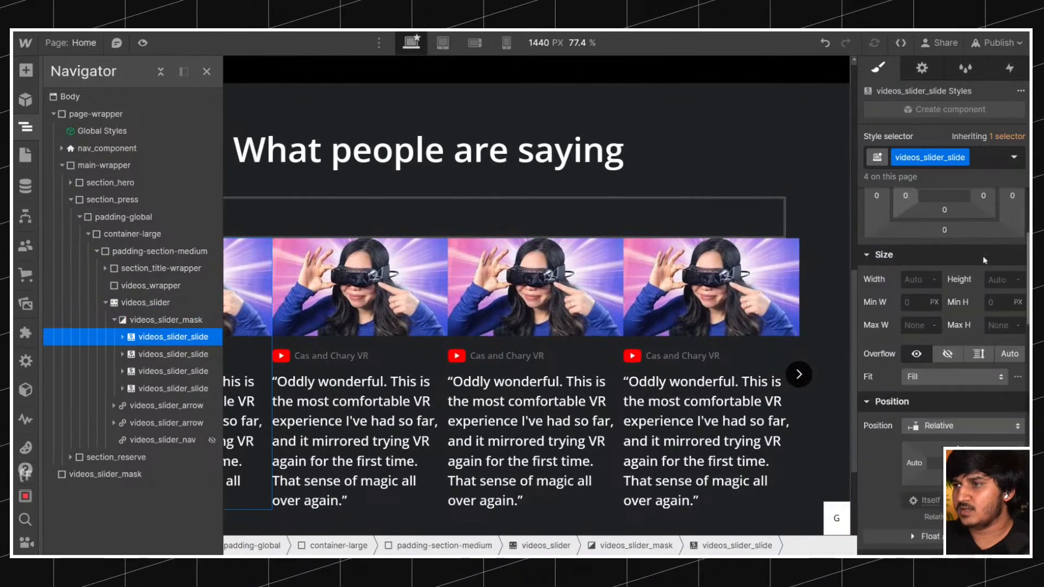
click(196, 319)
click(910, 350)
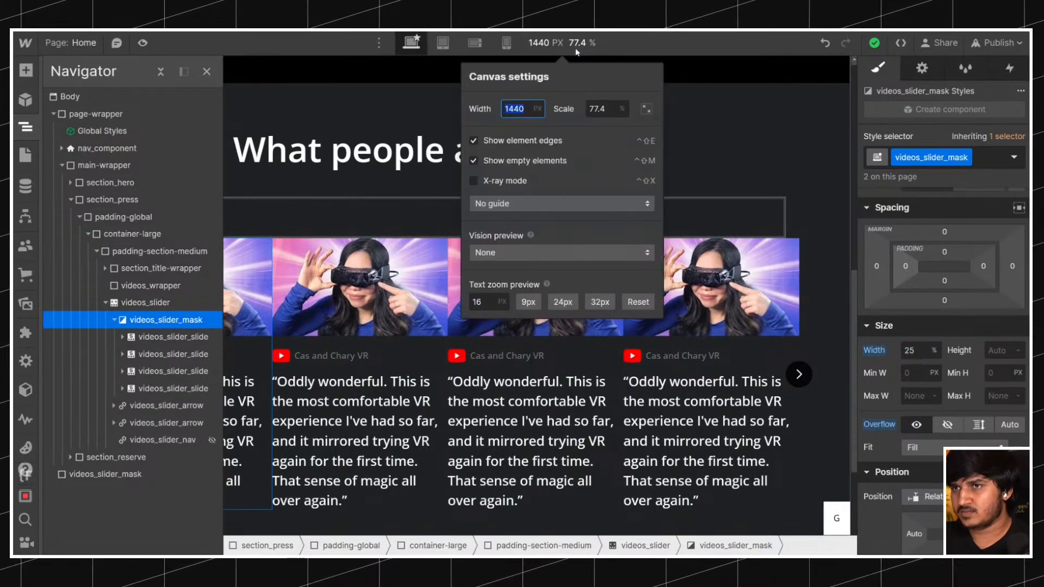
scroll(443, 211, down, 3)
scroll(667, 119, up, 1)
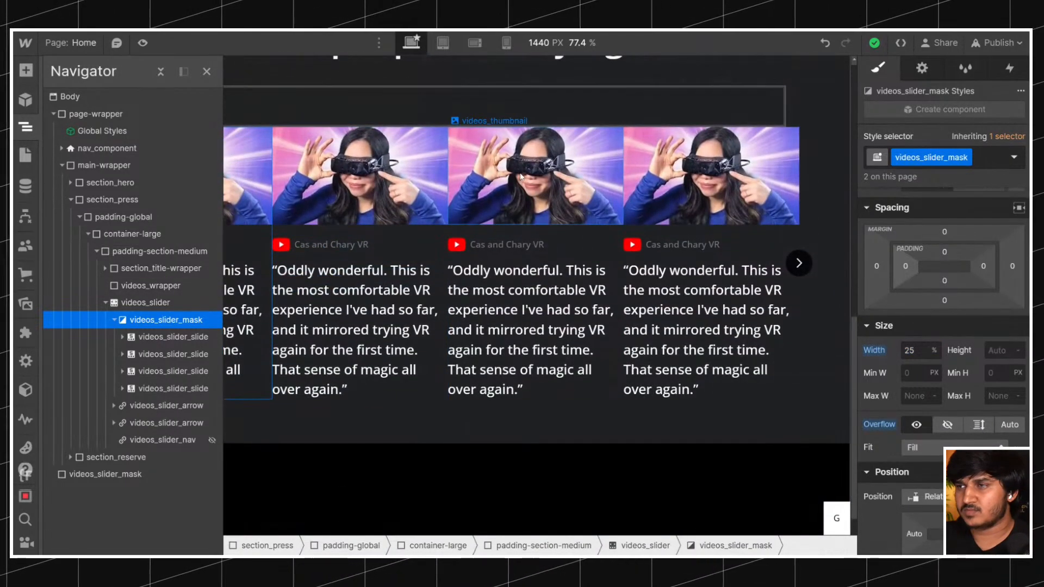
click(723, 119)
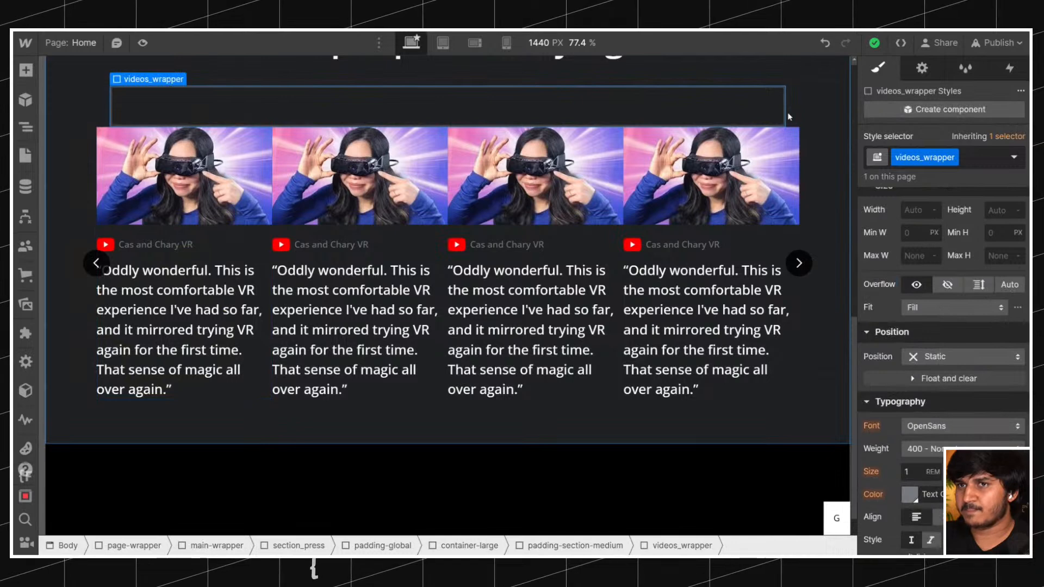
Set the overflow of videos_slider to hidden.
click(26, 126)
click(144, 302)
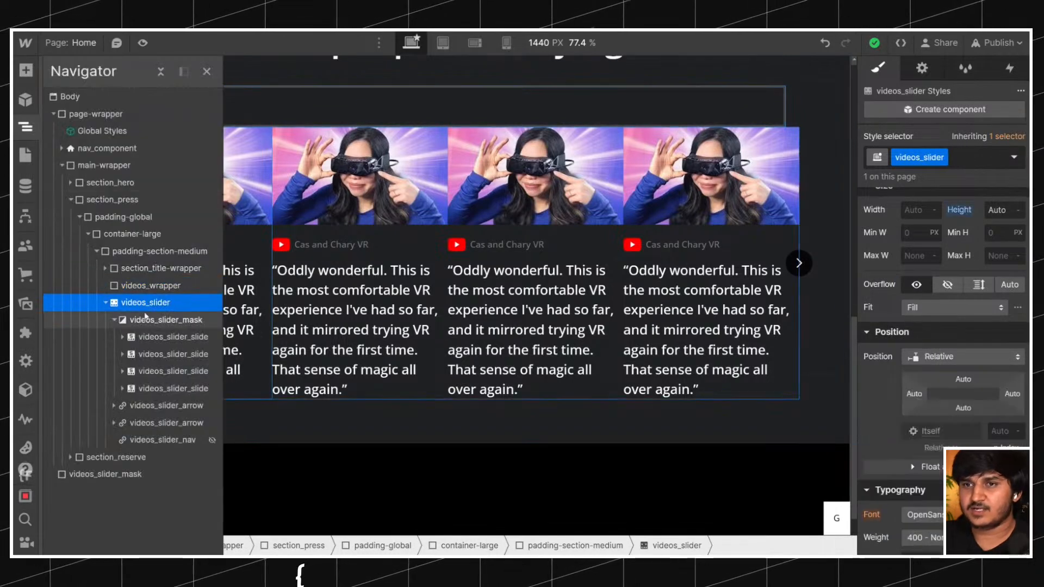
scroll(1006, 335, up, 3)
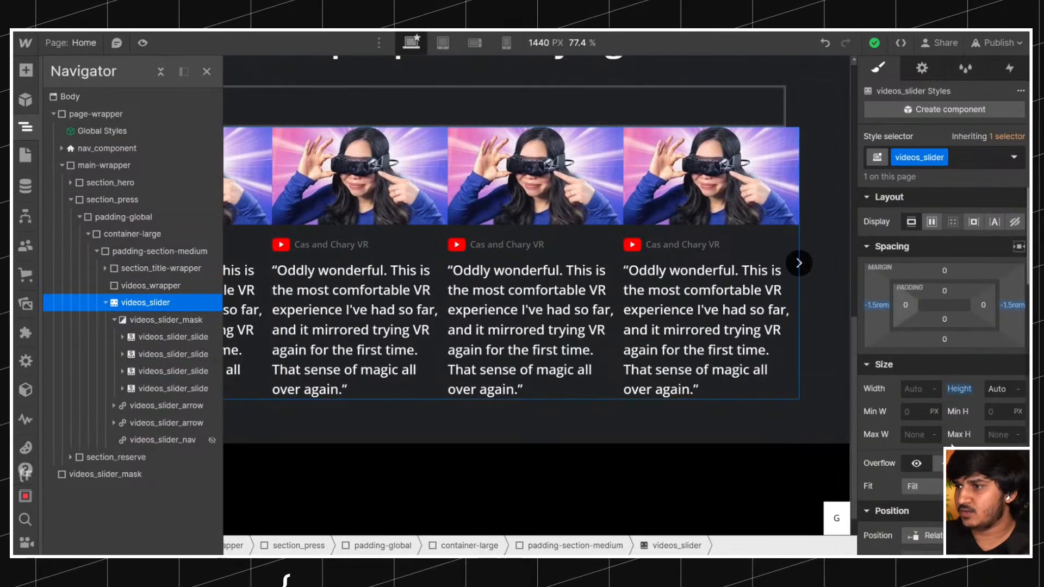
click(941, 463)
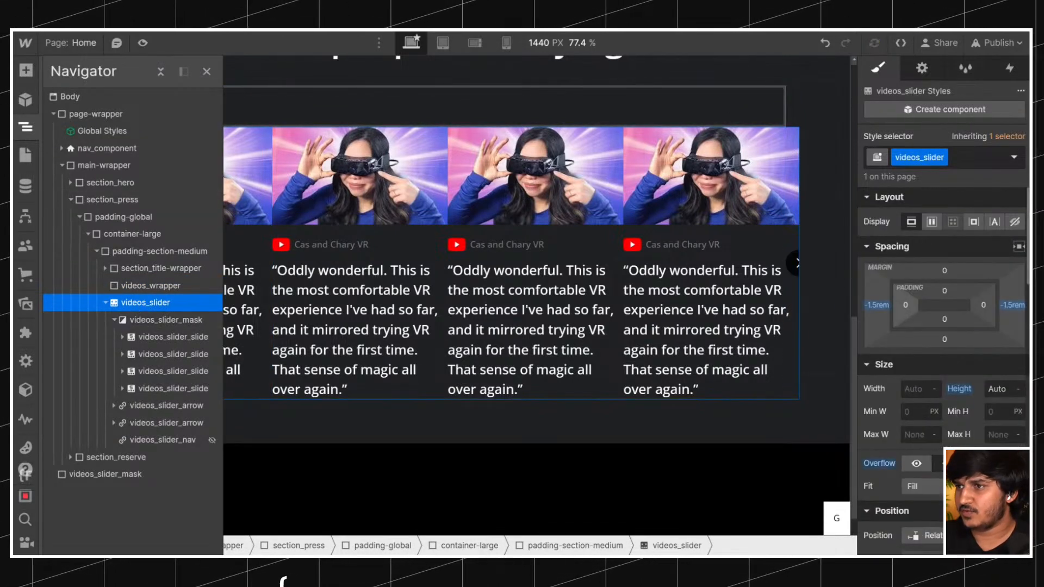
Shift the slider arrows inward so they sit fully inside the edges of videos_slider.
click(152, 410)
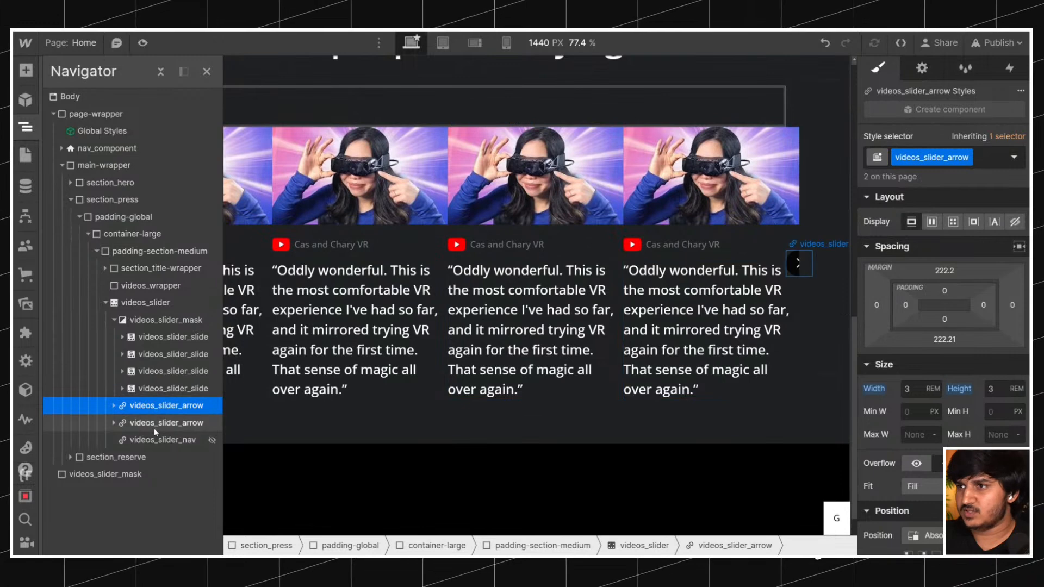
click(796, 264)
alt+click(877, 328)
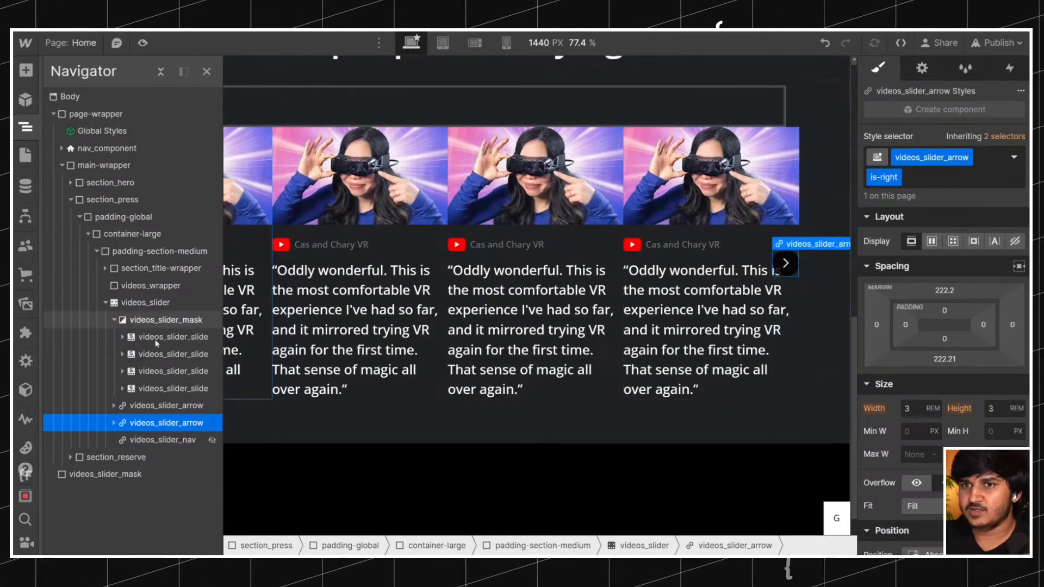
Try left and right padding of 1.5rem on videos_slider_mask and reset both sides to 0.
click(155, 321)
drag(900, 437, 903, 446)
click(908, 449)
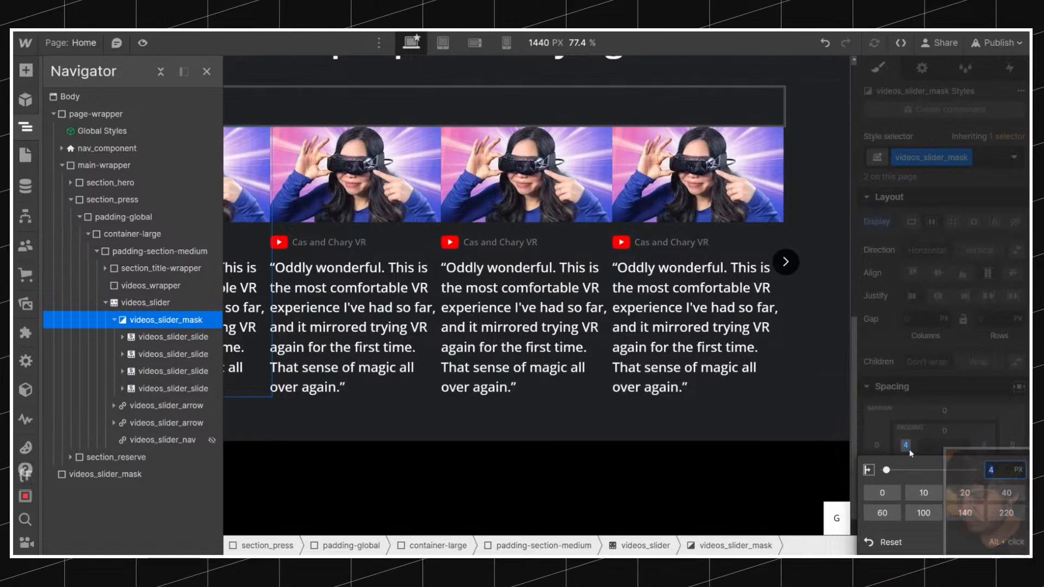
text(1.5rem)
key(Return)
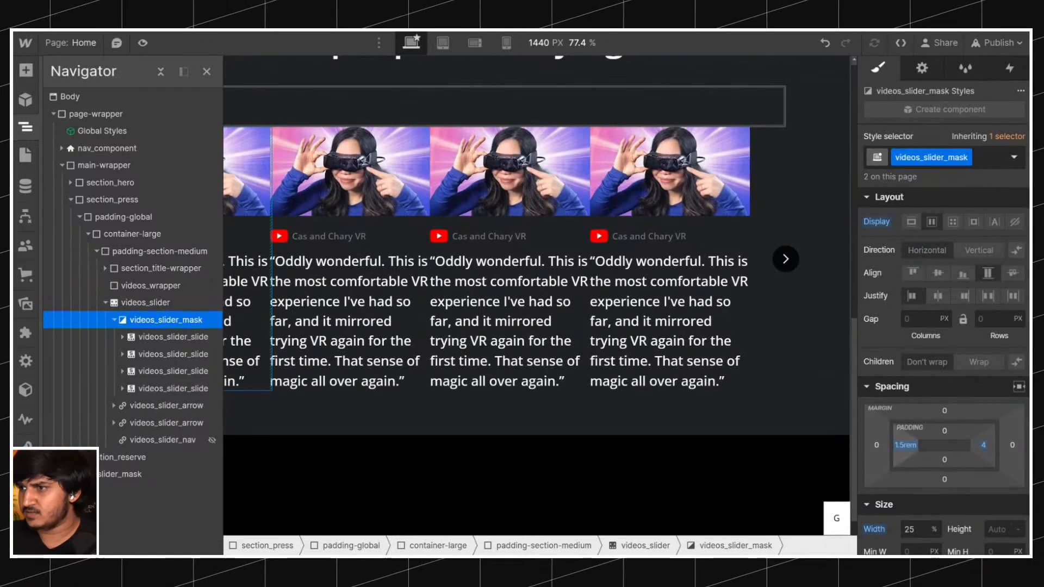
click(986, 447)
text(1.5rem)
key(Return)
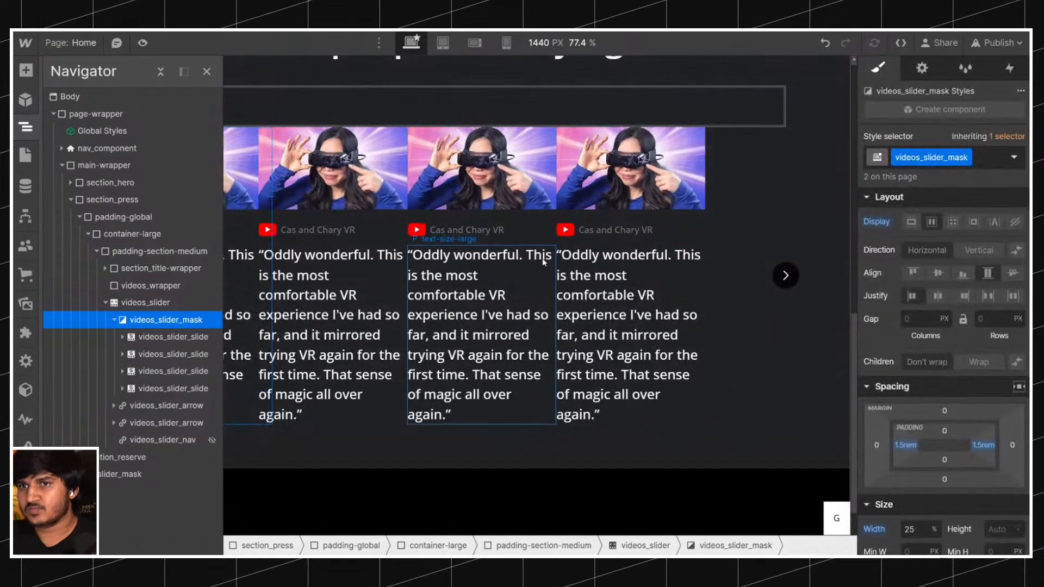
alt+click(904, 448)
alt+click(977, 451)
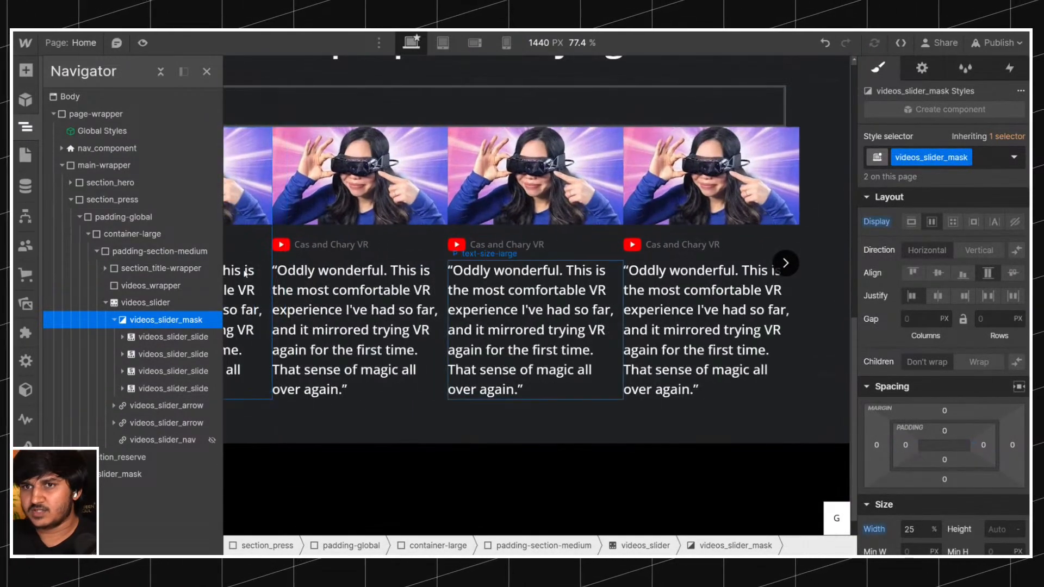
Set the left and right padding of videos_slider to 1.5rem.
click(160, 303)
click(904, 306)
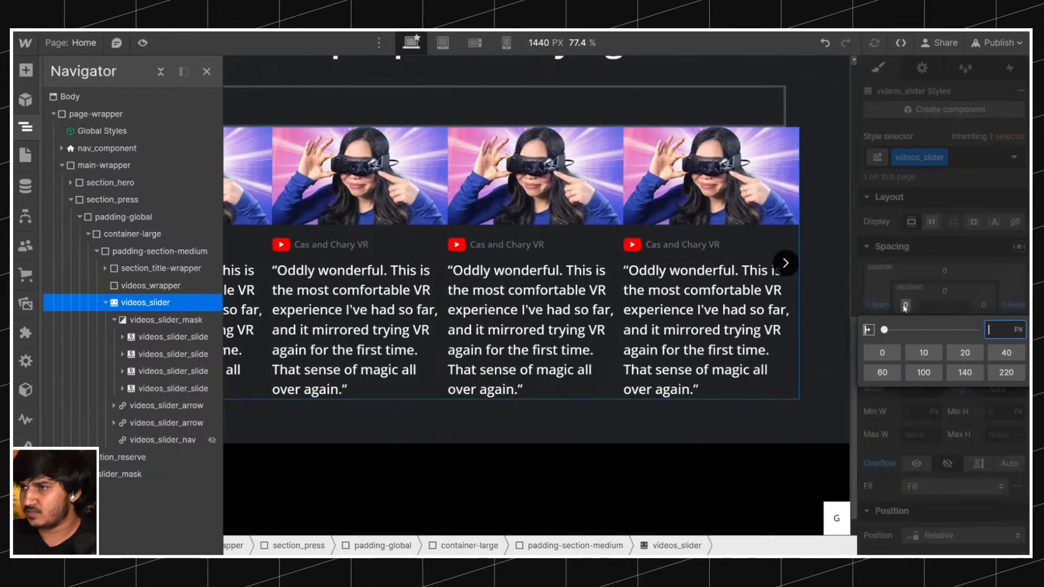
text(1.5rem)
key(Return)
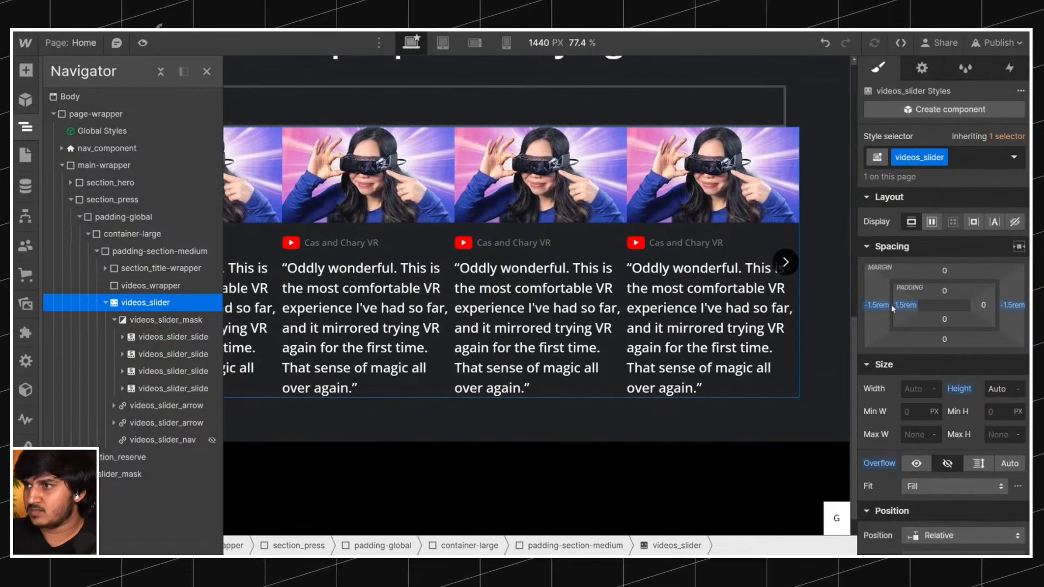
click(981, 305)
text(1.5rem)
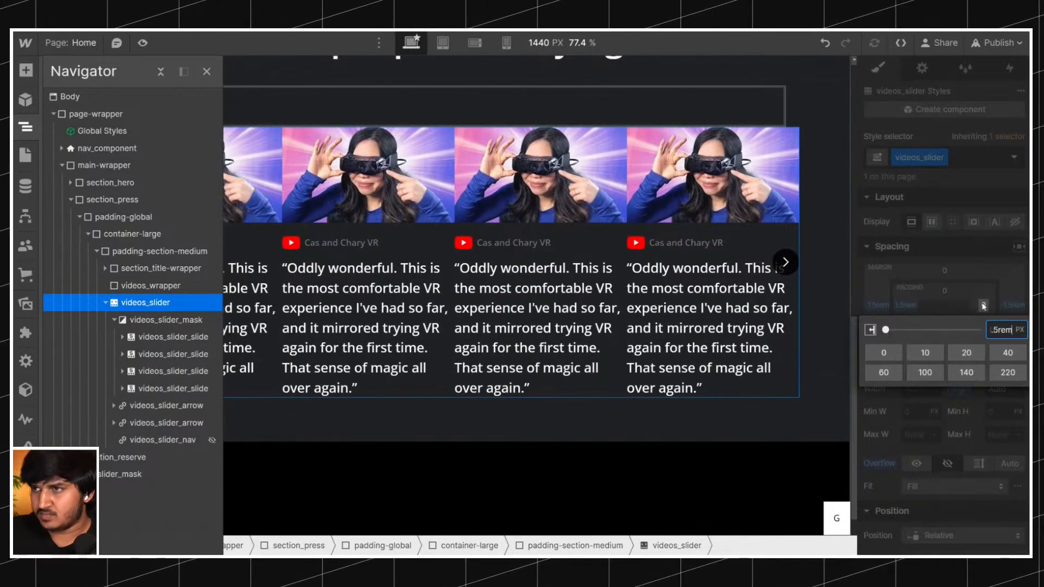
key(Return)
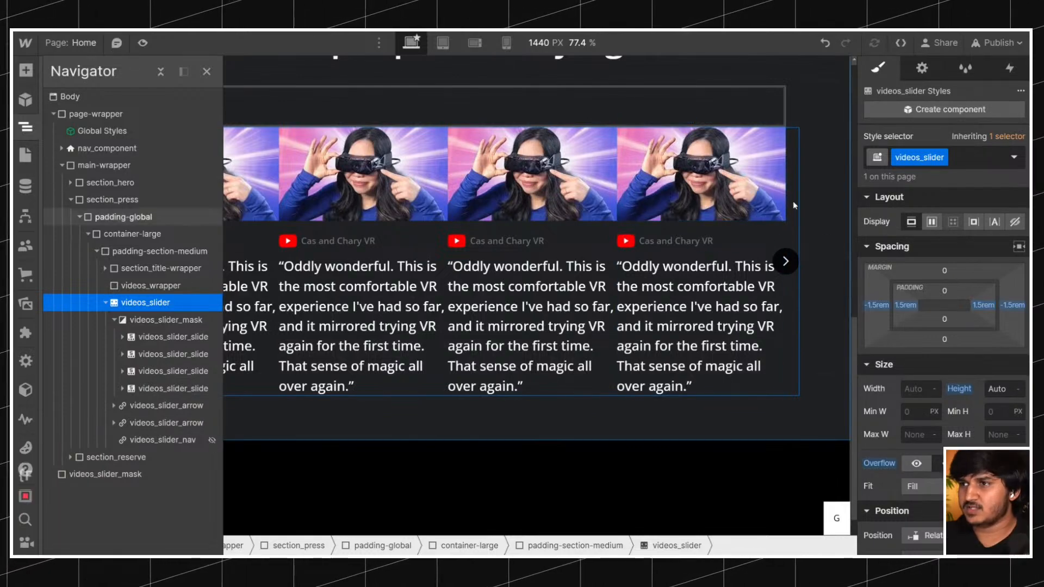
Preview the page, test the slider's next and previous arrows, and return to editing.
key(ctrl+shift+p)
click(944, 250)
click(947, 253)
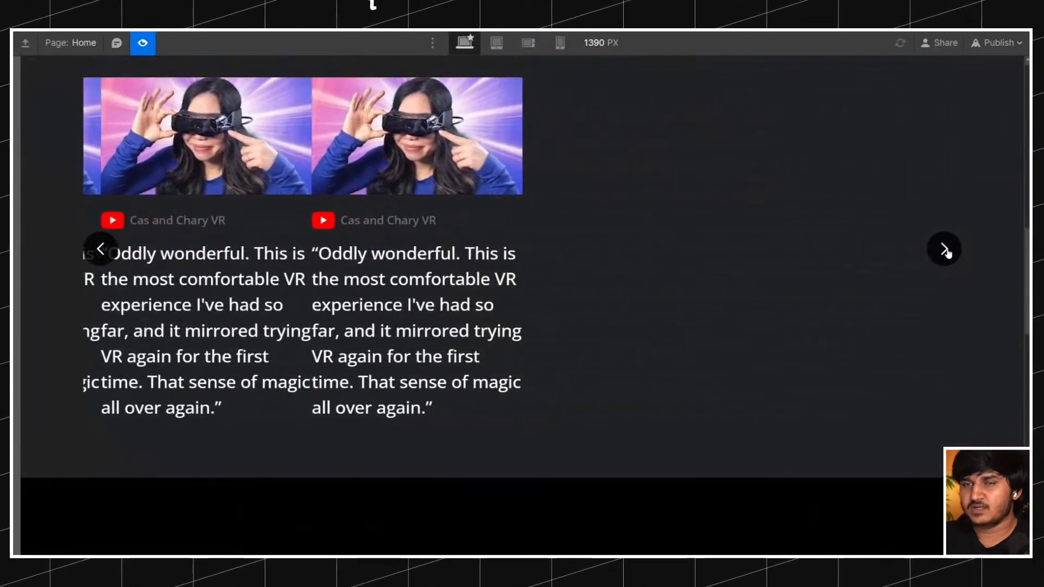
click(98, 250)
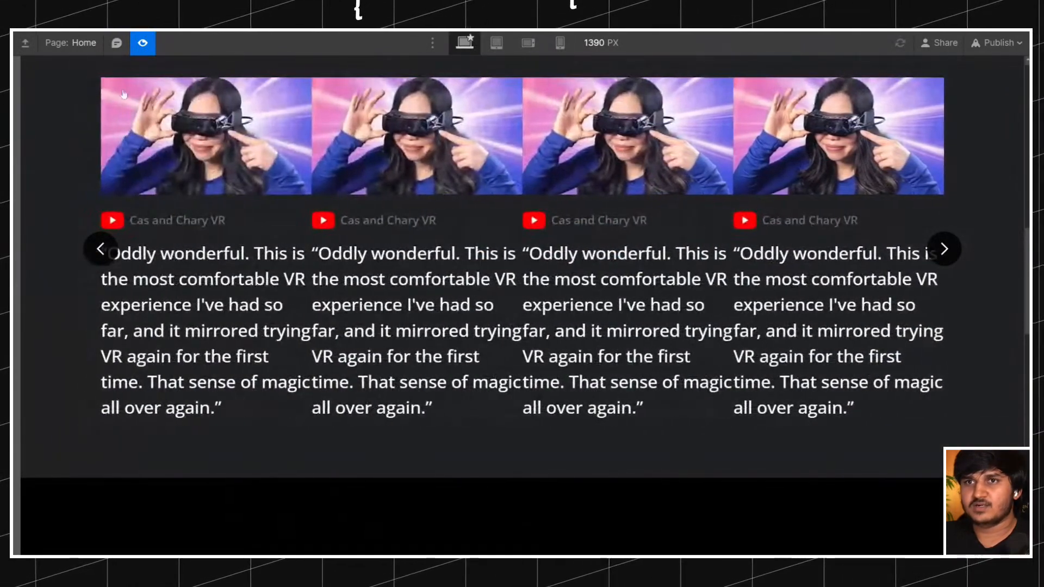
click(143, 43)
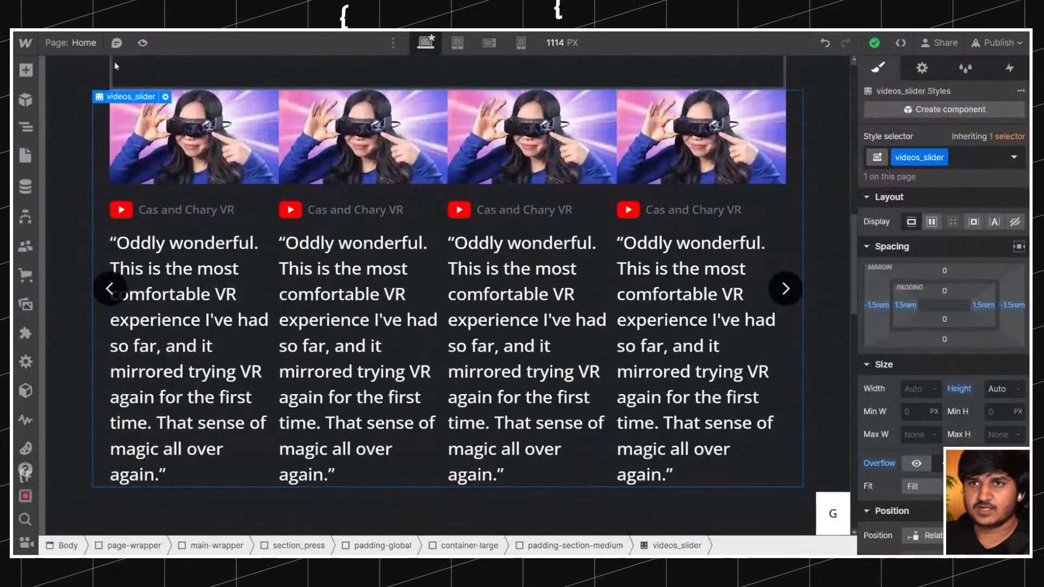
Compare the slider's slide spacing and arrow behaviour with the reviews slider on the original Bigscreen site.
click(26, 127)
click(28, 129)
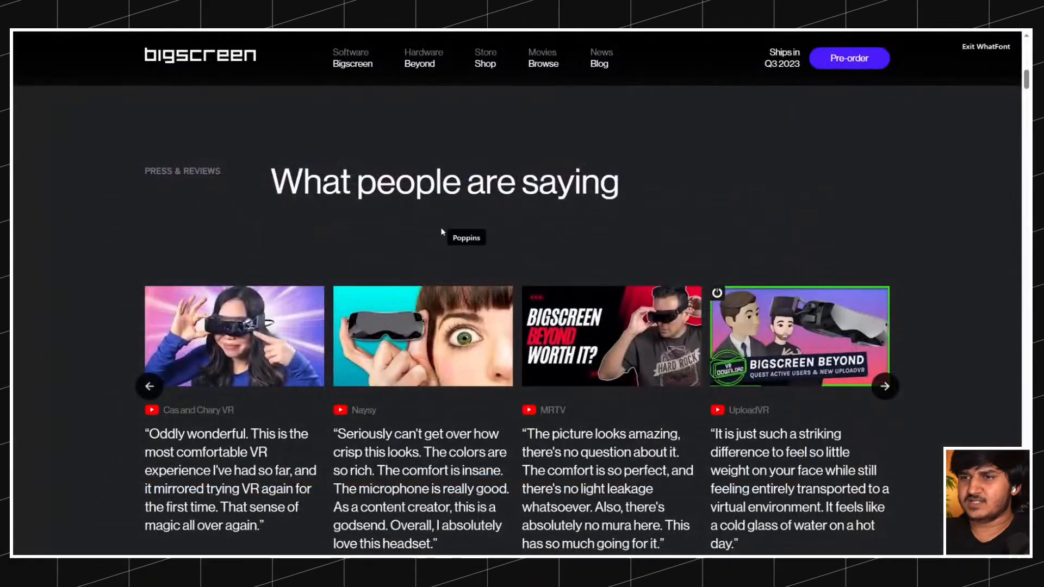
scroll(442, 231, down, 4)
scroll(886, 239, up, 1)
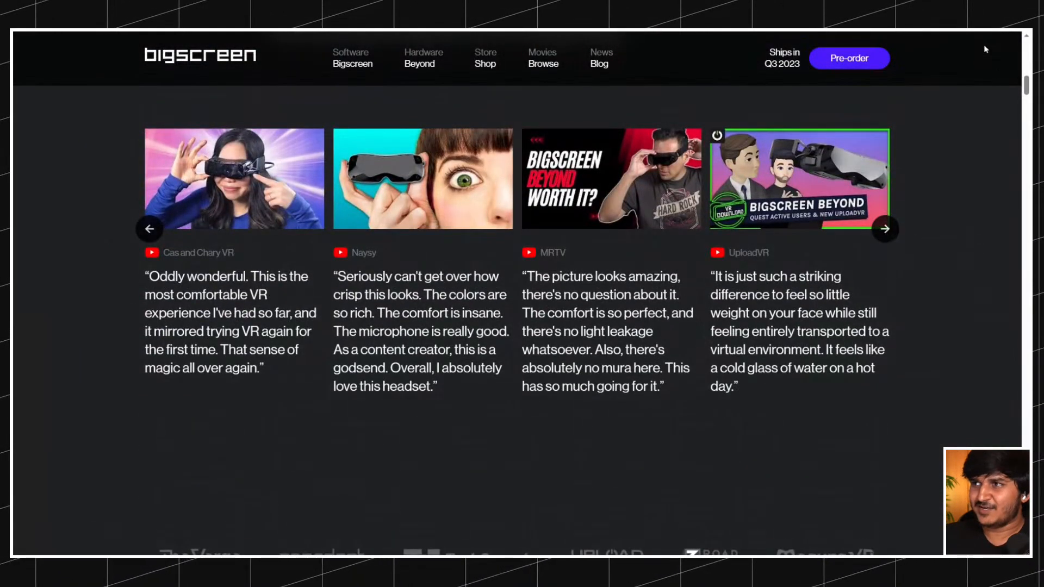
click(885, 229)
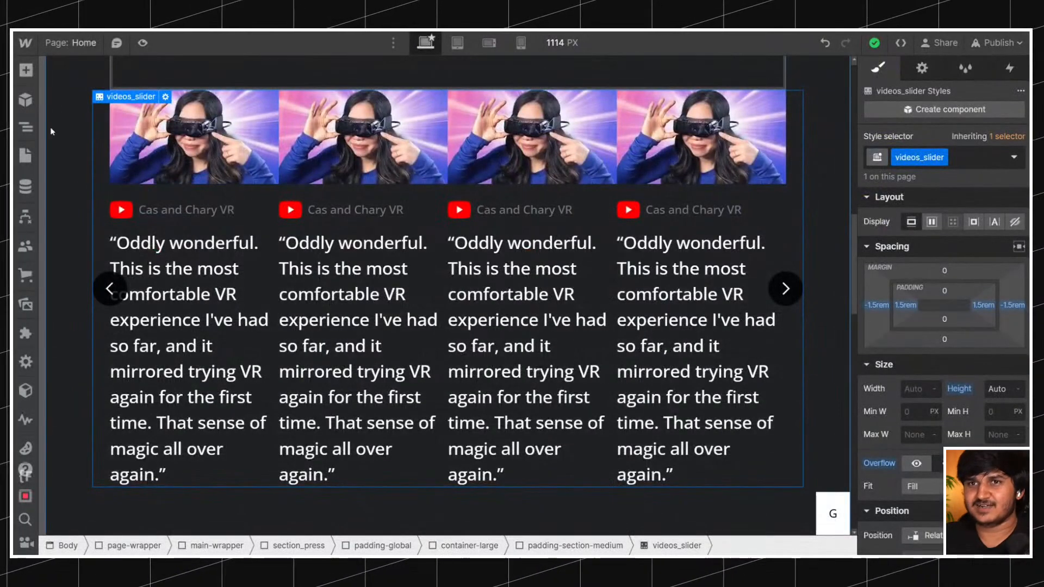
click(25, 126)
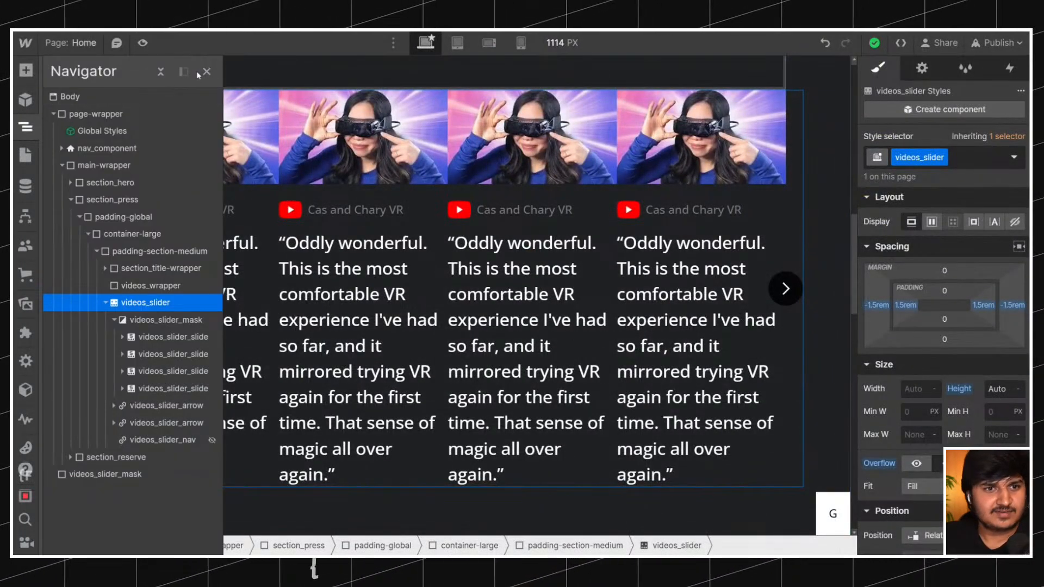
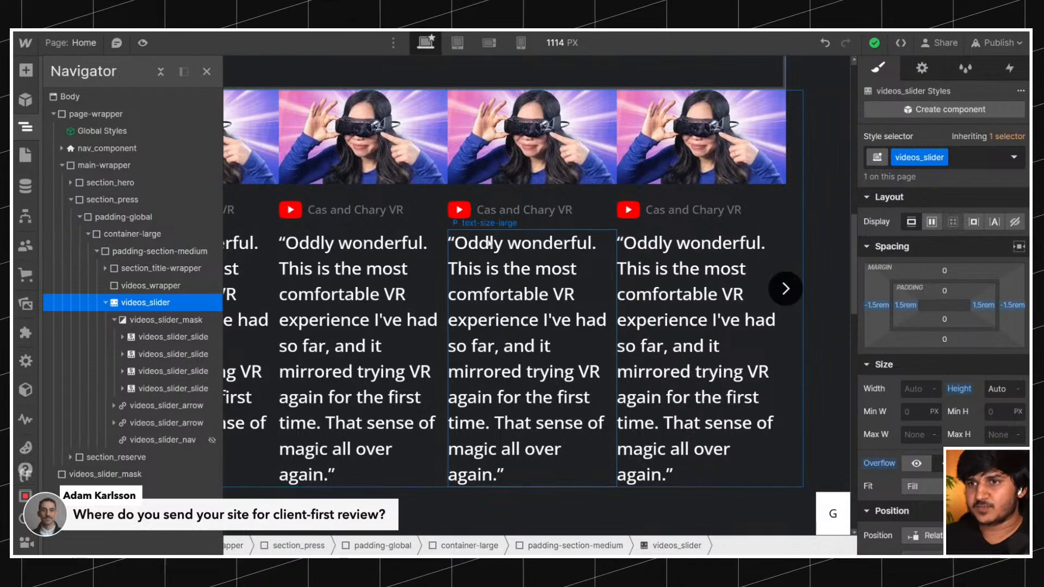
Try a 1rem column gap on the videos_slider_mask inside videos_slider and reset it.
click(117, 473)
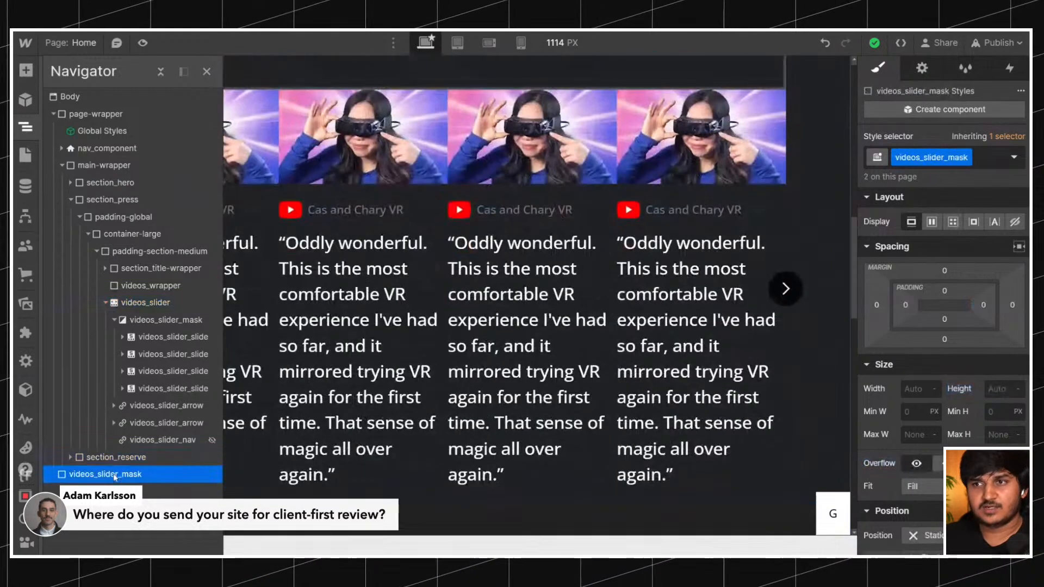
scroll(390, 298, up, 2)
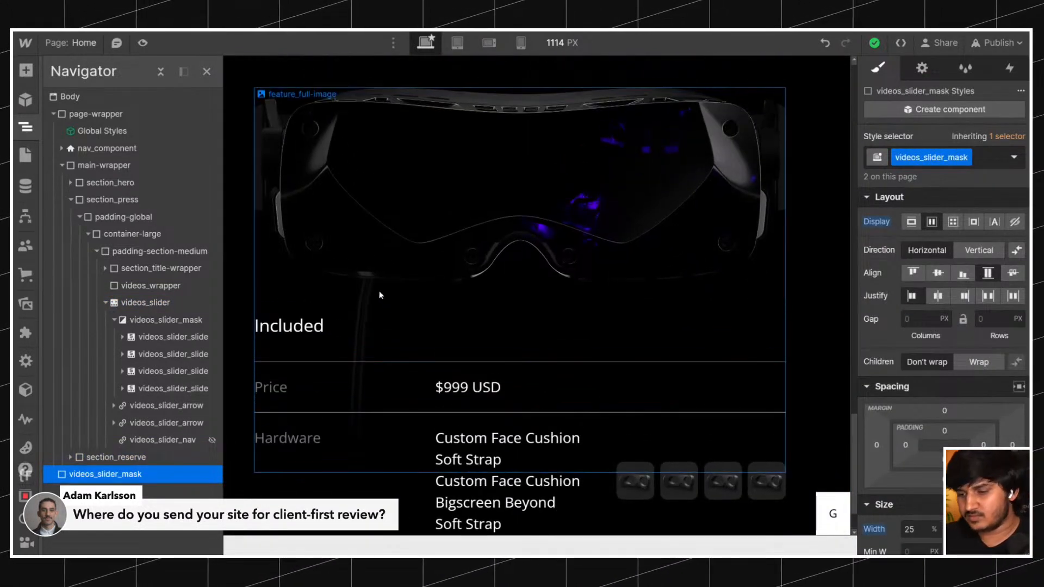
scroll(380, 295, up, 5)
click(166, 320)
click(922, 319)
text(1rem)
key(Return)
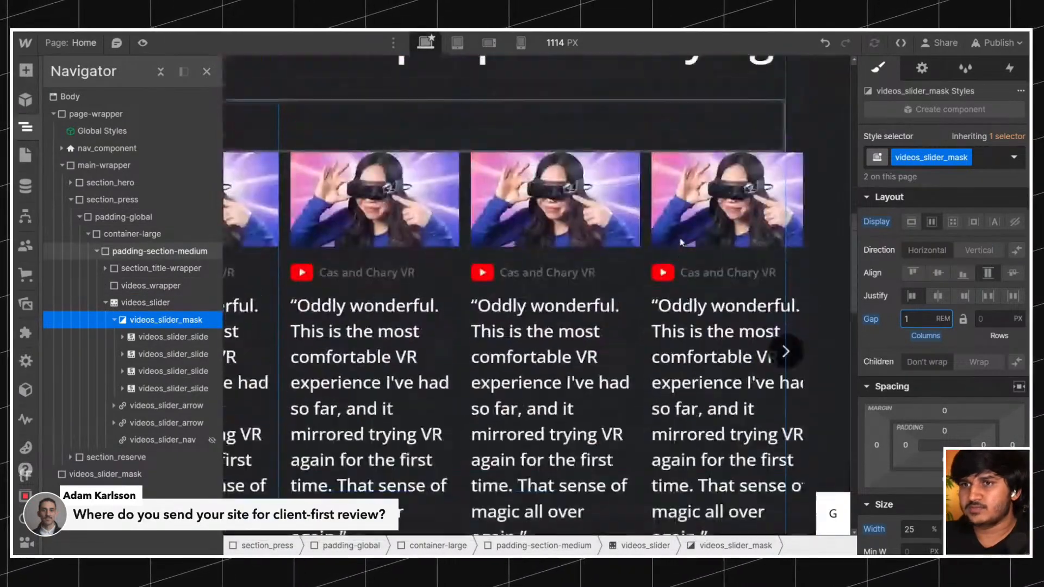
alt+click(870, 321)
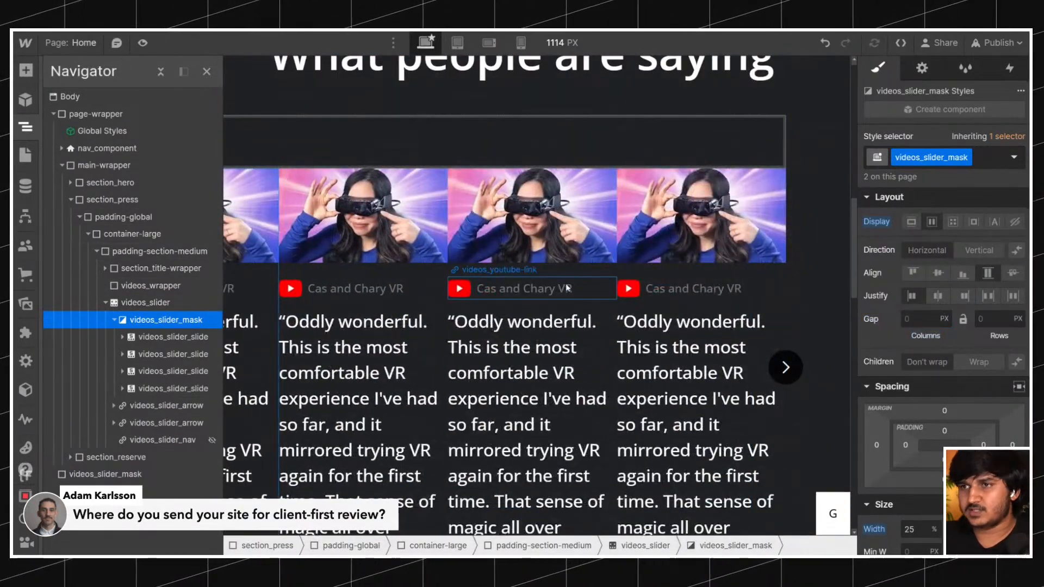
click(169, 336)
click(164, 322)
click(163, 336)
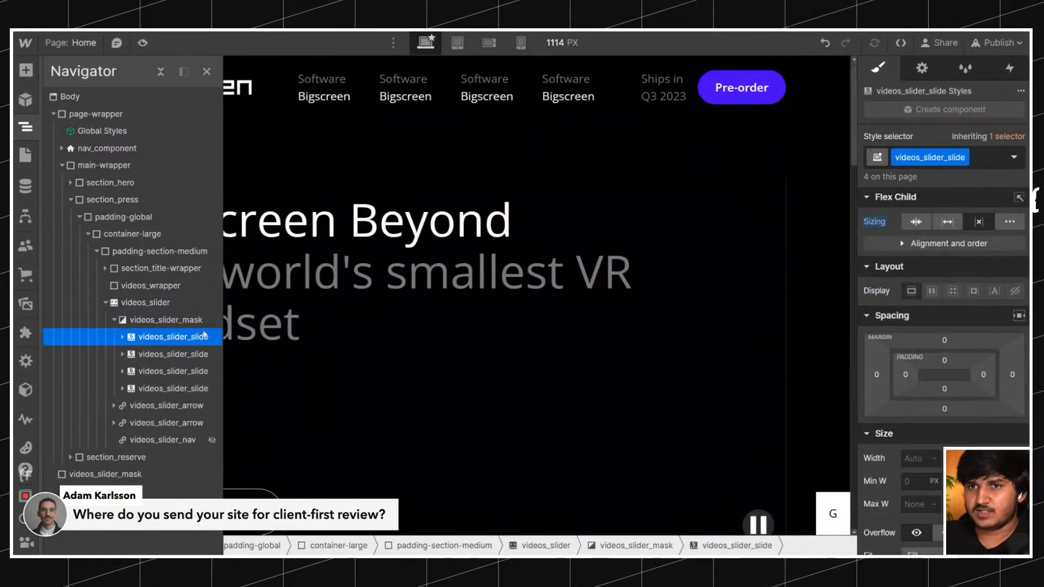
click(179, 320)
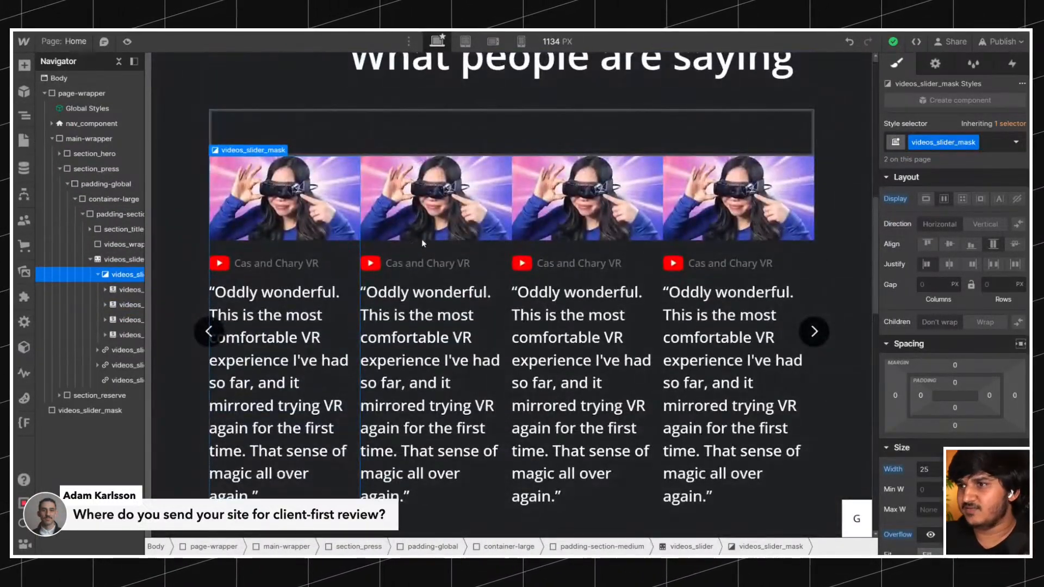
Try right margins of 1rem and 2rem on videos_slider_slide and settle on 1.25rem.
click(129, 290)
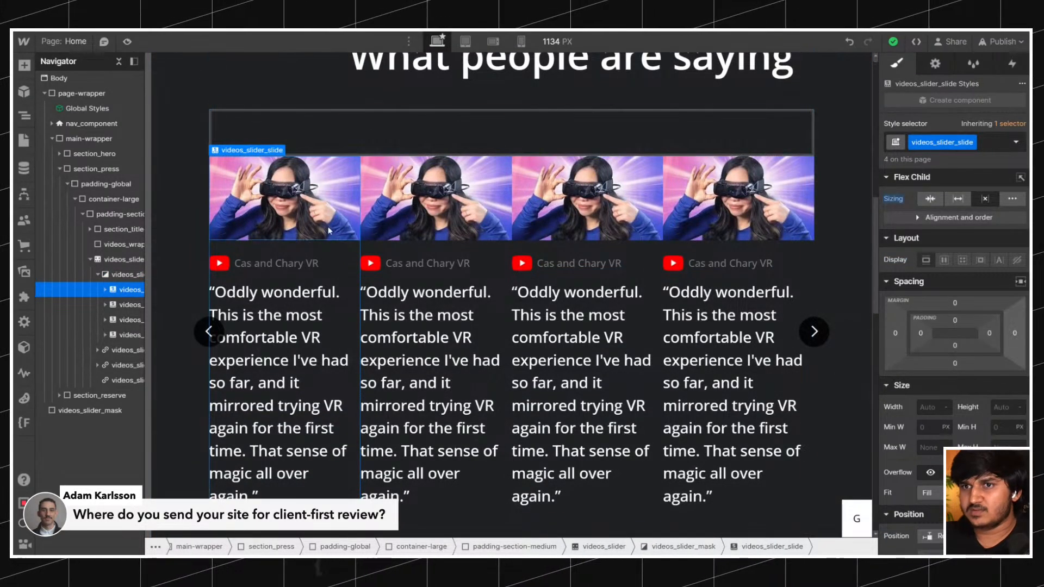
click(1014, 333)
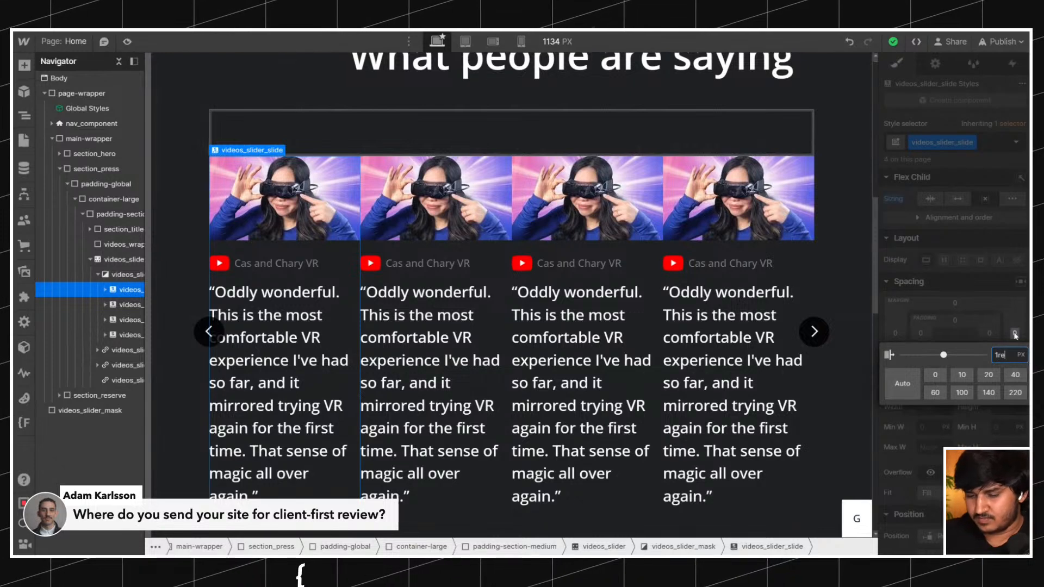
text(1rem)
key(Return)
key(Up)
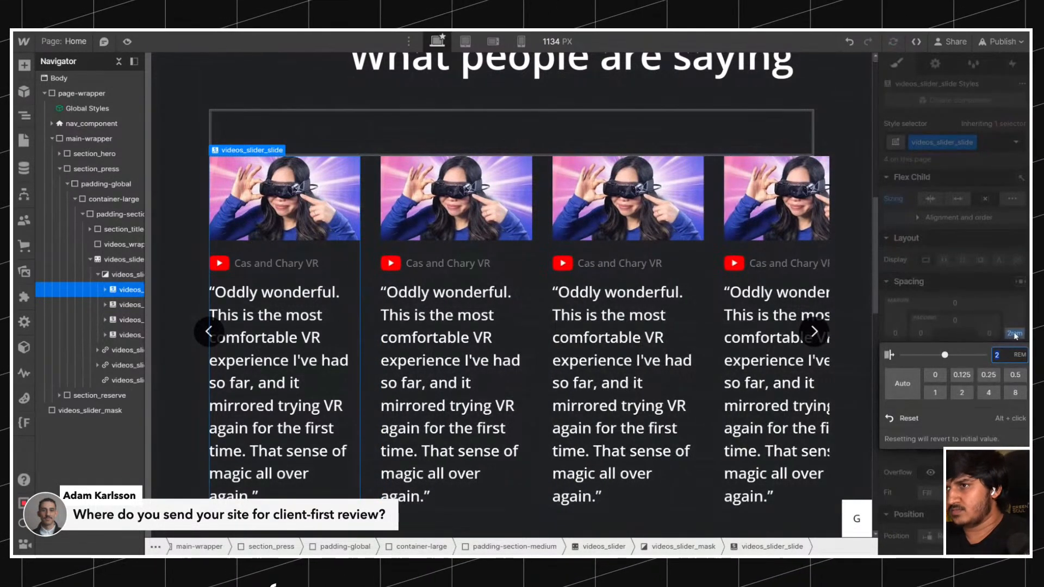
key(Escape)
click(1013, 333)
text(1)
key(Return)
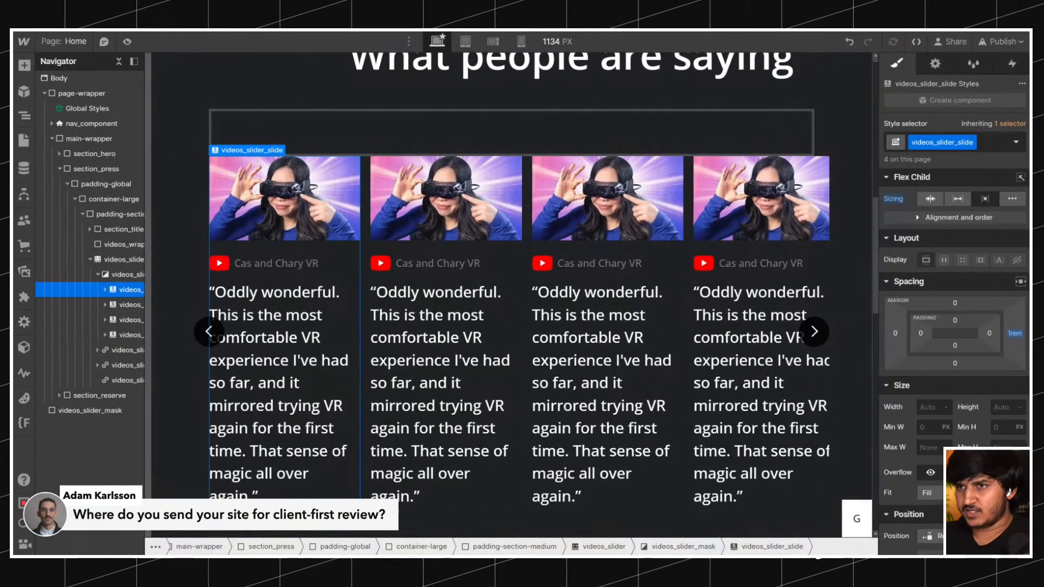
click(1012, 335)
text(1.25)
key(Return)
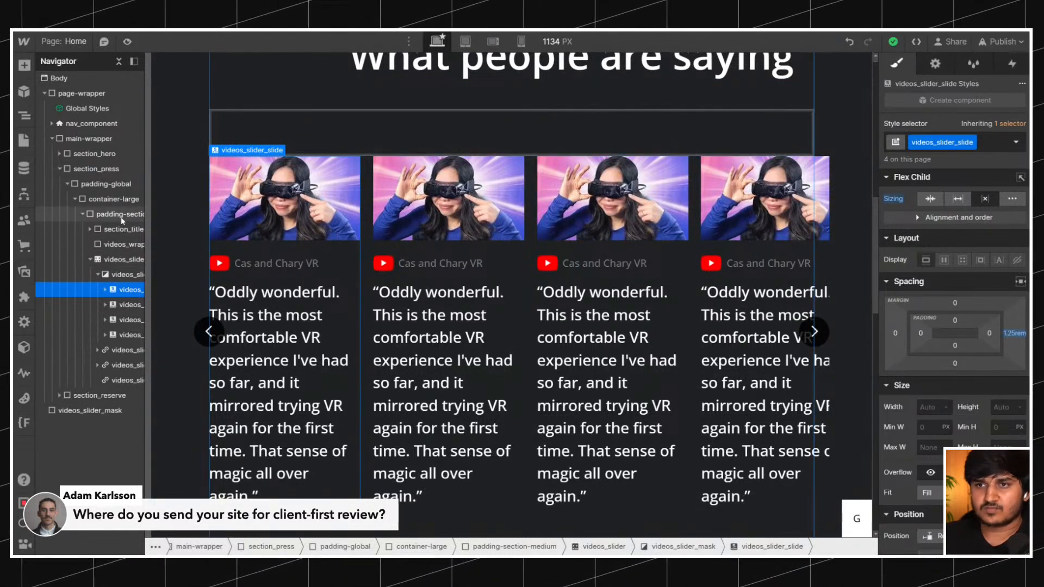
Reset the left and right margins and padding of videos_slider.
click(122, 245)
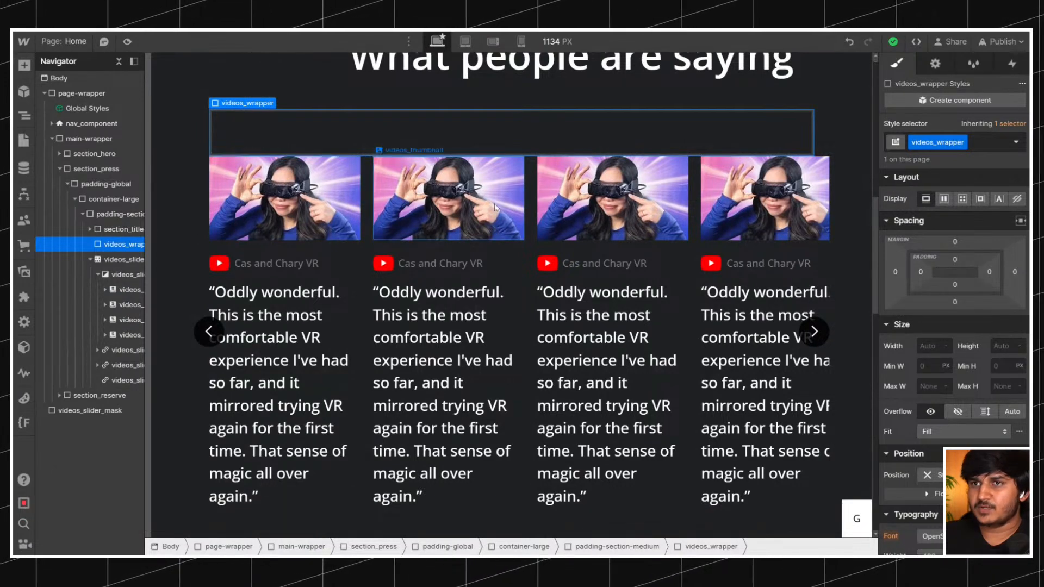
click(90, 260)
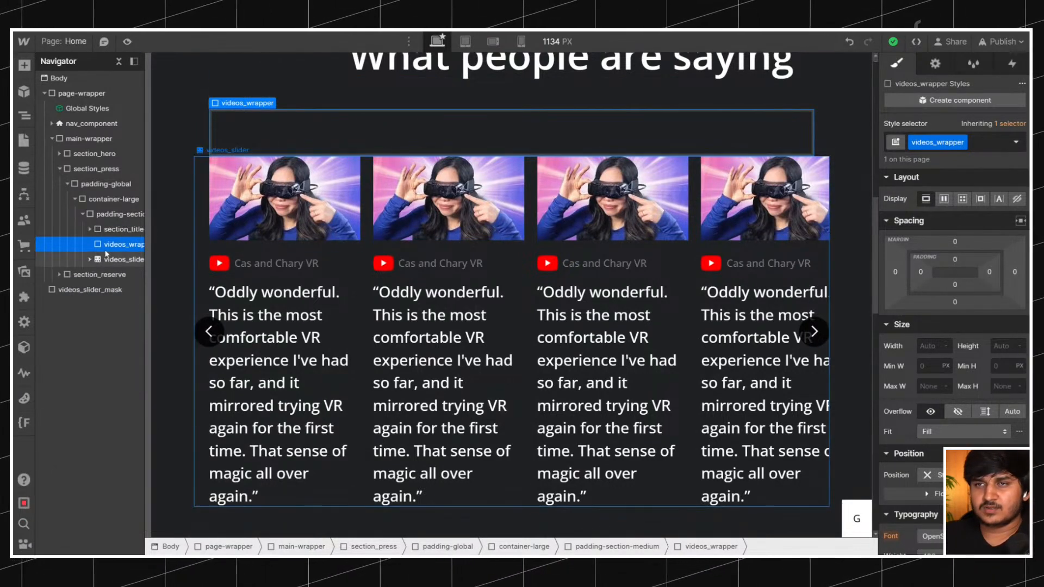
click(93, 260)
click(92, 260)
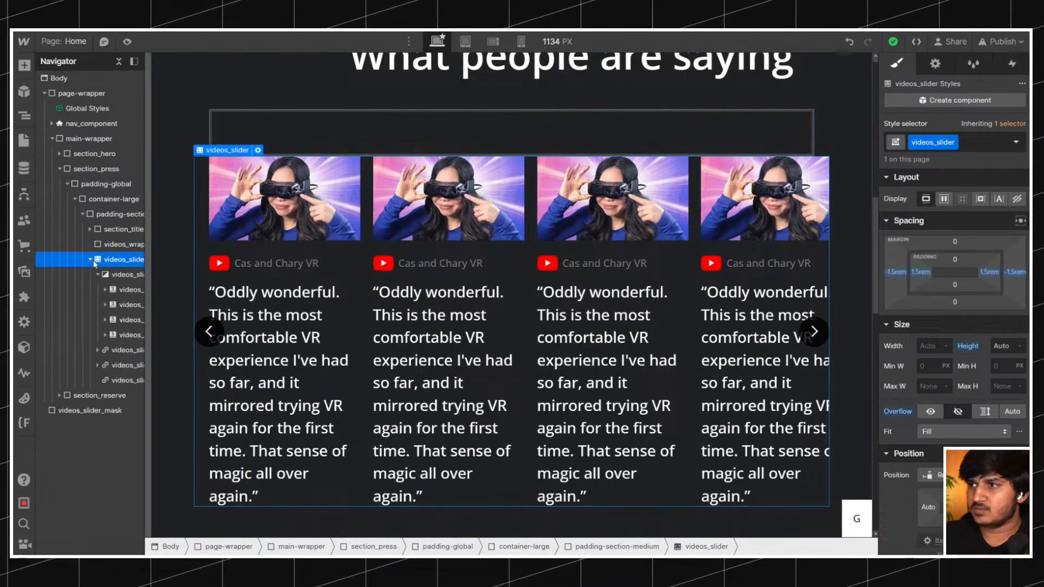
alt+click(920, 272)
alt+click(896, 272)
alt+click(989, 272)
alt+click(1015, 272)
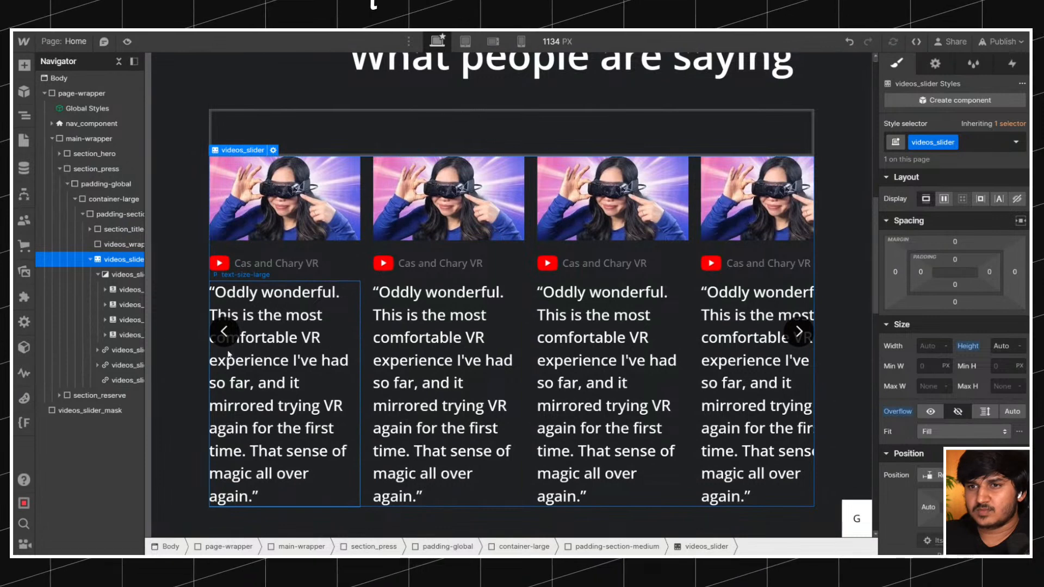
Set the left margin of the previous-slide videos_slider_arrow to -1.5rem.
click(129, 350)
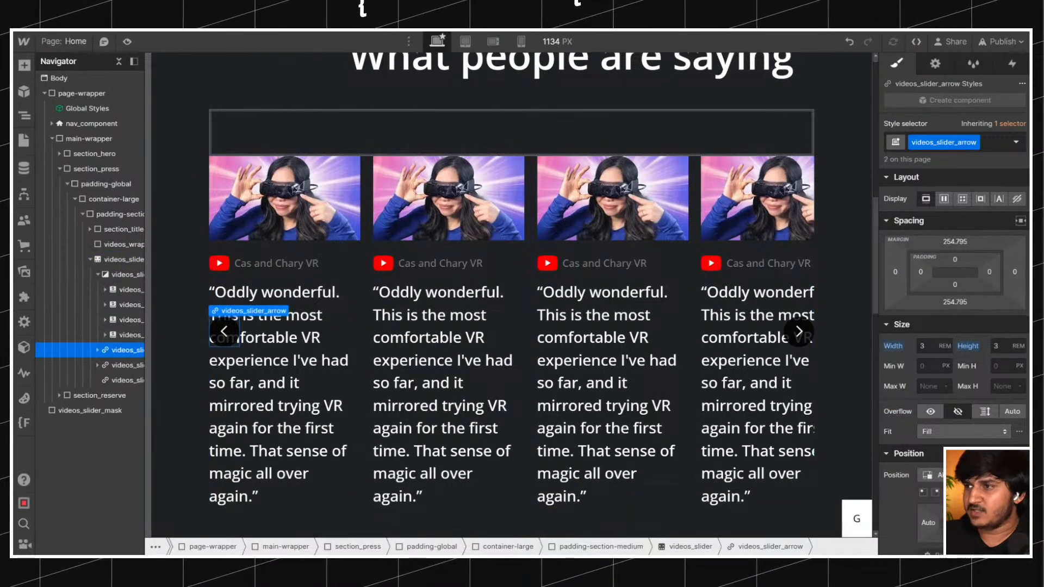
click(895, 272)
text(-1.5rem)
key(Return)
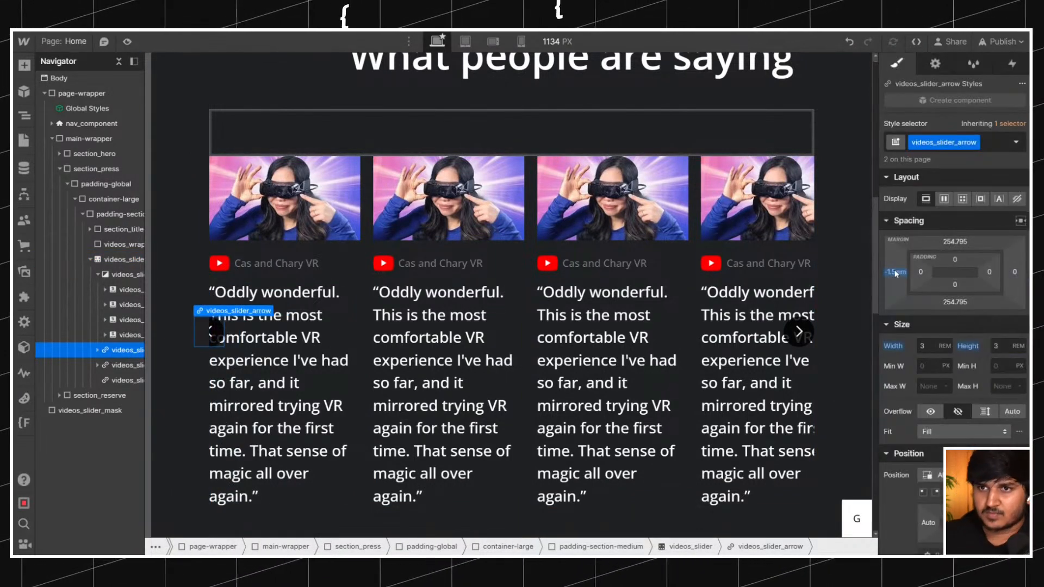
Set the is-right videos_slider_arrow's right margin to -1.5rem and its left margin to 0rem.
click(122, 366)
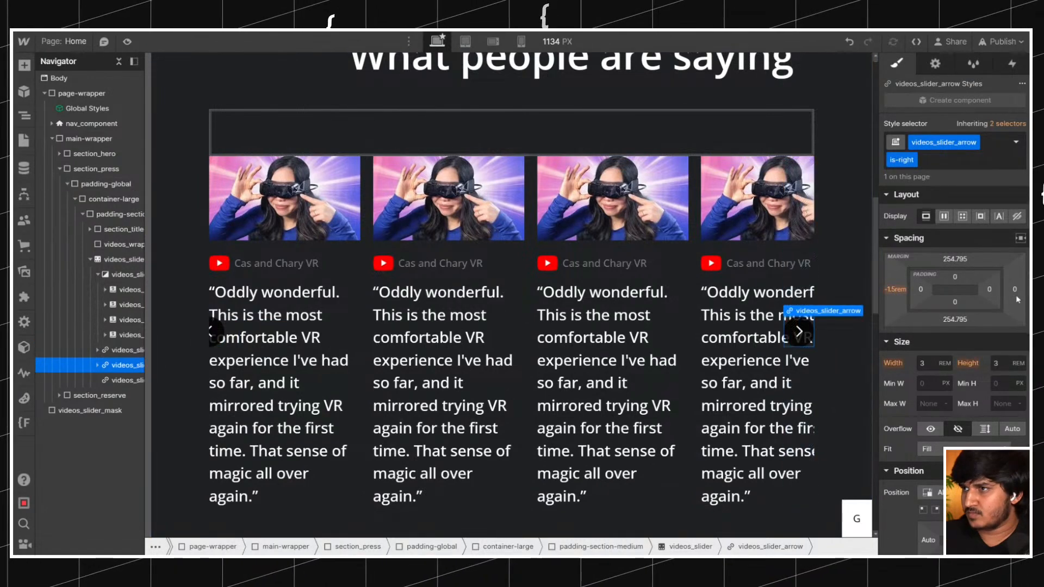
click(1015, 290)
text(-1.5rem)
key(Return)
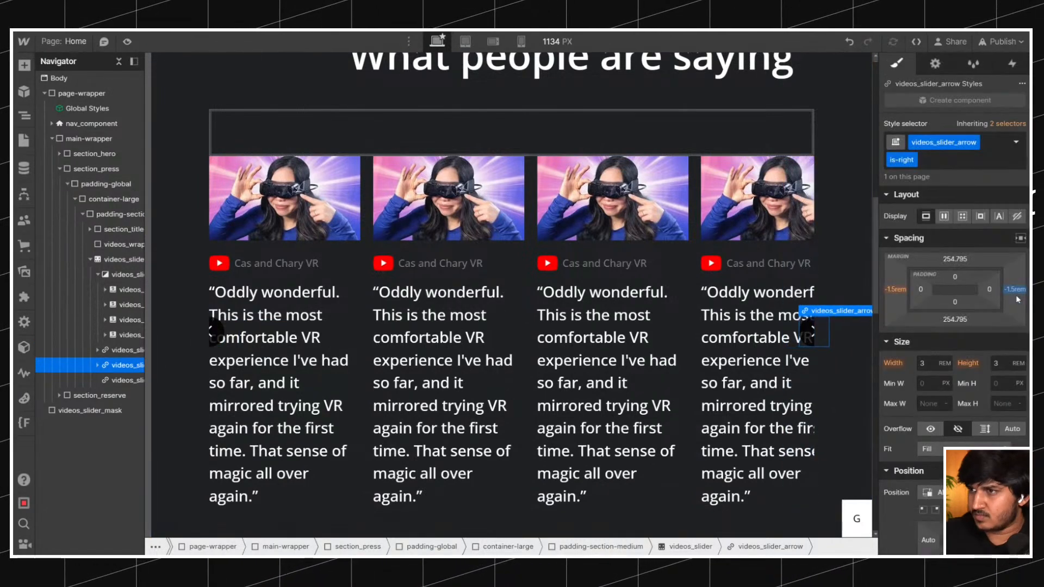
click(891, 290)
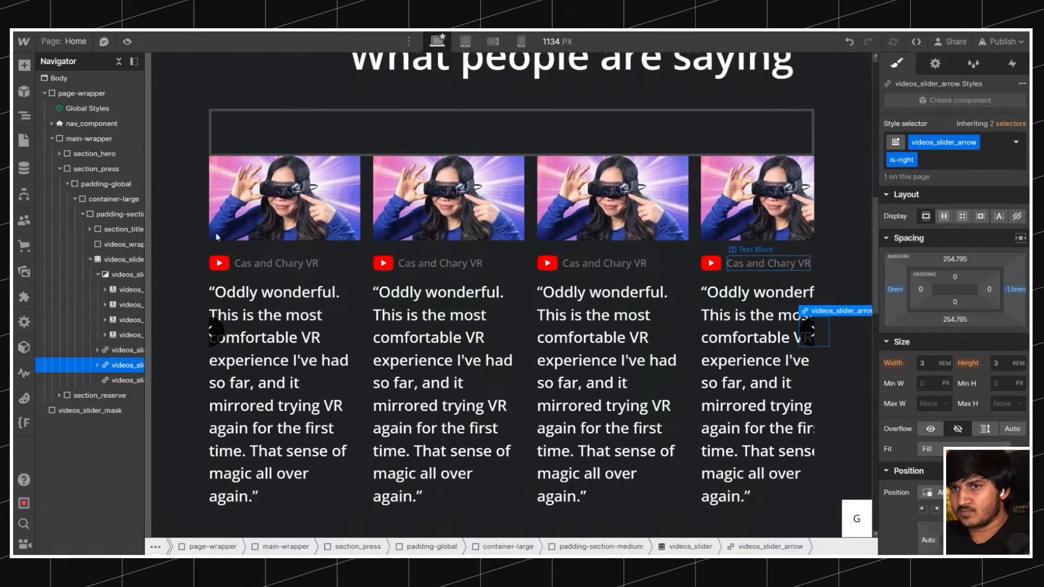
Reset the overflow setting of videos_slider and nest the slider inside videos_wrapper.
click(115, 259)
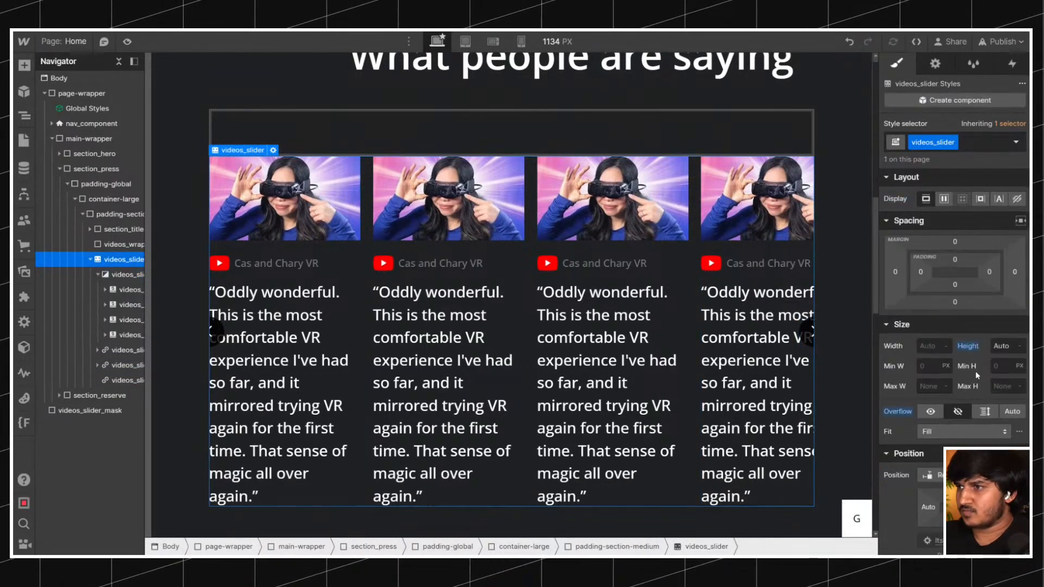
click(901, 413)
click(905, 423)
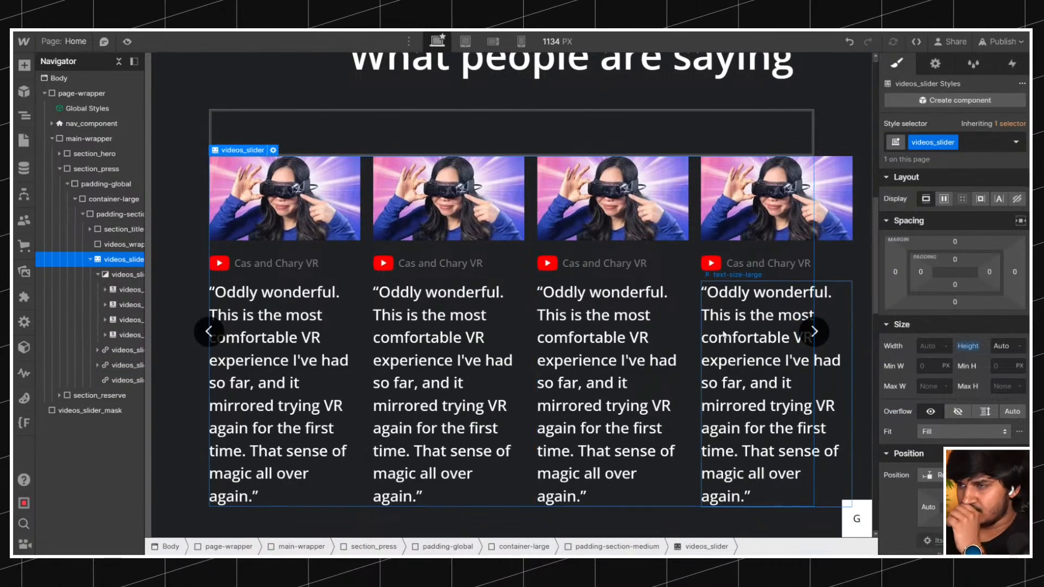
click(125, 245)
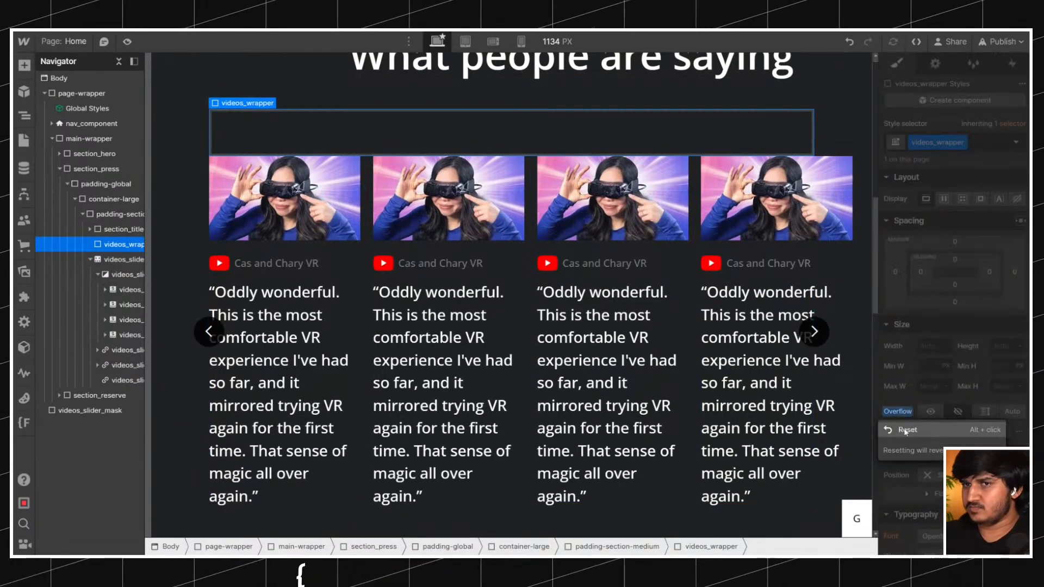
click(119, 257)
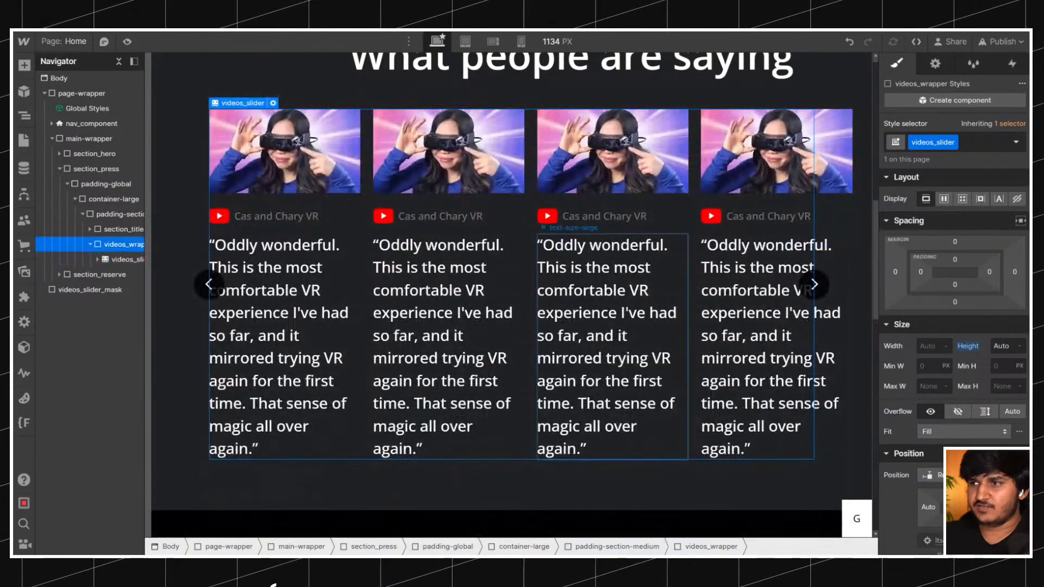
Try hidden overflow on the nested videos_slider and undo the change.
click(956, 411)
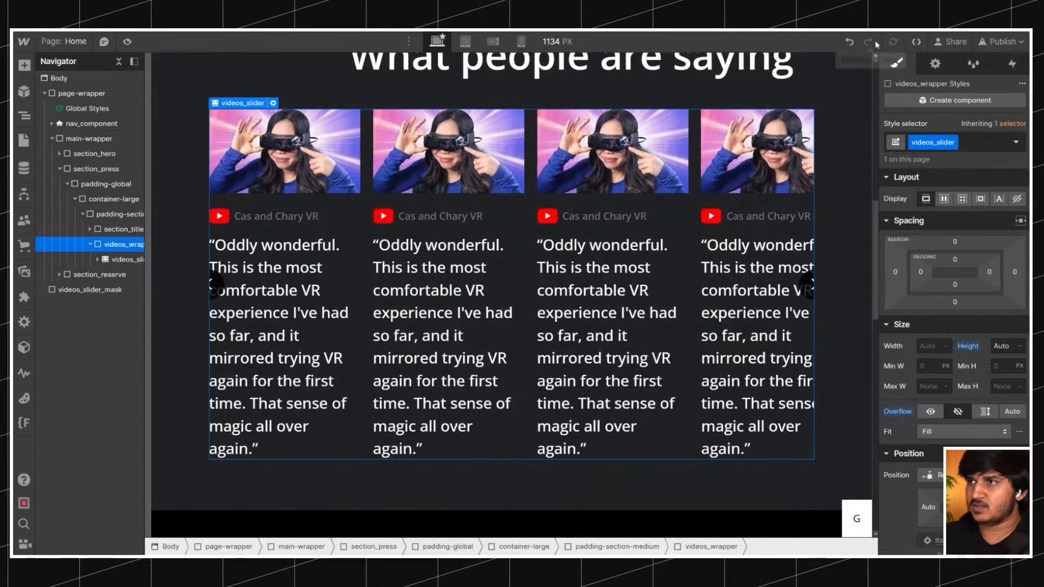
click(848, 42)
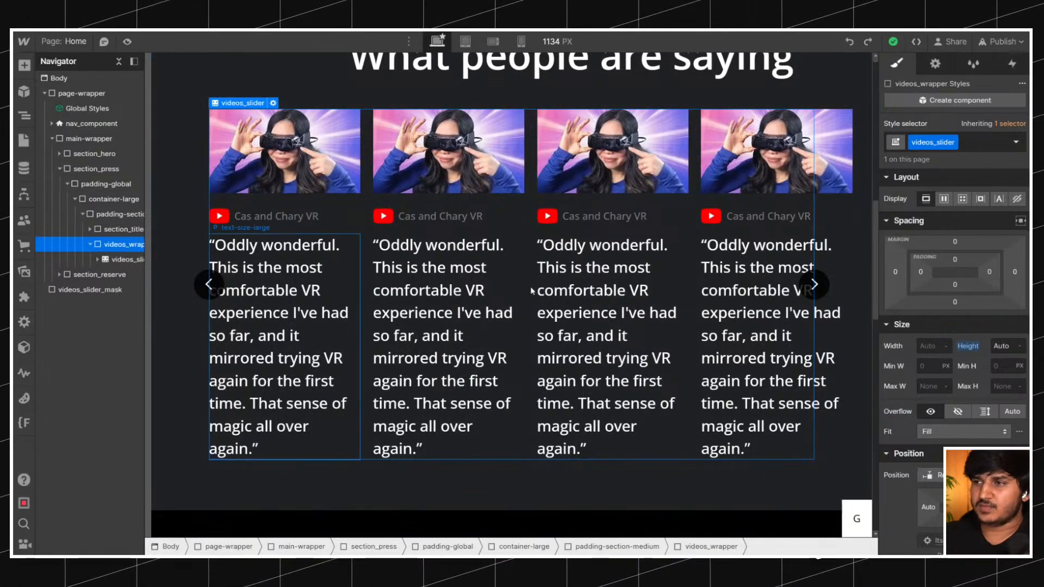
scroll(511, 272, up, 3)
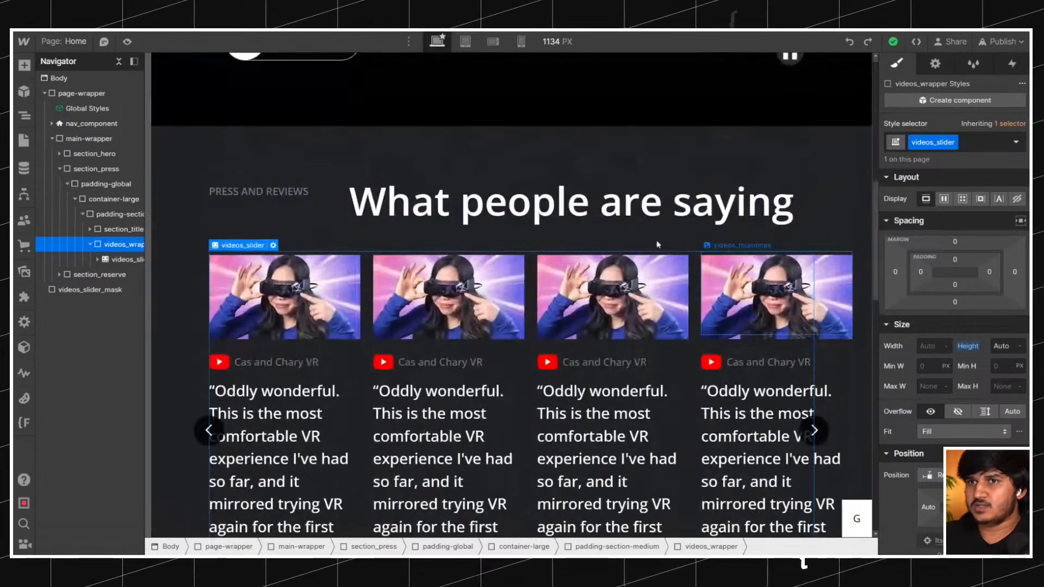
Set the overflow to hidden on the base section_press class, without its background-color-grey class.
click(77, 184)
click(81, 169)
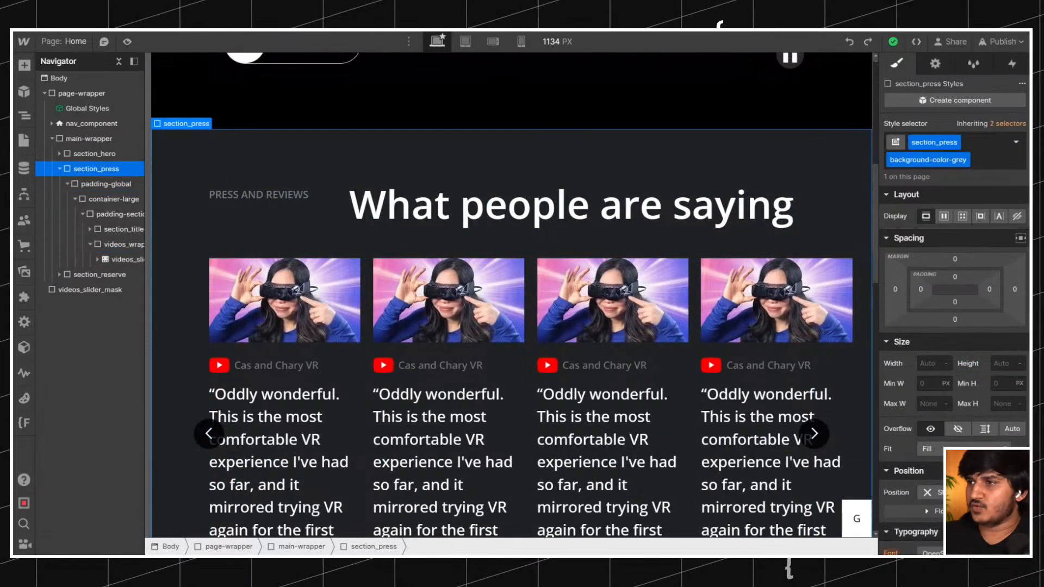
click(1007, 125)
click(956, 217)
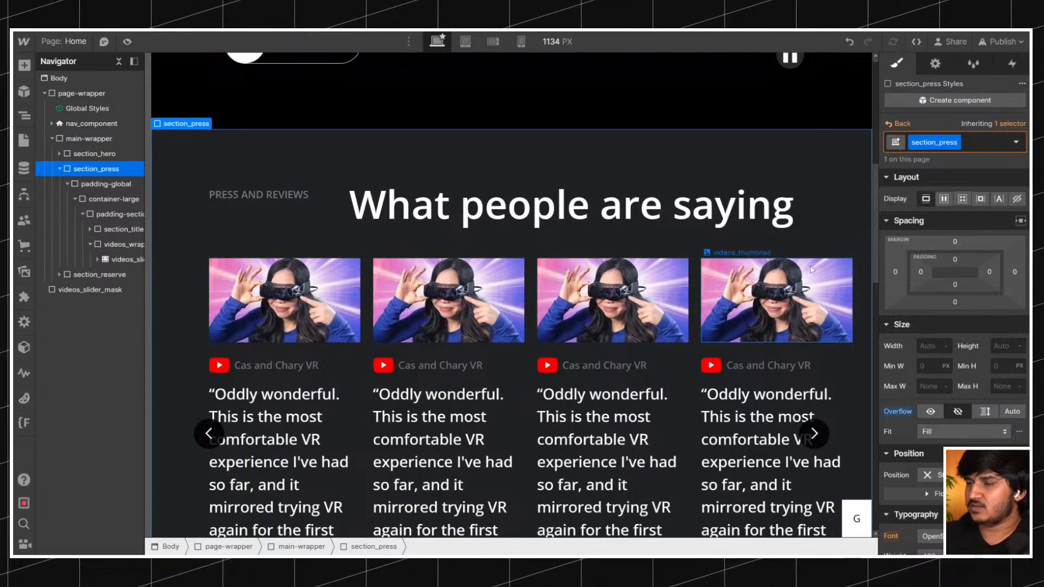
Publish the site with the updated reviews section.
scroll(811, 269, down, 1)
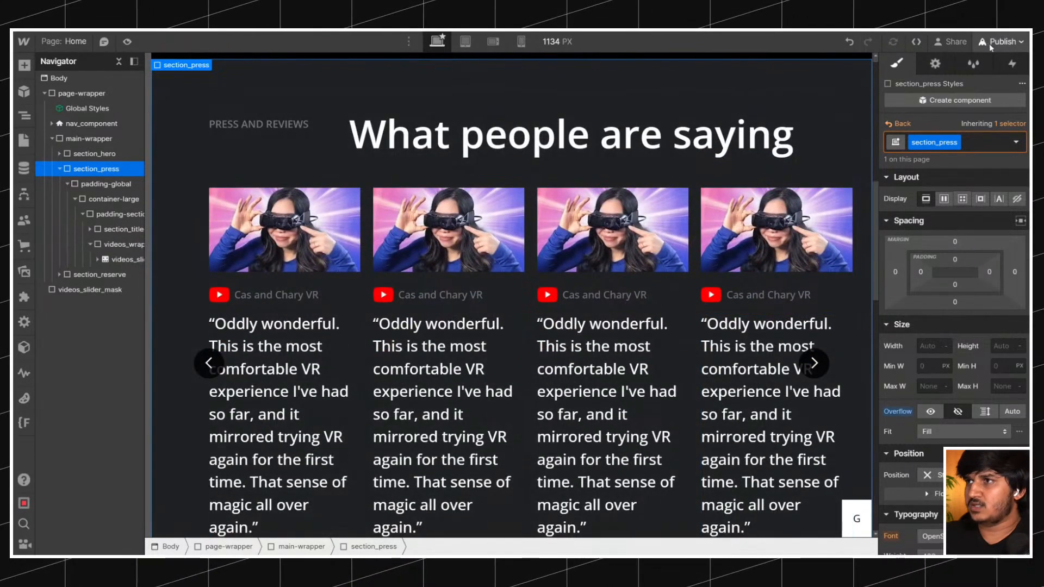
click(986, 41)
click(930, 264)
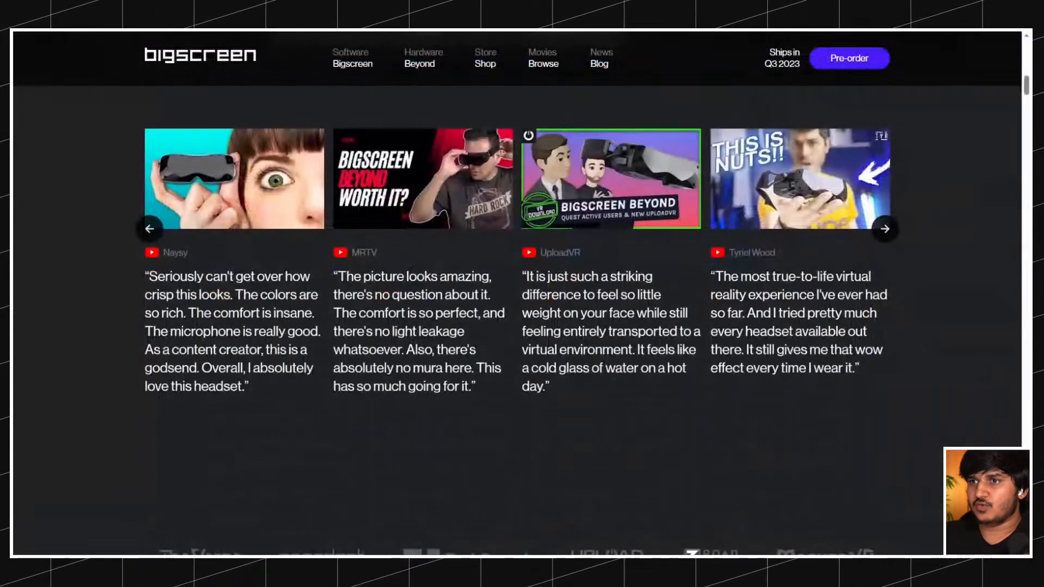
Examine how the original Bigscreen site's reviews slider moves and clips its slides using the previous and next arrows.
scroll(224, 309, up, 1)
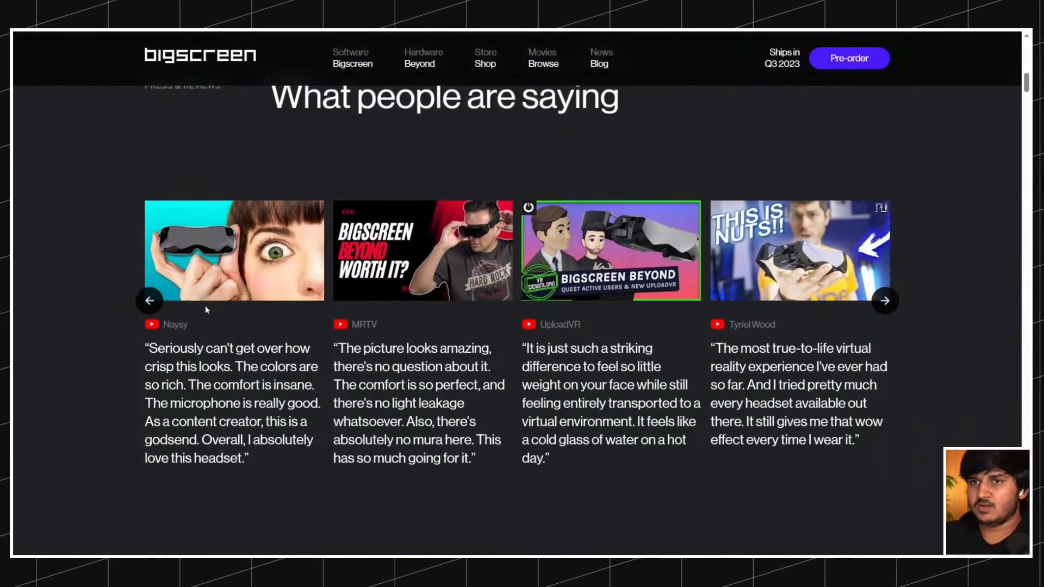
click(147, 309)
click(147, 309)
click(148, 307)
click(148, 307)
click(884, 309)
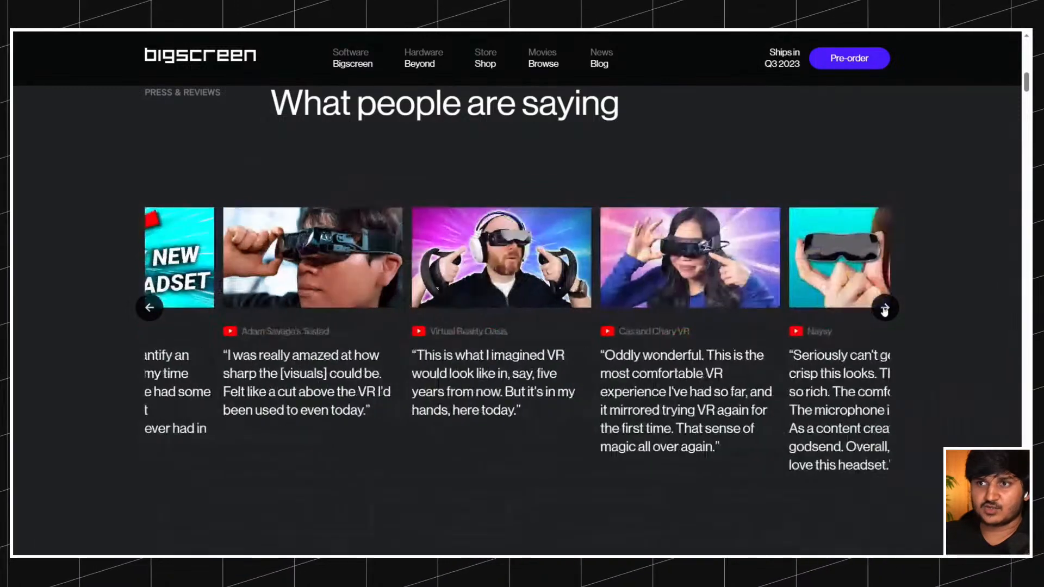
click(884, 309)
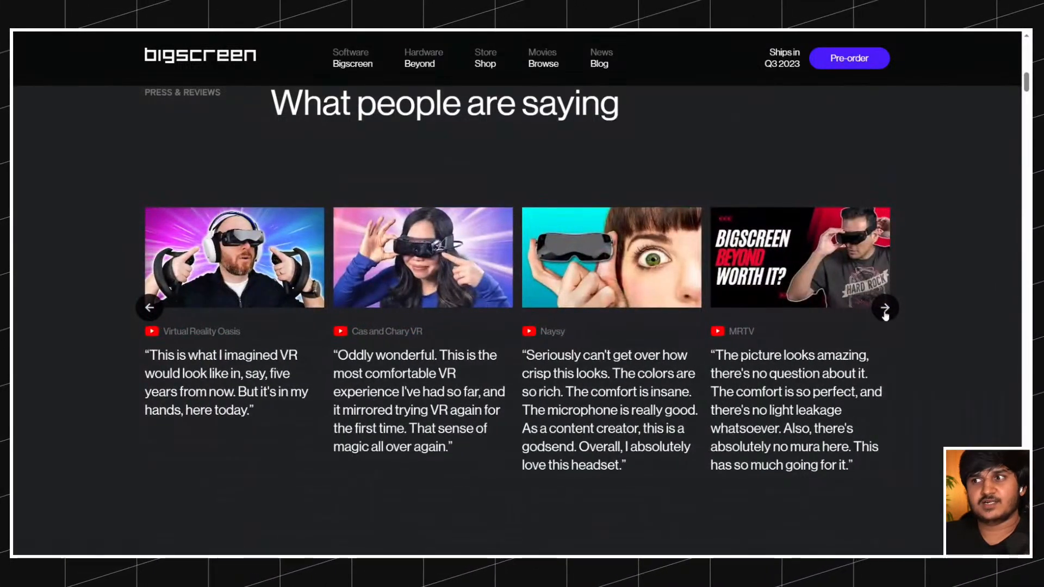
click(884, 309)
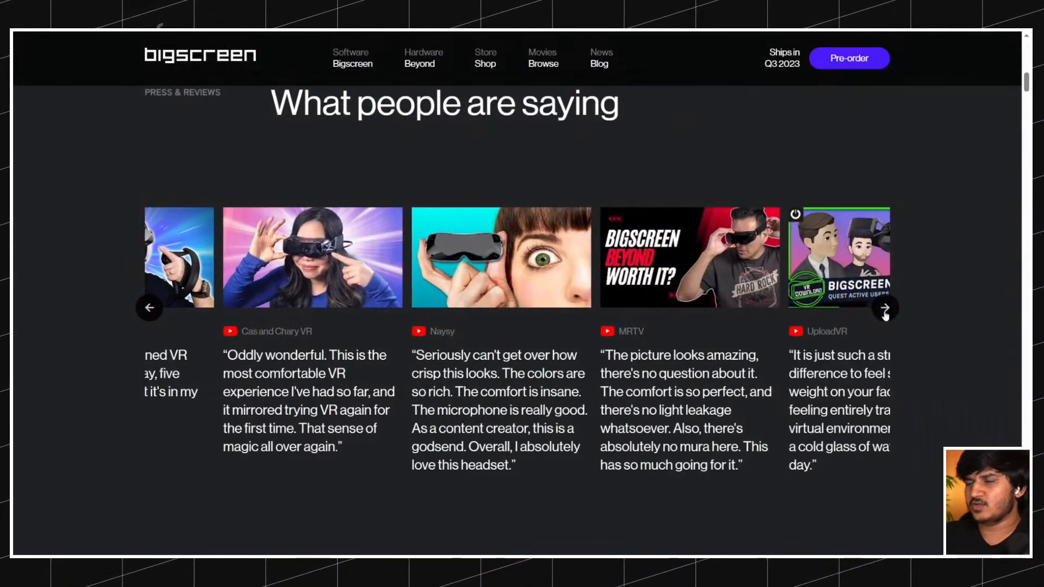
Compare how the original reviews slider advances with the slider on the published staging site.
click(885, 309)
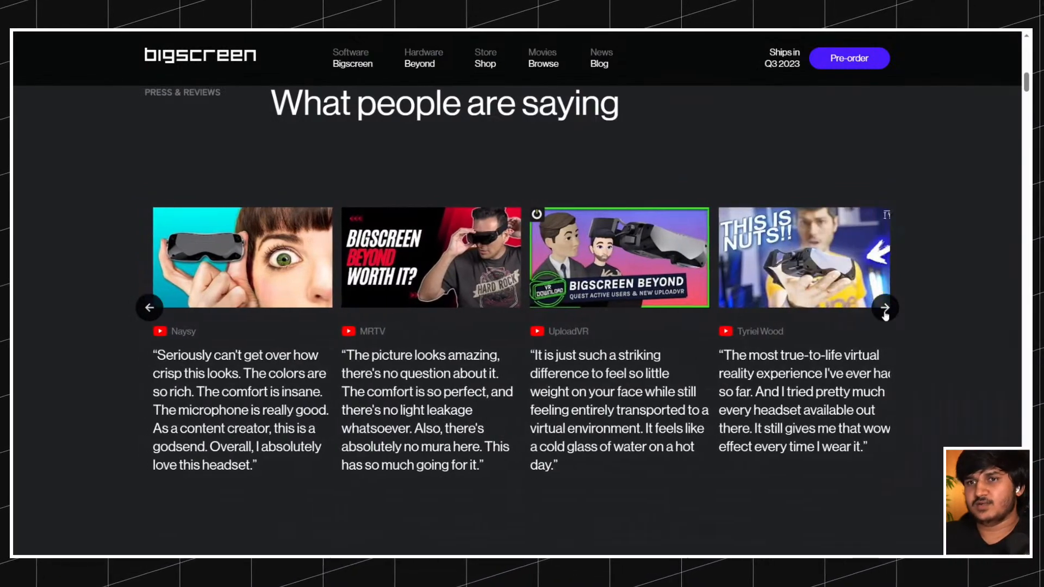
click(150, 307)
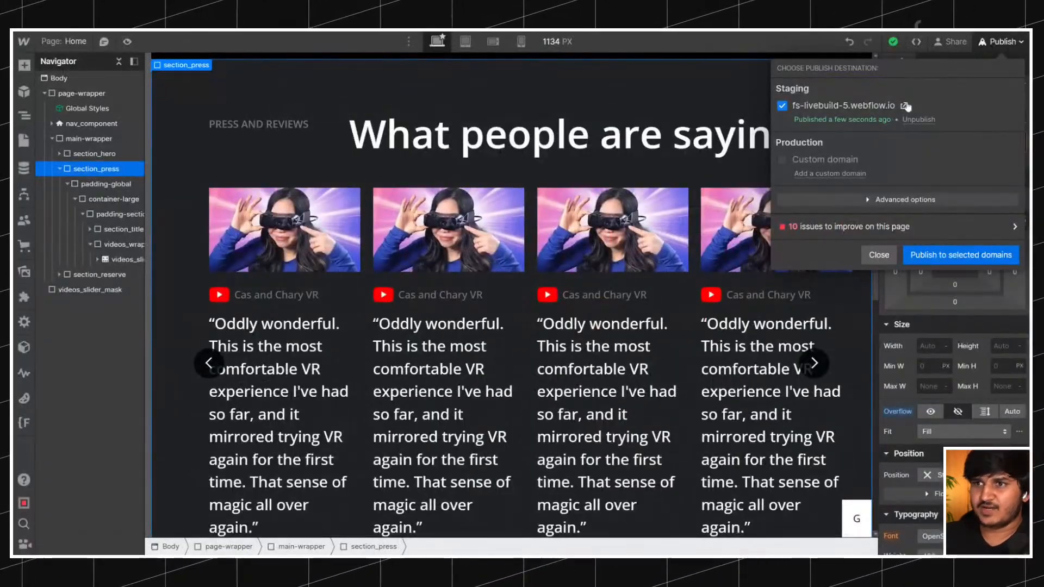
click(906, 106)
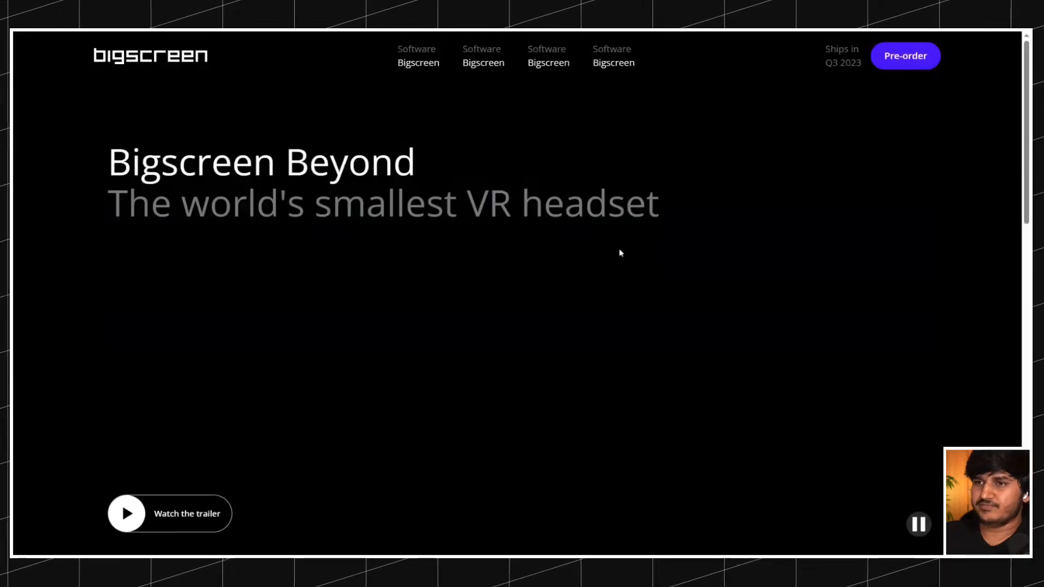
scroll(625, 250, down, 10)
scroll(625, 249, down, 4)
scroll(939, 270, up, 2)
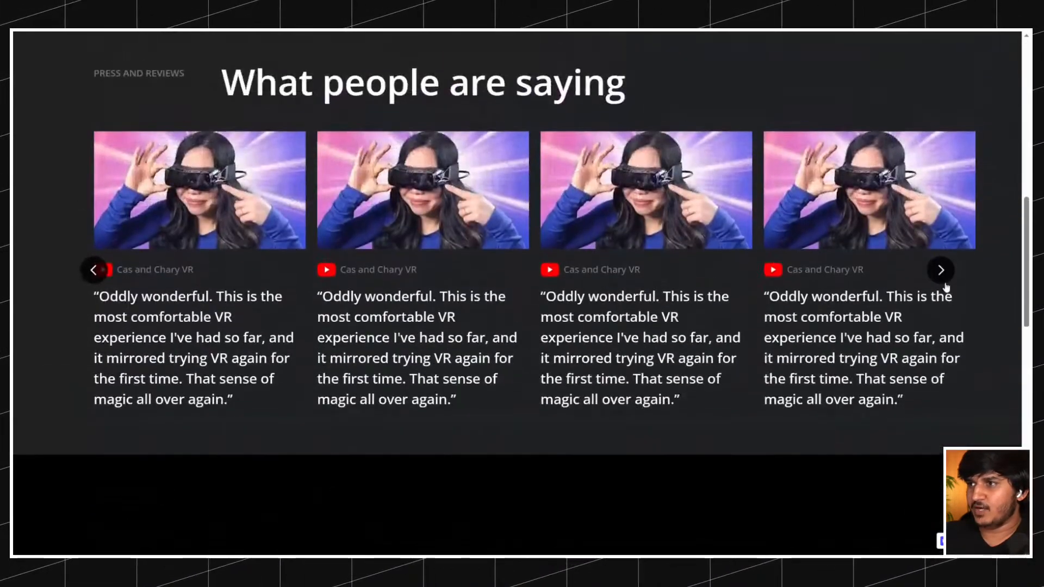
click(940, 270)
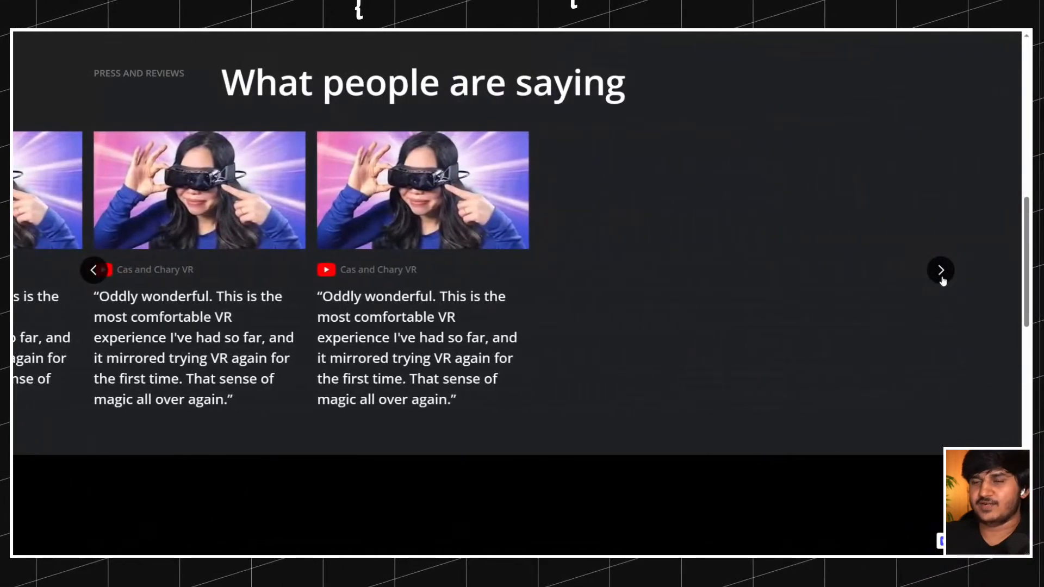
click(363, 32)
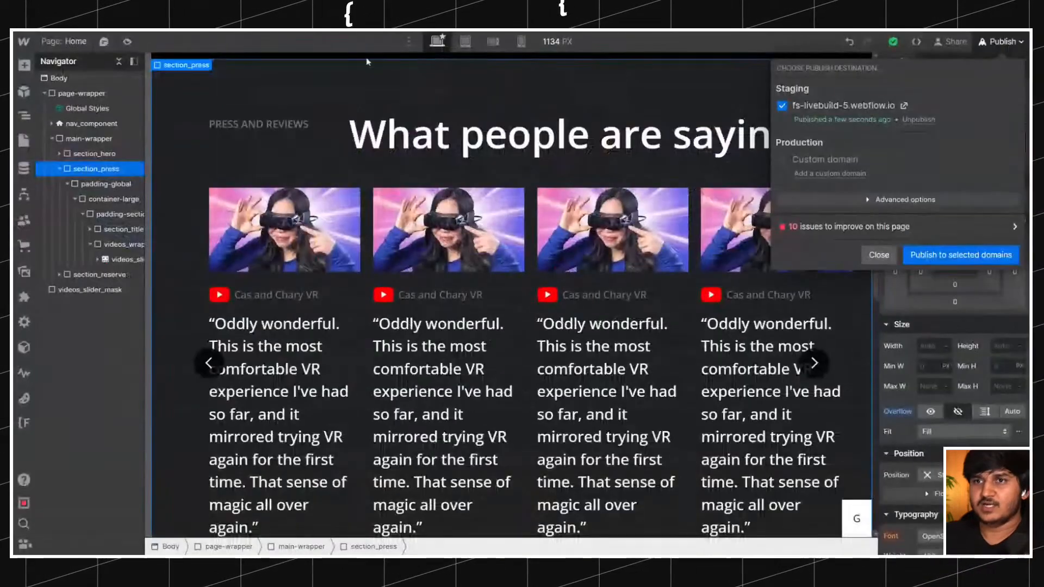
Duplicate the last videos_slider_slide inside the slider mask until the slider holds eight slides.
click(95, 232)
click(104, 260)
click(99, 260)
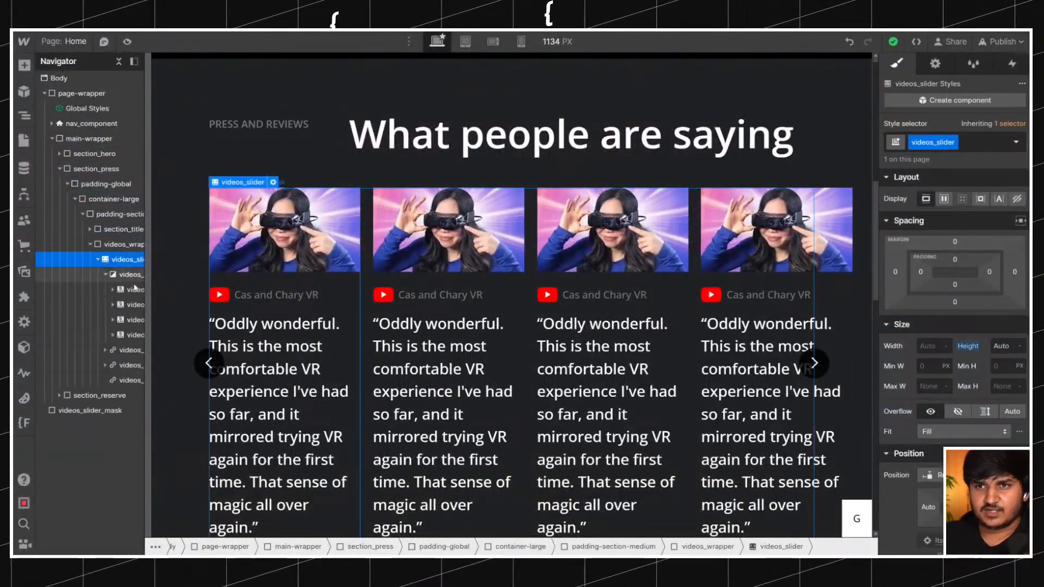
click(127, 337)
key(ctrl+z)
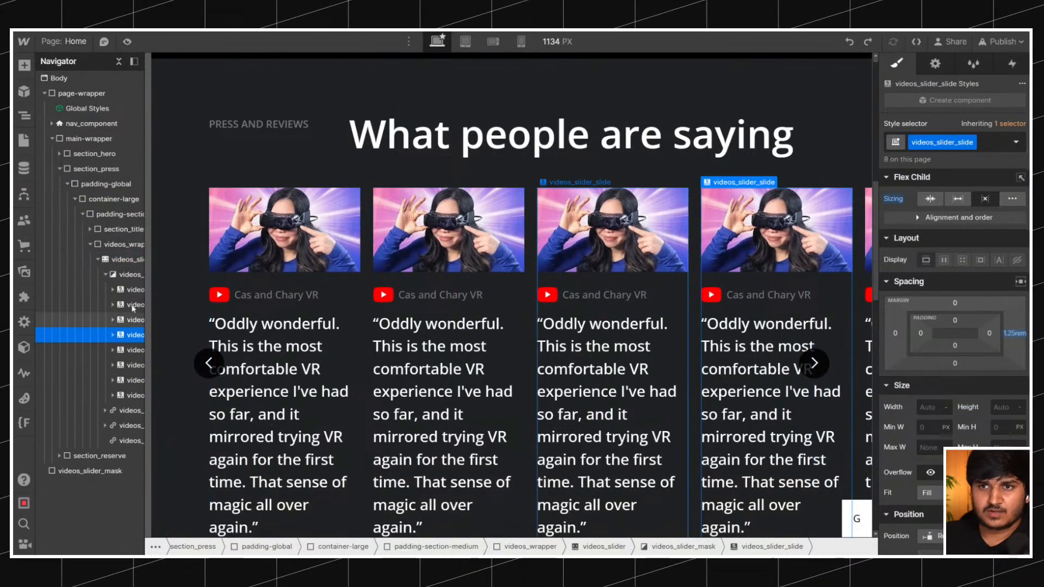
Publish the site with the added slides and test the reviews slider on the staging page.
click(1000, 41)
click(959, 255)
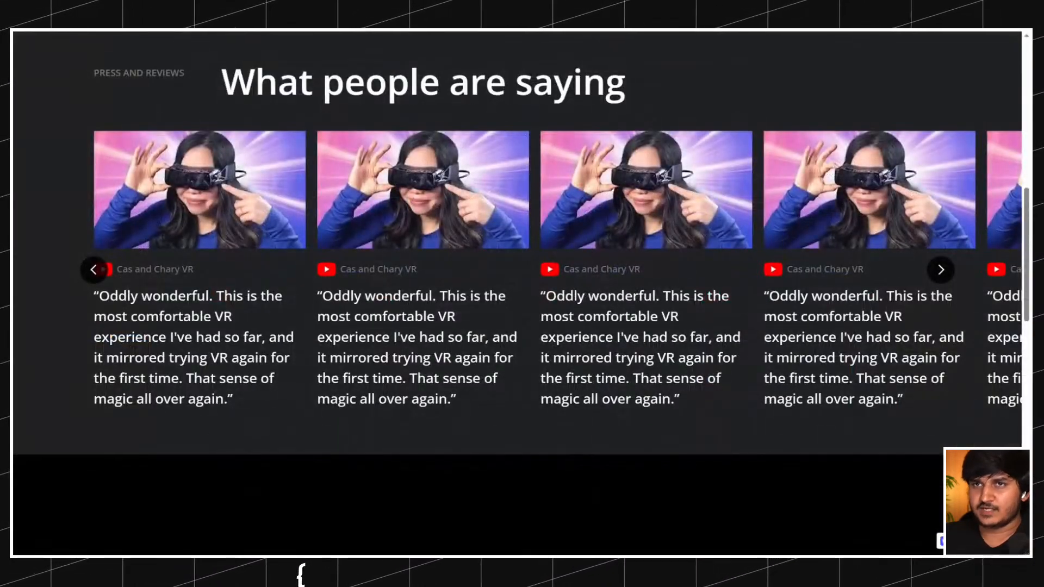
scroll(429, 143, up, 1)
click(942, 350)
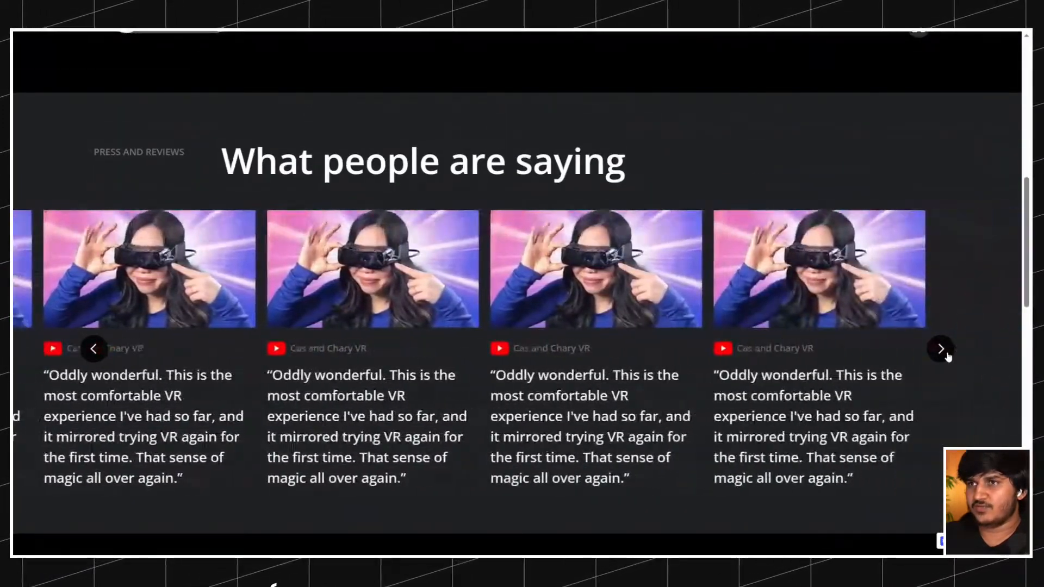
scroll(565, 147, up, 1)
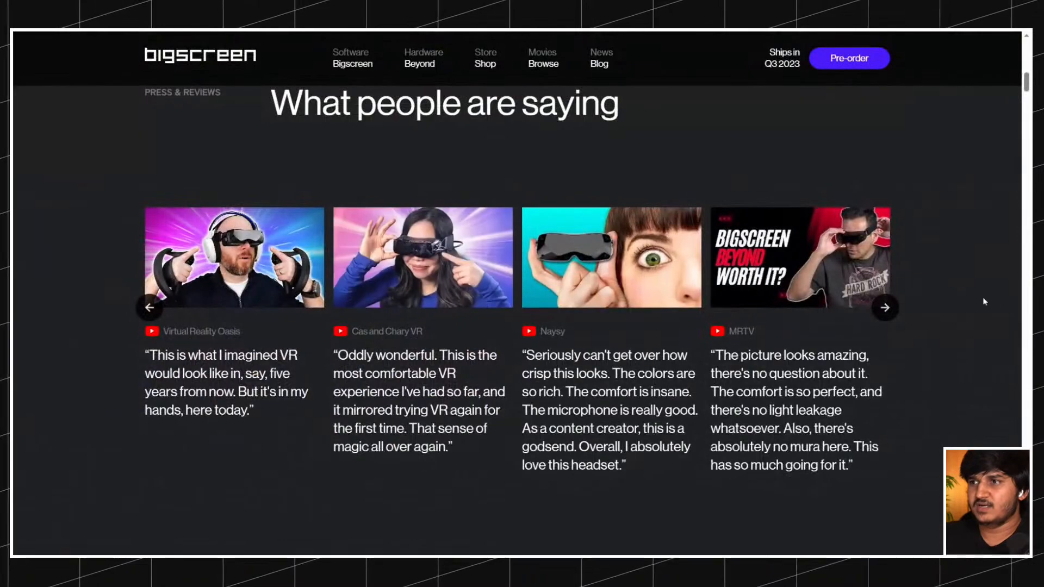
Move the original Bigscreen reviews slider forward and back to check its slide movement.
click(885, 308)
click(886, 309)
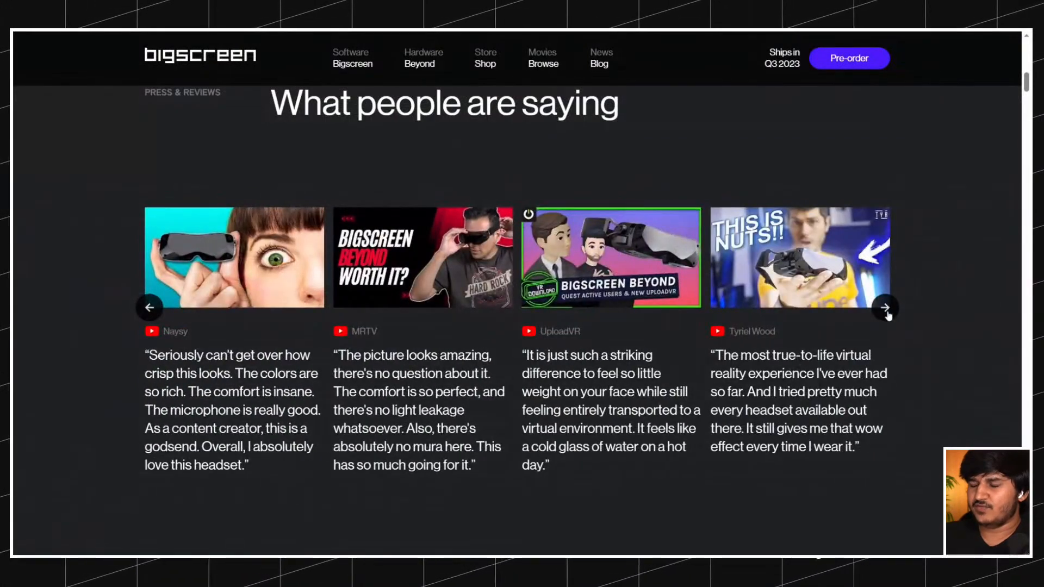
click(148, 308)
click(147, 308)
click(148, 308)
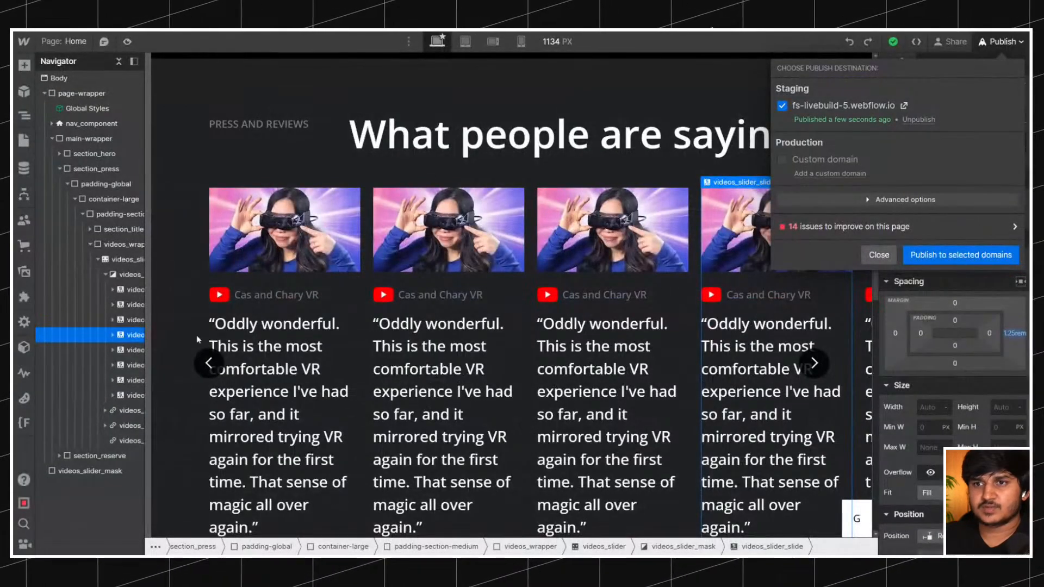
click(207, 339)
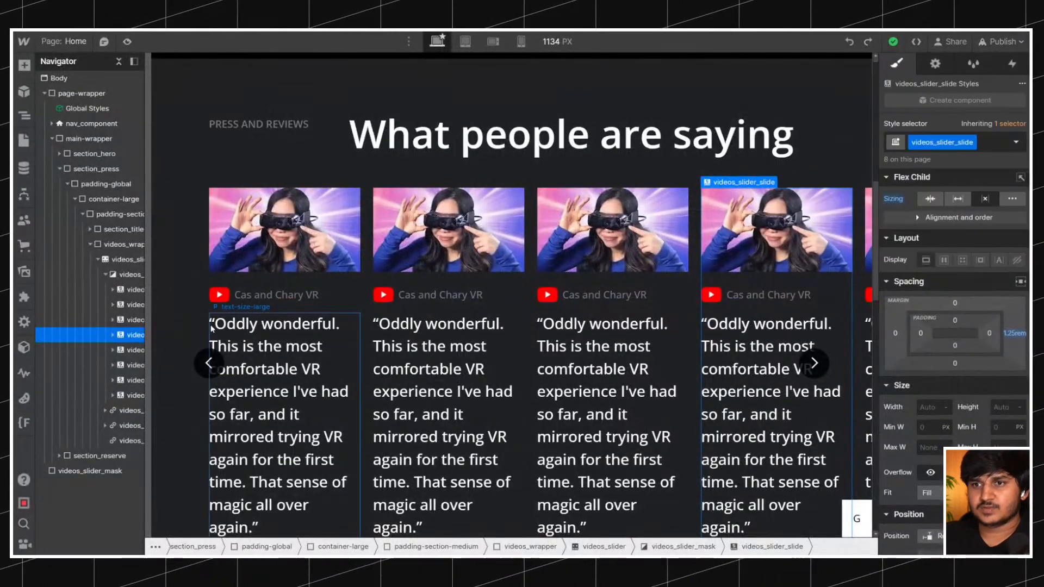
Inspect the videos_slider and its mask, and compare the area below the reviews in the Designer and the published page.
click(128, 272)
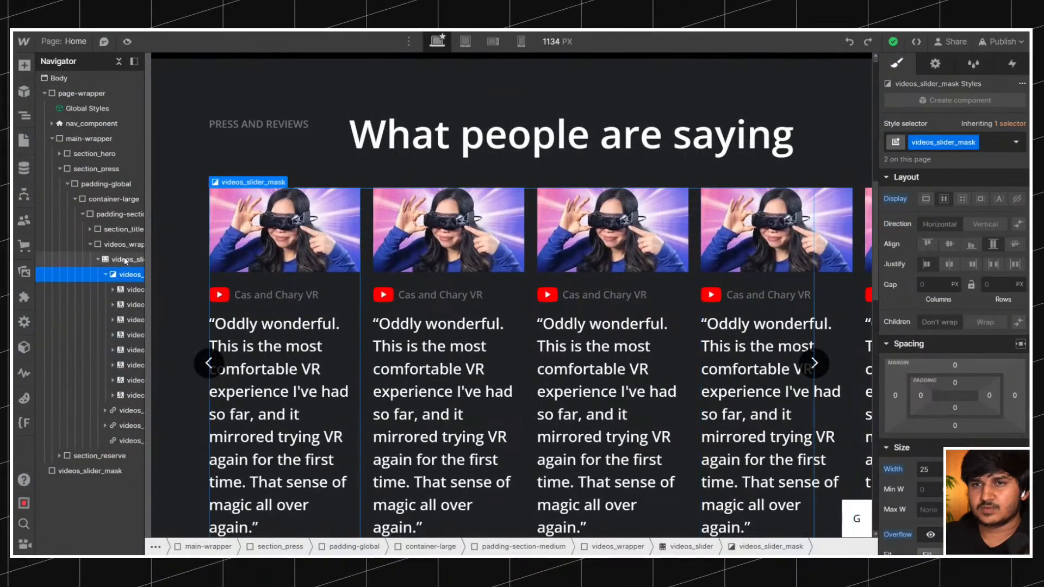
click(106, 277)
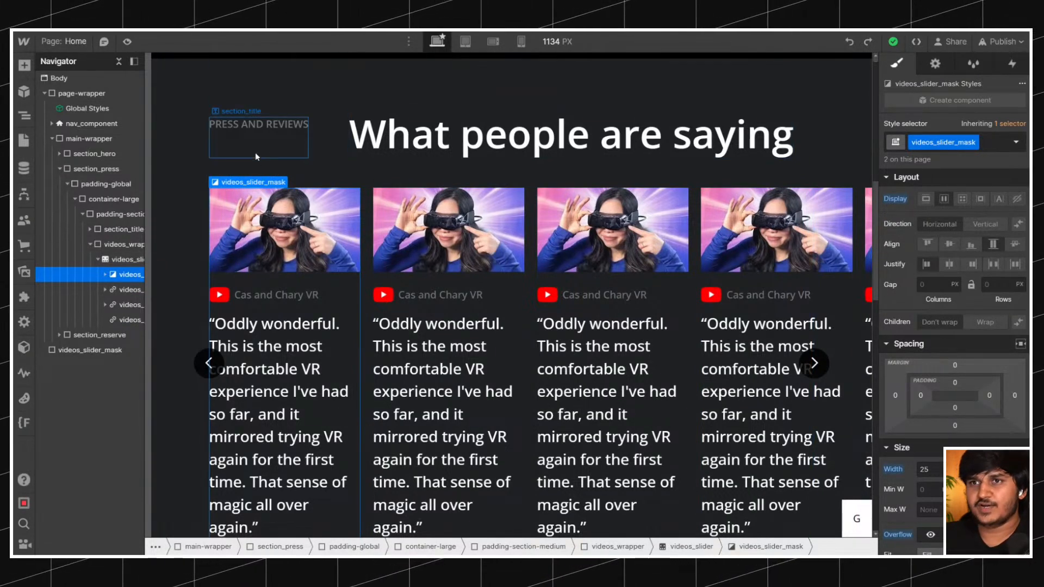
click(122, 261)
scroll(363, 165, down, 5)
scroll(367, 166, up, 5)
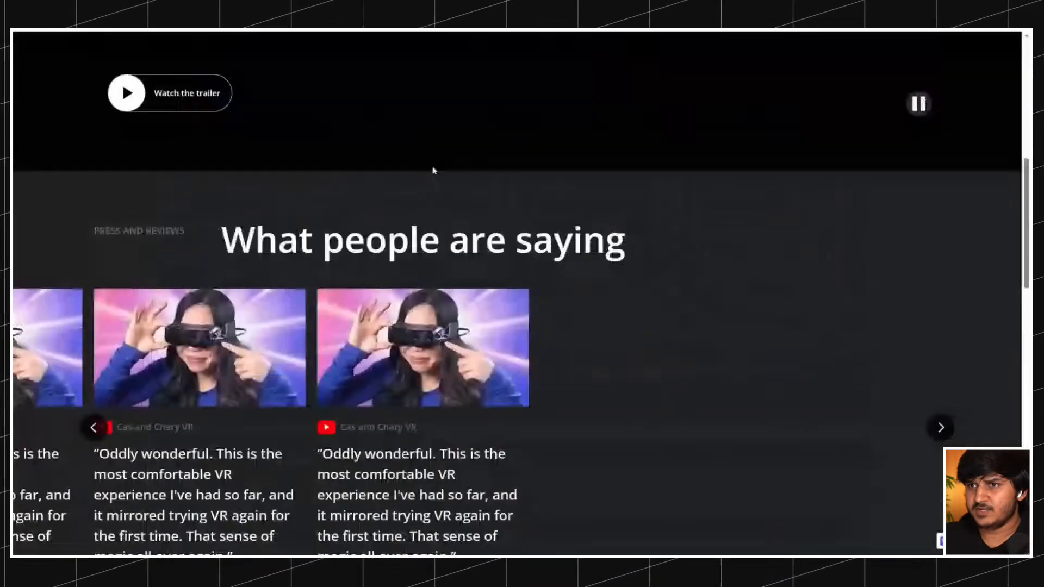
scroll(433, 170, down, 10)
scroll(431, 168, up, 3)
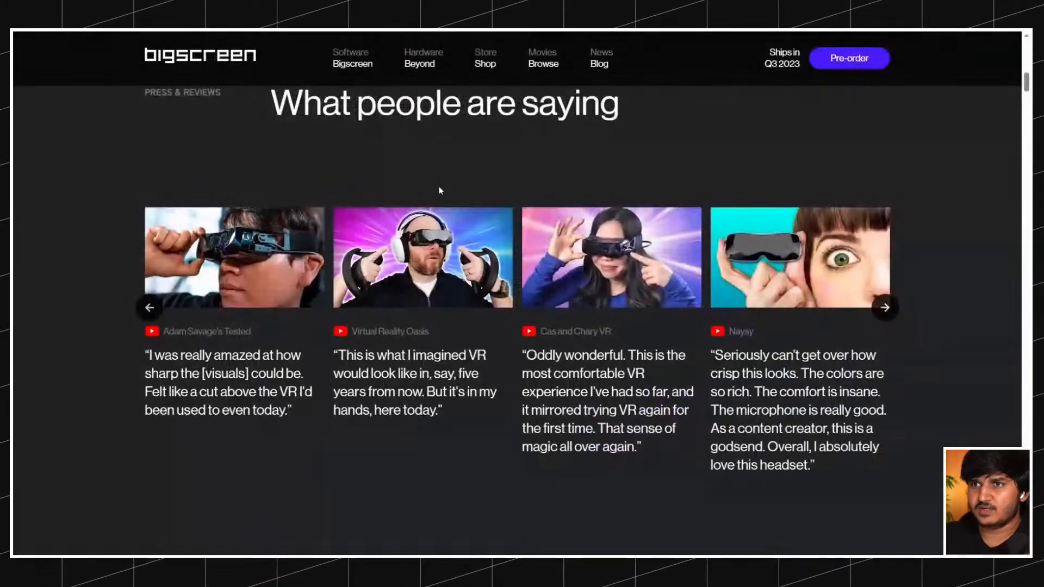
scroll(439, 190, down, 5)
scroll(424, 185, down, 3)
scroll(380, 217, up, 5)
scroll(363, 244, up, 3)
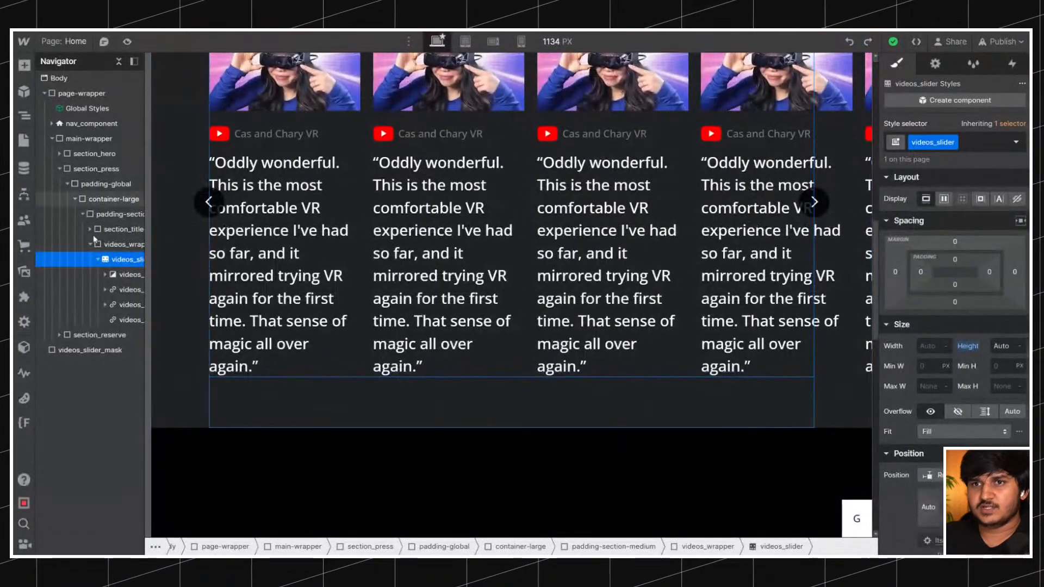
Add a div block at the end of the press section's padding-section-medium, below the videos_wrapper.
click(112, 244)
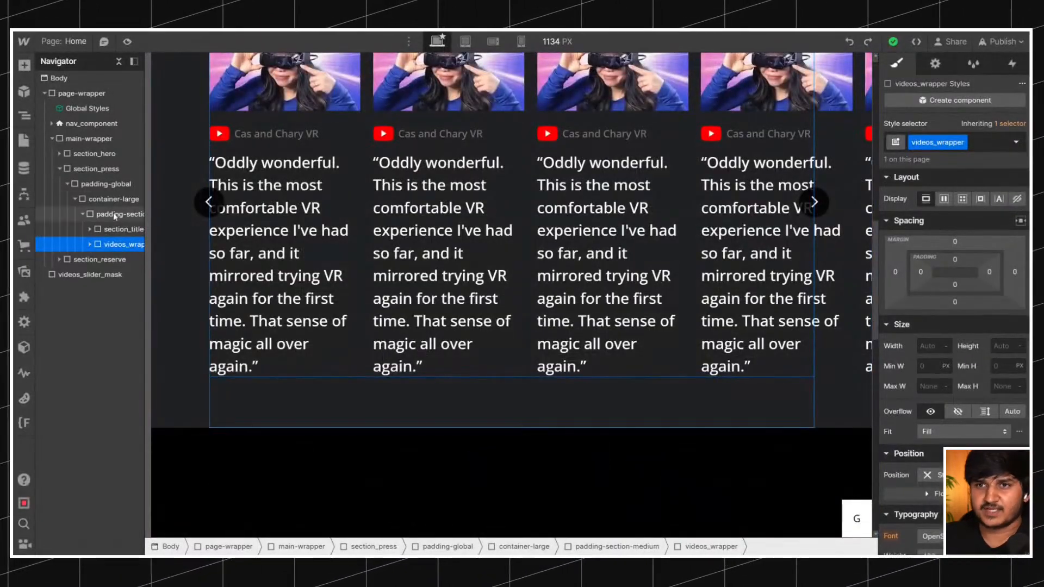
click(118, 229)
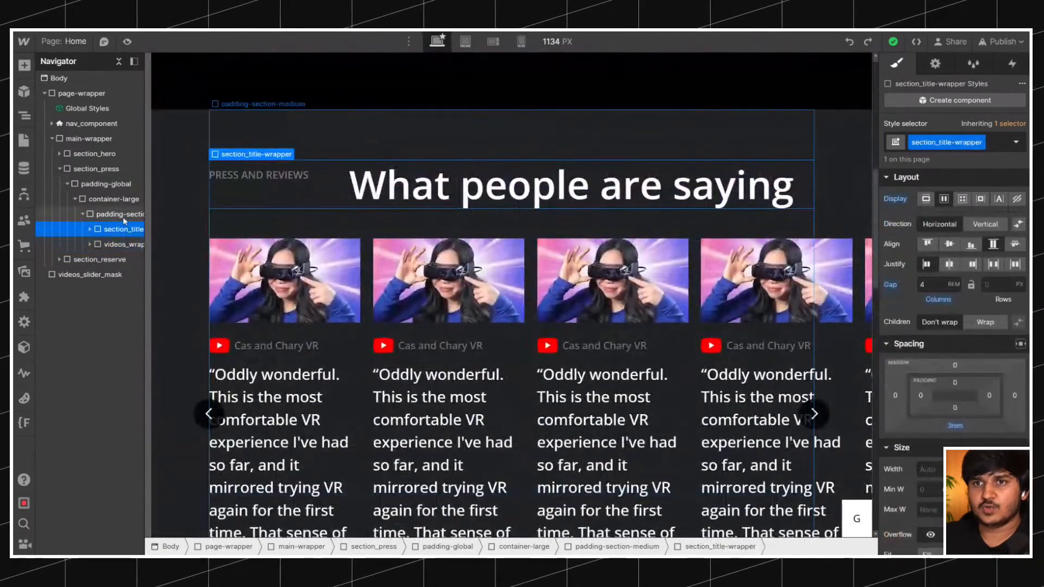
key(ctrl+e)
text(d)
key(Return)
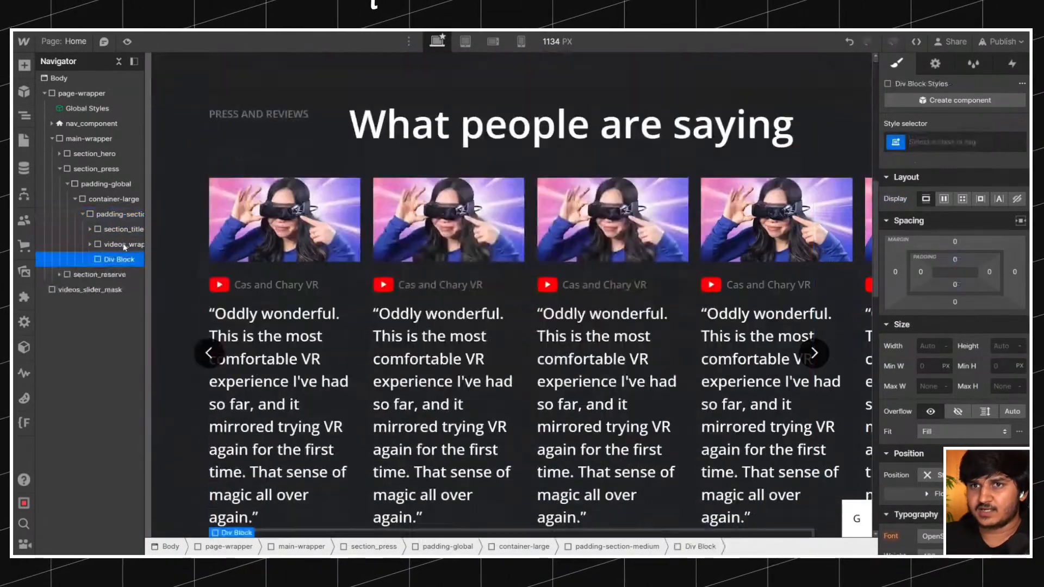
Try the spacer-large class on the new div block below the slider.
click(959, 142)
text(spacing)
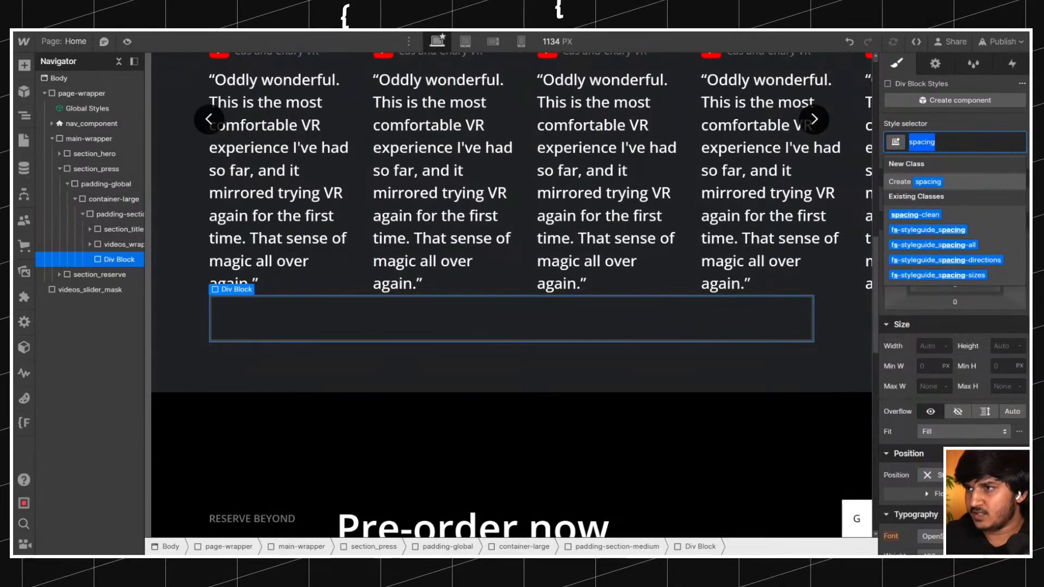
key(BackSpace)
text(spacer)
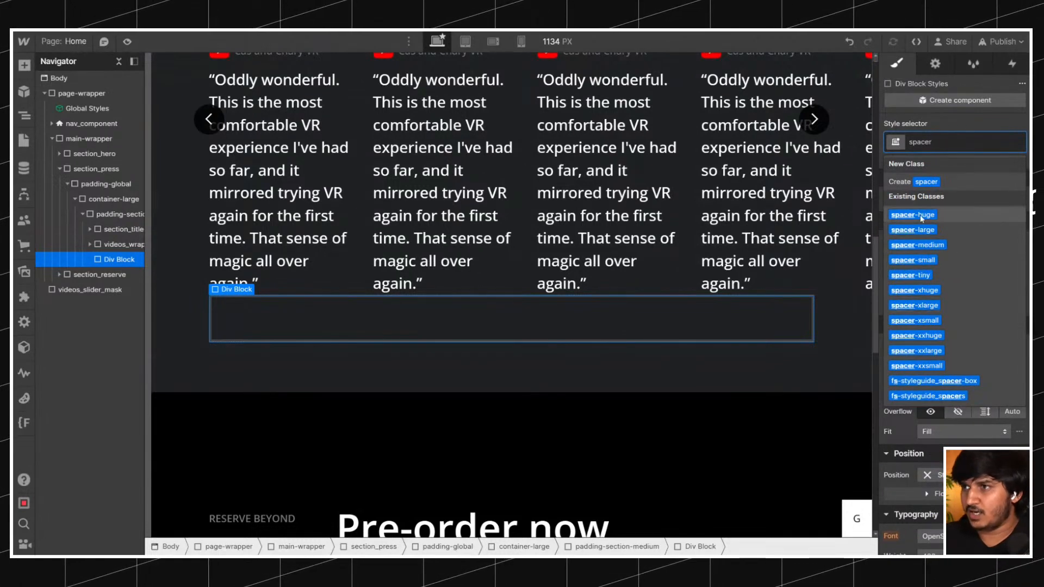
click(913, 229)
click(974, 137)
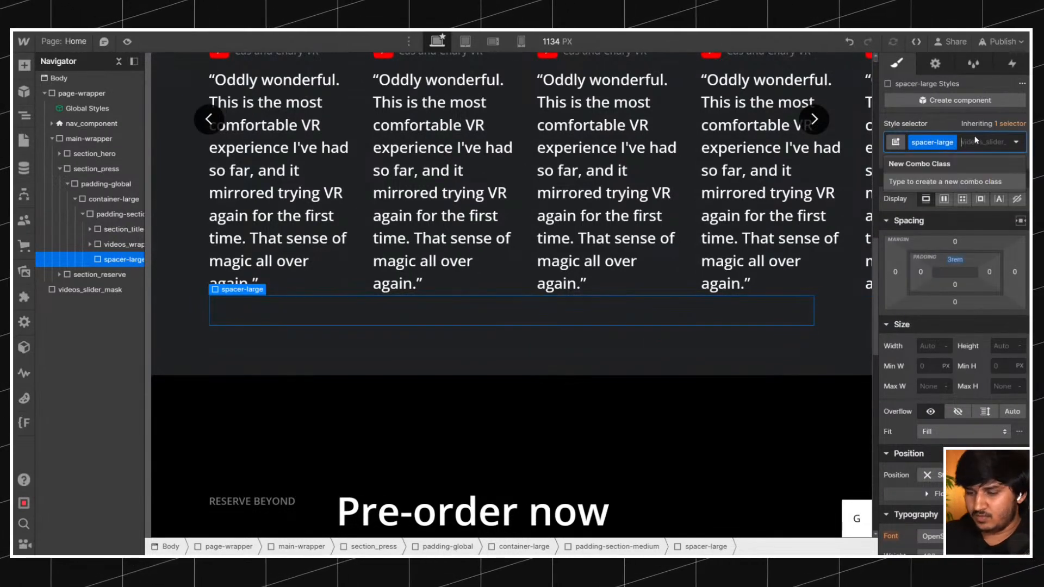
key(BackSpace)
Apply the spacer-xlarge class to the div block below the videos_wrapper.
text(spacer)
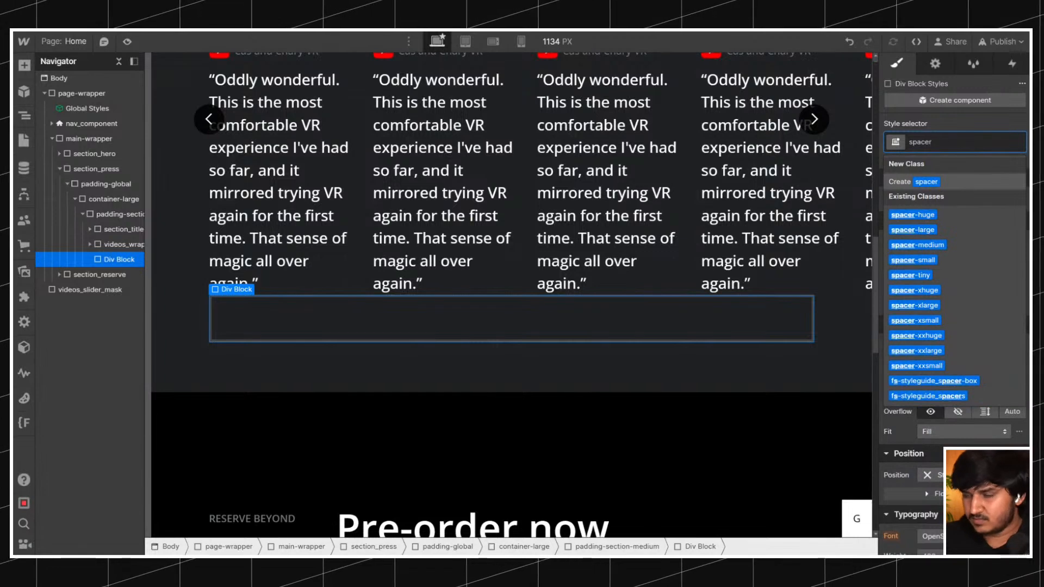
click(937, 305)
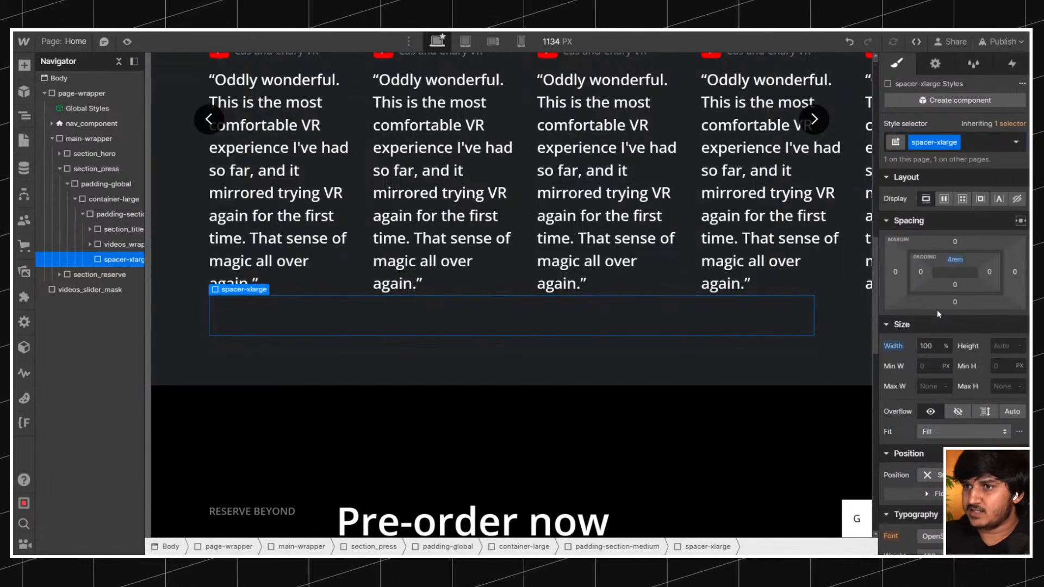
Add another div block in padding-section-medium after the spacer and give it the class brands_list.
click(115, 215)
key(ctrl+e)
text(d)
key(Return)
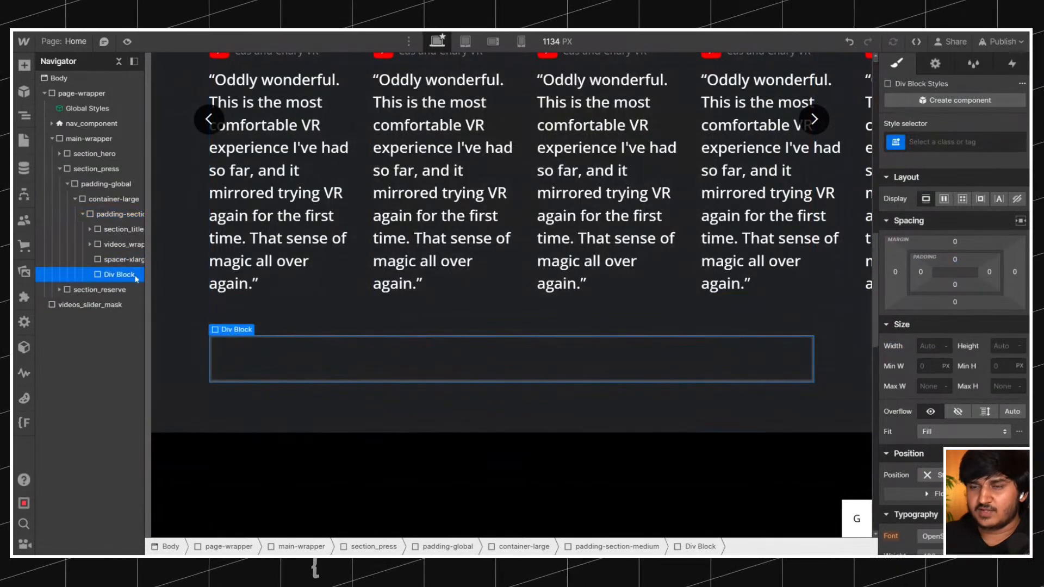
key(ctrl+Return)
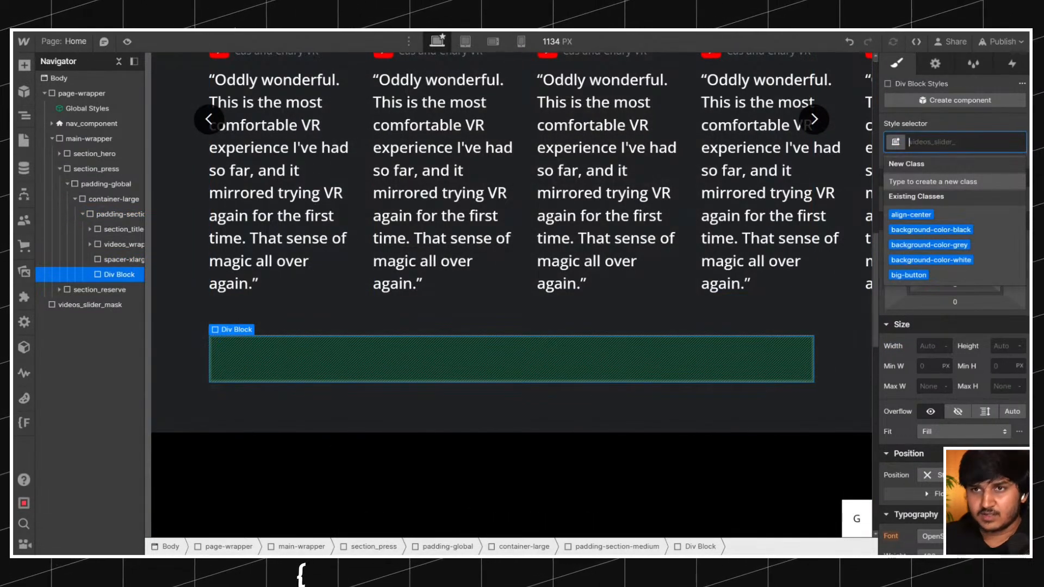
text(press_log)
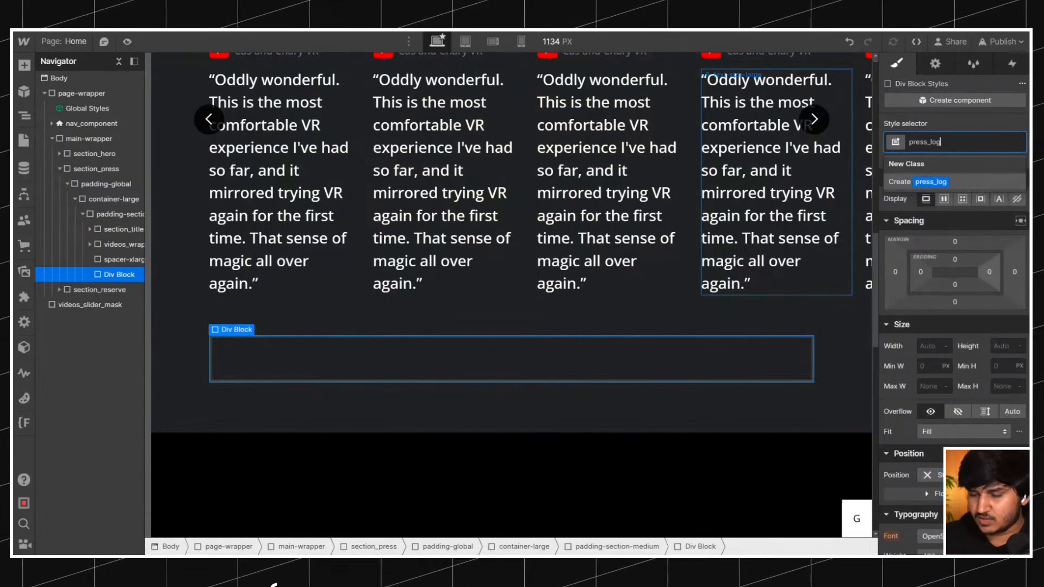
text(brands)
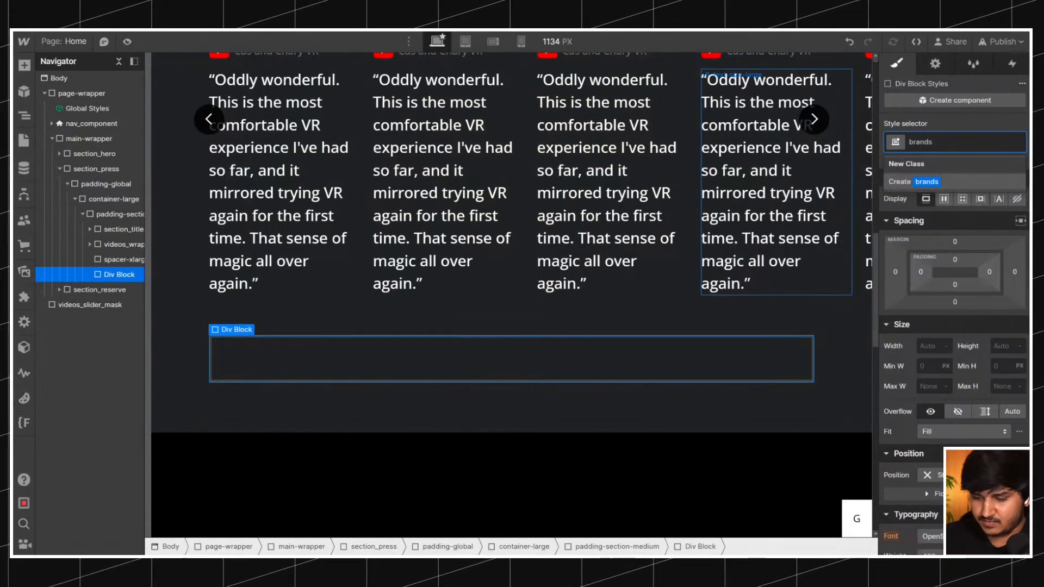
text(_list)
key(Return)
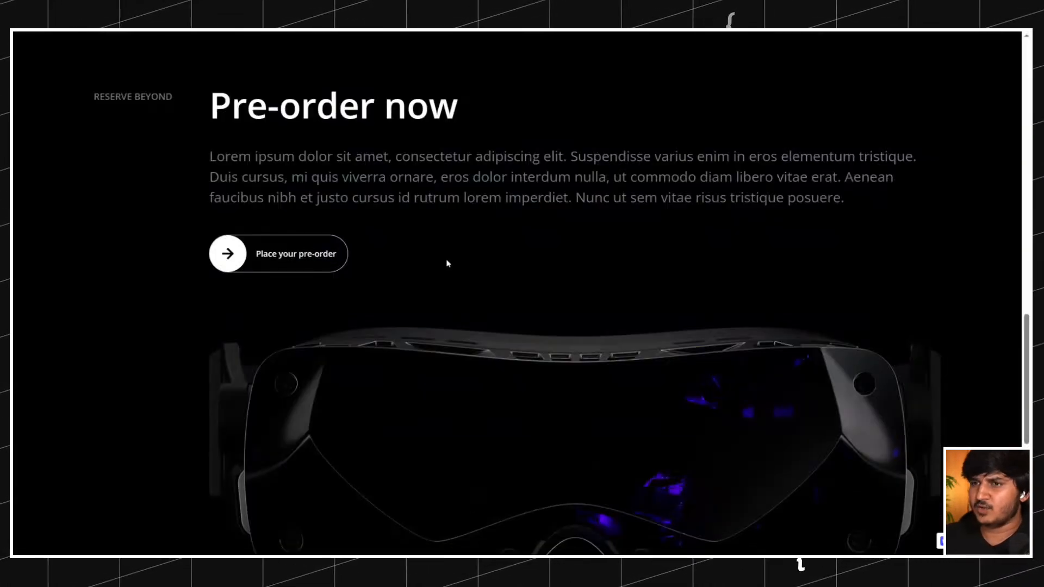
Examine the layout of the brand logo row below the reviews slider on the original Bigscreen site.
scroll(447, 271, down, 5)
scroll(447, 274, up, 8)
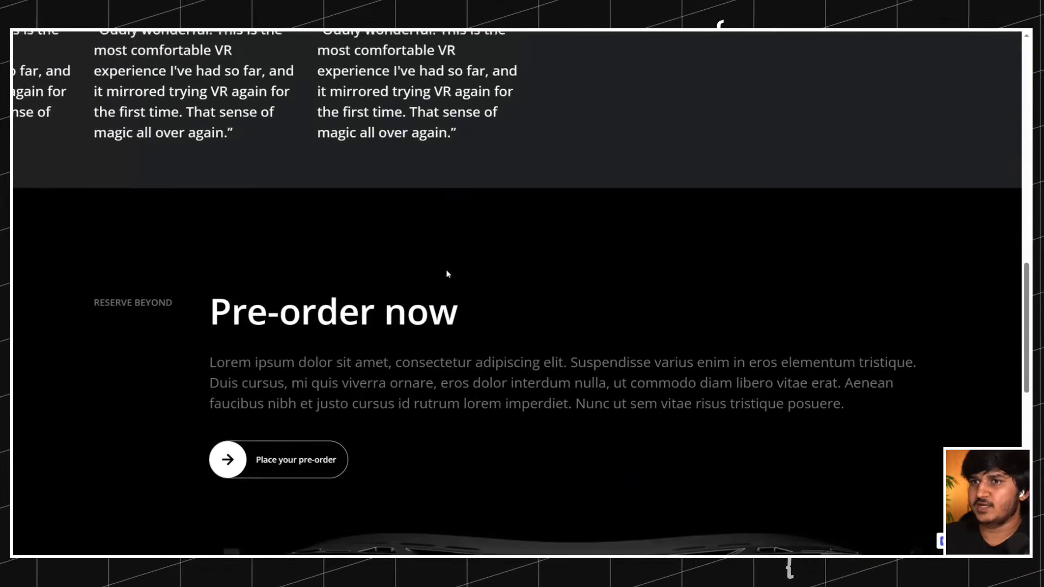
scroll(447, 274, up, 5)
scroll(447, 274, down, 1)
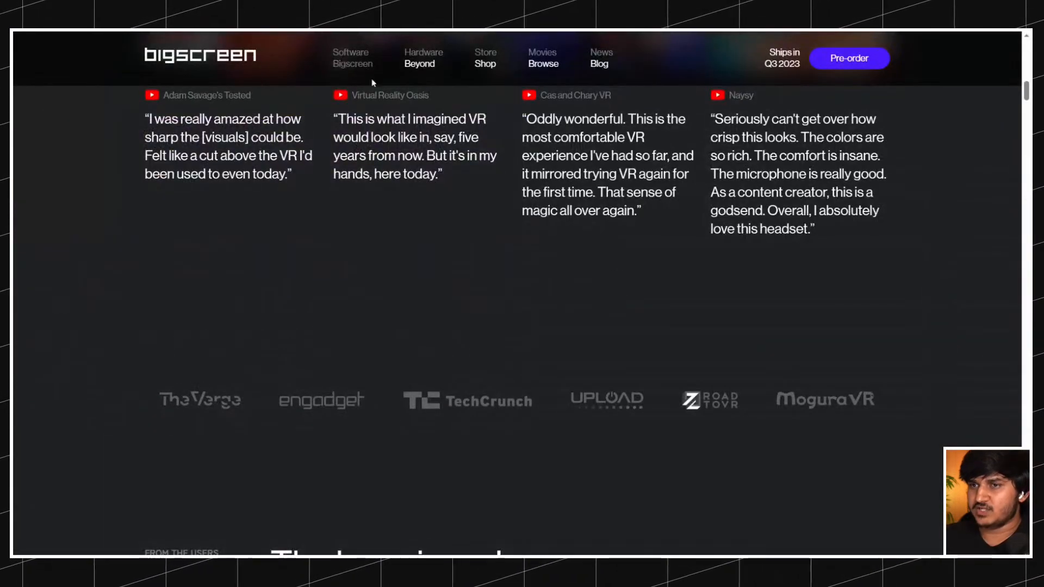
scroll(516, 294, down, 3)
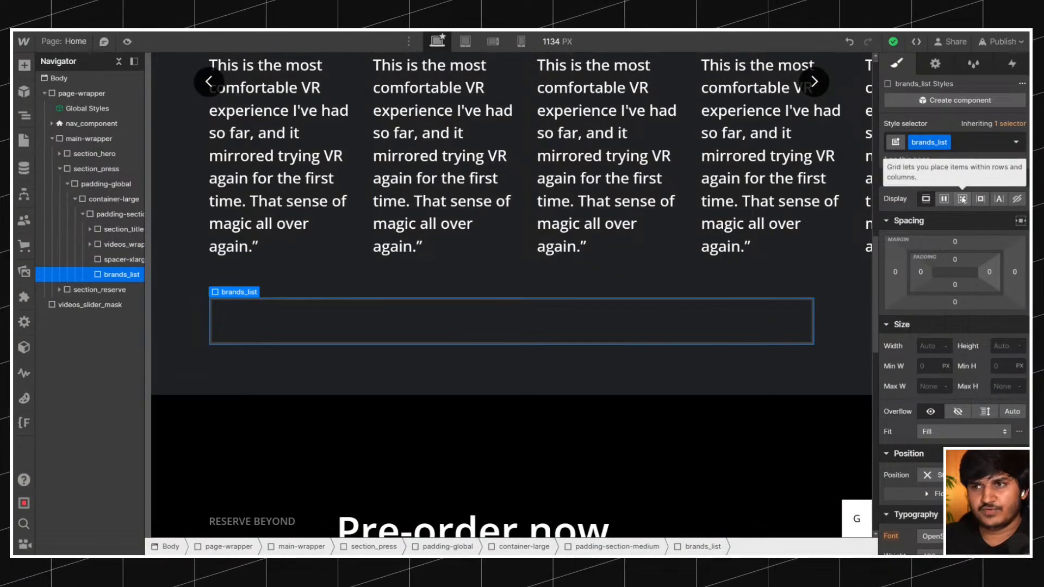
Add an image element inside brands_list and choose the TechCrunch brand logo from the assets as its source.
key(ctrl+e)
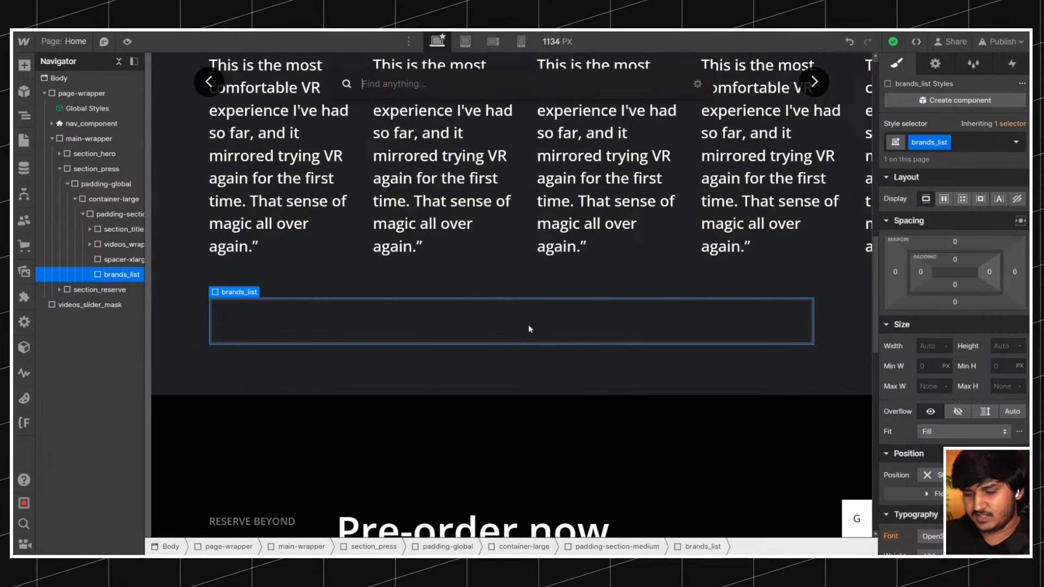
text(im)
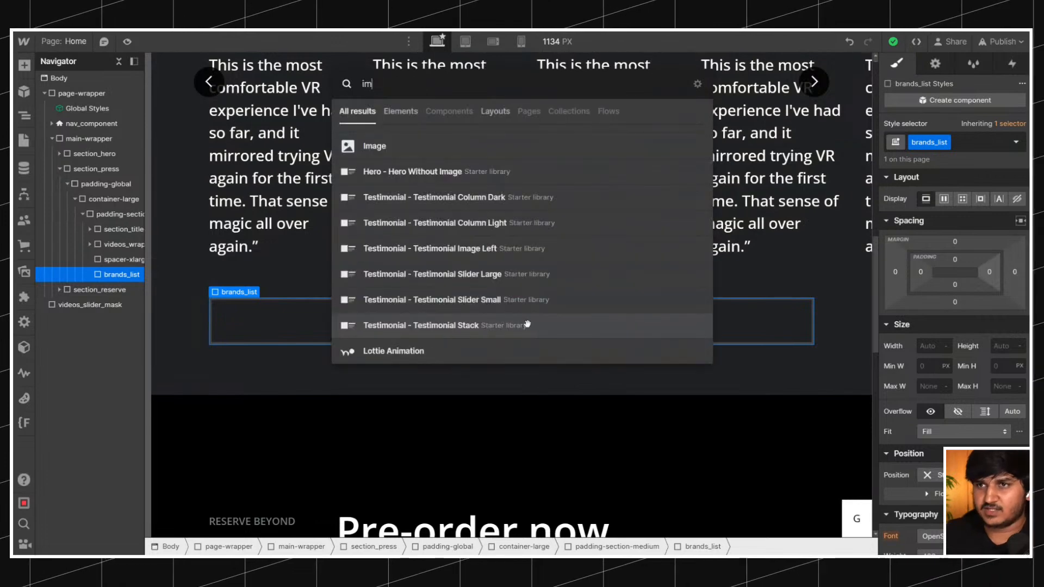
click(395, 149)
click(305, 120)
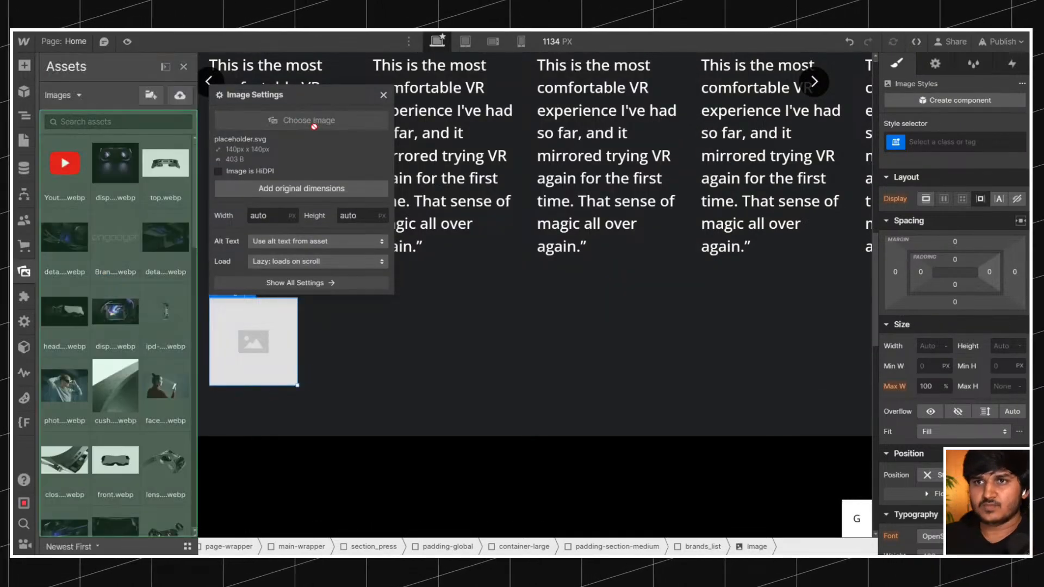
click(115, 179)
scroll(142, 251, down, 10)
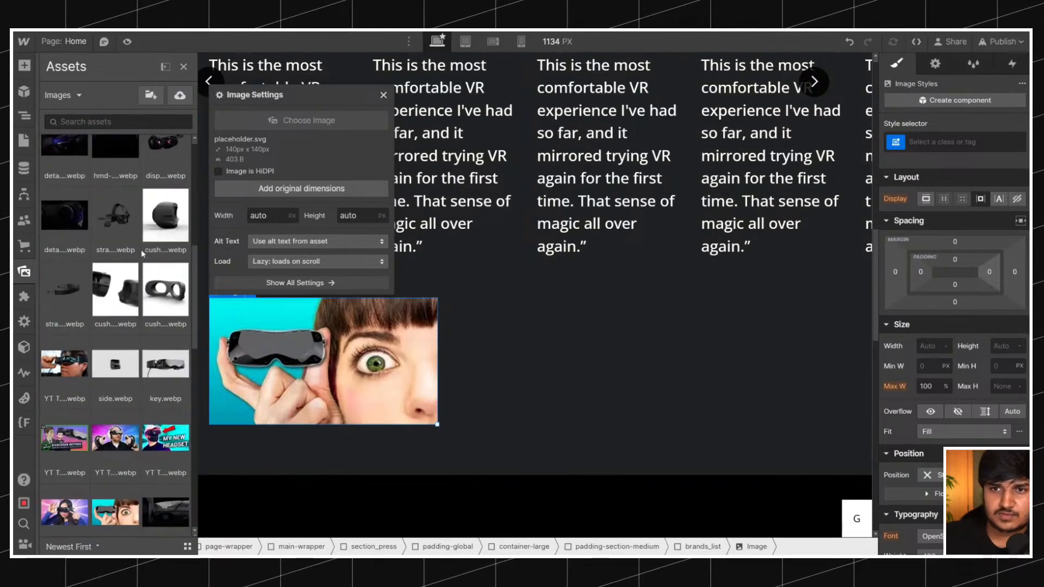
scroll(142, 250, down, 3)
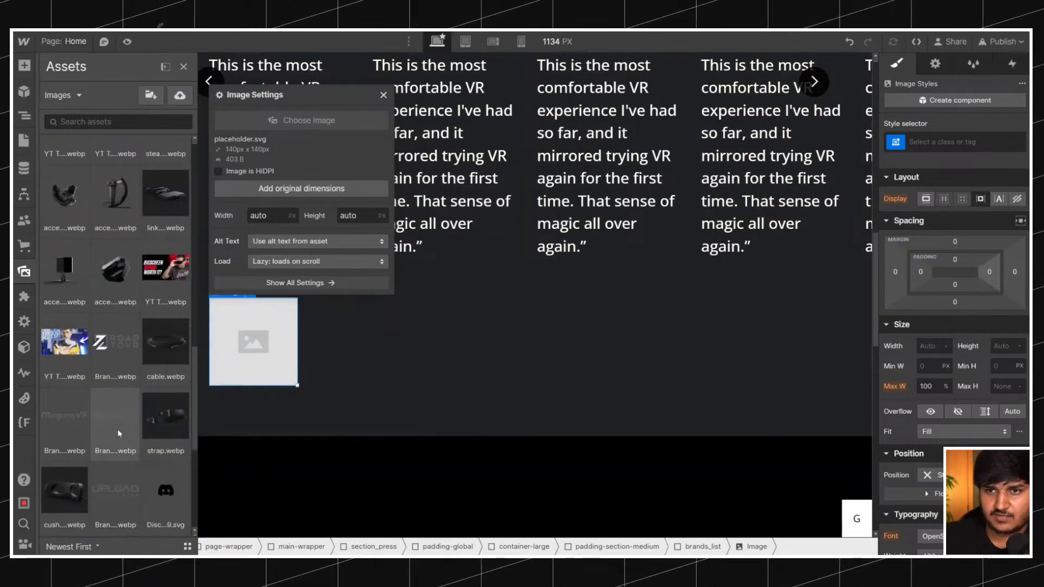
click(118, 429)
click(282, 324)
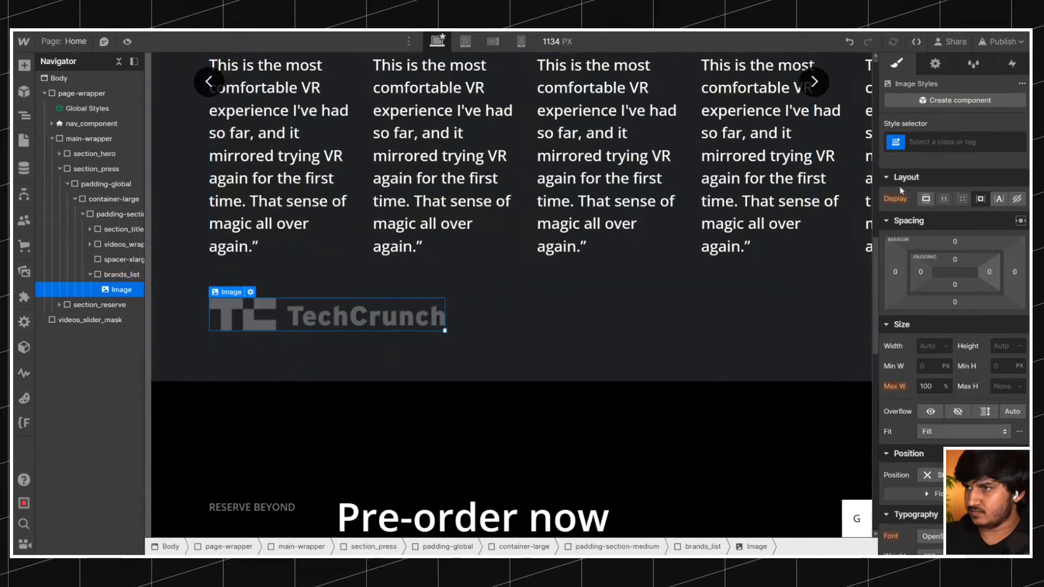
Give the TechCrunch image the new class brands_logo.
click(934, 141)
text(brands_logo)
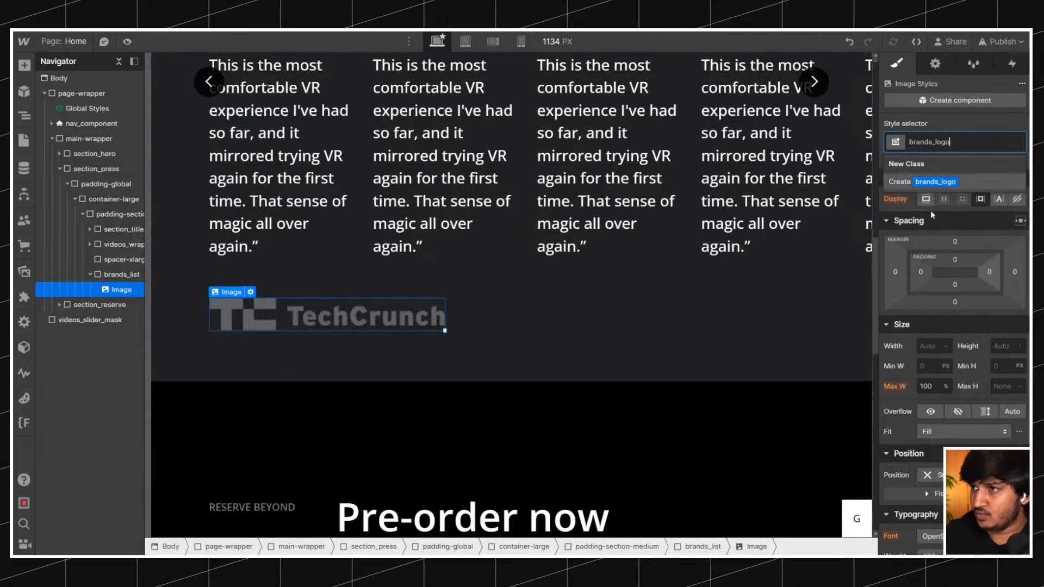
key(Return)
key(ctrl+d)
key(ctrl+d)
key(ctrl+d)
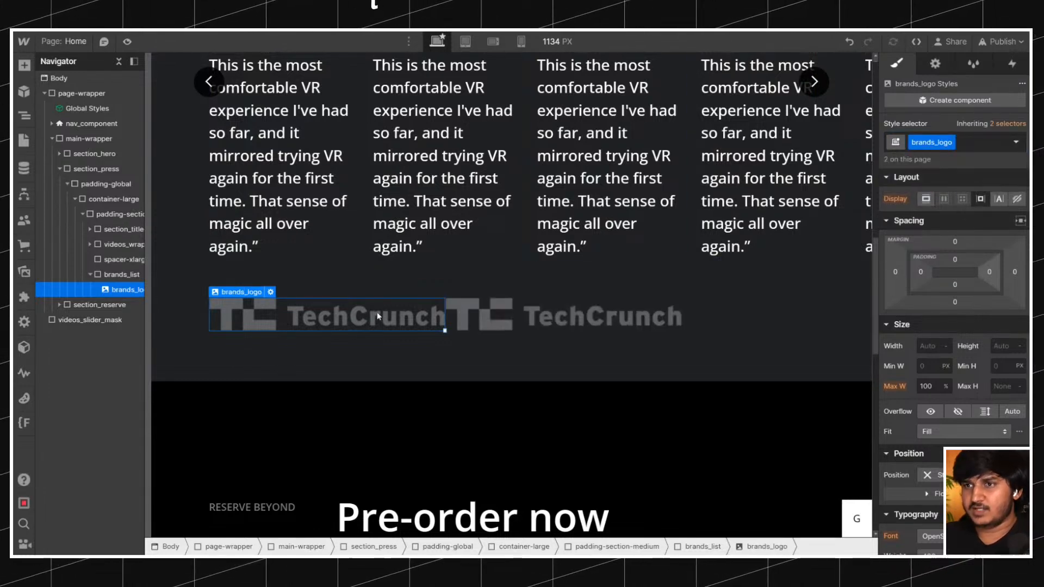
click(935, 63)
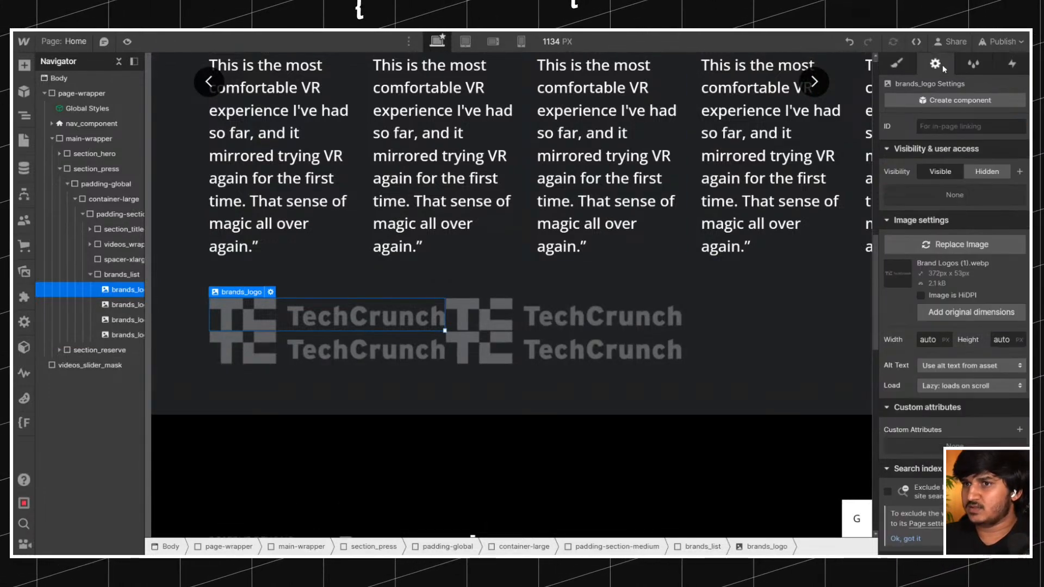
key(ctrl+z)
key(ctrl+z)
key(ctrl+z)
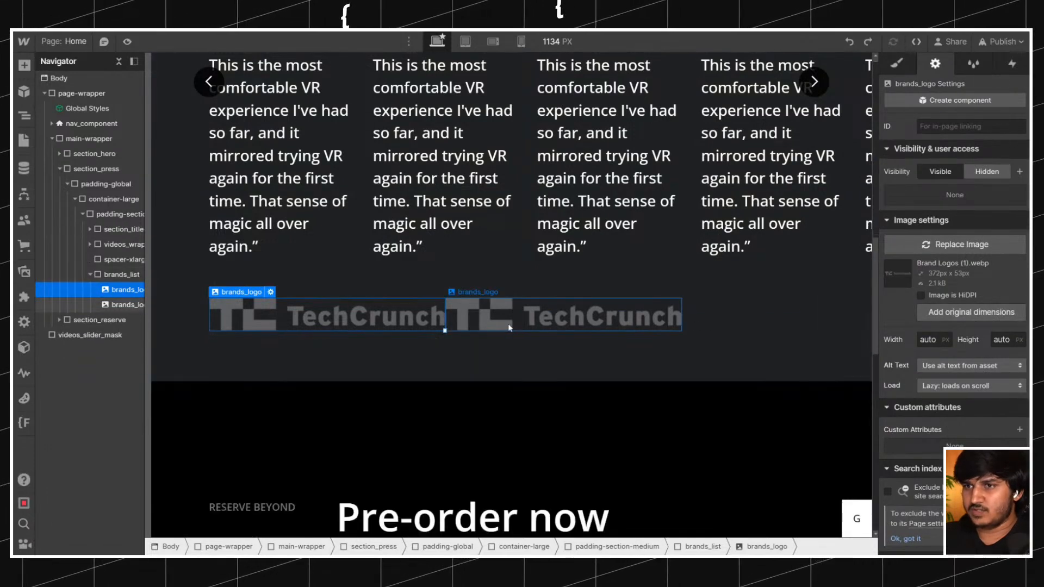
Set the brands_logo class to 2rem height, auto width and Contain fit.
click(898, 65)
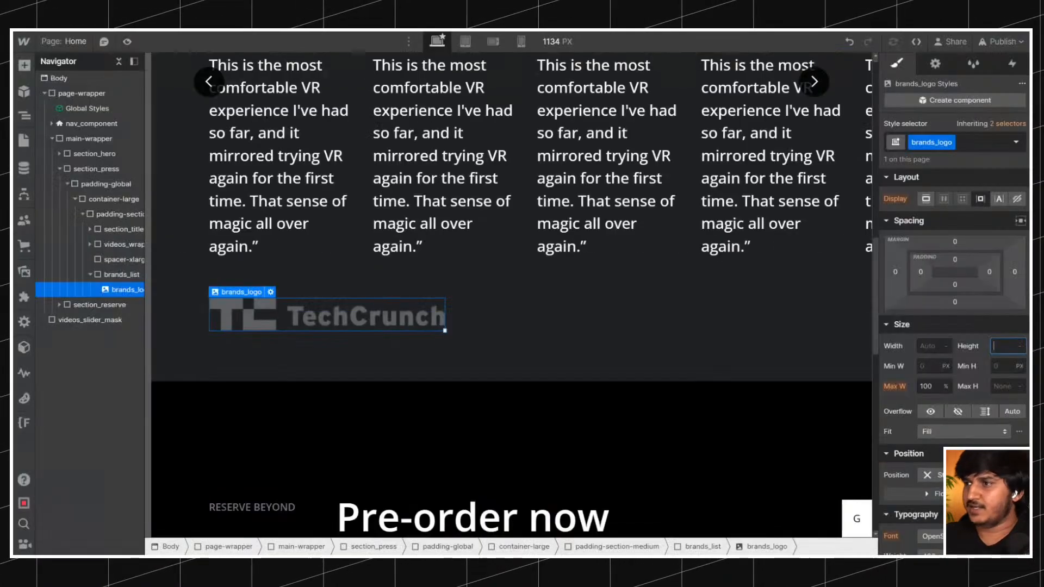
key(Return)
text(2rem)
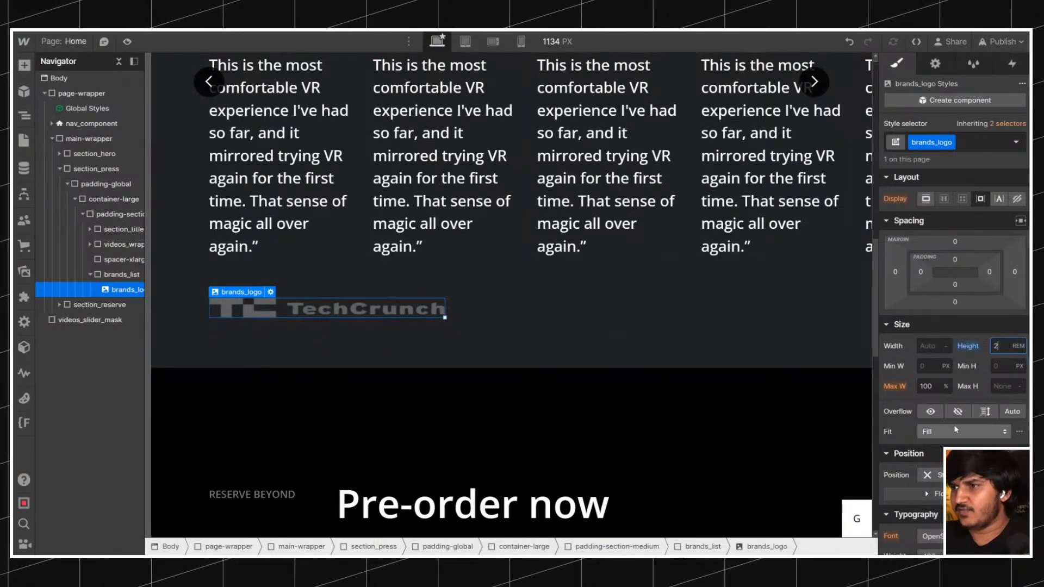
click(956, 429)
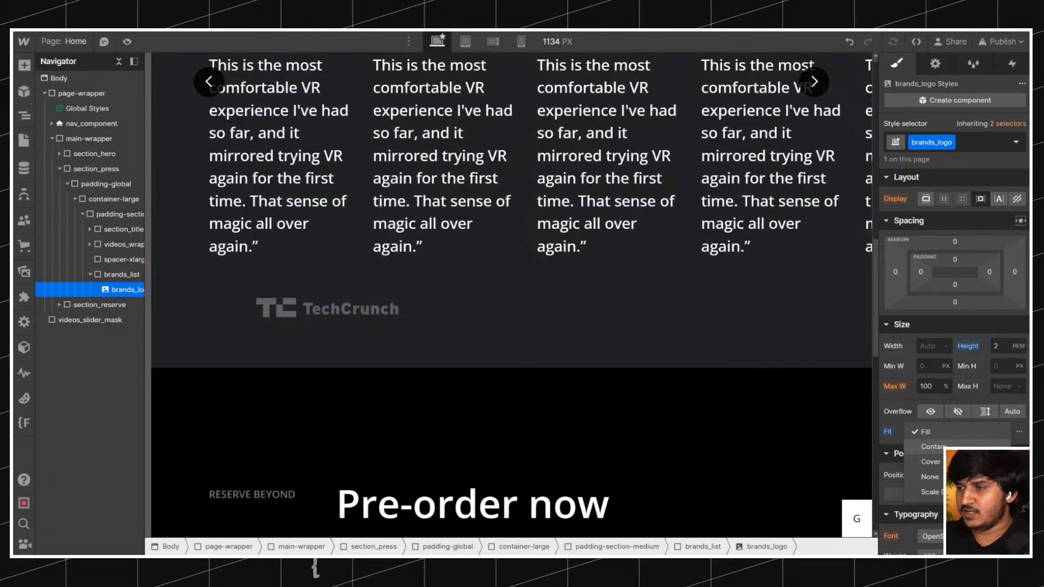
click(933, 447)
click(947, 346)
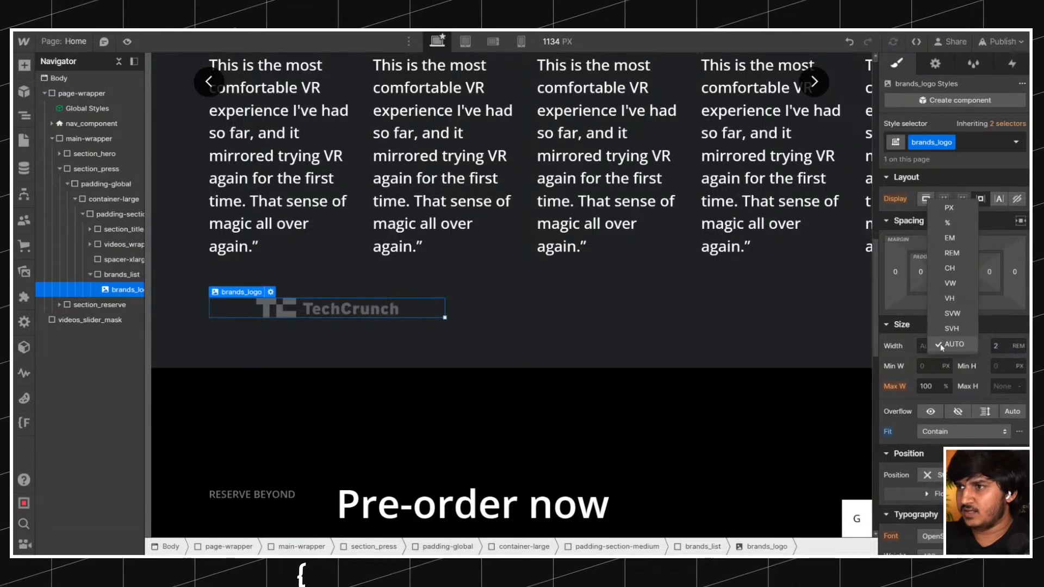
click(952, 344)
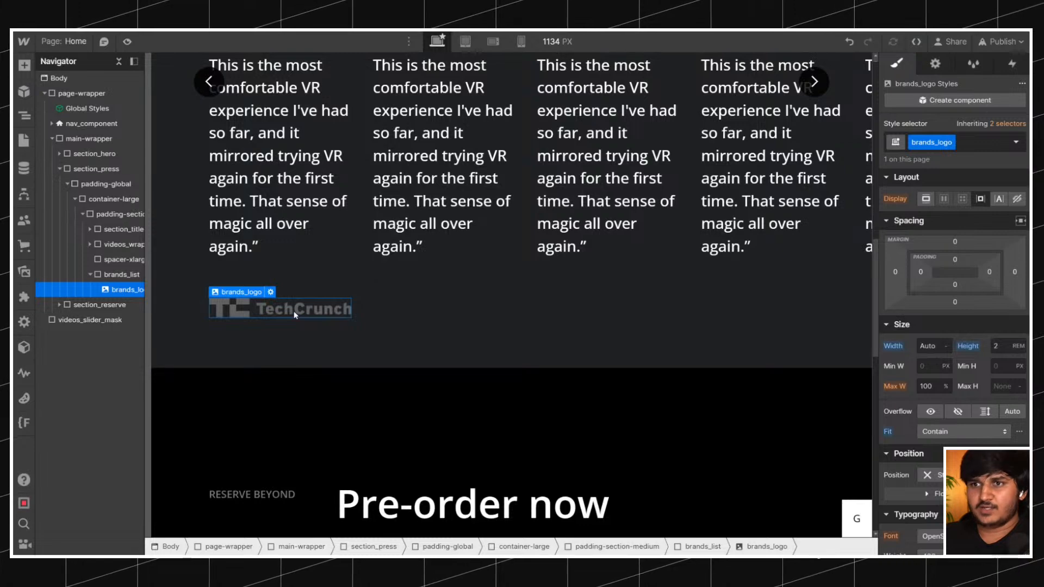
Duplicate the TechCrunch logo three times inside brands_list.
key(ctrl+d)
key(ctrl+d)
key(ctrl+d)
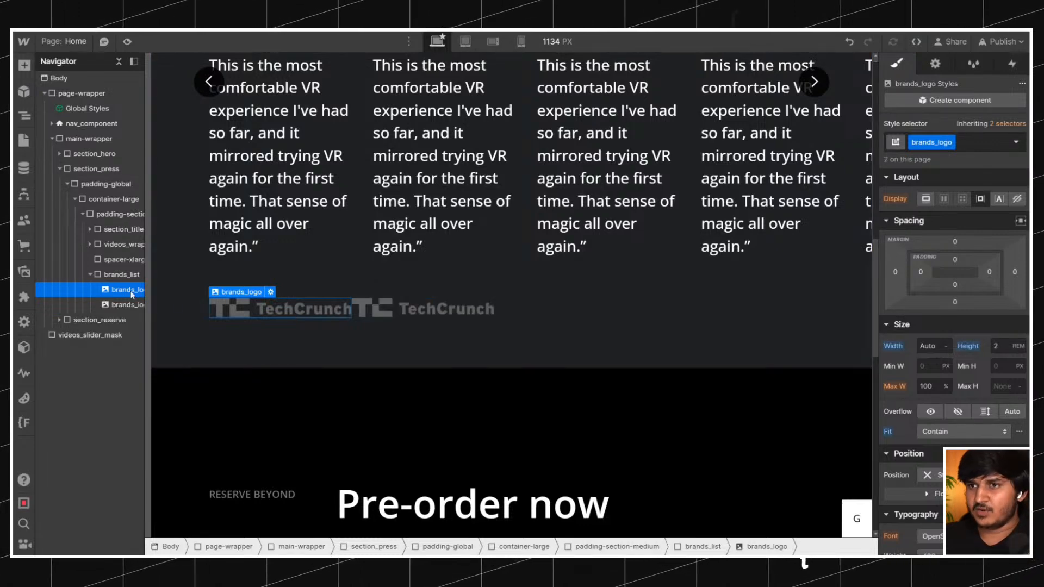
Make brands_list a horizontal flex container with space-between justification and a 1.5rem column gap.
click(122, 275)
click(945, 200)
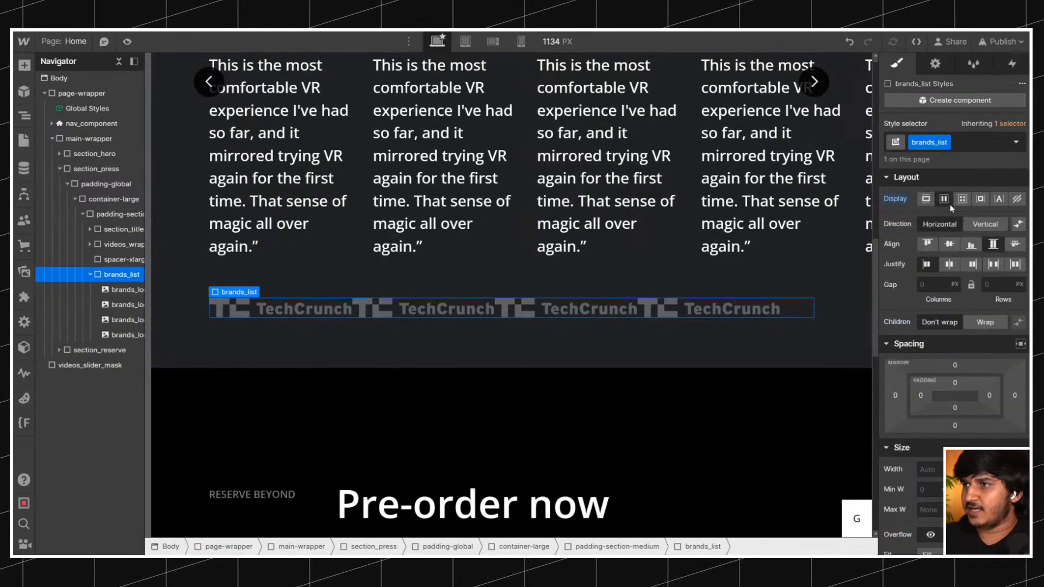
text(1rem)
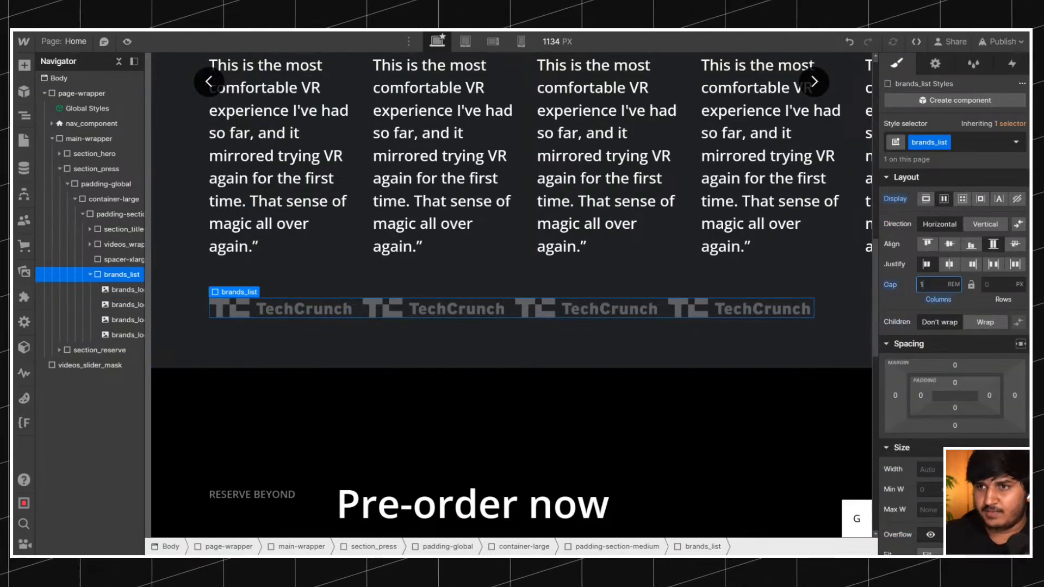
click(992, 265)
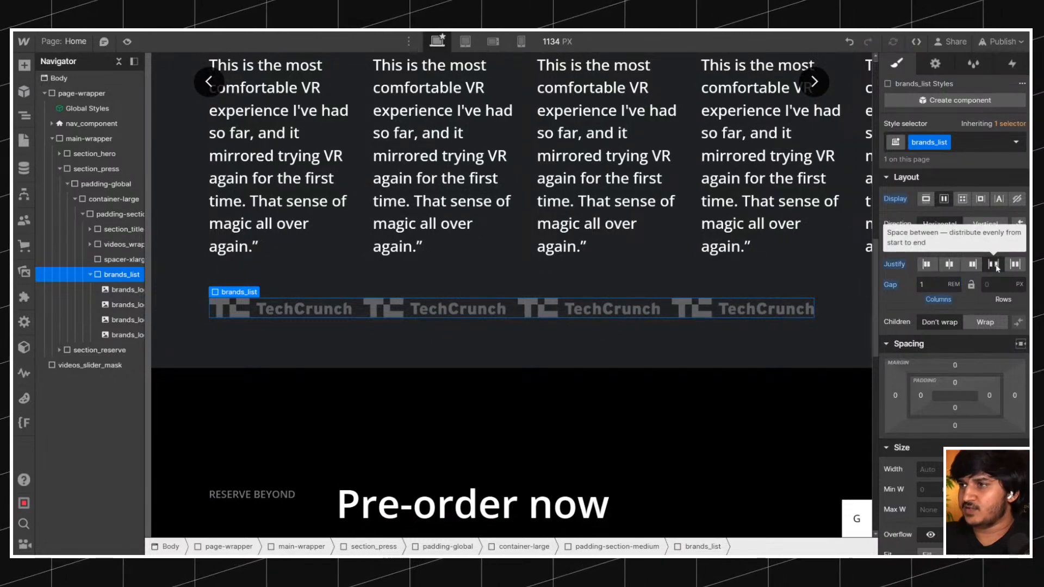
click(929, 285)
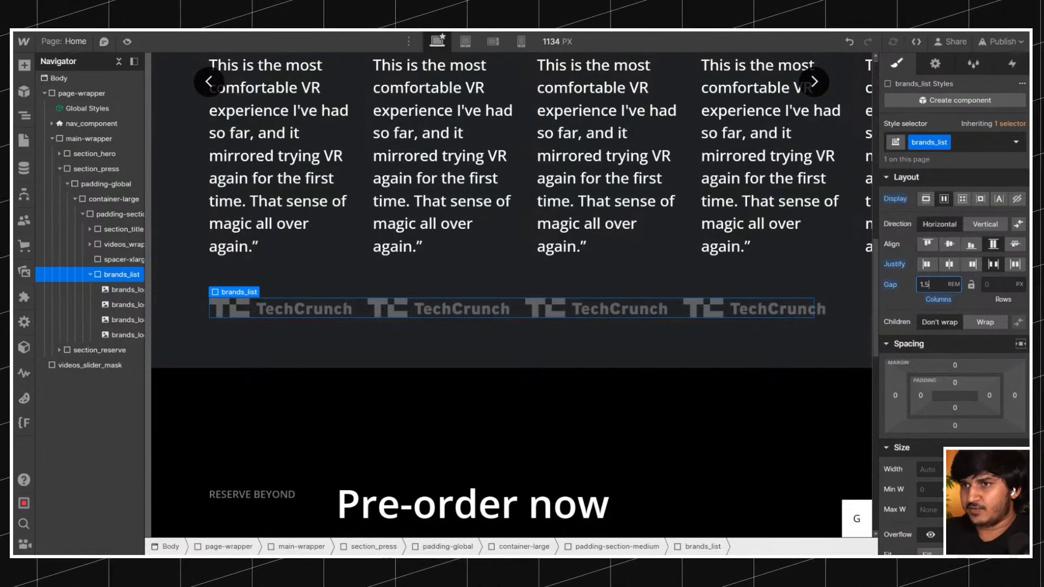
Duplicate the fourth logo twice and set the children of brands_list to wrap.
click(438, 309)
click(716, 305)
key(ctrl+d)
key(ctrl+d)
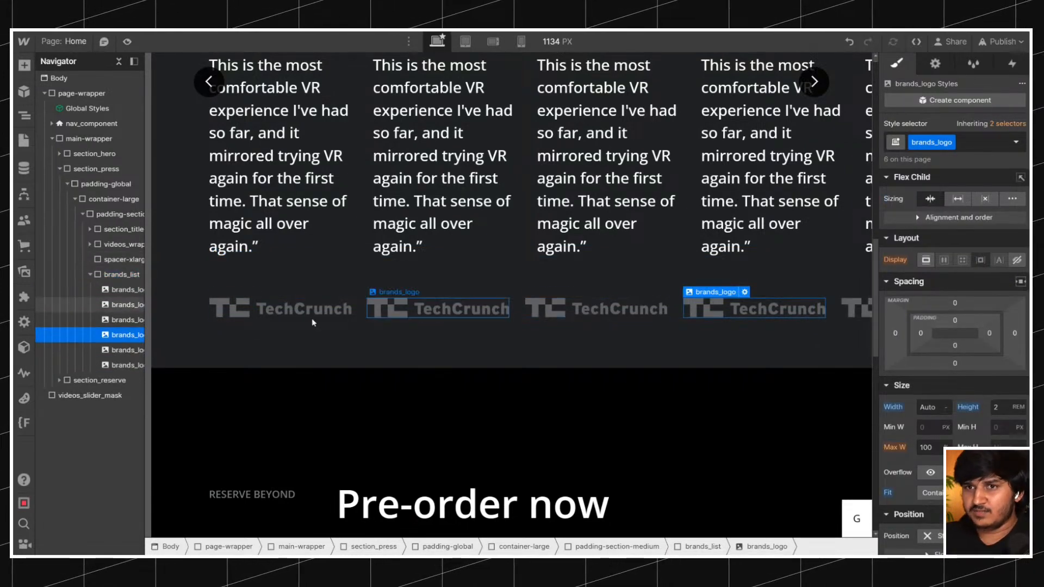
click(122, 275)
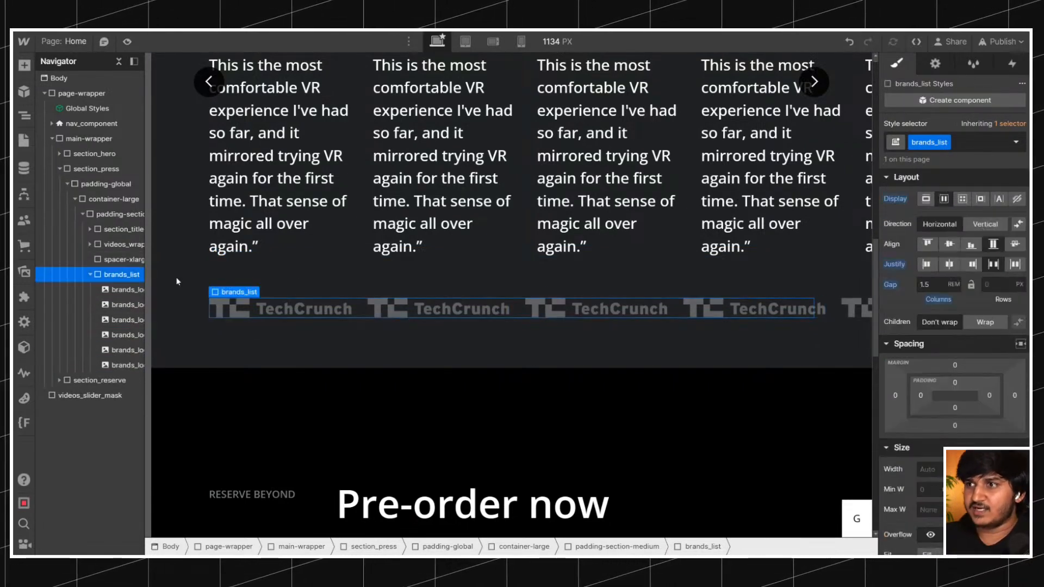
click(983, 322)
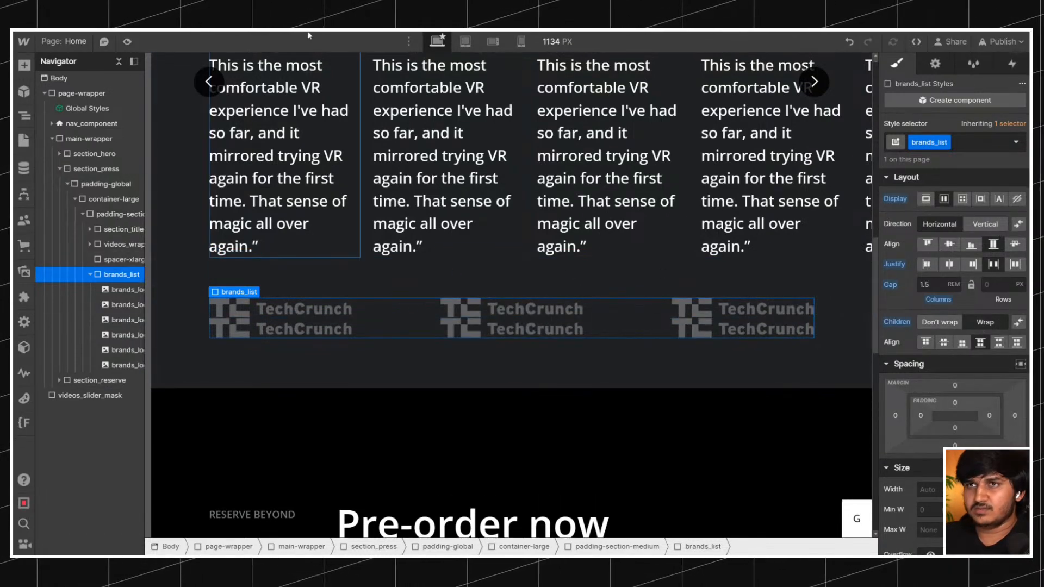
Replace the image of the second brand logo with the Engadget logo from the assets.
click(555, 309)
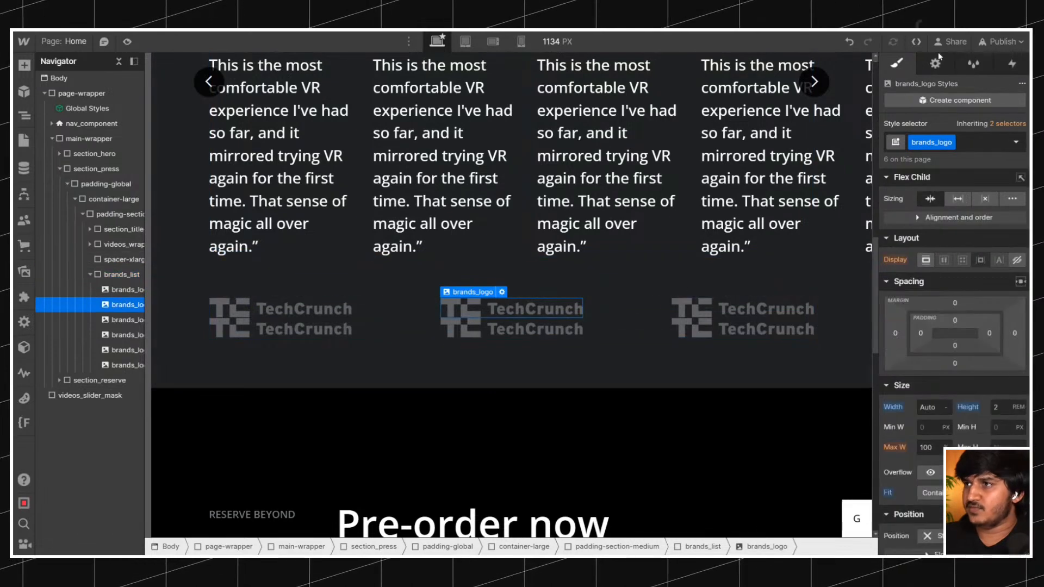
click(935, 64)
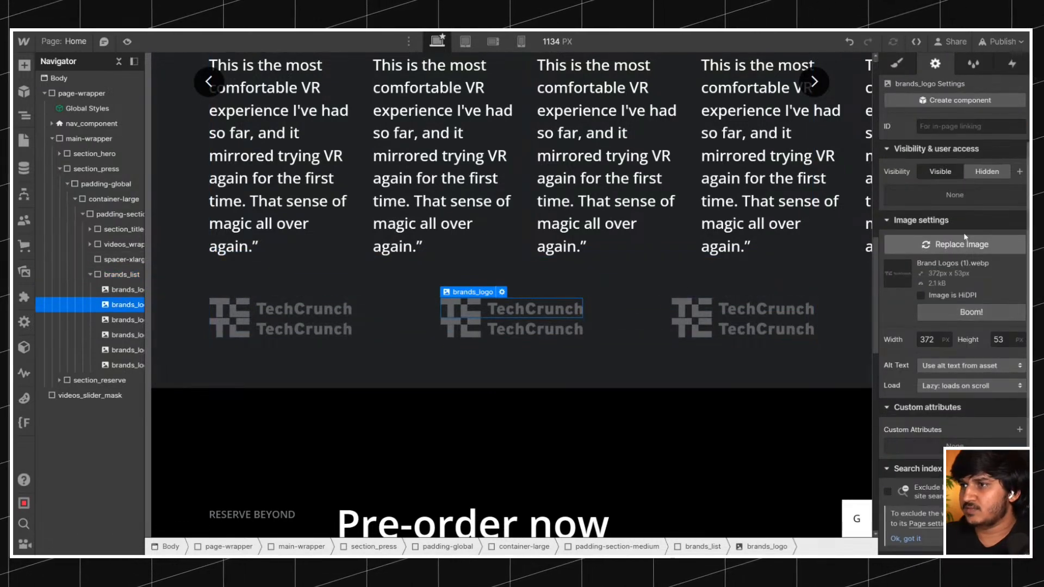
click(960, 245)
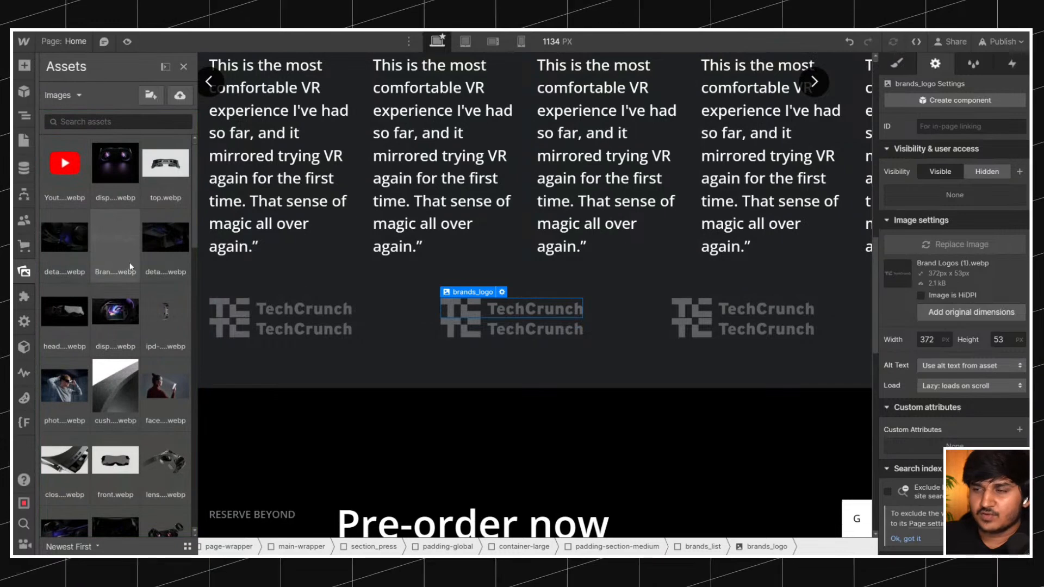
click(115, 258)
click(768, 309)
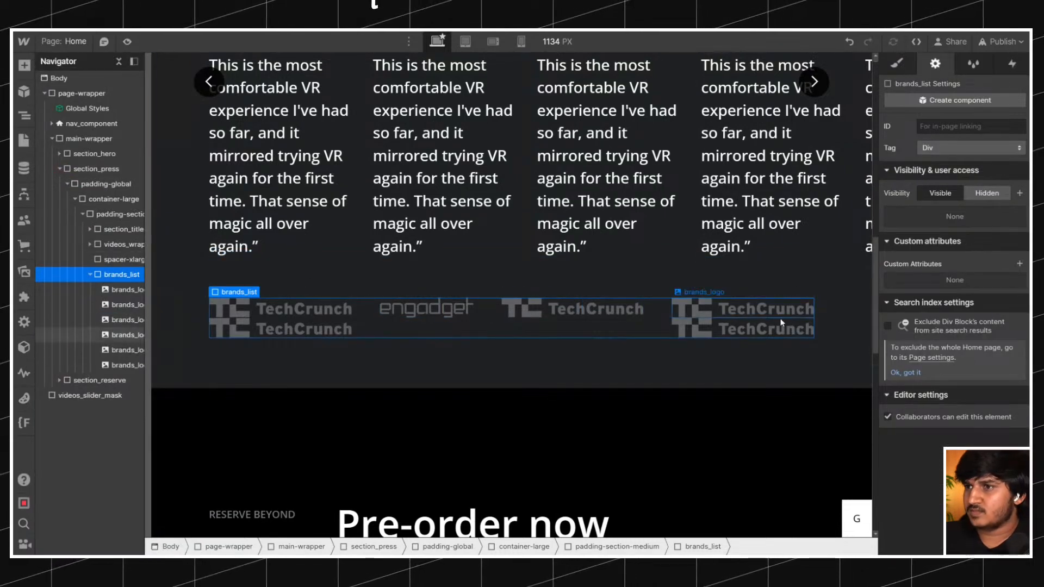
Replace the image of the last logo in the first row with the Upload logo from the assets.
click(802, 308)
click(960, 245)
scroll(144, 283, down, 10)
scroll(140, 294, down, 5)
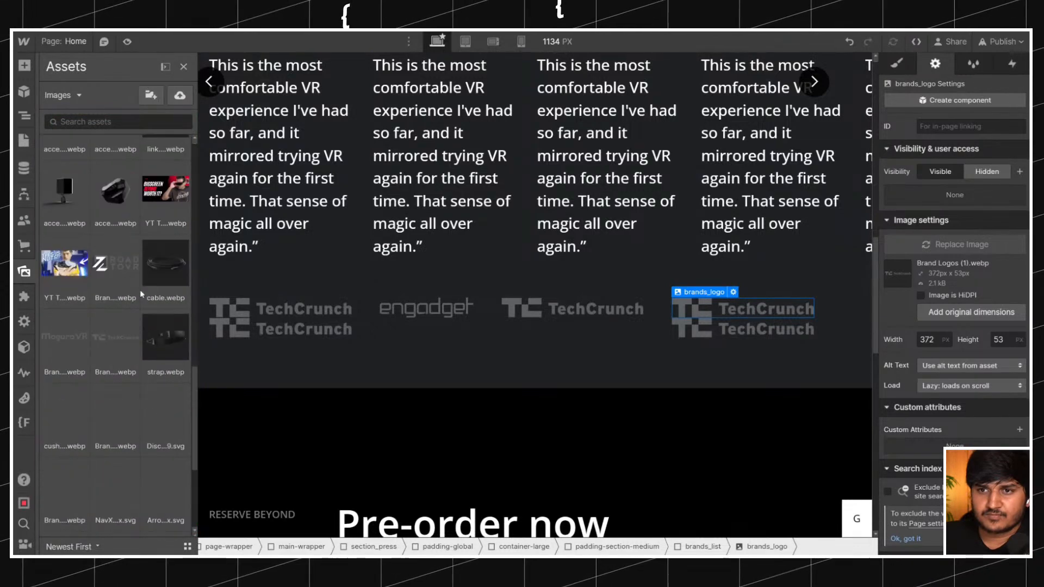
click(120, 332)
click(498, 326)
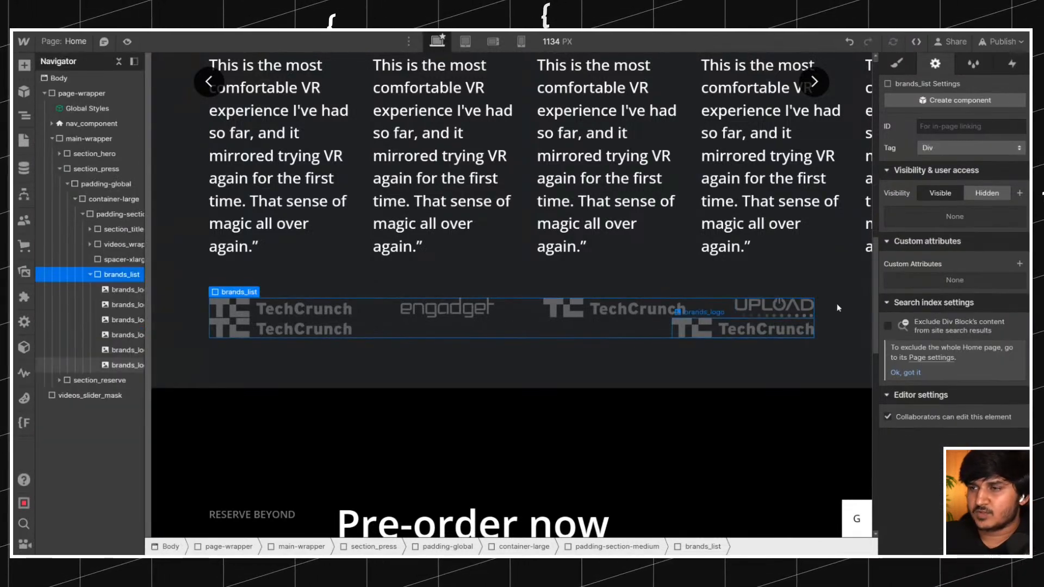
Check the brand row on the original Bigscreen site and justify the brands_list items to the start.
click(896, 64)
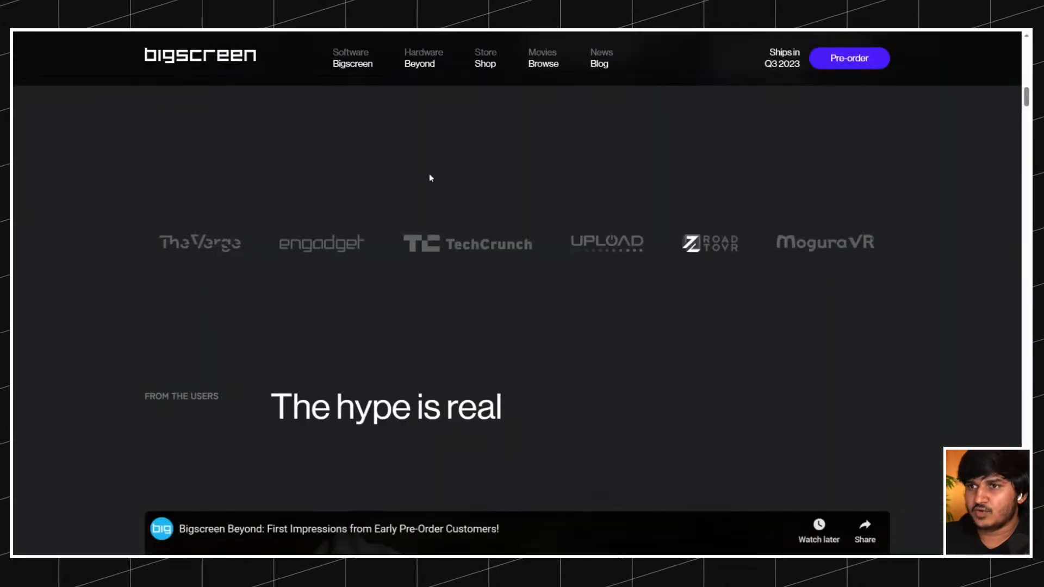
scroll(428, 174, up, 5)
scroll(429, 175, down, 3)
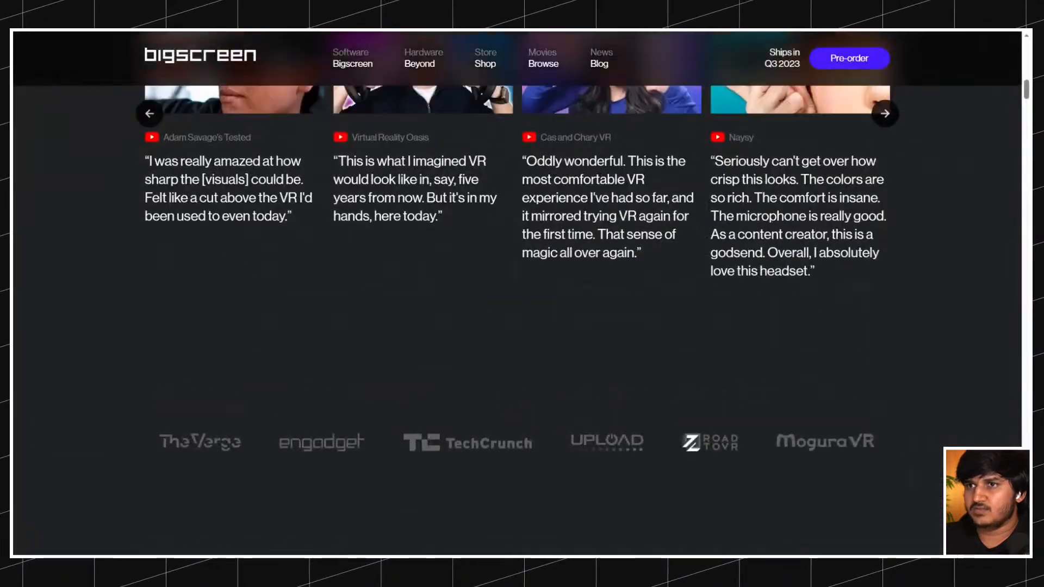
scroll(405, 182, up, 8)
scroll(406, 182, down, 20)
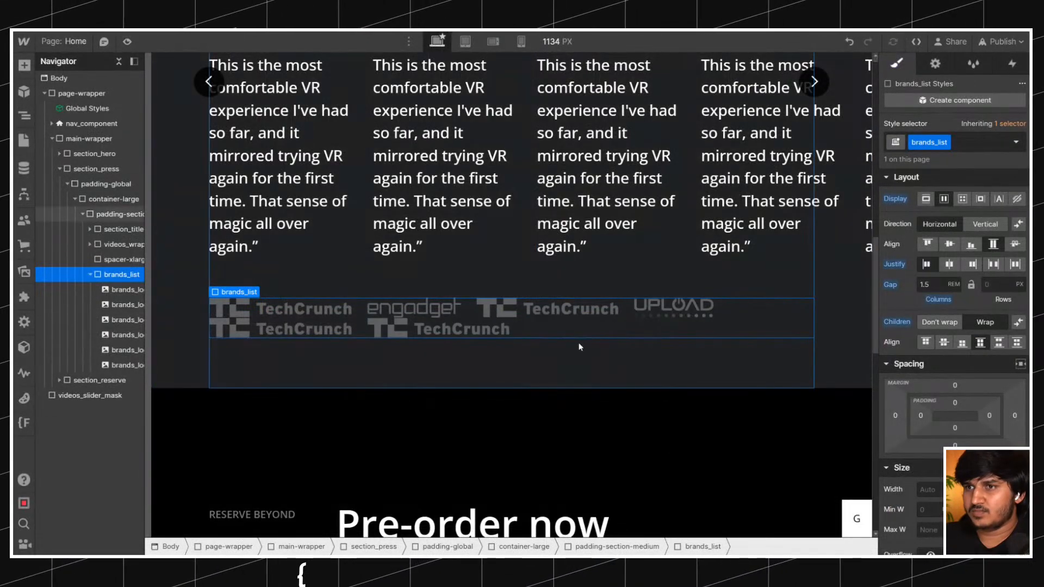
Try a 2rem row gap on brands_list and reduce it to 1rem.
scroll(578, 345, up, 5)
scroll(578, 345, down, 4)
scroll(579, 346, up, 3)
scroll(578, 347, down, 6)
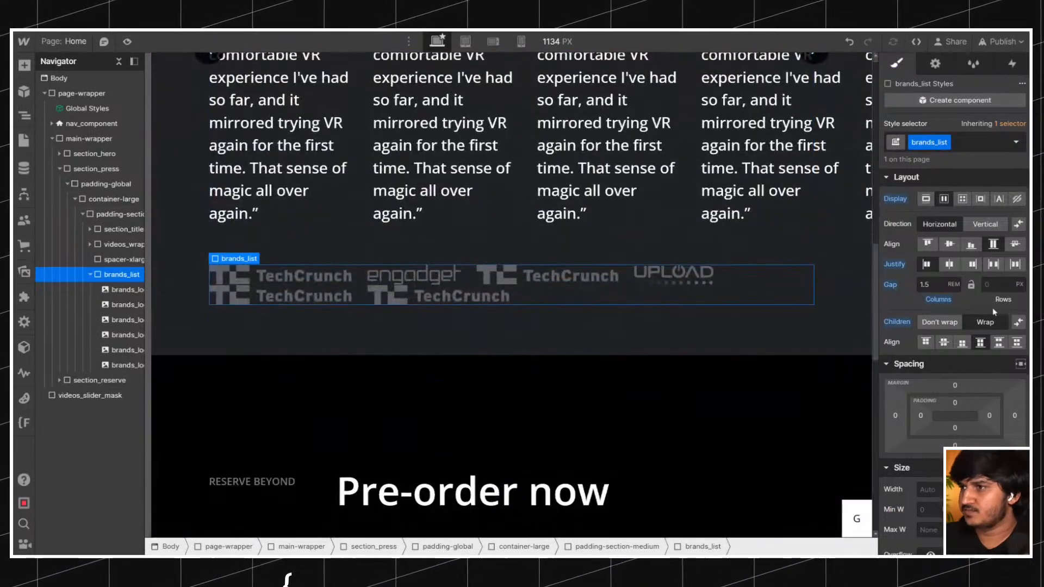
text(2rem)
key(Return)
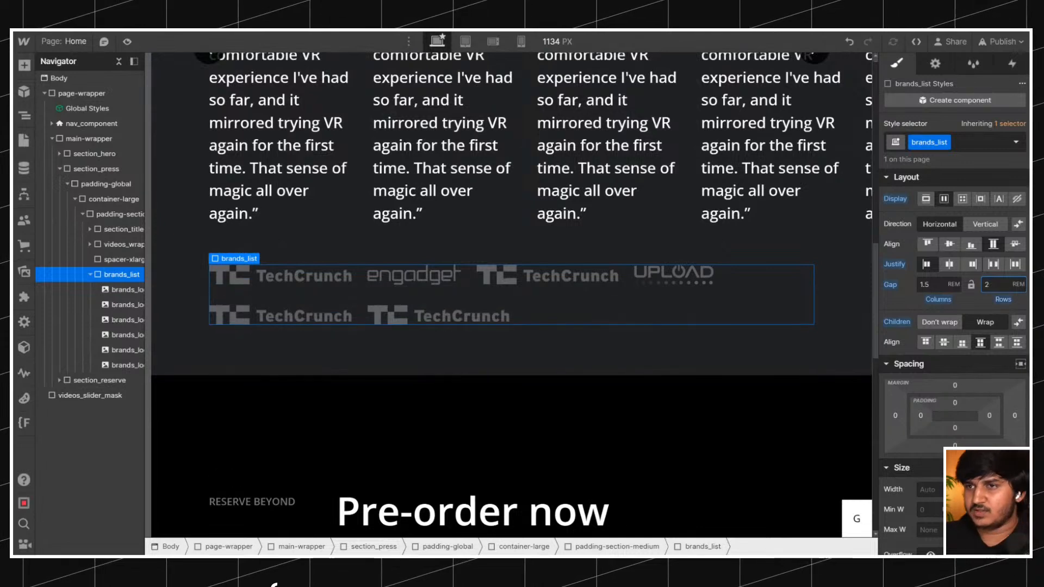
text(1)
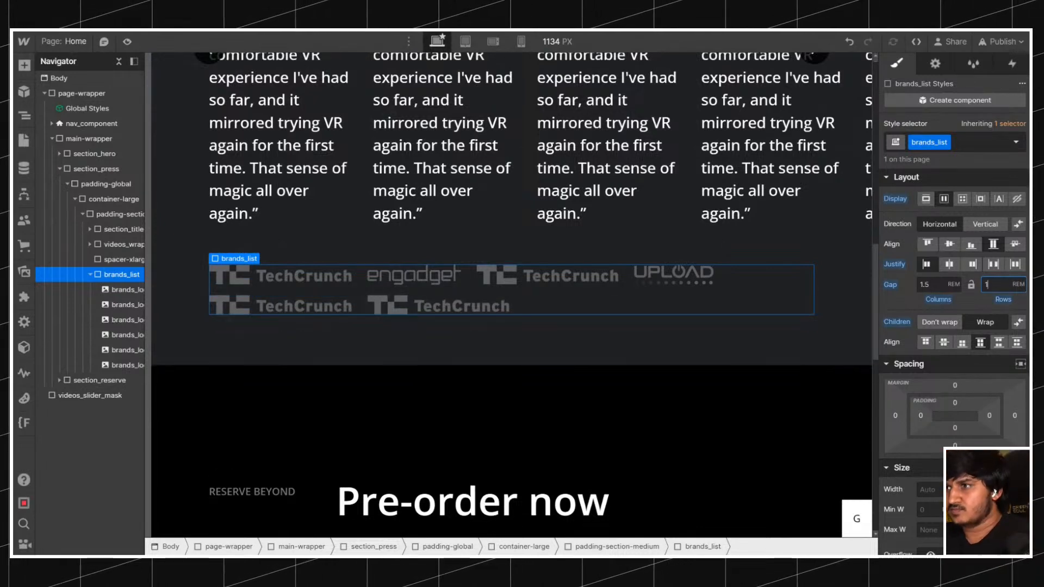
text(.5)
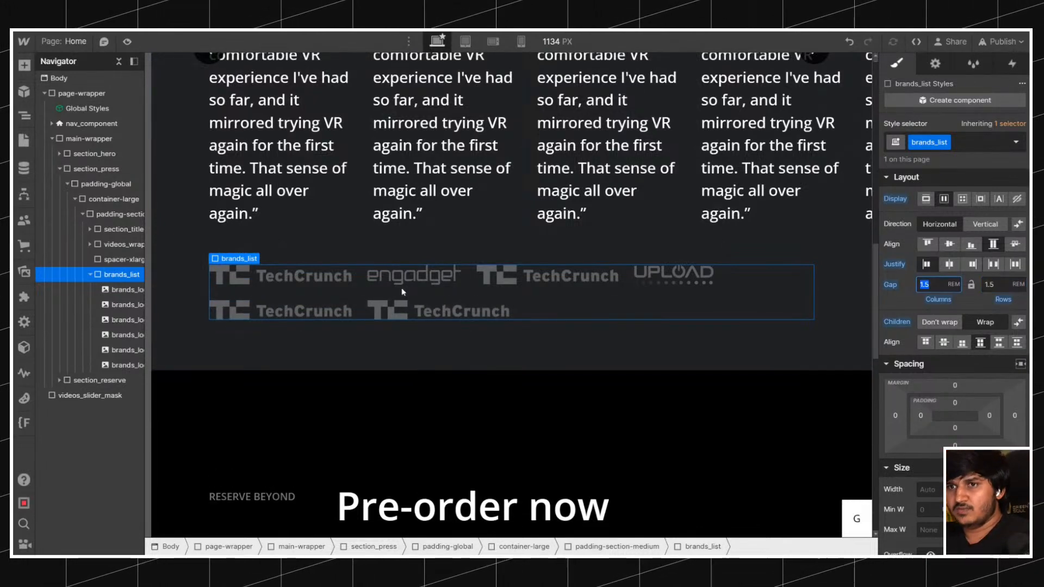
Set the brands_list row gap to 1.5rem and replace the Upload logo in the first row with The Verge logo from the assets.
click(674, 274)
click(934, 64)
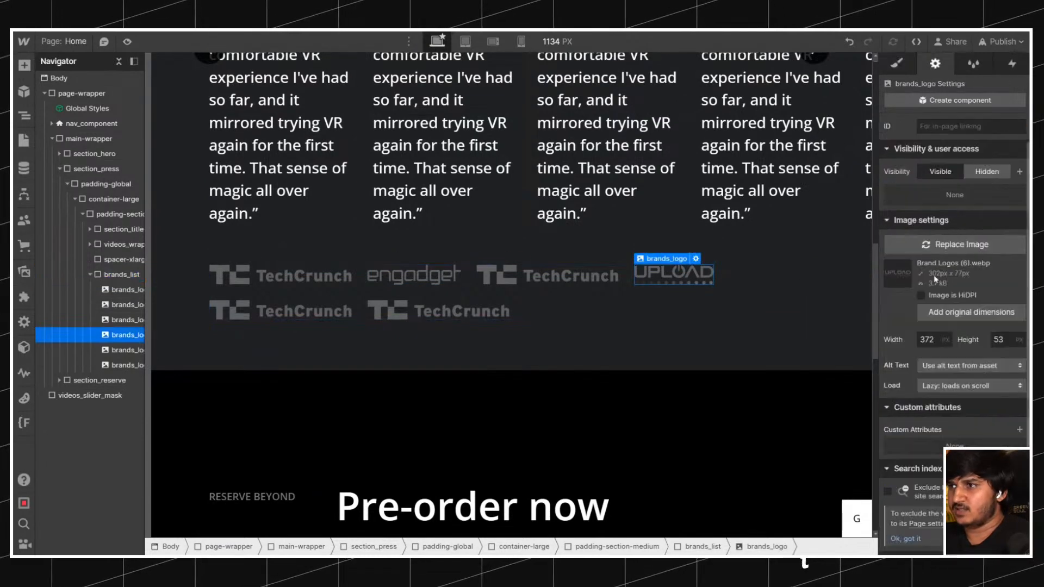
click(24, 271)
scroll(99, 328, down, 10)
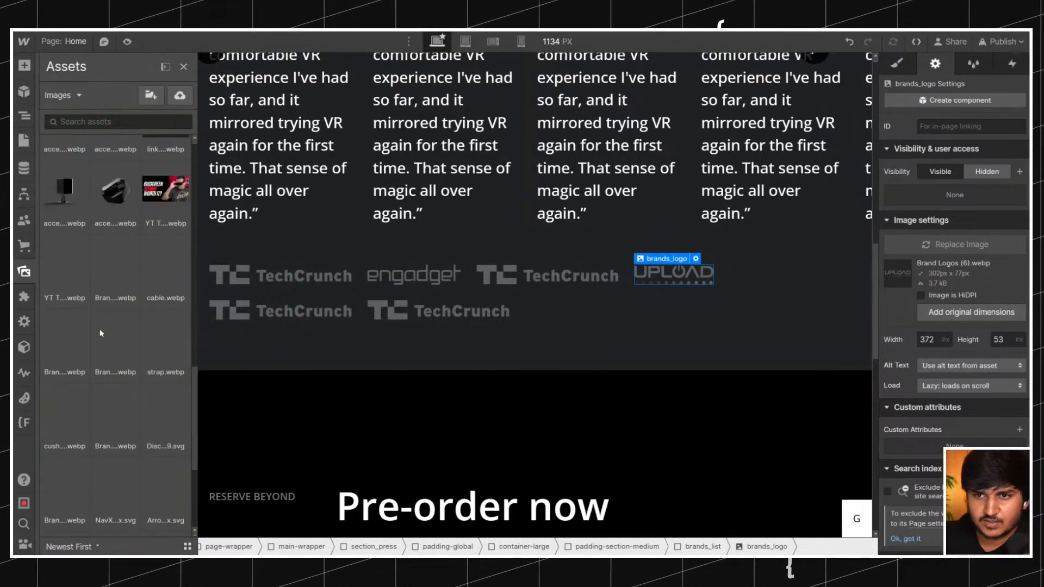
click(100, 328)
click(70, 283)
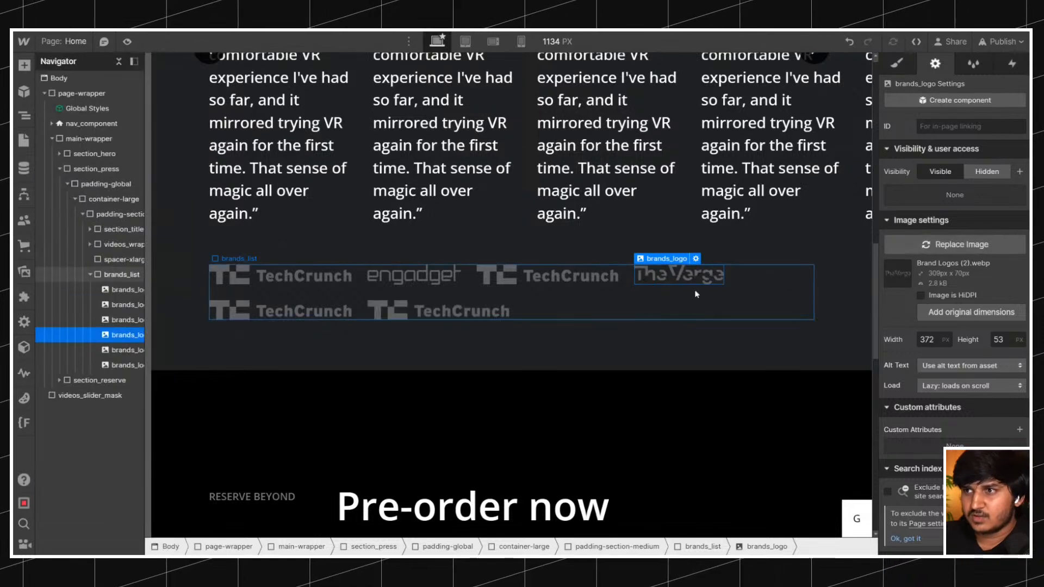
Replace the image of the last logo in the second row with the MoguraVR logo from the assets.
click(531, 281)
click(439, 318)
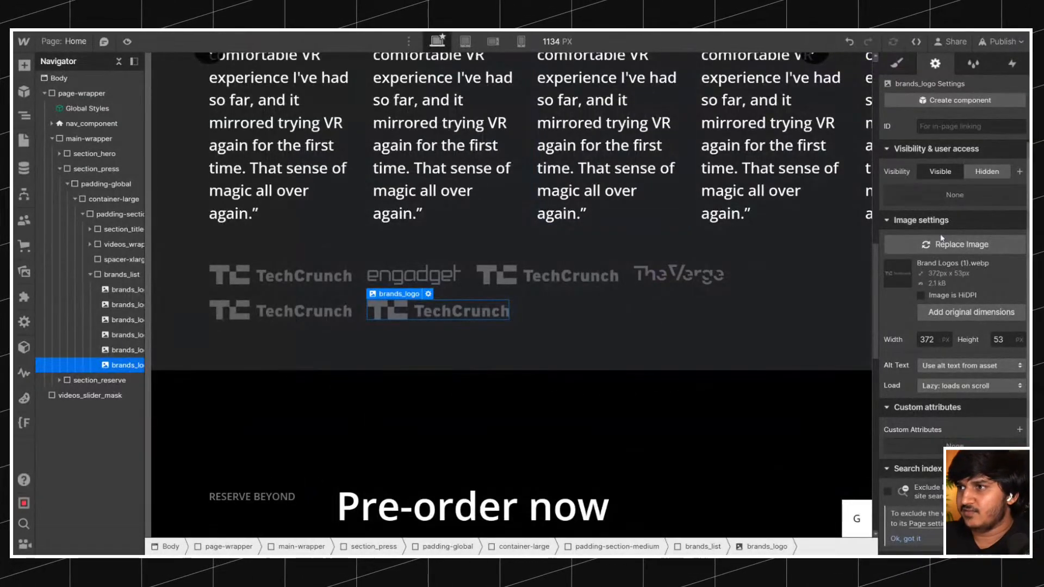
click(961, 244)
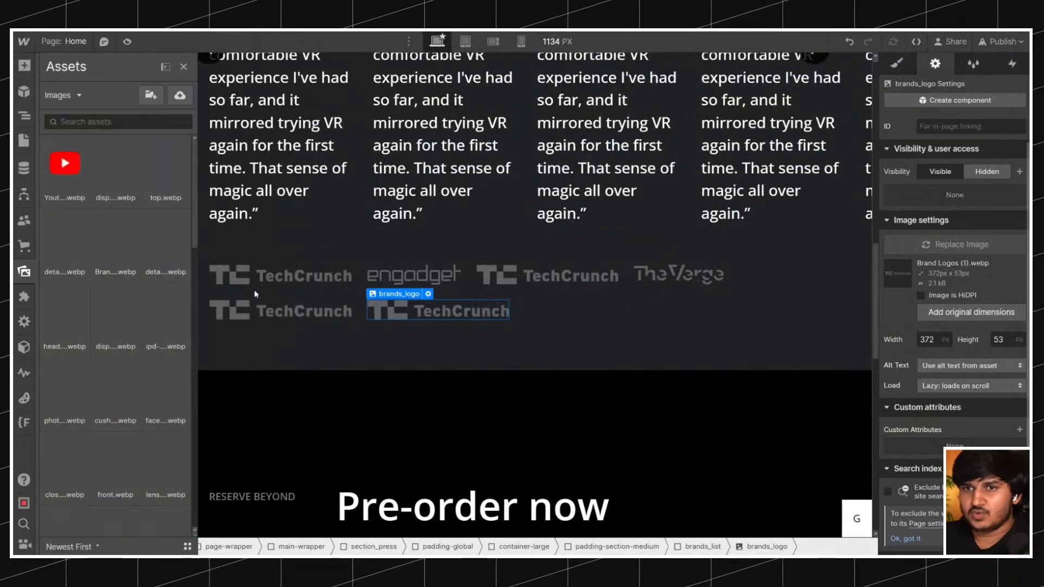
scroll(79, 296, down, 10)
click(79, 297)
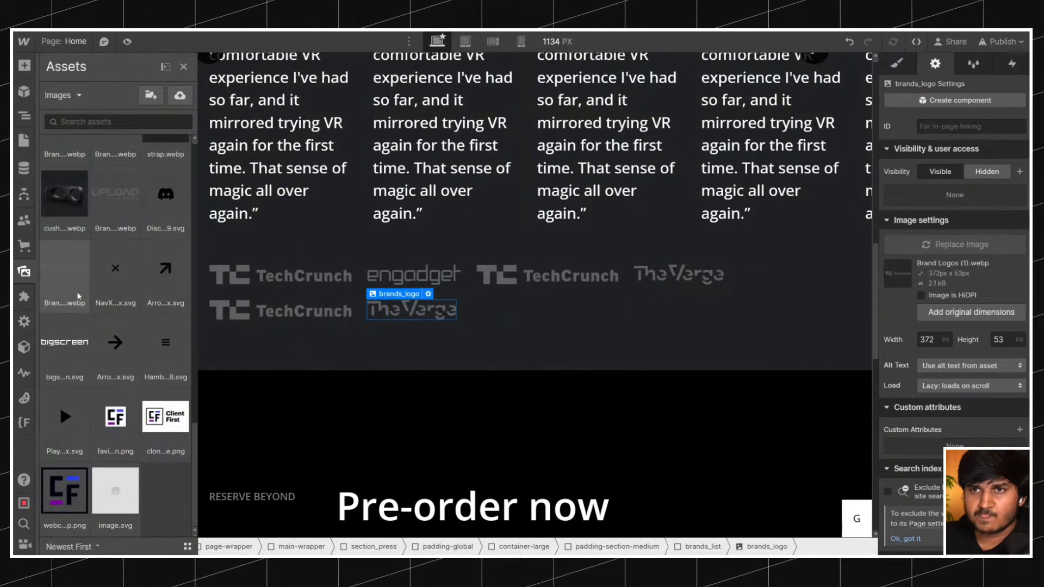
scroll(79, 296, up, 2)
click(109, 263)
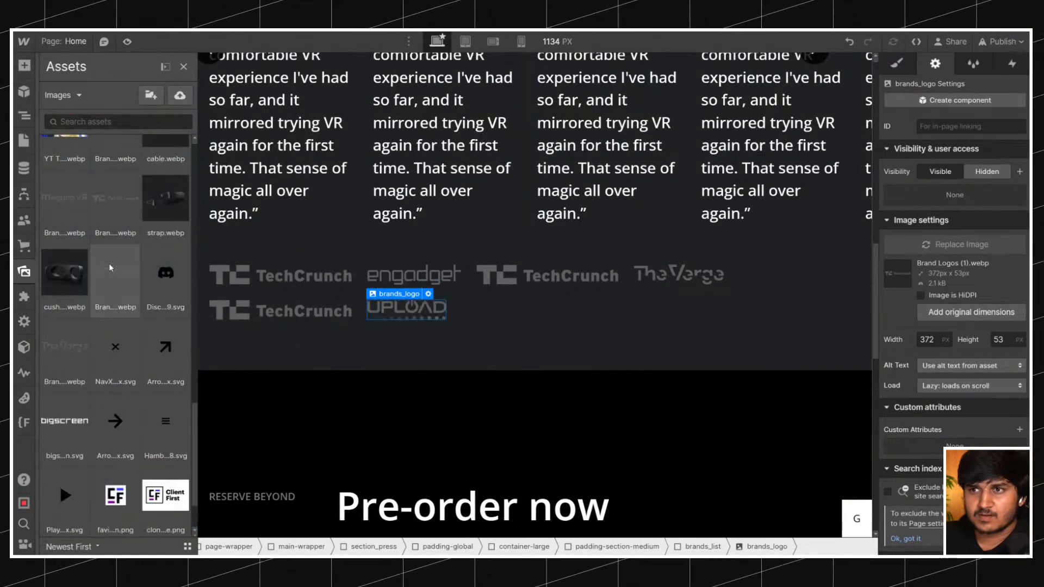
click(76, 216)
key(z)
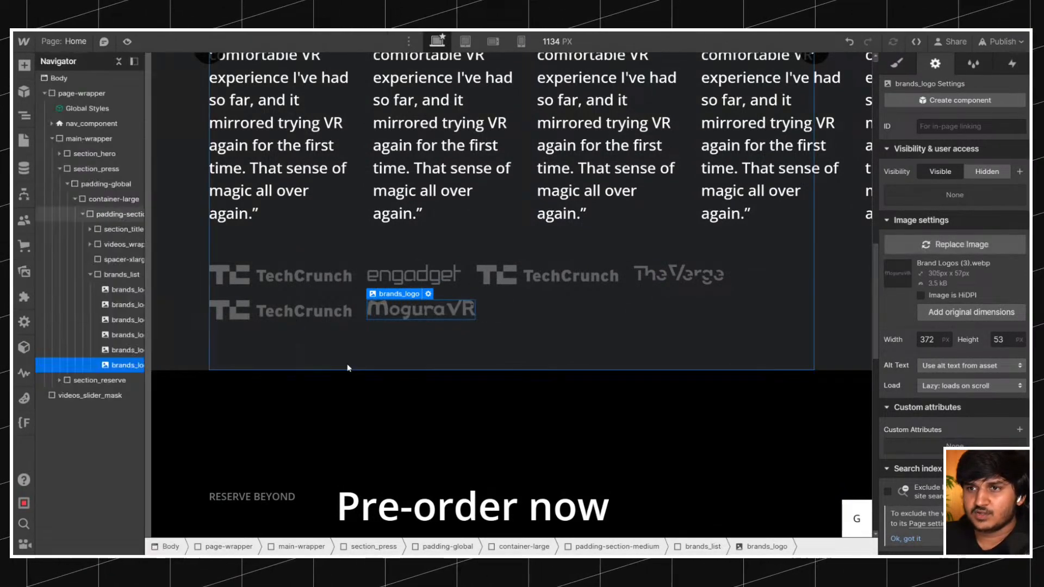
Replace the image of the first logo in the second row with the Road to VR logo from the assets.
click(284, 312)
click(955, 245)
scroll(115, 304, down, 5)
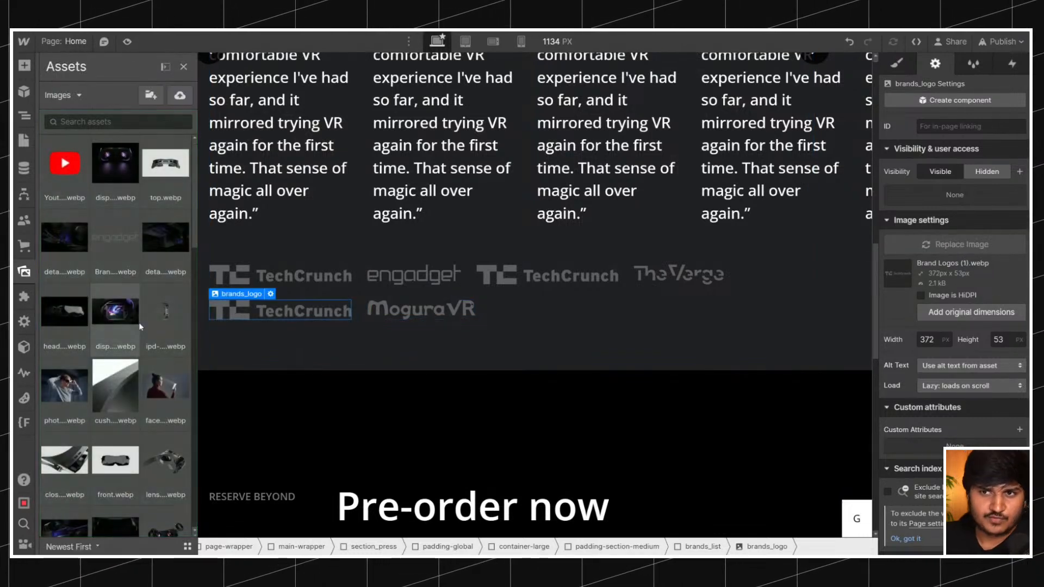
click(139, 321)
click(84, 307)
click(111, 269)
scroll(114, 267, up, 3)
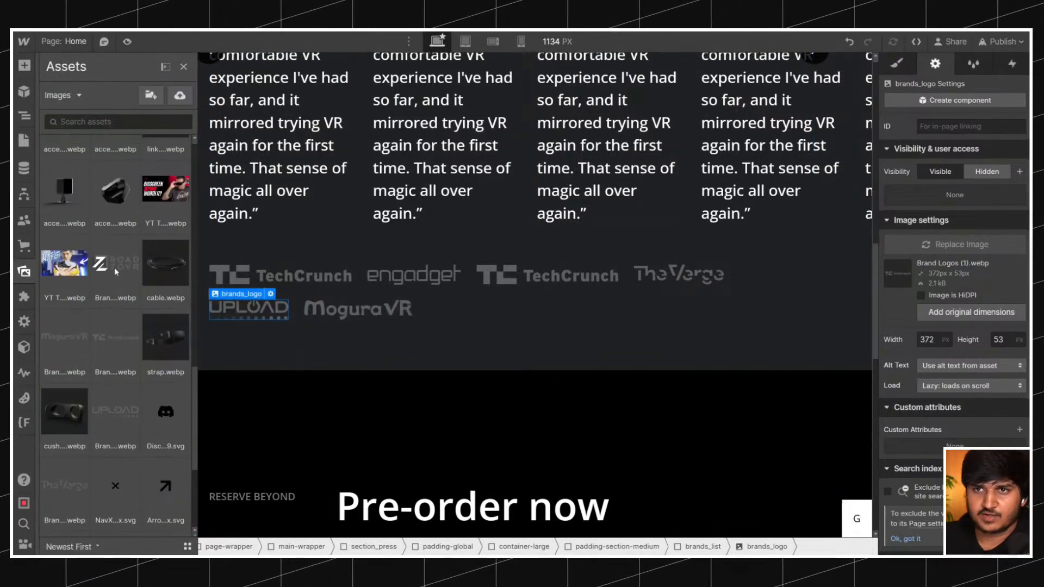
click(132, 271)
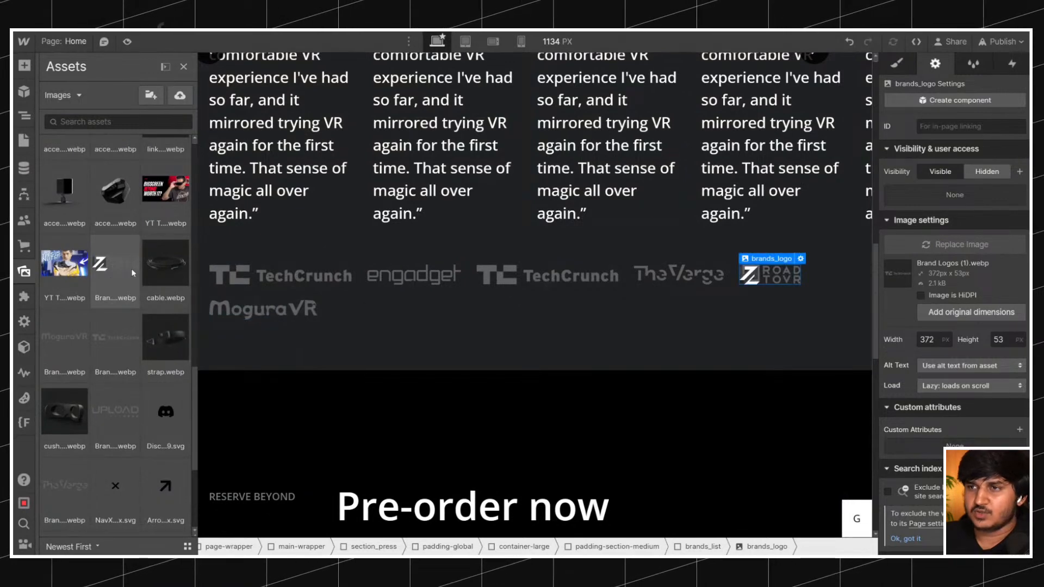
key(z)
Delete the duplicate TechCrunch logo between the Engadget and The Verge logos.
click(272, 309)
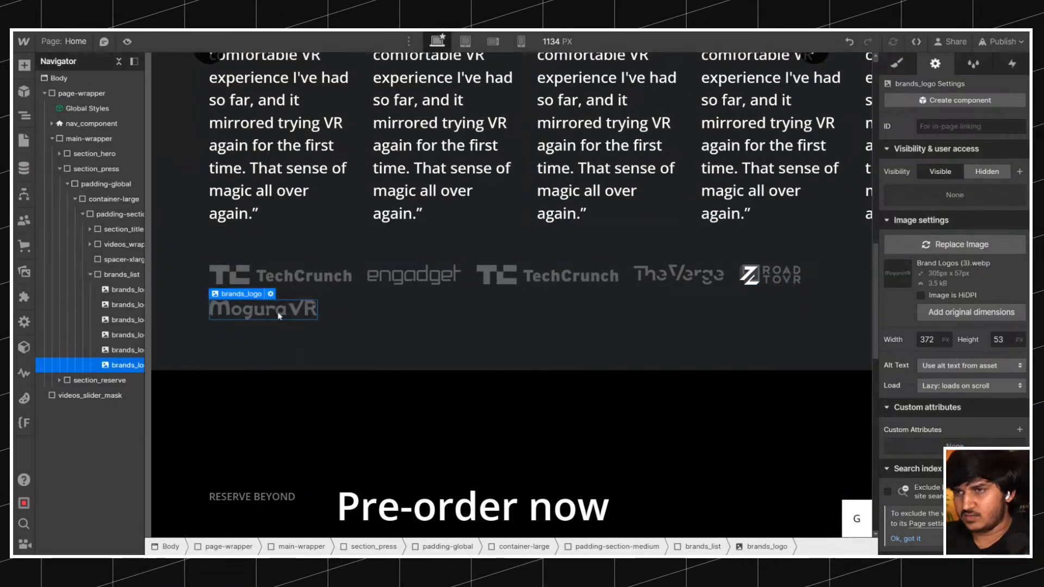
click(571, 273)
key(Delete)
Try justifying the brands_list items with space between them.
click(619, 244)
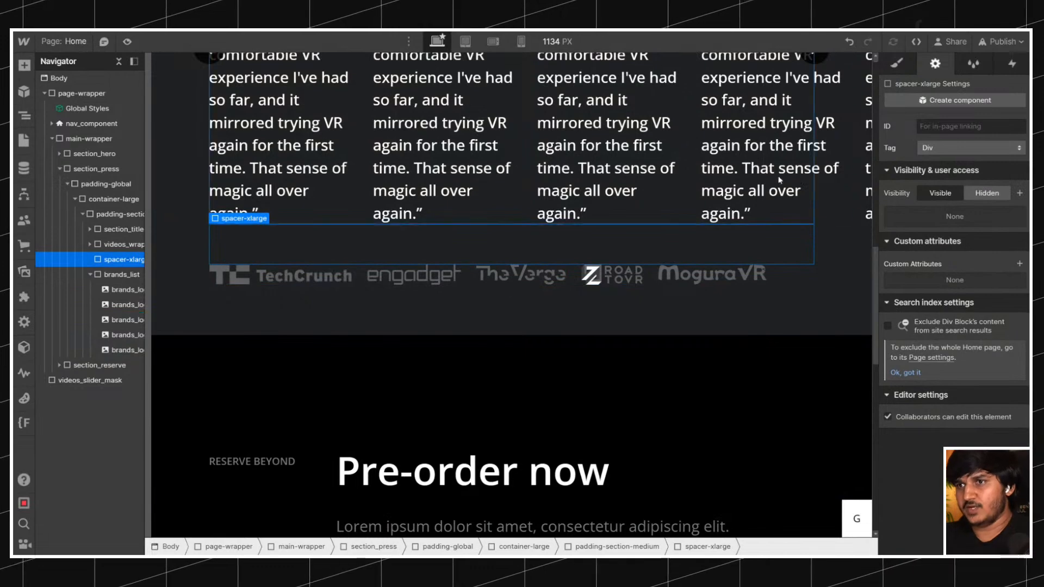
click(899, 63)
click(794, 276)
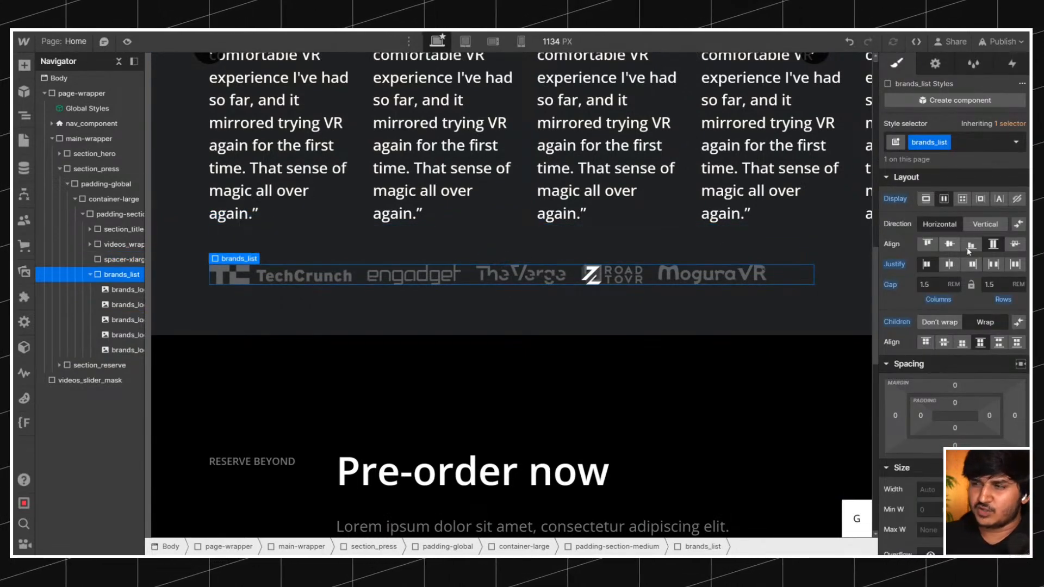
click(992, 266)
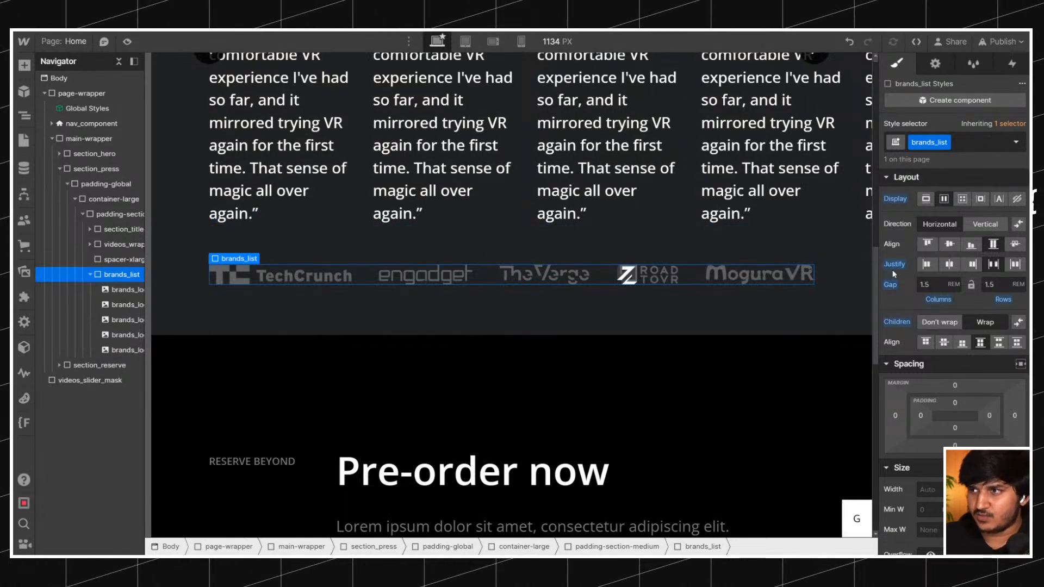
Reset the brands_list display and make it a grid with one column, one row and column direction.
alt+click(897, 199)
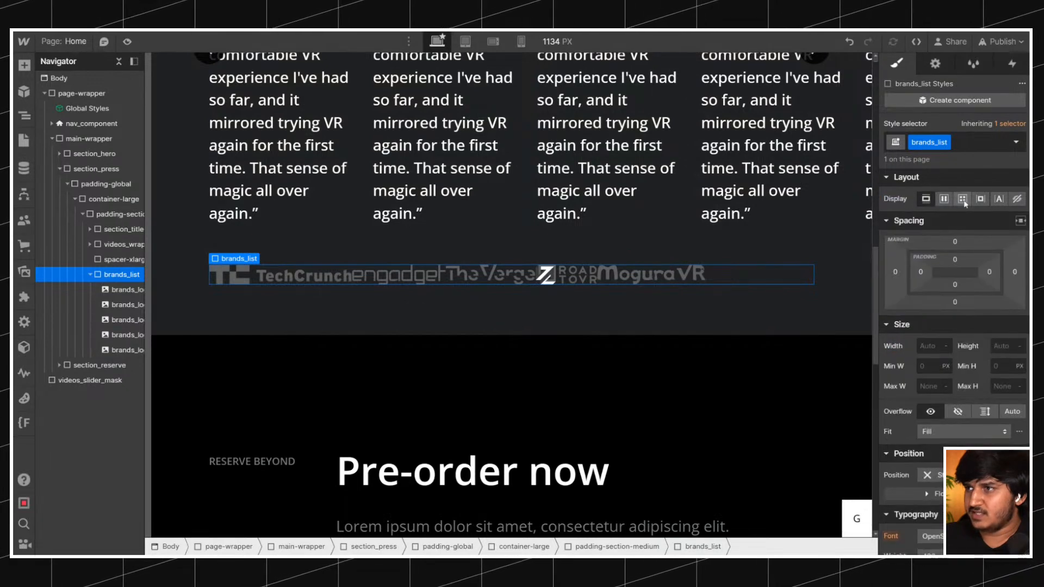
click(962, 198)
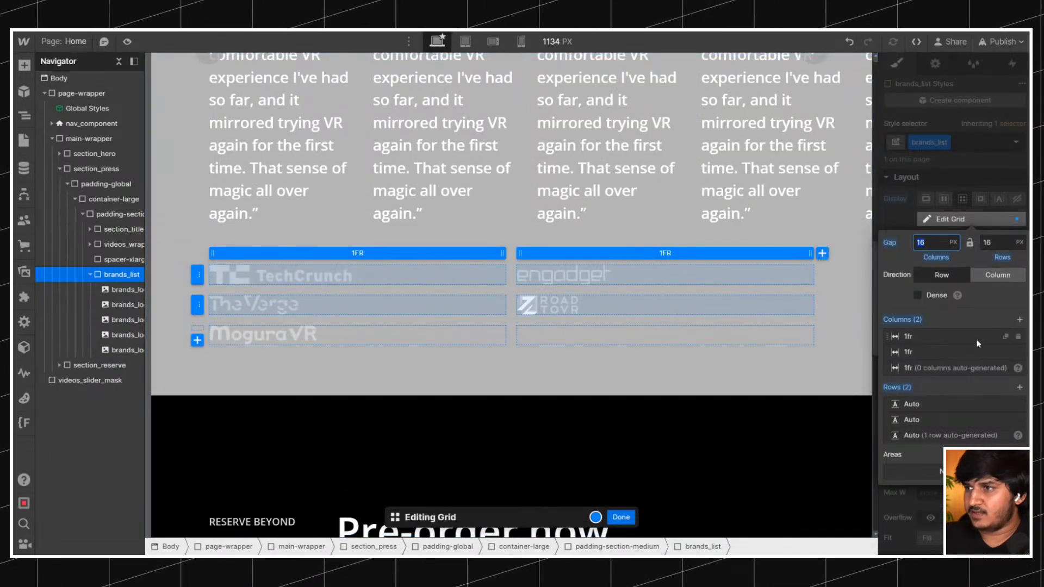
click(1017, 337)
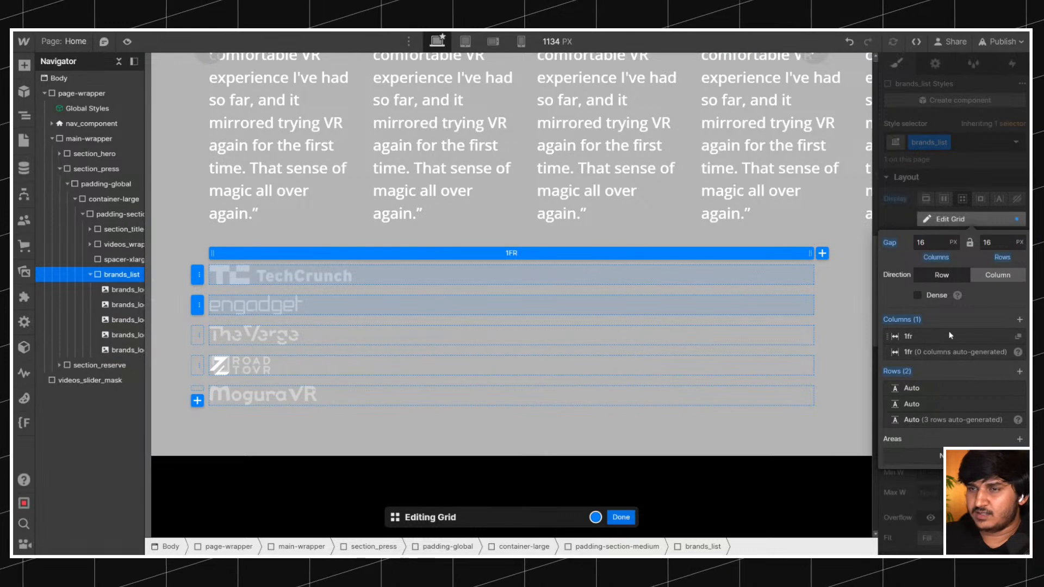
click(997, 275)
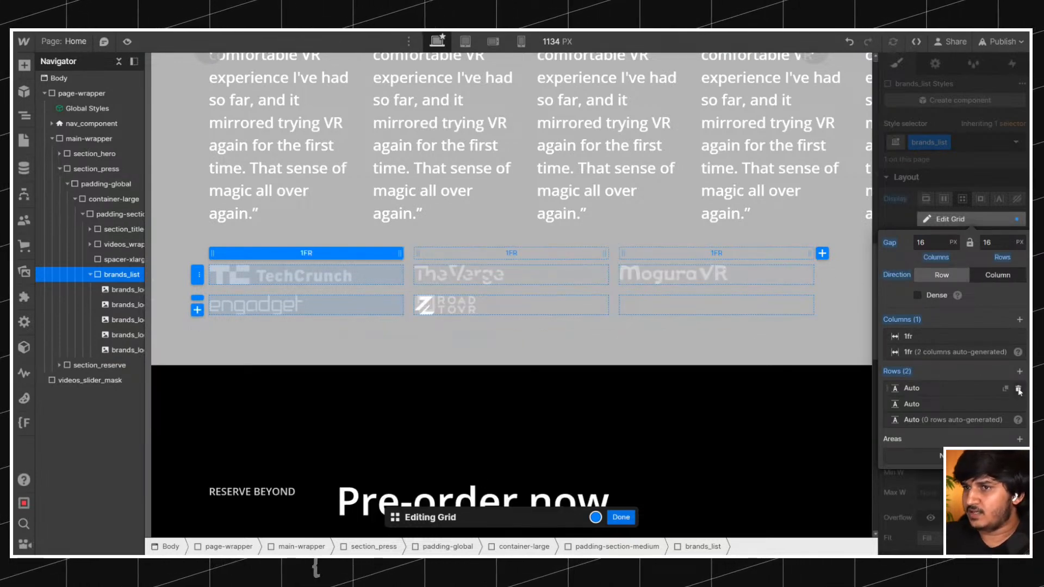
click(1018, 389)
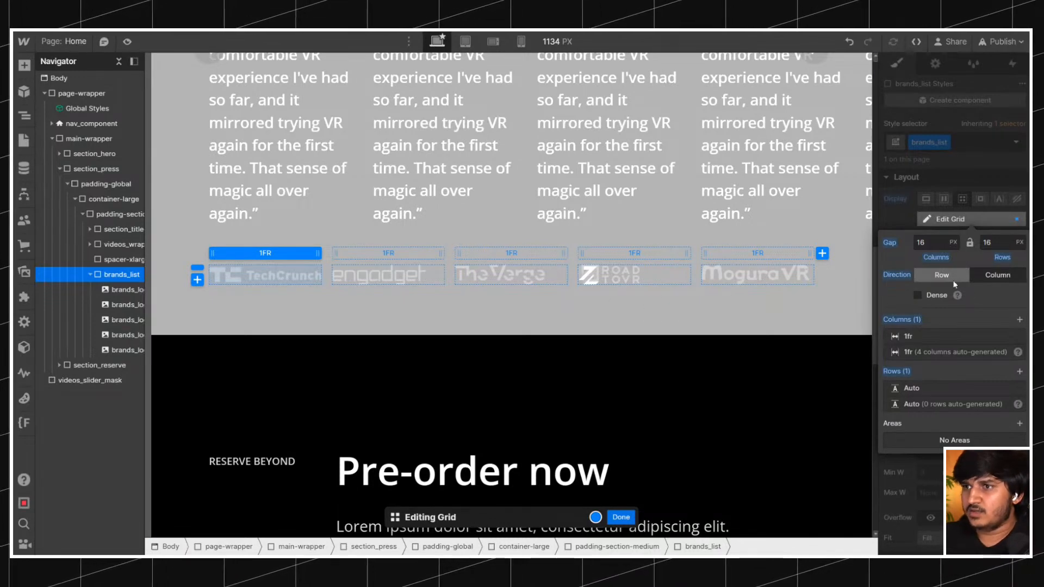
Set the brands_list grid's column and row gaps to 1.5rem and finish editing the grid.
click(927, 242)
text(1.5rem)
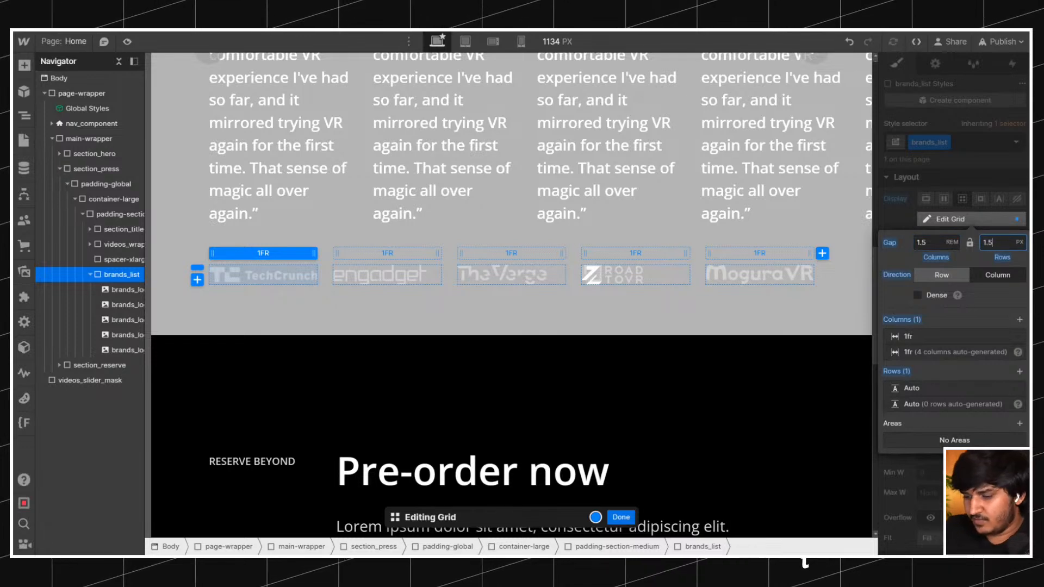
click(626, 518)
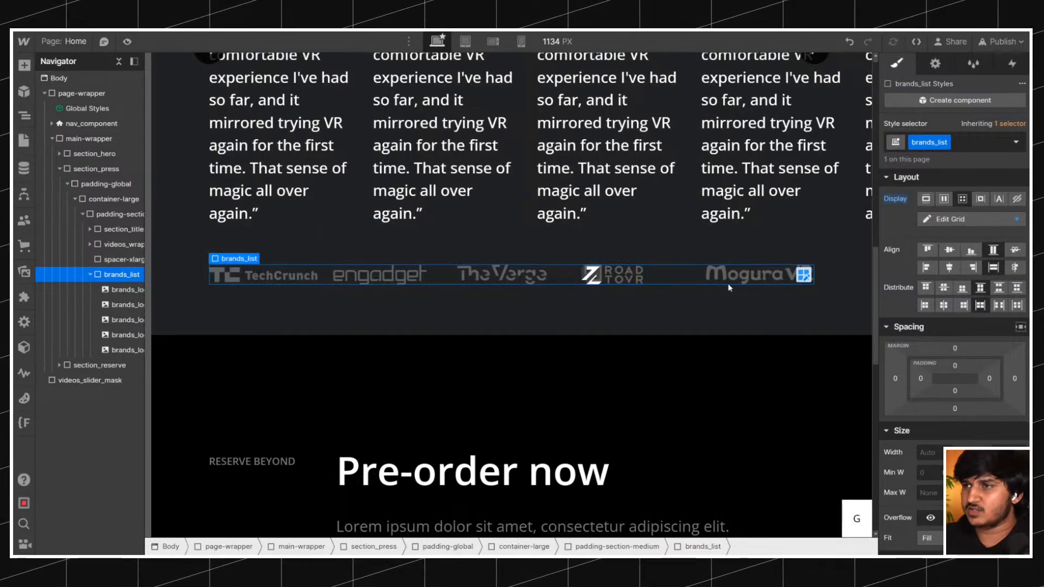
Reopen the brands_list grid for editing and set the first column's sizing to Auto.
click(803, 274)
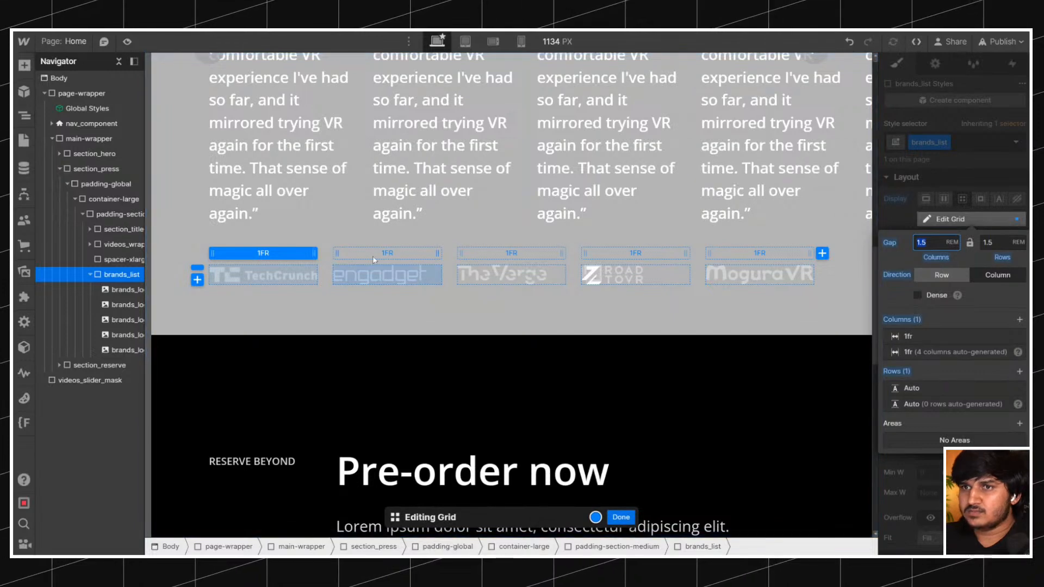
text(s)
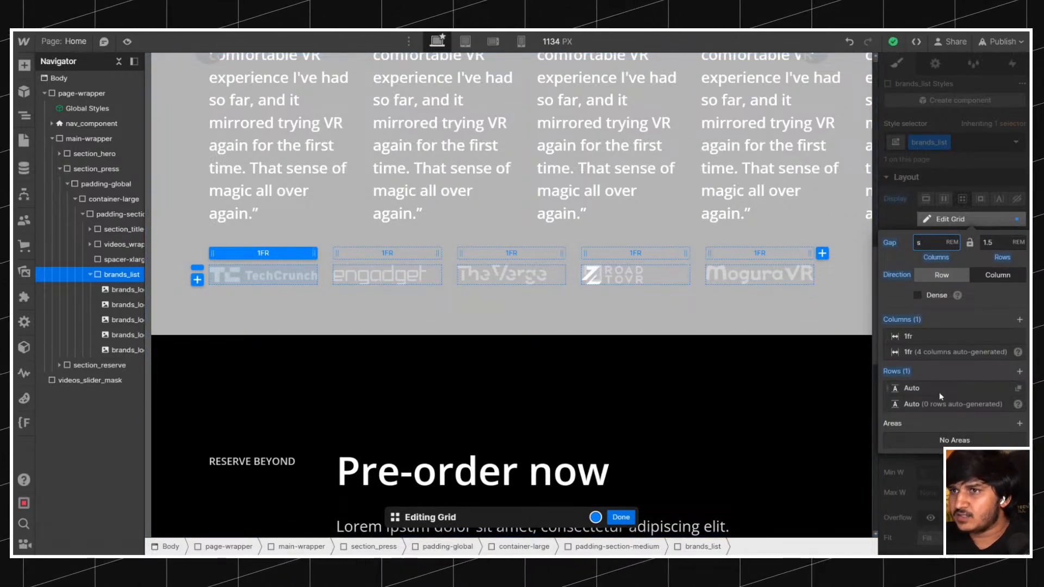
click(918, 336)
click(1017, 373)
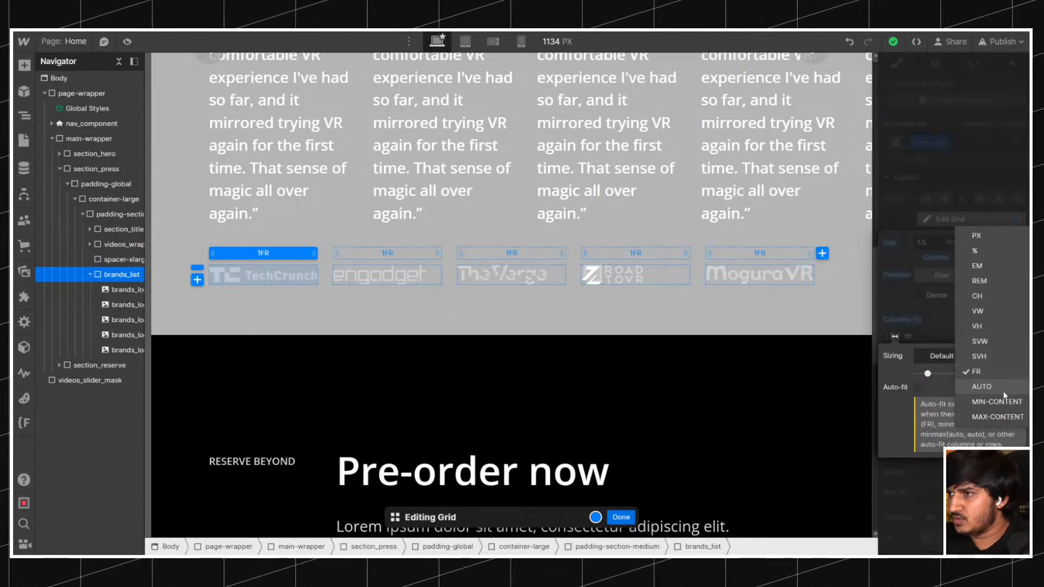
click(982, 386)
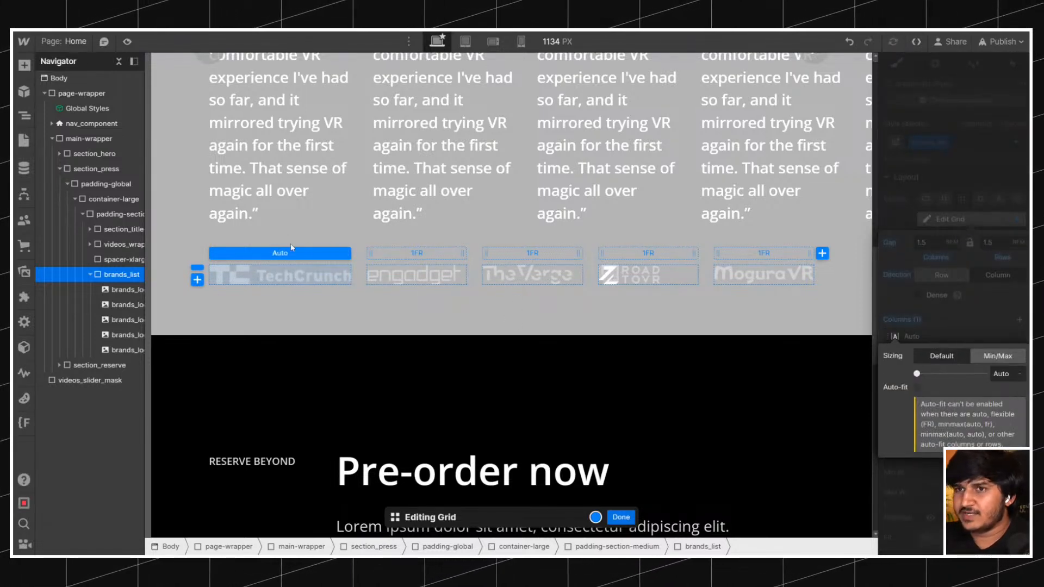
Undo and redo the first column's Auto sizing to compare the two logo layouts.
click(848, 42)
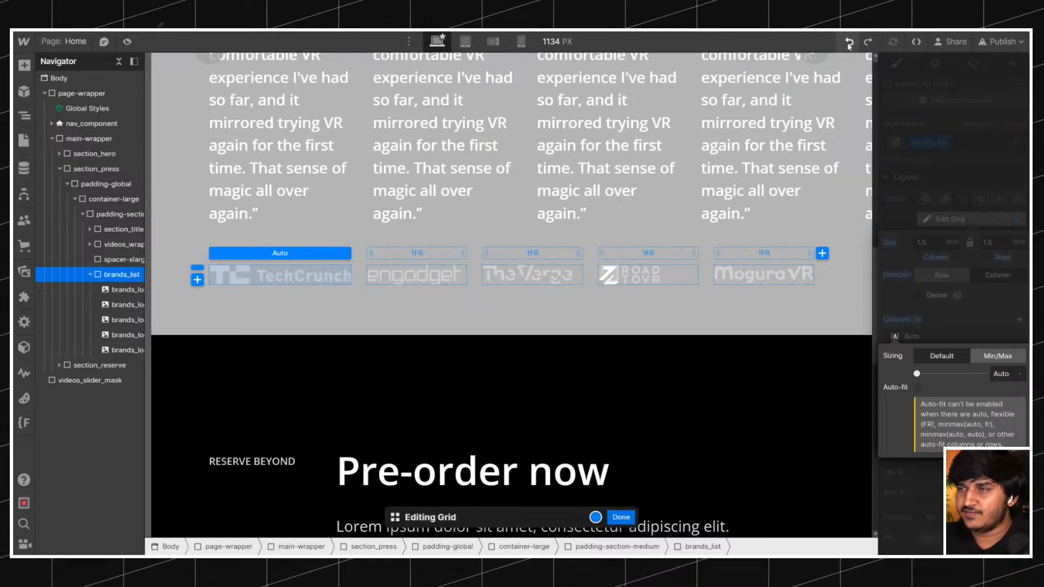
click(848, 43)
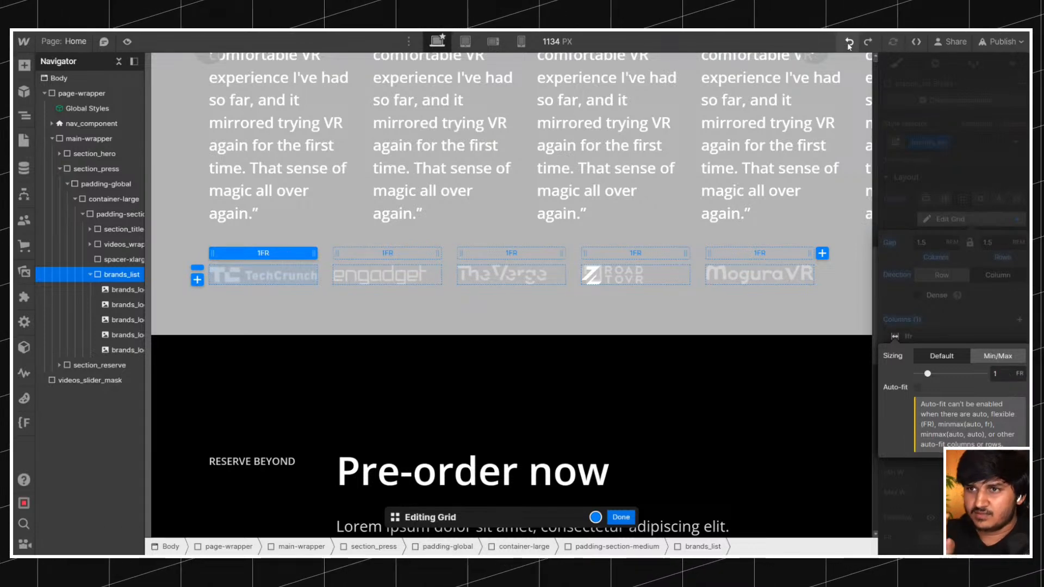
click(872, 45)
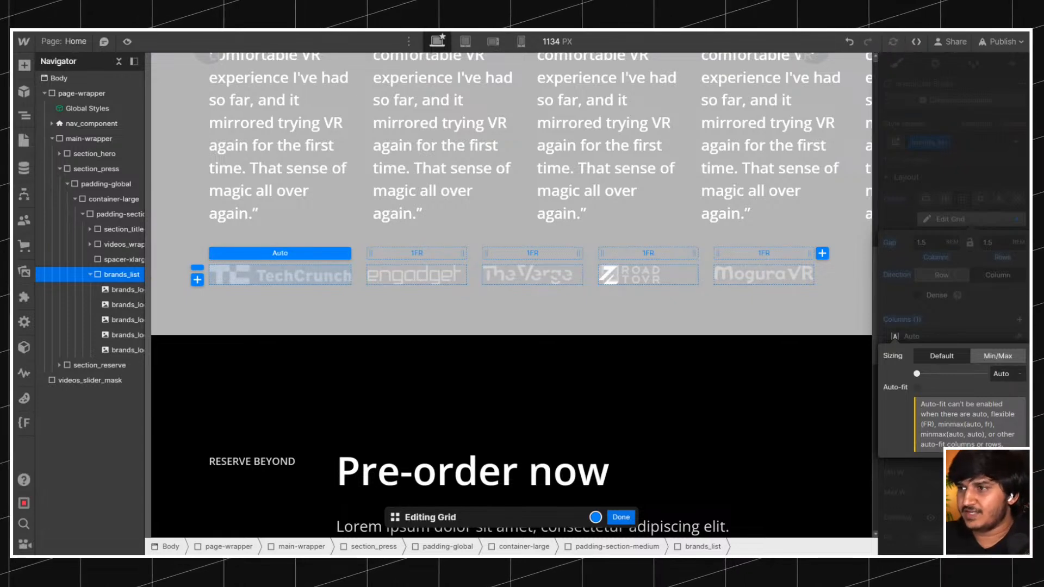
Set the auto-generated columns of the brands_list grid to Auto sizing and leave grid editing.
click(965, 313)
click(932, 355)
click(1019, 389)
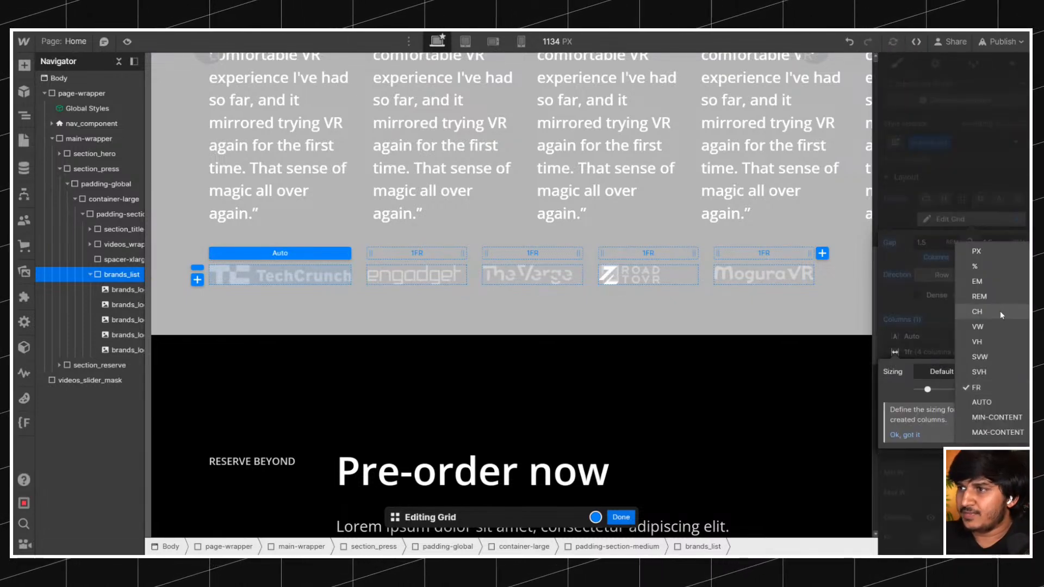
click(973, 400)
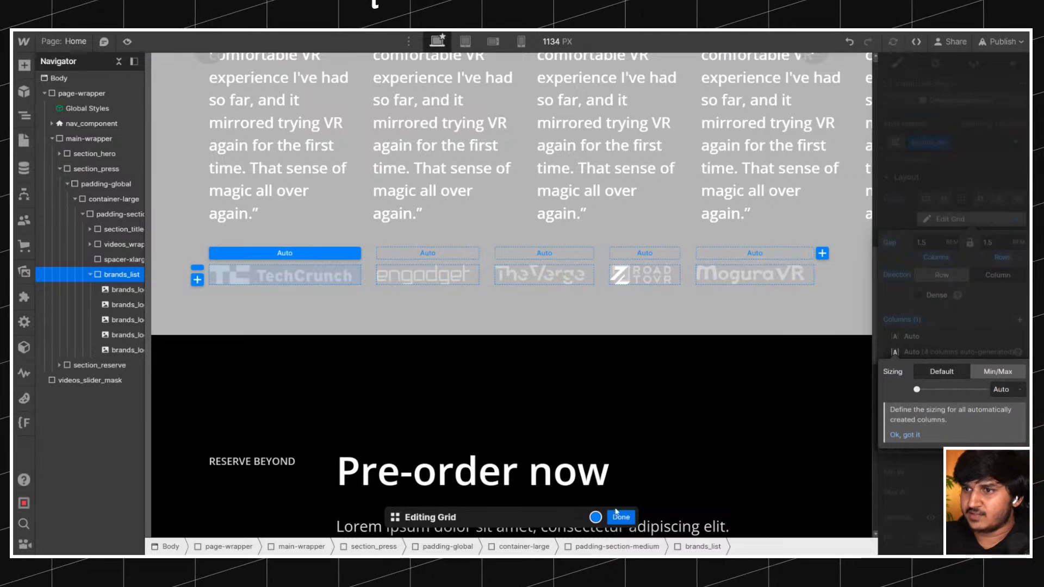
click(571, 365)
click(571, 366)
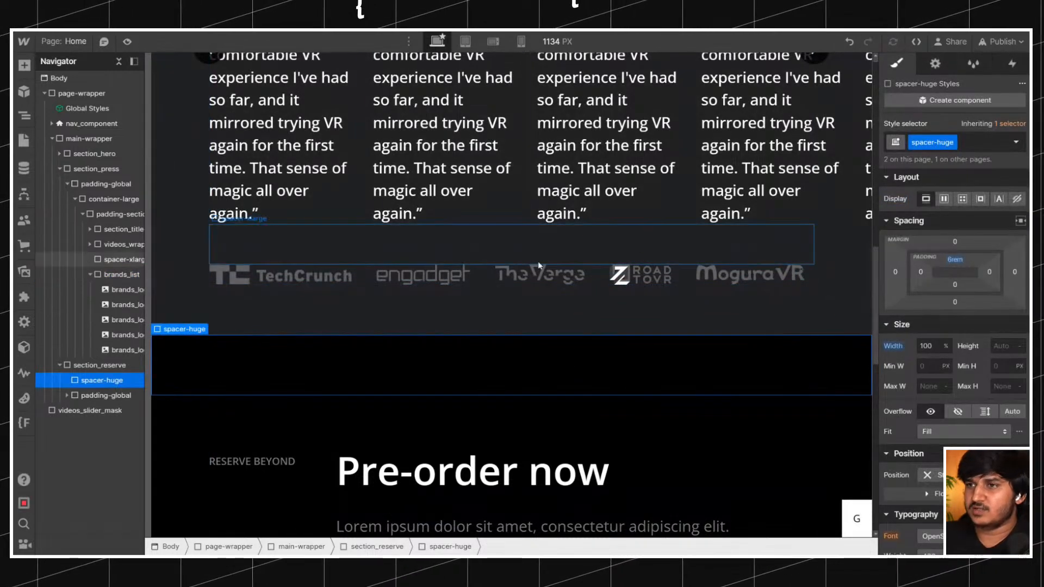
Examine the brand logo row on the original Bigscreen site for comparison.
click(594, 273)
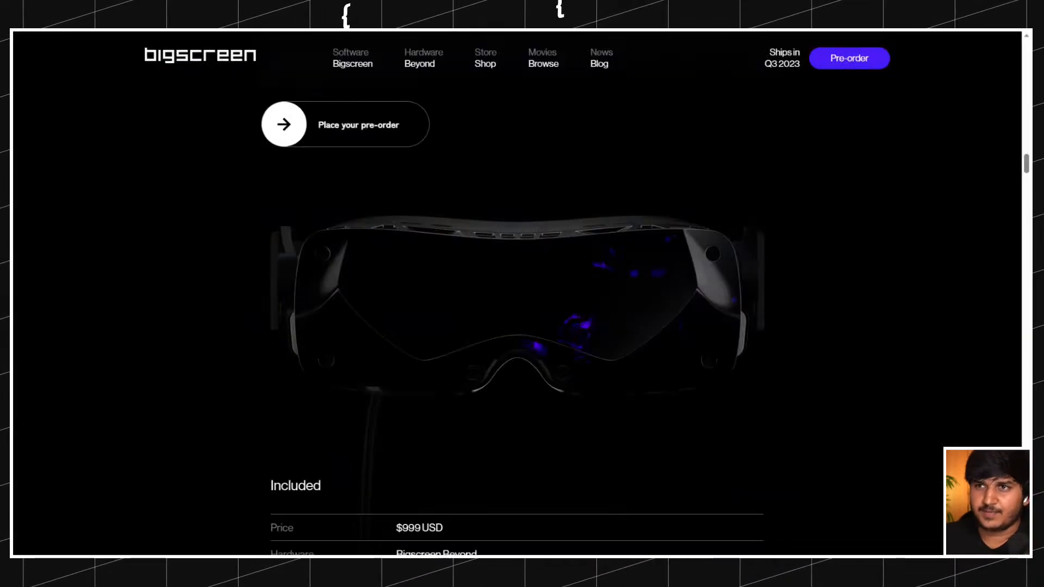
scroll(522, 293, down, 5)
scroll(356, 138, up, 10)
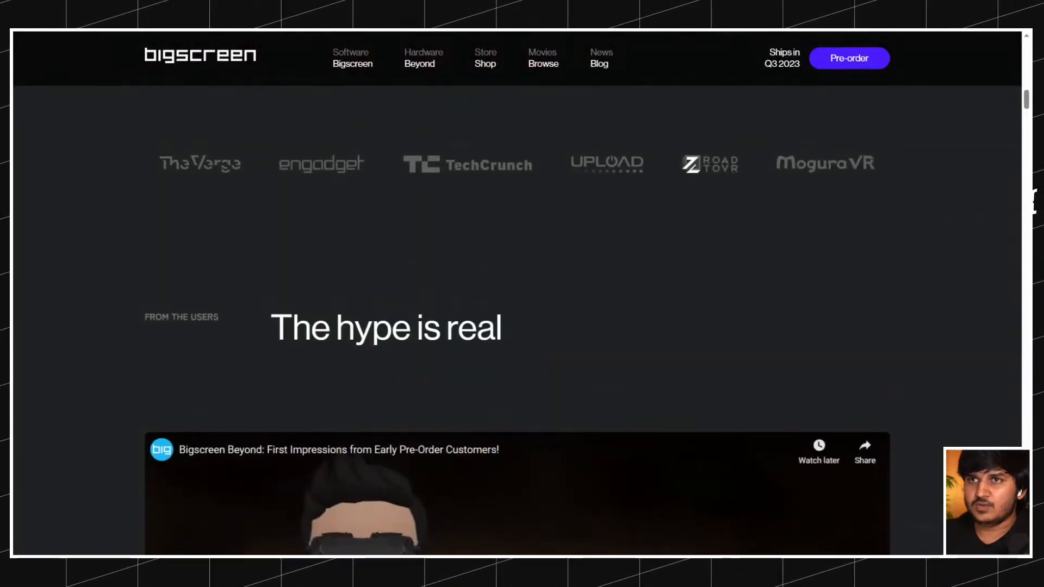
Check the original site's users section, then insert a Section Template component in main-wrapper between section_press and section_reserve.
scroll(263, 363, down, 15)
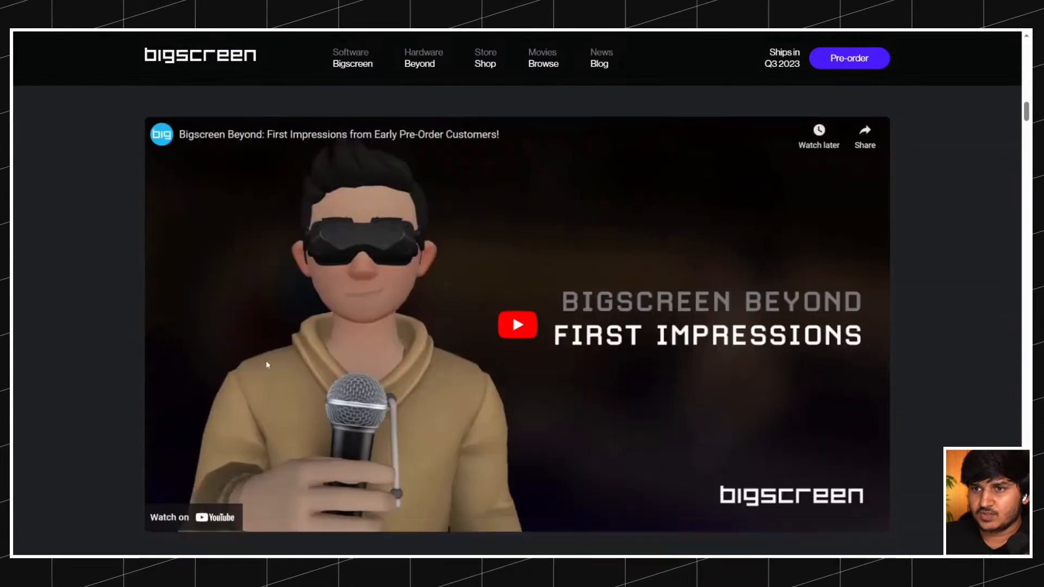
scroll(266, 353, down, 3)
scroll(266, 353, up, 10)
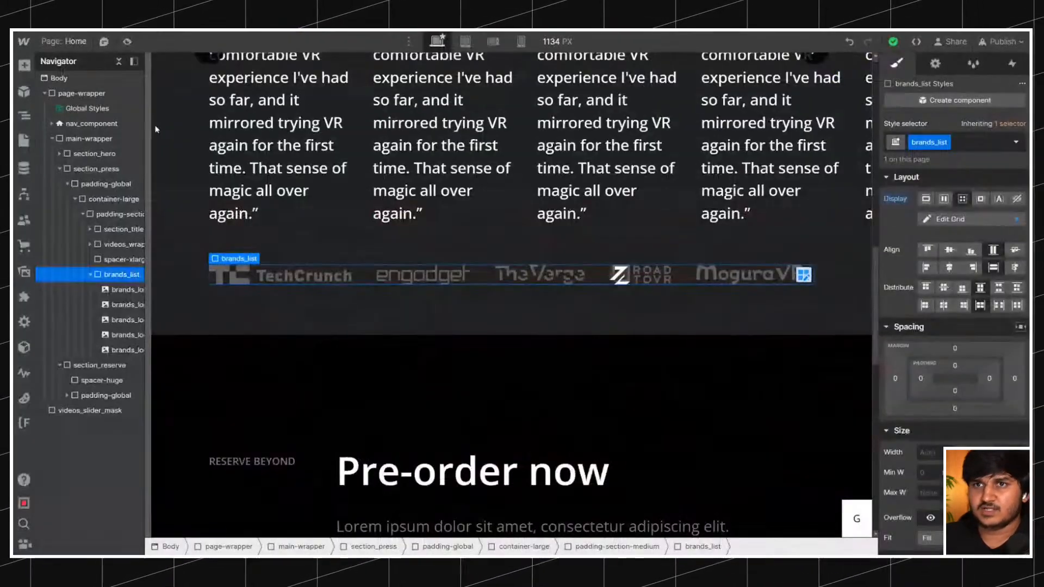
click(60, 168)
click(60, 183)
click(89, 138)
key(ctrl+k)
text(sec)
click(402, 166)
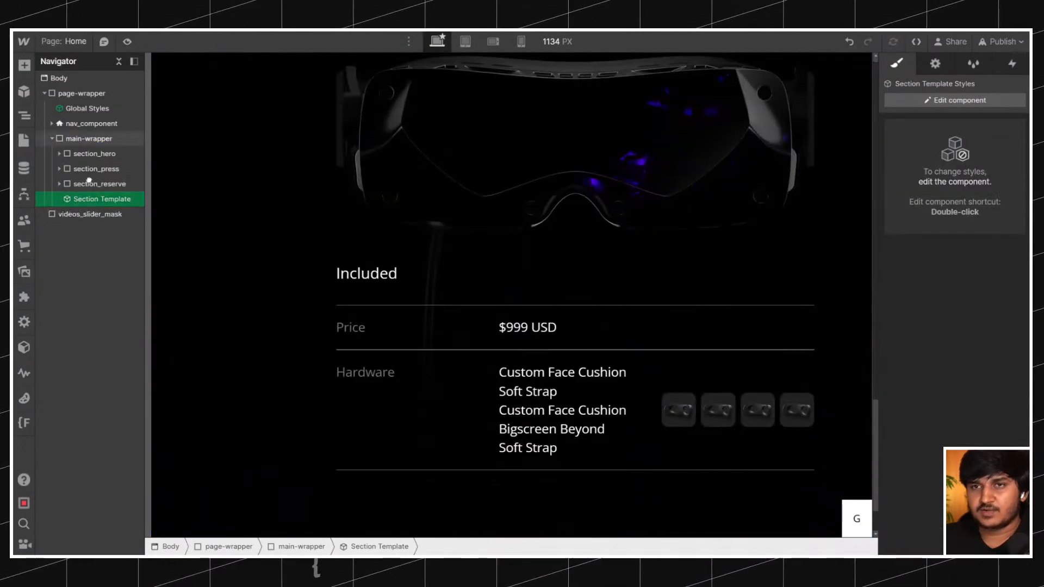
scroll(297, 430, up, 10)
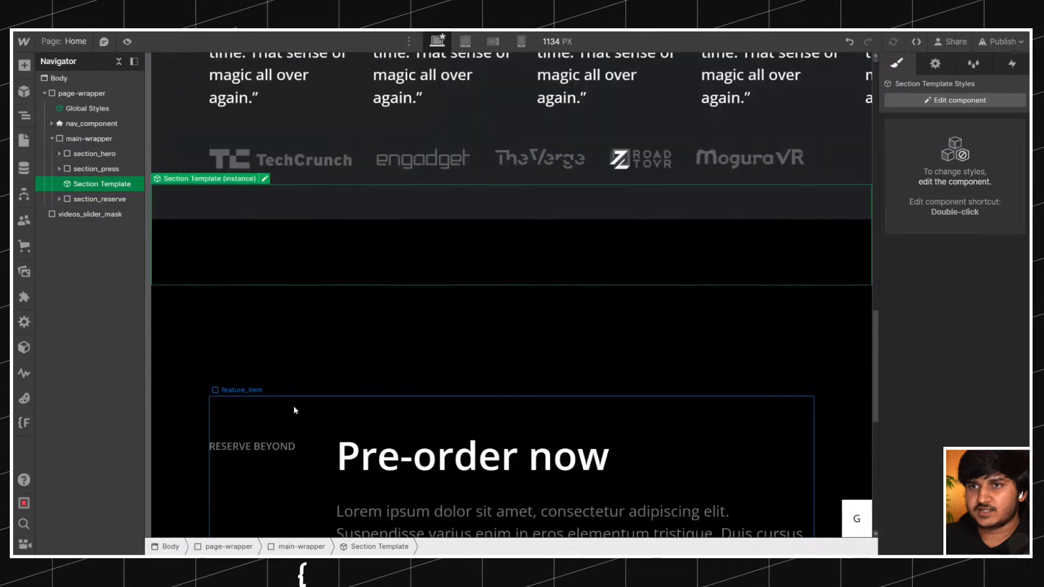
Unlink the new Section Template instance and give the resulting div block the class section_reviews.
right_click(256, 430)
click(322, 520)
key(ctrl+Return)
text(brands_)
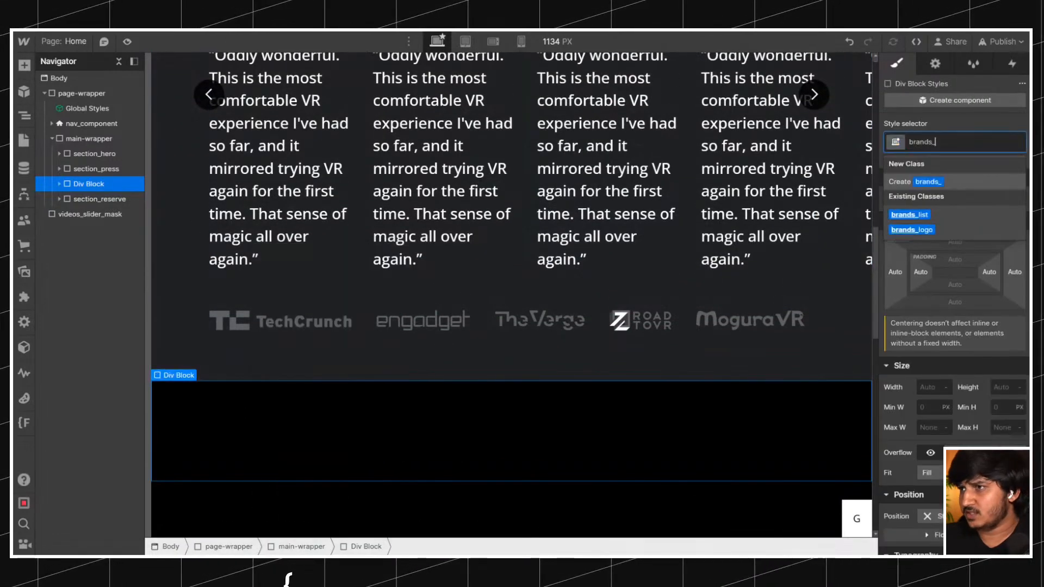
key(BackSpace)
key(BackSpace)
key(BackSpace)
key(BackSpace)
key(BackSpace)
key(BackSpace)
key(BackSpace)
text(sec)
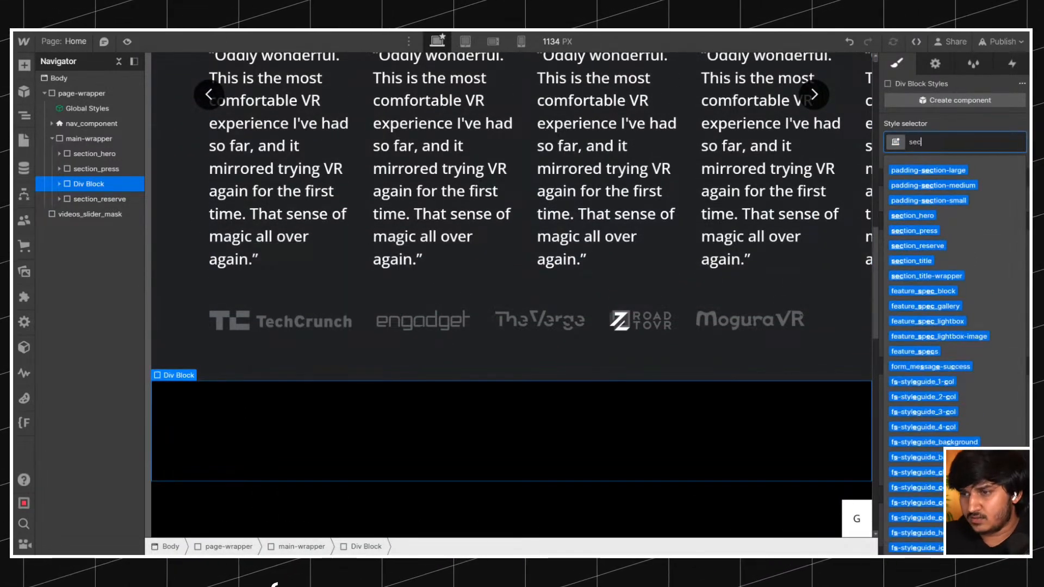
text(tion_reviews)
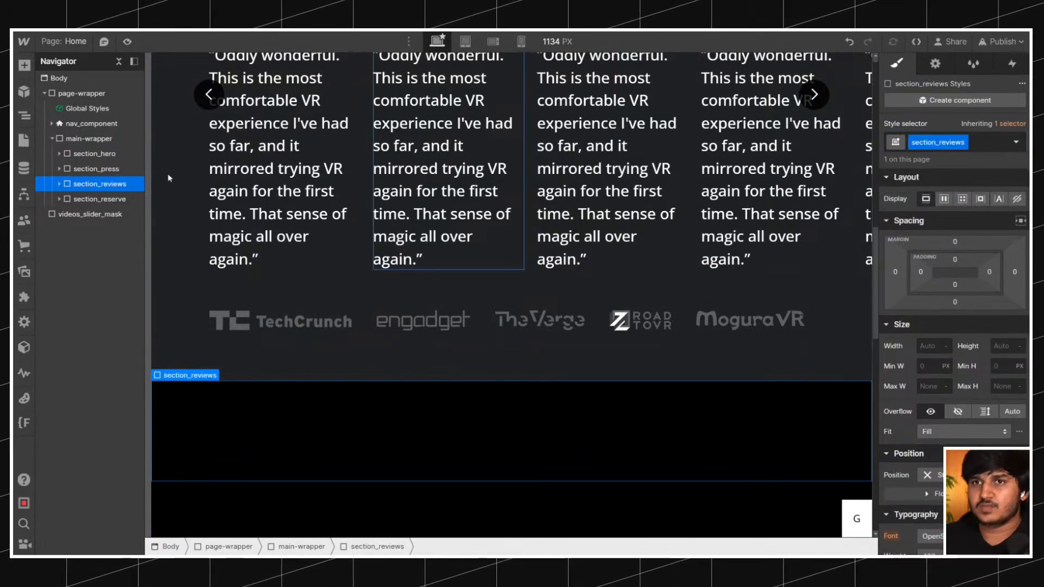
Expand the nested blocks of section_reviews and select its padding-section-medium block.
click(59, 184)
click(68, 199)
click(75, 215)
click(84, 229)
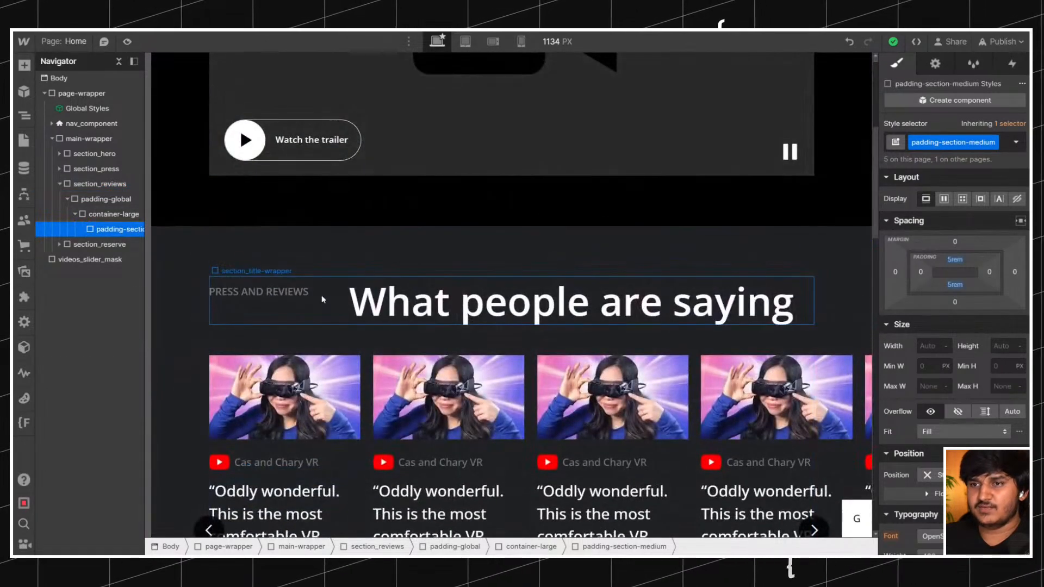
Try bottom margins of 4rem and 5rem on the press section's section_title-wrapper and settle on 6rem.
click(321, 295)
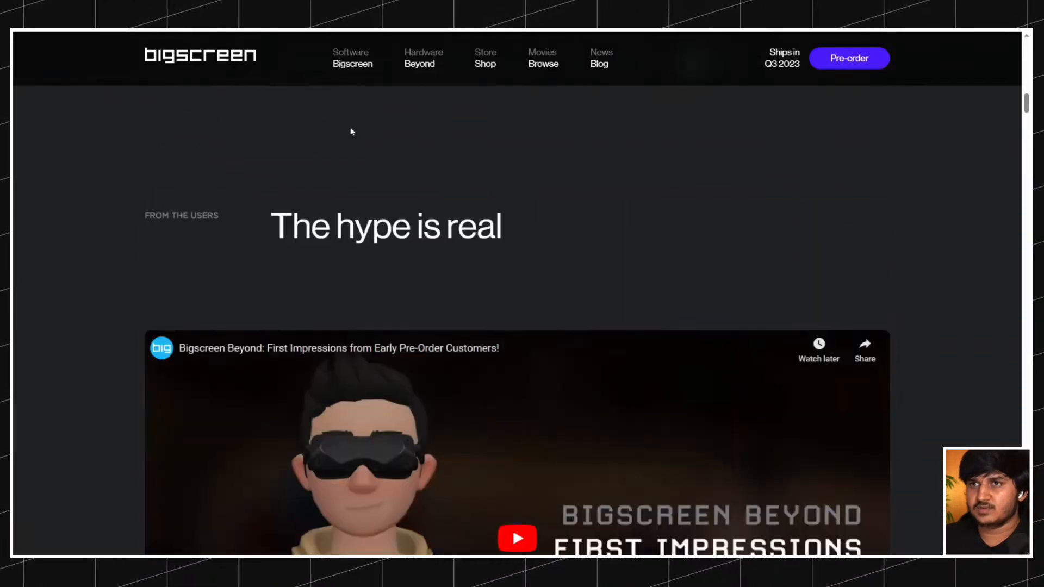
scroll(352, 132, up, 10)
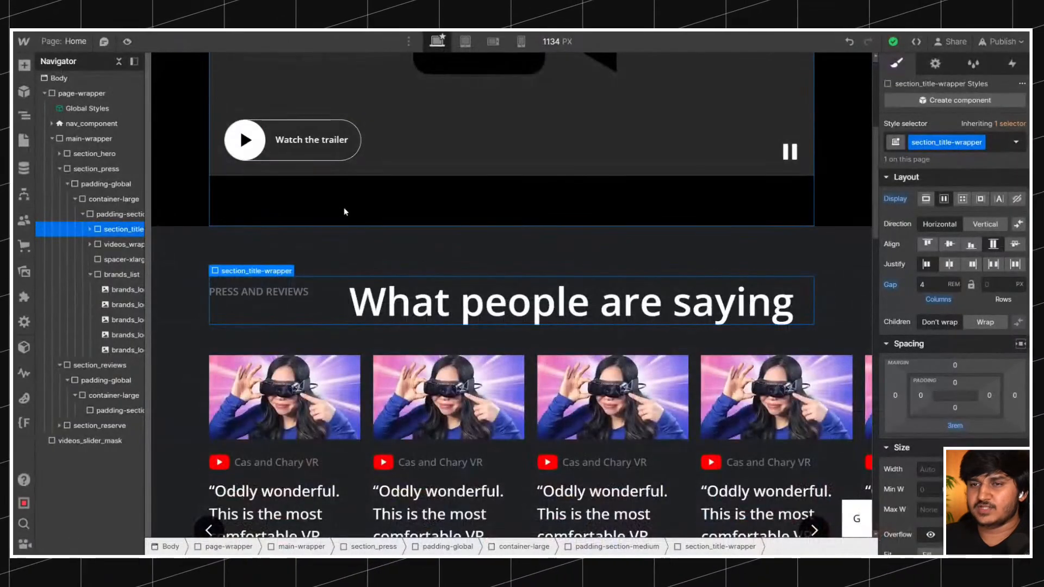
click(954, 426)
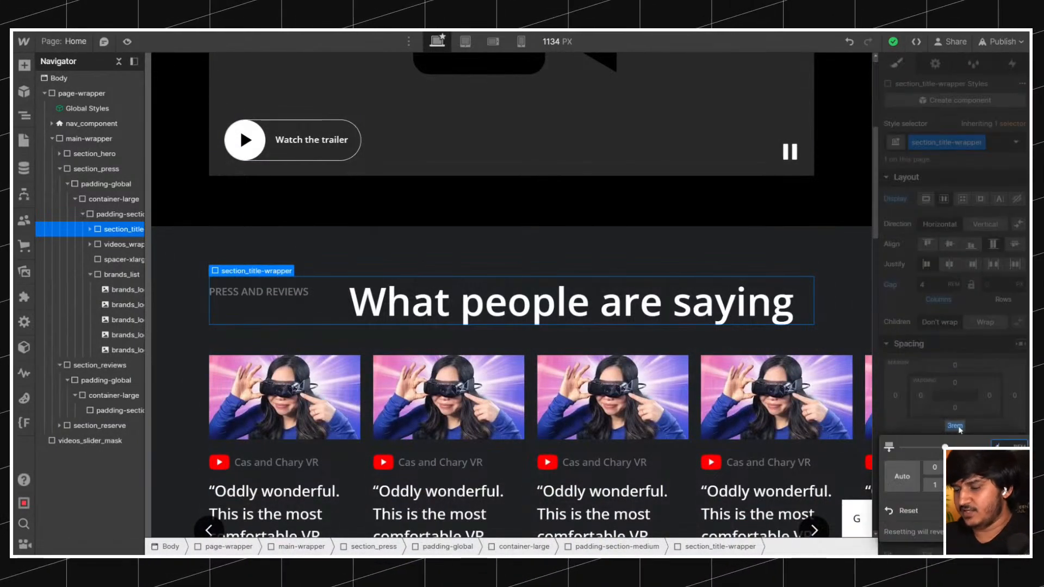
text(4)
key(Return)
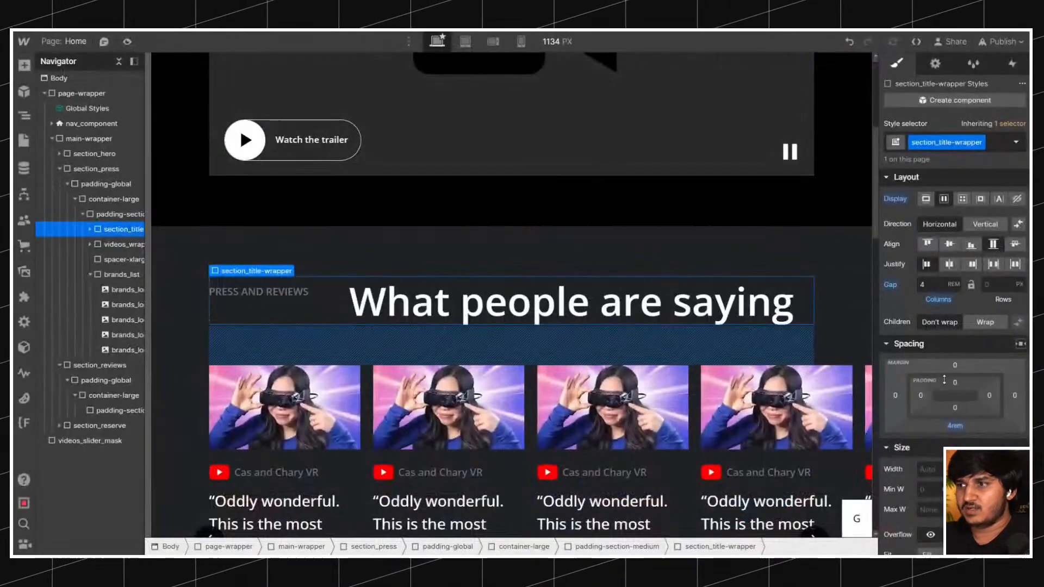
click(950, 428)
text(5)
key(Return)
click(953, 428)
text(6)
key(Return)
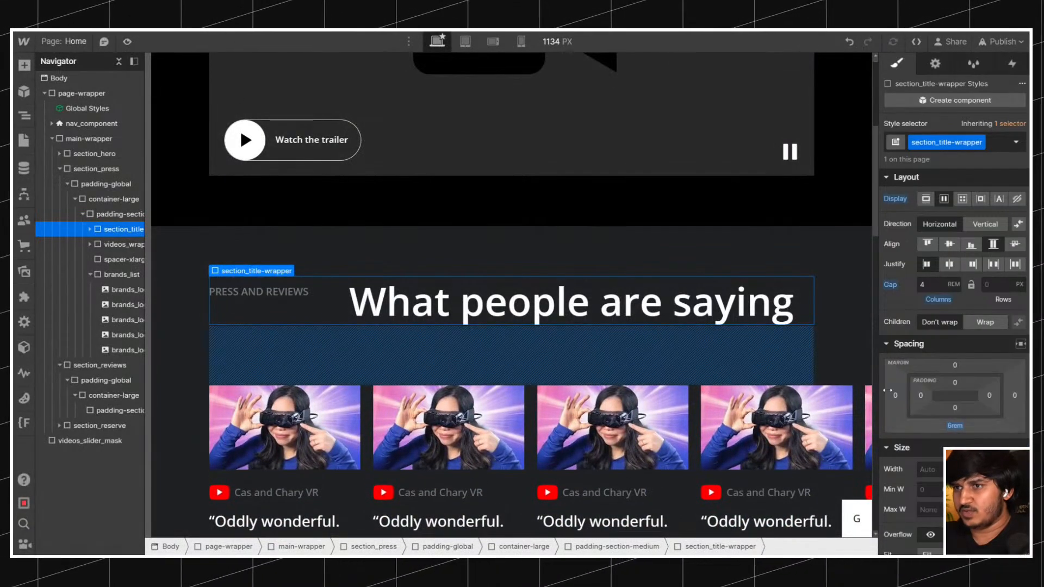
Widen the Navigator so full class names fit and set the canvas preview width to 1440 px.
scroll(468, 233, down, 2)
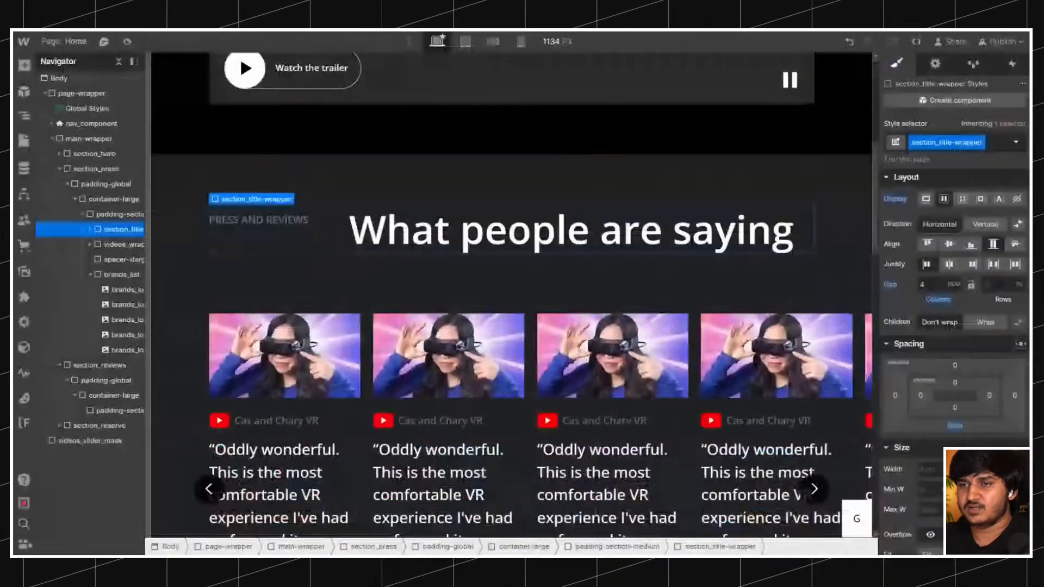
click(543, 43)
text(1440)
key(Return)
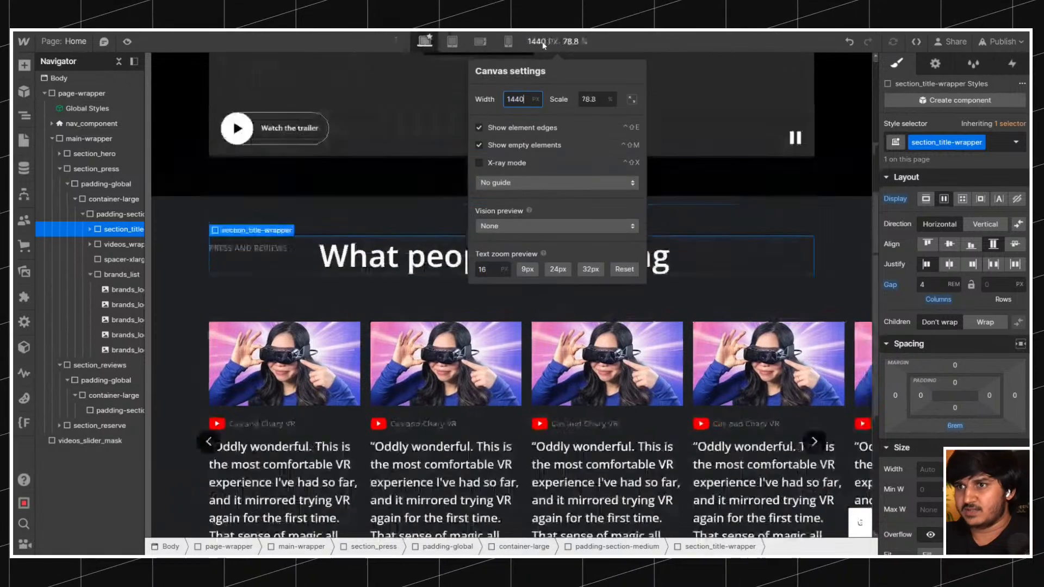
click(71, 225)
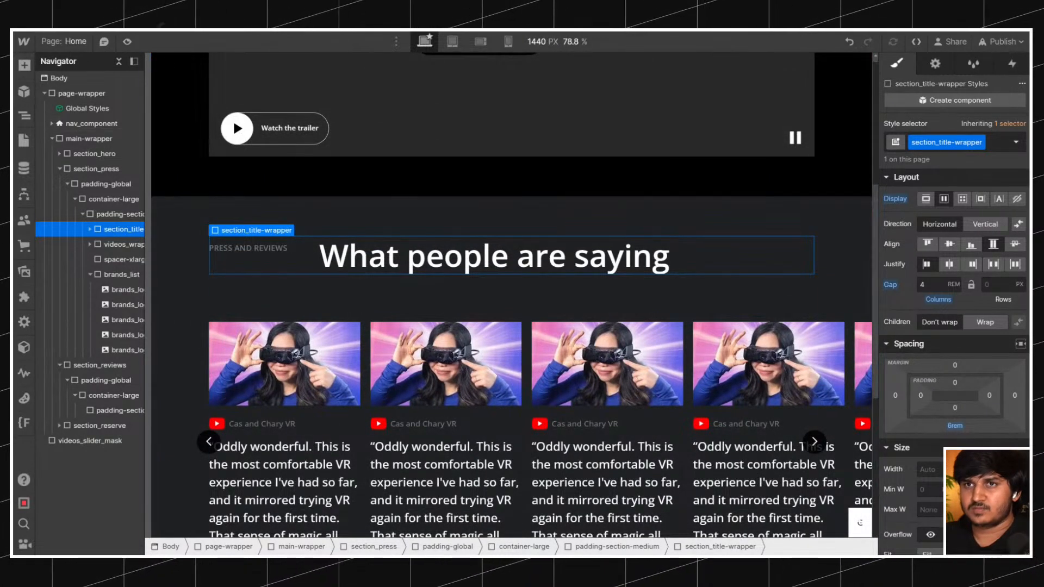
drag(145, 121, 204, 121)
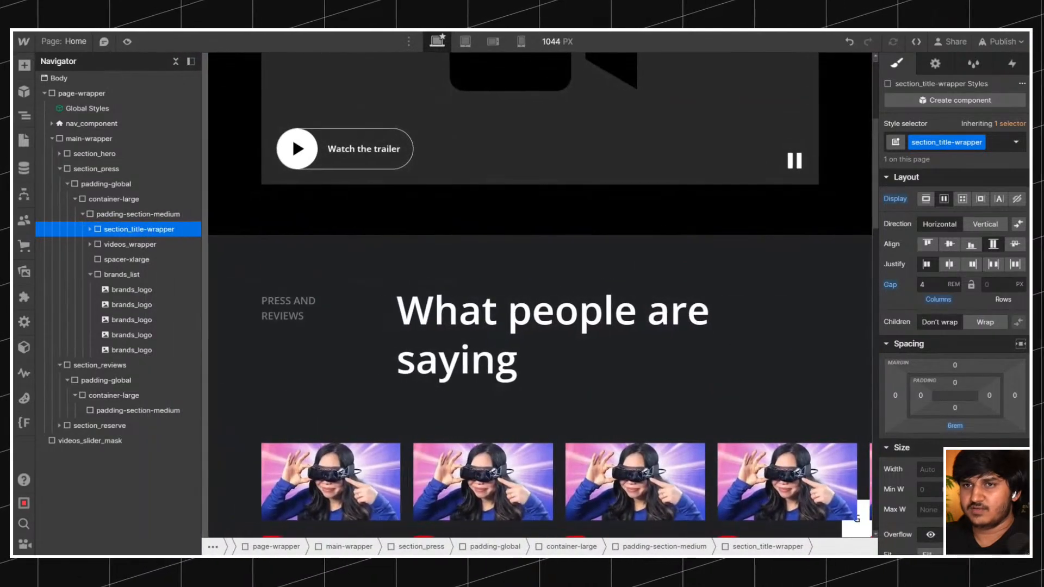
click(555, 41)
text(1440)
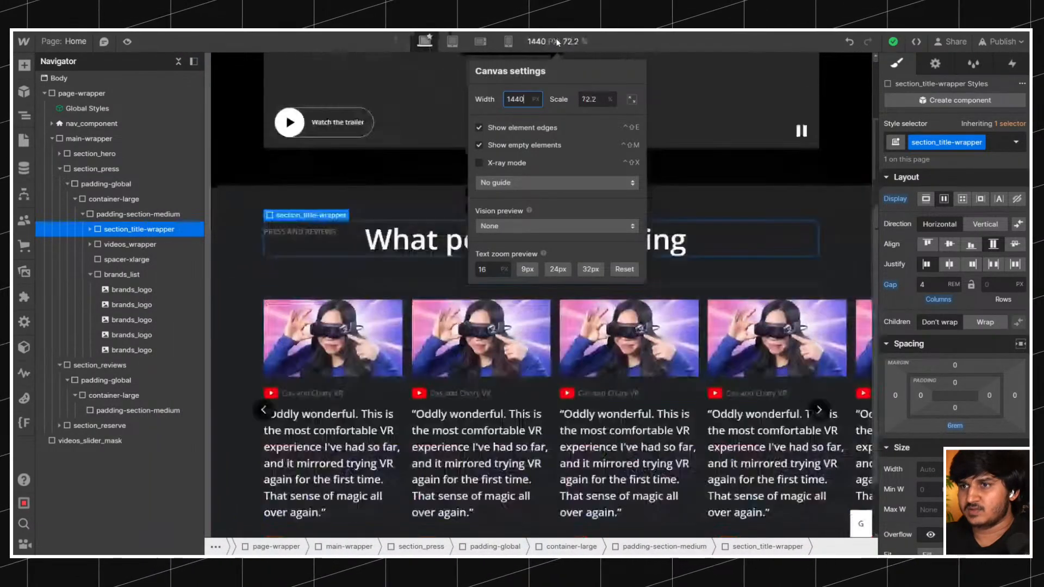
click(343, 276)
Paste a copy of the press section's section_title-wrapper into the padding-section-medium block of section_reviews.
scroll(397, 182, down, 1)
scroll(425, 182, down, 1)
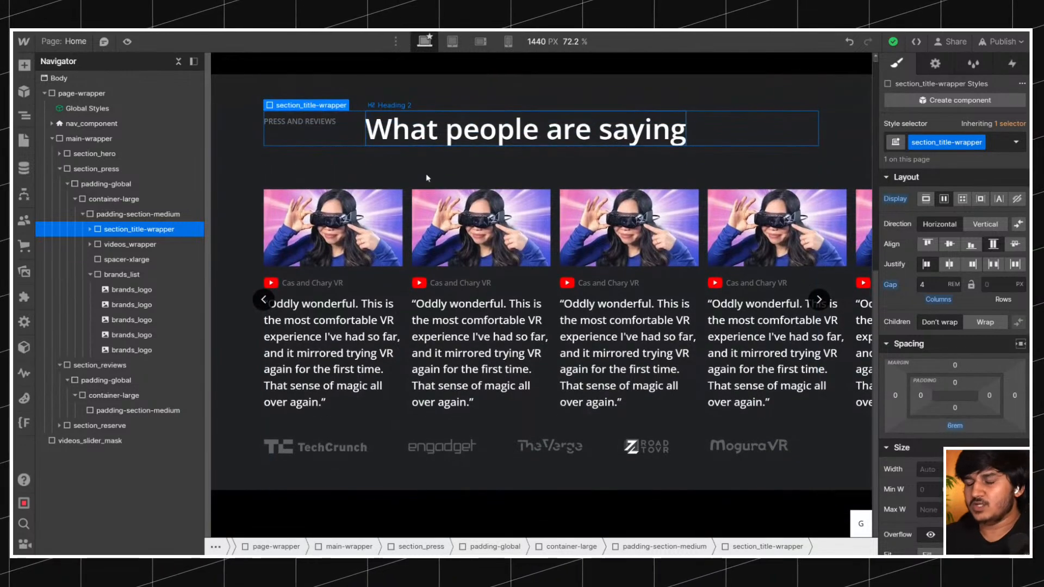
scroll(460, 139, down, 12)
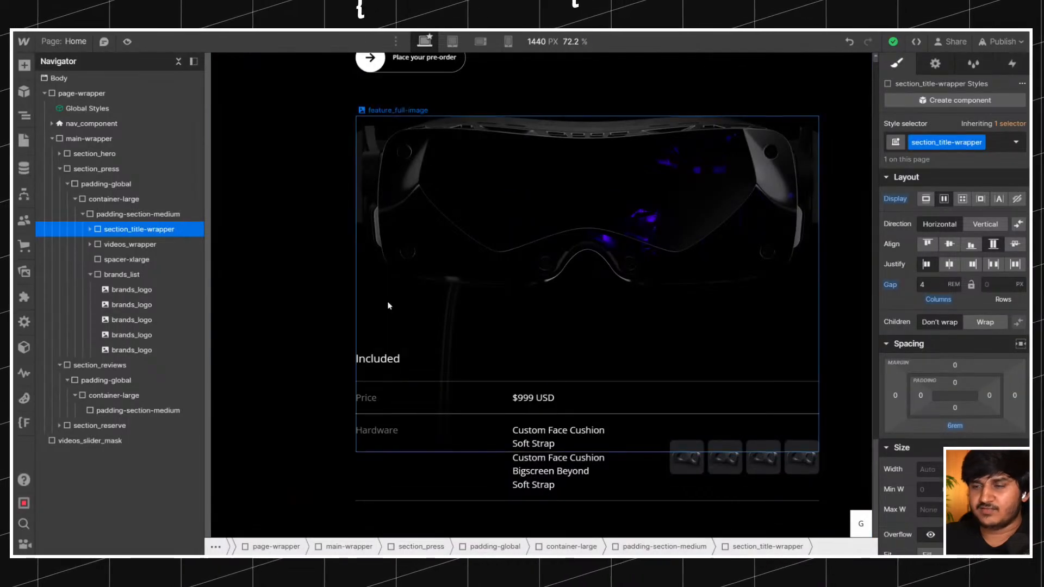
scroll(318, 315, up, 6)
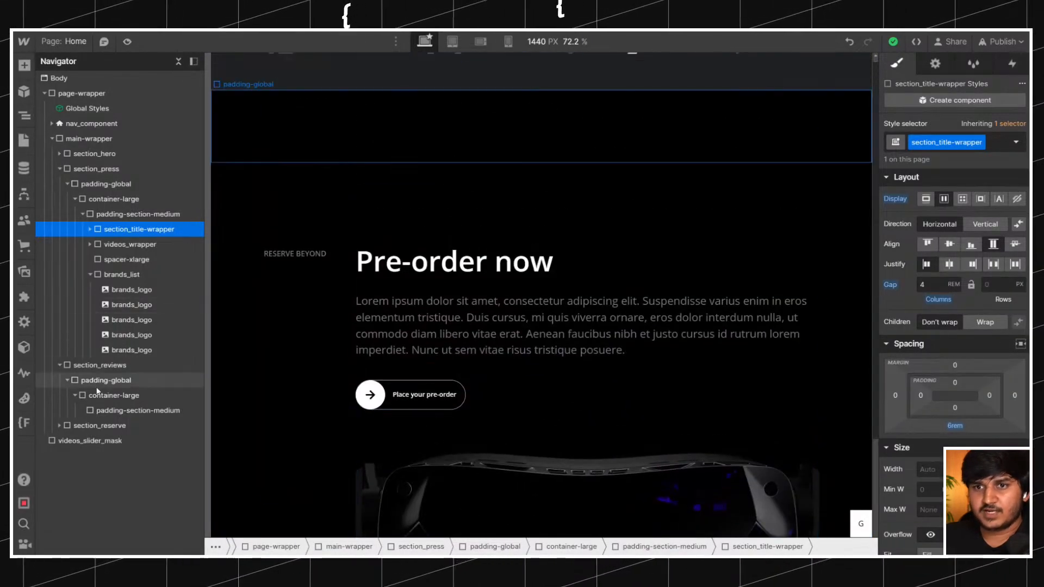
click(108, 411)
scroll(314, 321, down, 5)
scroll(310, 380, up, 5)
Compare section backgrounds on the original site and add the background-color-grey combo class to section_reviews.
scroll(309, 387, up, 3)
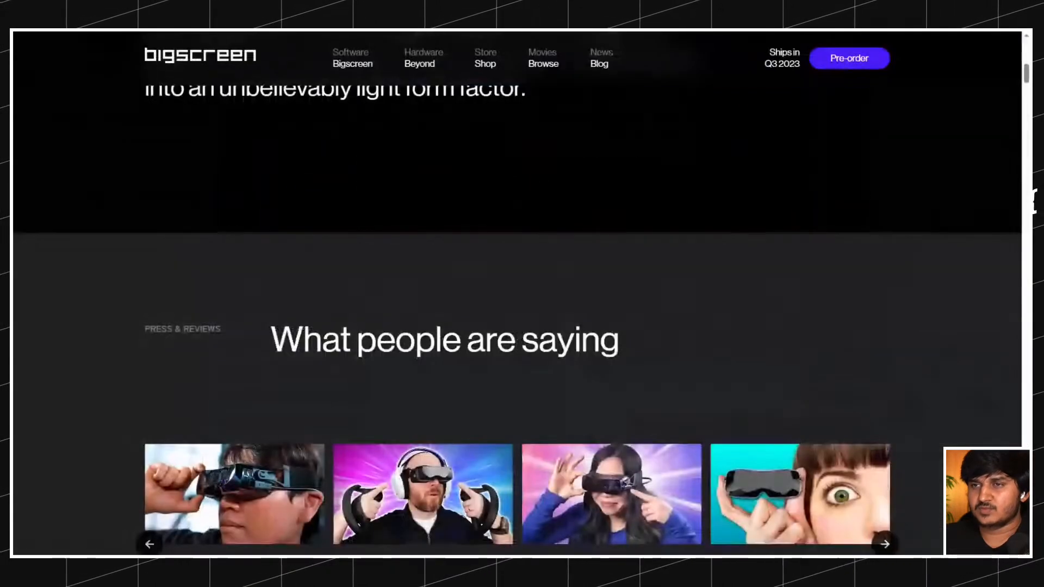
scroll(397, 210, up, 3)
scroll(398, 210, down, 12)
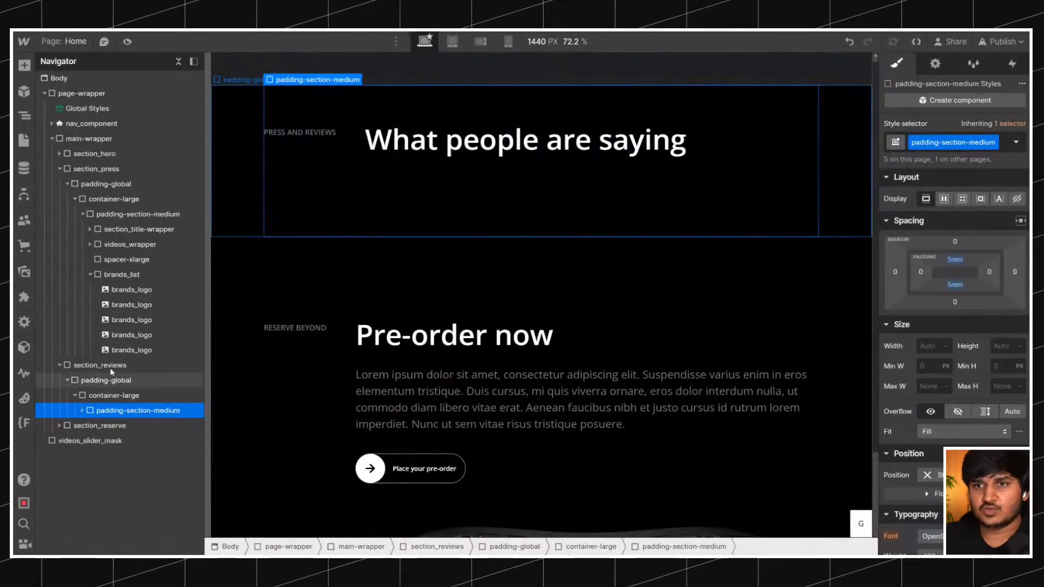
click(100, 365)
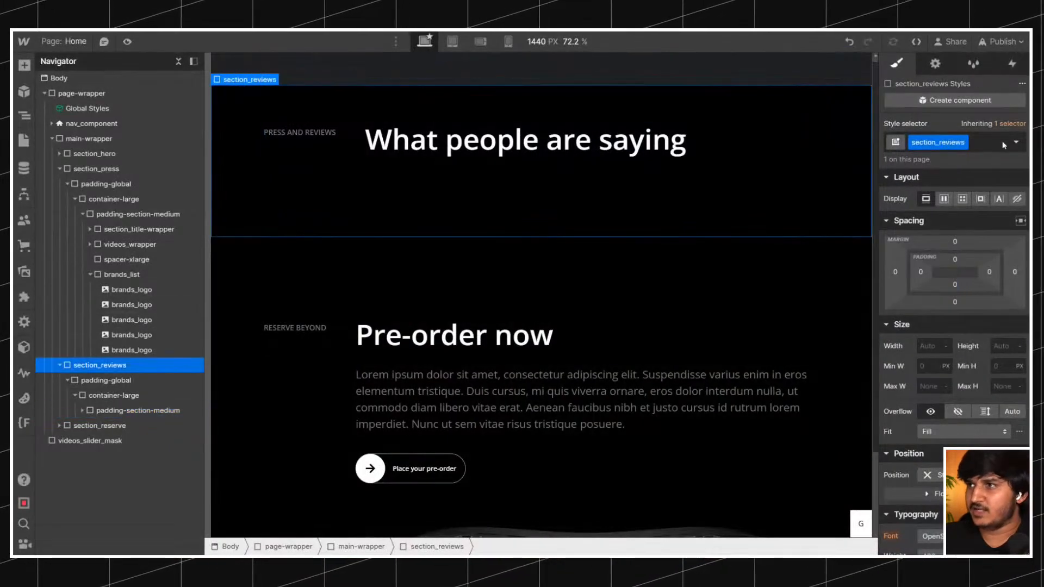
click(999, 142)
text(bacg)
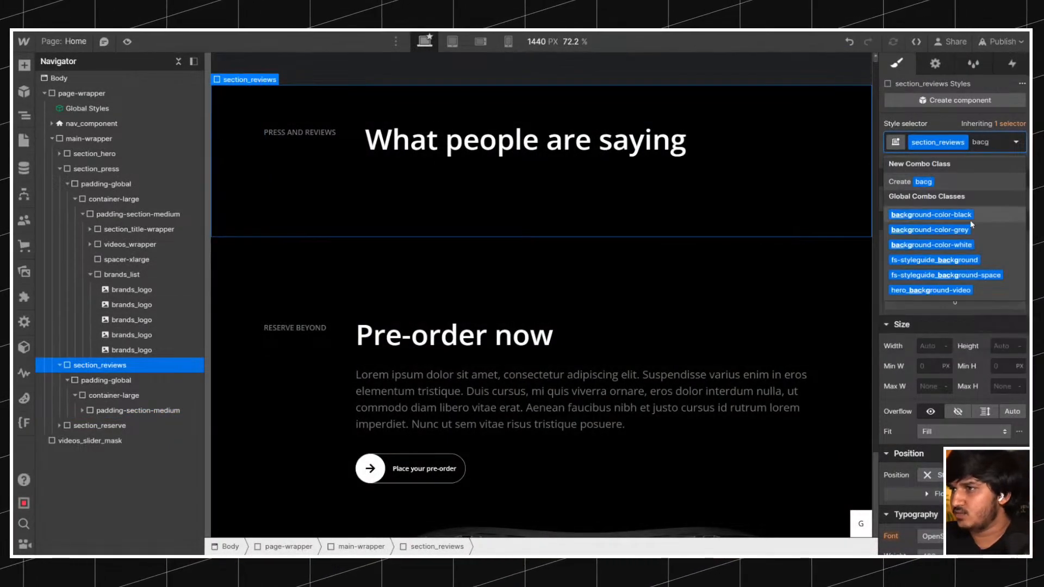
click(946, 229)
scroll(501, 288, up, 6)
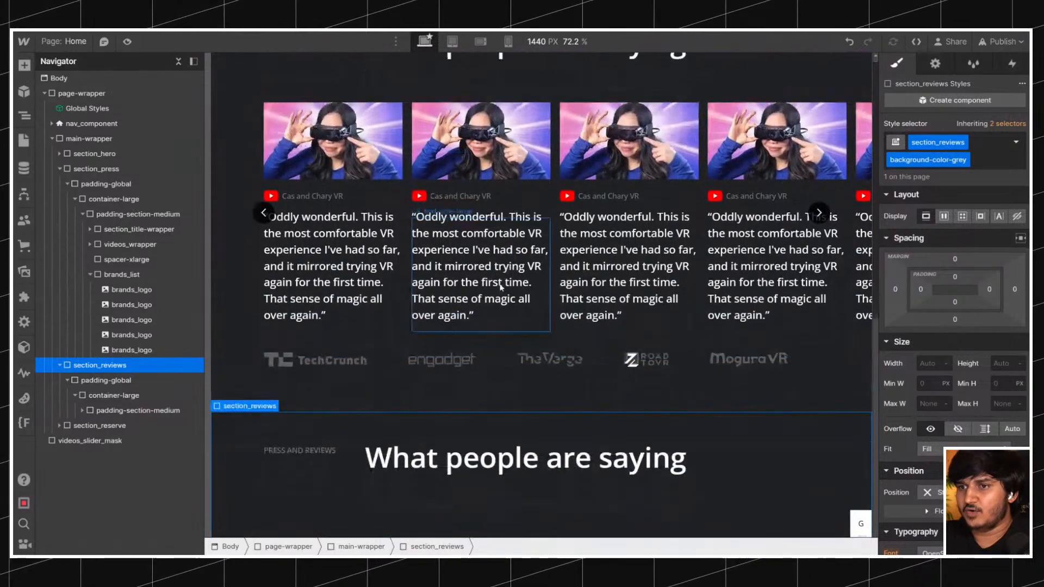
scroll(501, 289, down, 5)
Copy the heading "The hype is real" from the original site and replace the section_reviews heading text with it.
key(ctrl+Tab)
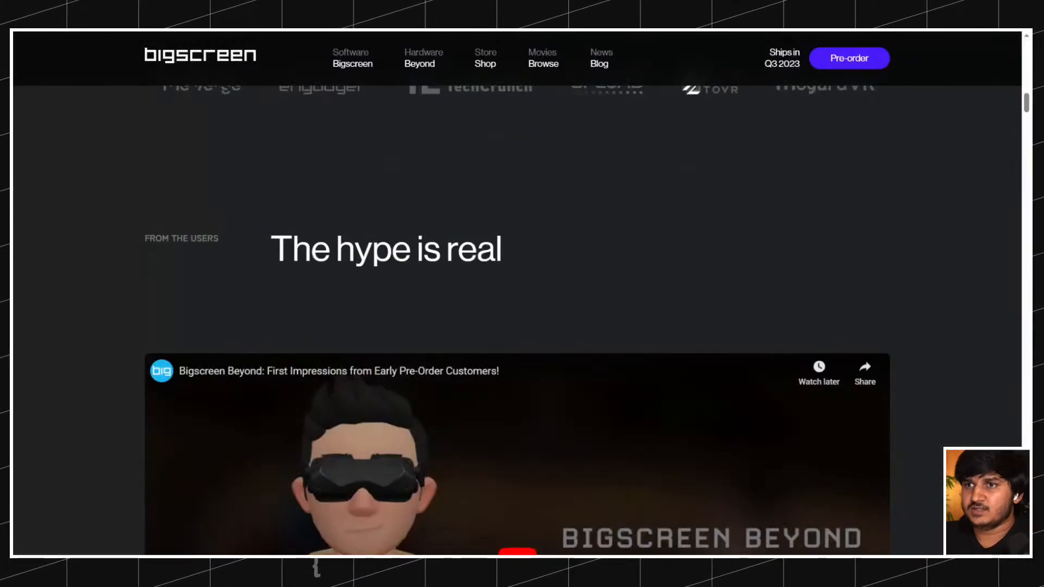
triple_click(382, 251)
key(ctrl+Tab)
double_click(403, 241)
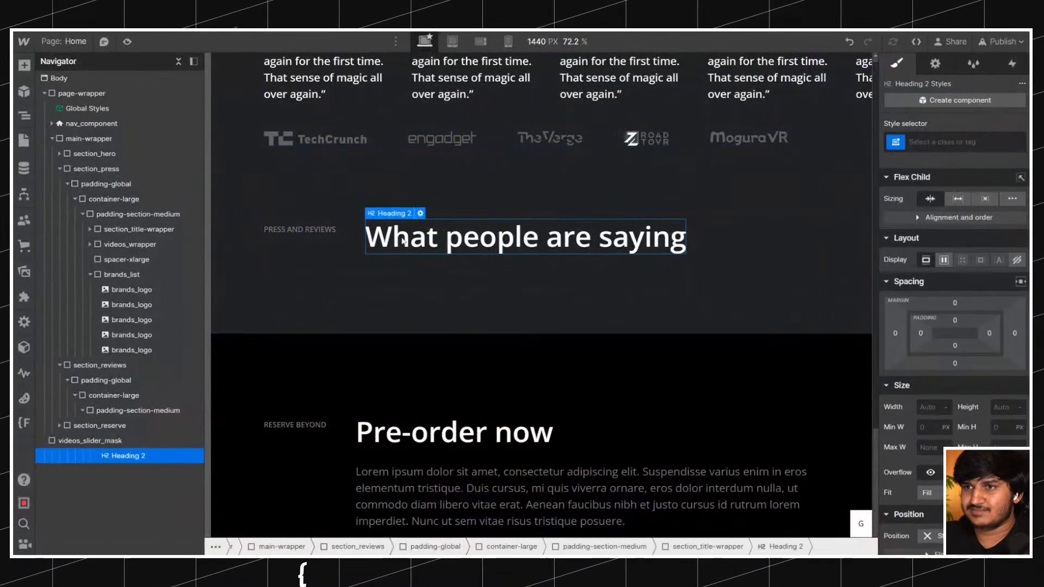
key(ctrl+a)
key(BackSpace)
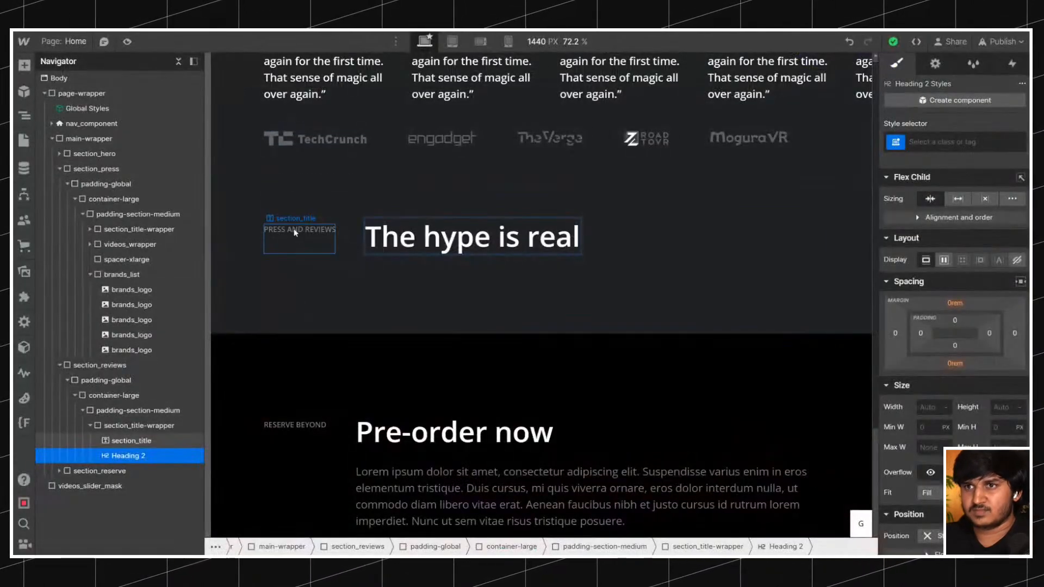
Change the small section_title label beside the new heading to "From the users".
click(294, 230)
key(ctrl+b)
click(384, 286)
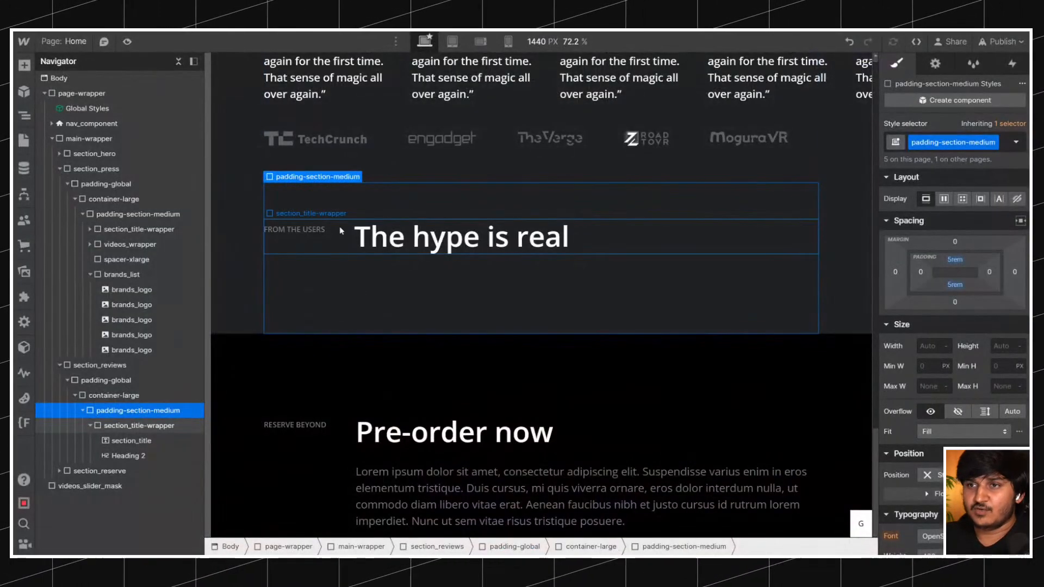
Add a div block below the section_title-wrapper in section_reviews and give it the class video_full-element.
click(342, 227)
click(90, 426)
key(ctrl+e)
text(d)
key(Return)
key(ctrl+Return)
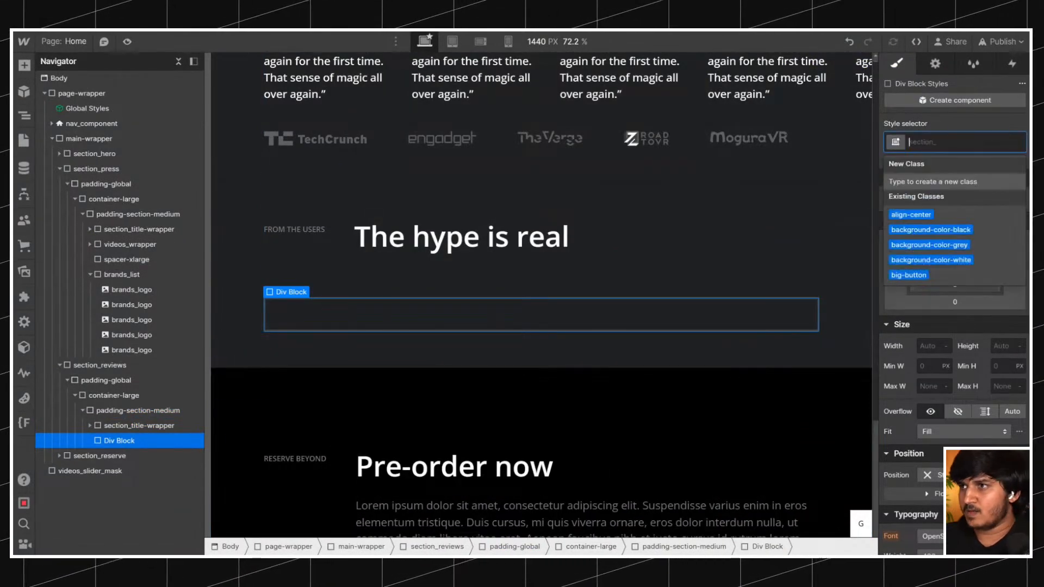
text(video)
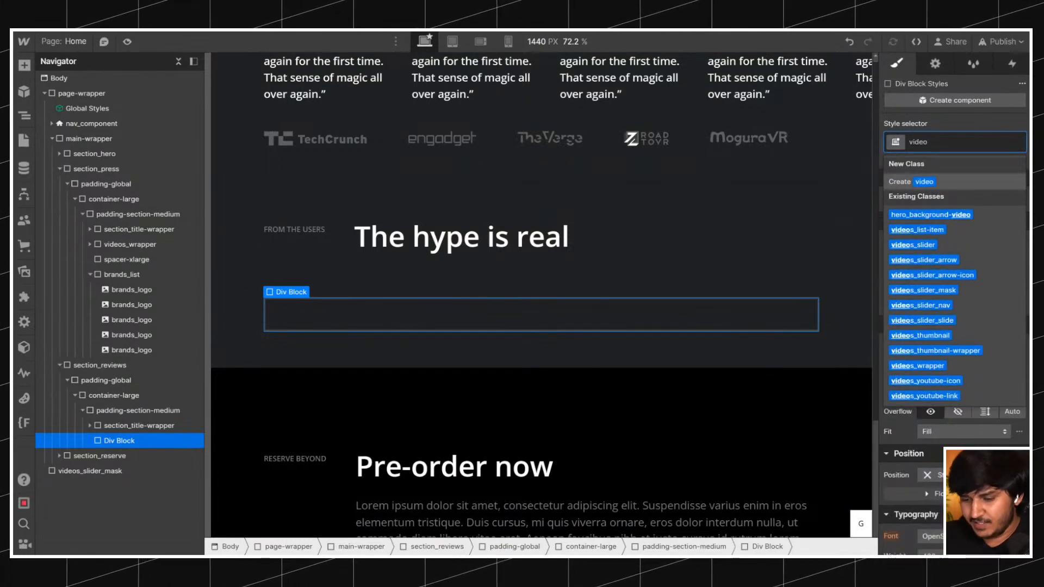
text(_full-element)
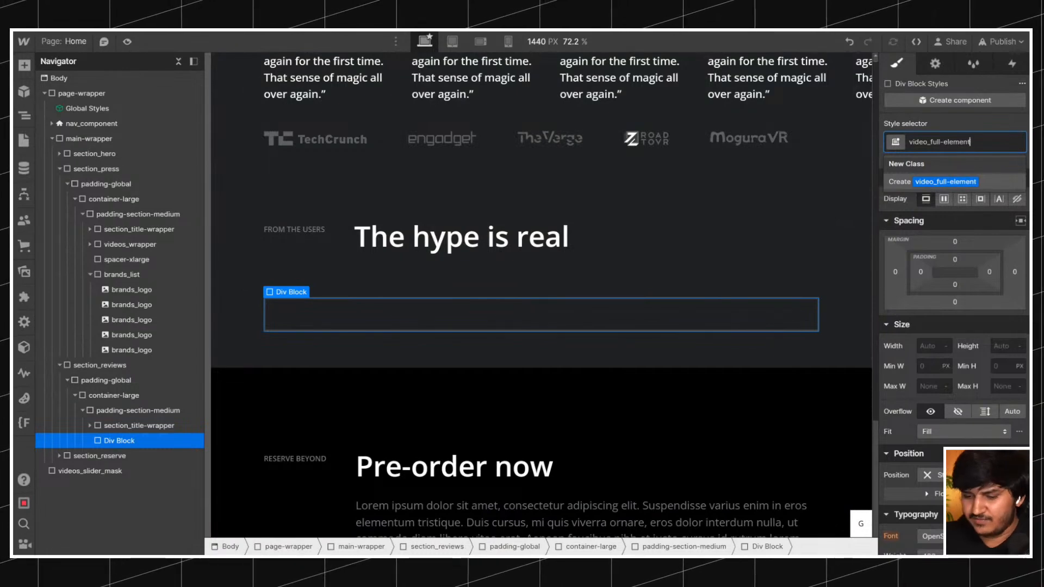
key(Return)
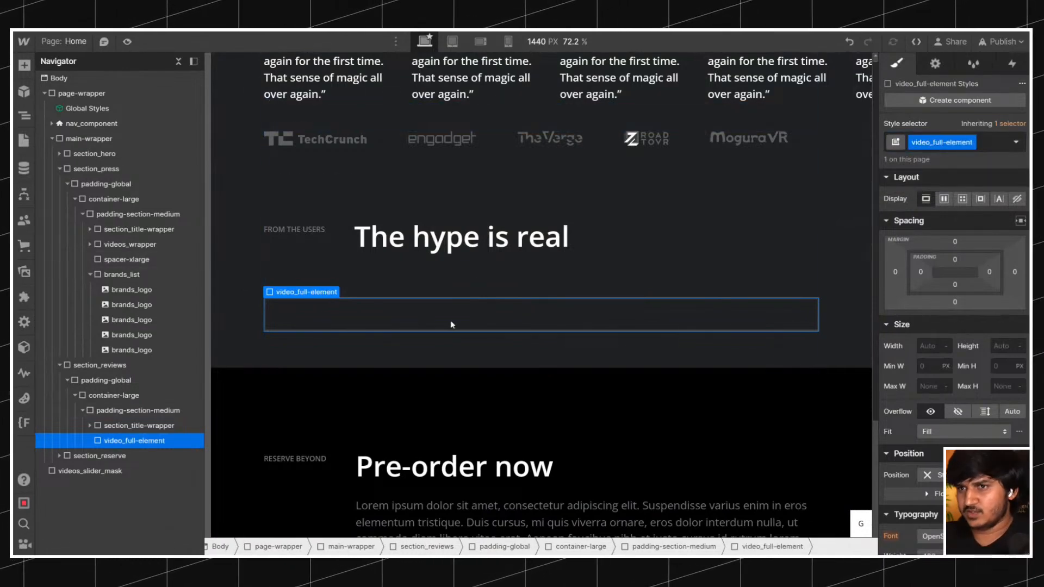
Insert a Video element inside the video_full-element block.
key(ctrl+k)
text(vi)
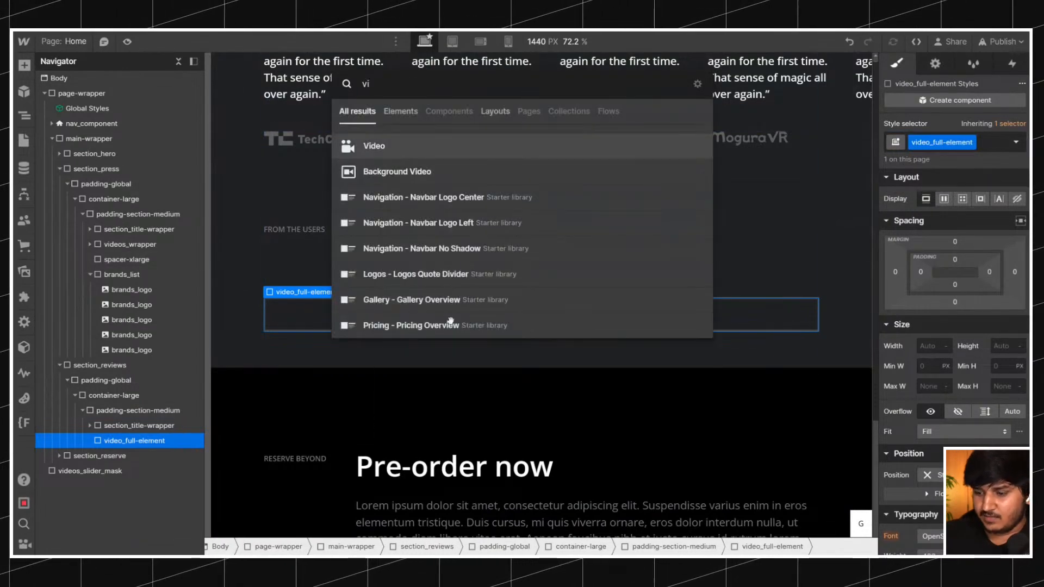
key(Return)
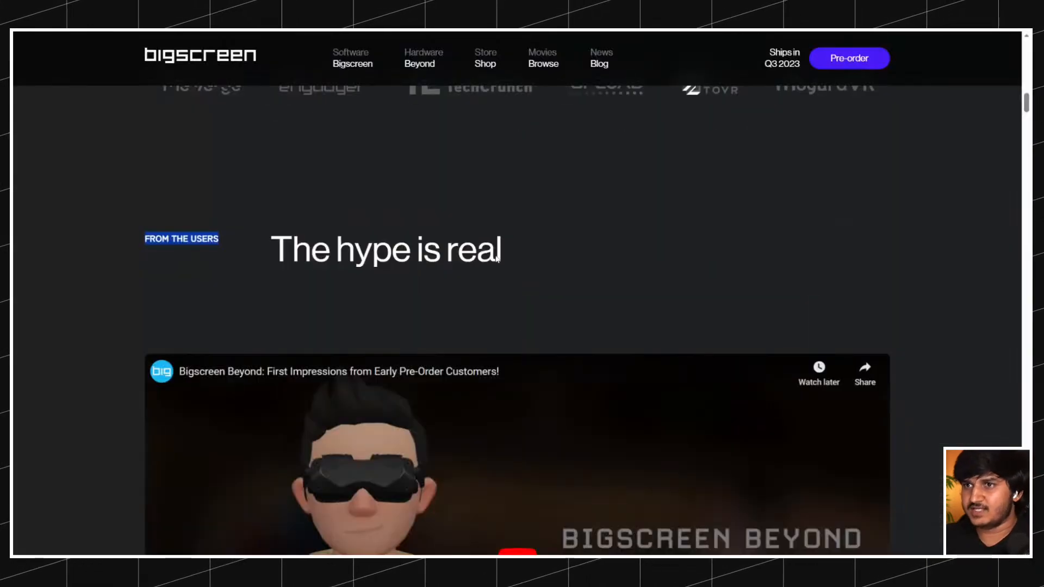
Copy the YouTube link of the First Impressions video from the original site and set it as the Video element's URL.
scroll(516, 387, down, 3)
scroll(587, 342, down, 3)
right_click(640, 233)
click(686, 291)
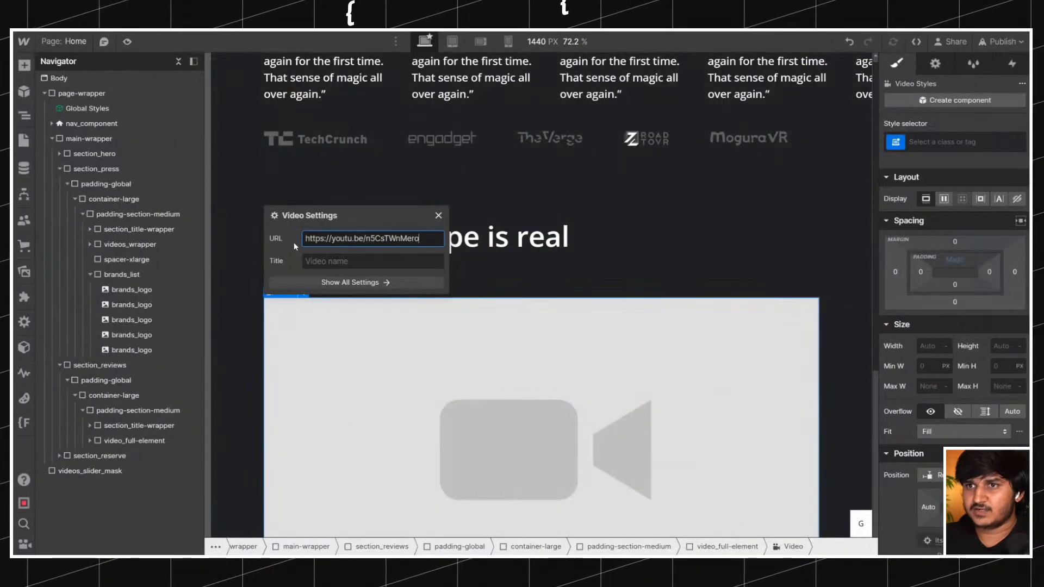
click(294, 242)
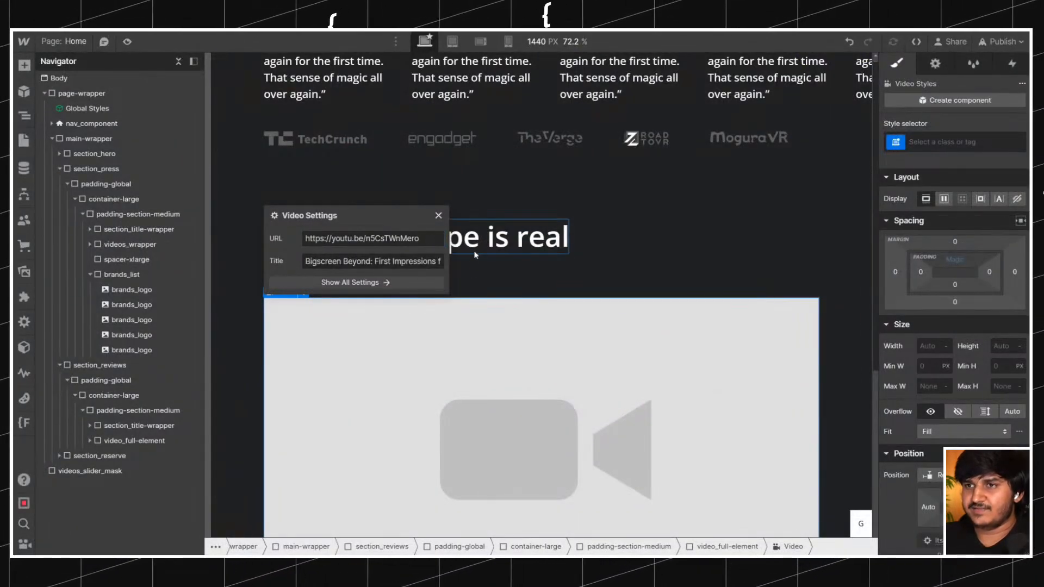
click(534, 155)
scroll(532, 153, down, 1)
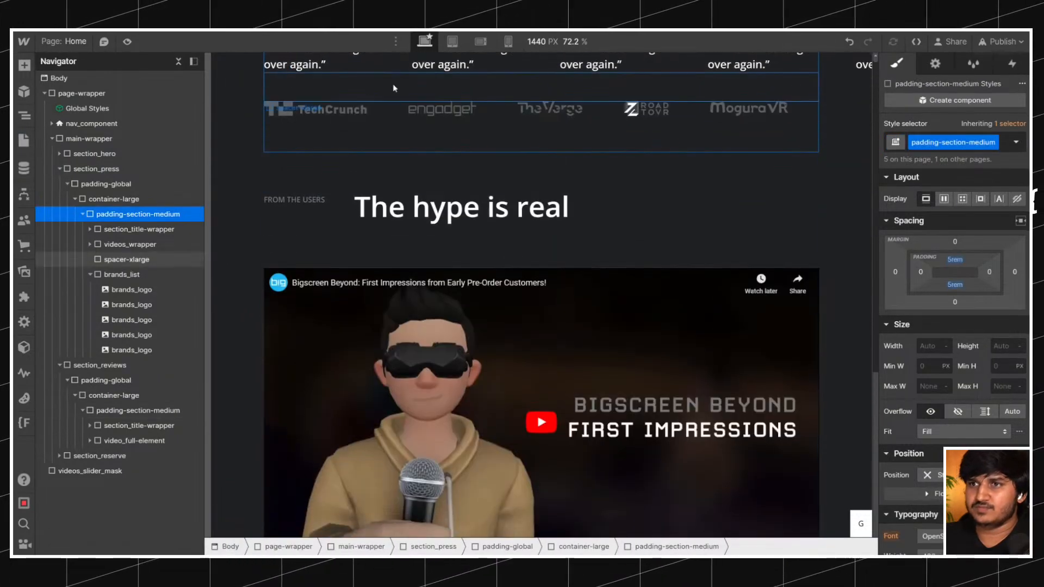
Examine the two-tone paragraph "Early on, these users saw the promise of Beyond" below the video on the original site.
scroll(394, 88, down, 4)
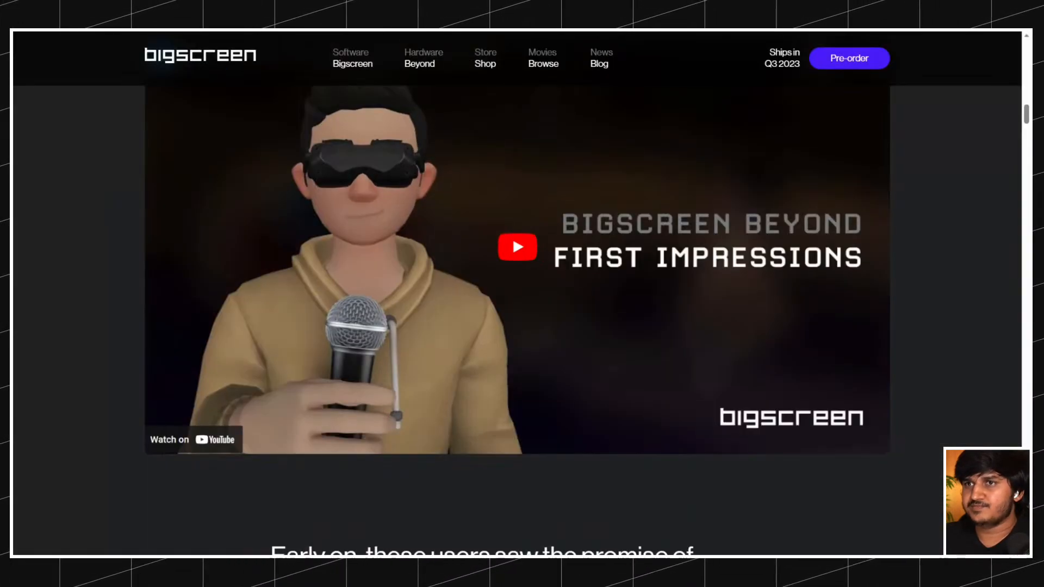
scroll(273, 103, down, 5)
scroll(275, 106, down, 3)
drag(268, 156, 466, 296)
click(266, 172)
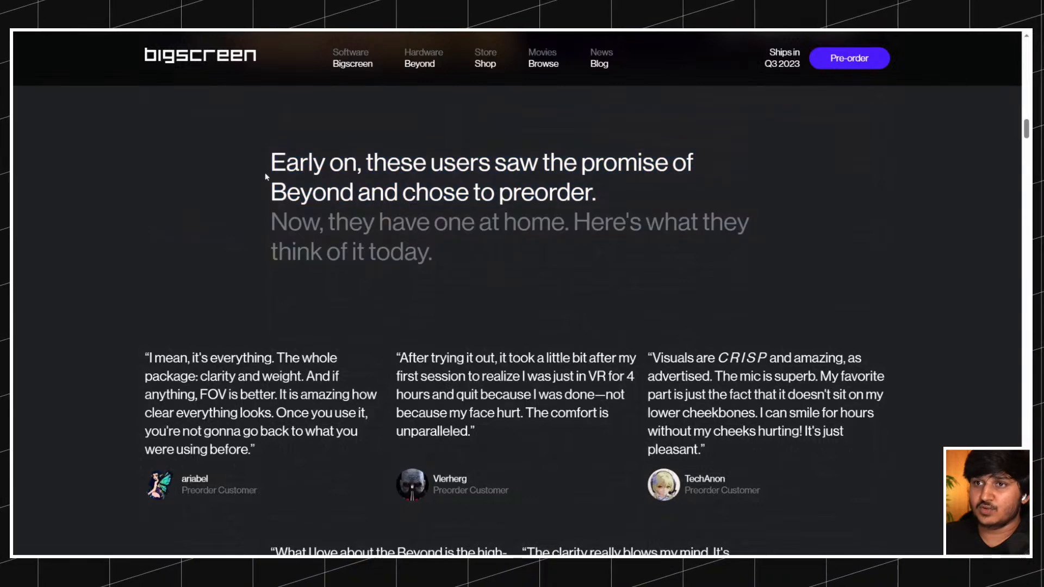
scroll(266, 172, up, 2)
drag(268, 237, 441, 330)
click(265, 183)
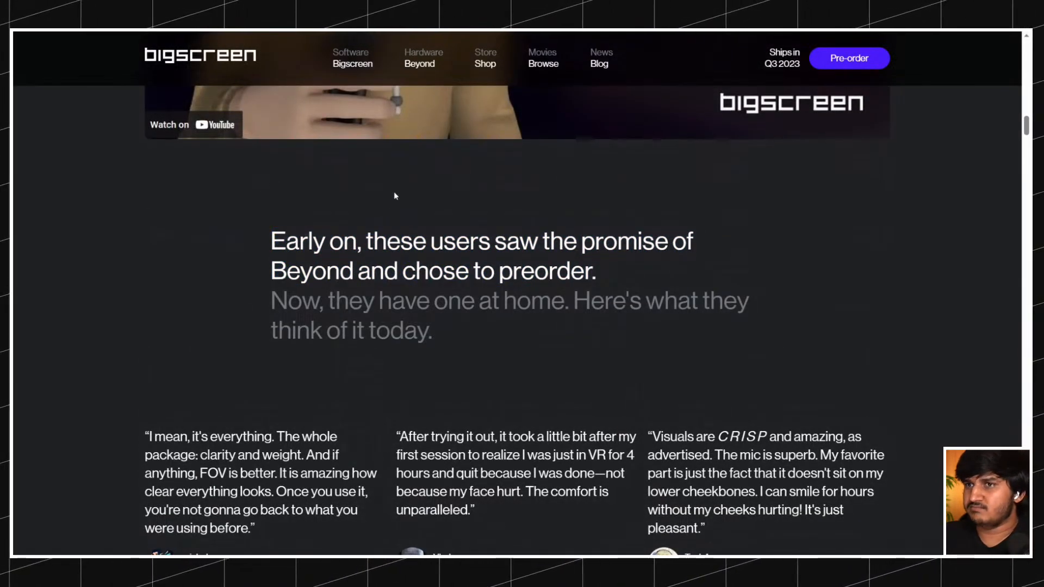
scroll(394, 207, up, 13)
scroll(389, 180, down, 11)
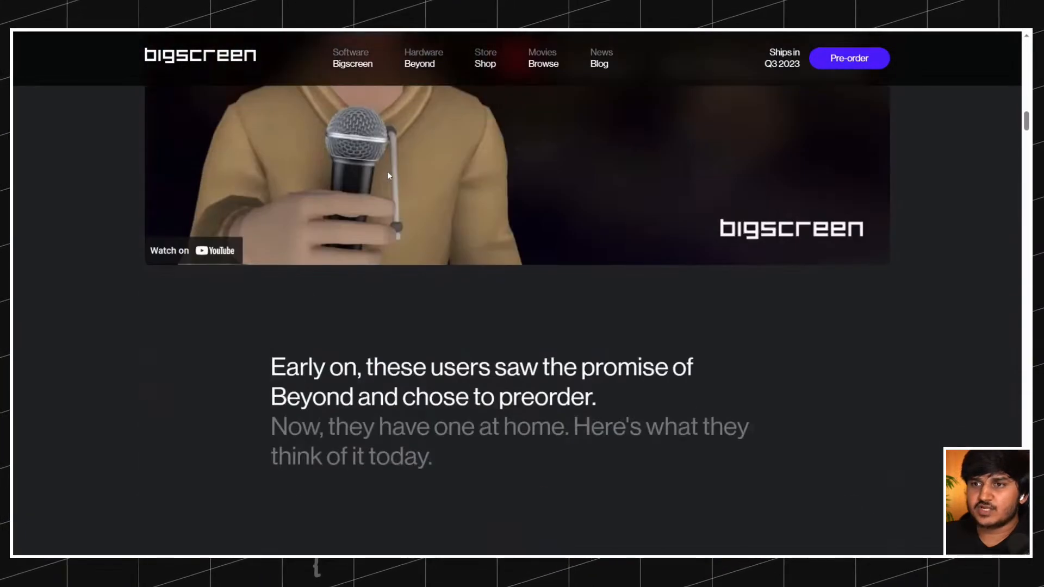
scroll(389, 175, down, 3)
scroll(390, 175, up, 20)
scroll(389, 175, down, 8)
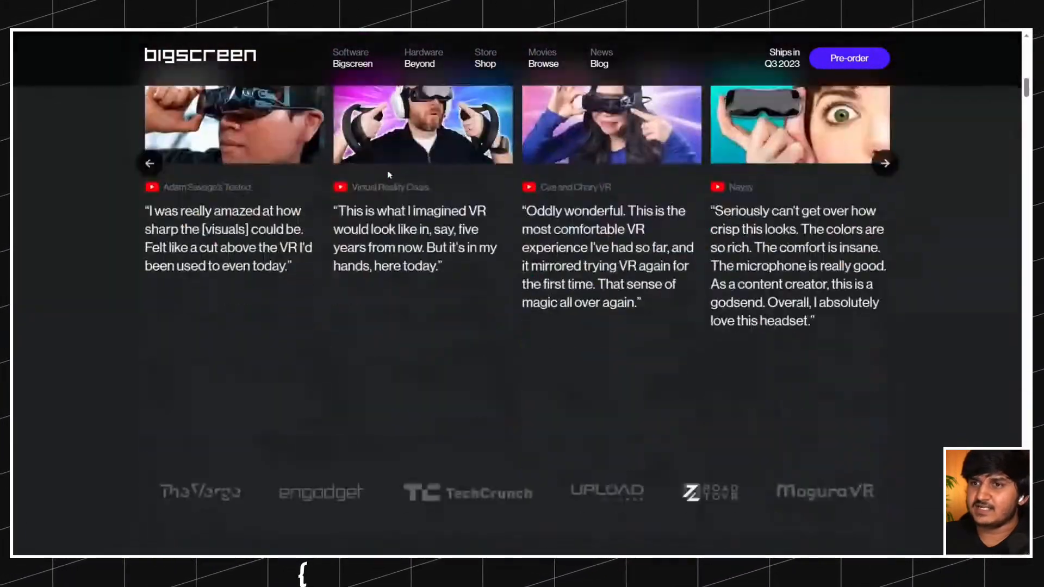
scroll(389, 175, down, 10)
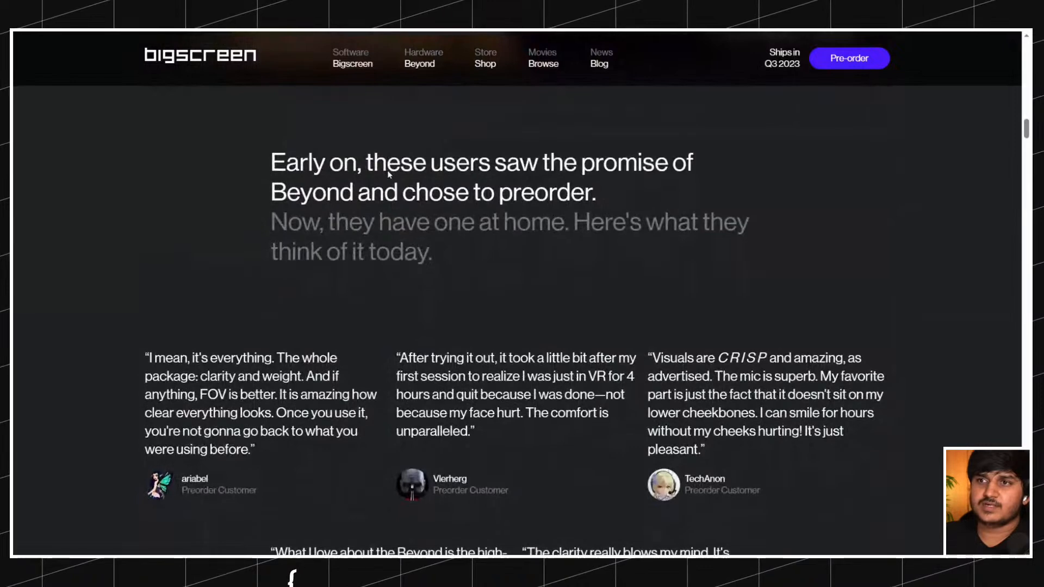
drag(269, 156, 579, 316)
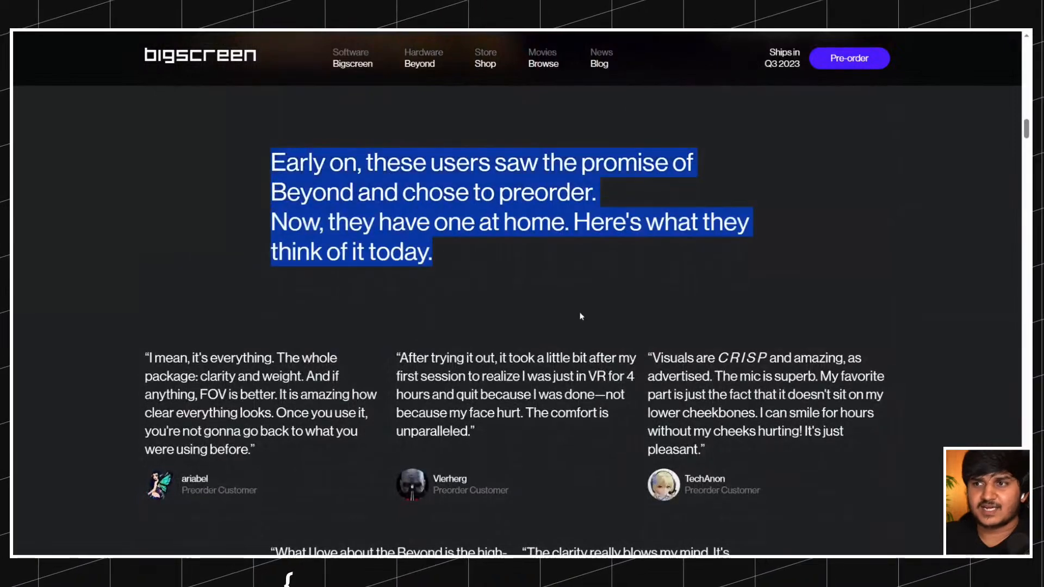
drag(435, 255, 283, 163)
click(231, 149)
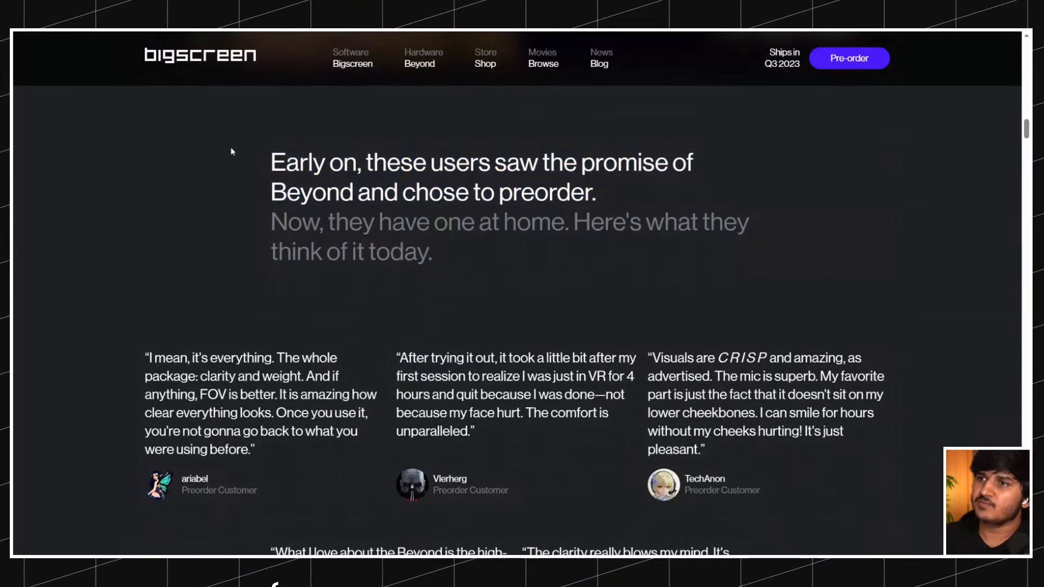
drag(433, 256, 266, 171)
click(245, 148)
click(478, 278)
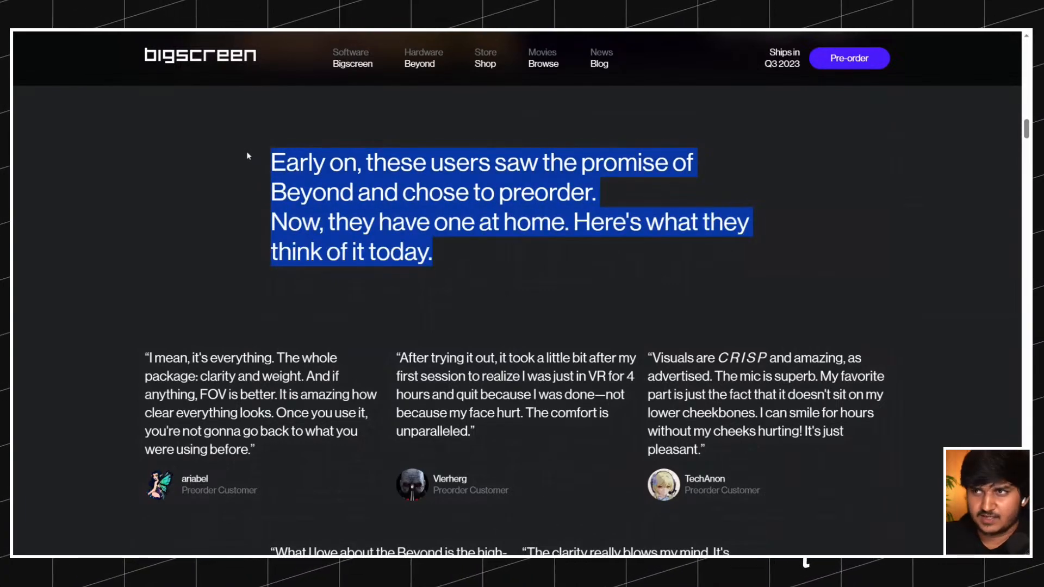
click(244, 152)
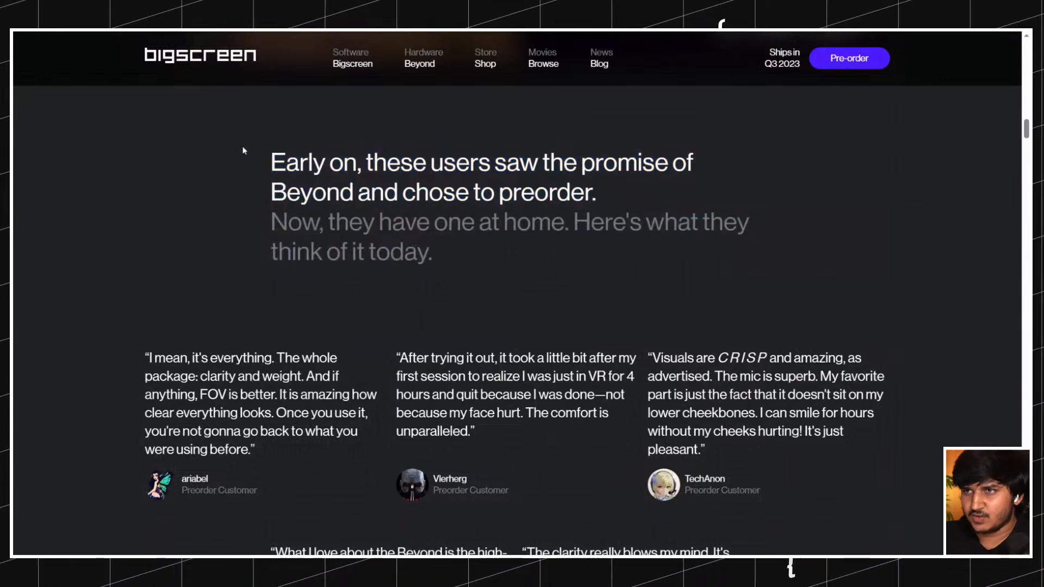
mouse_move(269, 150)
mouse_down()
mouse_move(519, 268)
mouse_move(267, 152)
mouse_up()
click(462, 265)
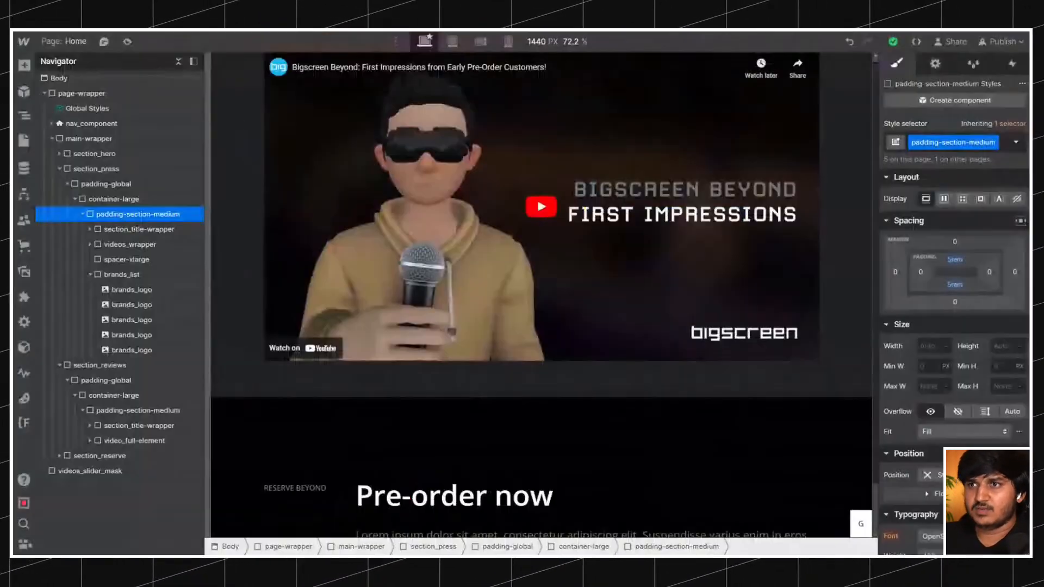
Compare the Webflow section below the video with the original site and inspect the font of the "Jaw-dropping visuals" heading with WhatFont.
scroll(541, 294, down, 3)
scroll(460, 293, up, 2)
scroll(460, 293, down, 2)
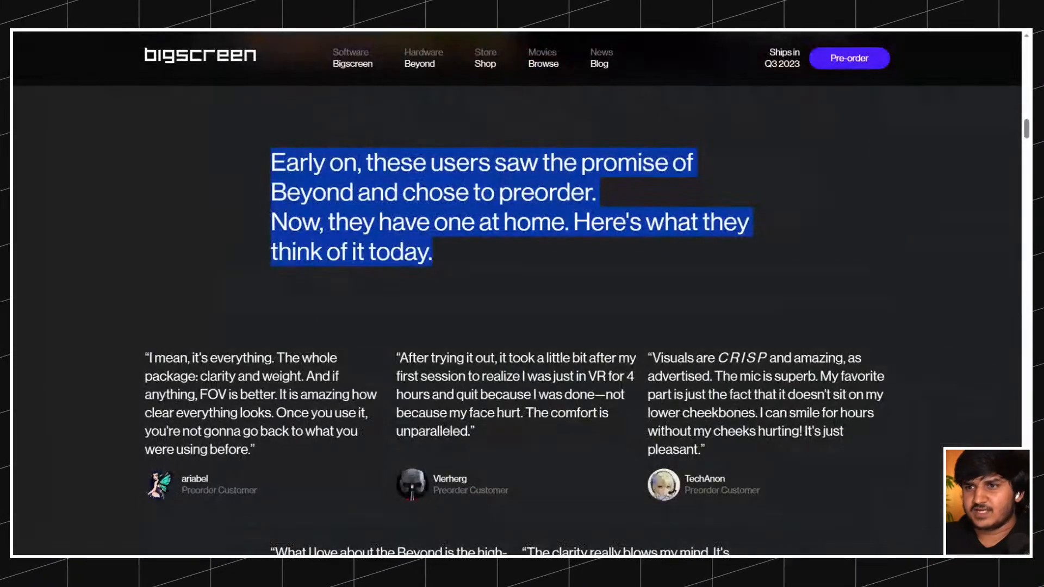
scroll(328, 115, down, 3)
scroll(437, 232, up, 3)
click(254, 126)
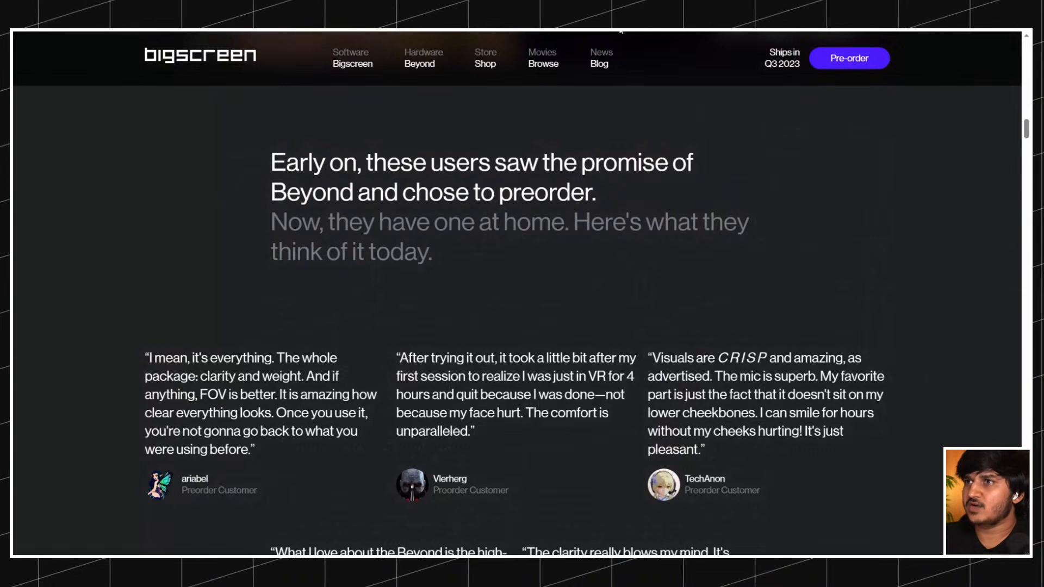
click(405, 185)
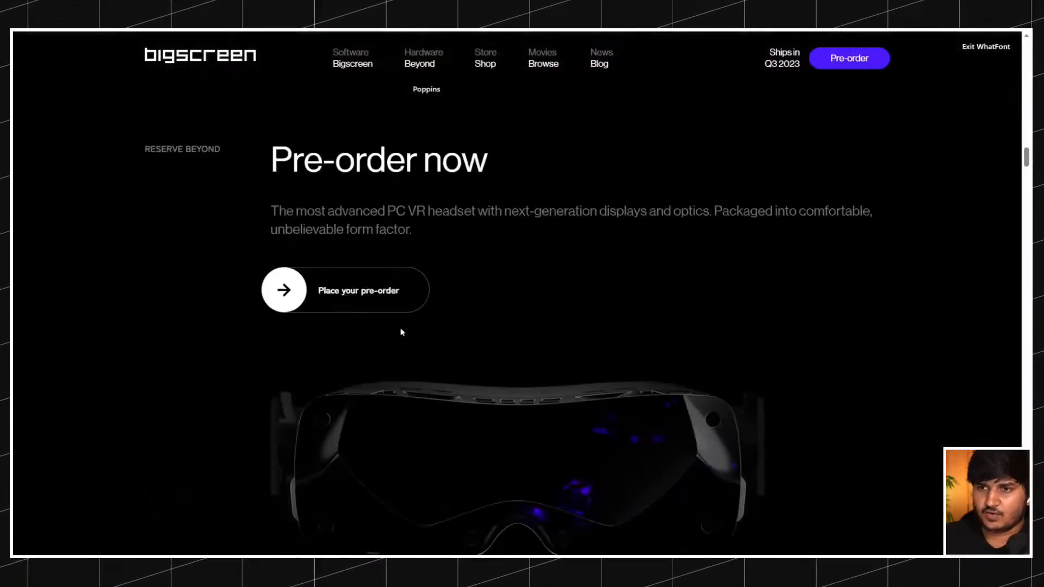
scroll(402, 332, down, 10)
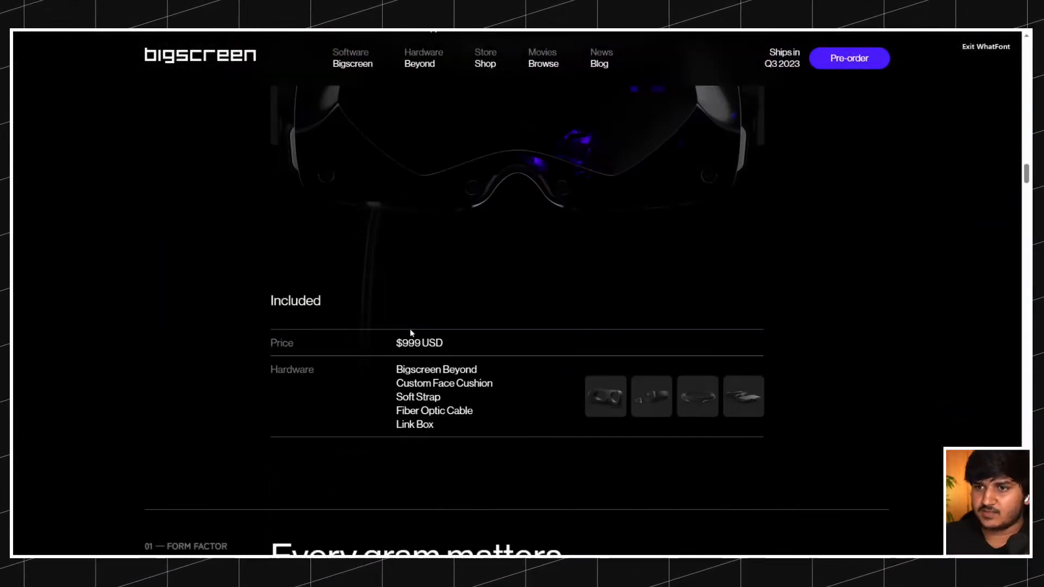
scroll(412, 330, down, 15)
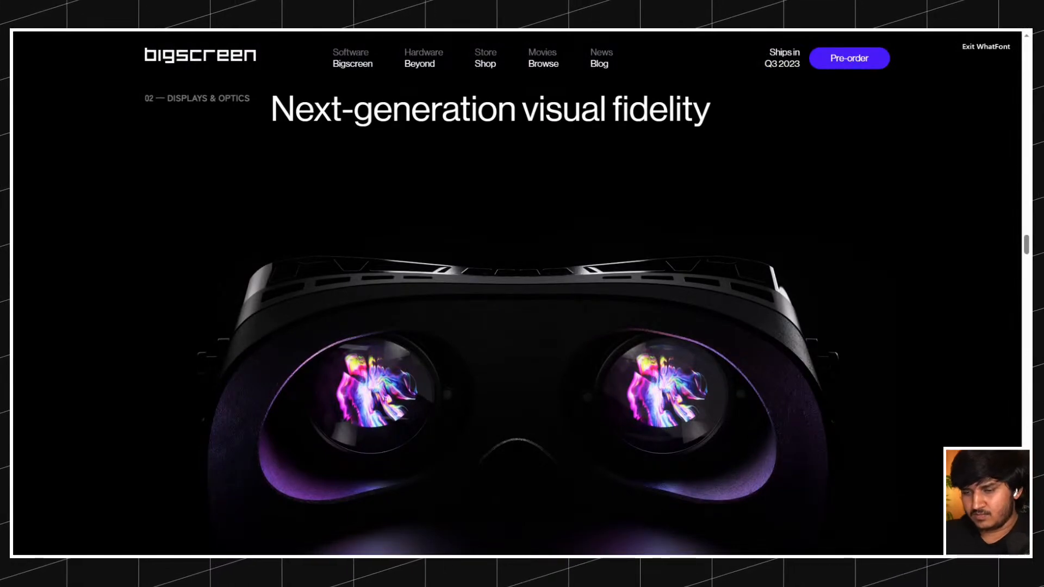
scroll(451, 350, down, 10)
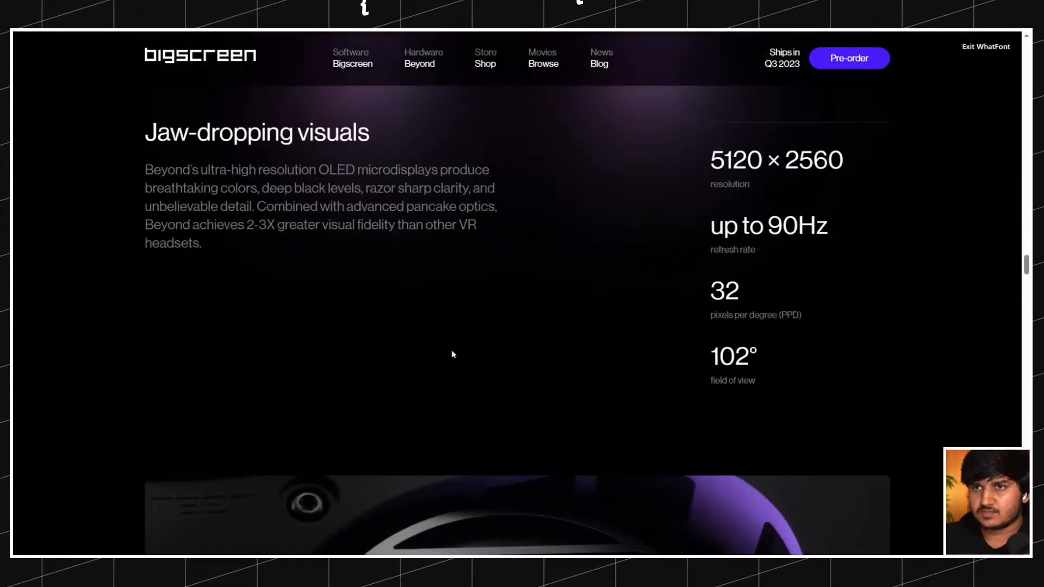
scroll(380, 271, up, 2)
click(301, 215)
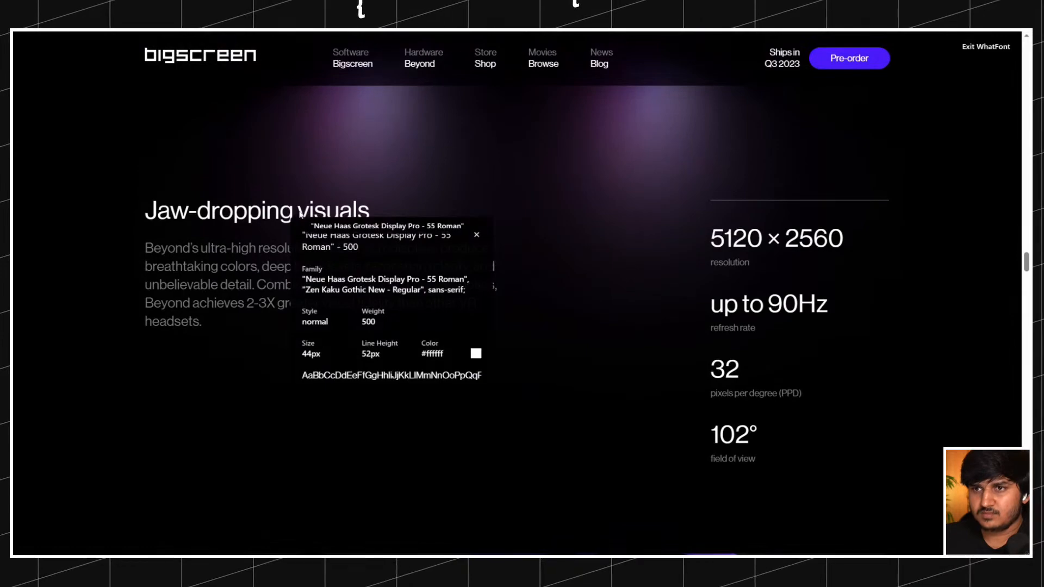
click(475, 237)
scroll(460, 247, up, 20)
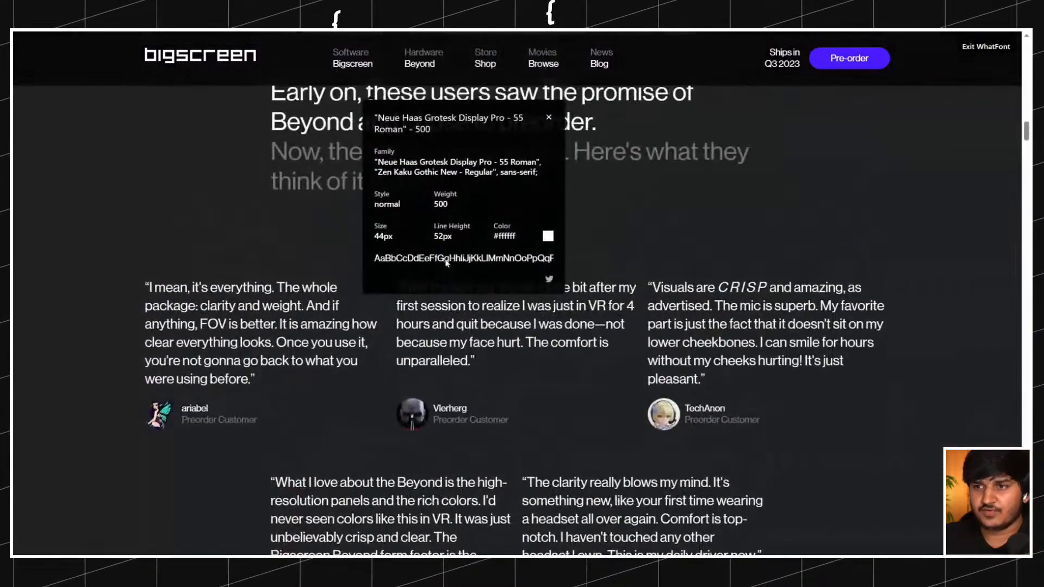
scroll(447, 263, up, 4)
click(543, 351)
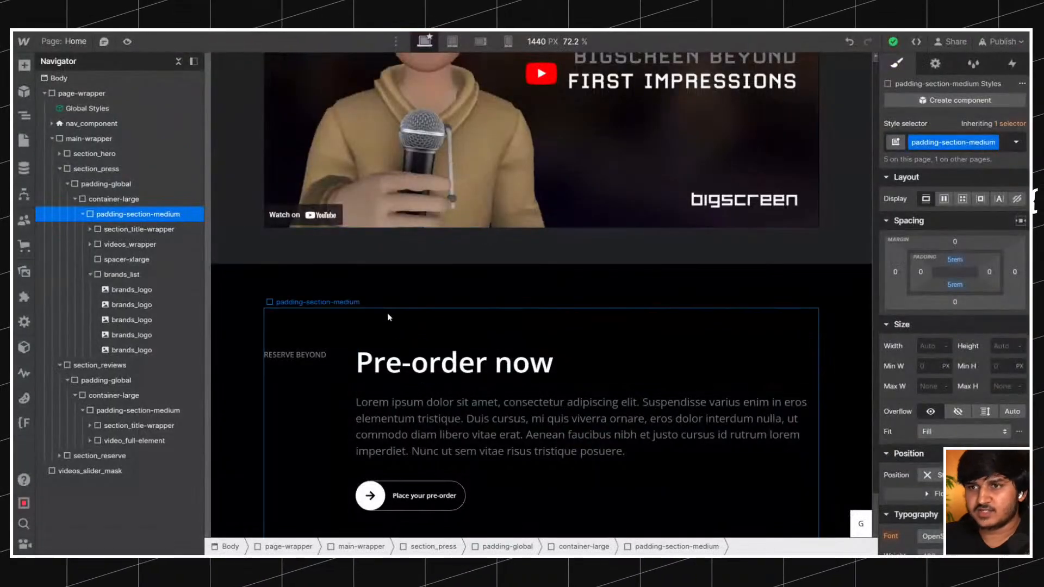
Add a div block to the padding-section-medium of section_reviews and give it the class reviews_big-review.
scroll(395, 329, up, 10)
scroll(341, 378, down, 1)
click(341, 378)
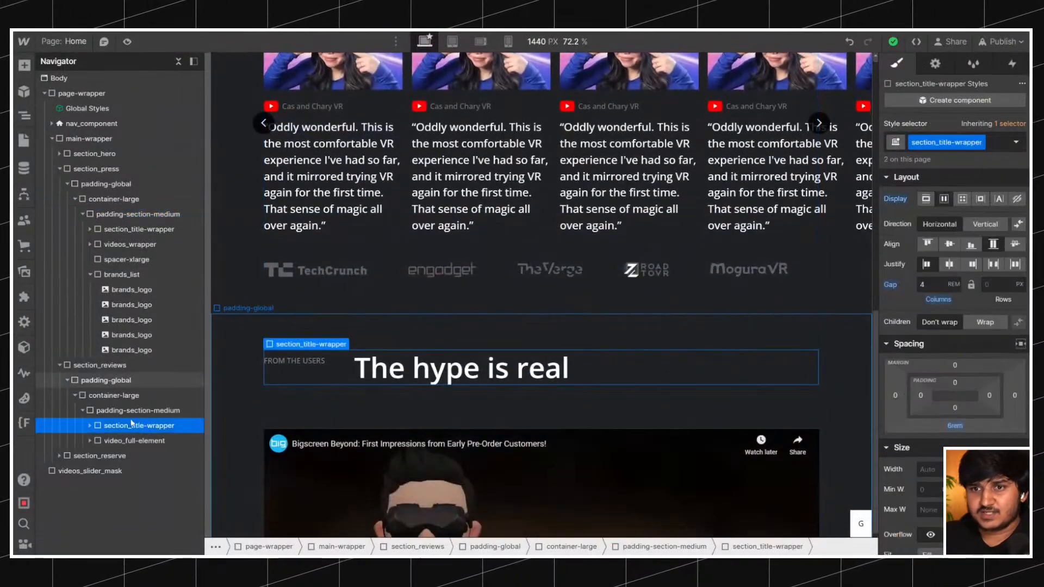
click(114, 410)
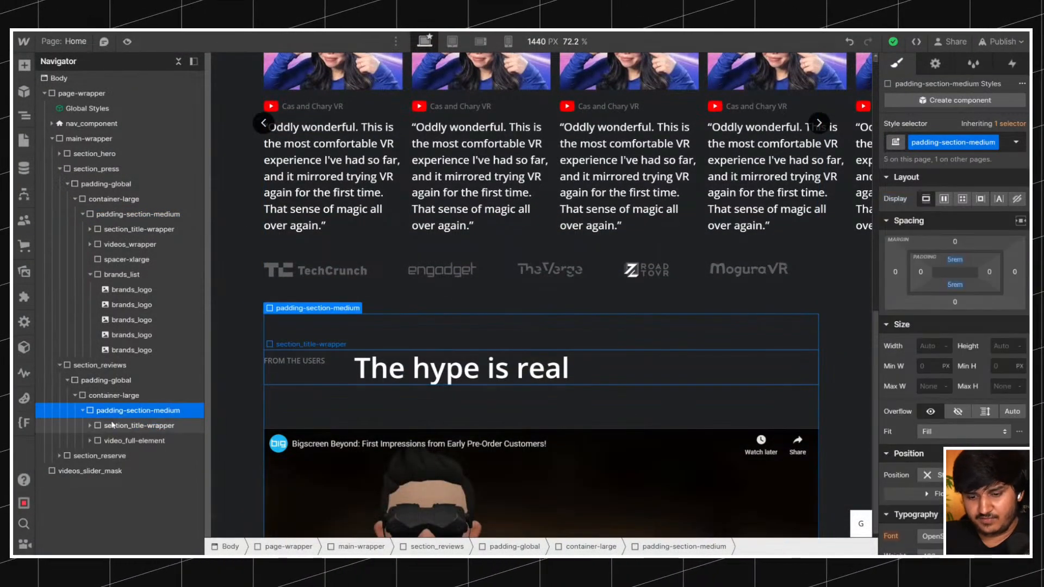
key(ctrl+k)
text(d)
click(417, 145)
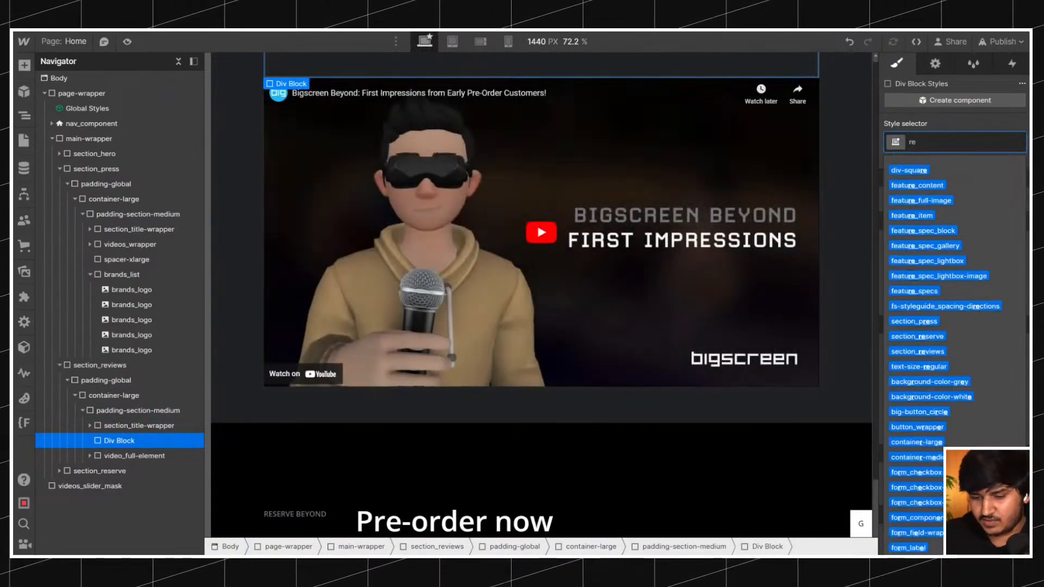
text(reviews_bi)
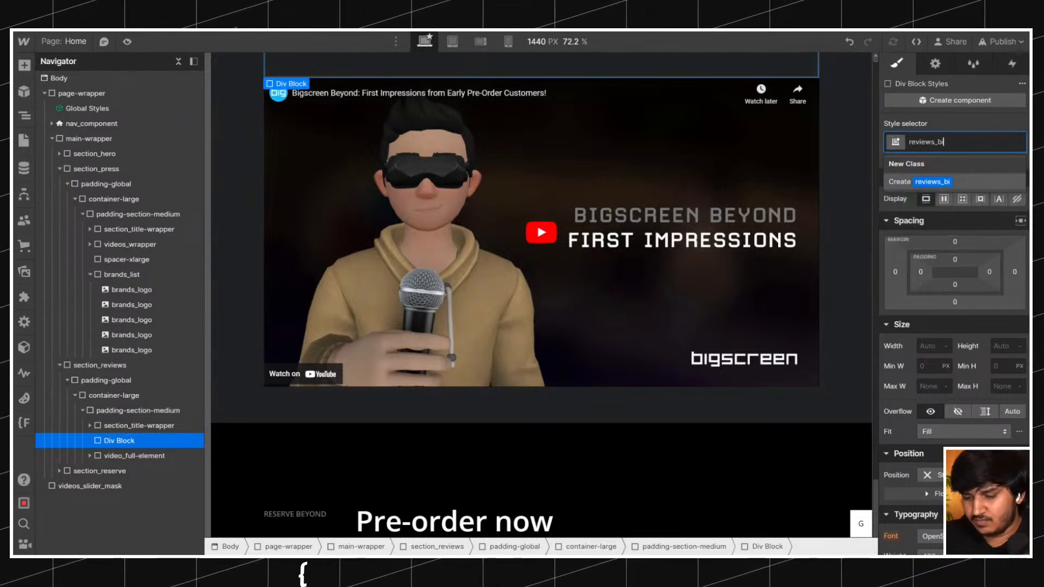
text(g-review)
key(Return)
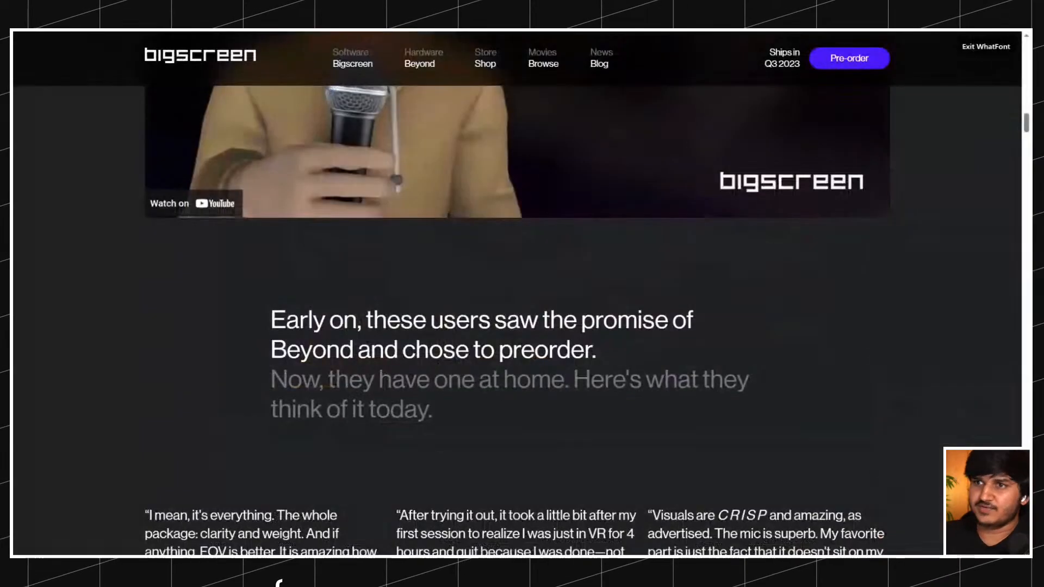
Examine the original site's users section, from the video and intro paragraph to the customer reviews, against the Webflow build.
scroll(438, 365, up, 5)
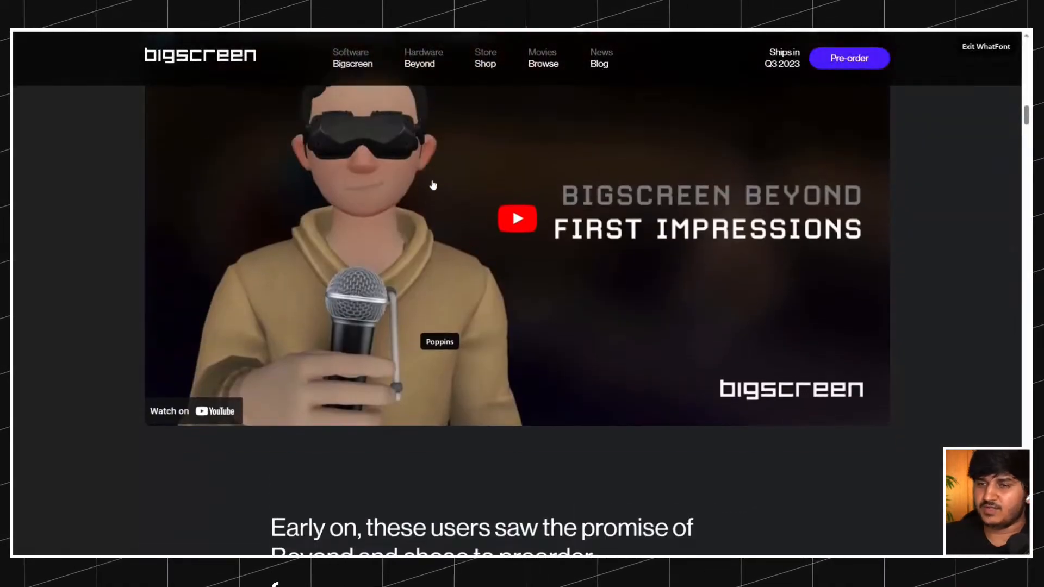
scroll(322, 183, down, 10)
scroll(168, 271, up, 12)
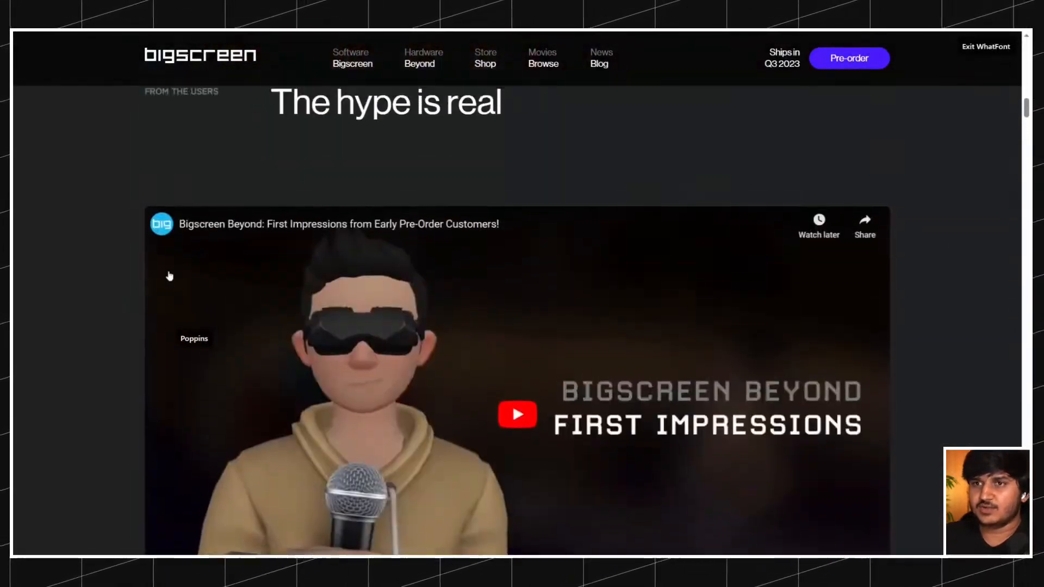
scroll(168, 274, down, 5)
scroll(169, 276, down, 7)
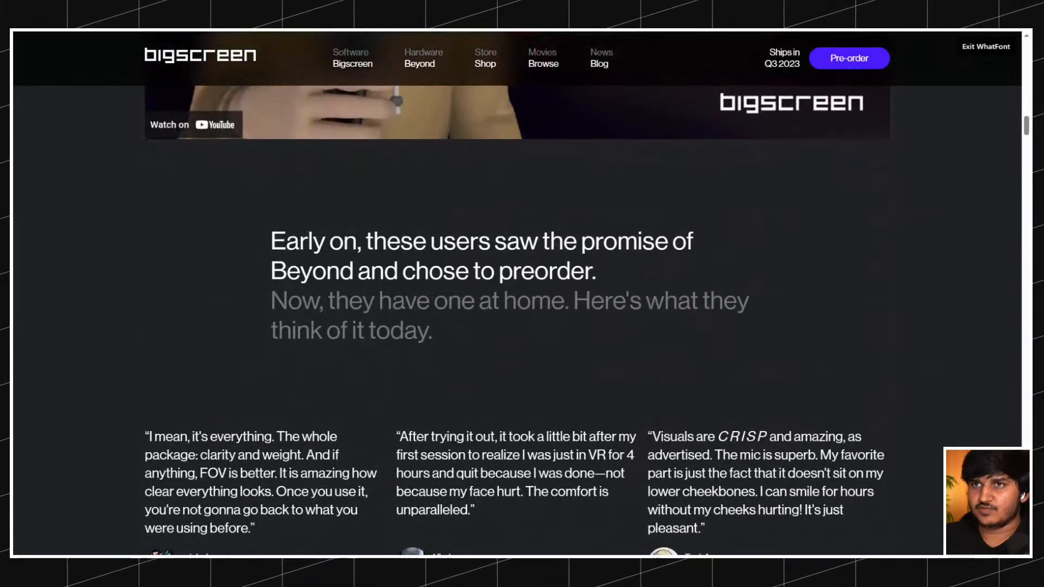
scroll(236, 224, down, 5)
scroll(235, 224, up, 5)
scroll(235, 224, down, 12)
scroll(235, 225, up, 10)
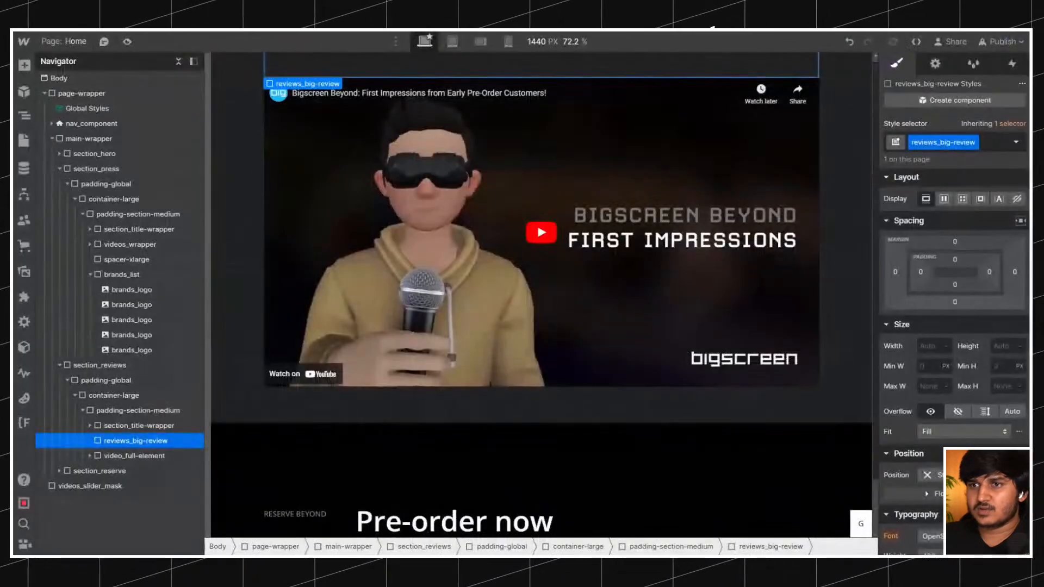
scroll(341, 351, up, 7)
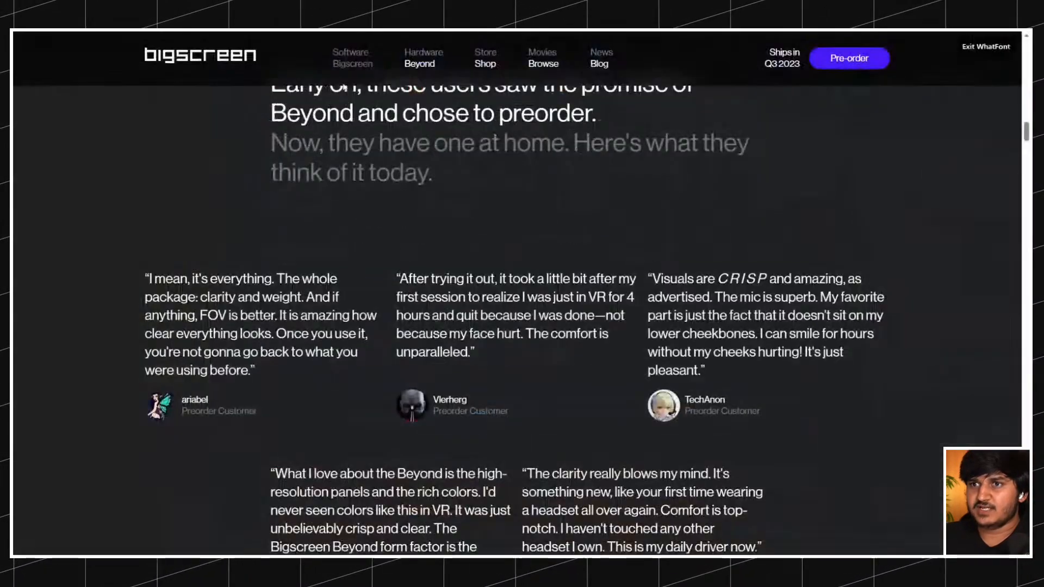
scroll(383, 180, up, 8)
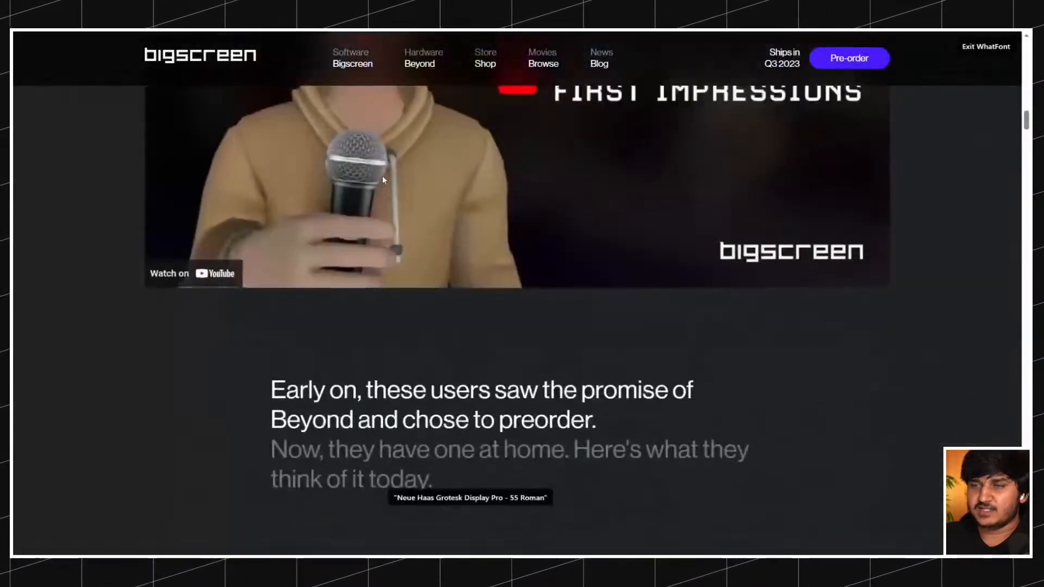
scroll(382, 180, up, 7)
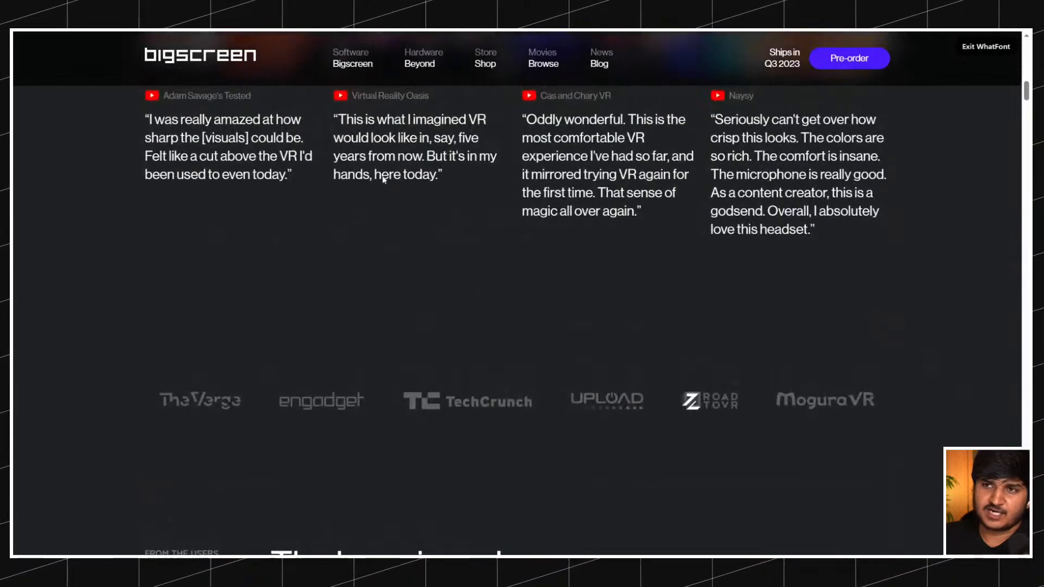
scroll(382, 180, down, 9)
scroll(382, 180, down, 15)
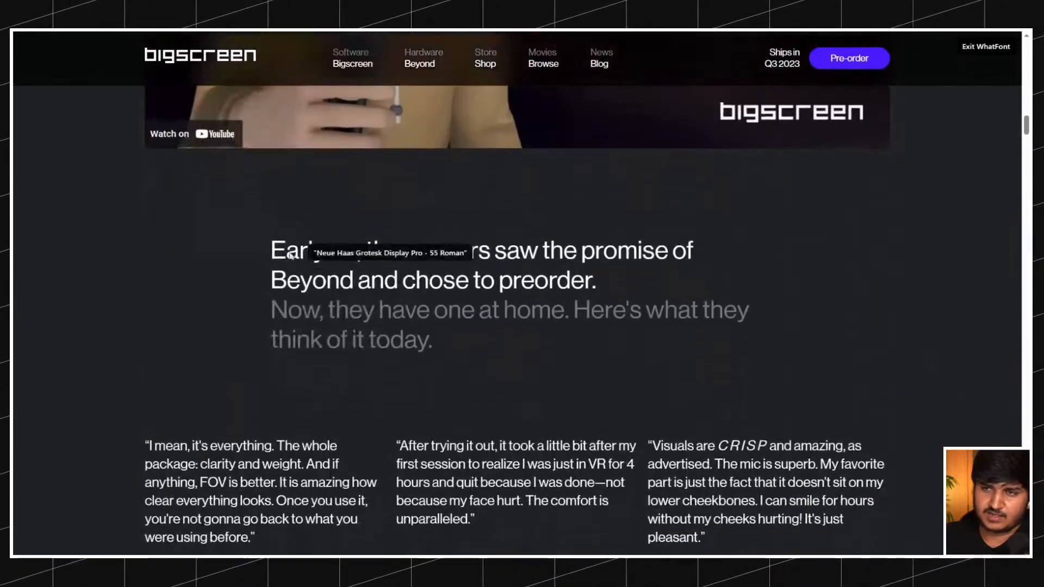
scroll(275, 277, up, 1)
scroll(274, 277, down, 12)
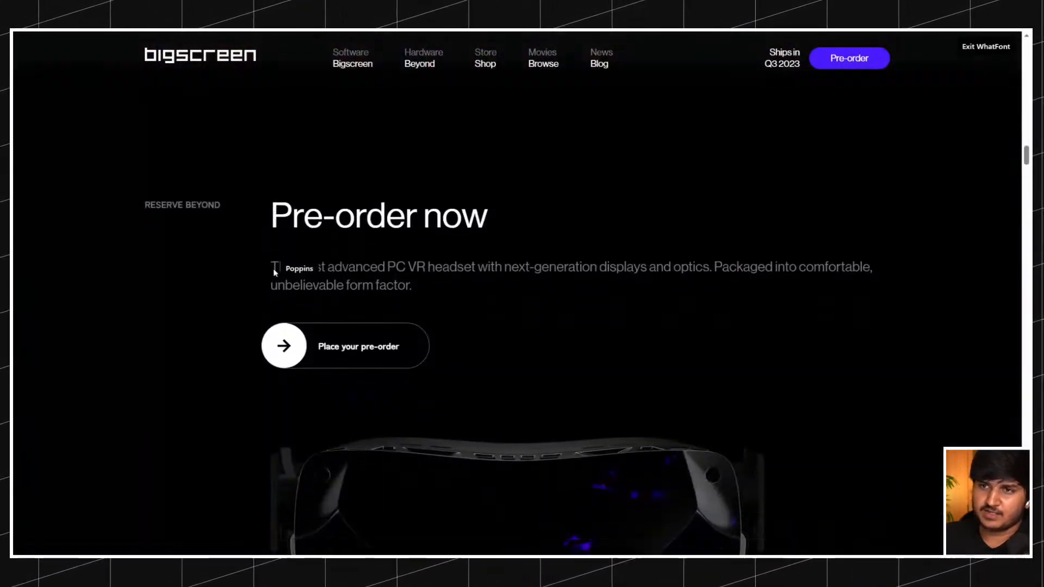
scroll(277, 271, down, 10)
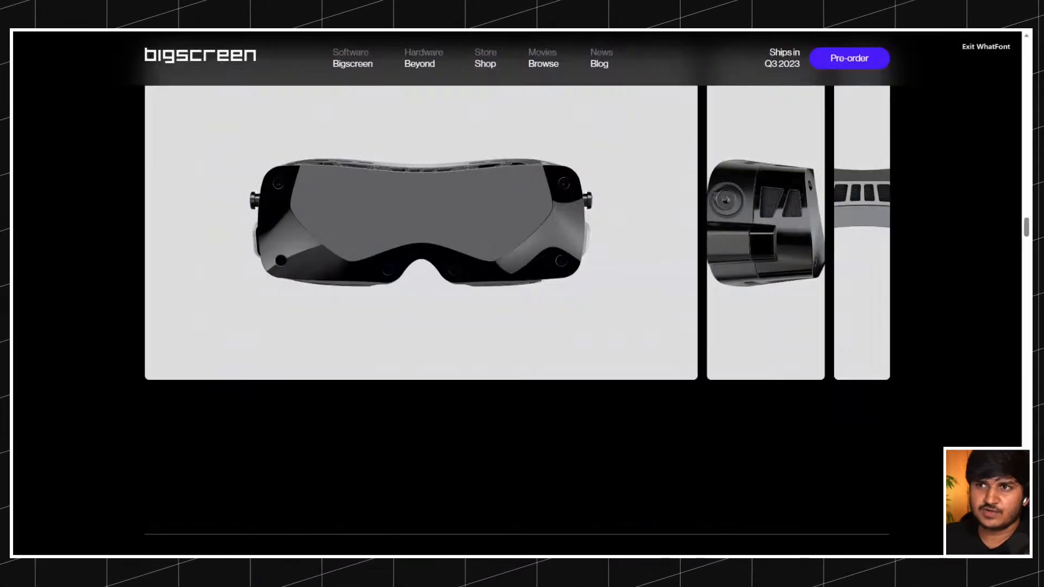
Add a div block inside reviews_big-review.
scroll(386, 266, up, 5)
scroll(386, 266, up, 10)
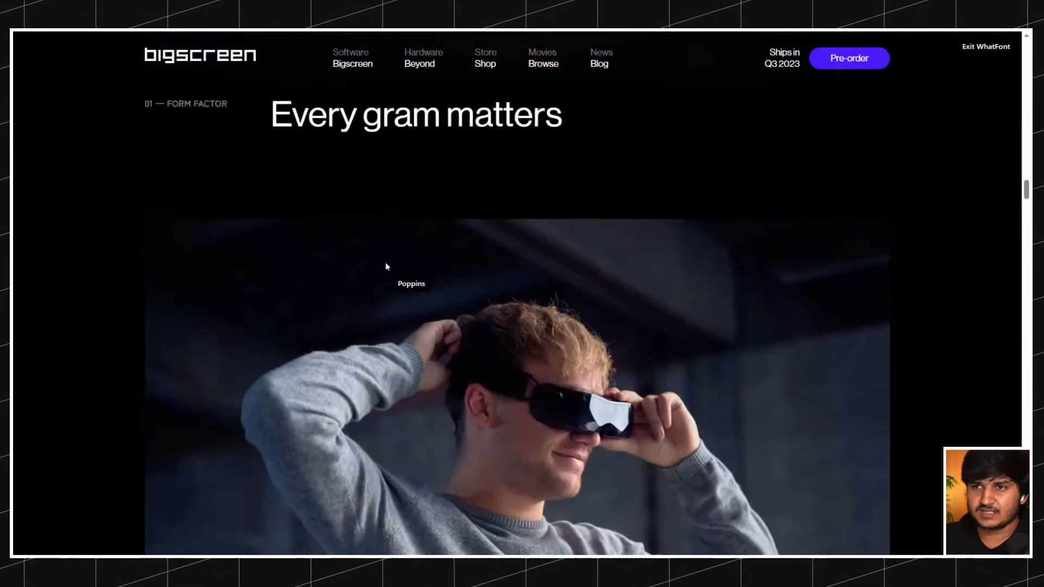
scroll(387, 267, up, 10)
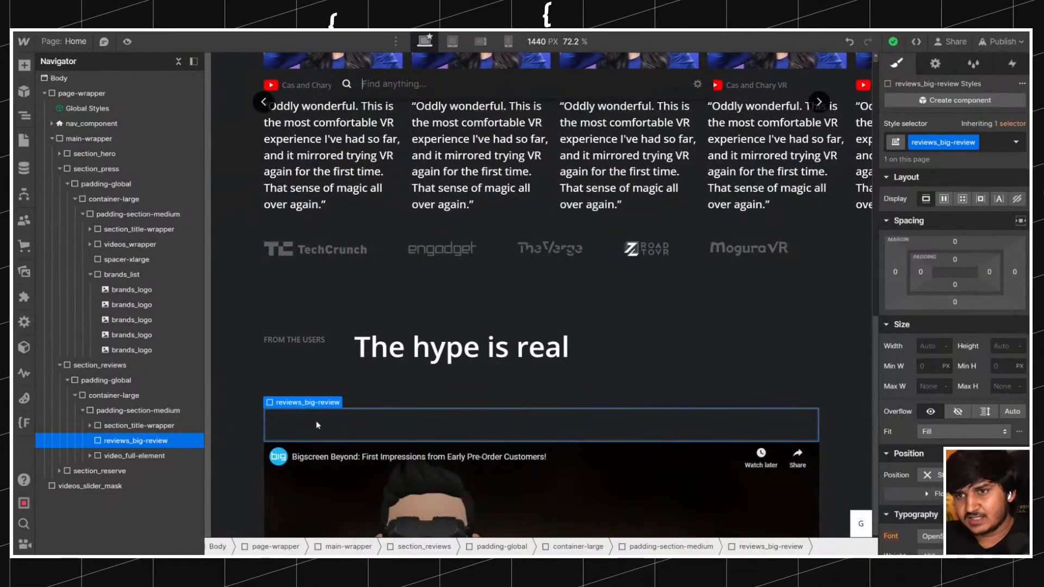
key(ctrl+e)
text(d)
key(Return)
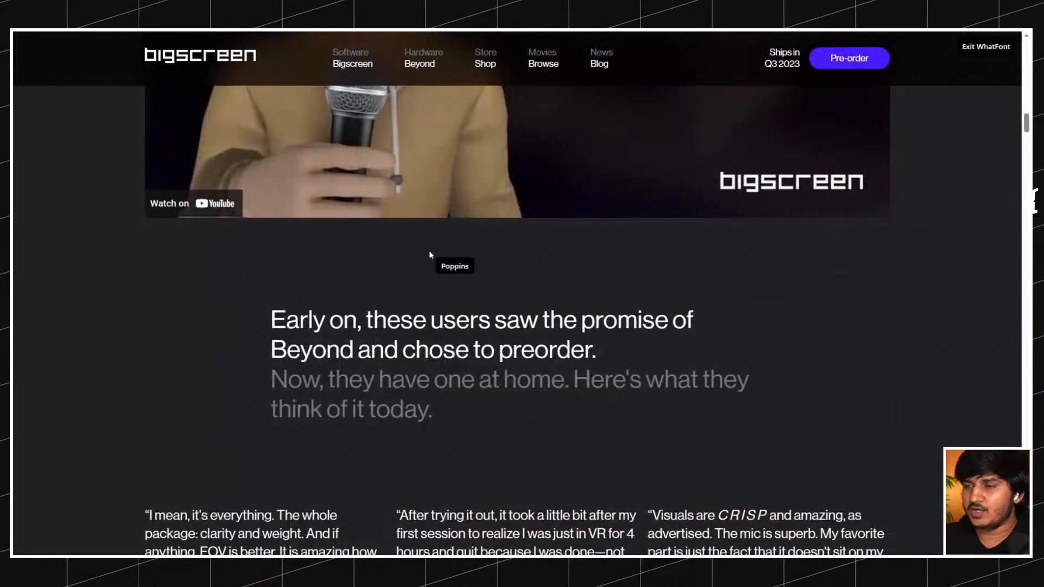
Examine the spacing and indentation of the original site's "The hype is real" section, from the brand logos down past the customer reviews.
scroll(429, 250, up, 10)
scroll(429, 251, up, 4)
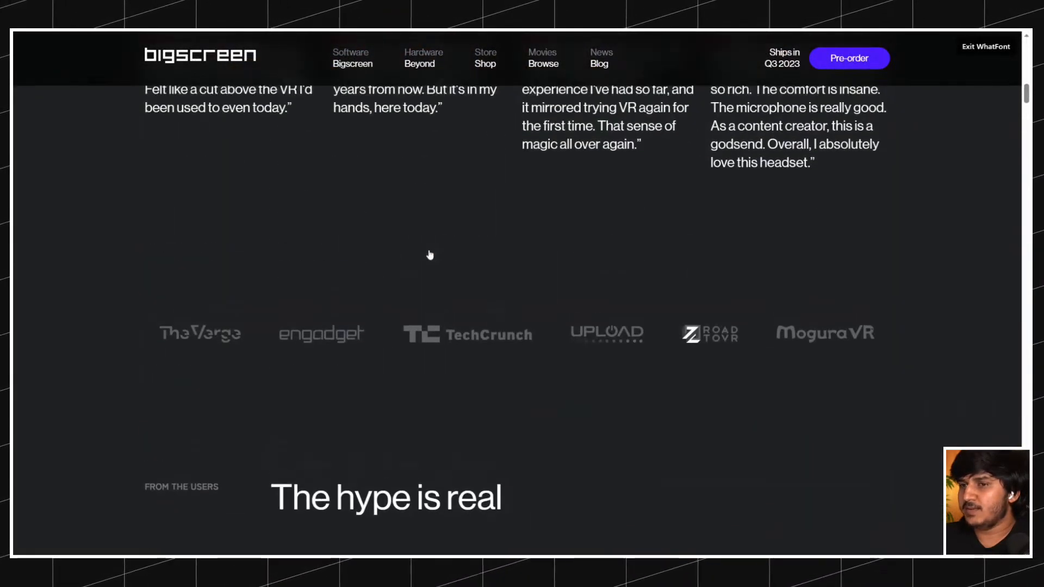
scroll(428, 251, down, 10)
scroll(429, 253, down, 15)
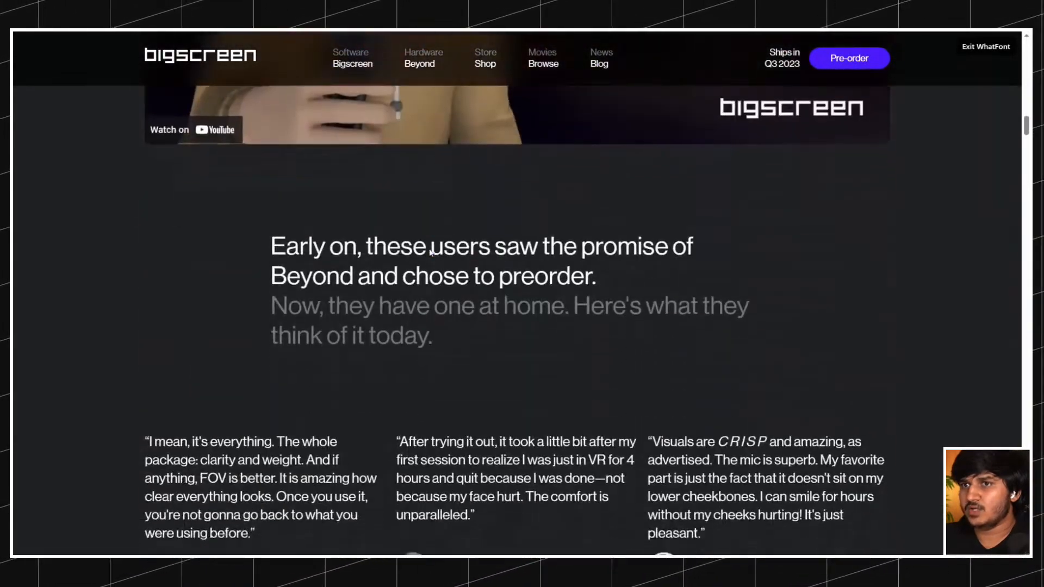
scroll(430, 253, down, 4)
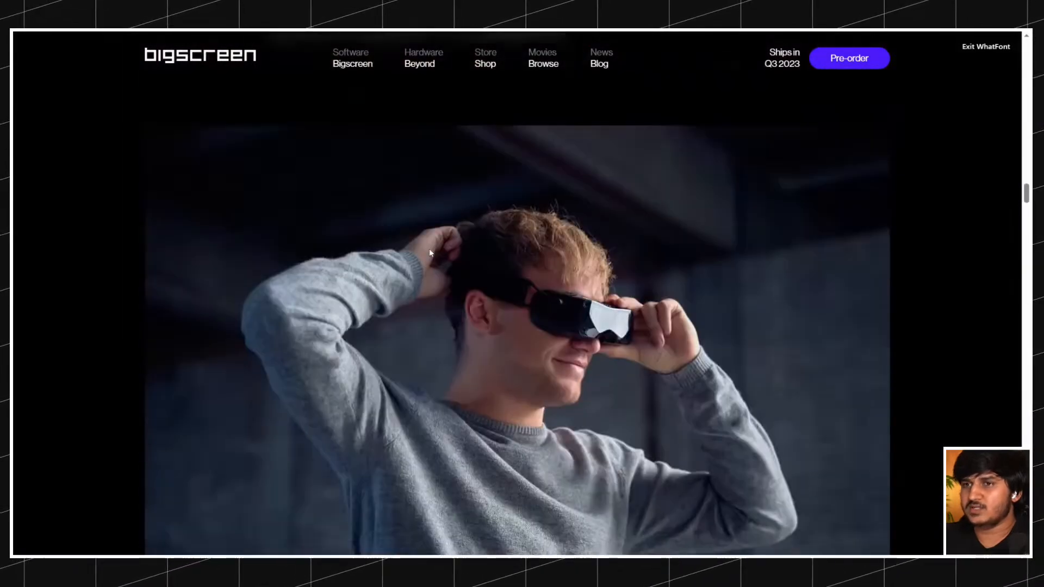
scroll(430, 252, up, 12)
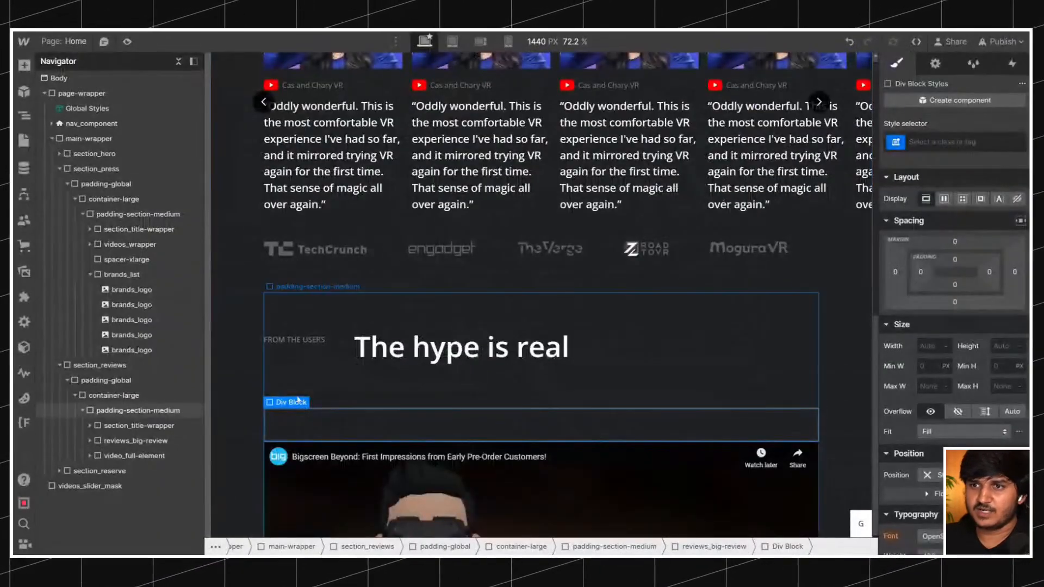
Give the new div block inside reviews_big-review the class padding-section-inner.
key(ctrl+Return)
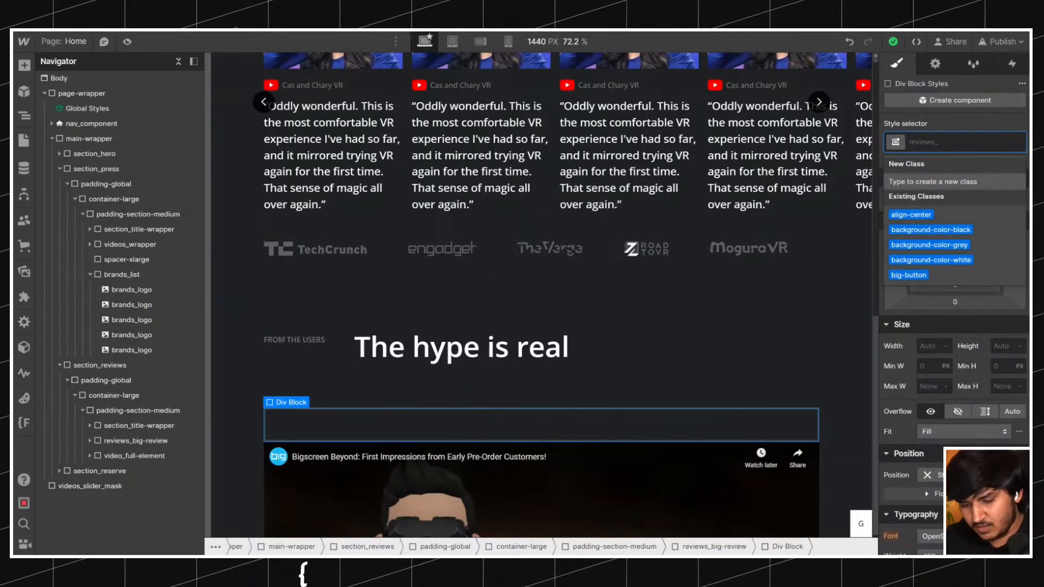
text(padding-)
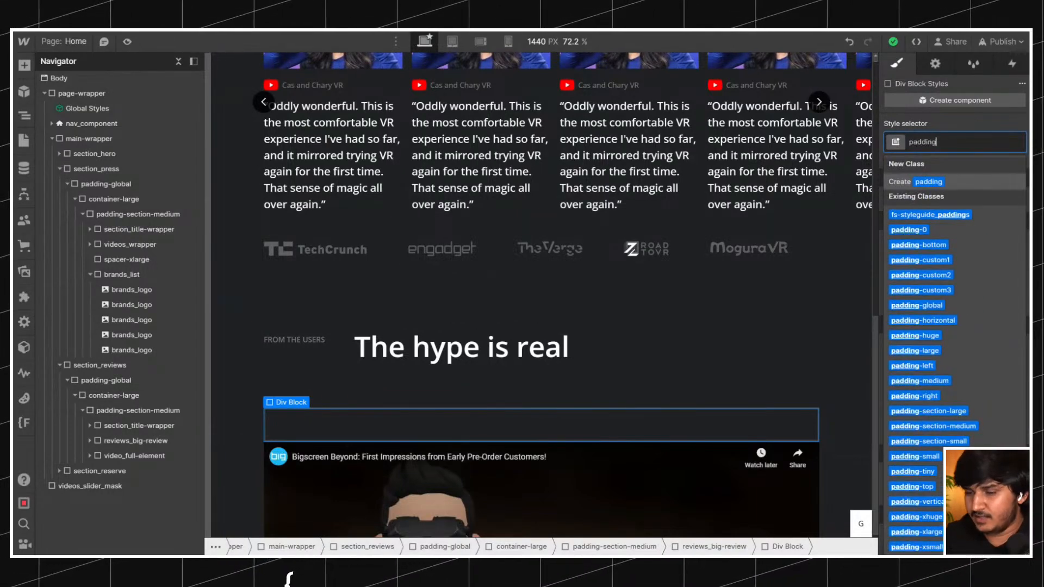
key(ctrl+a)
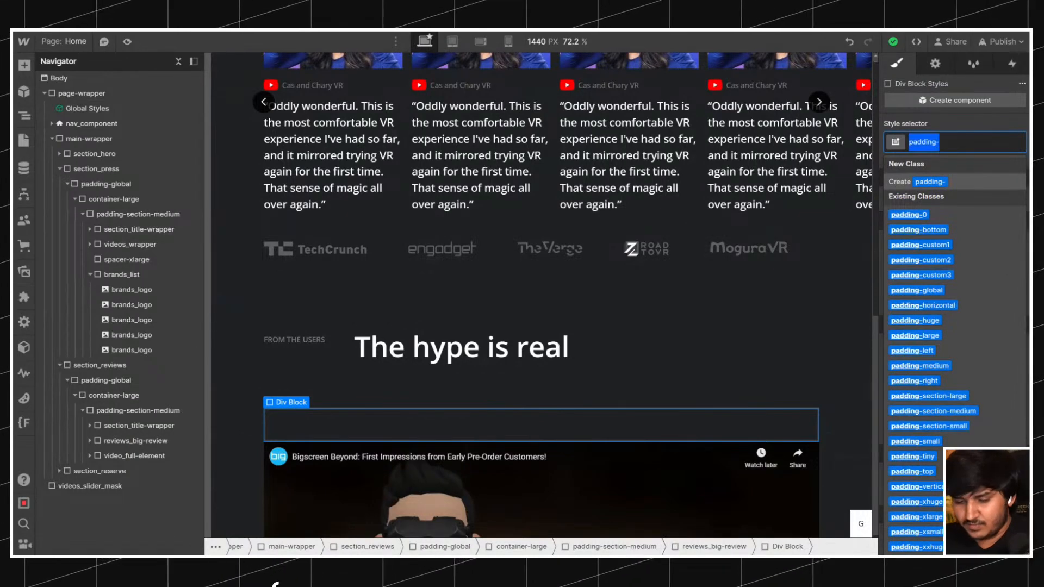
key(BackSpace)
text(bi)
key(BackSpace)
key(BackSpace)
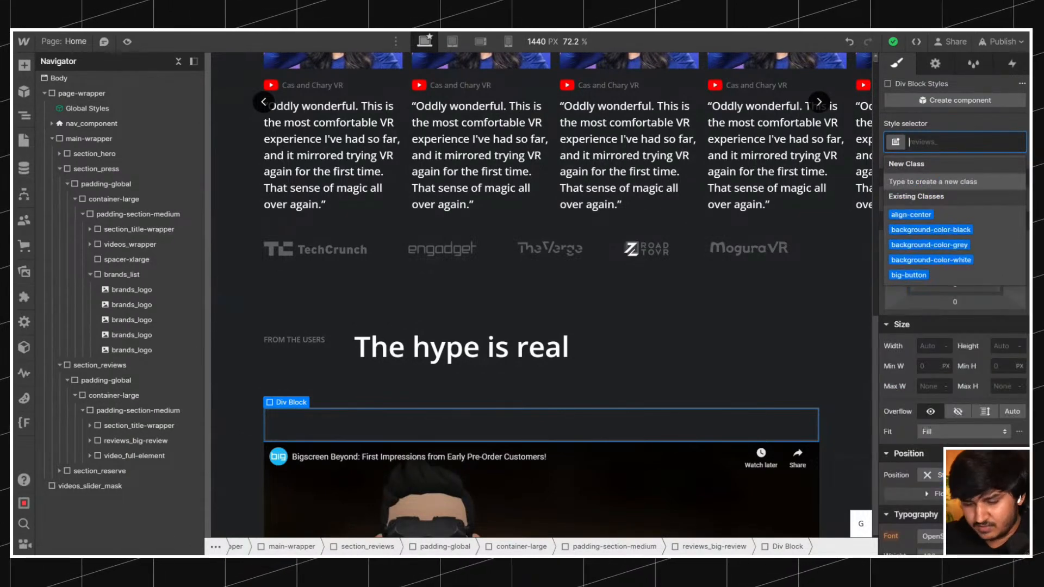
text(padding_)
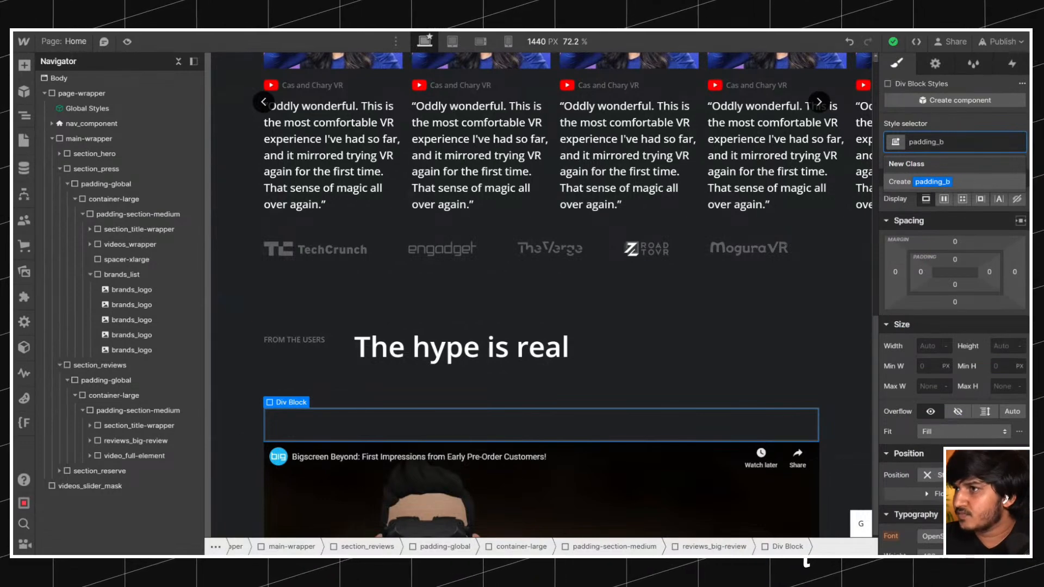
text(b)
key(BackSpace)
key(BackSpace)
text(-)
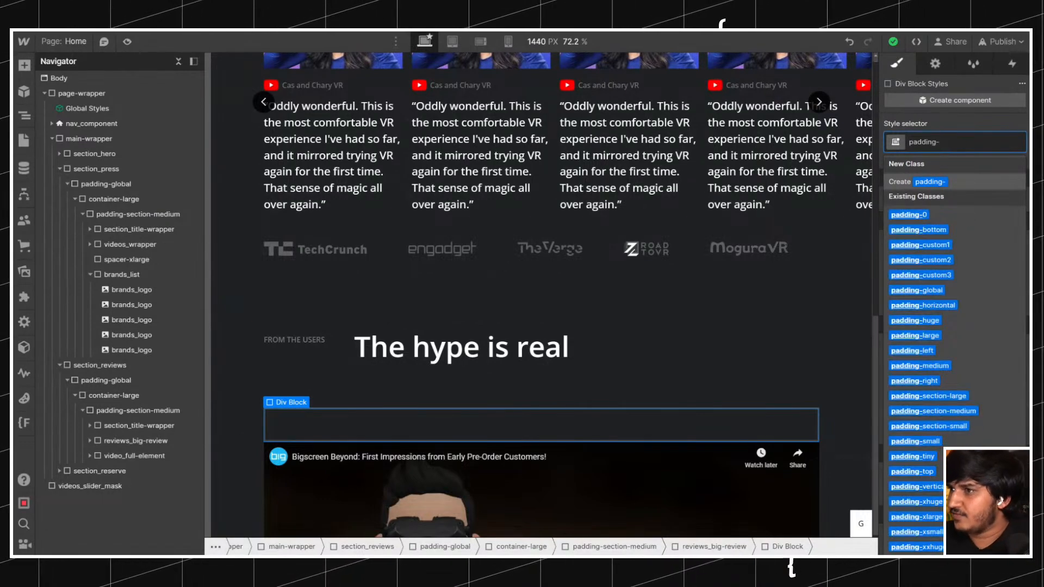
text(sec)
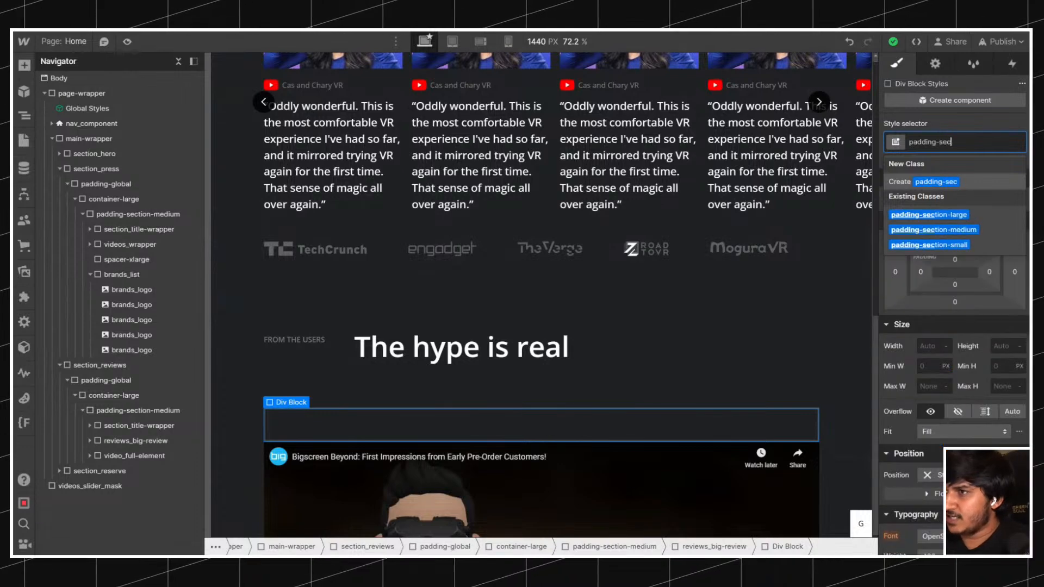
text(tion-inner)
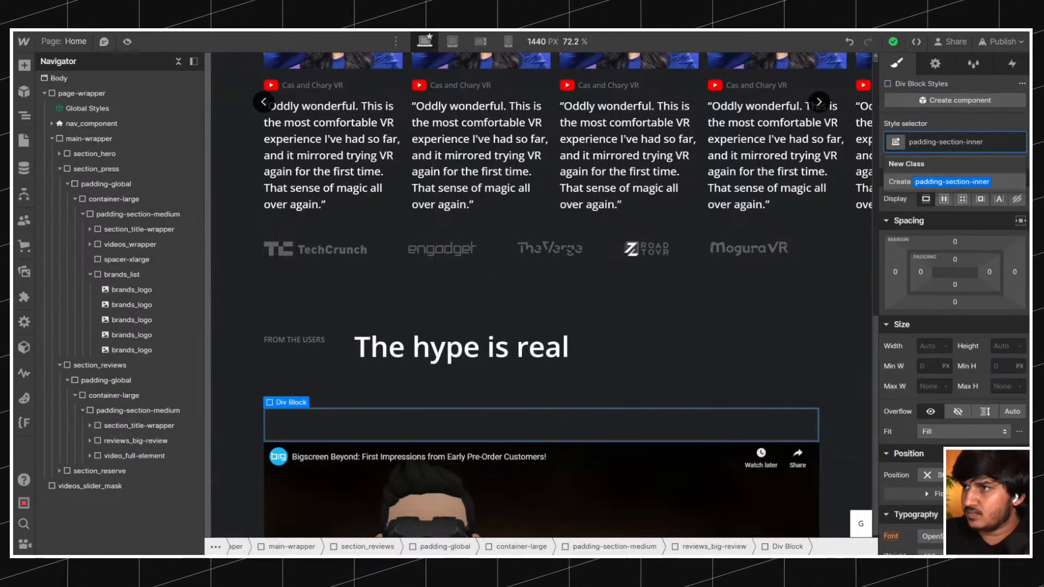
key(Return)
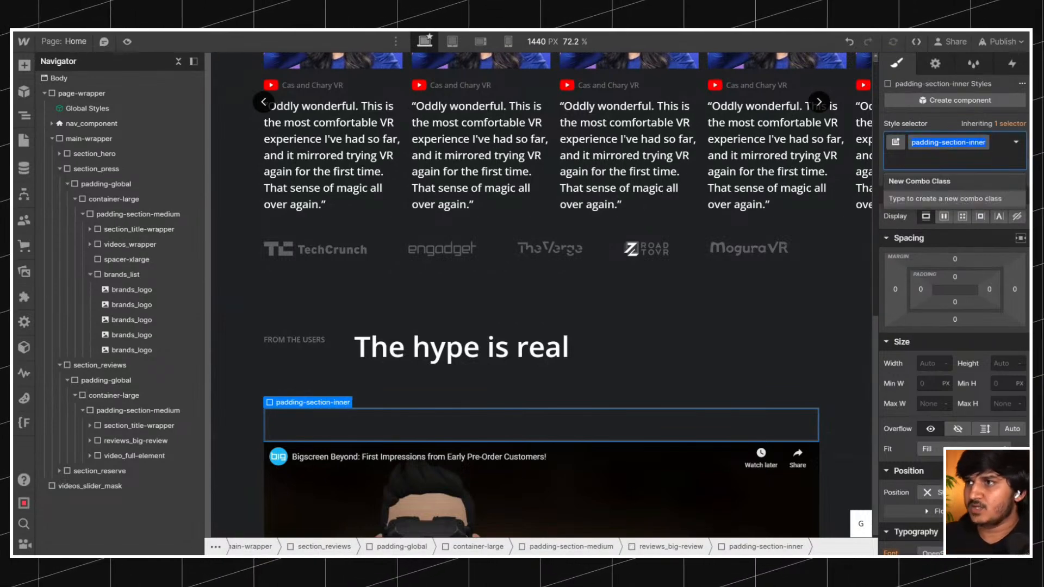
Check where padding-section-inner sits among the padding section utility classes in Finsweet's Client-First Folders.
click(24, 423)
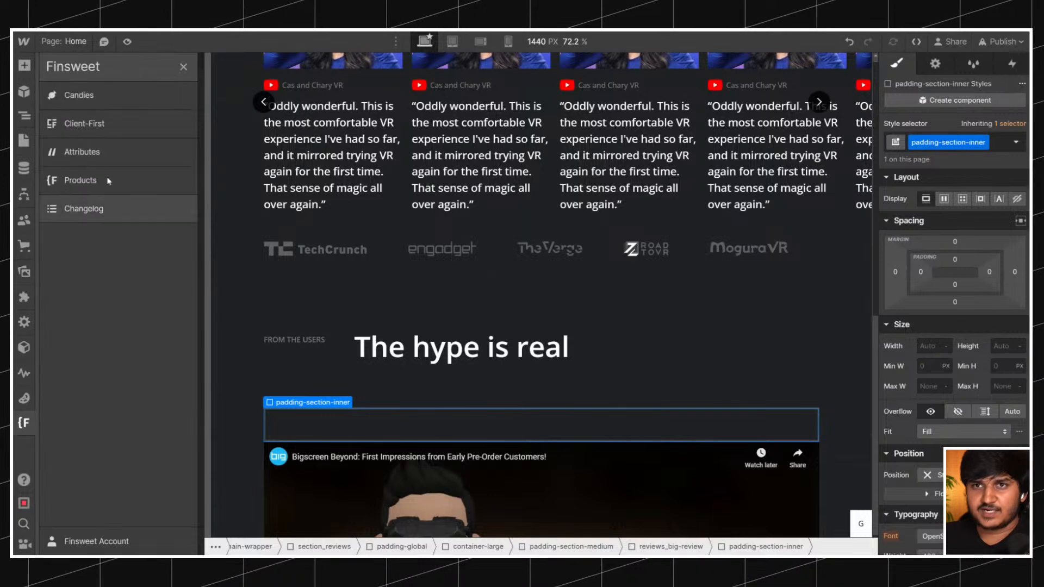
click(97, 101)
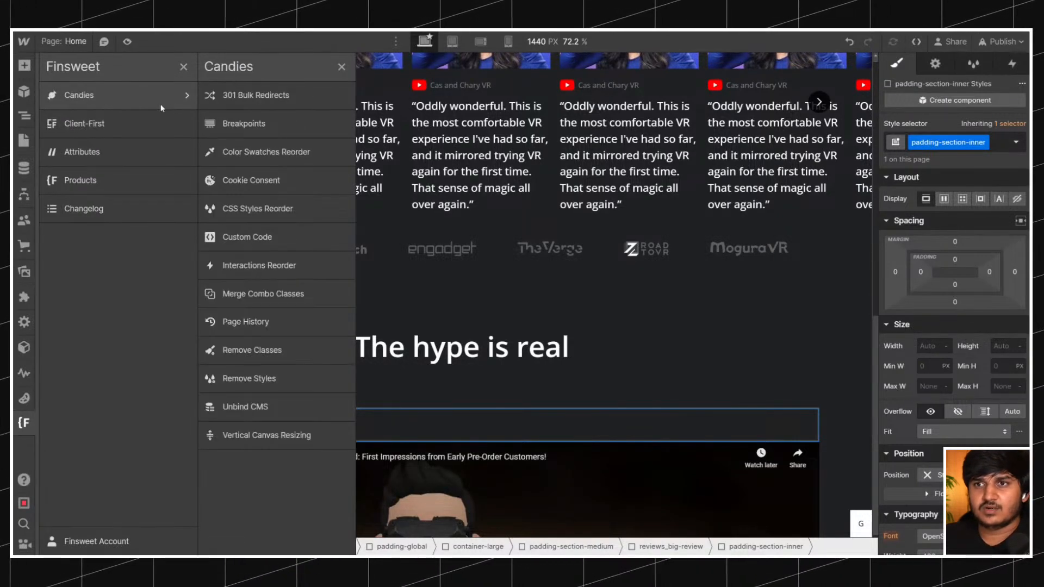
click(109, 124)
click(233, 172)
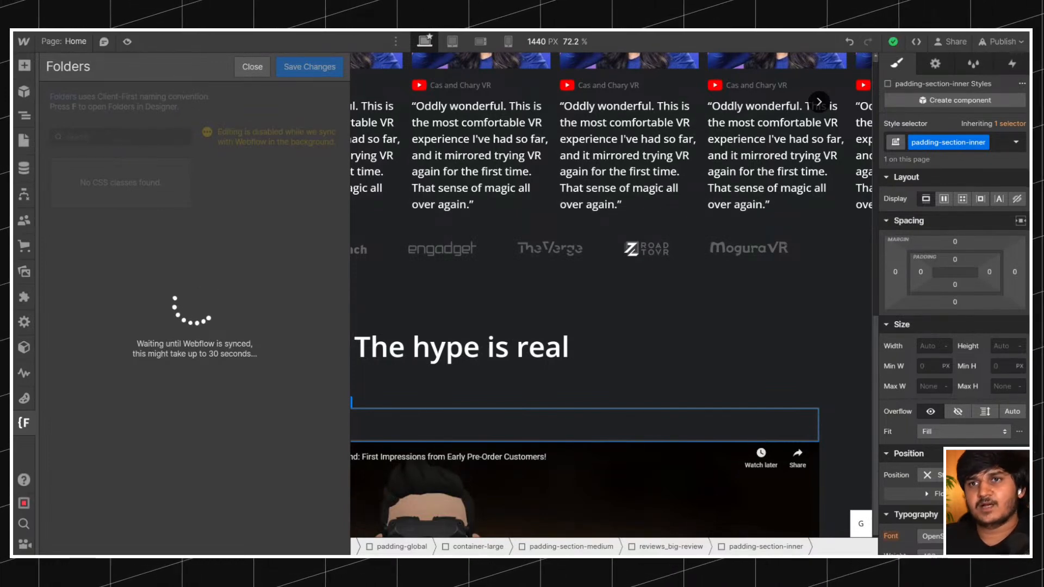
click(110, 161)
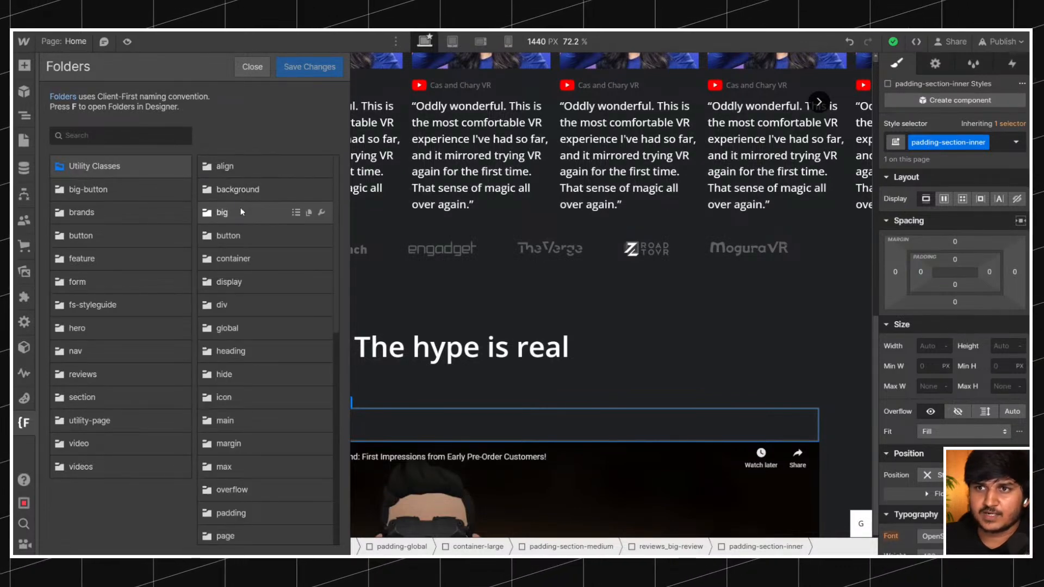
scroll(237, 168, down, 2)
click(237, 396)
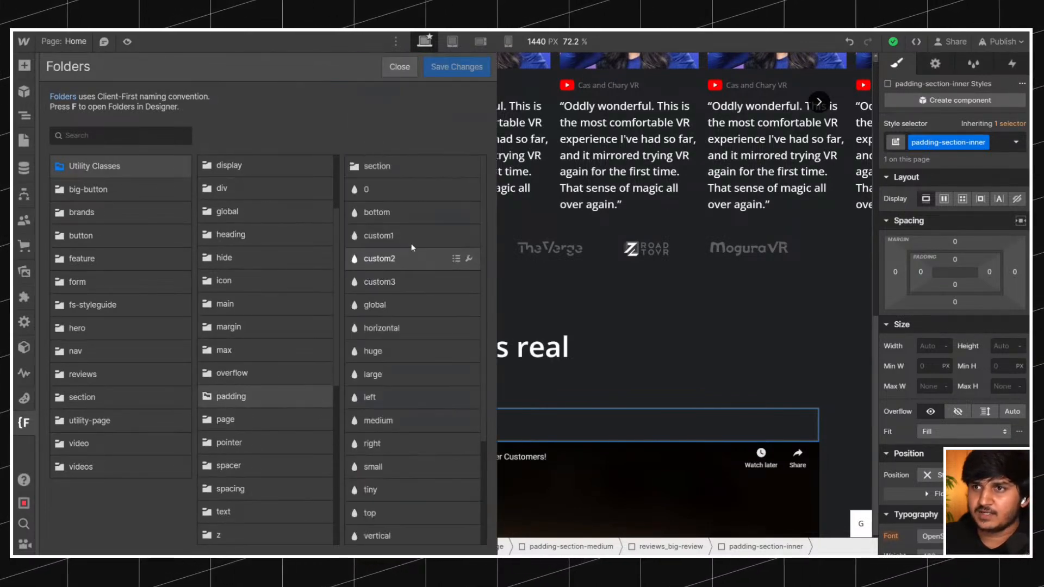
click(401, 170)
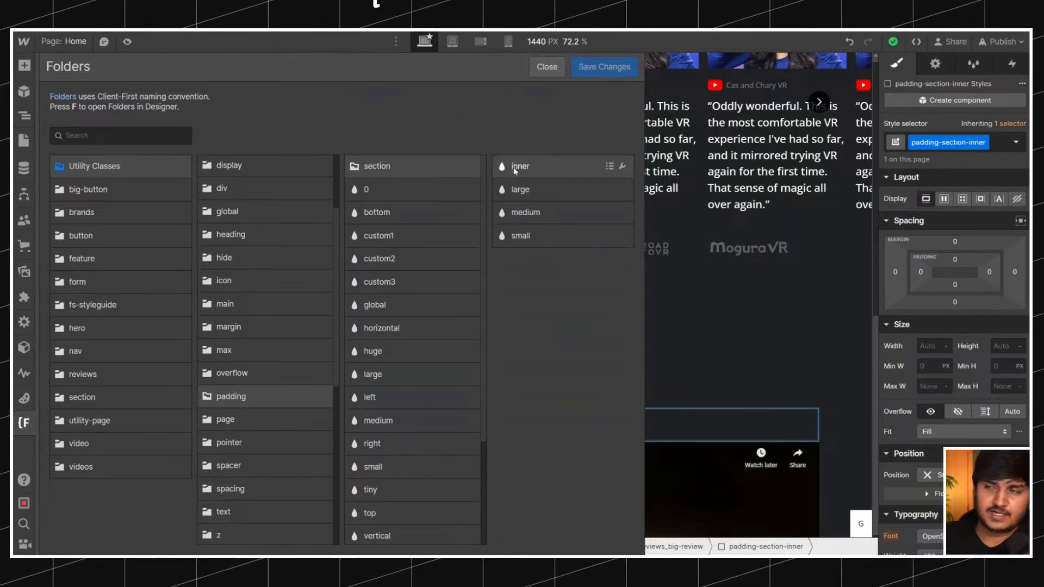
click(733, 310)
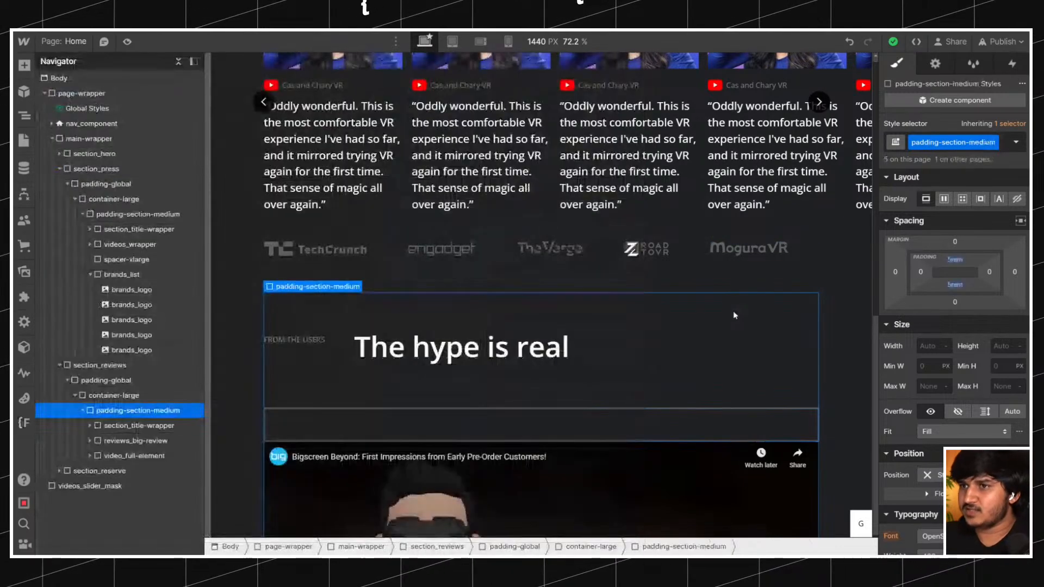
Set the left and right padding of padding-section-inner to 4rem.
click(408, 423)
click(920, 272)
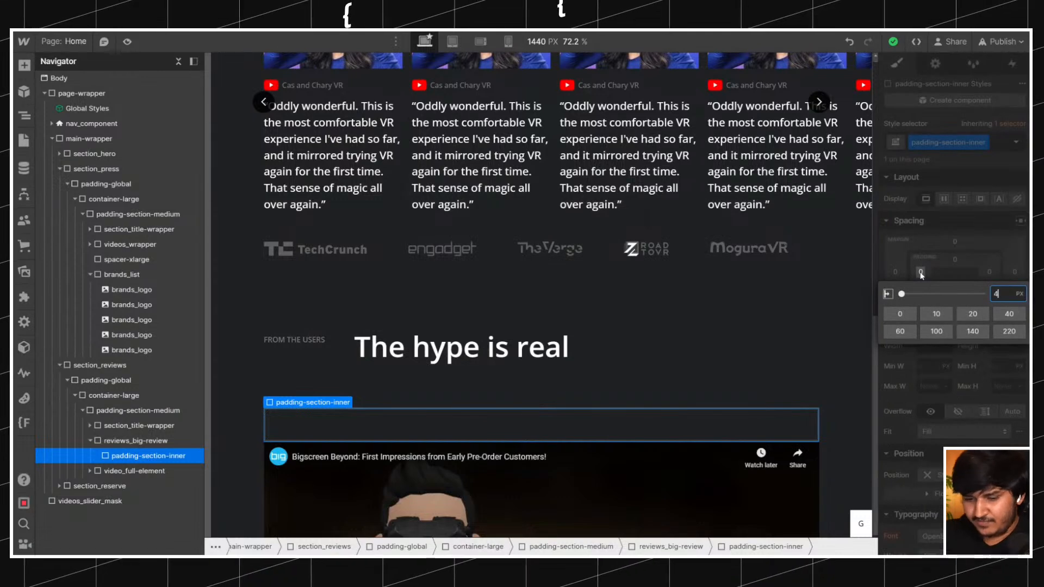
key(Return)
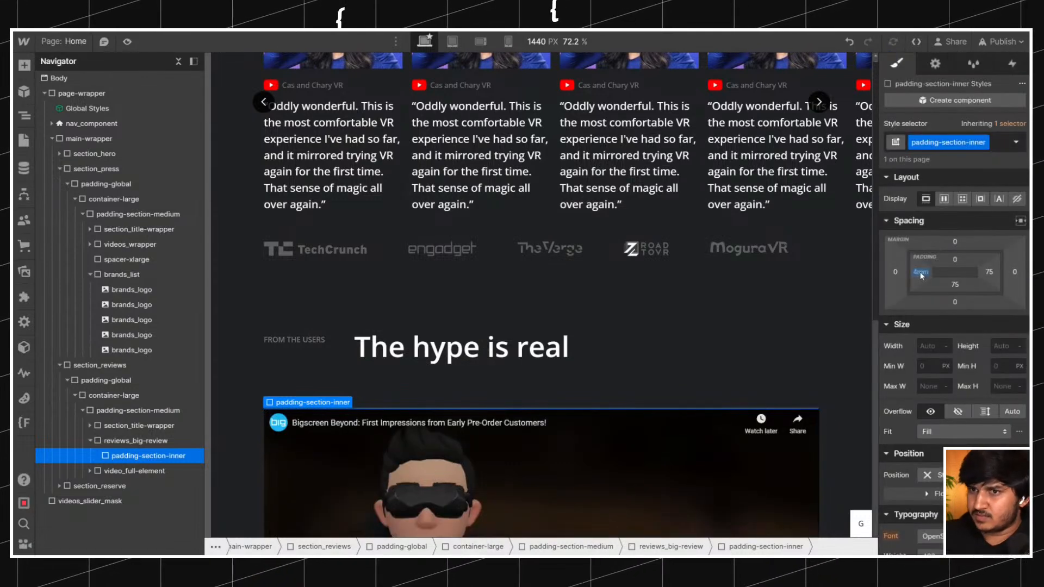
click(988, 273)
text(4)
key(Return)
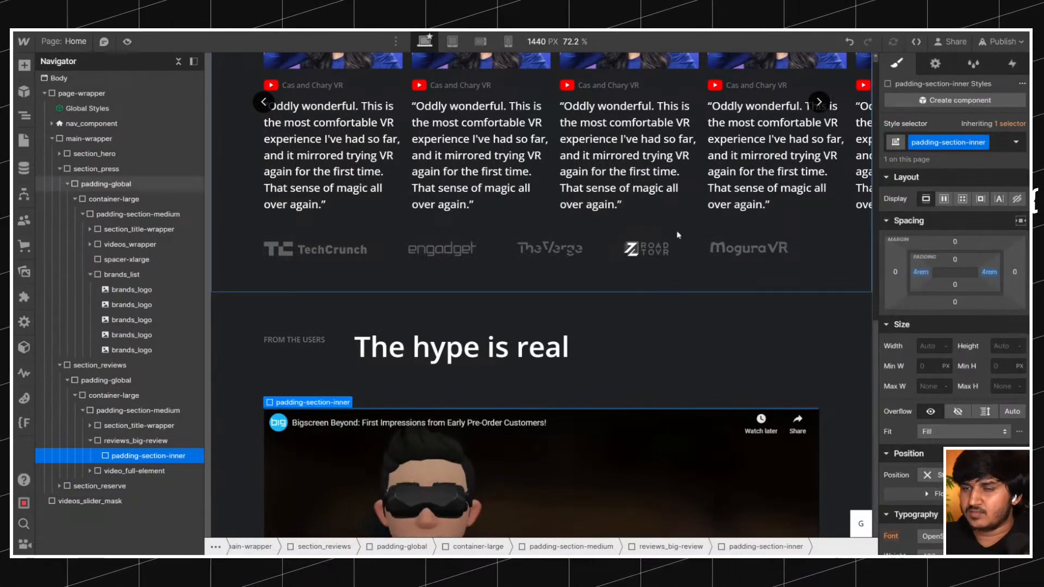
Add a heading inside padding-section-inner and set its type to H3.
click(344, 347)
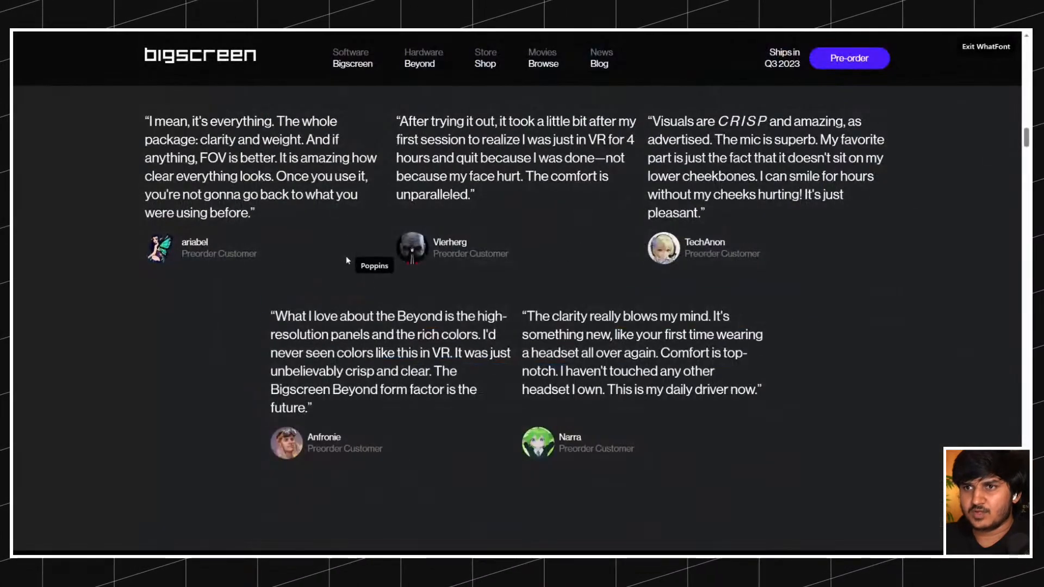
scroll(347, 260, up, 7)
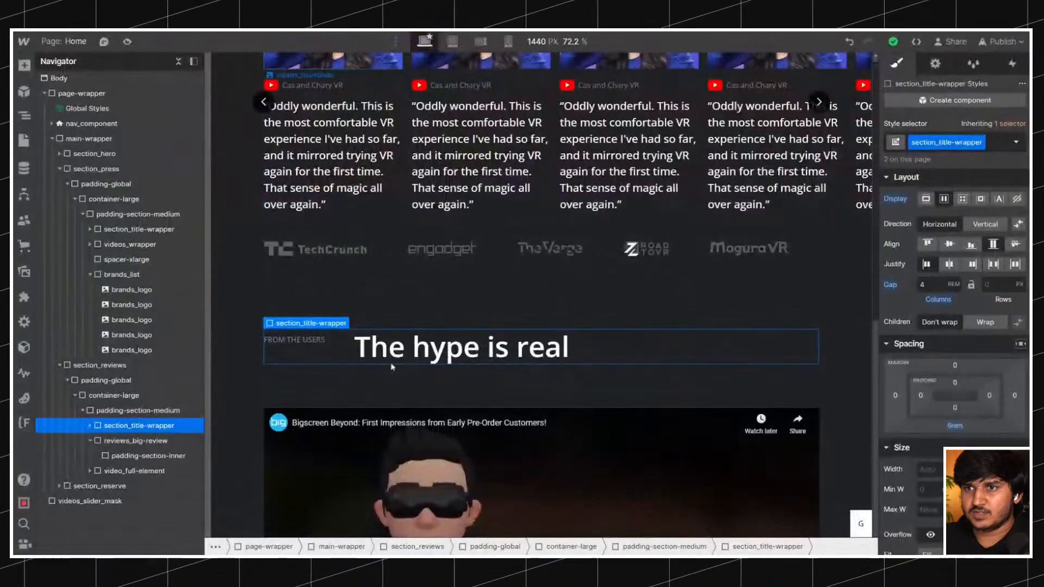
click(118, 456)
key(ctrl+e)
text(head)
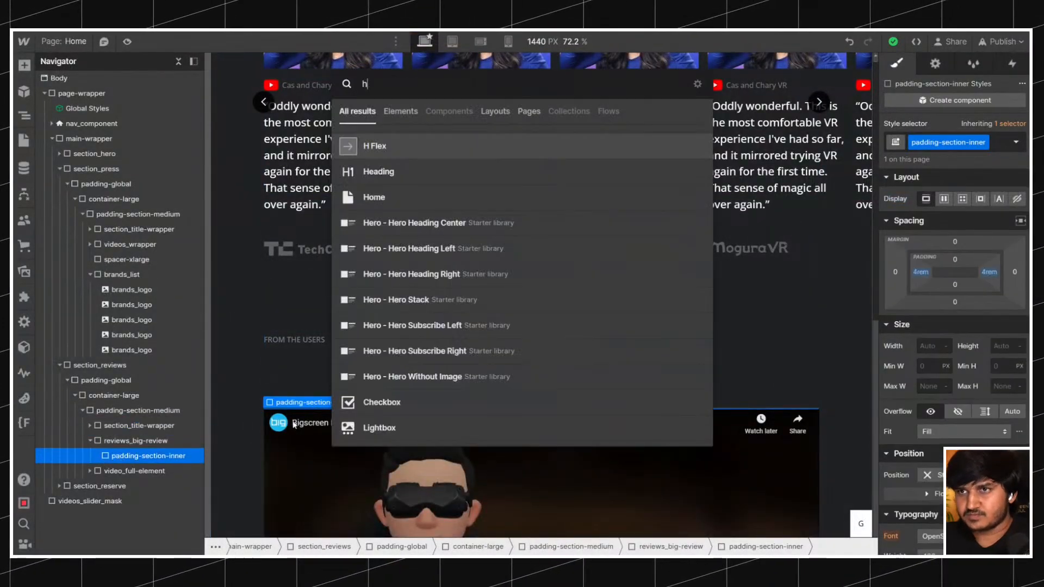
key(Return)
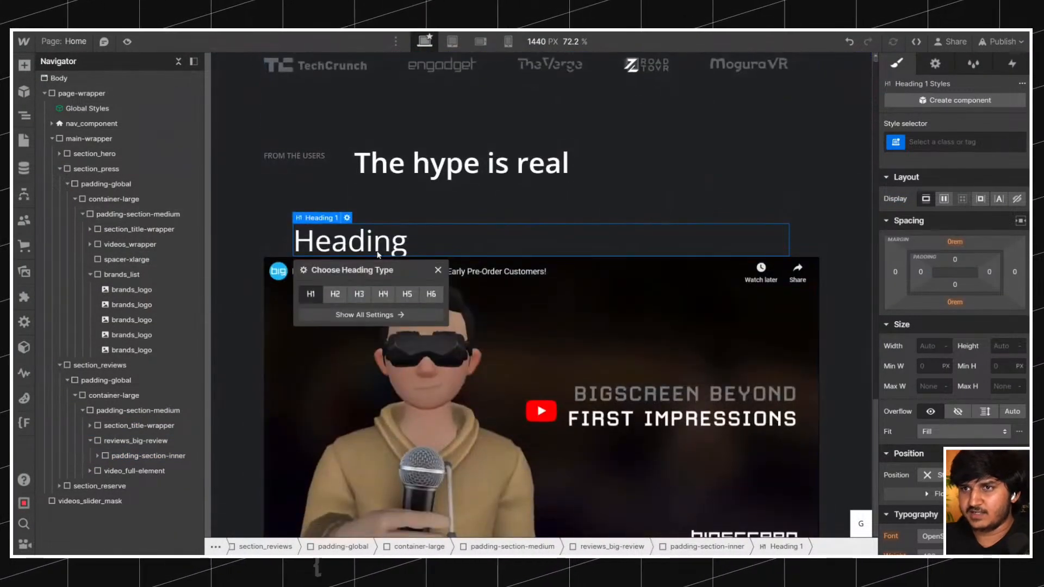
click(359, 296)
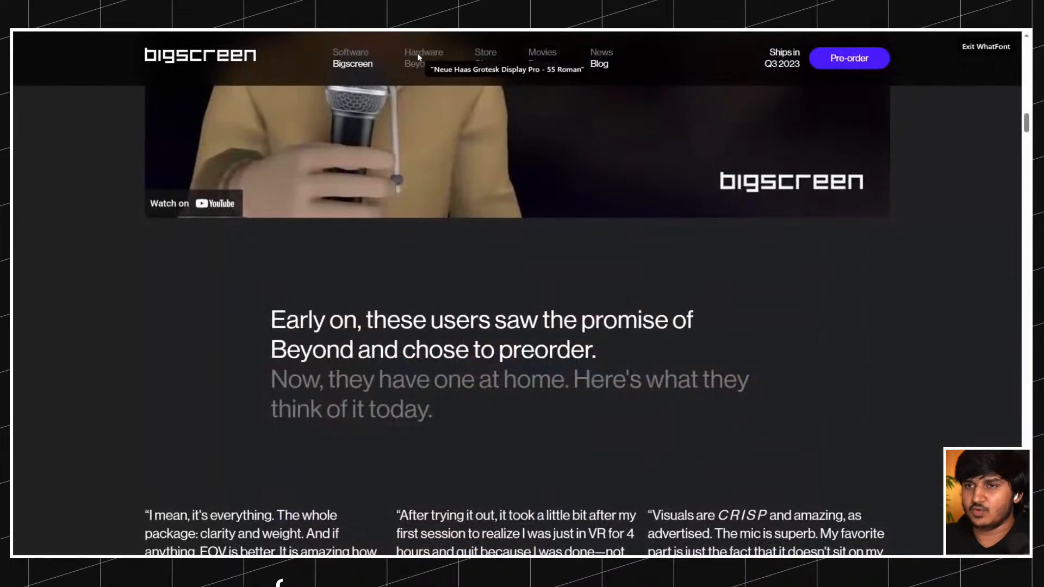
scroll(315, 174, up, 10)
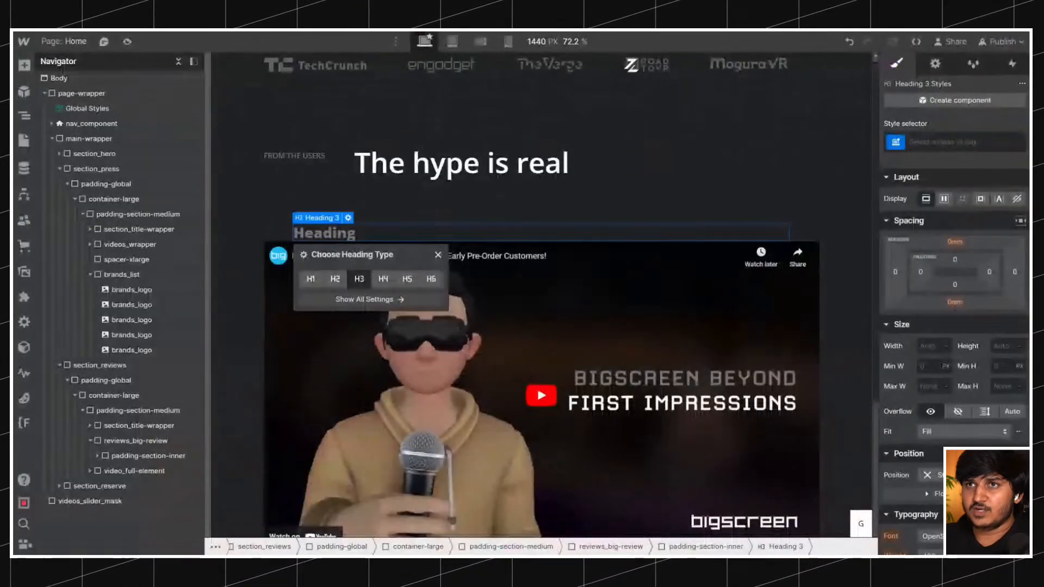
Try a longer section title by pasting a second "FROM THE USERS" after the existing text, and undo the paste.
click(333, 165)
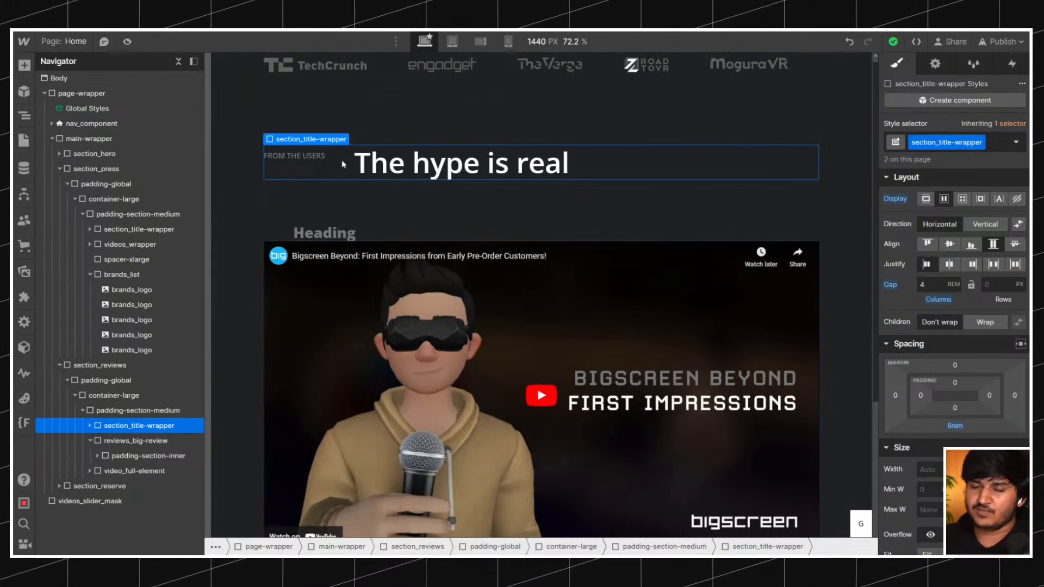
click(303, 164)
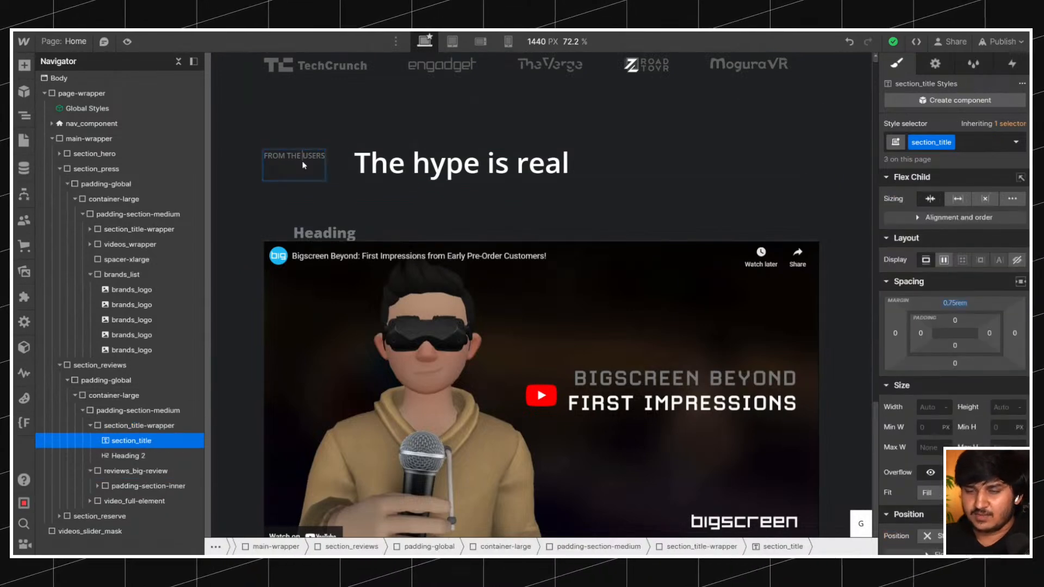
key(ctrl+a)
key(ctrl+c)
key(Right)
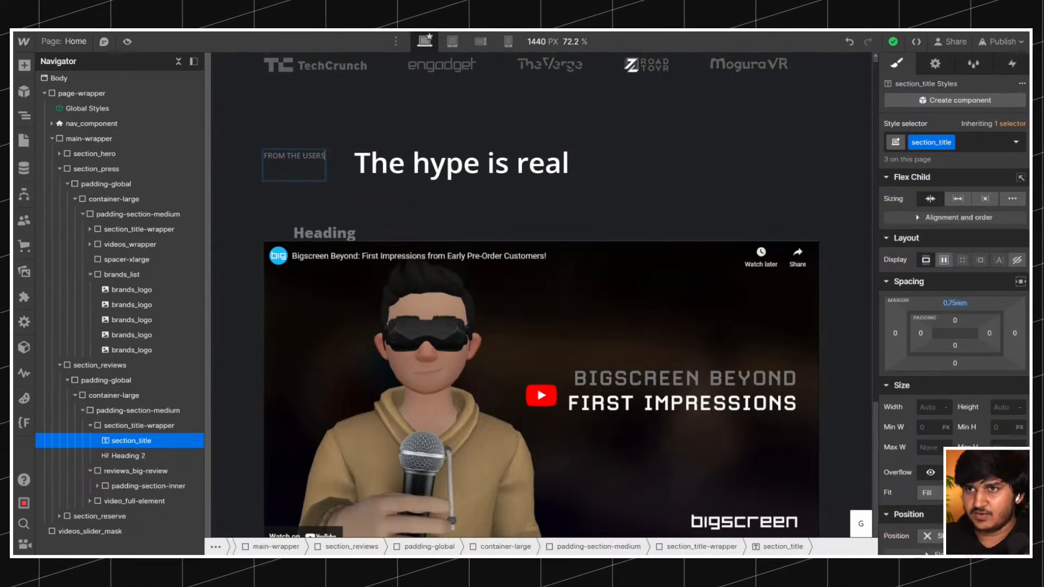
key(ctrl+v)
click(849, 42)
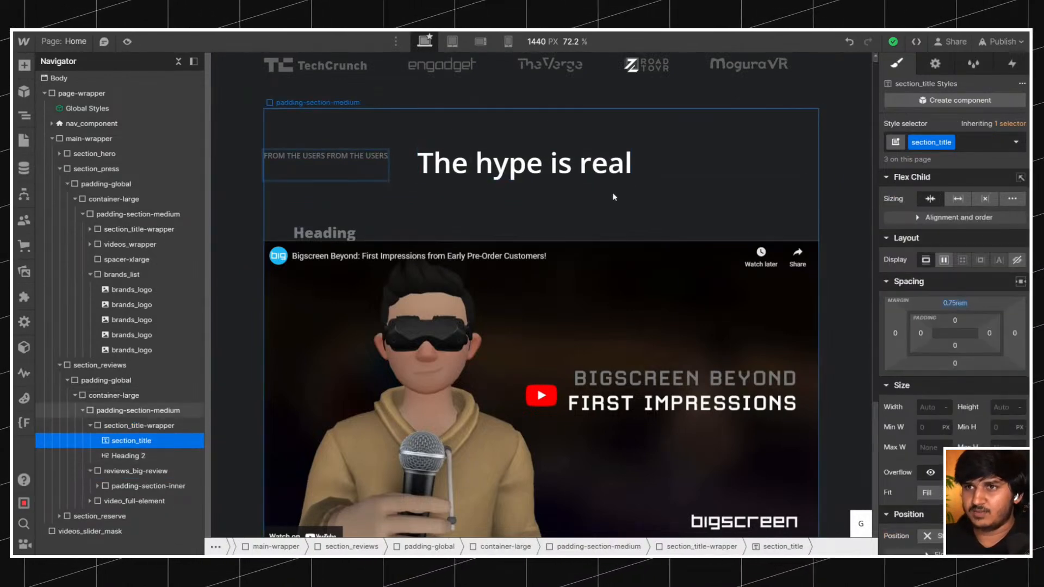
Turn section_title-wrapper into a grid with one row and two columns of 0.25fr and 1fr.
click(348, 164)
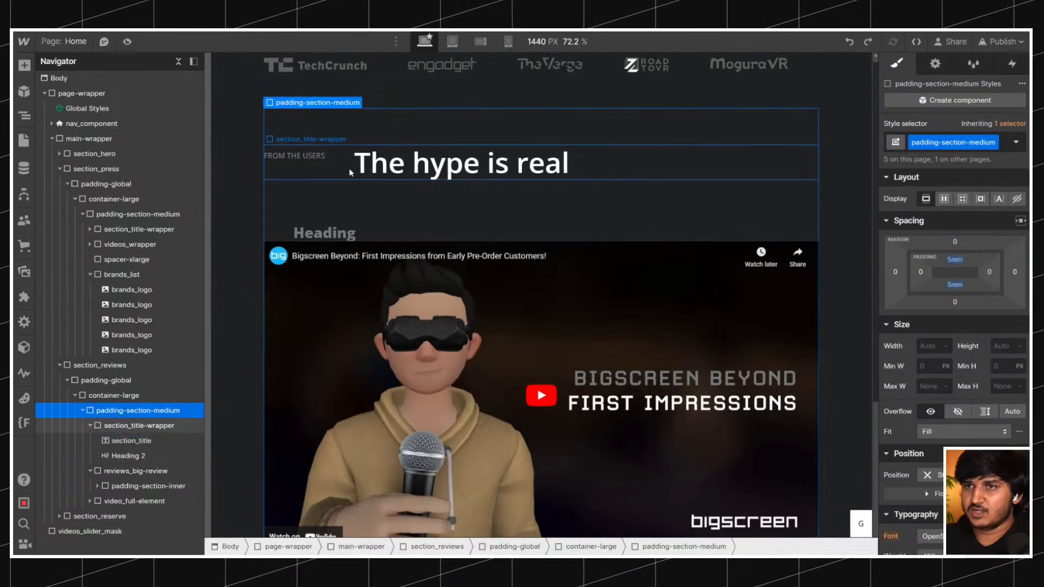
click(963, 200)
click(949, 219)
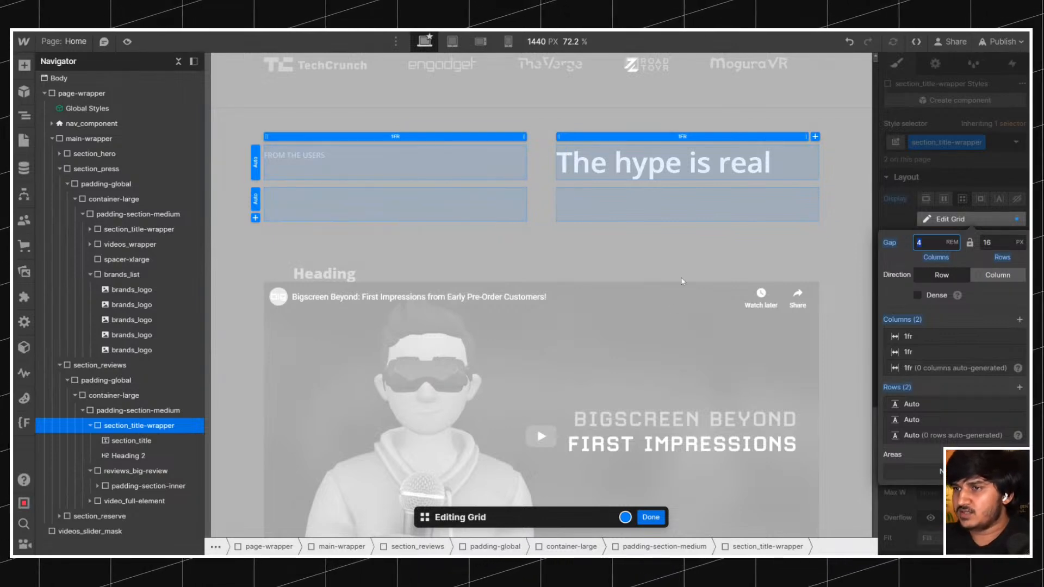
click(1018, 405)
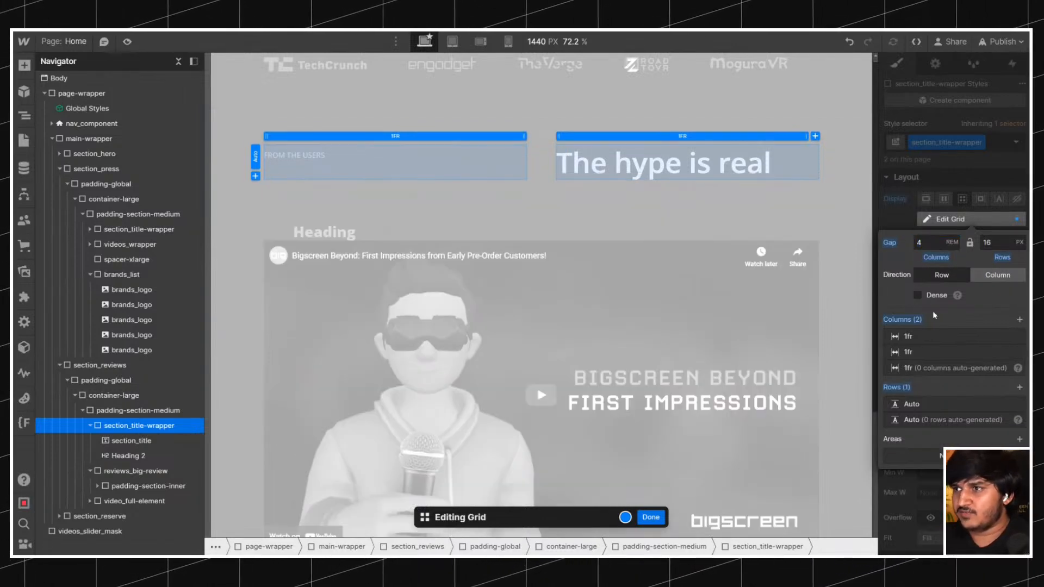
drag(528, 140, 407, 143)
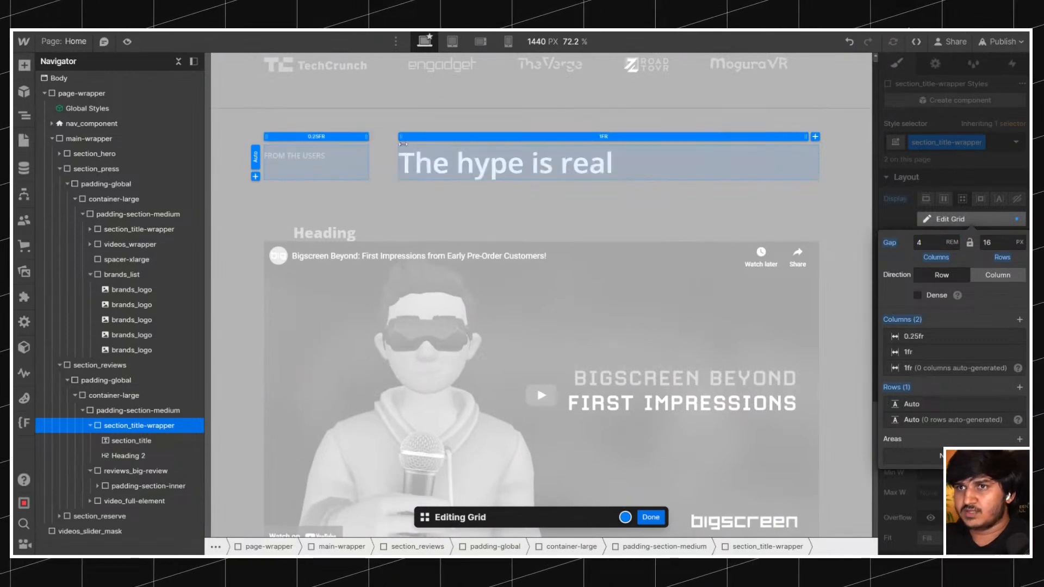
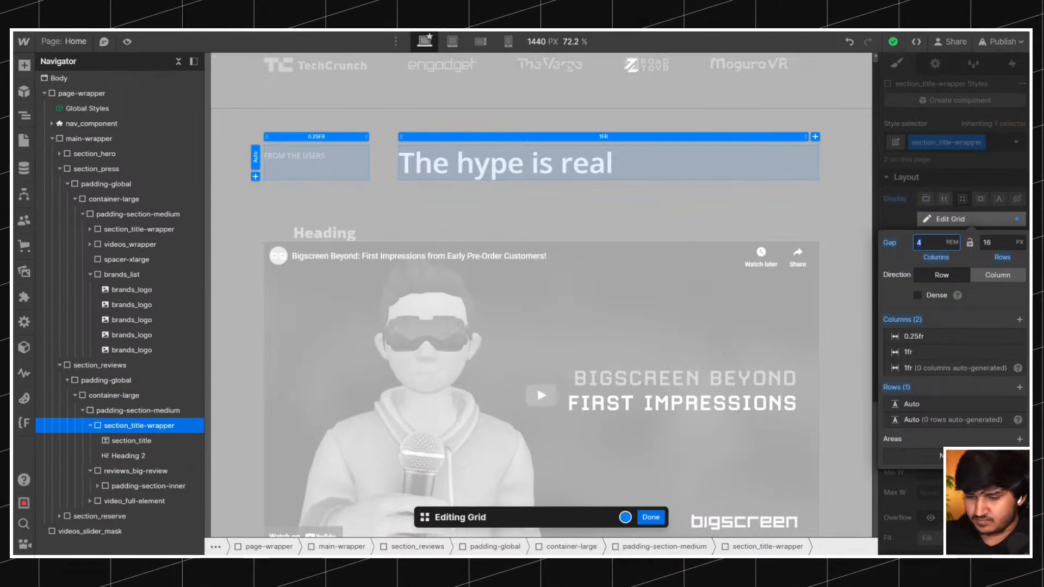
Close the title grid's column sizing and examine the reference Bigscreen page's section label and heading layout, including Form Factor and Displays & Optics.
click(335, 140)
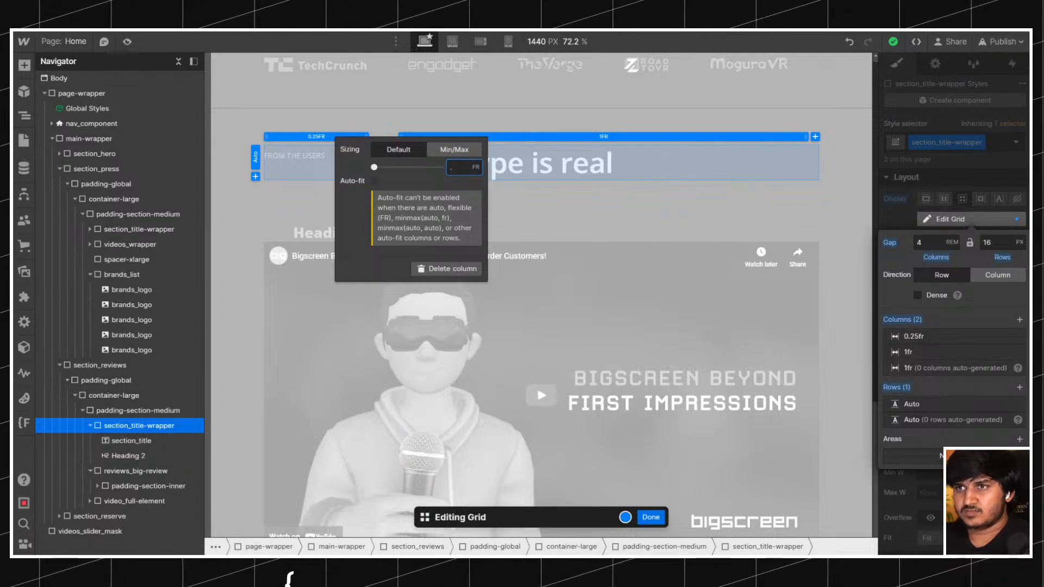
click(645, 520)
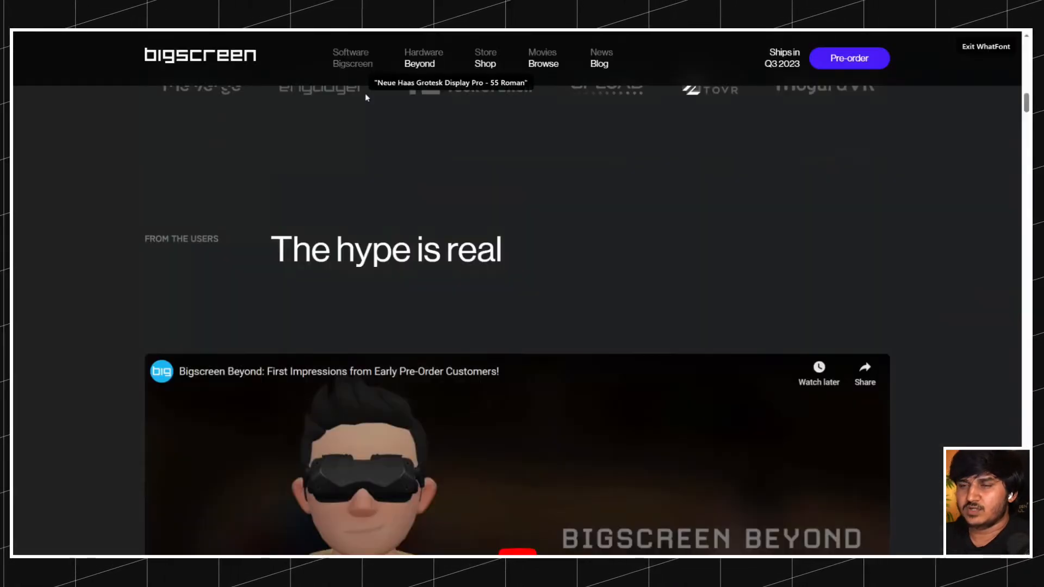
scroll(375, 136, up, 2)
scroll(385, 180, down, 10)
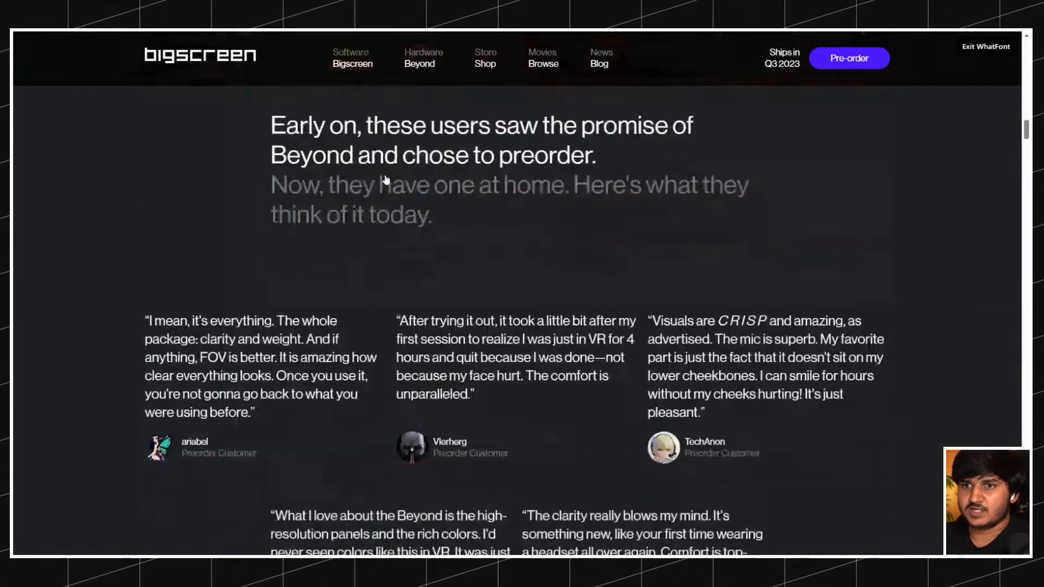
scroll(386, 179, down, 10)
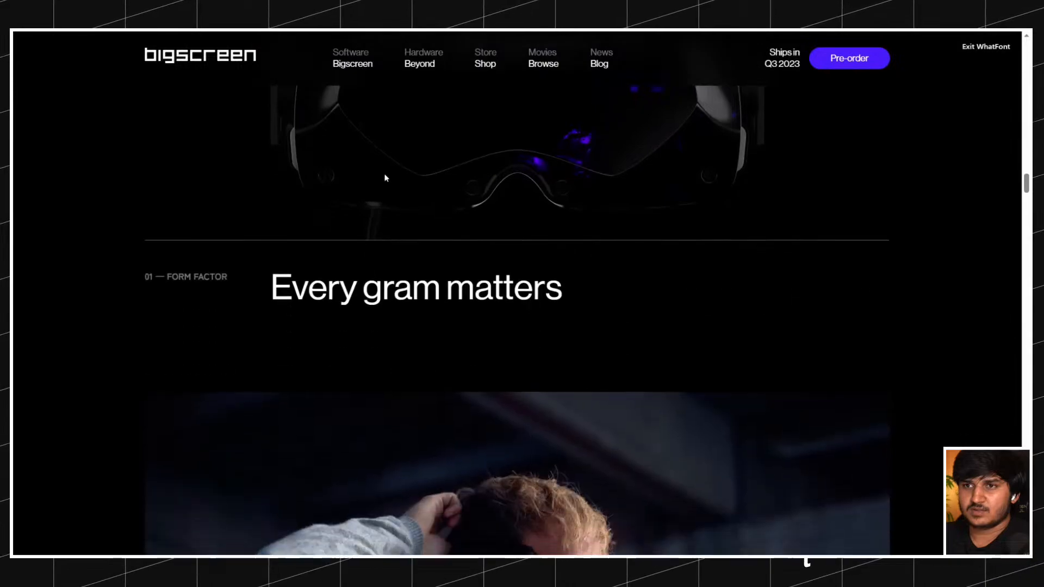
scroll(385, 177, up, 2)
scroll(385, 177, up, 5)
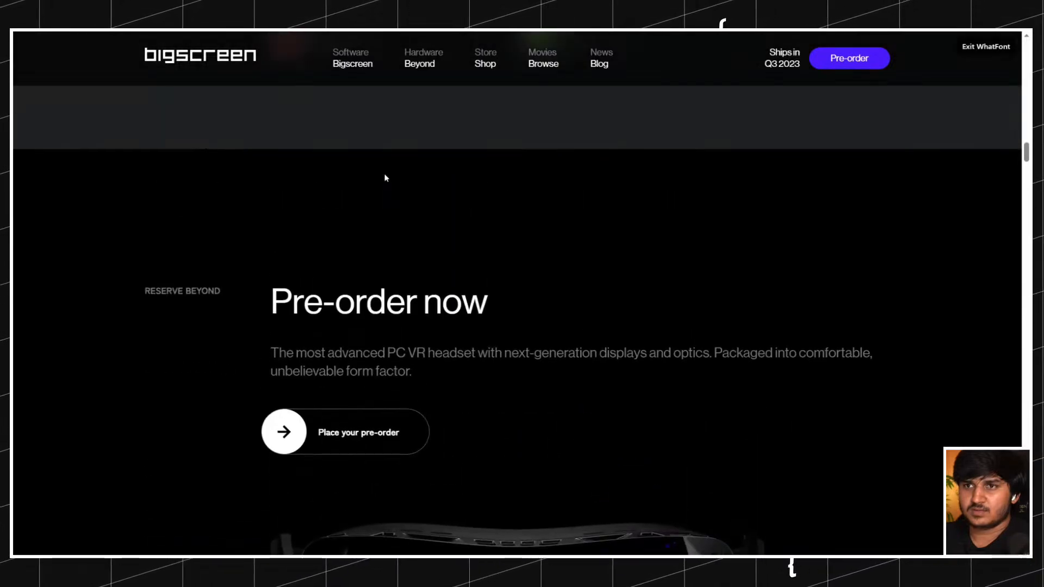
scroll(384, 178, down, 10)
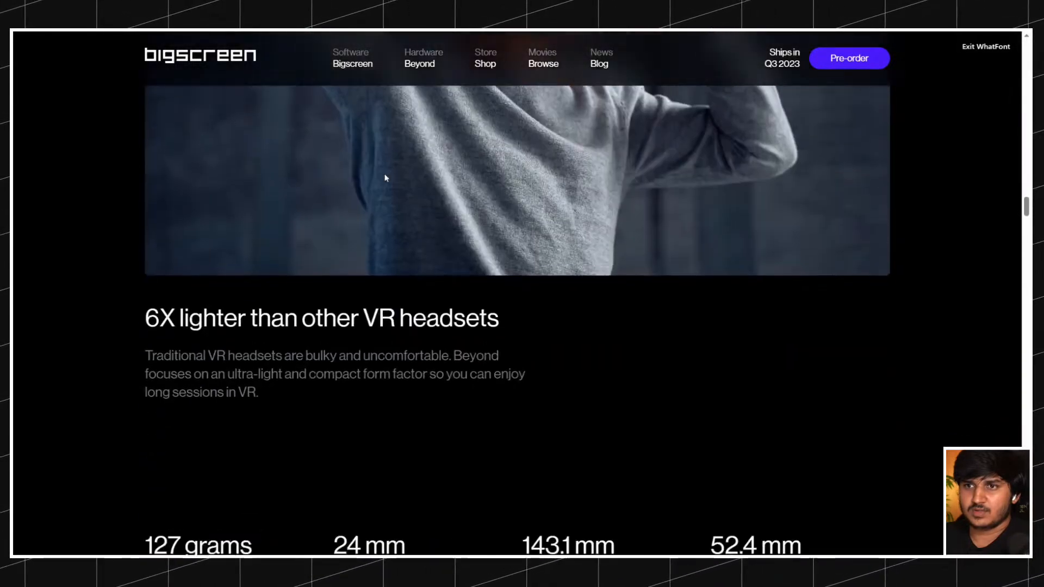
scroll(385, 178, down, 5)
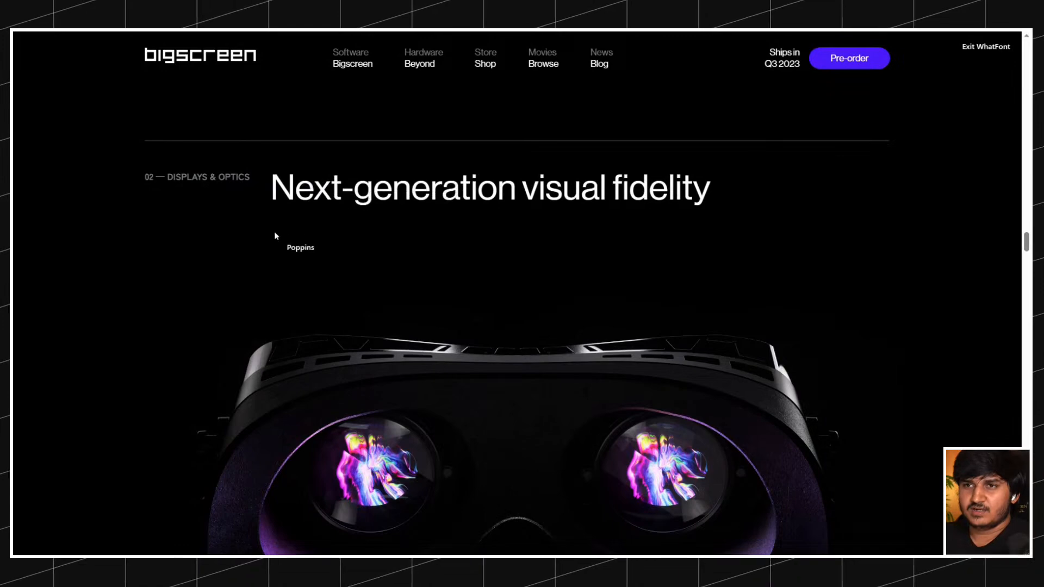
scroll(265, 207, up, 4)
scroll(265, 207, up, 8)
scroll(275, 132, down, 12)
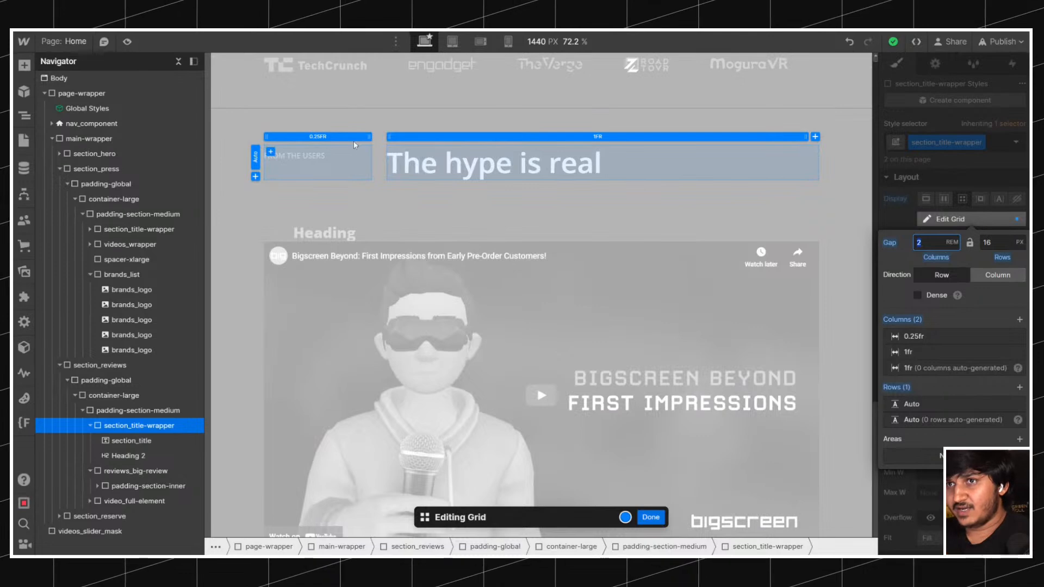
Finish editing the title grid and inspect the layout settings of the feature item in the "Pre-order now" section.
click(337, 137)
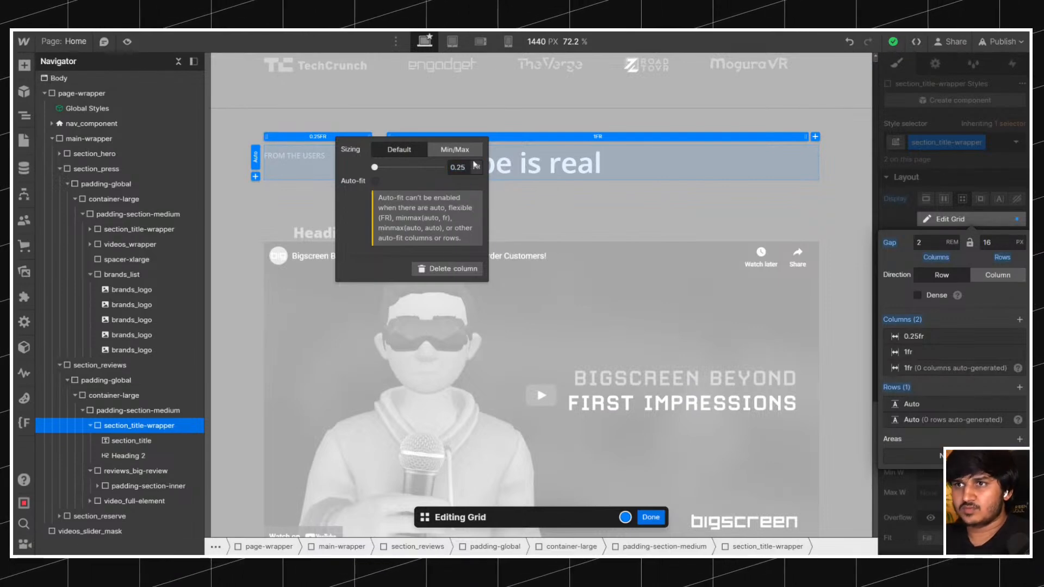
click(647, 512)
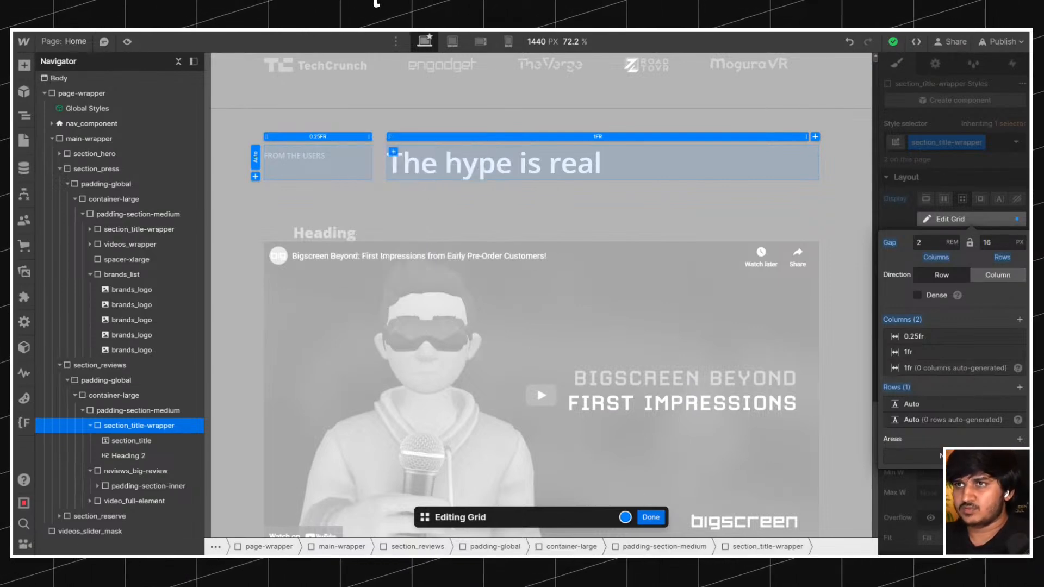
key(Escape)
scroll(467, 278, up, 3)
scroll(467, 282, down, 8)
scroll(467, 283, down, 2)
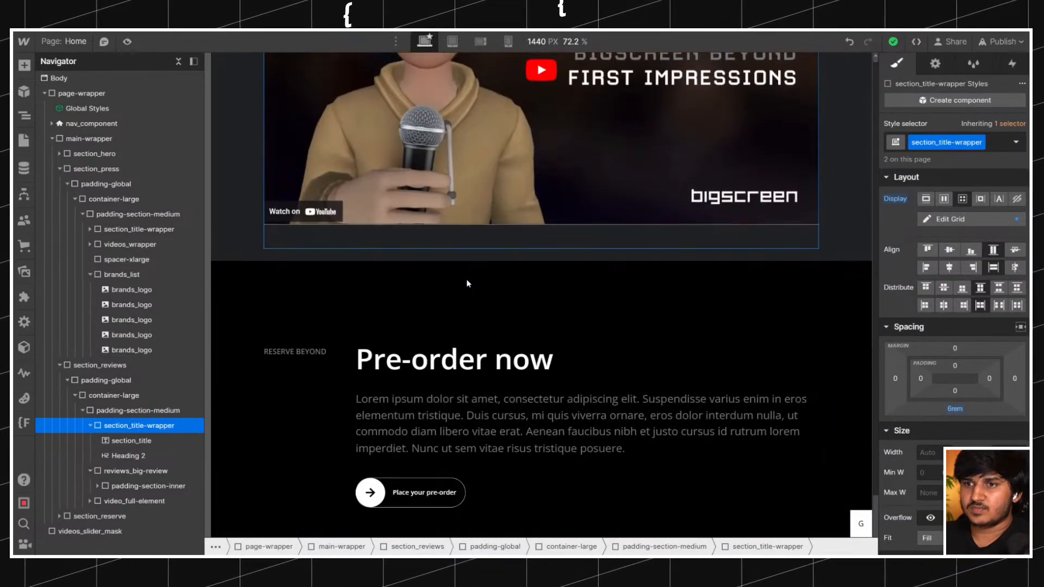
click(337, 345)
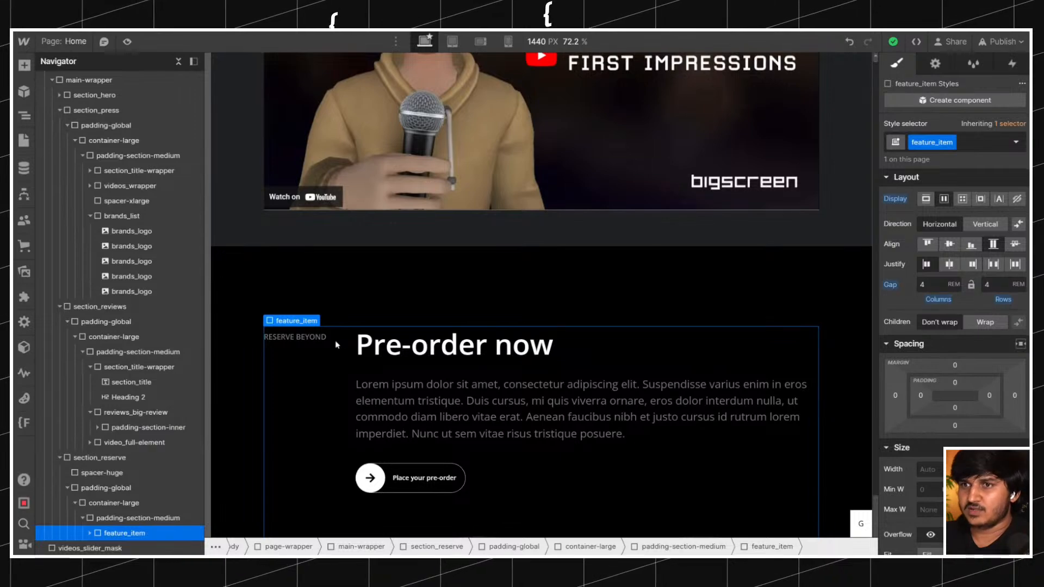
Edit the grid of the "The hype is real" title wrapper and switch its first column to rem units with Min/Max sizing.
scroll(385, 295, up, 8)
click(368, 297)
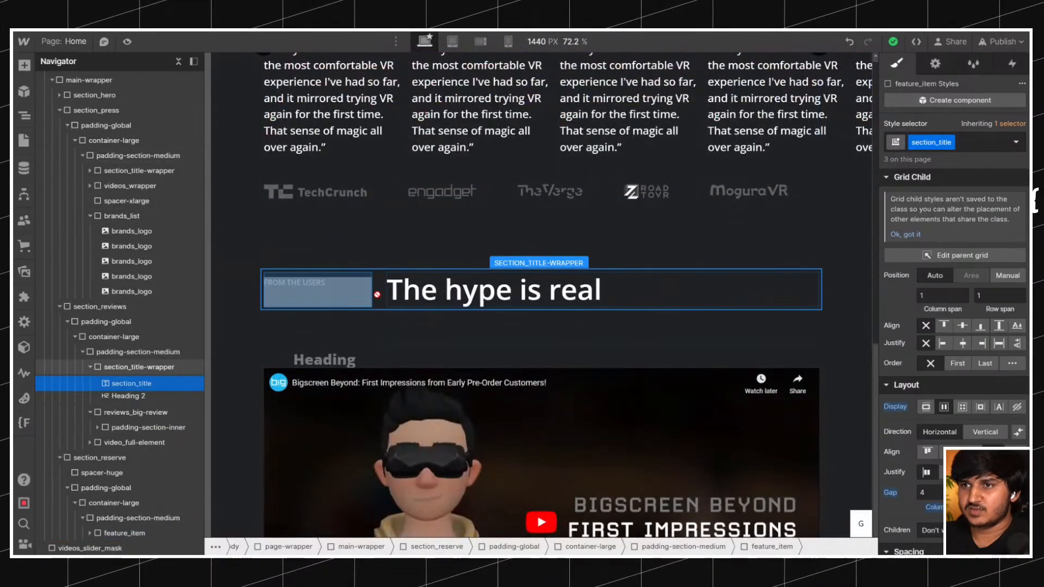
click(378, 296)
click(809, 283)
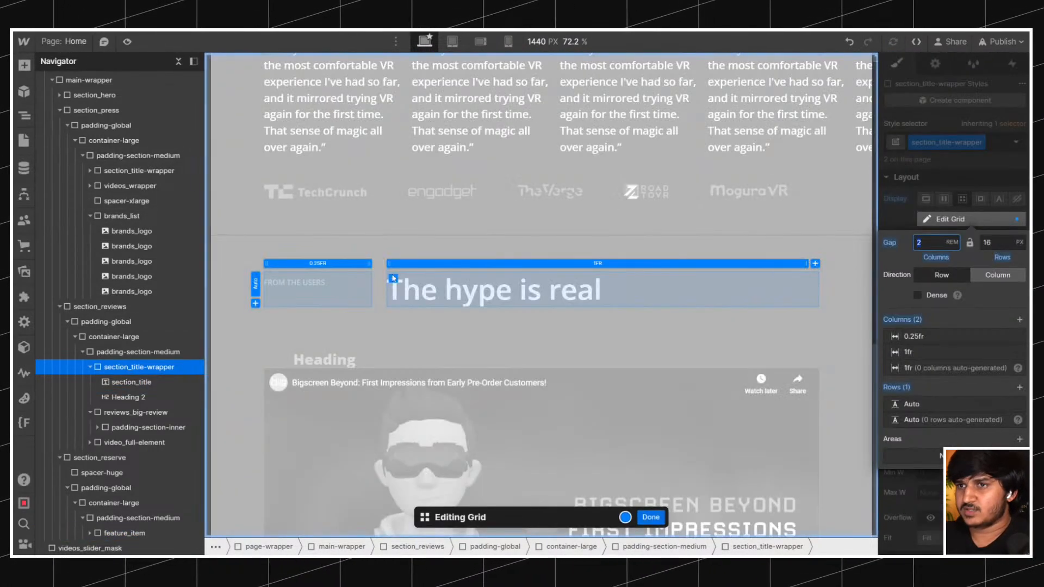
click(318, 263)
click(477, 291)
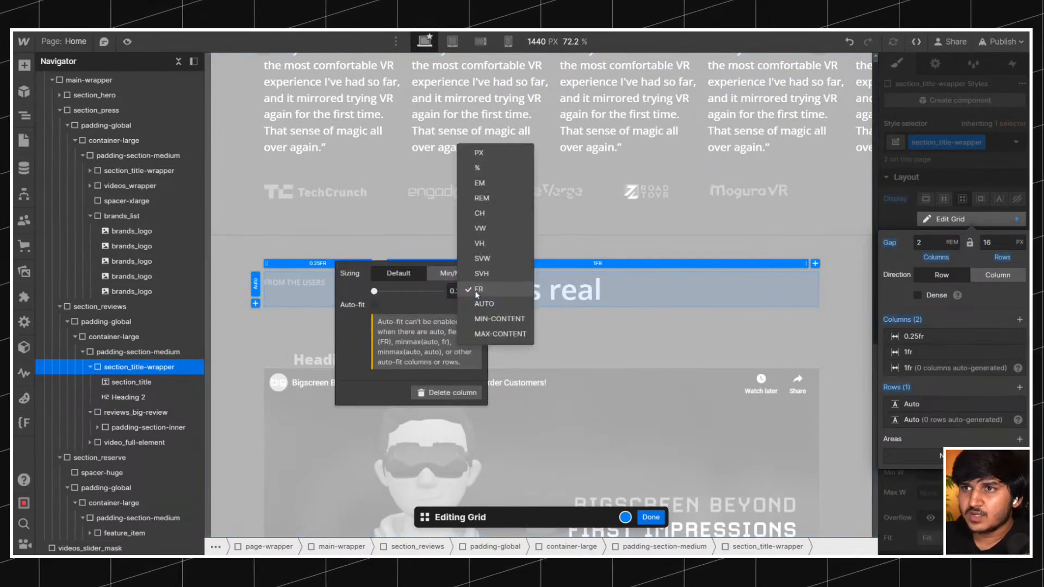
click(491, 199)
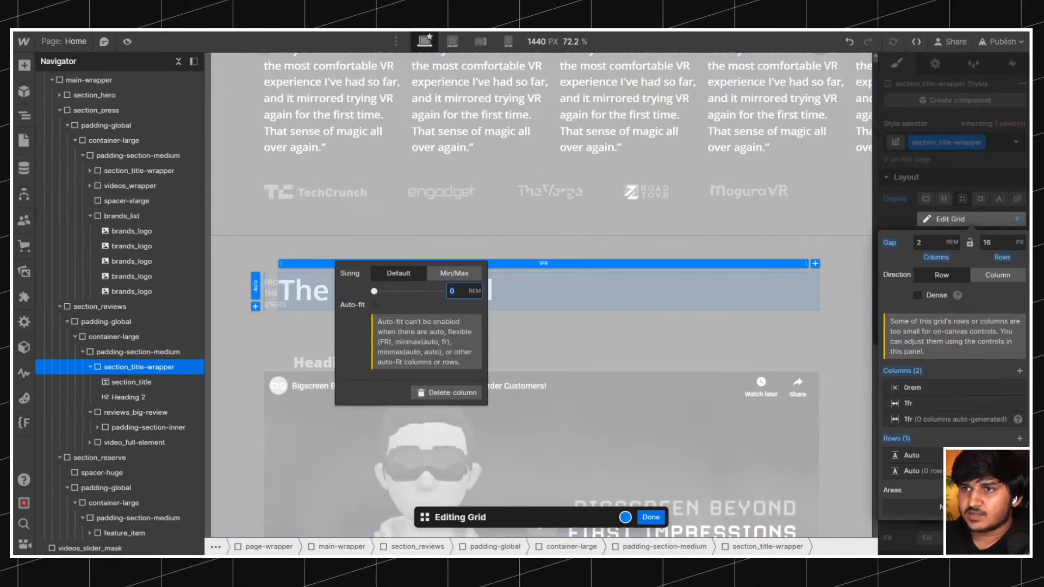
click(457, 275)
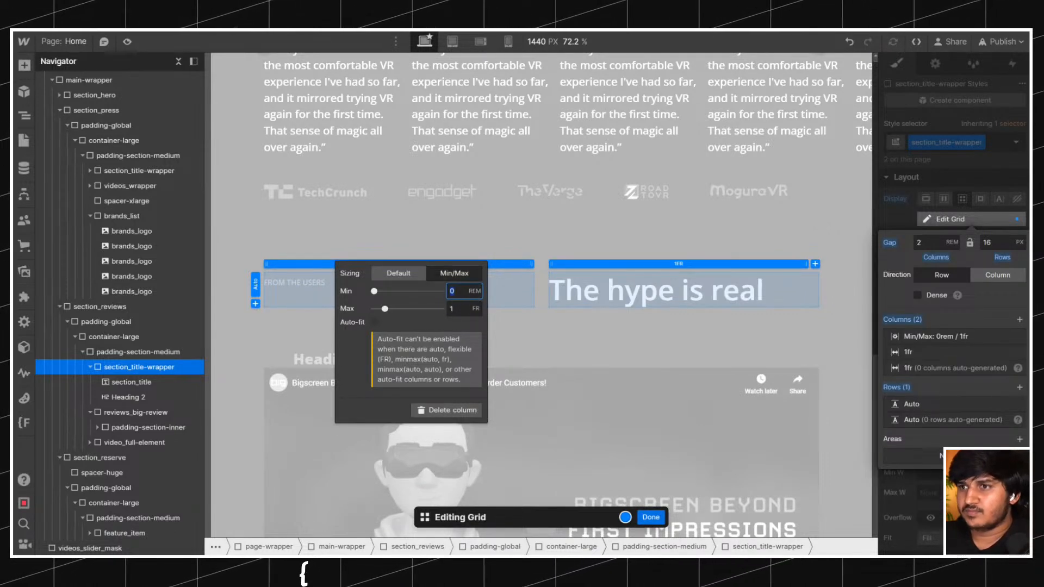
Set the title grid's first column to a minimum of Auto and a maximum of 10 rem.
click(474, 291)
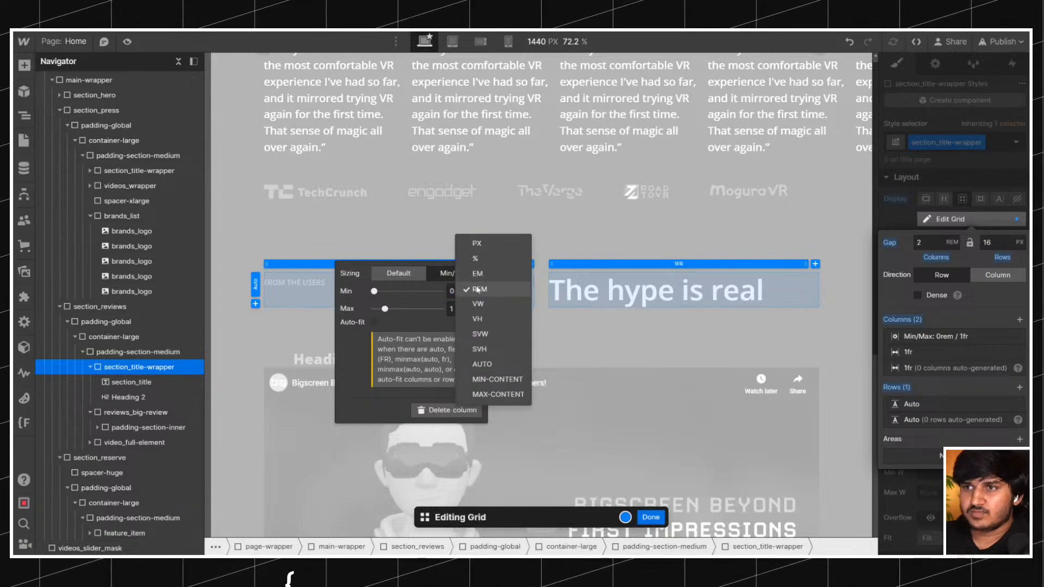
click(433, 306)
click(456, 309)
click(455, 292)
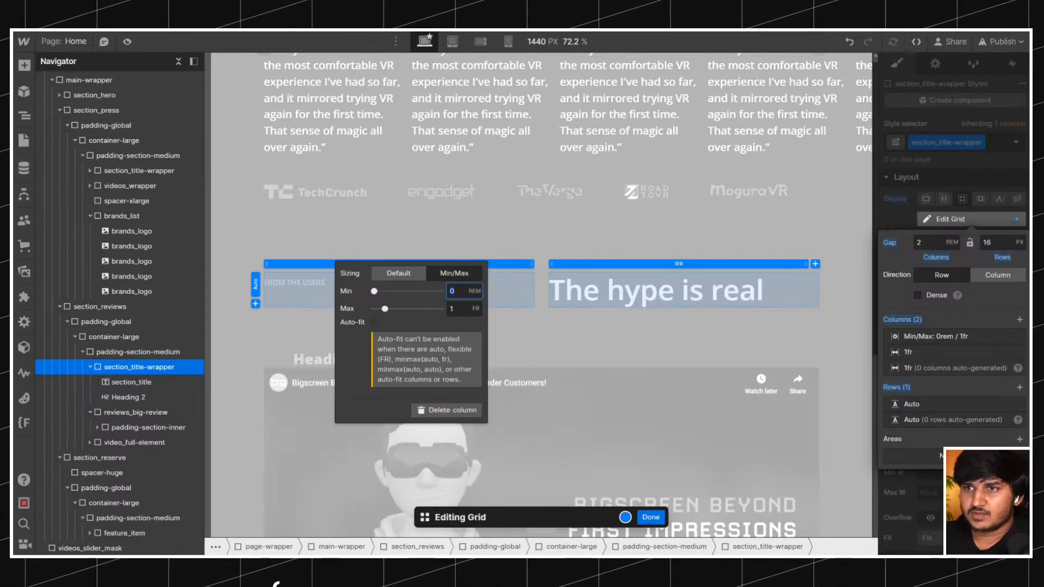
text(auto)
key(Tab)
text(2)
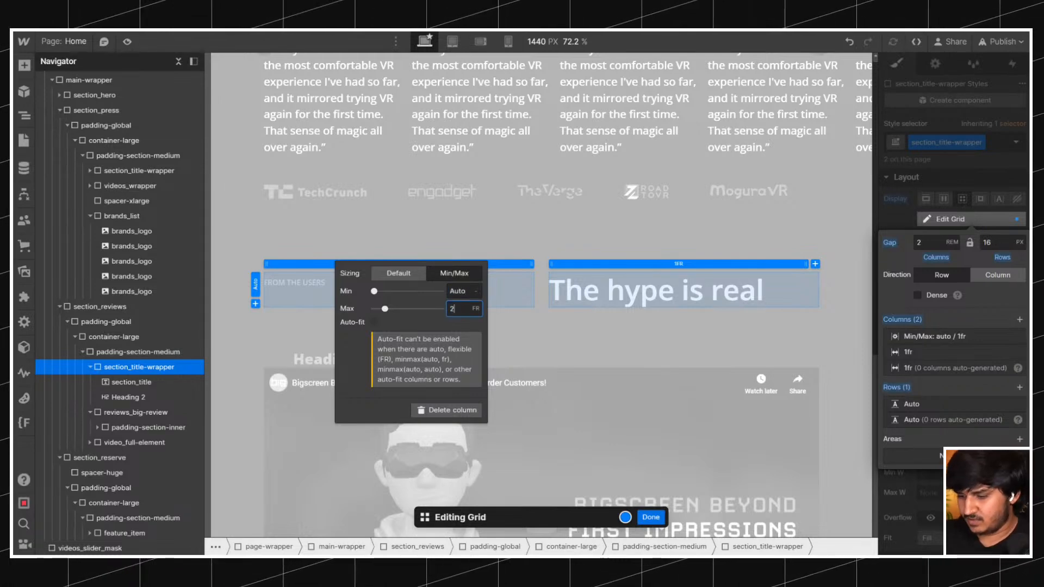
key(Return)
text(rem)
key(Return)
key(Up)
key(Up)
key(Up)
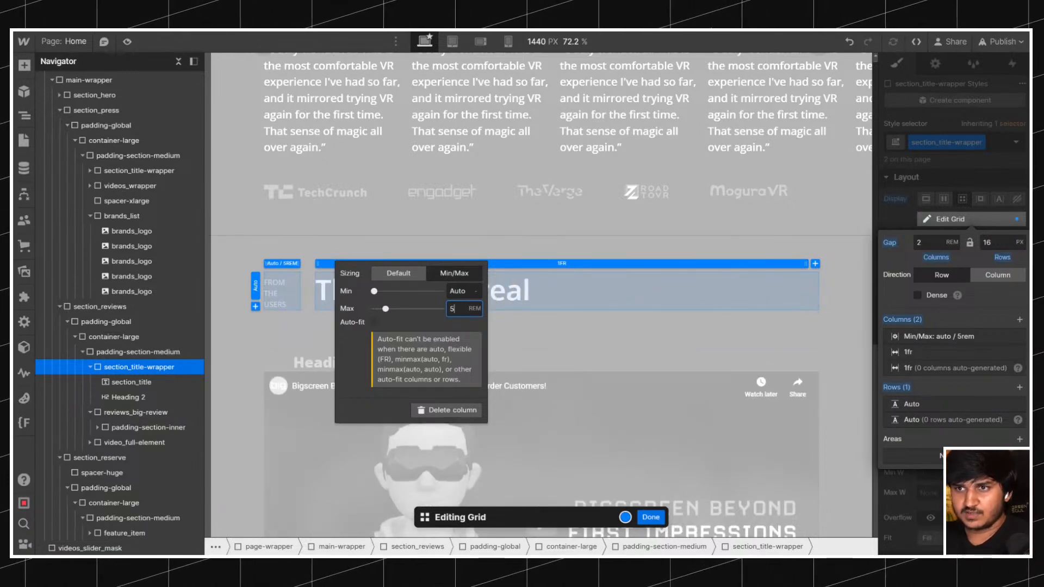
text(10)
key(Return)
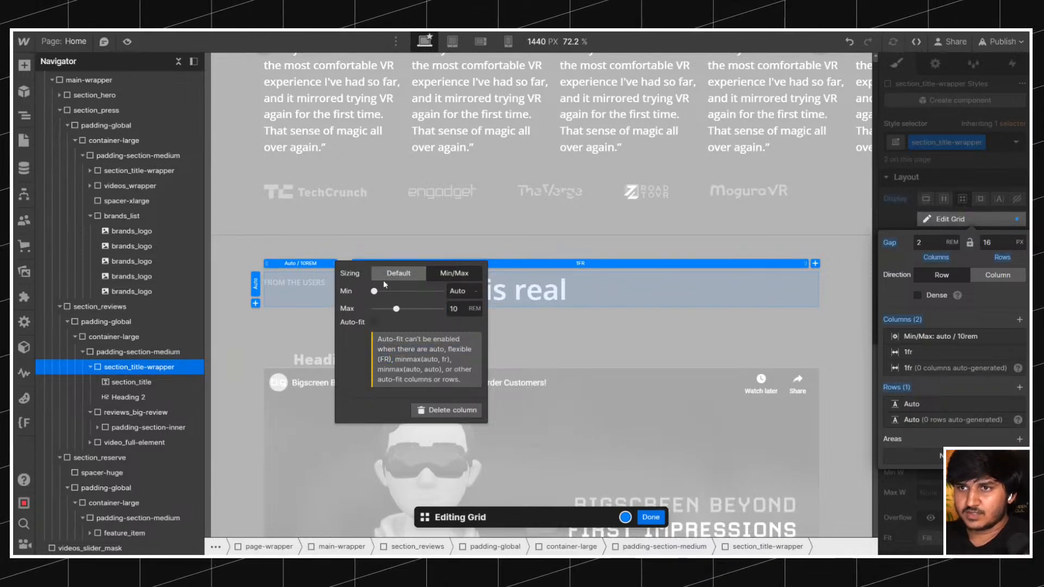
Set the first column's maximum to 12 rem and finish editing the title grid.
click(300, 264)
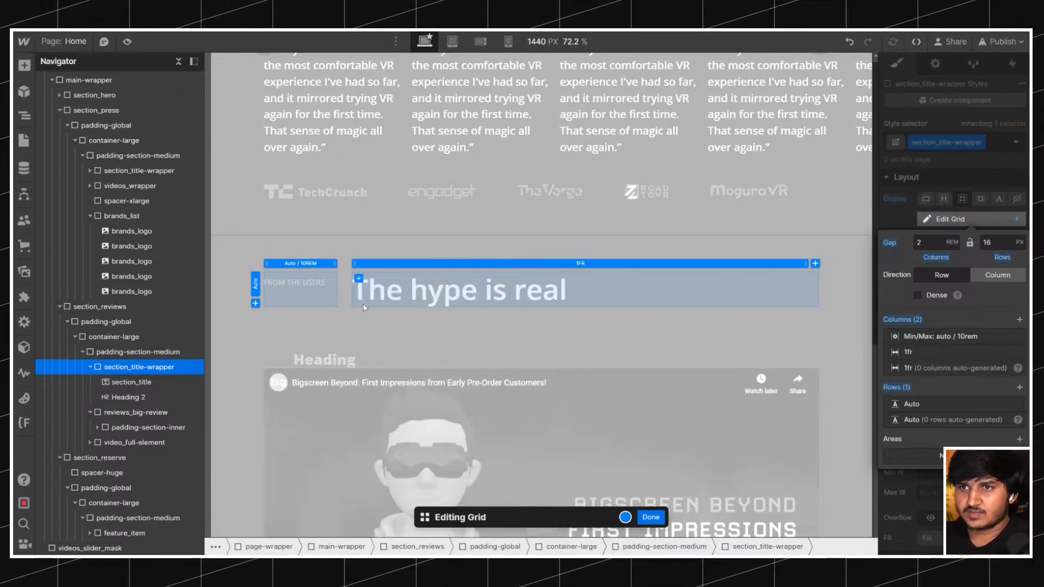
click(300, 265)
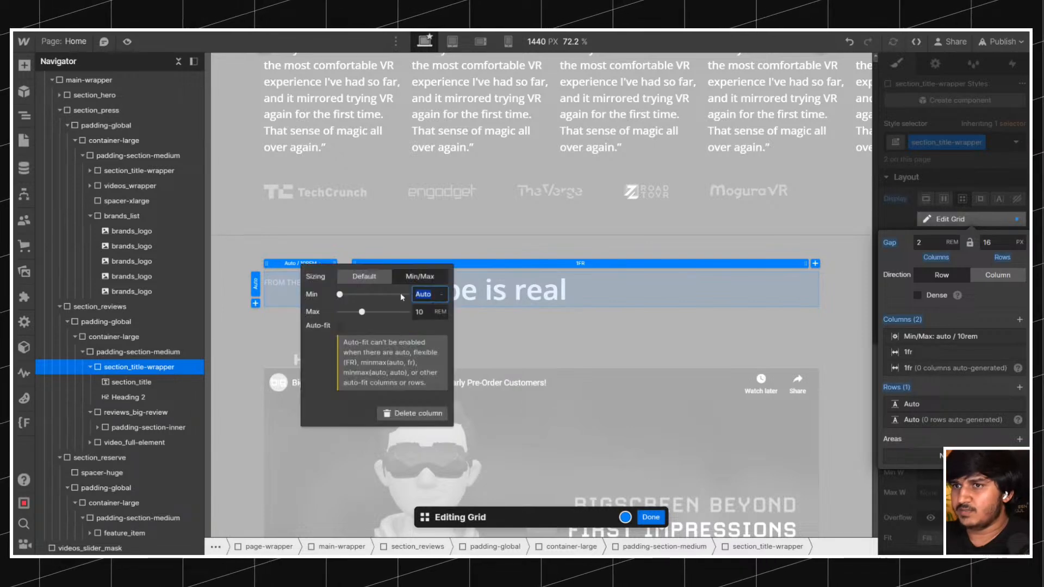
text(12)
click(488, 360)
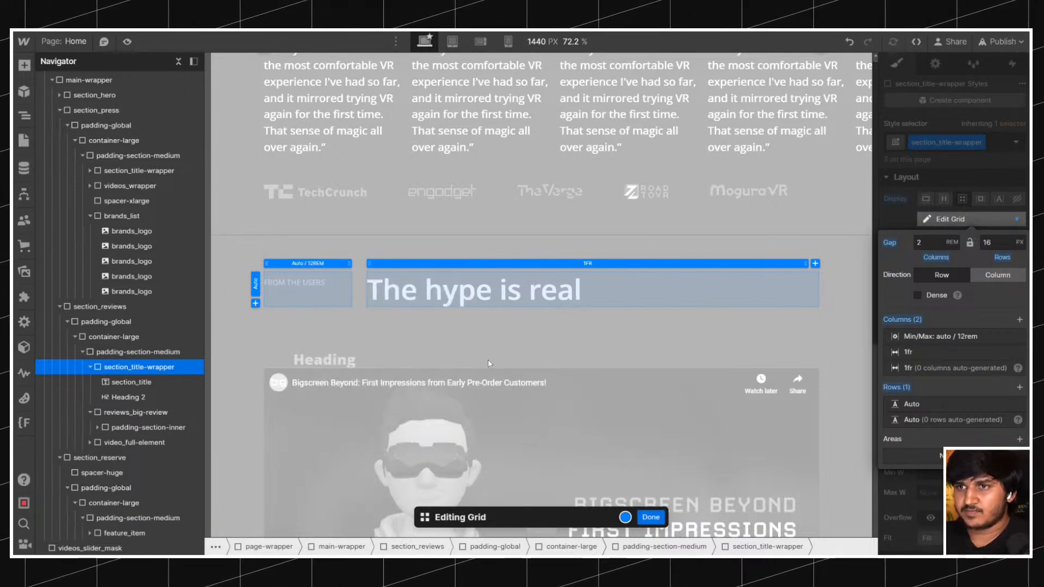
key(Escape)
Compare the title wrapper's label and heading spacing with the "Every gram matters" section on the reference Bigscreen page.
scroll(411, 265, down, 3)
scroll(411, 265, up, 2)
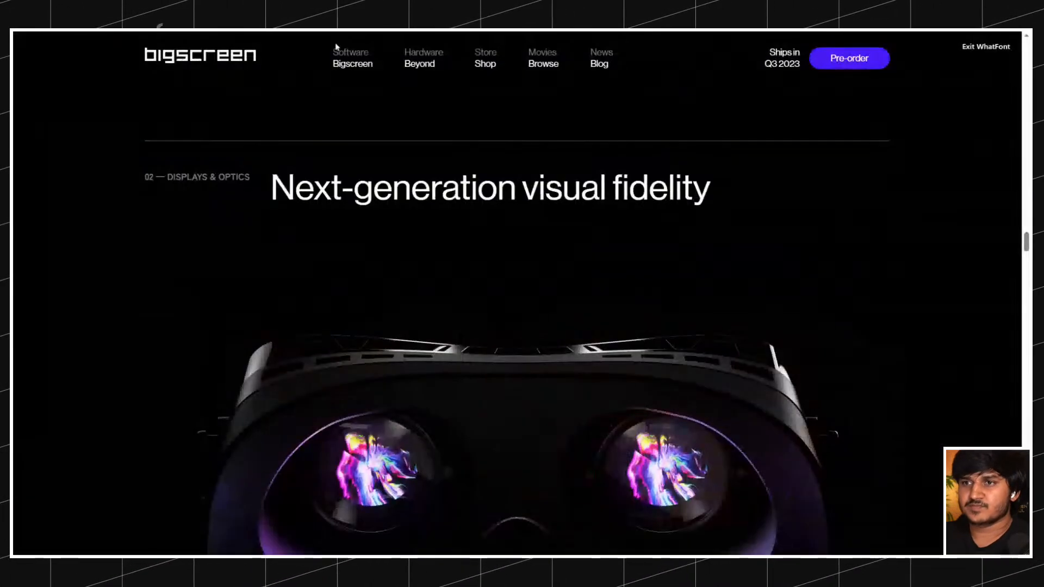
scroll(390, 165, down, 6)
scroll(390, 164, up, 20)
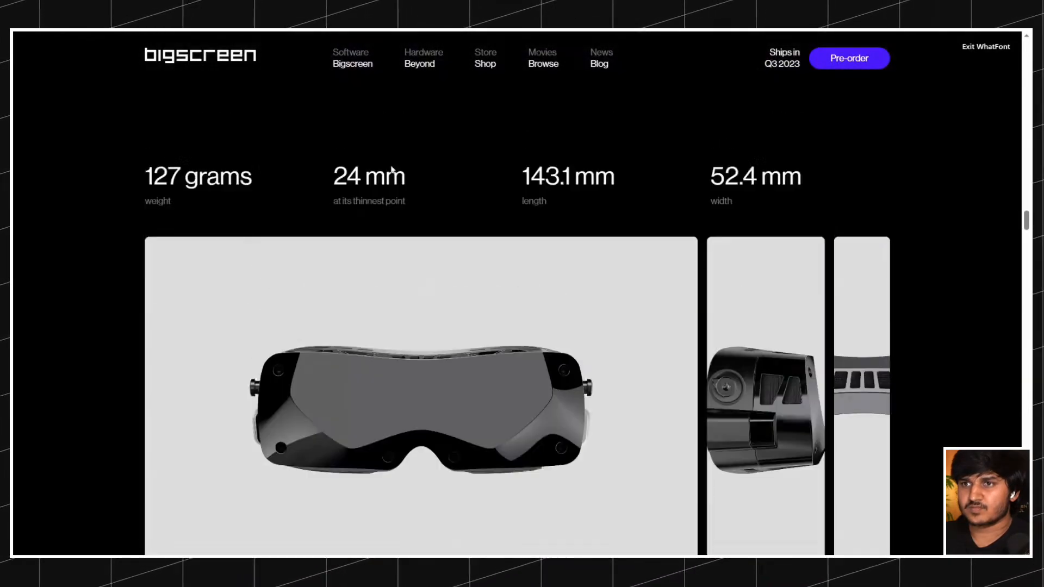
scroll(391, 169, up, 6)
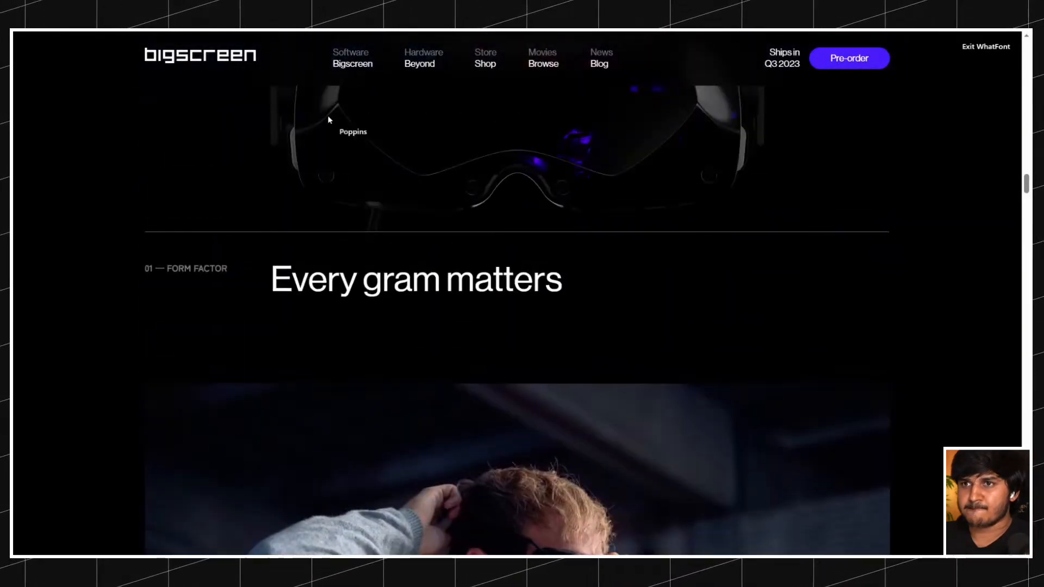
scroll(332, 131, up, 5)
scroll(333, 131, down, 10)
scroll(332, 131, up, 5)
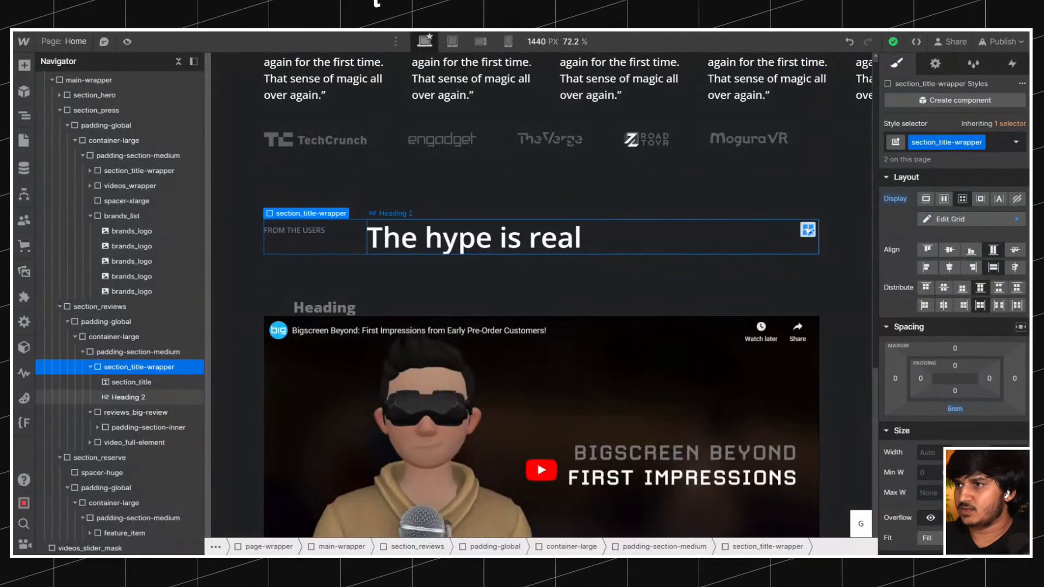
Set the title grid's column and row gaps to 1.5 rem each and finish editing the grid.
click(950, 218)
text(1.5)
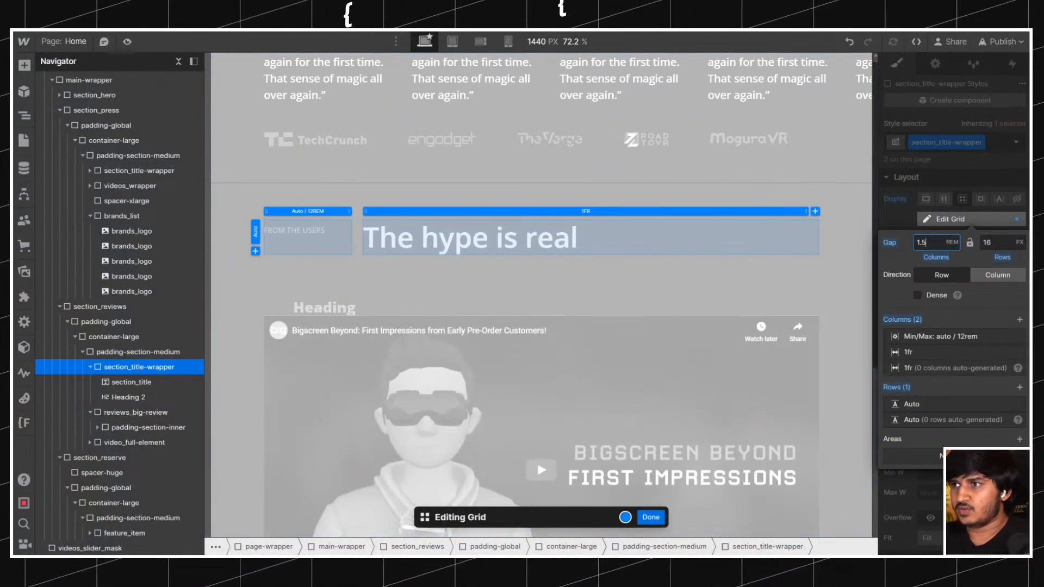
click(995, 242)
text(1.5)
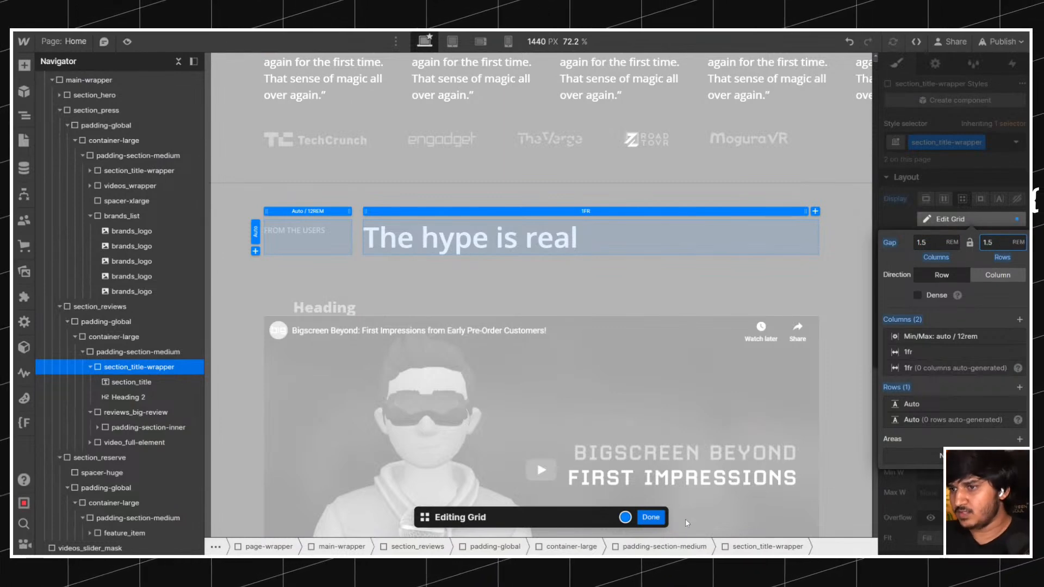
click(650, 517)
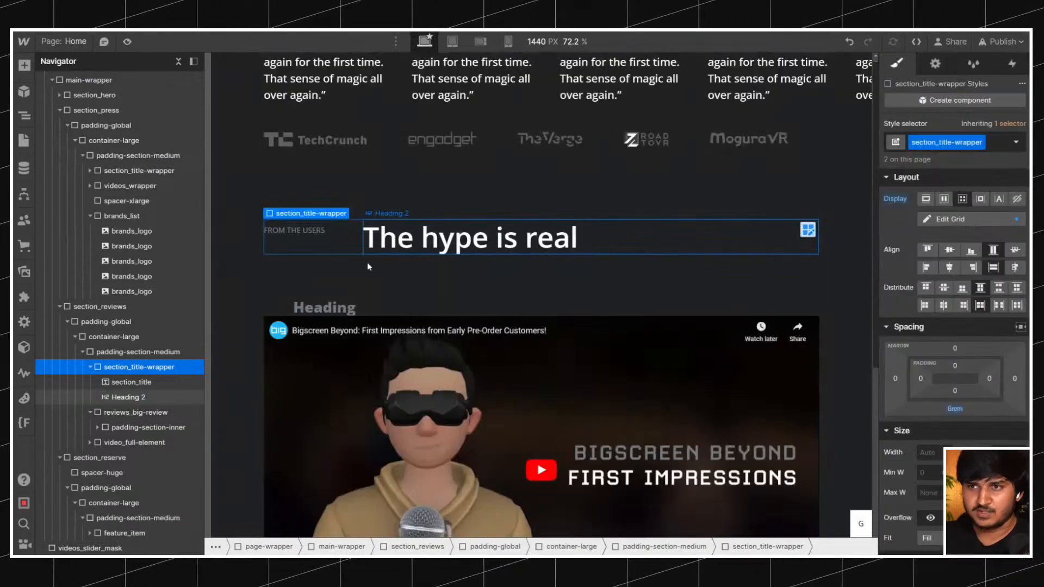
Replace the Heading 3 placeholder text with the statement beginning "Early on, these users saw the promise" copied from the reference Bigscreen page.
click(352, 309)
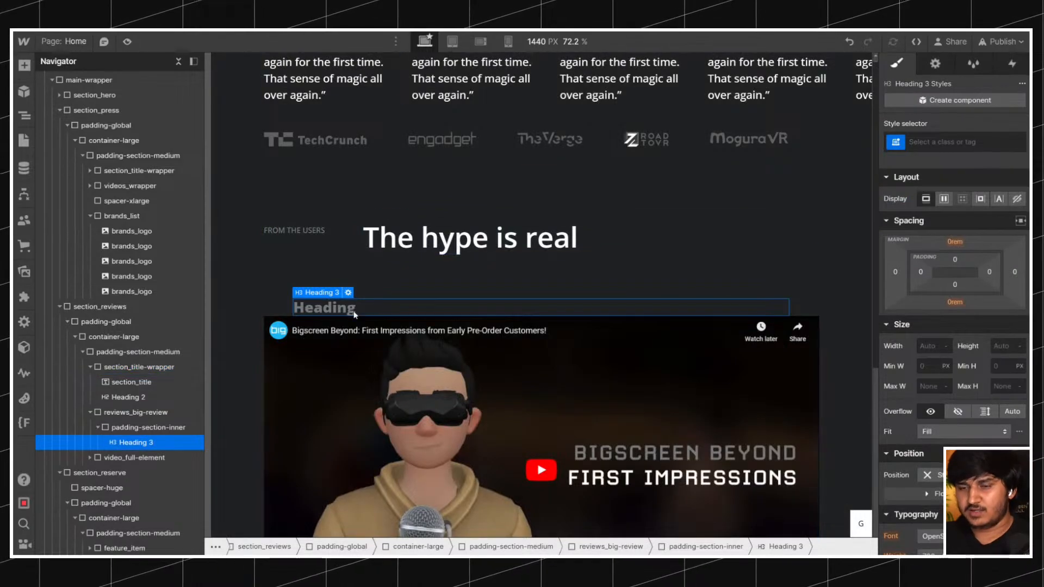
double_click(352, 310)
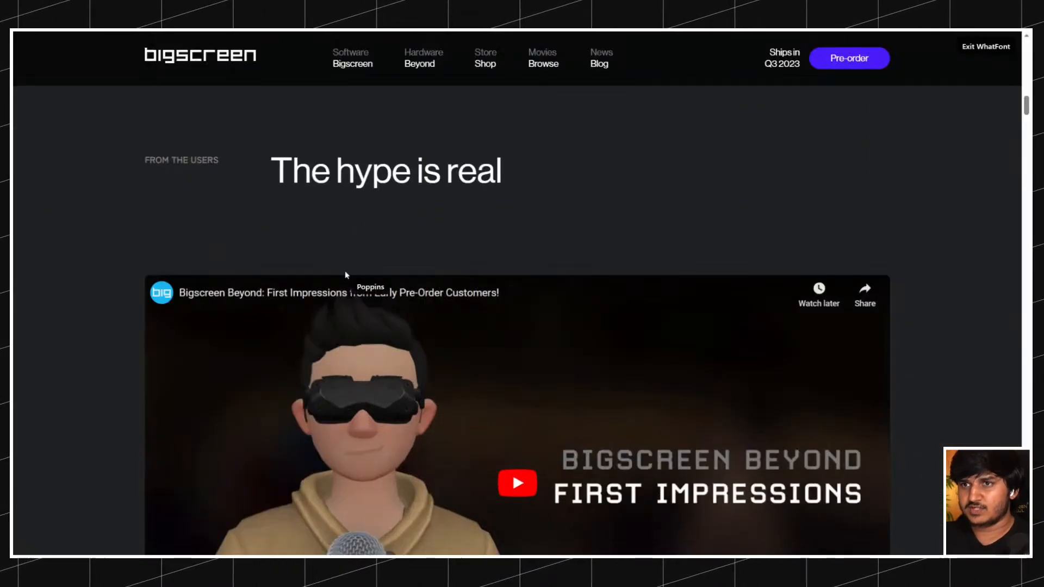
scroll(346, 272, up, 2)
scroll(346, 273, down, 10)
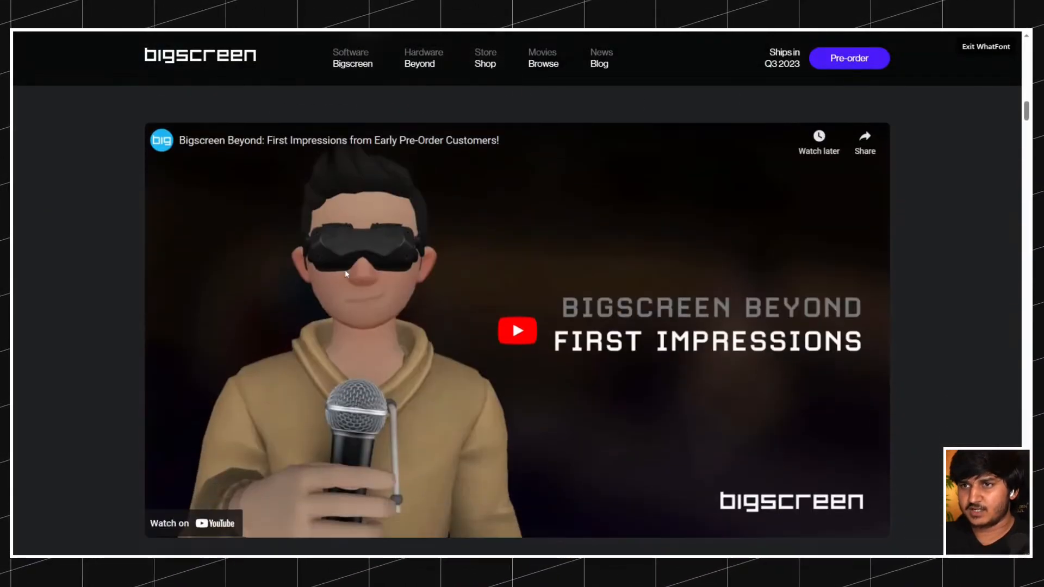
scroll(347, 274, down, 1)
click(986, 47)
drag(266, 167, 435, 253)
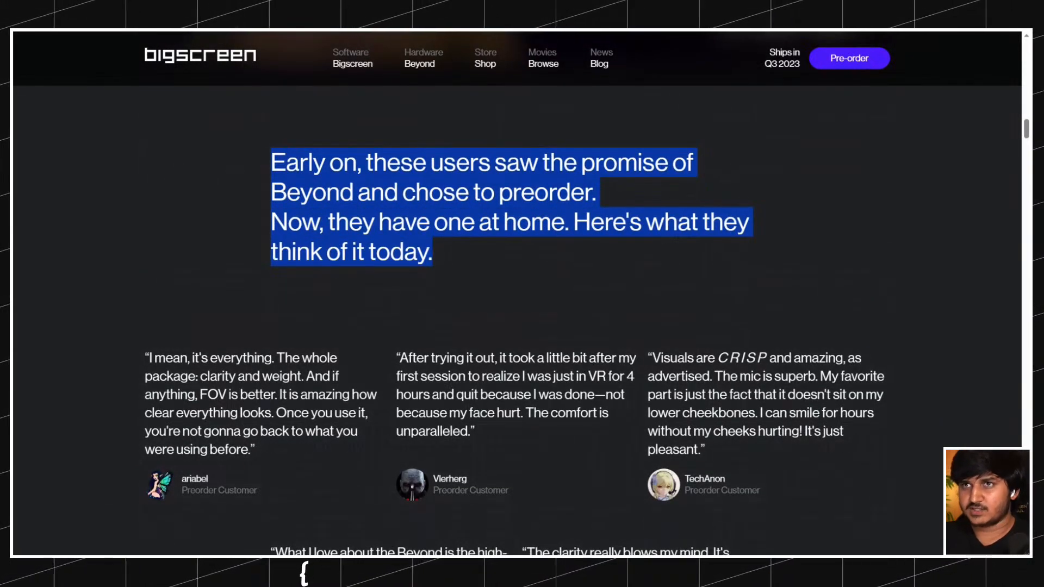
key(ctrl+c)
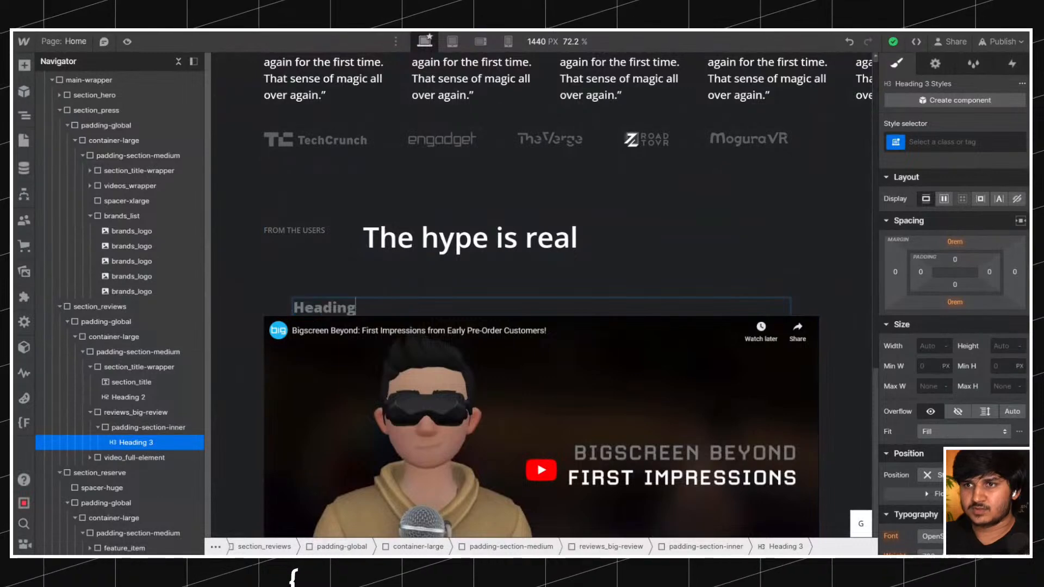
key(ctrl+v)
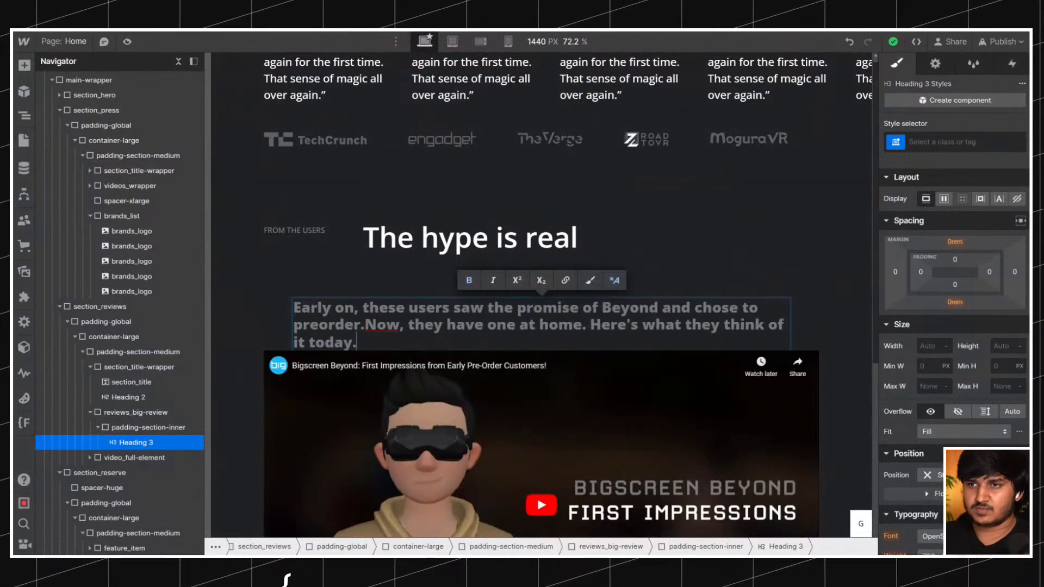
key(ctrl+a)
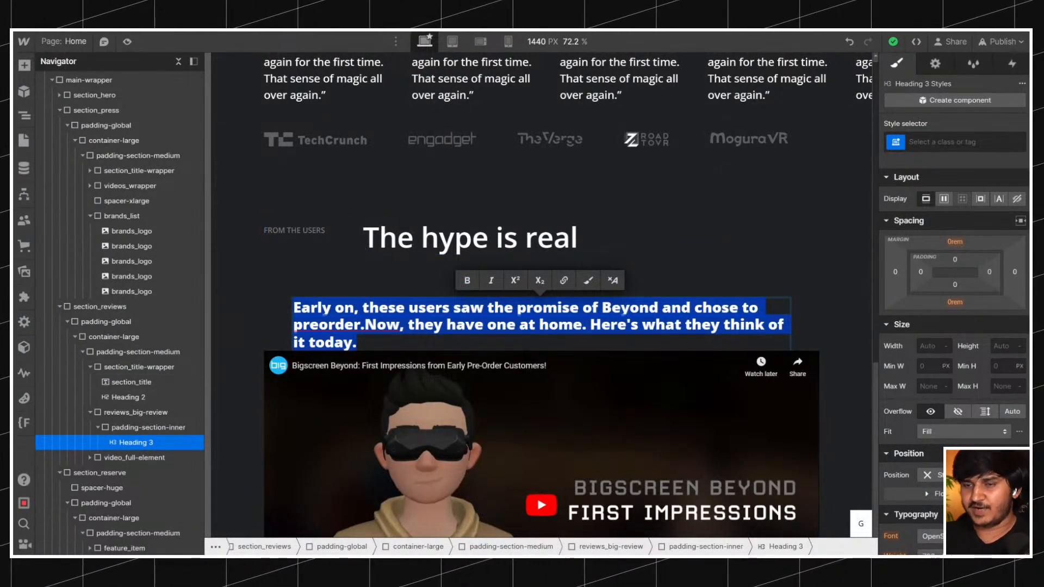
Insert a space between "preorder." and "Now" in the new heading text.
click(358, 308)
click(364, 324)
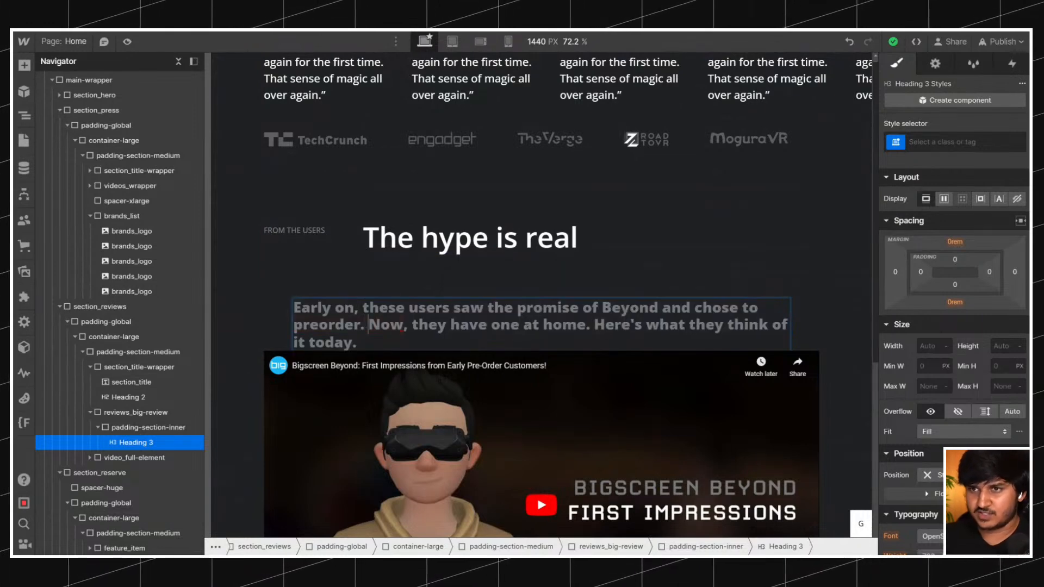
key(ctrl+a)
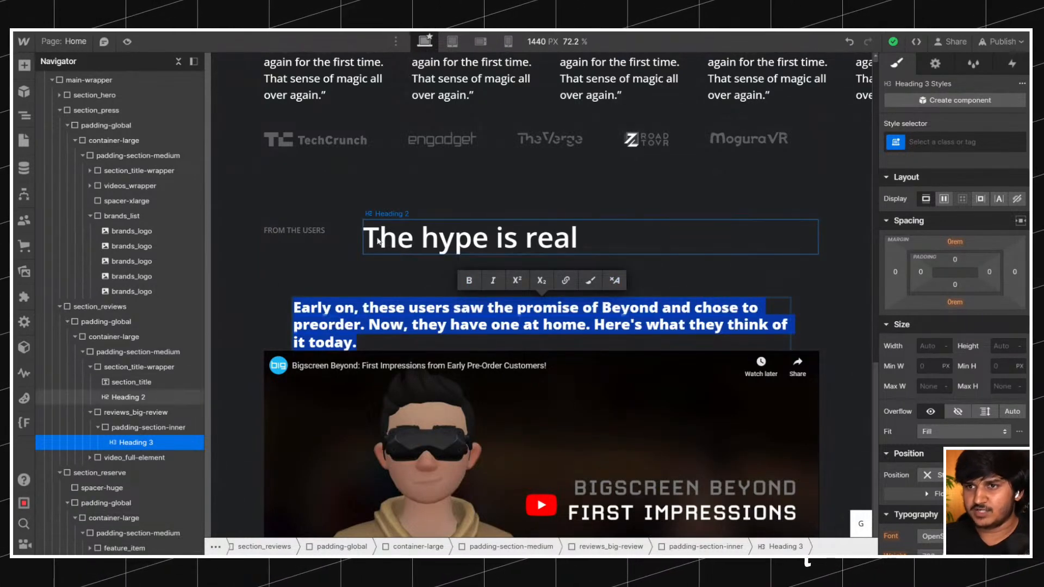
Inspect the font size, weight and line height of the "Early on" statement on the reference page with WhatFont.
click(333, 180)
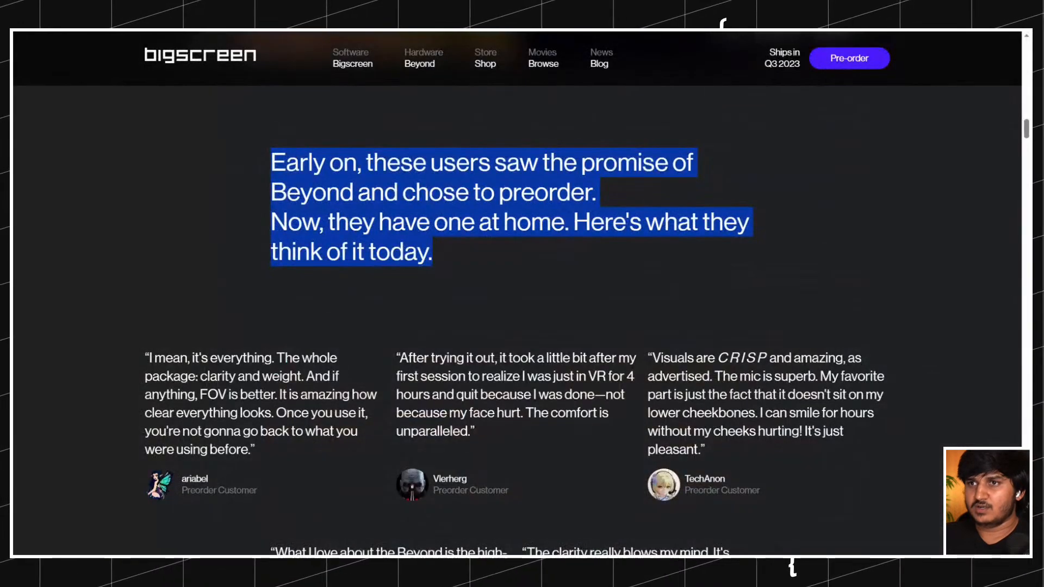
click(255, 186)
click(336, 188)
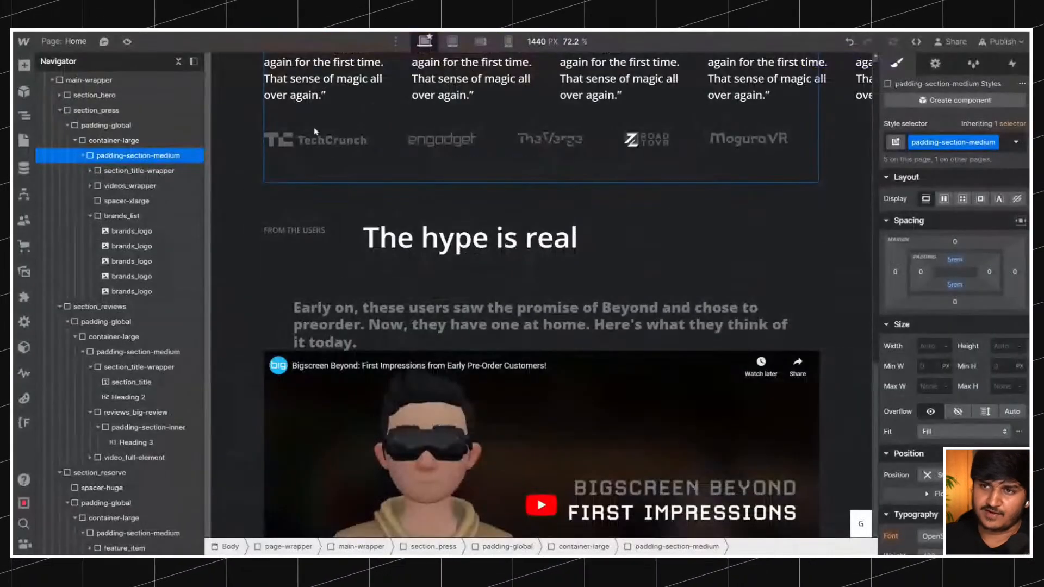
Give all H3 headings a font size of 44/16 (2.75 rem) and a line height of 52/44.
click(490, 324)
click(955, 141)
click(918, 214)
scroll(951, 245, down, 4)
click(927, 261)
text(44/16)
key(Return)
key(Tab)
text(52/44)
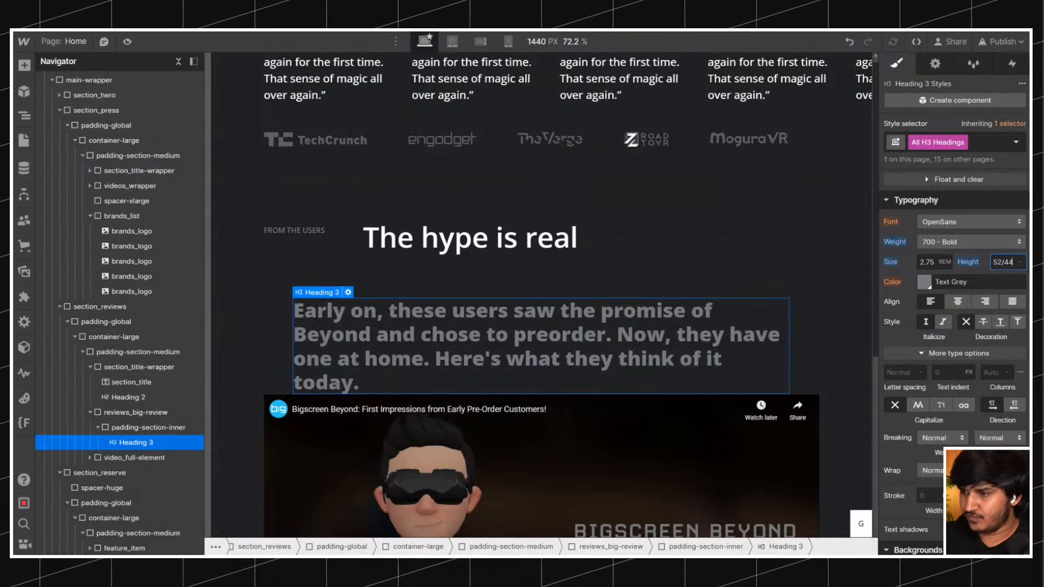
key(Return)
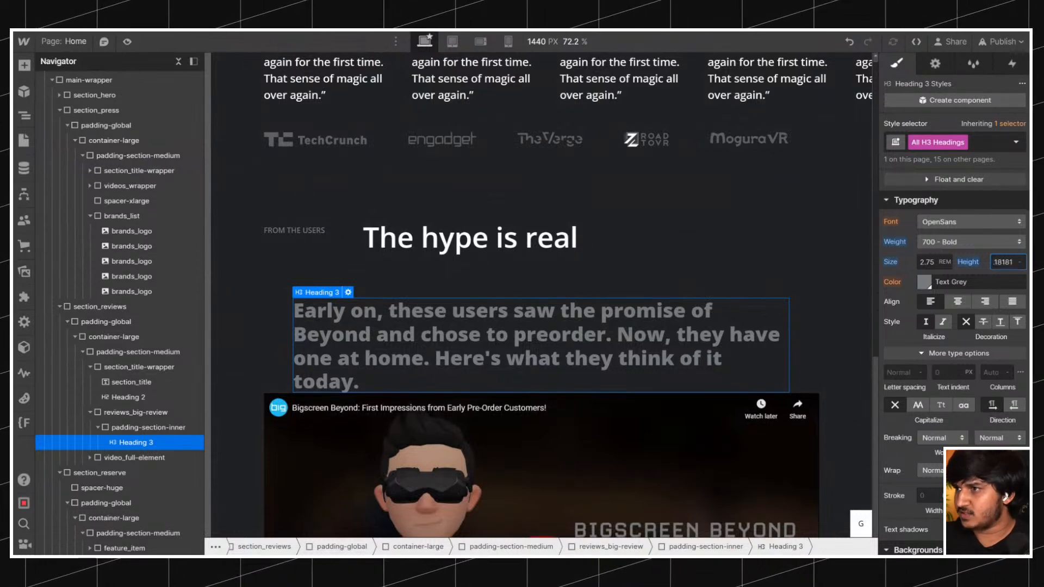
Set the H3 headings' line height to 1.2, after trying 1.15, and their font weight to 500 - Medium.
click(1005, 262)
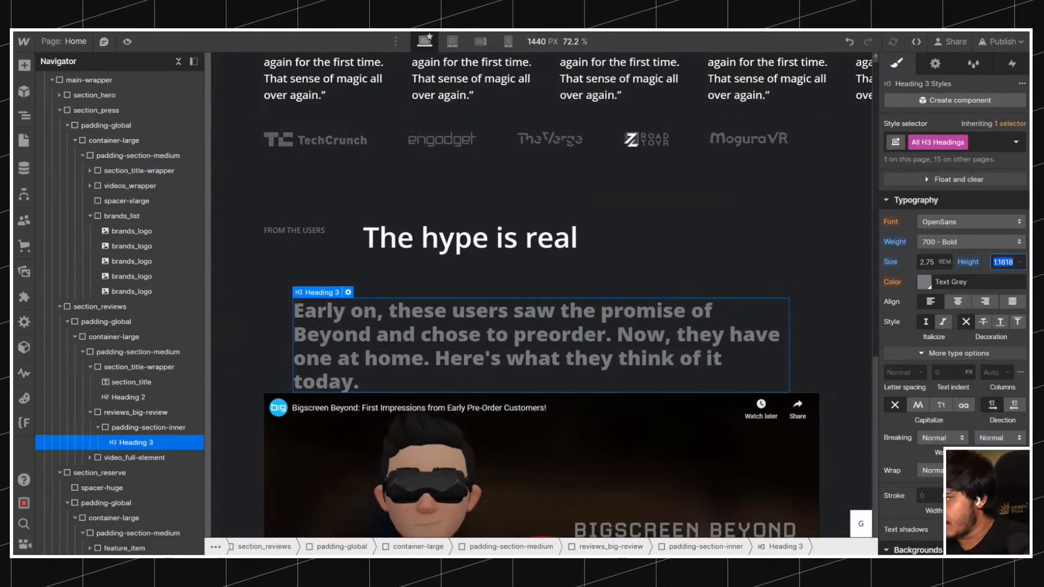
text(1.15)
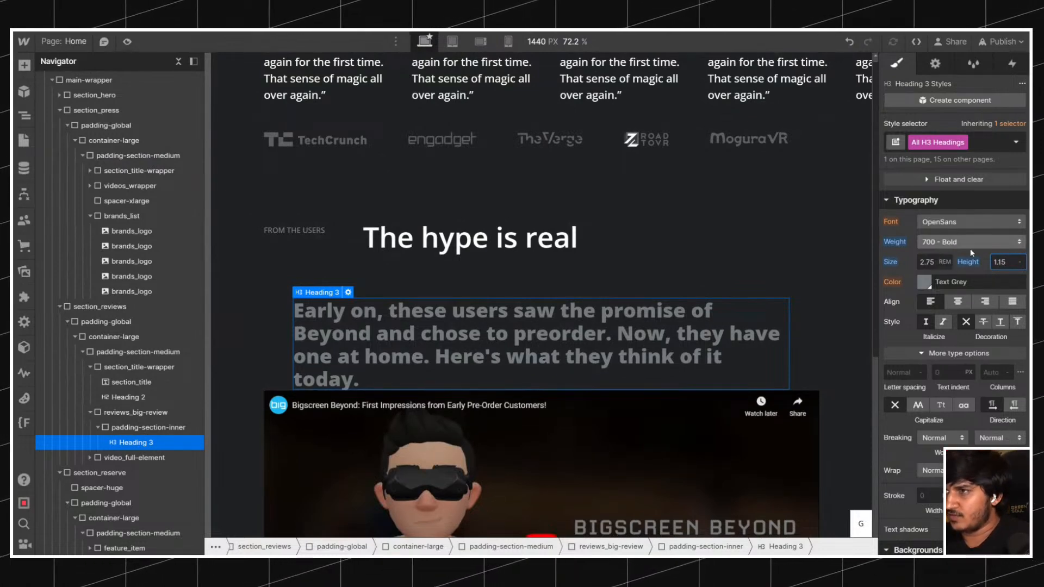
key(Return)
text(1.2)
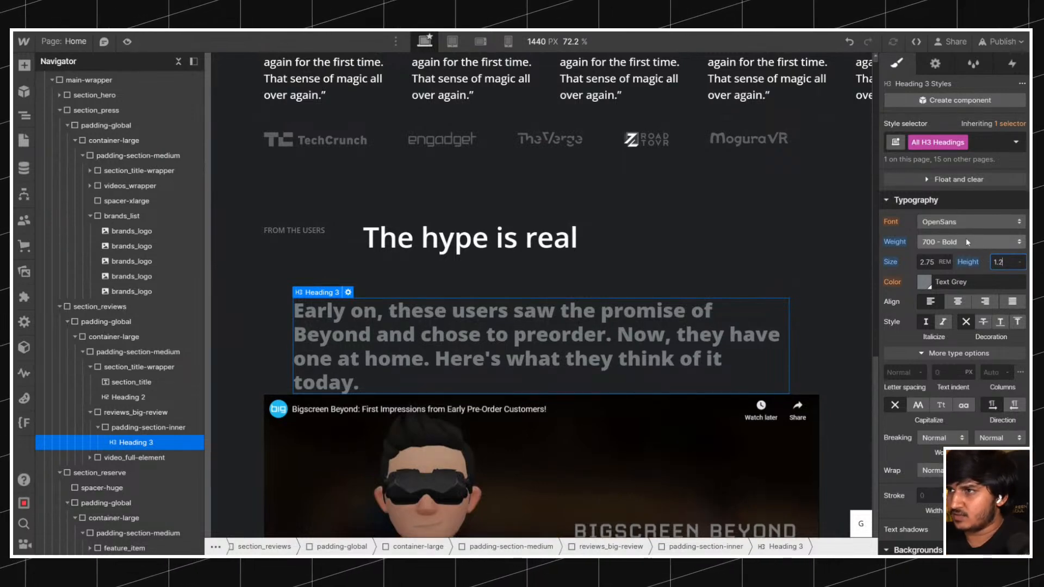
click(964, 241)
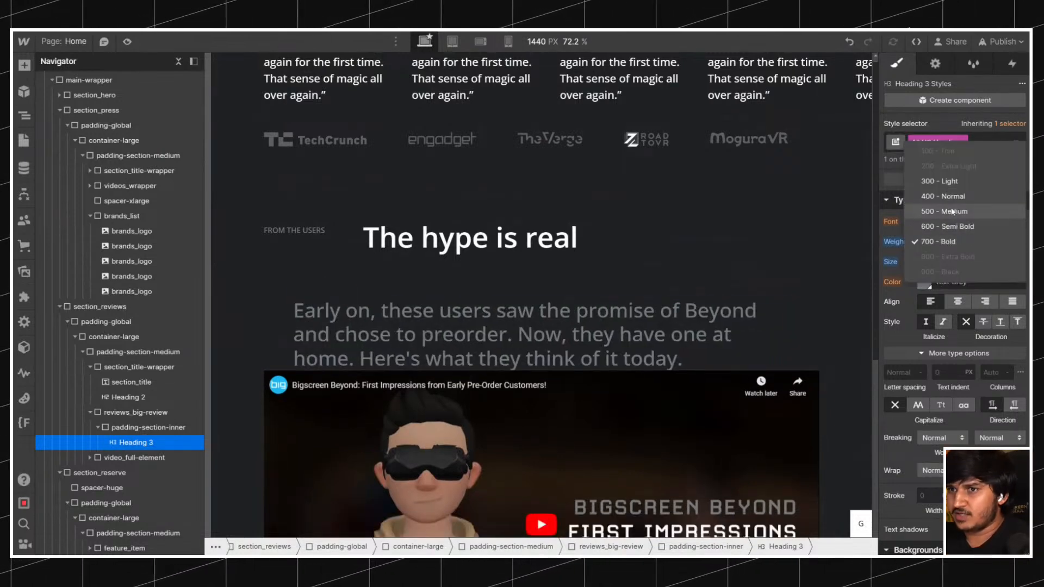
click(957, 211)
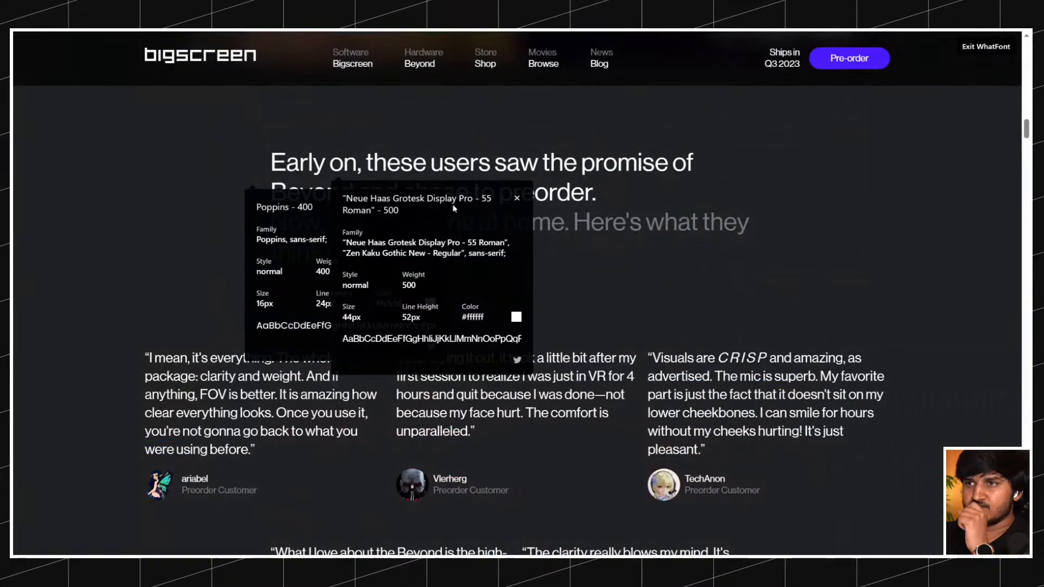
Close the font details on the reference page and compare its "Early on" statement's placement with the reviews section in Webflow.
click(517, 199)
click(437, 207)
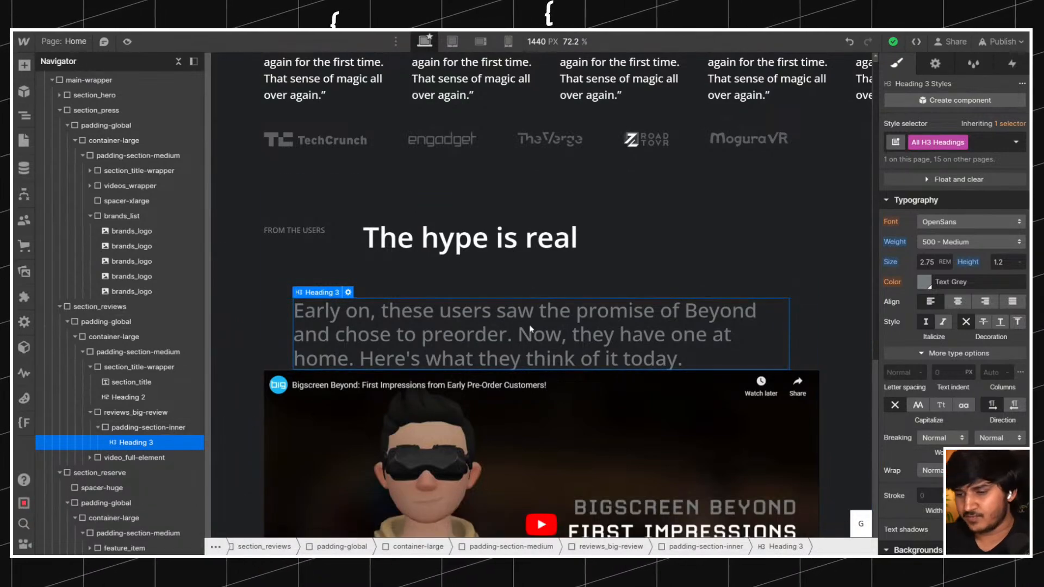
scroll(368, 277, down, 5)
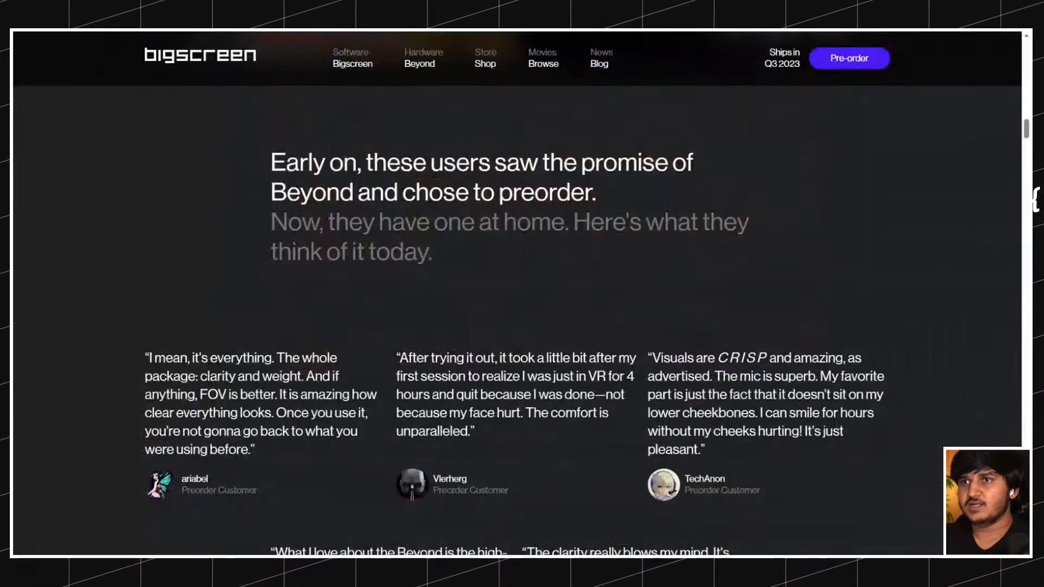
scroll(311, 89, up, 3)
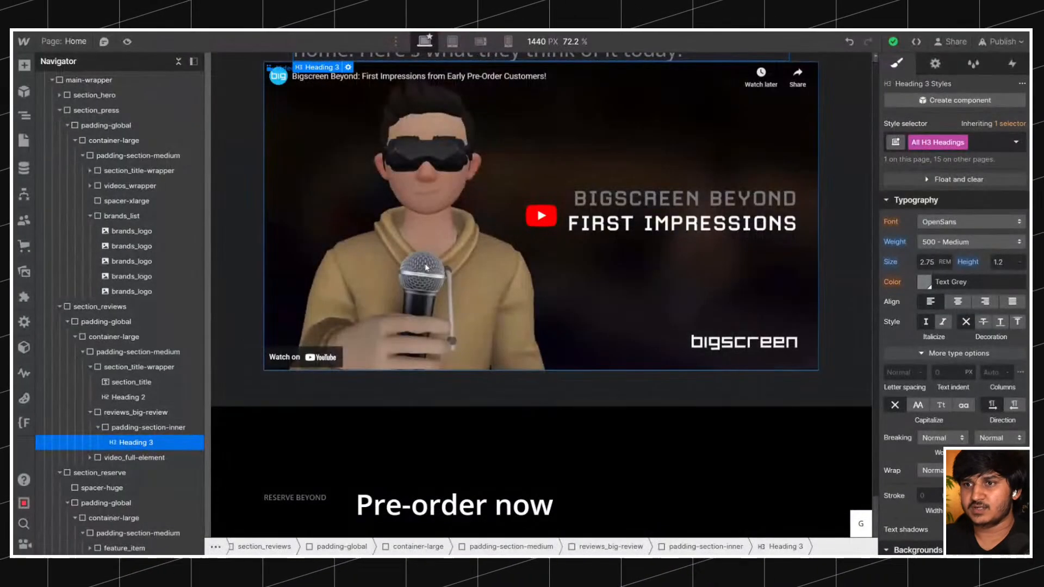
scroll(425, 263, up, 4)
click(391, 165)
click(299, 209)
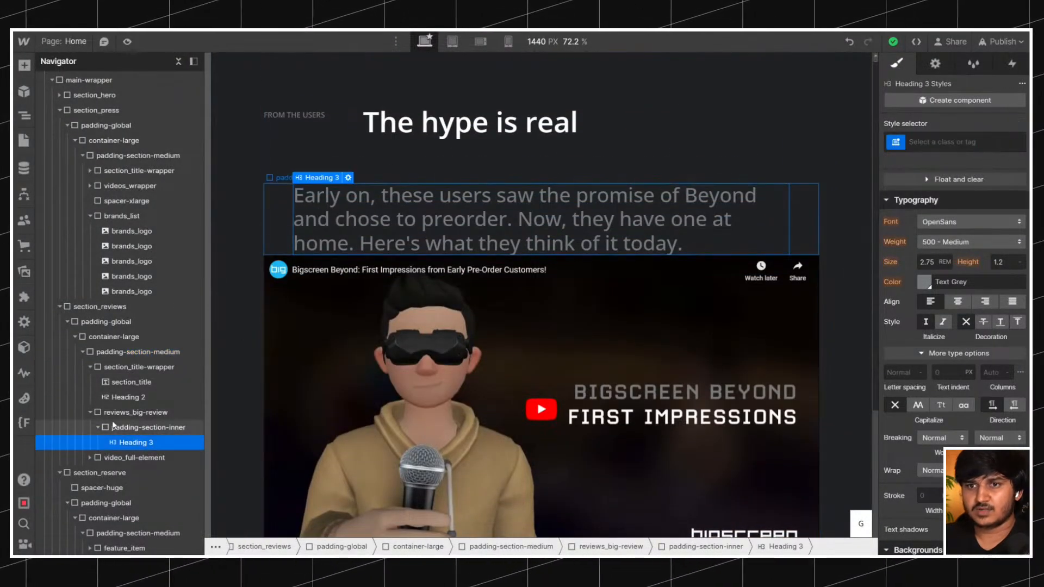
click(98, 427)
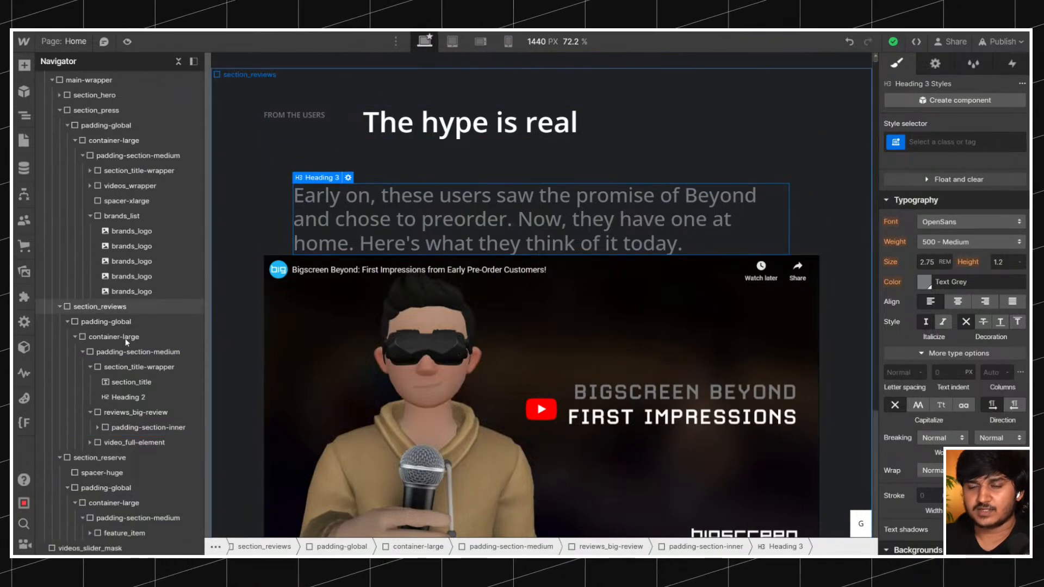
scroll(394, 302, down, 5)
scroll(398, 296, up, 4)
scroll(396, 298, up, 8)
scroll(396, 299, down, 6)
Set the left padding of the padding-section-inner wrapper around the "Early on" heading to 13 rem.
click(394, 303)
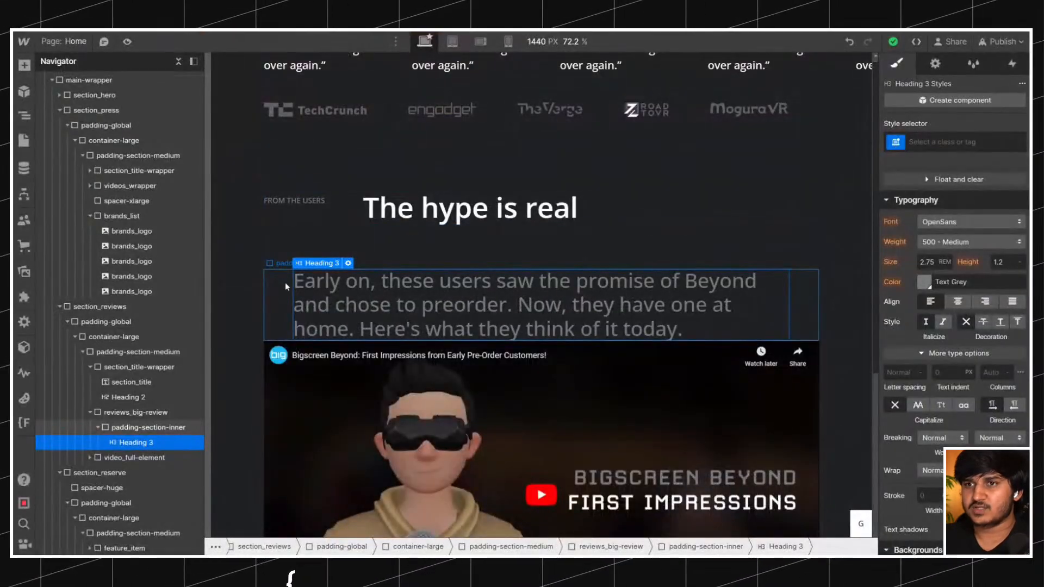
click(286, 286)
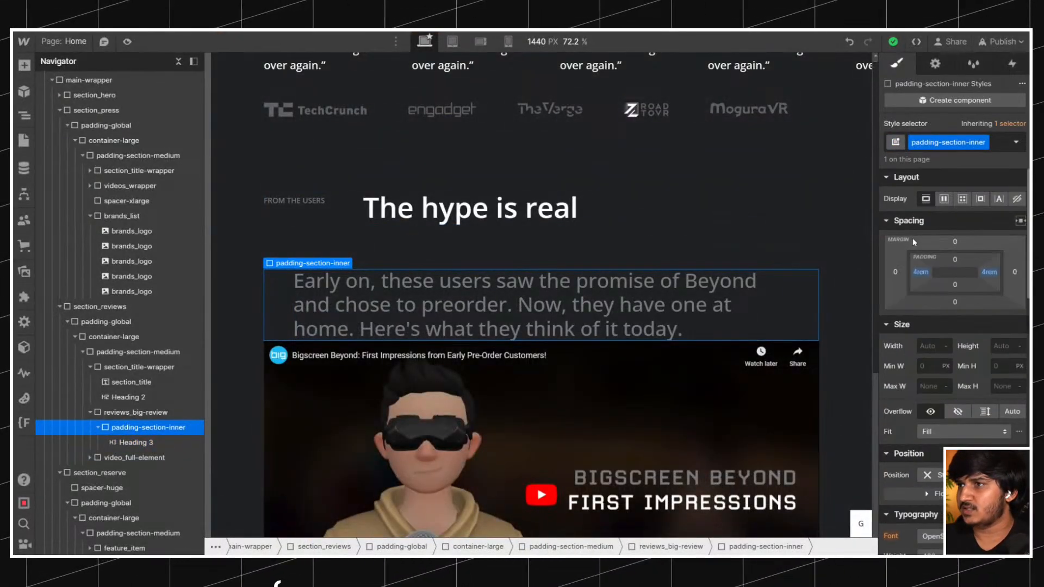
click(924, 277)
text(4.2)
key(Up)
key(Up)
key(Up)
key(Up)
key(Up)
key(Up)
key(Up)
key(Up)
key(Up)
key(Up)
key(Up)
key(Up)
key(Up)
key(Up)
key(Up)
key(Up)
key(Up)
key(Up)
key(Up)
key(Up)
key(Up)
key(Up)
key(Up)
key(Up)
key(Up)
key(Up)
key(Up)
key(Up)
key(Up)
key(Up)
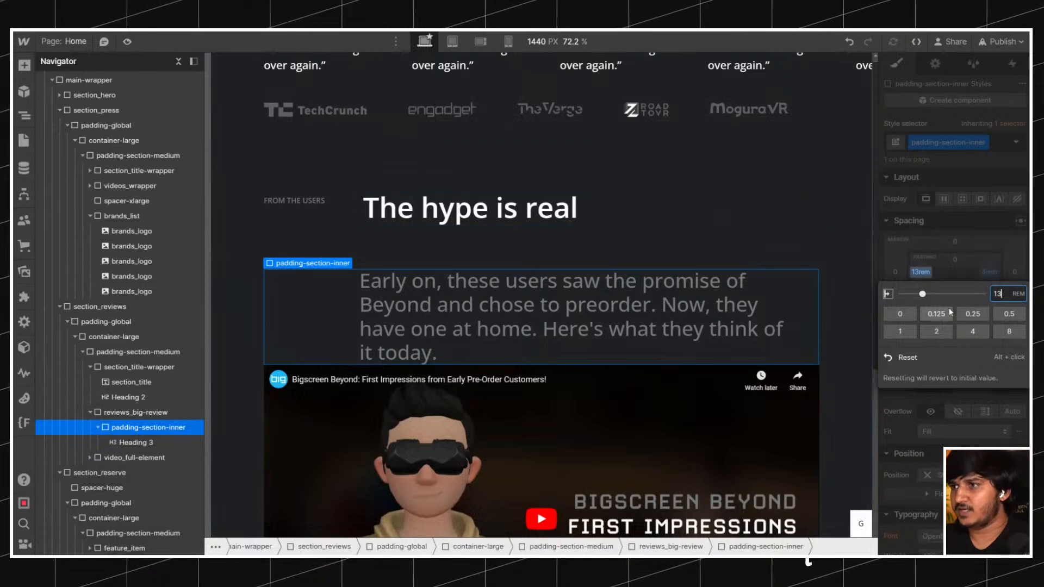
Open the inner wrapper's right padding and compare the heading's side spacing with the statement and section titles on the reference page.
click(993, 278)
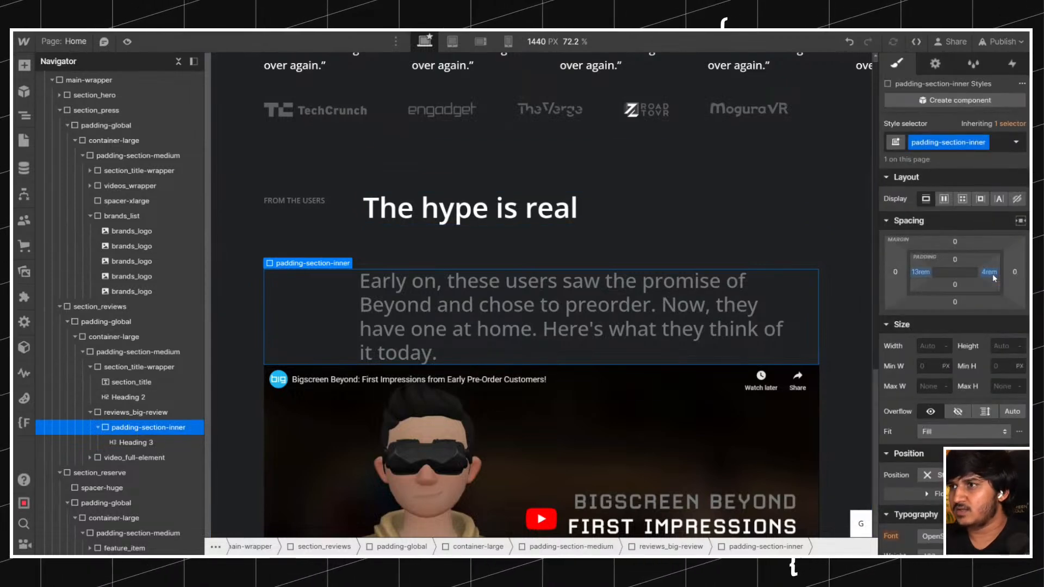
click(994, 278)
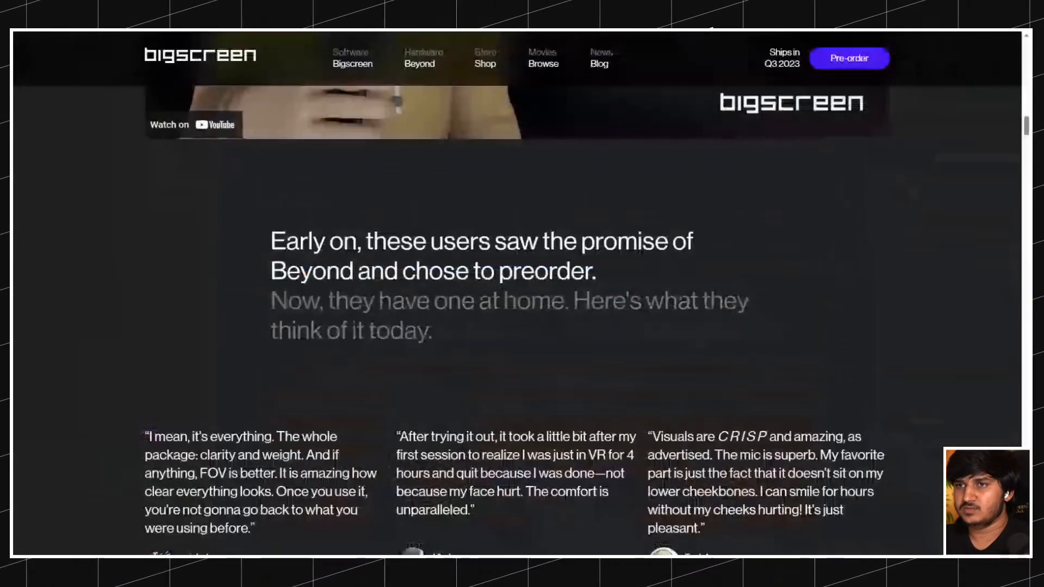
scroll(424, 203, up, 15)
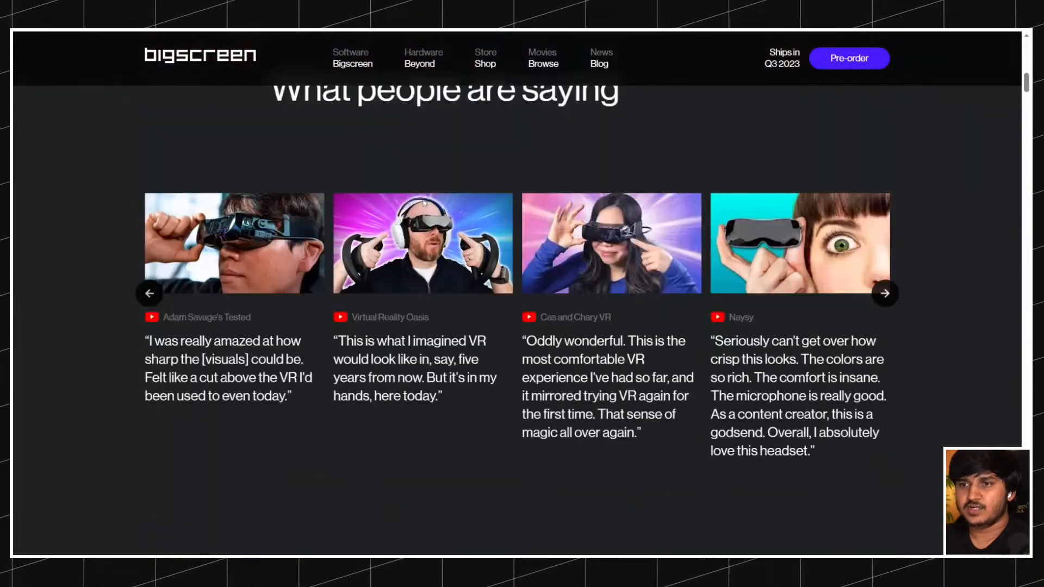
scroll(424, 202, down, 15)
scroll(424, 203, down, 10)
scroll(424, 203, up, 12)
scroll(307, 73, up, 12)
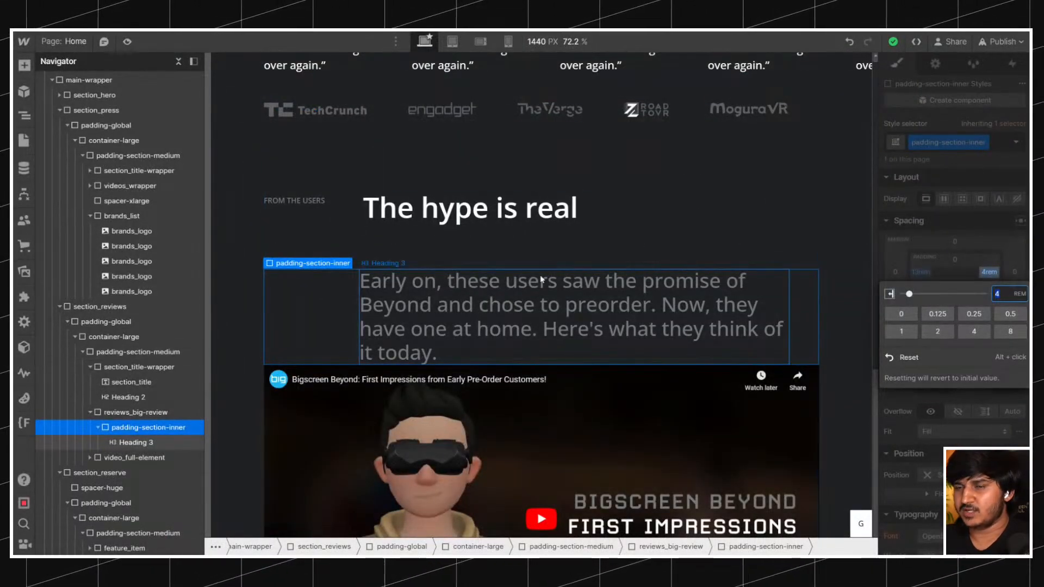
scroll(541, 278, down, 3)
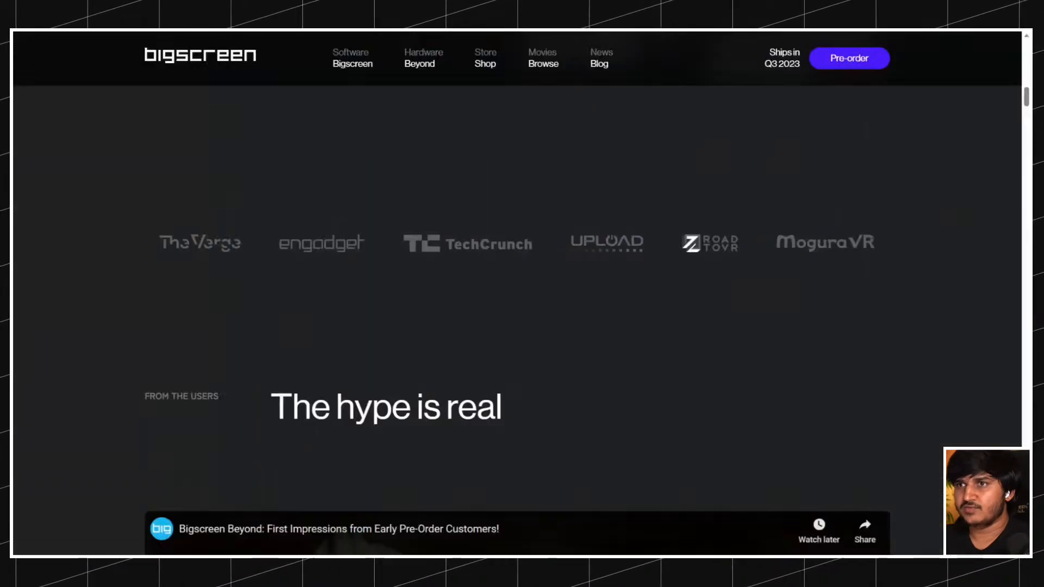
scroll(414, 170, up, 5)
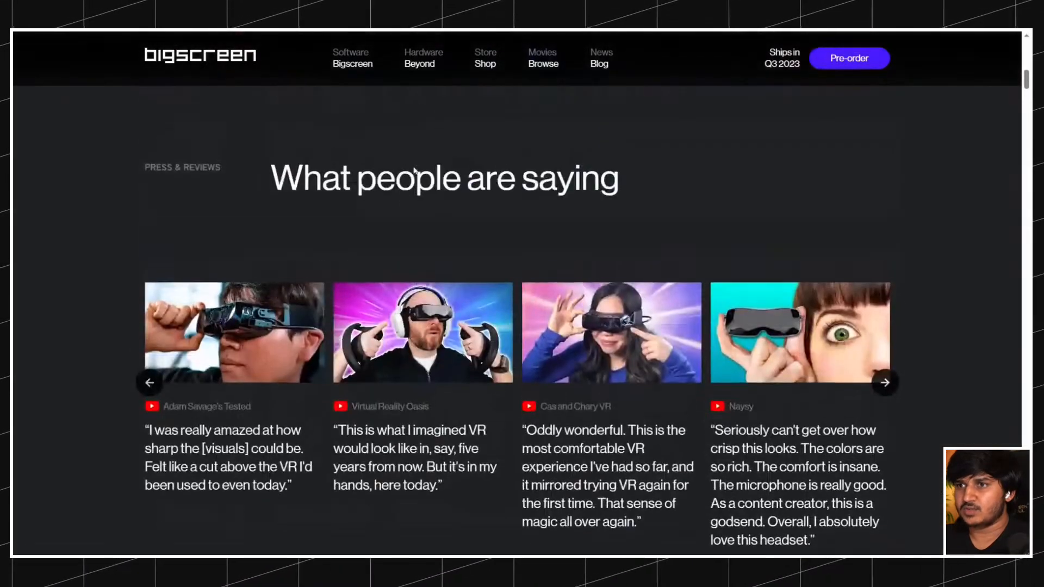
scroll(414, 171, up, 4)
scroll(414, 171, down, 15)
scroll(414, 170, down, 10)
scroll(408, 166, up, 3)
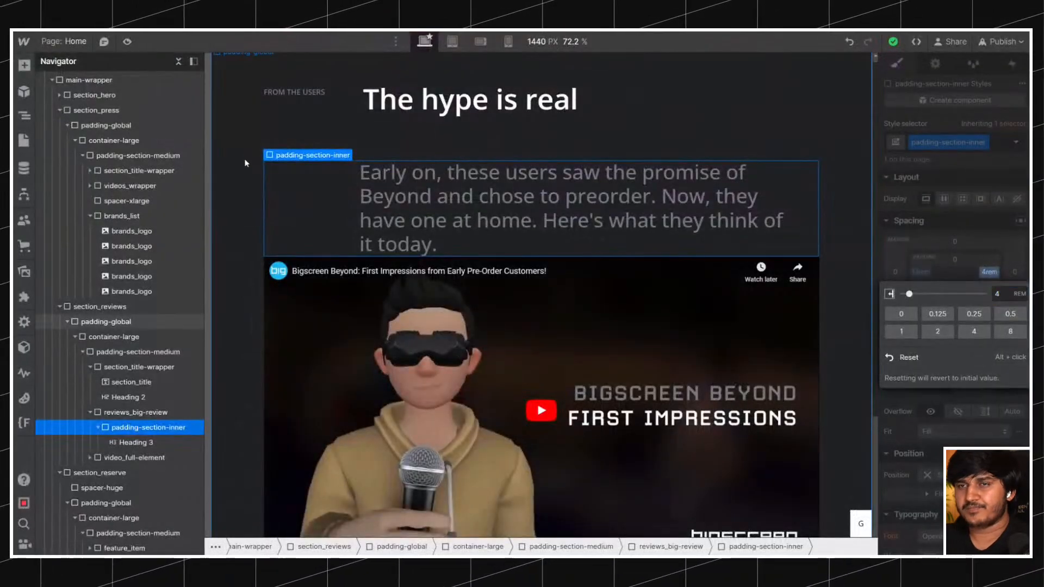
Set the left and right padding of the padding-global class to 2.5 rem and check the page's sections.
click(287, 228)
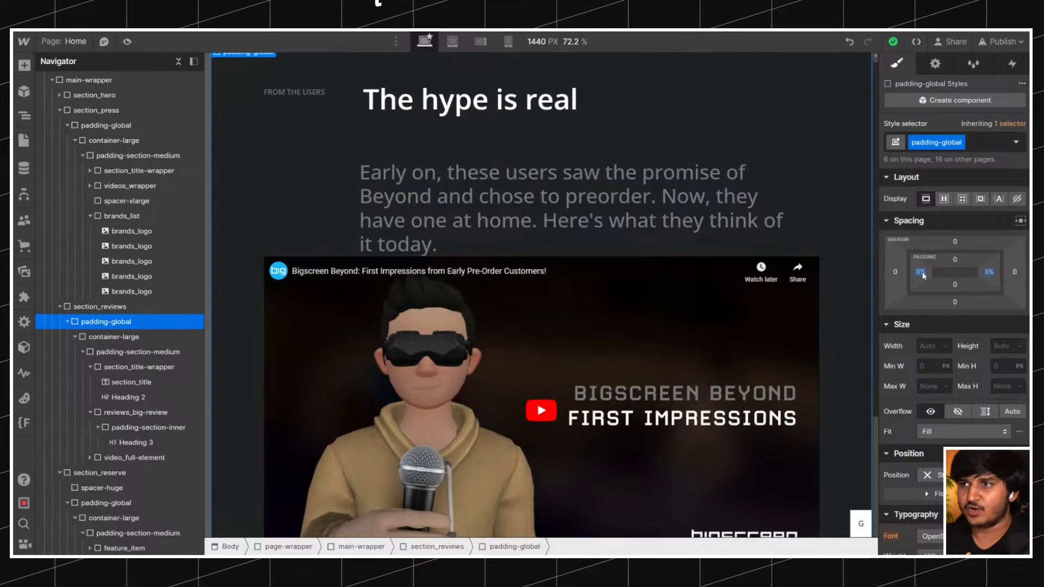
scroll(599, 225, up, 10)
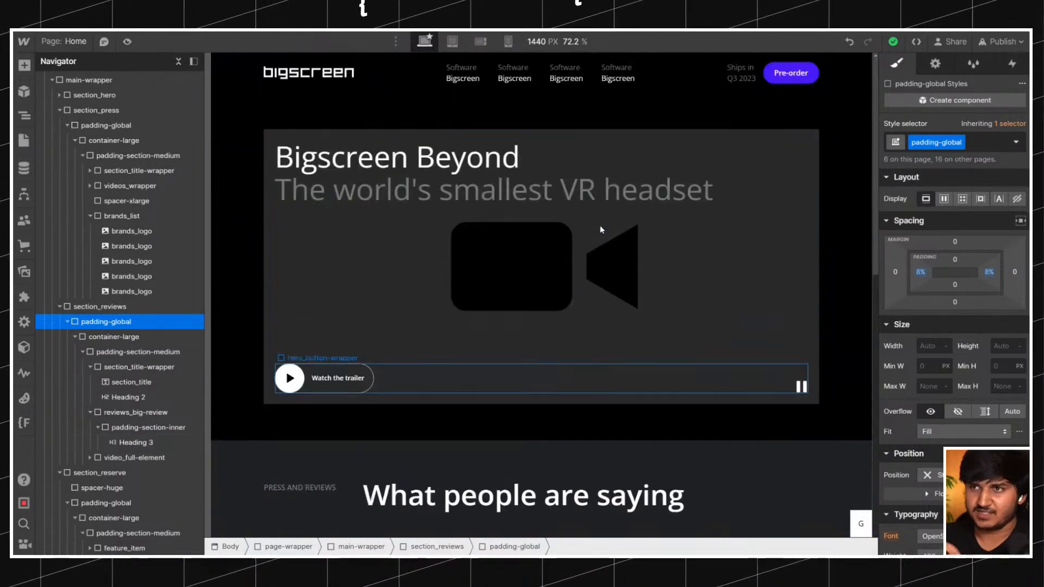
scroll(599, 225, down, 10)
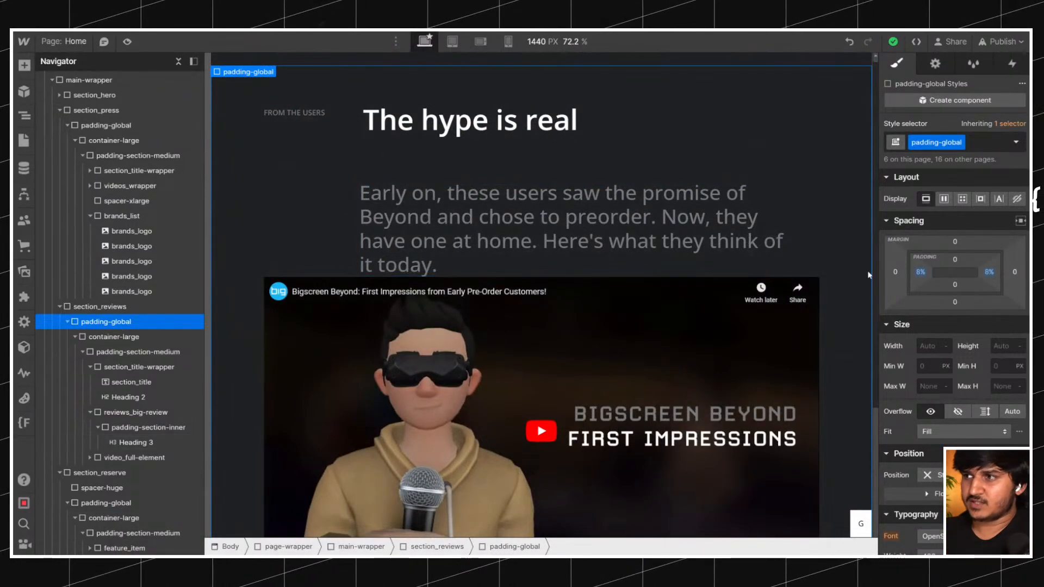
click(920, 272)
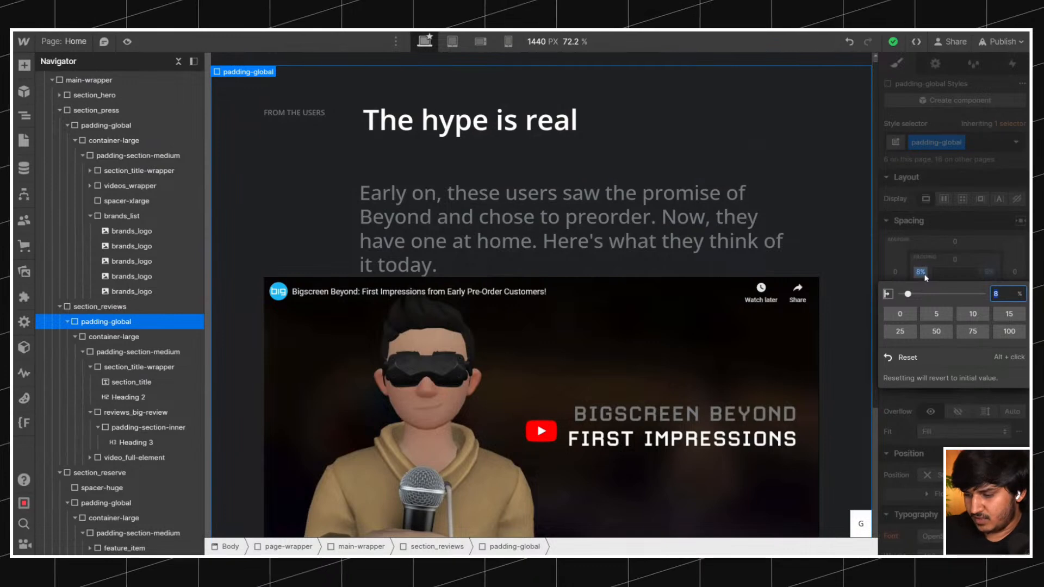
text(2.5rem)
key(Return)
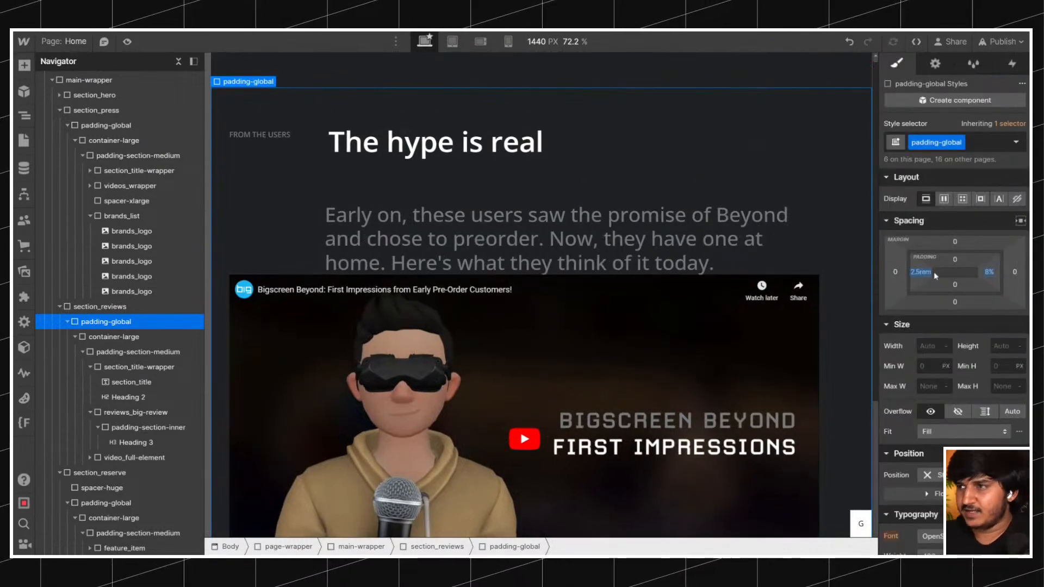
click(988, 272)
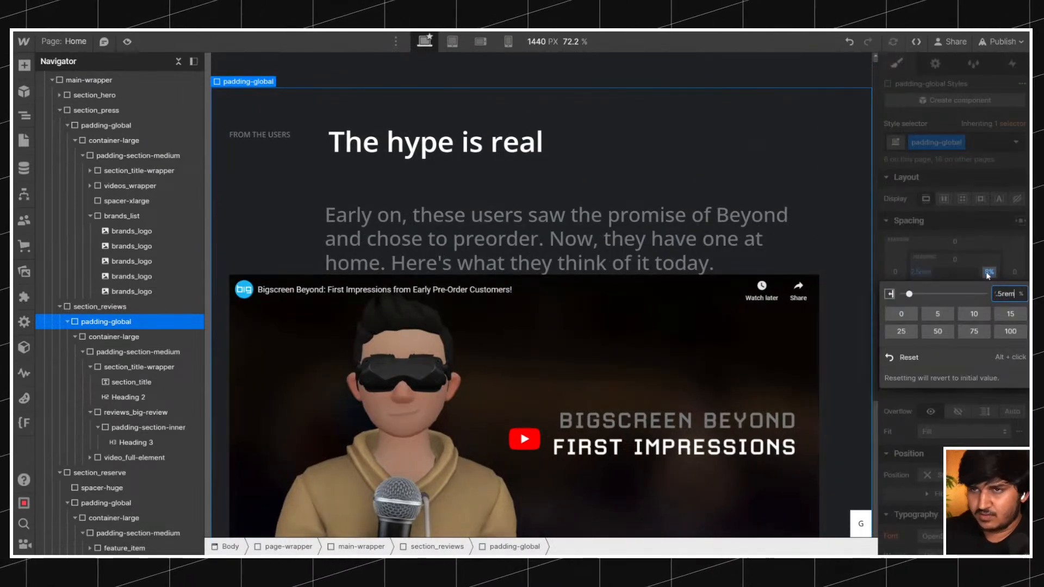
text(2.5rem)
key(Return)
scroll(736, 243, up, 10)
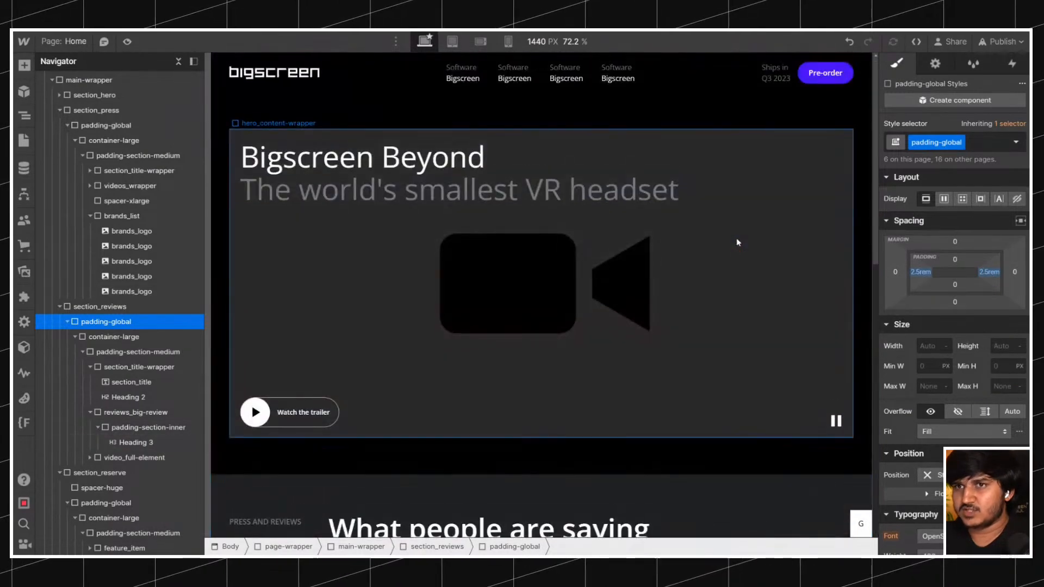
scroll(426, 196, down, 13)
scroll(426, 197, up, 13)
scroll(426, 197, down, 12)
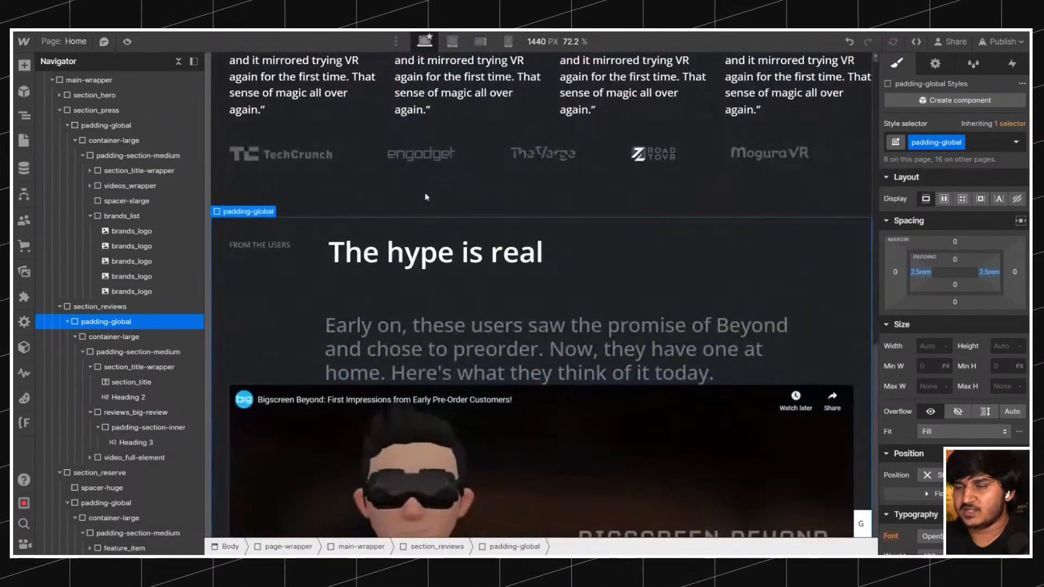
scroll(425, 197, down, 3)
scroll(365, 205, up, 2)
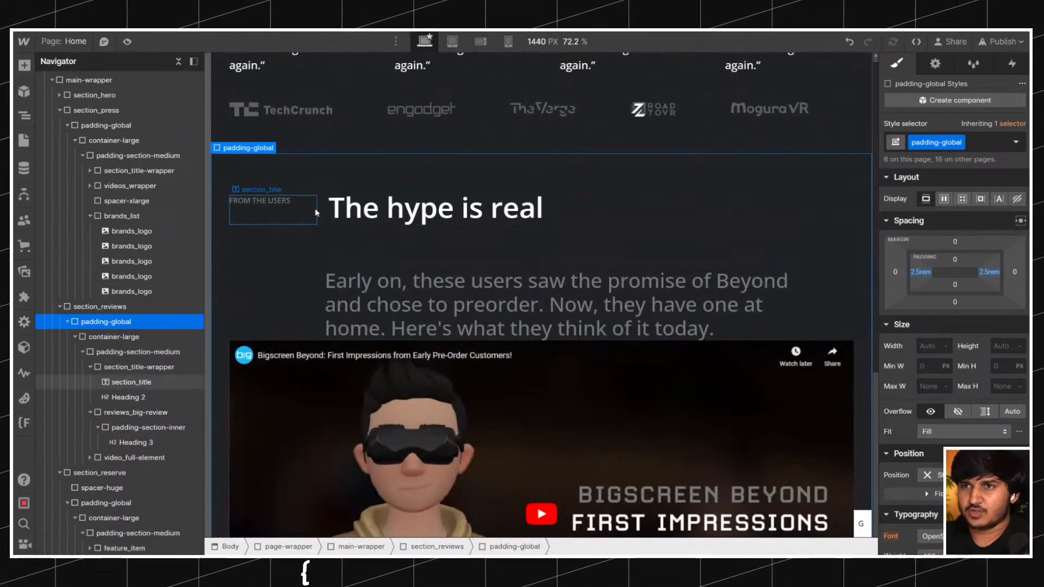
Set the left padding of the padding-section-inner wrapper around the "Early on" heading to 15%, after trying 10%.
click(394, 299)
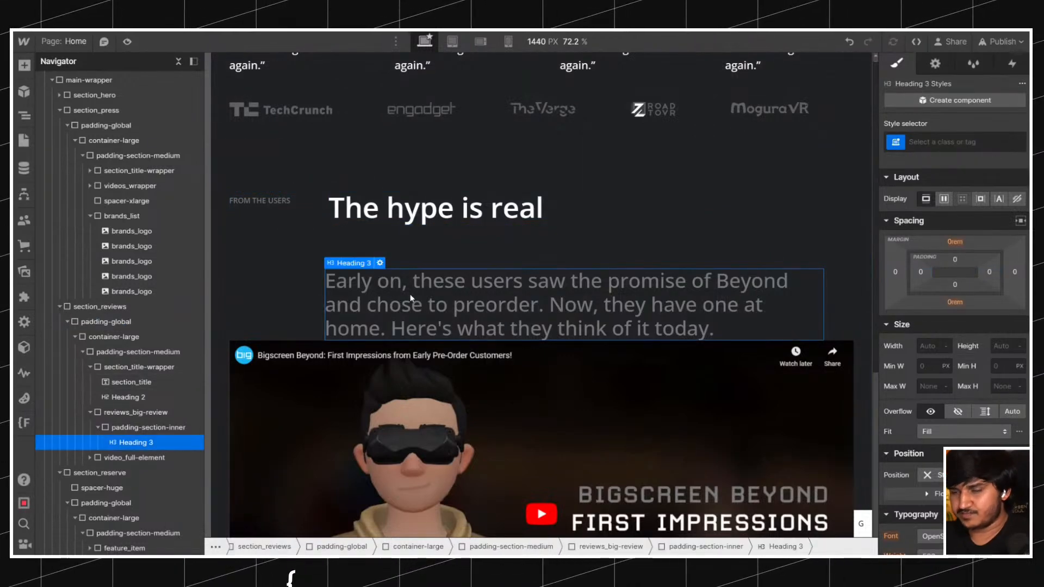
key(Up)
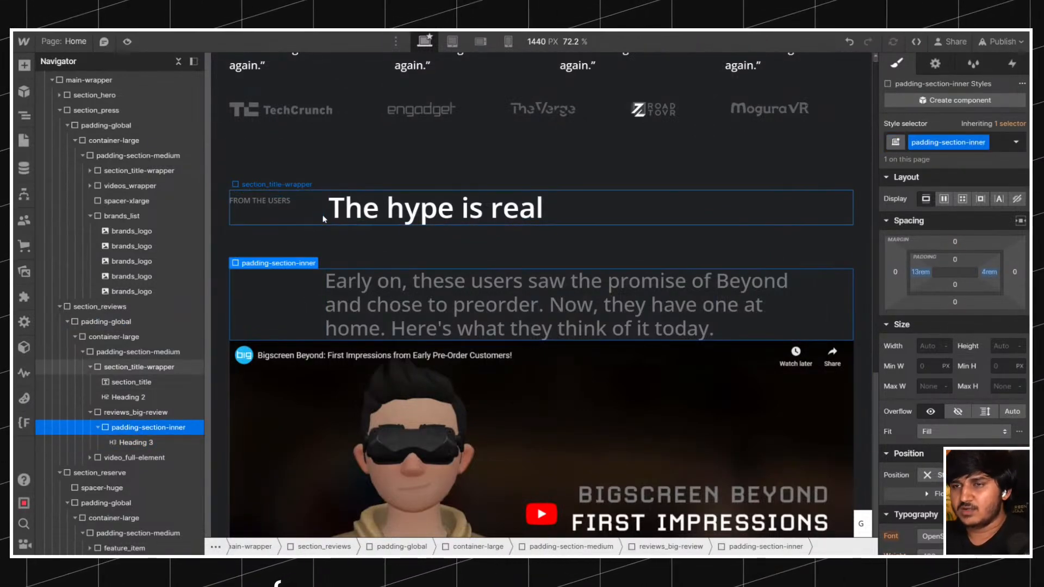
click(919, 273)
text(10%)
key(Return)
click(919, 278)
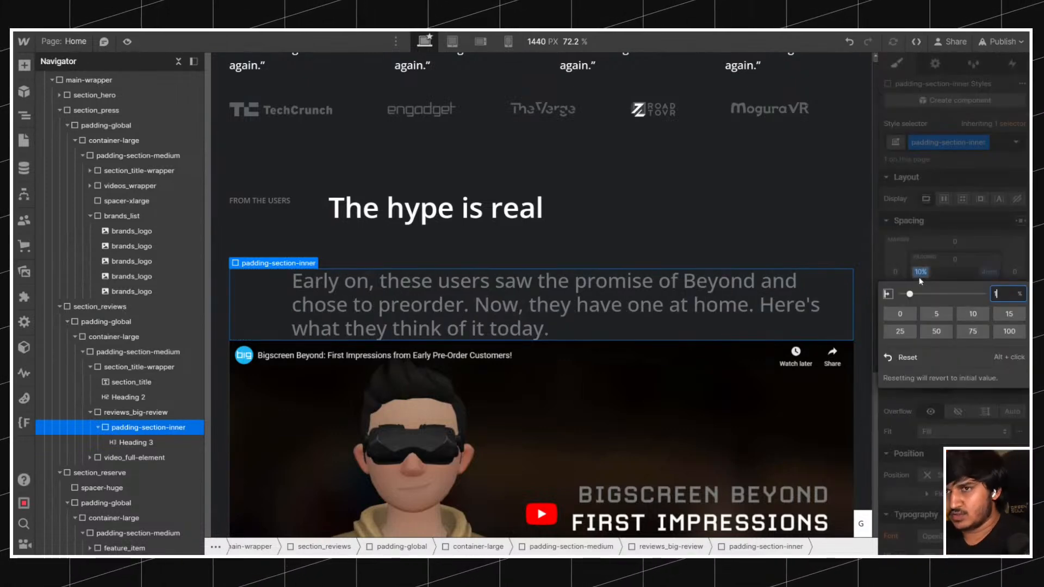
text(15)
key(Return)
Set the right padding of the padding-section-inner wrapper to 15%.
click(987, 271)
text(15)
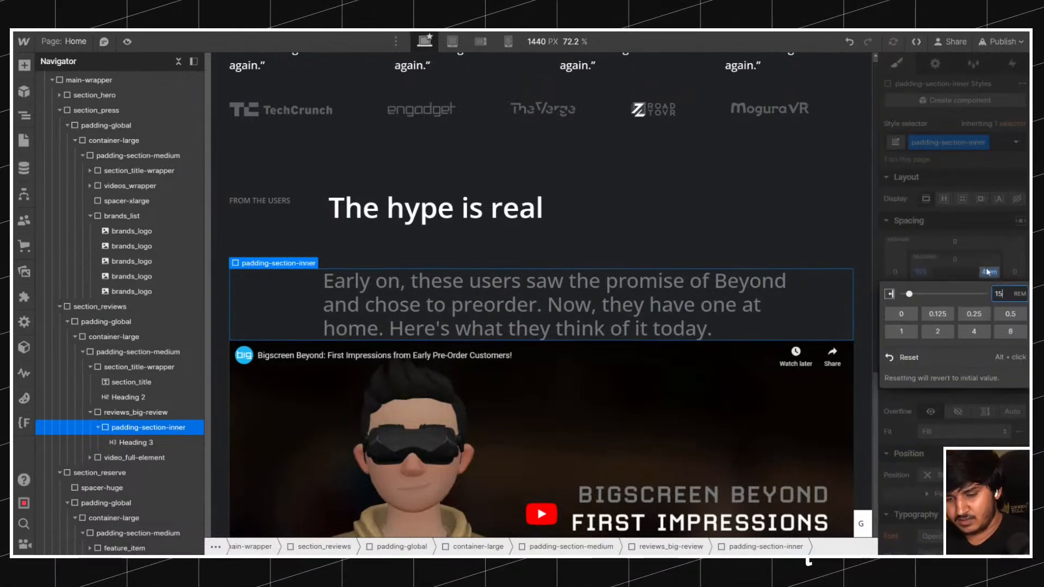
text(%)
key(Return)
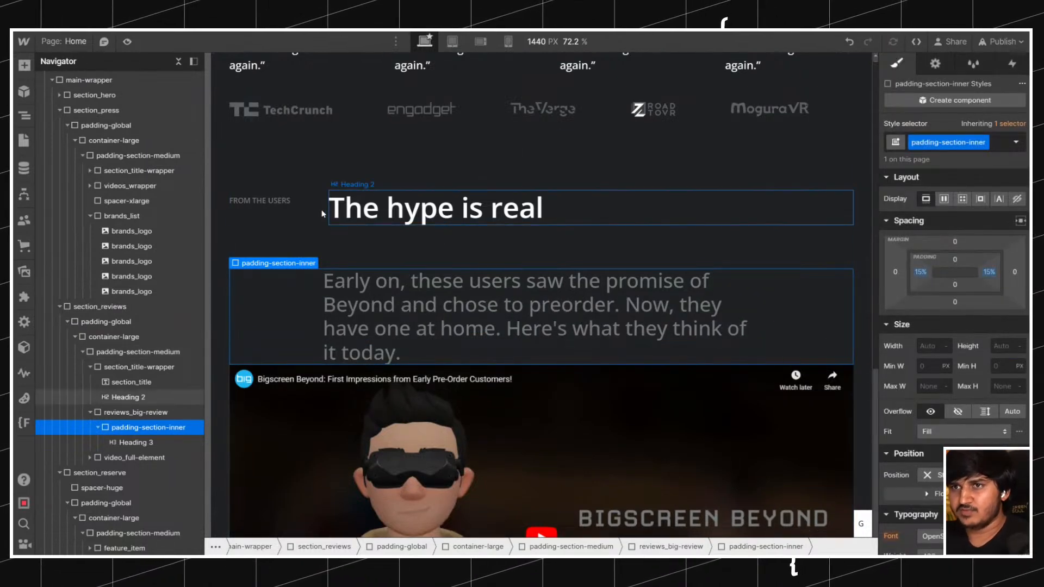
Set the first grid column of the reviews section's section_title-wrapper to a fixed width of 15%.
click(321, 208)
click(844, 203)
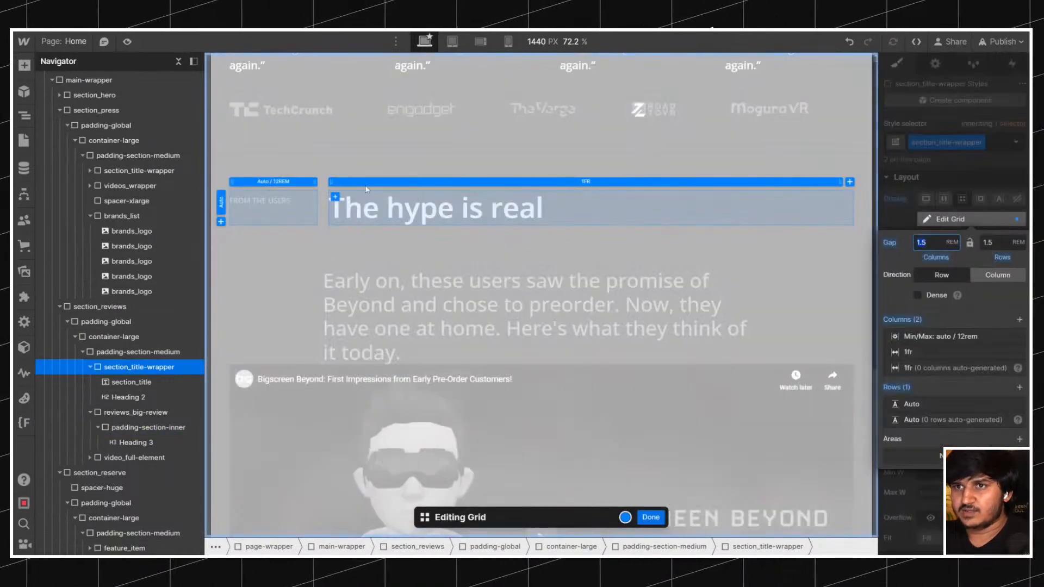
click(298, 183)
click(362, 194)
text(15%)
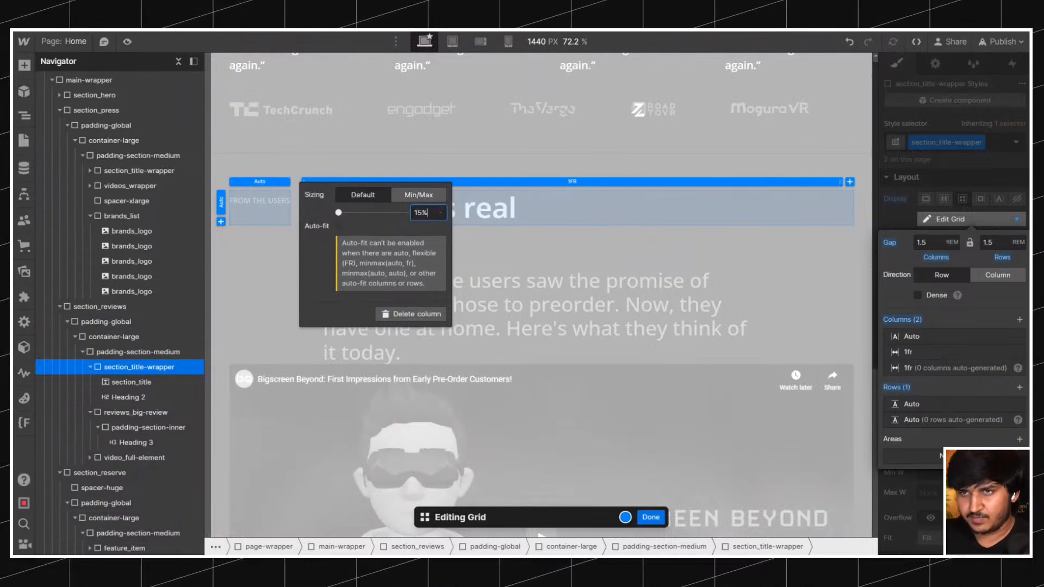
click(651, 517)
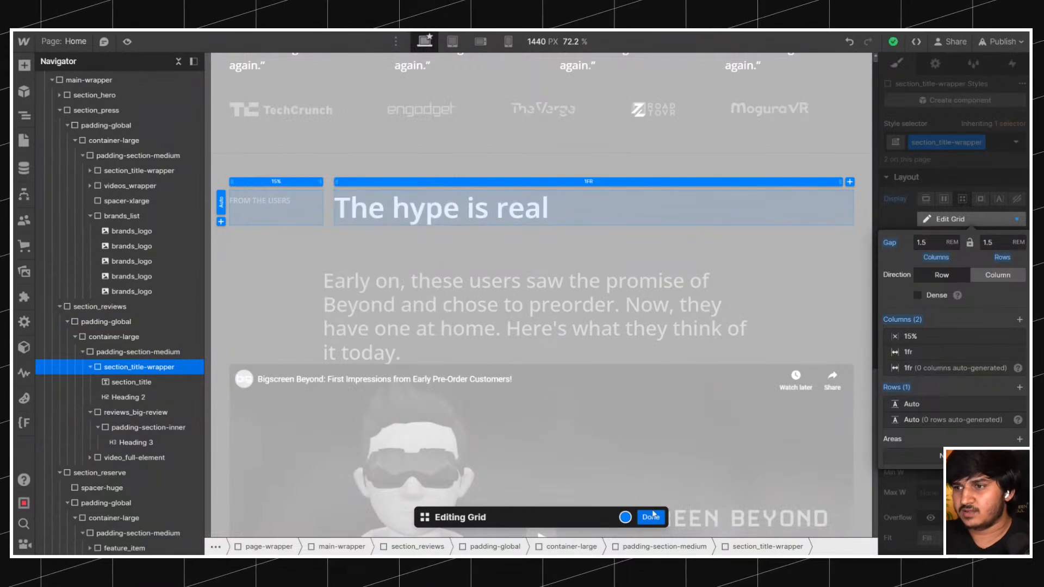
click(650, 517)
Set the column gap of the section_title-wrapper grid to 0.
click(343, 215)
key(Up)
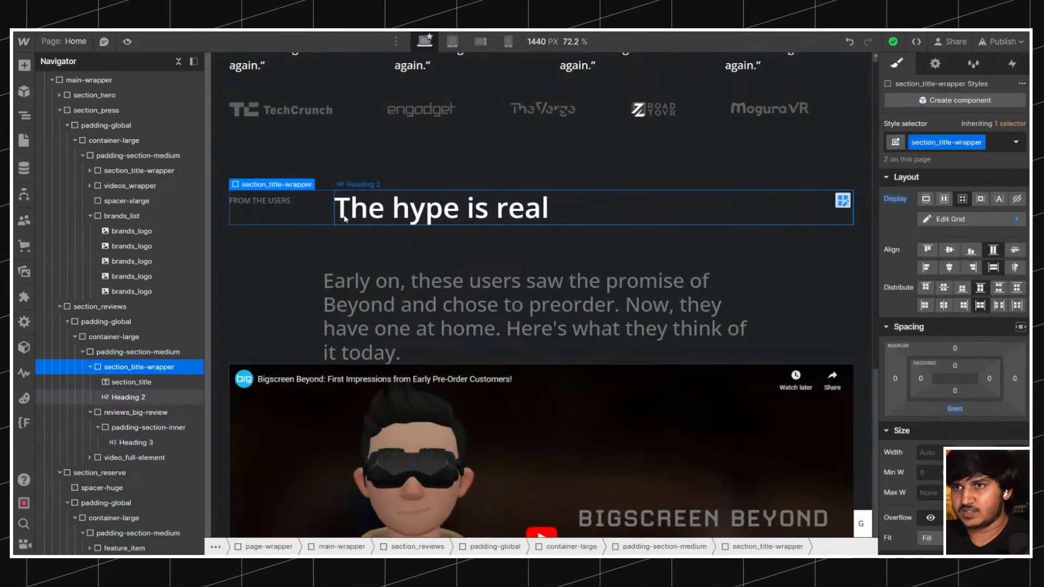
click(842, 206)
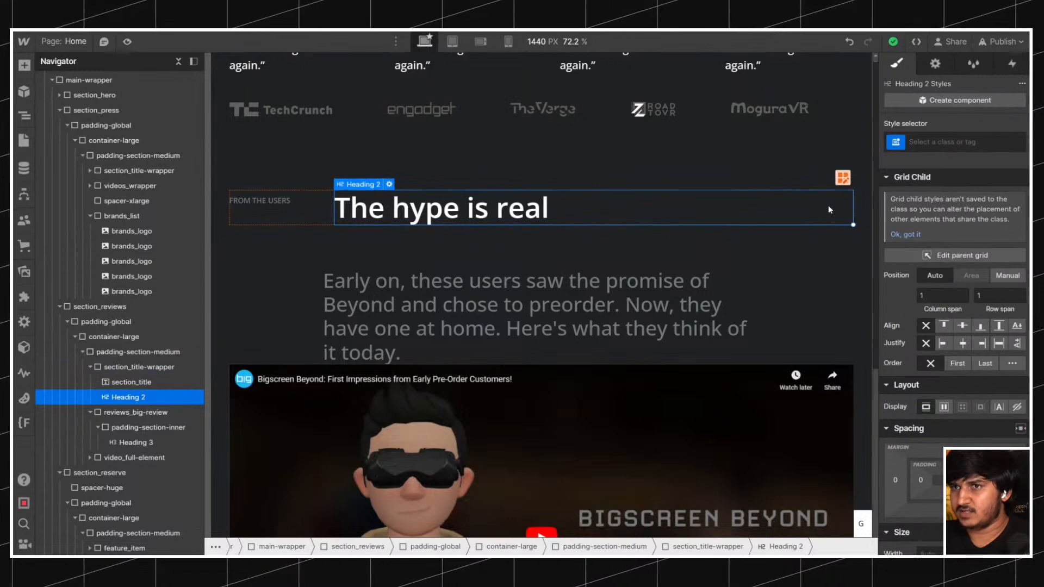
key(Up)
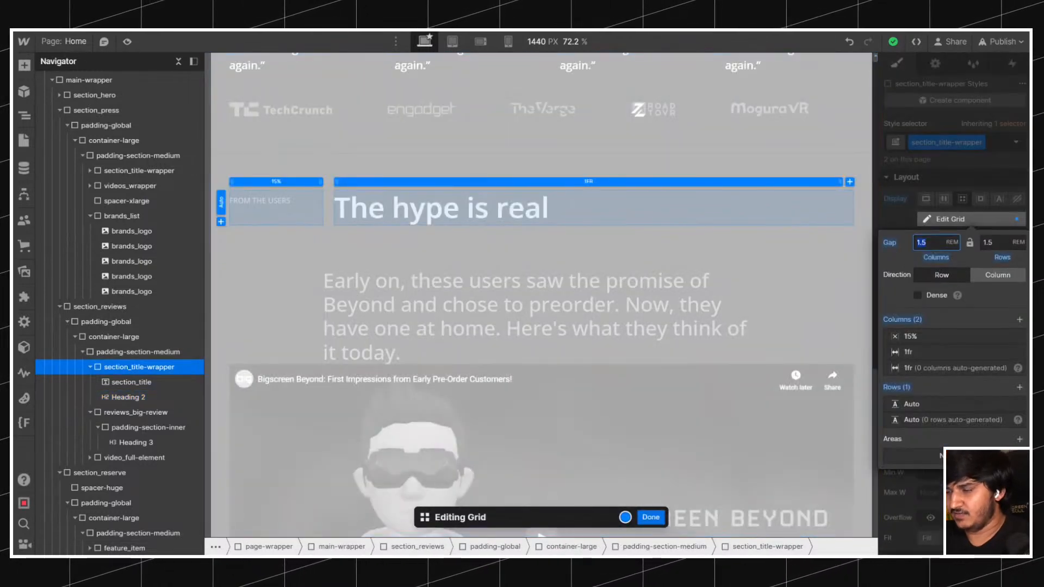
text(0)
click(657, 521)
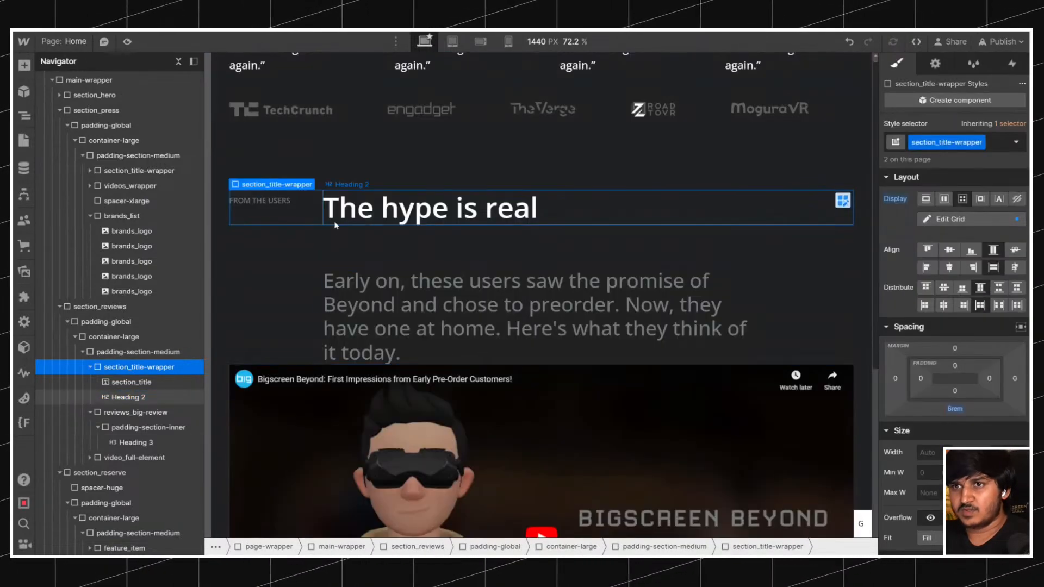
Wrap the "From the users" section_title label in a link block.
click(293, 208)
right_click(275, 204)
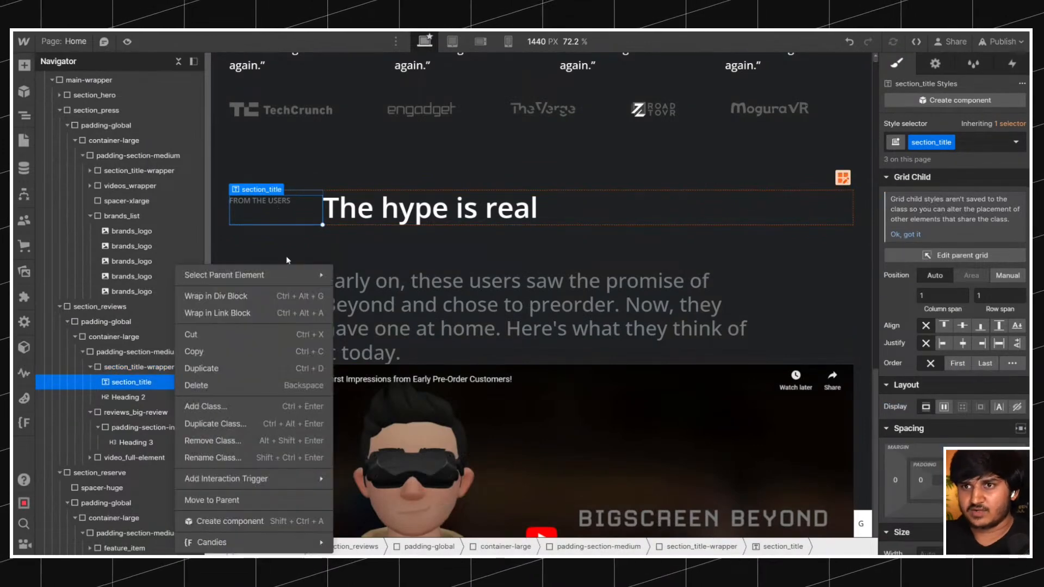
click(275, 313)
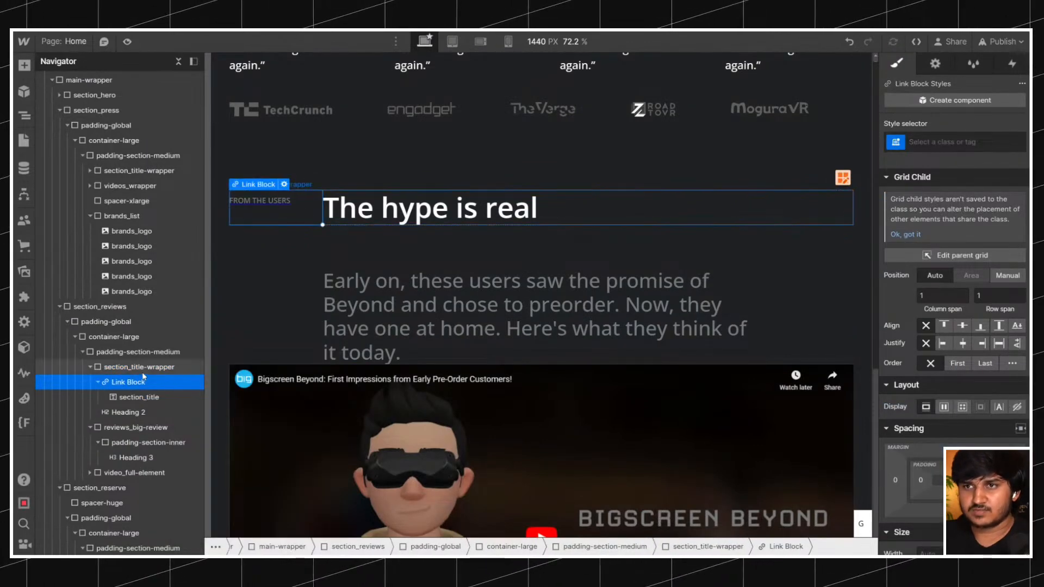
click(190, 372)
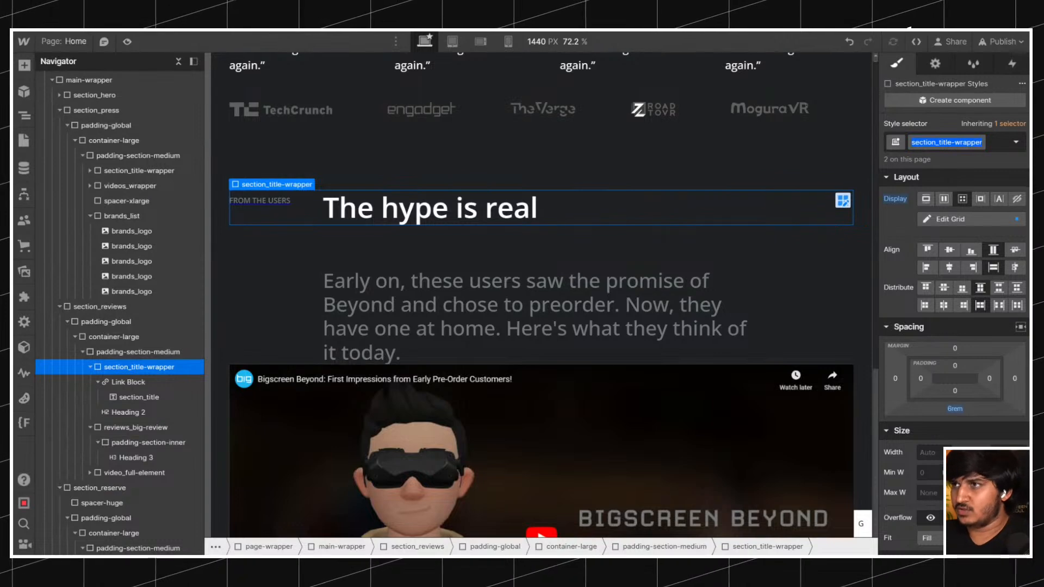
Convert the link block around the "From the users" label to a div block.
click(127, 397)
click(127, 382)
click(126, 398)
click(129, 382)
right_click(272, 189)
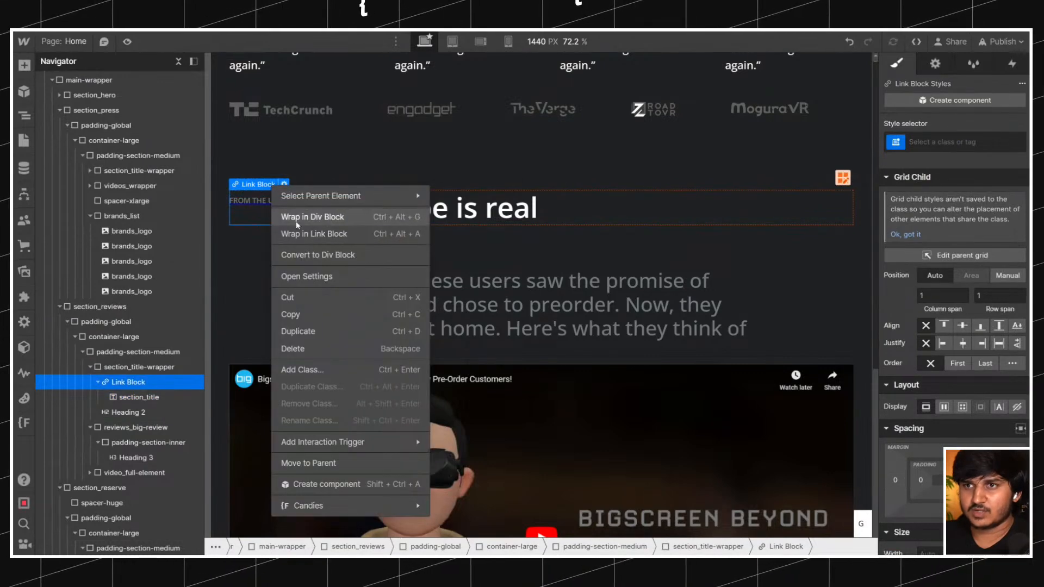
click(302, 257)
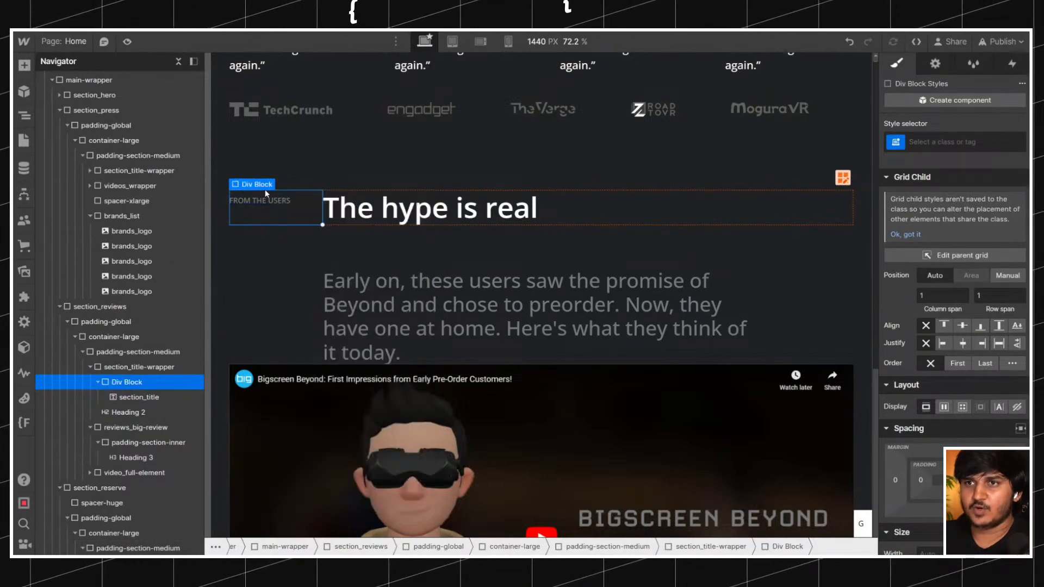
click(136, 397)
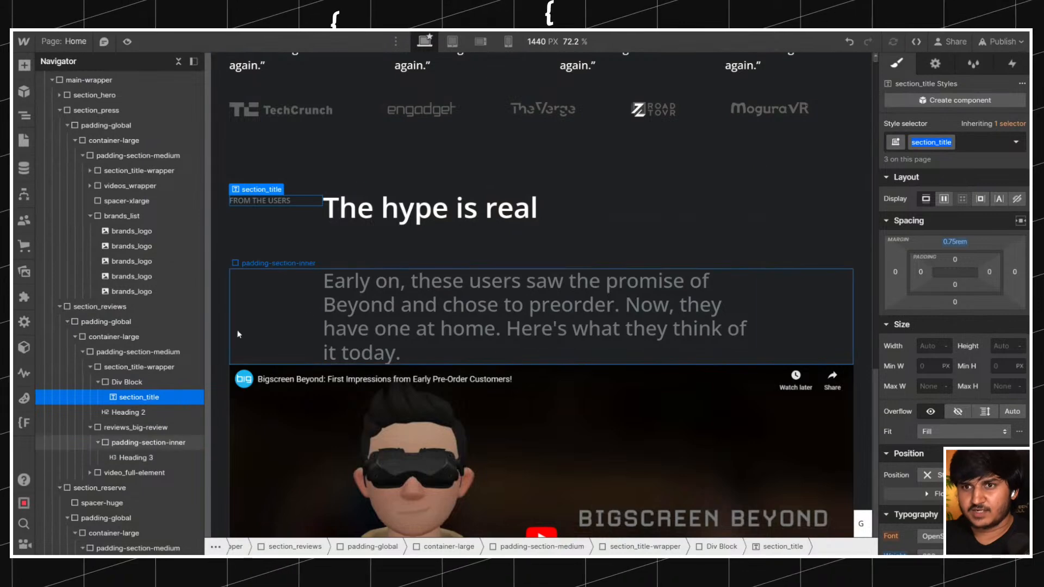
click(167, 385)
click(973, 142)
text(padding_)
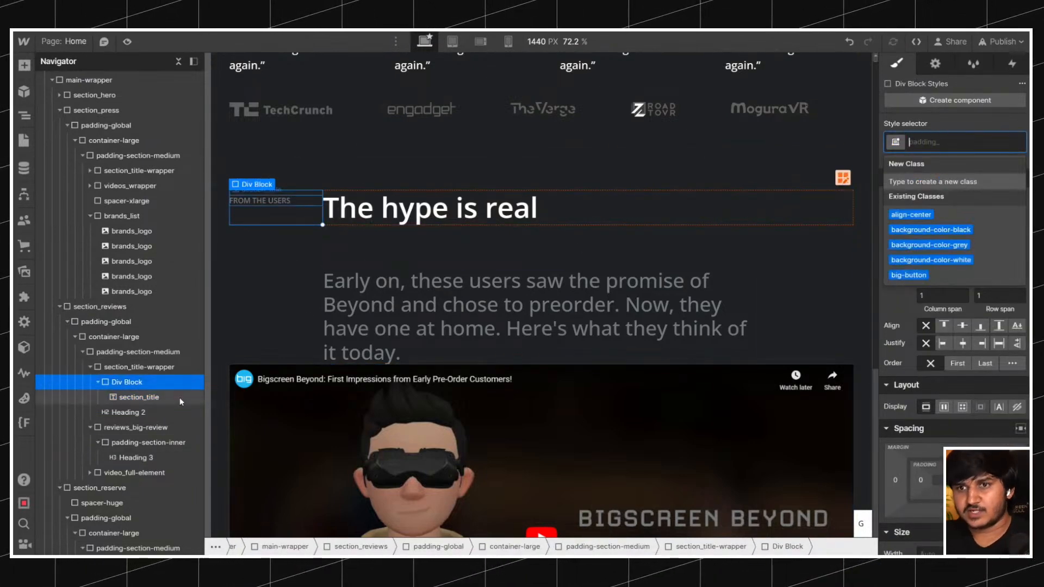
click(138, 397)
Give the div block around the "From the users" label the new class section_title-left and collapse it in the element tree.
click(127, 382)
click(957, 142)
text(section_title)
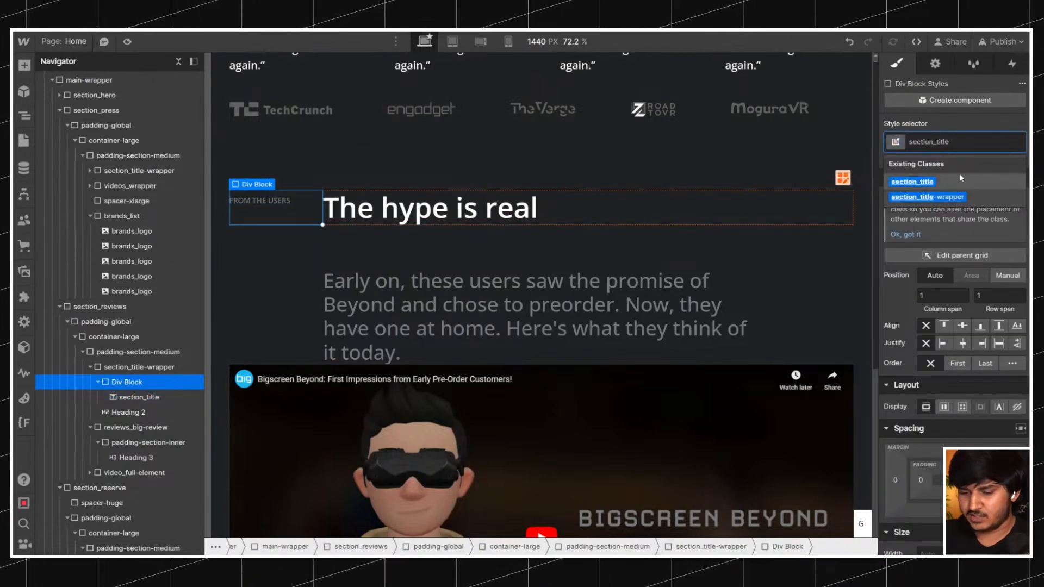
text(-)
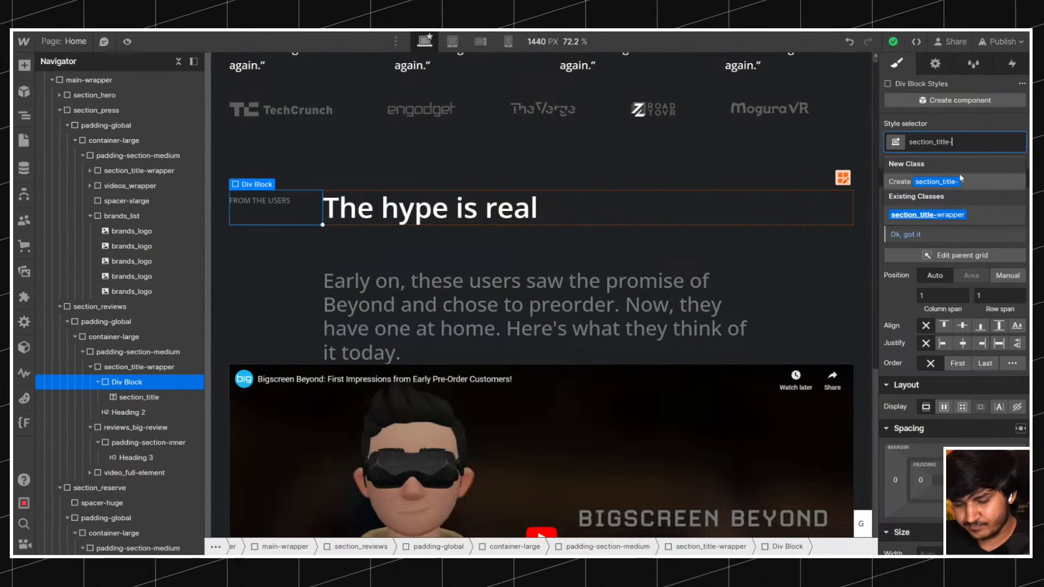
text(left)
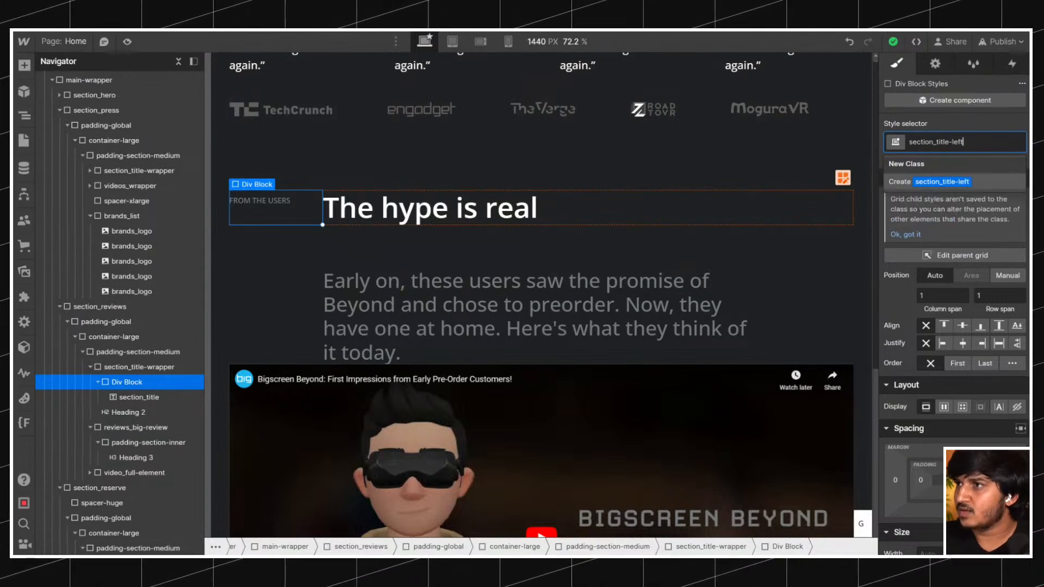
key(Return)
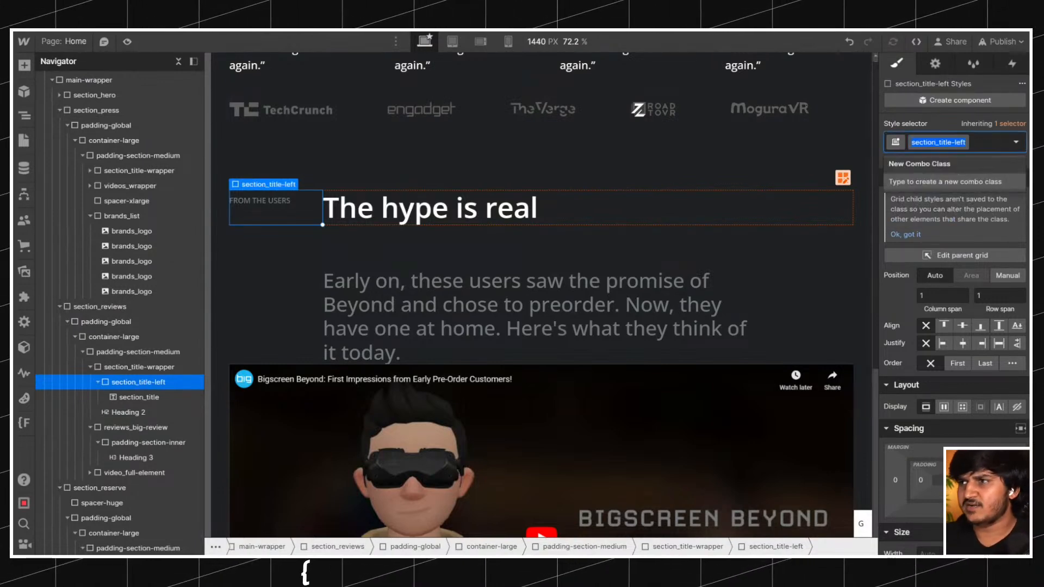
click(148, 371)
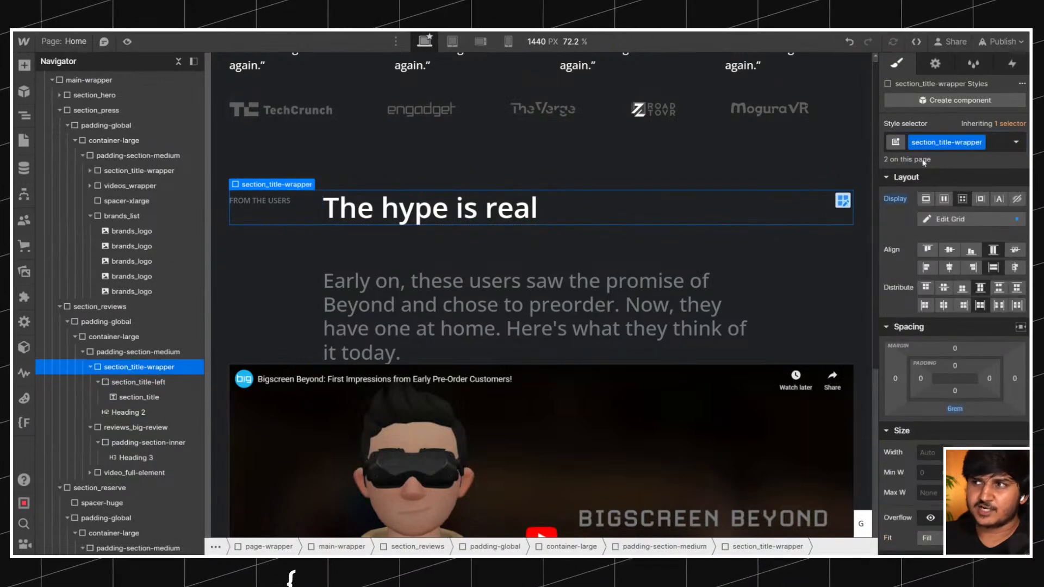
click(173, 382)
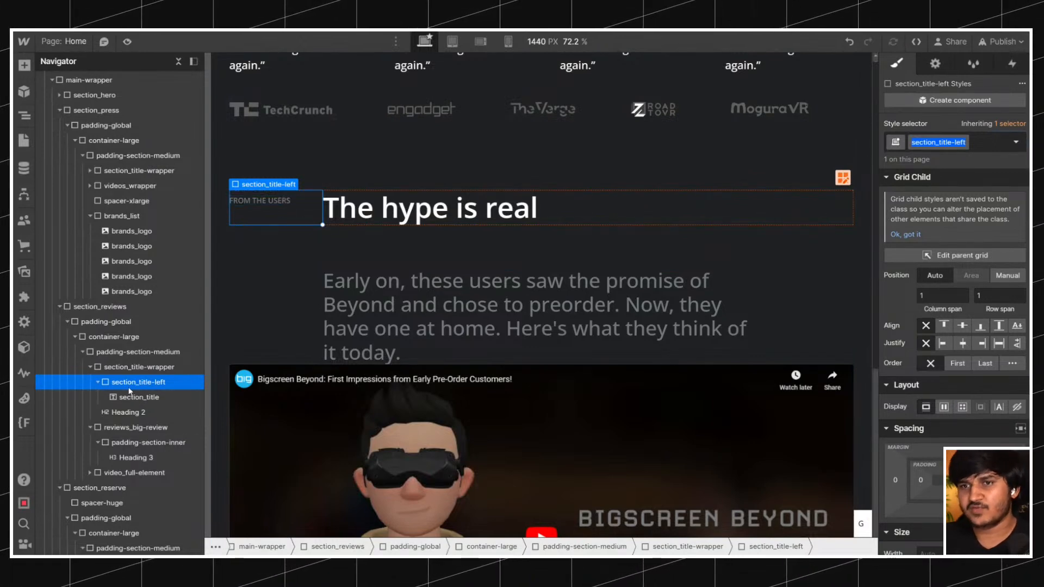
click(99, 382)
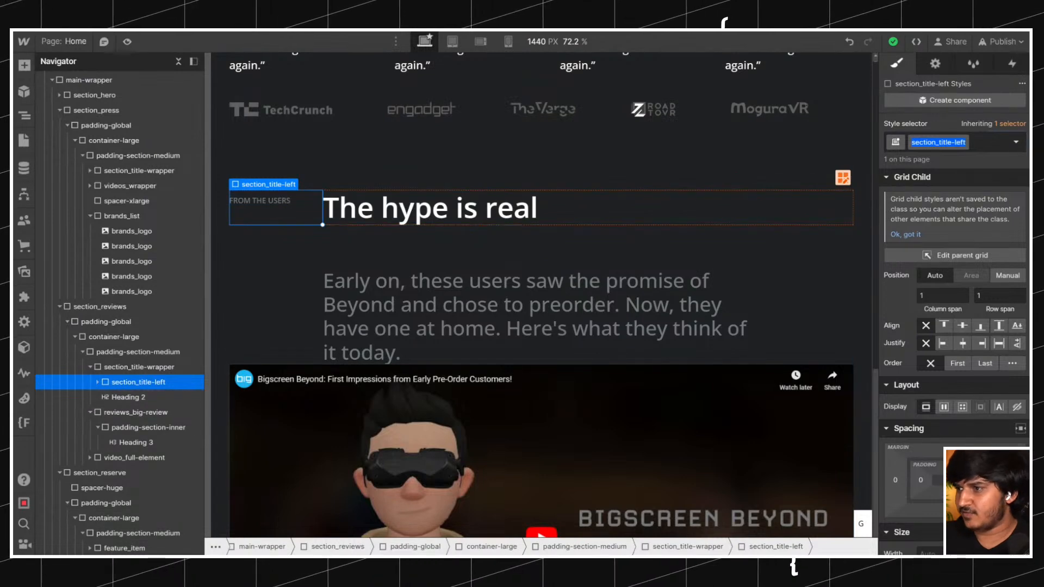
Set the right padding of the section_title-left div block to 1rem.
click(1014, 479)
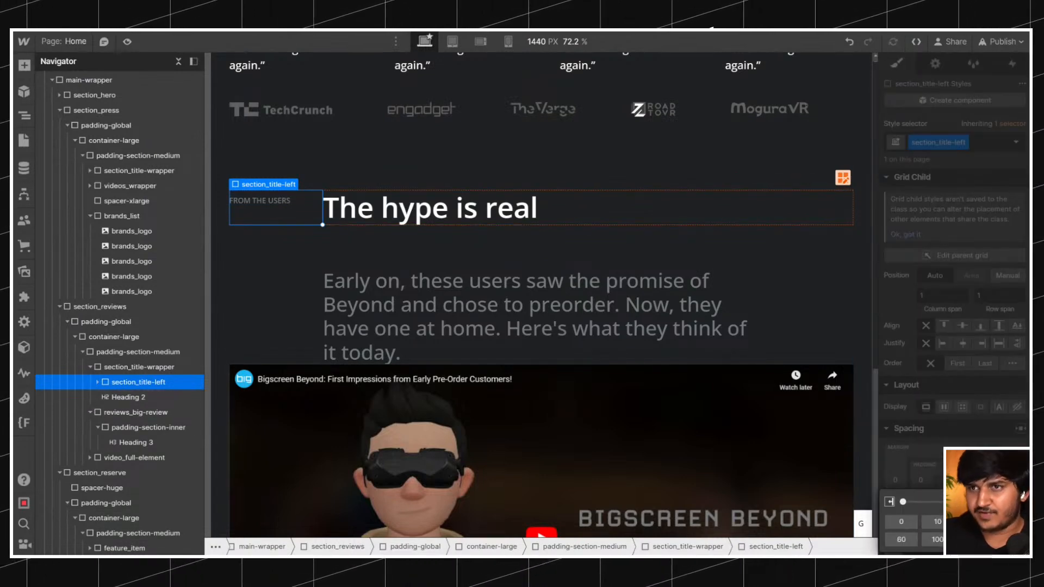
key(Escape)
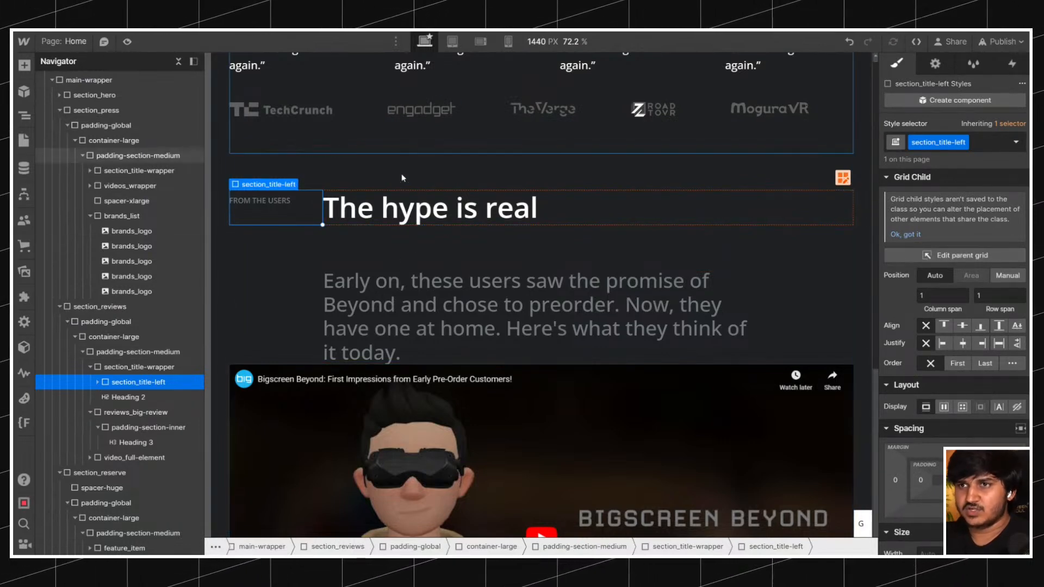
scroll(405, 129, down, 5)
scroll(359, 246, up, 6)
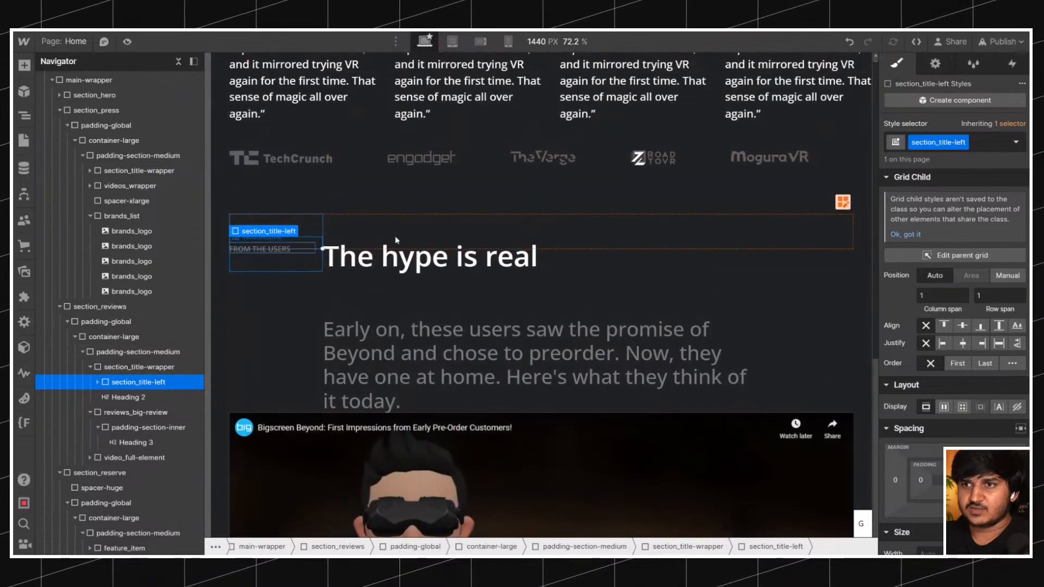
Wrap the "Press and reviews" section_title label in a div block and give that block the existing class section_title-left.
scroll(358, 246, up, 9)
click(311, 351)
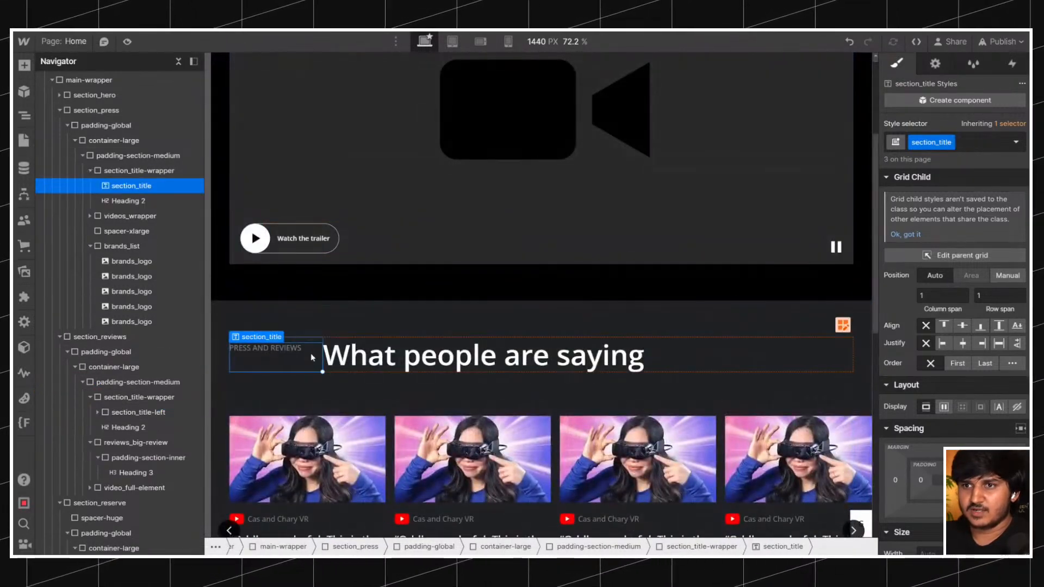
right_click(298, 355)
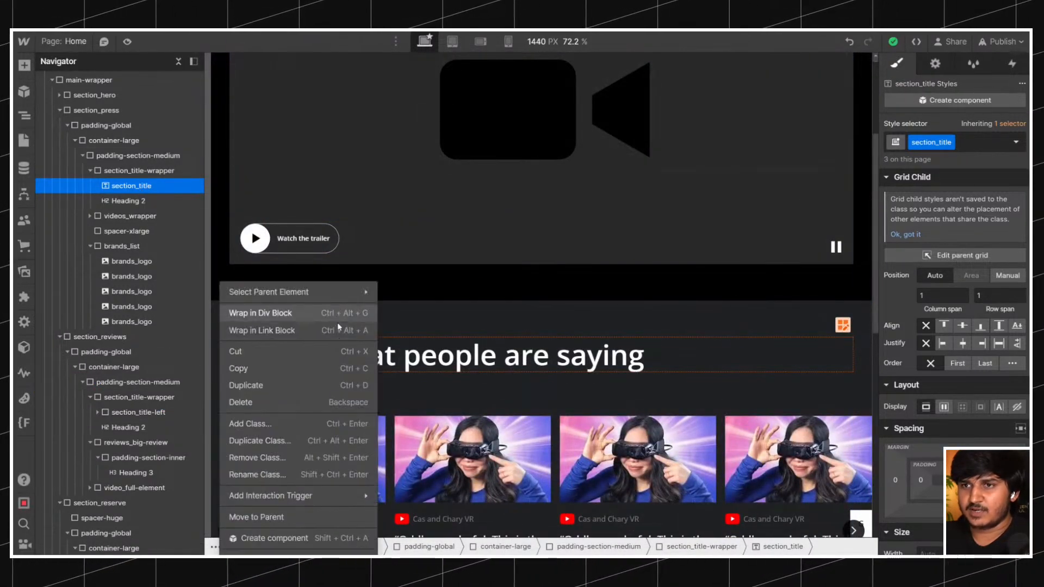
click(308, 315)
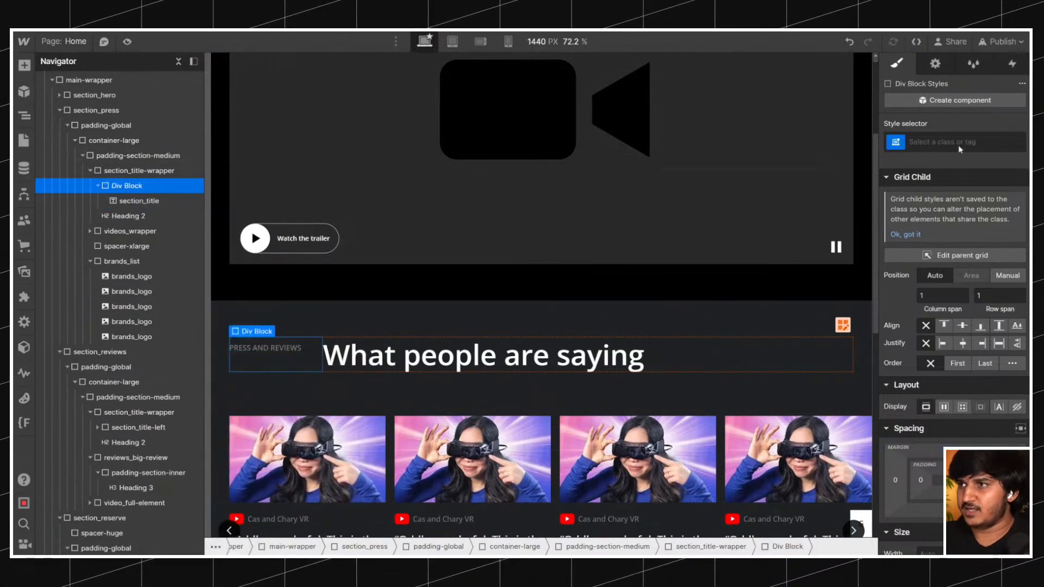
key(ctrl+Return)
text(section_)
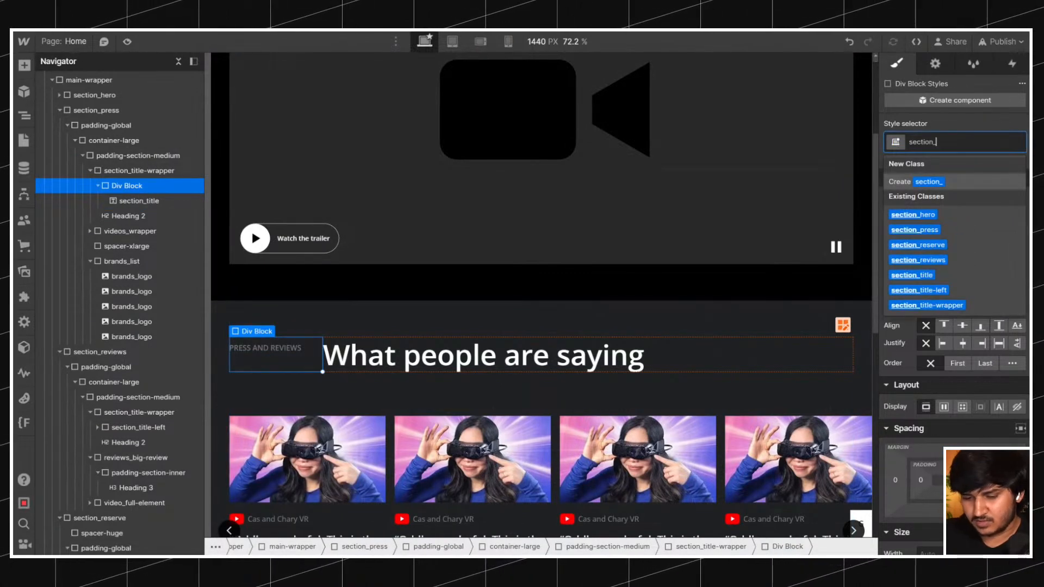
text(left)
click(940, 213)
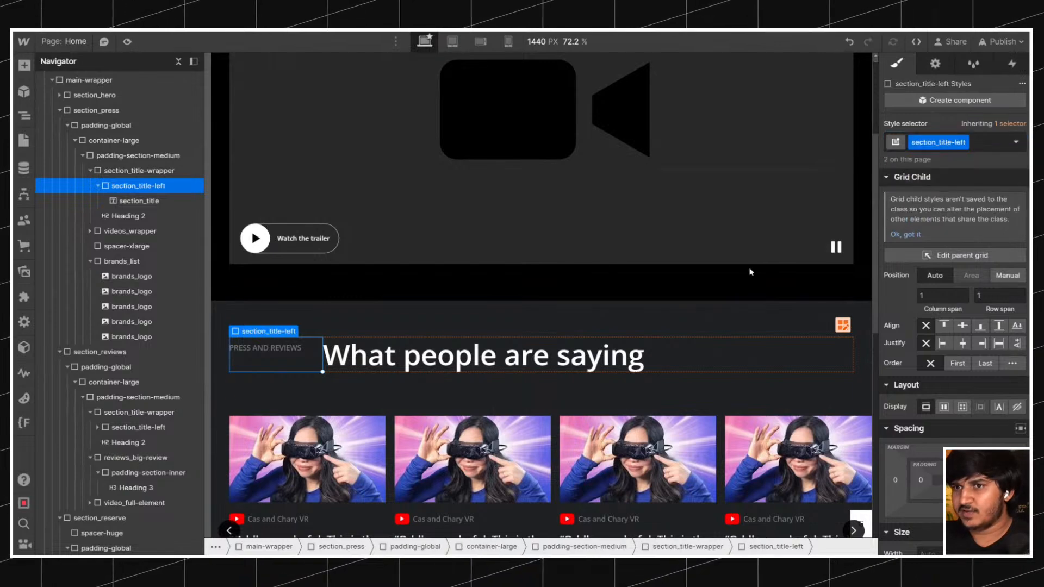
Insert a line break before "Now, they have one at home" in the reviews section's statement heading.
scroll(729, 363, up, 3)
scroll(728, 363, down, 10)
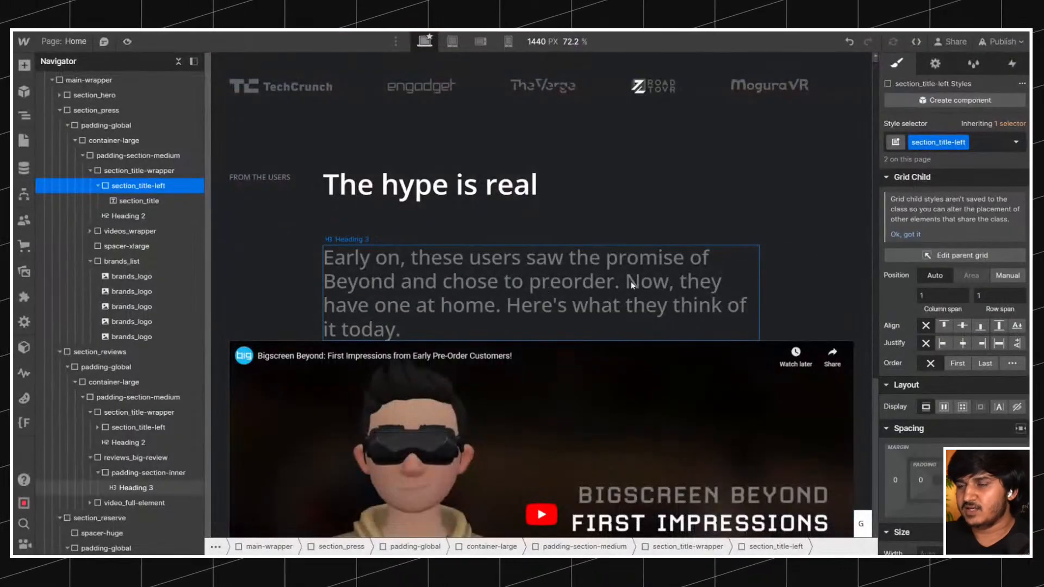
click(631, 285)
key(shift+Return)
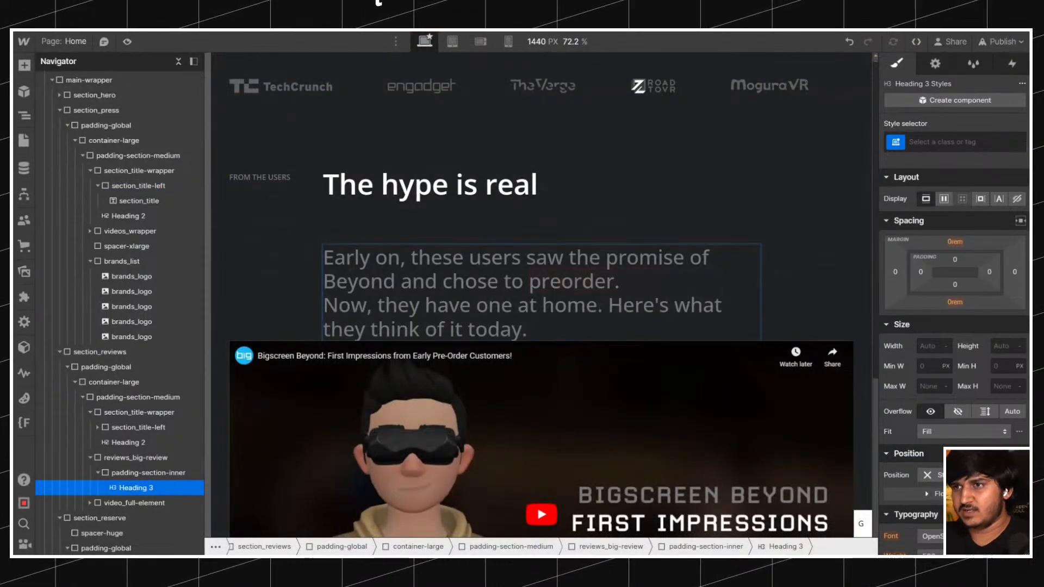
drag(620, 282, 323, 258)
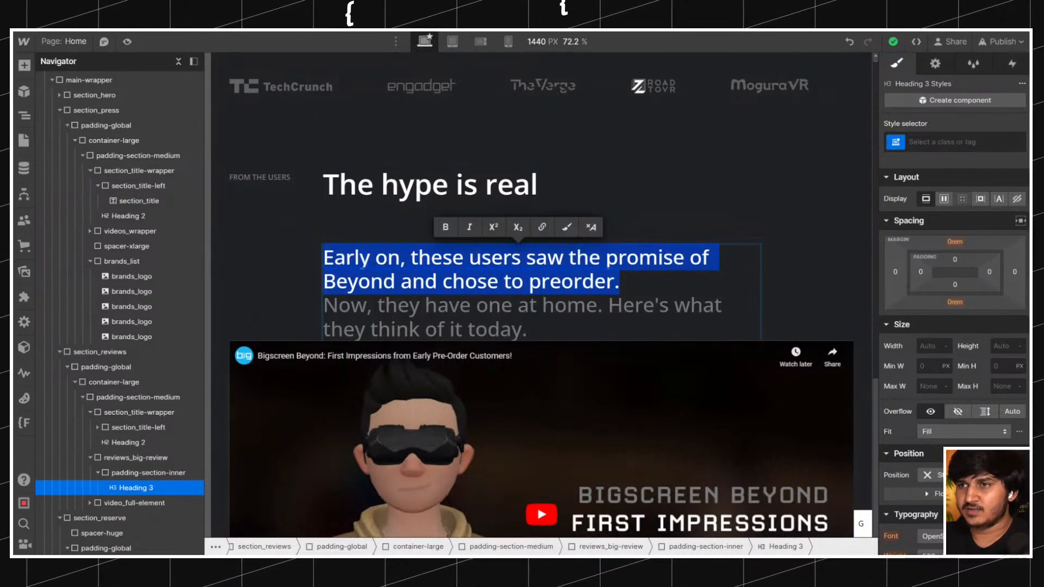
click(289, 269)
Set the text colour of the All H3 Headings tag to the White swatch, starting from the statement heading.
click(399, 306)
click(945, 142)
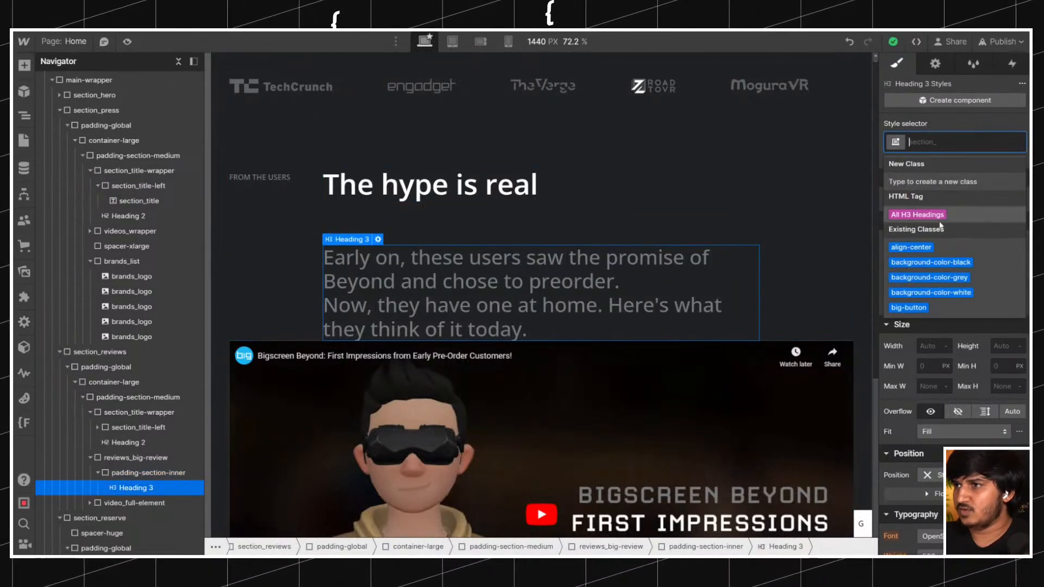
click(934, 218)
scroll(944, 326, down, 4)
click(931, 362)
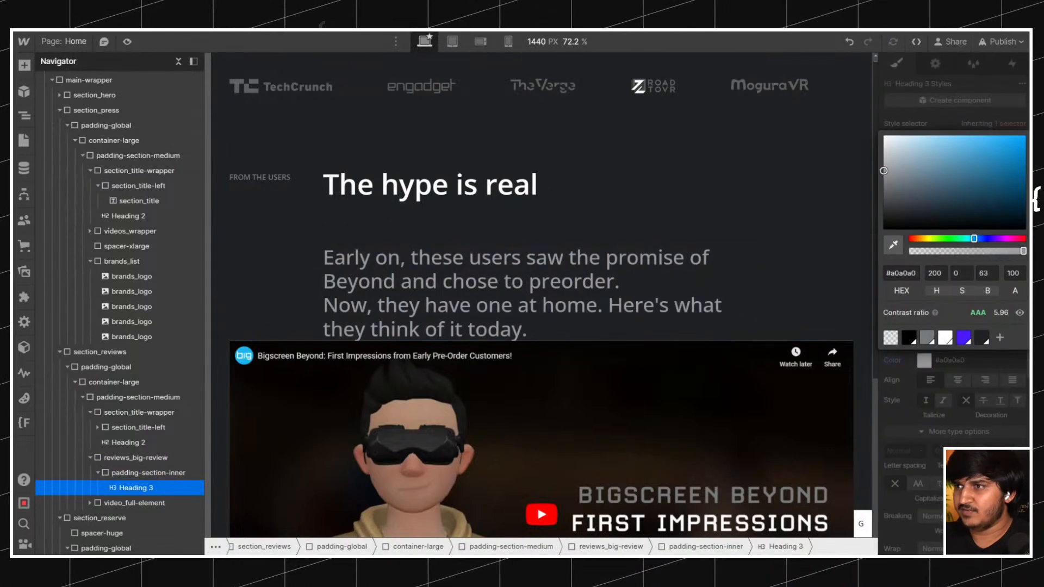
click(948, 340)
Wrap the "Now, they have one at home. Here's what they think of it today." part of the statement heading in a text span.
double_click(525, 330)
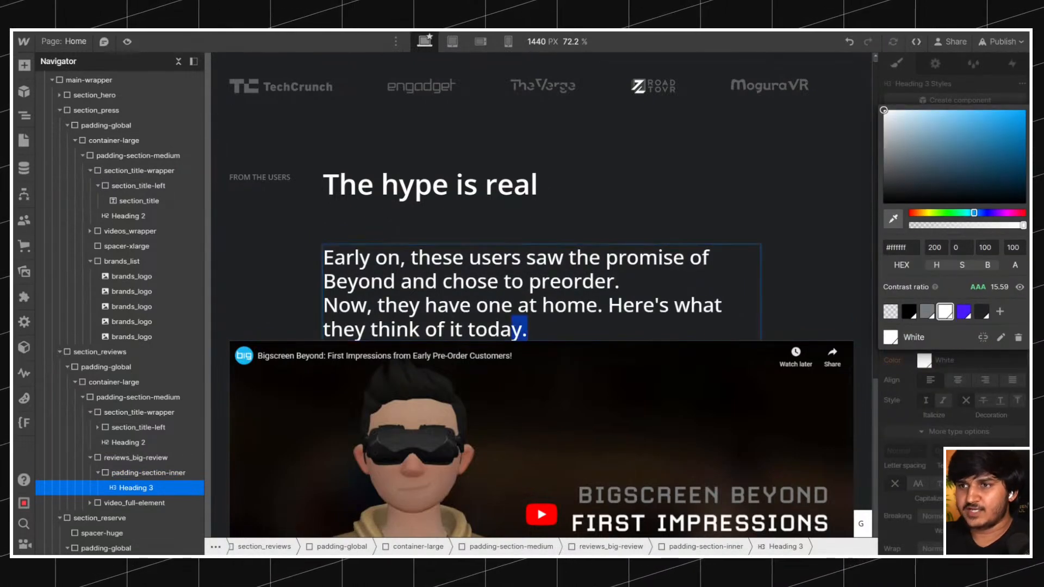
drag(527, 330, 288, 307)
click(573, 277)
Apply the existing class text-color-grey to the text span in the statement heading.
click(978, 142)
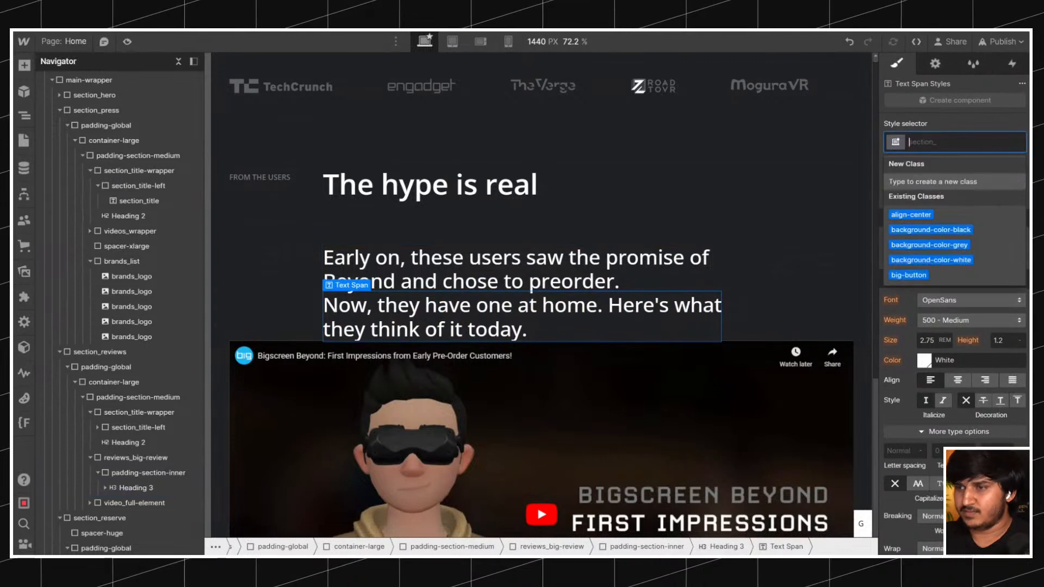
text(tetxcpolor)
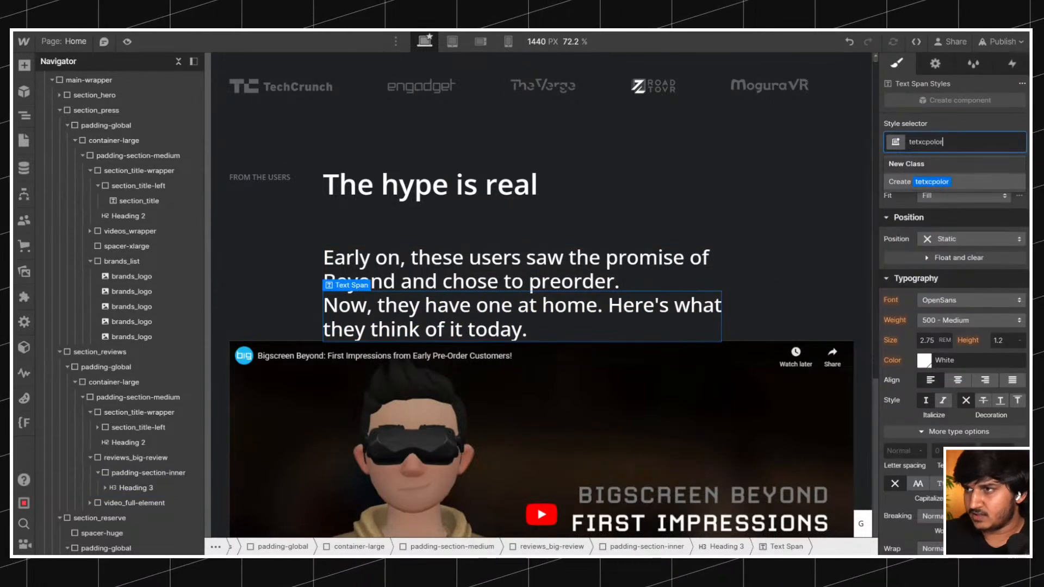
key(ctrl+a)
key(BackSpace)
text(textcolo)
key(Down)
key(Down)
key(Return)
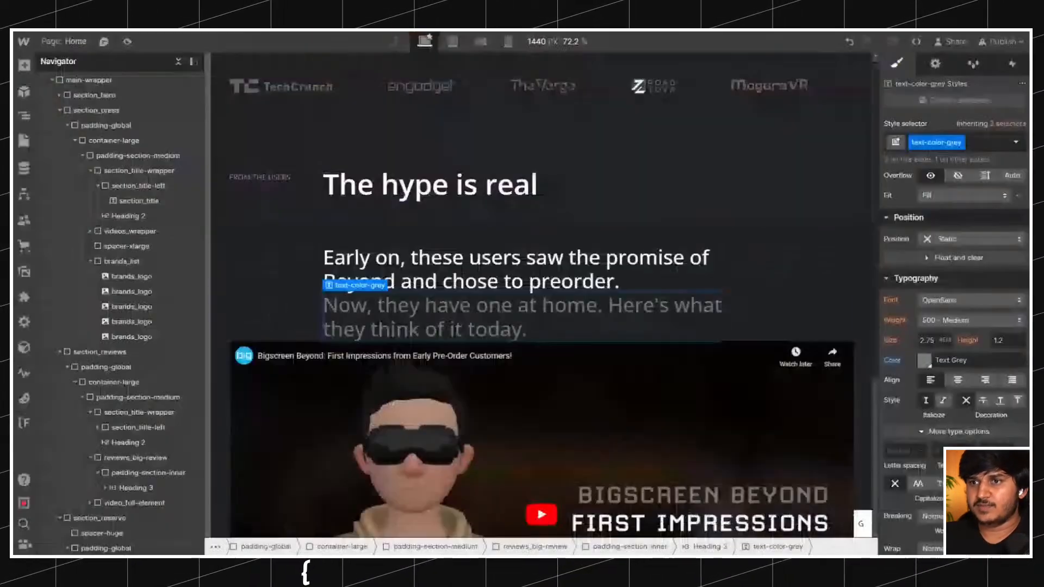
Check the order on the reference site and move video_full-element above reviews_big-review in the reviews section.
click(320, 202)
click(272, 182)
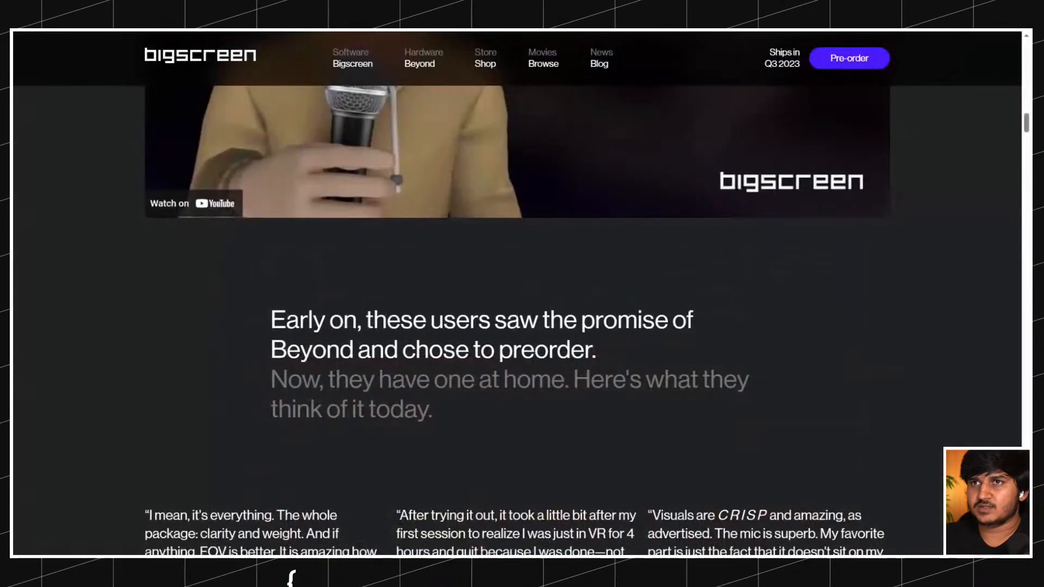
scroll(284, 148, down, 8)
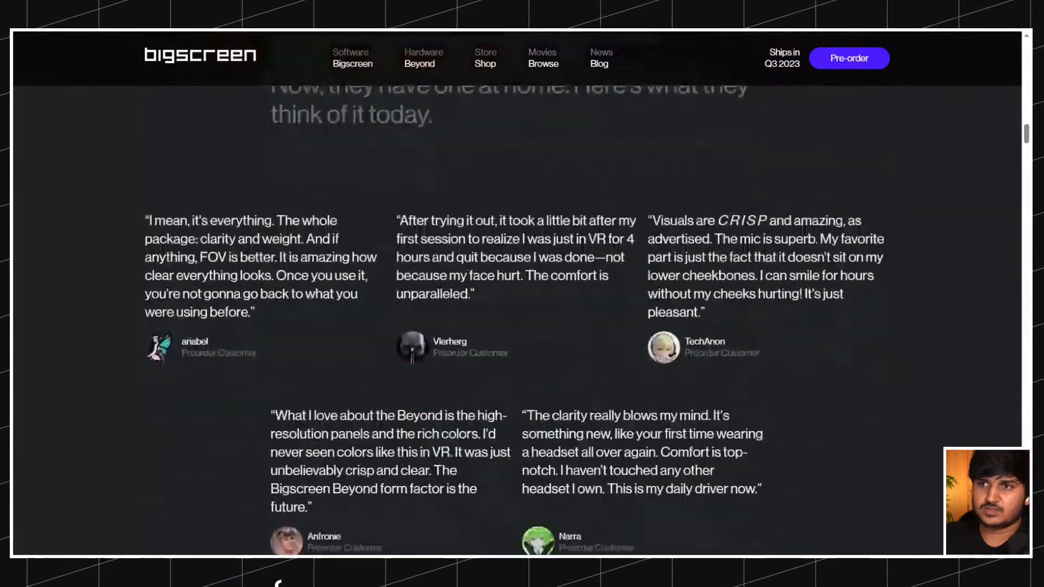
scroll(514, 280, up, 1)
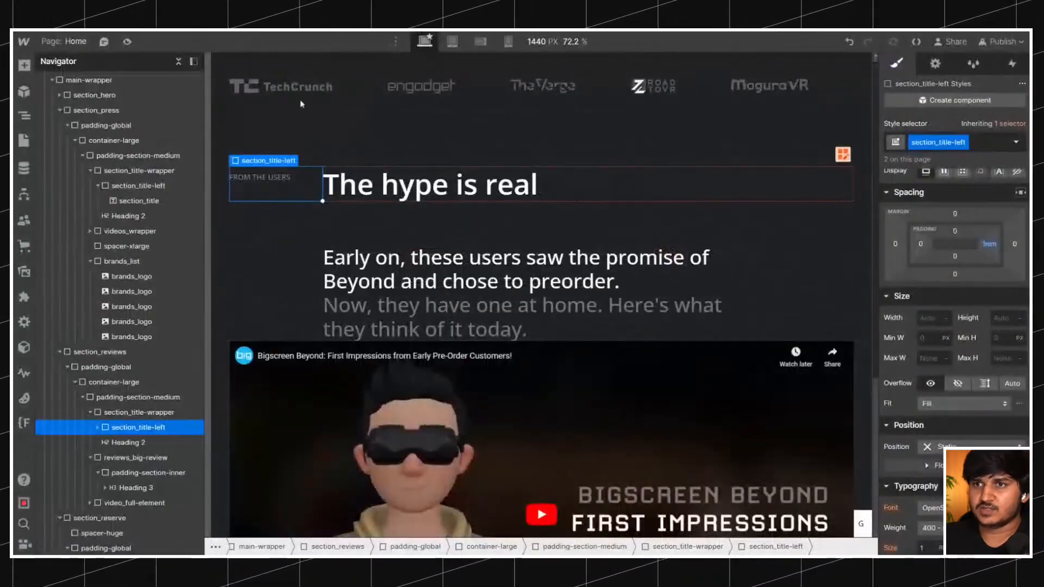
click(344, 218)
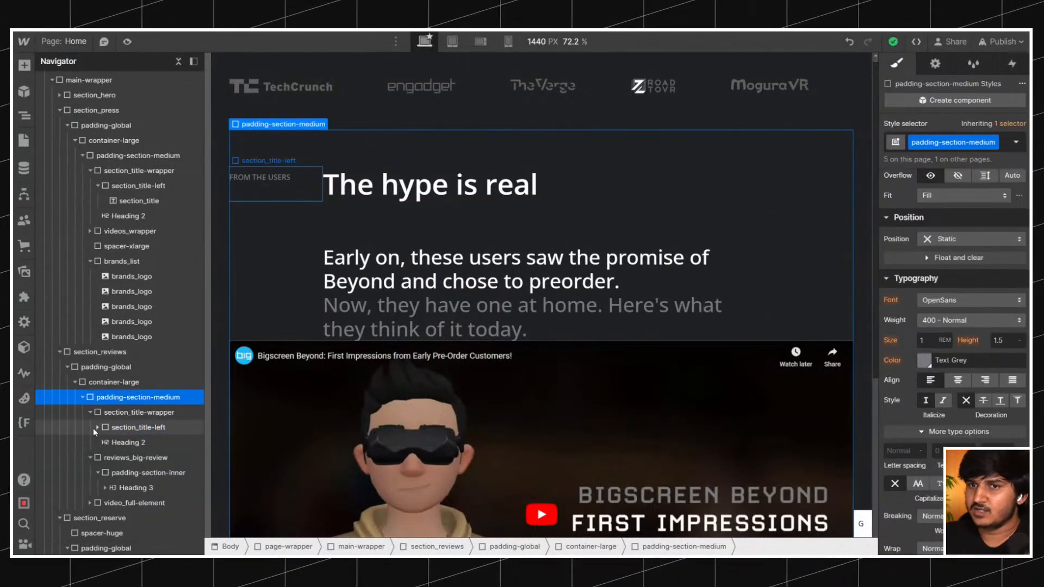
click(89, 425)
click(90, 412)
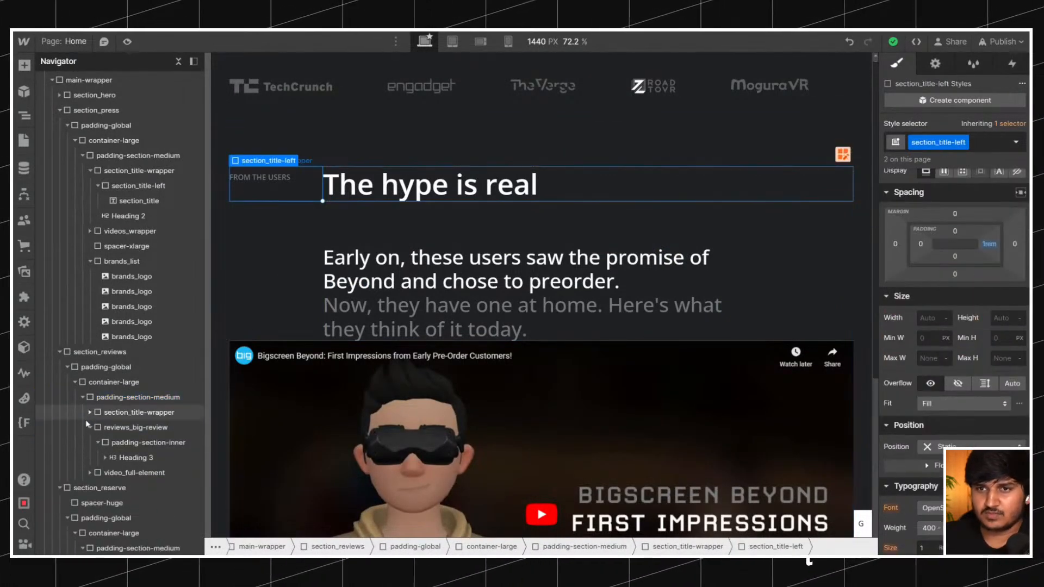
click(89, 428)
click(119, 442)
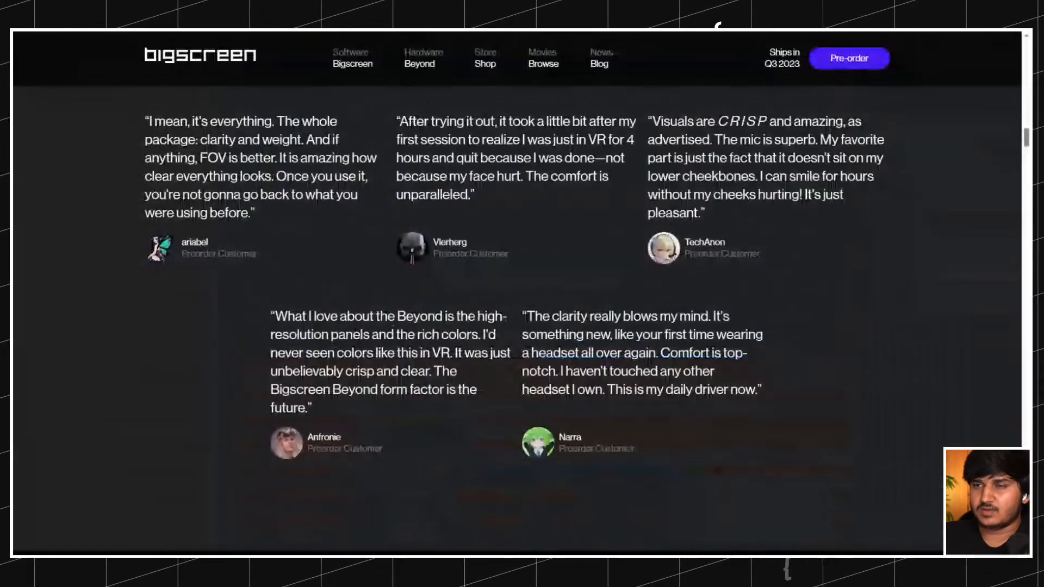
scroll(517, 321, up, 19)
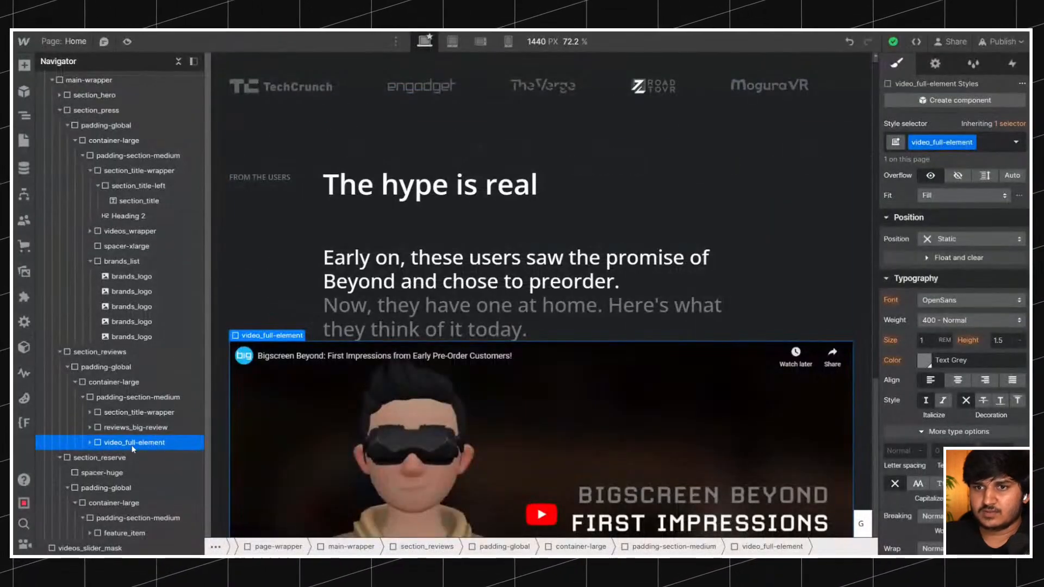
drag(132, 449, 133, 426)
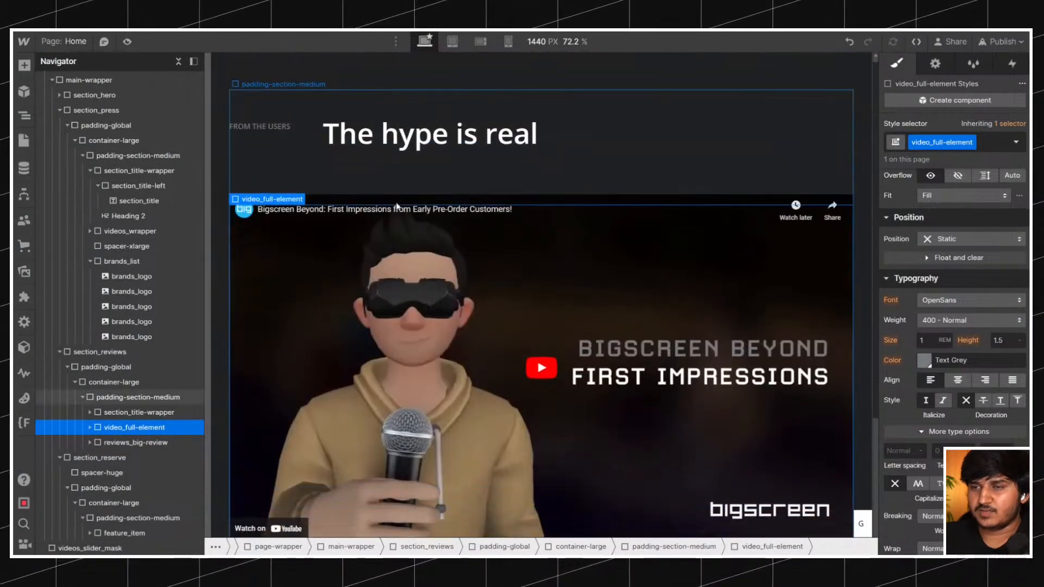
Insert an empty div block between video_full-element and reviews_big-review in the reviews section's padding-section-medium.
scroll(396, 206, down, 5)
click(293, 283)
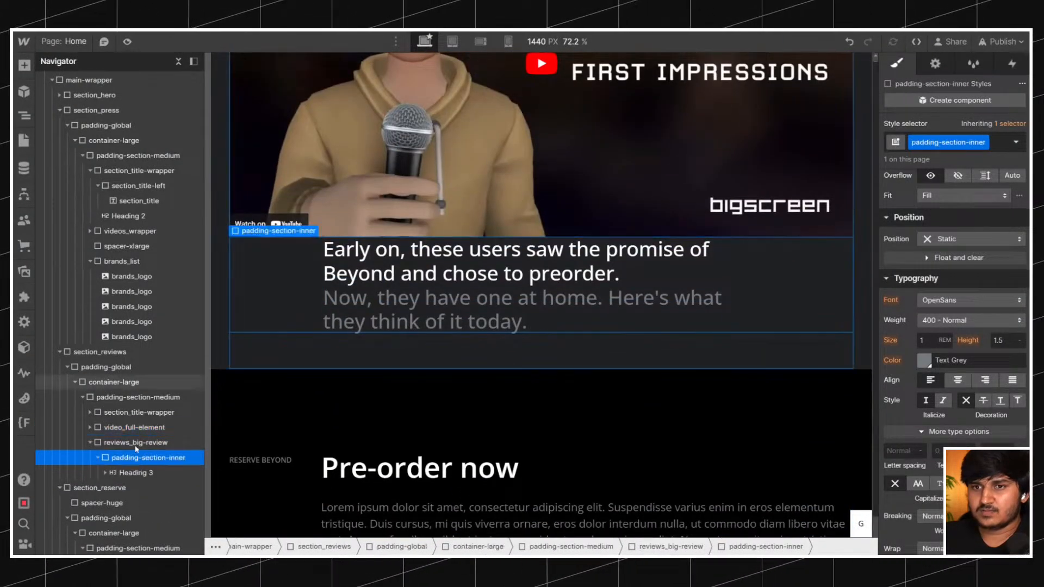
click(90, 442)
click(125, 397)
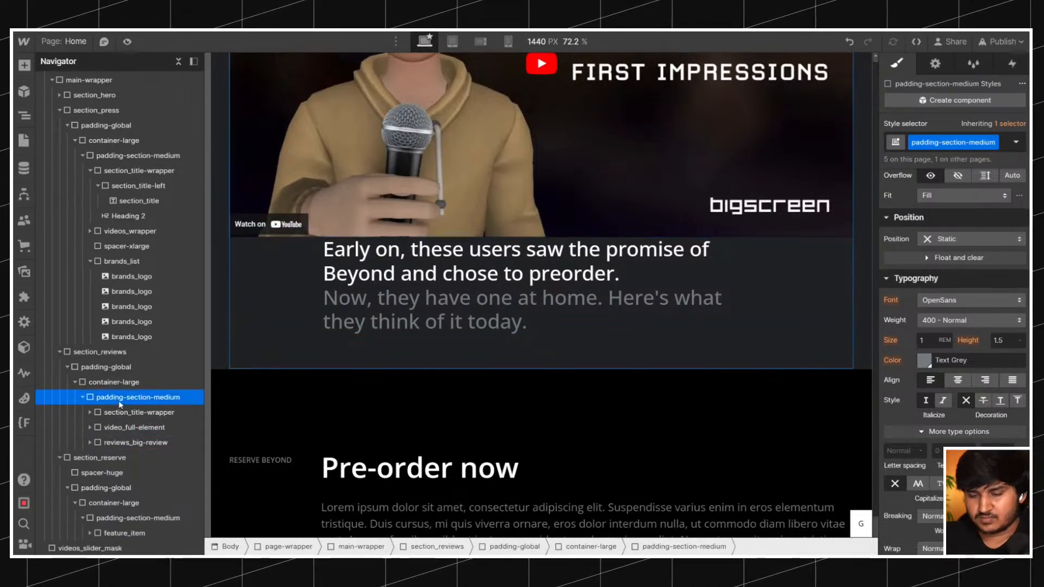
key(ctrl+e)
text(d)
click(376, 152)
drag(119, 458, 116, 439)
Place a copy of section_reserve's spacer-huge between video_full-element and reviews_big-review, and delete the empty div block there.
click(107, 488)
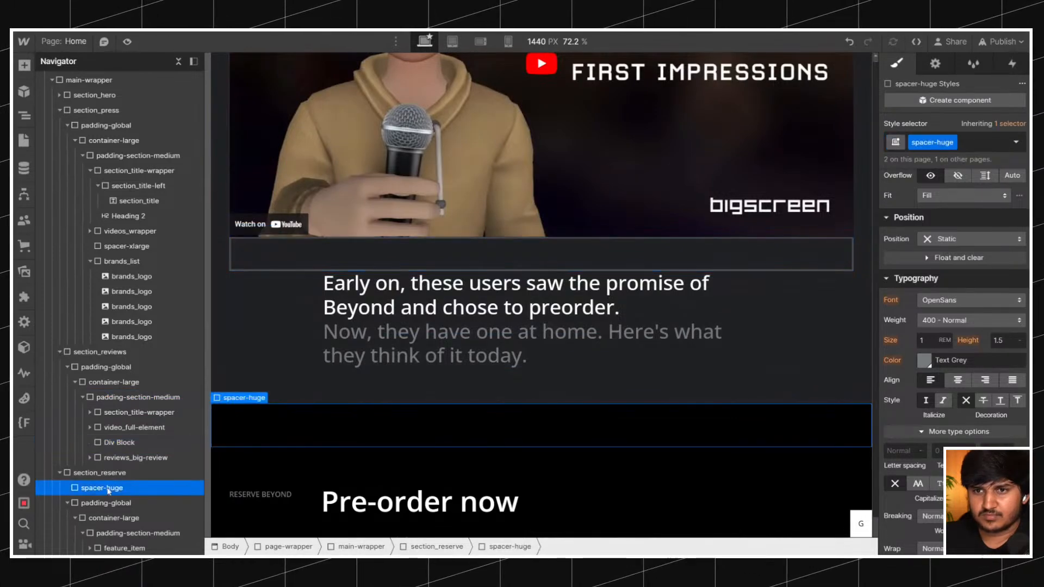
scroll(267, 414, down, 8)
scroll(266, 413, up, 5)
scroll(267, 413, up, 5)
drag(333, 424, 350, 260)
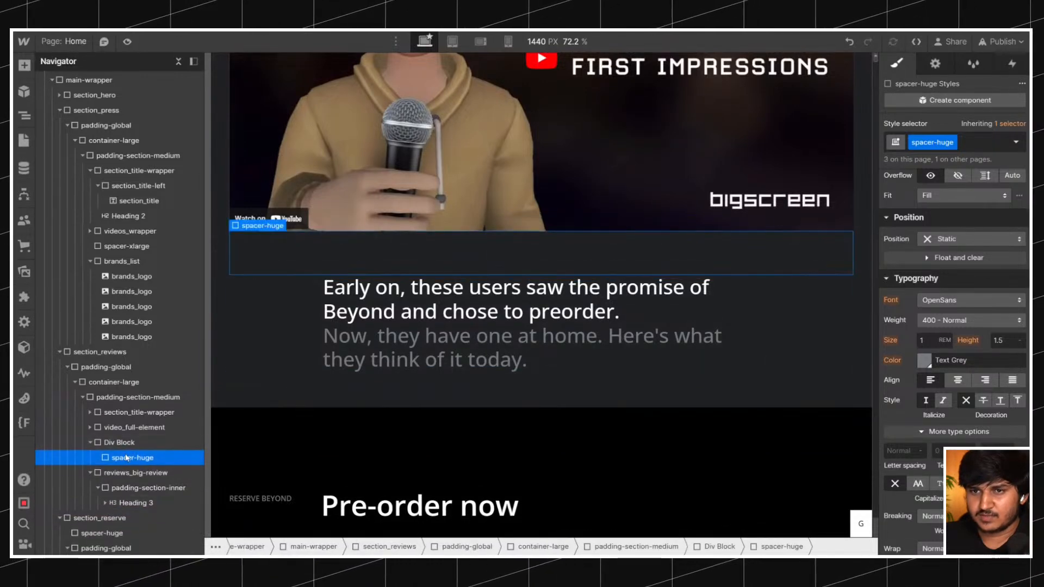
drag(131, 457, 124, 438)
click(122, 459)
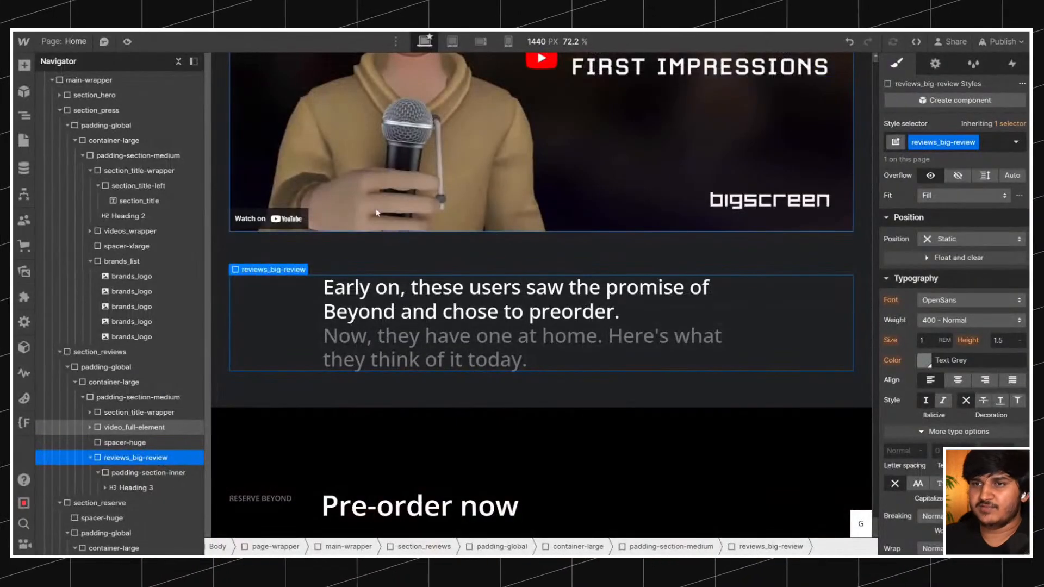
key(Delete)
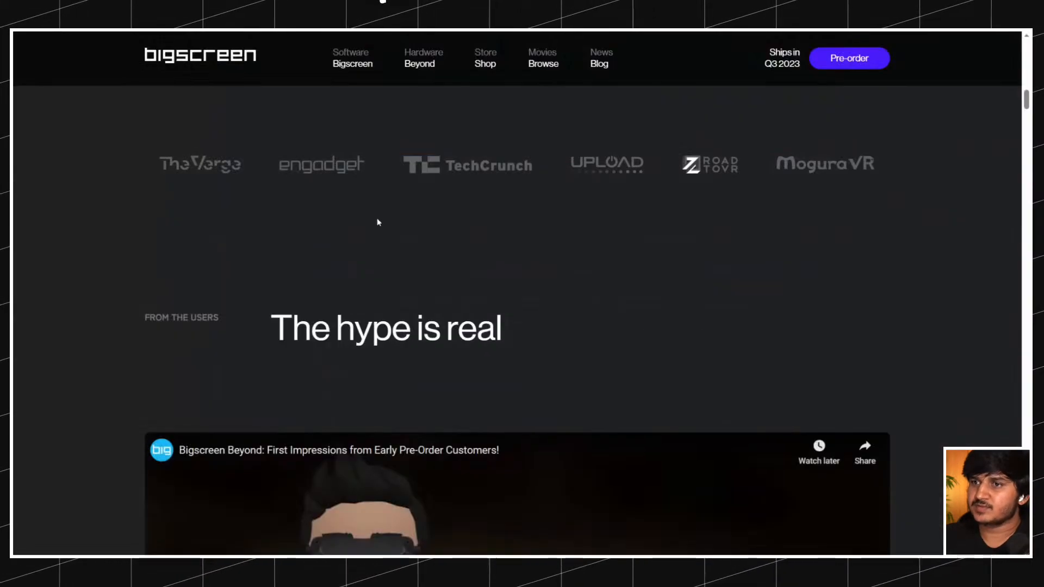
Add another copy of spacer-huge directly below reviews_big-review and compare the spacing with the reference site.
scroll(376, 216, down, 8)
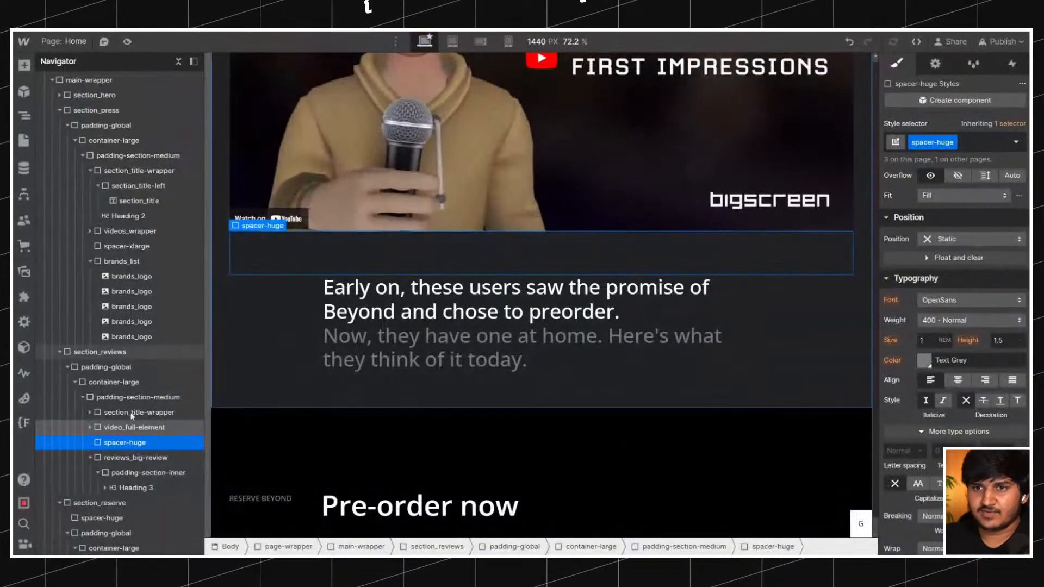
drag(98, 439, 119, 461)
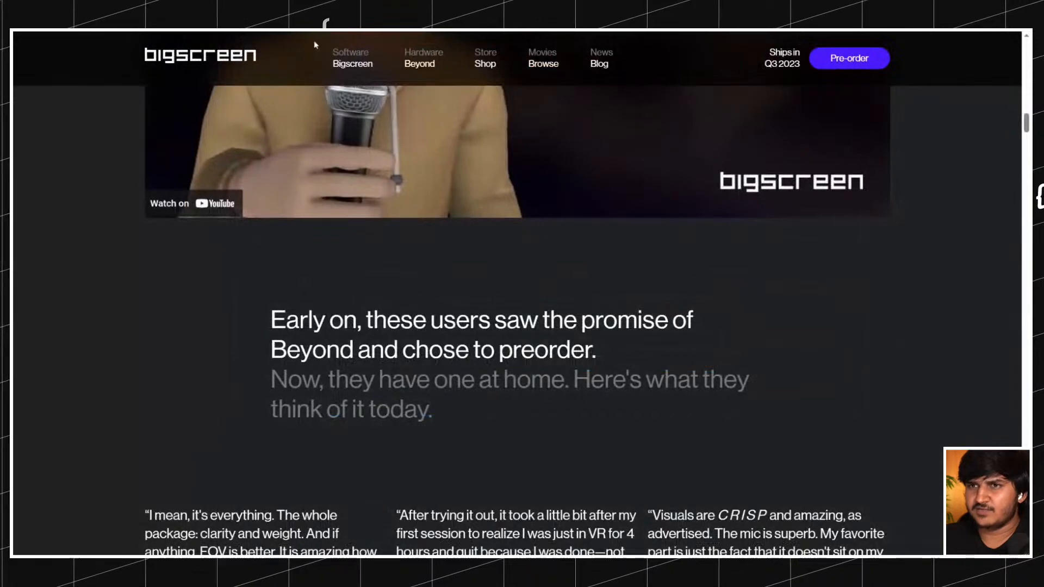
scroll(522, 272, down, 3)
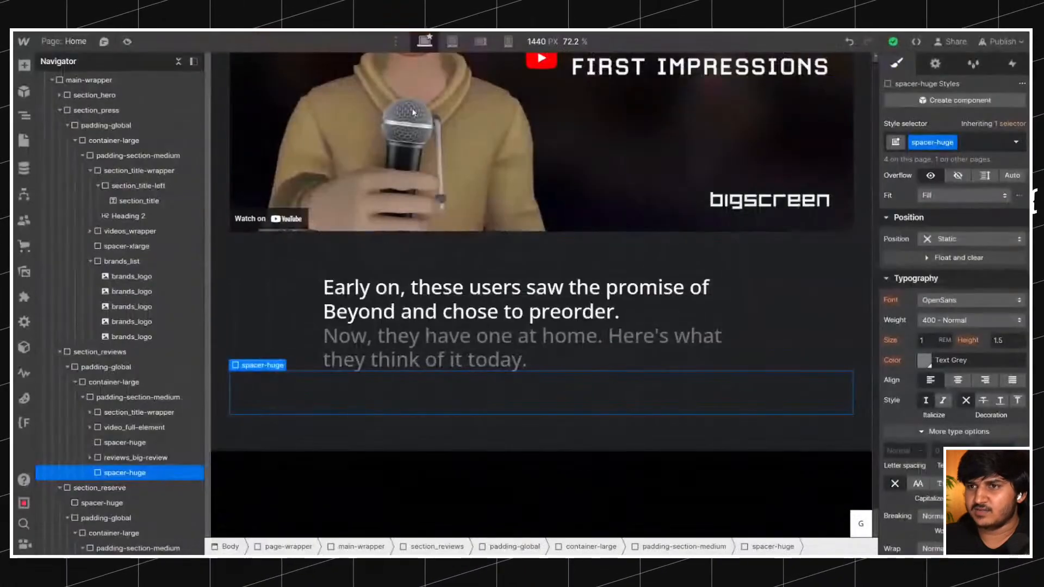
scroll(413, 113, down, 3)
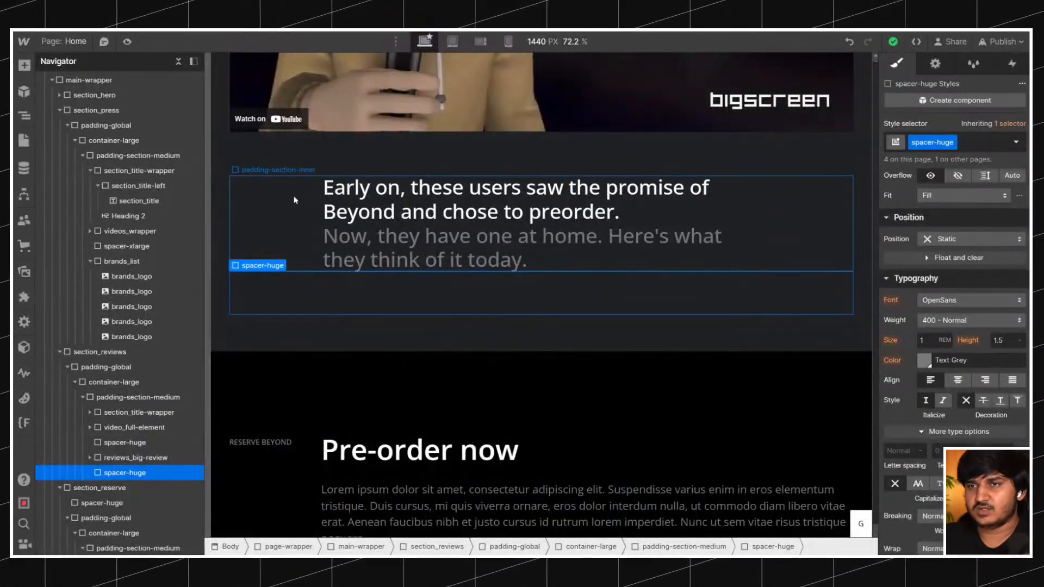
click(294, 201)
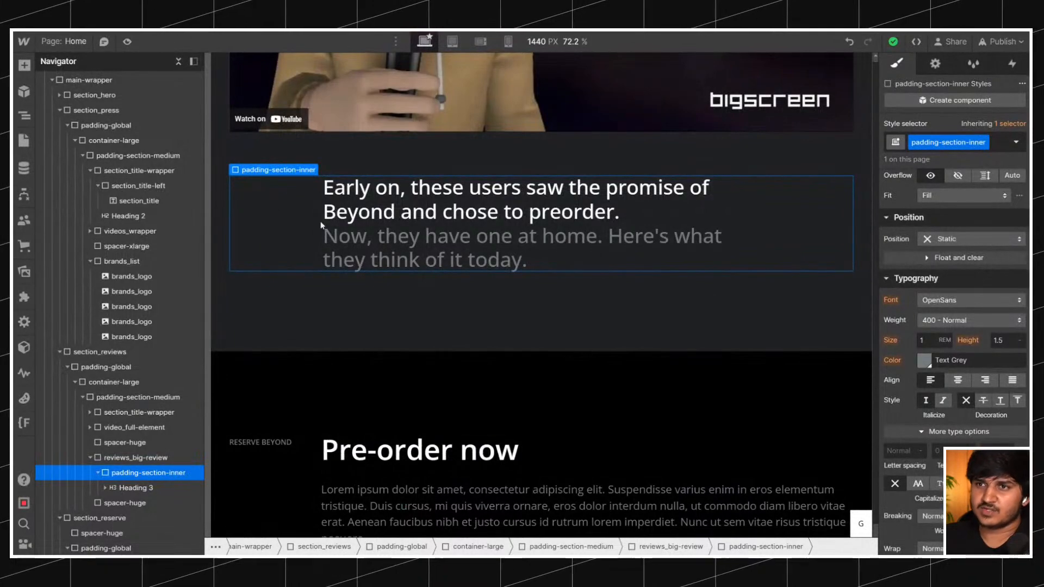
Compare the spacing above and below the reviews_big-review statement heading with the reference site.
click(140, 459)
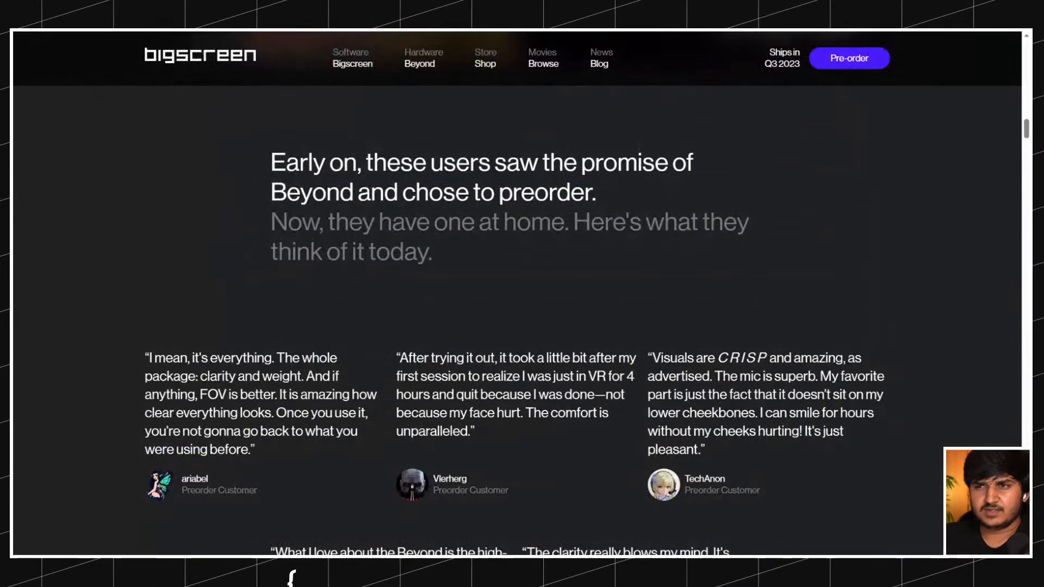
scroll(516, 293, up, 3)
scroll(283, 161, down, 4)
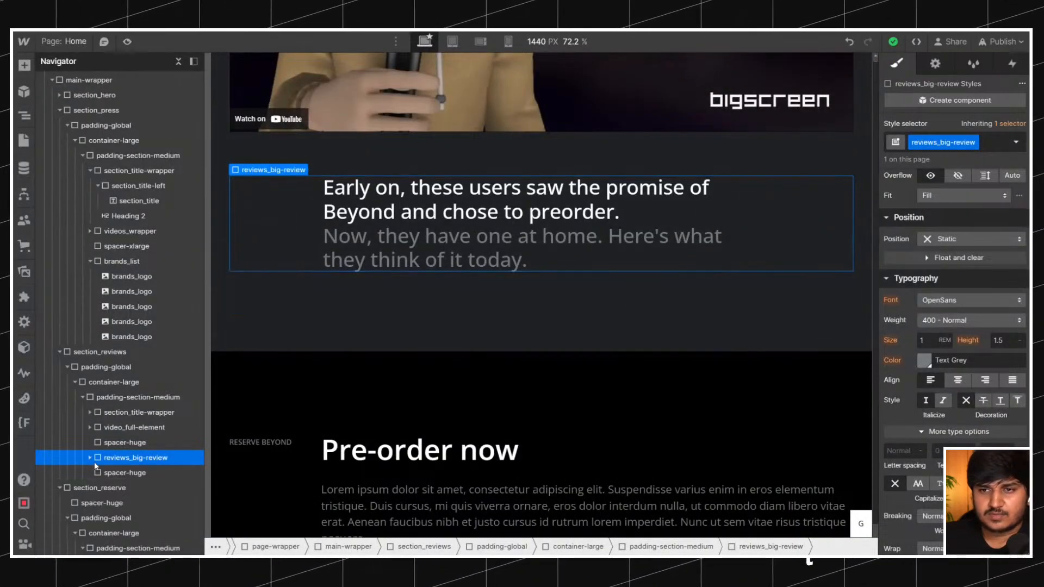
click(91, 457)
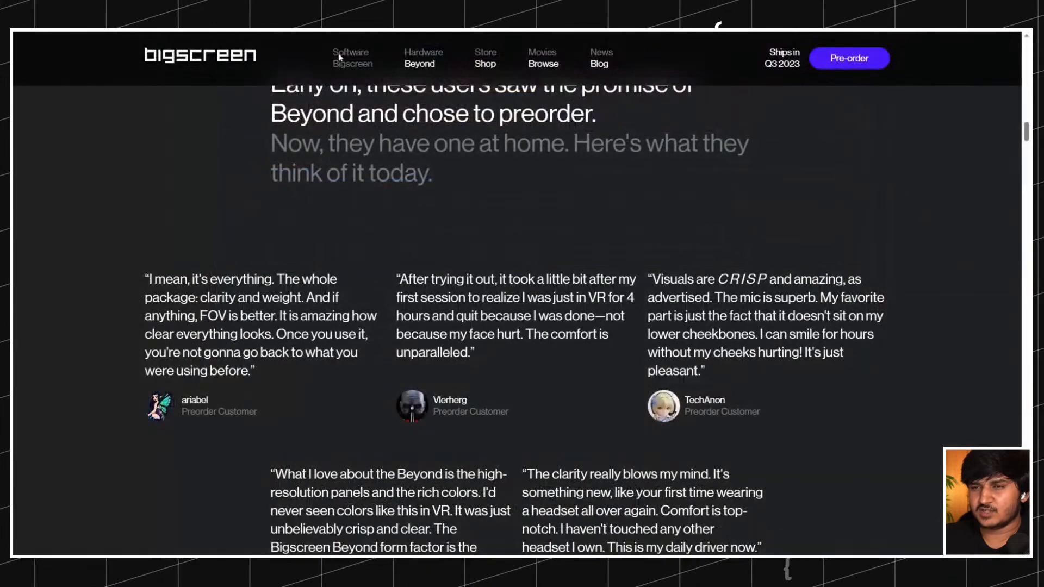
scroll(340, 163, down, 2)
scroll(434, 234, up, 6)
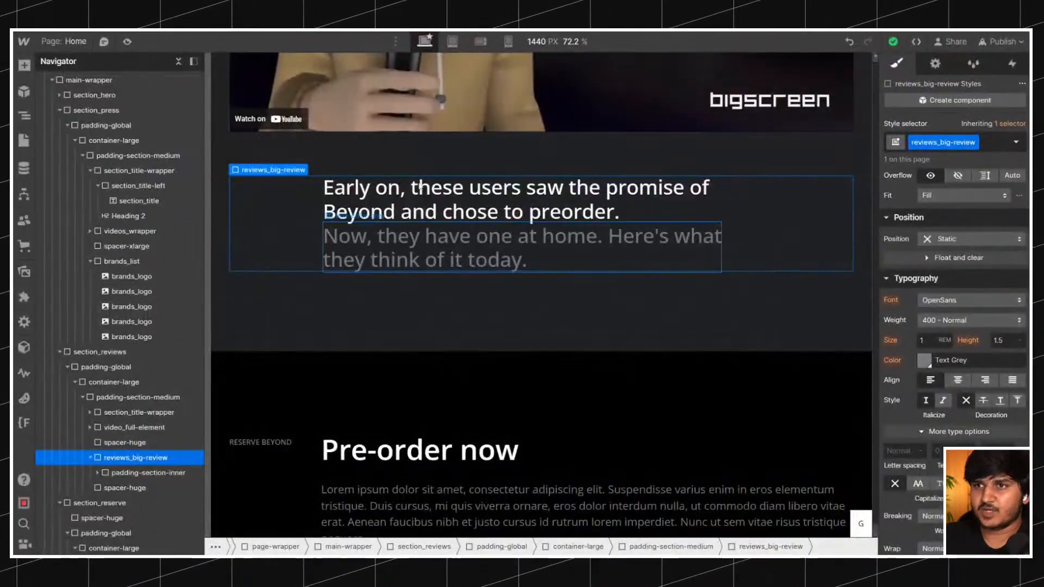
click(837, 155)
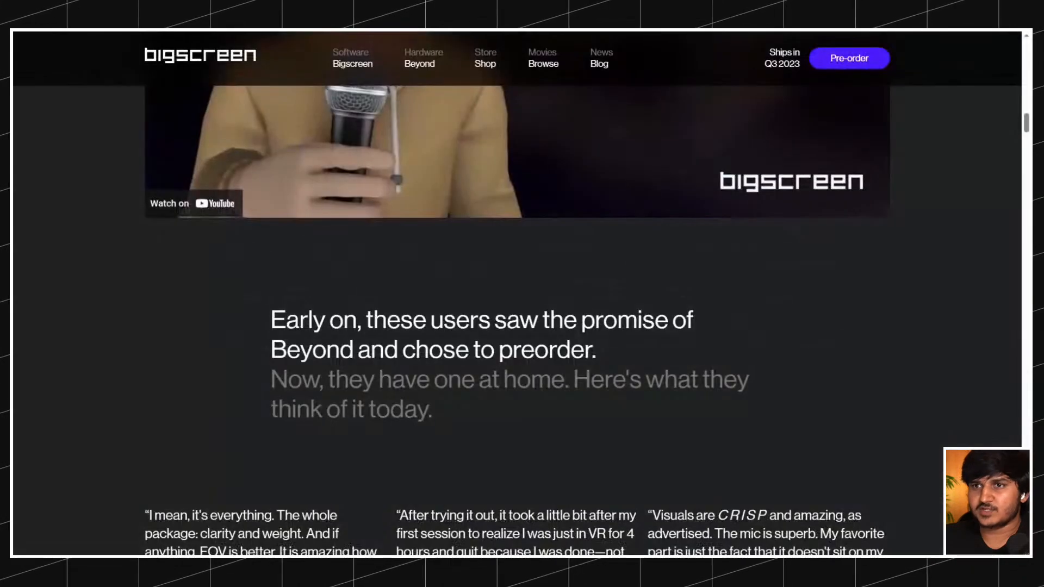
scroll(522, 293, down, 3)
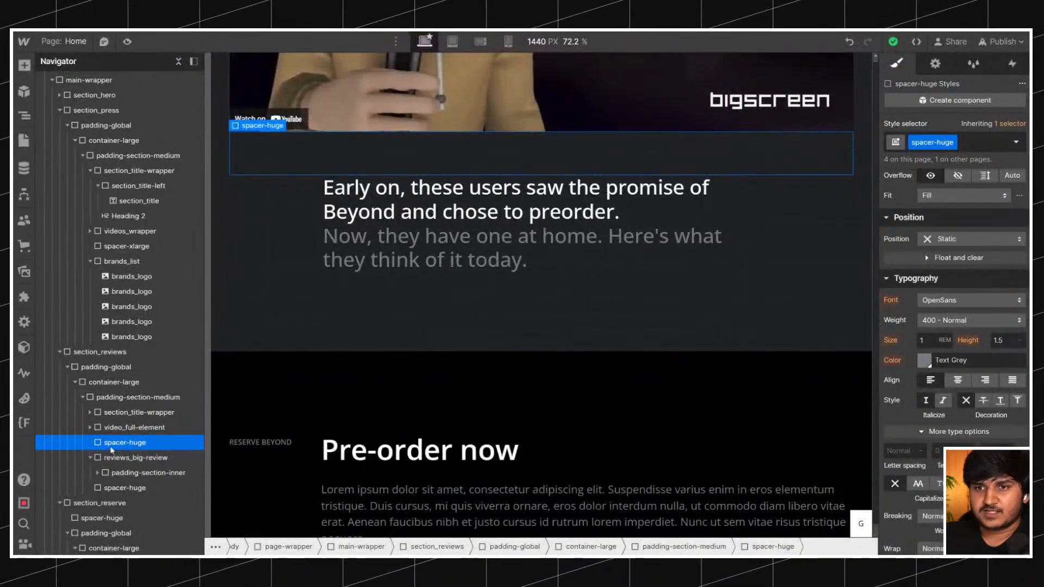
drag(111, 450, 122, 466)
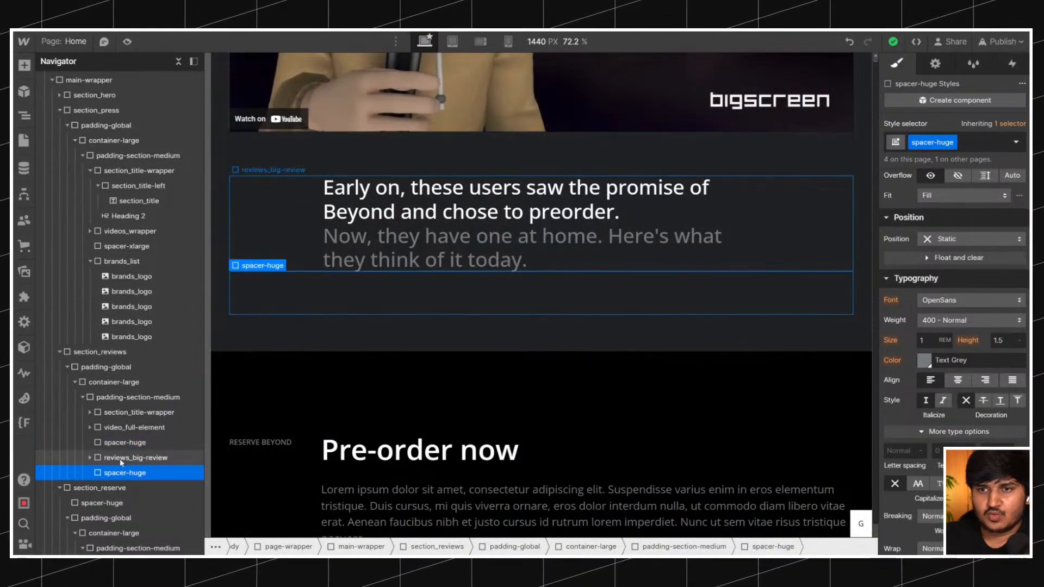
Insert a div block with the class reviews_list below the last spacer-huge in the reviews section's padding-section-medium.
click(116, 398)
key(ctrl+k)
text(d)
click(510, 148)
key(ctrl+Return)
text(section_)
text(reviews)
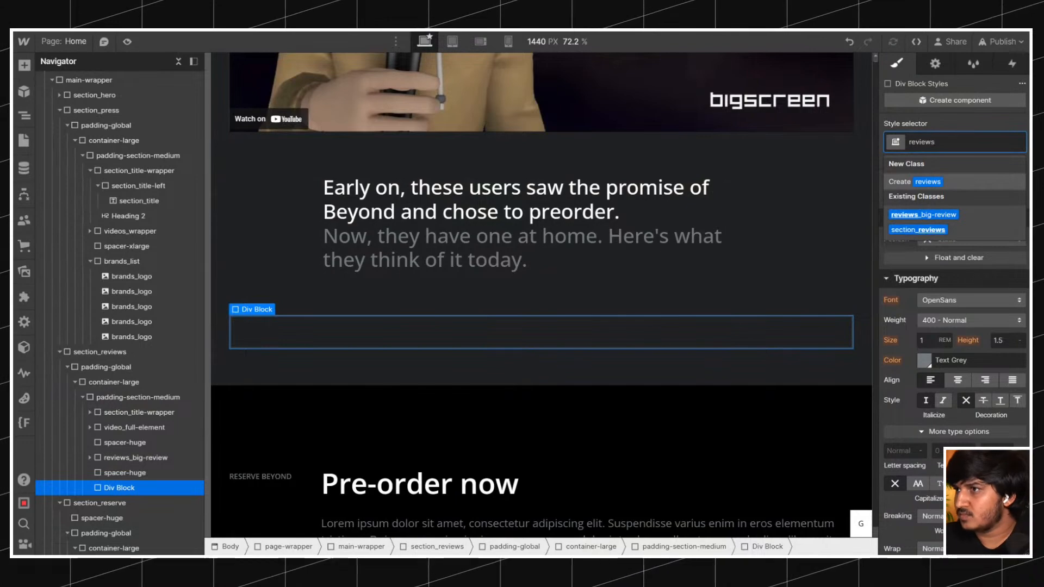
text(_list)
key(Return)
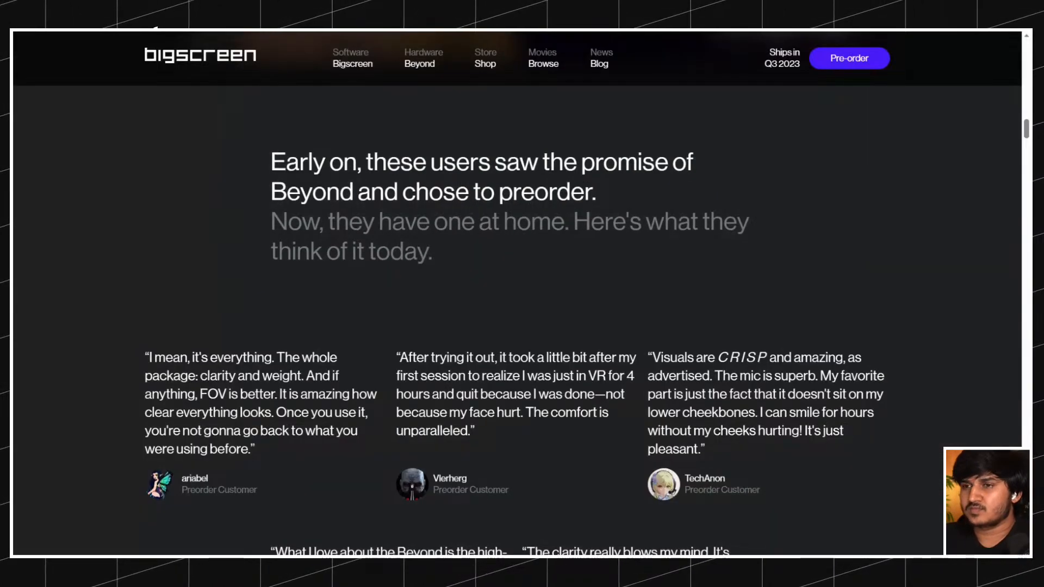
Examine how the customer review cards are arranged below the statement heading on the reference site.
scroll(522, 294, down, 5)
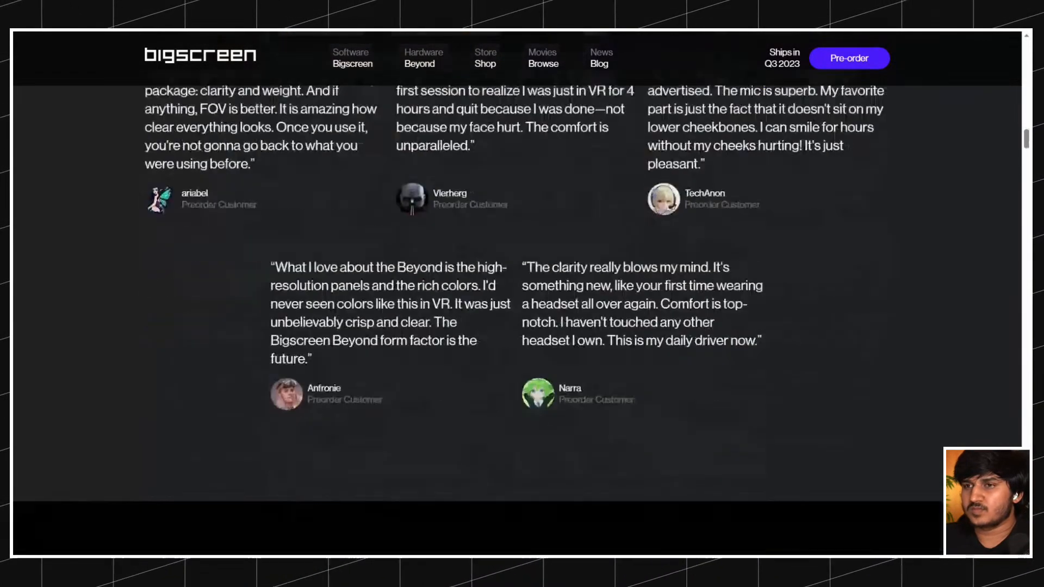
scroll(521, 294, up, 6)
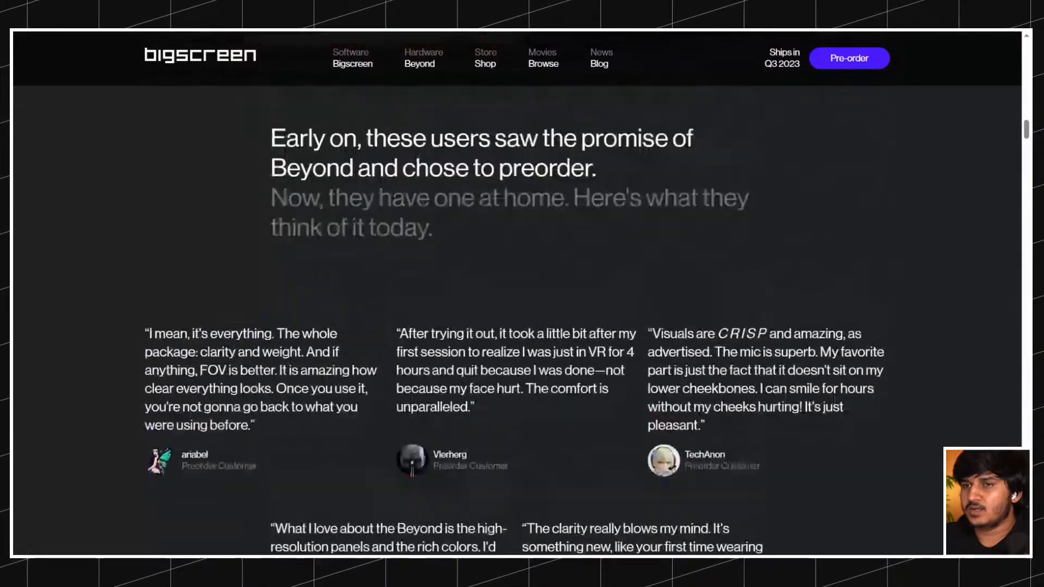
scroll(413, 153, up, 4)
scroll(413, 154, down, 10)
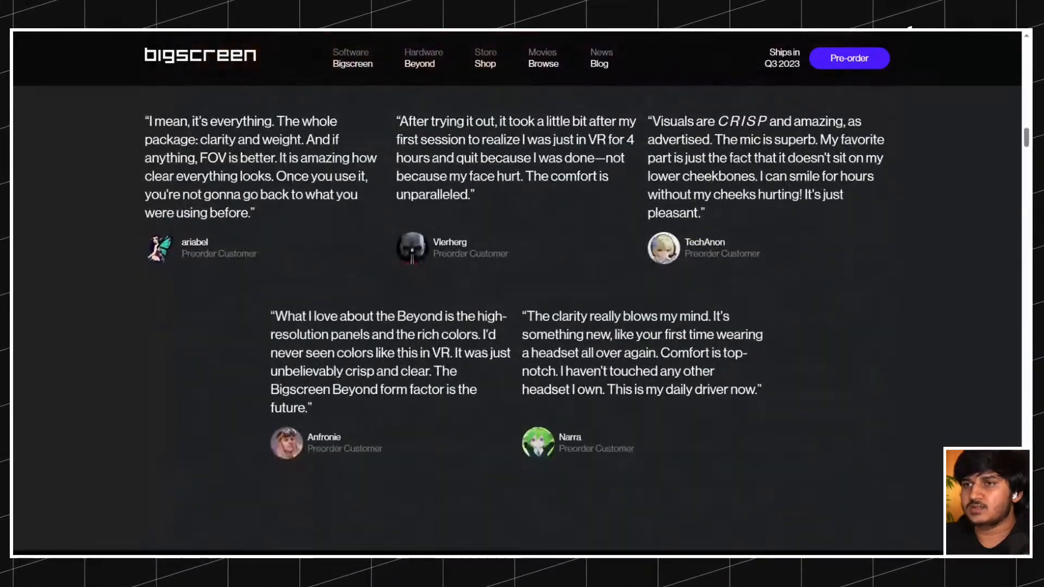
scroll(413, 154, up, 2)
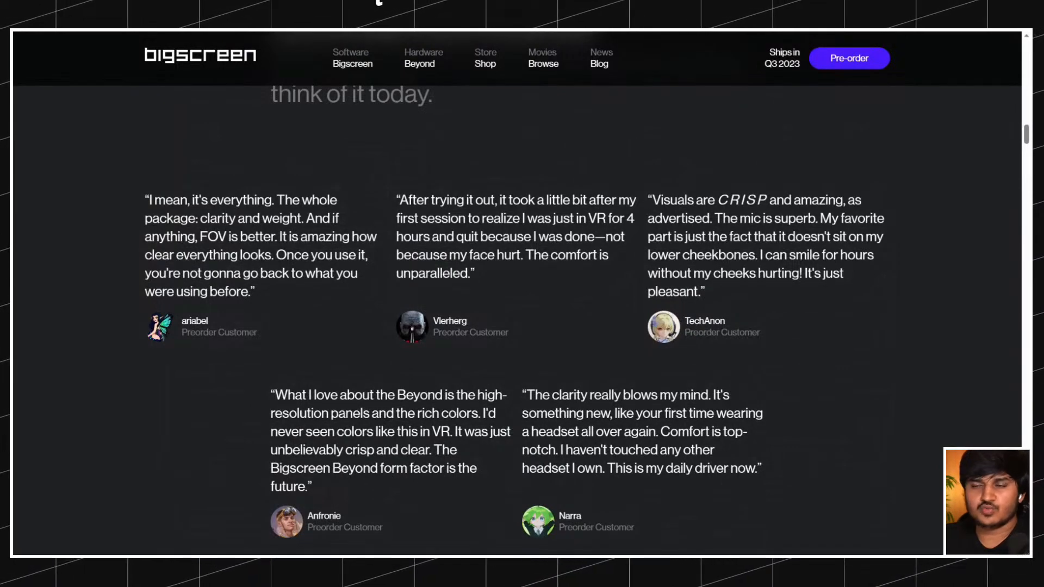
key(alt+Tab)
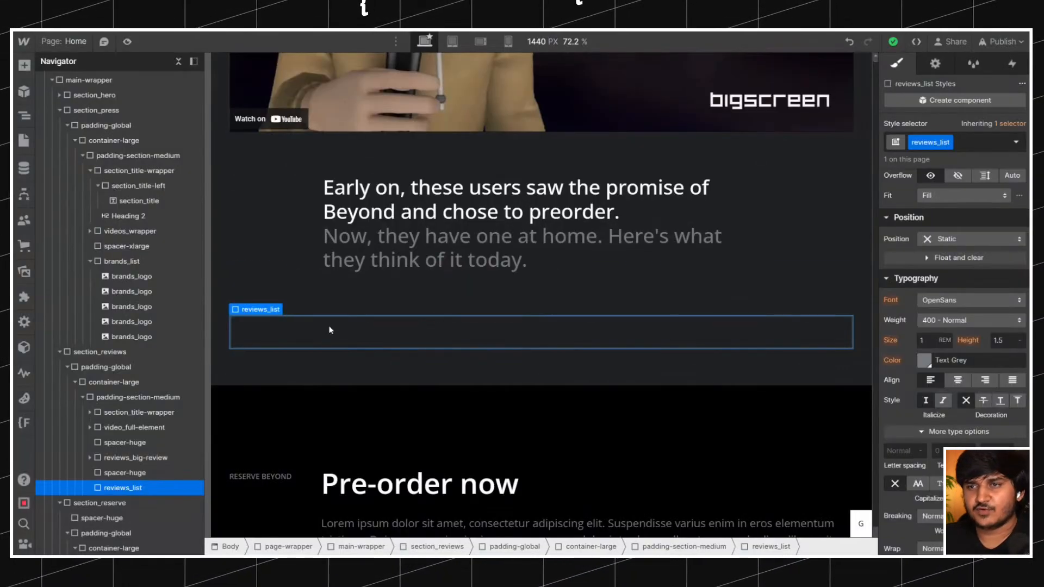
key(alt+Tab)
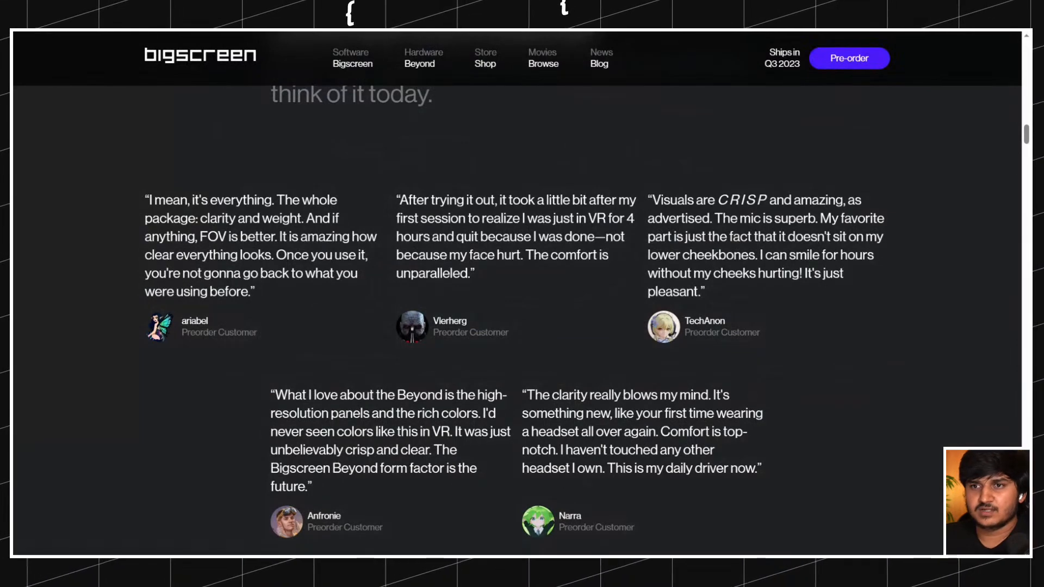
key(alt+Tab)
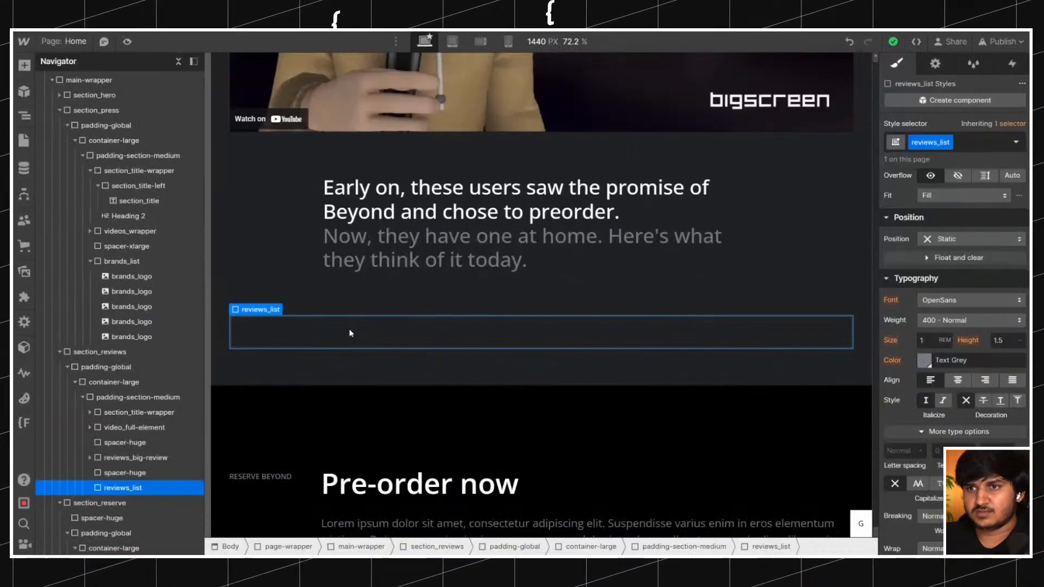
Insert a div block inside reviews_list and give it the class reviews_item.
key(ctrl+k)
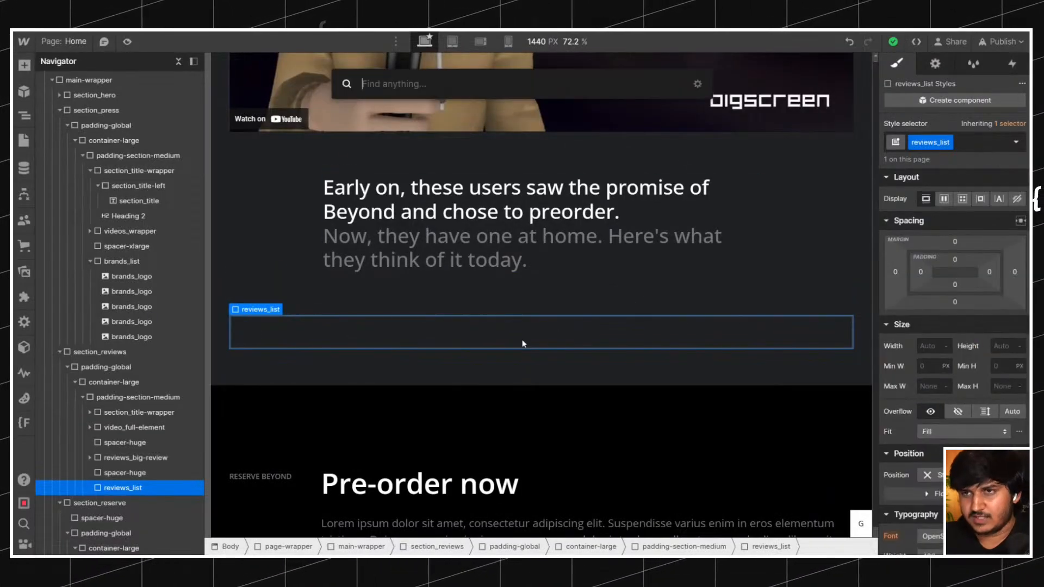
text(d)
key(Return)
key(ctrl+Return)
text(reviews_item)
key(Return)
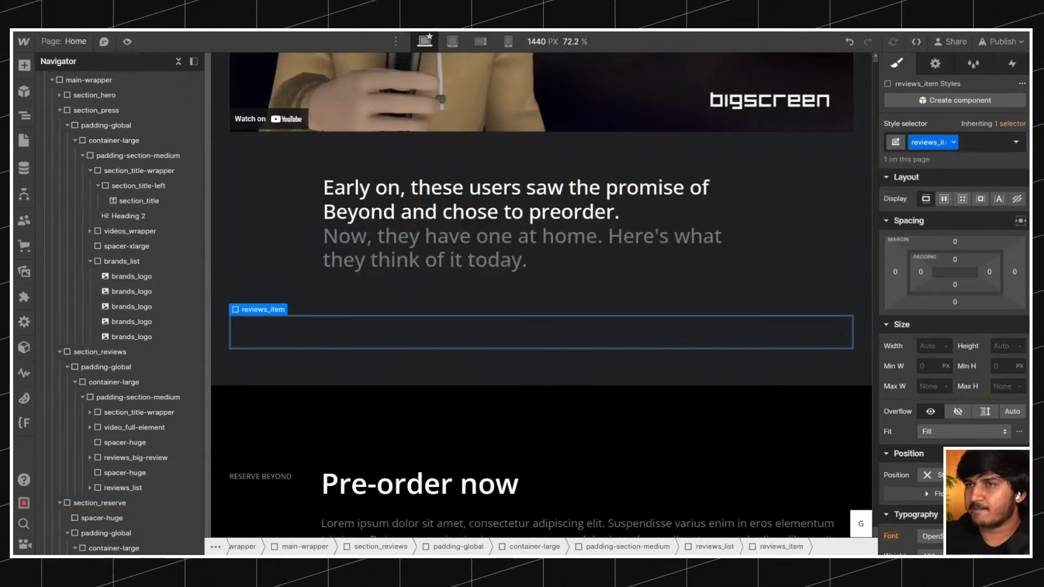
Check the contents of the review cards on the reference site and insert a paragraph inside reviews_item.
key(ctrl+Tab)
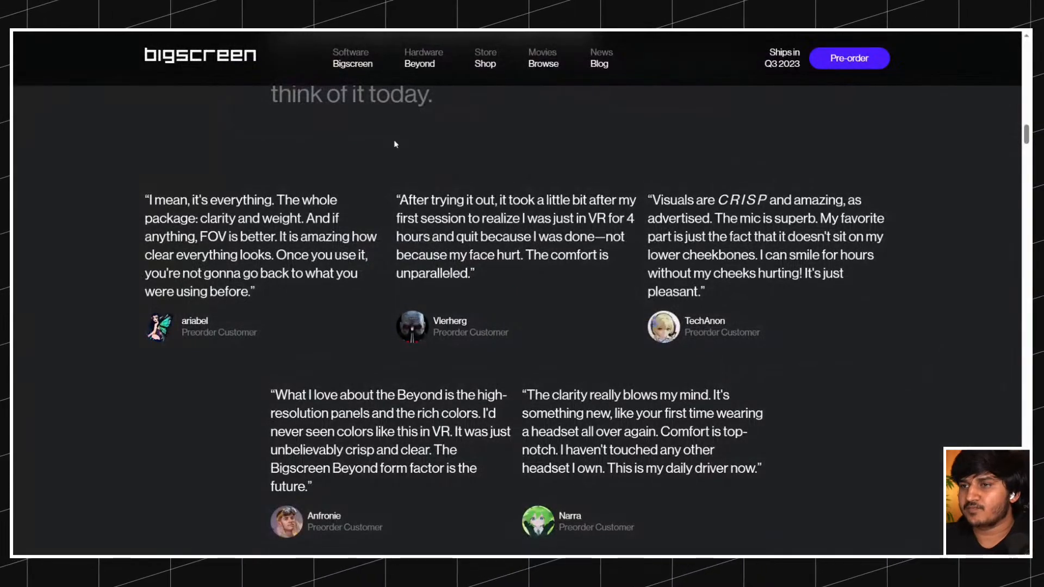
scroll(395, 144, down, 2)
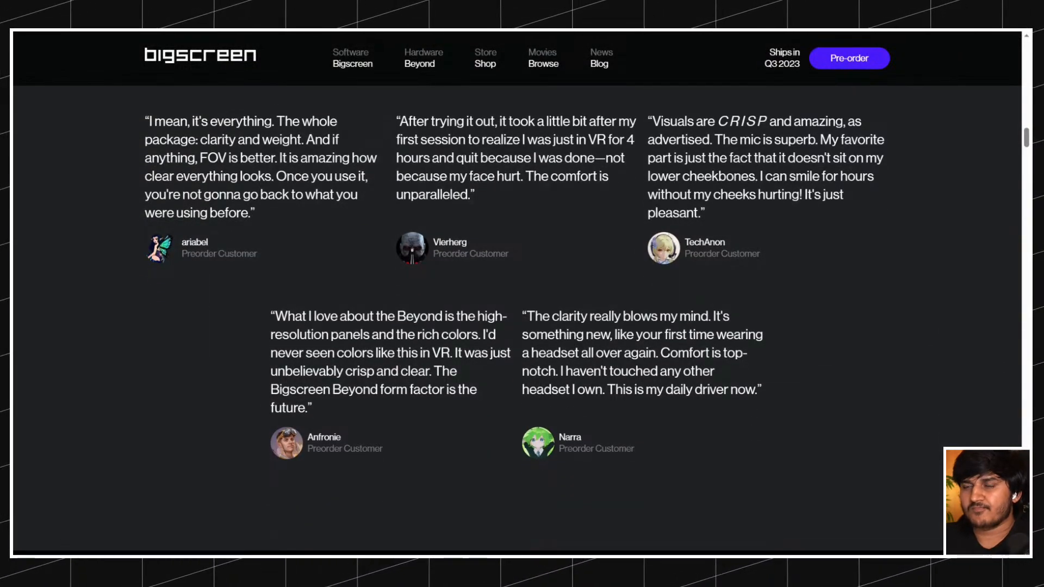
key(ctrl+shift+Tab)
key(ctrl+Tab)
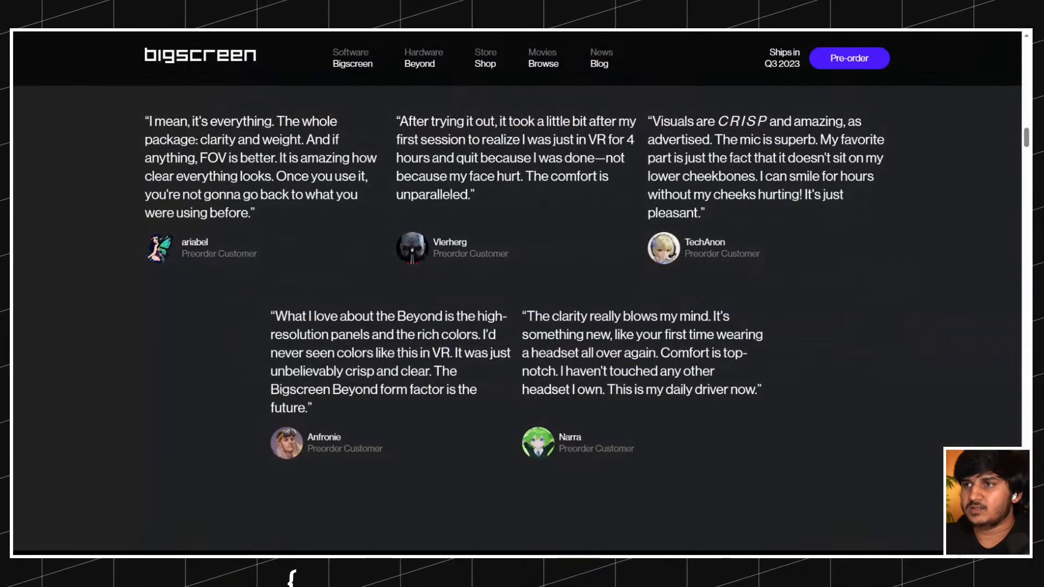
key(ctrl+shift+Tab)
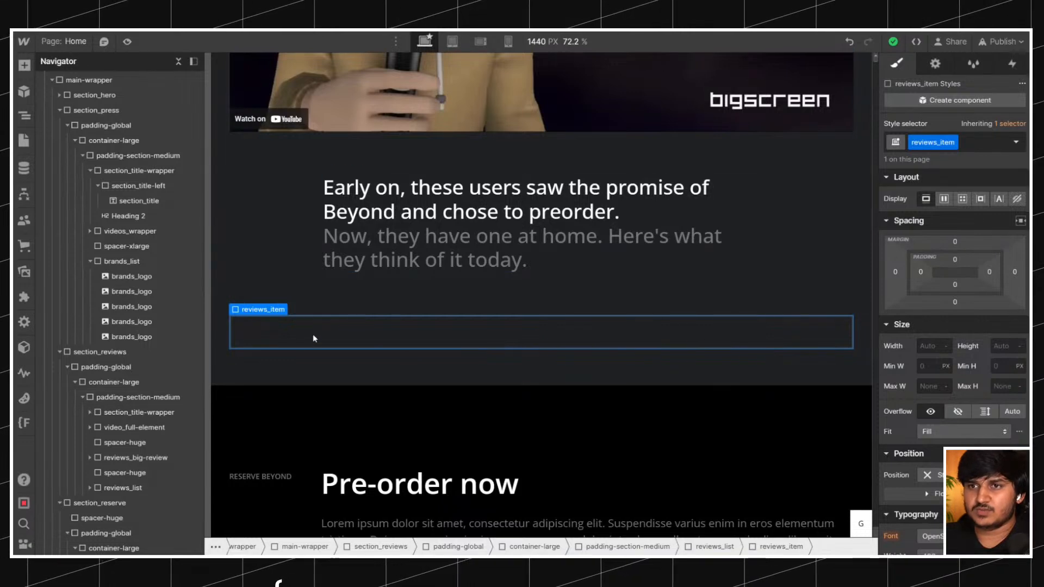
key(ctrl+Tab)
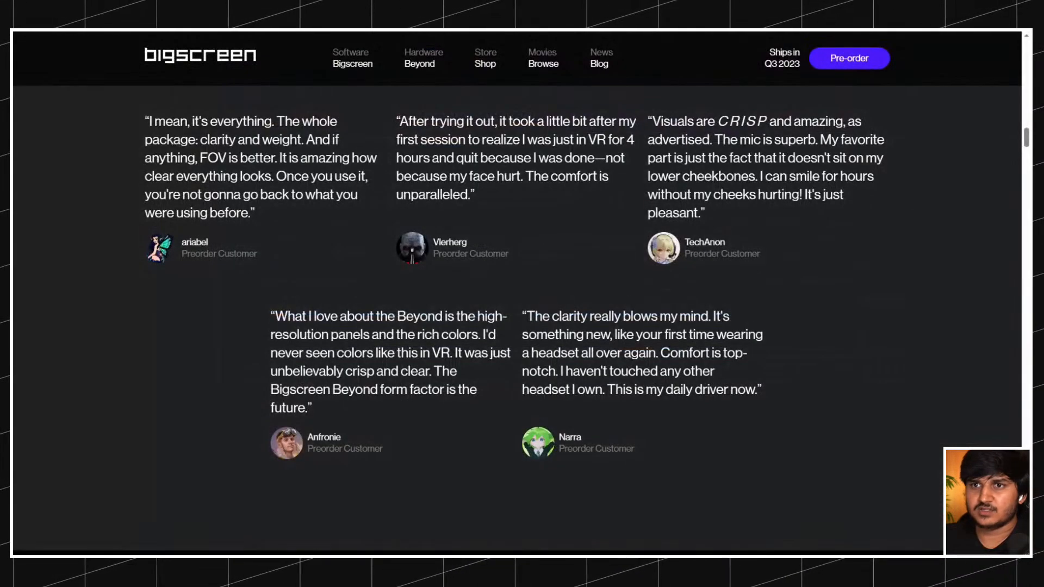
key(ctrl+shift+Tab)
key(ctrl+k)
text(tex)
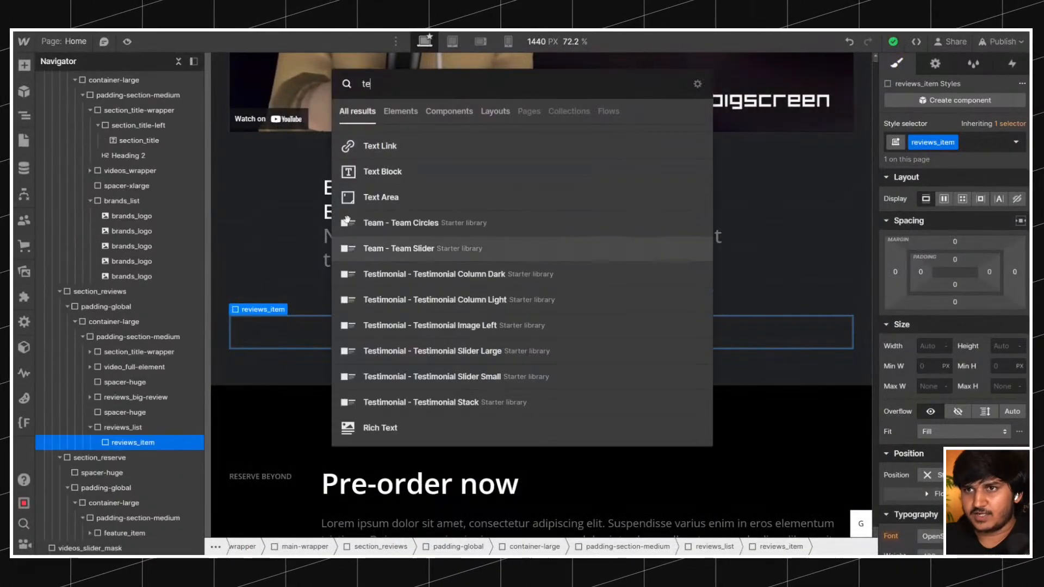
key(BackSpace)
key(BackSpace)
key(BackSpace)
text(pa)
key(Return)
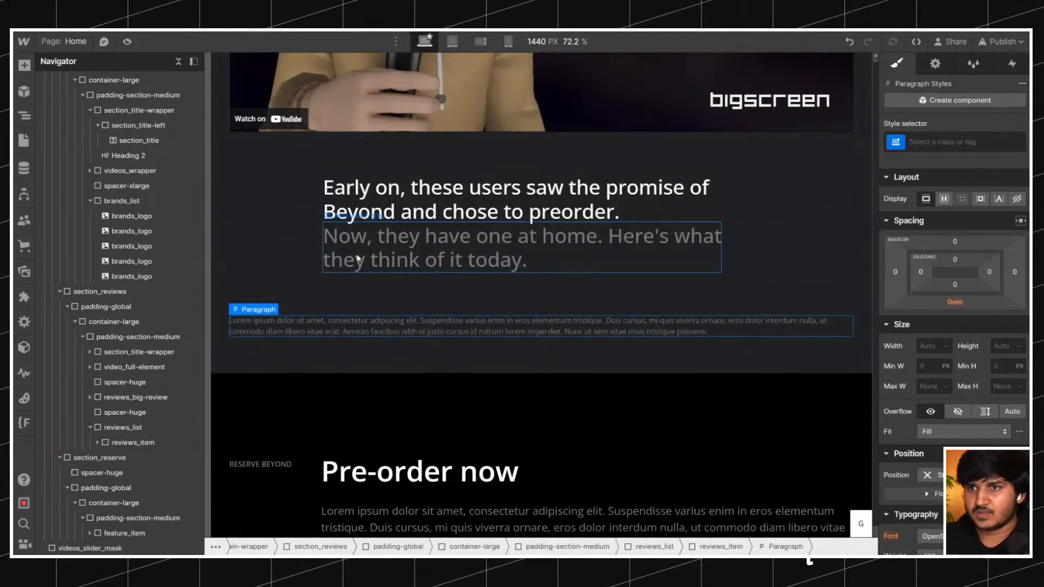
Inspect the first review quote's font on the reference site with WhatFont and apply the text-size-large class to the new paragraph.
key(ctrl+Tab)
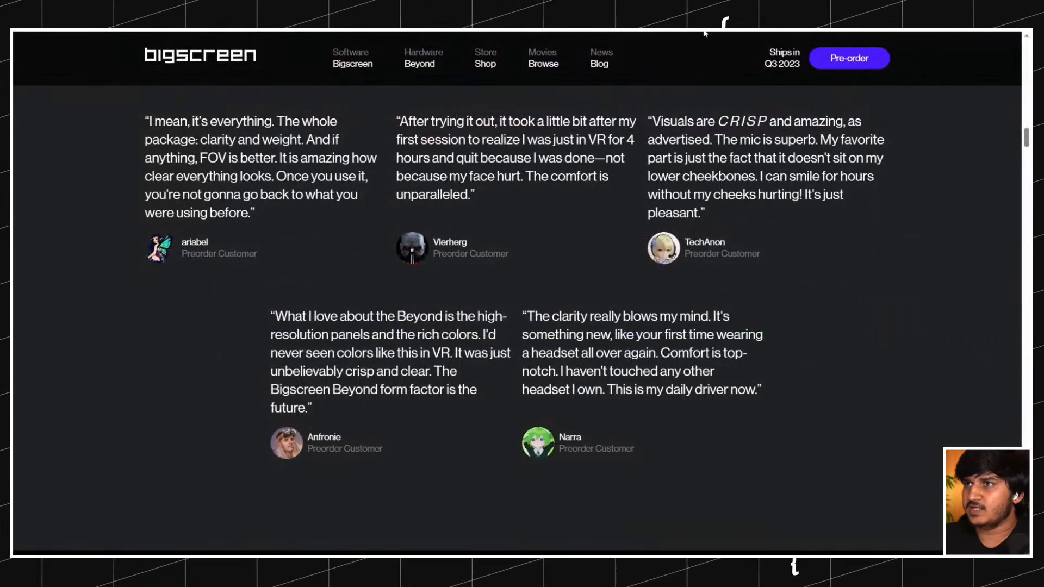
click(242, 154)
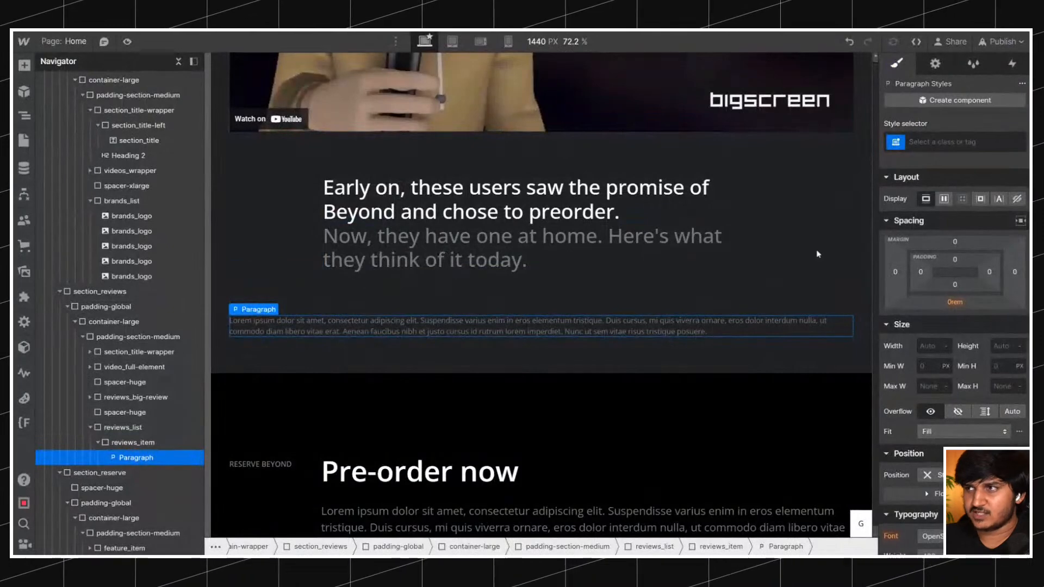
click(957, 141)
text(text)
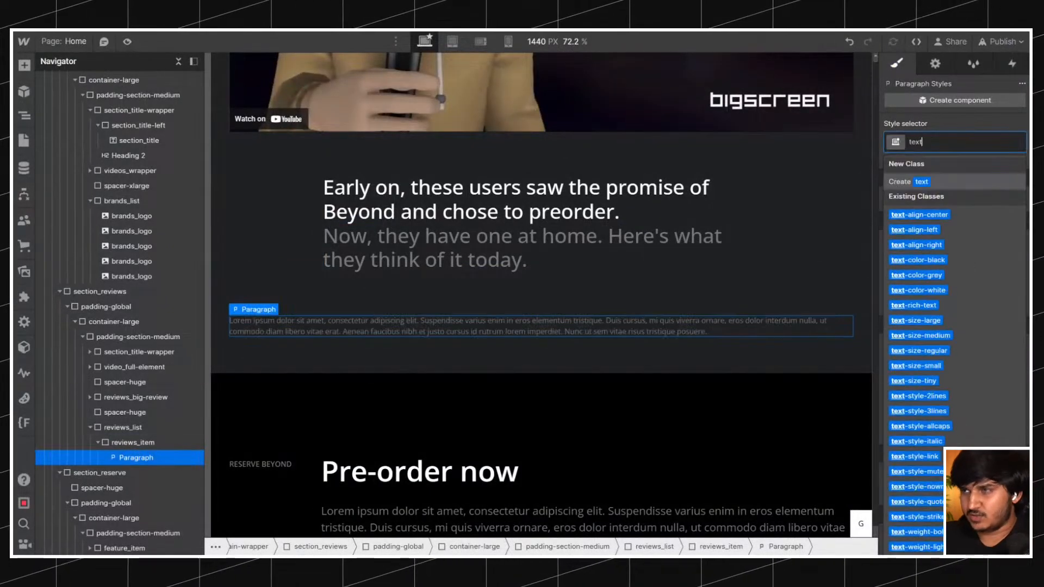
text( lar)
key(Down)
key(Return)
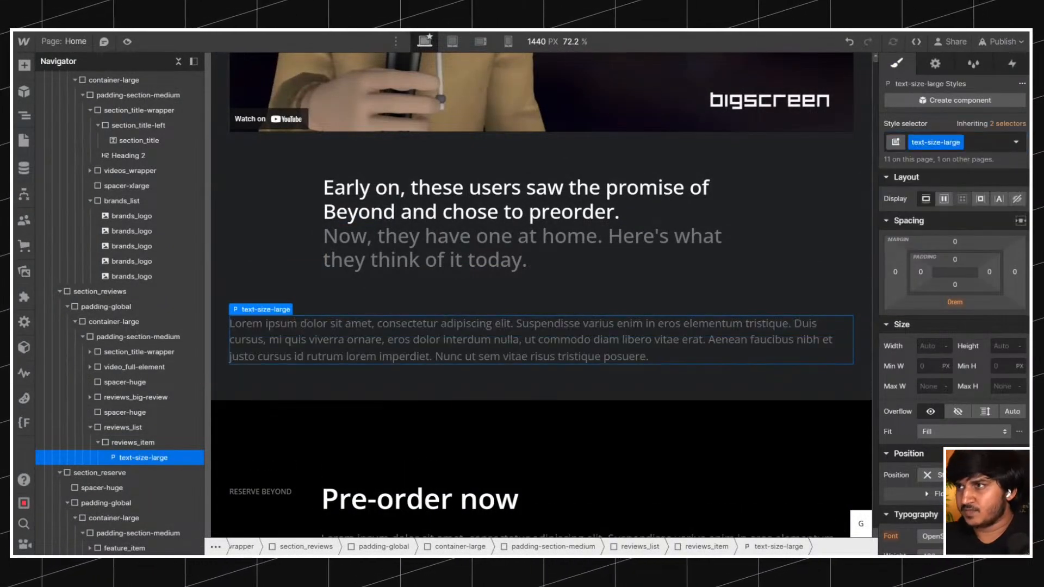
Add the combo classes text-color-white and text-weight-medium to the paragraph in reviews_item.
click(980, 144)
text(textcolo)
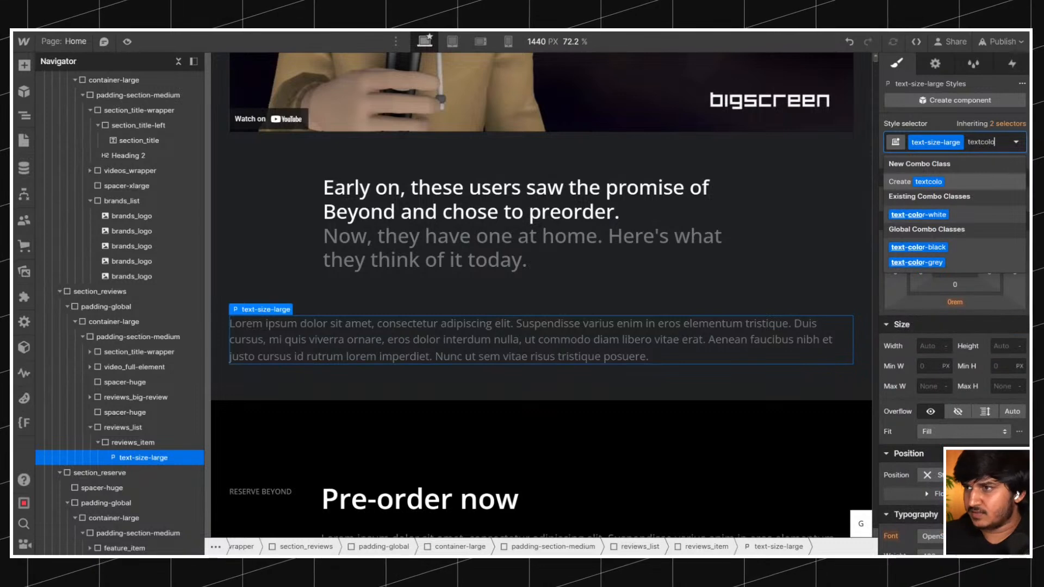
key(Return)
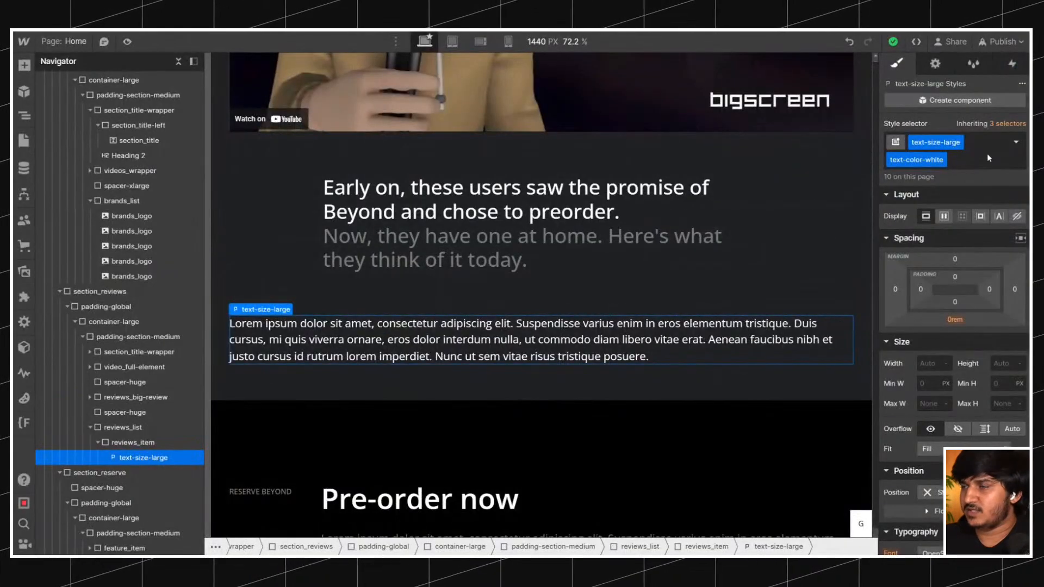
click(987, 153)
text(textwe)
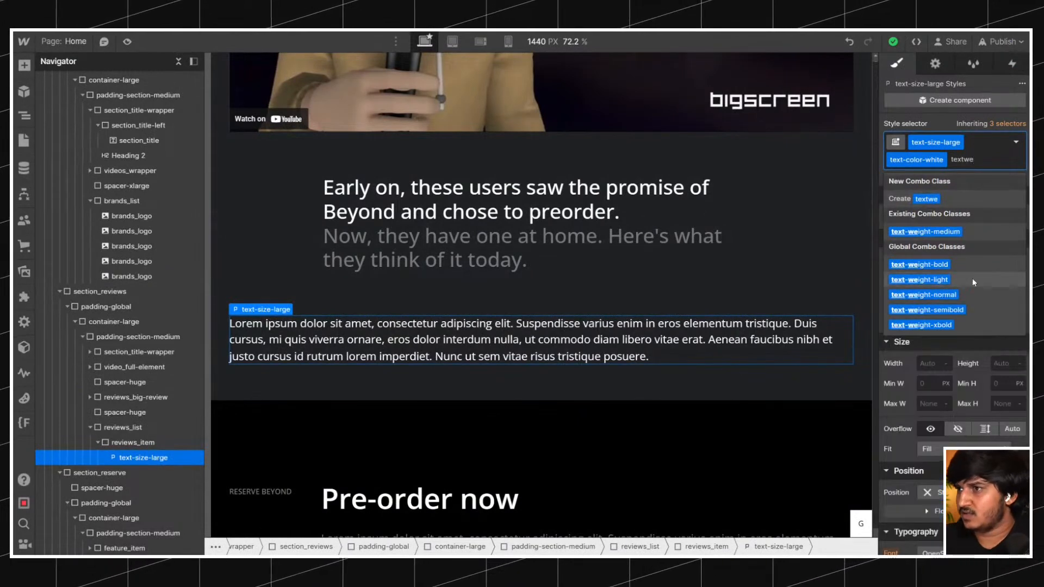
click(943, 232)
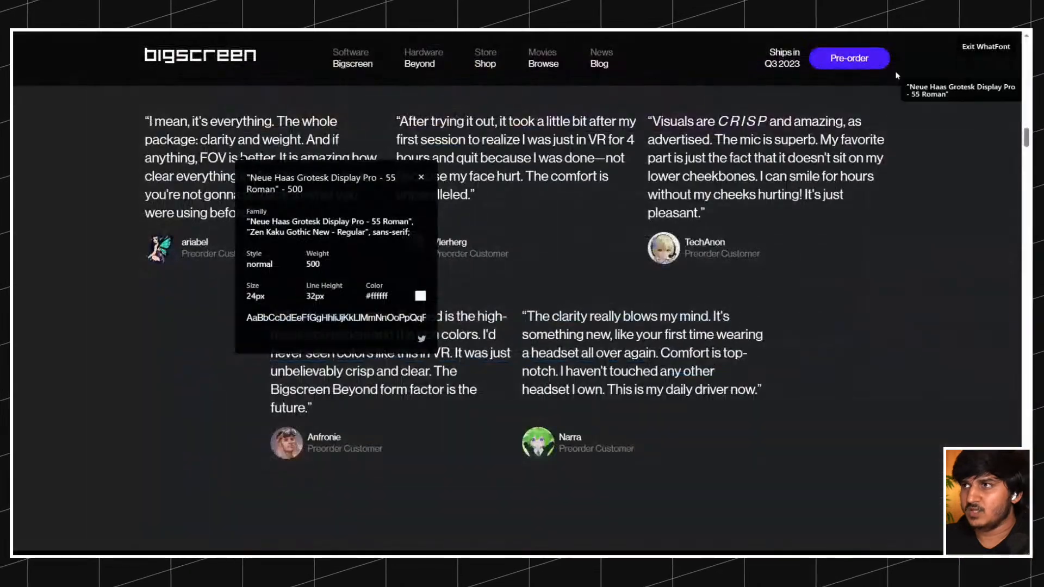
Replace the paragraph's placeholder with the reference site's first quote, starting “I mean, it's everything”, remove its bold formatting, and select reviews_item.
drag(146, 122, 260, 211)
key(ctrl+c)
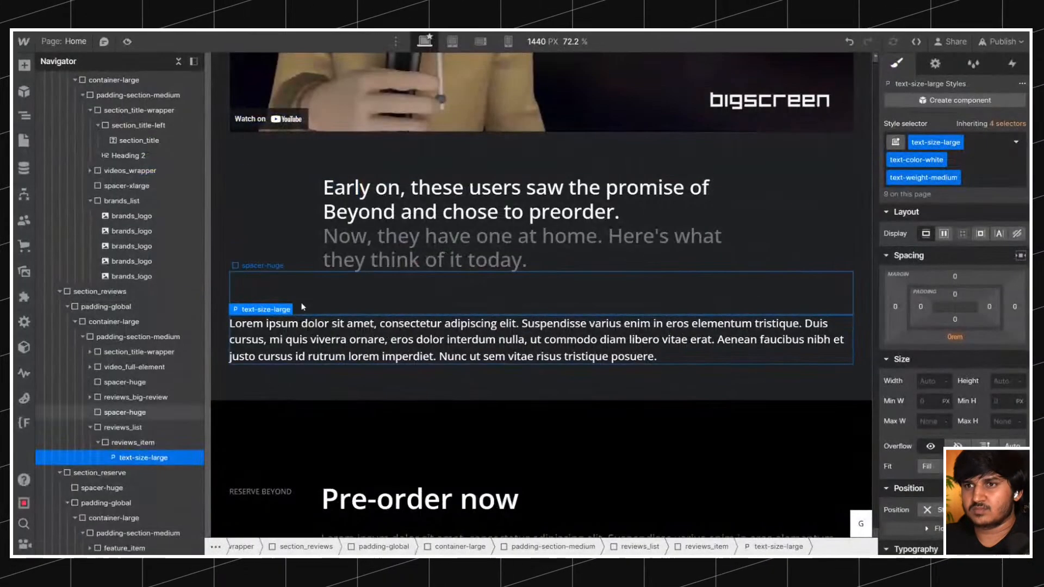
double_click(308, 329)
key(ctrl+a)
key(ctrl+v)
key(ctrl+a)
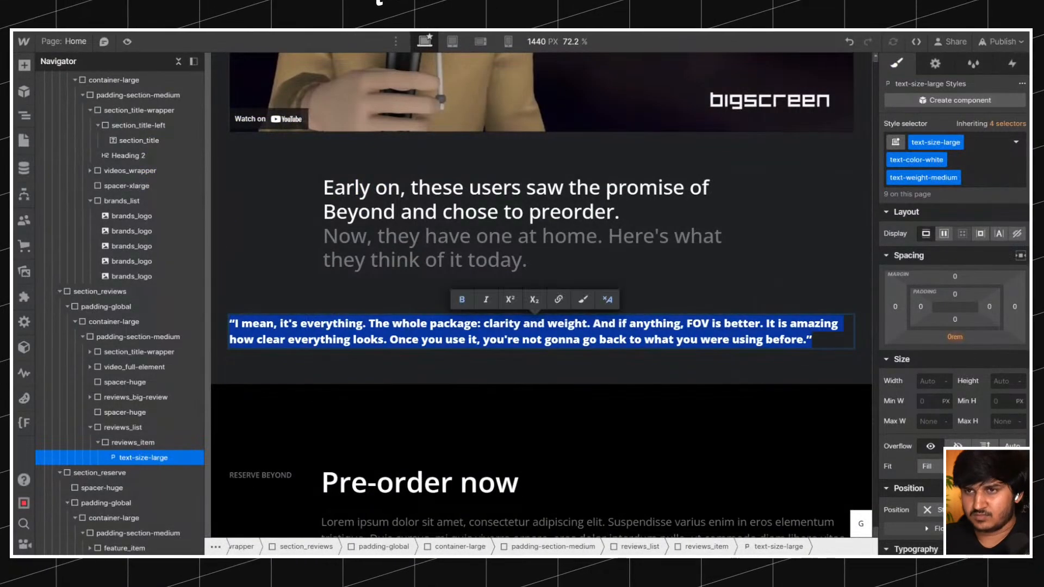
key(ctrl+b)
key(Escape)
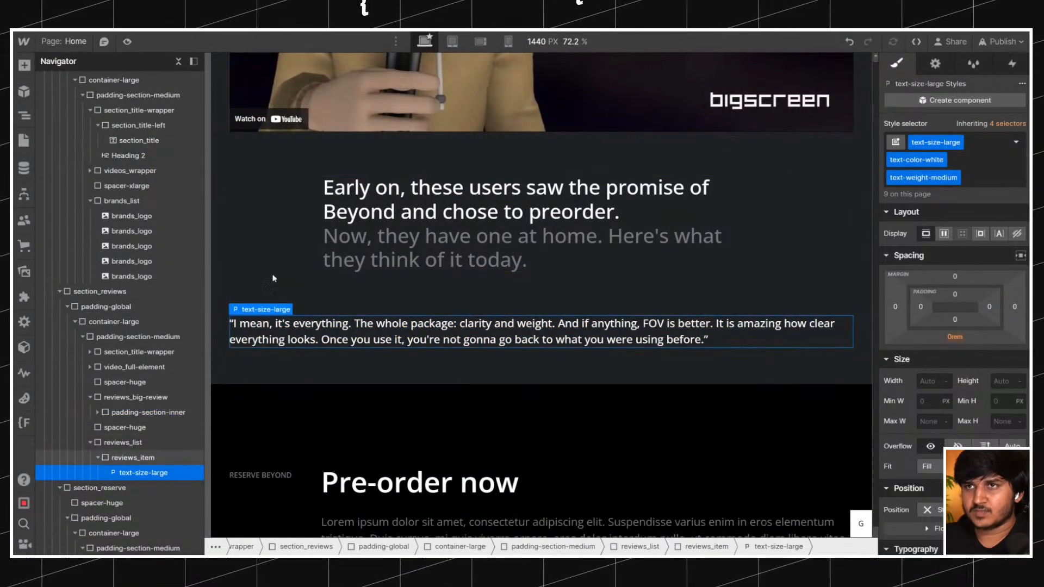
click(133, 458)
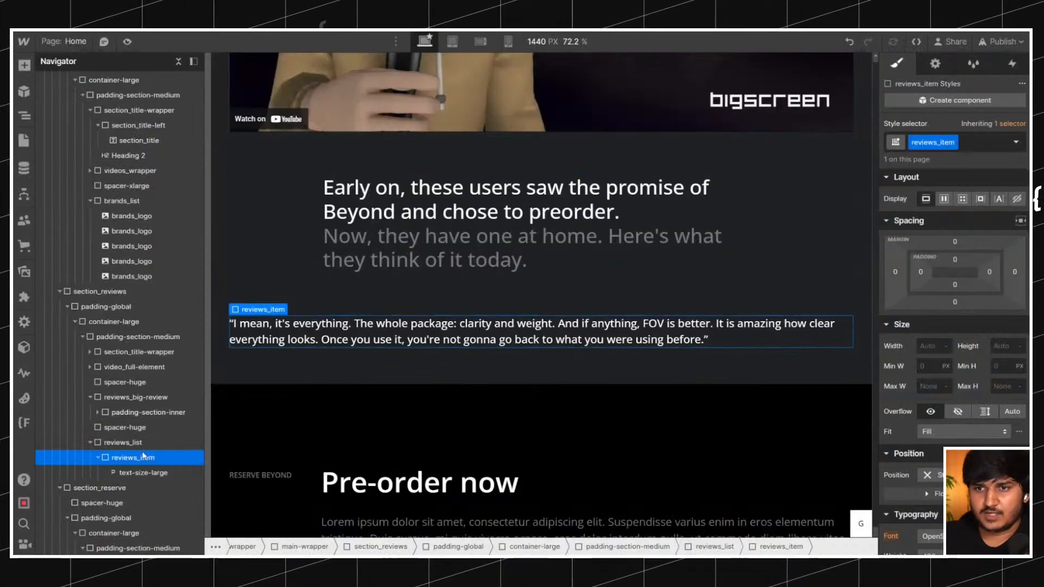
Insert a div block below the quote paragraph inside reviews_item.
click(98, 458)
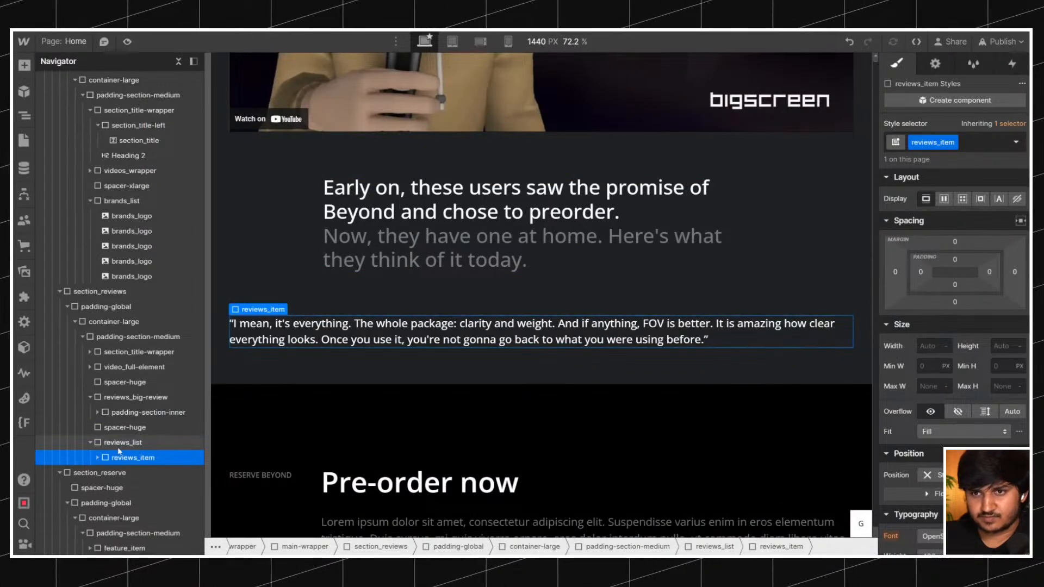
click(117, 446)
key(ctrl+e)
text(d)
key(Return)
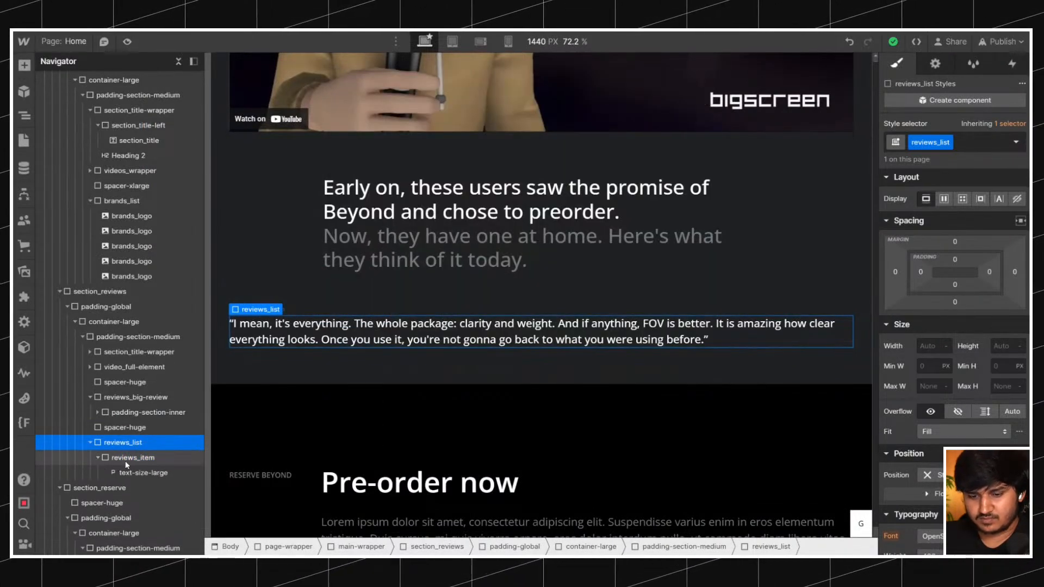
click(126, 458)
key(ctrl+e)
text(d)
key(Return)
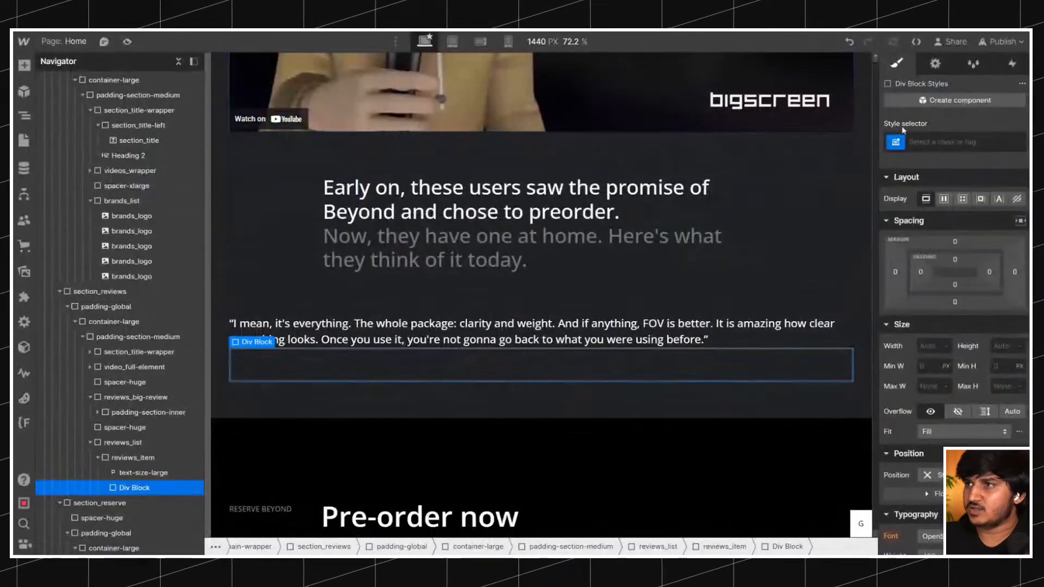
Give the new div block in reviews_item the class reviews_avatar-wrapper.
click(935, 142)
text(reviews_avatar)
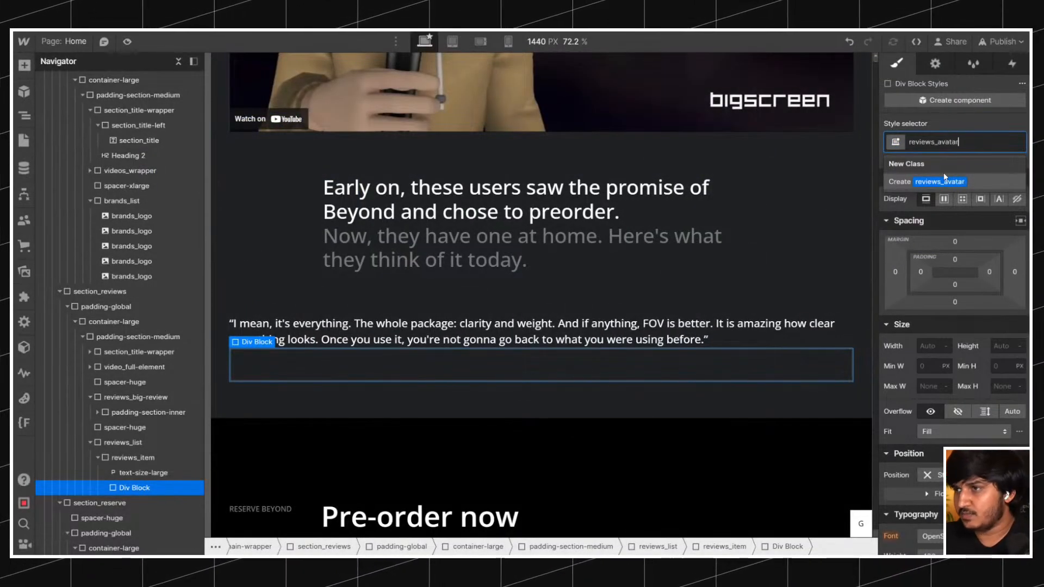
text(-wrapper)
key(Return)
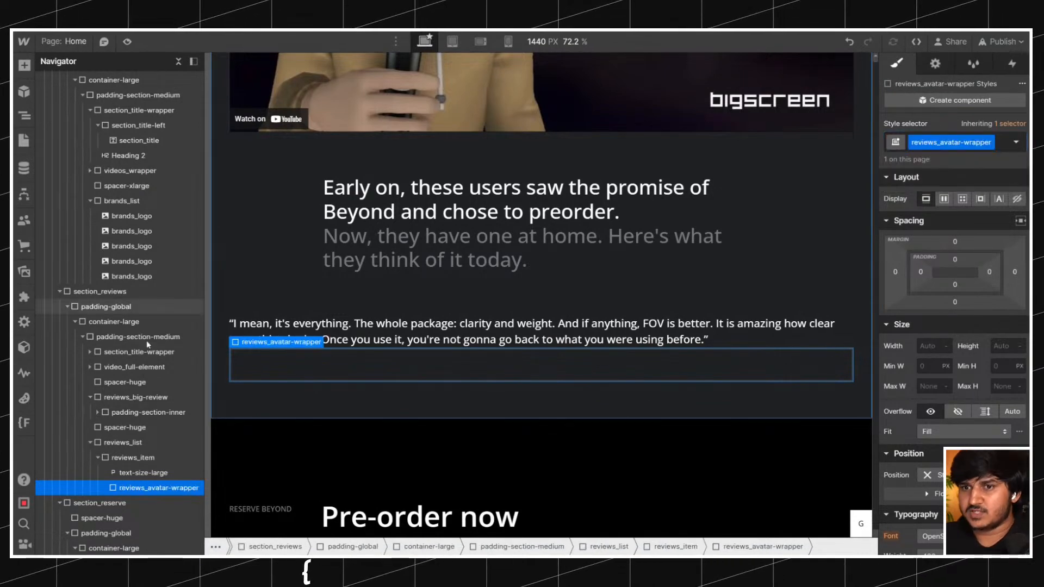
Set the top margin of reviews_avatar-wrapper to 1.5rem.
click(955, 243)
text(1re)
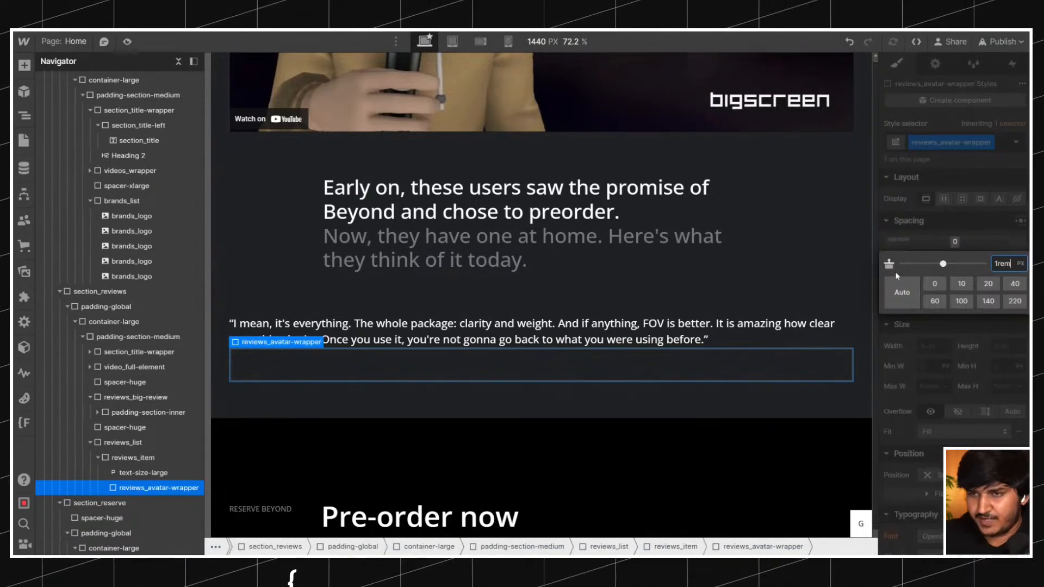
text(m)
key(Return)
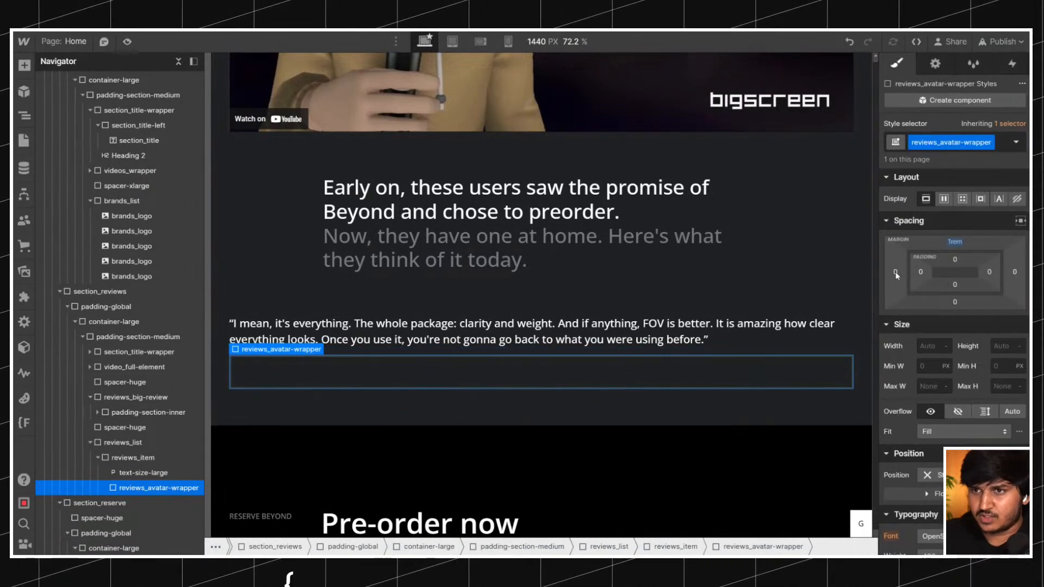
click(955, 242)
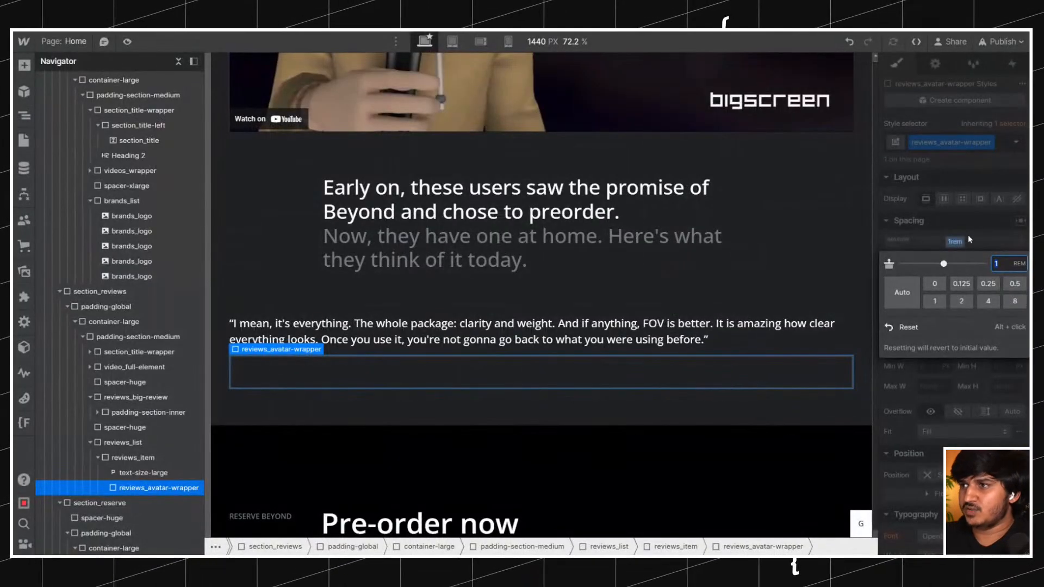
click(959, 243)
text(1.25)
key(Return)
click(959, 243)
text(1.5)
key(Return)
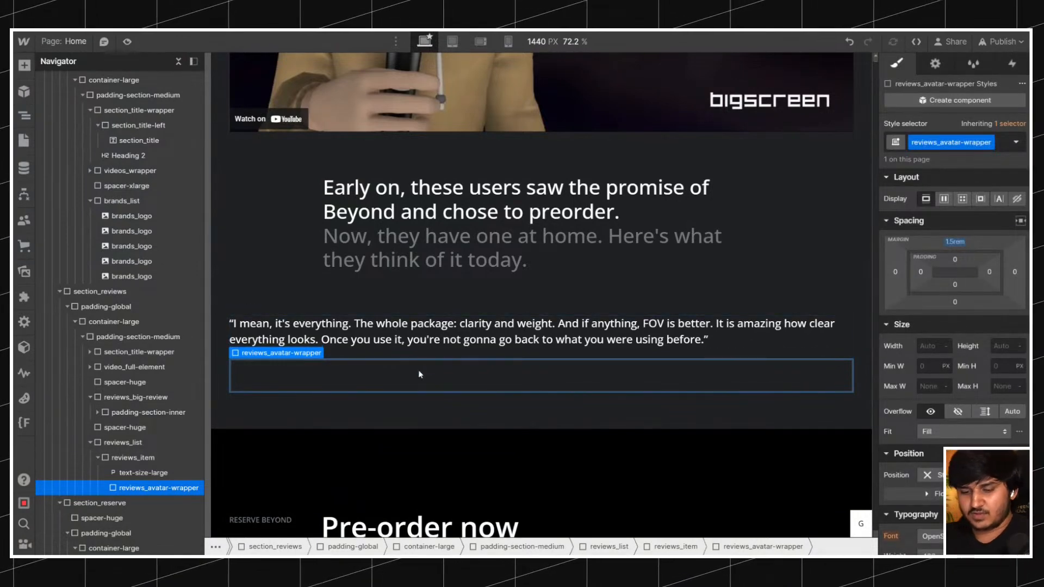
Insert an image inside reviews_avatar-wrapper and give it the class reviews_avatar.
key(ctrl+e)
text(i)
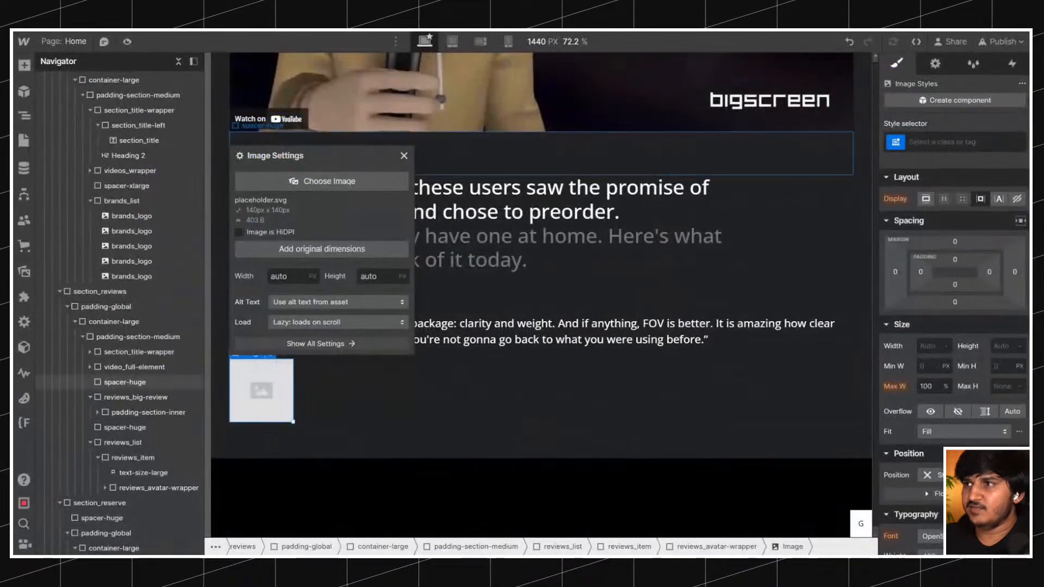
click(953, 141)
text(reviews_)
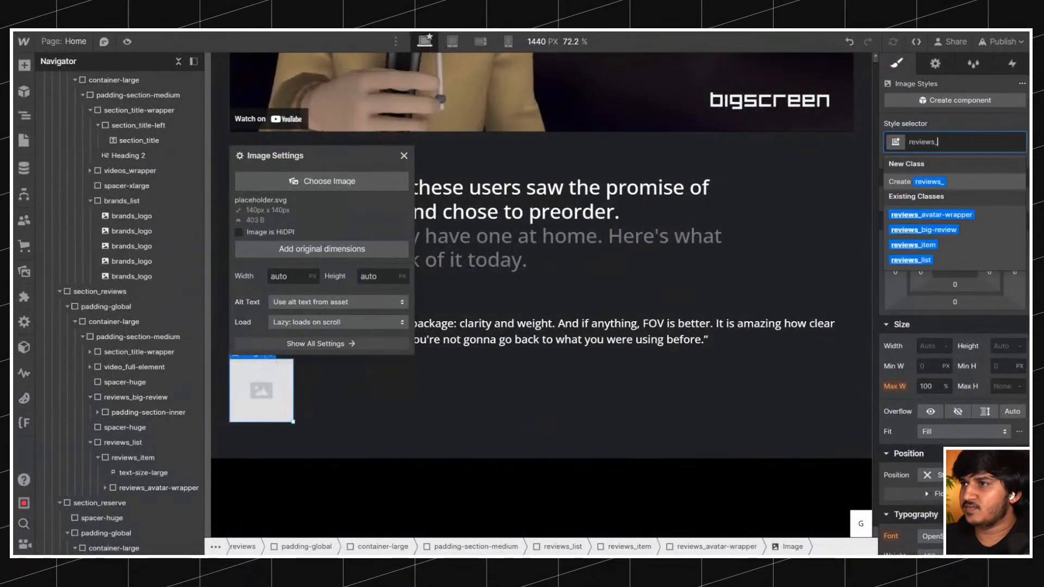
text(avatar)
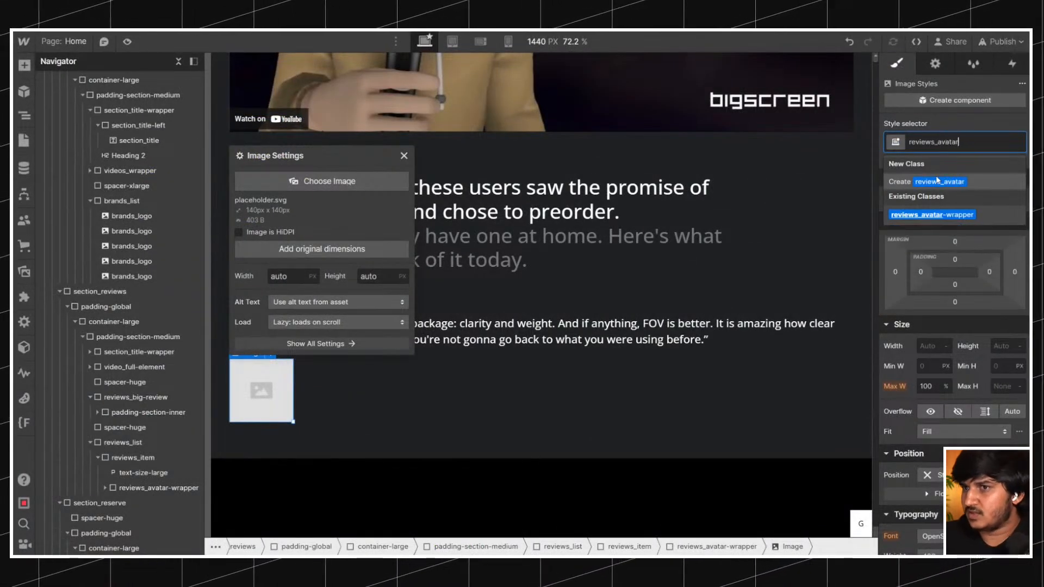
click(937, 181)
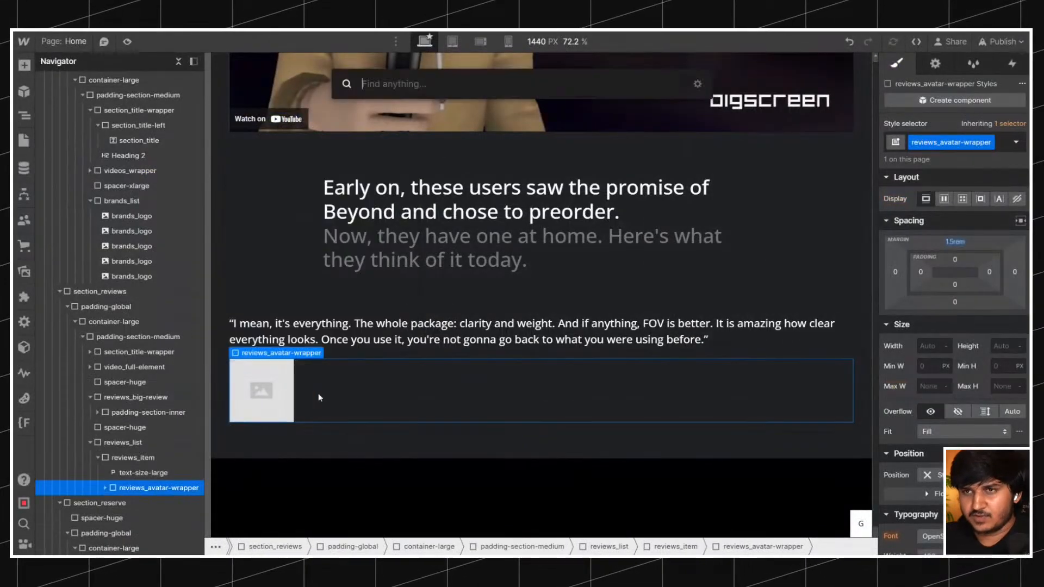
Insert a div block below the image inside reviews_avatar-wrapper and give it the class reviews_avatar_name-wrapper.
key(ctrl+k)
text(d)
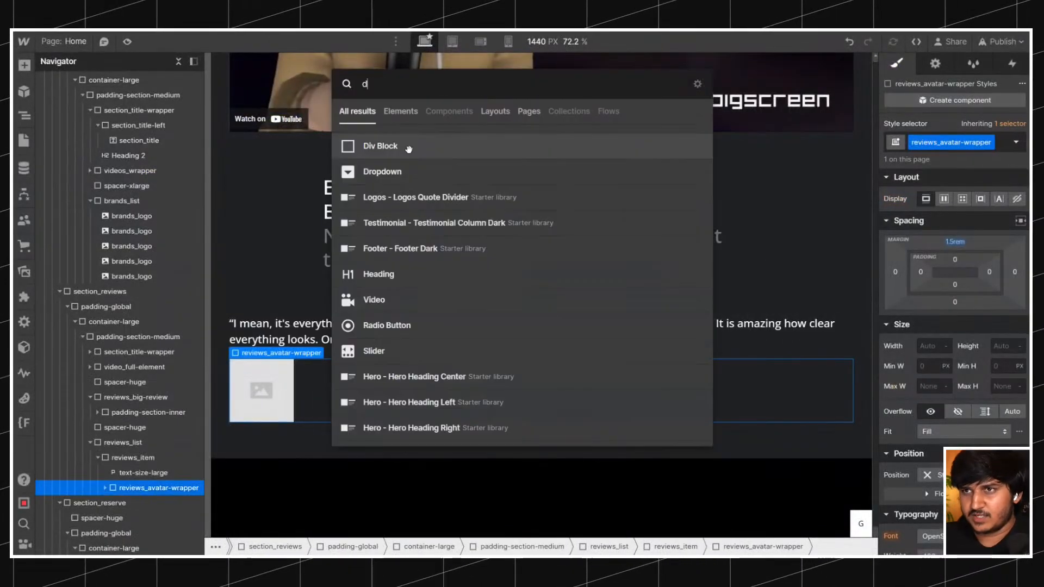
key(Return)
key(ctrl+Return)
text(reviews_)
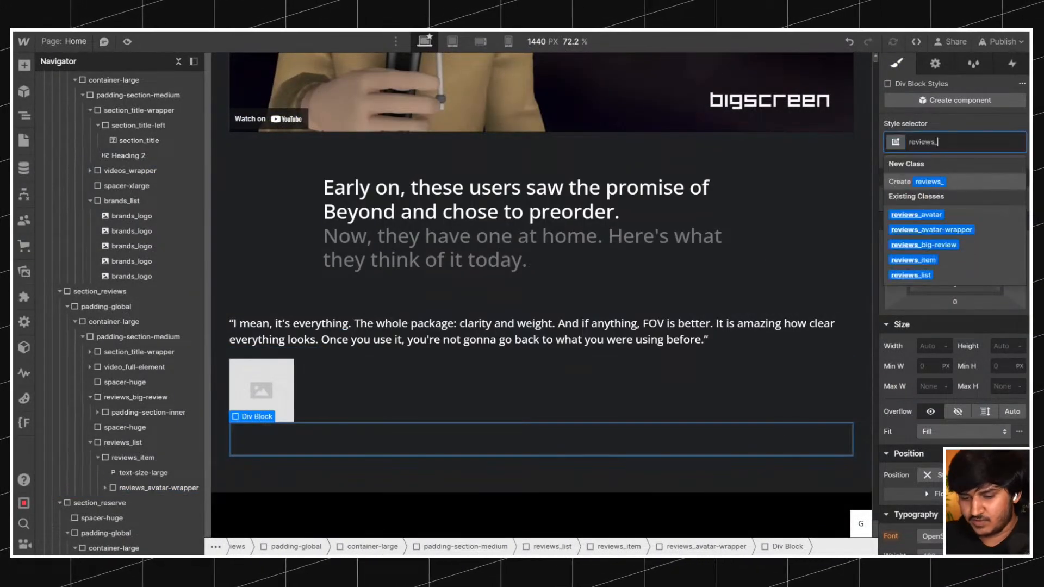
text(avatar_name-wrapper)
key(Return)
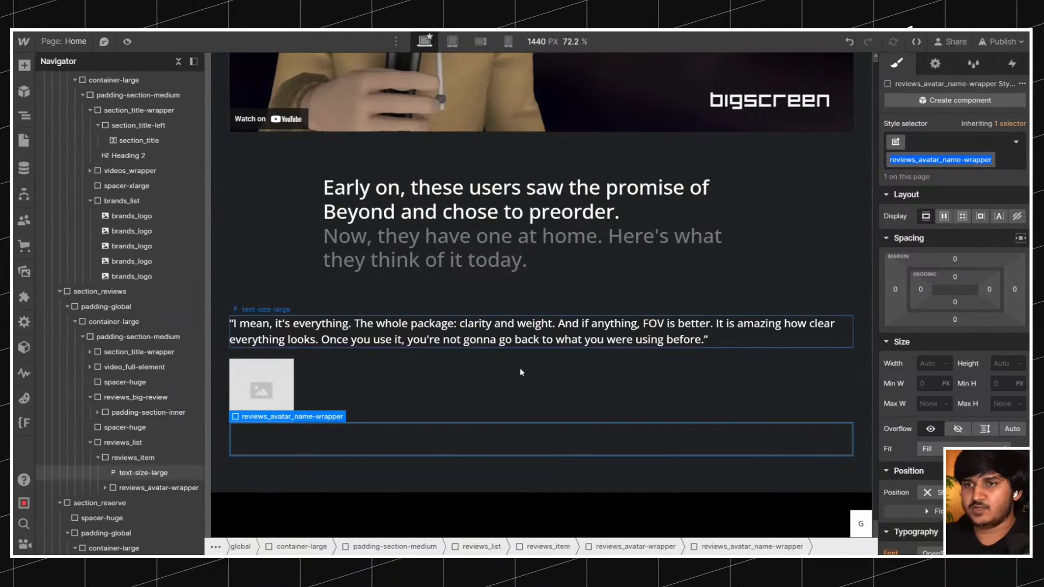
Try renaming the class reviews_avatar_name-wrapper to reviews_name-wrapper, and undo the rename.
click(364, 437)
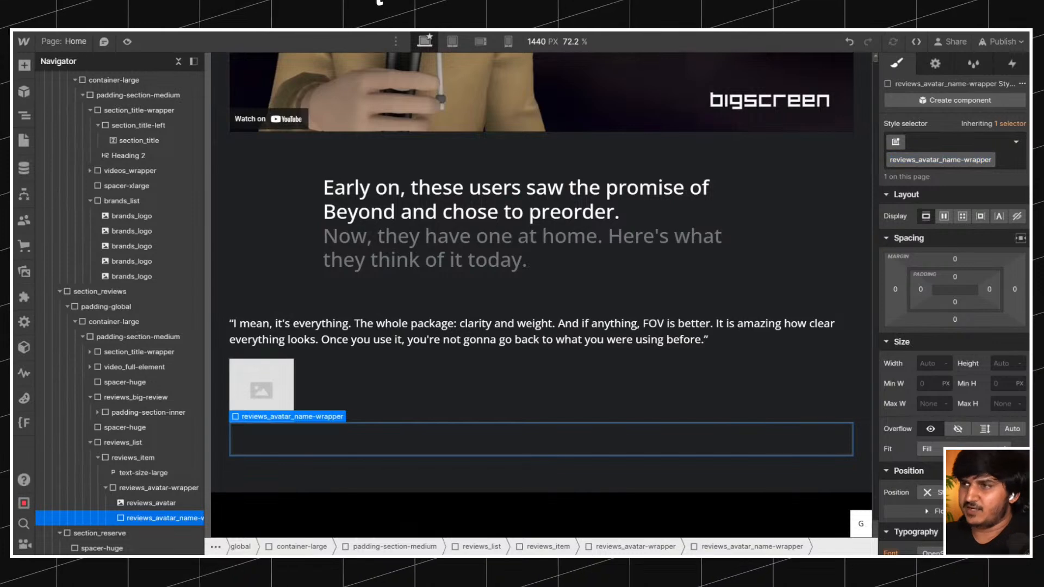
double_click(952, 161)
key(BackSpace)
key(BackSpace)
key(BackSpace)
key(BackSpace)
key(BackSpace)
key(BackSpace)
key(BackSpace)
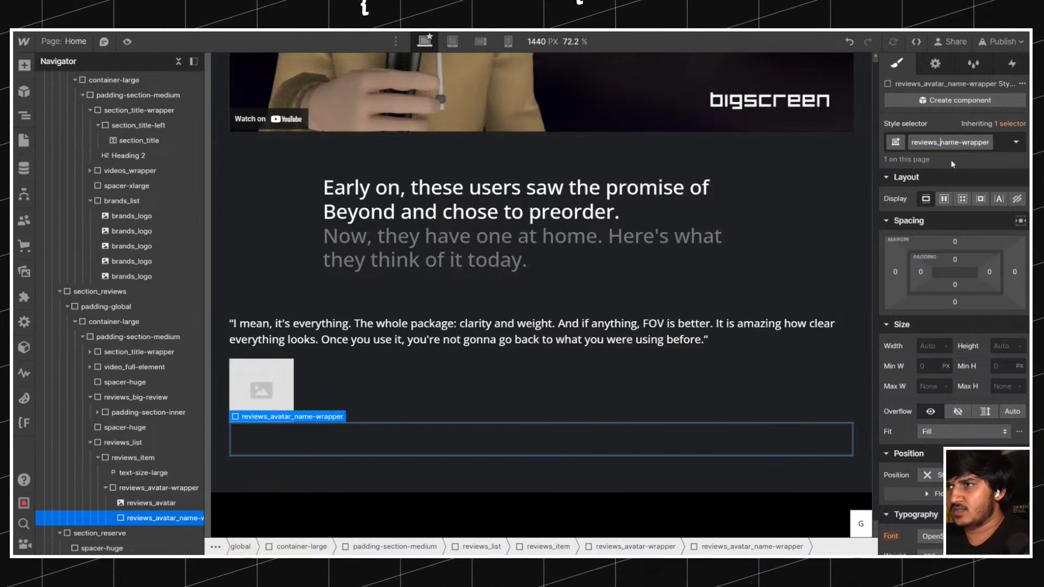
key(Return)
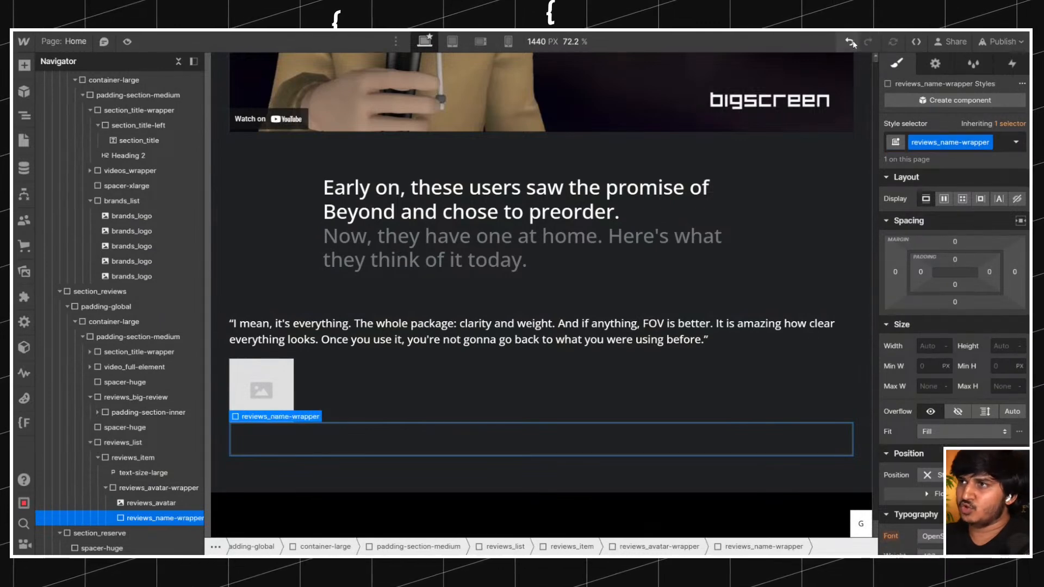
click(850, 42)
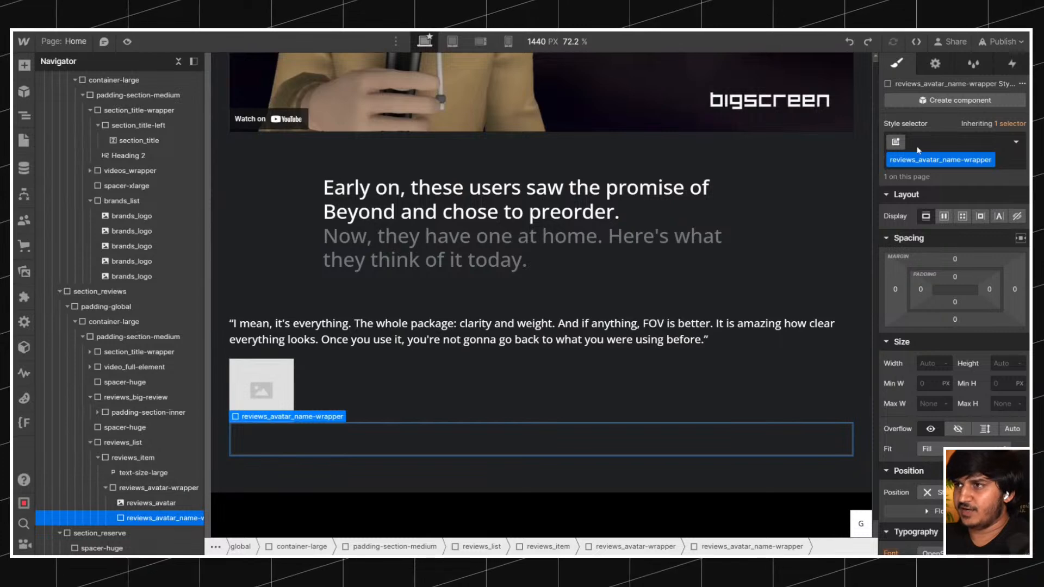
Rename the class of the reviews_avatar-wrapper div to avatar_wrapper.
click(156, 492)
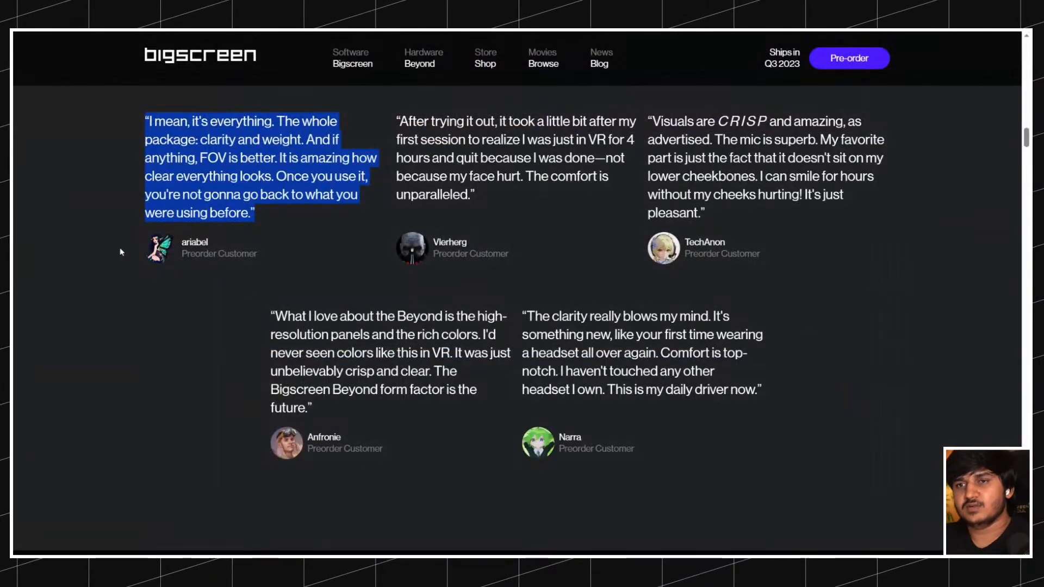
drag(122, 251, 265, 277)
click(265, 277)
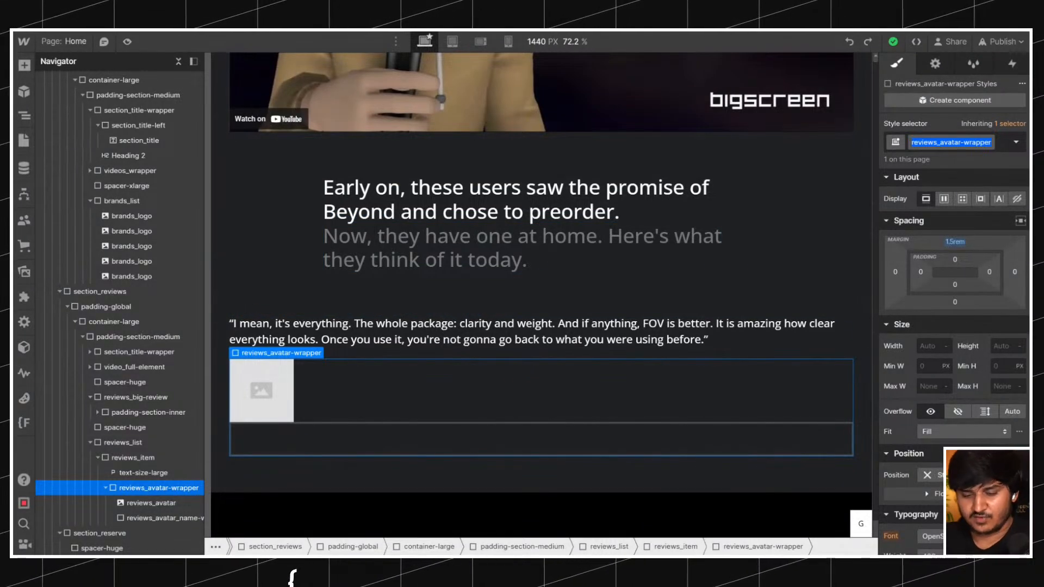
text(avatar)
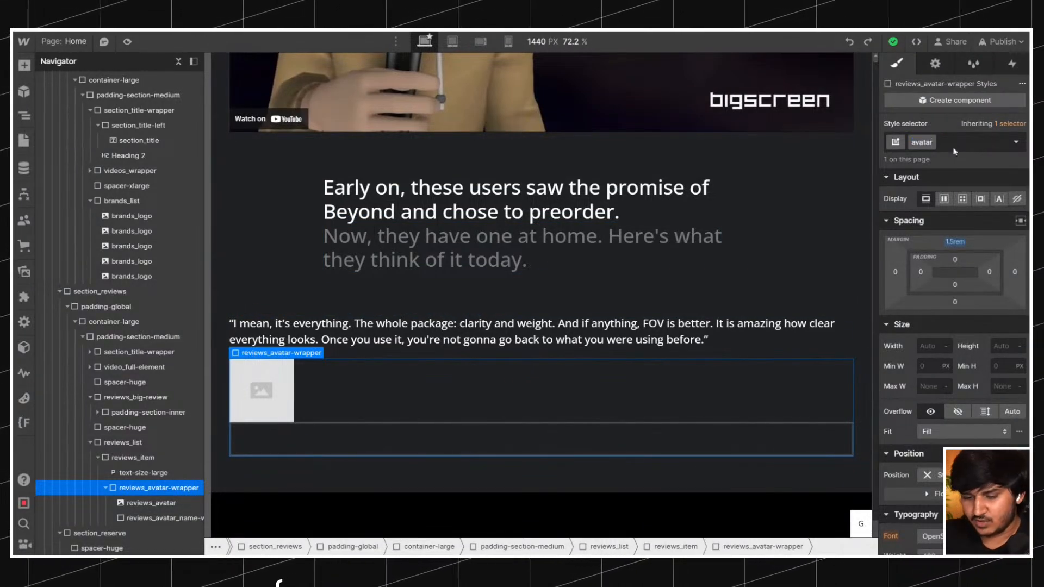
text(_wrapper)
key(Return)
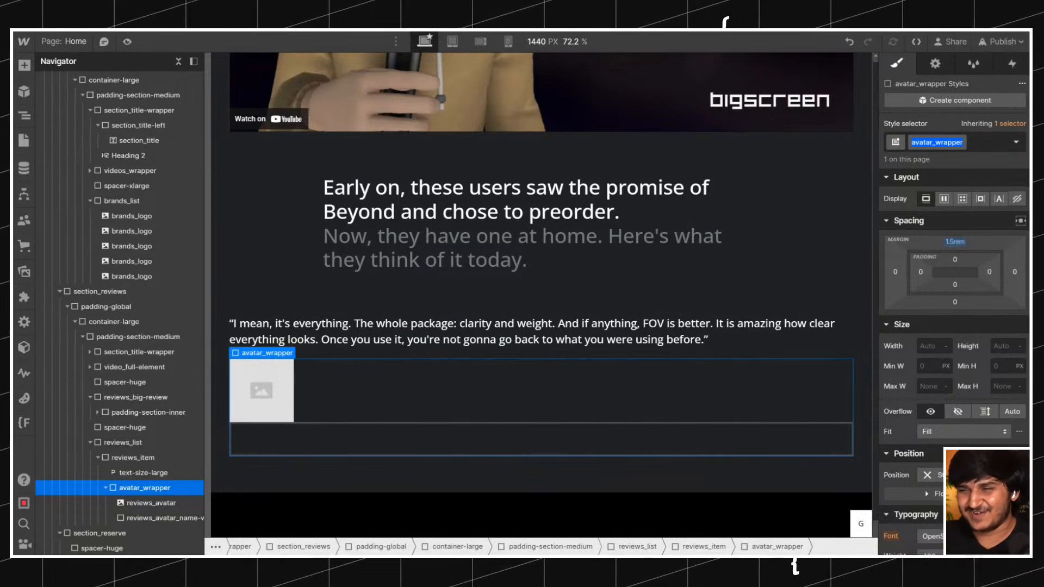
Rename the placeholder image's class from reviews_avatar to avatar_image.
click(139, 503)
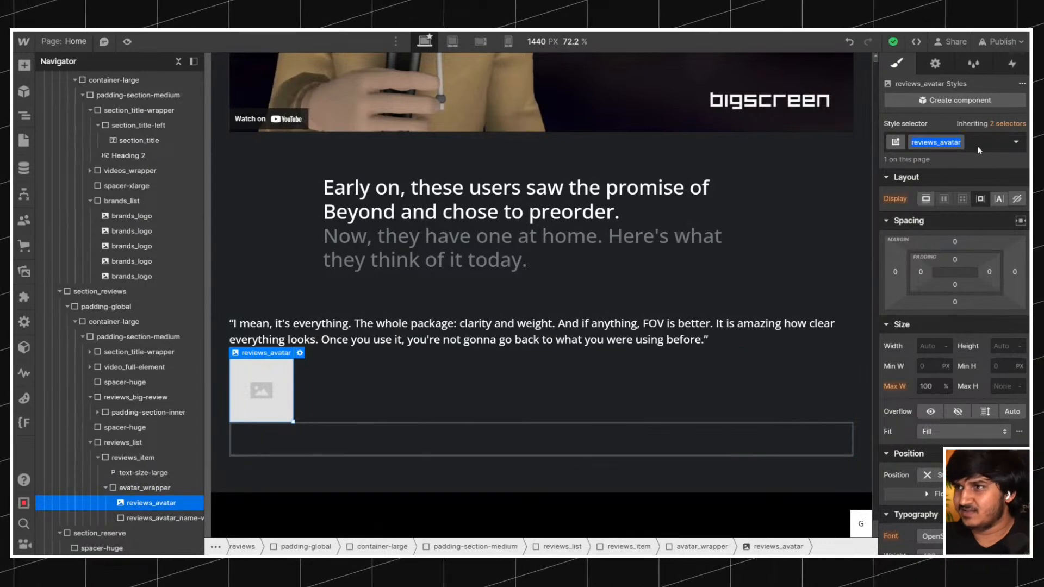
text(avatar_imag)
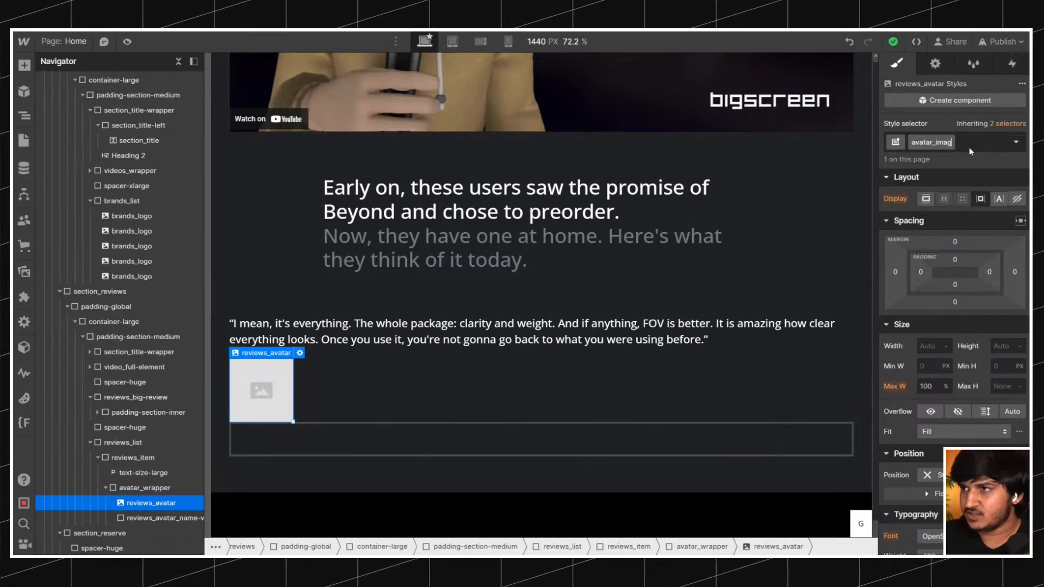
text(e)
key(Return)
Rename the class of the div below avatar_image to avatar_name-wrapper.
click(131, 532)
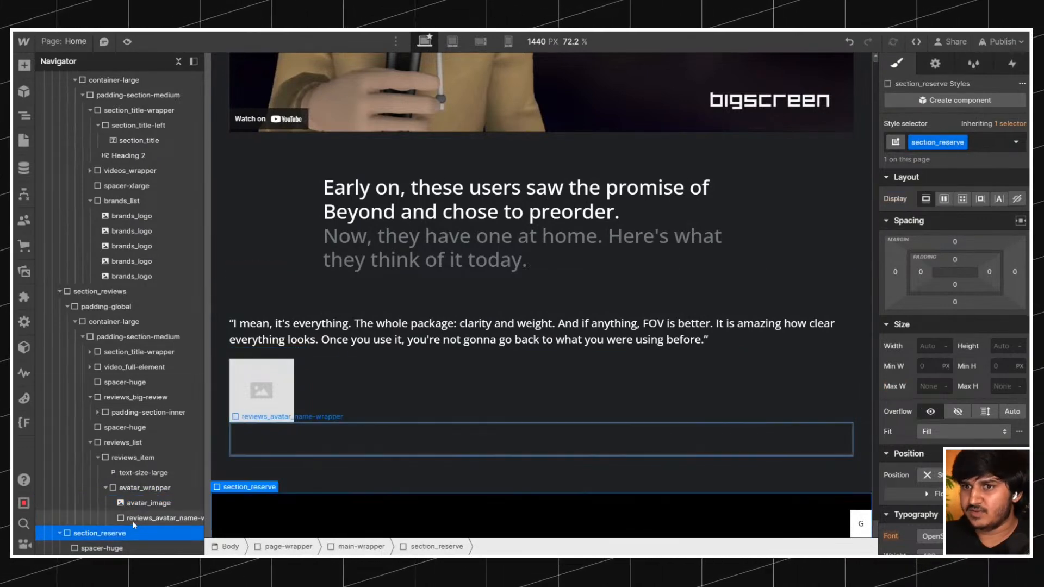
click(134, 521)
double_click(958, 163)
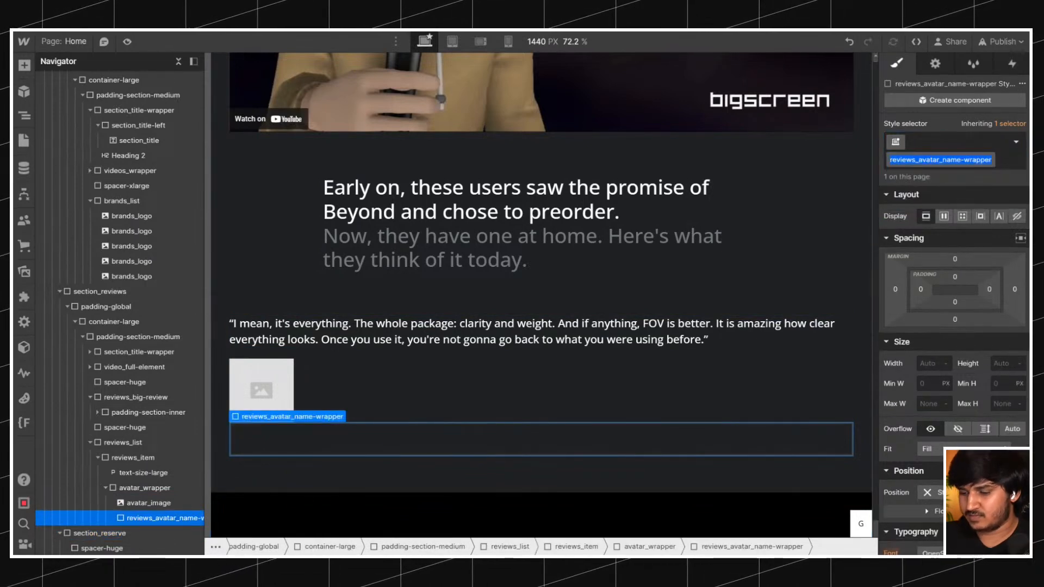
text(avatar_nam)
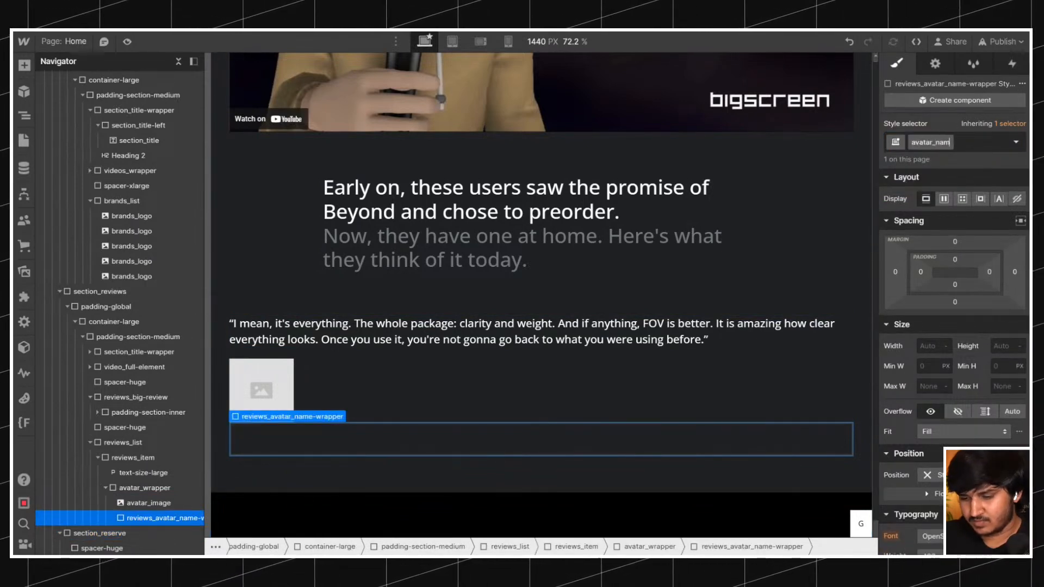
text(e-wrapper)
key(Return)
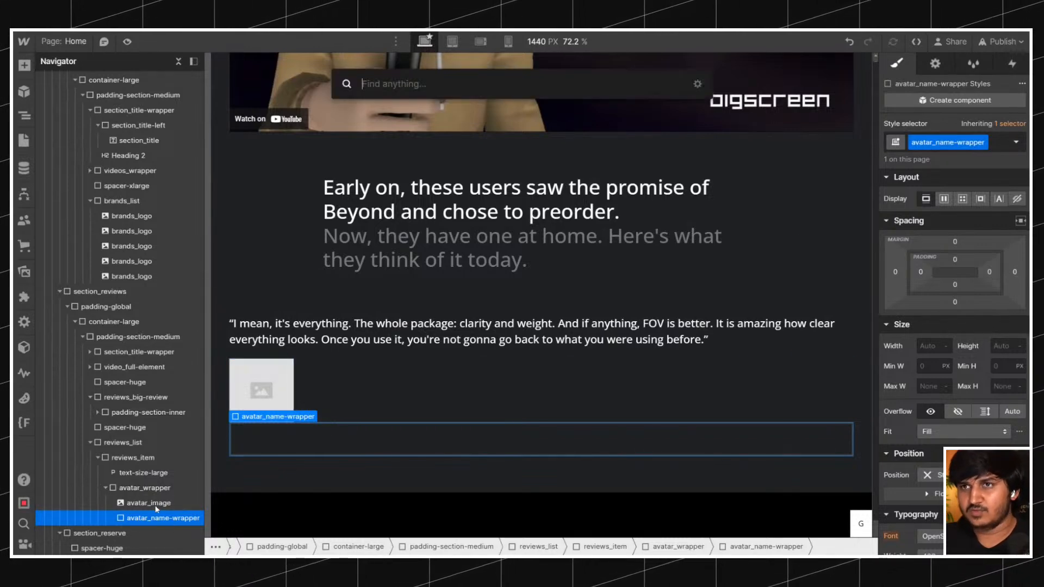
Insert a text element inside avatar_name-wrapper.
key(ctrl+k)
text(tex)
click(373, 178)
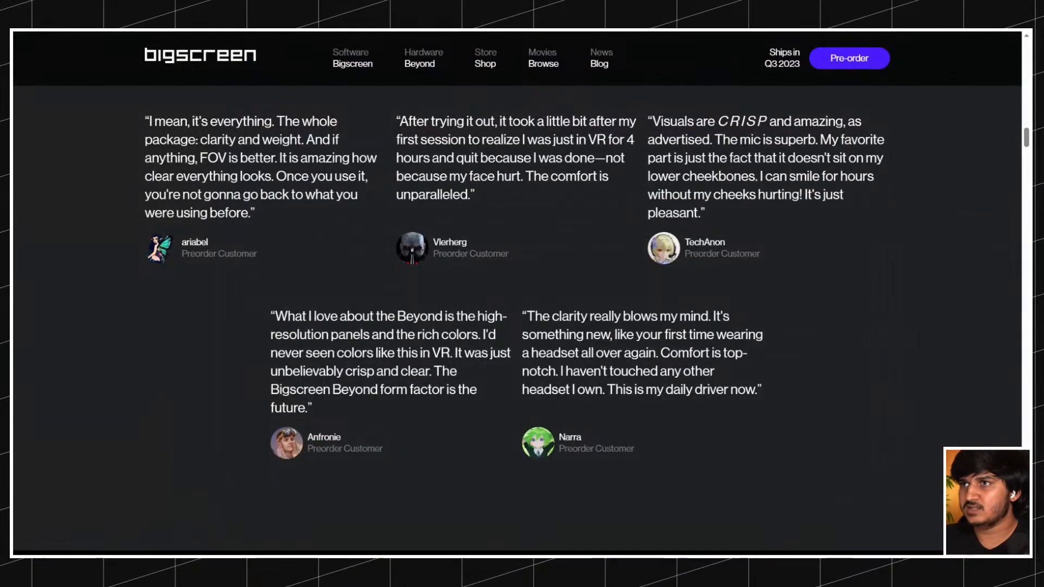
Inspect the font of the first reviewer's name on the reference site with WhatFont, and check the Pre-order section's text.
mouse_move(496, 133)
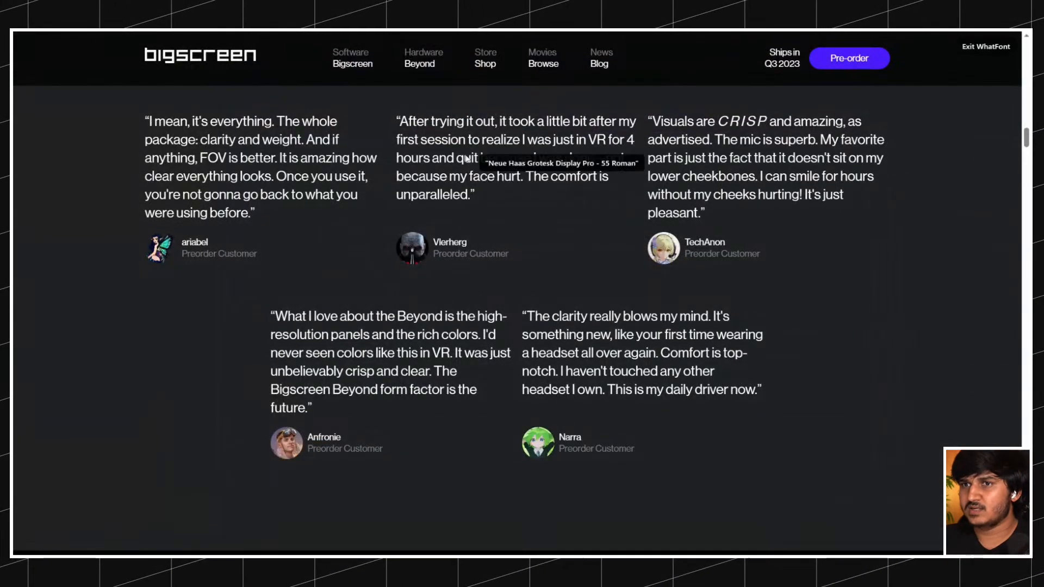
click(203, 246)
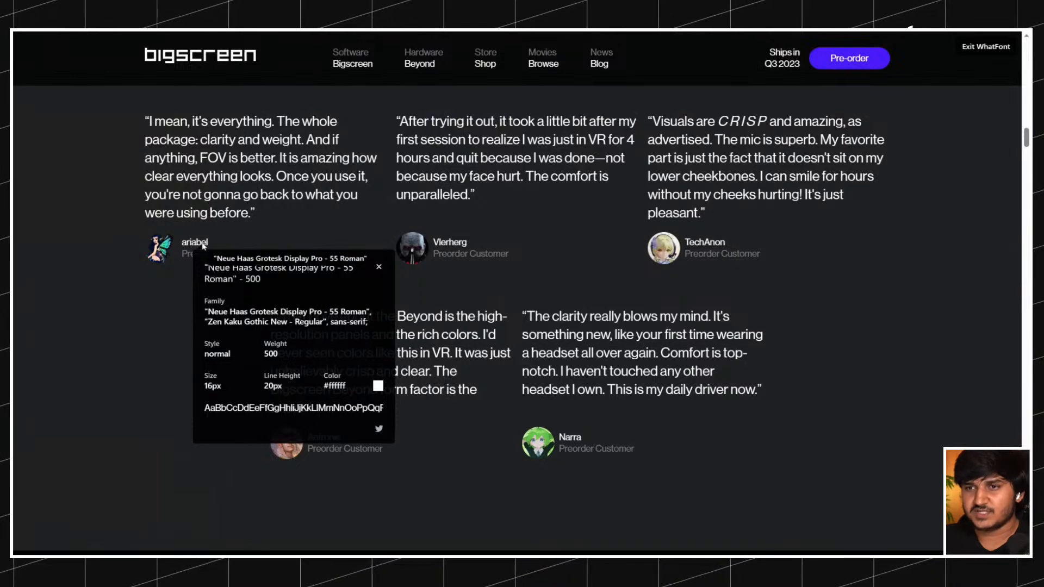
click(985, 47)
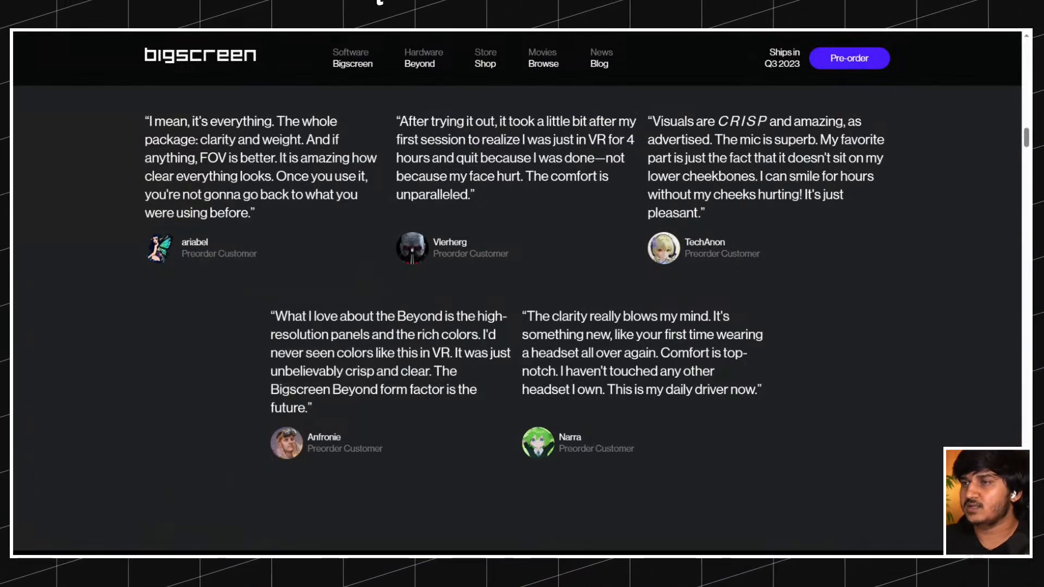
click(203, 248)
click(388, 277)
scroll(396, 280, down, 5)
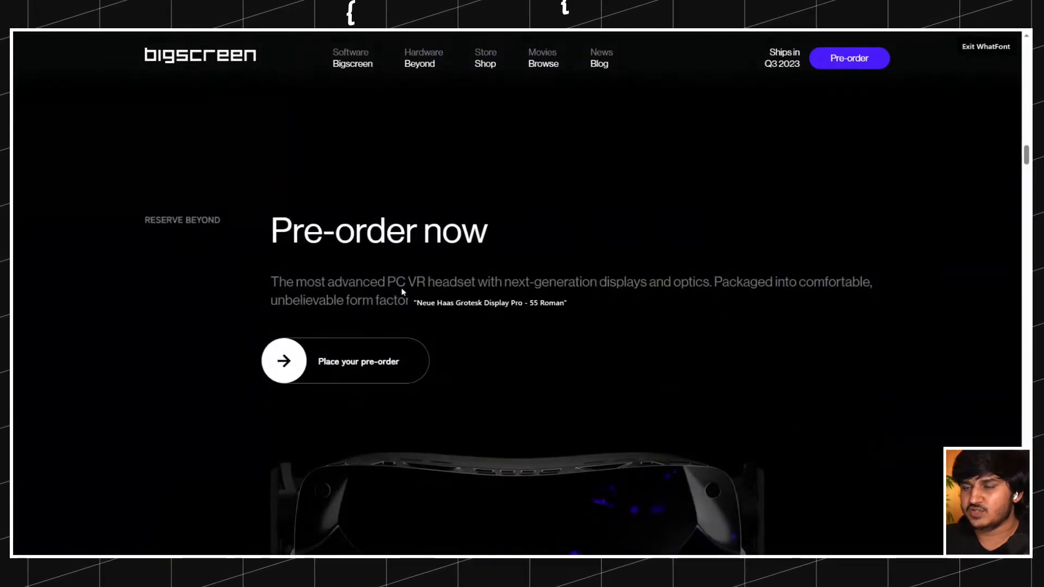
Inspect the fonts of the Pre-order now and 6X lighter description paragraphs on the reference site with WhatFont.
click(403, 293)
click(579, 311)
scroll(524, 291, down, 15)
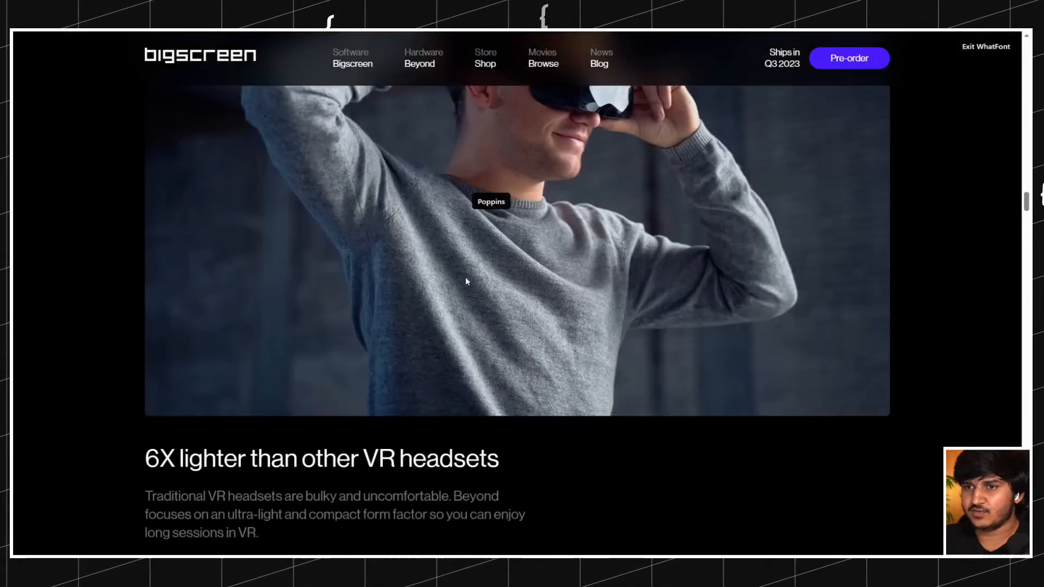
scroll(465, 281, down, 1)
click(286, 444)
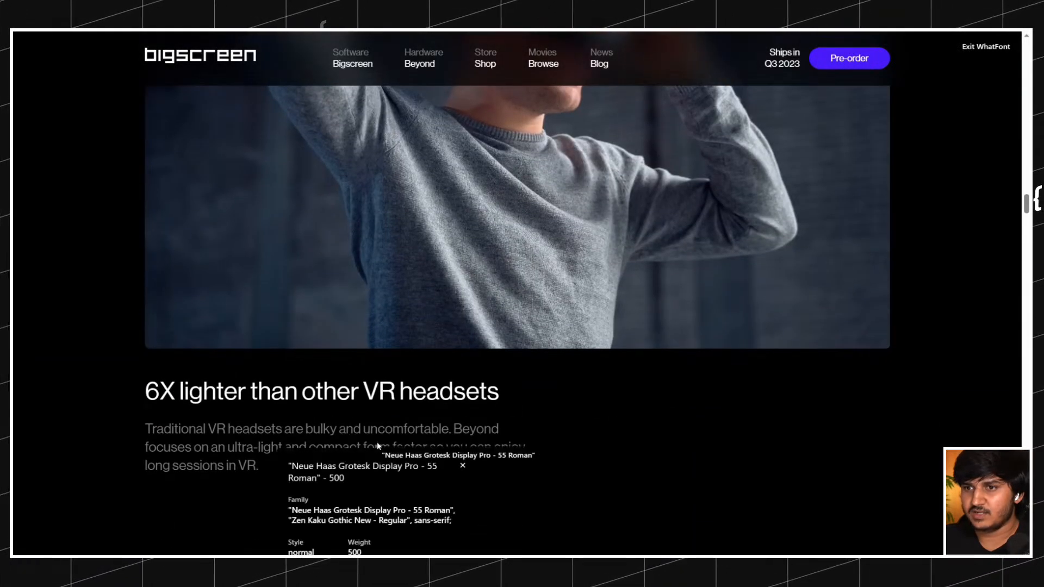
click(462, 465)
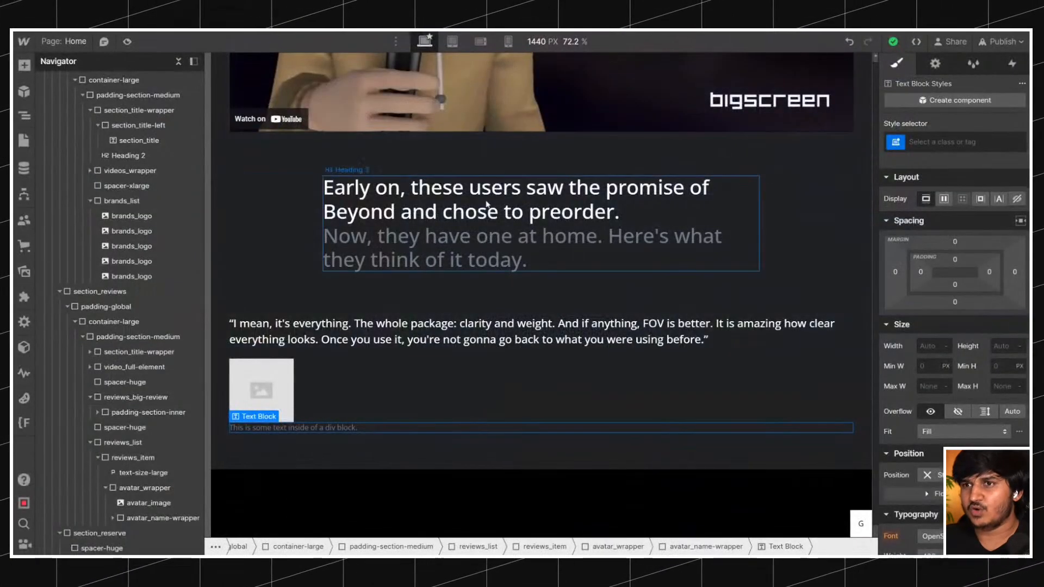
Set the Body (All Pages) font weight to 500 - Medium.
scroll(541, 293, down, 10)
click(178, 61)
click(105, 78)
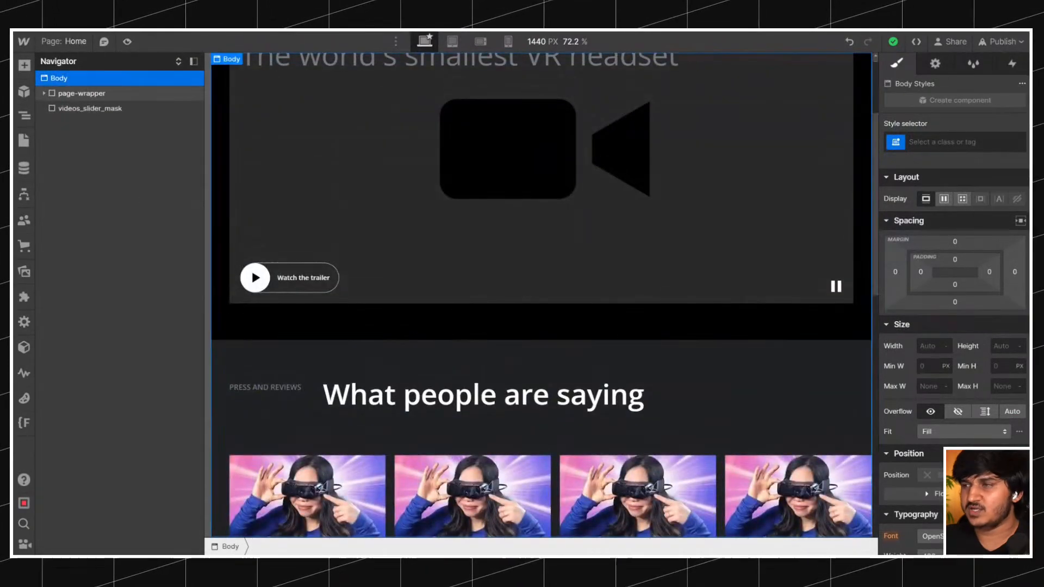
click(932, 142)
click(921, 215)
scroll(951, 326, down, 3)
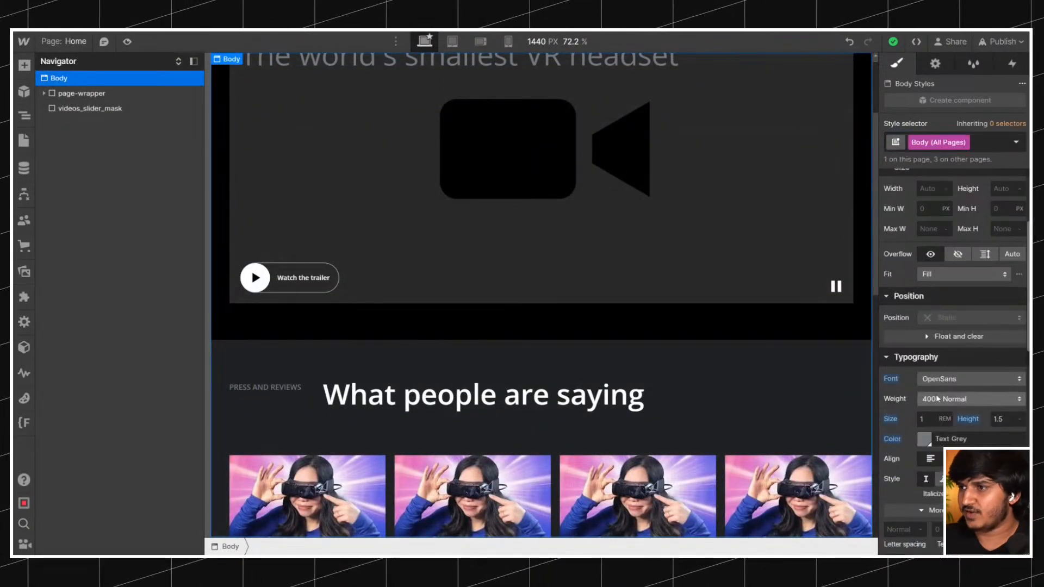
click(940, 398)
click(937, 416)
Remove the text-weight-medium combo class from the quotes in the third and fourth video slides.
scroll(598, 304, down, 10)
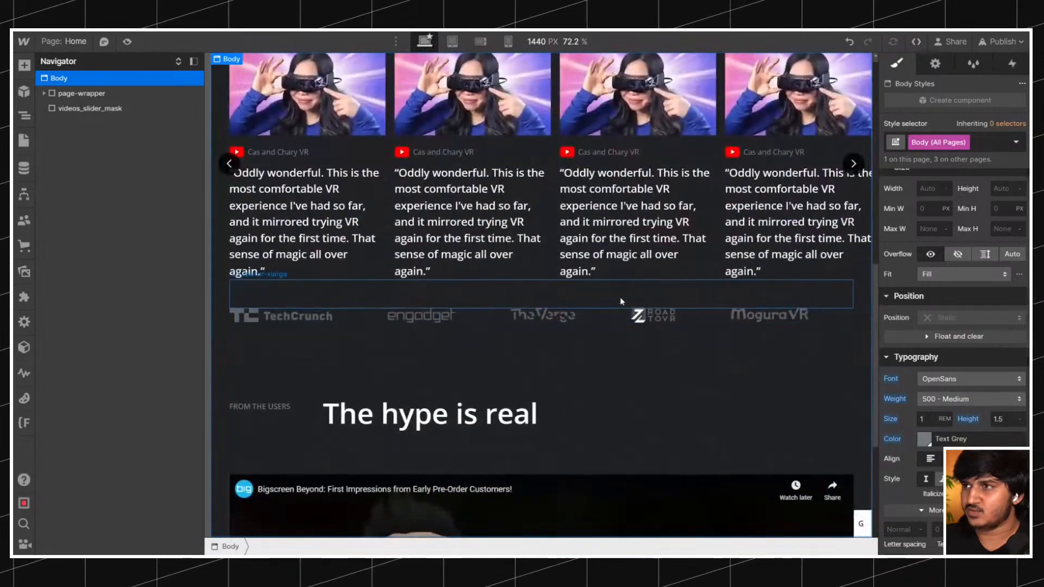
scroll(604, 272, down, 5)
scroll(611, 272, up, 5)
click(599, 229)
scroll(467, 260, down, 8)
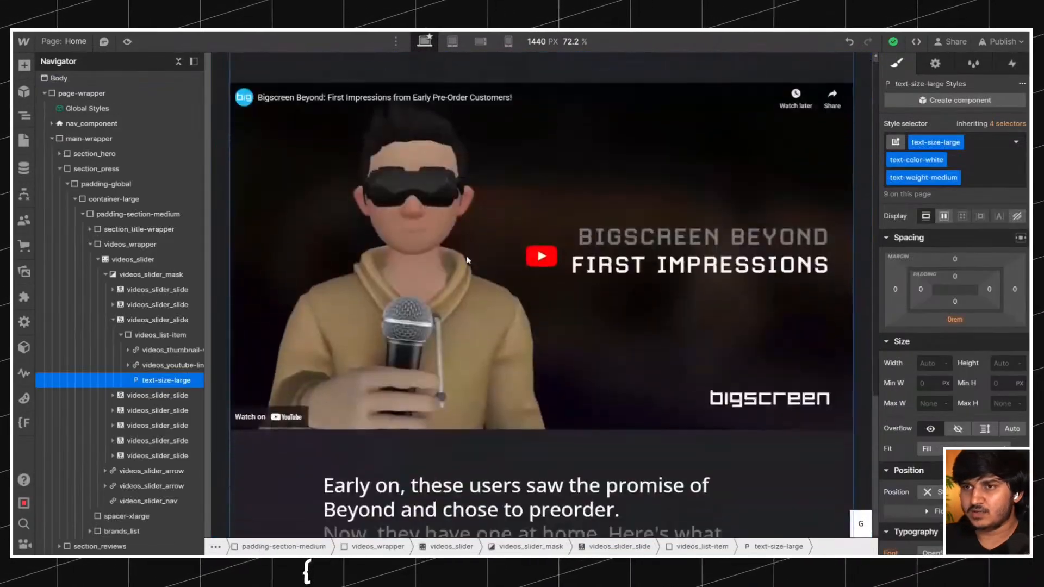
click(984, 178)
scroll(688, 240, up, 8)
key(BackSpace)
click(810, 128)
click(984, 177)
key(BackSpace)
Remove the text-weight-medium combo class from the quotes in the first two video slides.
scroll(475, 260, up, 1)
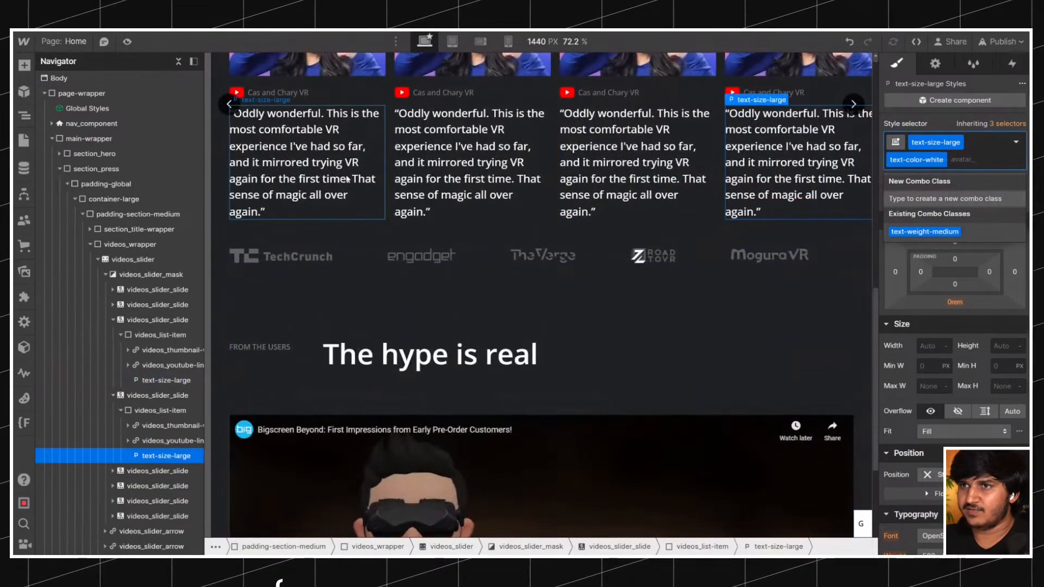
click(361, 180)
click(985, 179)
key(BackSpace)
scroll(641, 251, up, 1)
Select the text block below the avatar placeholder and review the body text styling on the reference site.
scroll(801, 256, down, 10)
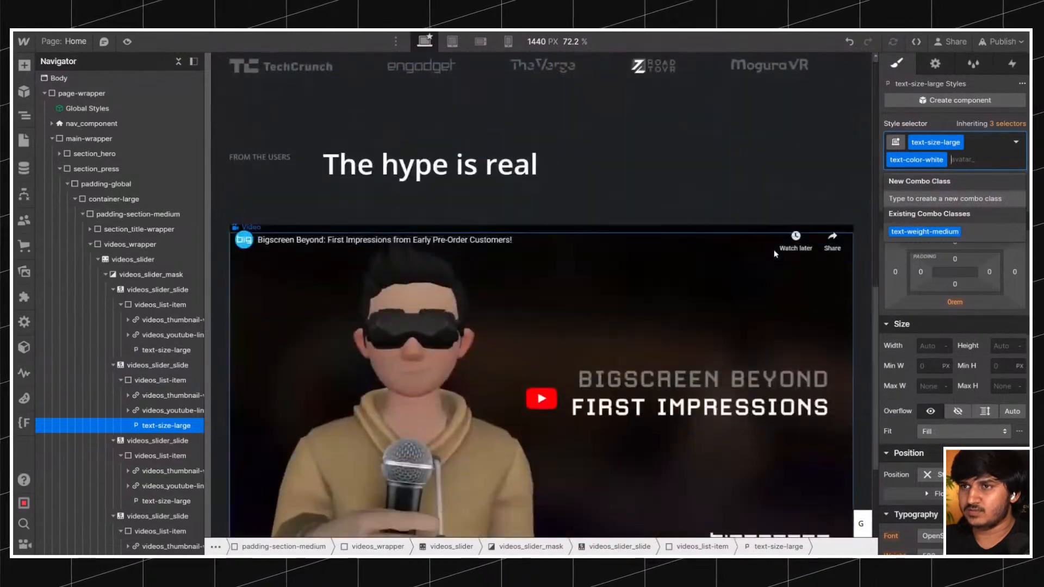
scroll(614, 300, down, 6)
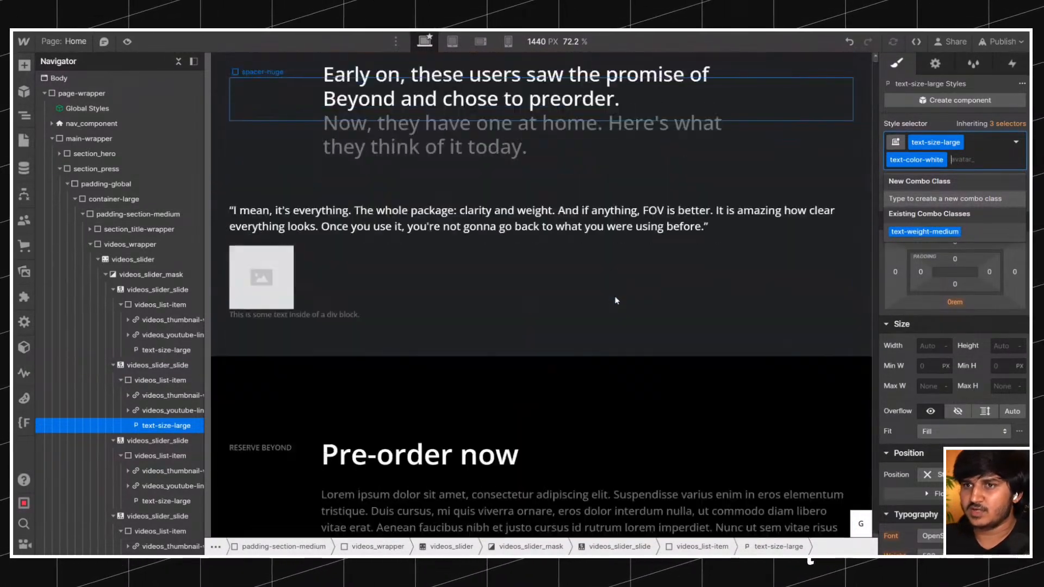
click(299, 229)
scroll(967, 265, down, 5)
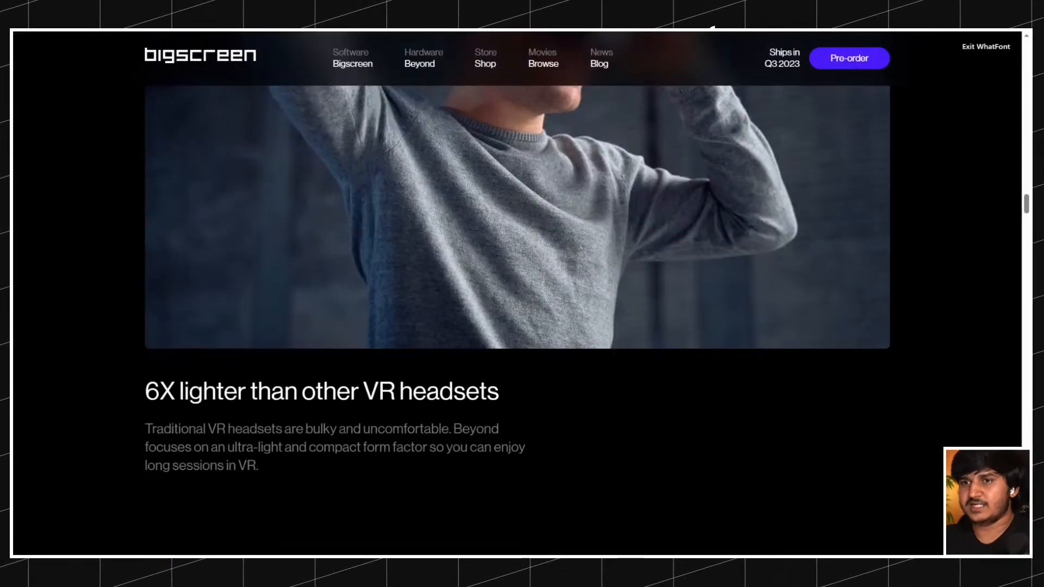
scroll(329, 195, down, 2)
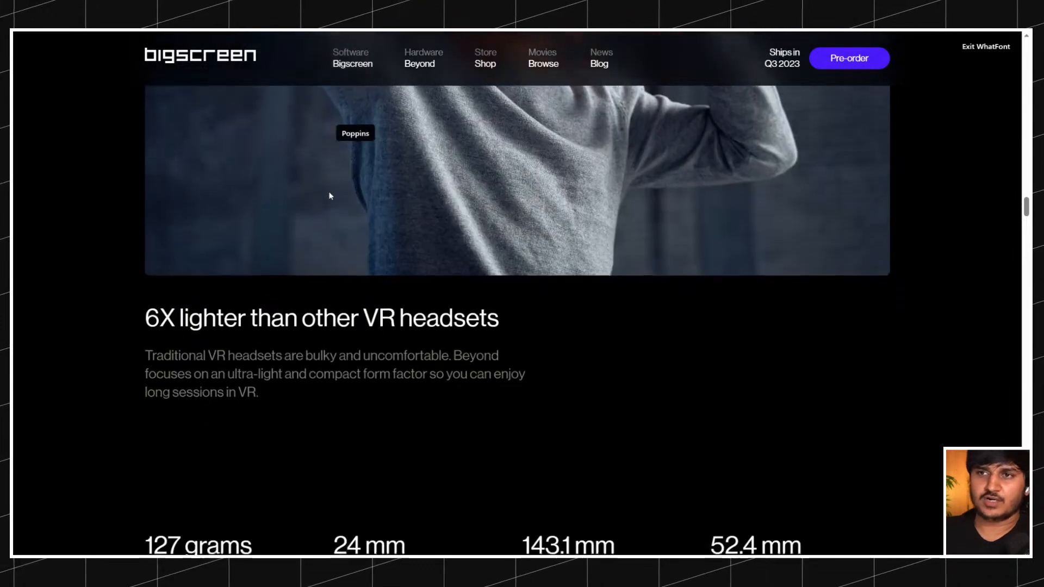
scroll(337, 196, down, 4)
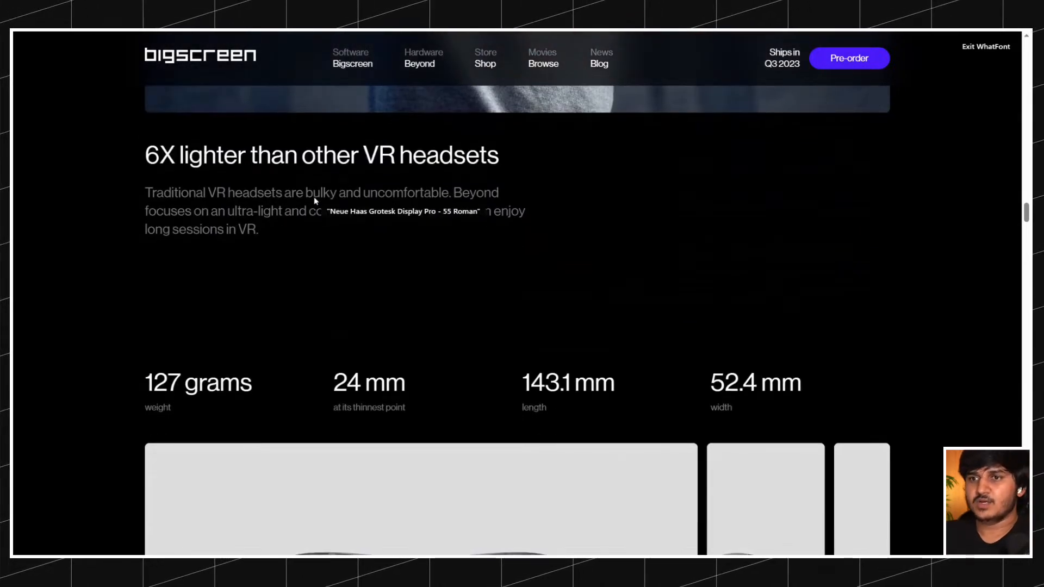
scroll(326, 199, down, 6)
scroll(315, 201, up, 10)
scroll(315, 200, up, 20)
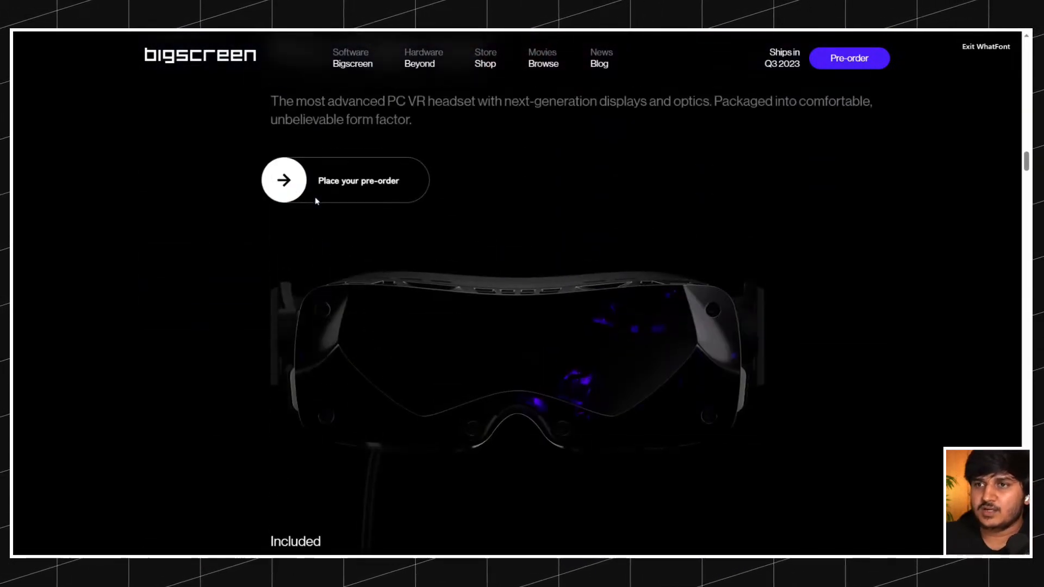
scroll(317, 201, down, 8)
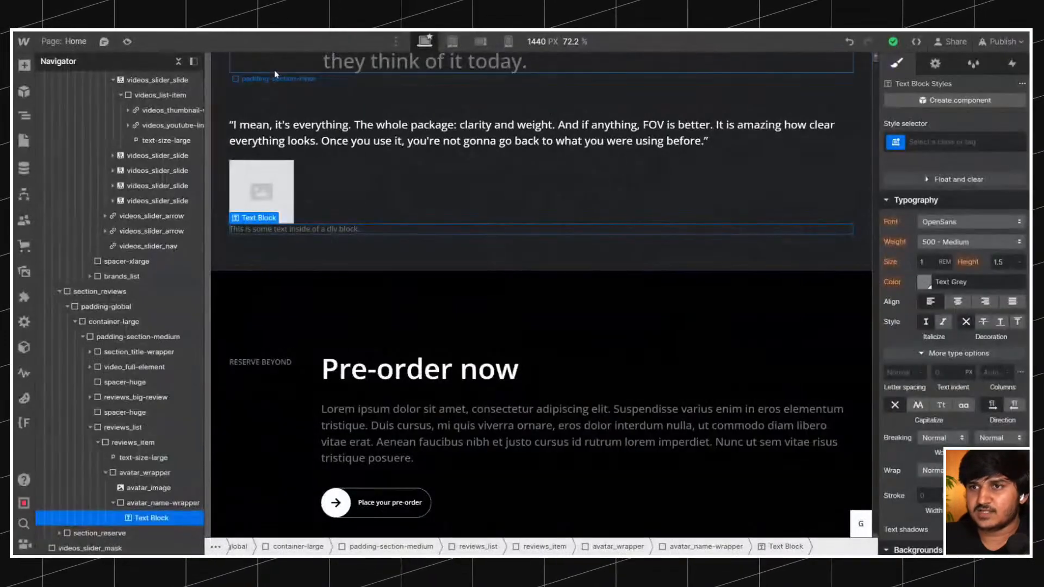
Apply the existing text-color-white class to the text block inside avatar_name-wrapper.
click(962, 142)
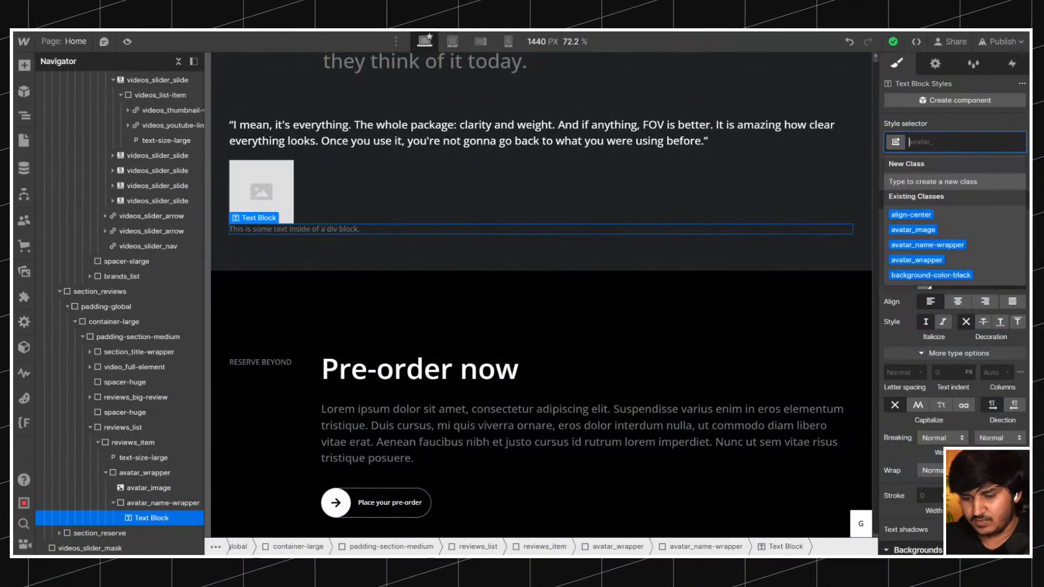
text(textc)
text(olor)
key(Down)
key(Down)
key(Down)
key(Return)
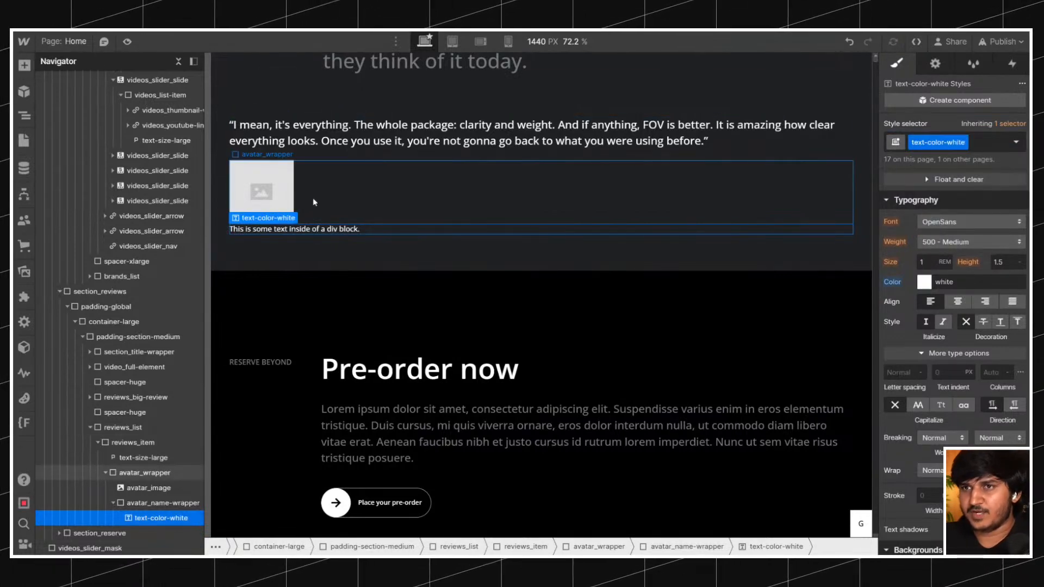
Upload Avatar.webp to the assets and use it in place of avatar_image's placeholder.
click(280, 193)
click(294, 155)
click(306, 264)
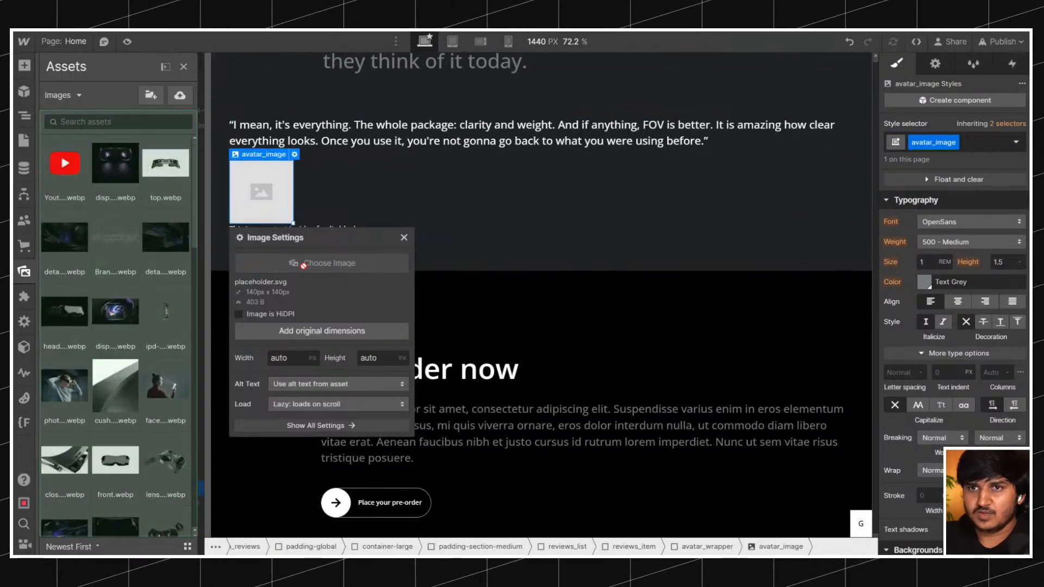
scroll(133, 269, down, 17)
scroll(134, 278, up, 4)
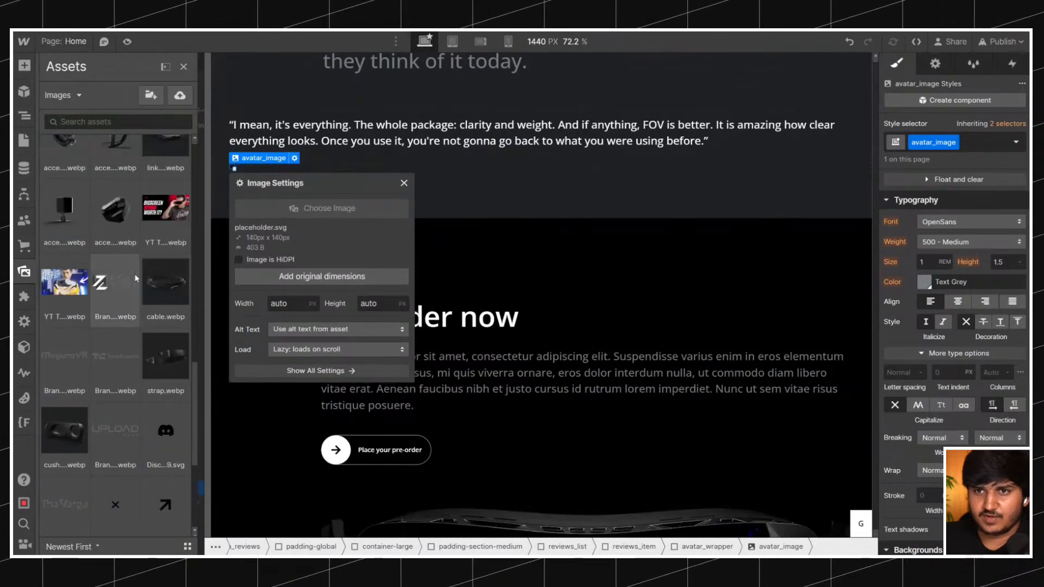
scroll(136, 278, down, 4)
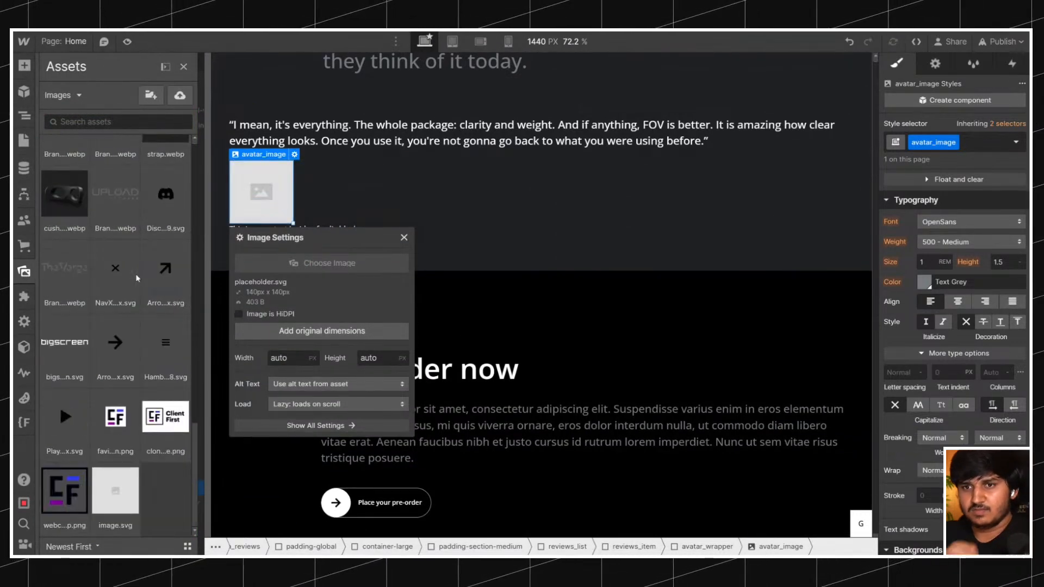
scroll(137, 278, up, 8)
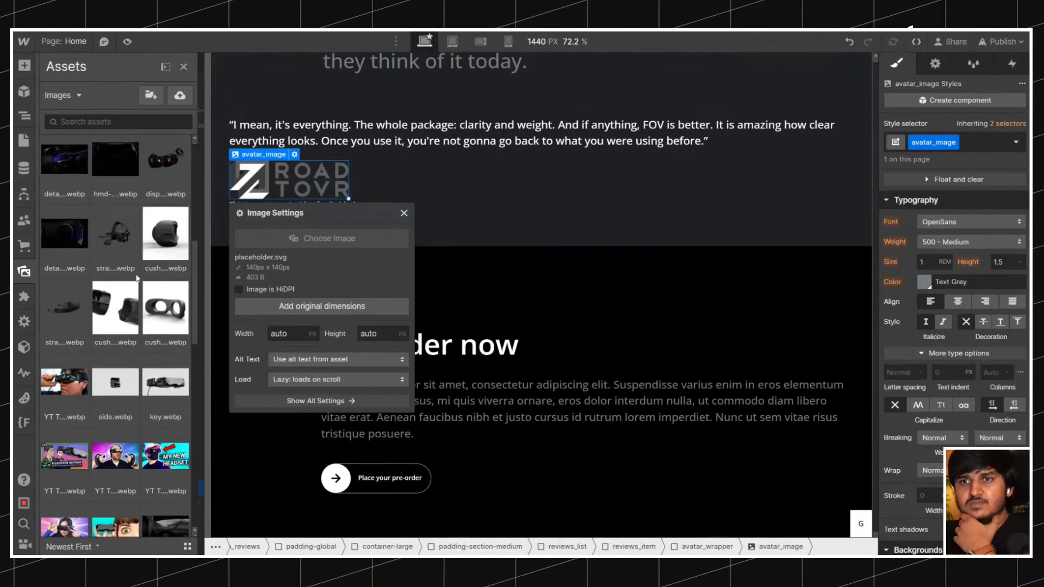
scroll(137, 278, up, 6)
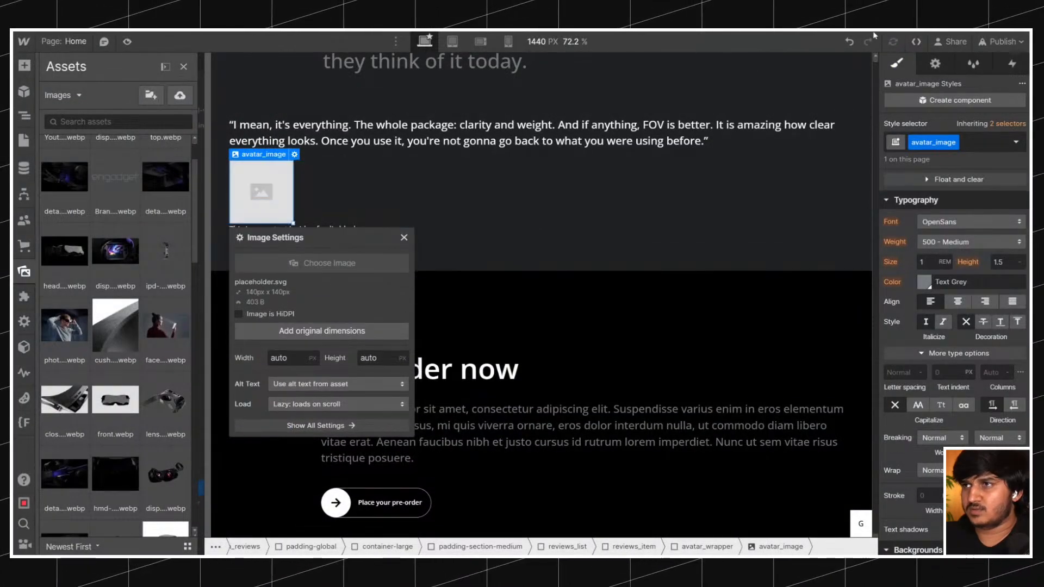
drag(874, 36, 162, 169)
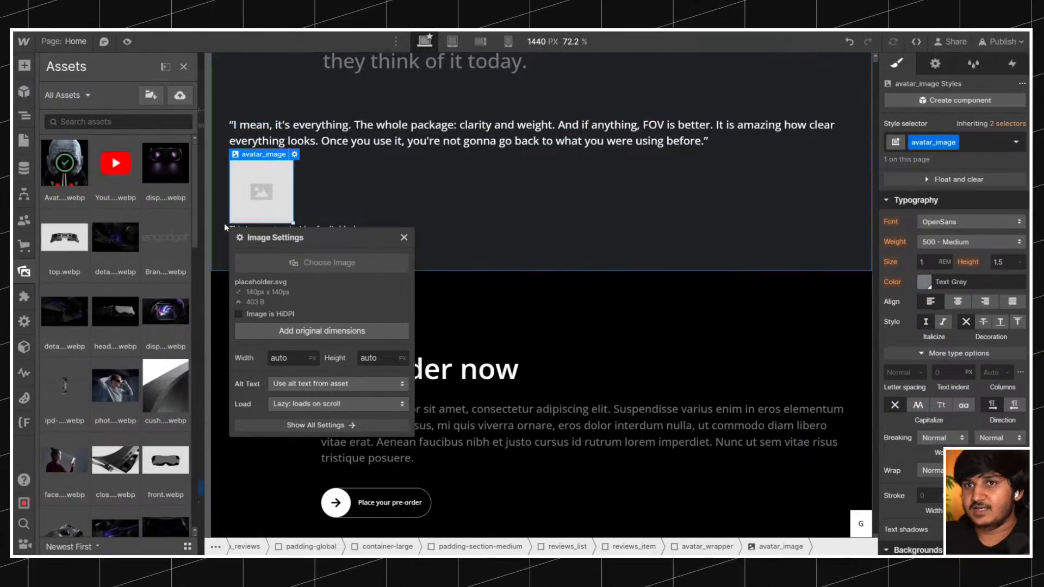
click(263, 198)
scroll(1019, 204, up, 8)
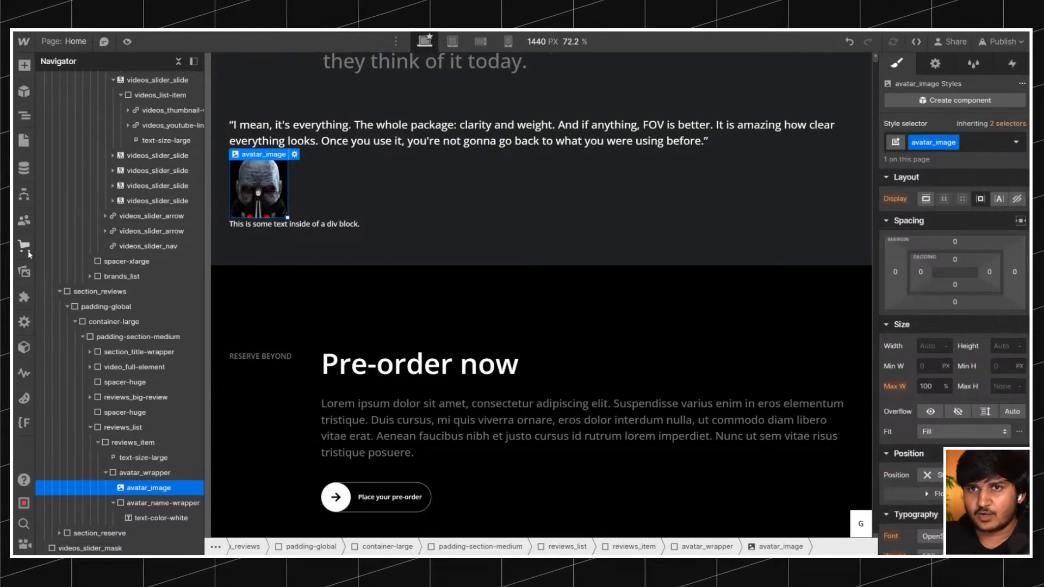
Look through the site's image assets and open the element settings of avatar_image.
click(24, 271)
scroll(147, 242, down, 10)
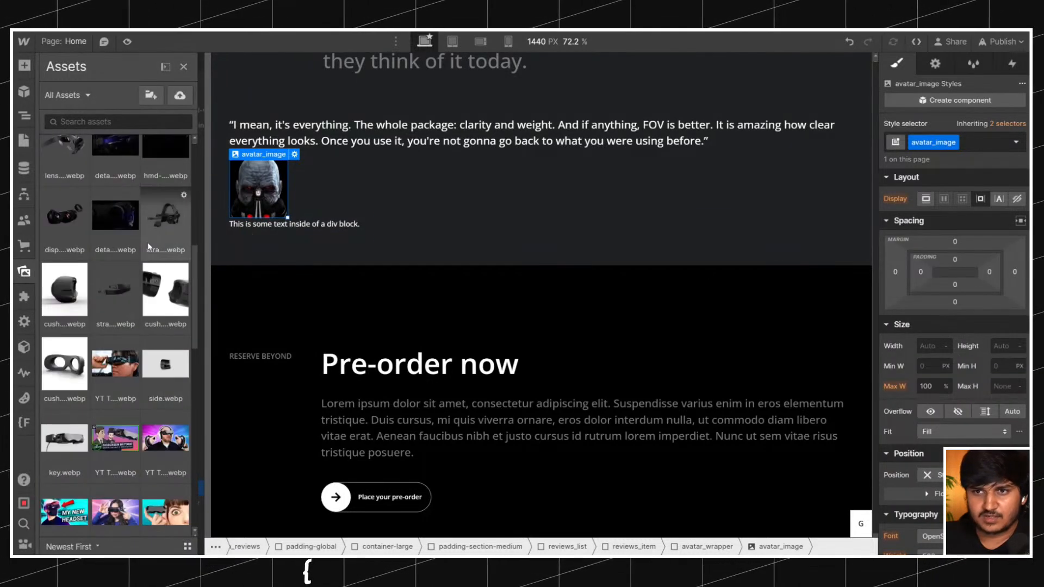
scroll(149, 246, down, 6)
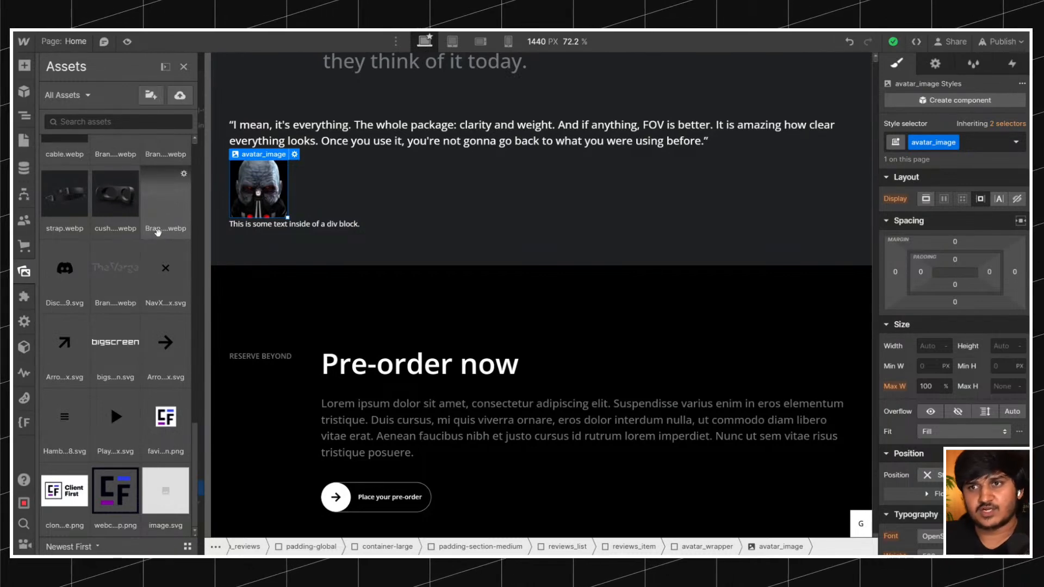
key(z)
click(934, 64)
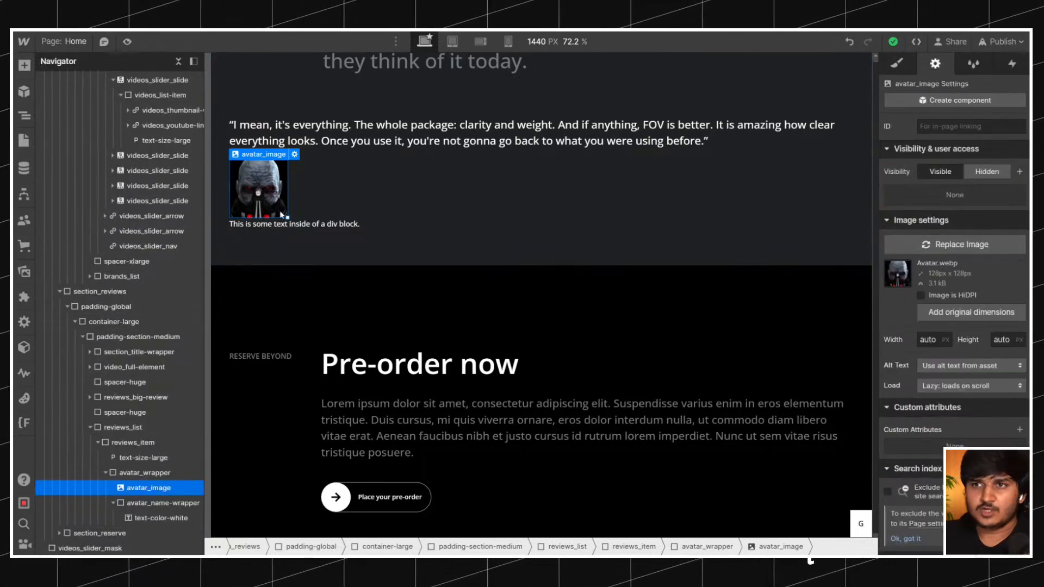
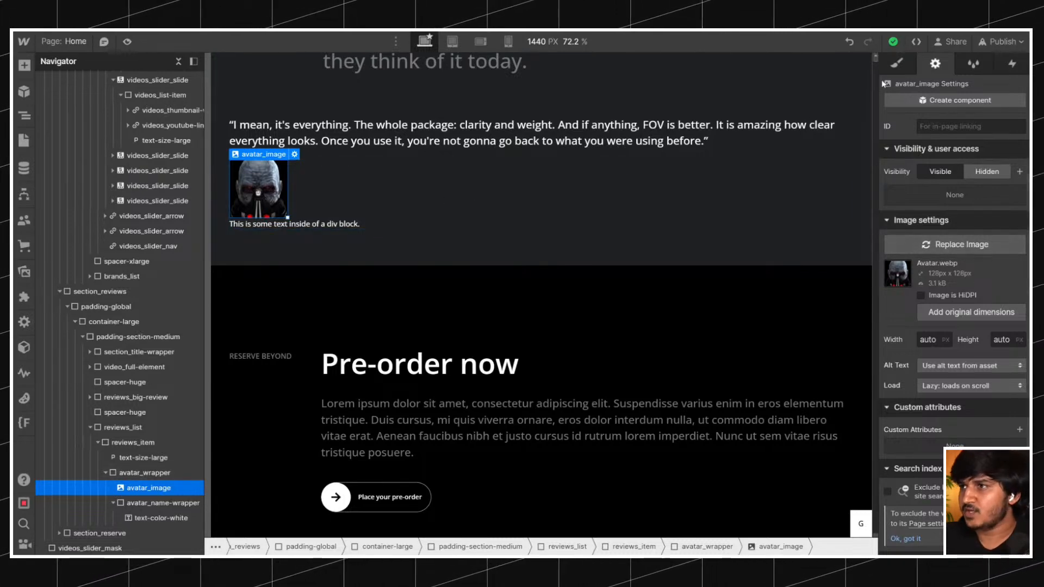
Add the original 128 × 128 px dimensions to avatar_image in its image settings.
click(896, 63)
click(935, 63)
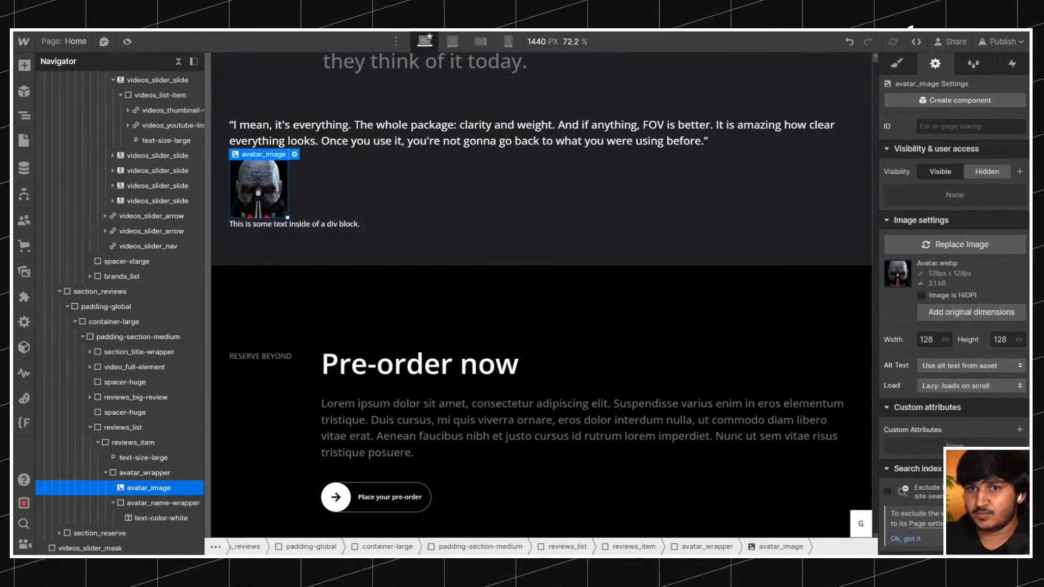
click(970, 312)
Set the width and height of the avatar_image class to 6 rem each.
click(896, 65)
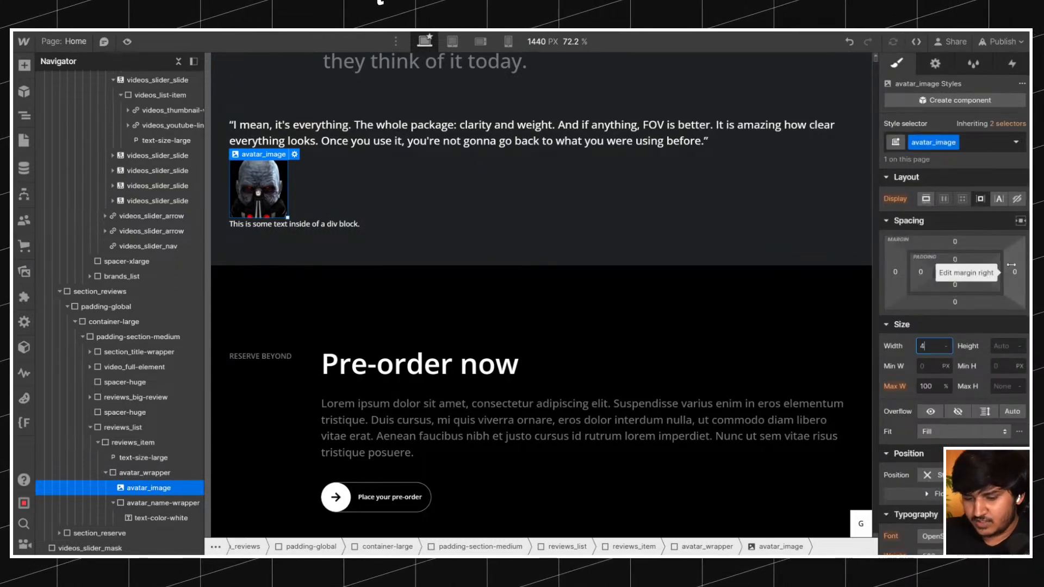
text(4)
key(BackSpace)
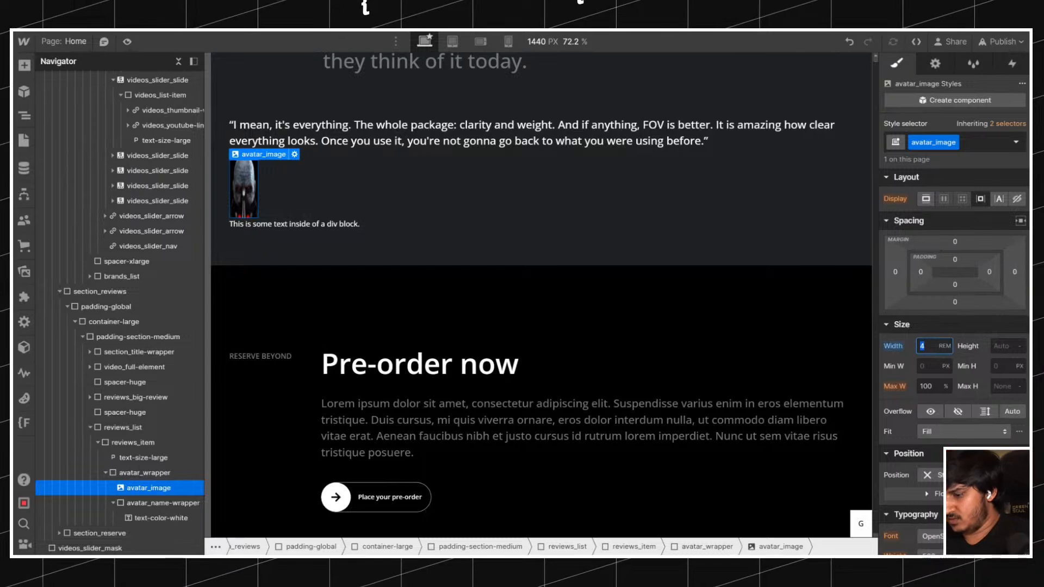
text(6)
click(1007, 351)
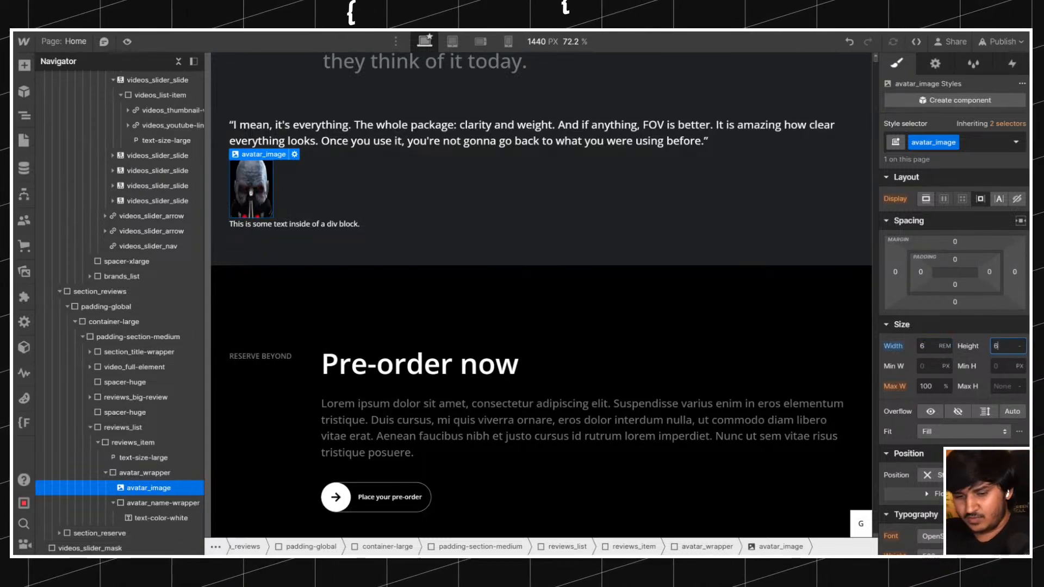
text(6)
Give avatar_image a 100% corner radius and set its fit to Cover, comparing it with the reference site's avatars.
scroll(993, 397, down, 5)
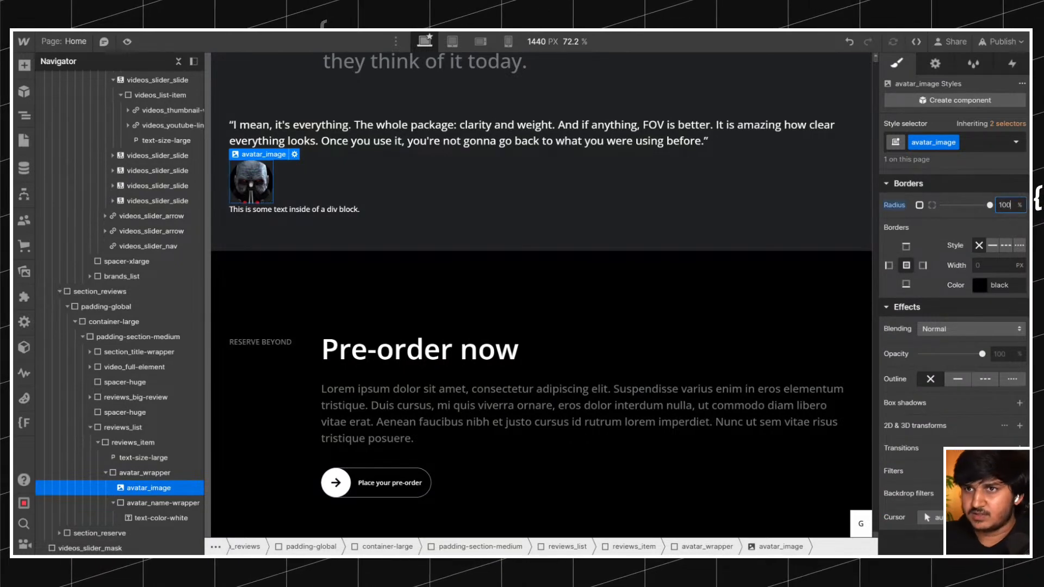
scroll(955, 263, up, 4)
click(942, 181)
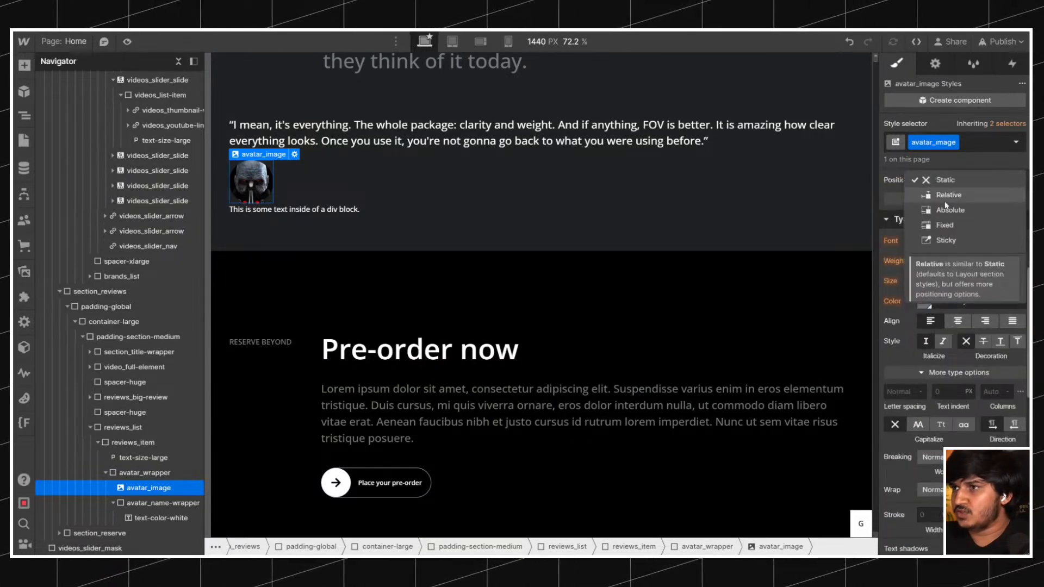
click(899, 188)
scroll(907, 205, up, 3)
click(944, 296)
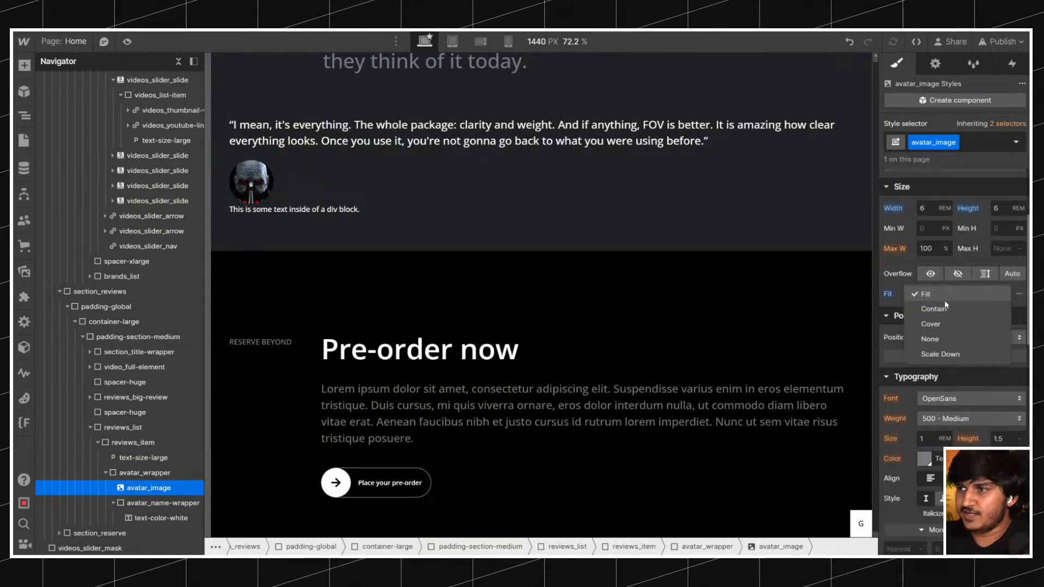
click(944, 324)
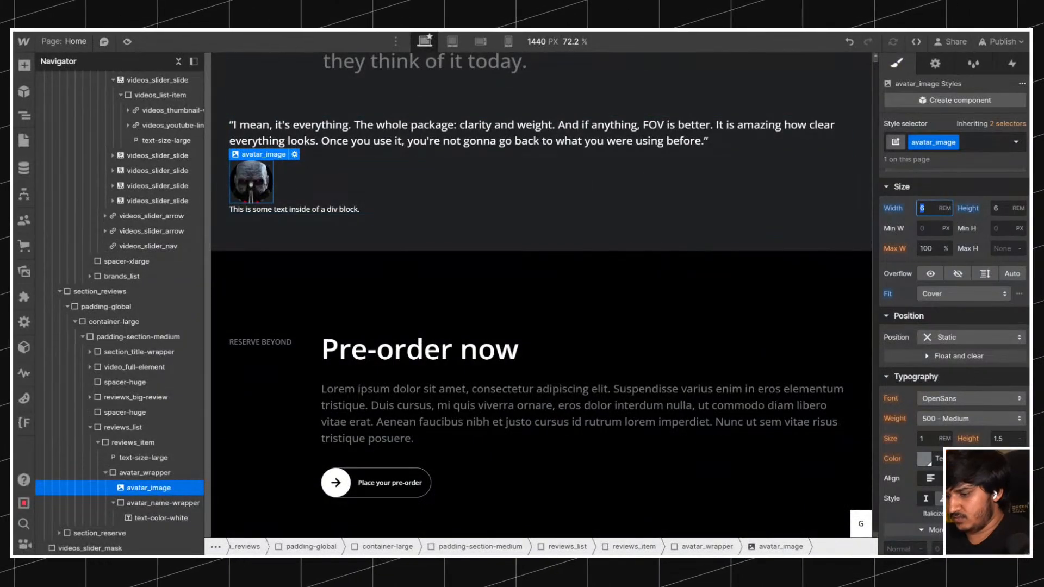
key(Return)
Replace the placeholder text below the avatar with the customer's name from the reference site.
click(291, 203)
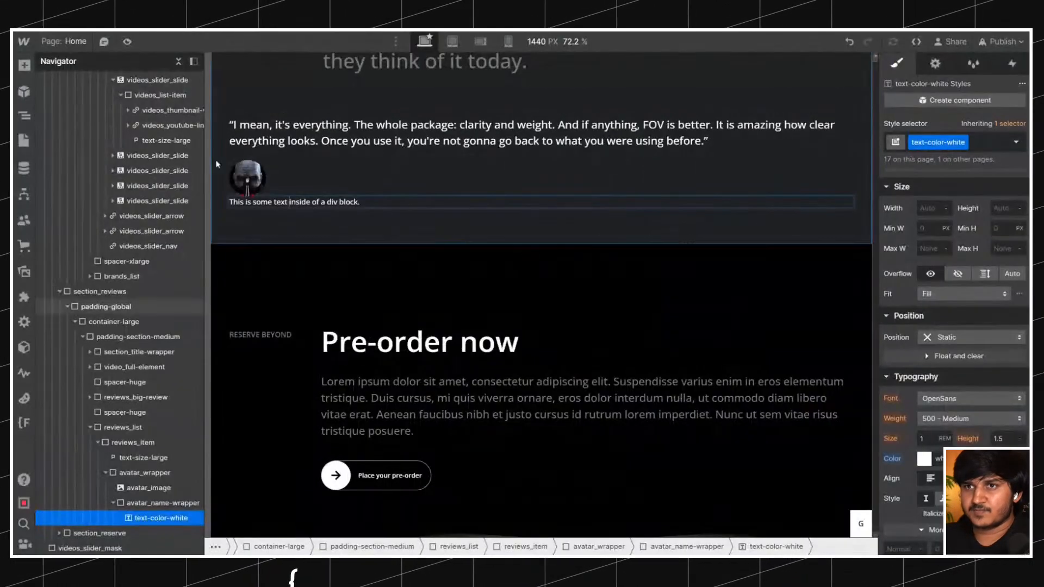
double_click(272, 202)
text(Vlerherg)
click(272, 227)
double_click(254, 205)
double_click(253, 205)
click(255, 211)
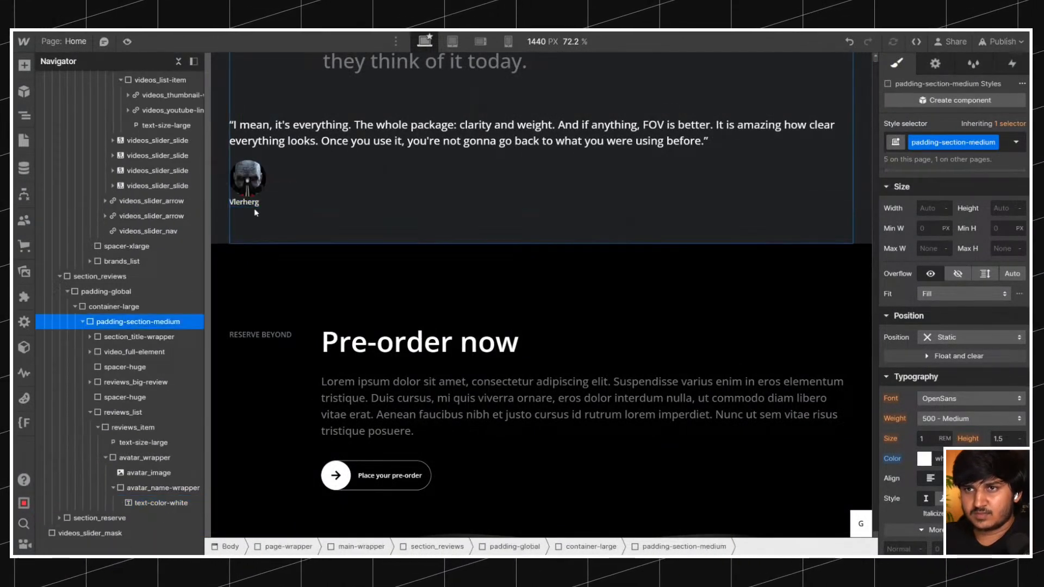
key(ctrl+d)
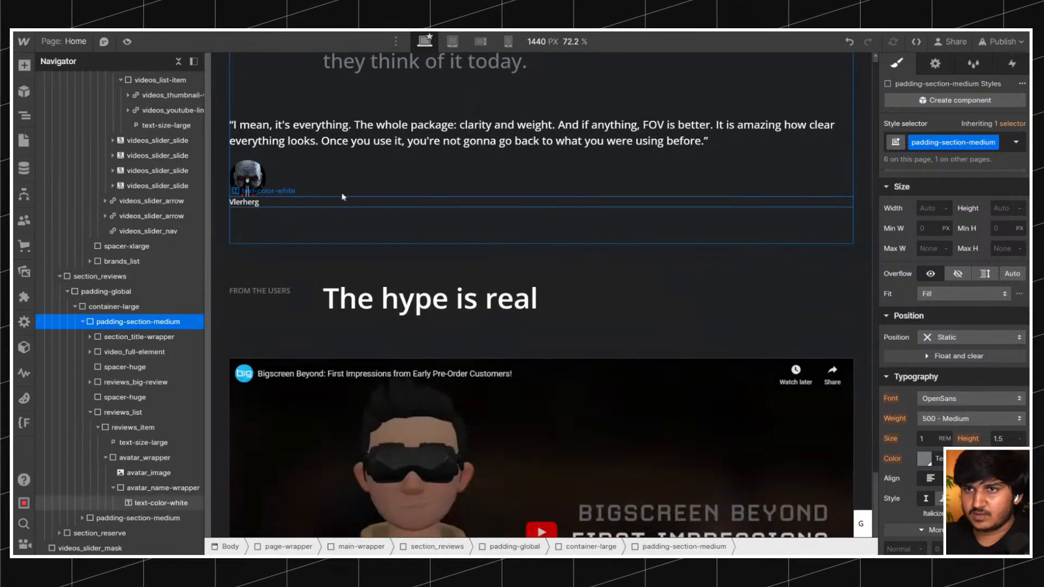
key(ctrl+z)
Duplicate the customer name text block and replace the copy's text with "Preorder Customer" from the reference site.
click(247, 203)
key(ctrl+d)
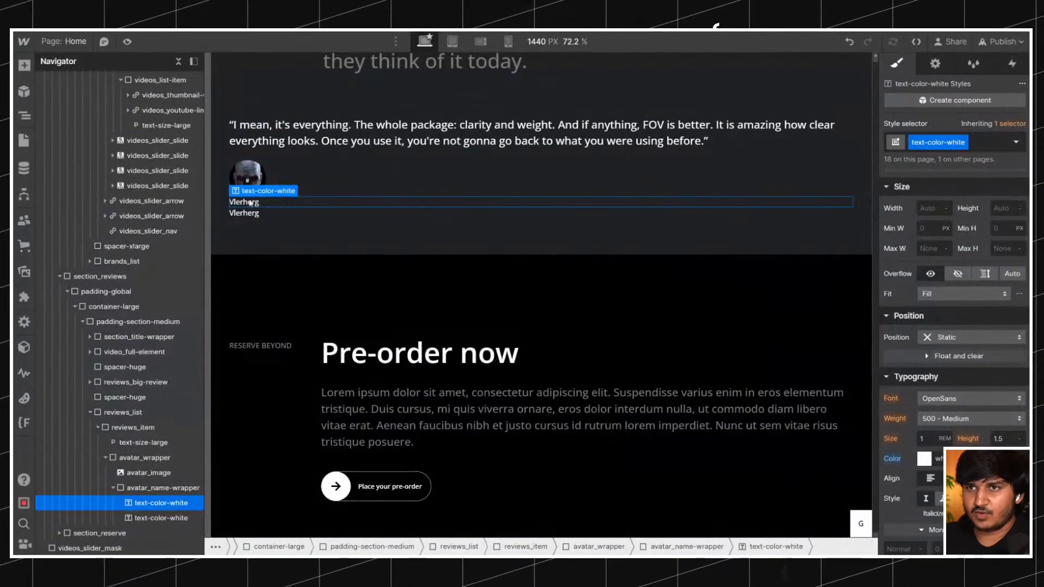
click(243, 212)
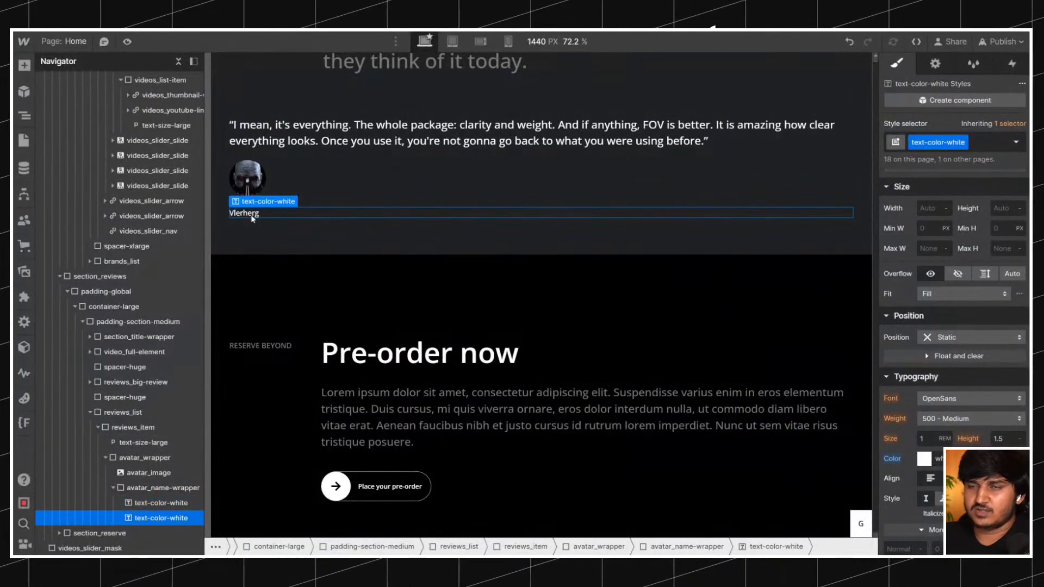
double_click(243, 213)
text(Preorder Customer)
click(272, 237)
double_click(260, 215)
key(ctrl+a)
key(ctrl+b)
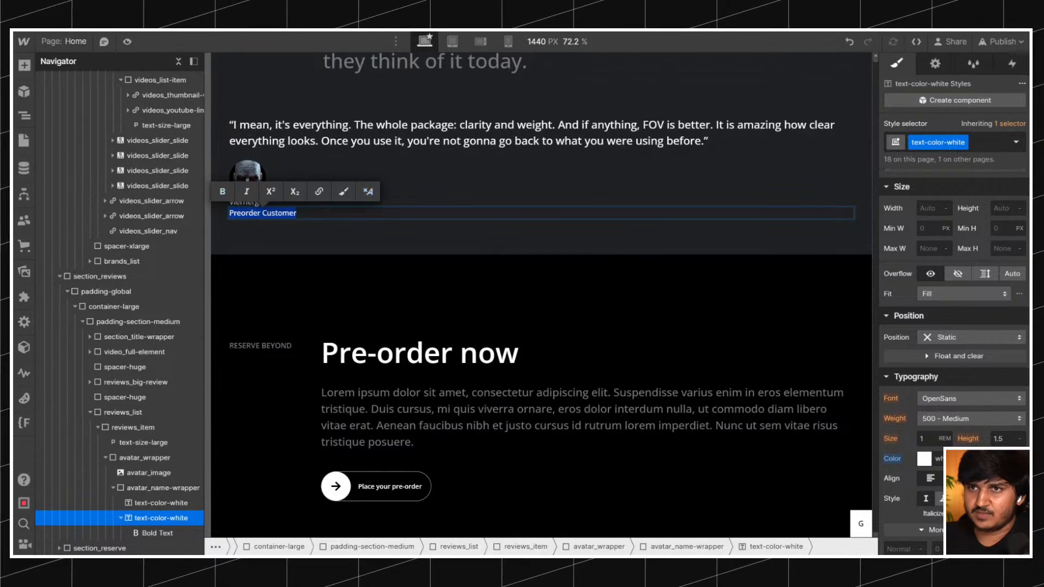
key(Escape)
Remove the text-color-white class from the Preorder Customer text block.
click(994, 145)
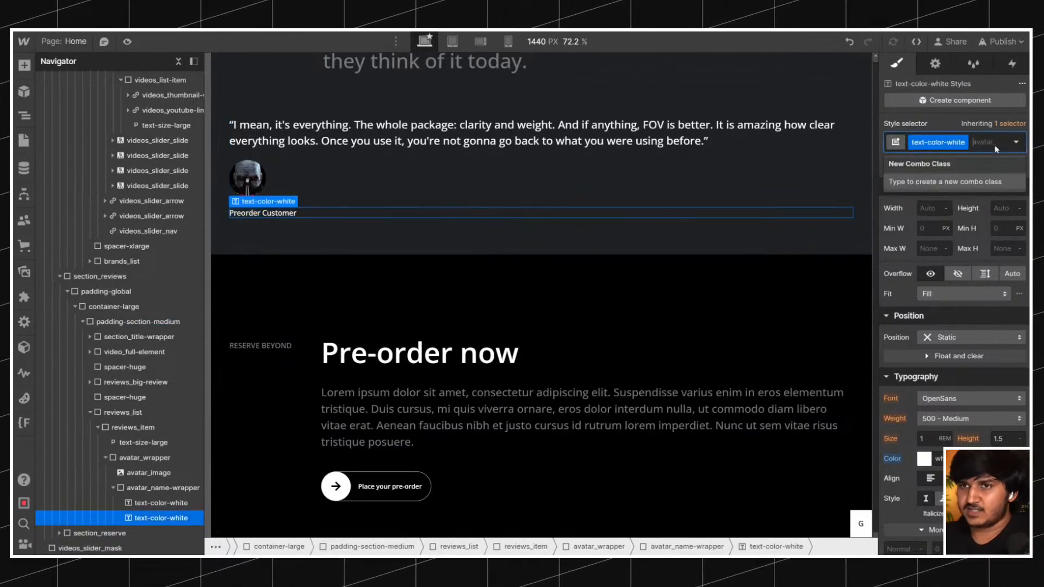
key(BackSpace)
Set avatar_wrapper to a horizontal flex layout with its children vertically centred.
click(288, 202)
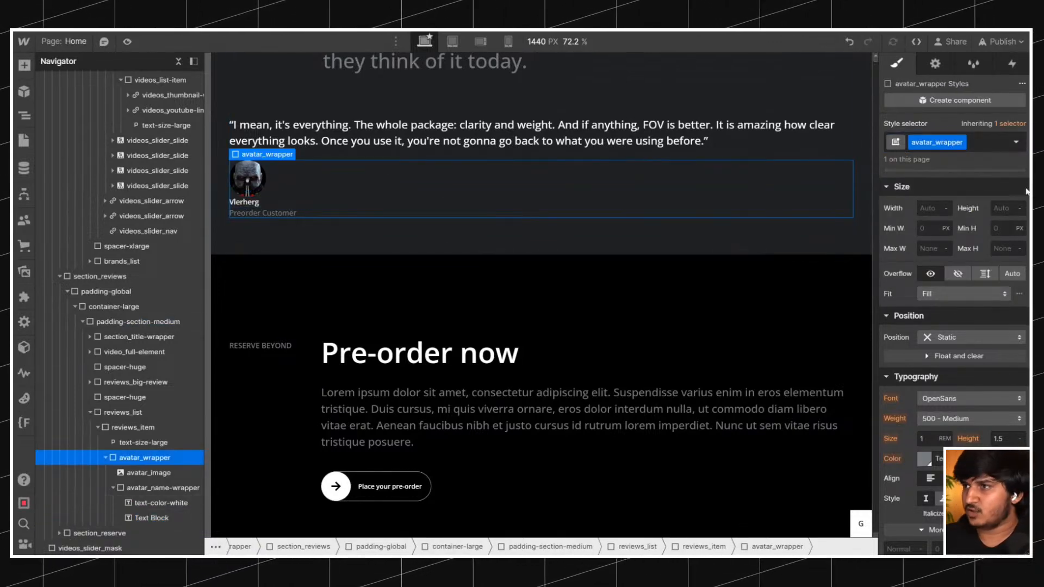
scroll(951, 245, up, 5)
click(944, 199)
click(948, 244)
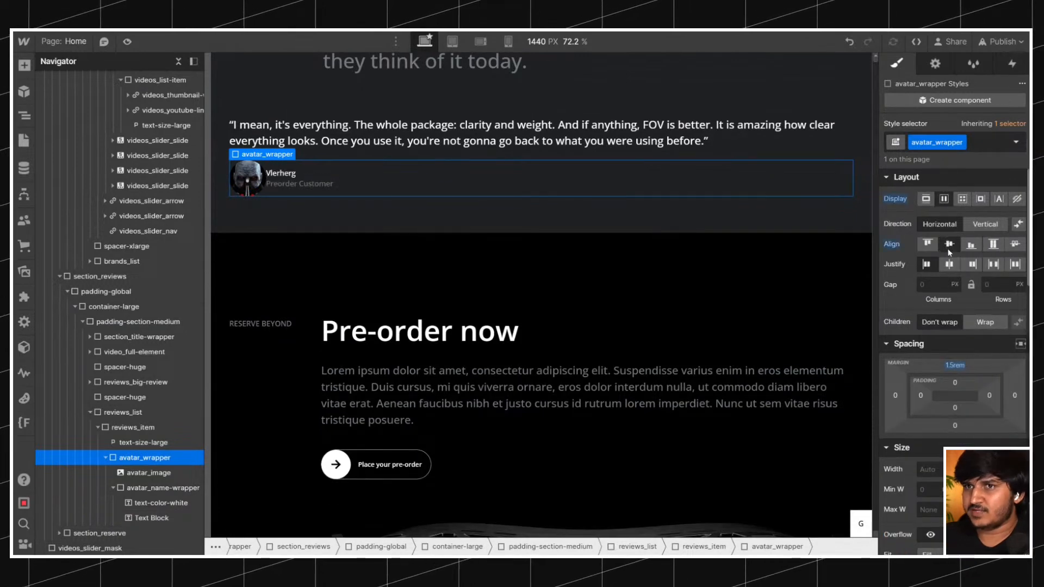
Set the column gap of avatar_wrapper to 0.75 rem.
click(934, 284)
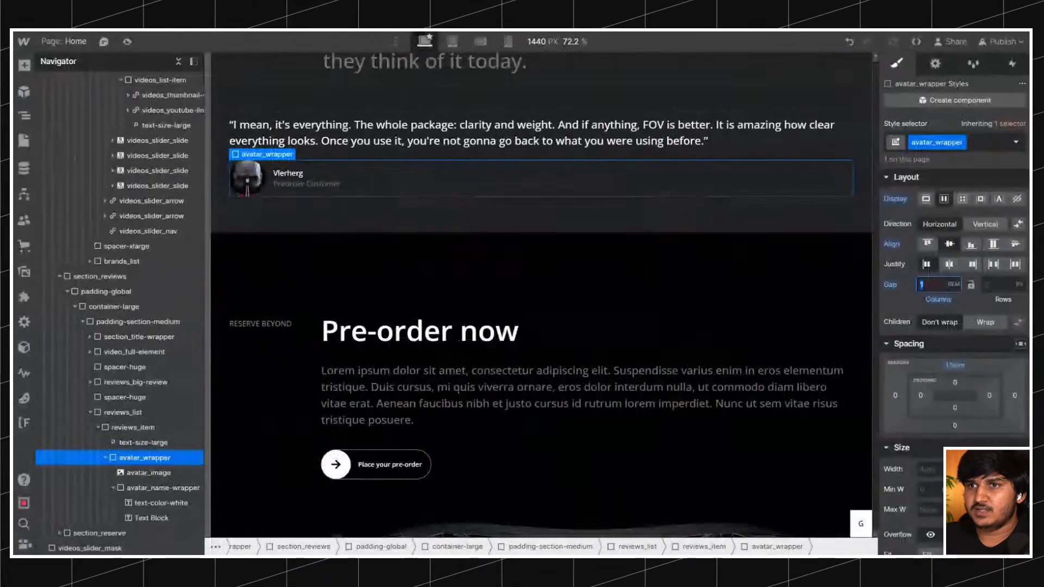
scroll(767, 341, up, 5)
scroll(767, 341, down, 3)
scroll(767, 341, down, 1)
text(0.75)
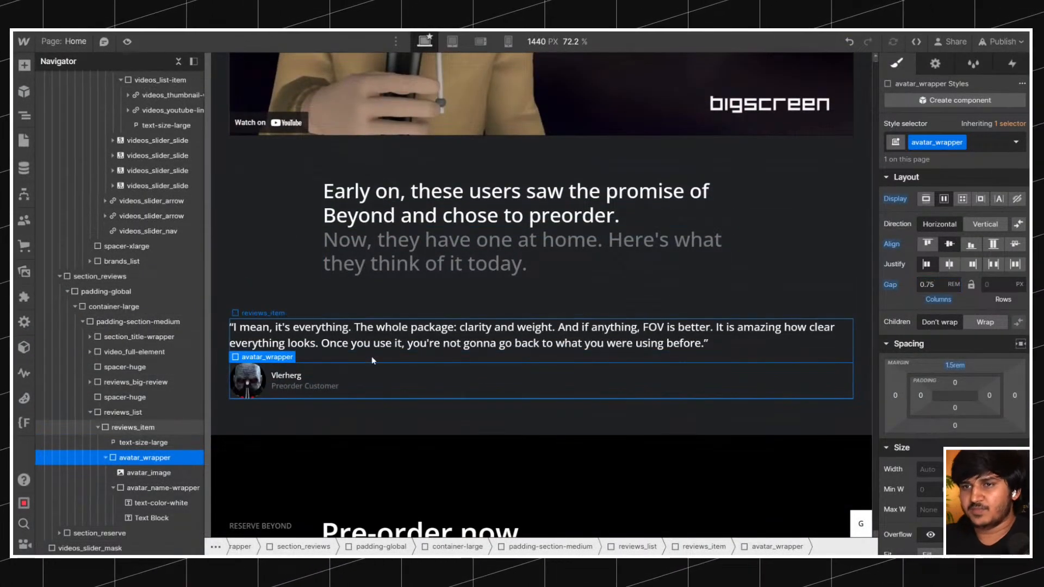
Turn reviews_list into a grid with three columns and two rows, checking the card arrangement on the reference site.
click(370, 357)
click(97, 428)
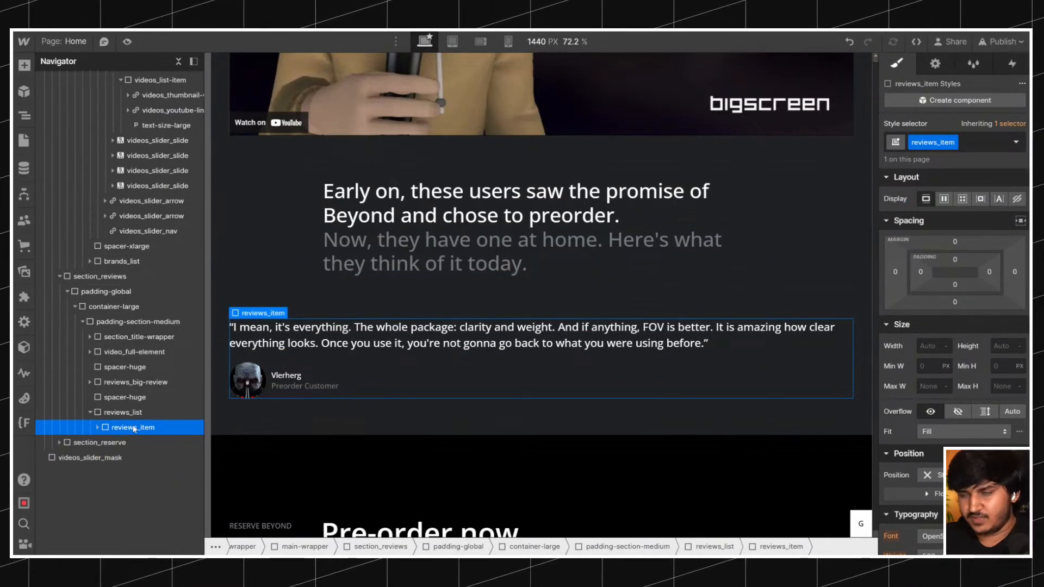
click(180, 411)
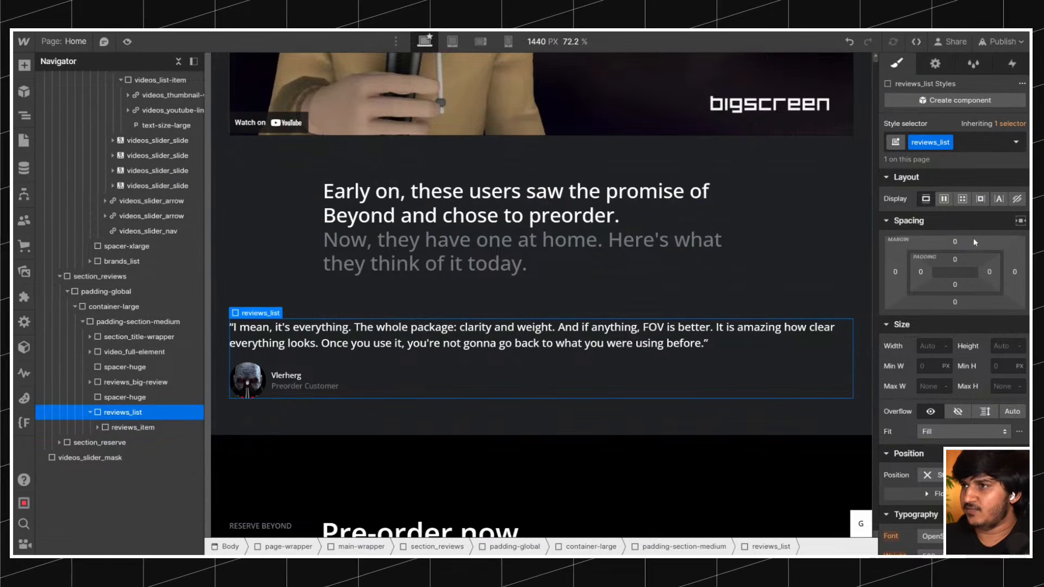
click(962, 199)
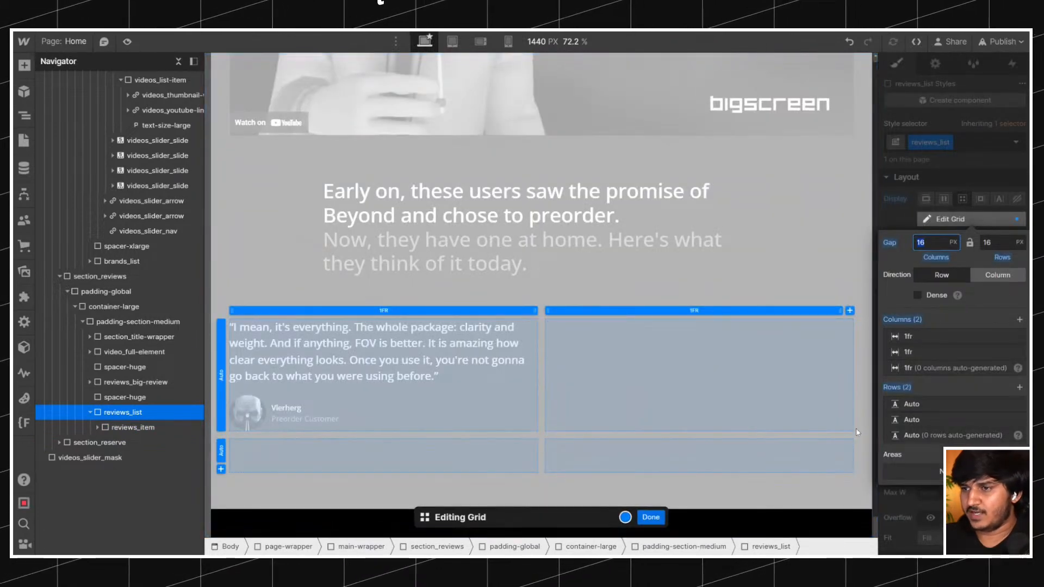
click(849, 311)
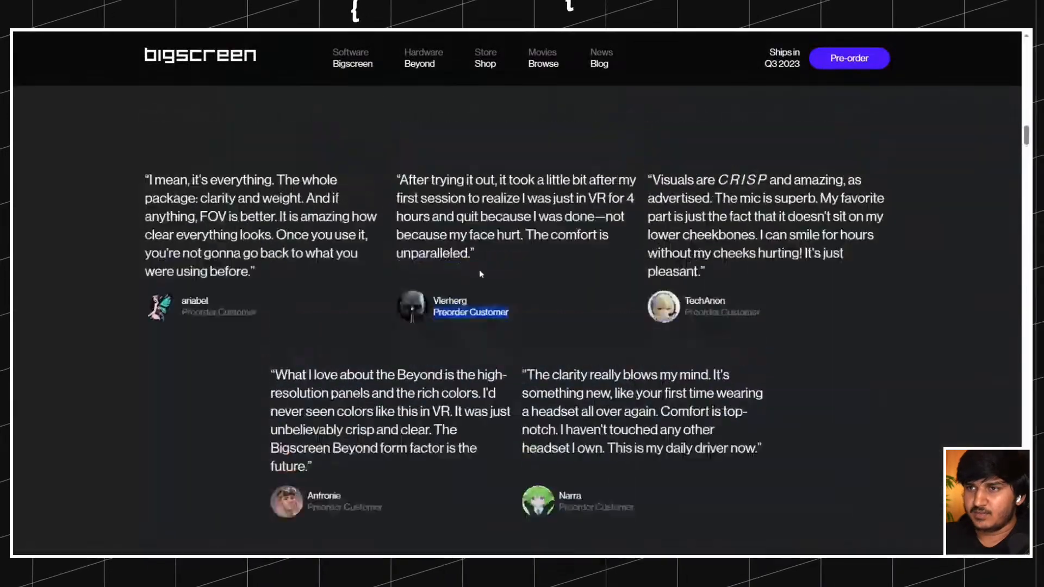
scroll(220, 270, up, 2)
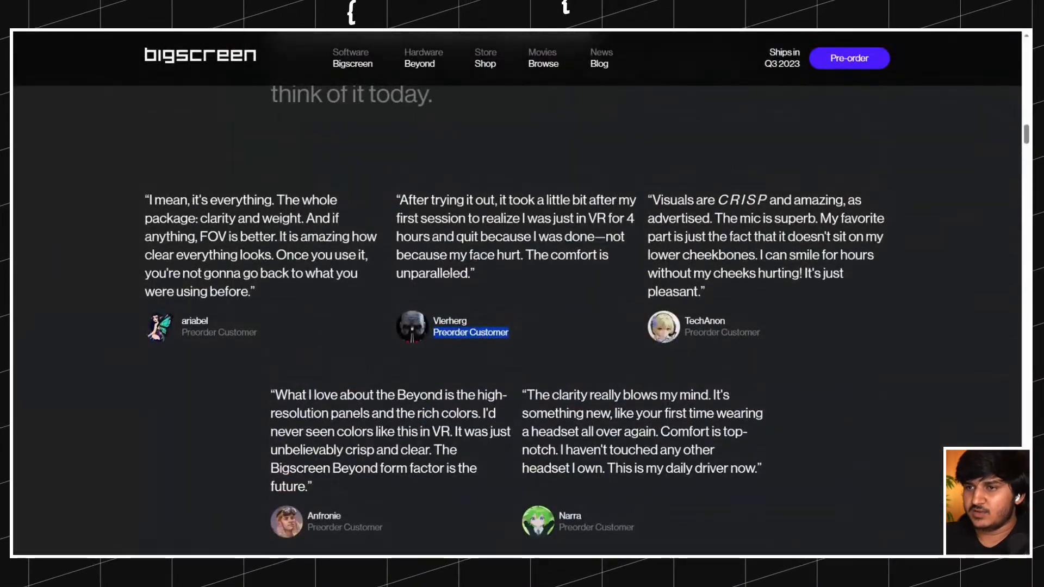
scroll(221, 269, down, 2)
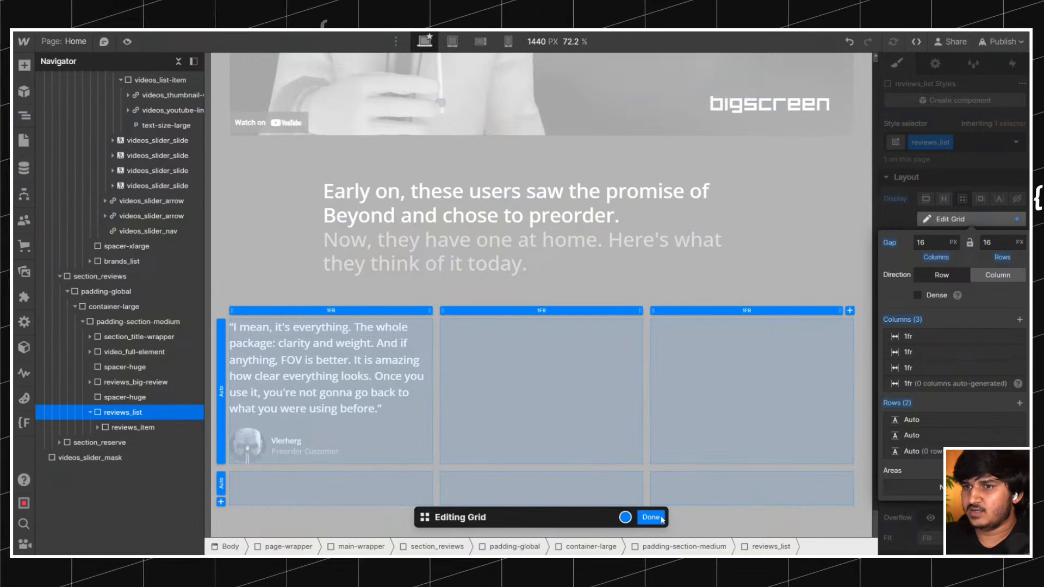
click(650, 517)
click(850, 42)
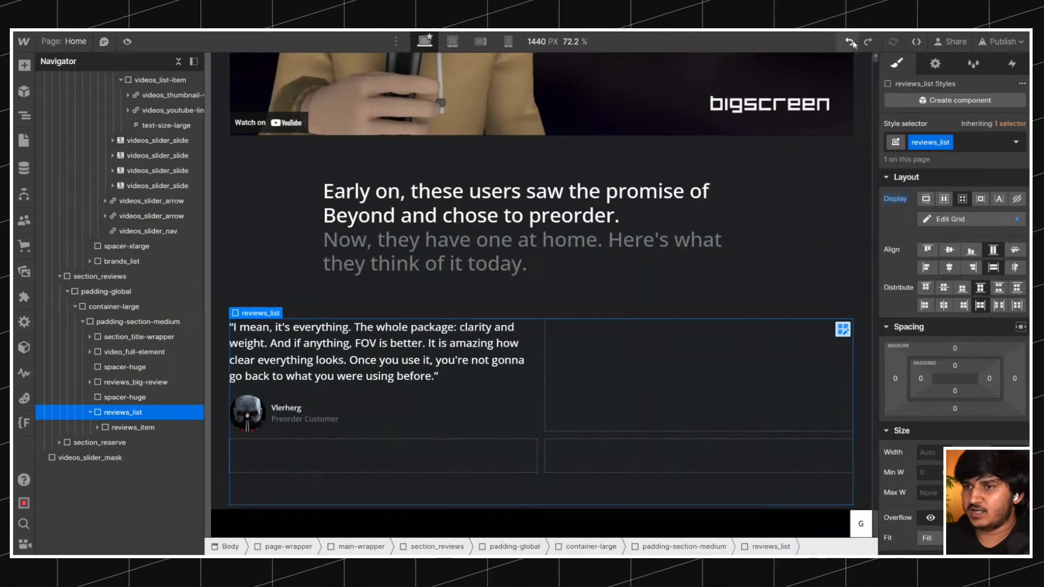
click(849, 42)
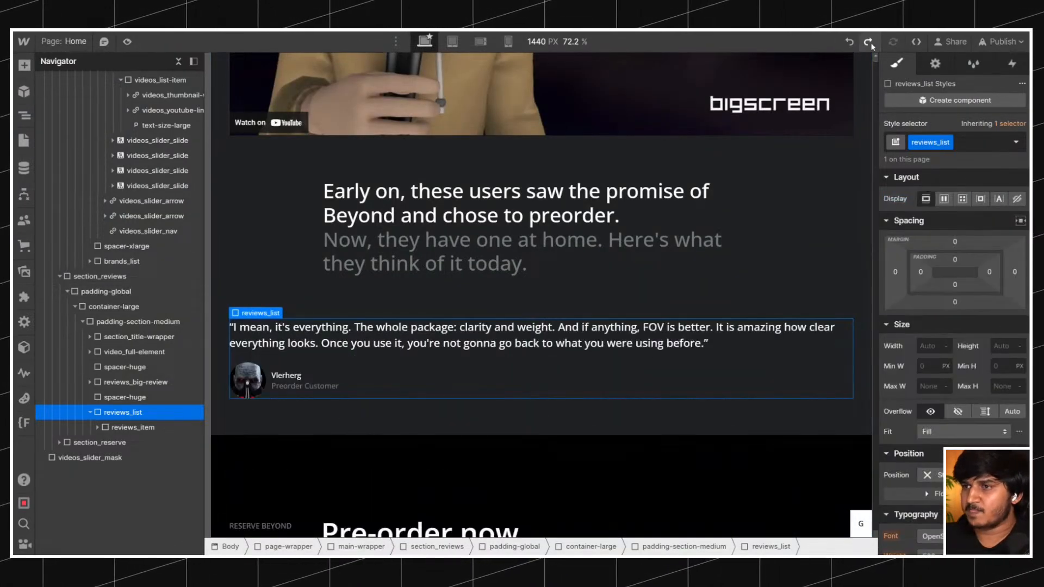
click(868, 42)
click(868, 43)
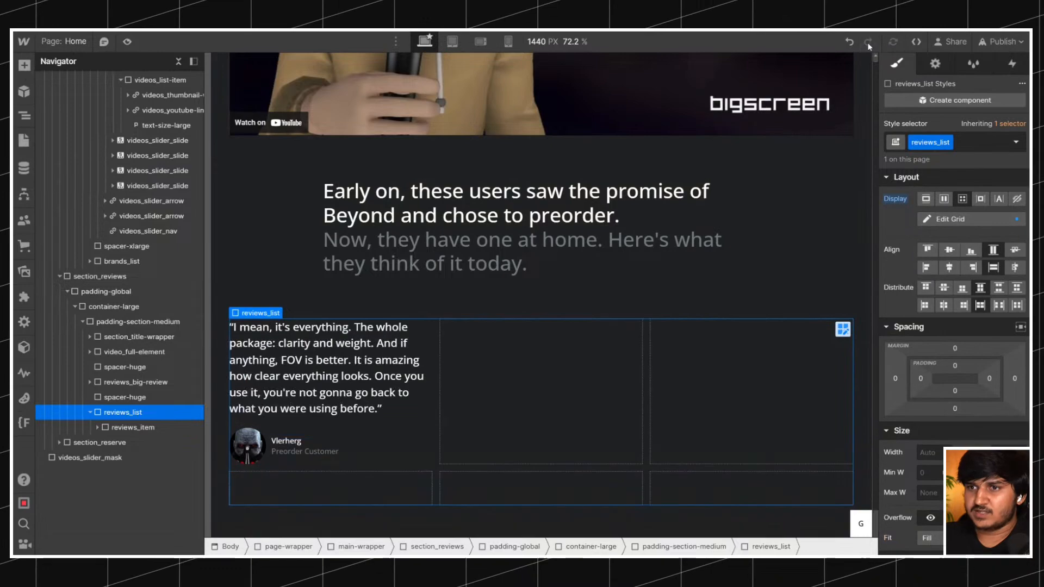
Duplicate reviews_item inside reviews_list until there are five review cards.
click(123, 427)
key(ctrl+d)
key(ctrl+d)
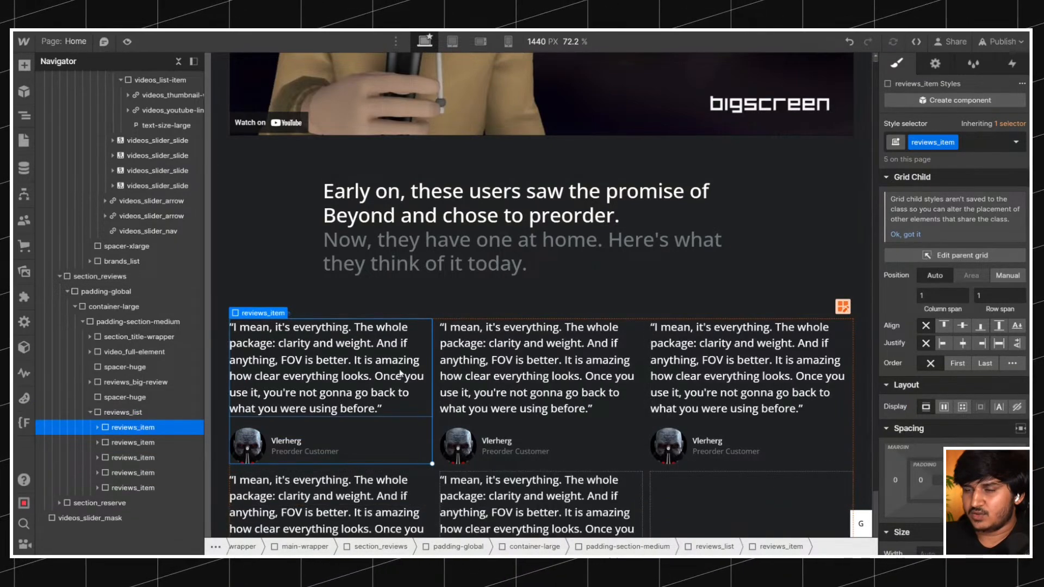
scroll(399, 369, down, 4)
scroll(502, 306, up, 2)
scroll(676, 345, down, 2)
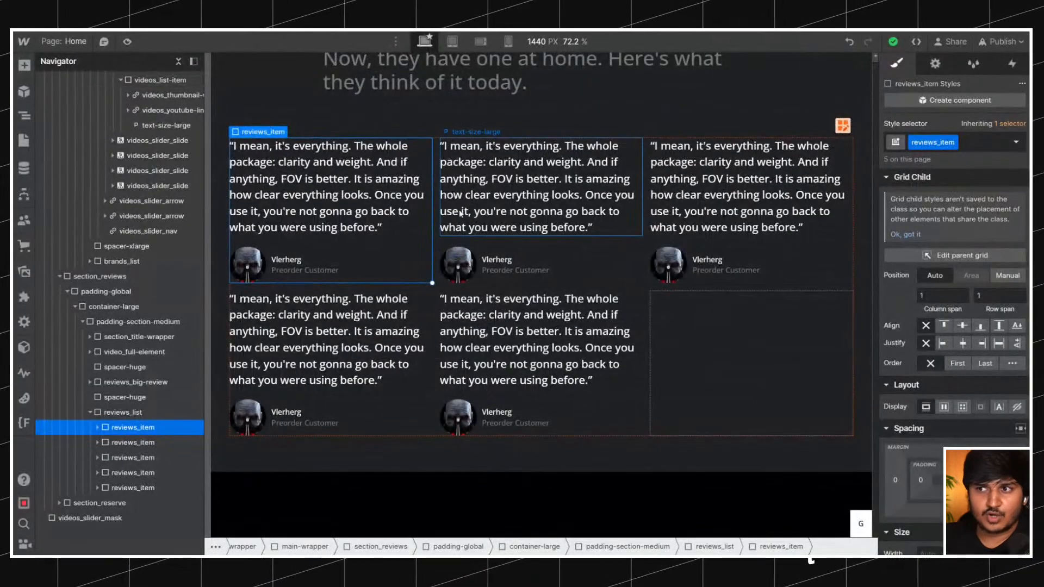
Extend the reviews_list grid to five columns.
click(843, 125)
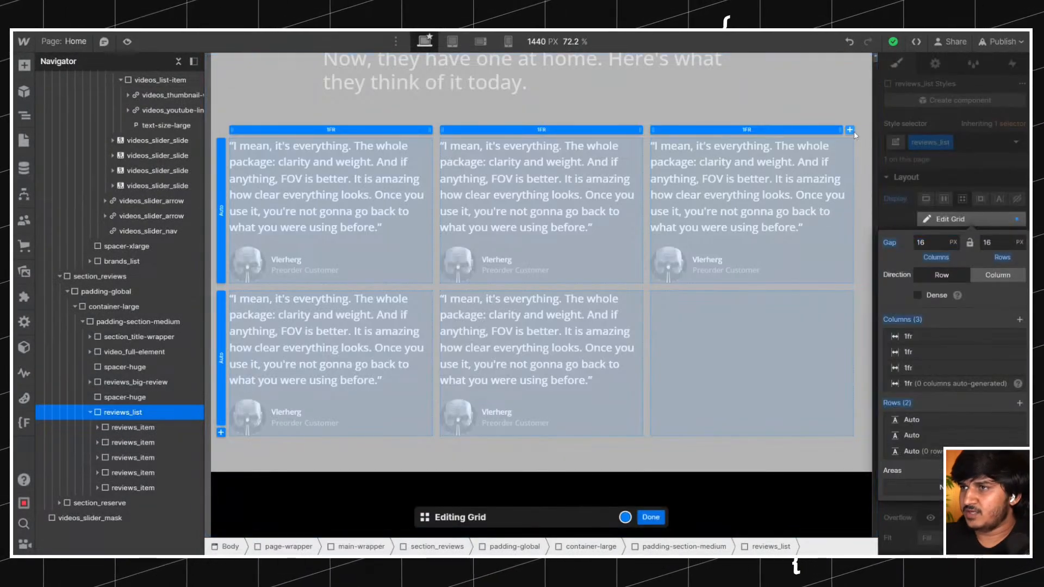
click(850, 130)
click(849, 130)
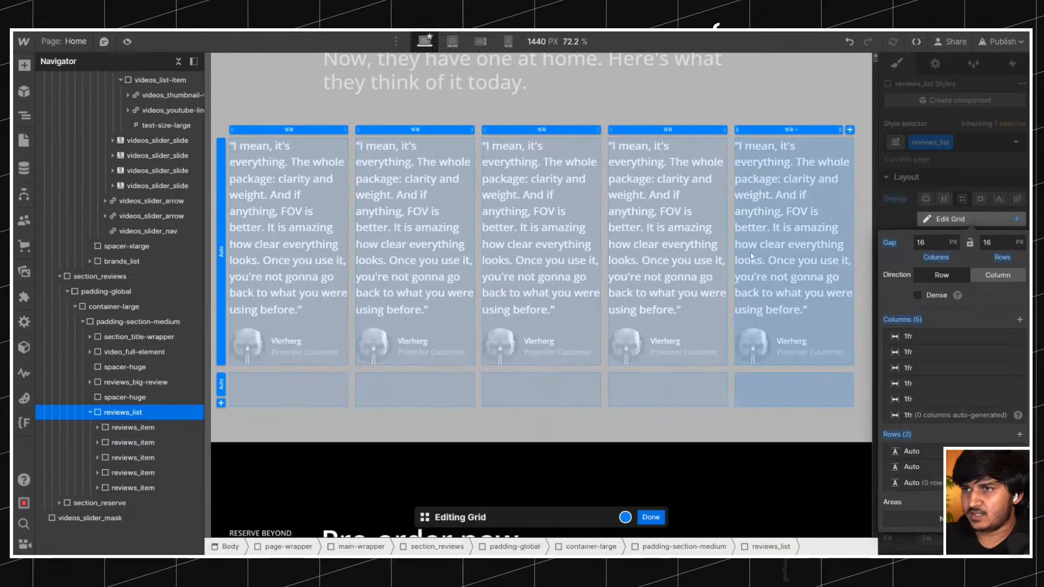
click(650, 517)
Make the first and second review cards each span two grid columns.
click(337, 321)
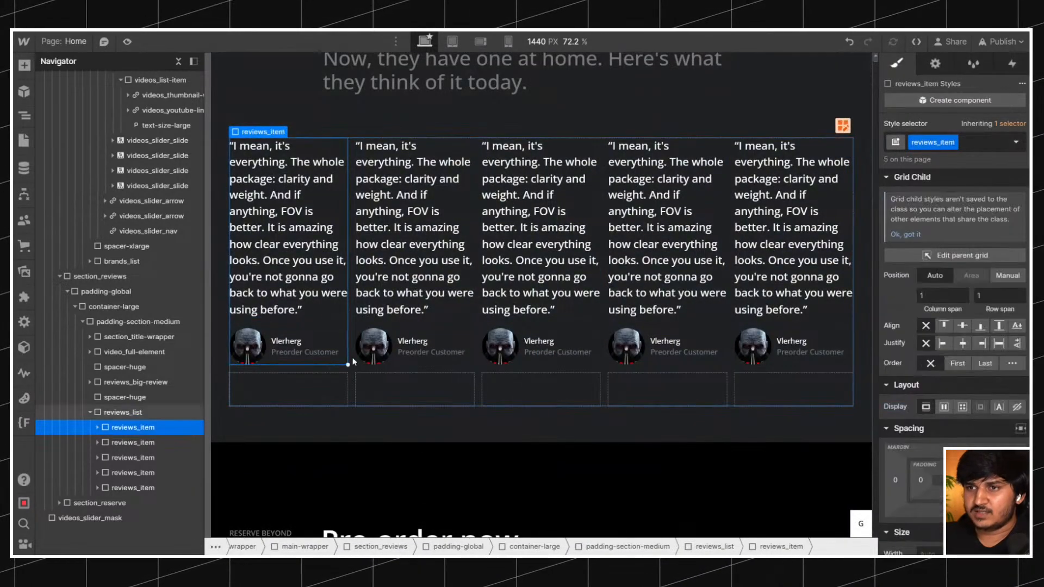
drag(420, 363, 422, 364)
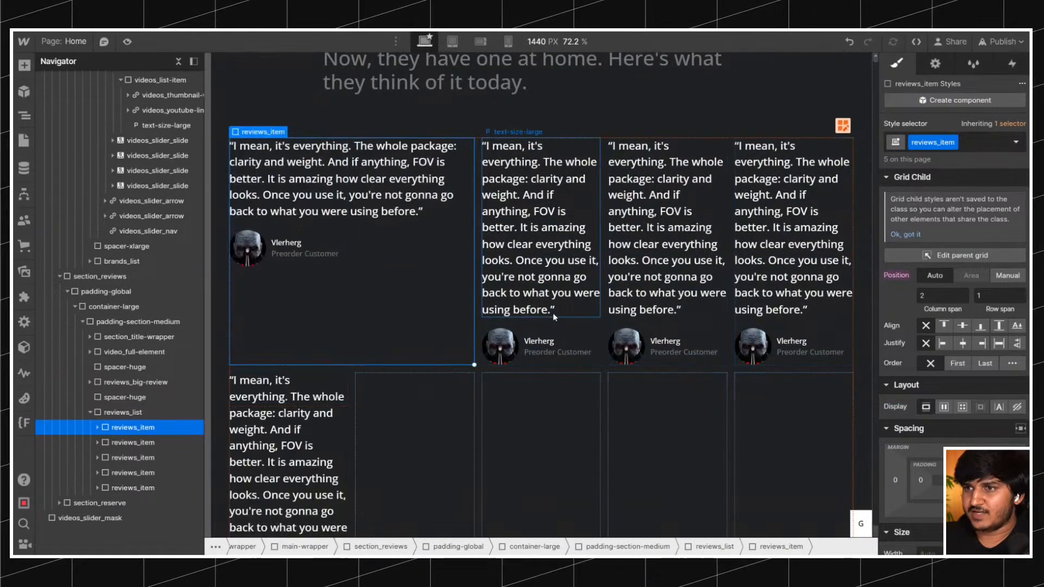
click(581, 343)
drag(599, 366, 680, 357)
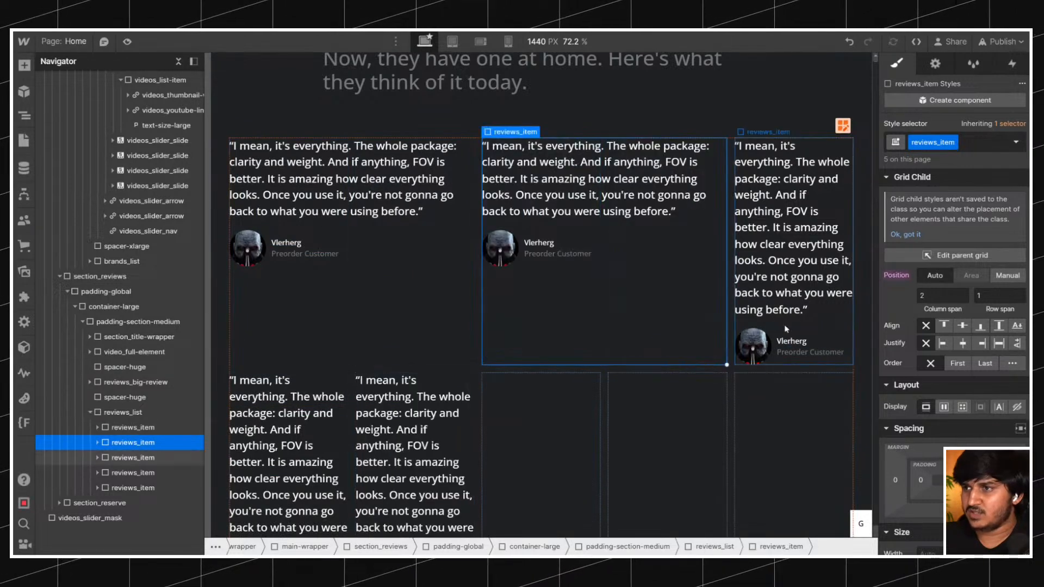
Add a sixth column to the reviews_list grid and finish editing the grid.
click(785, 326)
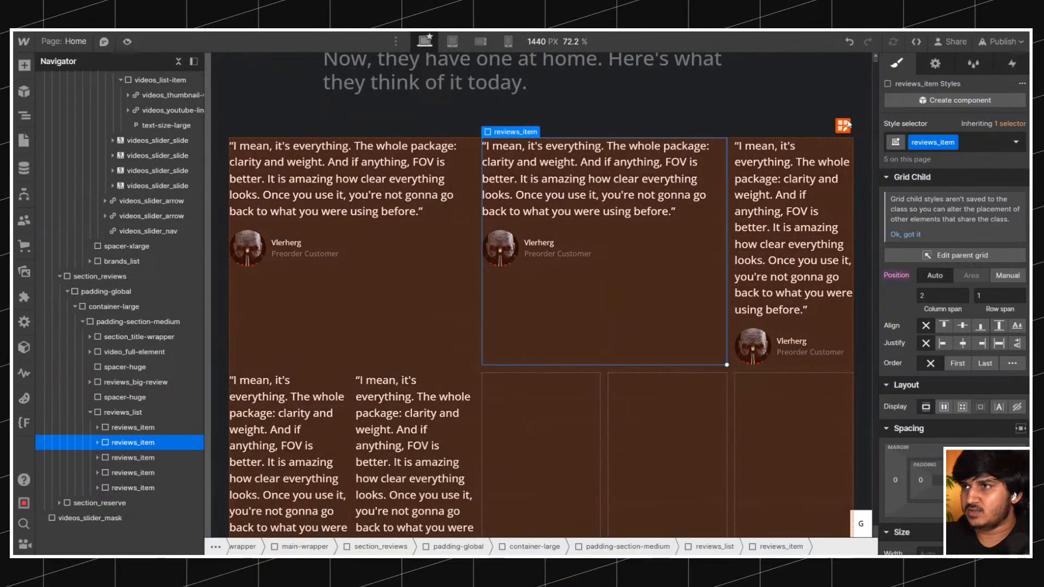
click(843, 125)
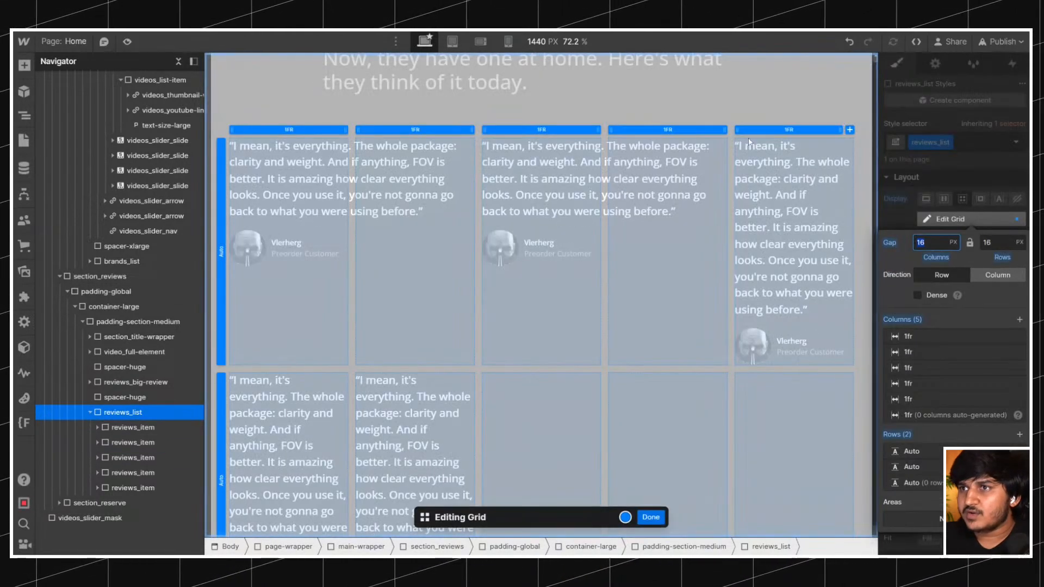
click(849, 129)
key(Escape)
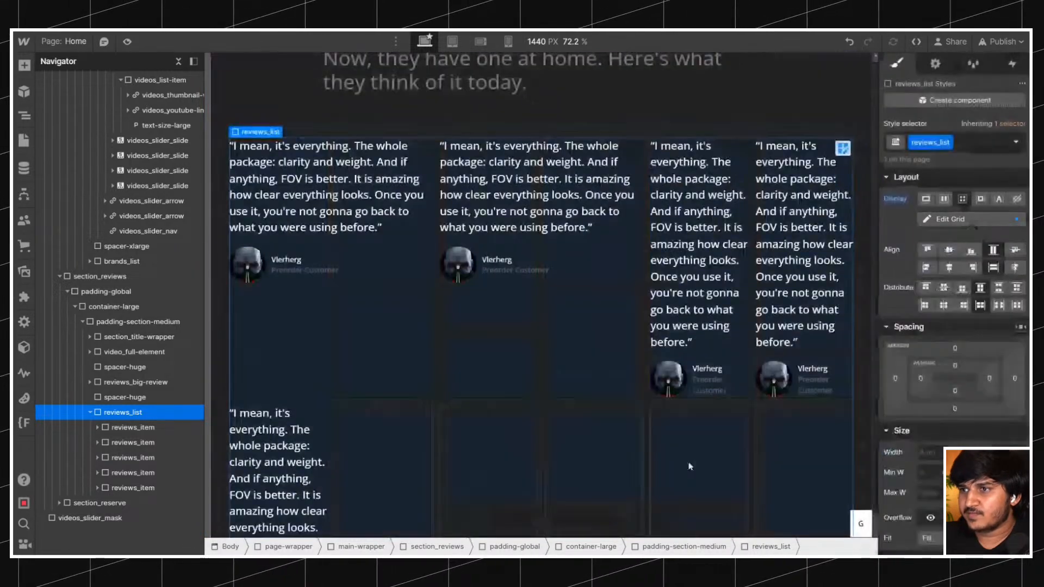
Make the third review card in the first row span two grid columns.
click(727, 350)
scroll(514, 335, down, 1)
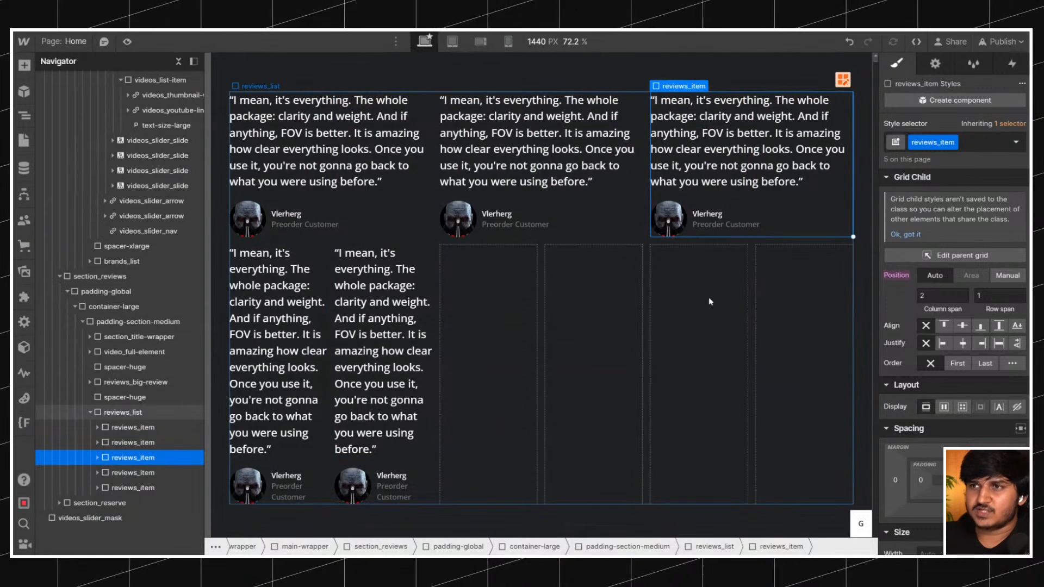
scroll(579, 244, up, 3)
scroll(579, 245, down, 3)
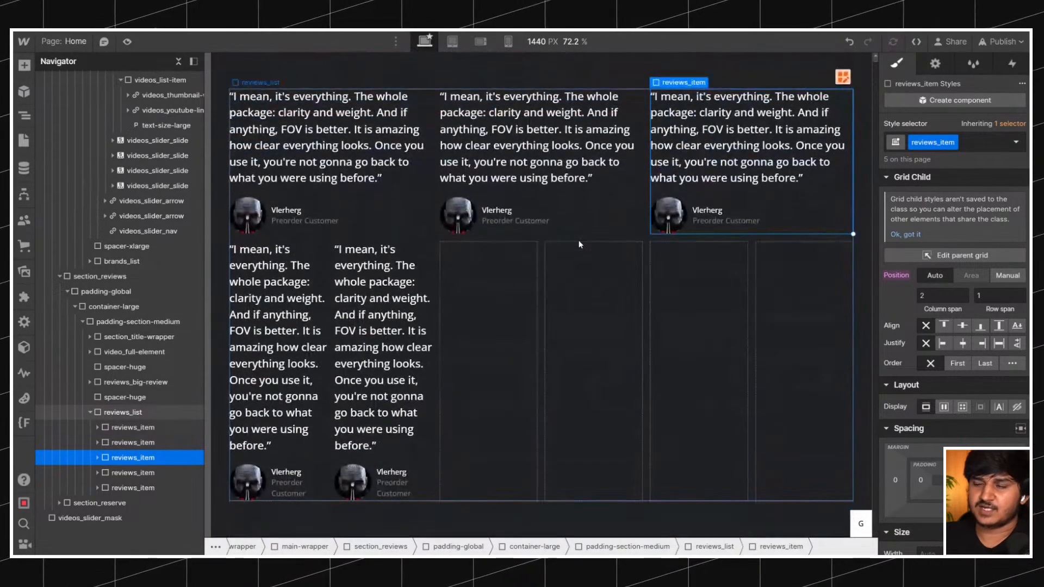
Switch the fourth review card, the first one in the second row, to manual grid positioning.
click(308, 442)
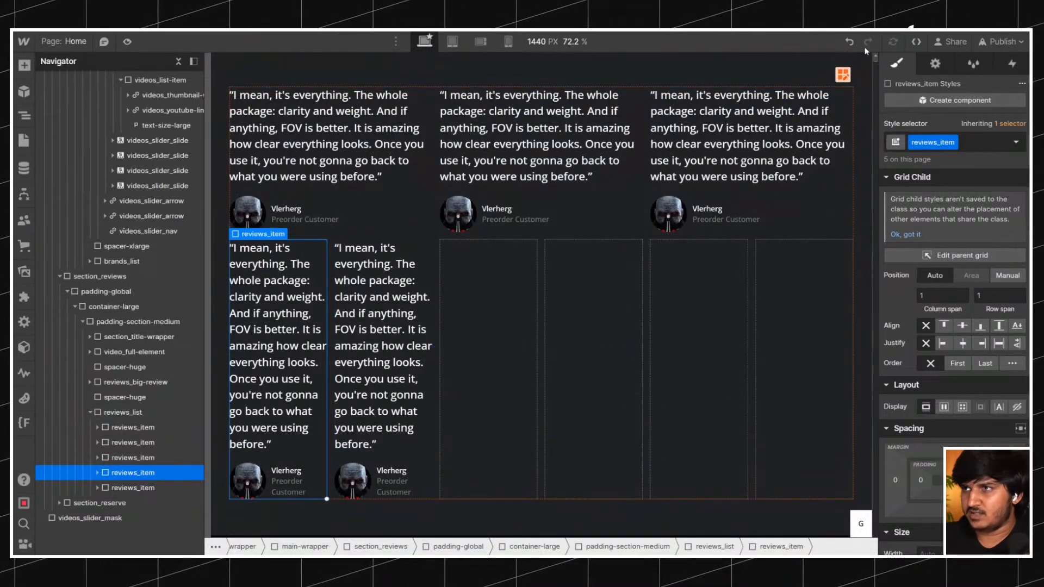
click(852, 41)
click(852, 41)
click(863, 44)
click(863, 43)
click(862, 43)
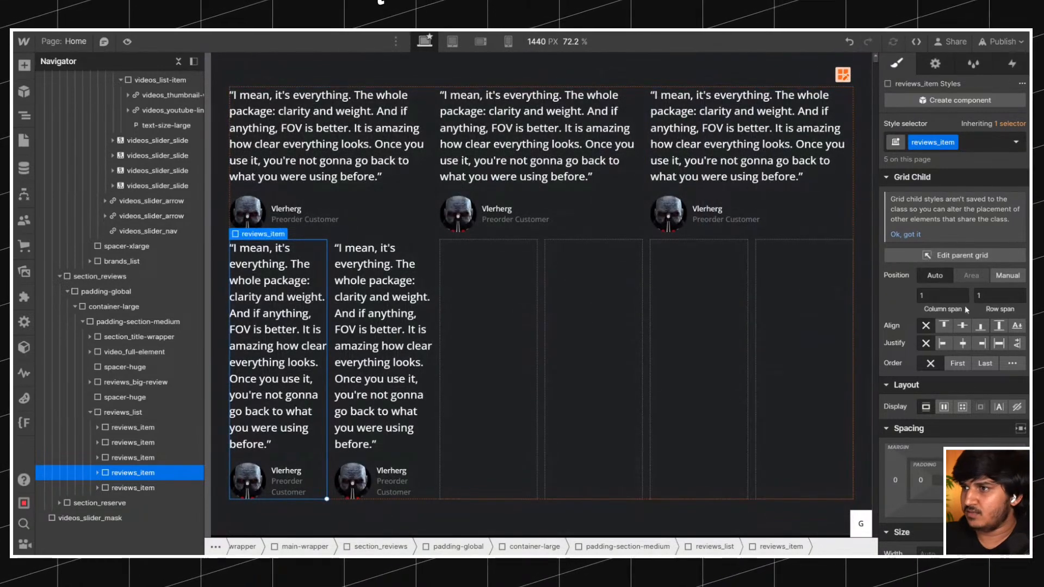
click(1003, 276)
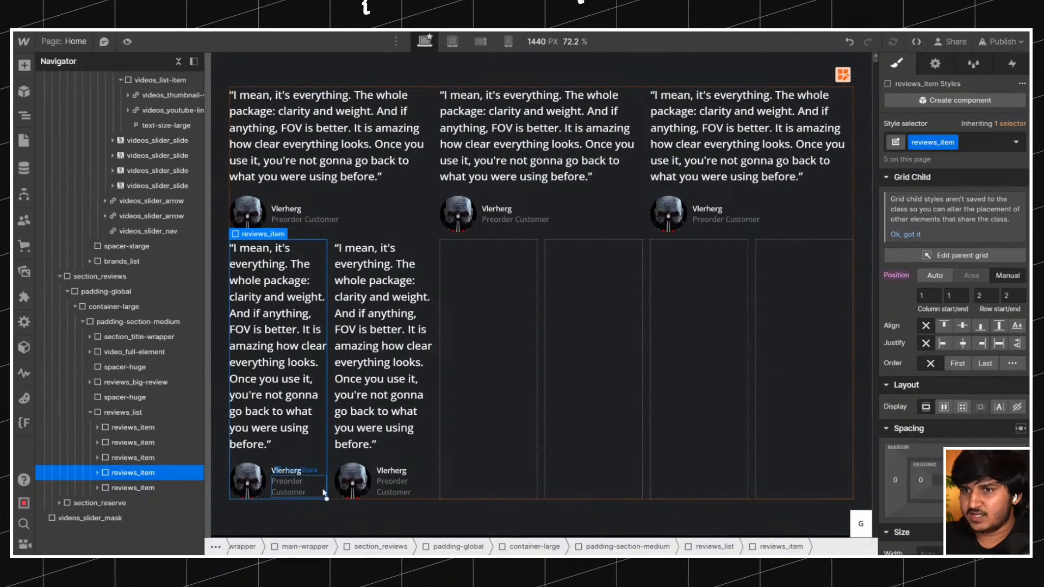
Position the fifth review card manually in the second row, spanning columns 4 to 5.
click(397, 459)
click(1005, 275)
drag(407, 447, 598, 450)
drag(643, 499, 710, 490)
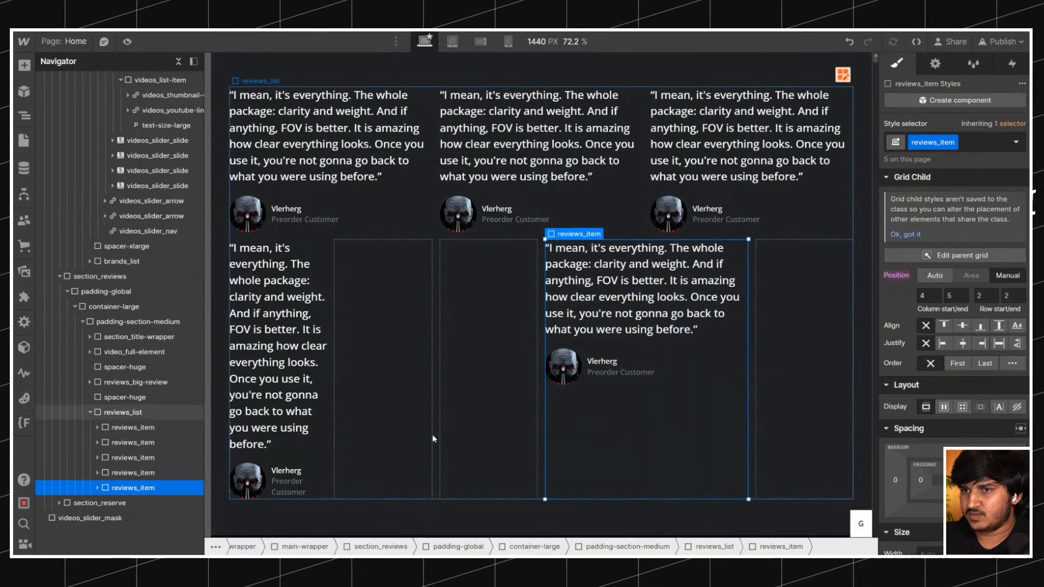
Move the fourth review card within the second row and span it across columns 2 to 3.
click(321, 455)
drag(315, 452, 441, 450)
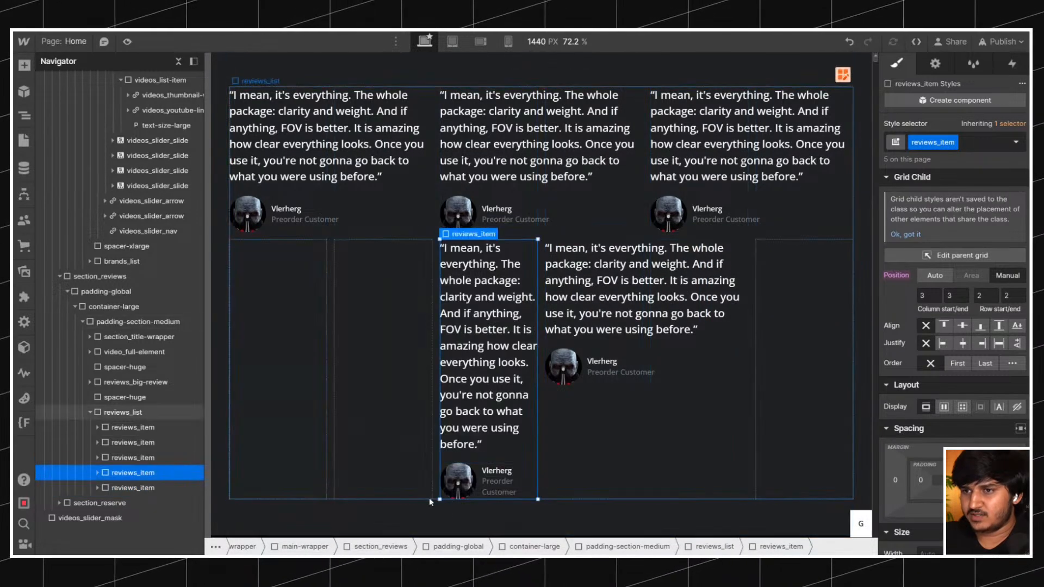
drag(439, 498, 352, 496)
click(540, 517)
scroll(638, 392, up, 5)
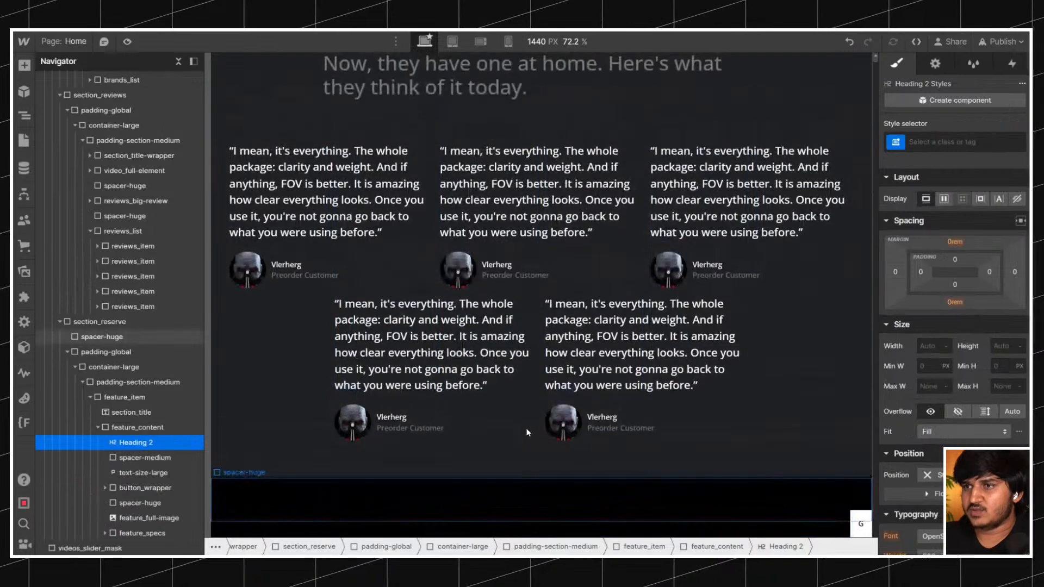
Set both the row gap and the column gap of the reviews_list grid to 2rem.
click(646, 391)
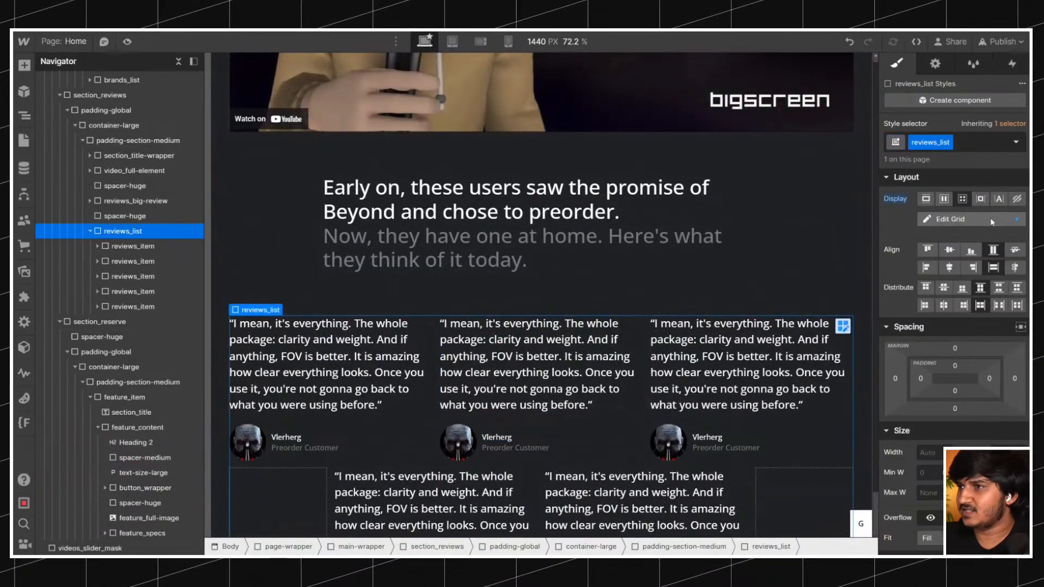
click(949, 219)
key(Tab)
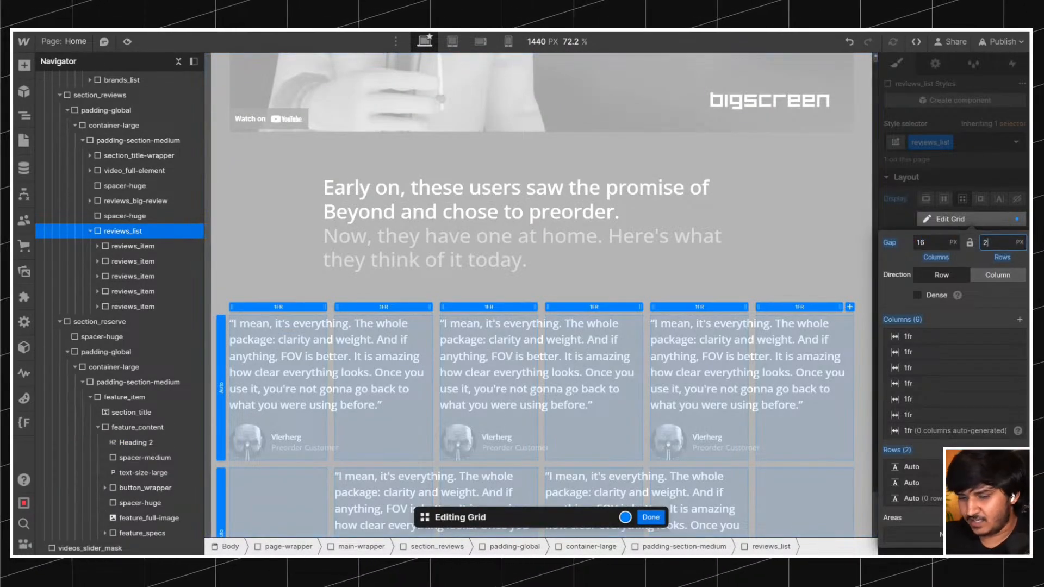
key(Return)
key(shift+Tab)
text(2rem)
key(Return)
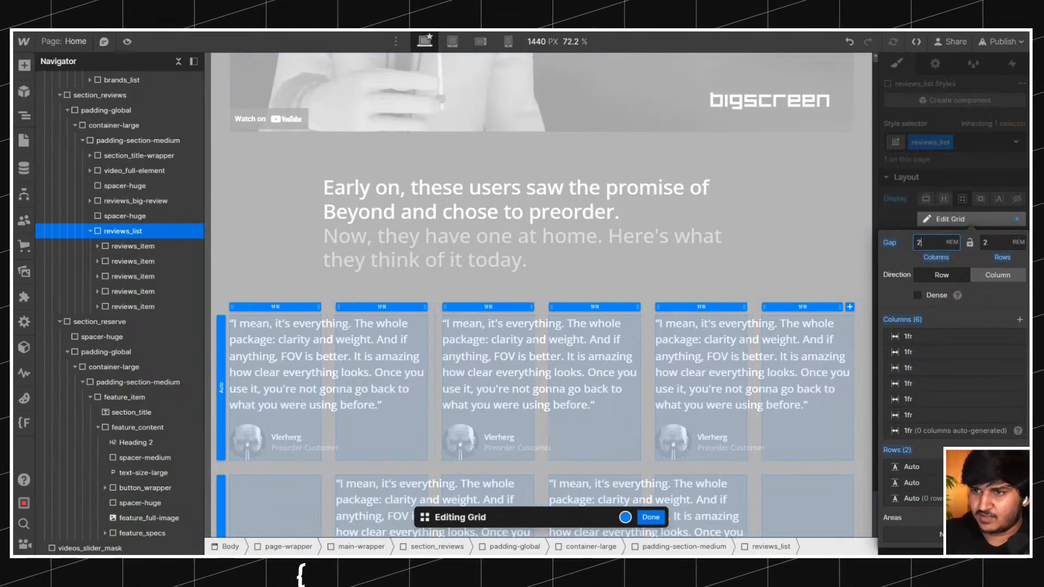
click(651, 517)
Duplicate the reviews_list grid and add the combo class is-v2 to the copy.
scroll(531, 273, down, 4)
key(ctrl+d)
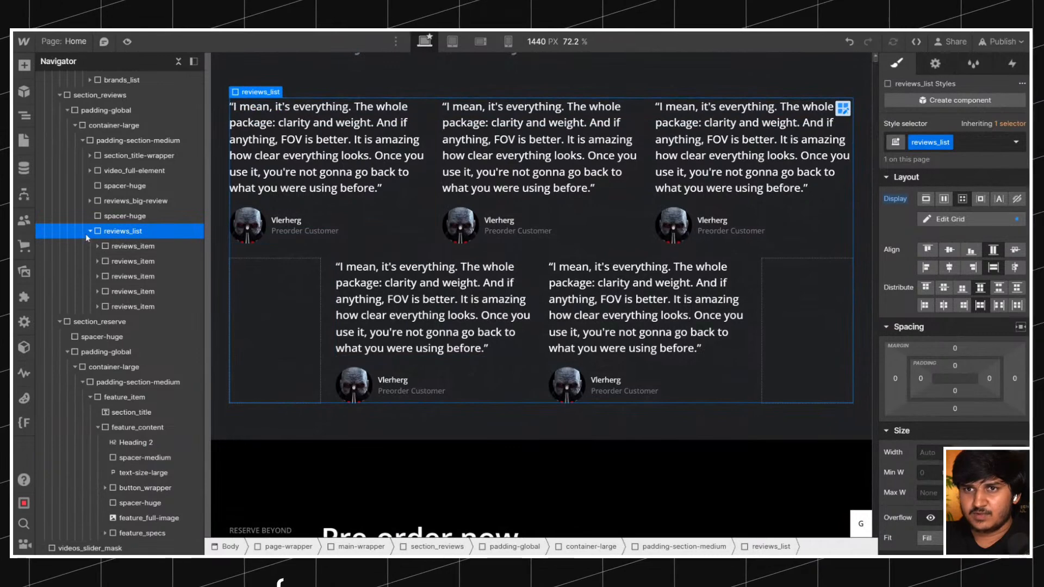
click(978, 145)
text(is-v2)
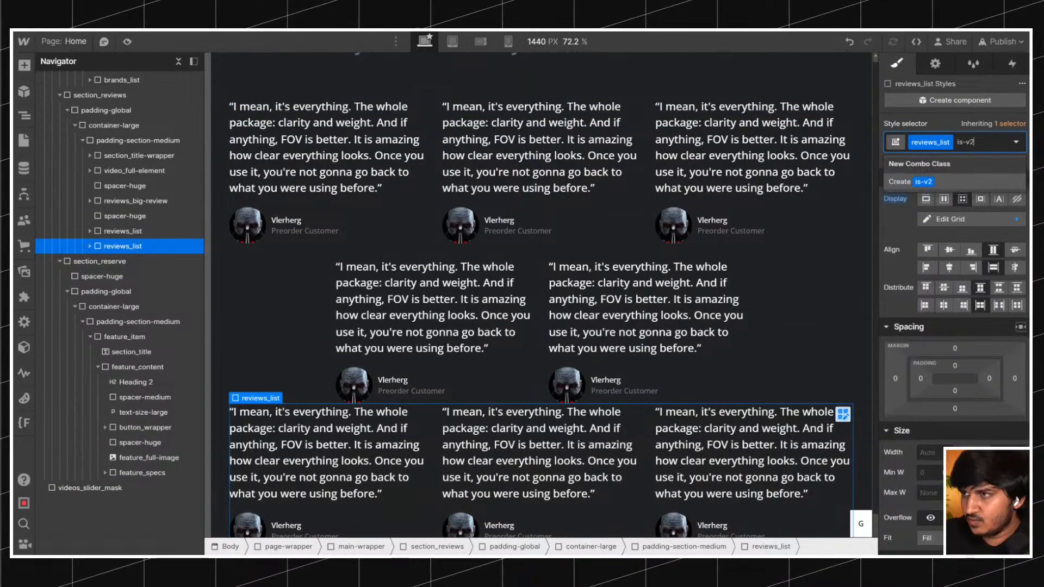
key(Return)
Switch the is-v2 copy of reviews_list to flex display, comparing it with the grid layout.
scroll(831, 127, down, 1)
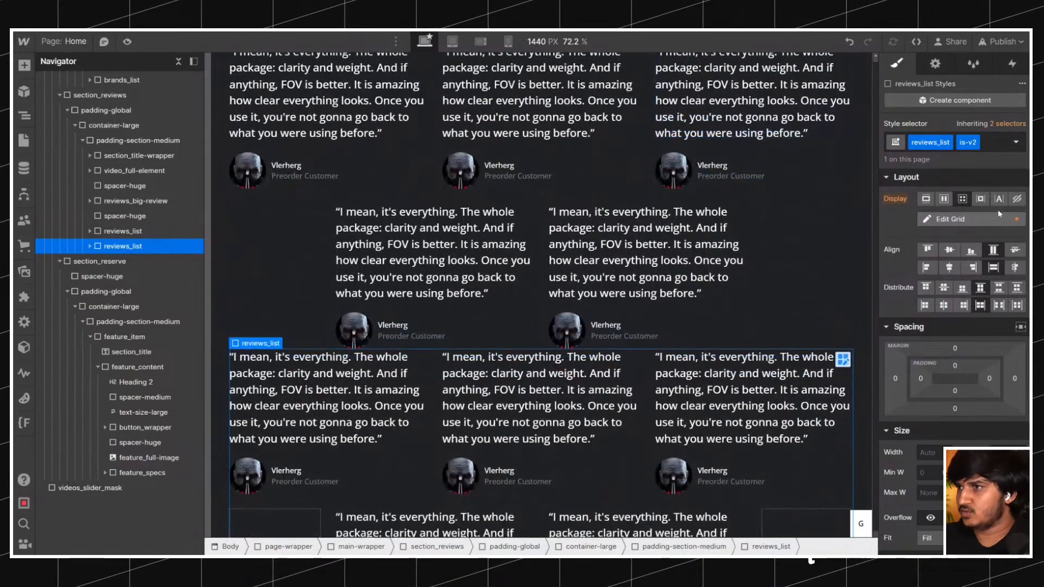
click(944, 199)
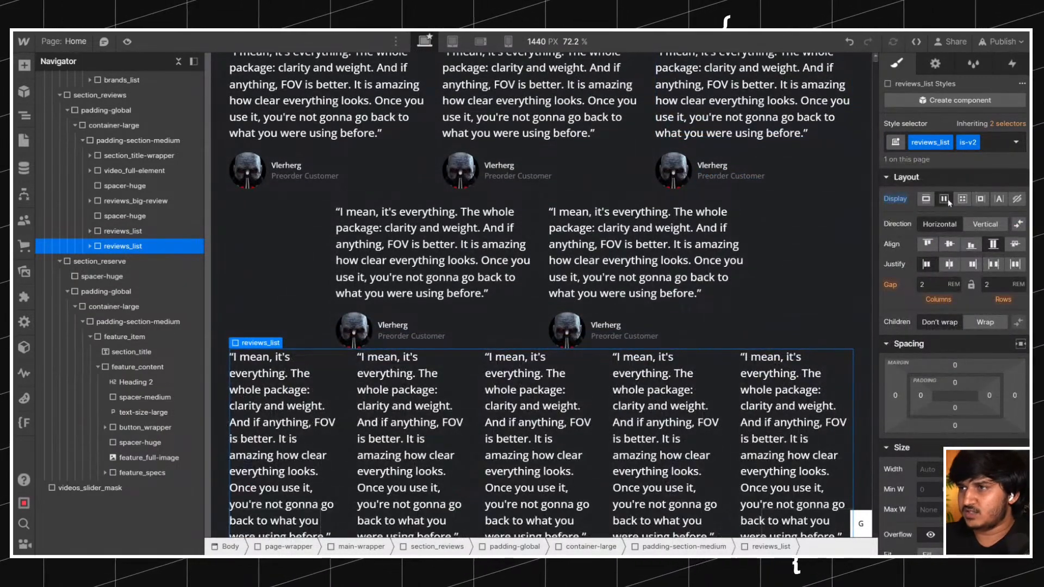
click(962, 199)
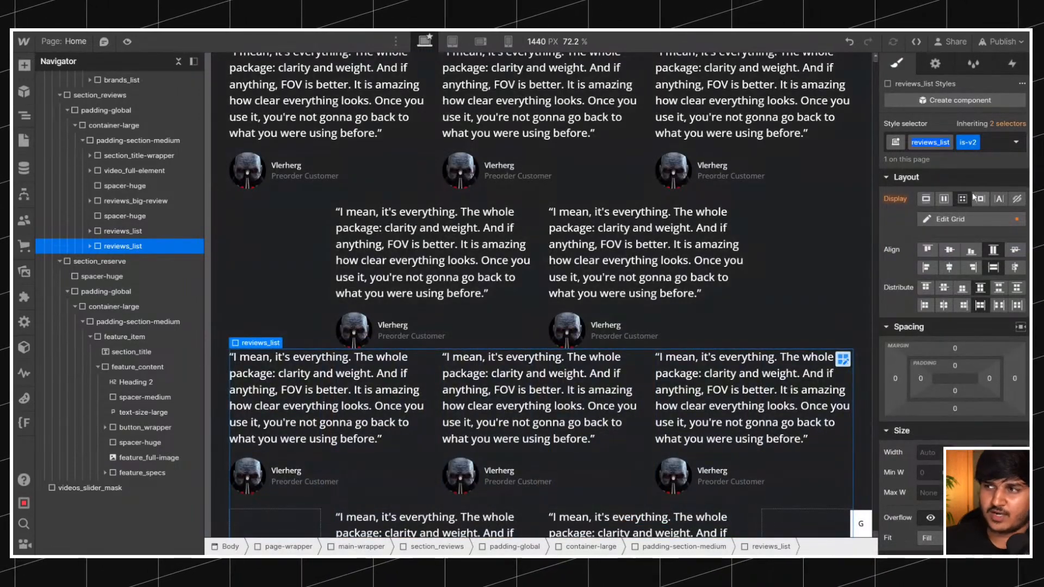
click(945, 200)
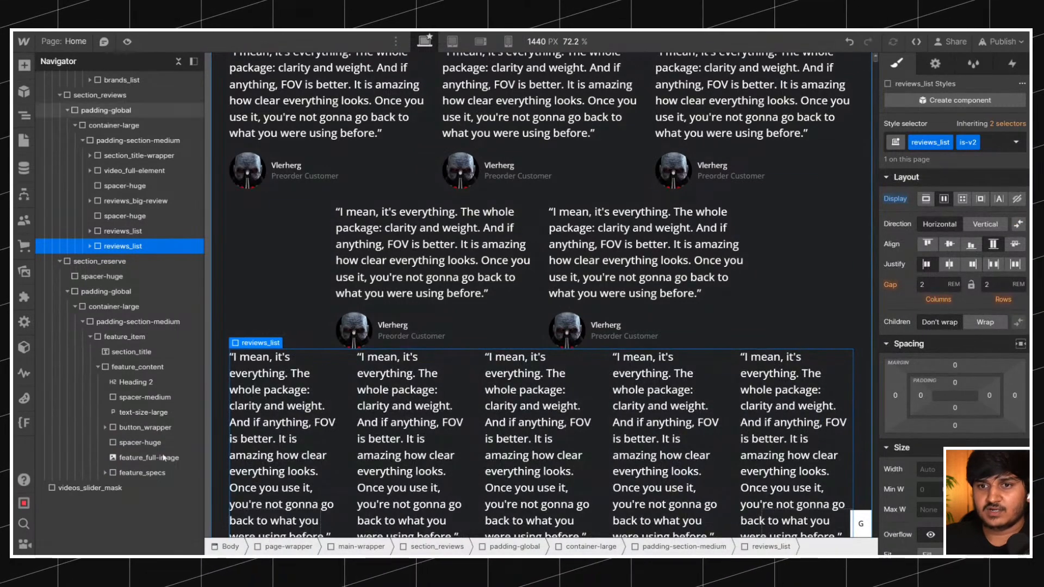
Examine the CSS preview of the copied list for grid rules inherited from reviews_list.
click(23, 480)
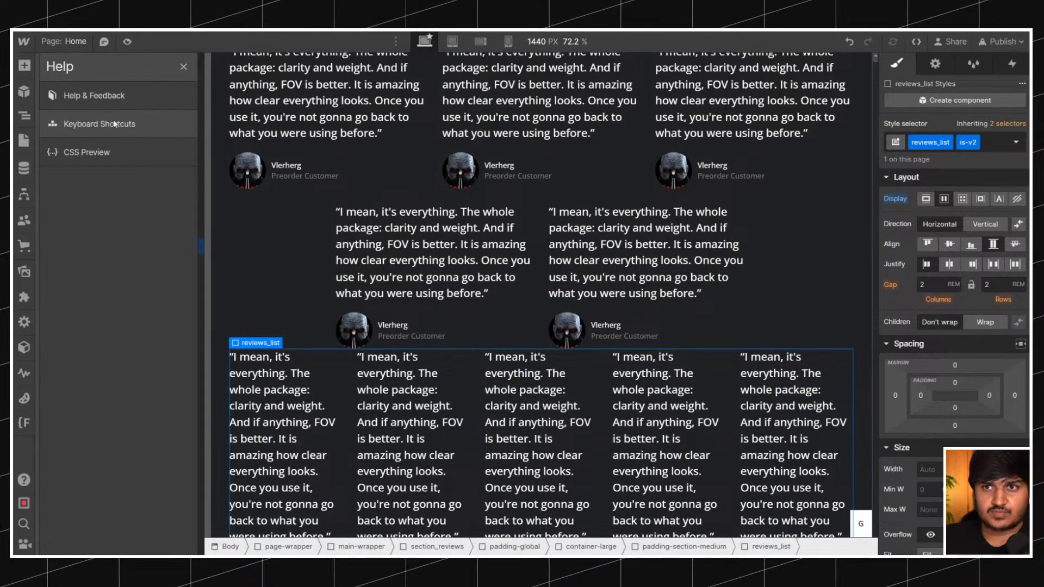
click(111, 154)
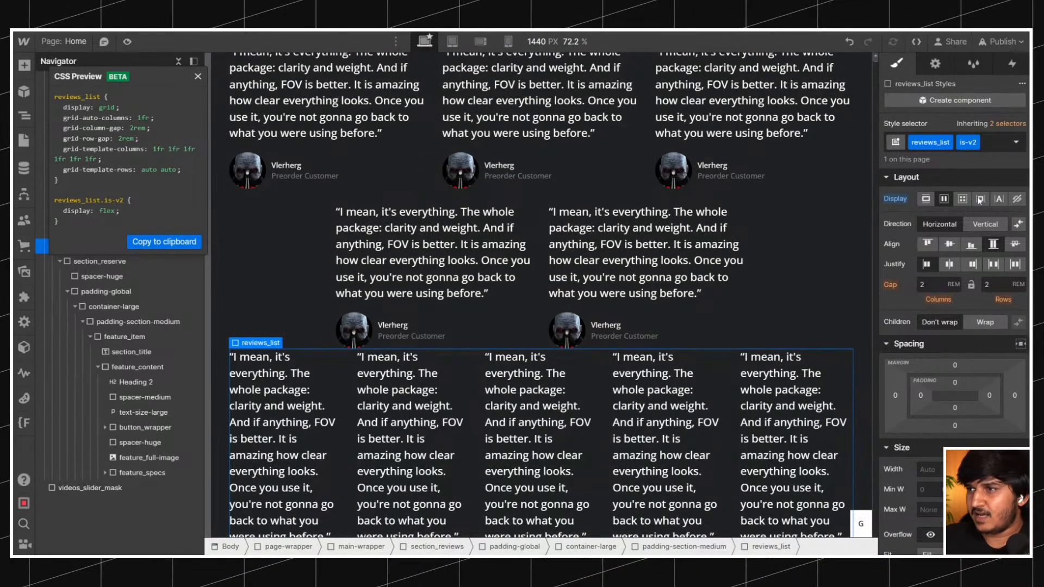
drag(57, 107, 97, 131)
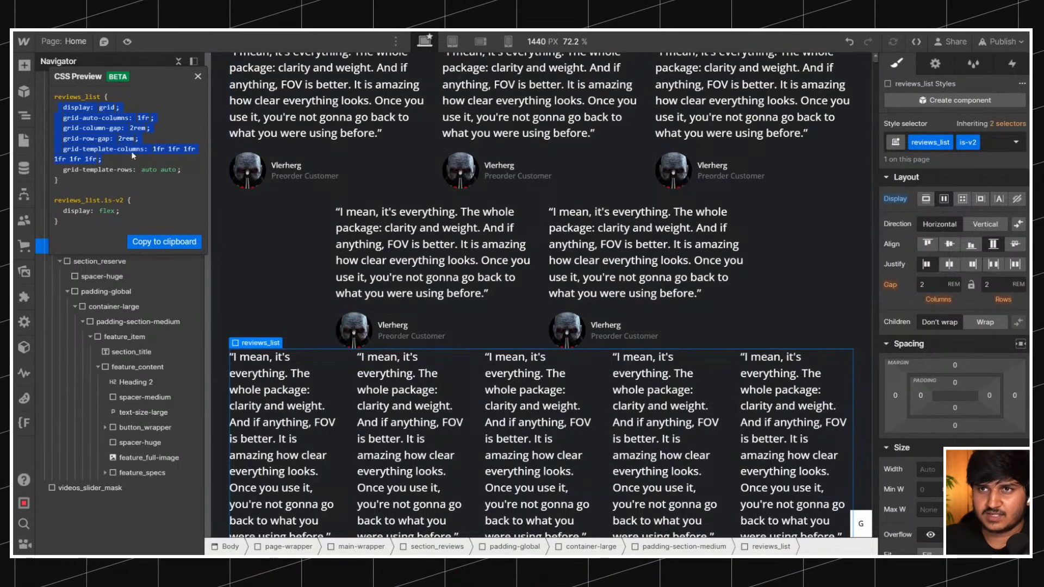
click(198, 77)
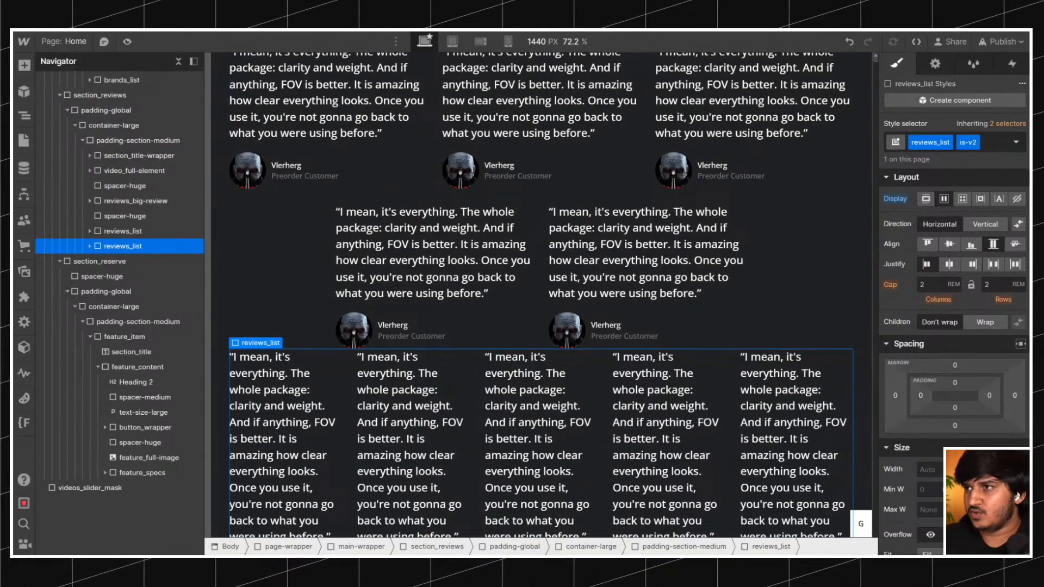
Replace the copied list's classes with a new class named reviews_list-v2.
click(1003, 144)
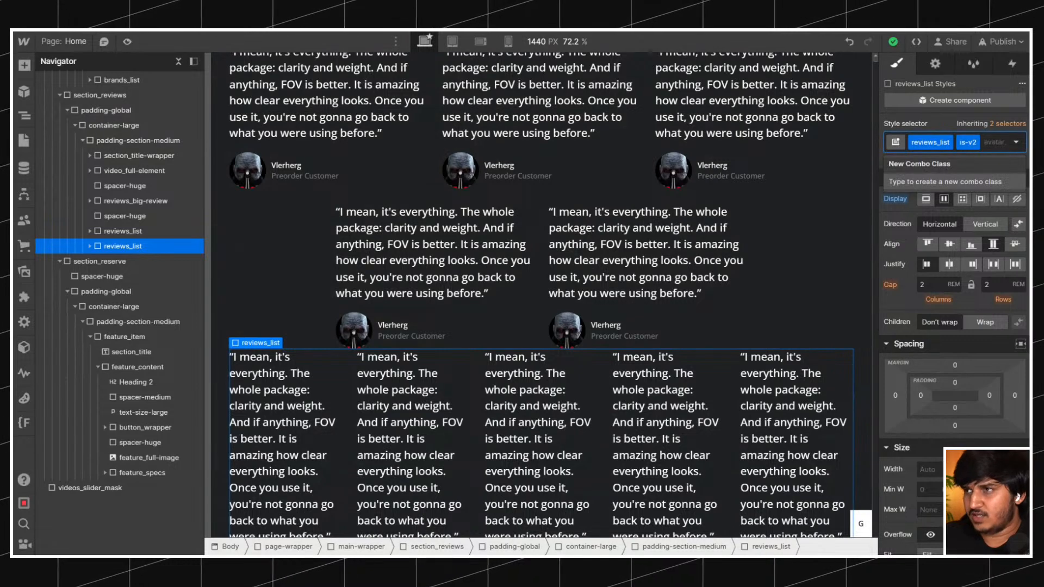
key(BackSpace)
key(BackSpace)
text(reviews_list-v2)
key(Return)
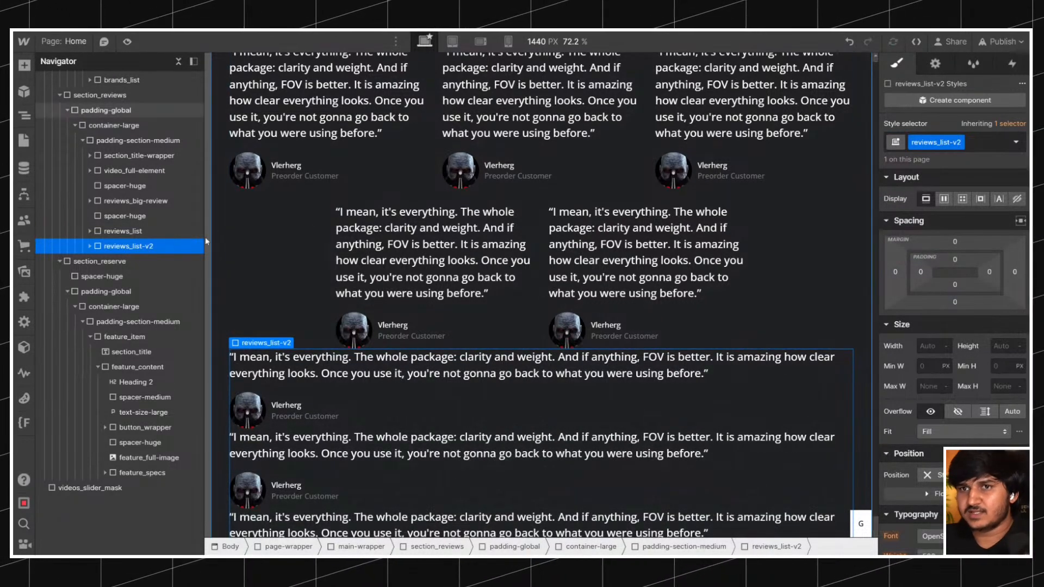
Lay out reviews_list-v2 as a horizontal flexbox with a 2rem column gap.
click(944, 199)
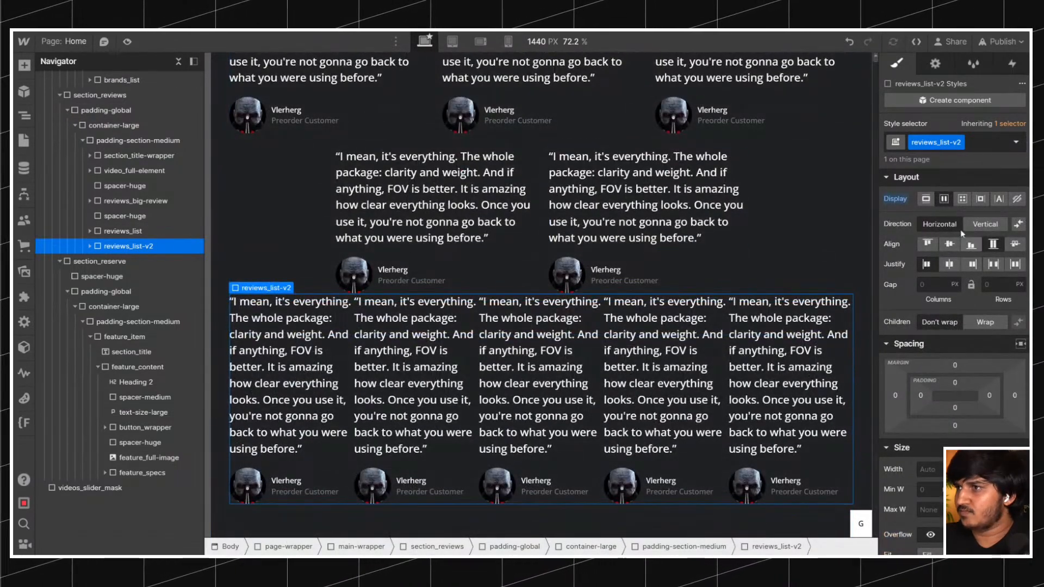
click(950, 265)
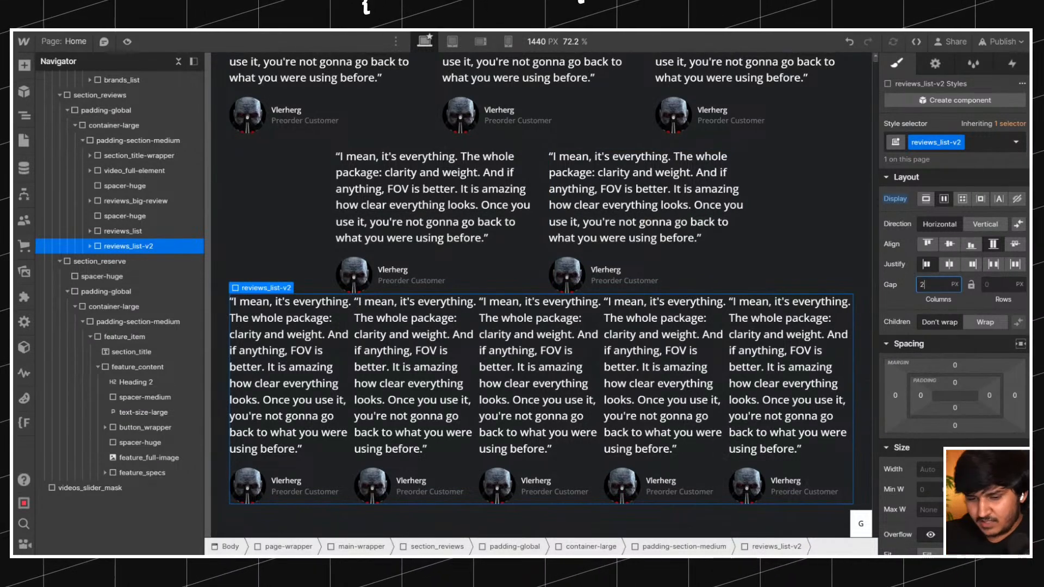
key(Return)
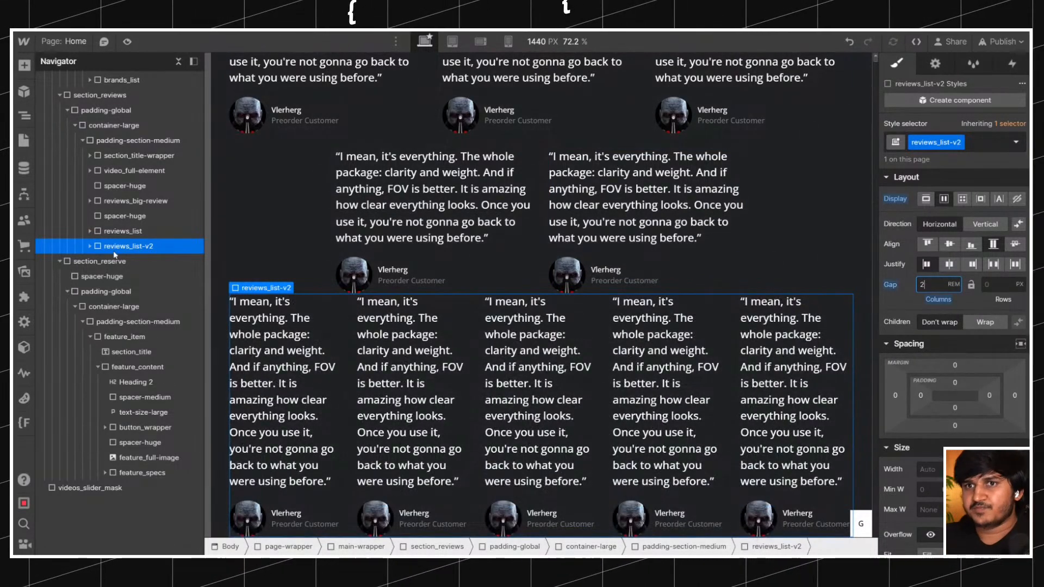
Expand reviews_list-v2 to reach its cards and let its flex children wrap onto new rows.
click(90, 246)
click(107, 265)
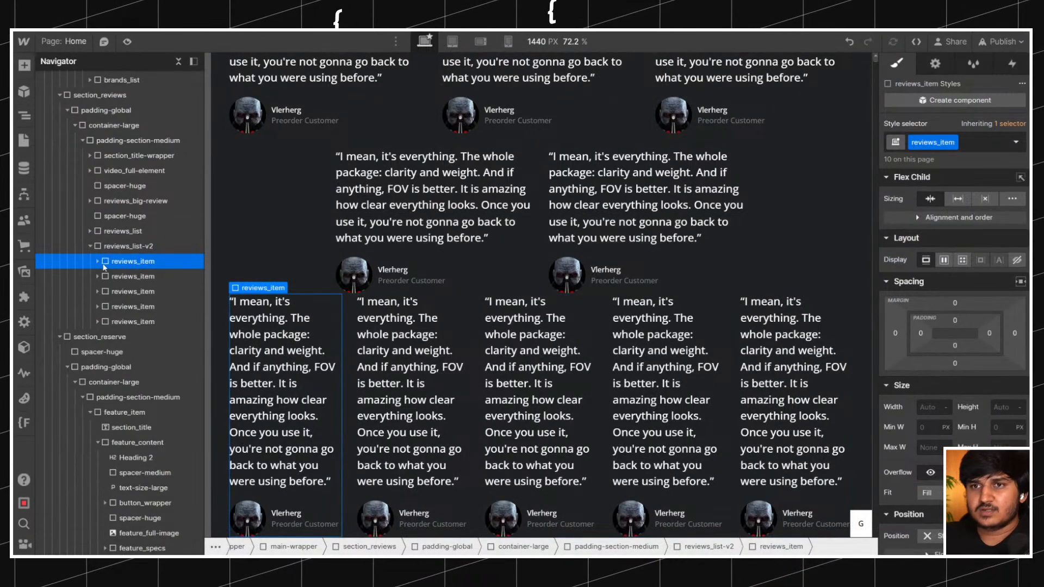
click(128, 245)
click(984, 322)
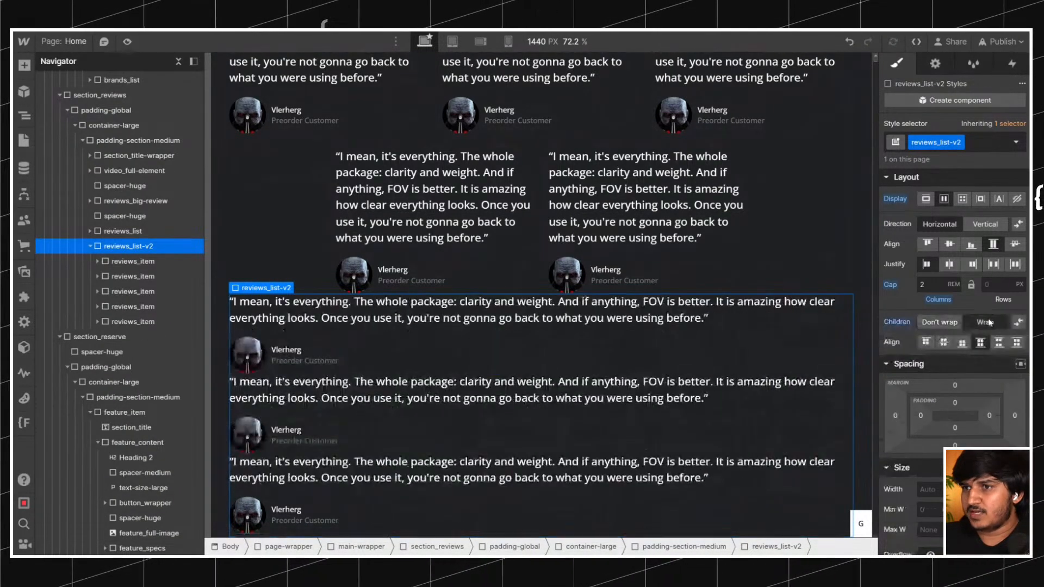
Set the width of the reviews_item class to one third, 33.33%.
click(164, 262)
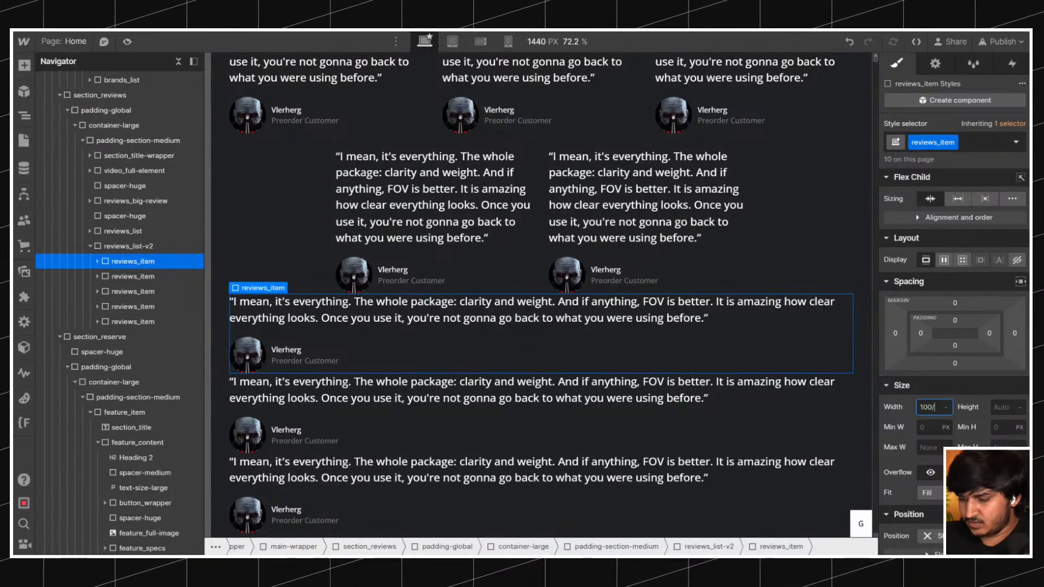
text(100/3)
key(Return)
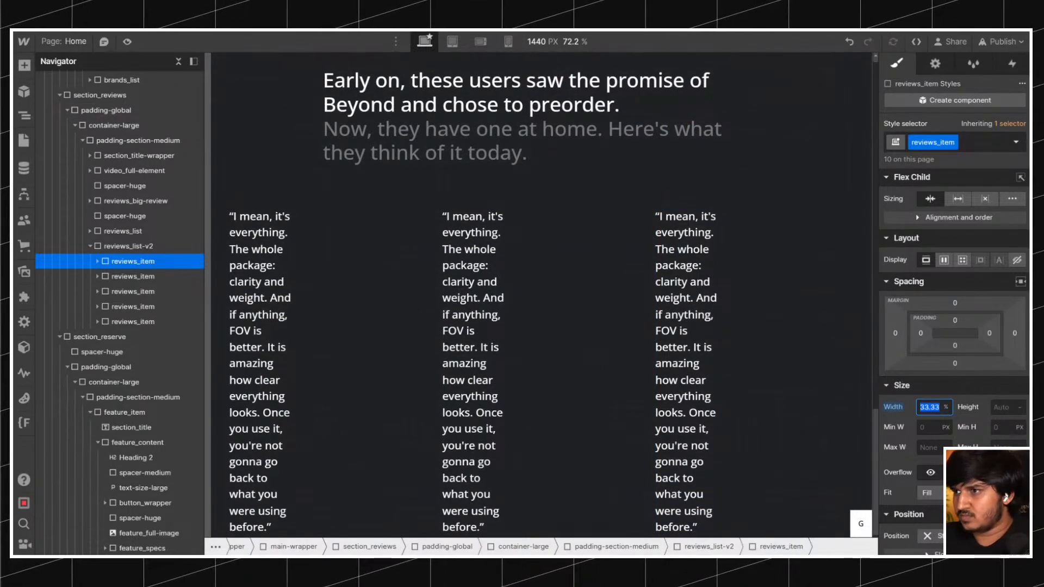
Clear the 33.33% width from the reviews_item class.
click(133, 276)
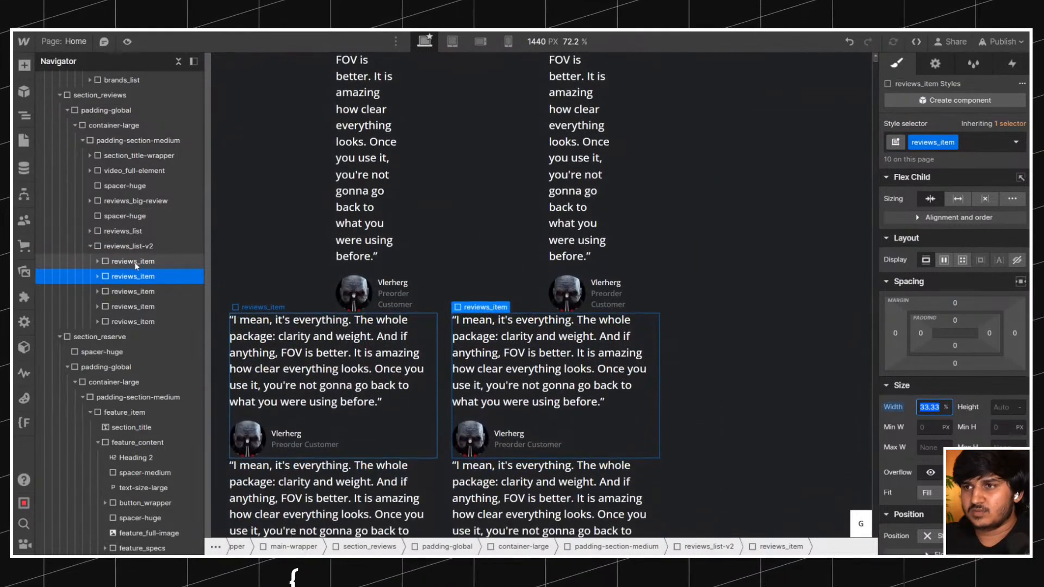
scroll(610, 326, down, 2)
scroll(610, 326, up, 2)
alt+click(898, 410)
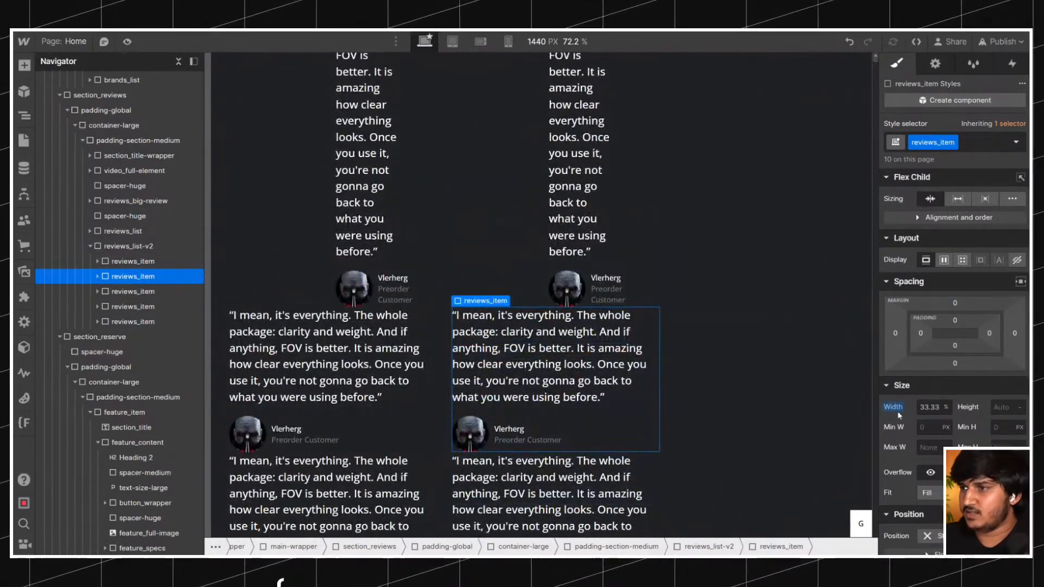
Duplicate the class on the second card of reviews_list-v2 and name the duplicate reviews_item-v2.
click(954, 142)
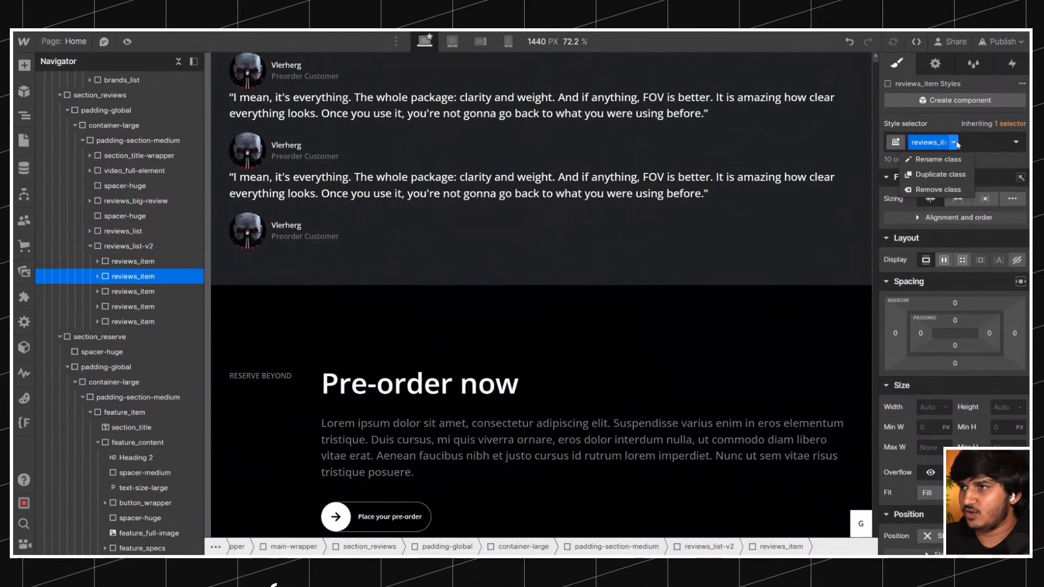
click(940, 175)
key(BackSpace)
key(BackSpace)
key(BackSpace)
key(BackSpace)
key(BackSpace)
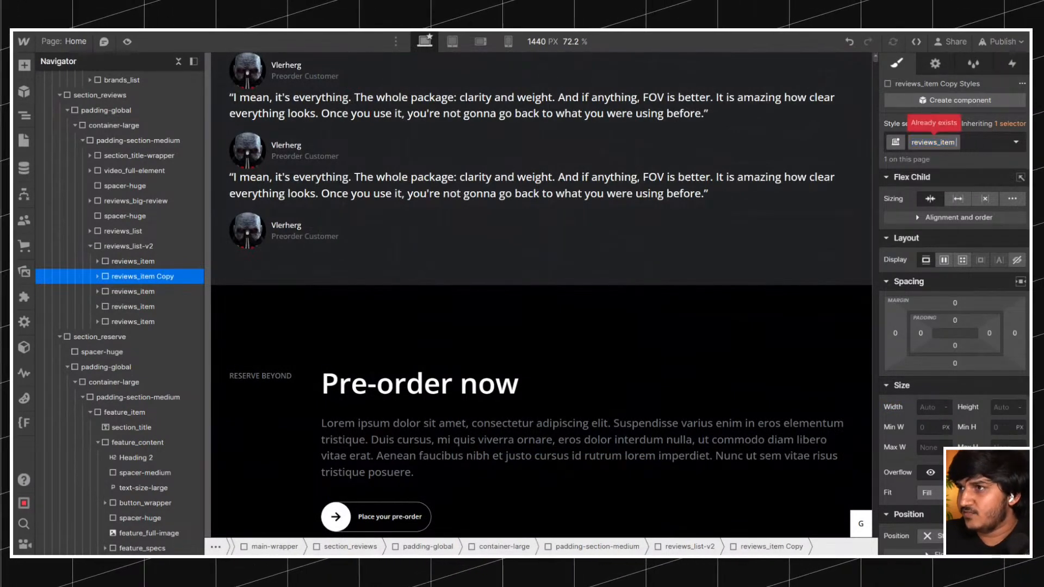
text(-v2)
key(Return)
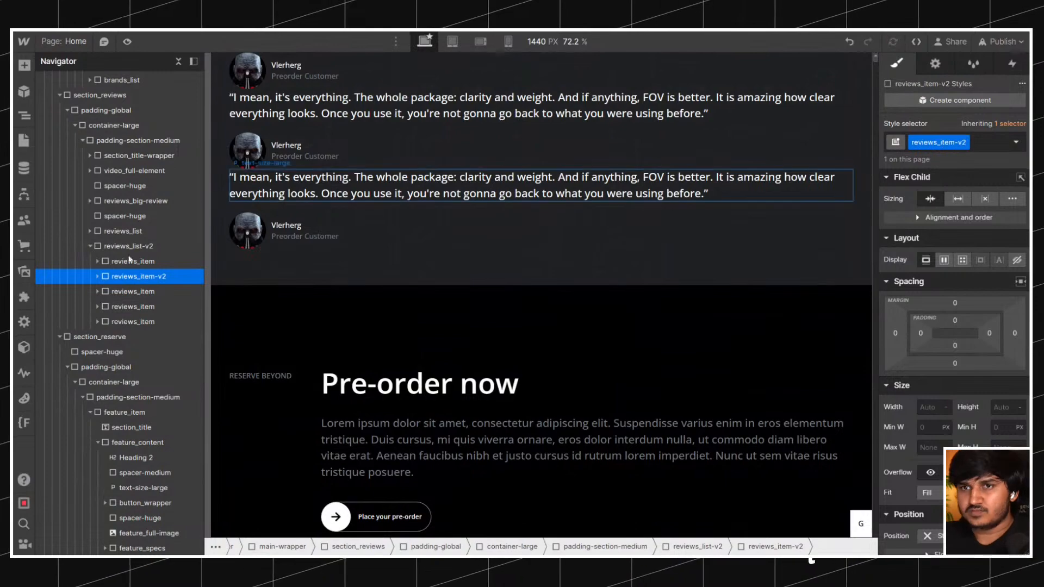
Delete the first reviews_item card from reviews_list-v2 and hide the original reviews_list with display none.
click(141, 262)
key(Delete)
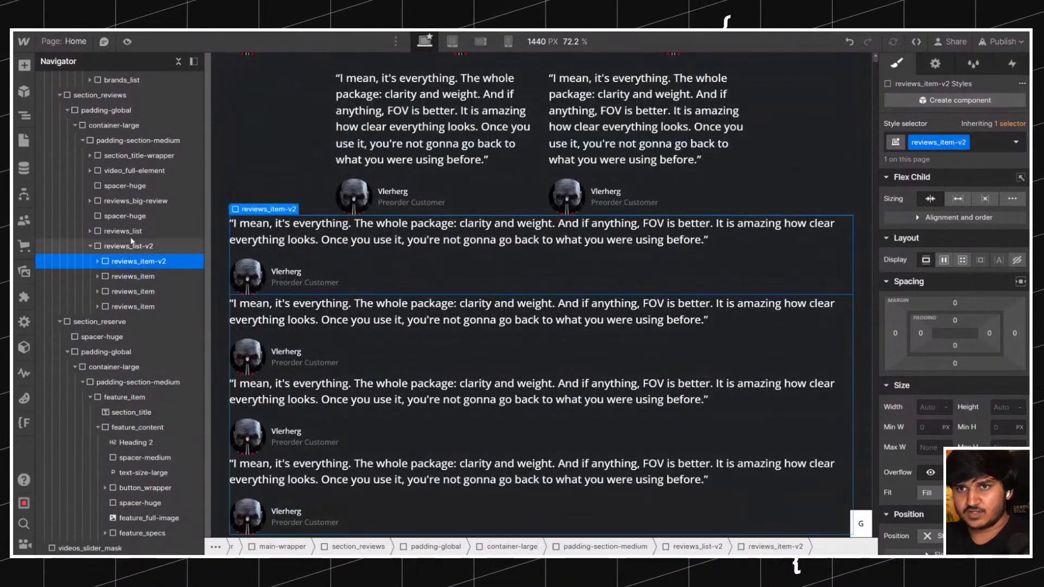
click(135, 231)
click(132, 203)
click(130, 219)
click(132, 206)
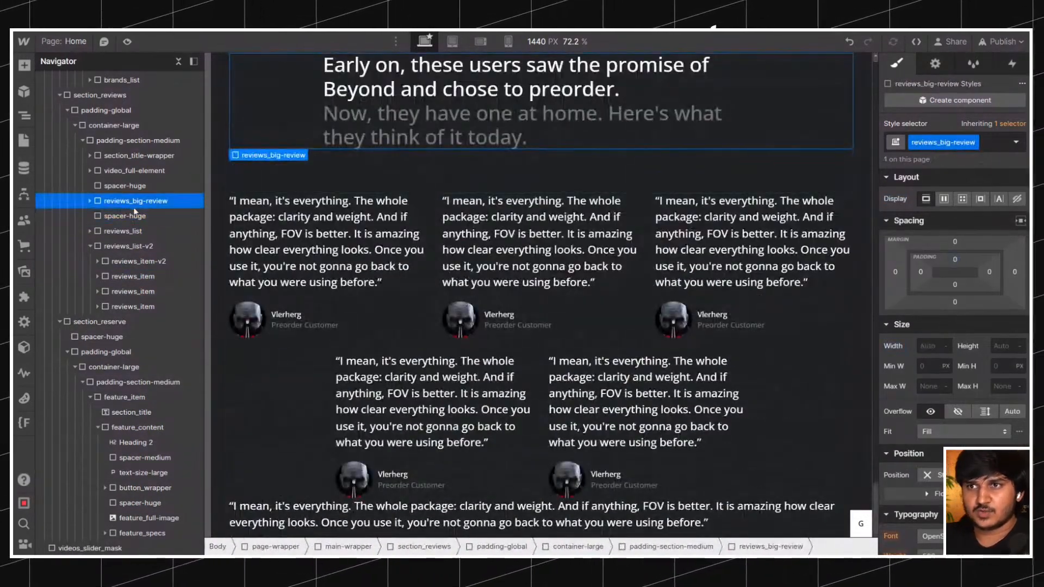
scroll(319, 255, up, 1)
scroll(289, 298, down, 2)
click(148, 232)
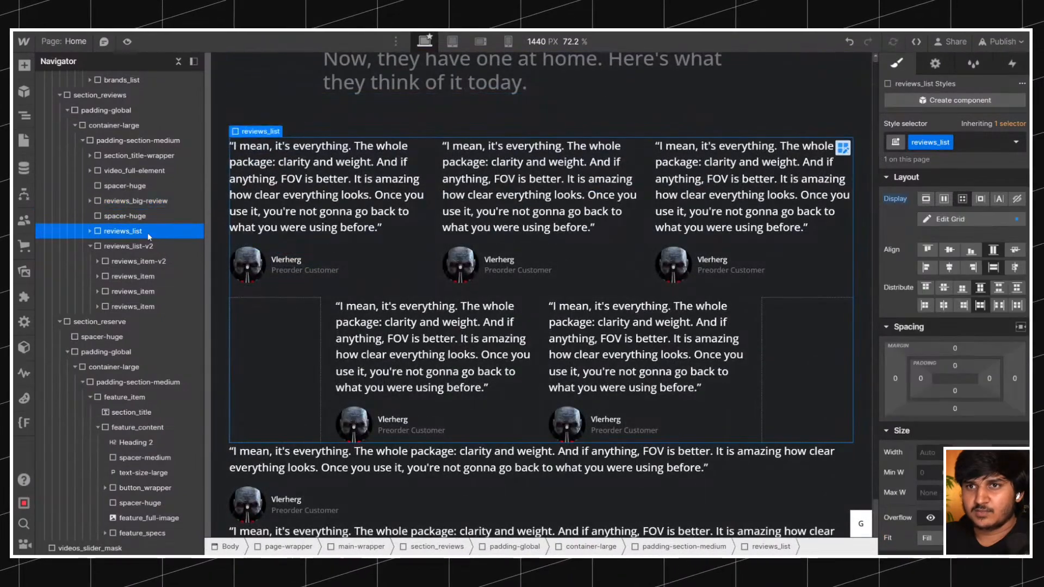
click(1015, 199)
Delete the three remaining reviews_item cards from reviews_list-v2, keeping only the reviews_item-v2 card.
click(136, 261)
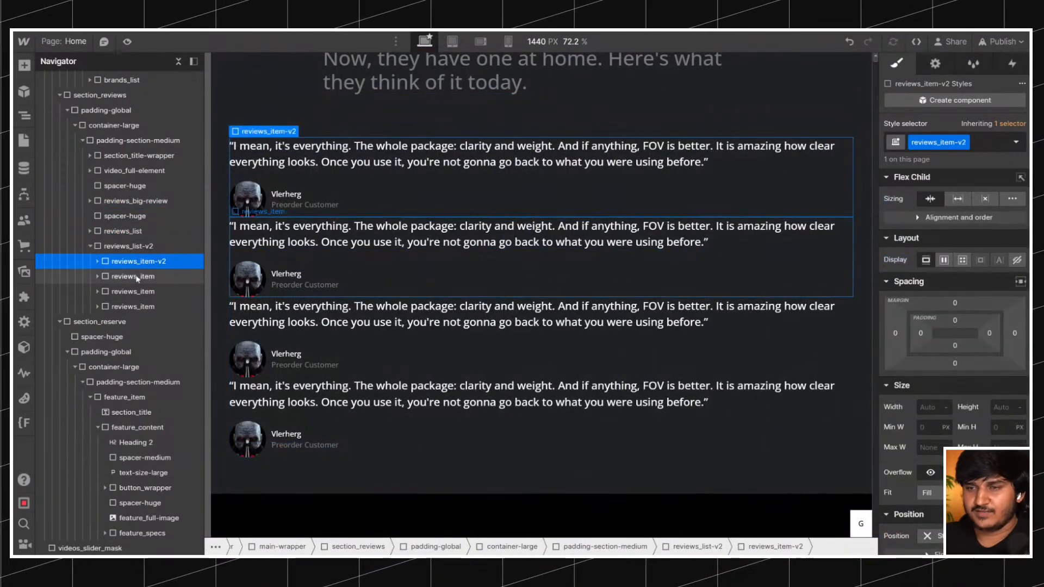
click(137, 276)
key(Delete)
click(137, 276)
key(Delete)
click(137, 276)
key(Delete)
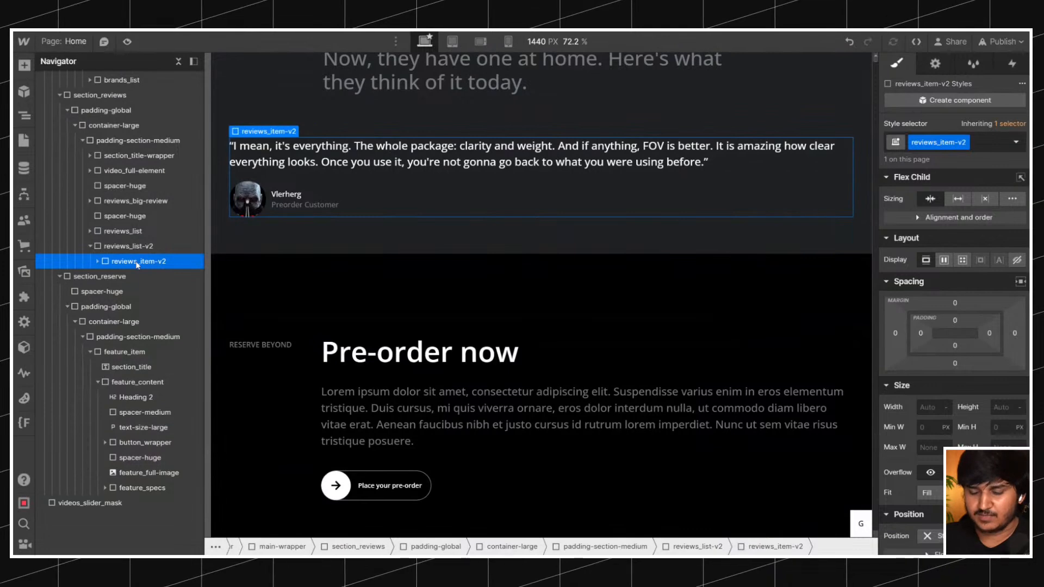
Duplicate the reviews_item-v2 card four times to make five cards.
key(ctrl+d)
key(ctrl+d)
key(ctrl+d)
key(ctrl+d)
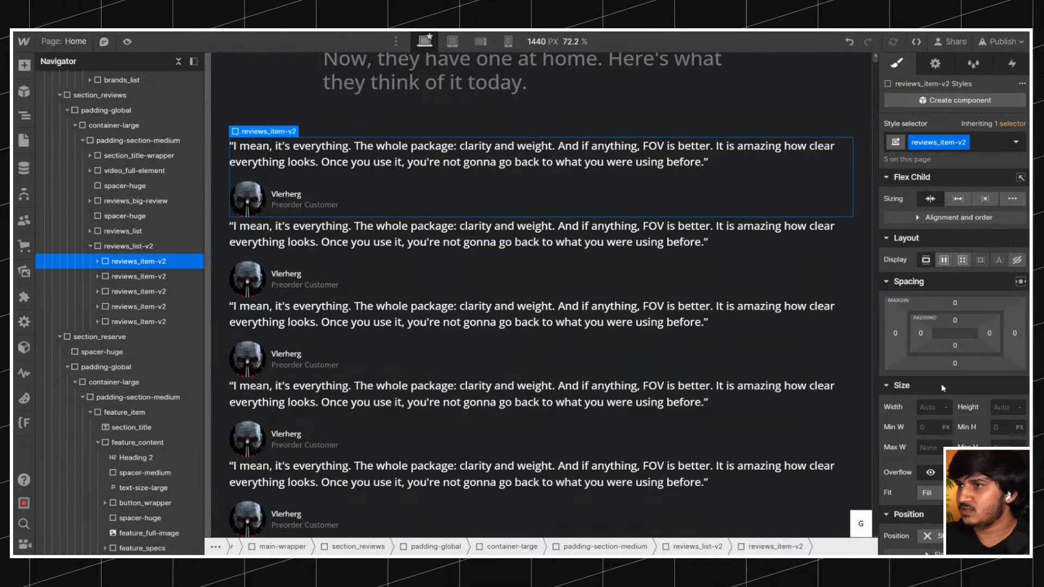
Try setting the flex child sizing of reviews_item-v2 to grow if possible.
click(134, 247)
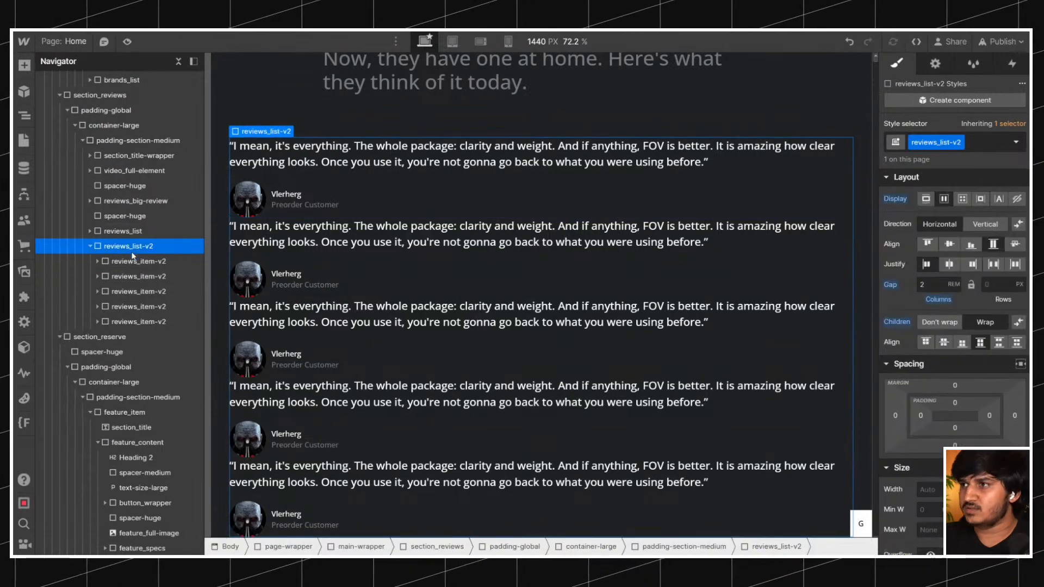
click(139, 261)
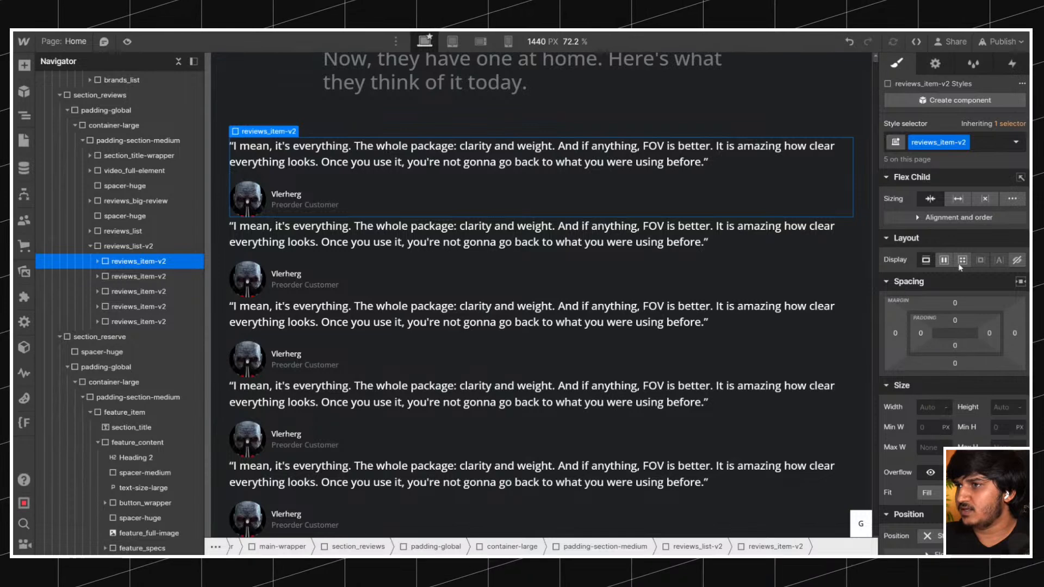
click(958, 198)
click(130, 245)
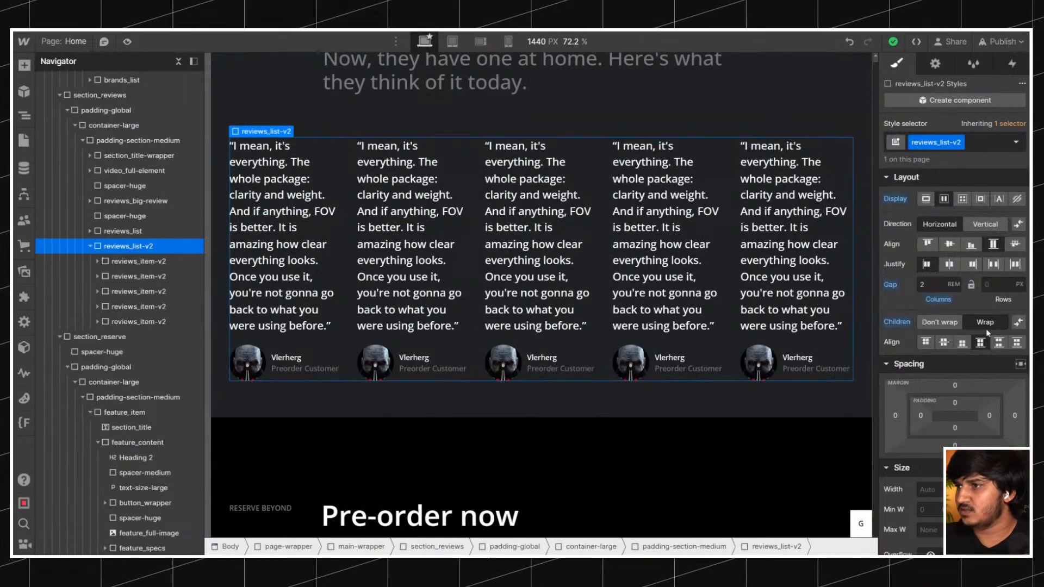
Give reviews_item-v2 custom flex child sizing with grow 0, shrink 1 and a basis of 30%.
click(323, 288)
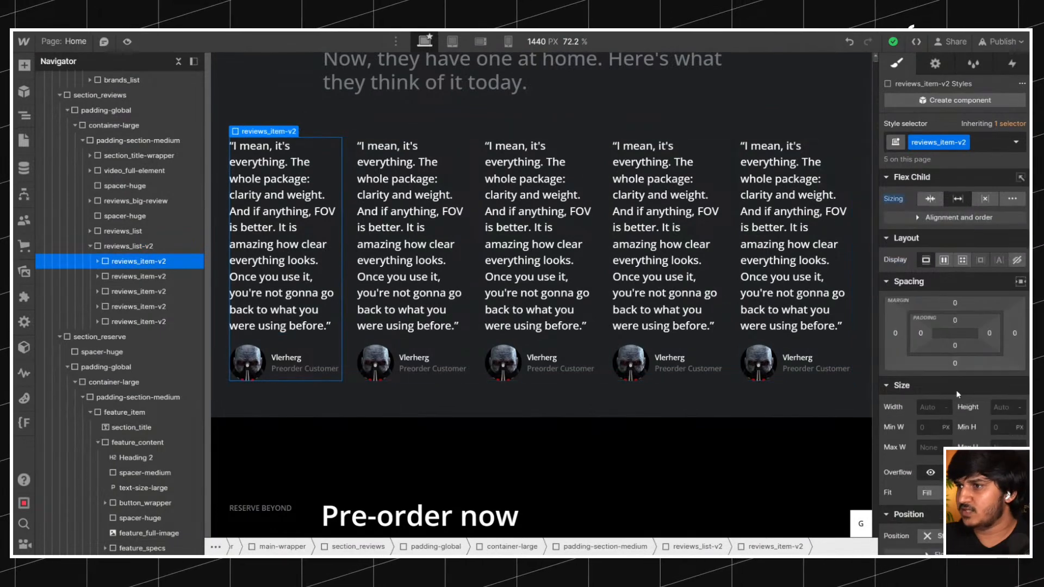
click(1012, 198)
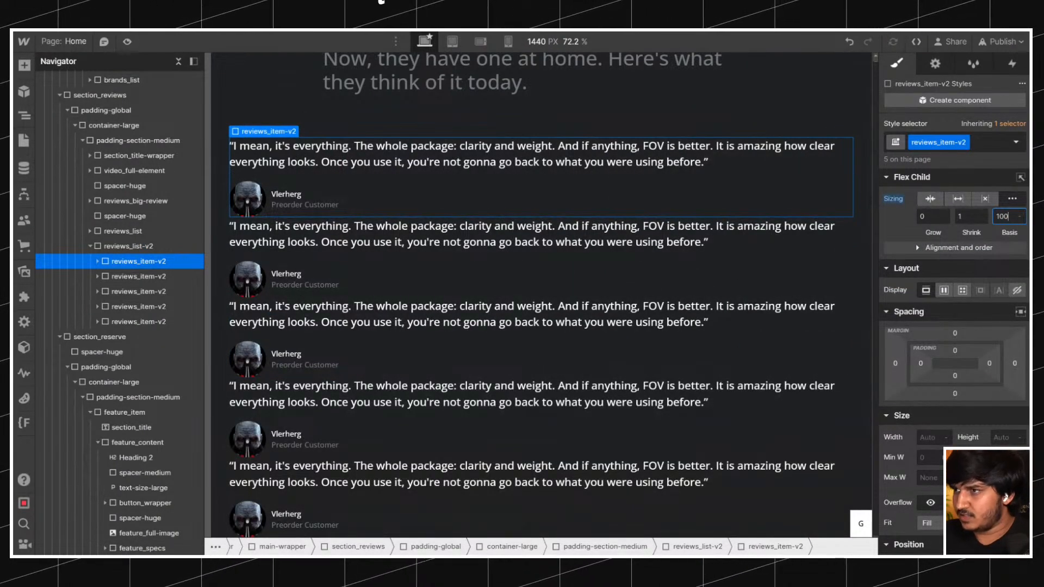
key(Return)
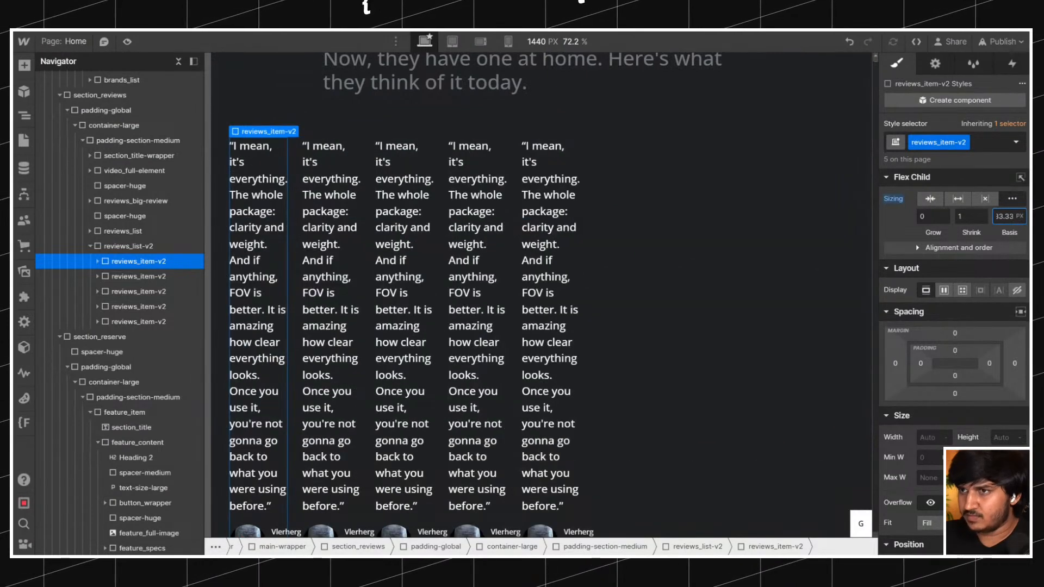
key(ctrl+a)
text(3336)
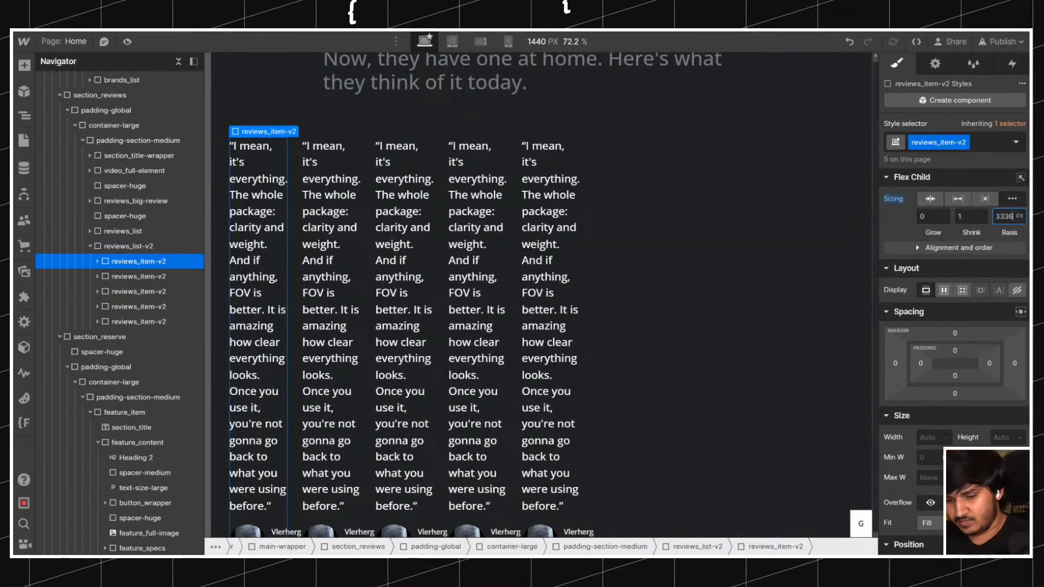
text(%)
key(Return)
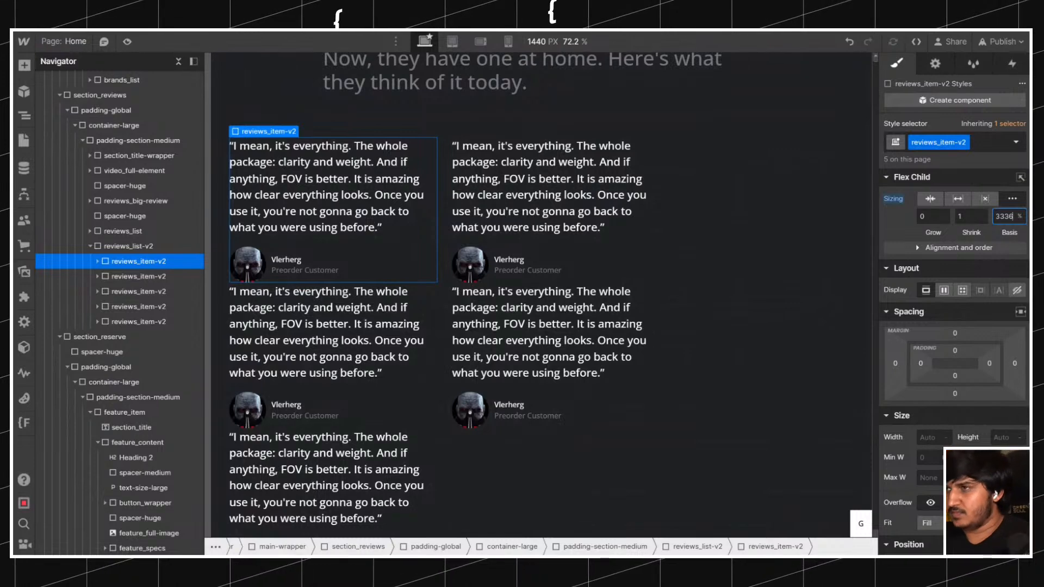
key(BackSpace)
key(BackSpace)
key(BackSpace)
text(0)
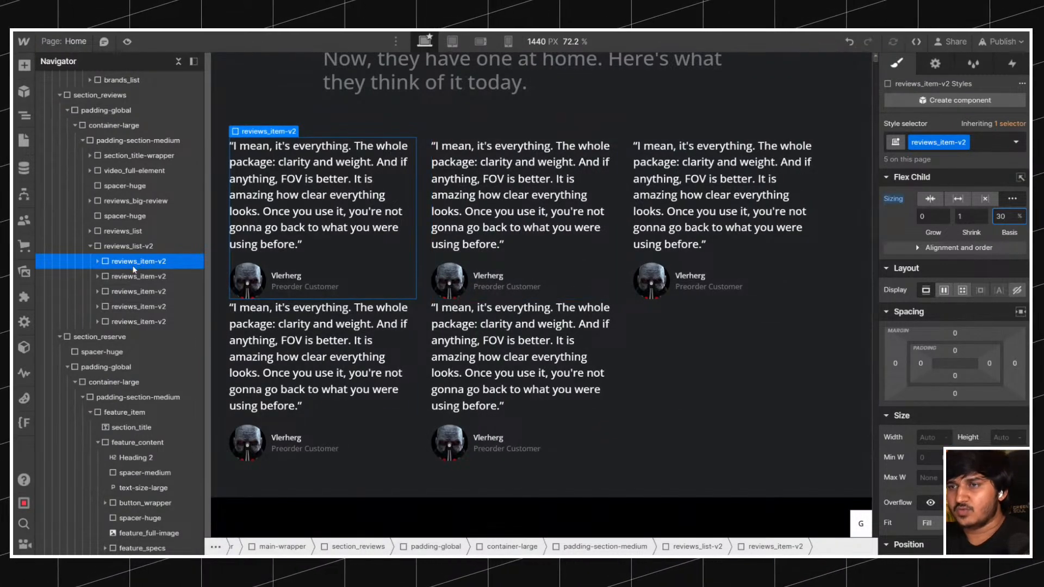
Set the row gap of reviews_list-v2 to 3rem.
click(130, 246)
text(2rem)
key(Return)
key(ctrl+a)
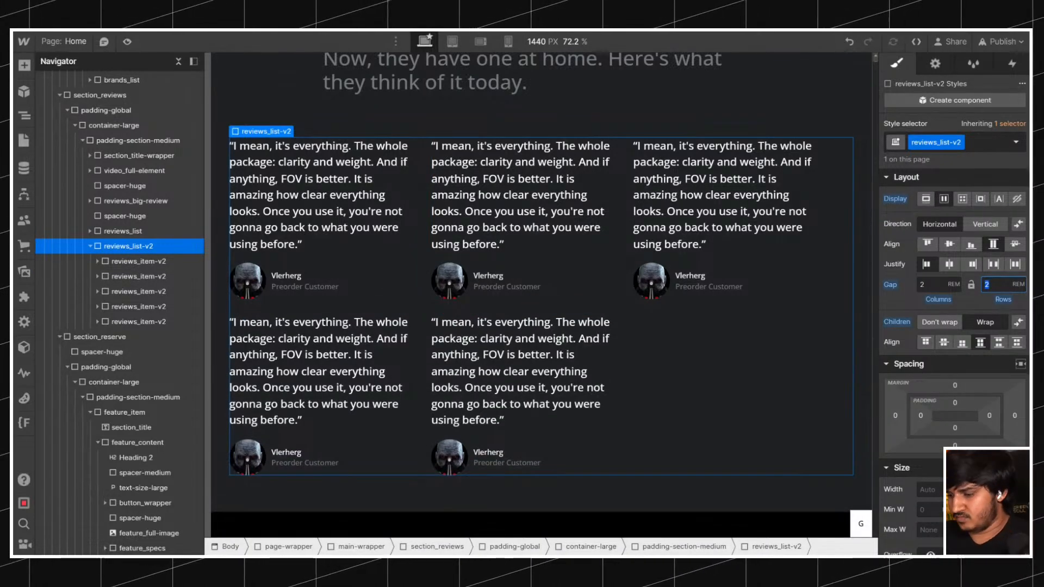
text(3)
key(Return)
Try auto left and right margins on the reviews_item-v2 class and reset both margins.
click(133, 307)
click(895, 363)
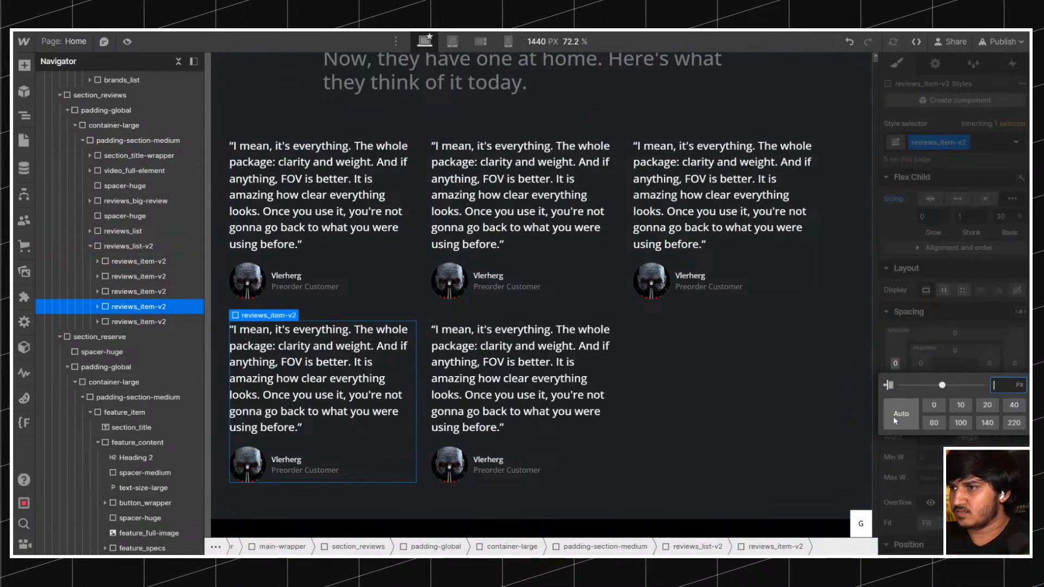
click(892, 417)
click(1016, 363)
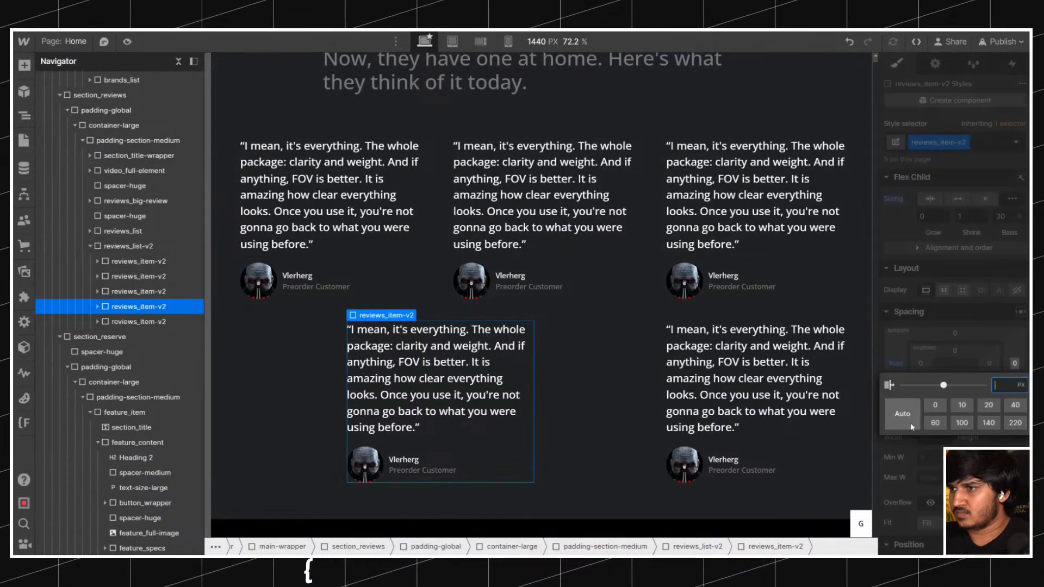
click(911, 415)
scroll(694, 337, up, 3)
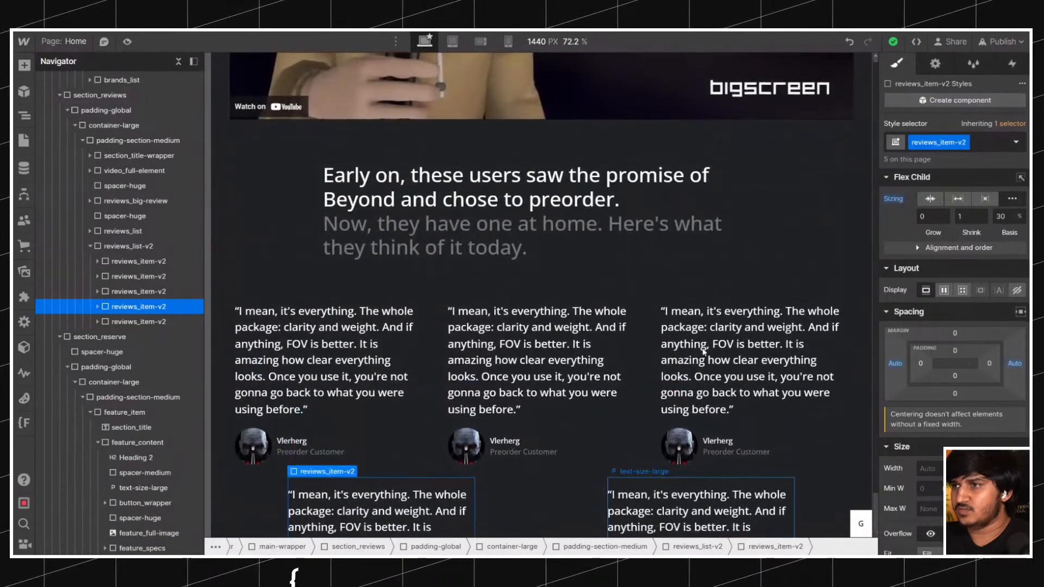
scroll(694, 337, down, 4)
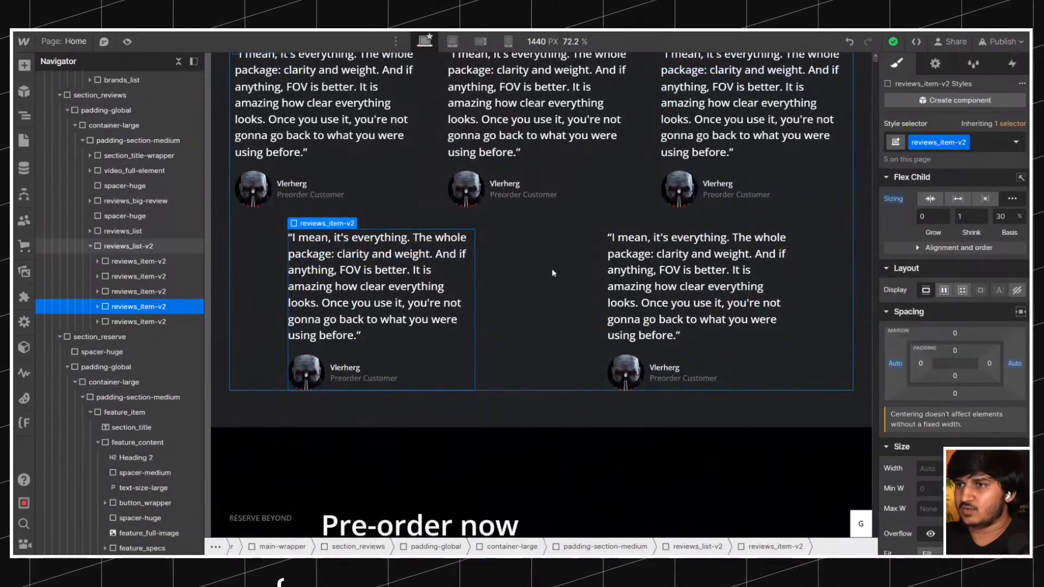
alt+click(896, 366)
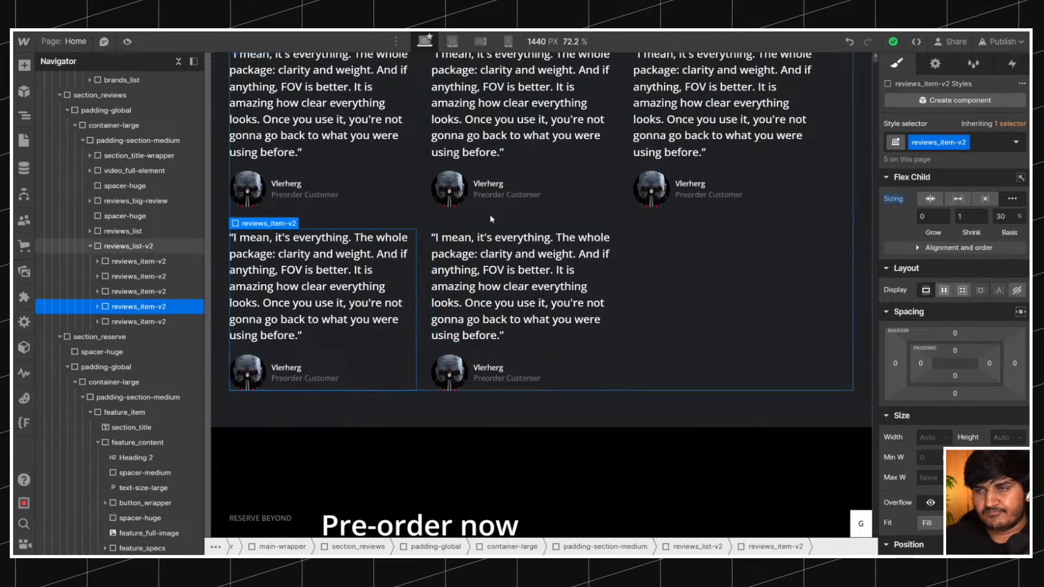
Reset the custom flex sizing of reviews_item-v2 and set its maximum width to 30%.
click(161, 321)
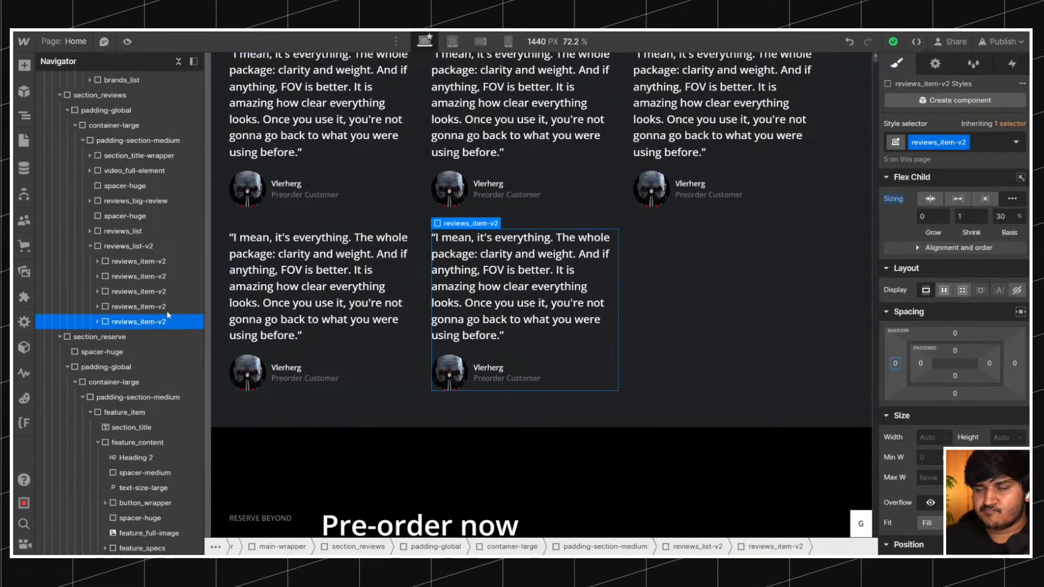
alt+click(892, 199)
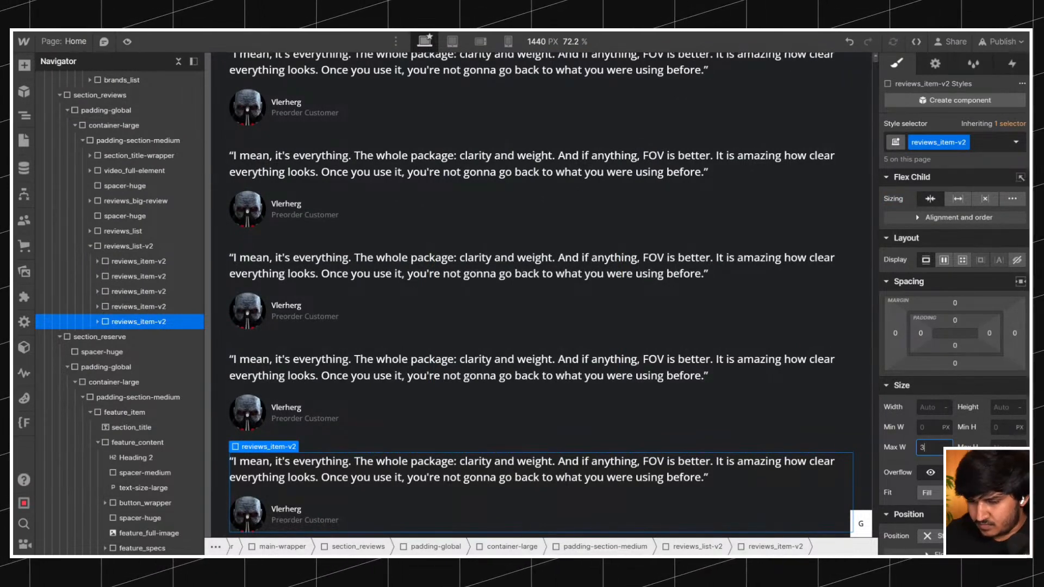
key(Return)
Justify the cards in reviews_list-v2 to the center and compare the layout with the original Bigscreen page.
click(730, 318)
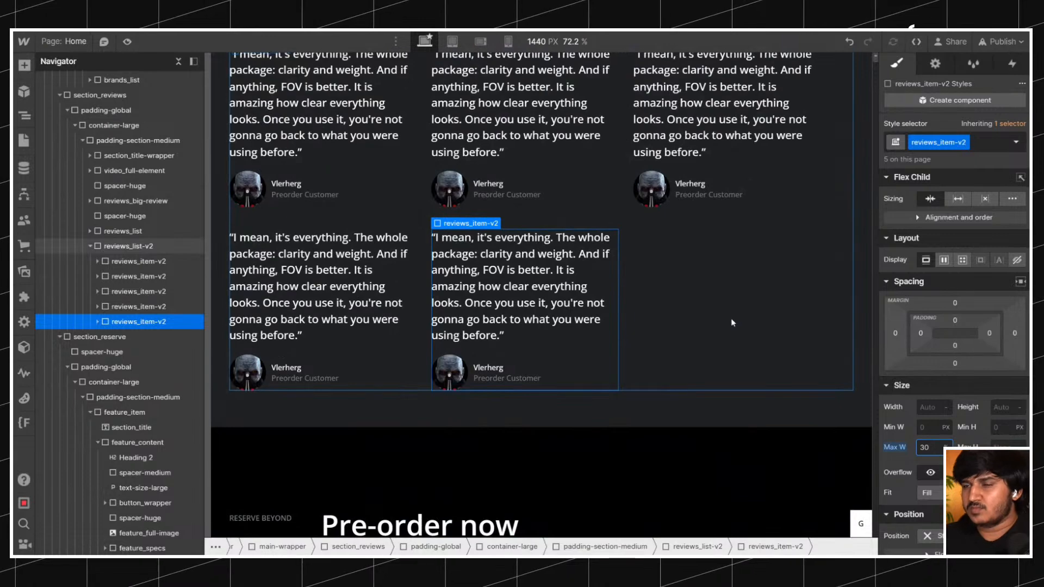
scroll(730, 318, up, 1)
click(950, 265)
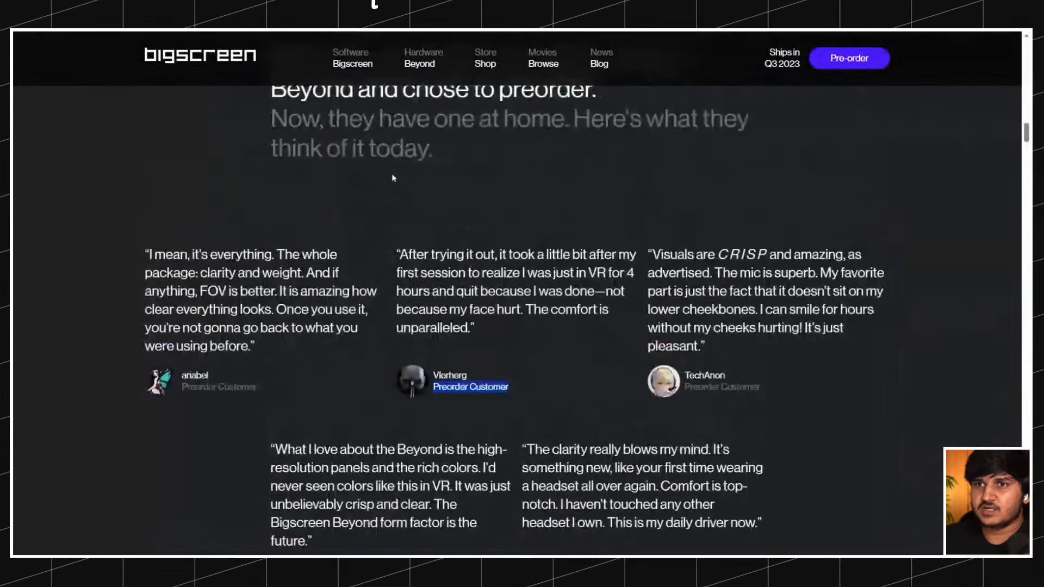
scroll(392, 177, up, 4)
scroll(392, 177, up, 9)
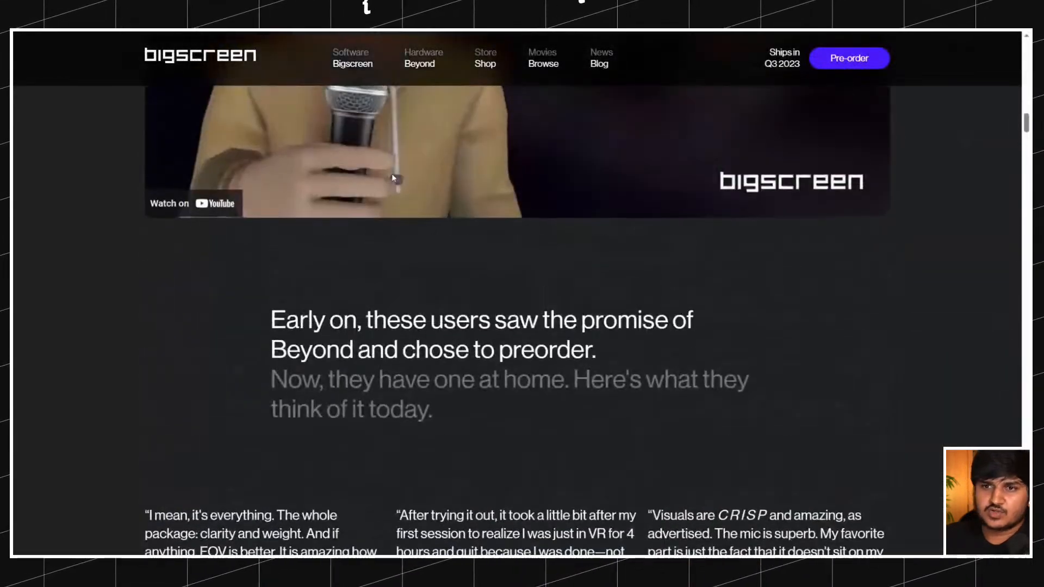
scroll(393, 178, down, 3)
scroll(393, 178, down, 6)
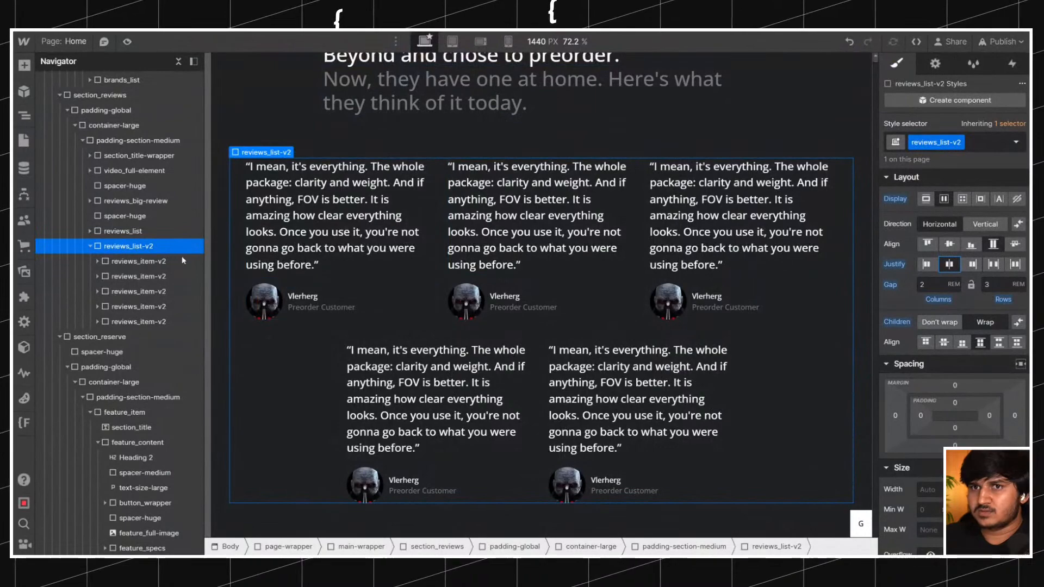
Try letting the width-limited reviews_item-v2 cards grow if possible and undo that sizing change.
click(164, 262)
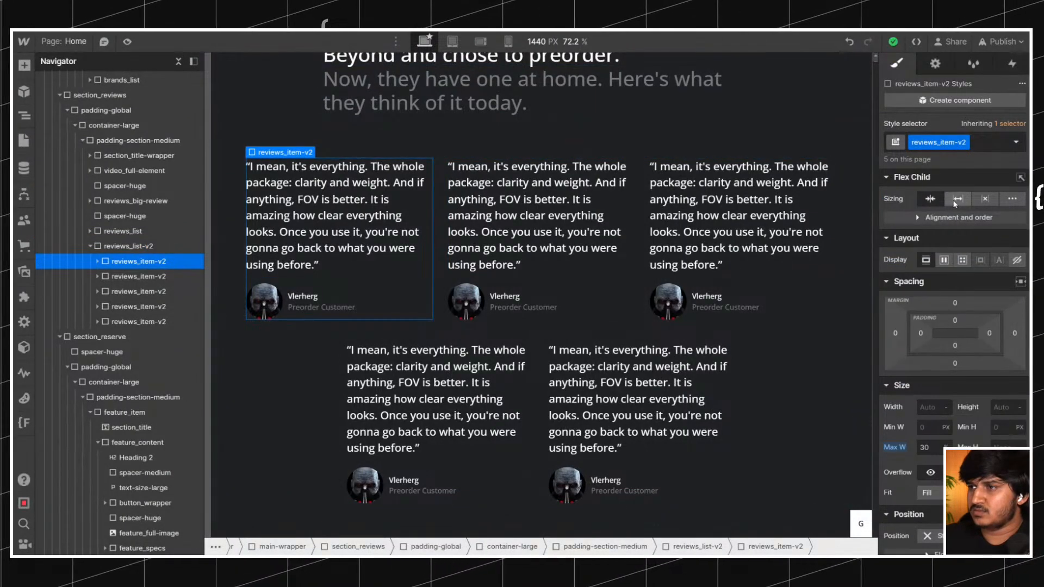
click(930, 199)
click(119, 248)
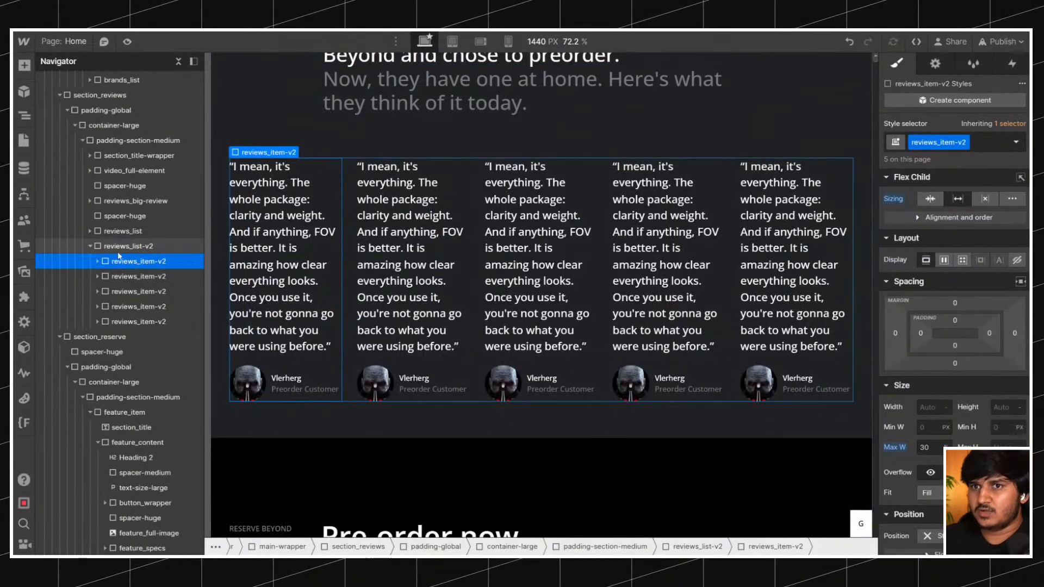
click(849, 42)
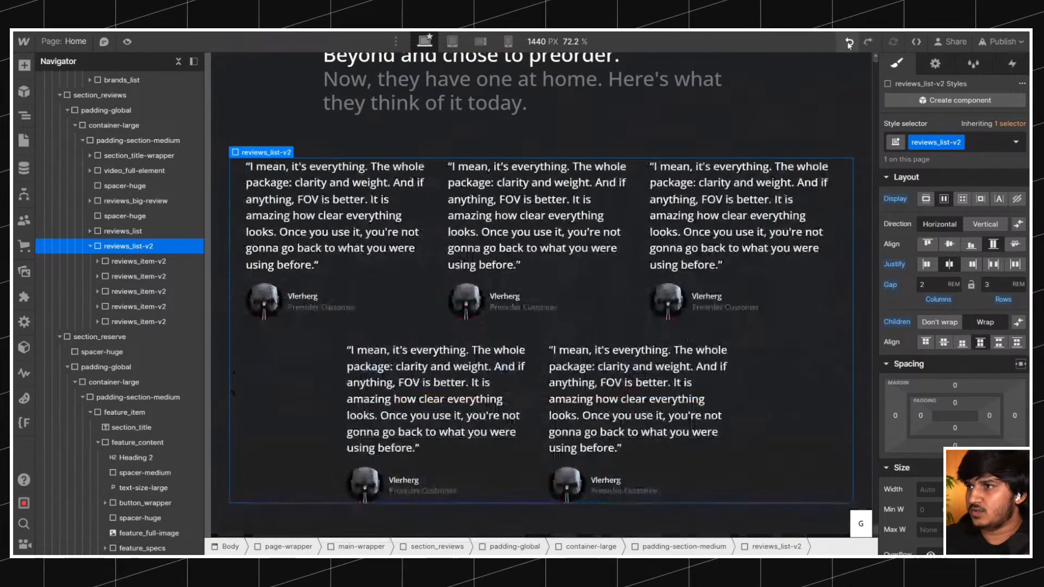
Set the maximum width of the reviews_item-v2 cards to 31.5%.
scroll(512, 228, down, 1)
scroll(542, 240, up, 4)
scroll(453, 246, down, 2)
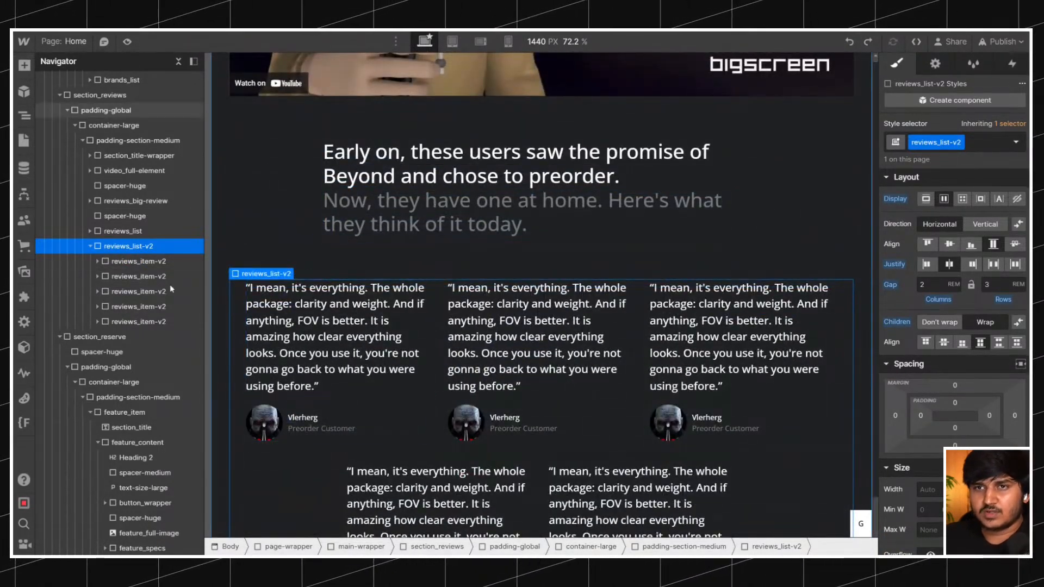
click(147, 262)
click(925, 447)
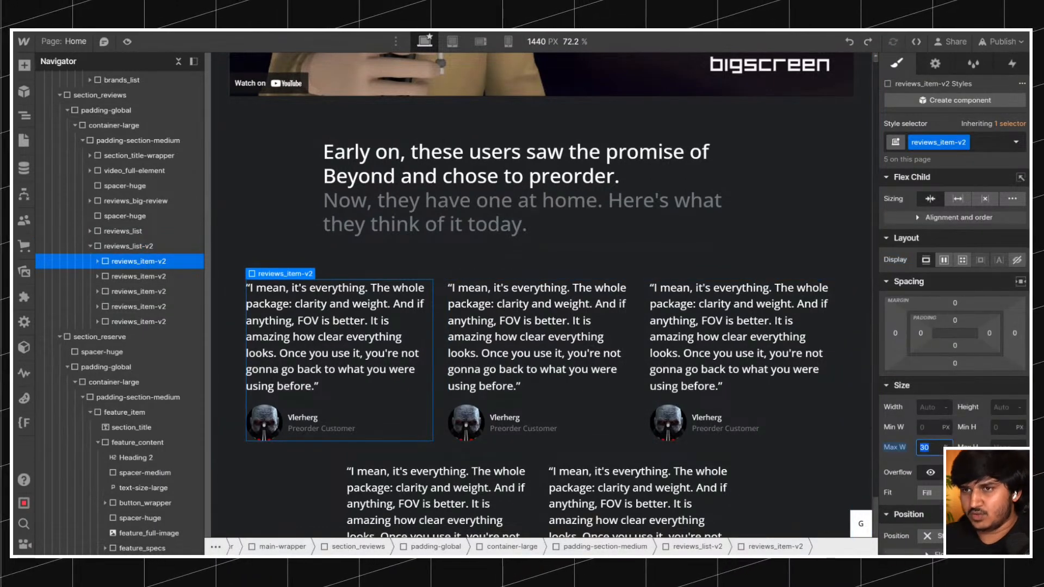
text(31)
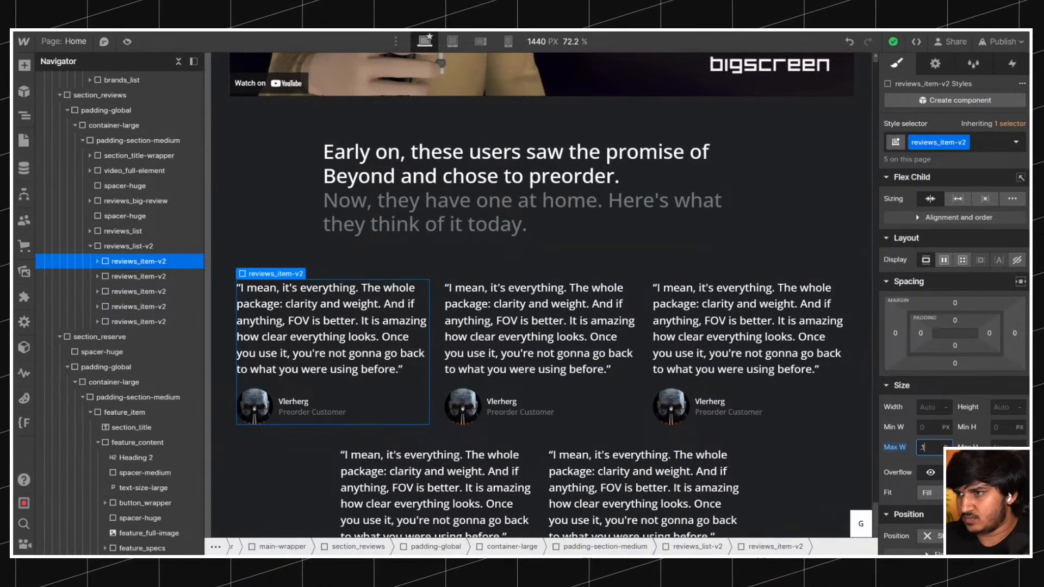
text(.5)
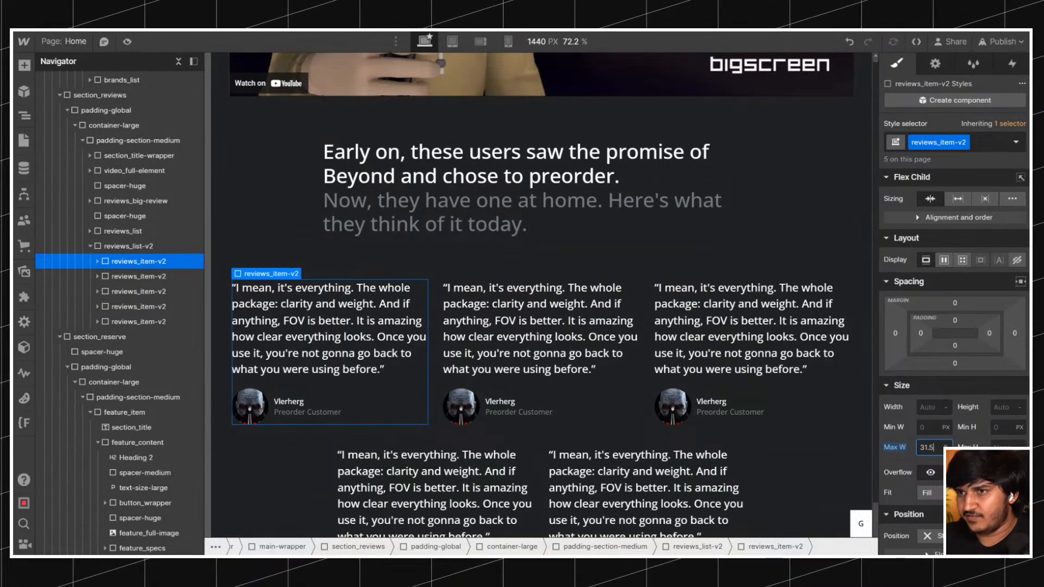
scroll(602, 311, down, 2)
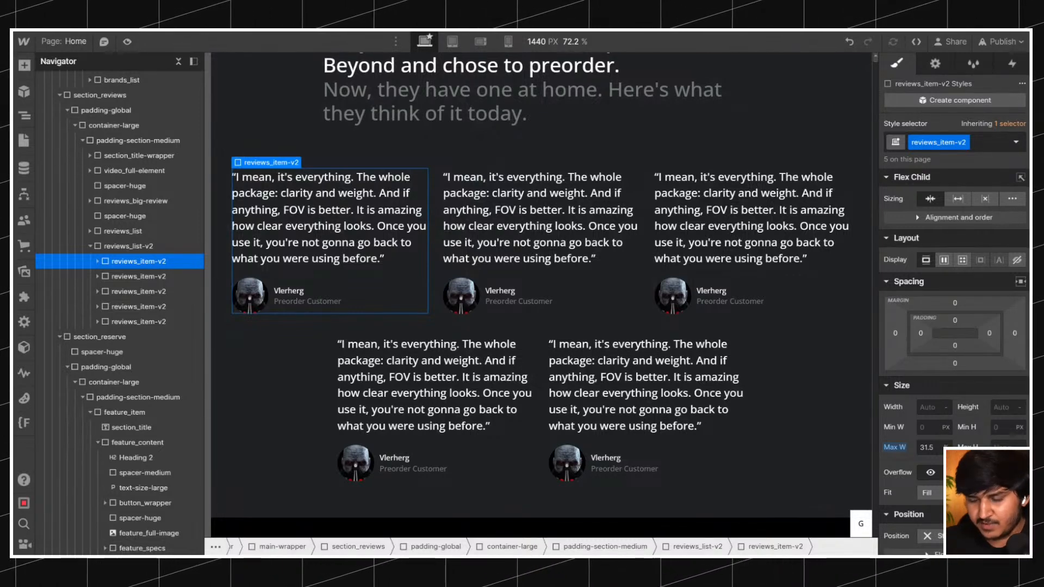
Try center alignment for the cards in reviews_list-v2 and undo it.
click(136, 246)
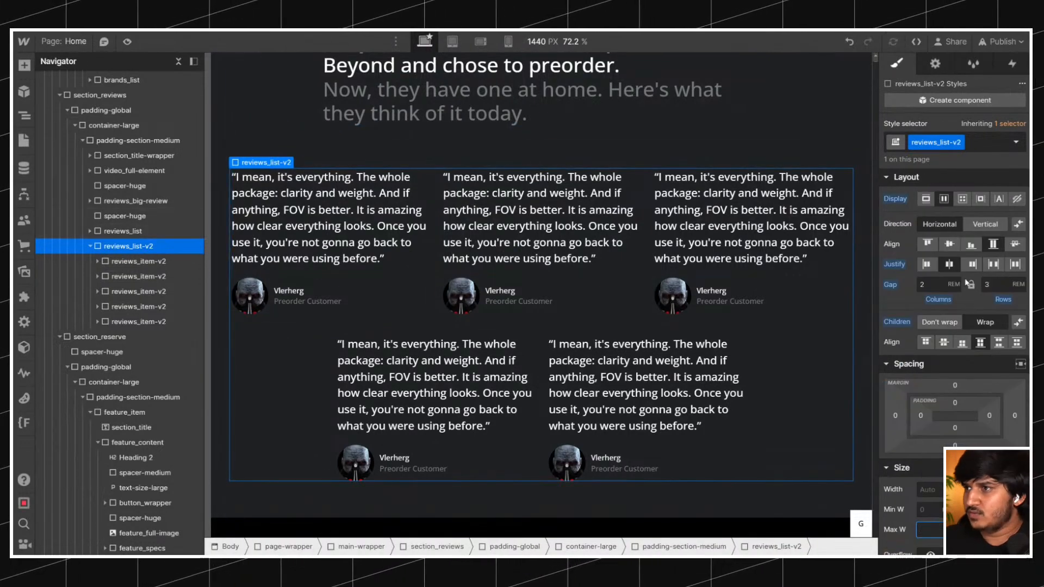
click(952, 246)
key(ctrl+z)
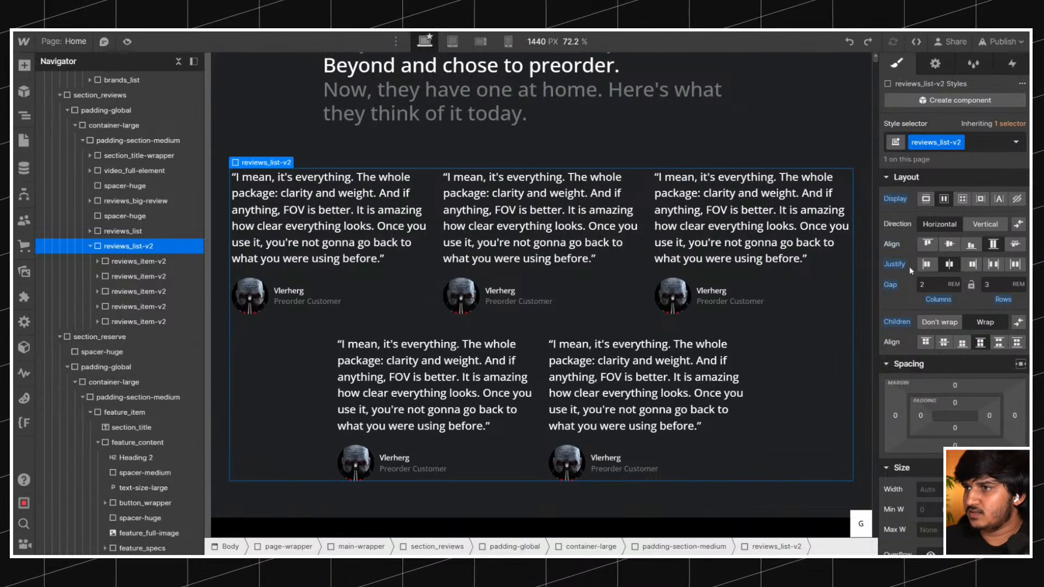
click(949, 246)
key(ctrl+z)
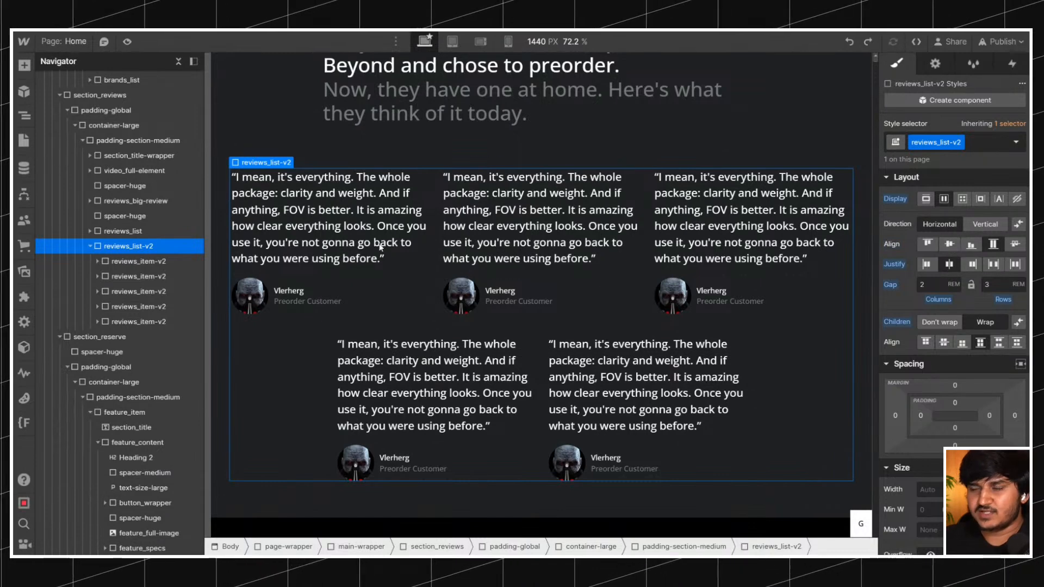
click(128, 259)
click(128, 245)
scroll(347, 252, up, 5)
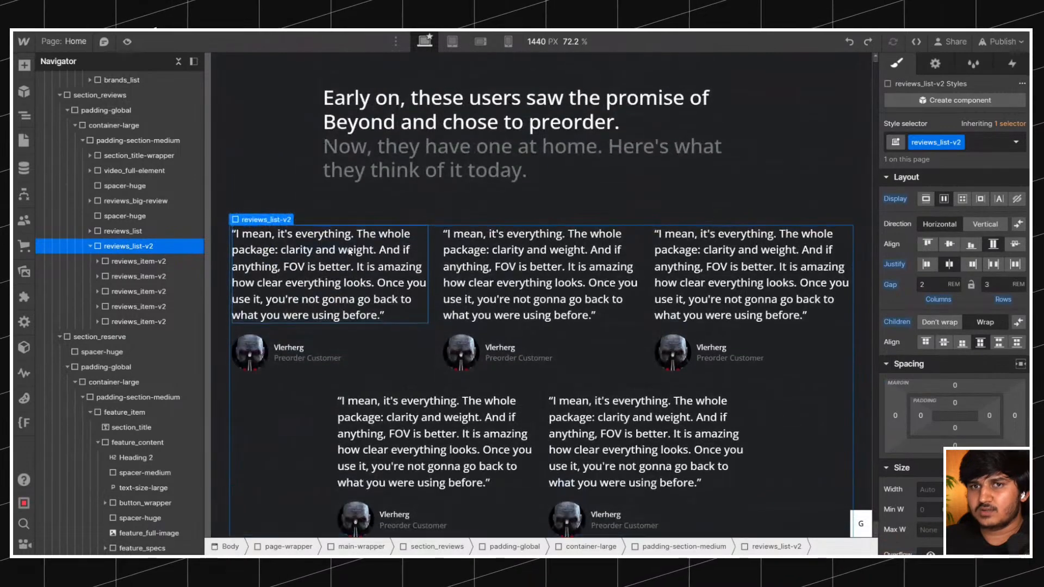
scroll(349, 251, down, 3)
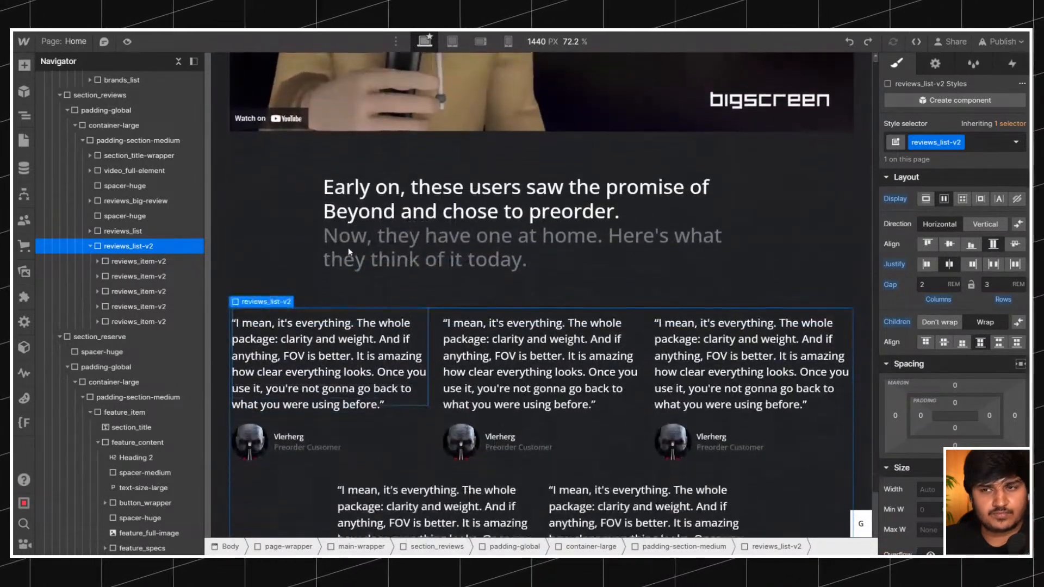
Try automatic left and right margins on the 31.5%-wide reviews_item-v2 cards and reset both margins.
click(152, 262)
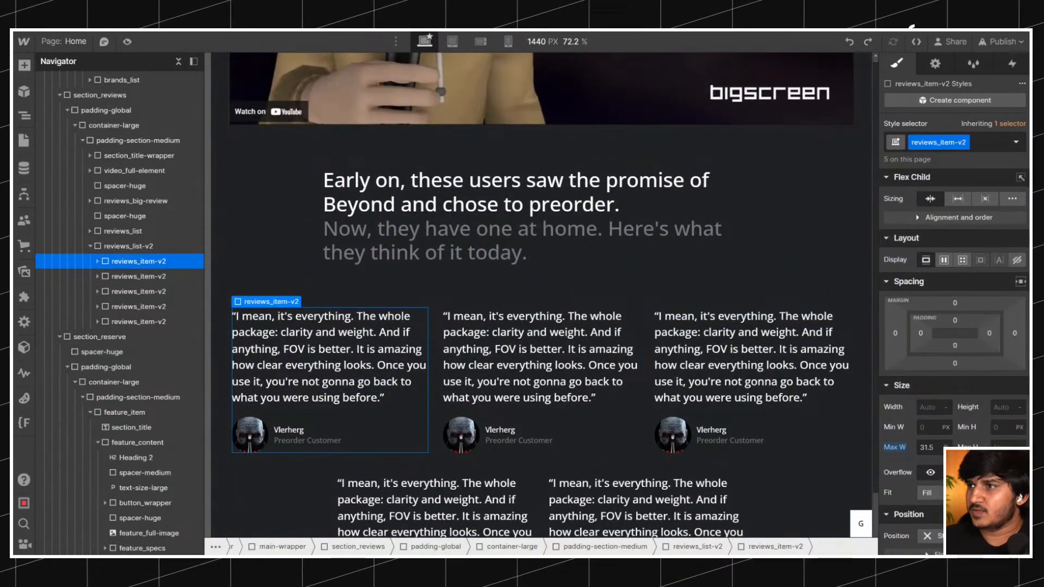
click(1020, 281)
scroll(569, 309, down, 6)
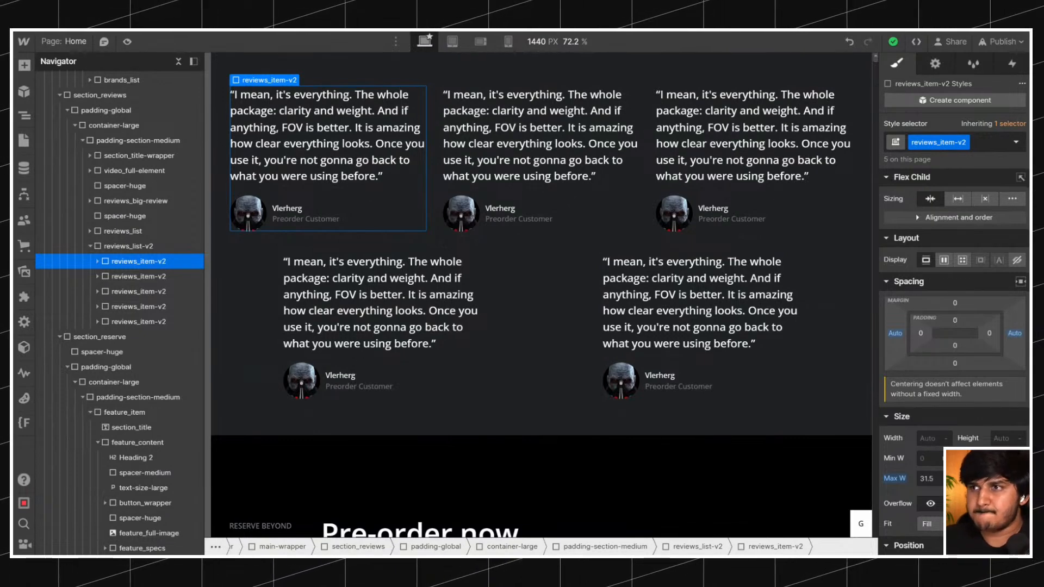
alt+click(894, 333)
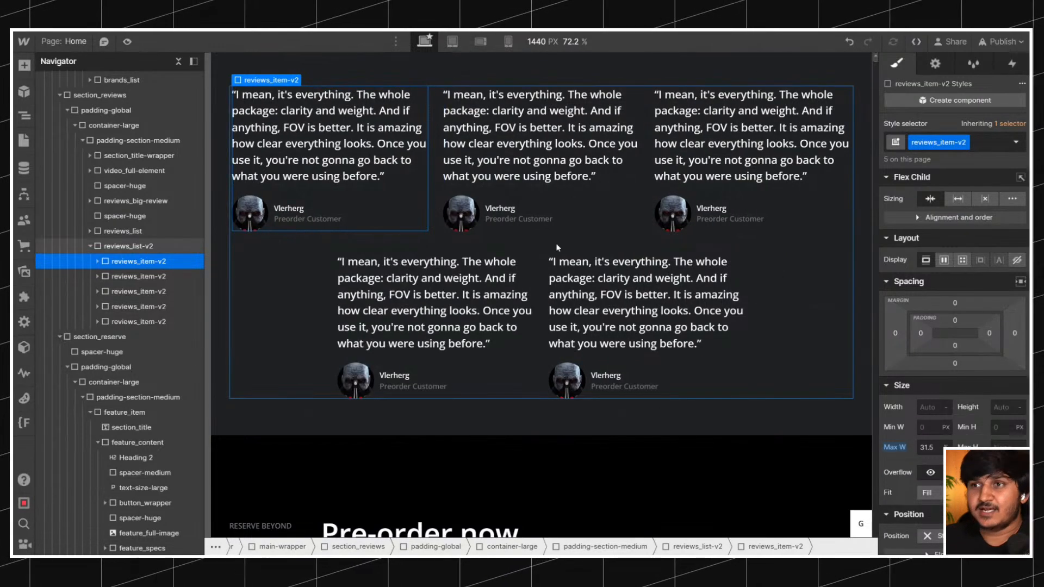
scroll(555, 243, up, 3)
scroll(556, 246, down, 3)
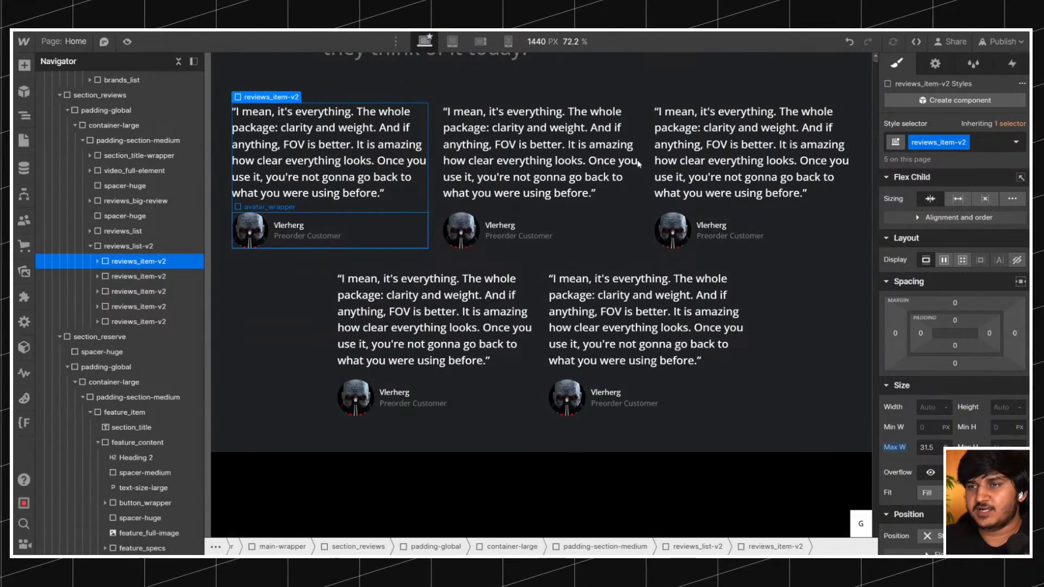
Duplicate the last reviews_item-v2 card four times to test how reviews_list-v2 wraps with three full rows.
click(633, 259)
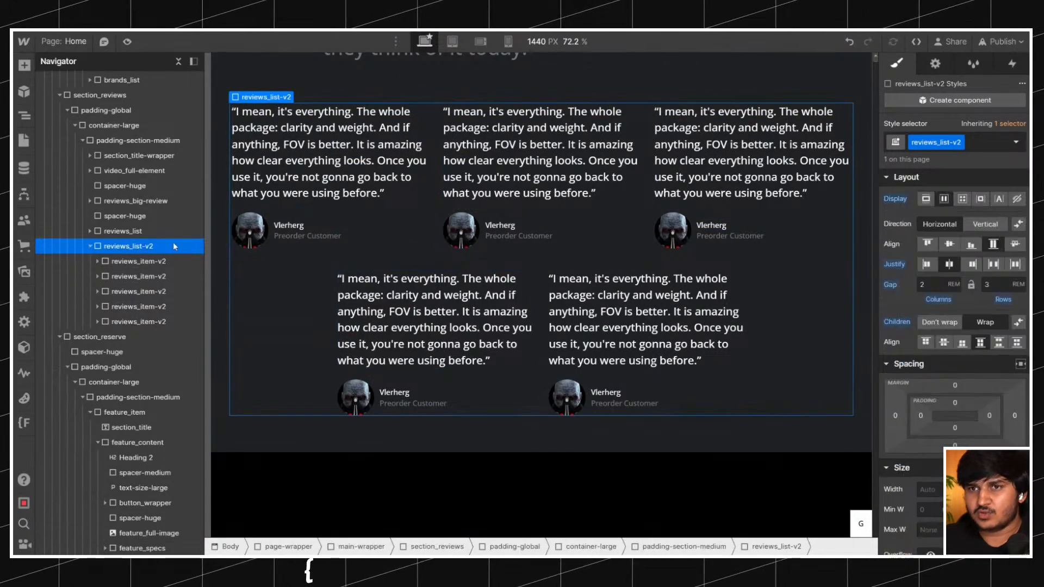
click(145, 321)
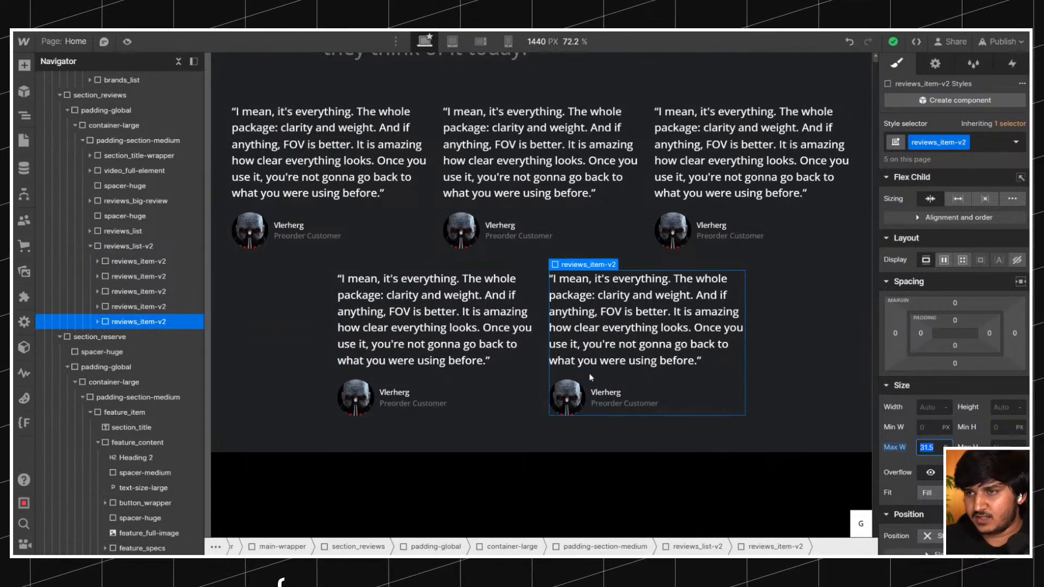
drag(553, 263, 556, 273)
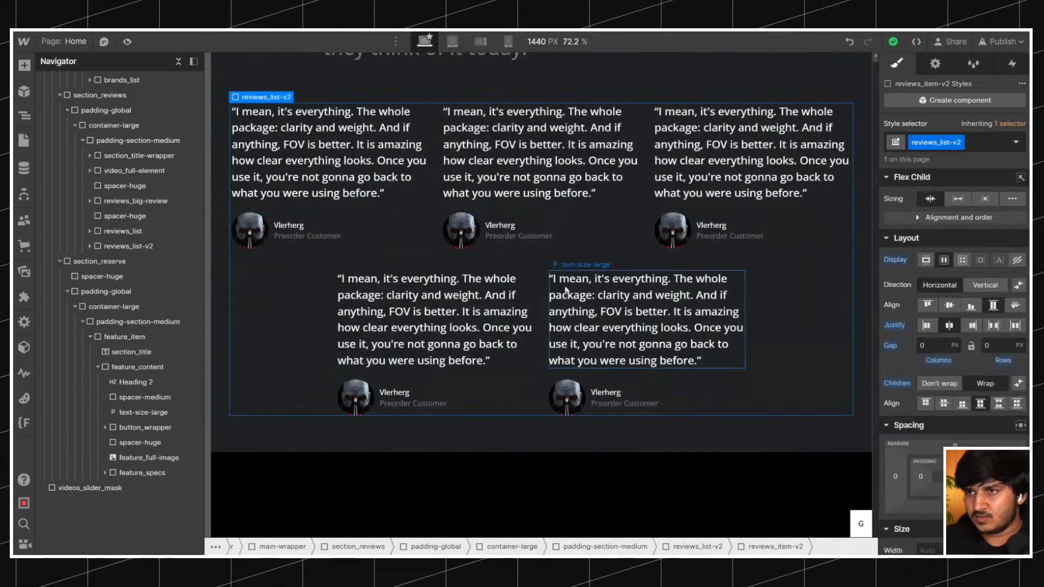
click(569, 376)
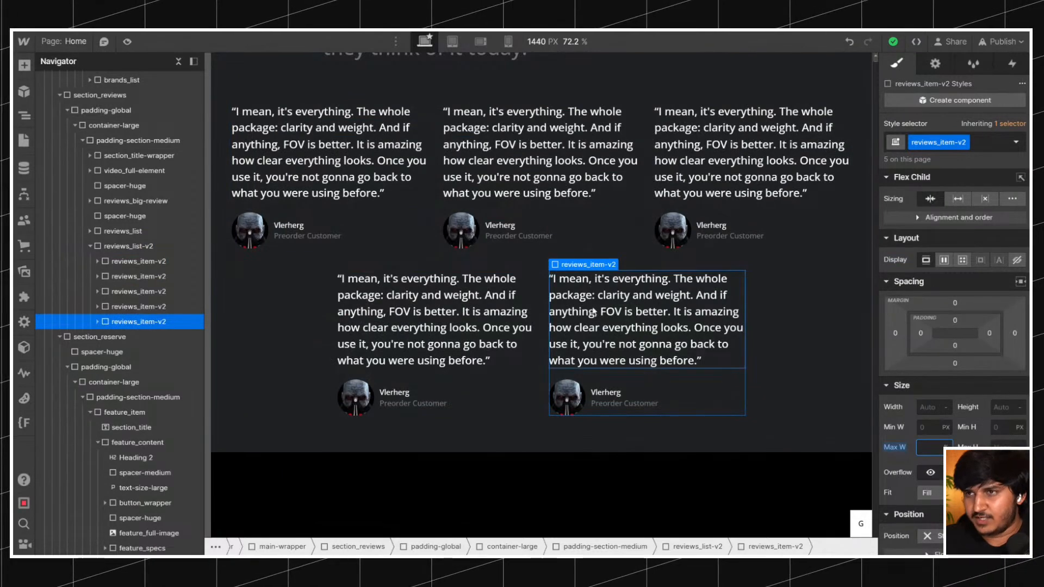
right_click(585, 265)
click(596, 378)
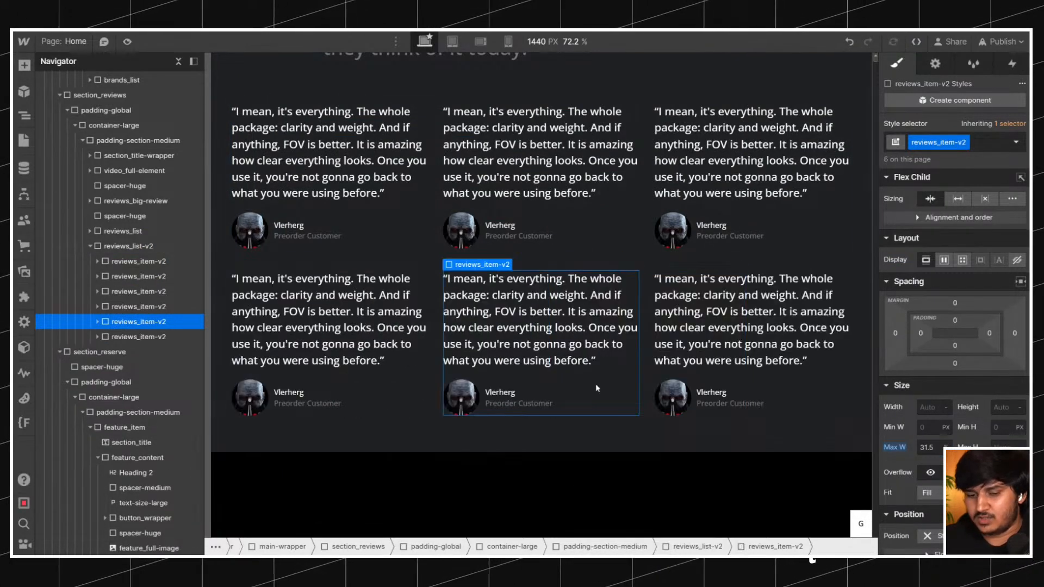
key(ctrl+d)
key(ctrl+d)
scroll(616, 318, down, 4)
scroll(616, 318, up, 5)
key(ctrl+d)
scroll(616, 318, down, 5)
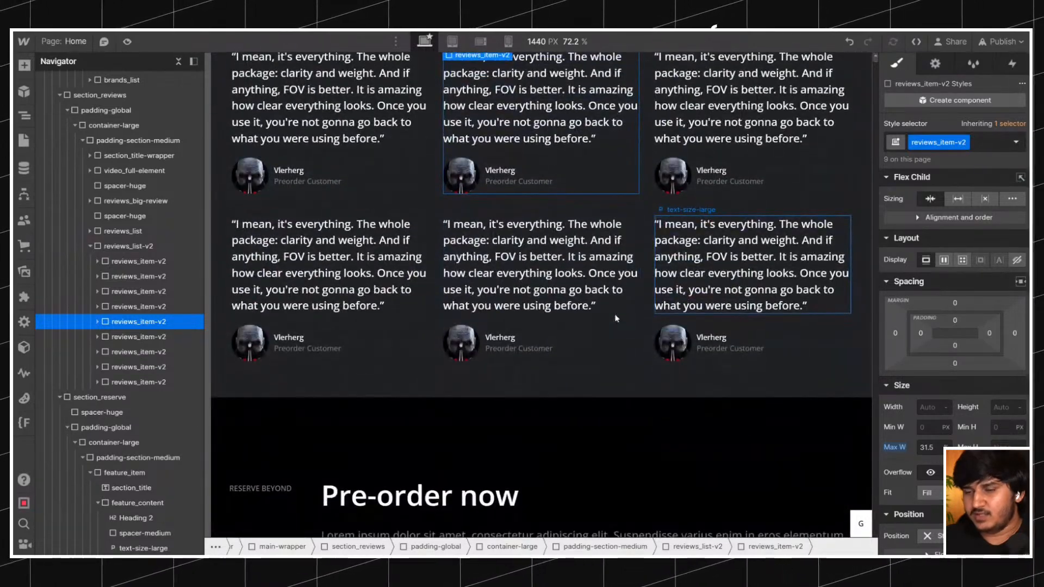
Remove the four extra reviews_item-v2 copies so reviews_list-v2 holds five cards.
key(Delete)
key(Delete)
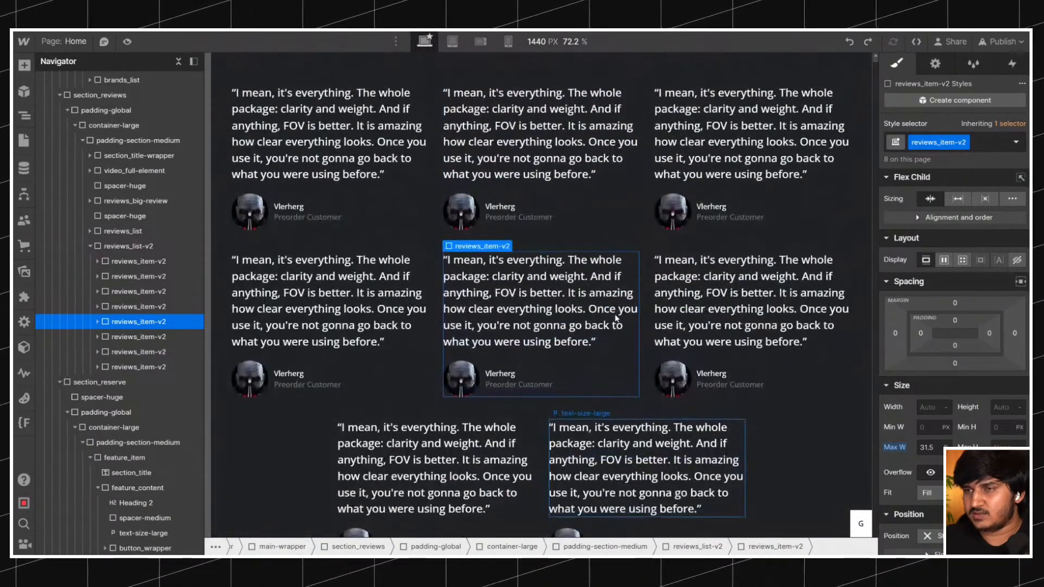
key(Delete)
key(Delete)
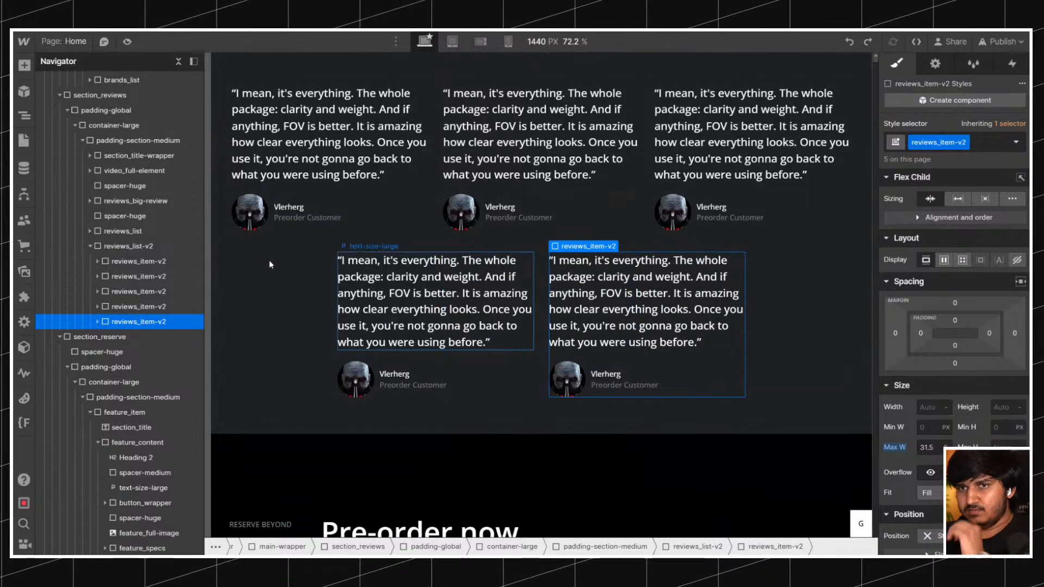
Clear the maximum width of reviews_item-v2 and set its width to 100%.
click(136, 248)
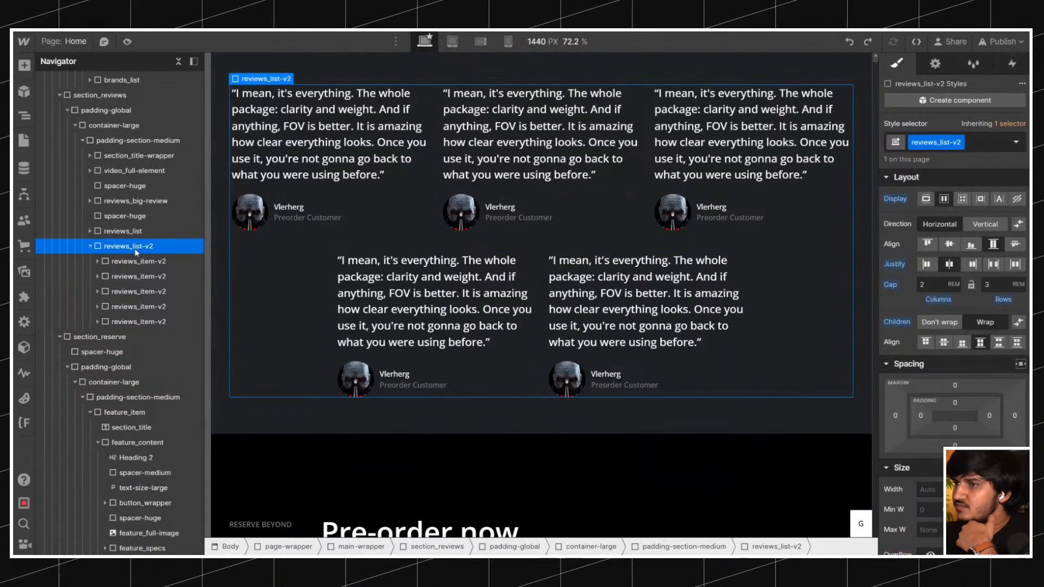
click(155, 263)
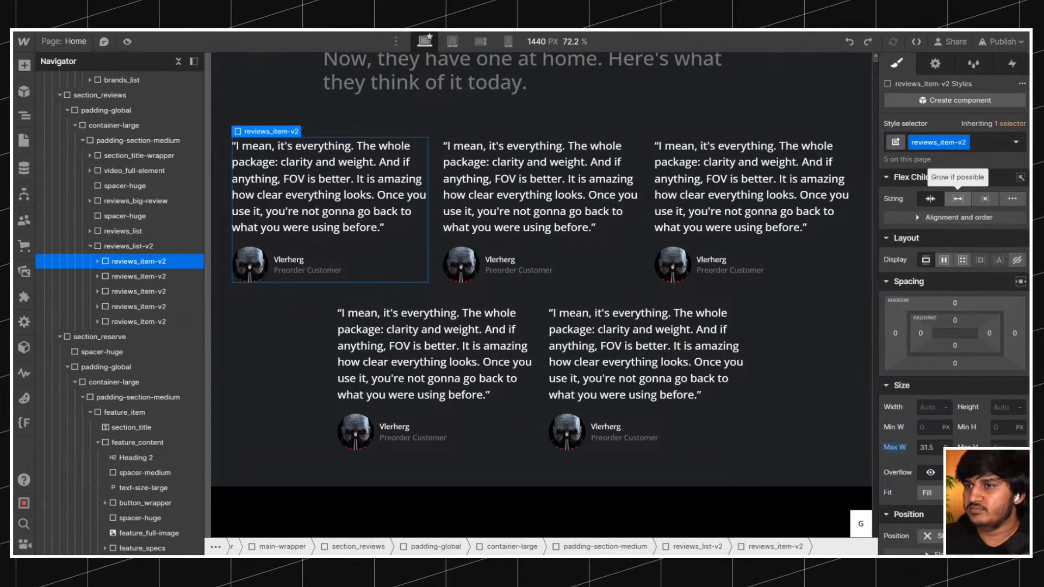
click(928, 198)
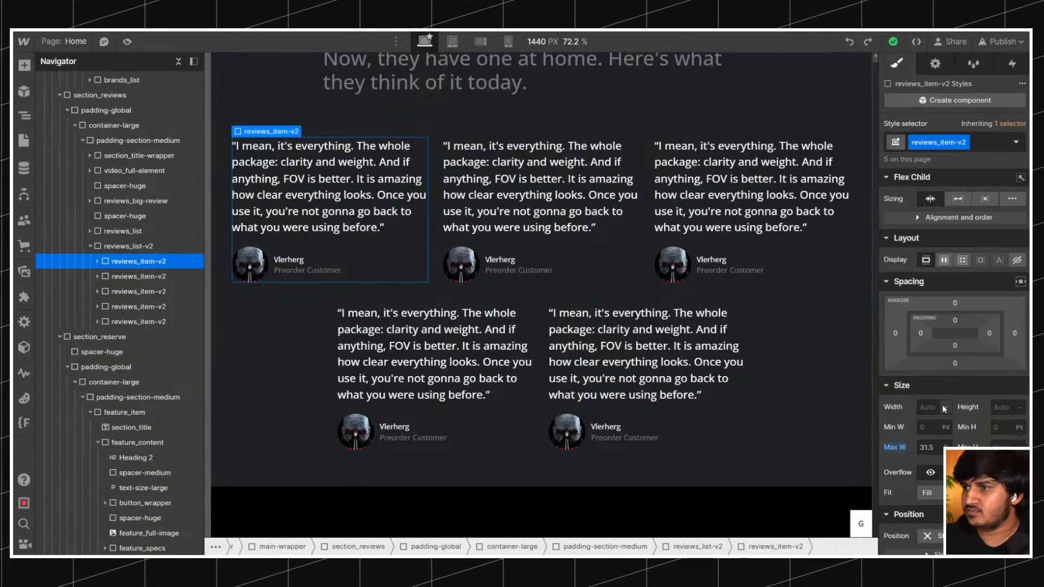
alt+click(894, 447)
click(931, 406)
text(100%)
key(Return)
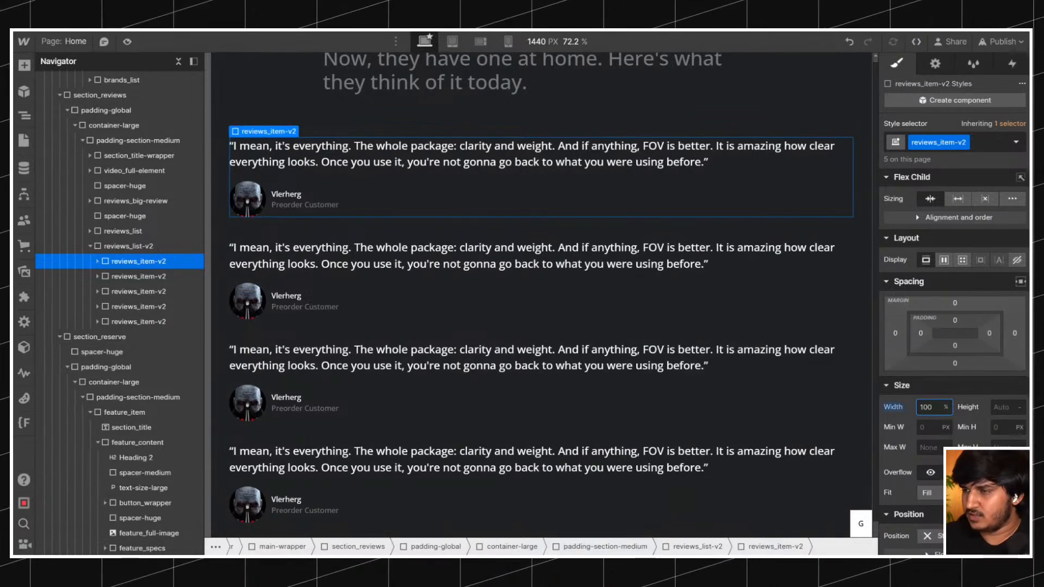
Try maximum widths from 30 rem up to 37 rem on reviews_item-v2, and reset both its width and maximum width.
click(928, 447)
text(30)
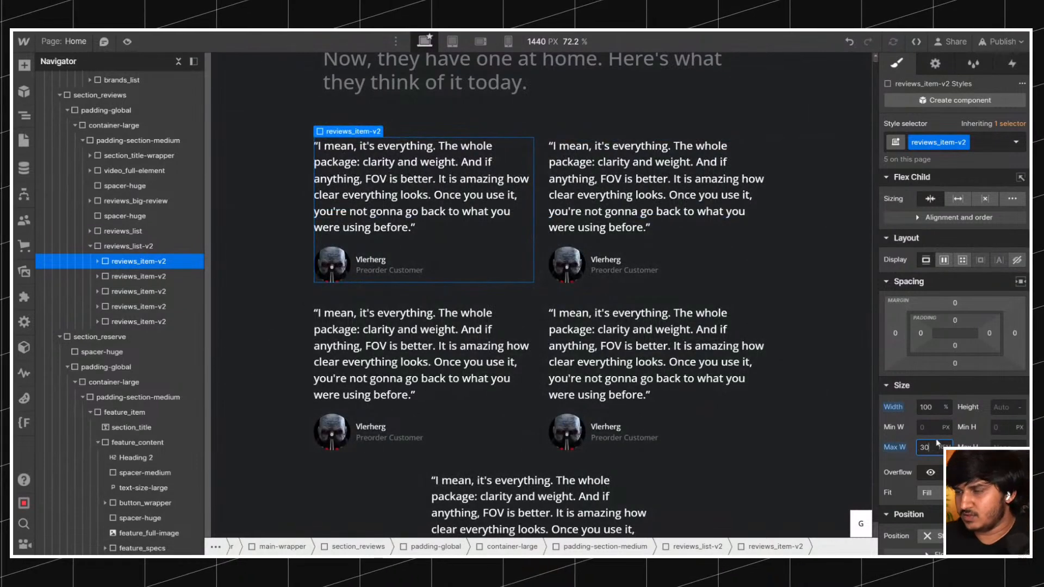
key(Up)
key(Up)
key(Up)
key(Up)
key(Down)
key(Down)
key(Up)
key(Up)
key(Up)
key(Up)
key(Up)
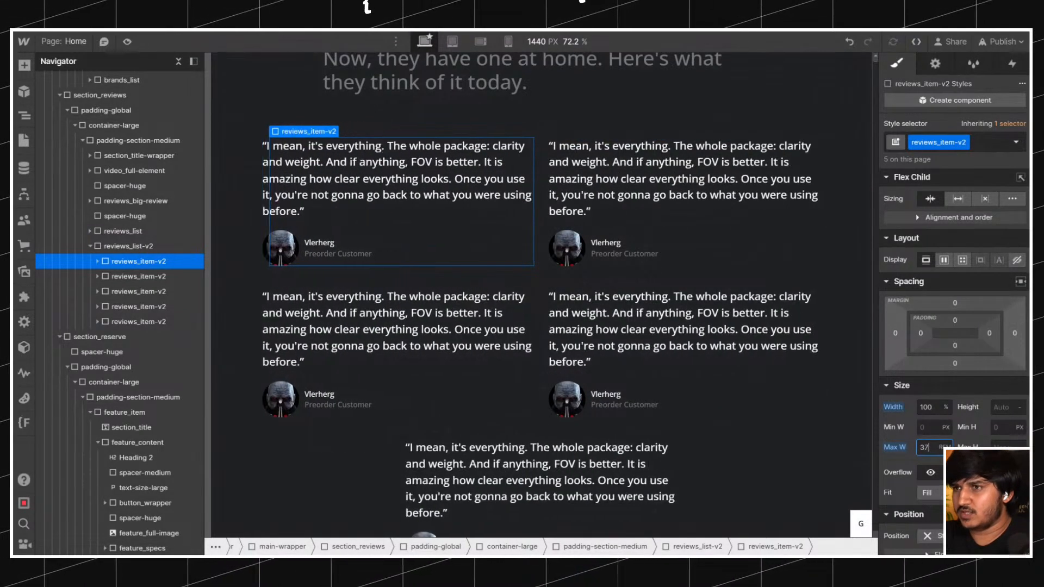
alt+click(896, 409)
alt+click(895, 450)
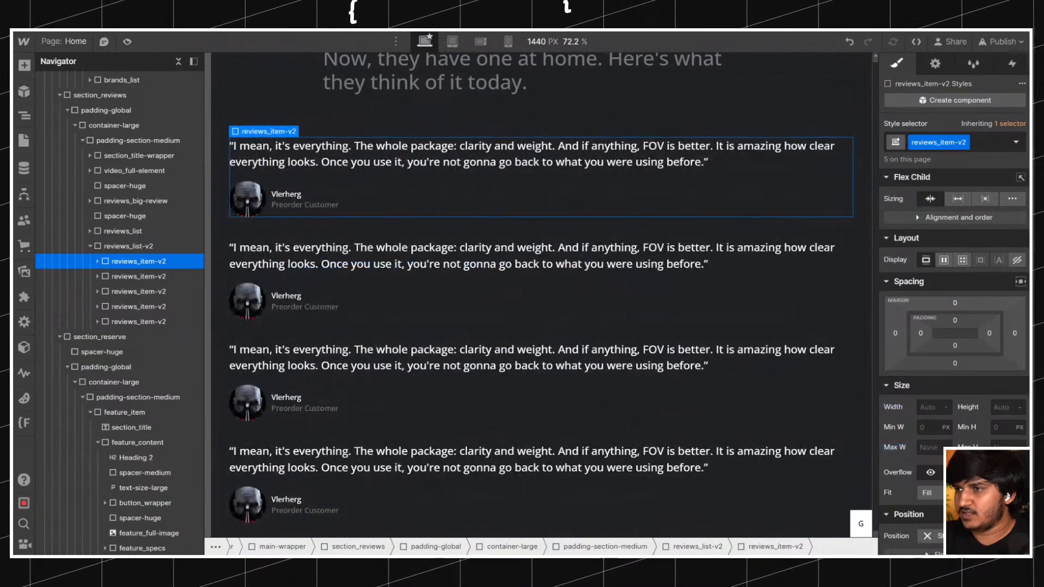
Give reviews_item-v2 custom flex sizing with grow 1, shrink 1 and a 30% basis.
click(958, 199)
click(1012, 199)
click(1003, 216)
text(30%)
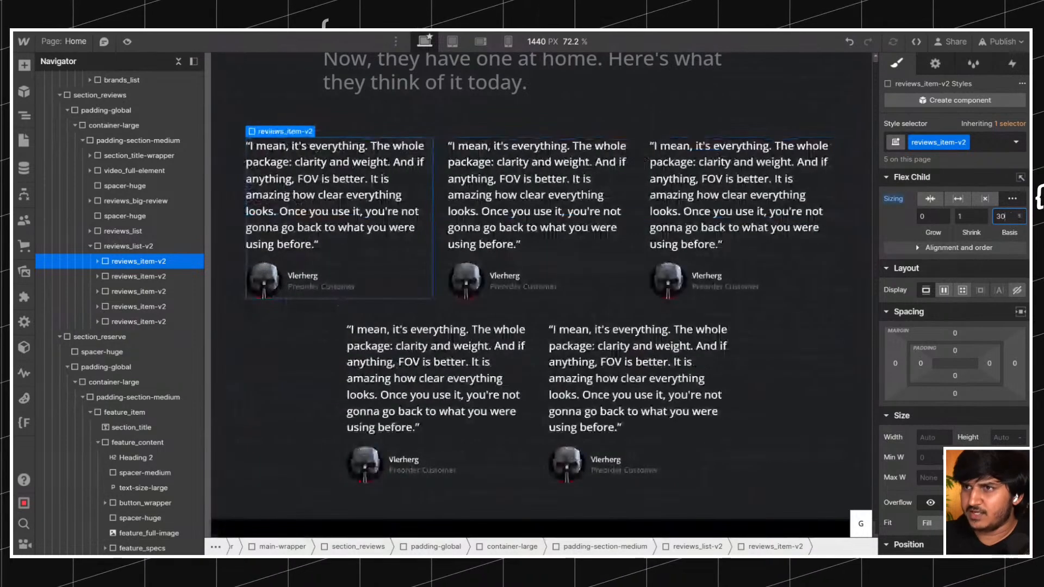
key(shift+Up)
key(shift+Down)
click(932, 216)
text(1)
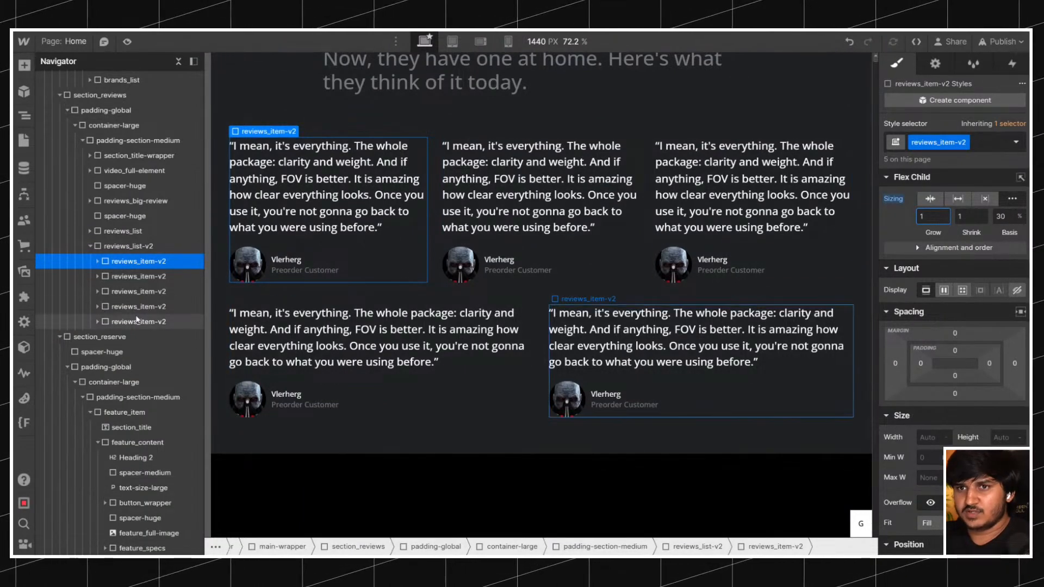
Set the maximum width of the growing reviews_item-v2 cards to 30 rem and compare the list and card settings.
click(137, 307)
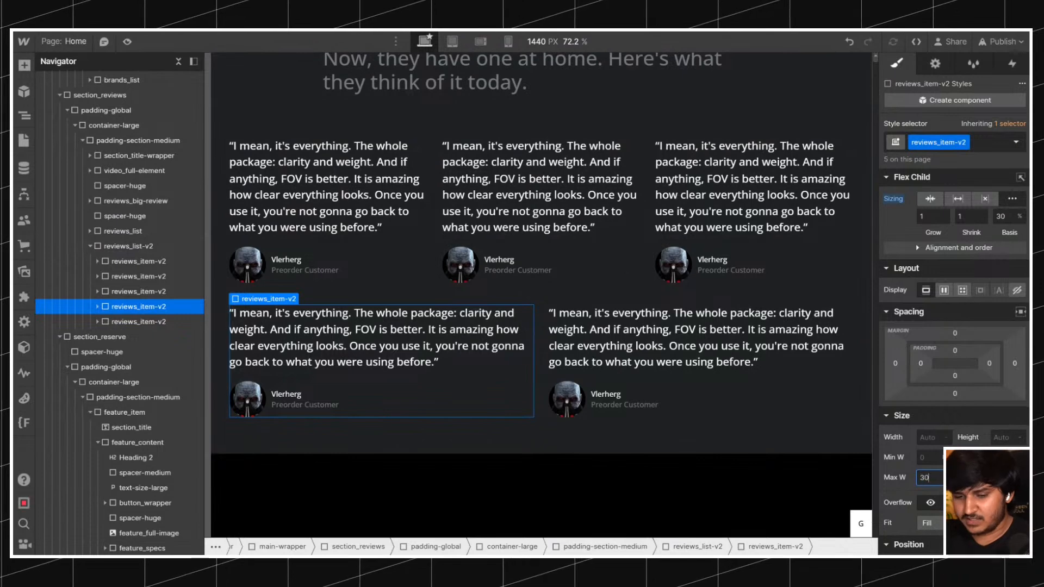
text(30rem)
key(Return)
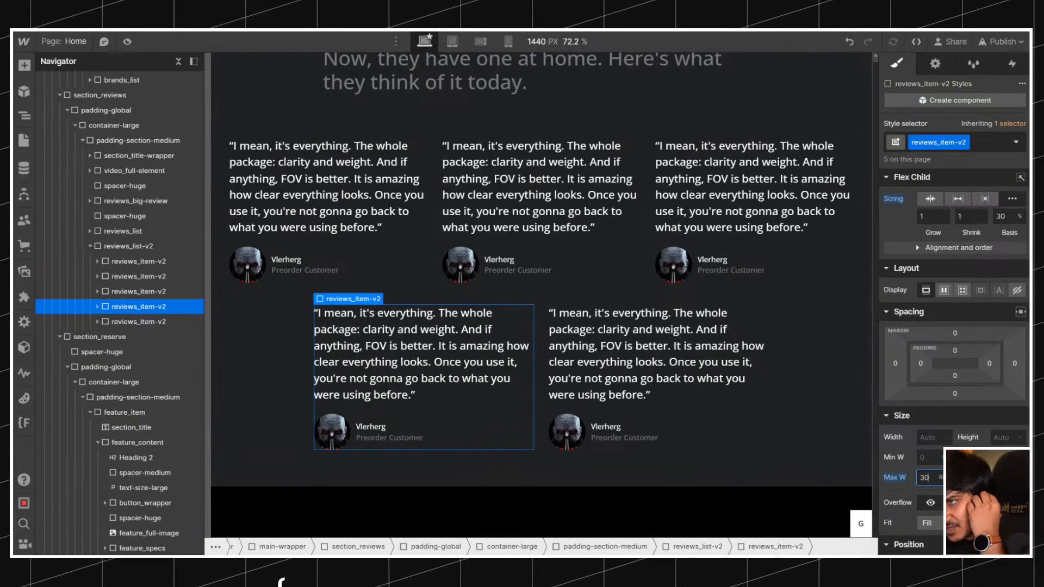
click(128, 246)
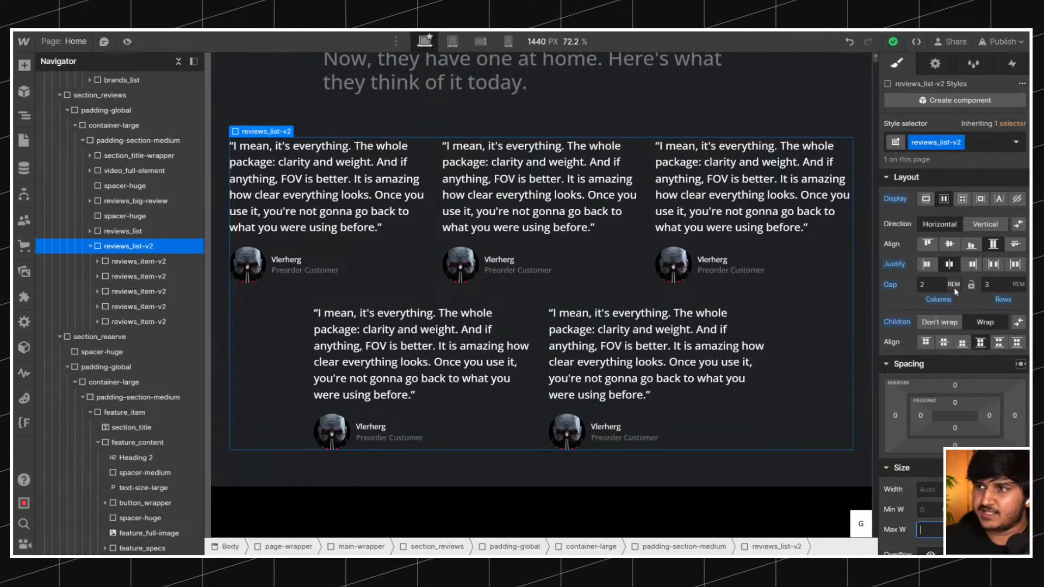
click(155, 262)
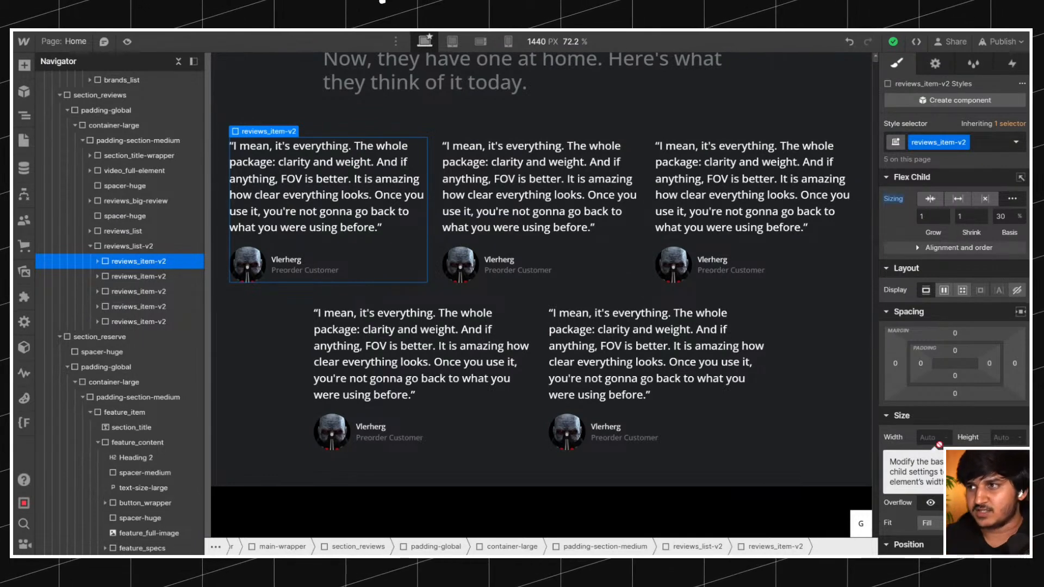
Try maximum widths of 30% and 32% on reviews_item-v2 and settle on 33%.
click(932, 216)
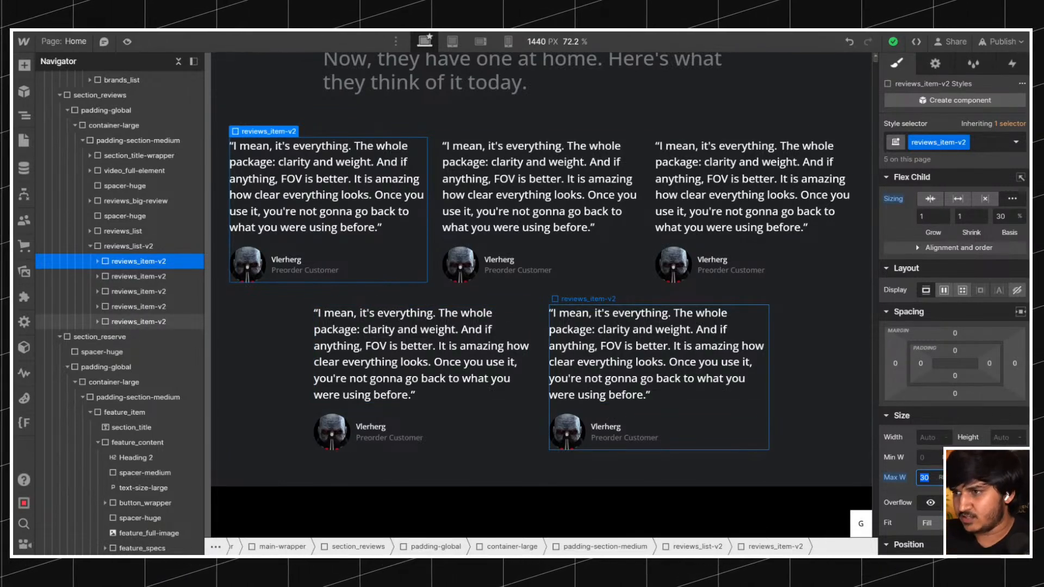
text(em)
key(Return)
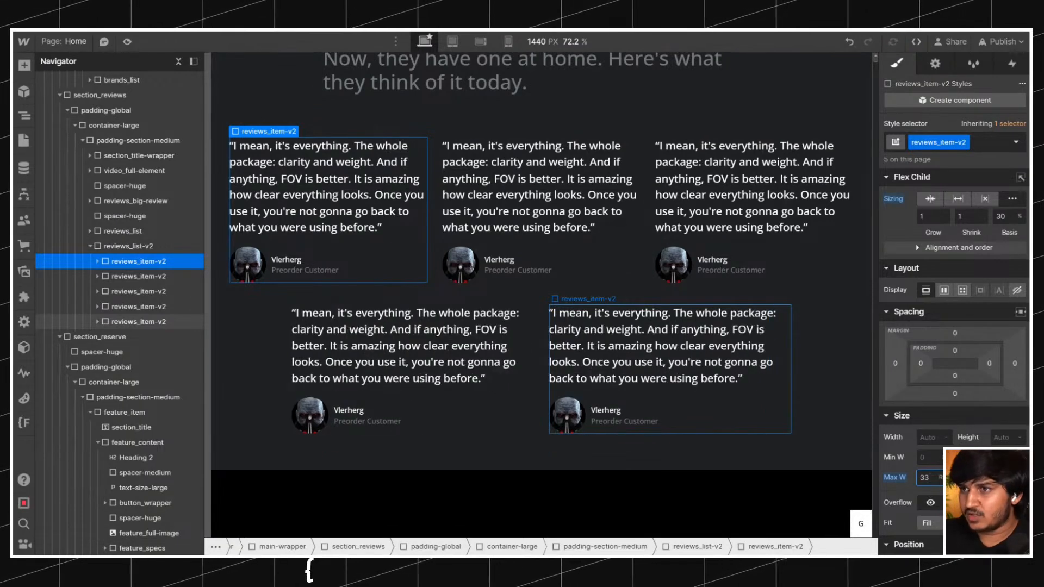
text(3)
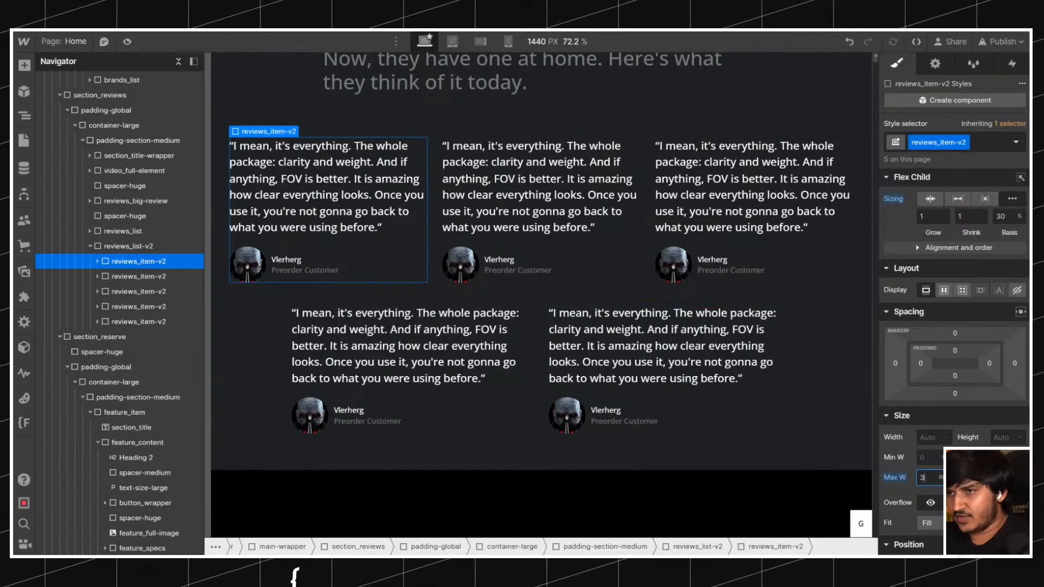
text(0)
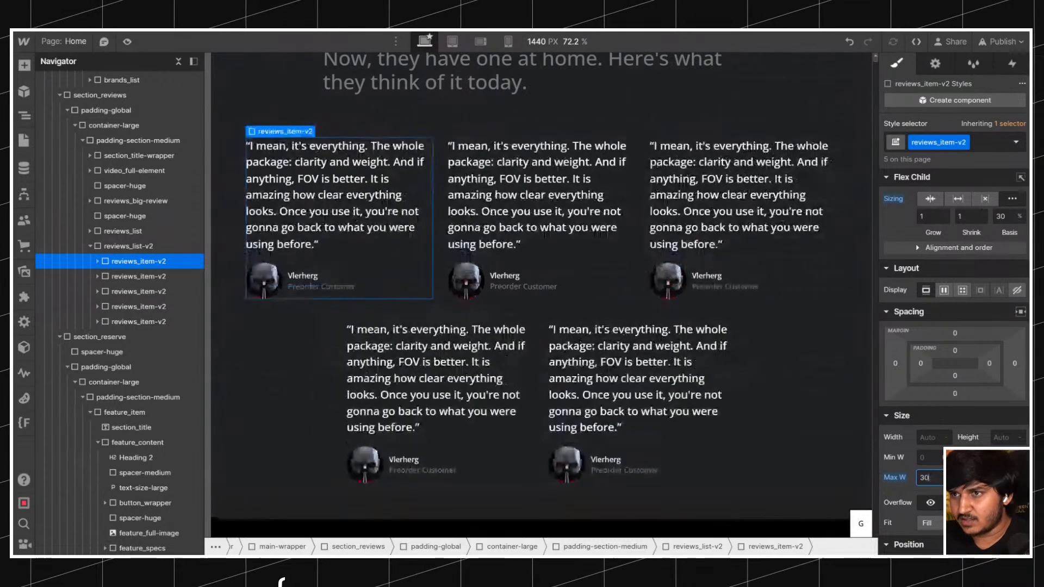
text(33)
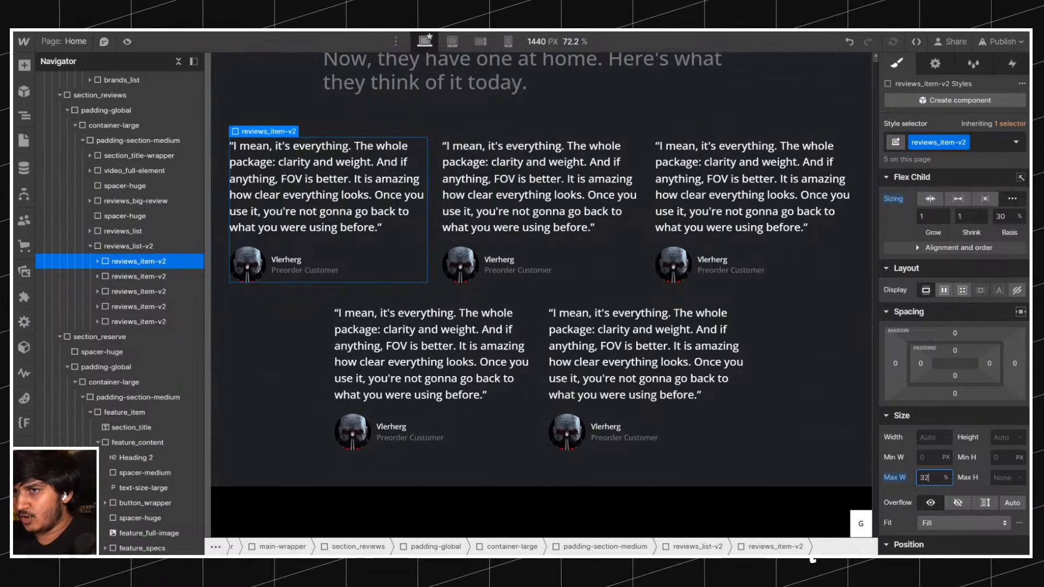
key(Down)
key(Up)
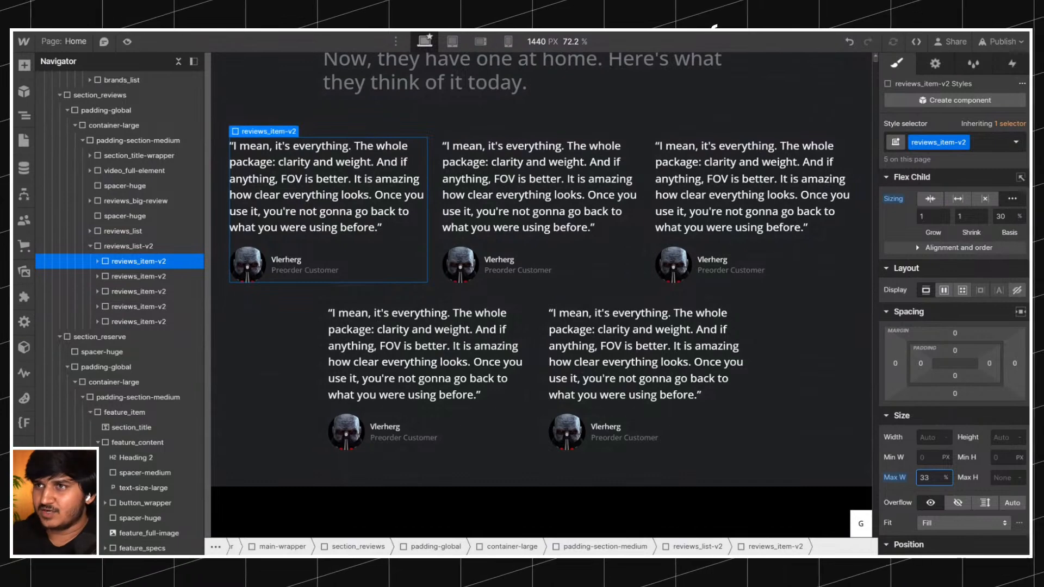
Preview the review cards on a canvas narrowed to 1040 px and restore the canvas width to 1440 px.
click(551, 48)
click(855, 263)
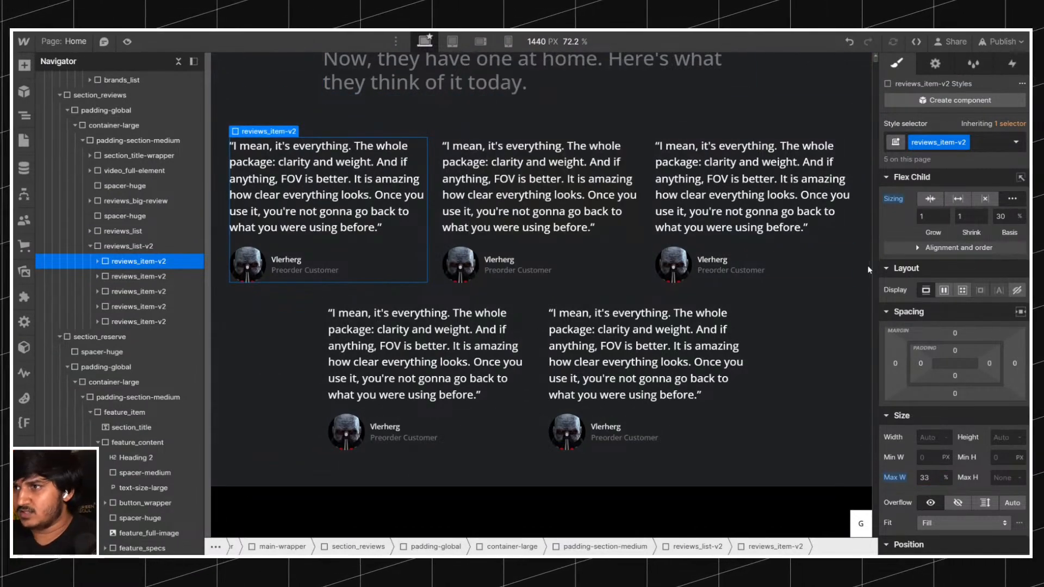
drag(876, 277, 750, 277)
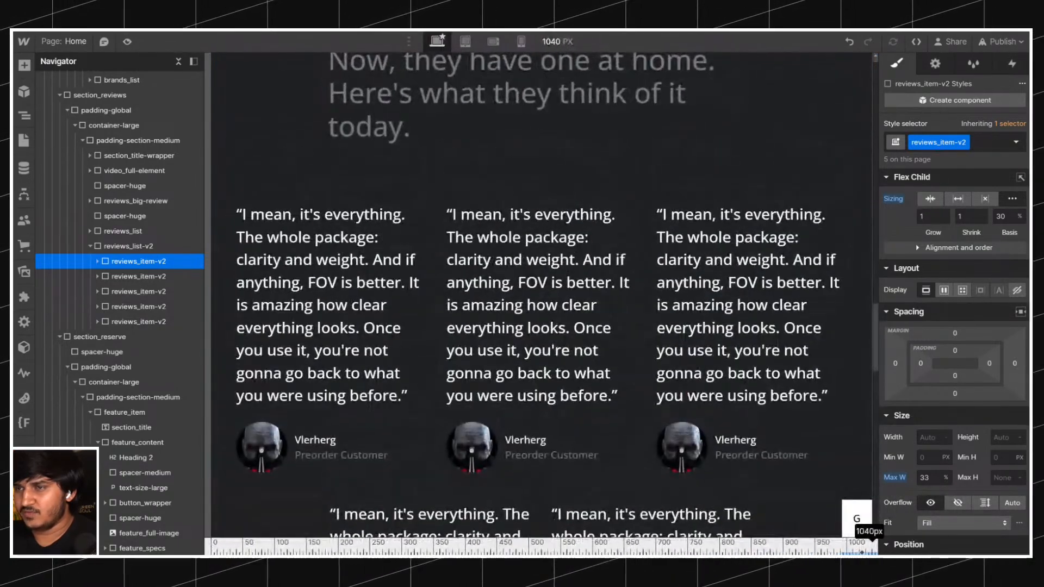
click(875, 288)
click(465, 41)
click(438, 42)
click(542, 46)
text(1440)
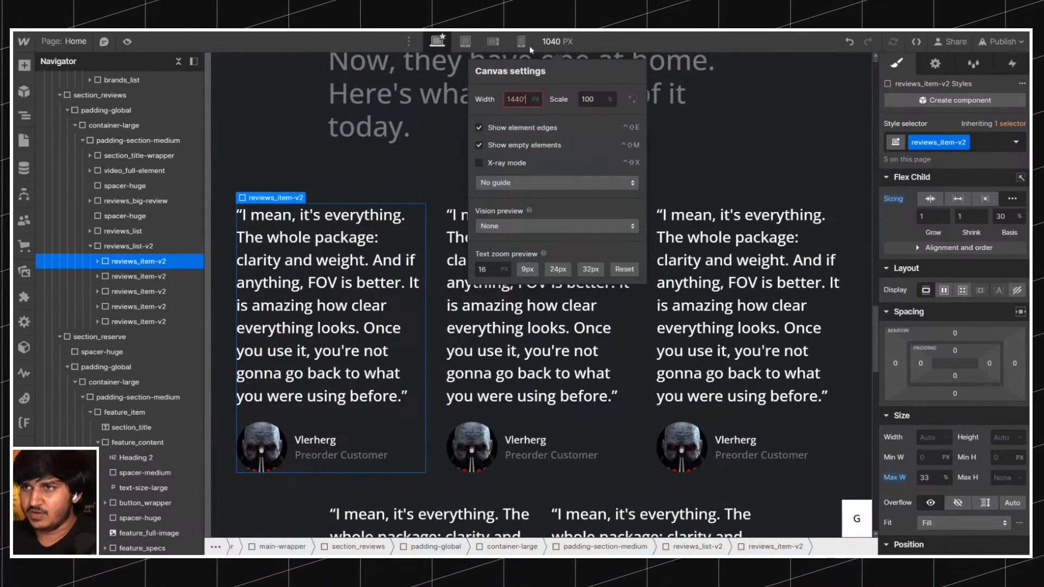
key(Return)
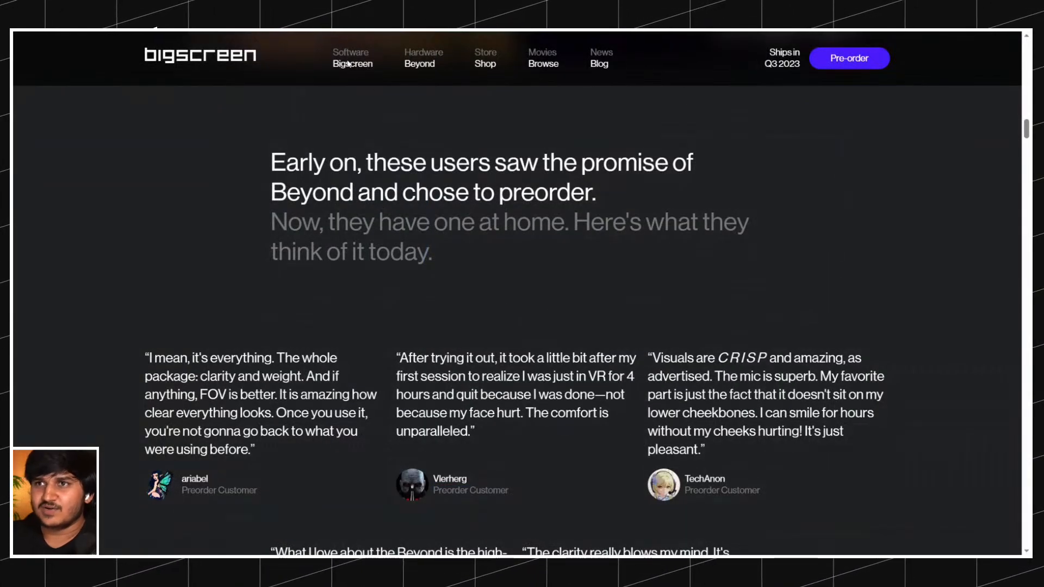
Inspect the live Bigscreen site in the browser's responsive view at a width of 1080, widen it to 2109 and reload.
key(ctrl+shift+i)
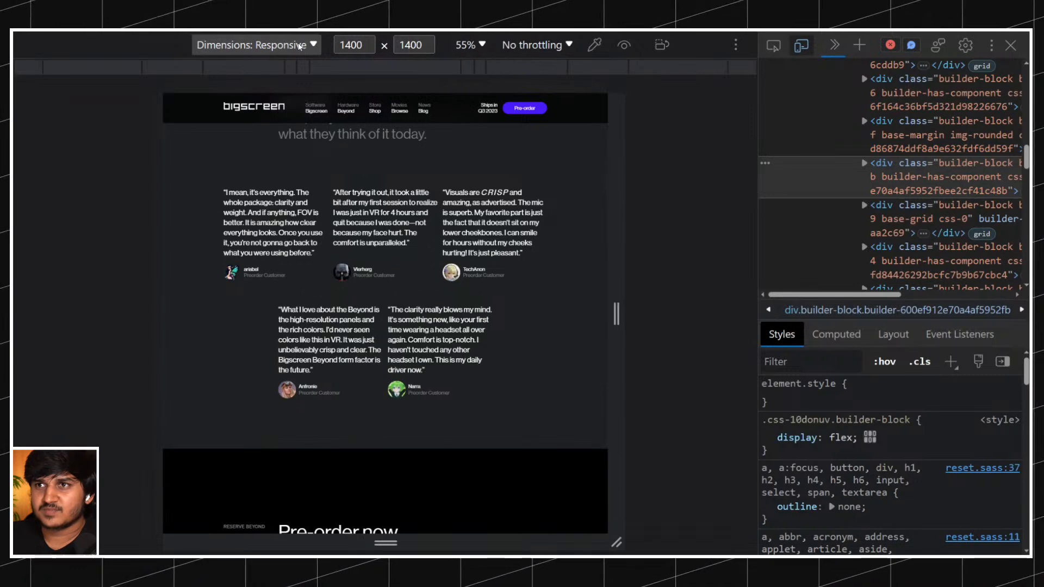
click(351, 45)
text(1080)
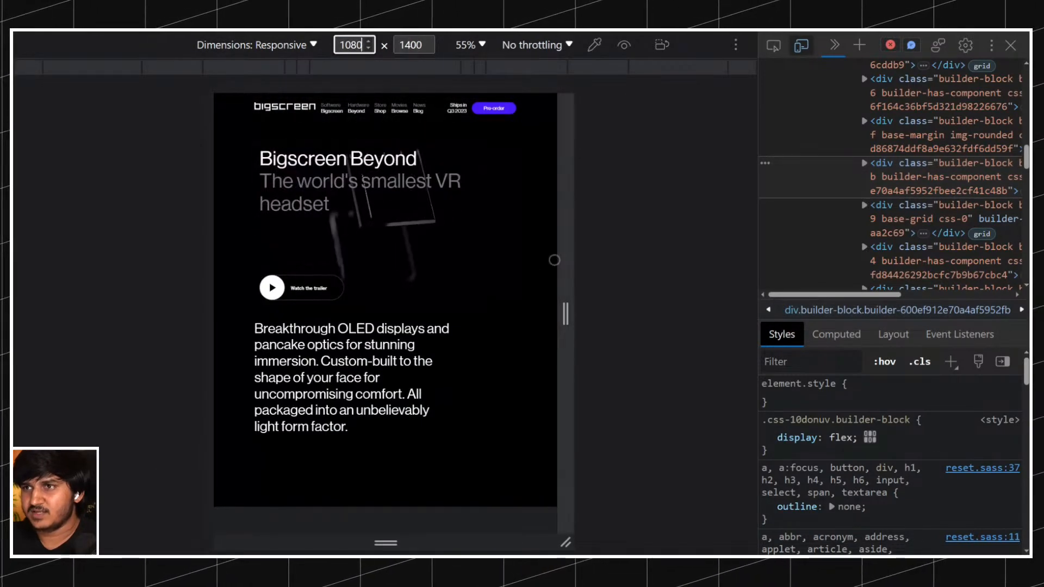
click(74, 29)
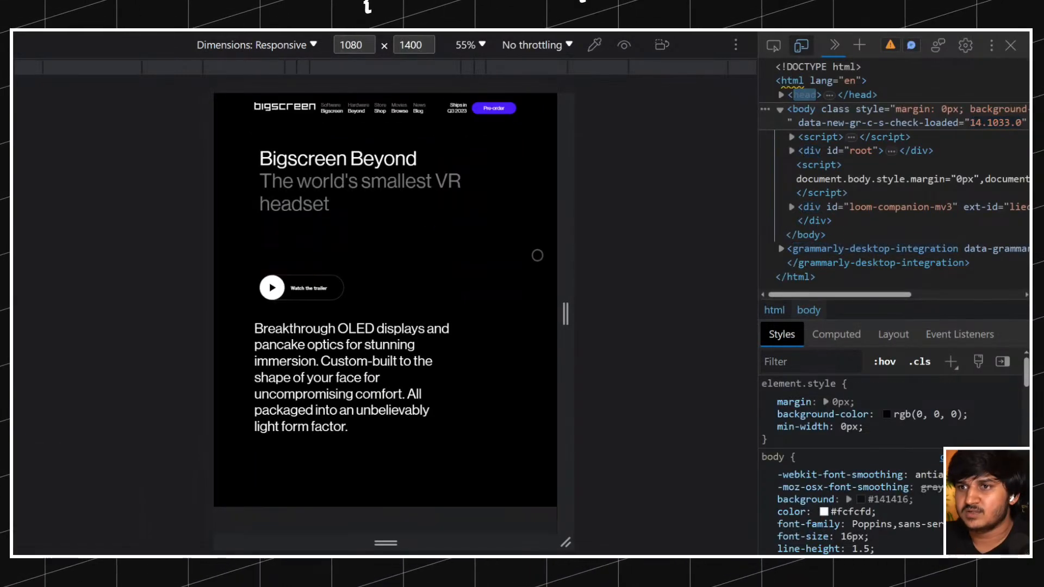
drag(564, 242, 731, 262)
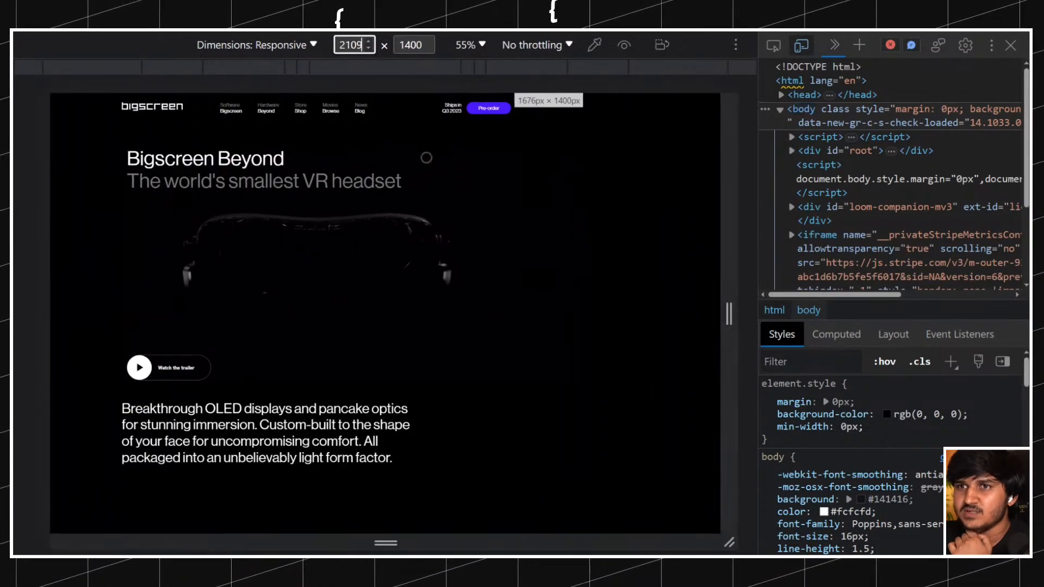
key(ctrl+r)
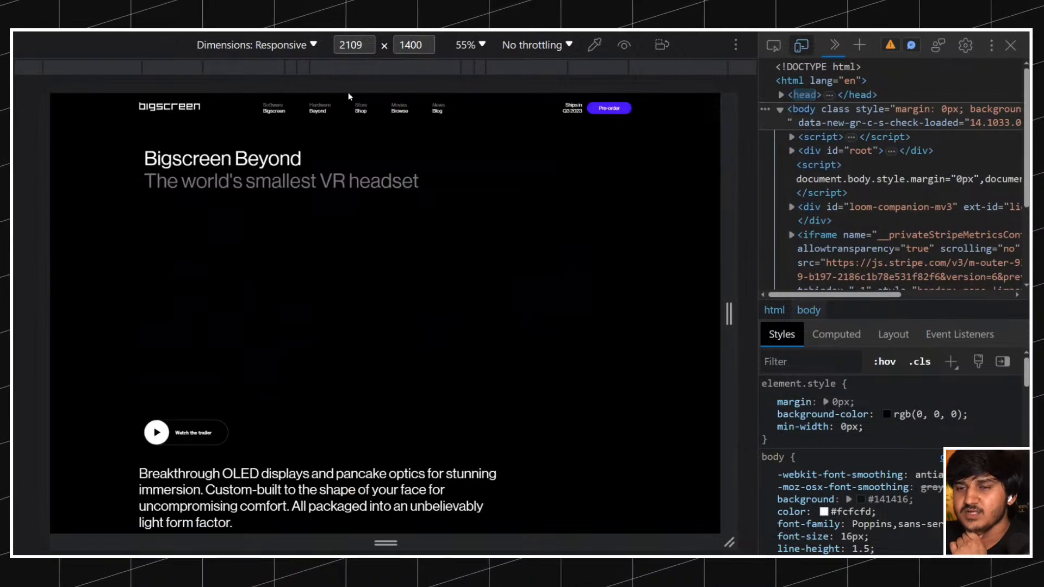
Set the responsive preview width to 1080 and examine how the site's review cards and pre-order section adapt.
drag(737, 237, 409, 249)
click(356, 45)
text(10)
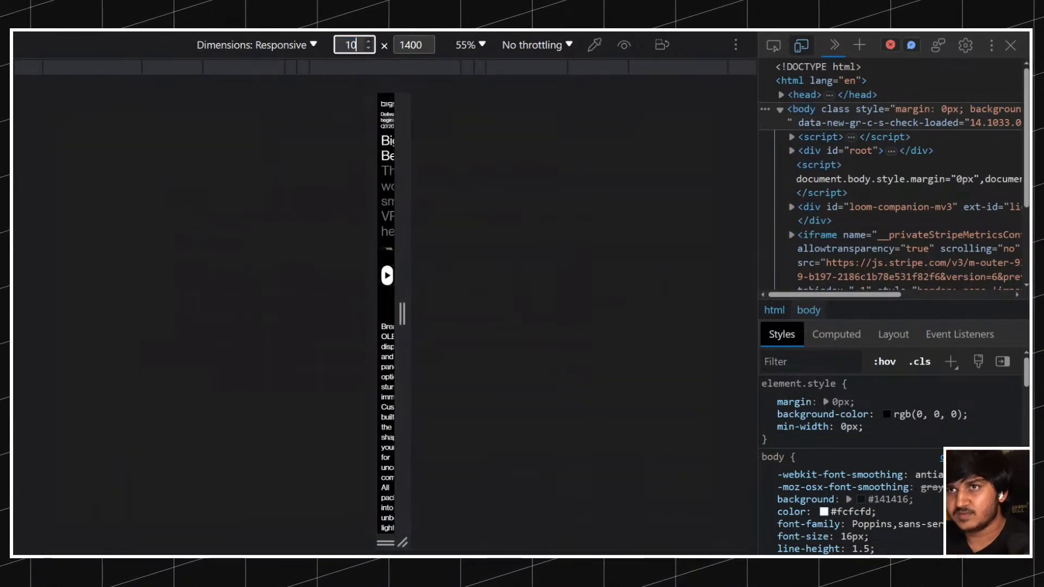
text(80)
key(Return)
scroll(432, 262, down, 5)
scroll(432, 262, down, 10)
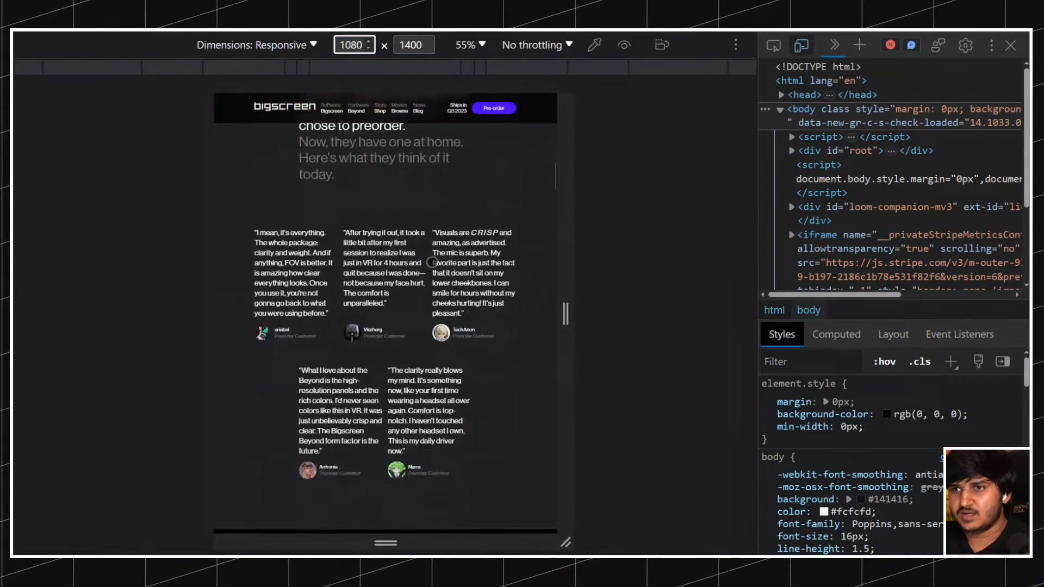
scroll(431, 262, down, 8)
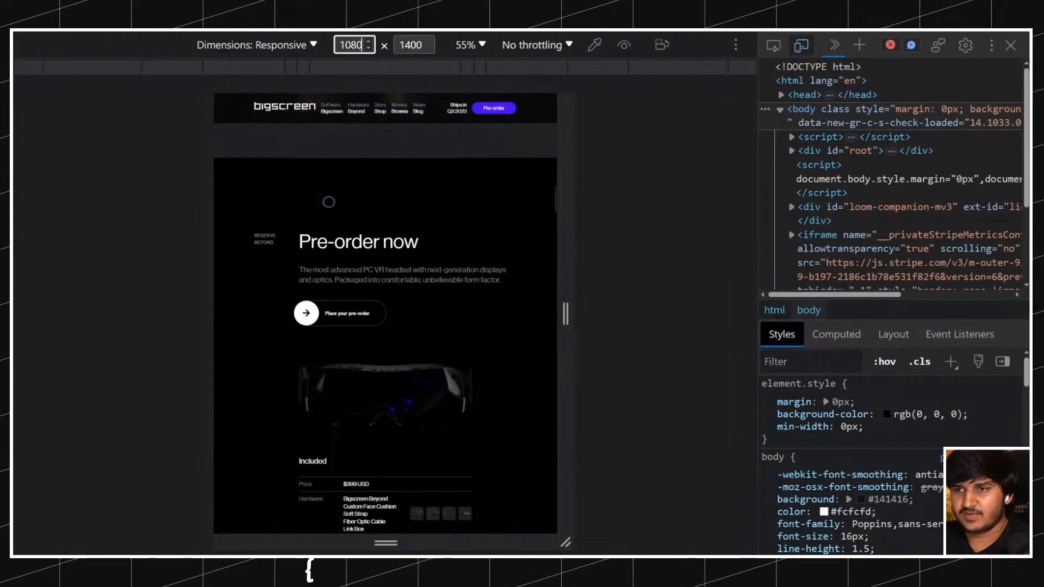
scroll(329, 201, down, 10)
scroll(328, 201, up, 10)
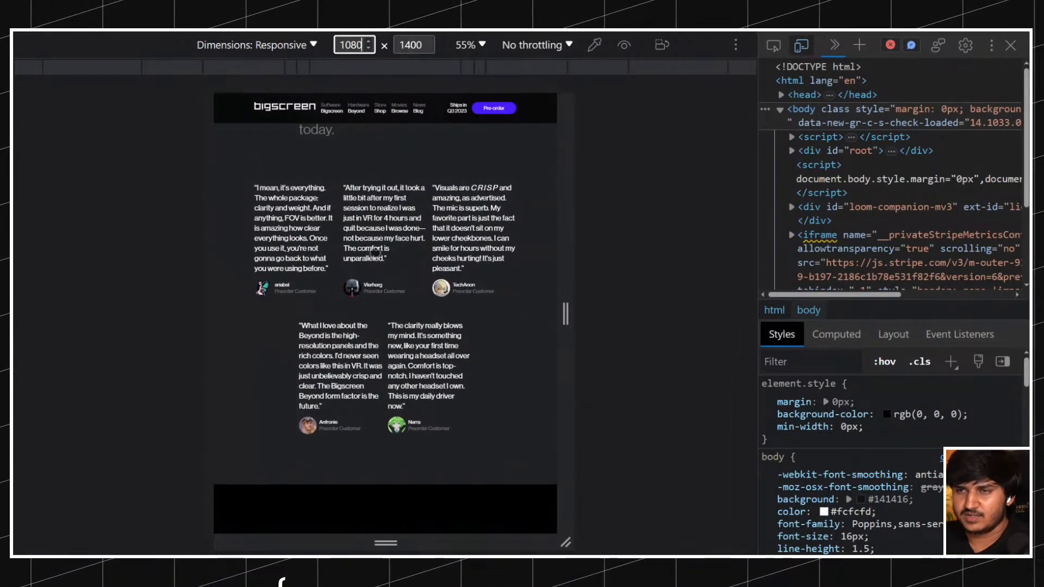
scroll(375, 251, up, 10)
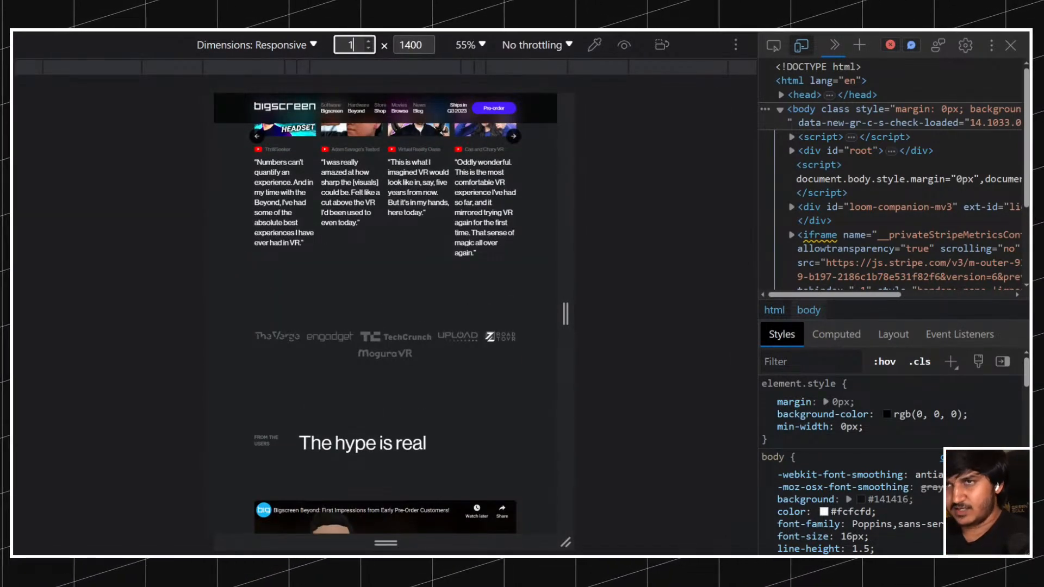
key(Return)
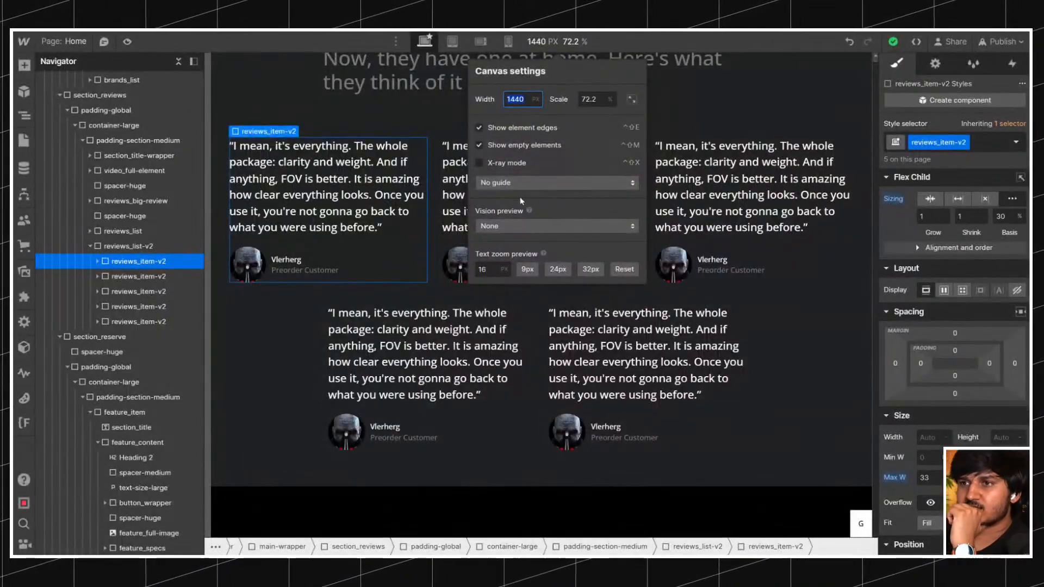
Return to Webflow, close the canvas settings, and collapse reviews_list-v2 and reviews_list in the Navigator.
click(736, 295)
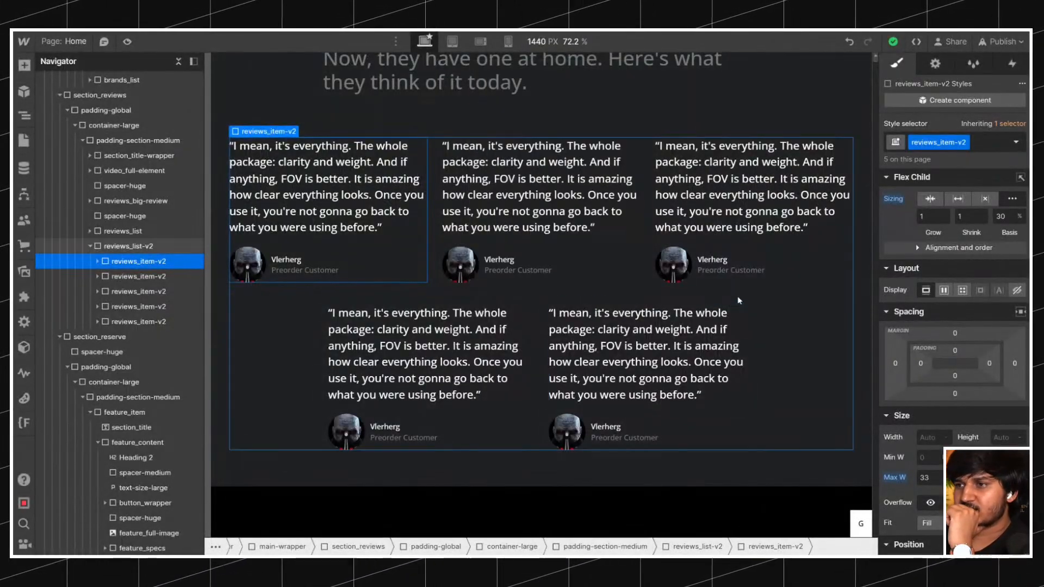
click(90, 247)
click(101, 234)
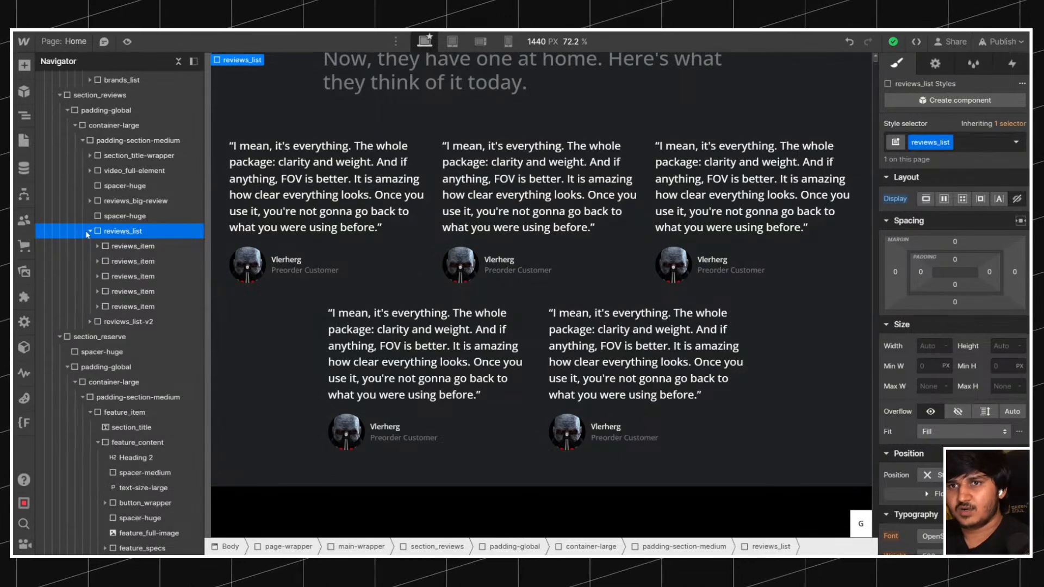
click(89, 231)
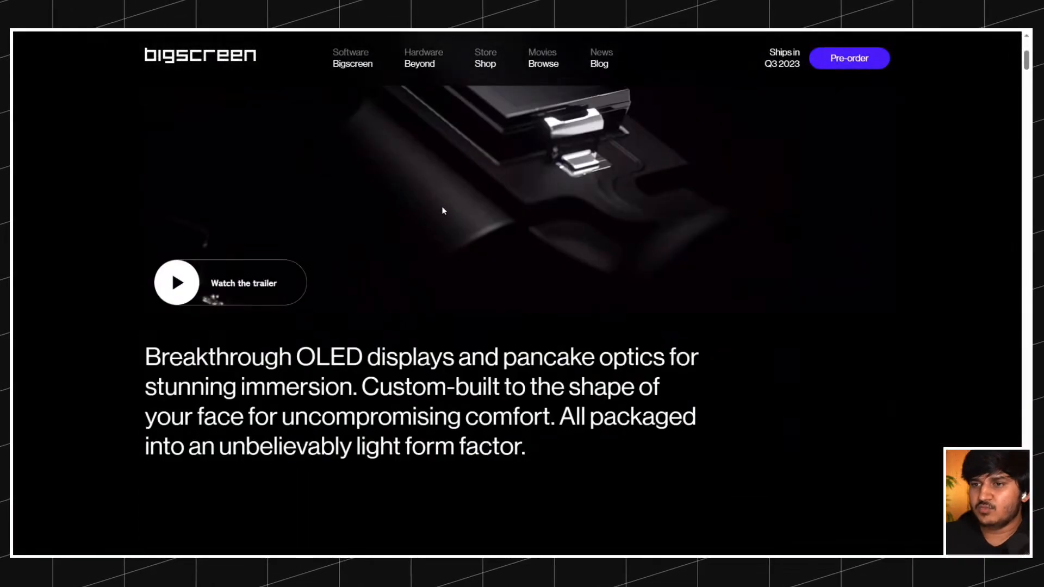
Compare the live site's sections with the build down to the pre-order area and collapse the whole Navigator tree.
scroll(443, 211, down, 20)
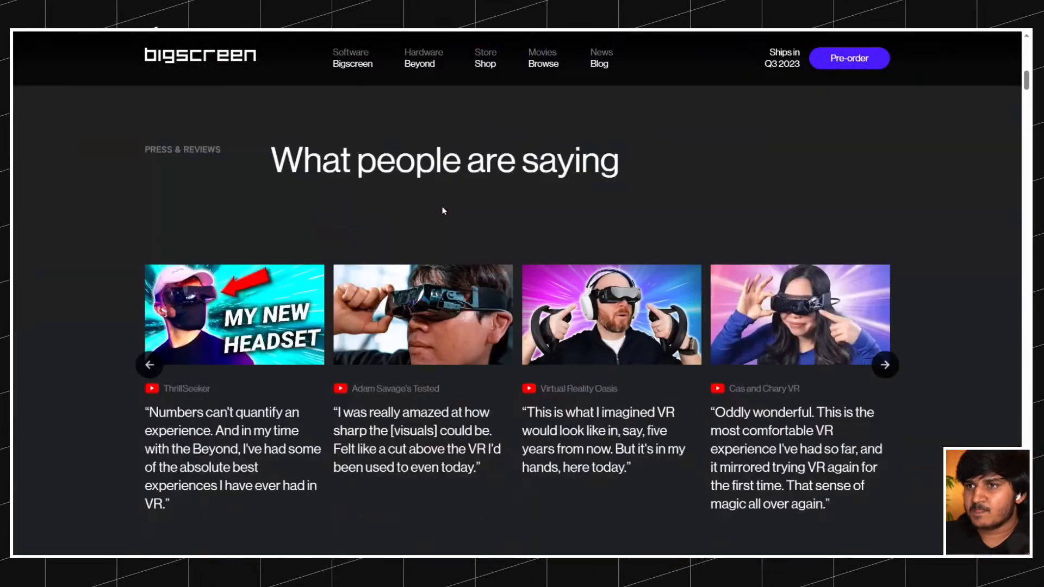
scroll(443, 211, down, 20)
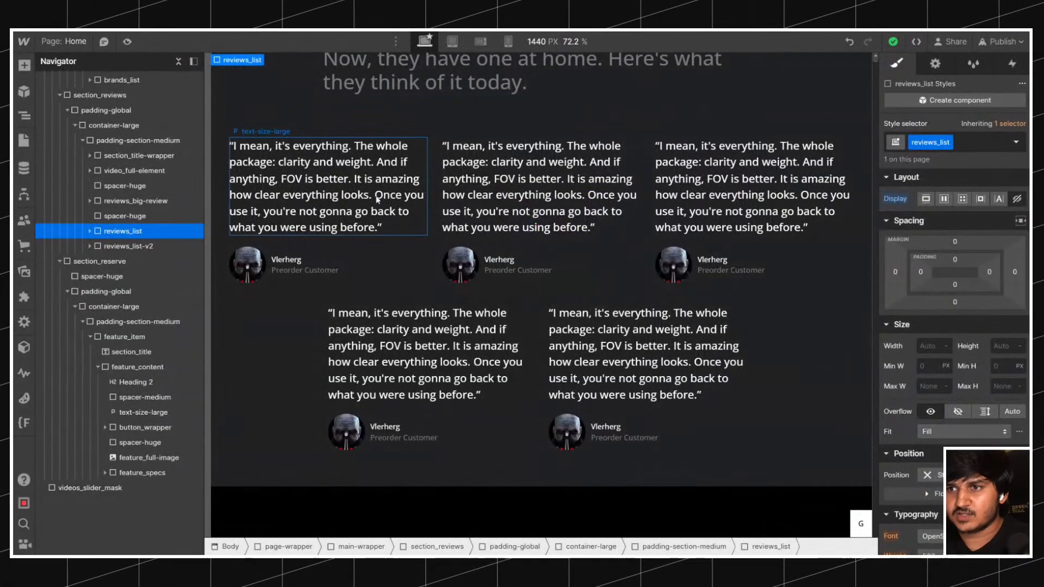
scroll(370, 191, down, 5)
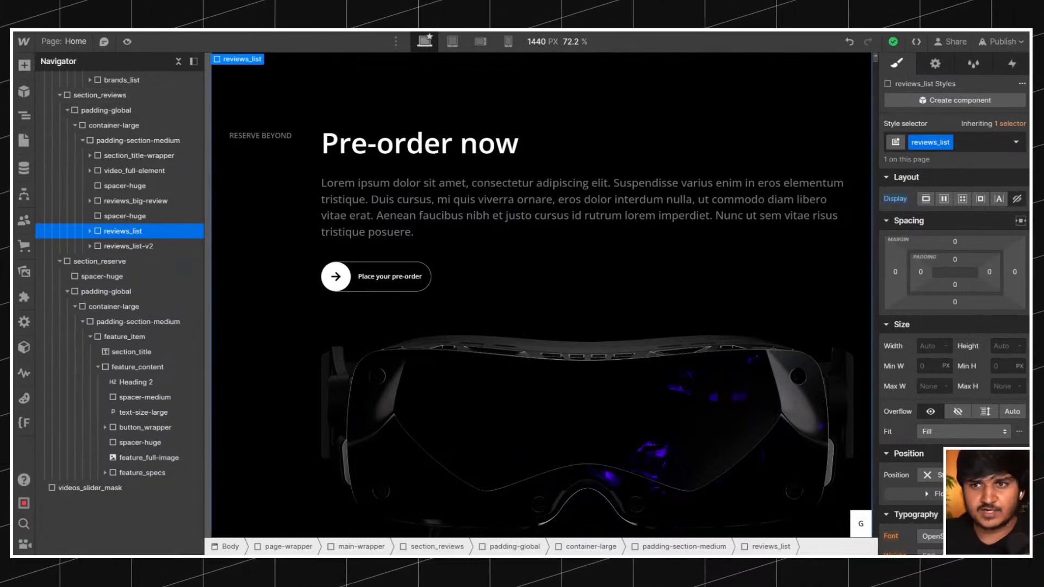
click(177, 61)
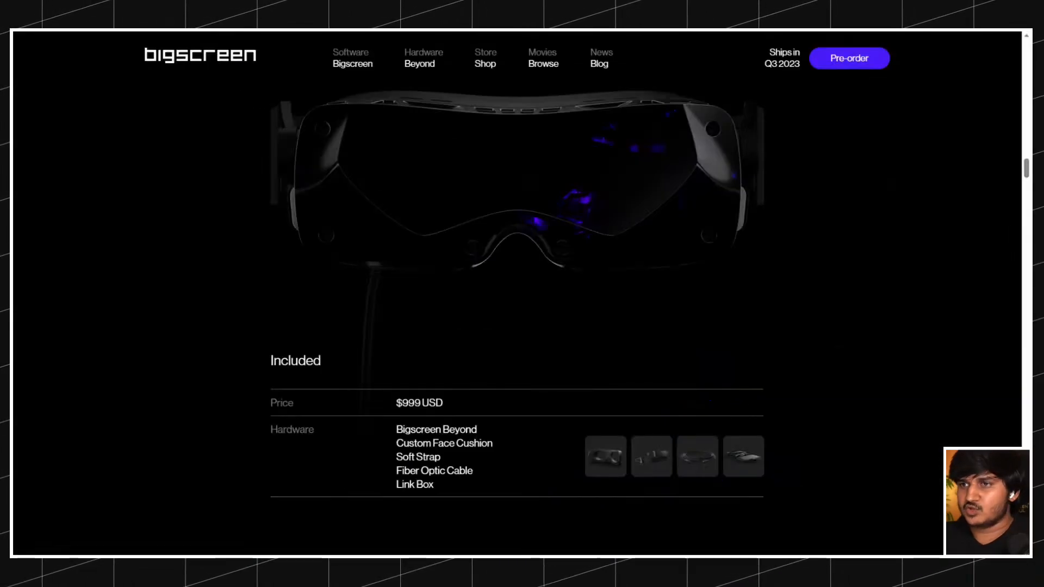
Examine the live site's form factor section from its headset photo down to the dimension figures.
scroll(399, 248, down, 10)
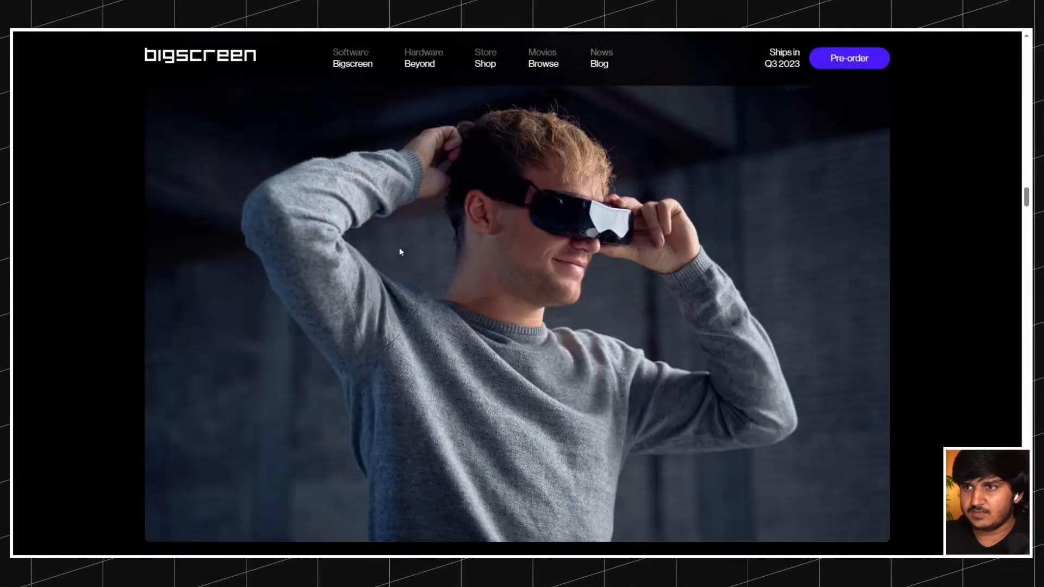
scroll(400, 251, up, 10)
scroll(400, 251, down, 3)
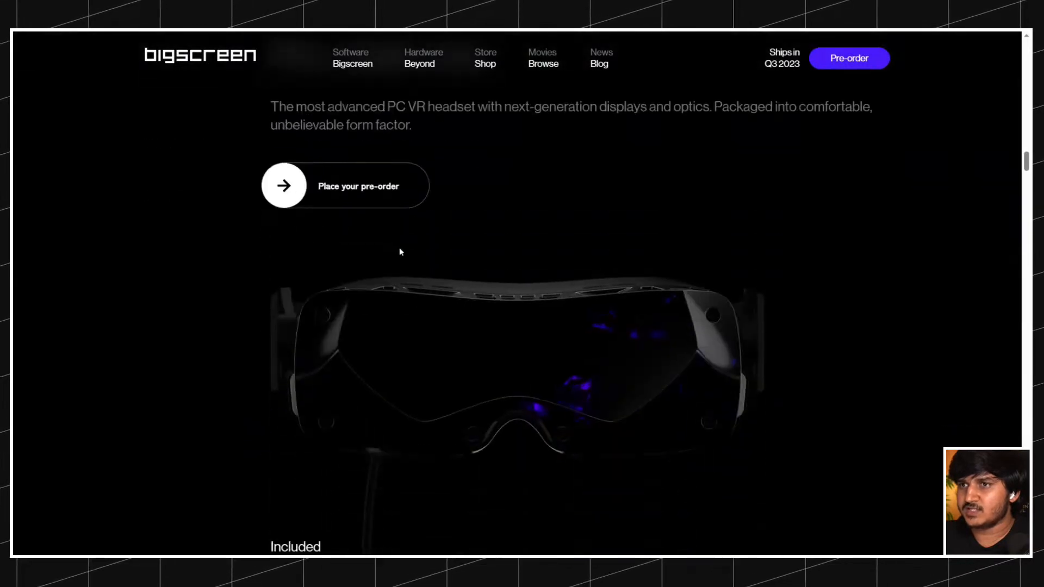
scroll(400, 251, down, 8)
scroll(400, 252, up, 6)
scroll(400, 251, down, 6)
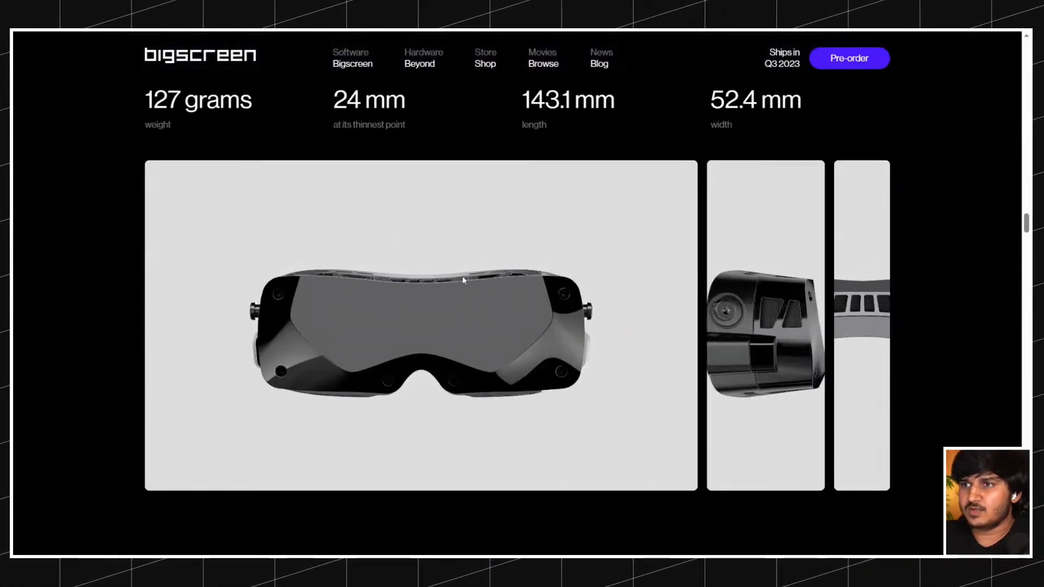
Test the interactive headset gallery on the live site by expanding its front, side and top view panels in turn.
click(759, 327)
click(862, 319)
click(182, 309)
click(828, 306)
click(831, 298)
click(820, 289)
click(175, 297)
click(164, 296)
click(156, 286)
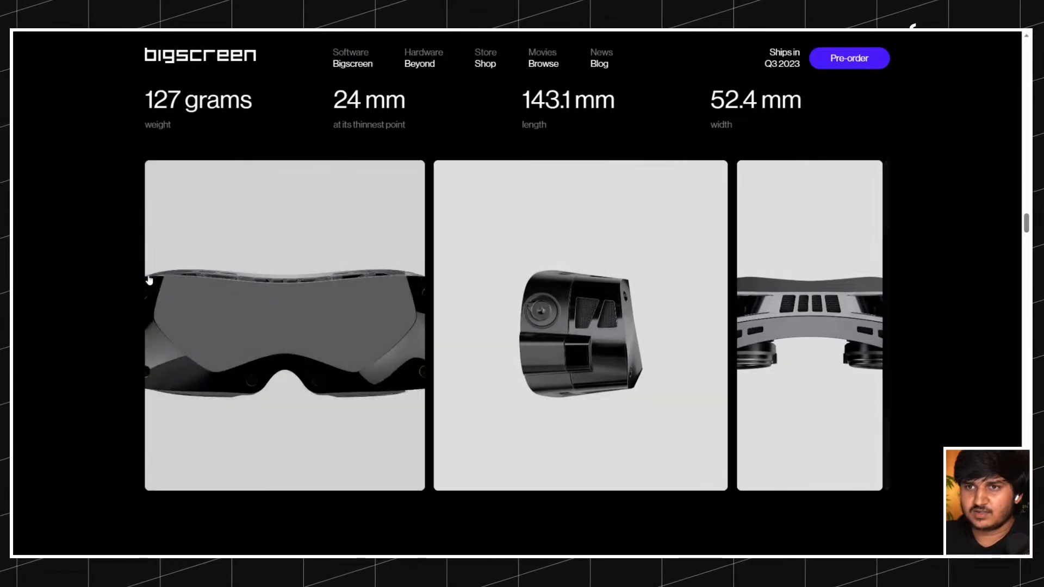
Recheck the "Every gram matters" heading, photo and text on the live site, and expand page-wrapper in the Webflow Navigator.
scroll(368, 289, up, 10)
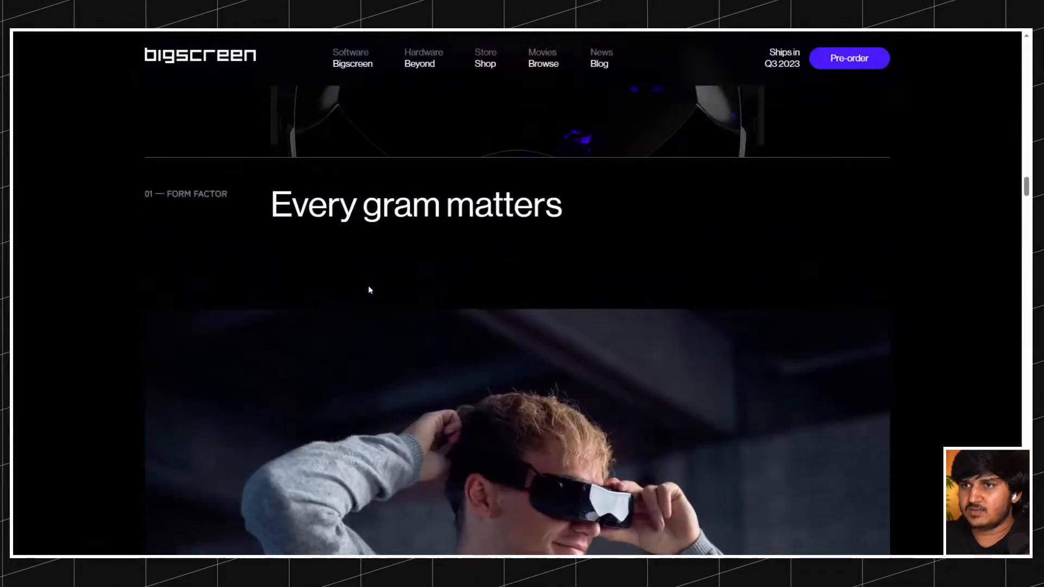
scroll(368, 289, down, 10)
scroll(369, 290, up, 4)
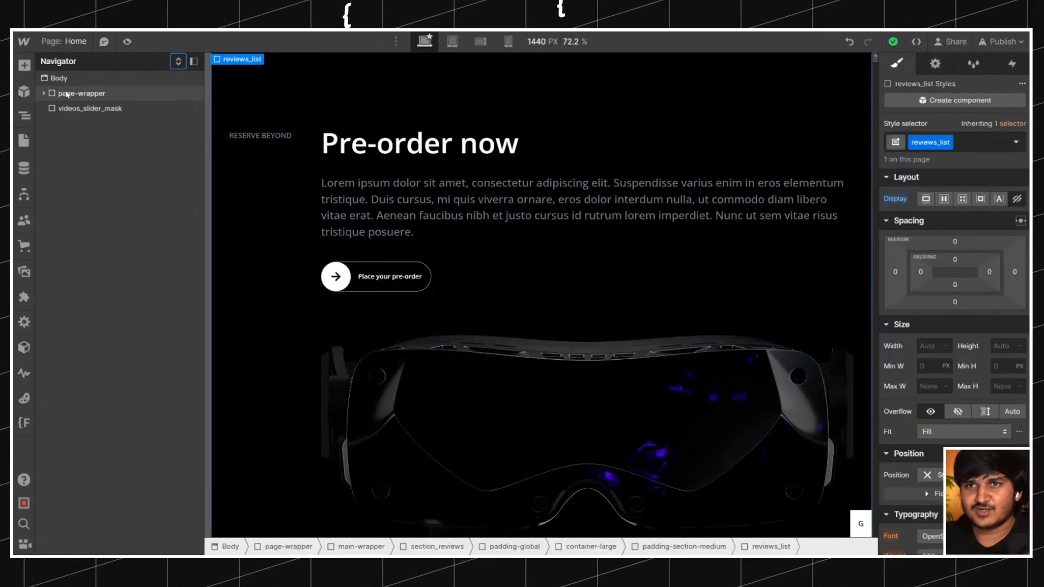
click(43, 93)
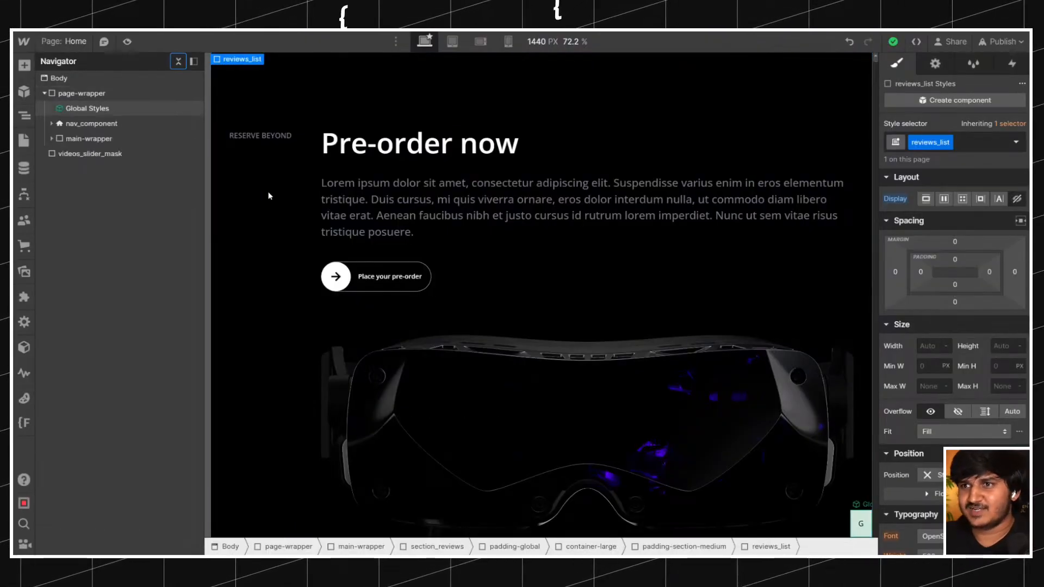
Compare the build's pre-order area with the live site's Included table and "Every gram matters" heading and photo.
click(451, 240)
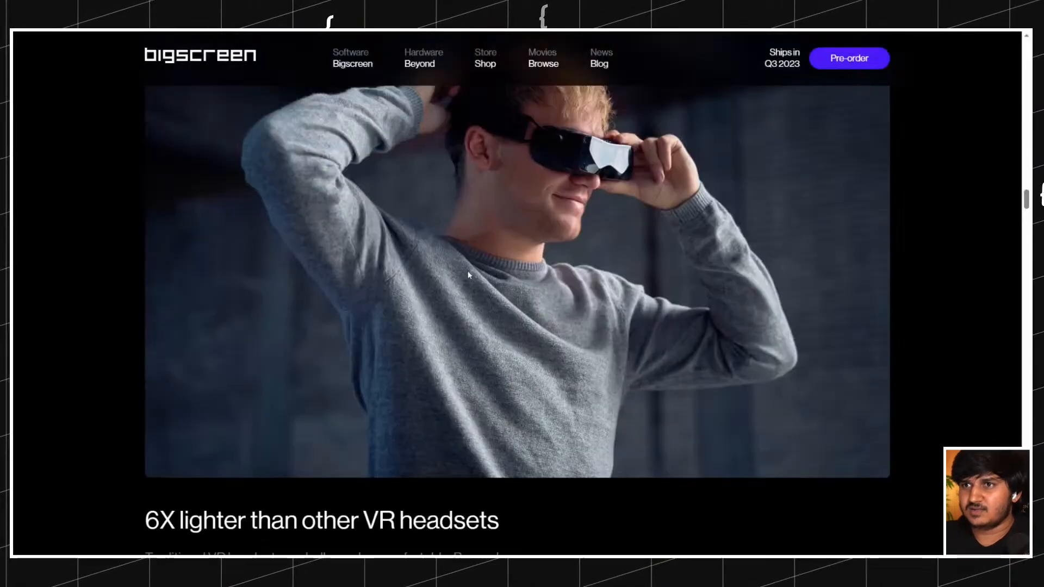
scroll(465, 275, down, 15)
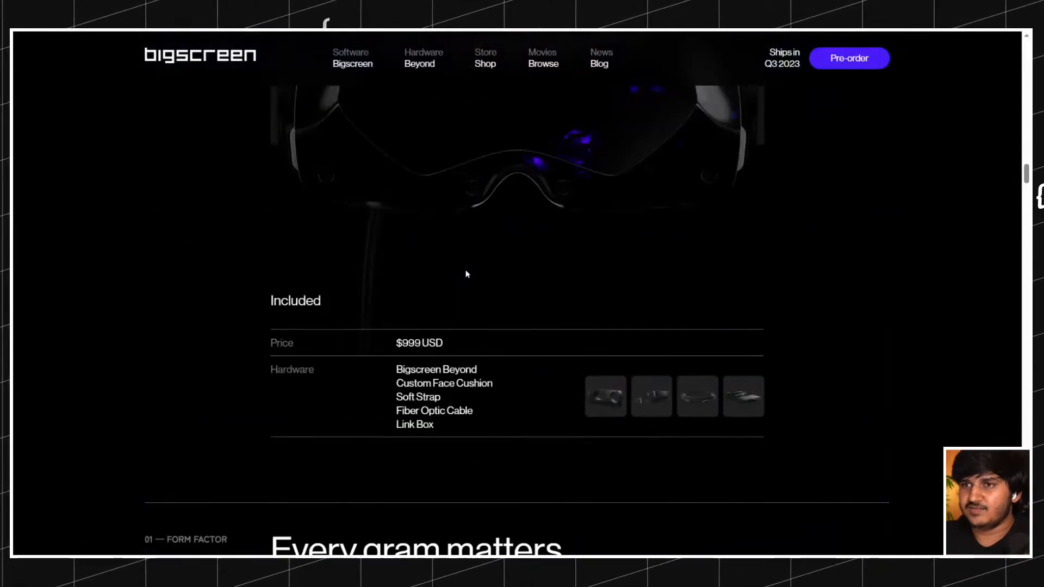
scroll(466, 275, down, 15)
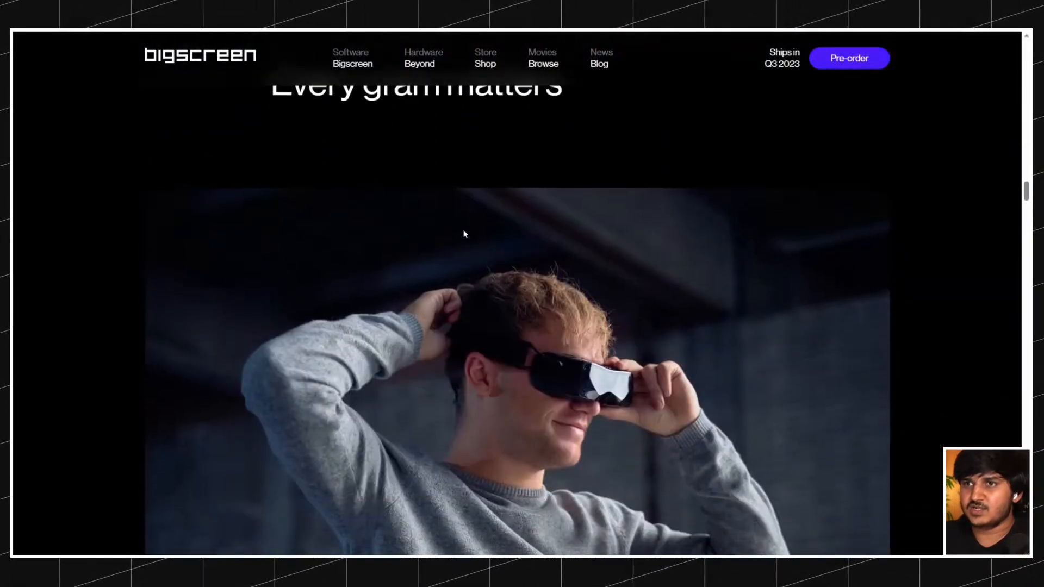
scroll(365, 216, up, 11)
scroll(365, 216, down, 10)
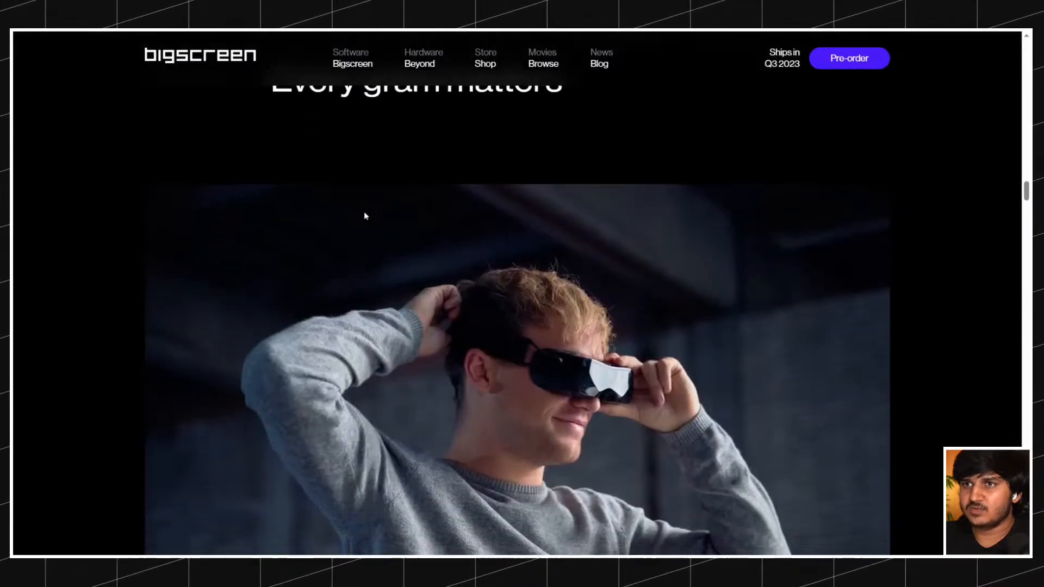
scroll(326, 213, up, 3)
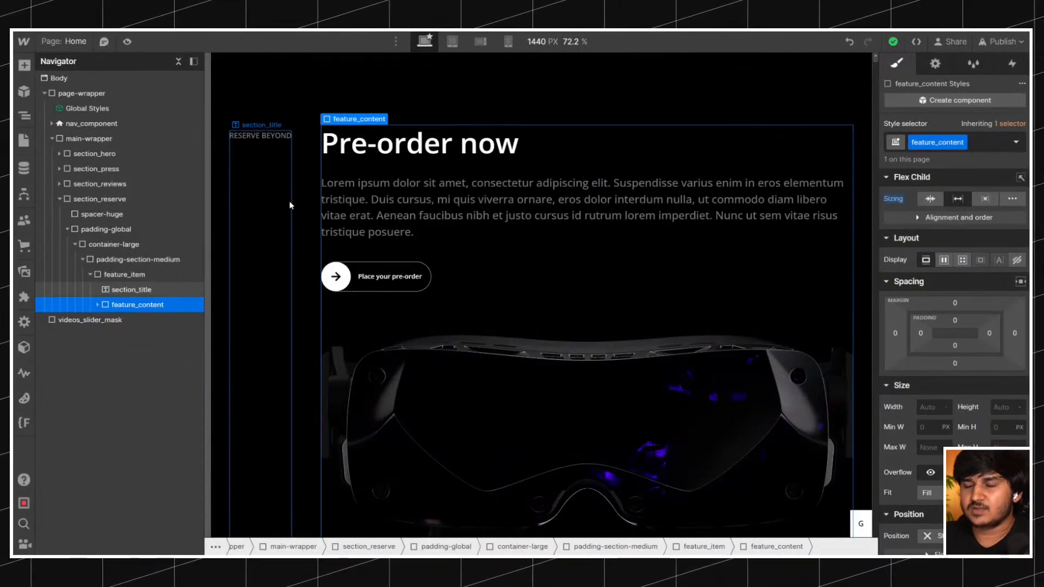
Copy the padding-section-inner block from the big review and paste it into feature_item in section_reserve.
click(287, 205)
scroll(312, 207, down, 8)
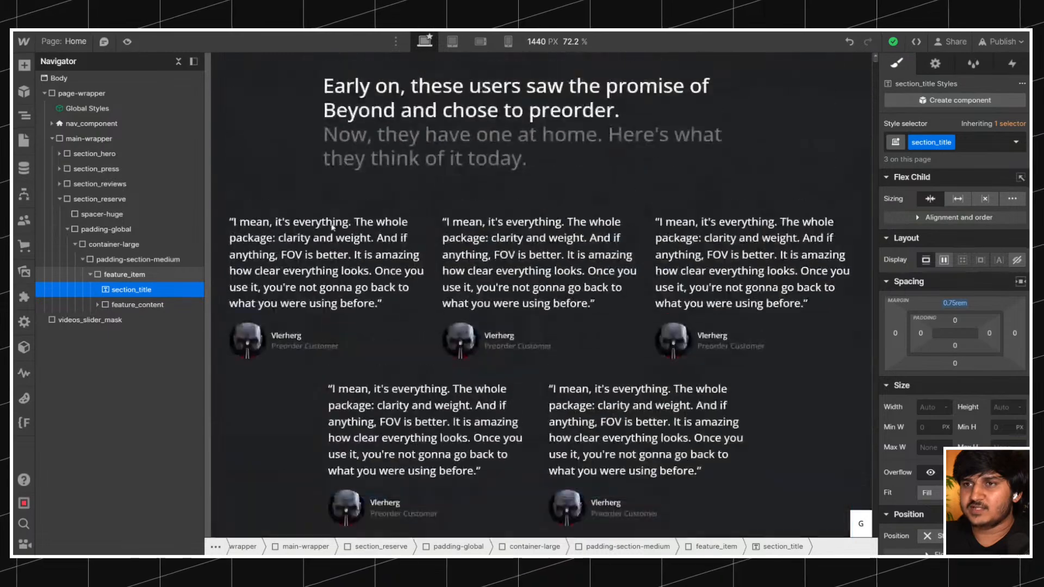
scroll(335, 243, up, 3)
scroll(311, 263, up, 2)
scroll(299, 190, down, 5)
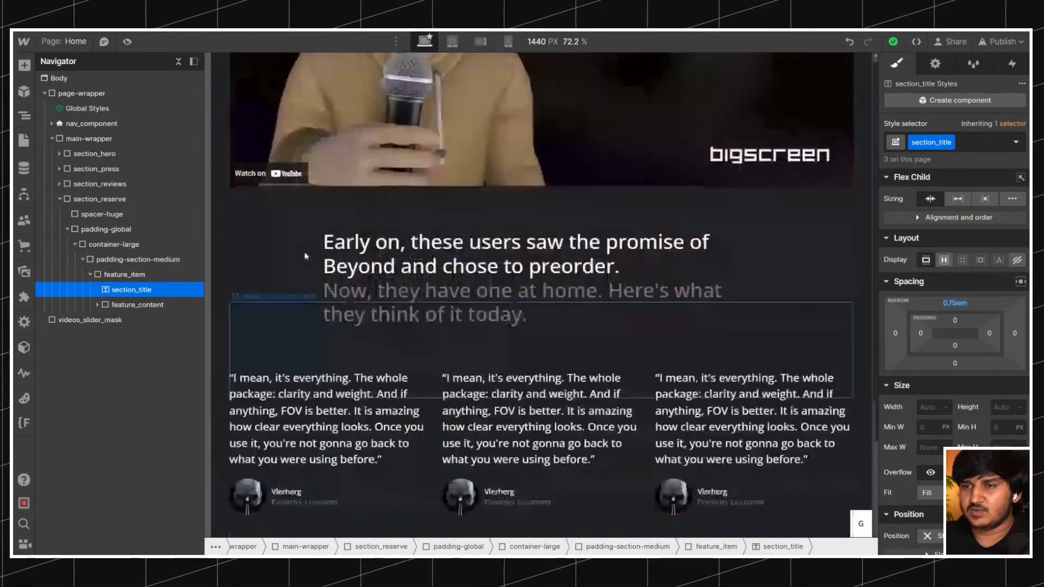
click(293, 133)
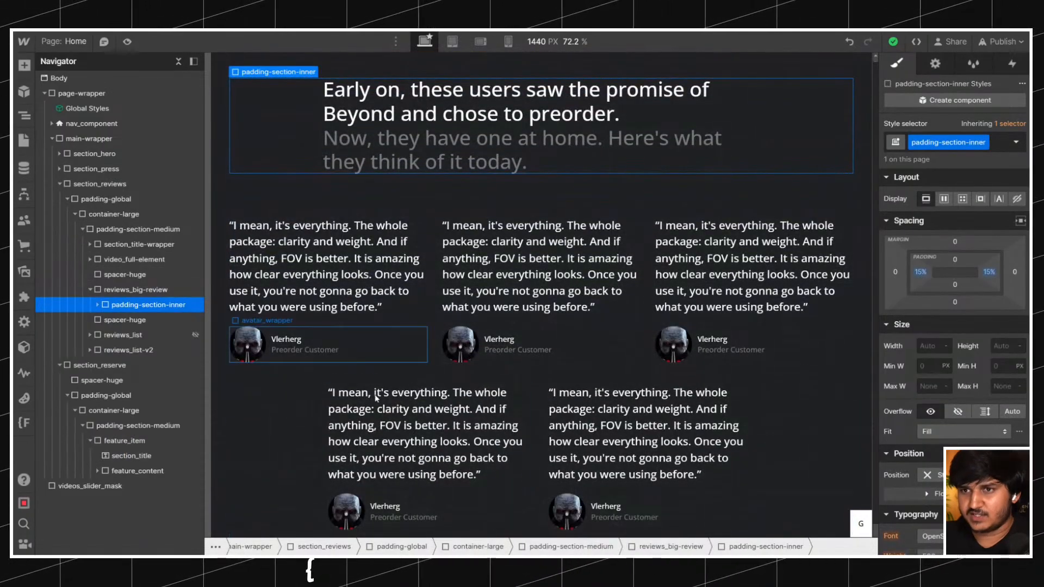
scroll(273, 351, down, 7)
click(309, 337)
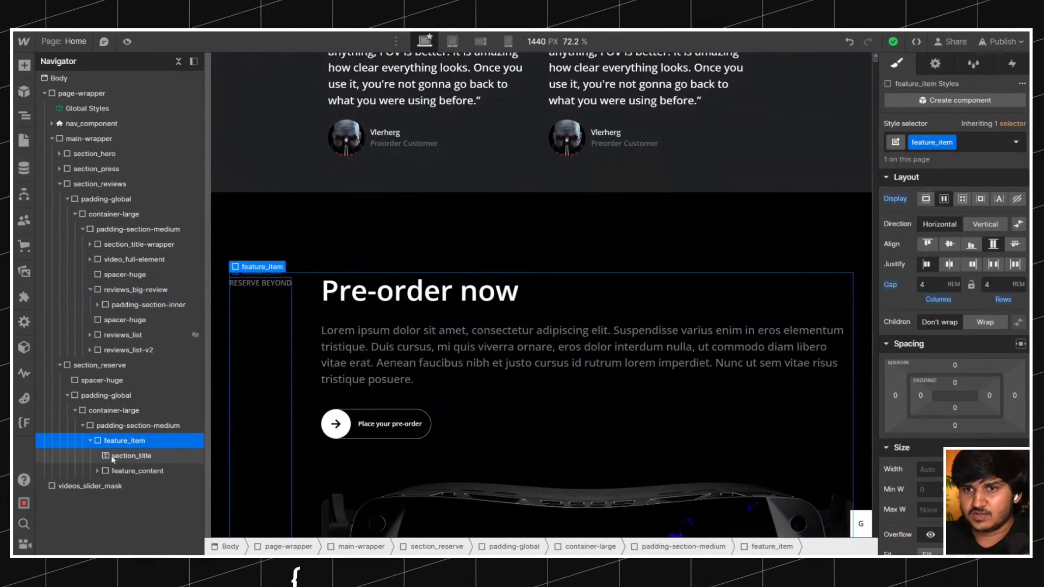
key(ctrl+v)
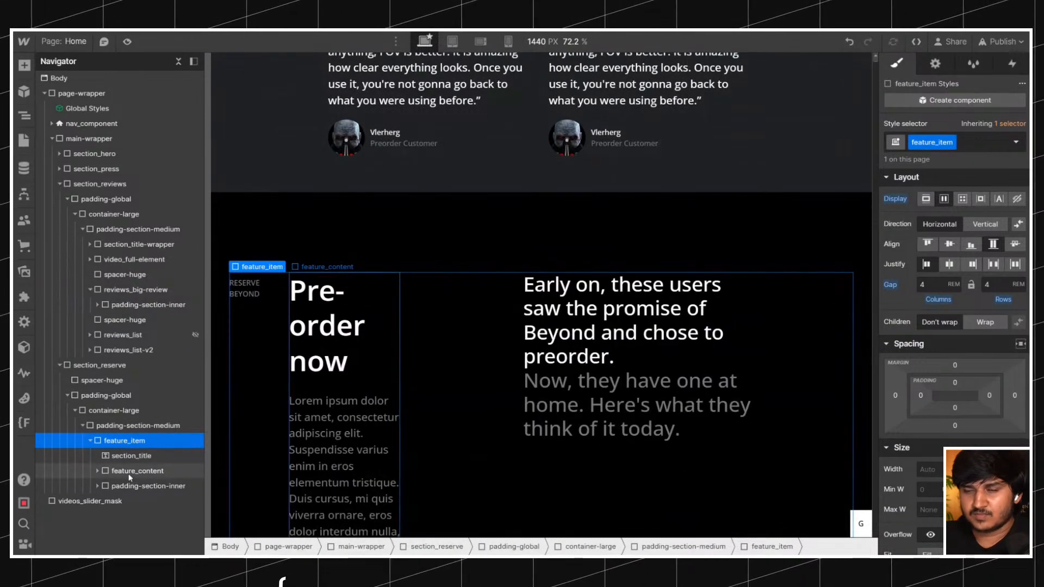
Nest feature_content inside the pasted padding-section-inner and move its Heading 3 out, directly below section_title.
click(129, 474)
drag(127, 486, 130, 468)
click(131, 500)
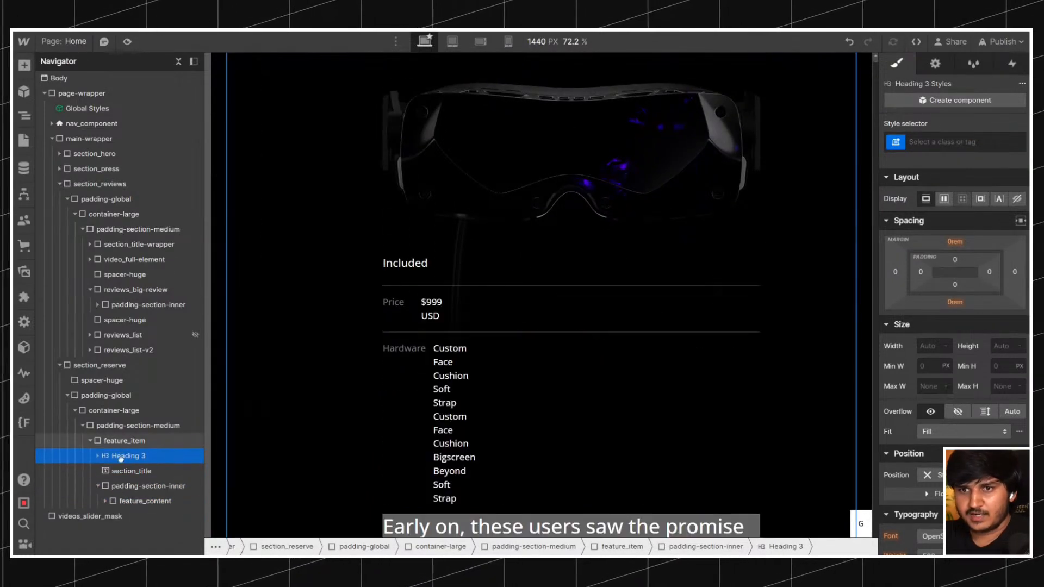
click(123, 460)
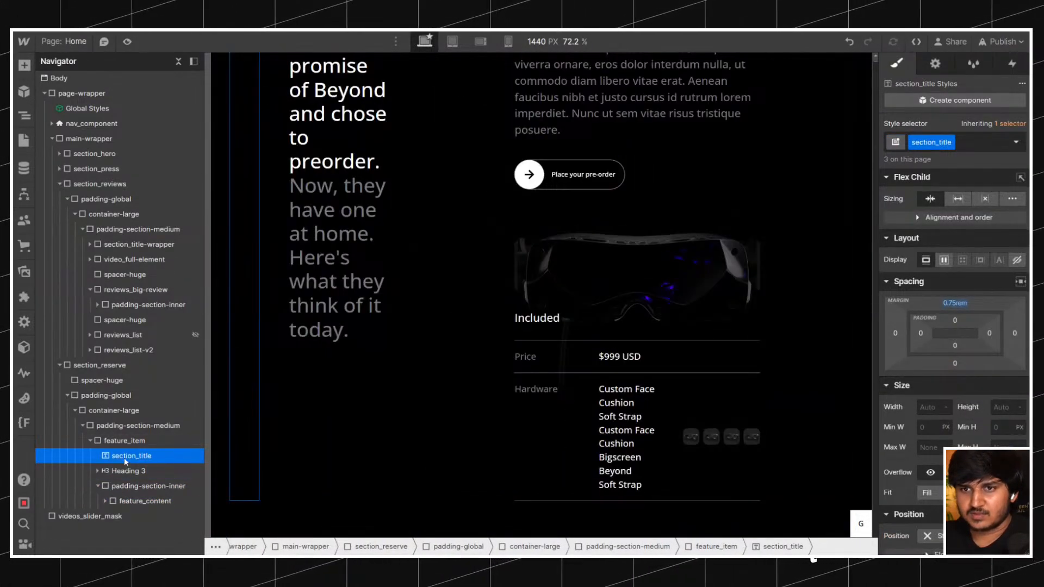
Wrap the "Reserve Beyond" section_title in a div block and apply the existing section_title-wrapper class to it.
scroll(307, 310, up, 8)
right_click(291, 391)
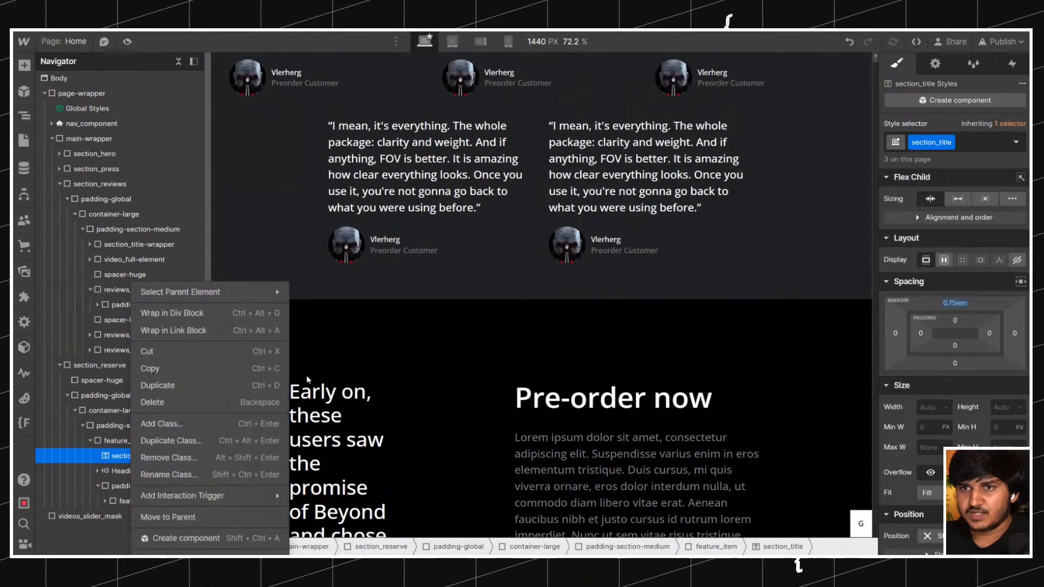
click(205, 314)
key(ctrl+Return)
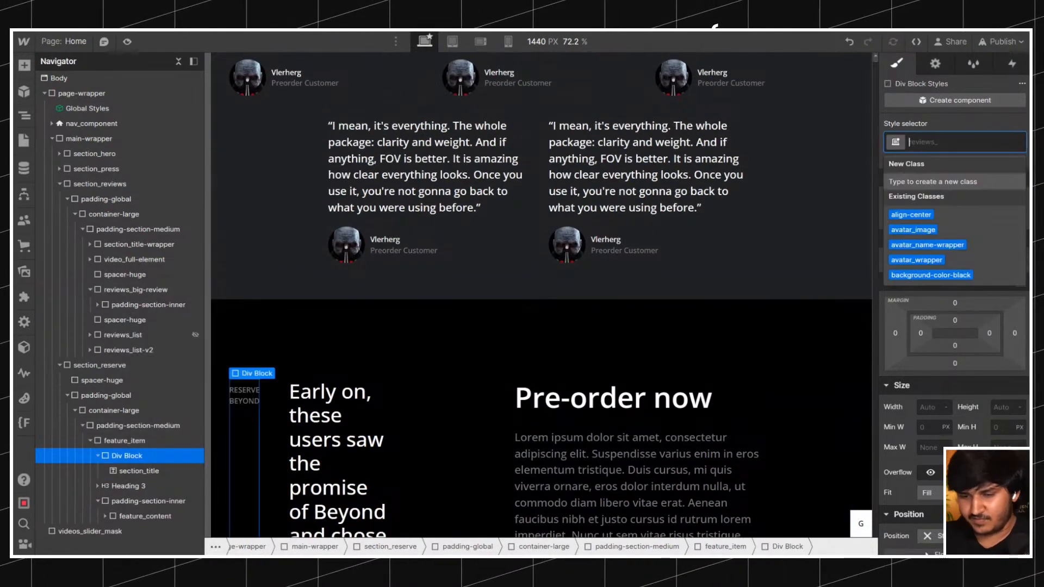
text(section)
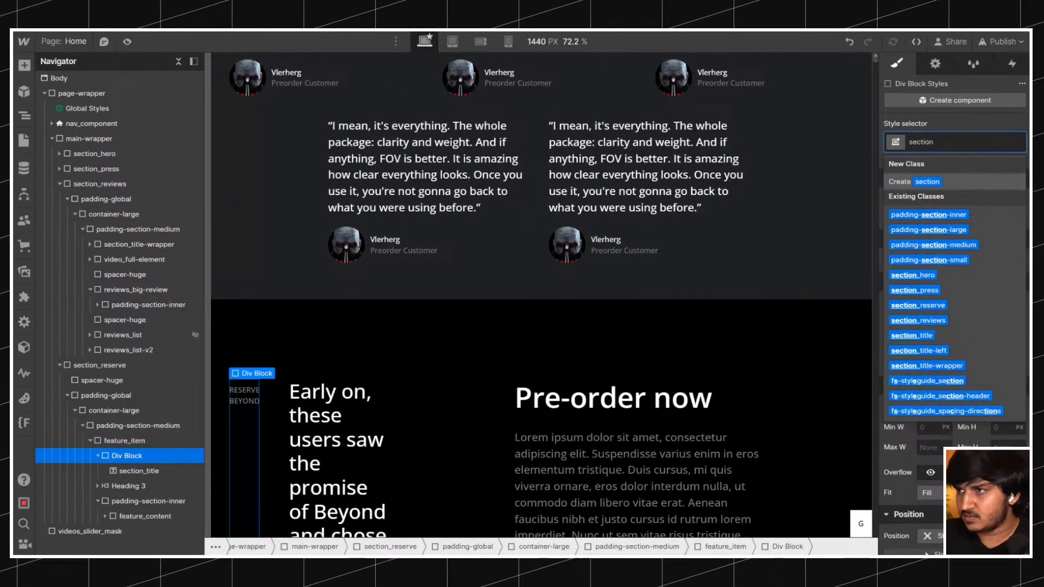
text(t)
key(Down)
key(Down)
key(Down)
key(Return)
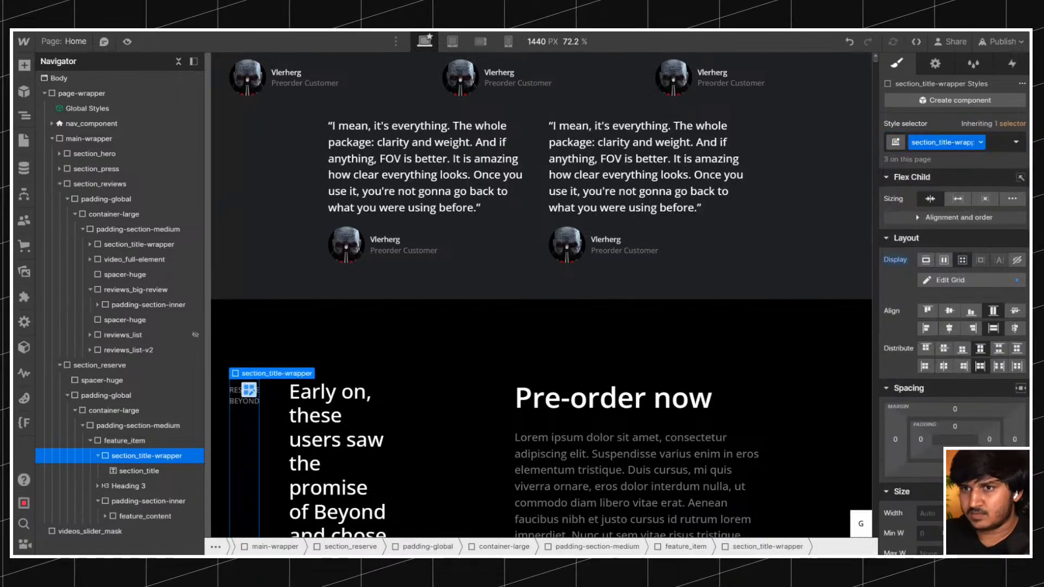
Try to reposition the "Pre-order now" heading within feature_content, and undo the move.
drag(123, 487, 131, 492)
drag(614, 398, 568, 425)
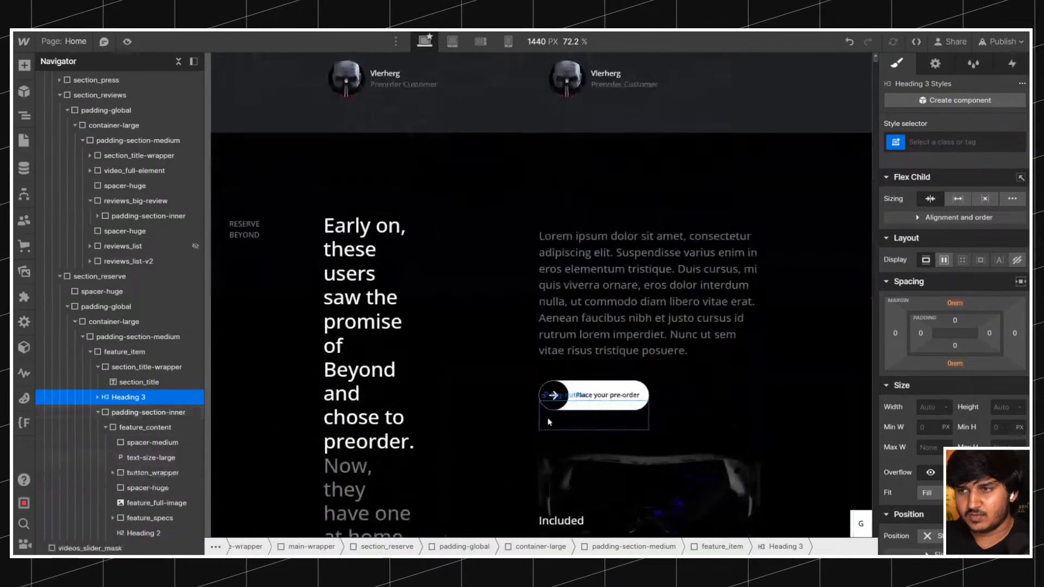
click(849, 42)
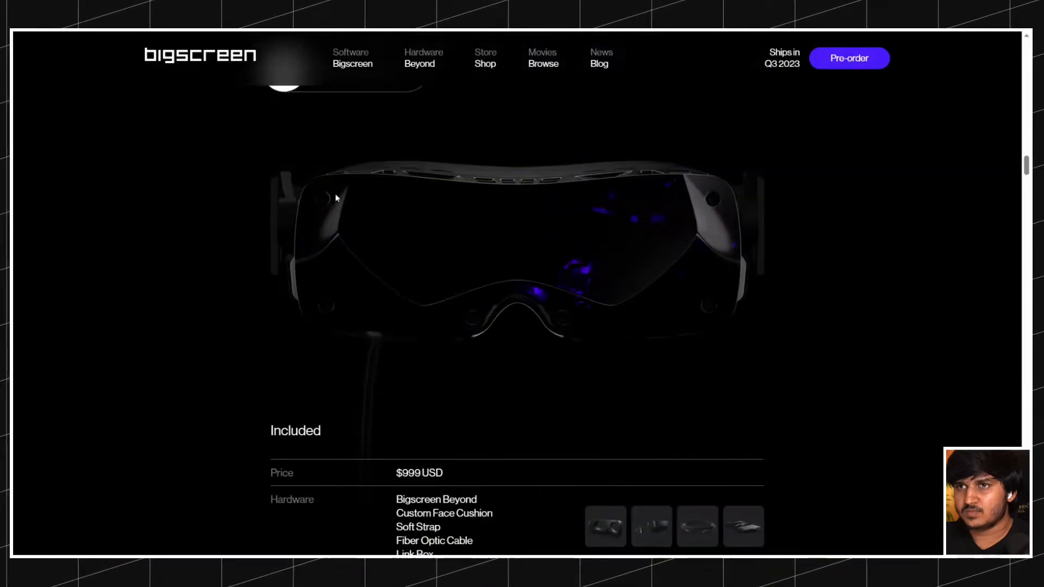
Move the "Pre-order now" heading out of feature_content into section_title-wrapper, after section_title.
scroll(335, 193, up, 5)
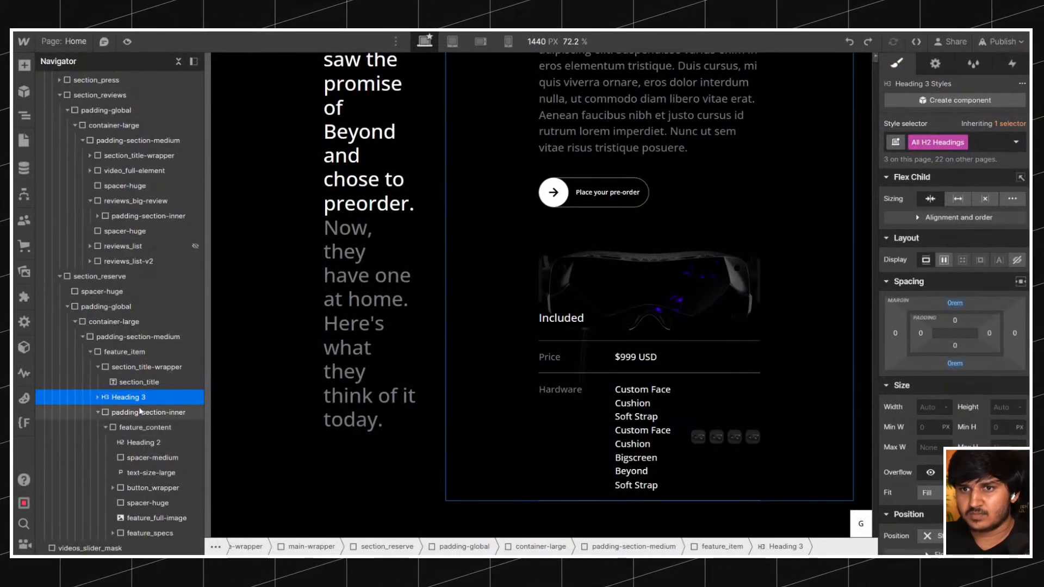
scroll(533, 411, up, 5)
drag(136, 442, 99, 369)
click(126, 367)
scroll(288, 364, down, 1)
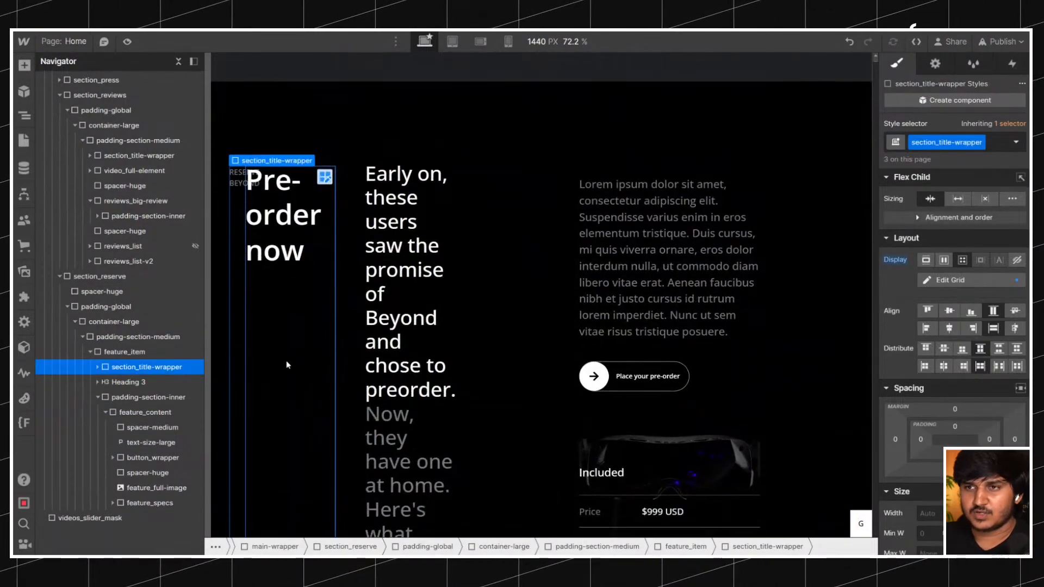
scroll(288, 365, down, 3)
Move Heading 3 below padding-section-inner within feature_item.
click(127, 383)
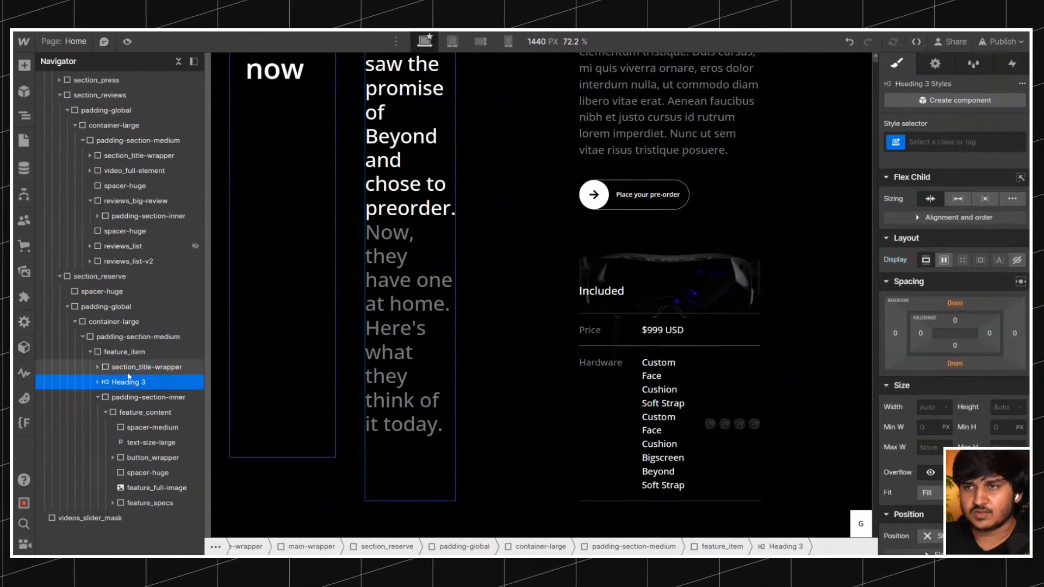
click(98, 397)
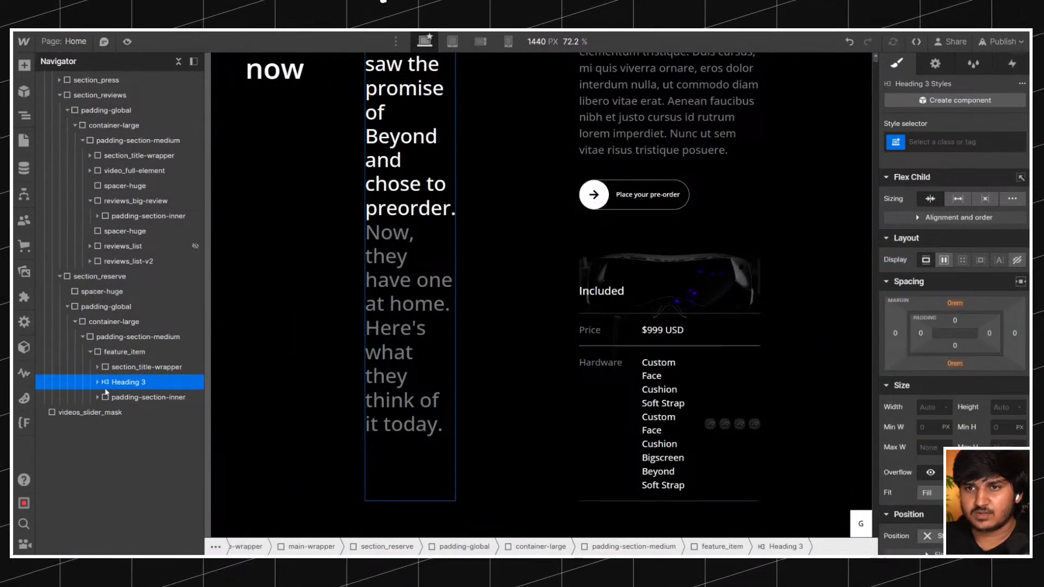
drag(111, 384, 112, 400)
Set feature_item's flex direction to Vertical and check the title row and content stacked beneath it.
click(124, 367)
click(124, 353)
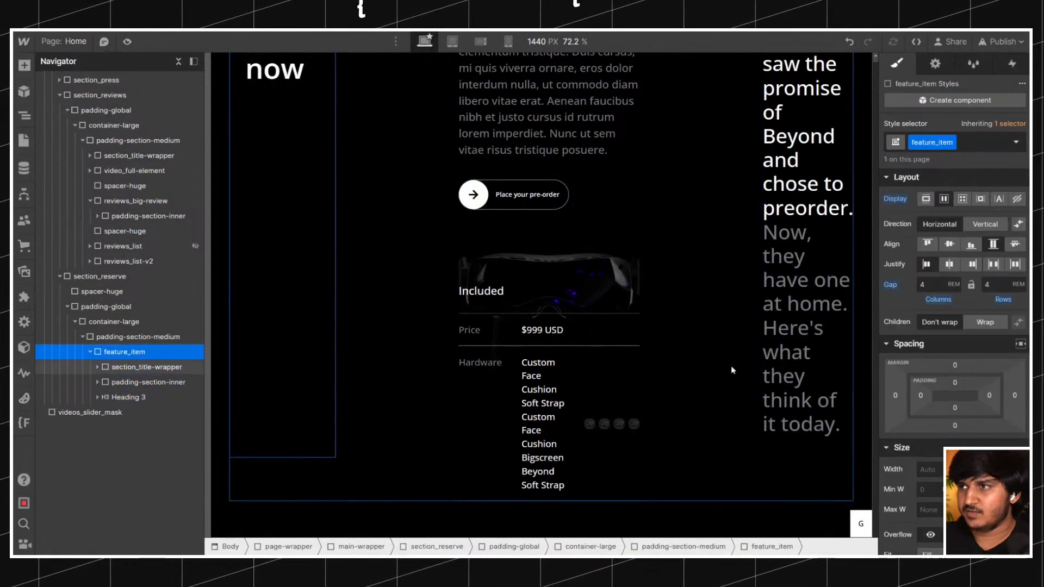
click(971, 224)
scroll(316, 351, up, 5)
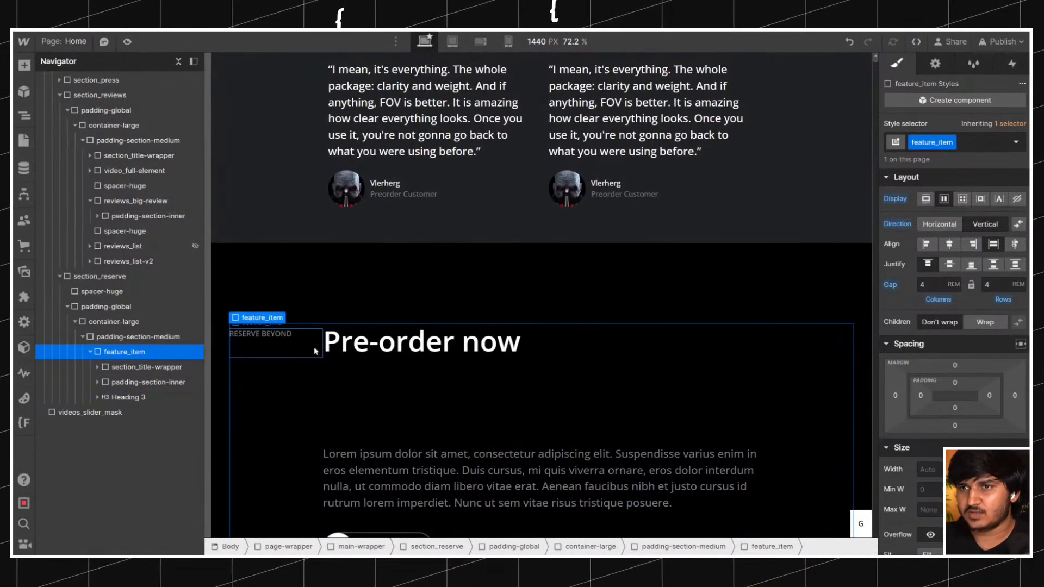
click(136, 368)
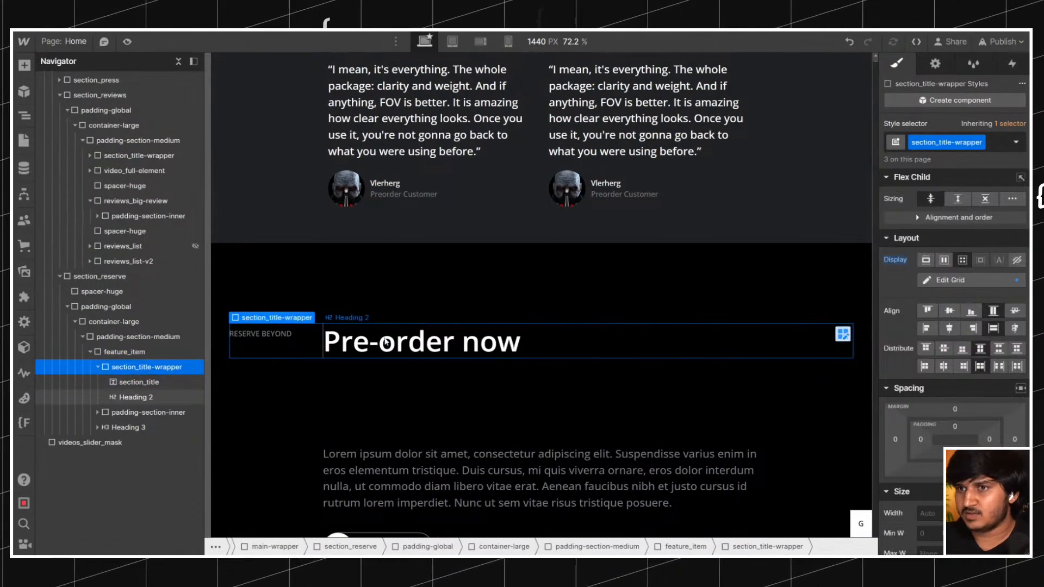
scroll(337, 358, down, 2)
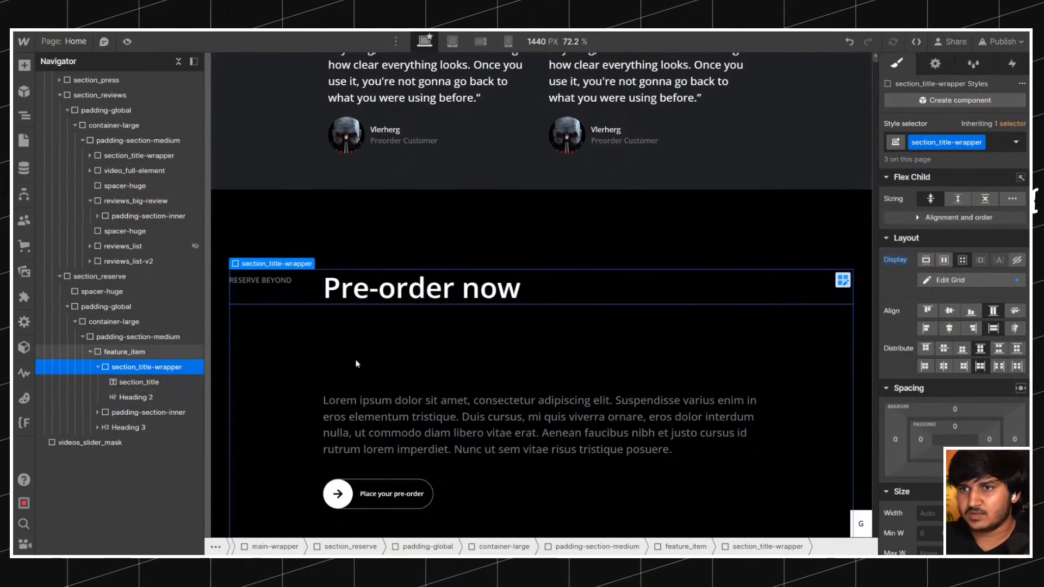
Move the leftover reviews Heading 3 to the start of feature_content and delete it.
click(96, 367)
click(128, 384)
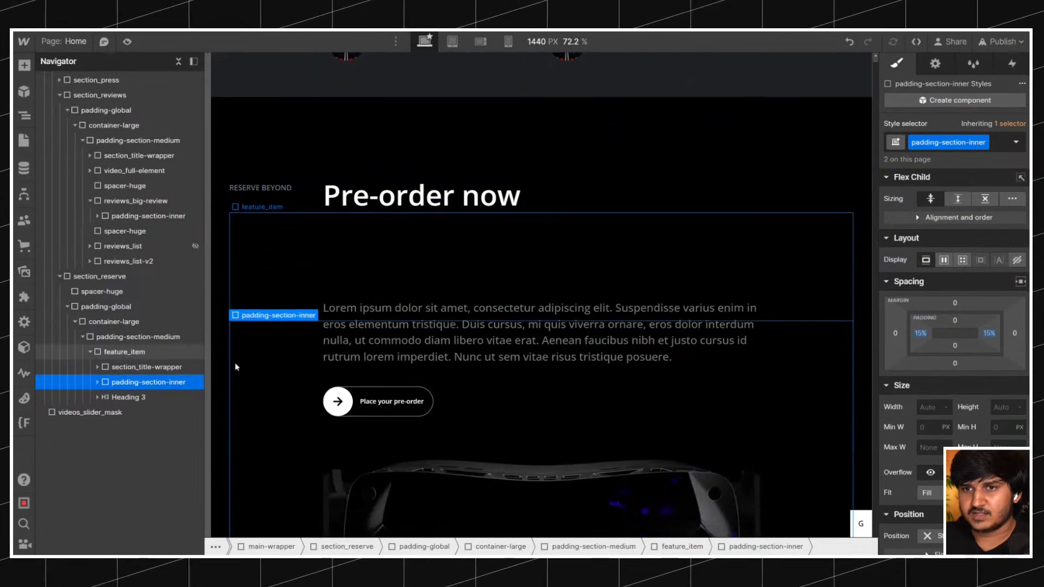
click(97, 382)
click(105, 397)
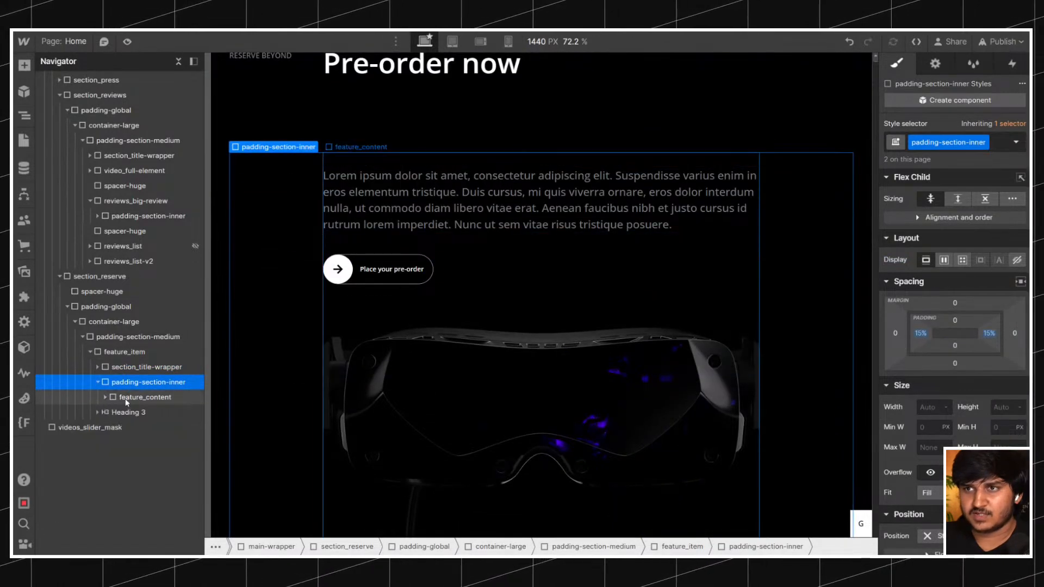
click(106, 401)
drag(130, 501, 131, 409)
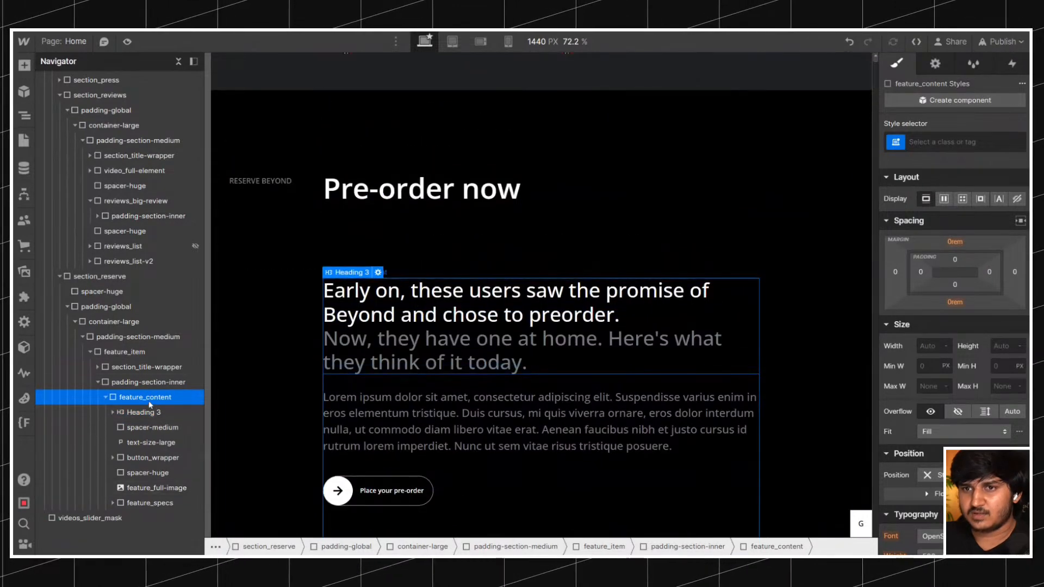
click(151, 411)
key(Delete)
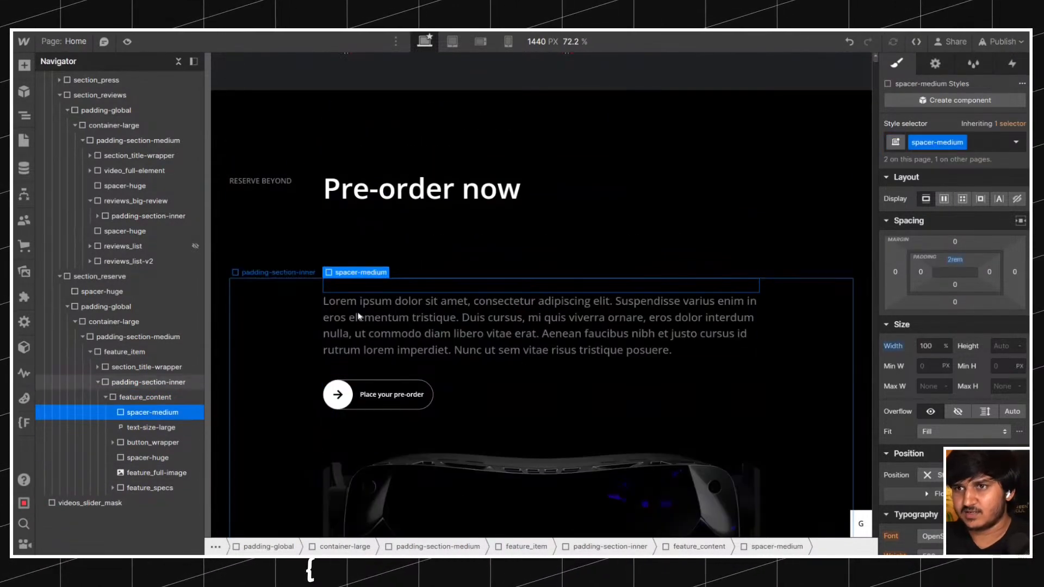
Check the gap under the live site's pre-order heading and delete the spacer-medium above the Lorem ipsum paragraph.
click(362, 298)
click(404, 284)
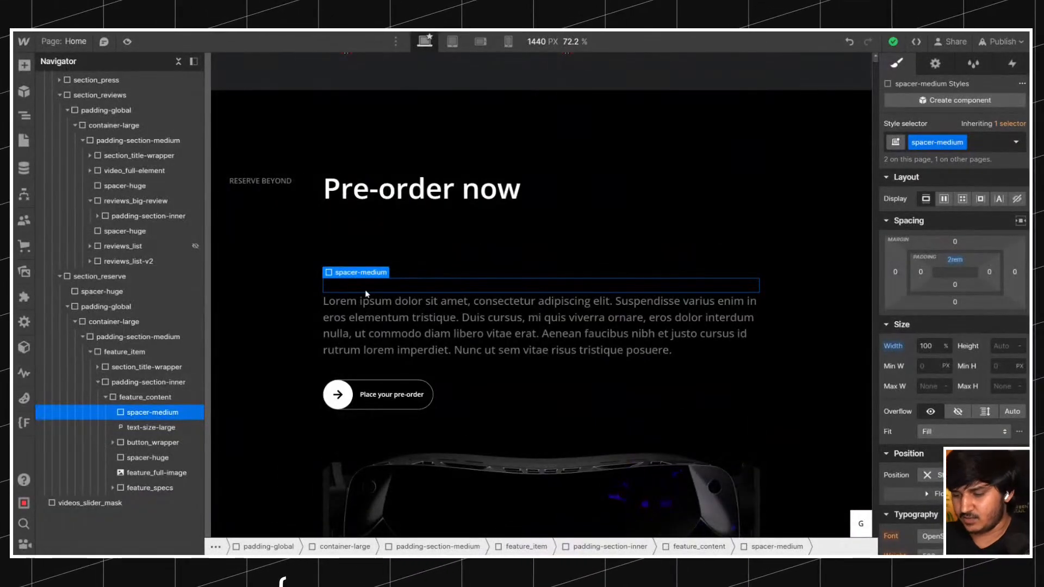
click(369, 237)
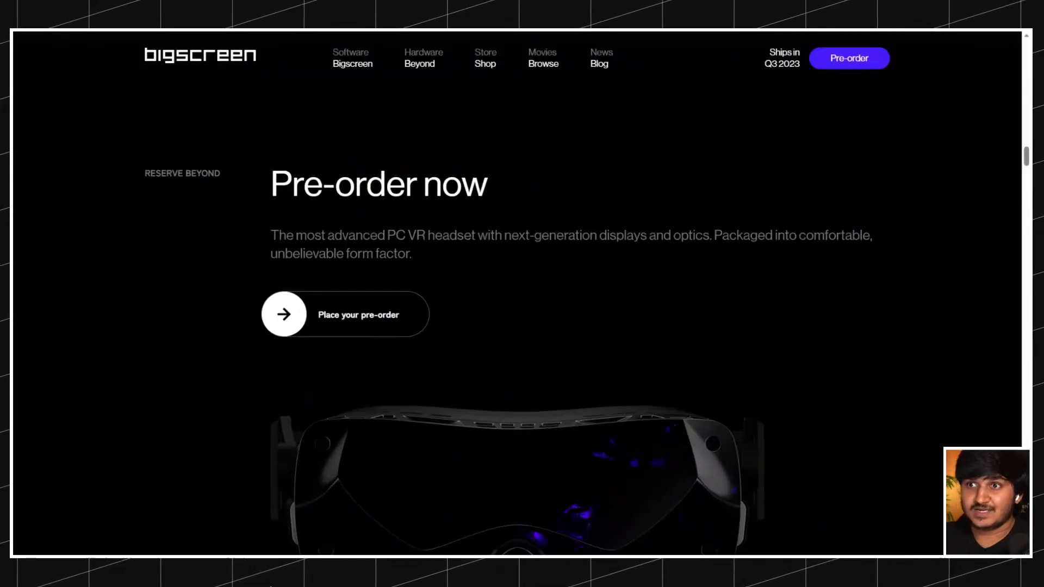
scroll(333, 120, down, 5)
scroll(333, 119, up, 4)
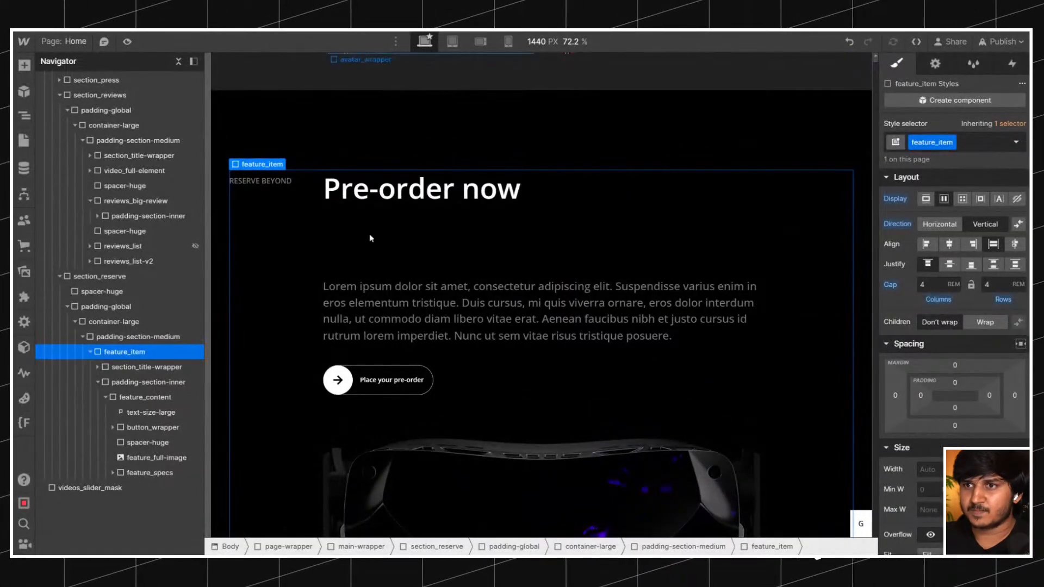
click(370, 288)
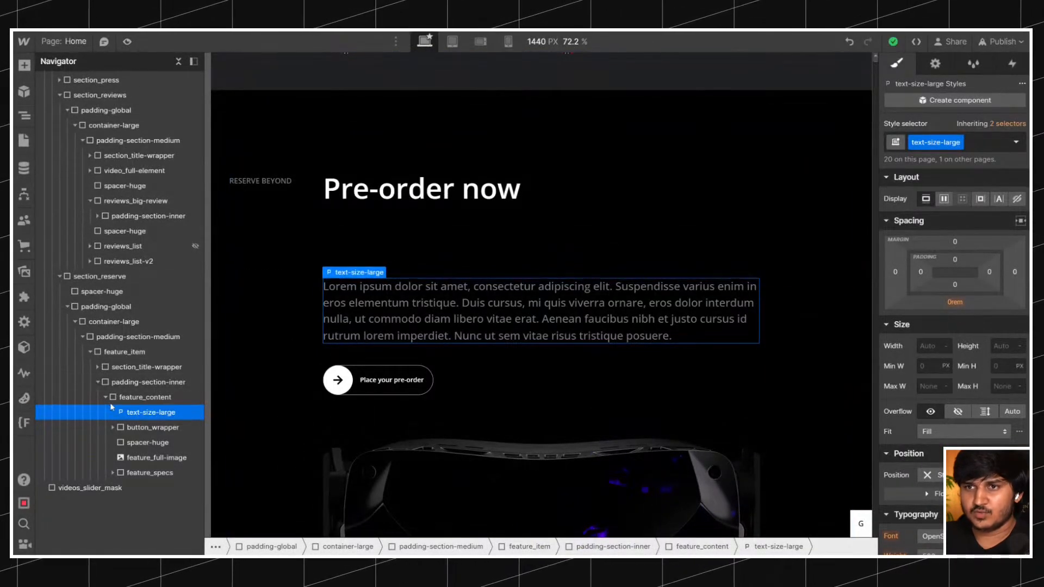
Try moving the Lorem ipsum paragraph into section_title-wrapper below the heading, and undo the move.
drag(401, 312, 390, 198)
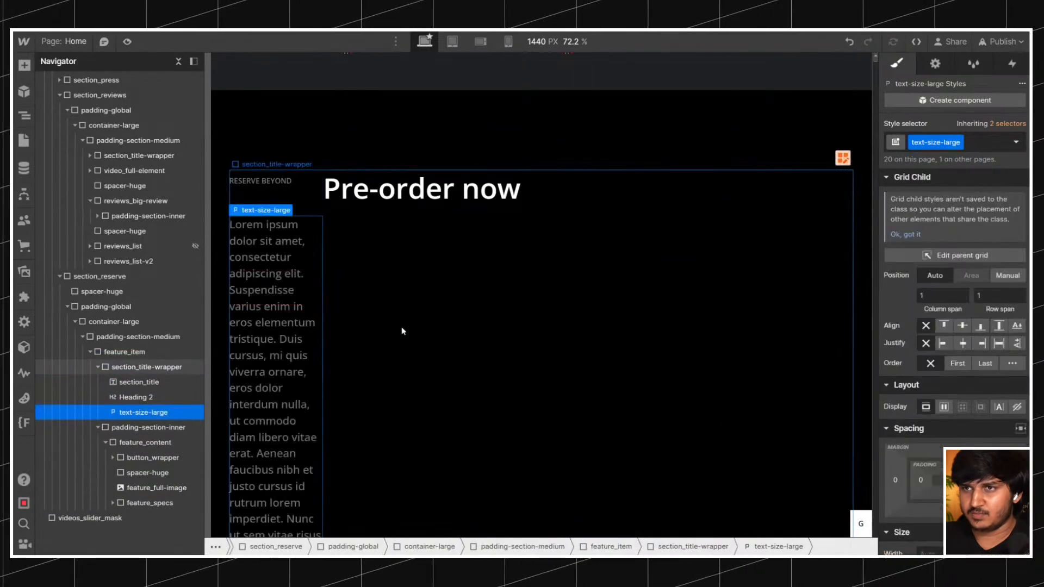
key(ctrl+z)
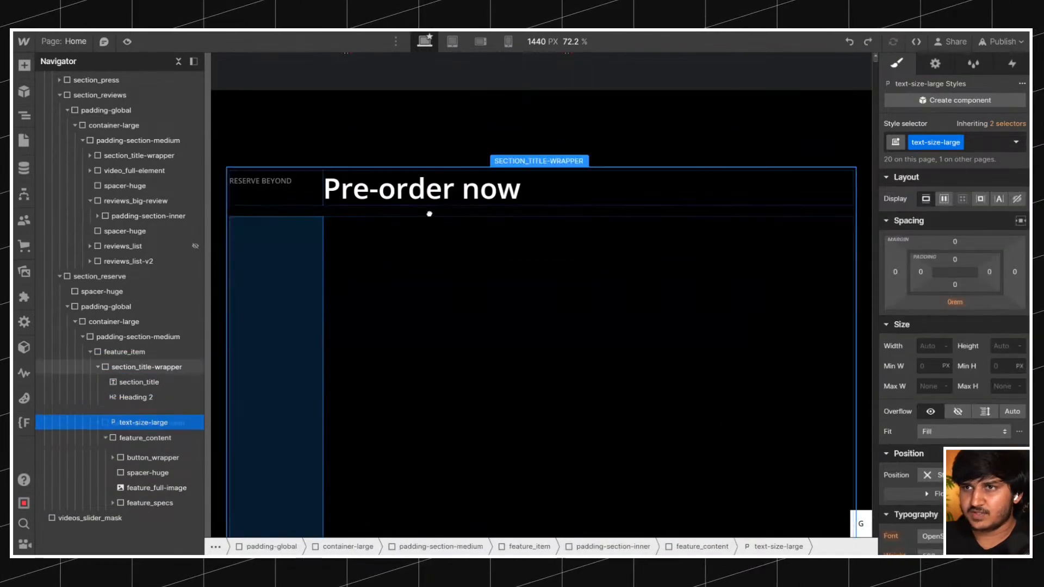
Redo the paragraph's move into section_title-wrapper and group Heading 2 and the Lorem ipsum paragraph inside a new Div Block there.
key(ctrl+shift+z)
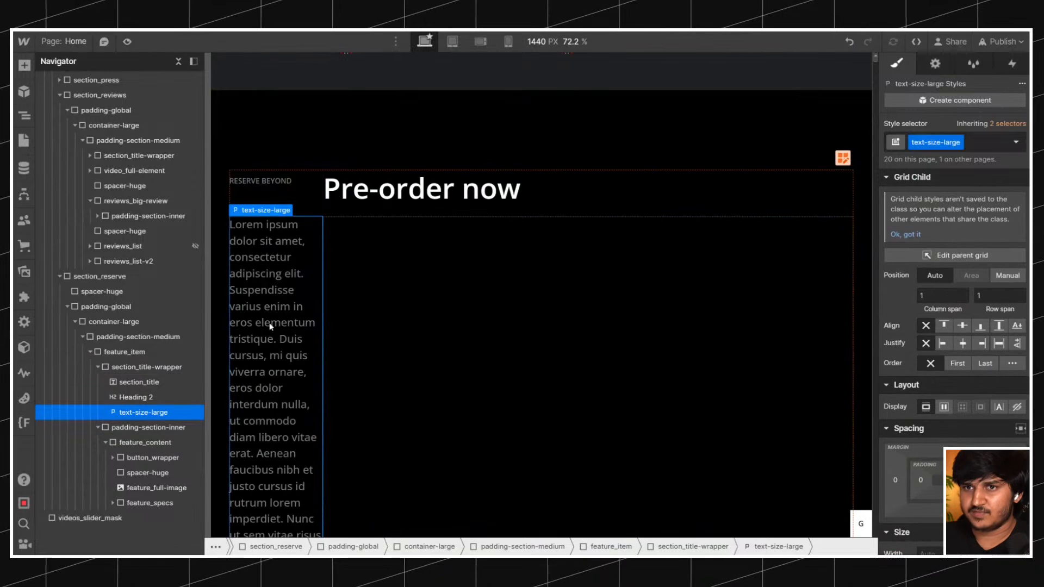
click(127, 397)
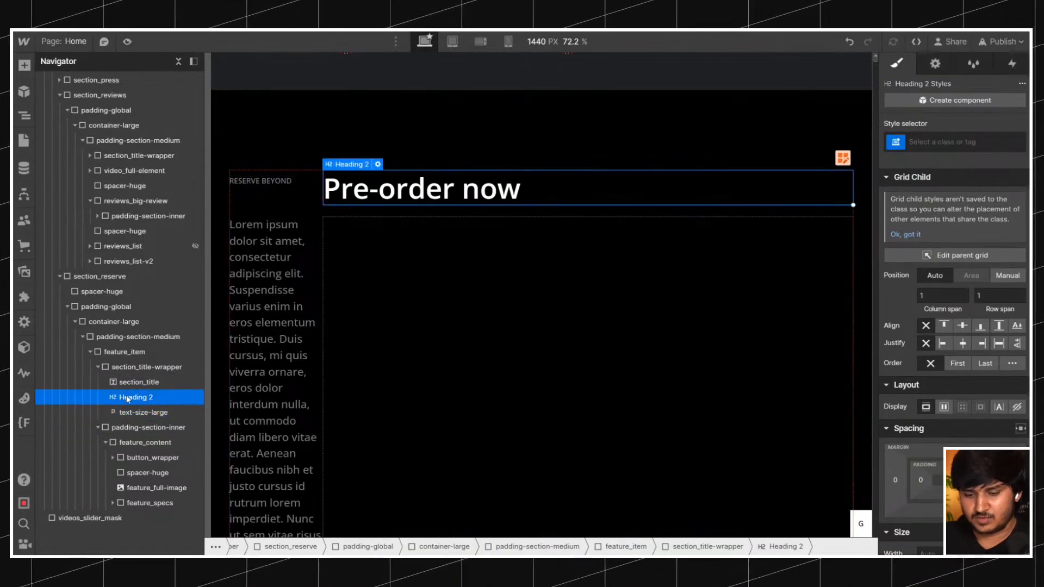
text(d)
key(Return)
click(133, 399)
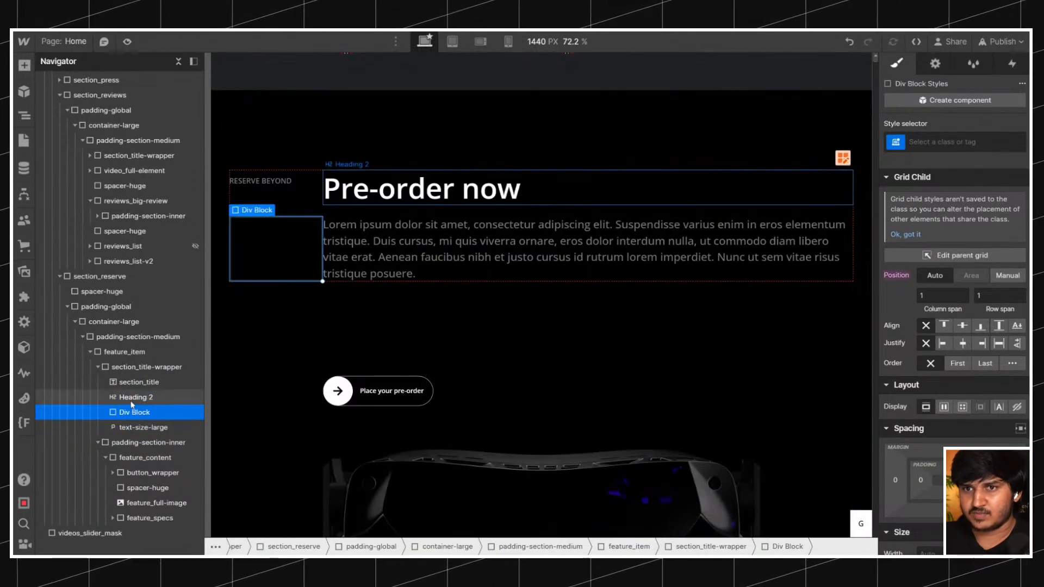
drag(132, 410, 135, 413)
drag(142, 428, 137, 424)
click(133, 398)
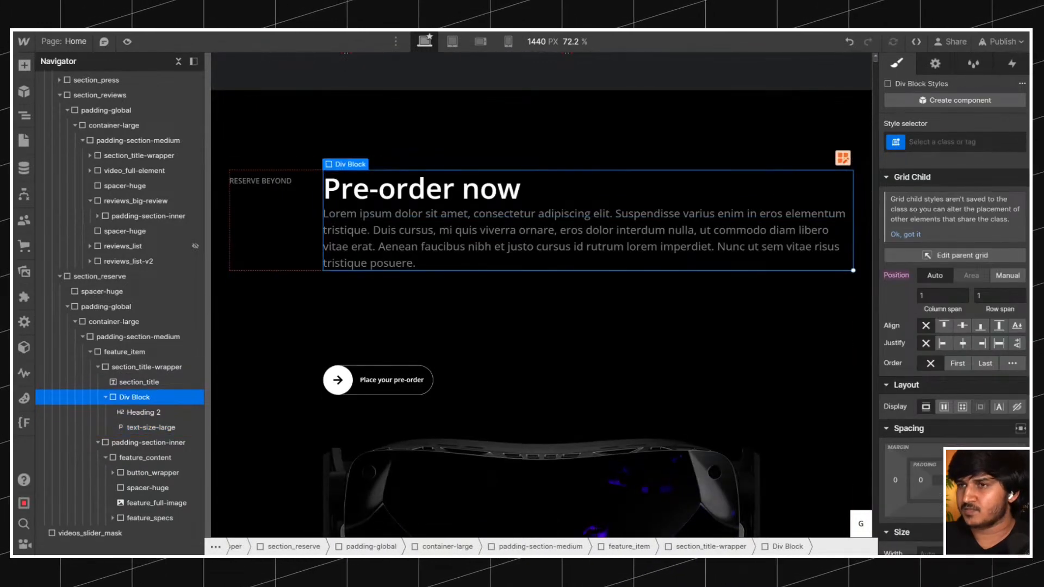
Move button_wrapper out of feature_content into the title wrapper's Div Block, beneath the Lorem ipsum paragraph.
click(419, 249)
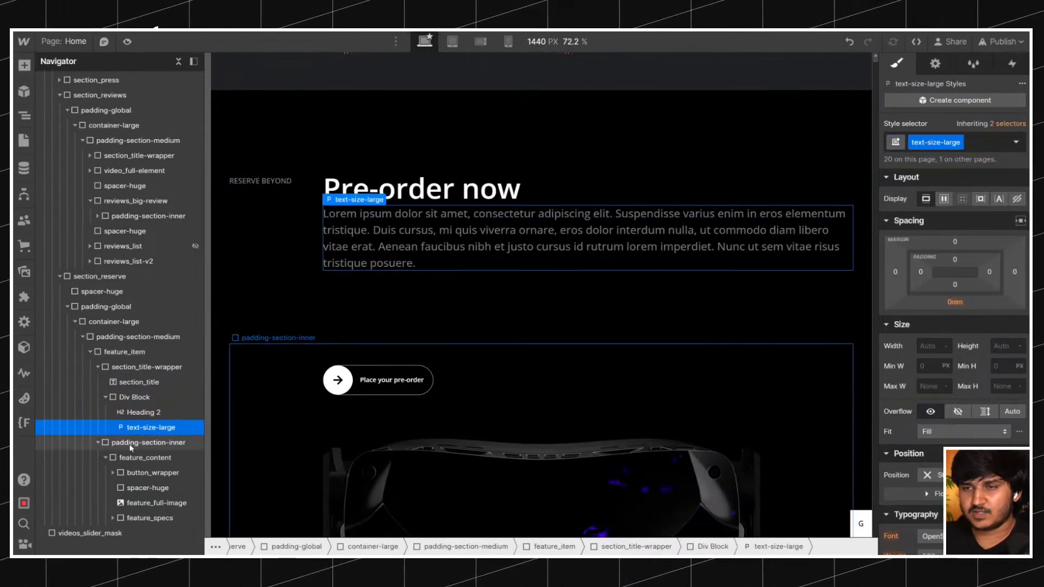
click(163, 468)
drag(146, 472, 146, 447)
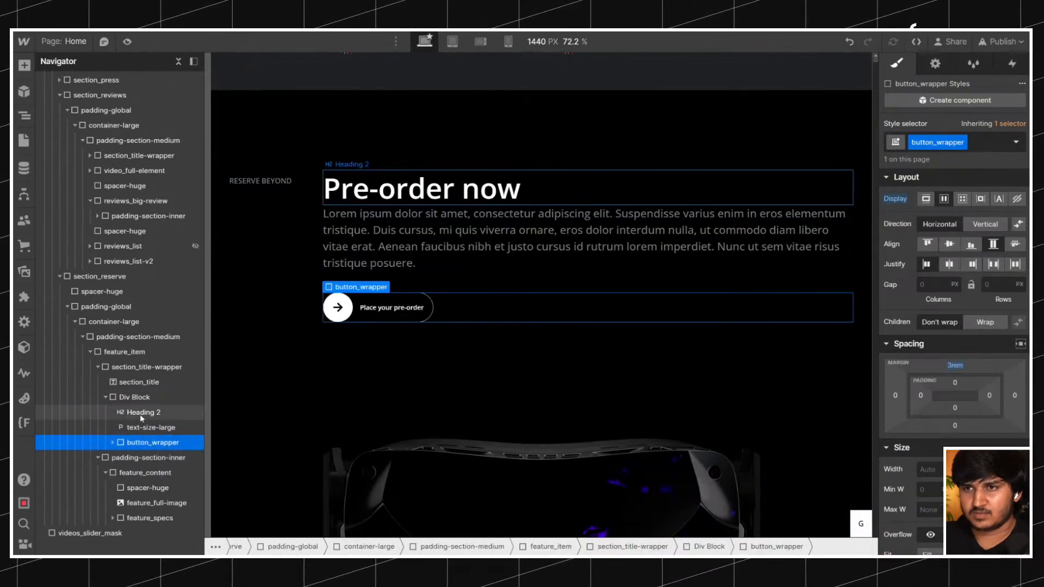
Paste a copy of spacer-huge beneath the pre-order heading and replace its class with spacer-medium.
click(139, 413)
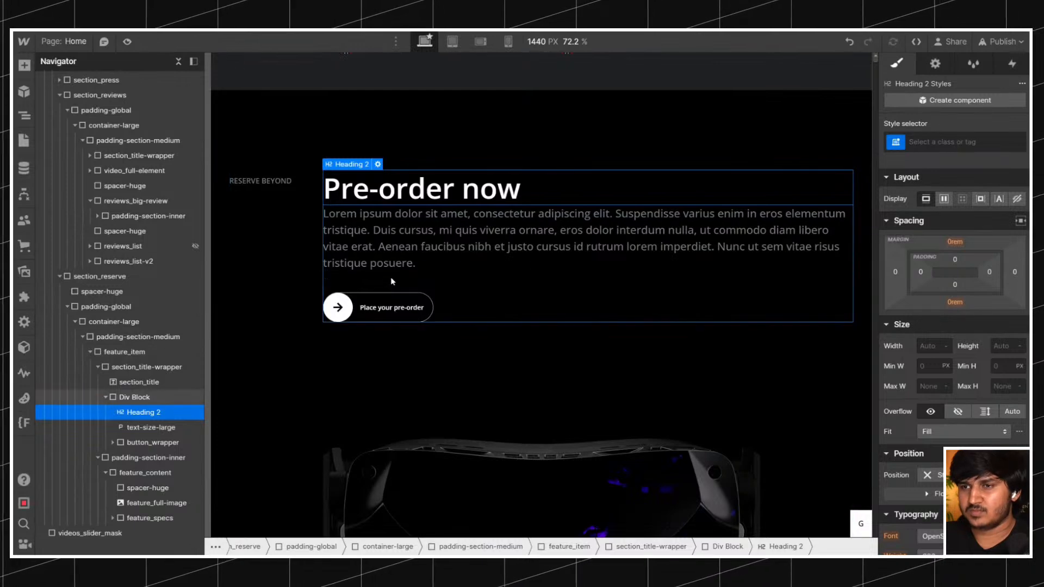
click(400, 415)
key(ctrl+c)
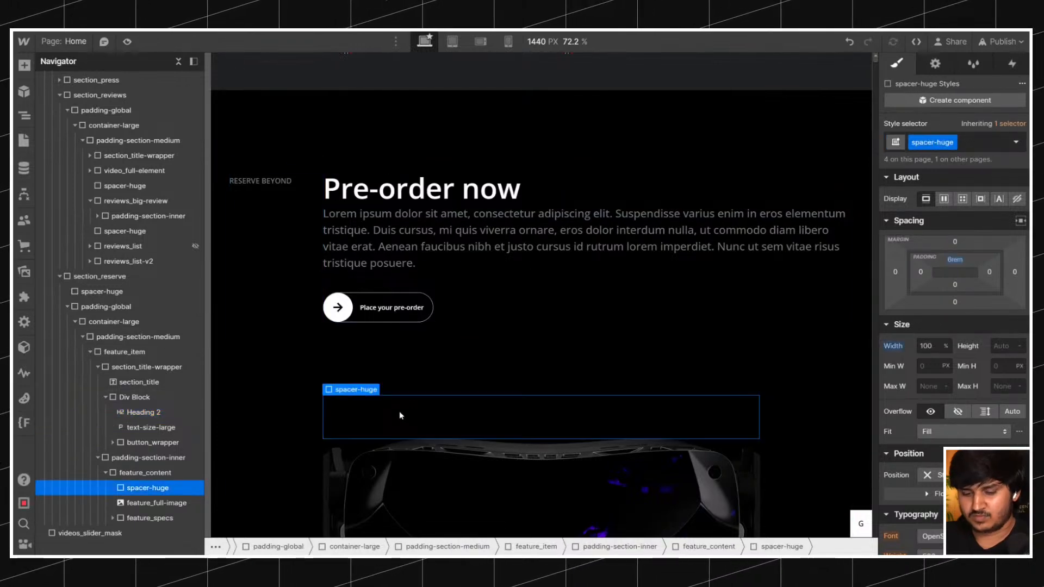
click(385, 201)
key(ctrl+v)
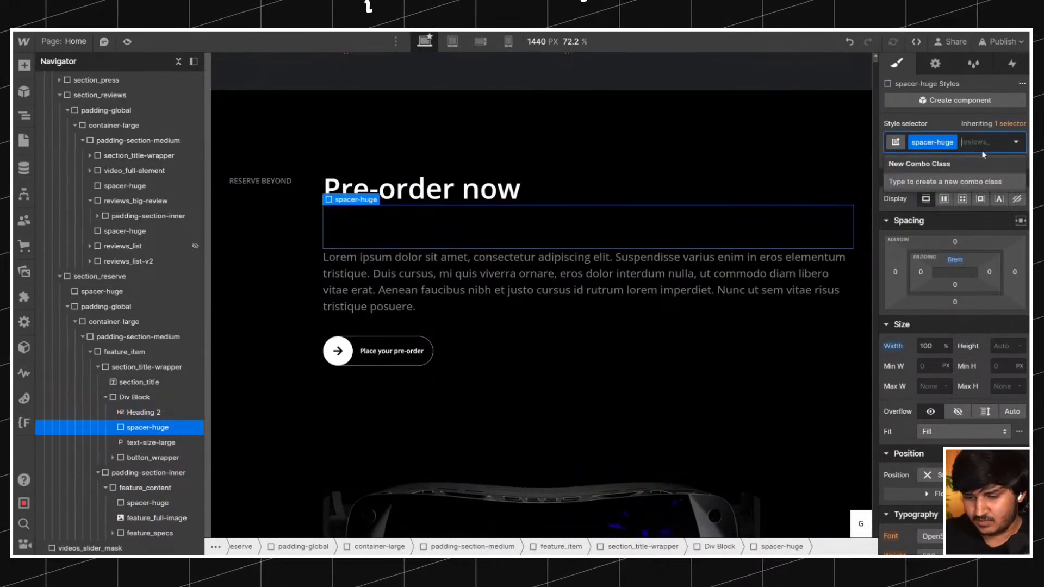
key(BackSpace)
text(spacerme)
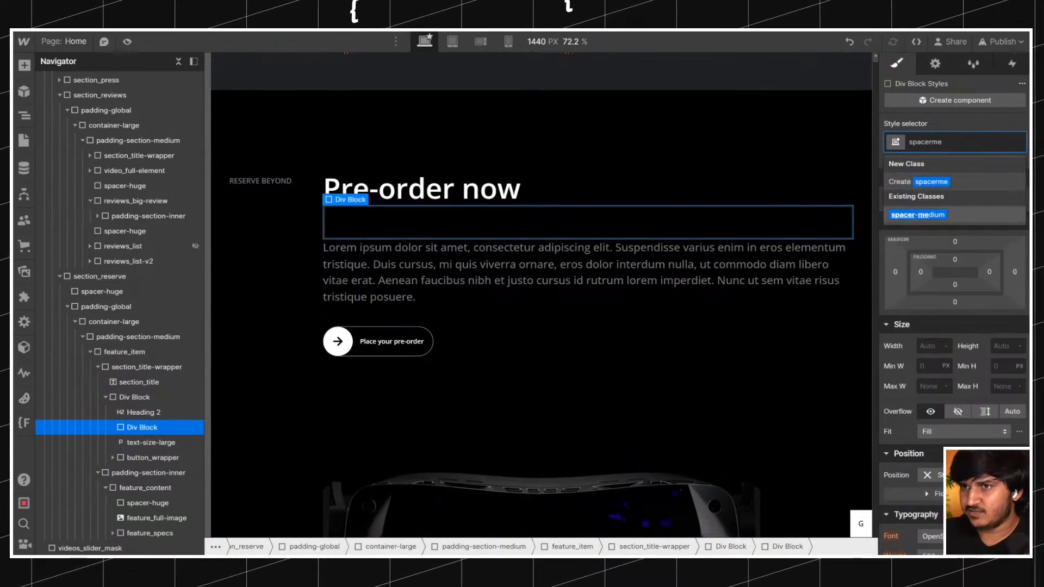
key(Return)
click(302, 206)
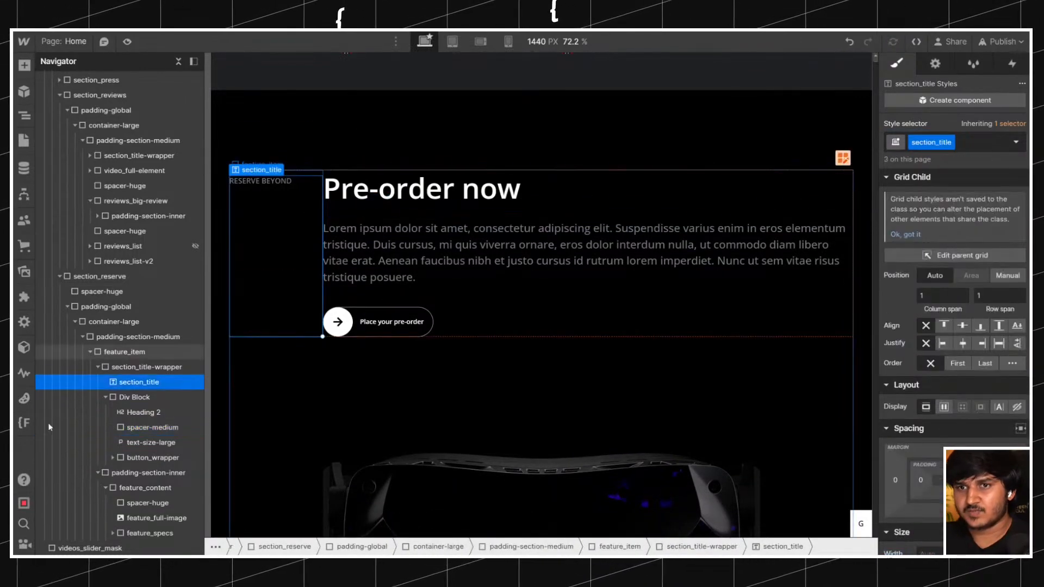
Try clearing feature_item's row gap between the title wrapper and the inner padding block, and undo the change.
click(98, 367)
click(145, 383)
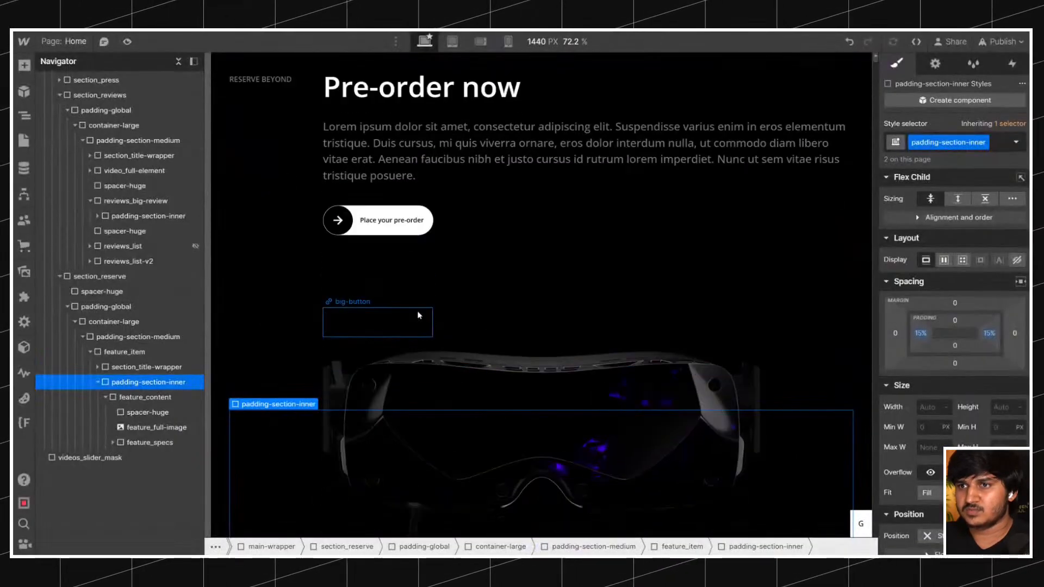
scroll(419, 315, down, 1)
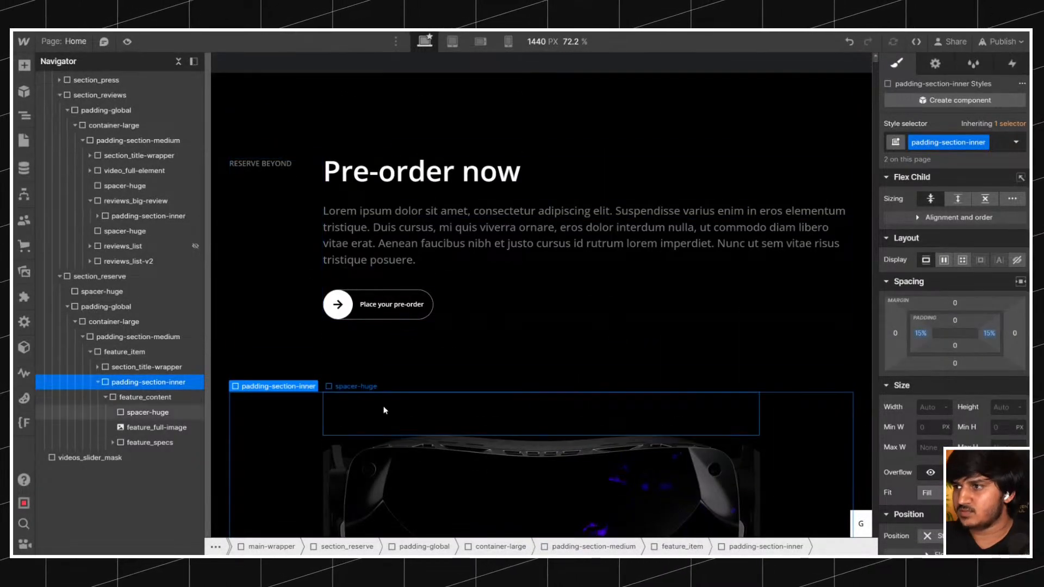
click(433, 356)
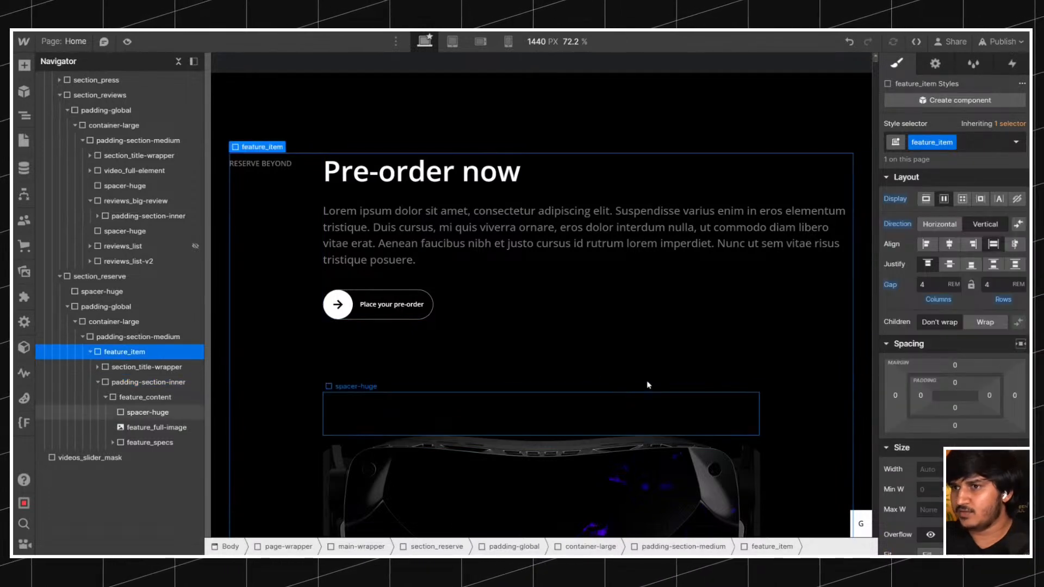
scroll(489, 369, down, 5)
scroll(491, 370, up, 5)
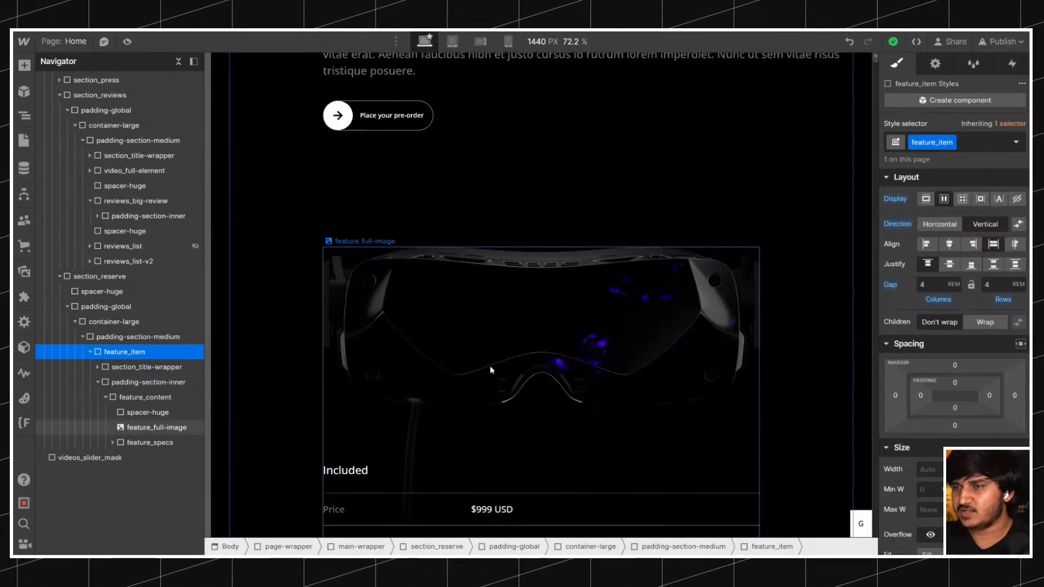
alt+click(1003, 299)
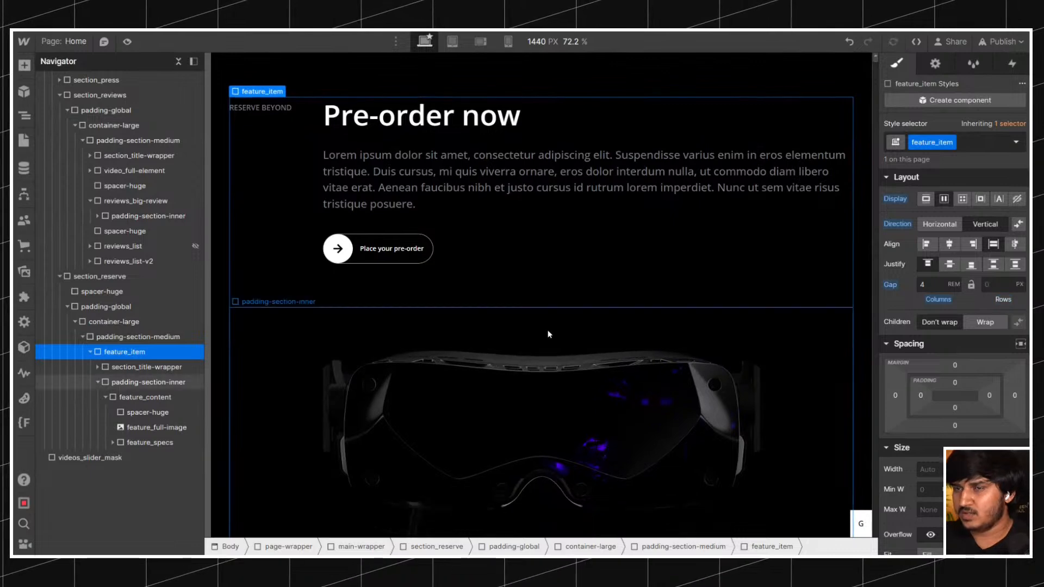
click(848, 42)
Delete the spacer-huge above the headset image in feature_content and check the spacing of the pre-order section.
click(468, 344)
key(Delete)
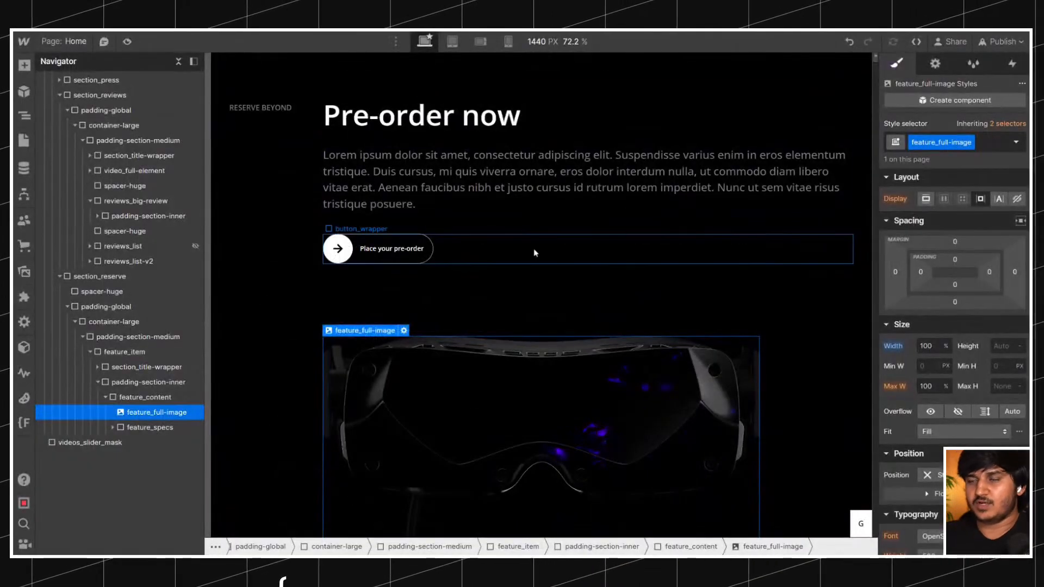
click(347, 138)
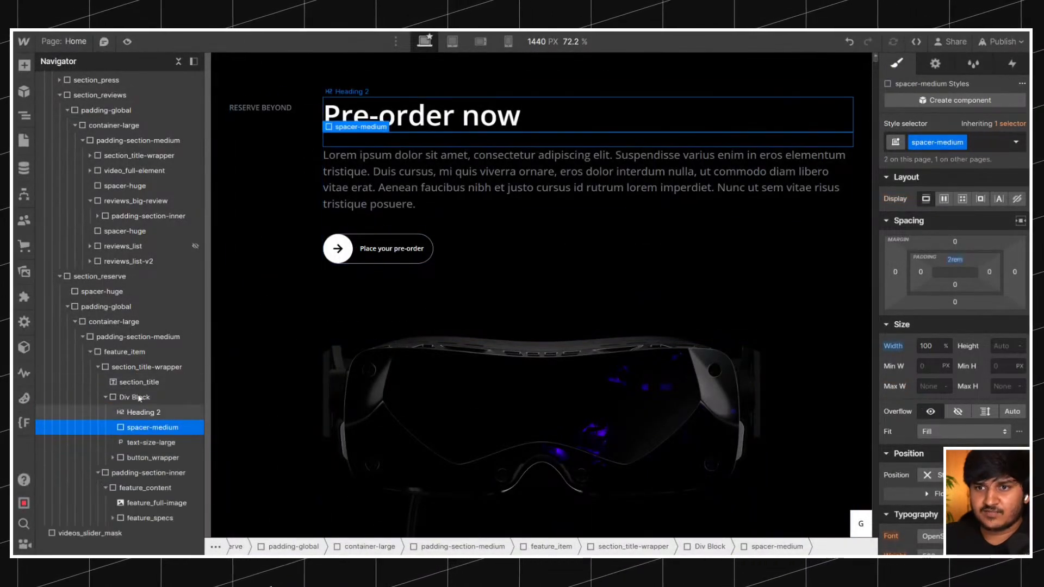
click(138, 370)
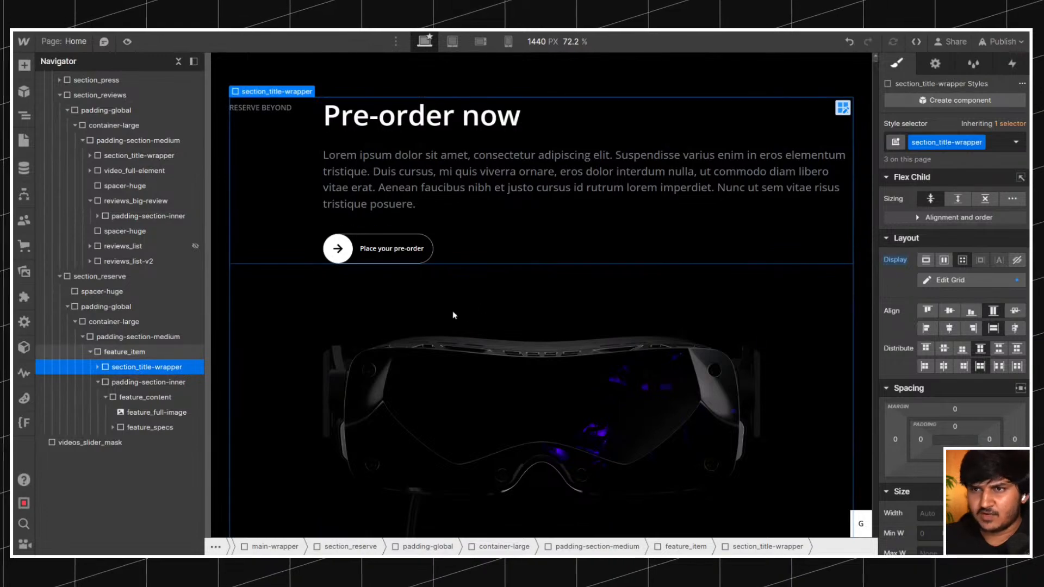
scroll(392, 238, down, 5)
scroll(391, 238, up, 10)
scroll(391, 240, down, 3)
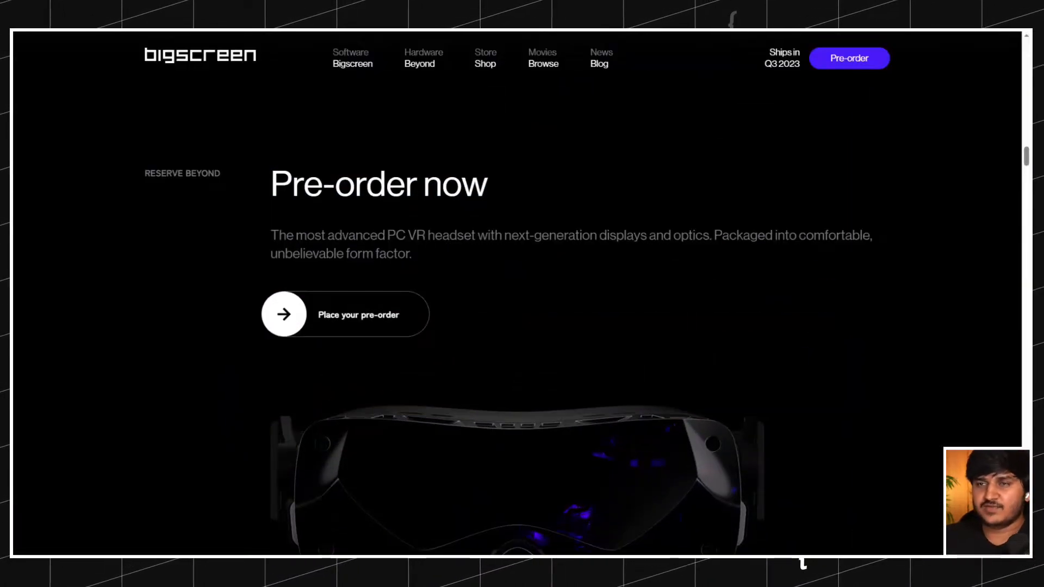
scroll(315, 165, down, 10)
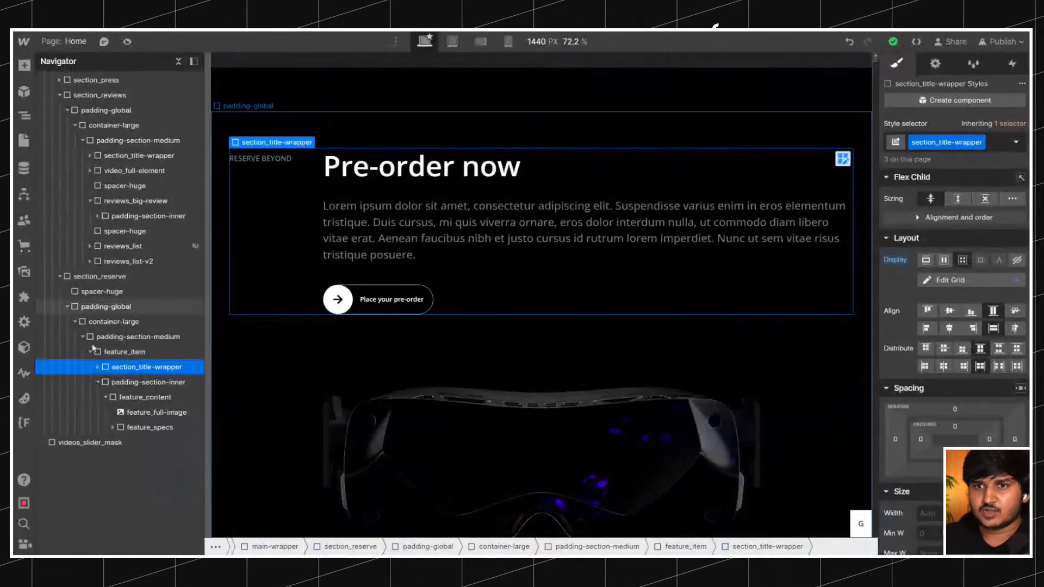
Collapse feature_item and duplicate it inside section_reserve's padding-section-medium.
click(90, 352)
click(141, 354)
key(ctrl+d)
scroll(376, 260, down, 11)
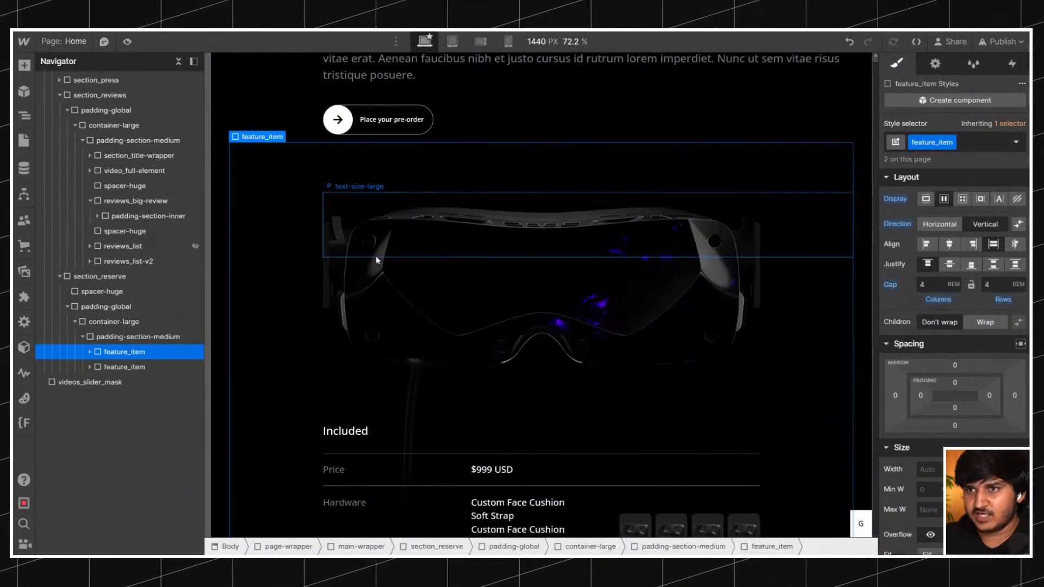
scroll(376, 259, up, 2)
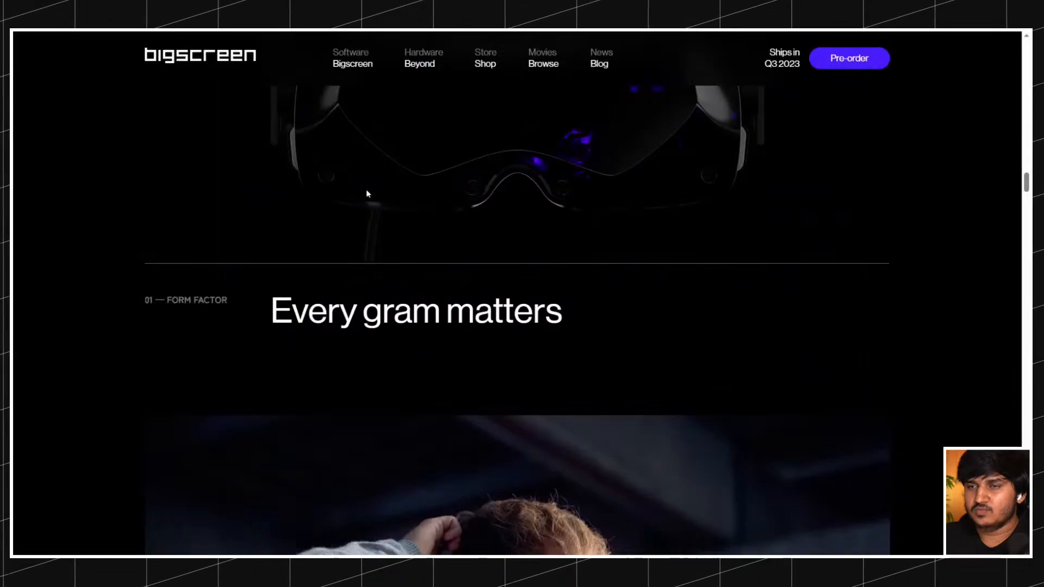
Examine the live Bigscreen site's layout and spacing from the pre-order section through the form factor and visuals sections.
scroll(366, 192, up, 6)
scroll(368, 195, down, 10)
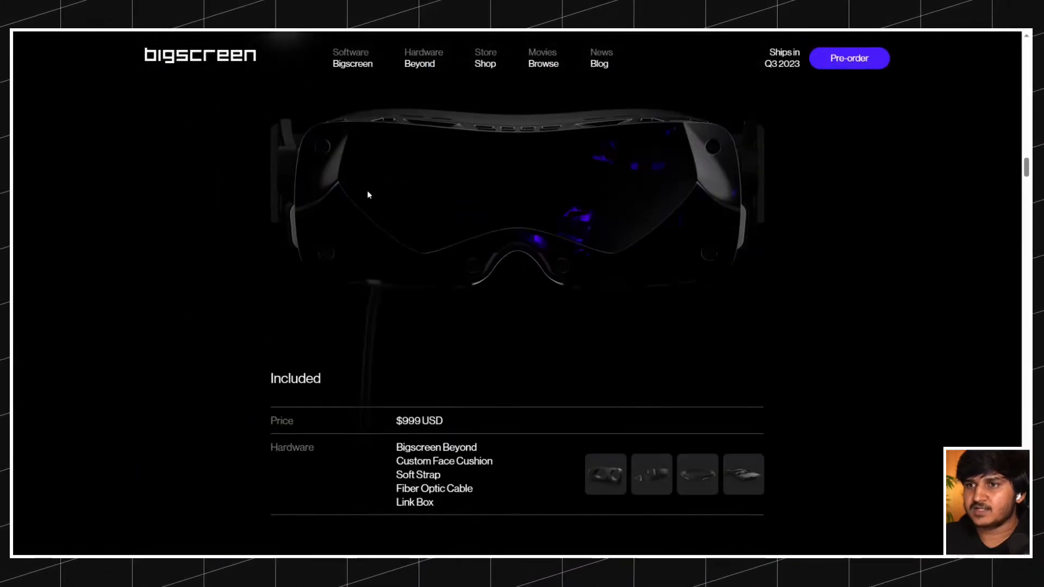
scroll(336, 196, down, 12)
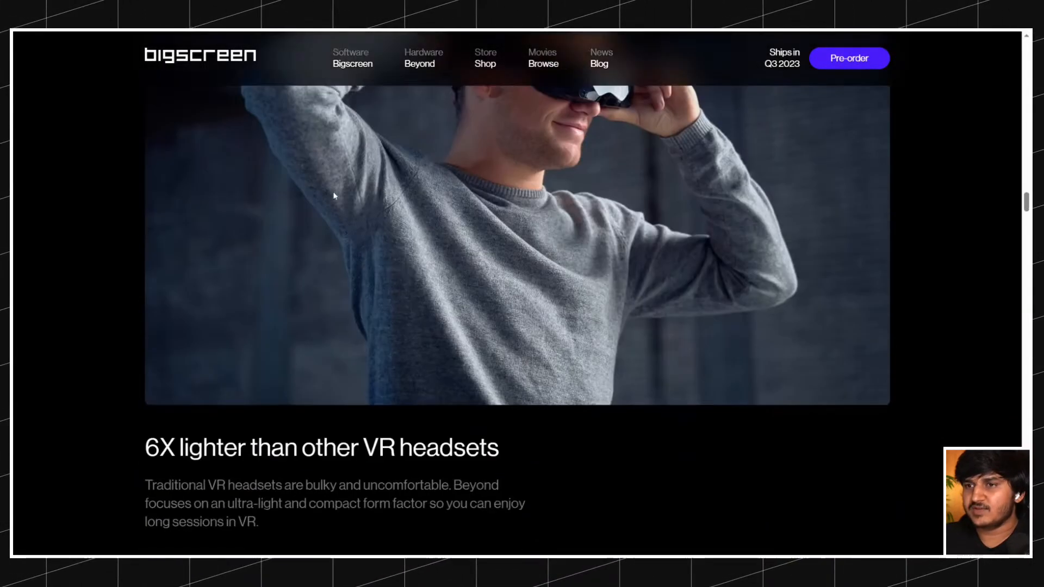
scroll(336, 196, down, 7)
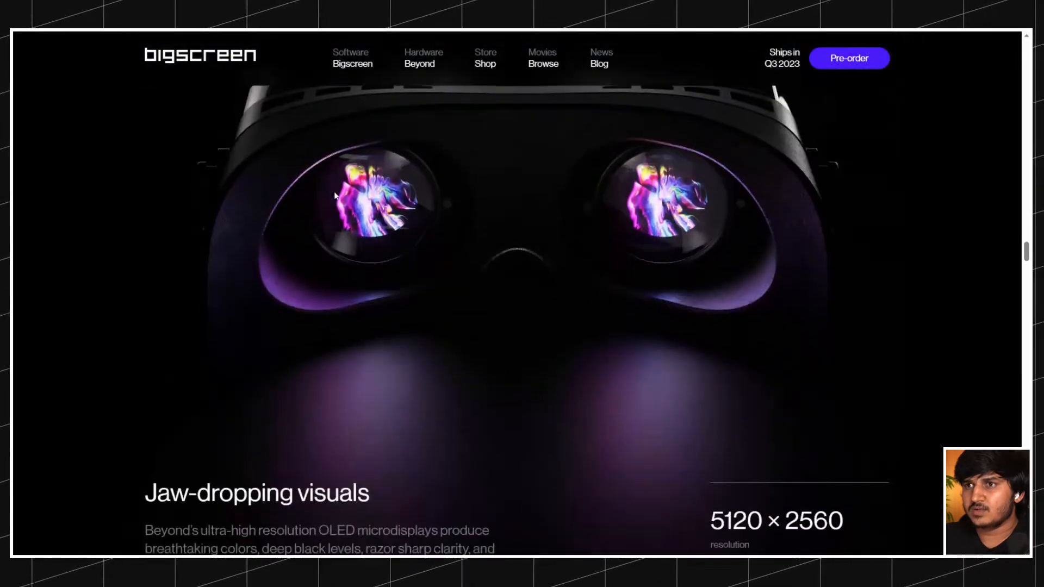
scroll(335, 196, up, 9)
scroll(335, 195, down, 3)
scroll(335, 196, up, 5)
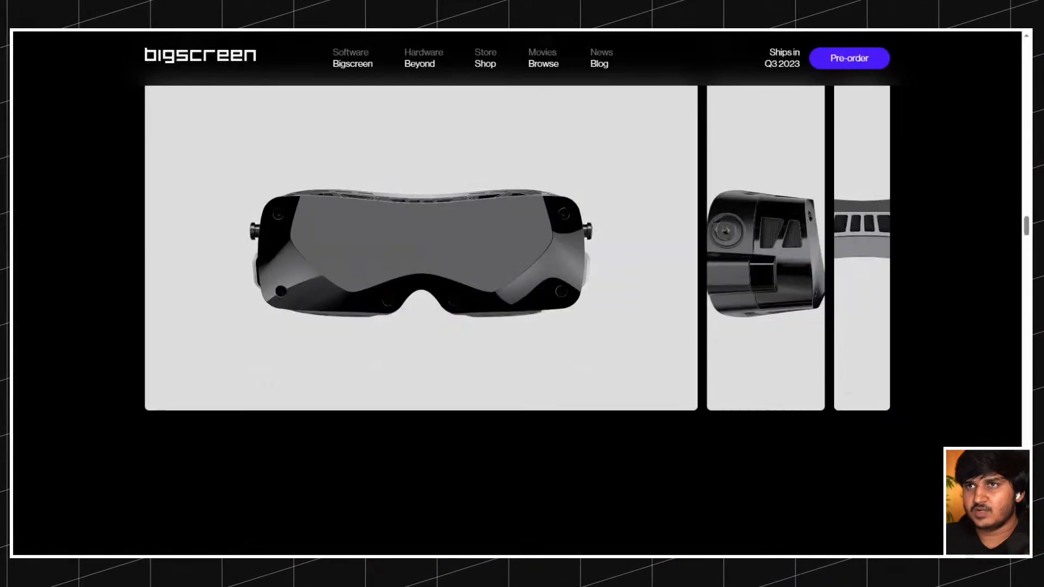
scroll(377, 147, up, 10)
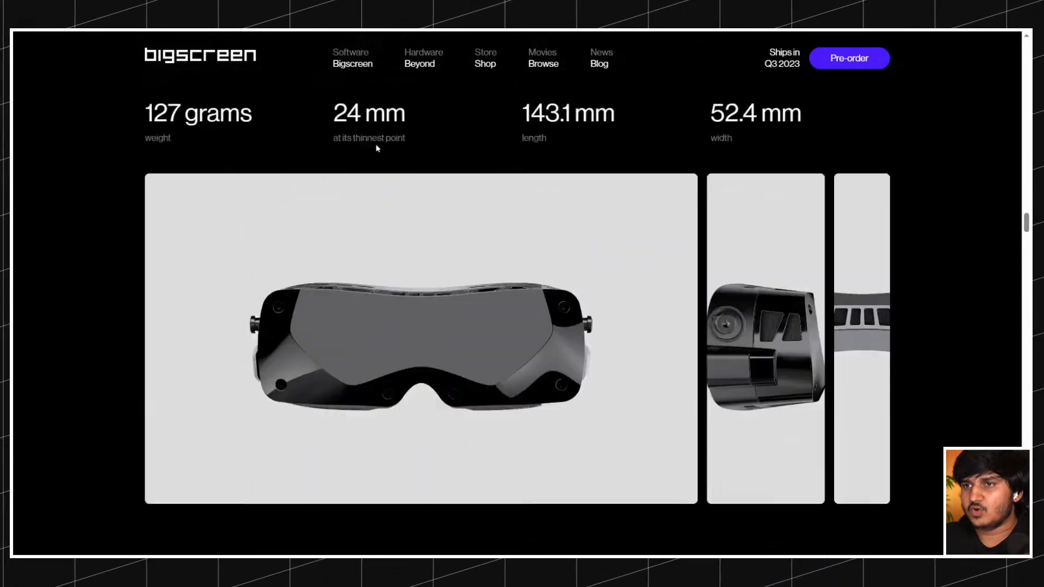
scroll(378, 147, up, 14)
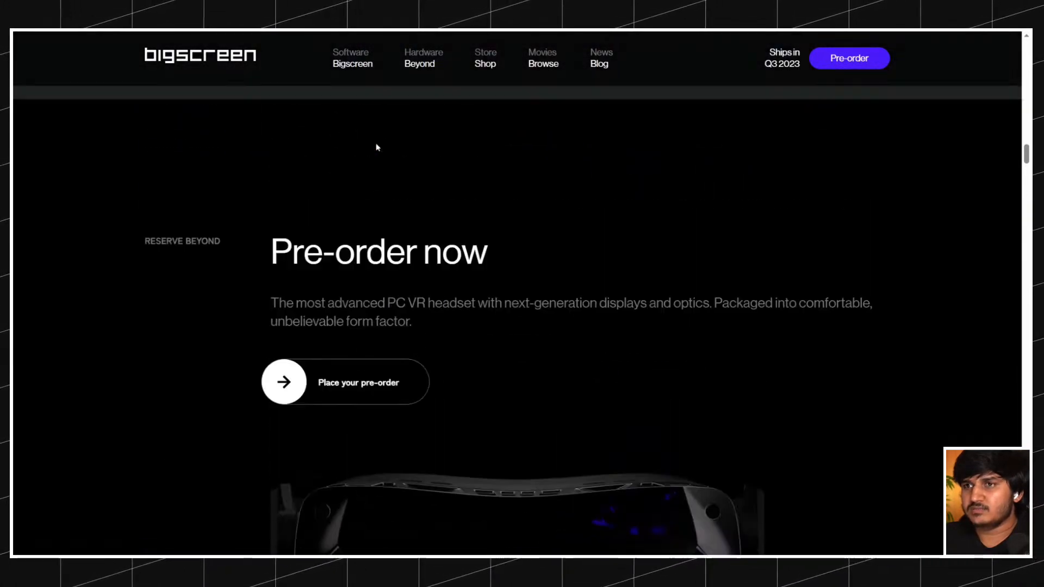
scroll(299, 67, down, 5)
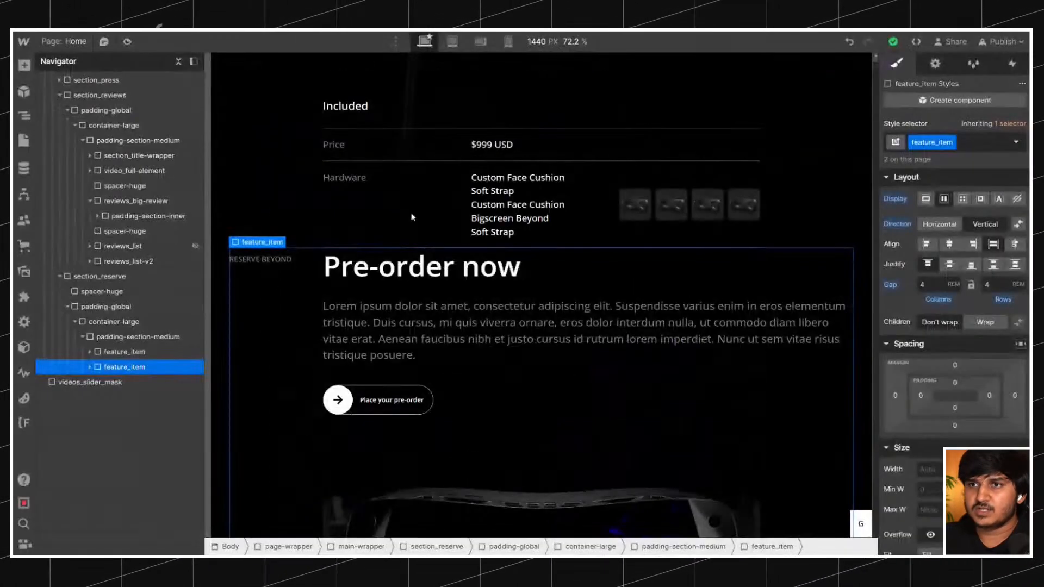
scroll(447, 287, down, 5)
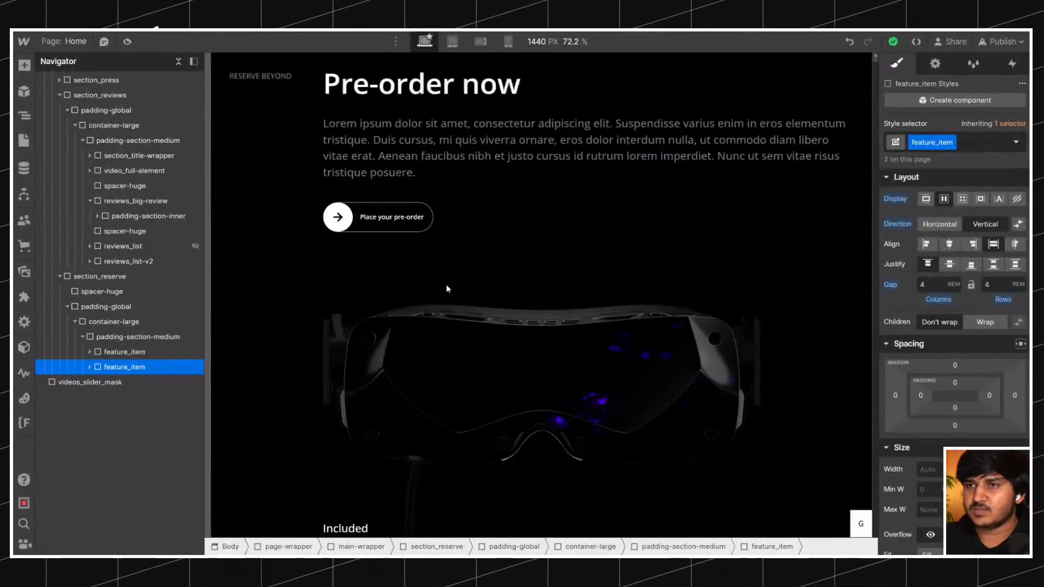
Set the top padding of the feature_item class to 4rem.
scroll(446, 284, up, 8)
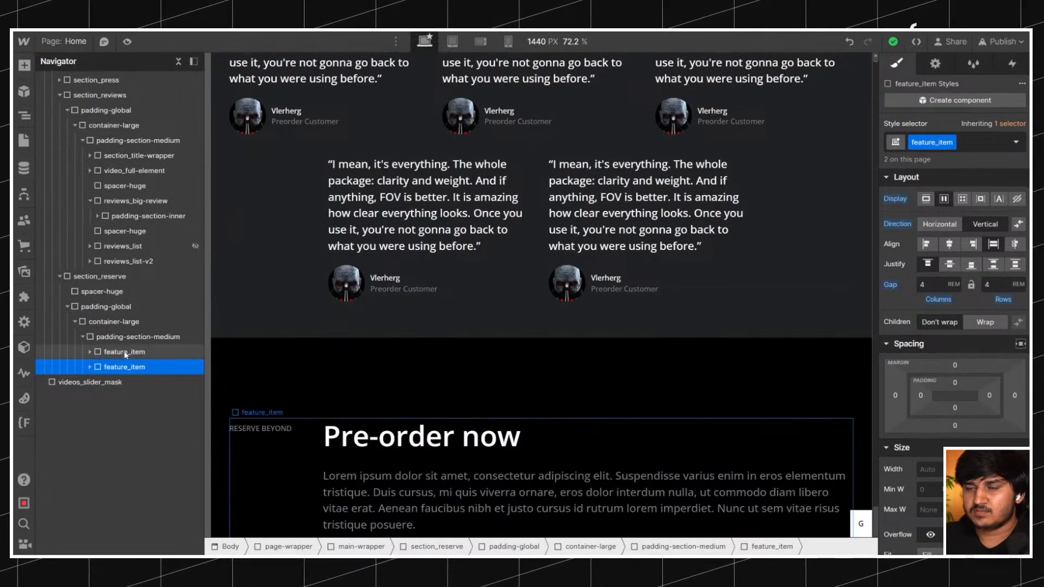
click(125, 352)
click(122, 336)
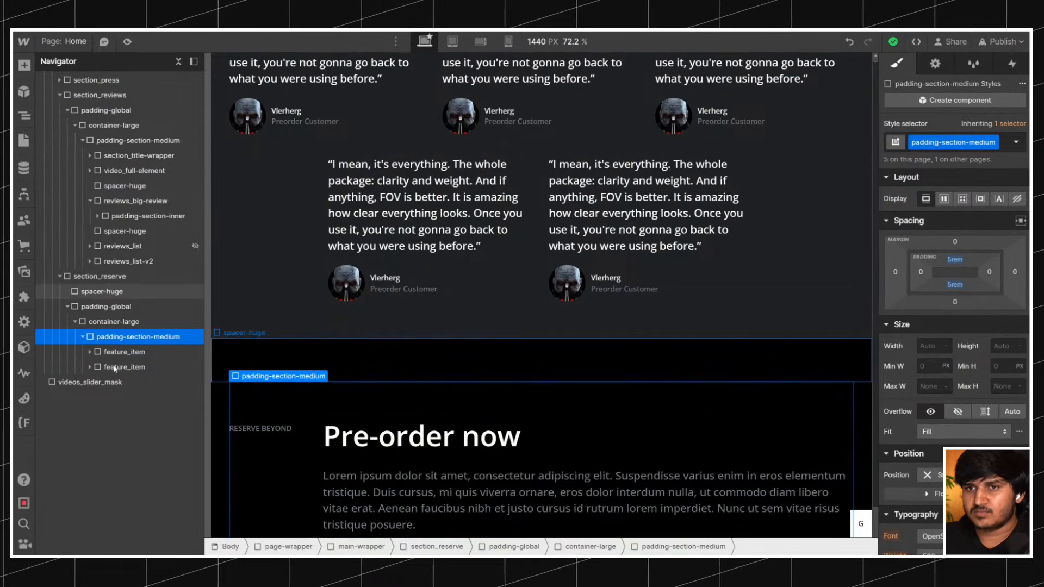
click(125, 352)
click(131, 381)
click(125, 367)
click(956, 383)
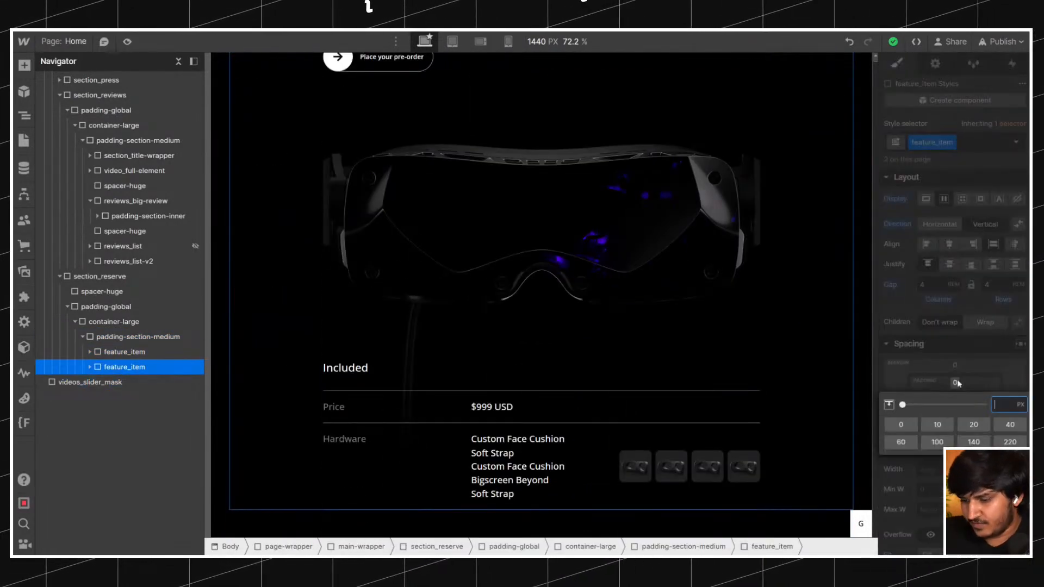
text(4rem)
key(Return)
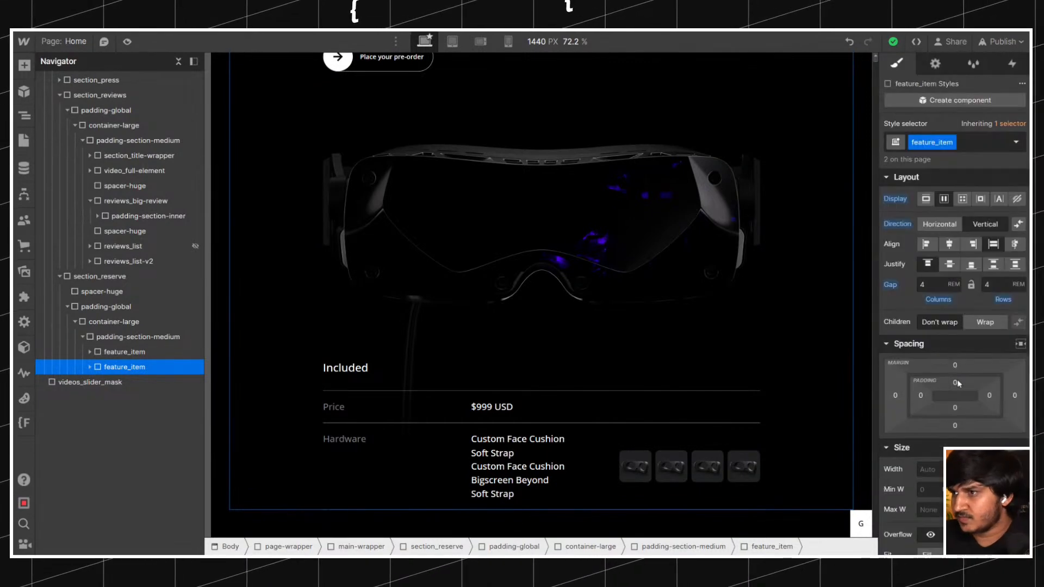
click(955, 383)
key(Return)
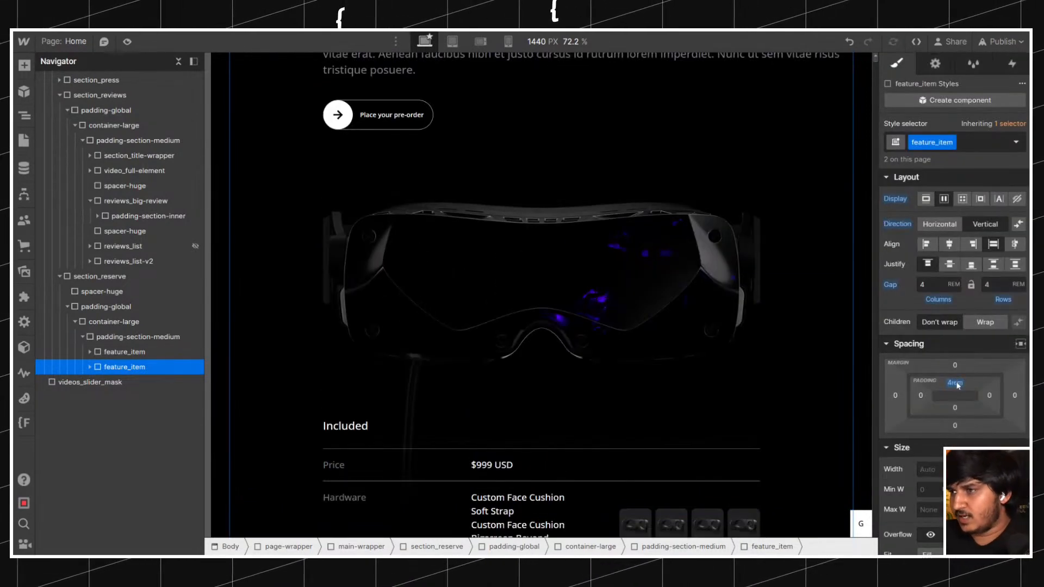
Set both the top and bottom padding of the feature_item class to 4rem, leaving its side padding at 0.
shift+click(957, 385)
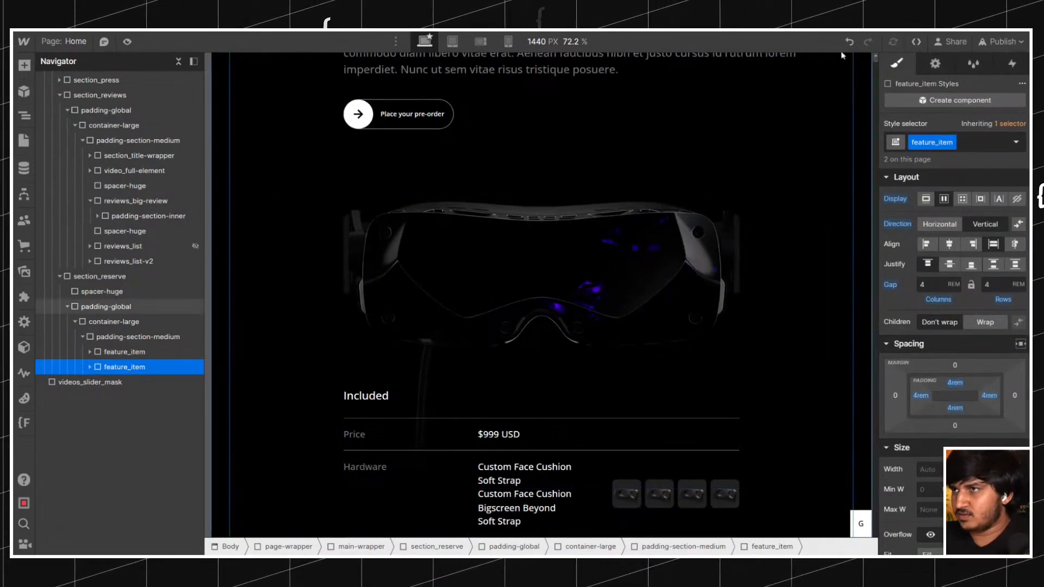
key(ctrl+z)
alt+click(954, 384)
scroll(490, 326, down, 5)
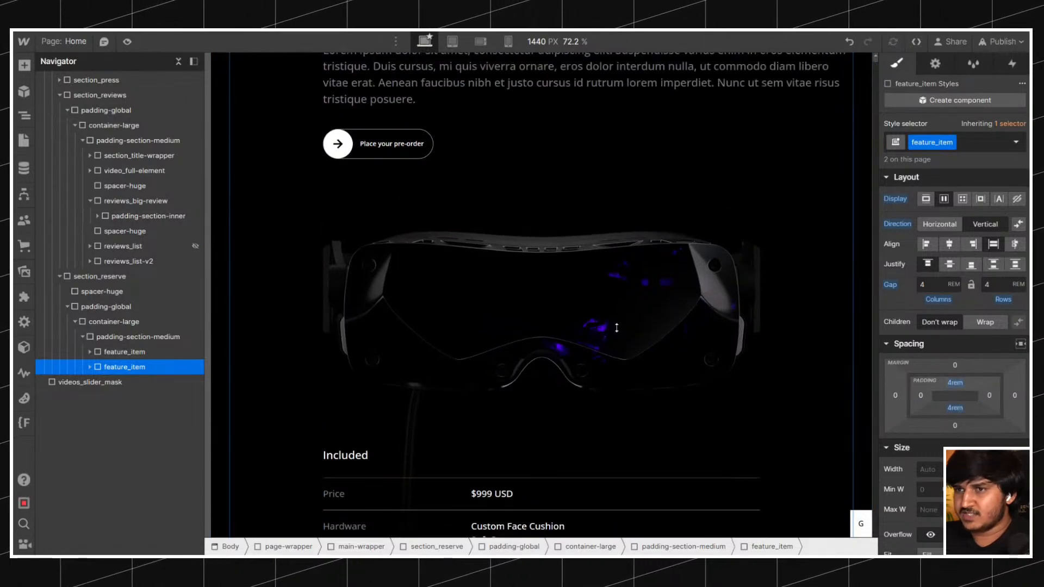
Delete the spacer-huge at the start of section_reserve, above the pre-order heading.
scroll(370, 337, up, 10)
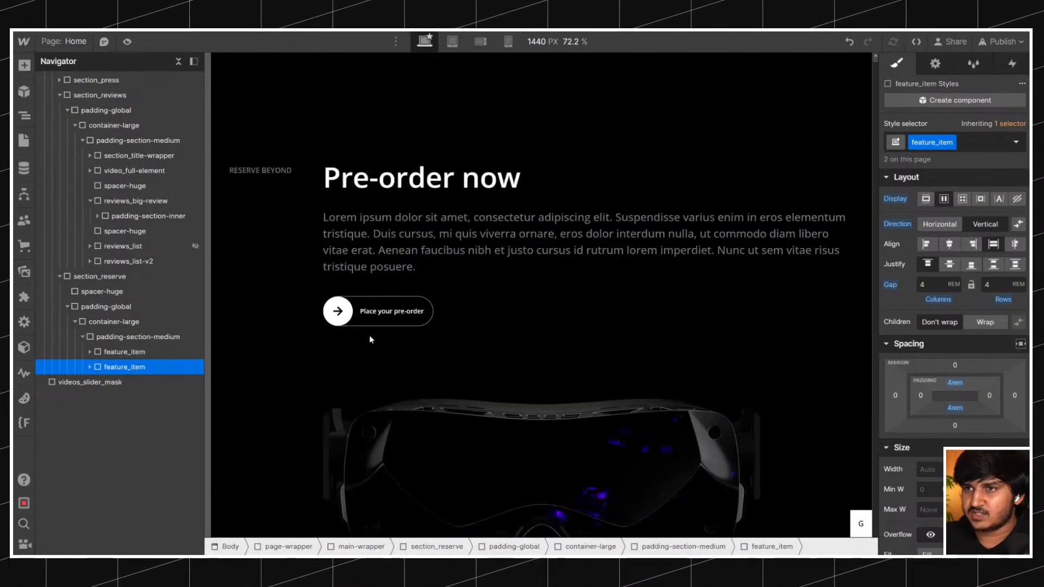
click(353, 204)
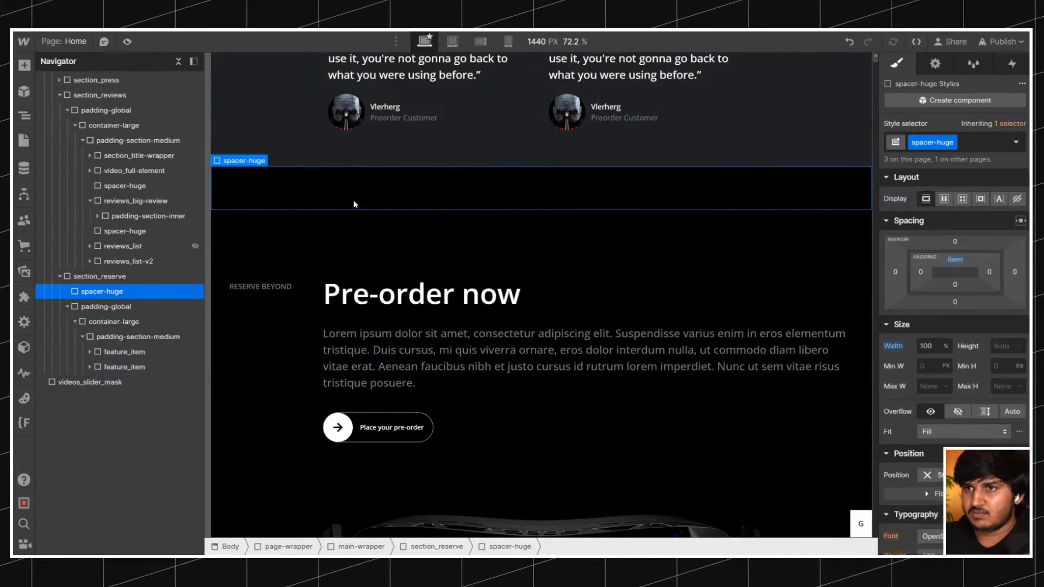
key(Delete)
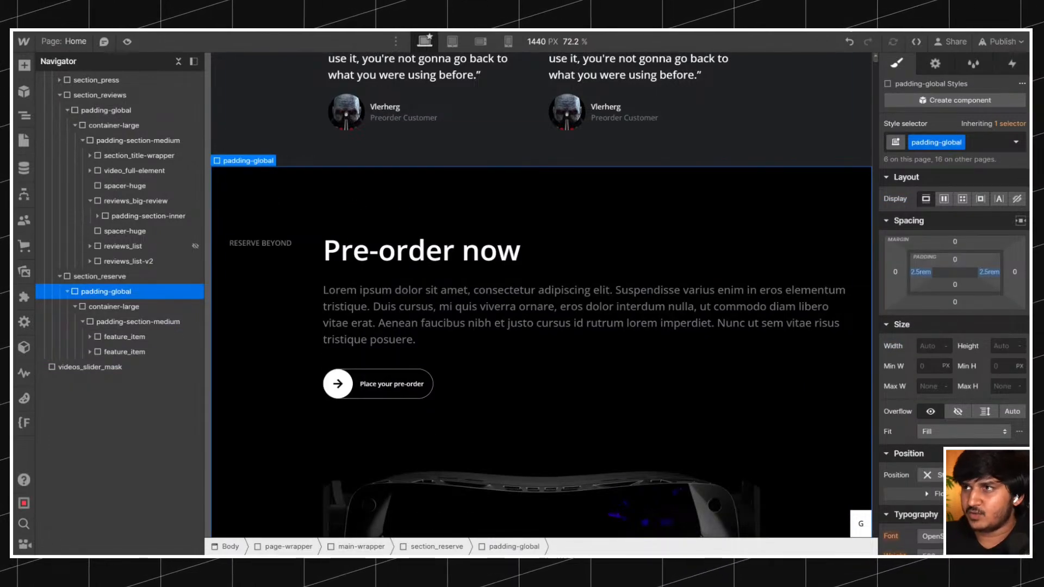
key(ctrl+z)
click(411, 224)
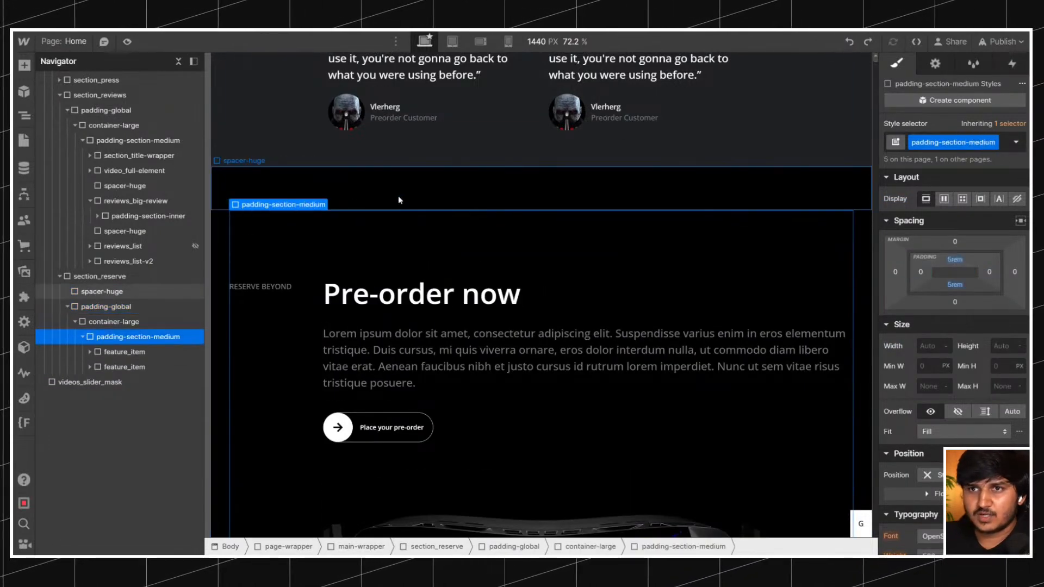
click(399, 200)
key(Delete)
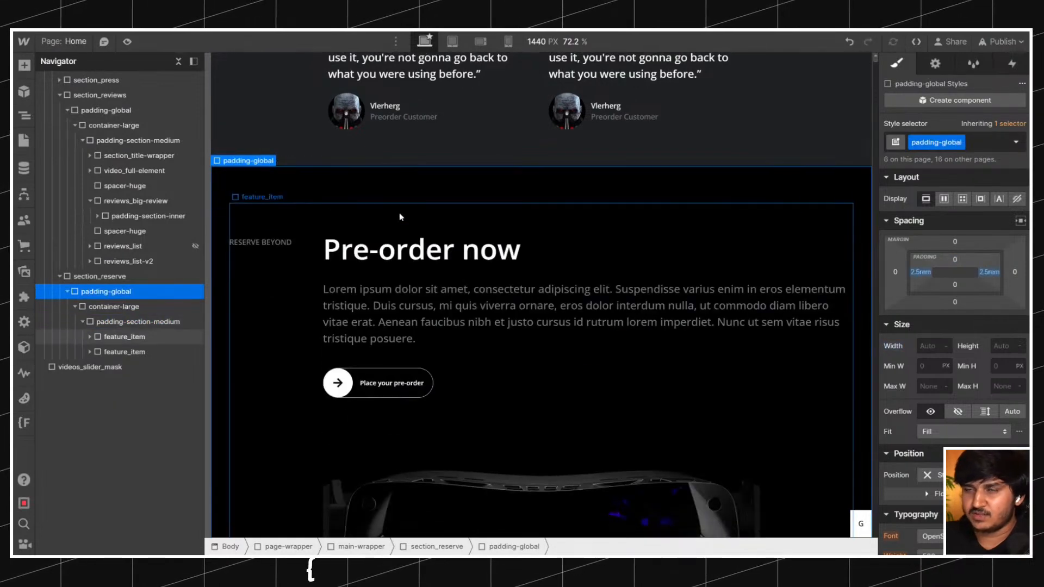
Compare the spacing around the second feature_item with the live Bigscreen site's transition from the Included table to the form factor section.
click(419, 167)
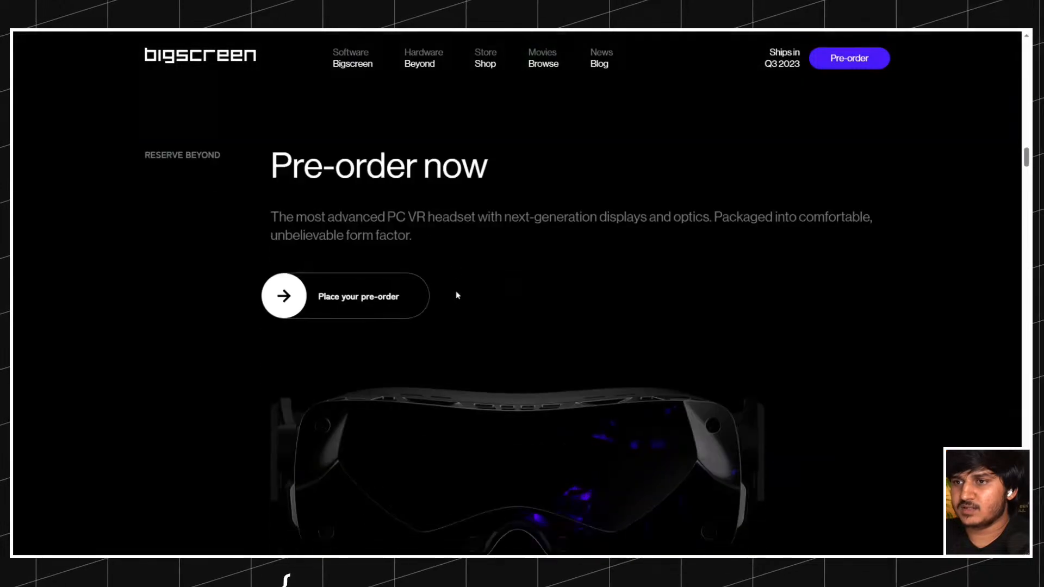
scroll(455, 294, down, 6)
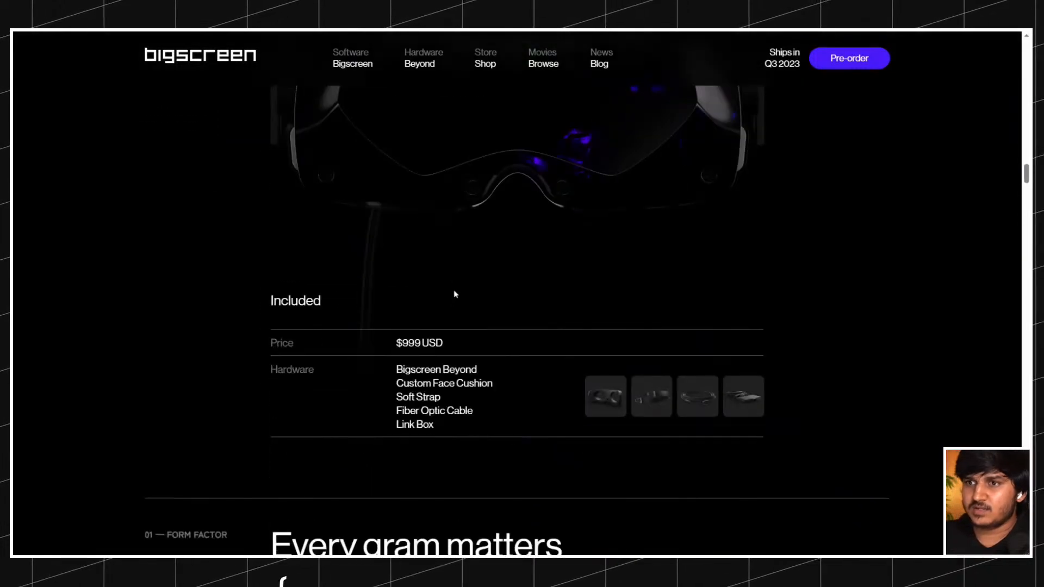
scroll(402, 158, down, 8)
scroll(386, 131, up, 4)
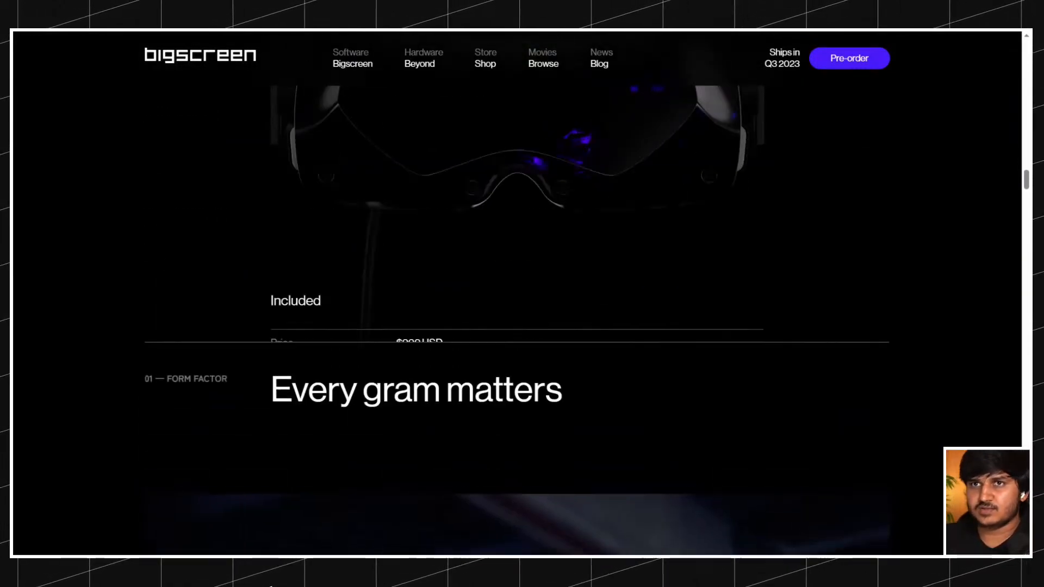
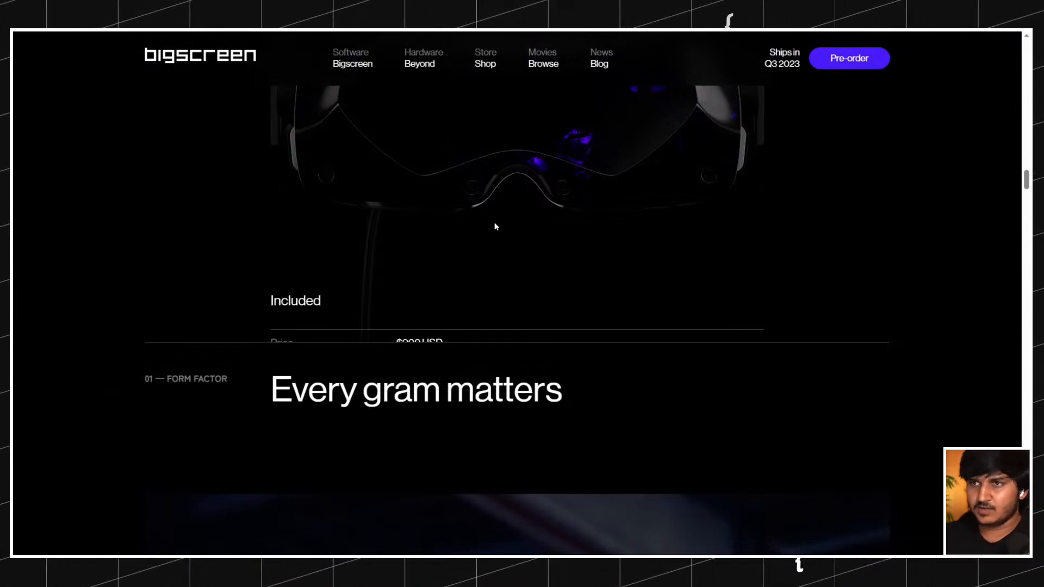
scroll(361, 152, up, 5)
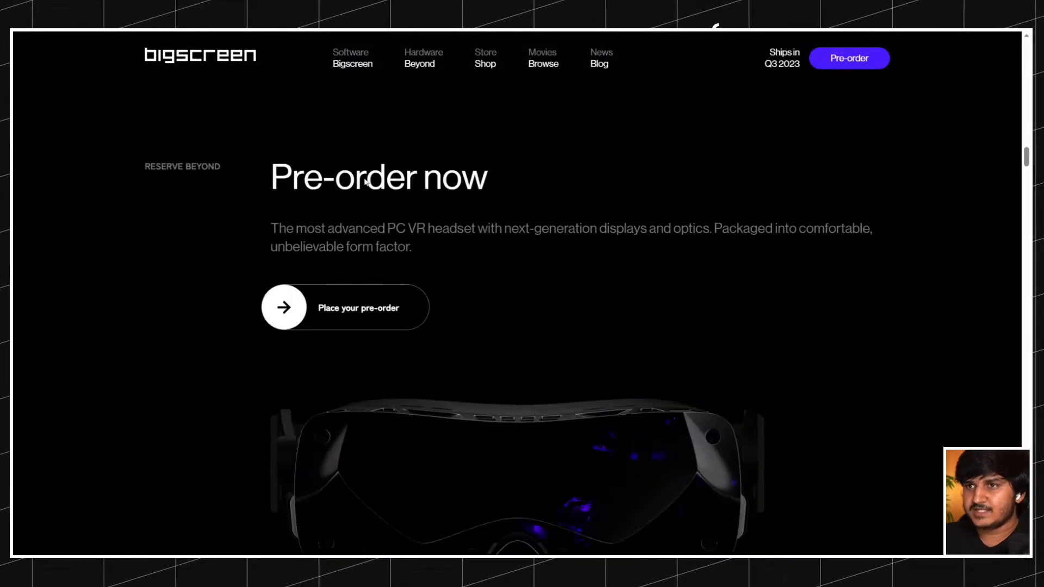
scroll(365, 181, down, 5)
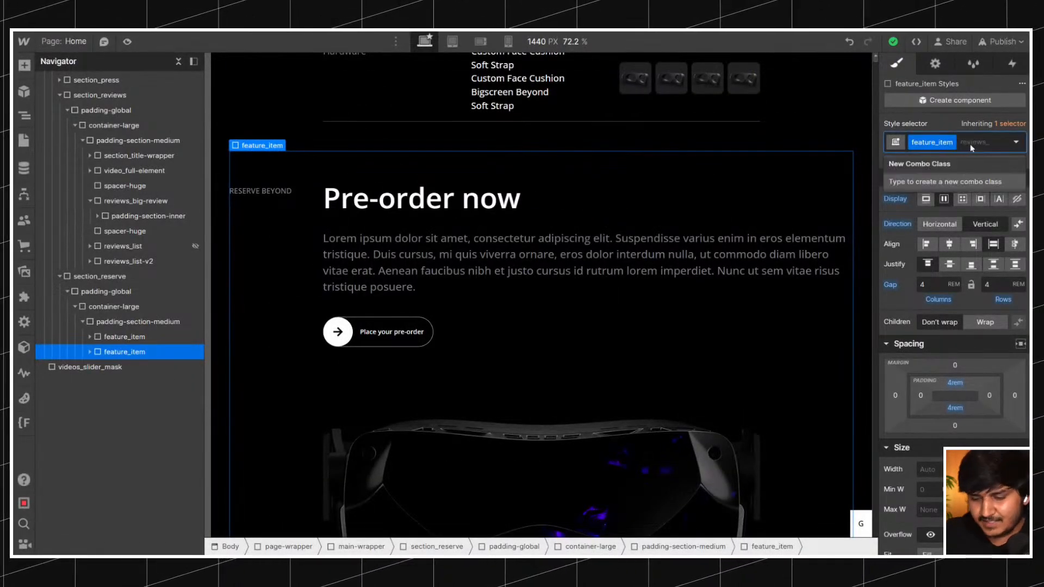
text(is-top)
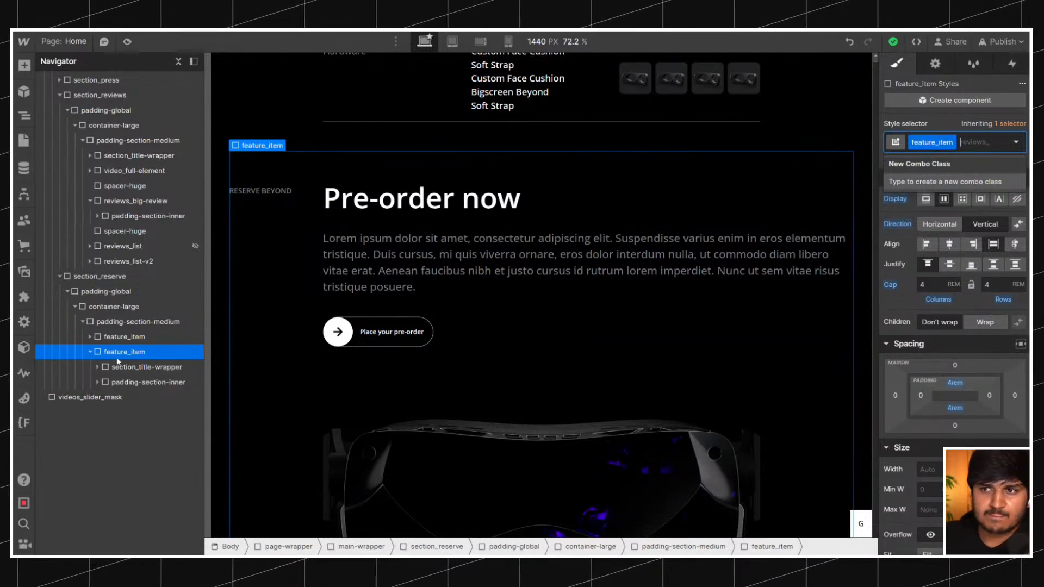
Insert a div block as the first child of the second feature_item and give it the new class feature_border.
key(ctrl+k)
text(d)
click(420, 146)
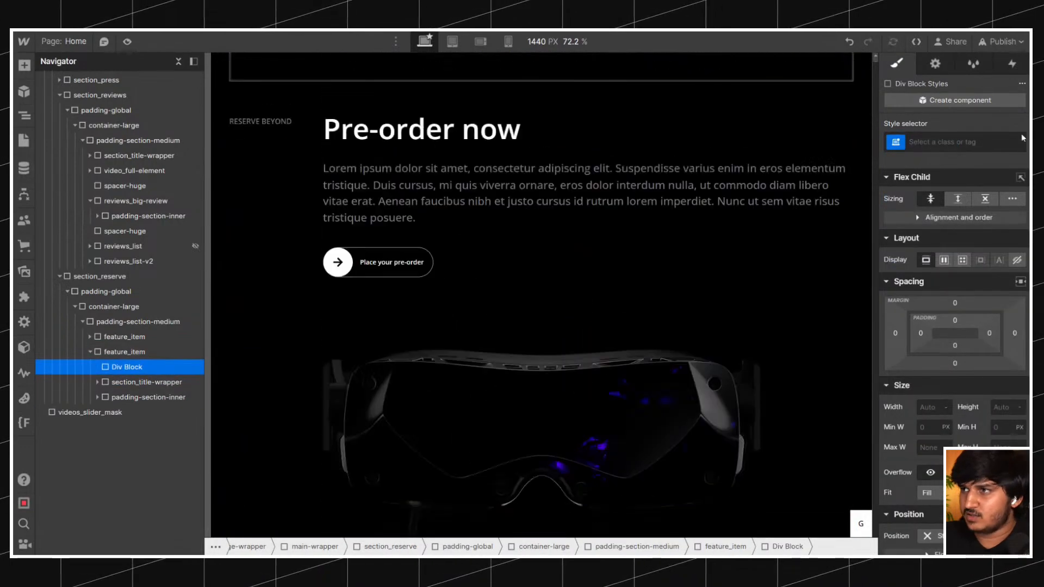
key(ctrl+Return)
text(fea)
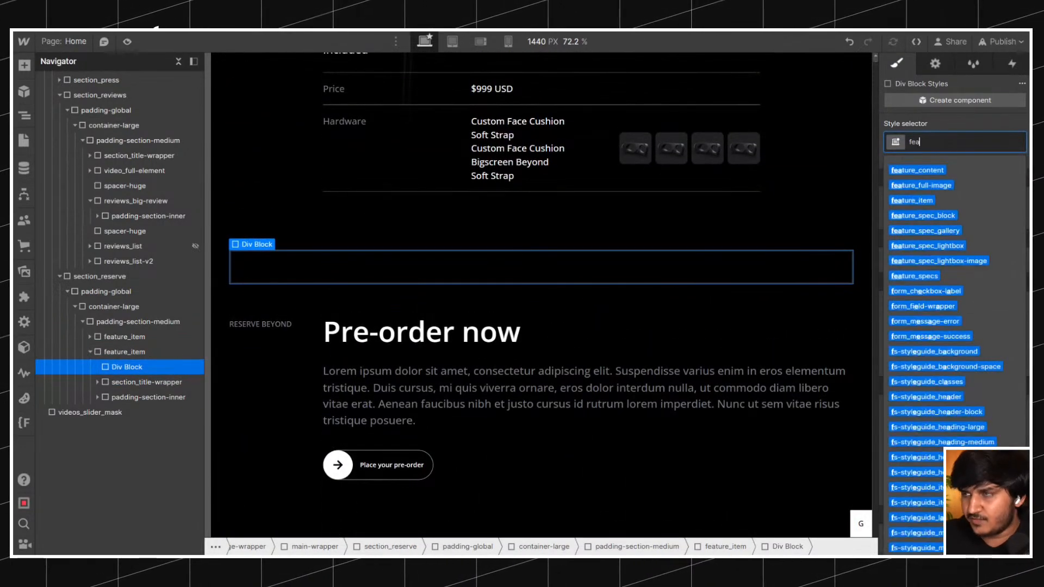
text(ture_border)
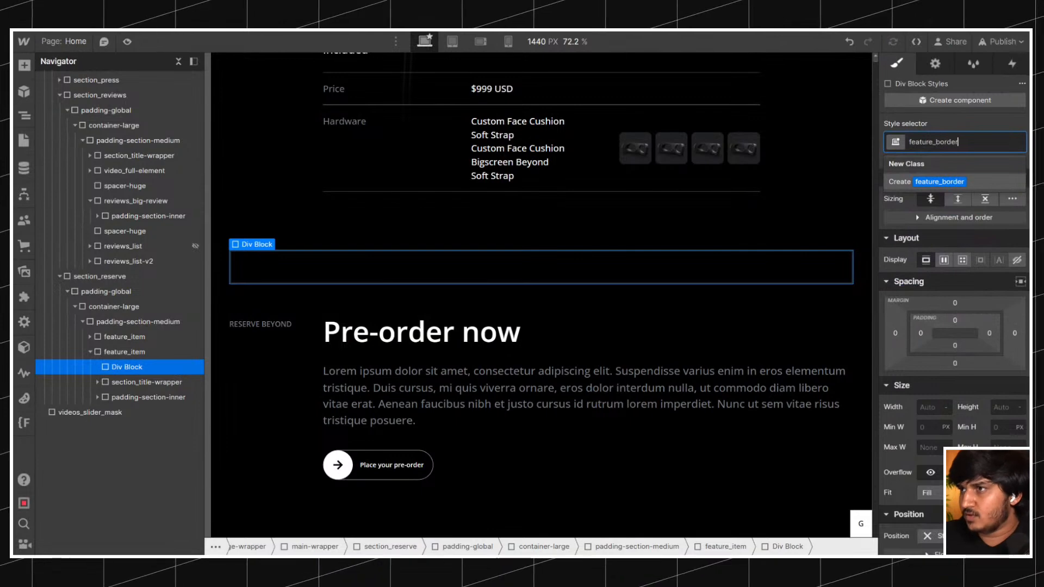
key(Return)
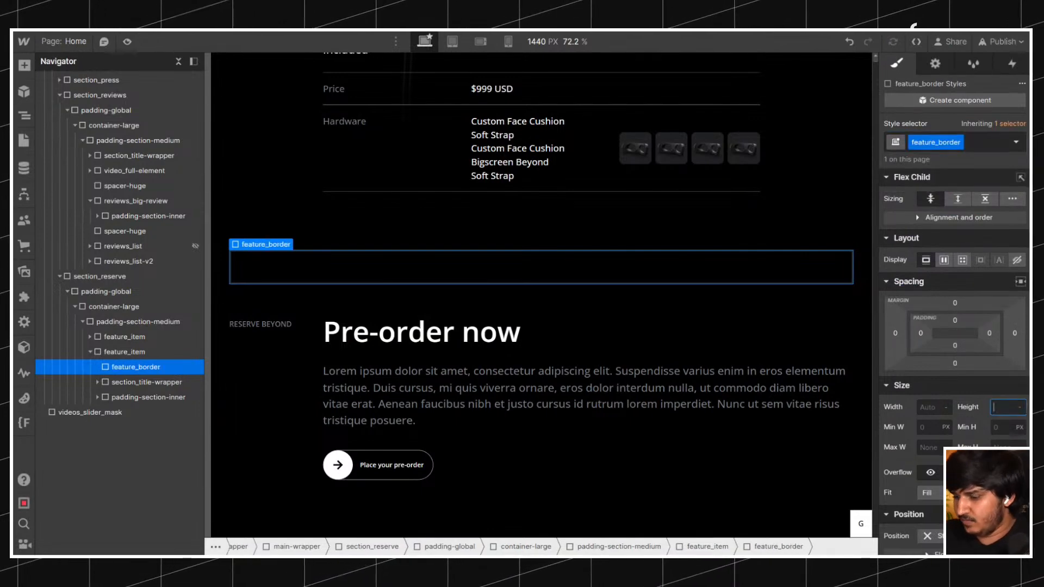
Style feature_border as a divider line with 1 px height, 100% width and the Text Grey background color.
key(Return)
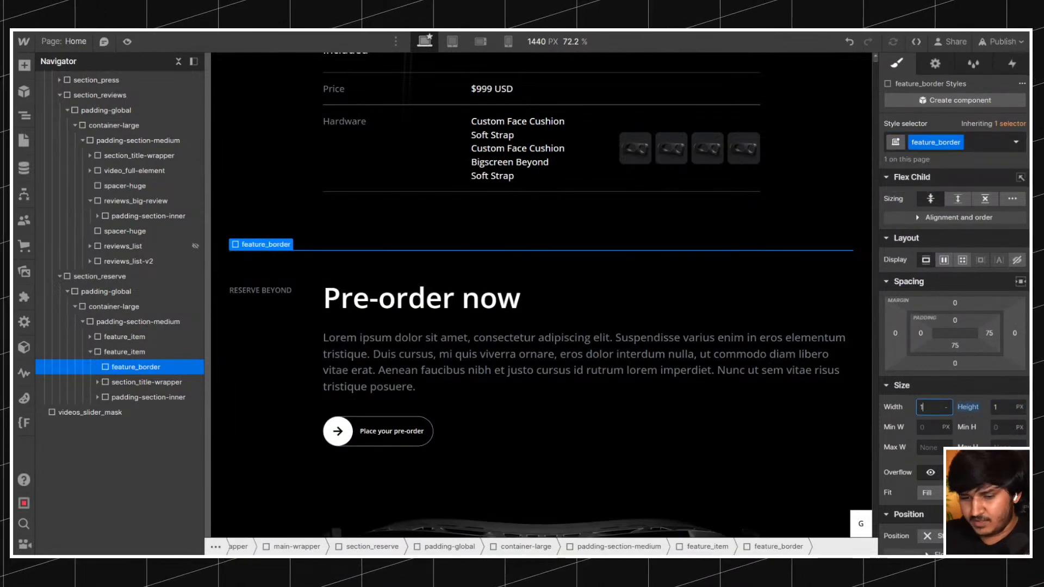
scroll(951, 326, down, 10)
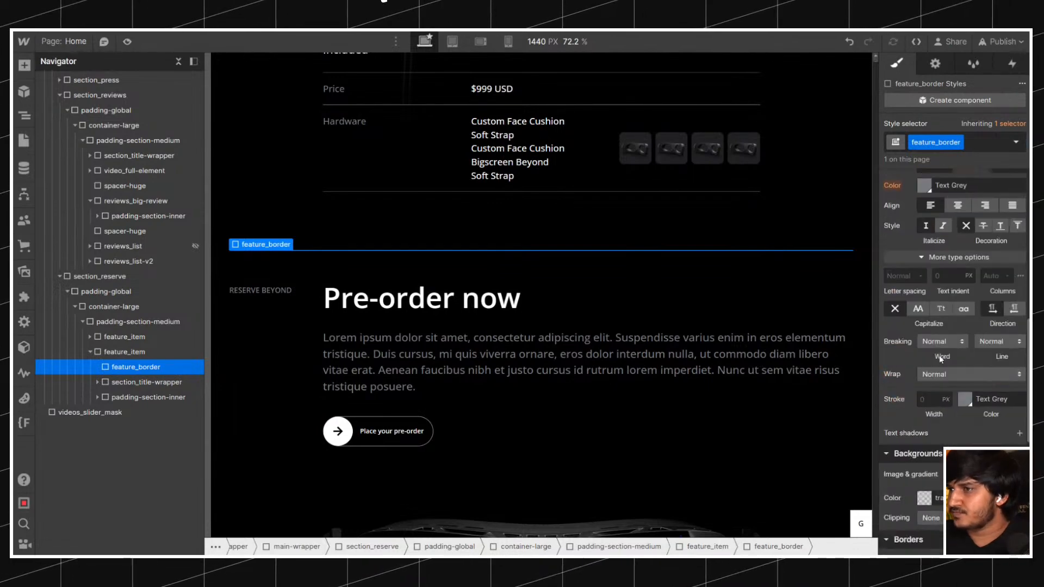
click(924, 419)
click(944, 399)
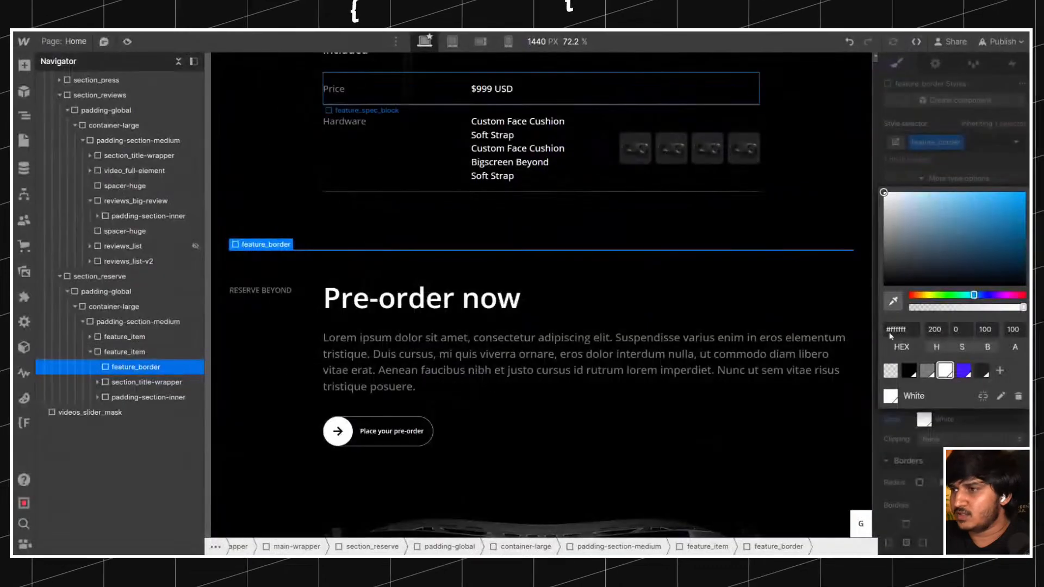
click(593, 328)
click(467, 308)
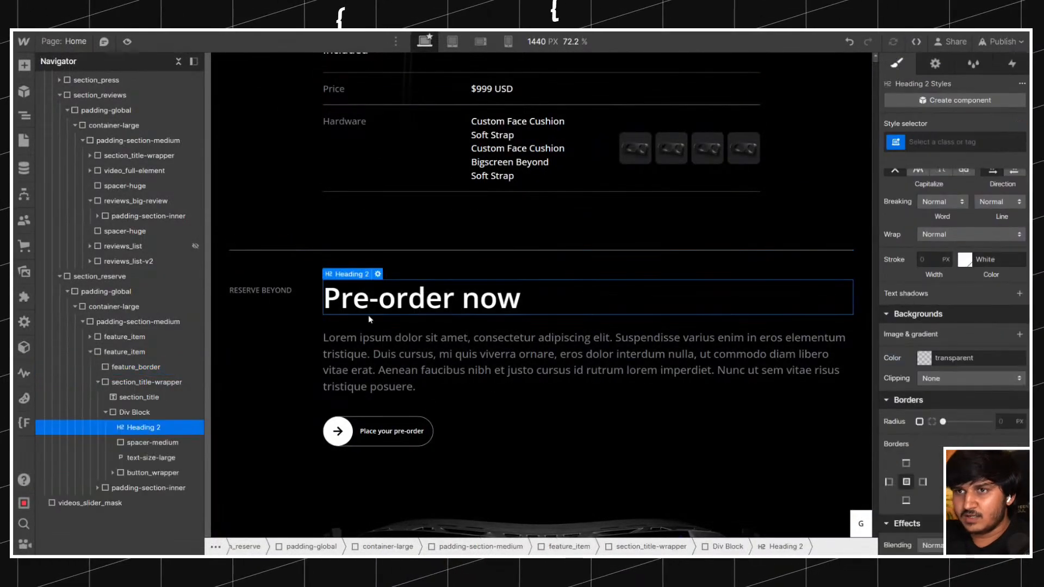
Position feature_border absolutely across the top of the relatively positioned feature_item, with 0% top, left and right offsets.
click(286, 185)
click(268, 255)
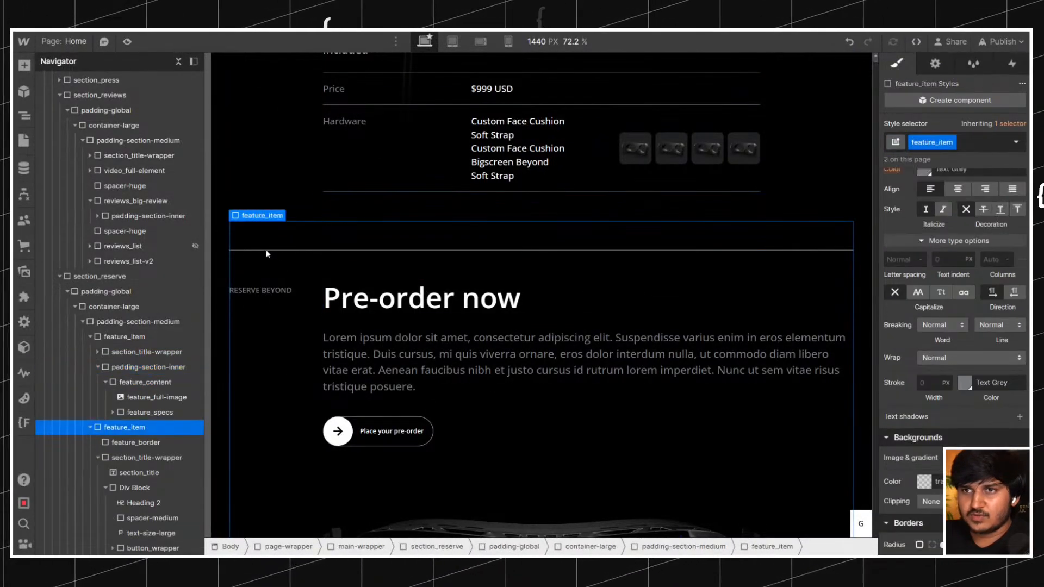
click(263, 253)
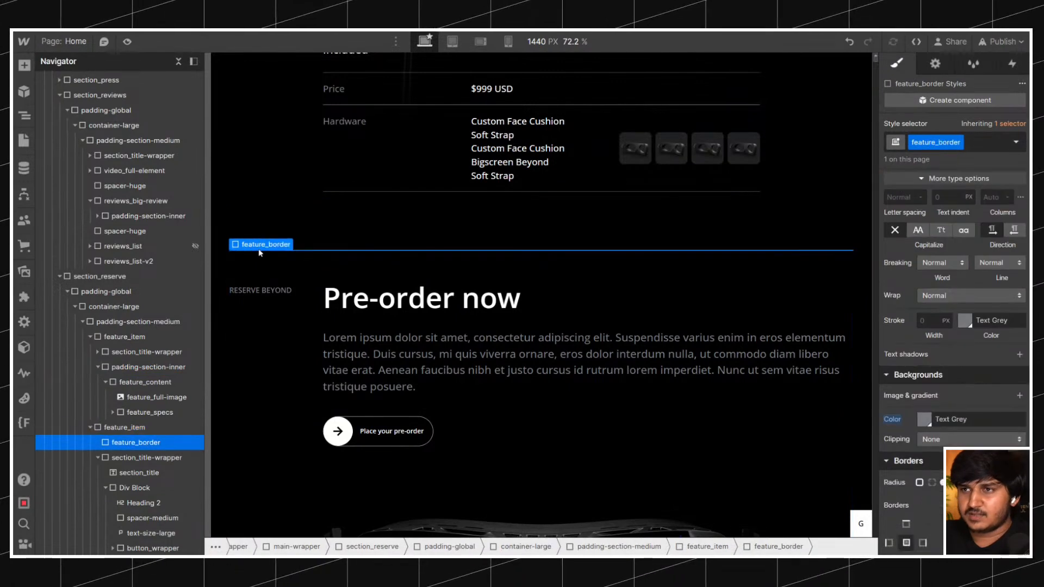
click(178, 428)
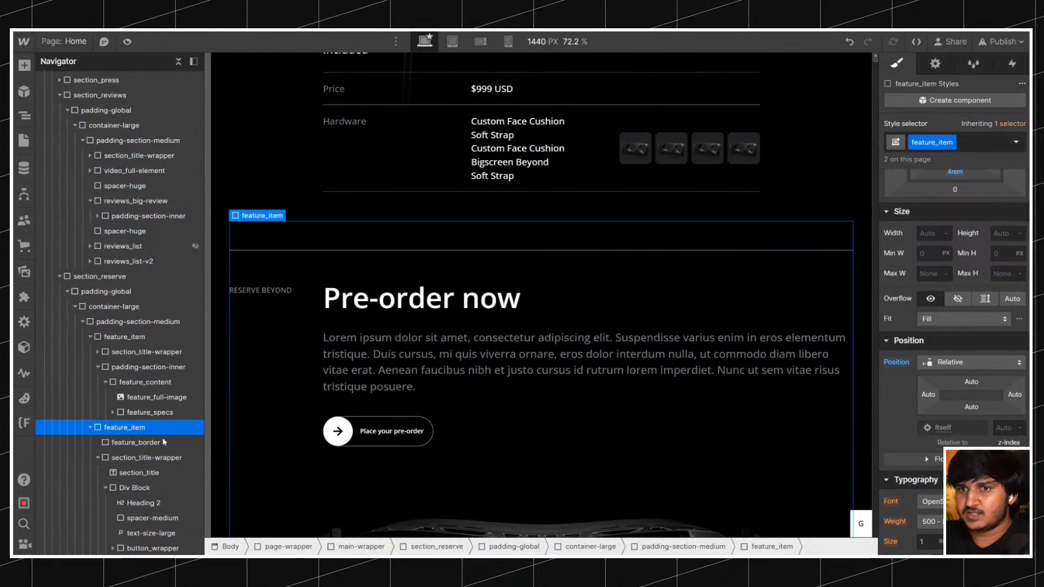
click(163, 441)
scroll(951, 311, down, 2)
click(951, 311)
click(963, 335)
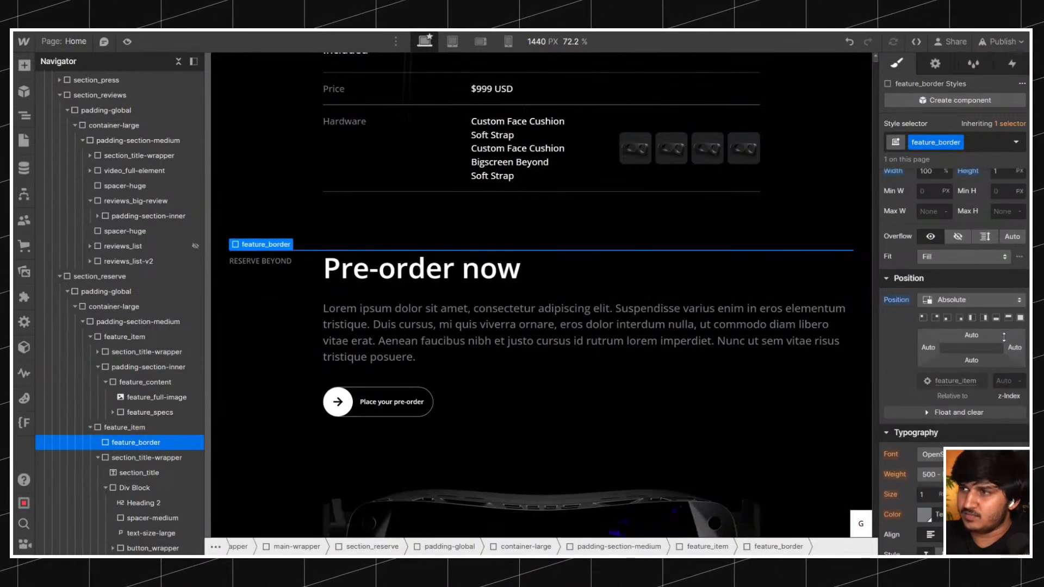
Compare the divider and spacing above the second feature_item with the live Bigscreen site's form factor section.
scroll(434, 245, up, 2)
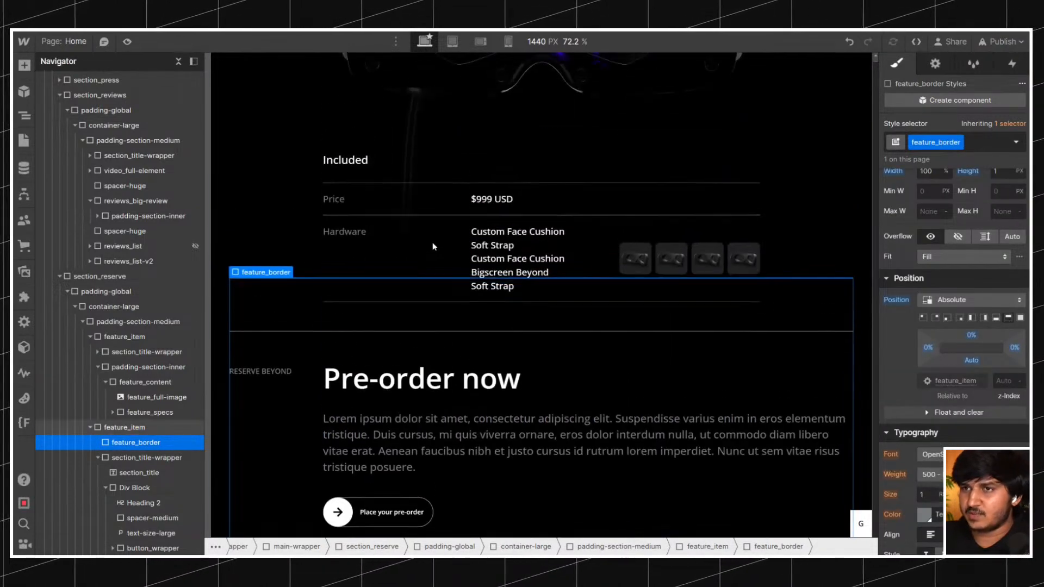
scroll(433, 244, down, 4)
scroll(432, 242, down, 3)
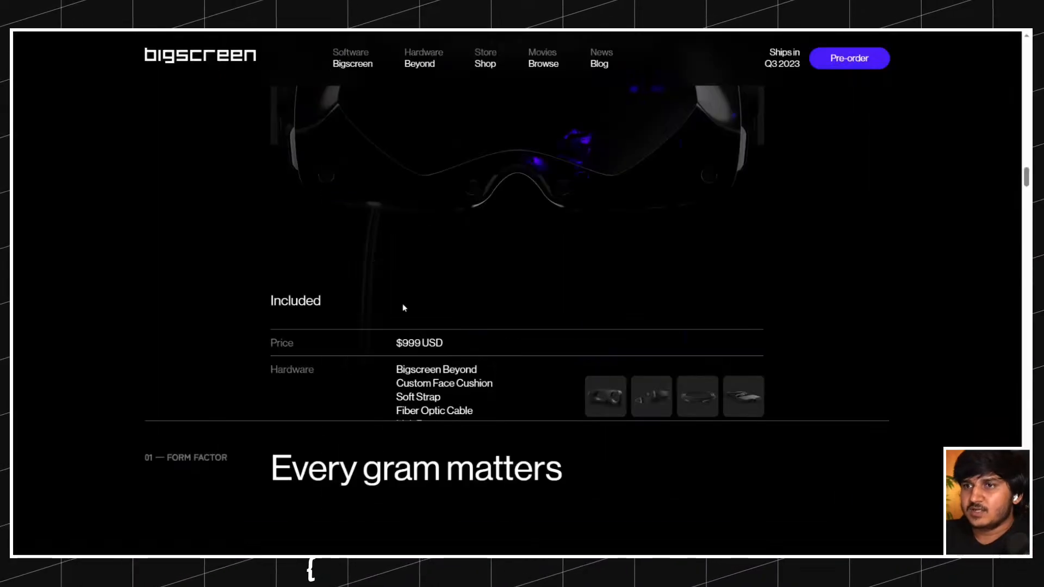
scroll(402, 304, down, 10)
scroll(403, 302, down, 5)
scroll(405, 302, up, 12)
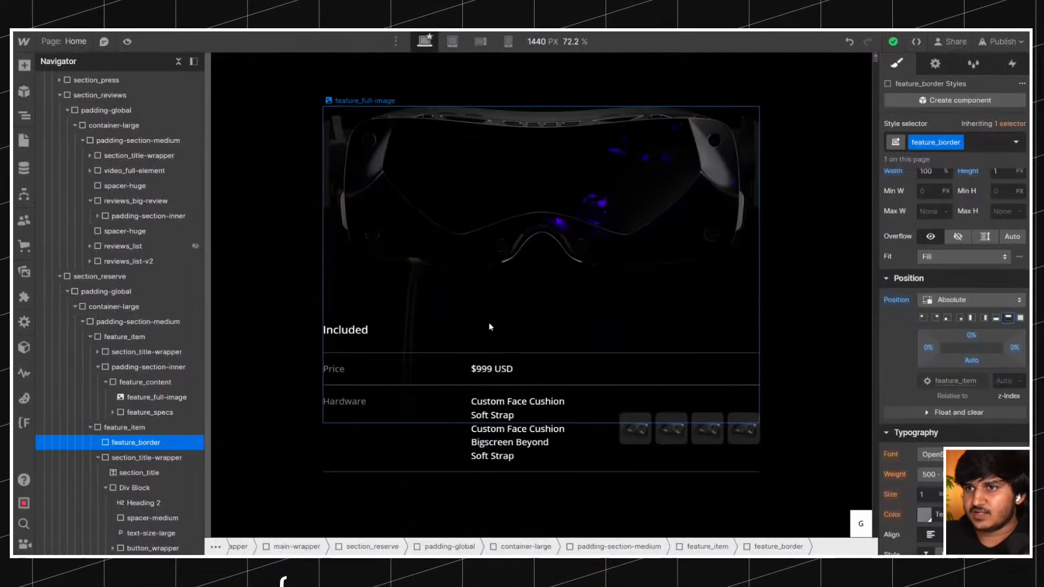
scroll(489, 326, down, 4)
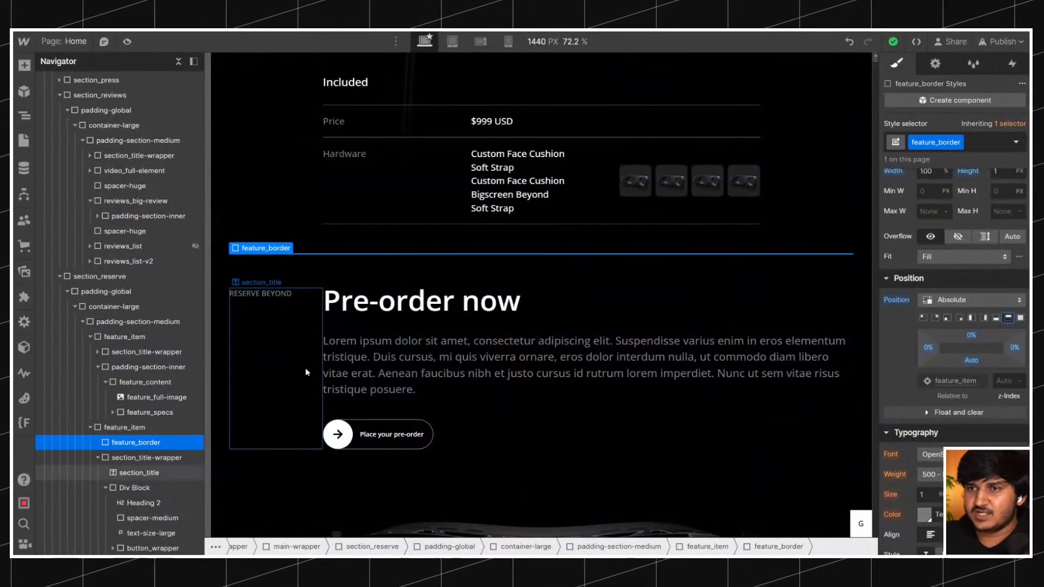
scroll(351, 439, down, 2)
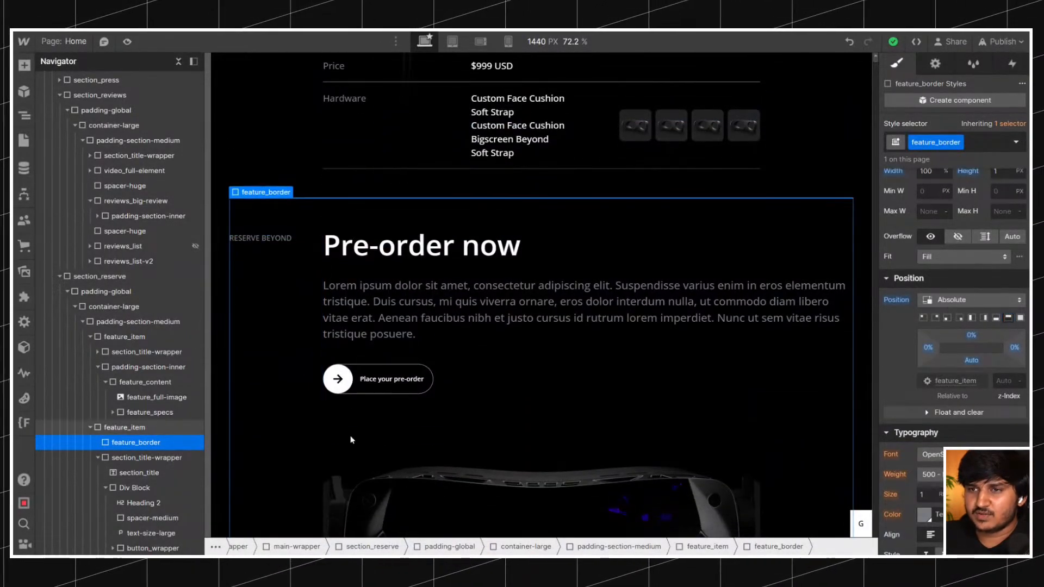
Move feature_content out of padding-section-inner to sit directly inside the second feature_item, and delete the emptied wrapper.
click(315, 337)
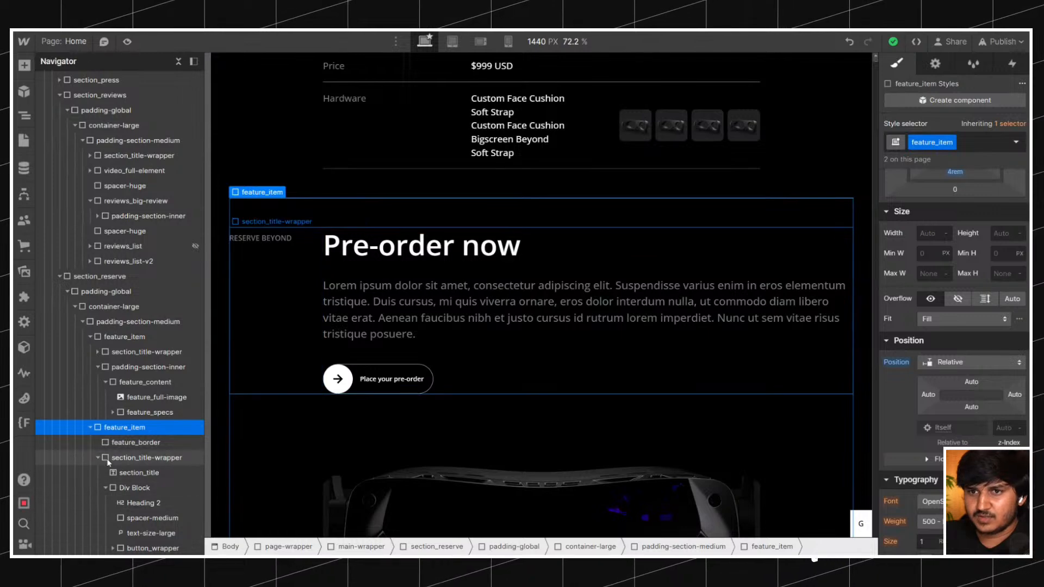
click(124, 472)
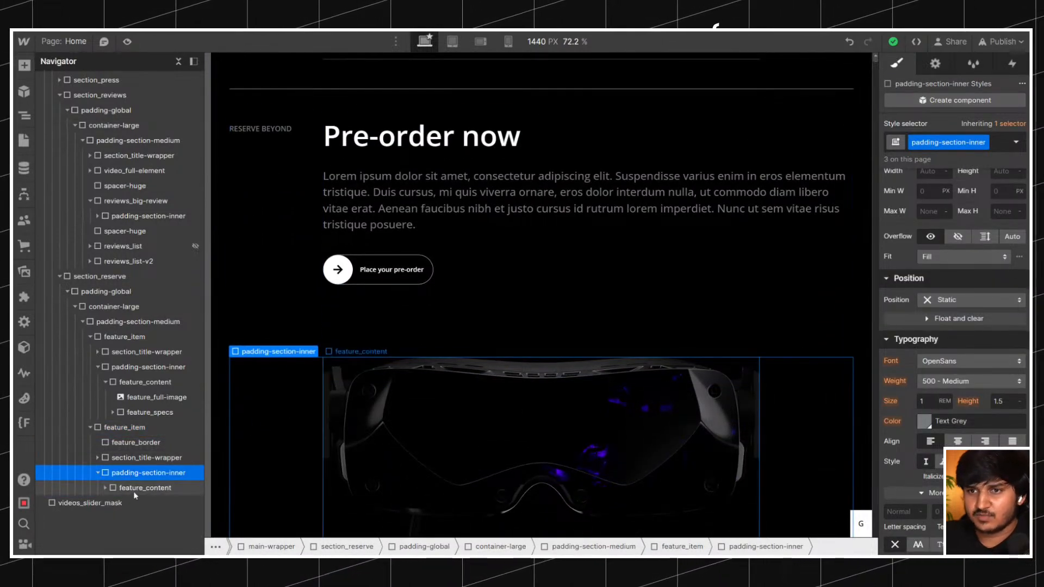
drag(127, 488, 117, 467)
click(133, 491)
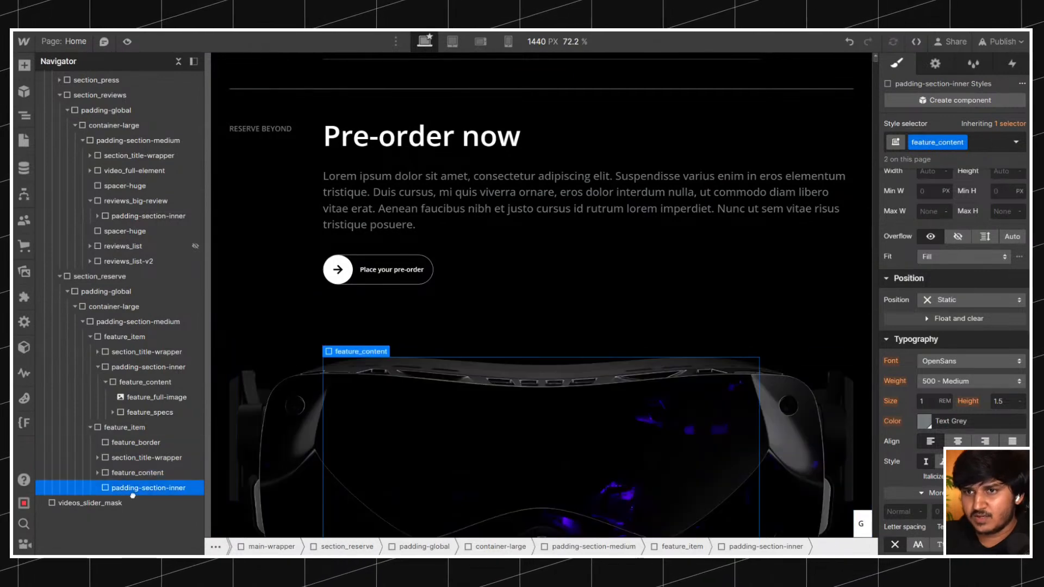
key(Delete)
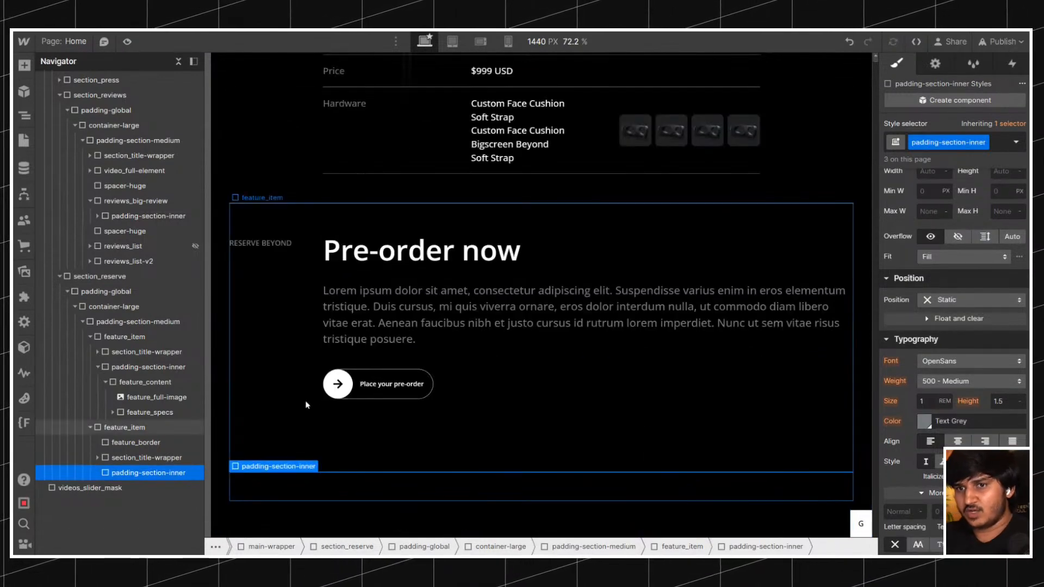
click(848, 42)
click(139, 487)
key(Delete)
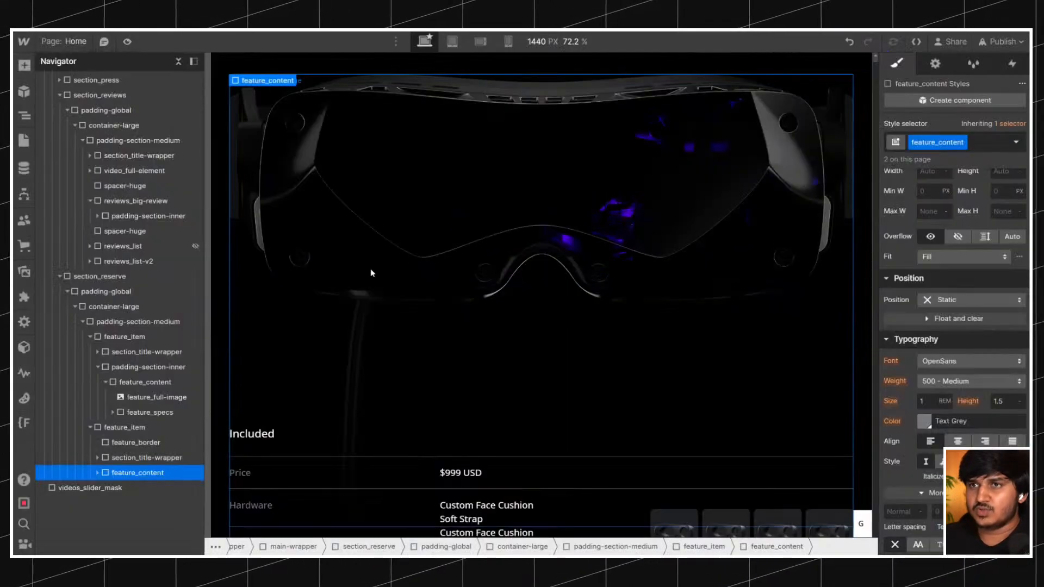
Replace the headset image in the second feature_item with photo-web.webp.
click(368, 264)
click(935, 64)
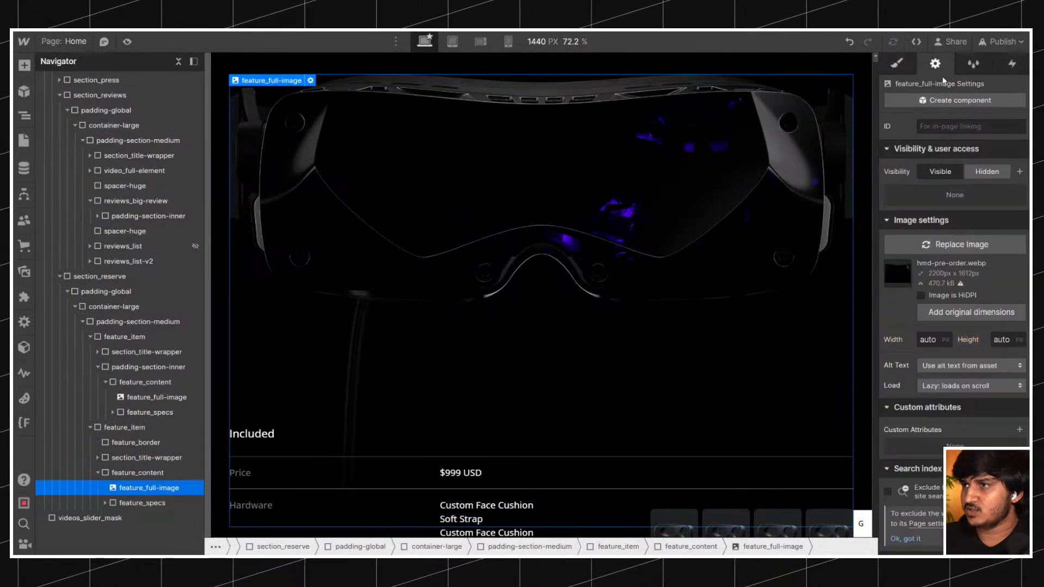
click(937, 246)
click(119, 304)
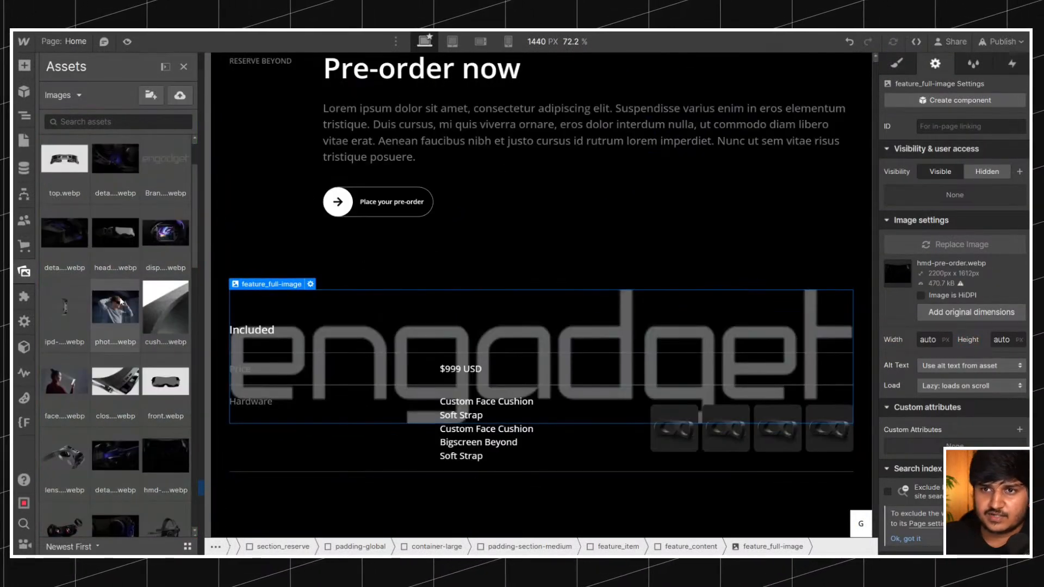
scroll(544, 245, up, 4)
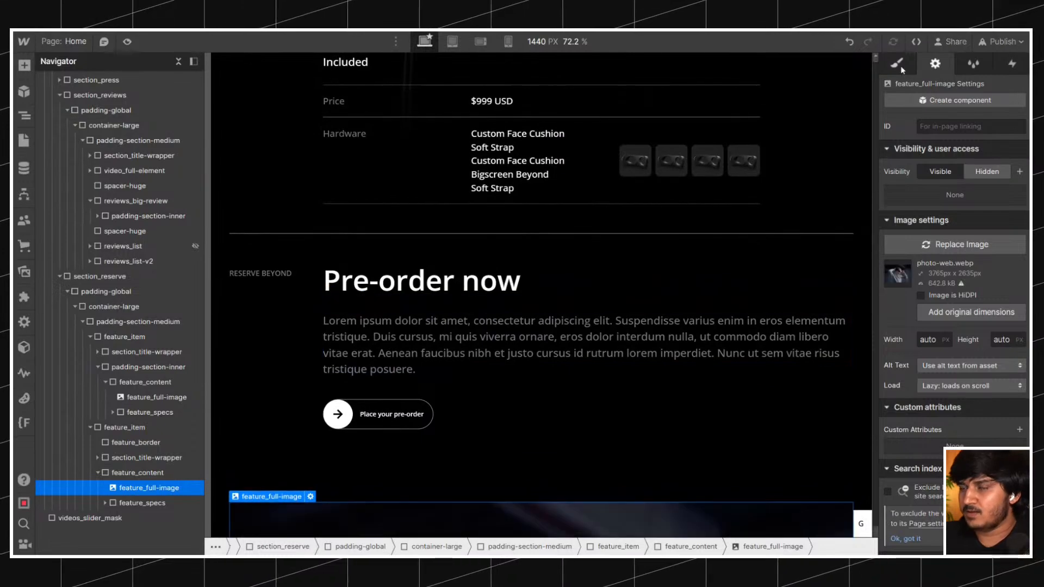
Compare the photo layout with the live site's form factor section and examine the styles of feature_content, feature_full-image and feature_specs.
click(897, 64)
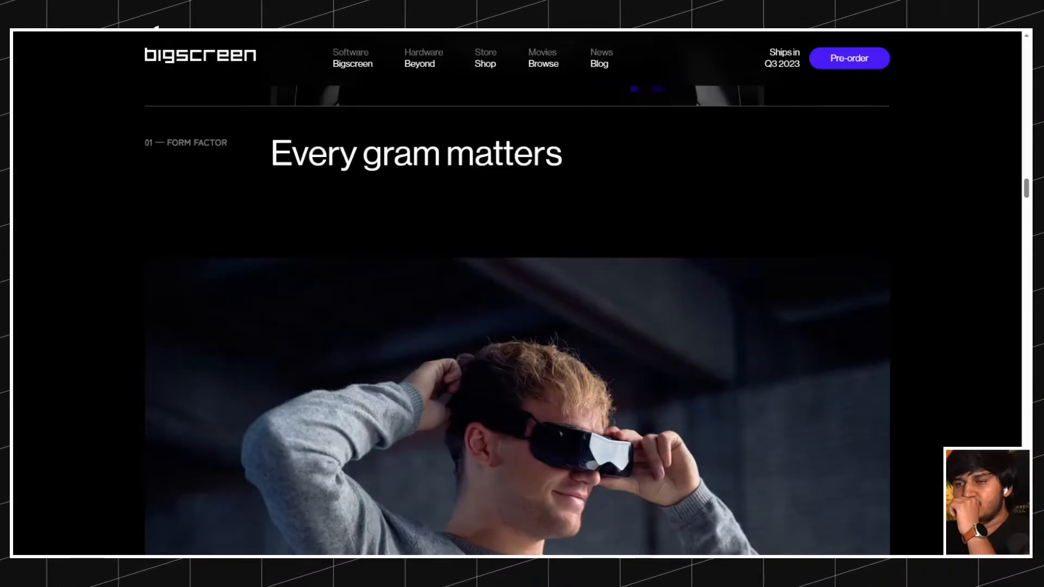
scroll(395, 227, down, 3)
scroll(395, 227, down, 4)
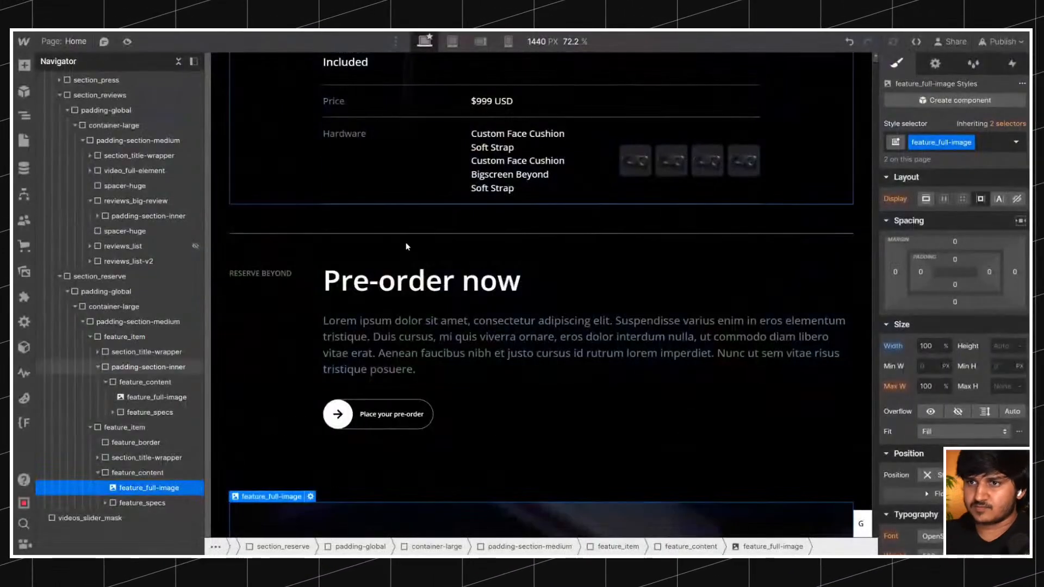
scroll(405, 245, down, 4)
scroll(408, 247, down, 4)
click(142, 472)
click(148, 487)
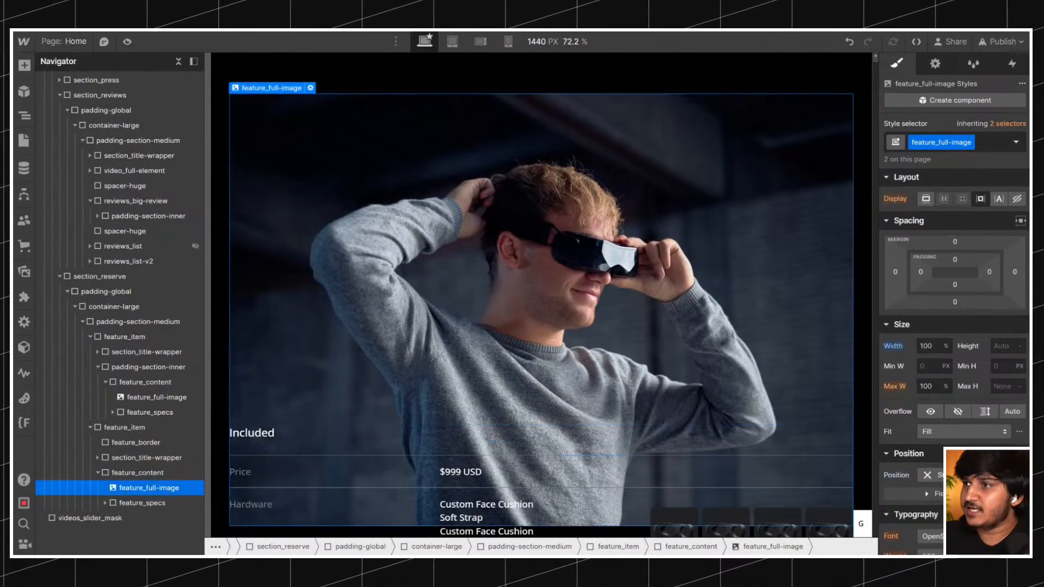
click(142, 472)
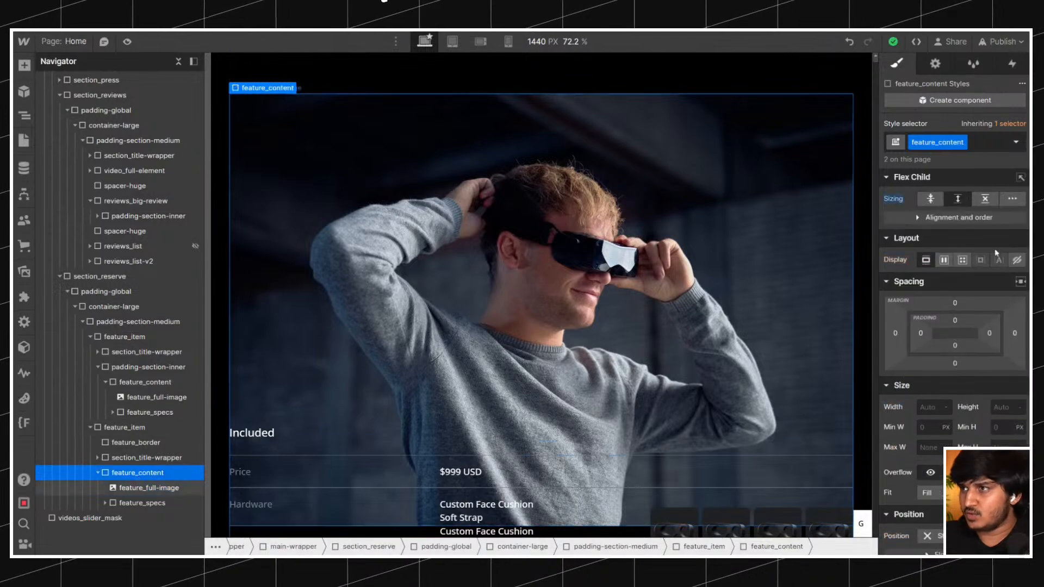
click(502, 351)
scroll(460, 335, down, 5)
click(426, 246)
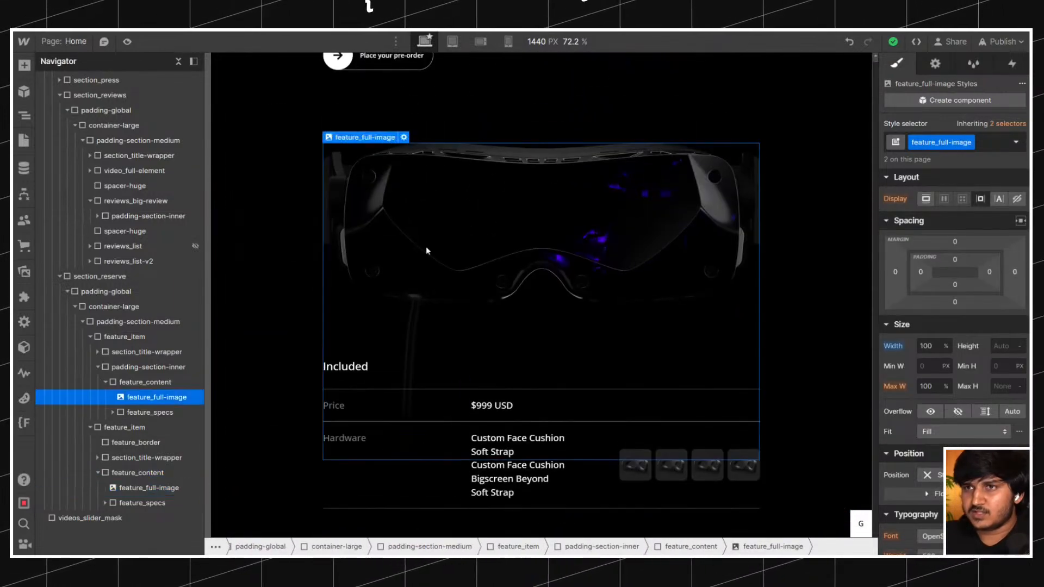
click(149, 413)
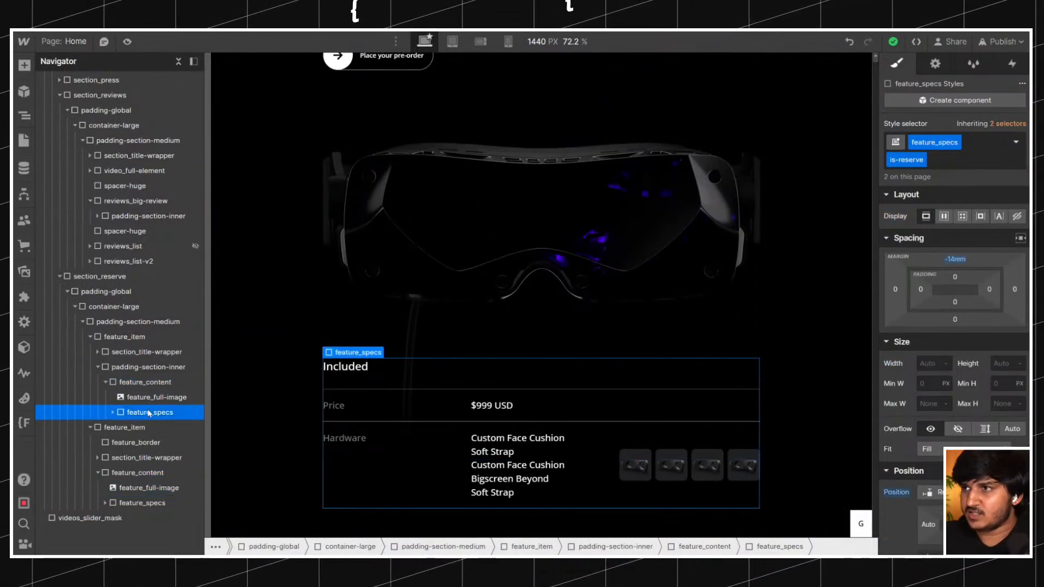
scroll(606, 275, down, 10)
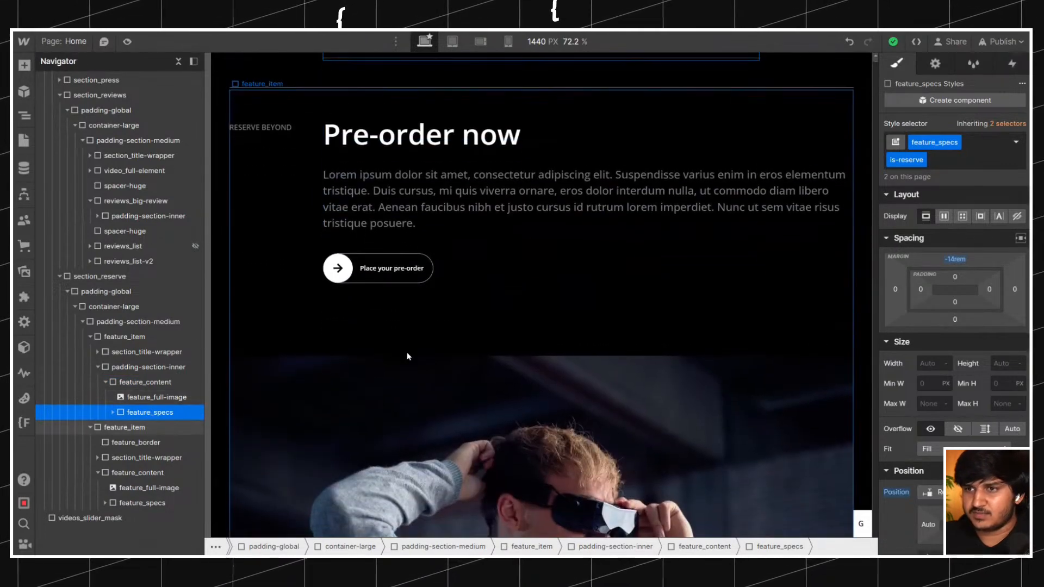
Remove the is-reserve and feature_specs classes from the spec block inside the second feature_item.
scroll(408, 356, down, 4)
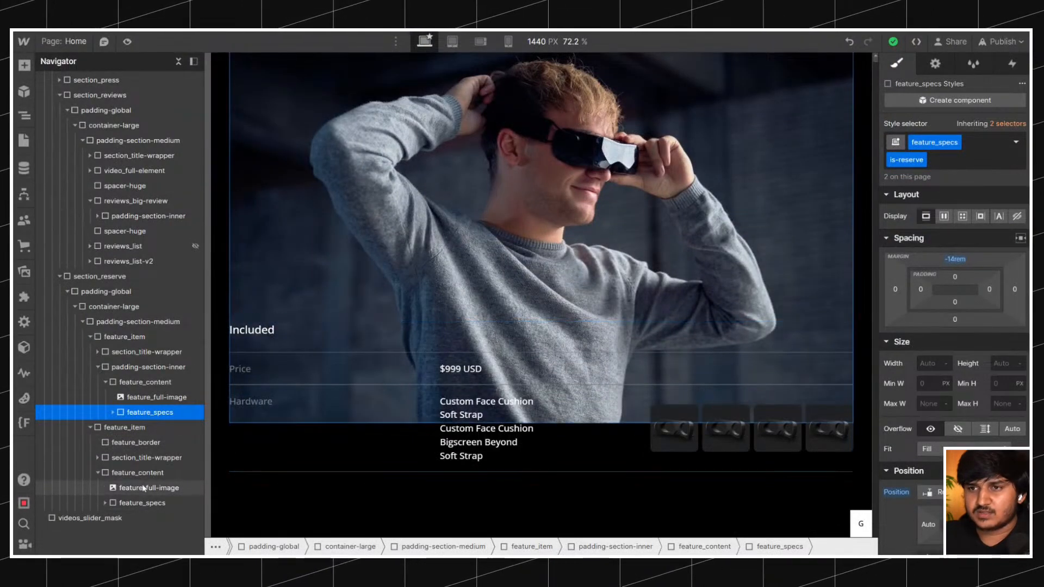
click(140, 515)
click(117, 507)
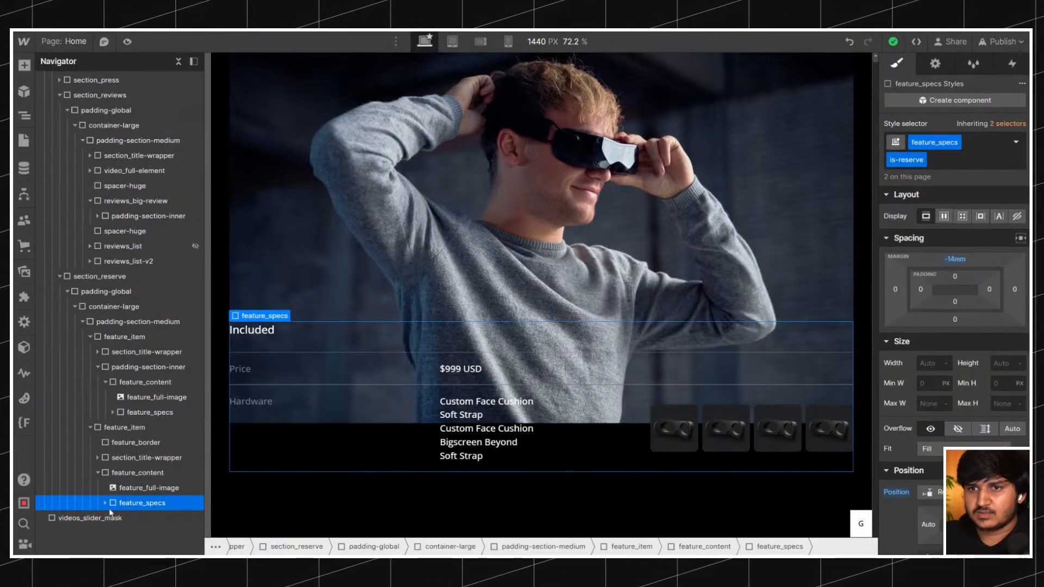
click(950, 168)
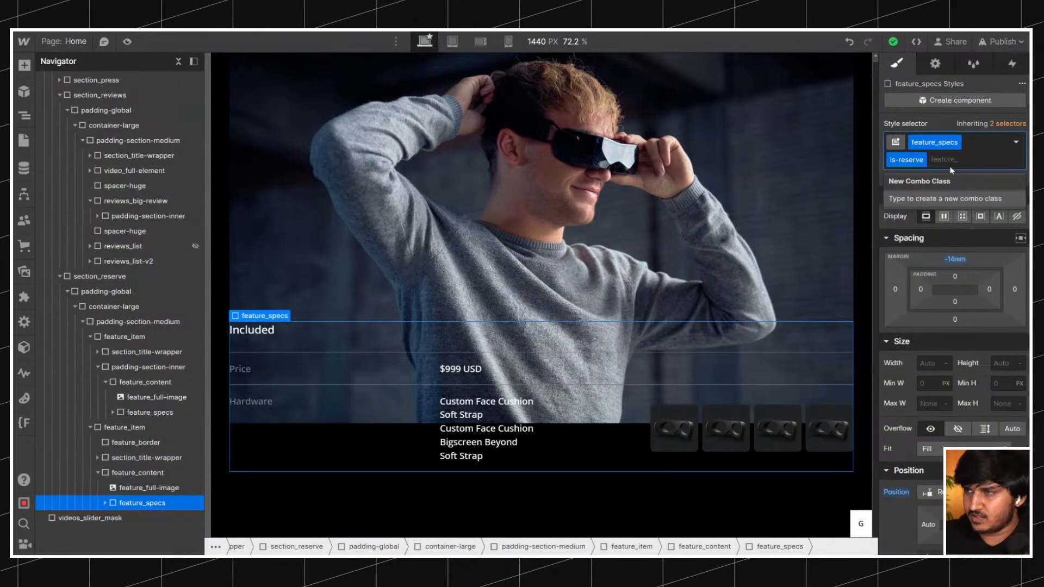
key(BackSpace)
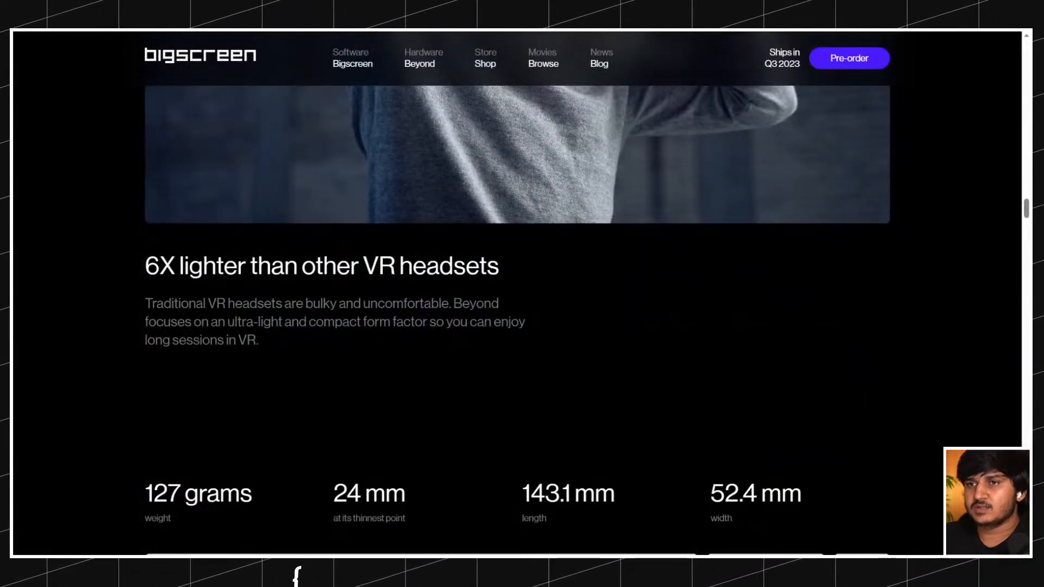
Check the live site's content below the photo, then give the unclassed spec block the feature_content class and rename that class to feature_item-content.
scroll(271, 240, down, 15)
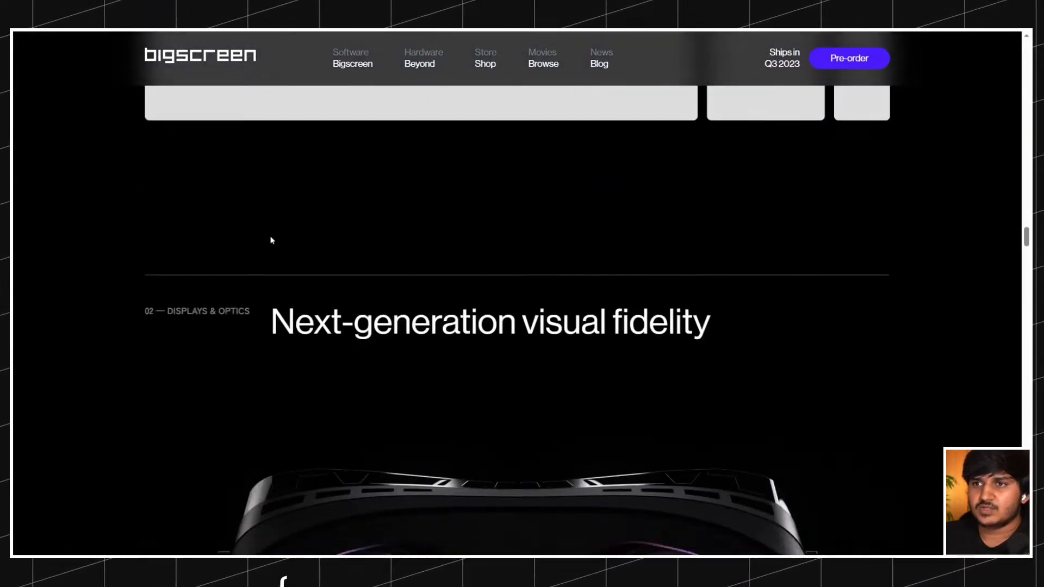
scroll(271, 239, down, 9)
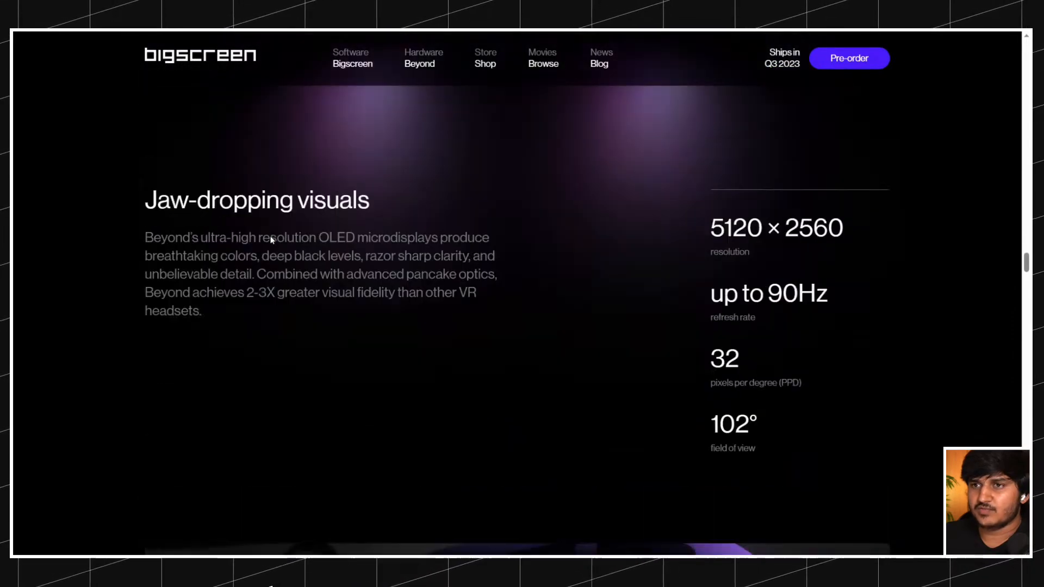
scroll(271, 239, down, 10)
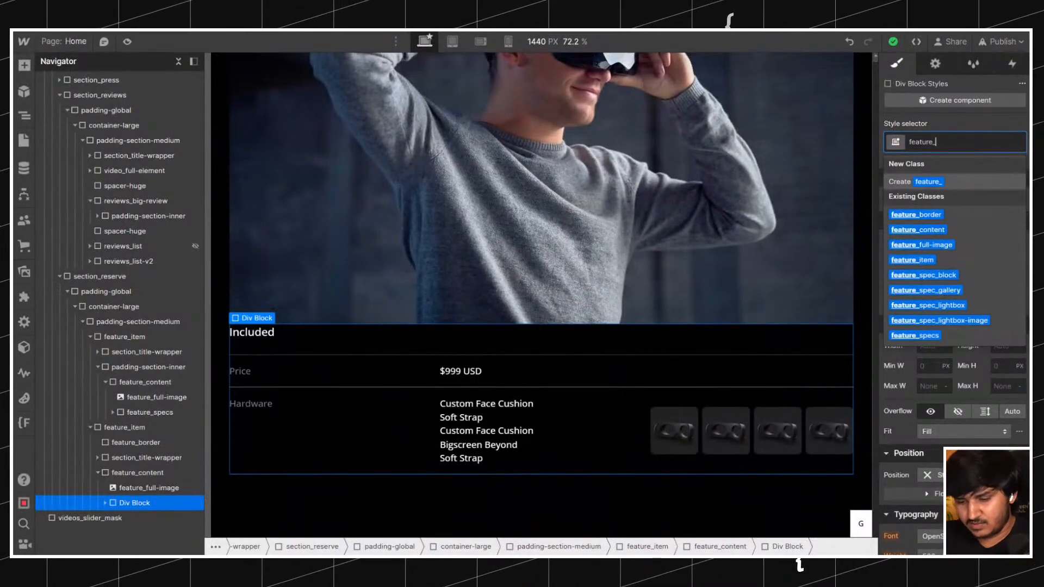
text(con)
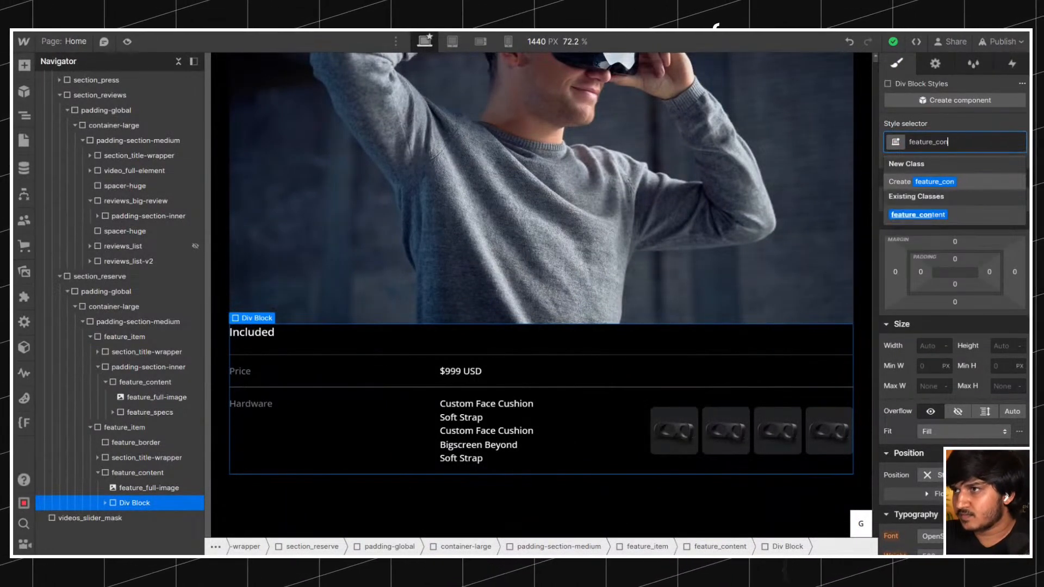
text(etnt)
key(Return)
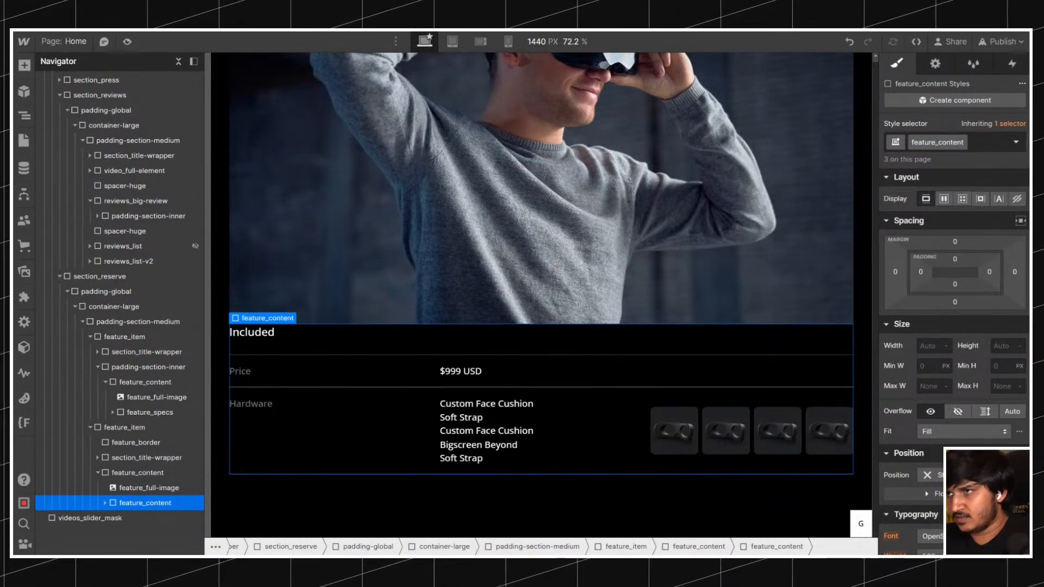
text(item-)
key(Return)
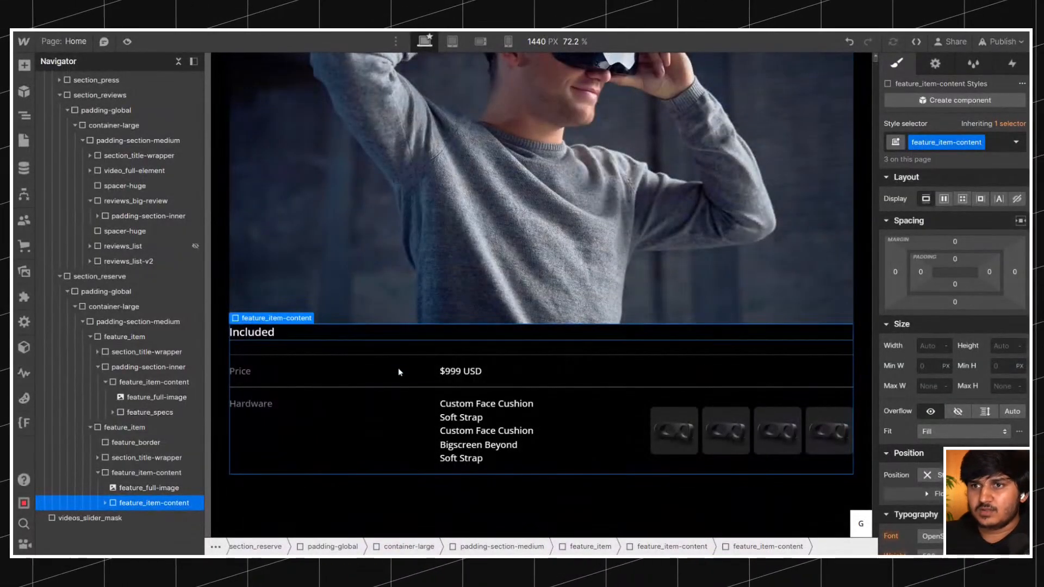
Set the top and bottom padding of the feature_item-content class to 4rem on the inner spec block.
click(957, 259)
text(1)
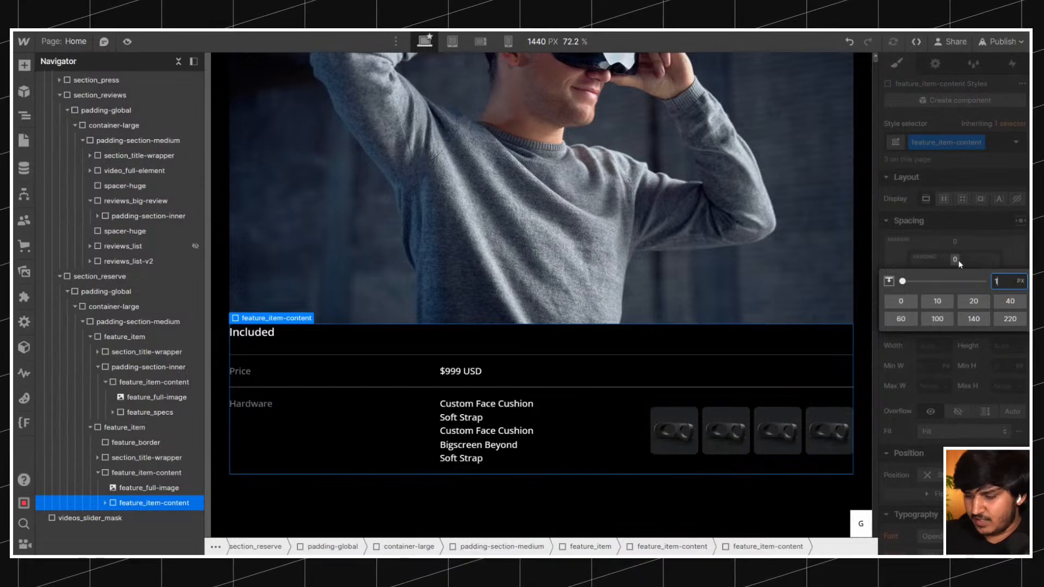
text(rem)
key(Return)
click(957, 259)
text(3)
key(Return)
click(956, 259)
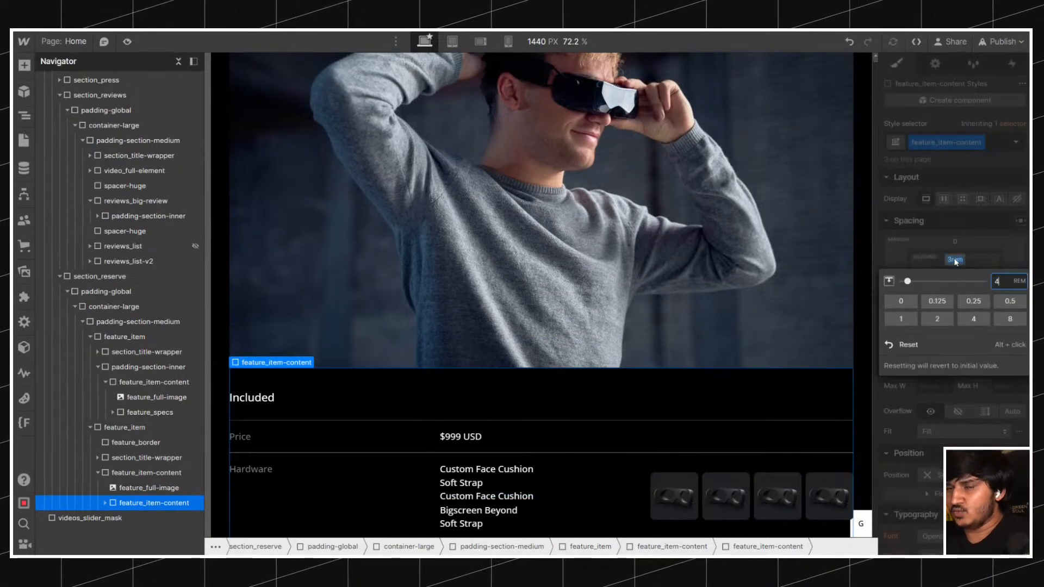
key(Return)
click(955, 286)
text(4r)
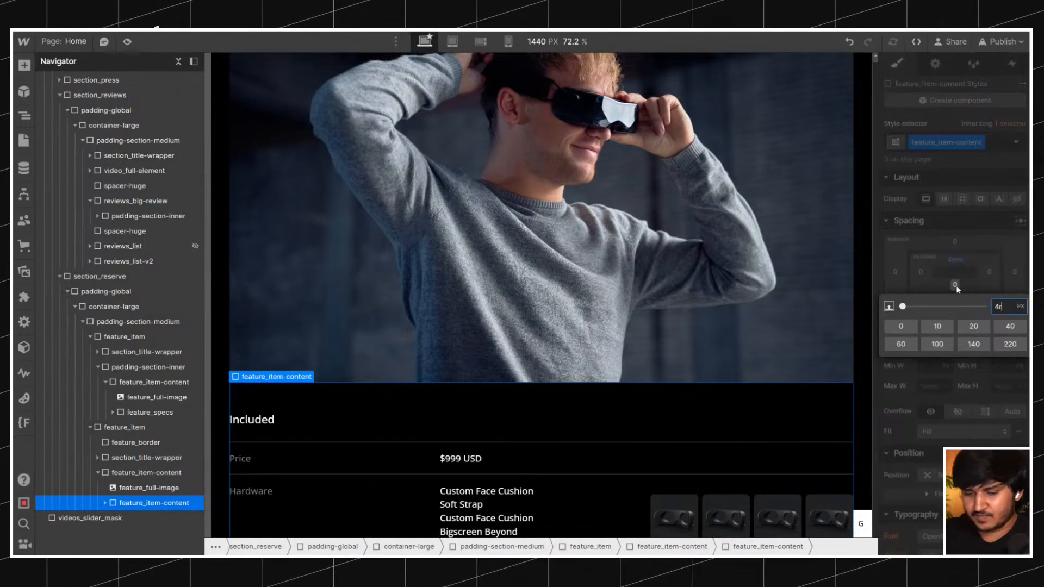
text(em)
key(Return)
Check the padding's effect on both feature_item-content blocks, and undo the padding, class rename and class assignment.
scroll(680, 312, up, 5)
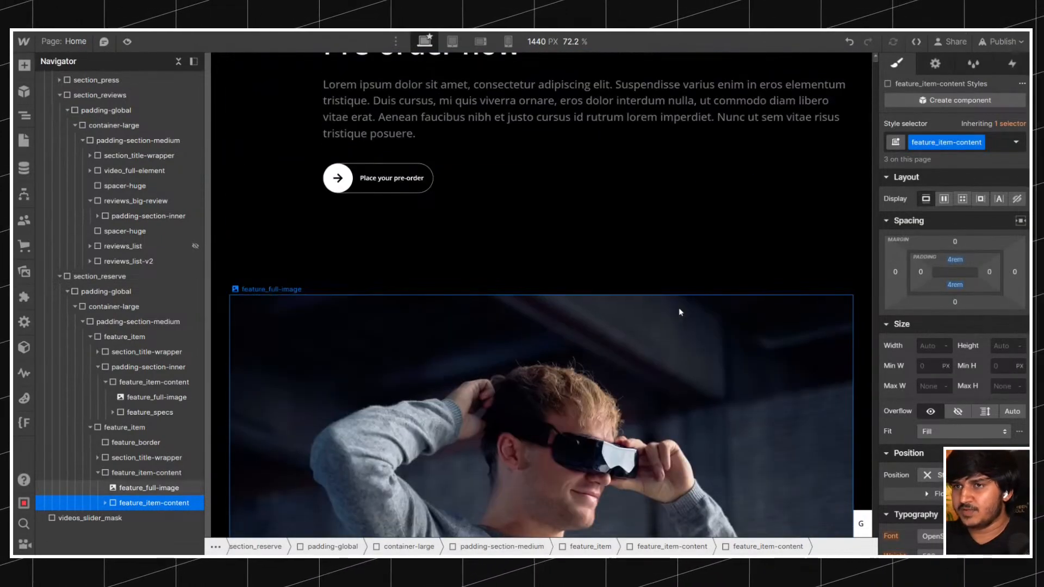
scroll(570, 297, down, 5)
scroll(570, 293, down, 1)
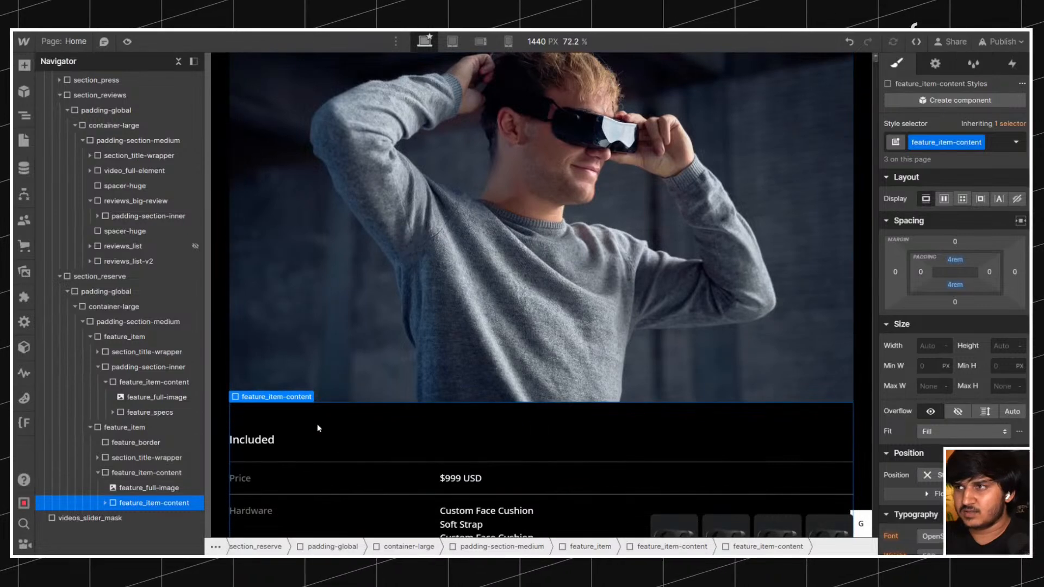
scroll(652, 284, up, 7)
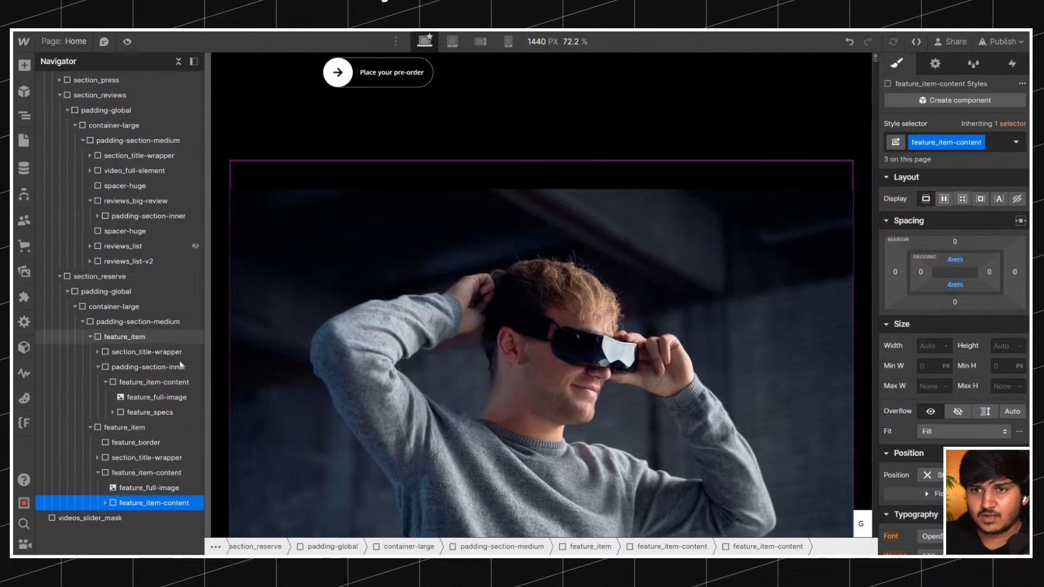
click(163, 477)
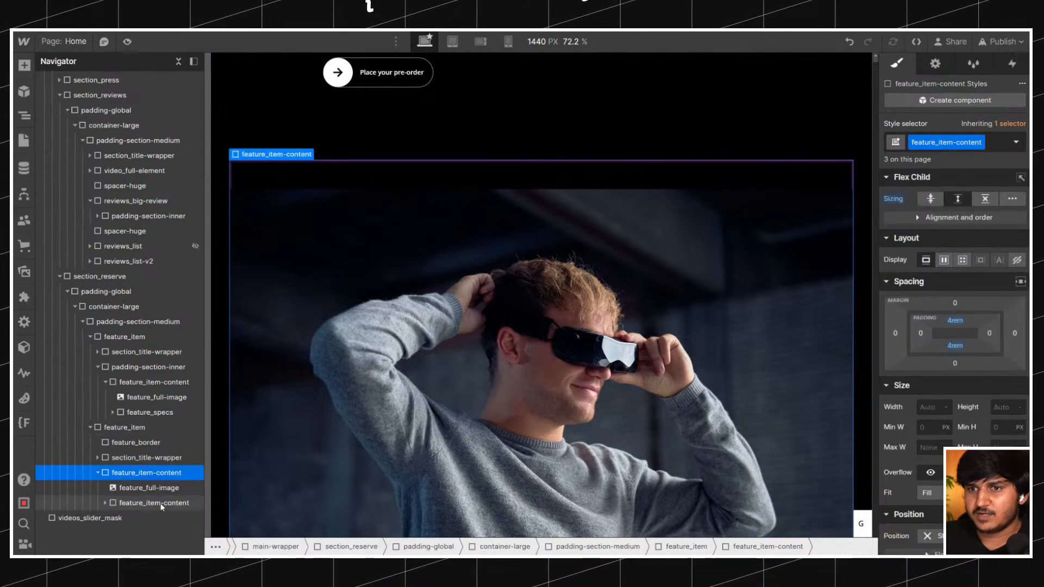
click(159, 503)
click(848, 43)
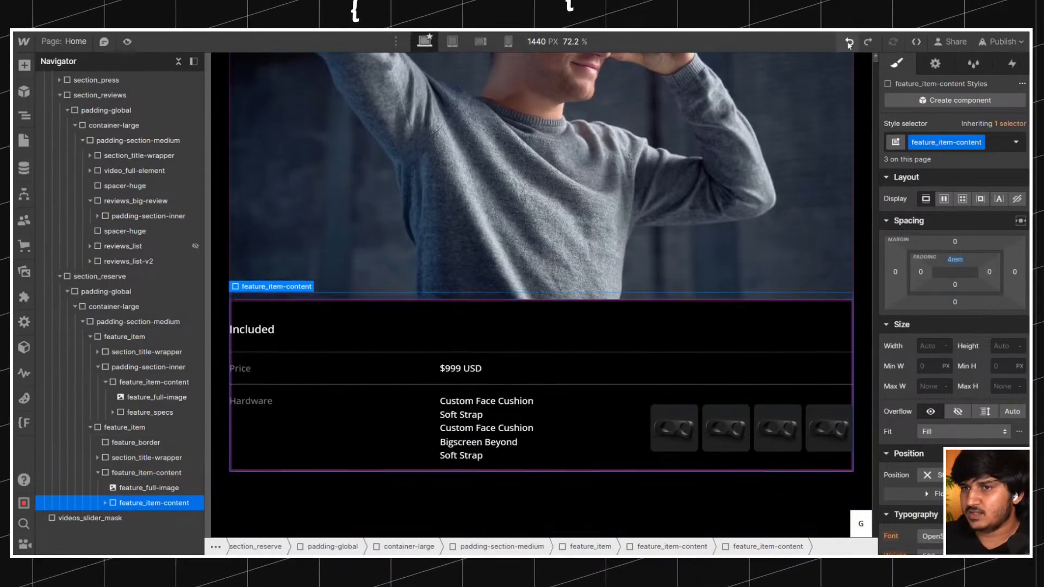
click(849, 43)
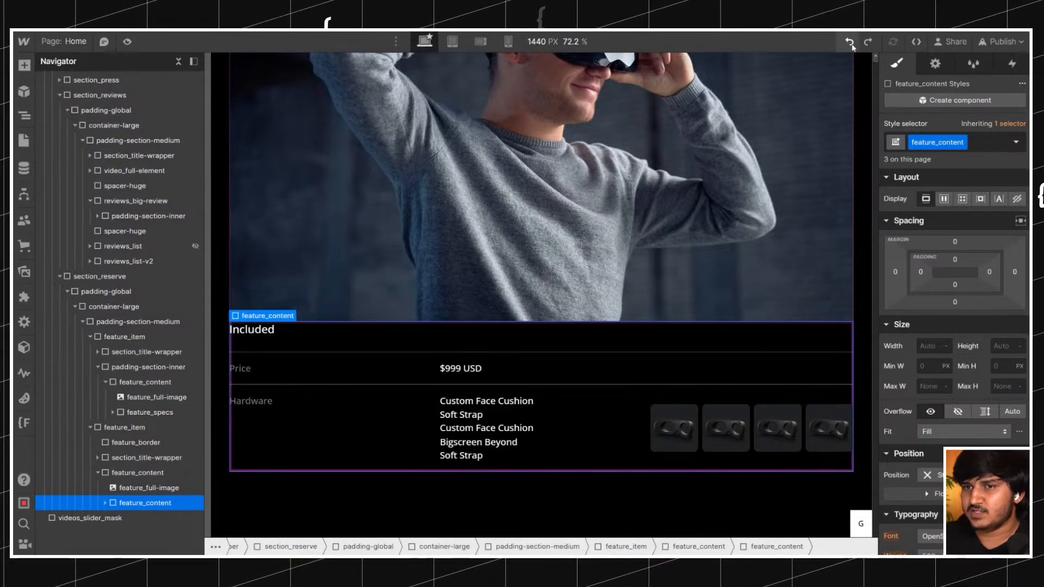
click(850, 43)
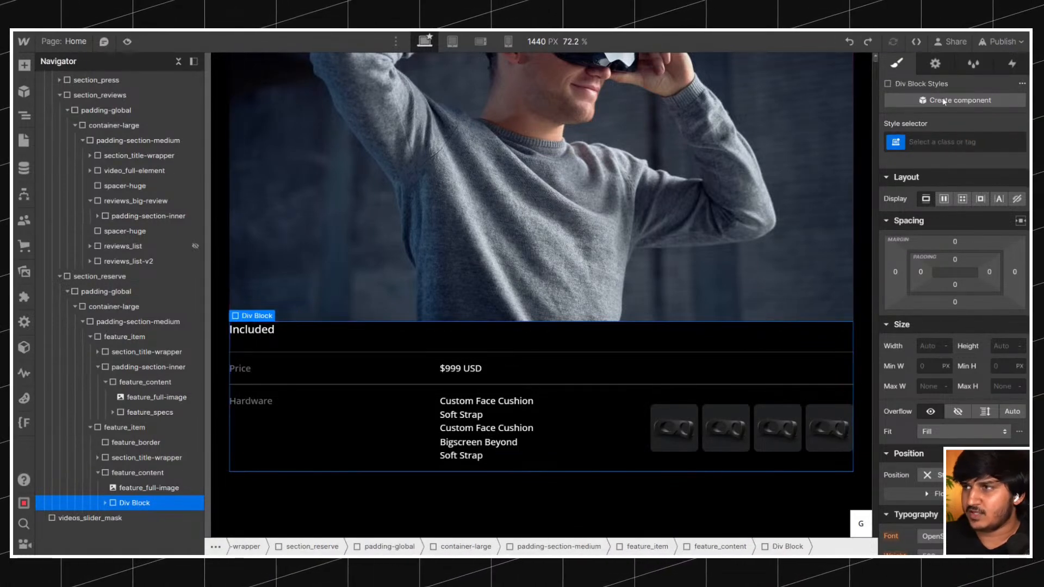
Compare with the live site's content blocks and give the unclassed spec block the new class feature_inner-content.
key(ctrl+Return)
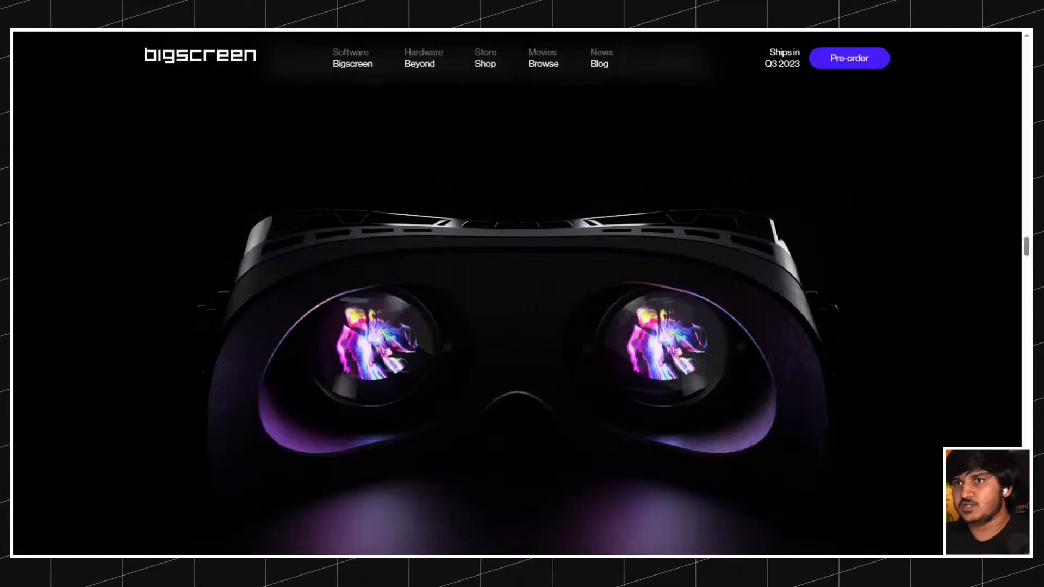
scroll(374, 225, down, 5)
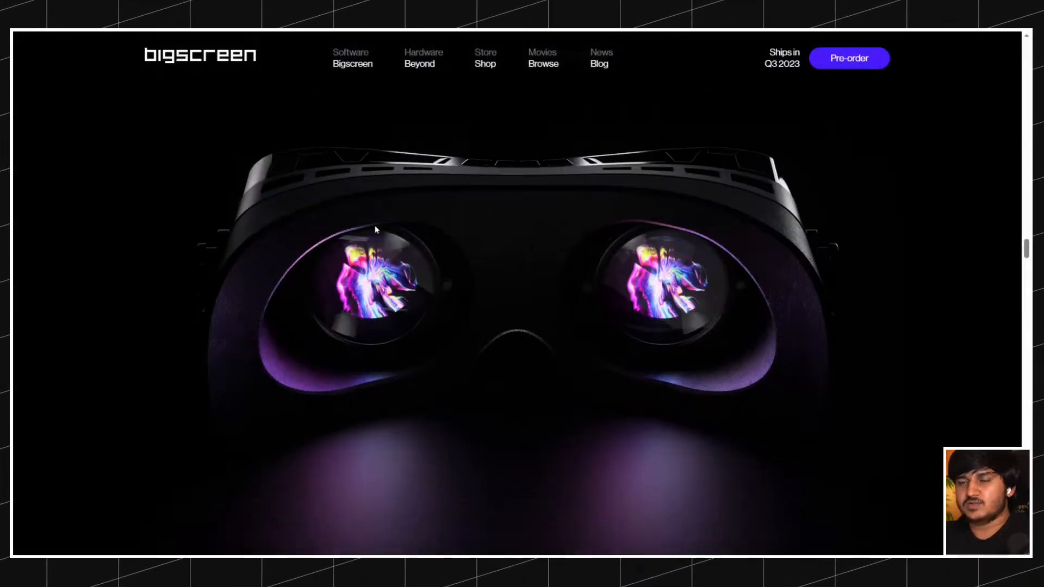
scroll(374, 225, down, 5)
scroll(333, 151, up, 7)
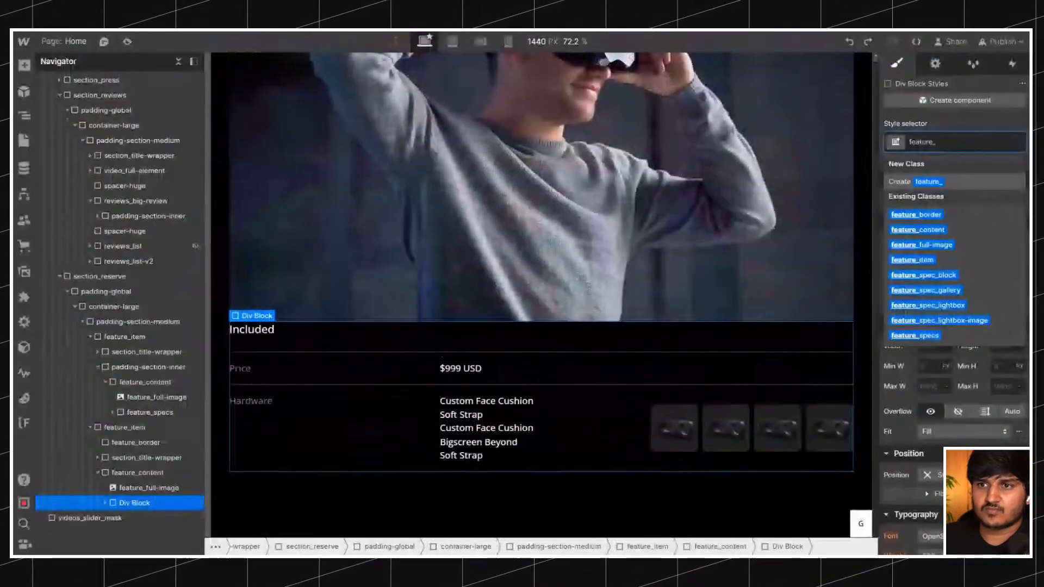
key(ctrl+Return)
text(feature_)
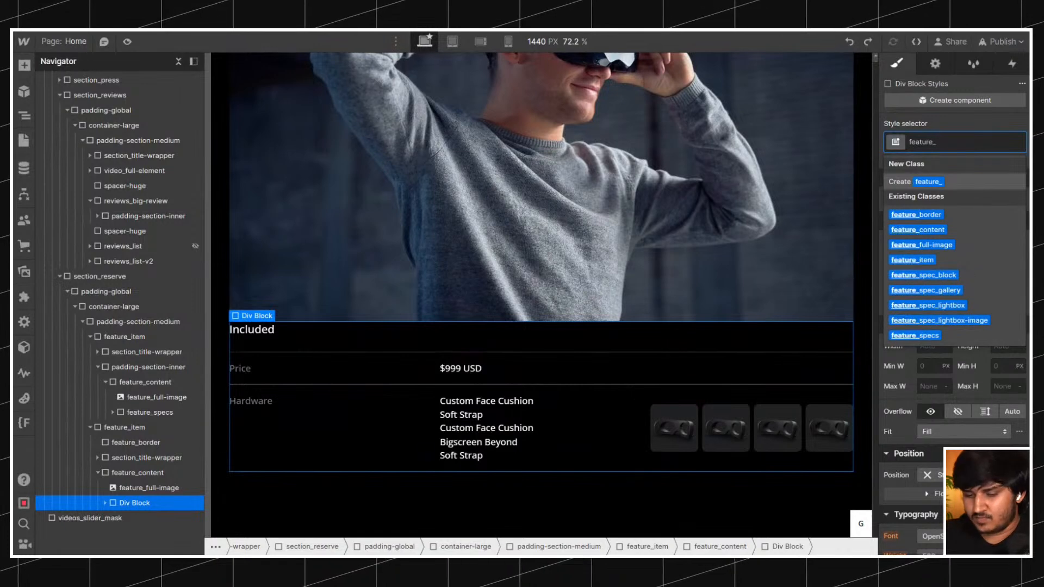
text(inner-content)
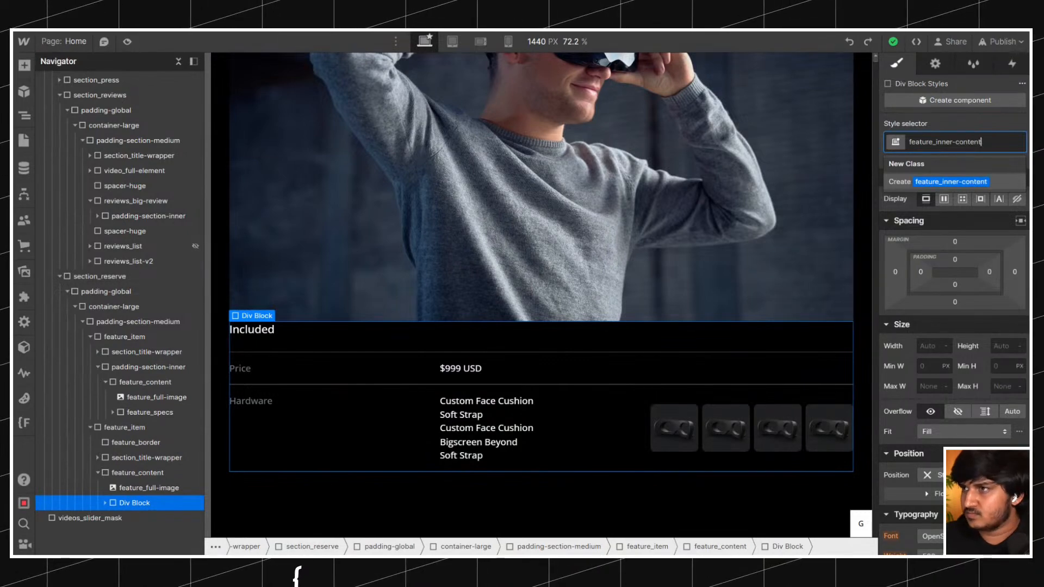
key(Return)
Review the feature_content layout around the photo and set the top padding of feature_inner-content to 4rem.
click(140, 472)
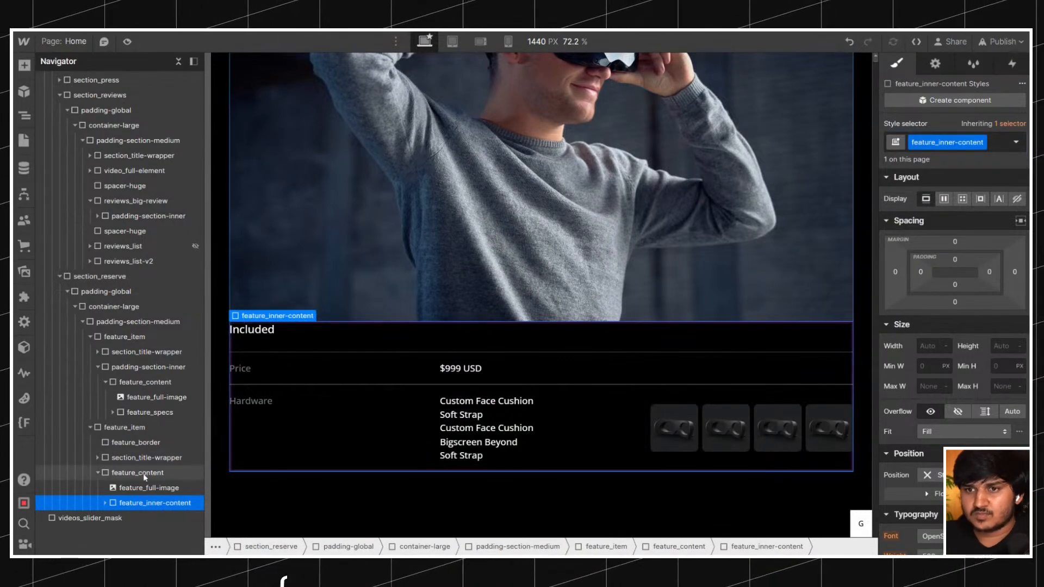
scroll(411, 356, up, 10)
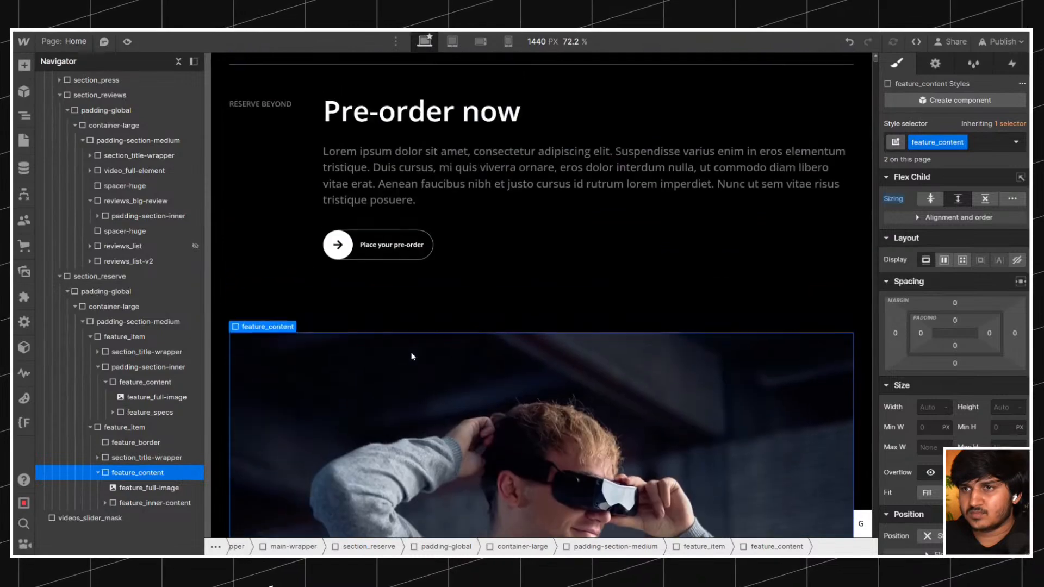
scroll(411, 356, down, 10)
scroll(412, 356, up, 1)
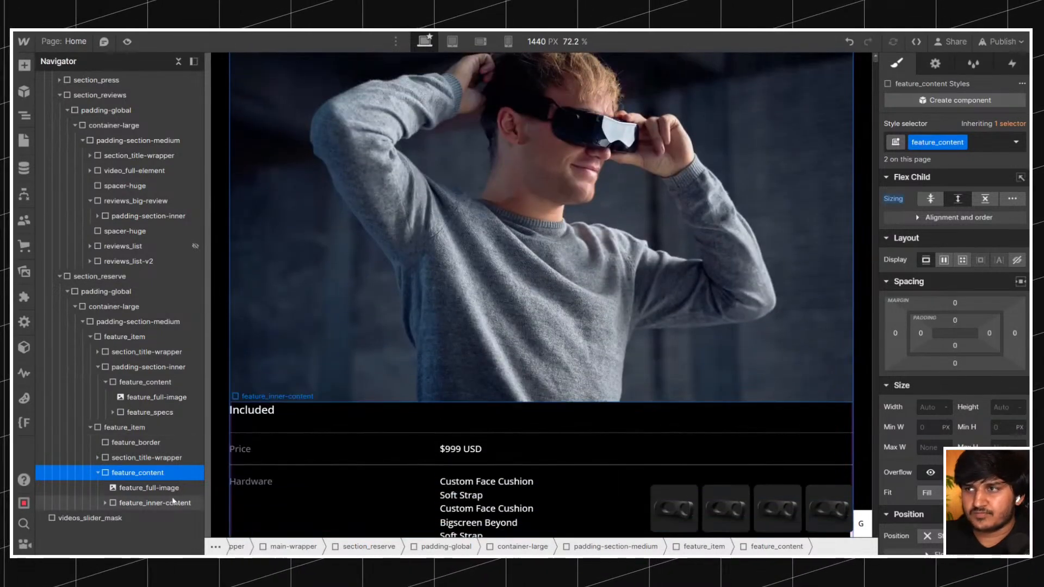
click(167, 502)
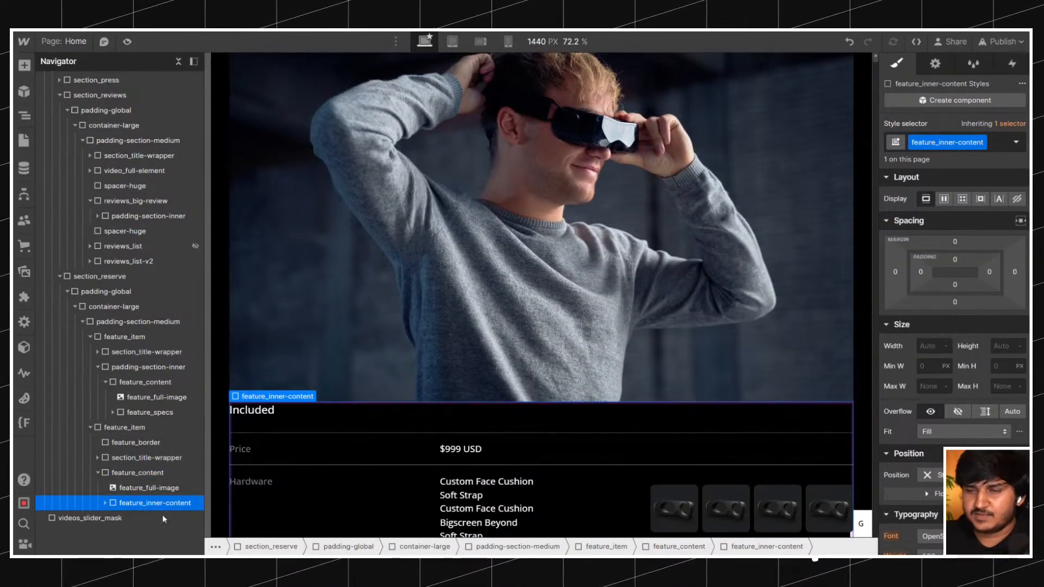
click(954, 262)
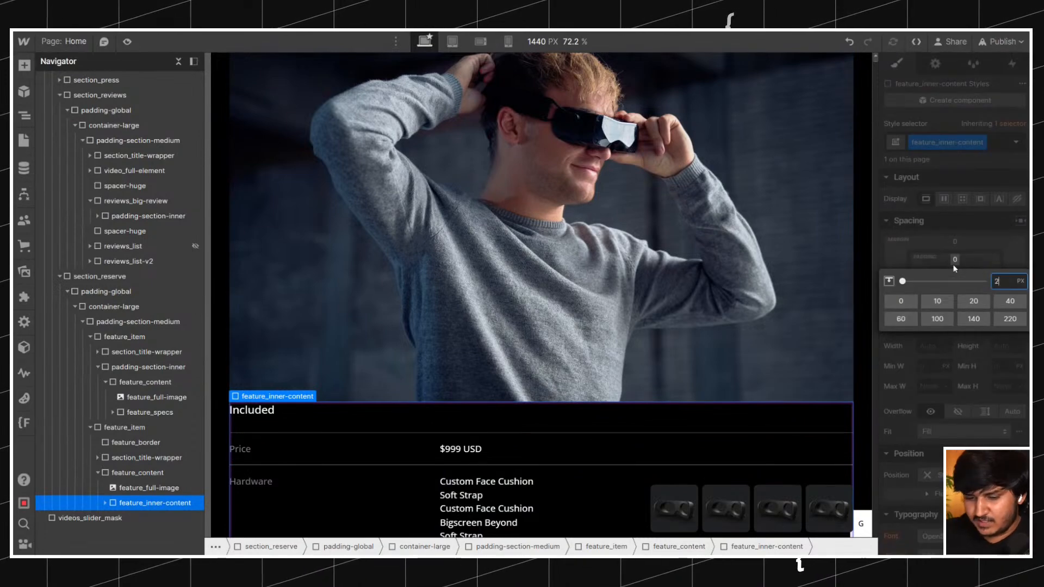
key(Return)
click(956, 262)
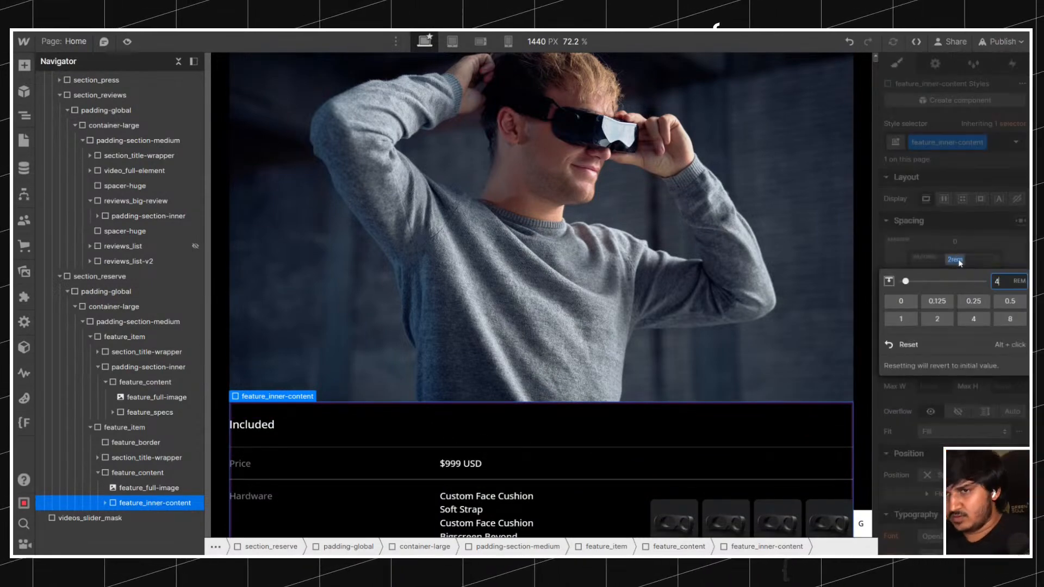
text(4)
key(Return)
Set the bottom padding of feature_inner-content to 4 px.
click(958, 291)
text(4)
key(Return)
click(958, 292)
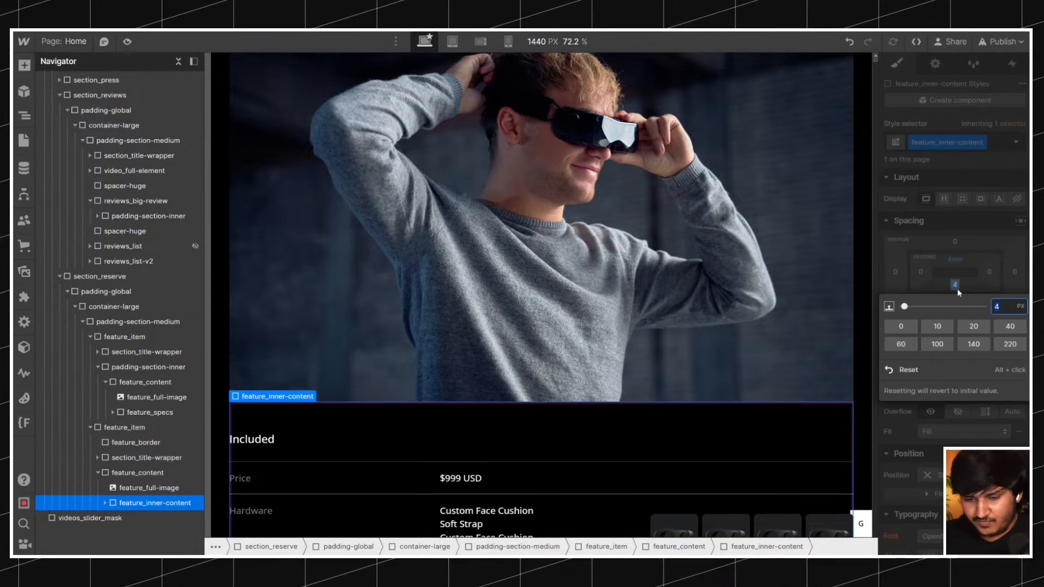
key(Return)
Delete the Included text, the spacer and both spec blocks inside the second feature item's feature_inner-content.
scroll(541, 272, down, 2)
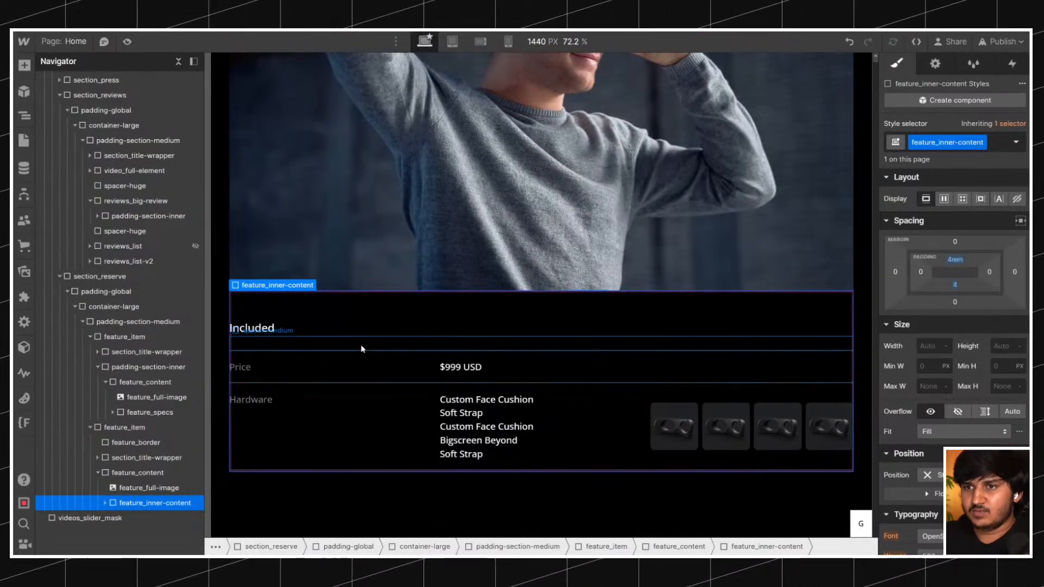
key(ctrl+v)
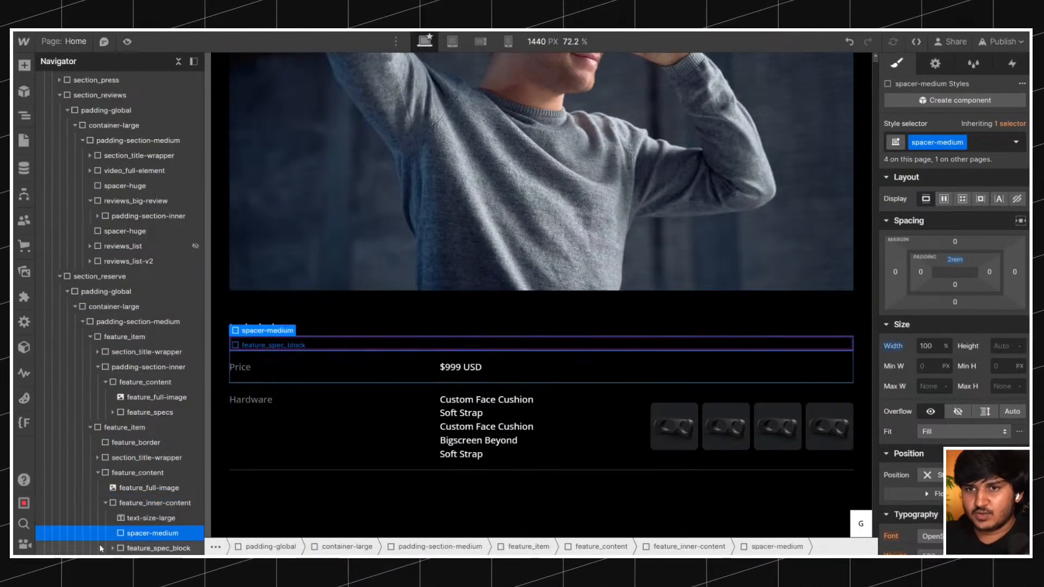
click(129, 503)
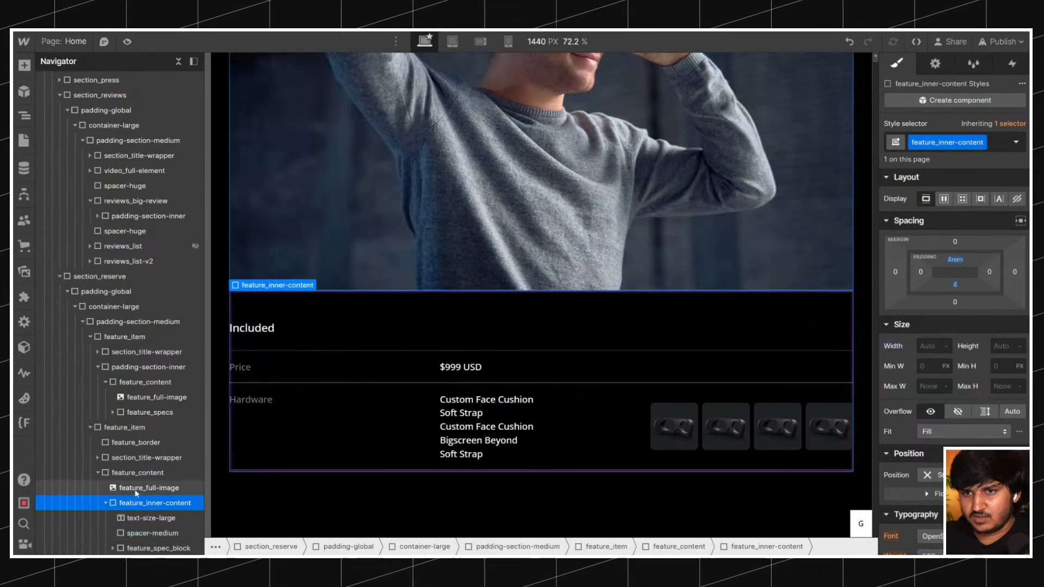
click(139, 519)
key(Delete)
key(Delete)
key(Delete)
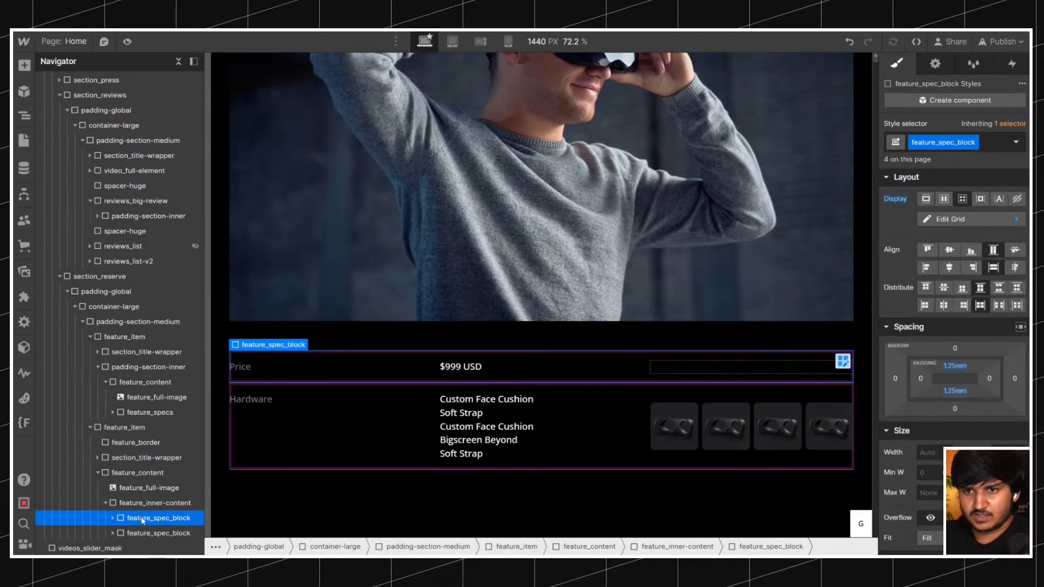
key(Delete)
Add a Heading 3 to the emptied feature_inner-content and fill it with the live site's text "Jaw-dropping visuals".
click(142, 504)
key(ctrl+k)
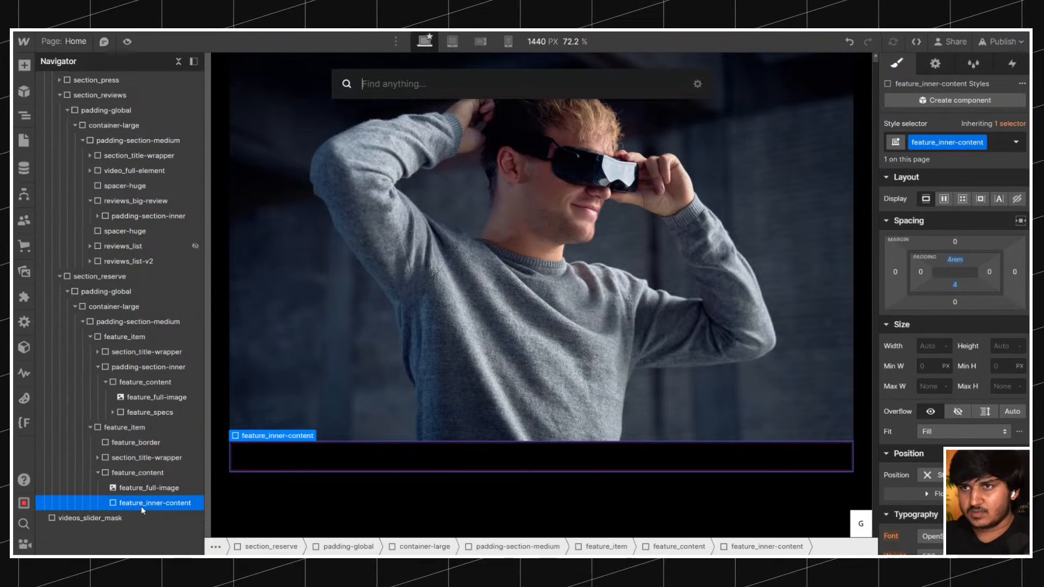
text(hea)
click(375, 146)
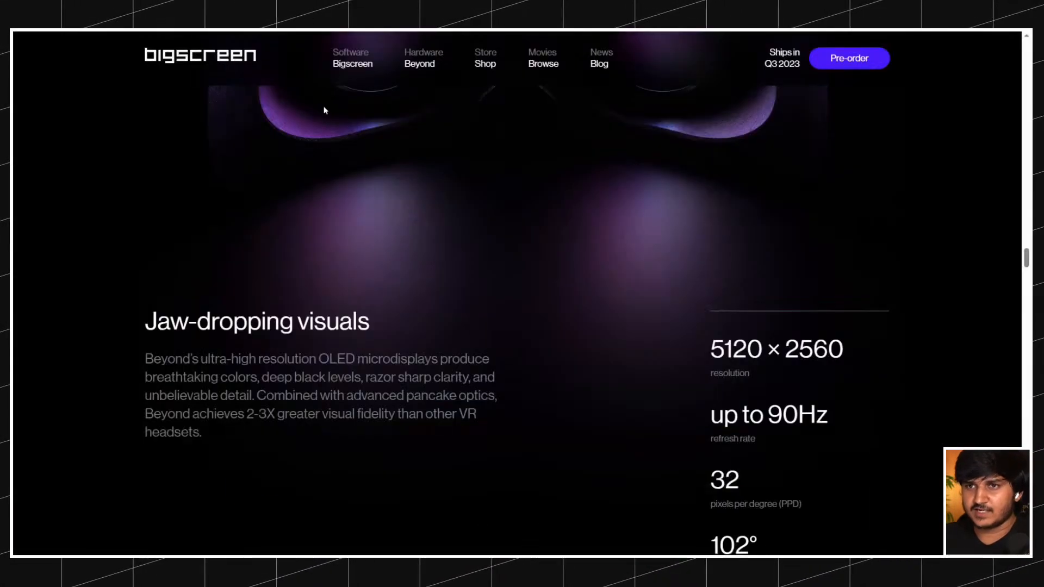
click(147, 322)
drag(146, 322, 461, 324)
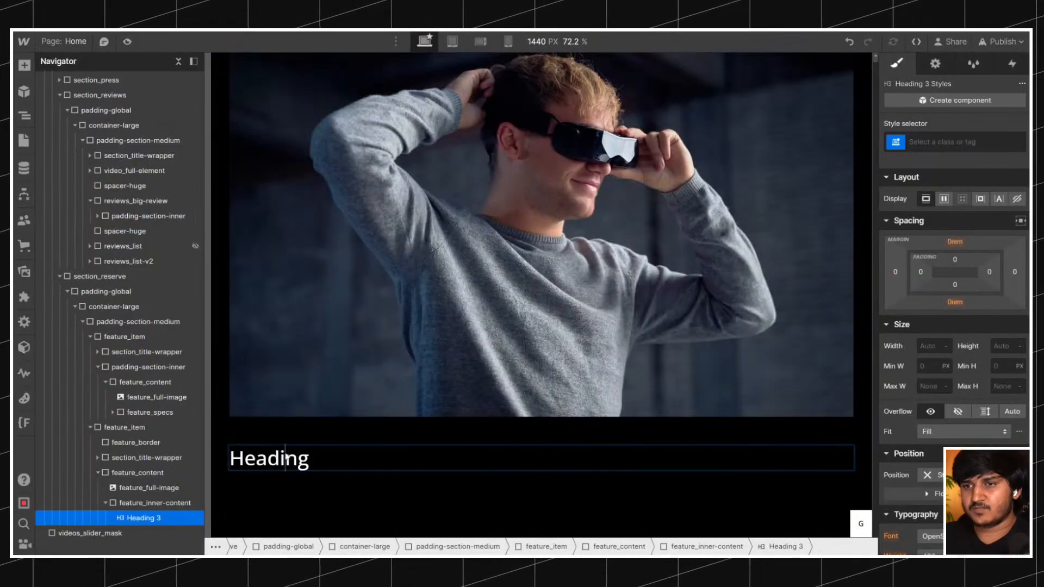
text(Jaw-dropping visuals)
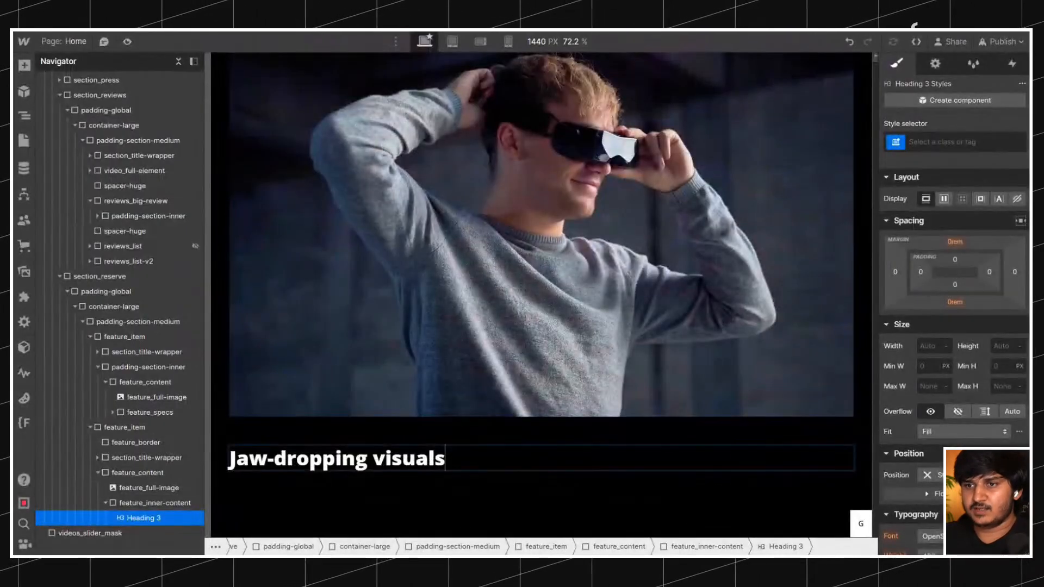
Remove the bold formatting from the "Jaw-dropping visuals" heading and add a paragraph below it.
triple_click(276, 462)
key(ctrl+b)
key(Escape)
key(ctrl+e)
text(par)
key(Return)
Insert a div block between the heading and the paragraph and give it the class spacer-medium.
click(300, 463)
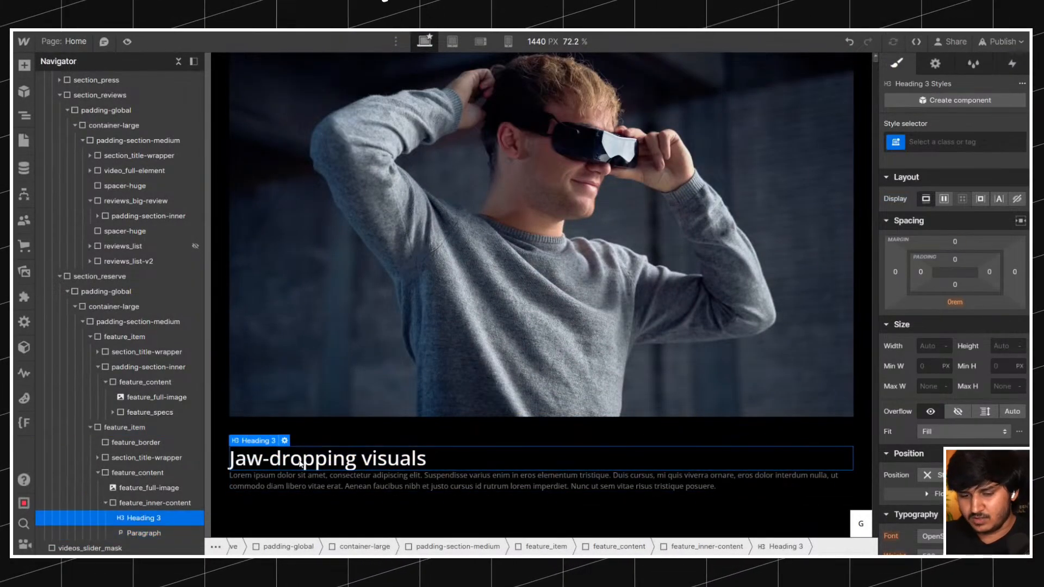
key(ctrl+e)
text(d)
key(Return)
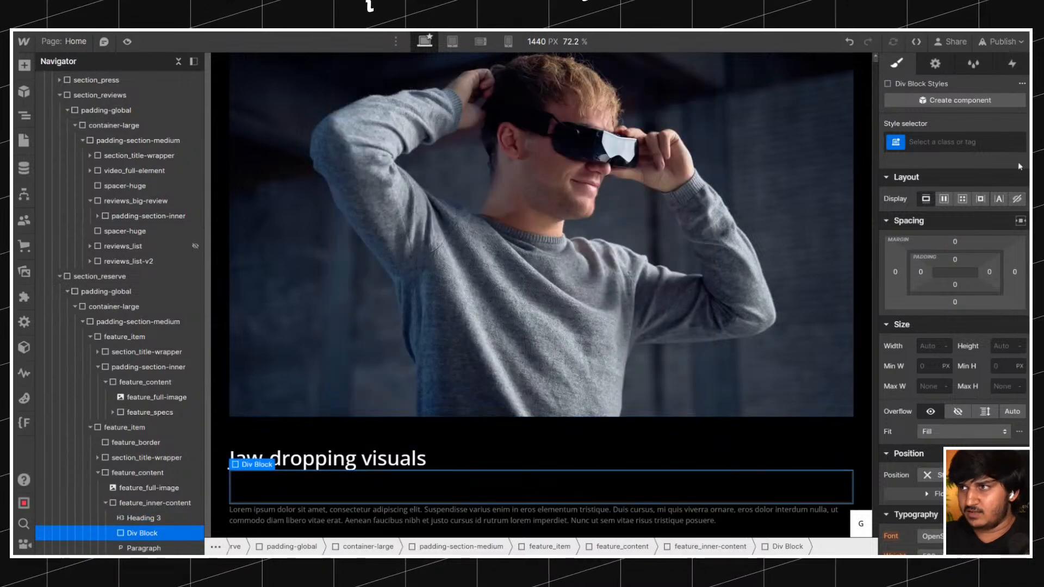
key(ctrl+Return)
text(sapcerme)
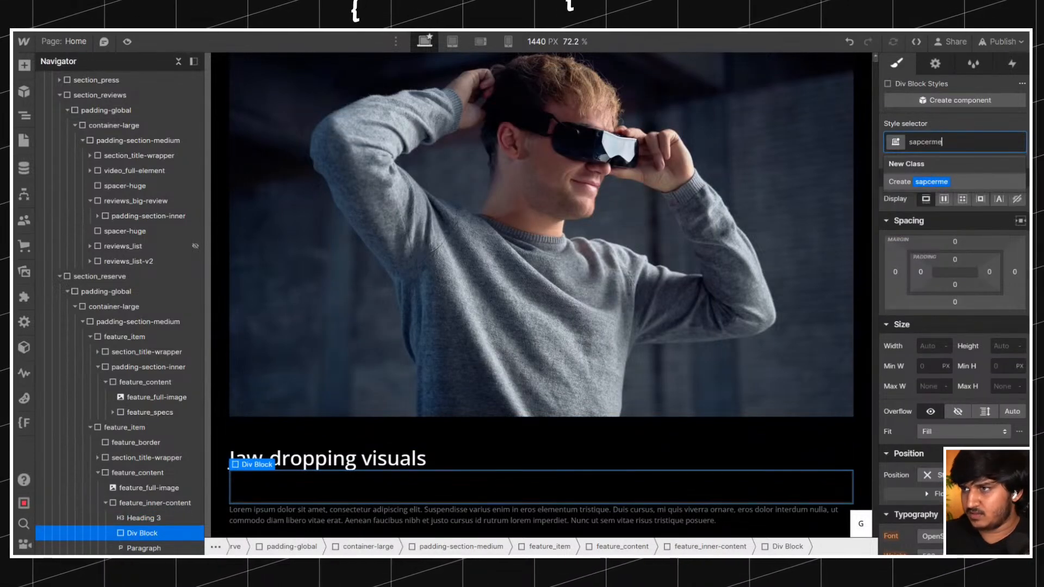
text(spacer)
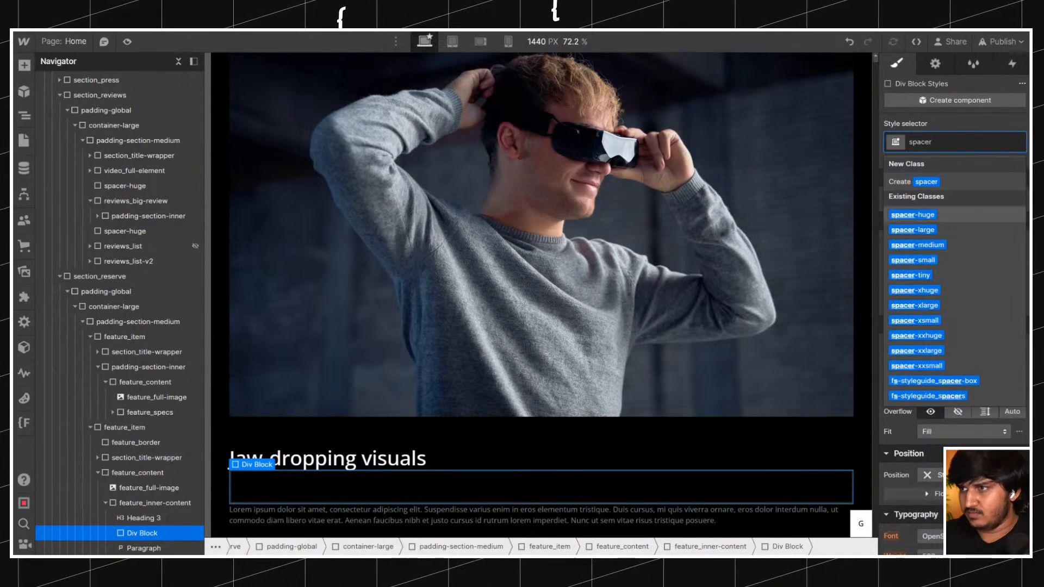
key(Return)
Try a 2.2rem bottom margin on the All H3 Headings tag, and undo it.
click(388, 492)
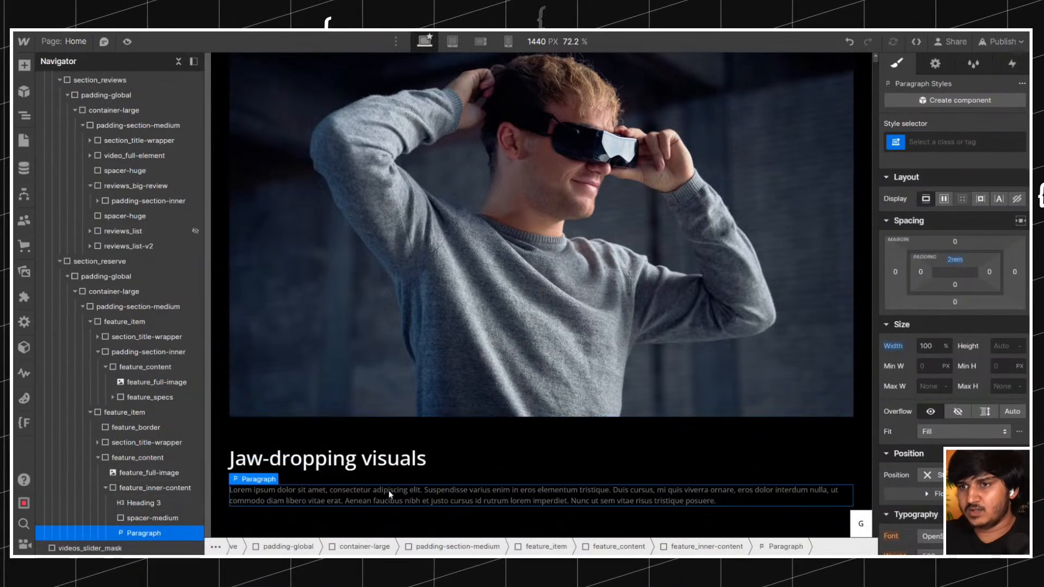
click(390, 465)
click(369, 468)
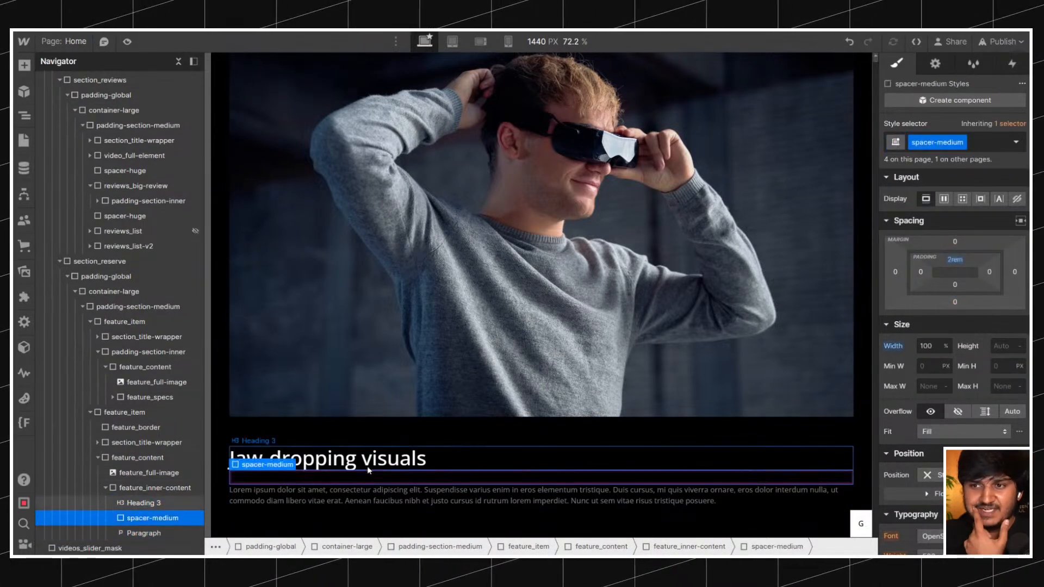
click(369, 467)
click(959, 143)
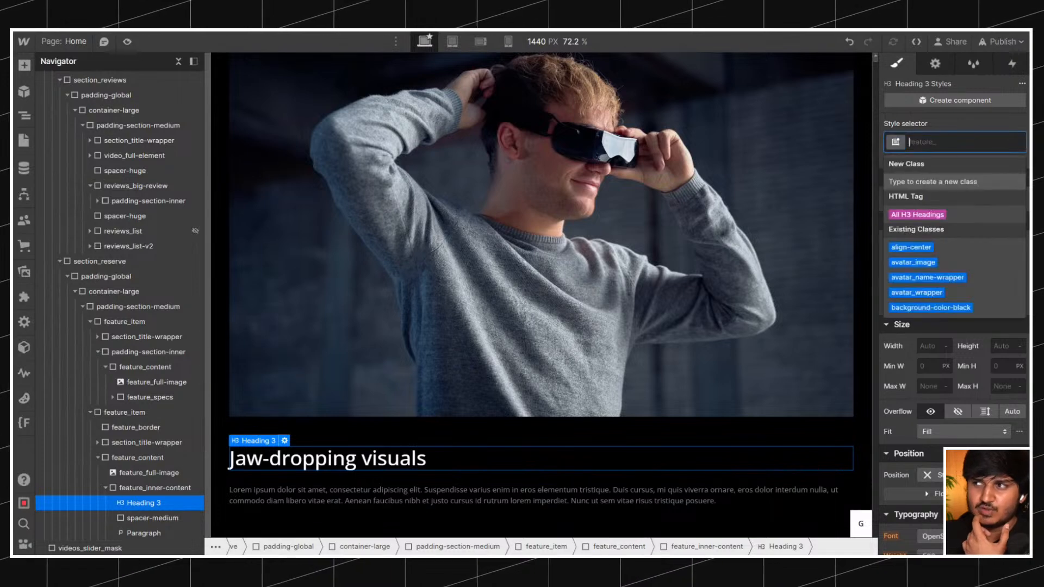
click(924, 214)
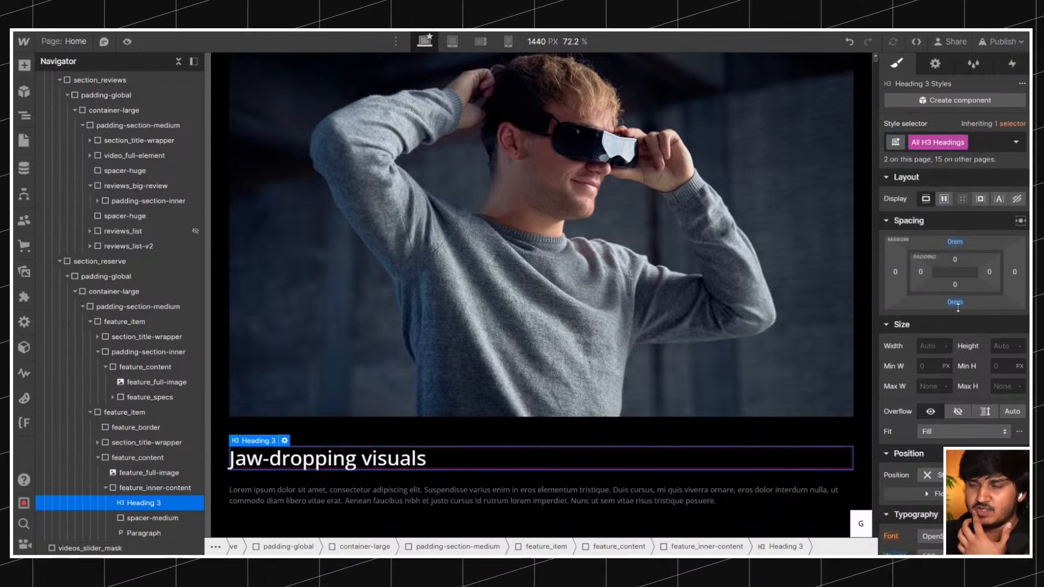
drag(956, 307, 954, 342)
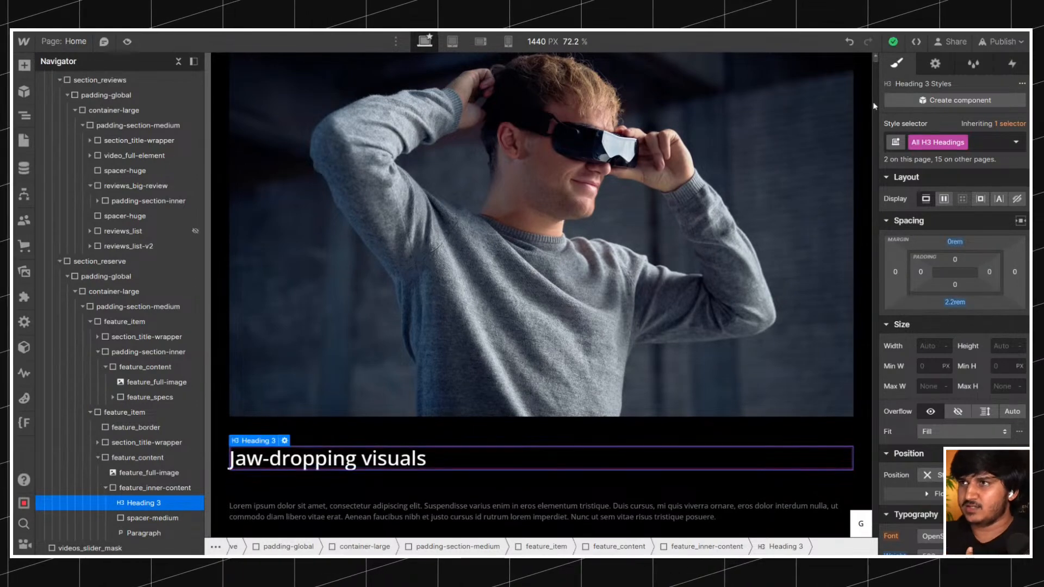
click(851, 41)
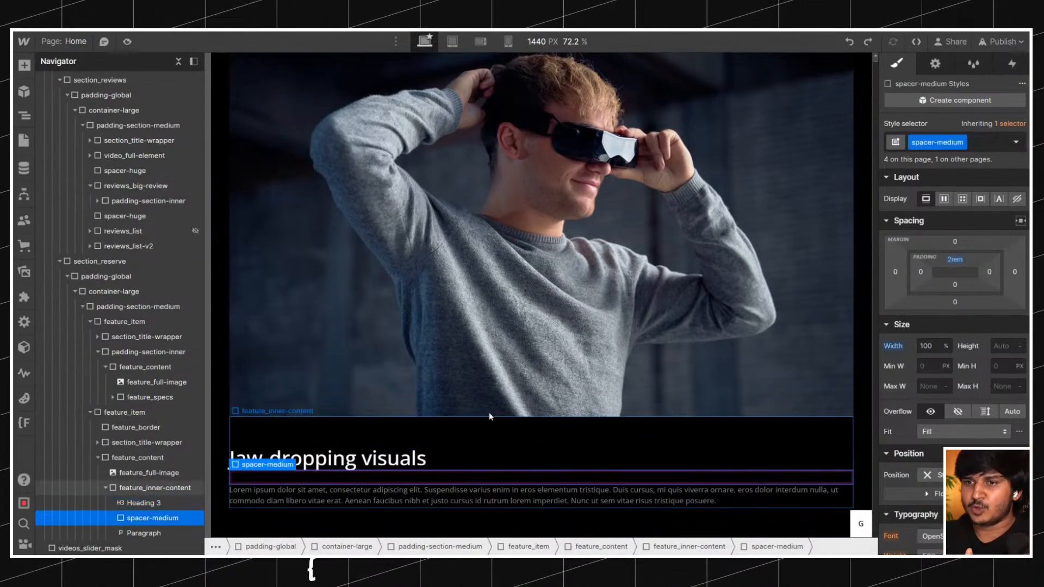
Compare with the spacer in the Pre-order now title block, and give the paragraph under "Jaw-dropping visuals" the class text-size-large.
scroll(488, 425, down, 10)
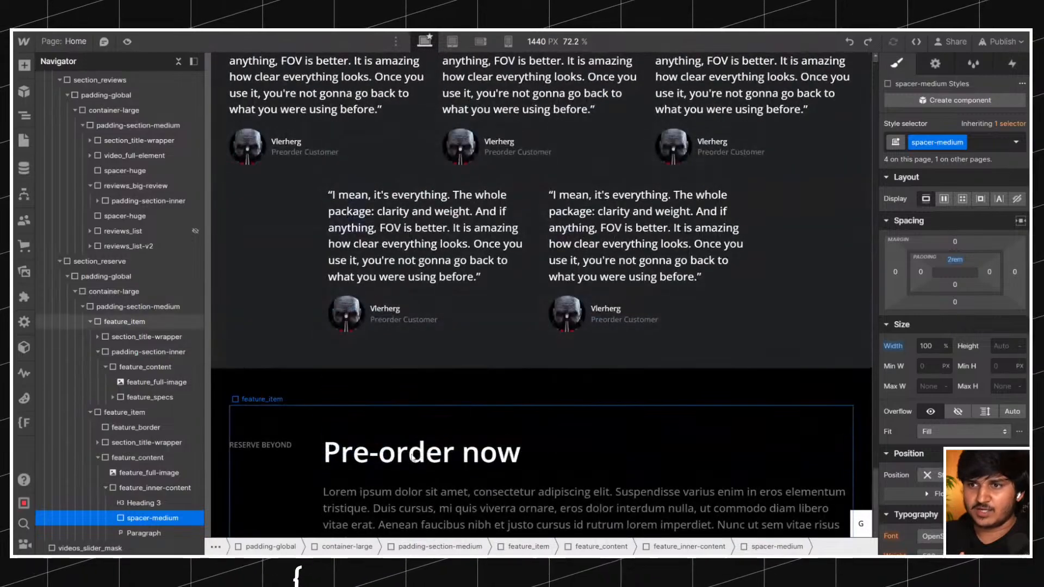
click(421, 472)
scroll(422, 426, up, 10)
scroll(423, 427, down, 20)
scroll(423, 429, down, 10)
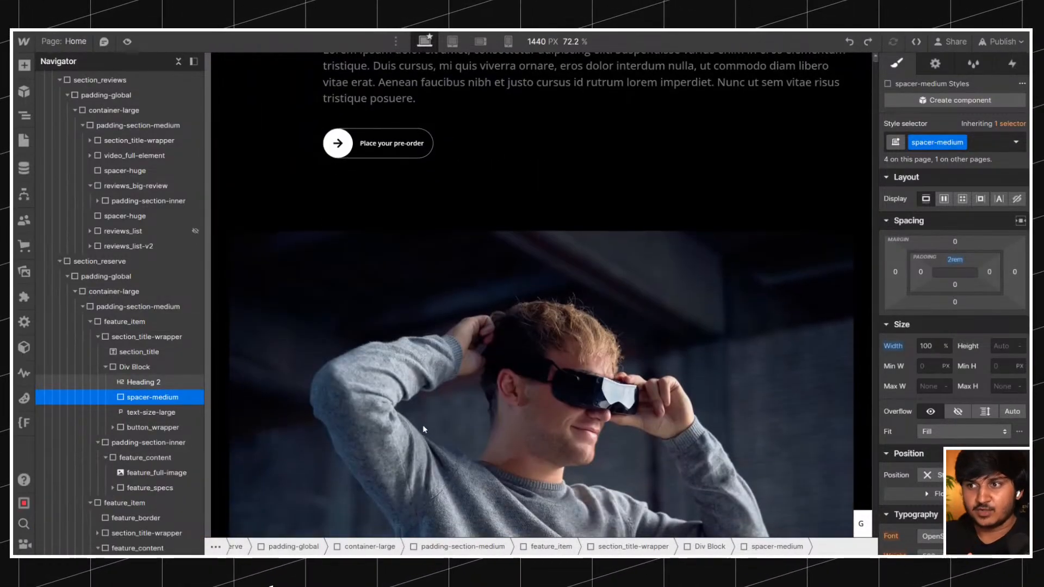
scroll(424, 429, down, 5)
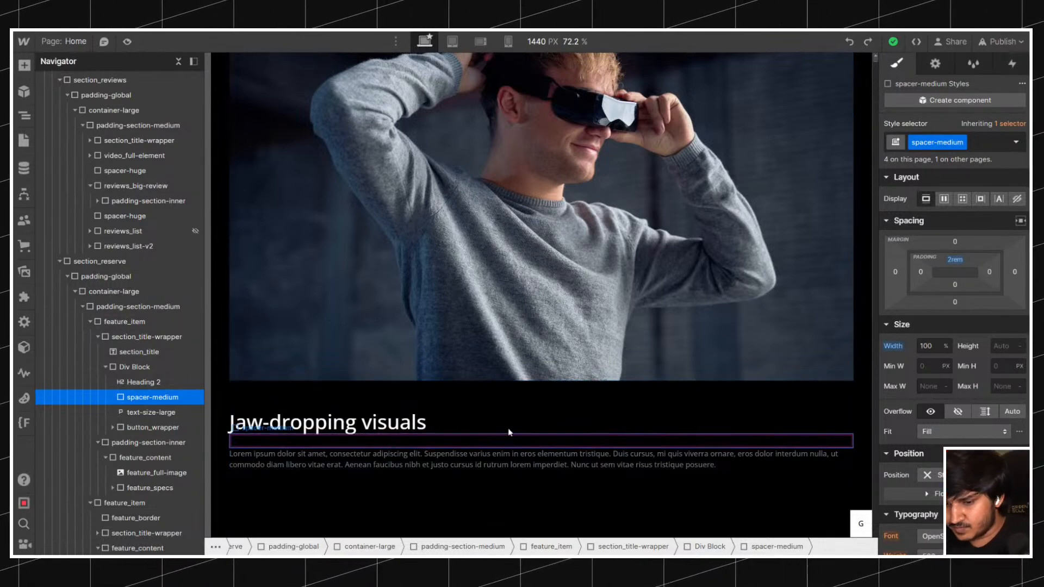
click(284, 467)
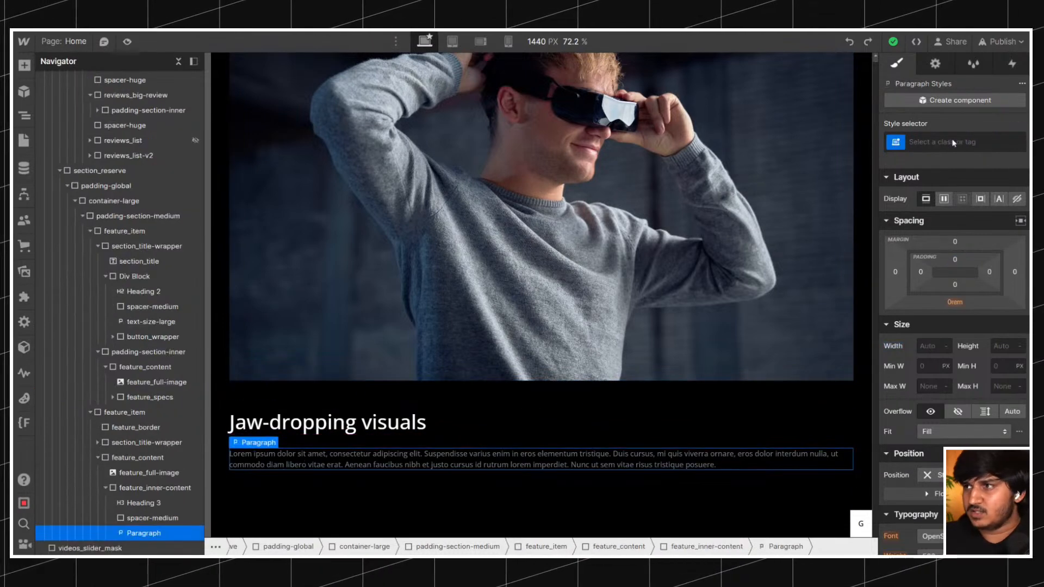
key(ctrl+Return)
text(textsizel)
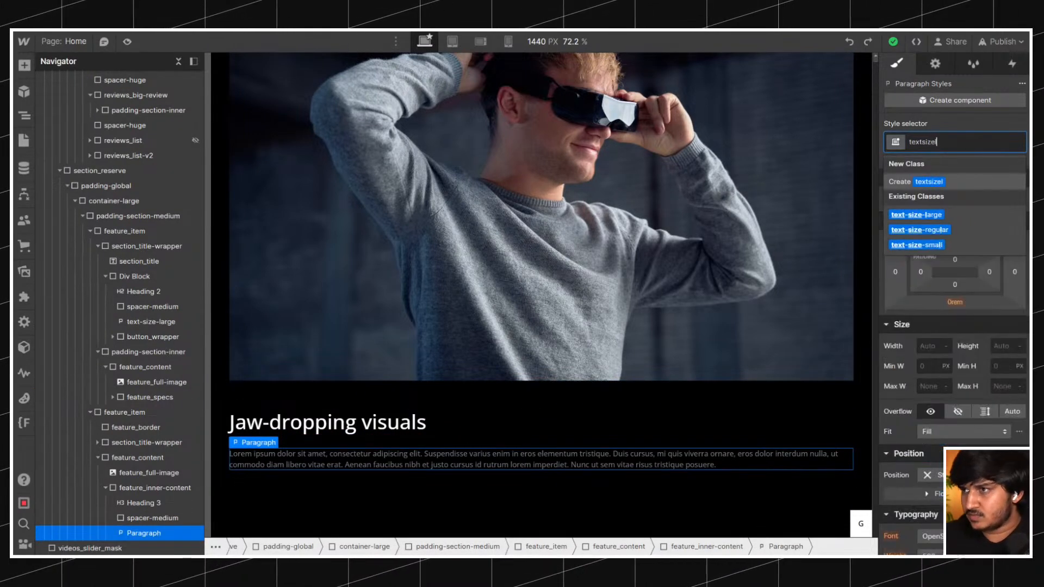
key(Return)
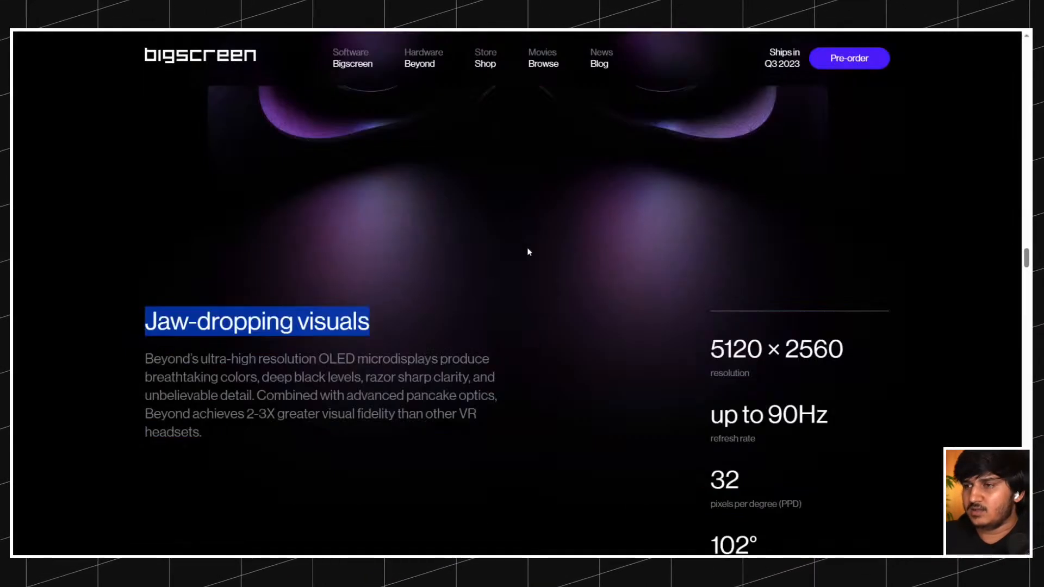
Replace the feature_inner-content heading with the live site's "6X lighter than other VR headsets" and remove its bold formatting.
scroll(527, 251, down, 3)
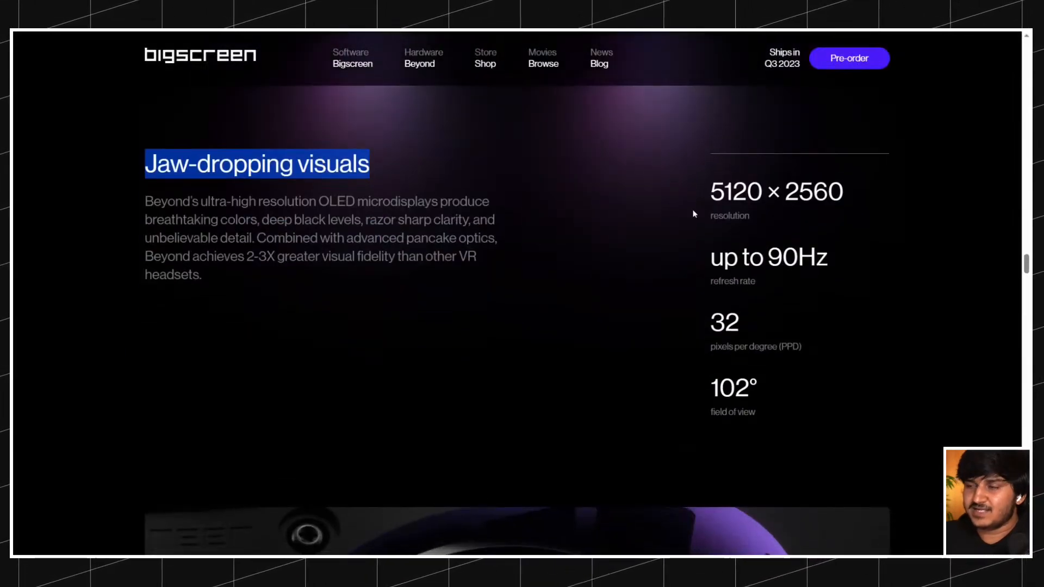
scroll(692, 193, up, 10)
scroll(632, 244, up, 14)
scroll(632, 244, down, 7)
scroll(523, 246, up, 1)
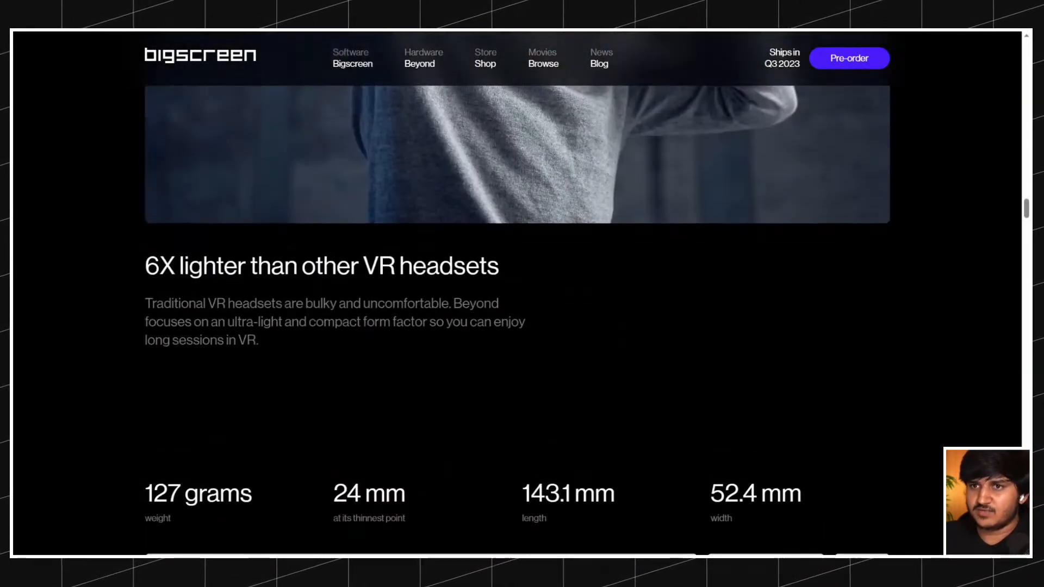
drag(189, 266, 499, 266)
key(ctrl+c)
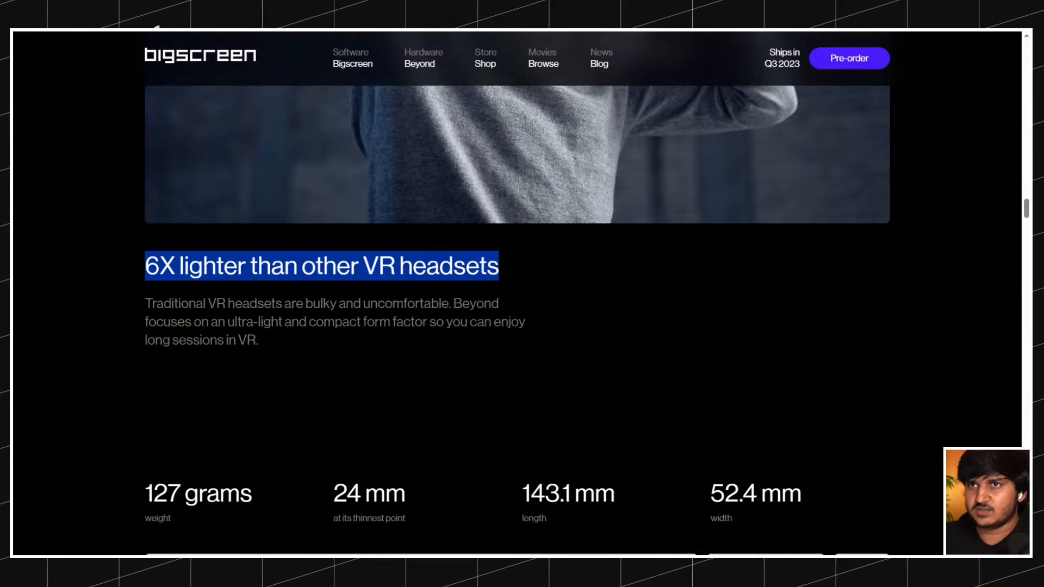
key(alt+Tab)
key(Return)
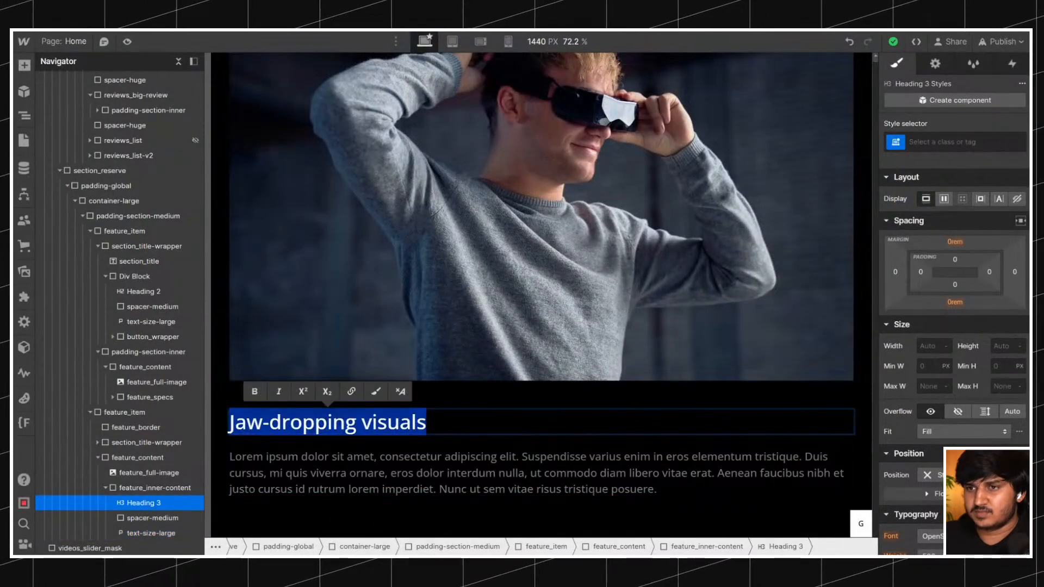
key(ctrl+v)
key(ctrl+a)
key(ctrl+b)
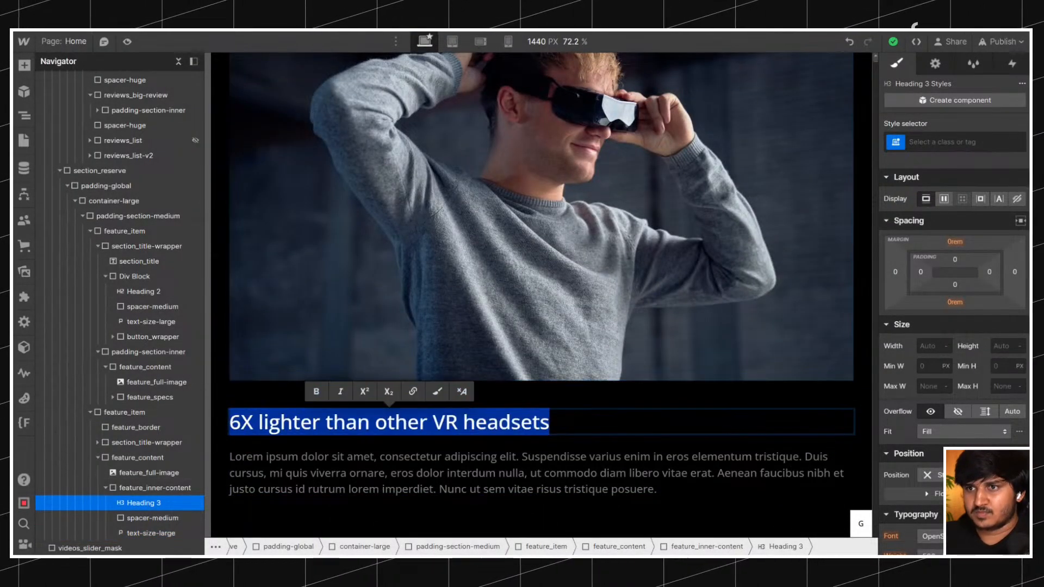
Replace the placeholder paragraph with the live site's "Traditional VR headsets are bulky and uncomfortable" text, without its pasted formatting.
key(alt+Tab)
drag(259, 340, 145, 303)
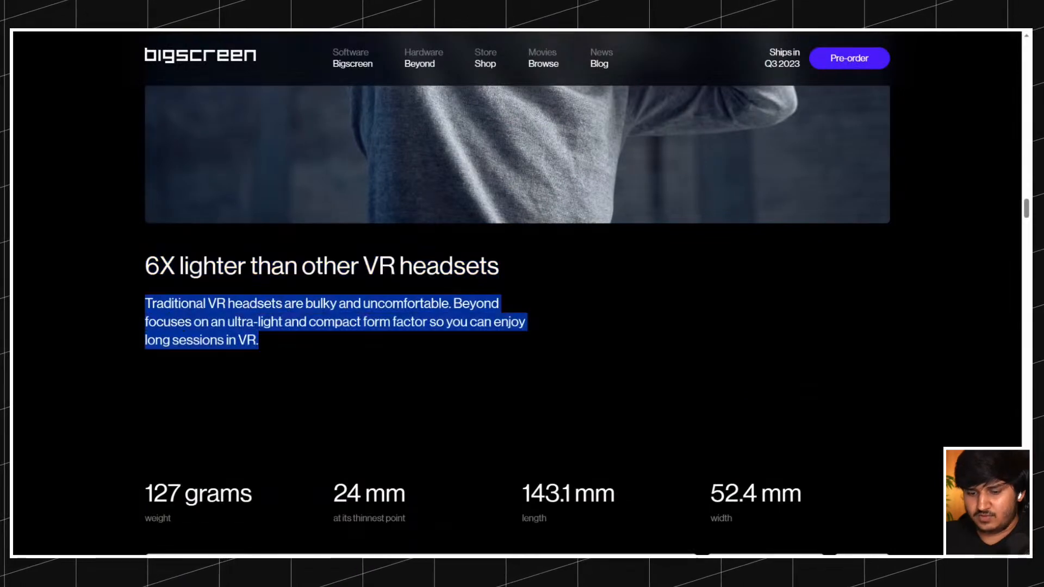
key(ctrl+c)
key(alt+Tab)
double_click(325, 460)
key(ctrl+a)
key(ctrl+v)
key(ctrl+a)
key(ctrl+b)
key(Escape)
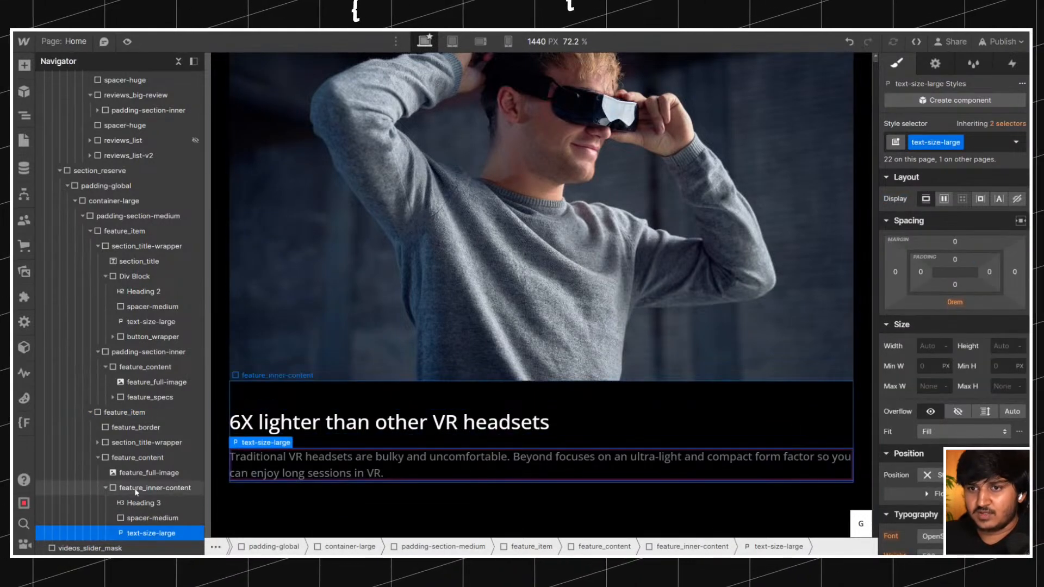
Wrap the "6X lighter than other VR headsets" heading inside feature_inner-content in a div block.
click(131, 488)
click(139, 519)
click(144, 503)
click(148, 492)
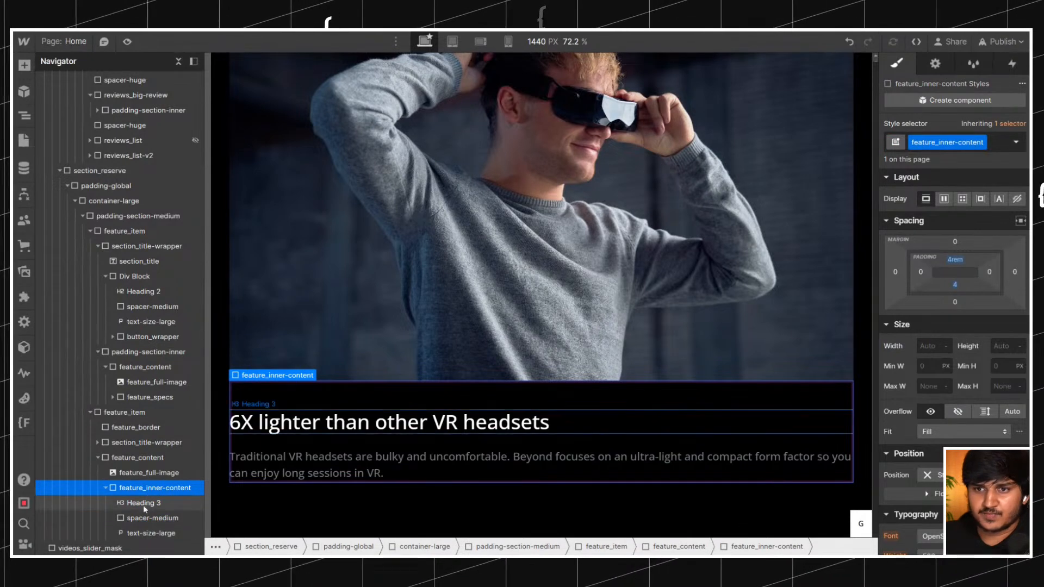
click(140, 503)
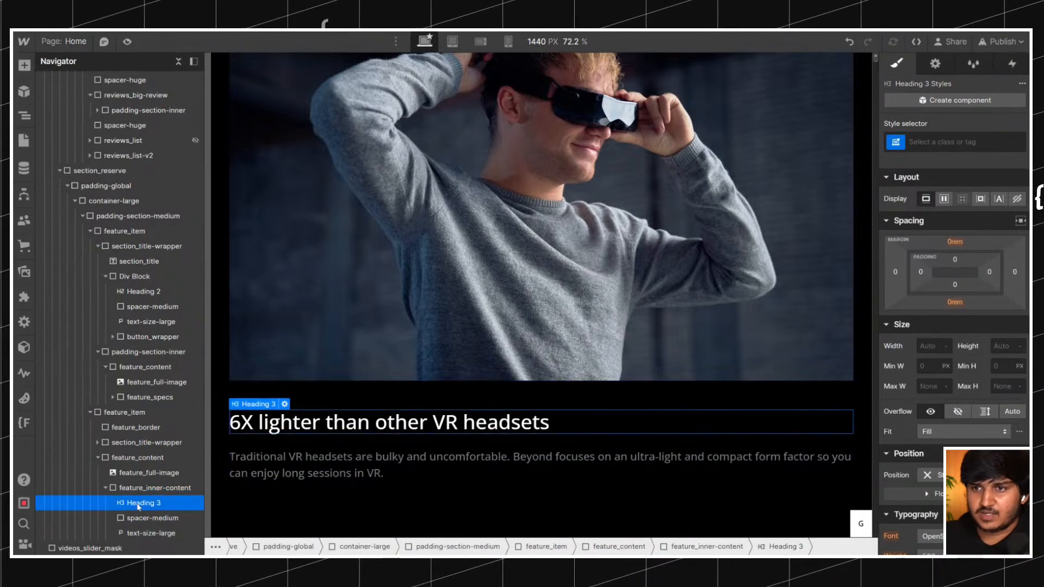
right_click(253, 427)
click(293, 288)
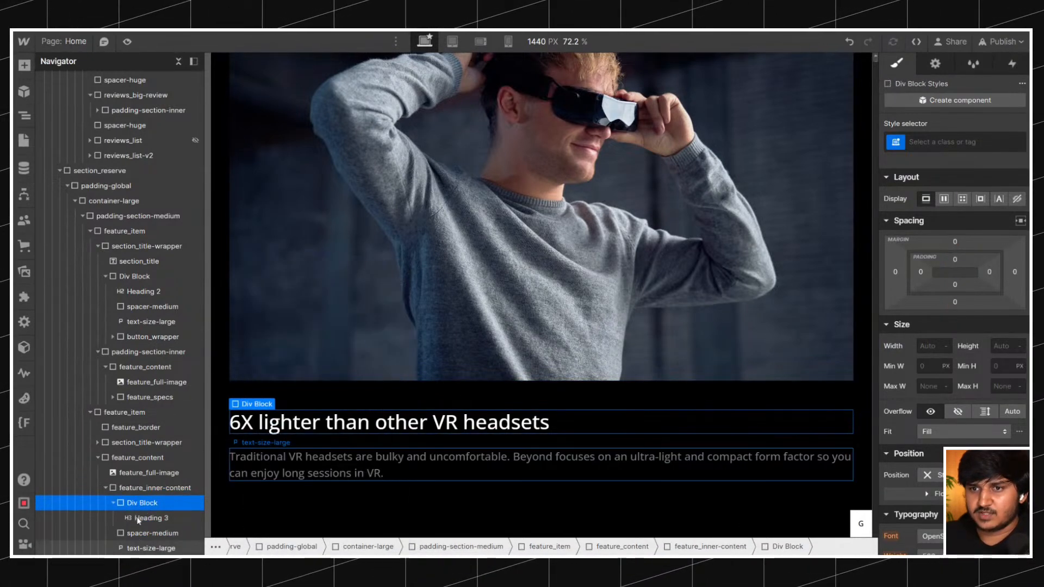
Move the spacer-medium and the text-size-large paragraph into the new div block beneath the heading.
drag(137, 531, 146, 549)
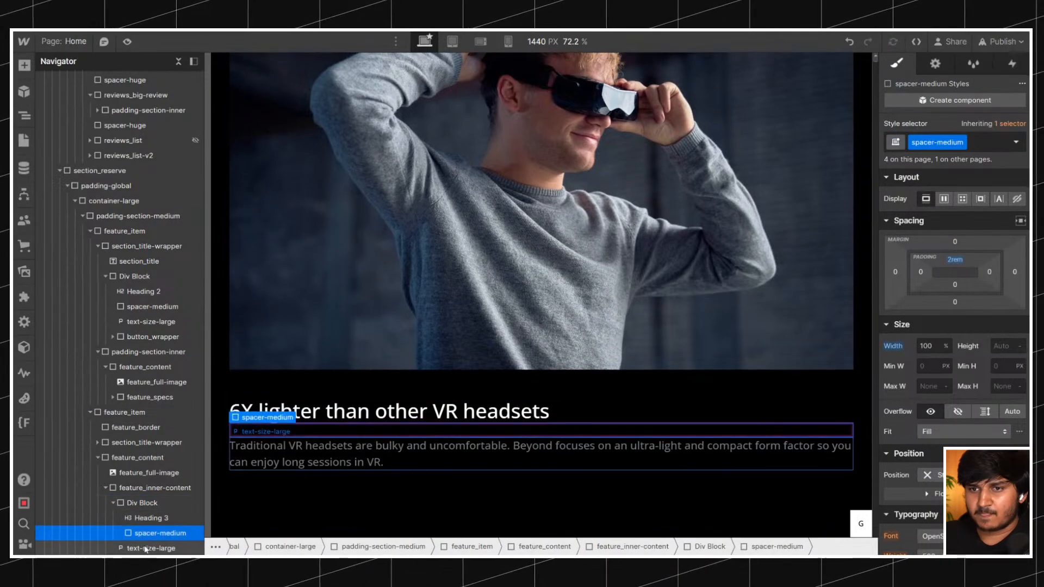
click(145, 548)
key(ctrl+v)
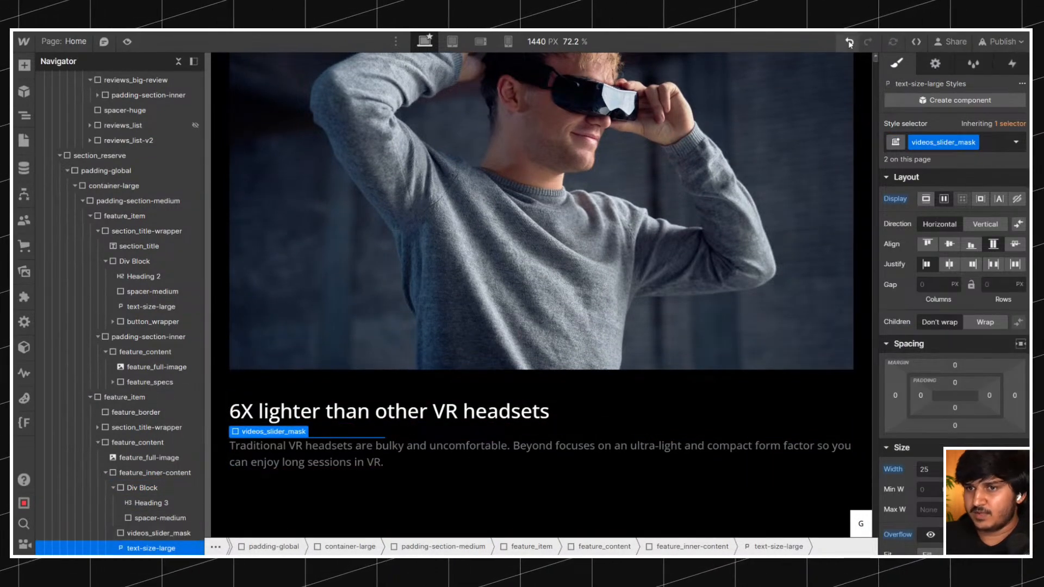
key(ctrl+z)
drag(163, 534, 147, 515)
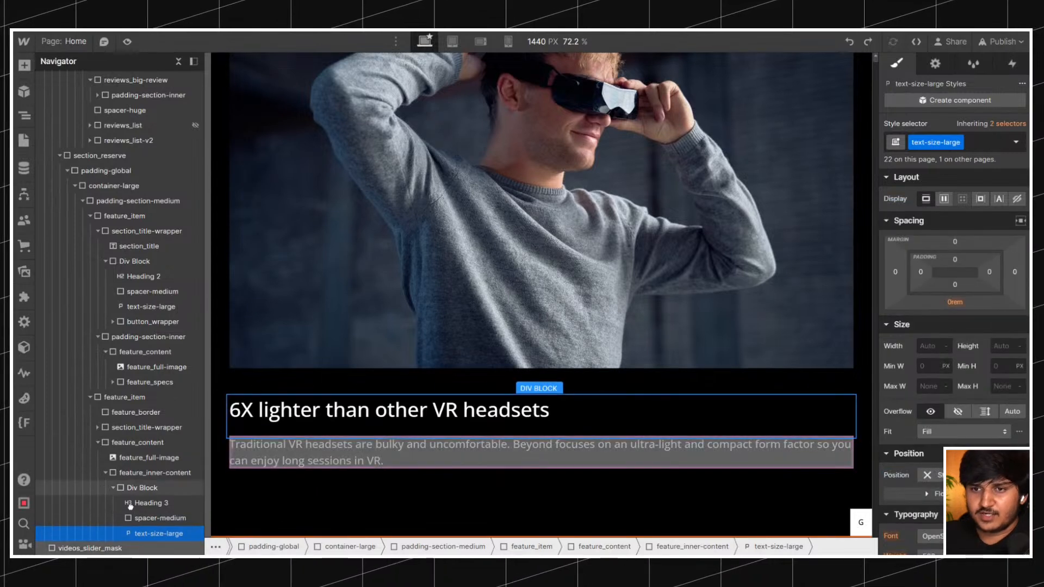
click(112, 489)
Add the combo class is-visuals to feature_inner-content.
click(136, 472)
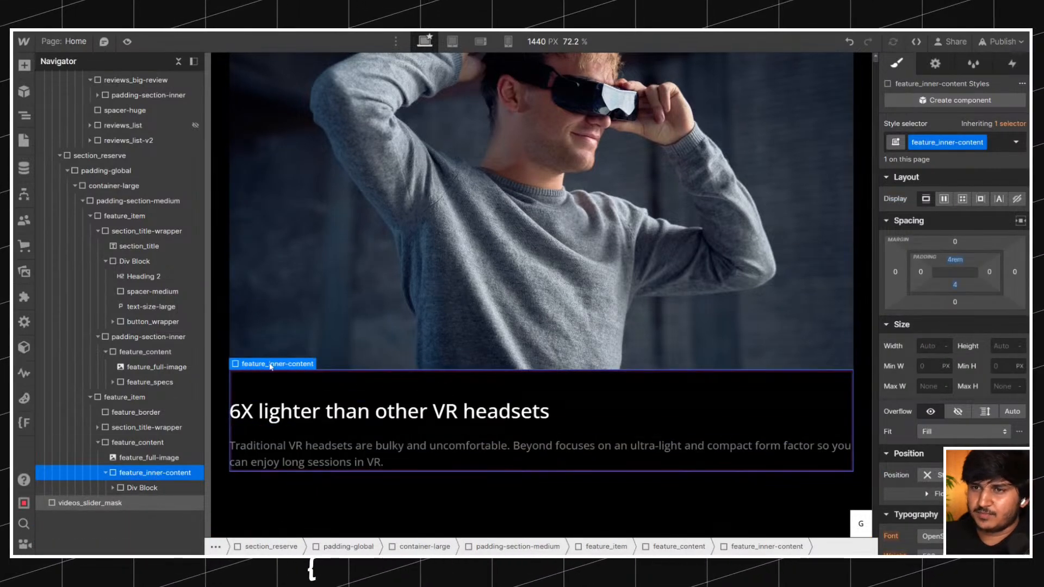
click(992, 147)
text(is-)
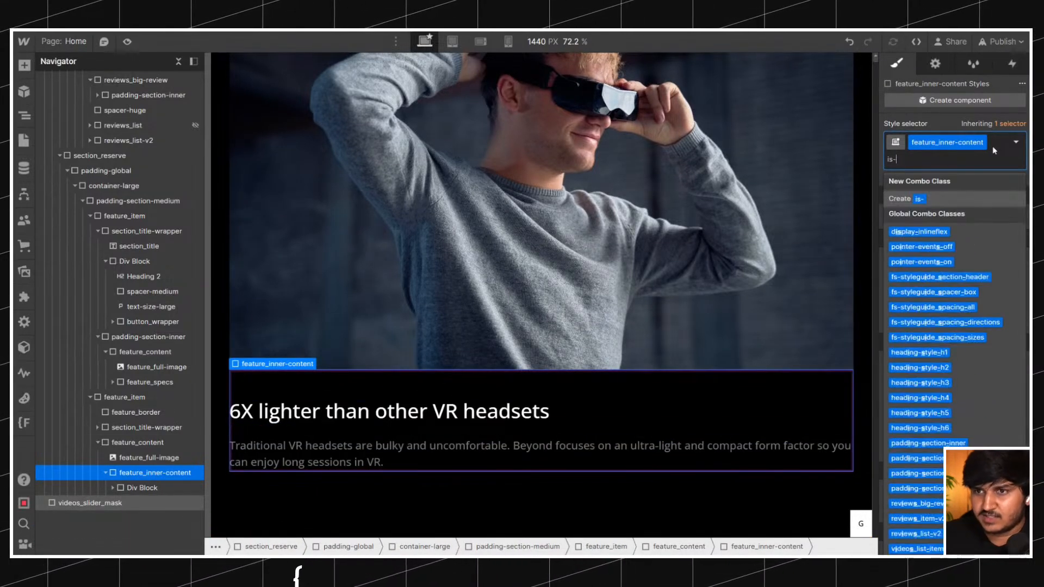
text(visuals)
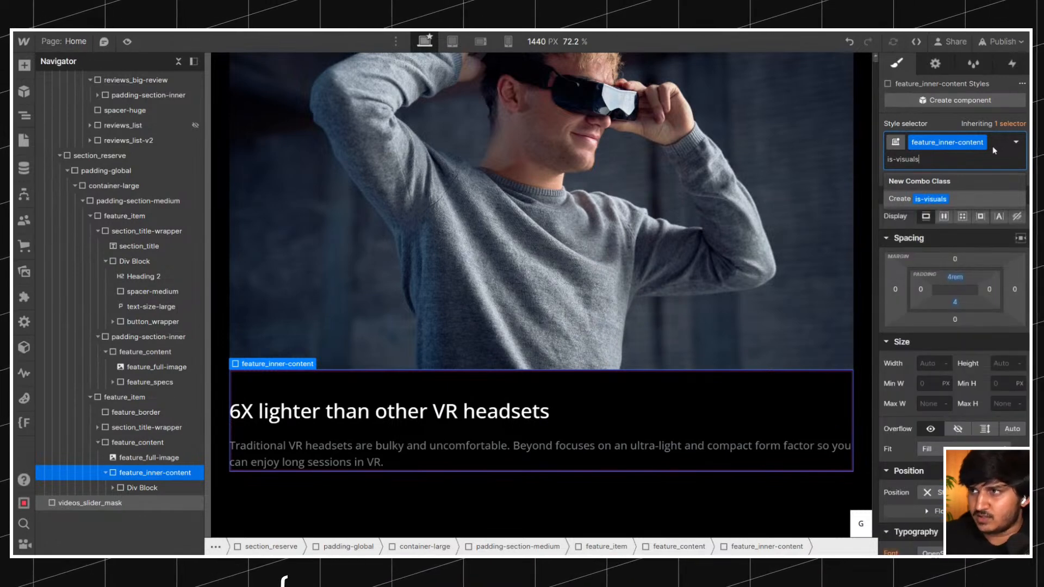
key(Return)
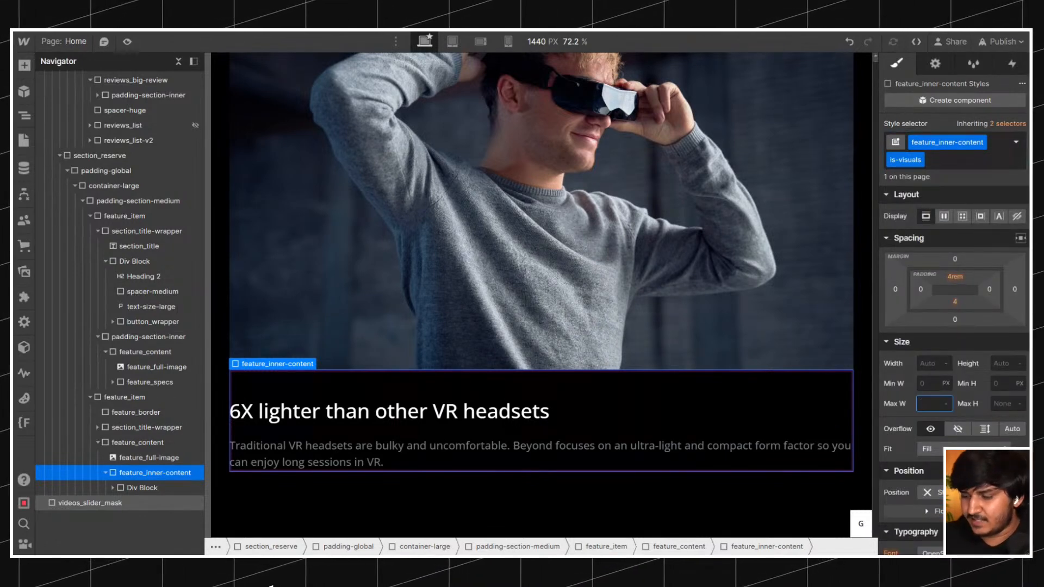
Try a right padding of 21 on the is-visuals combo, undo it, and clear the bottom padding of the base feature_inner-content class.
drag(988, 290, 941, 155)
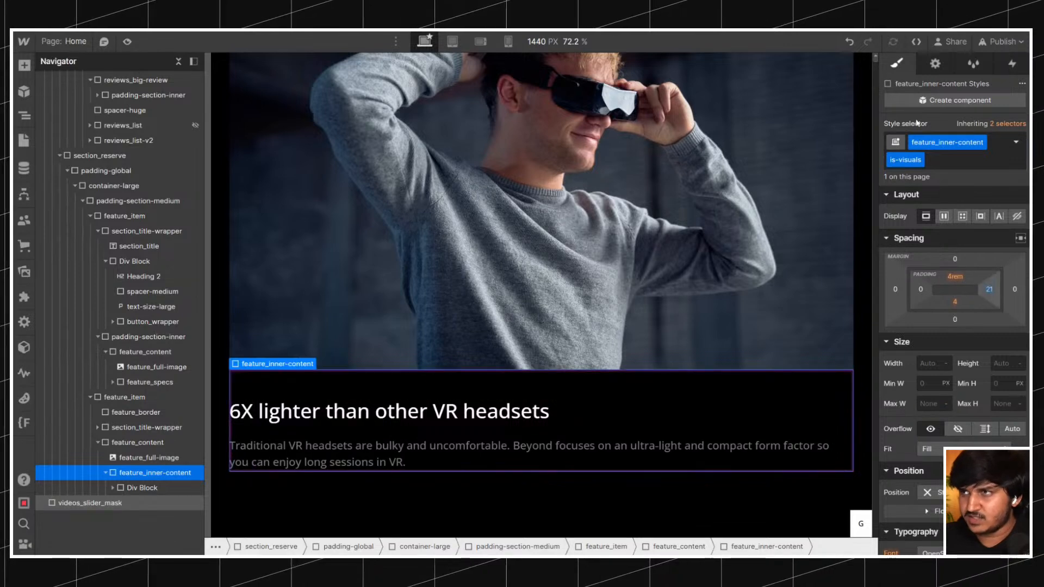
click(1000, 123)
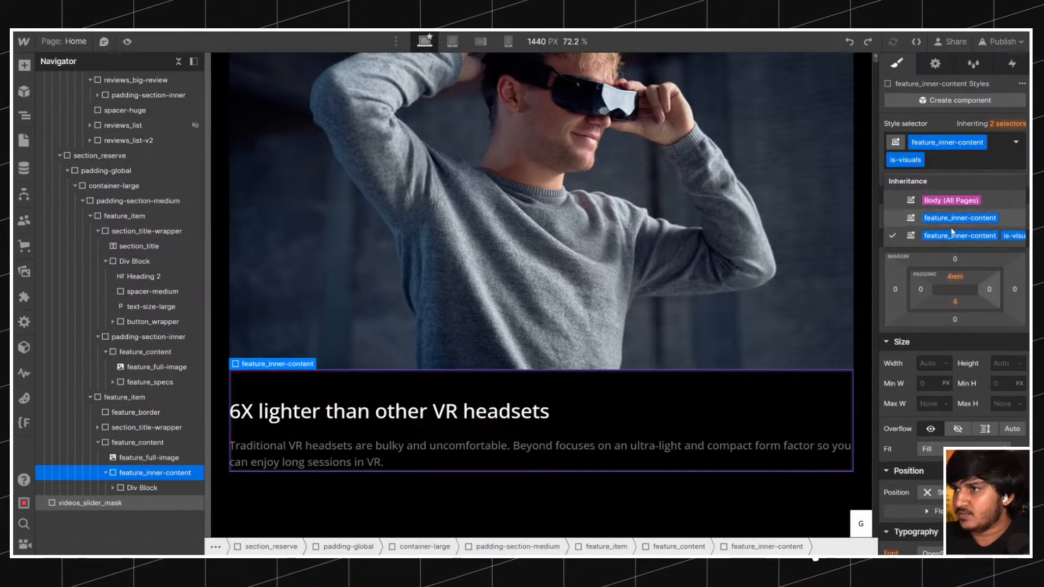
click(940, 234)
click(899, 125)
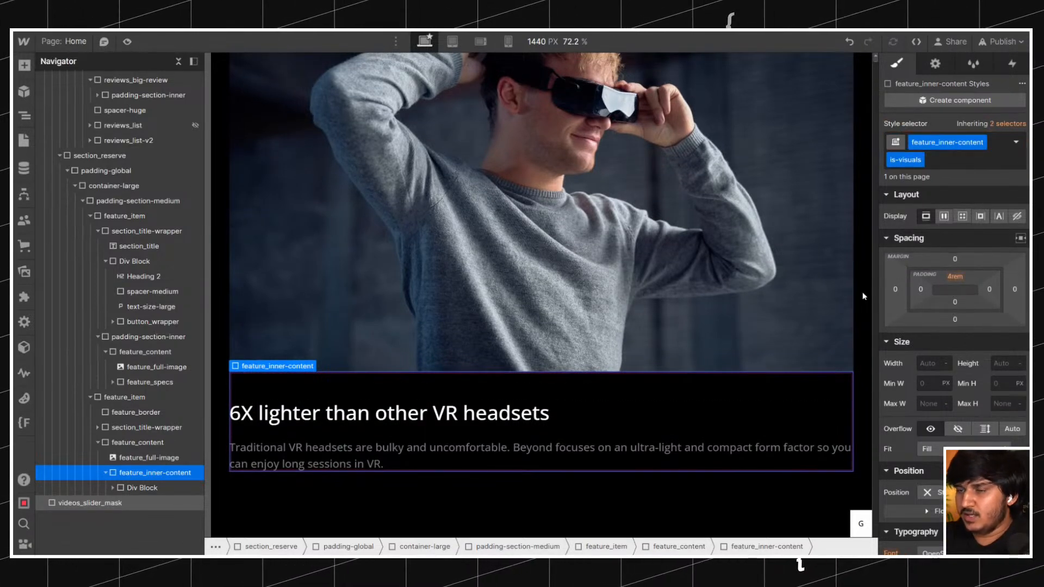
Try the max-width-medium class on the div block around the heading and paragraph.
click(155, 487)
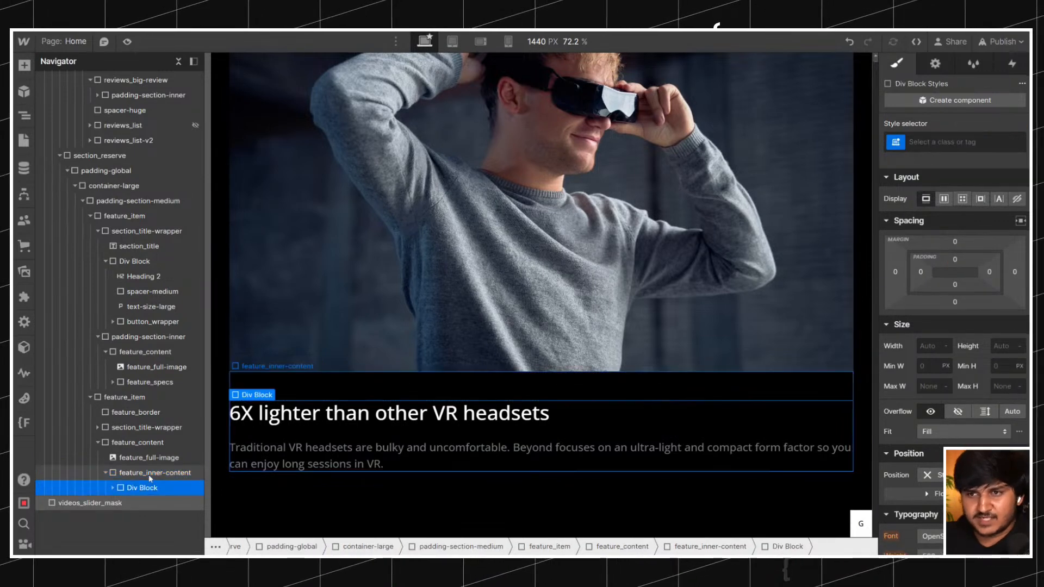
click(150, 477)
click(148, 487)
click(155, 475)
click(155, 486)
click(956, 141)
text(max-widh)
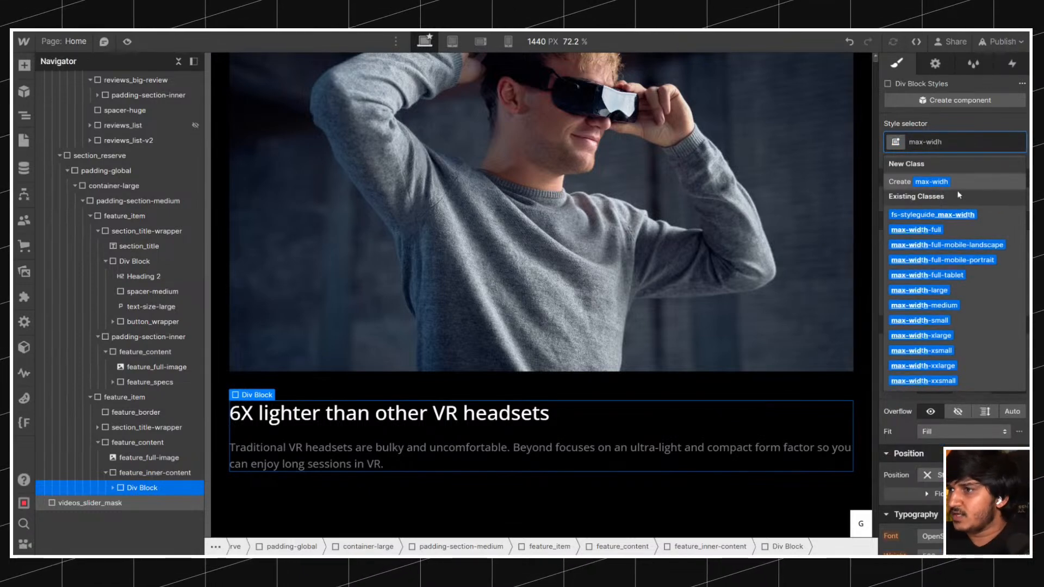
click(937, 303)
Replace the wrapper div's max-width-medium class with max-width-large.
click(992, 148)
key(BackSpace)
text(mala)
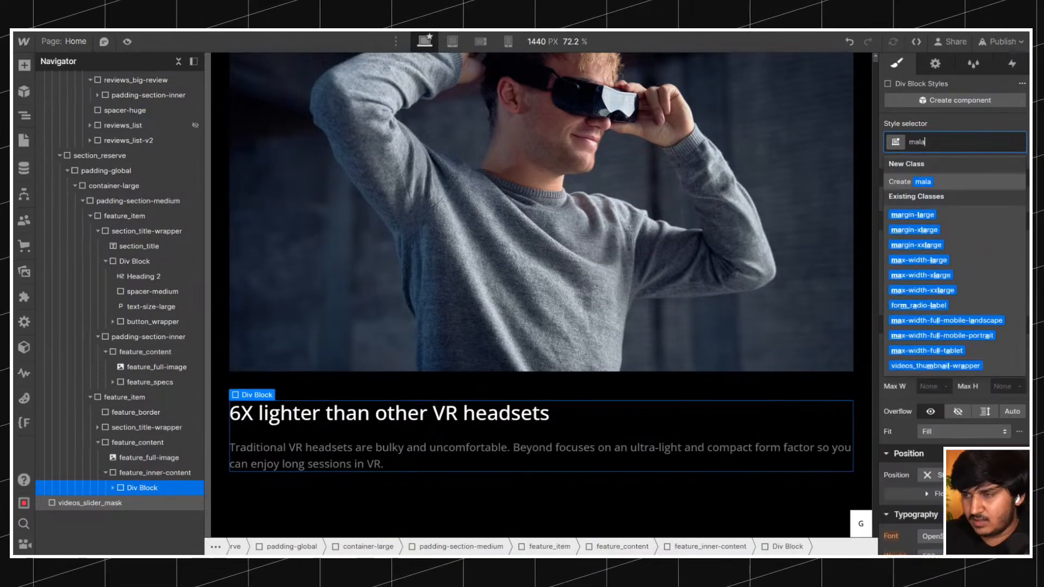
text(rge)
click(967, 262)
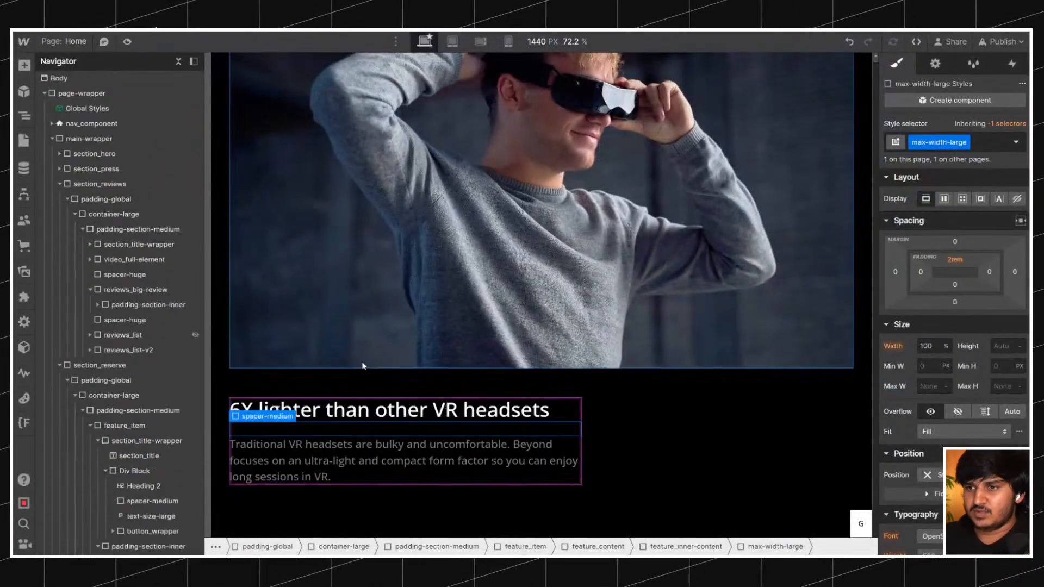
Switch to the live Bigscreen site and examine how the "Every gram matters" section scrolls over the headset section.
click(363, 350)
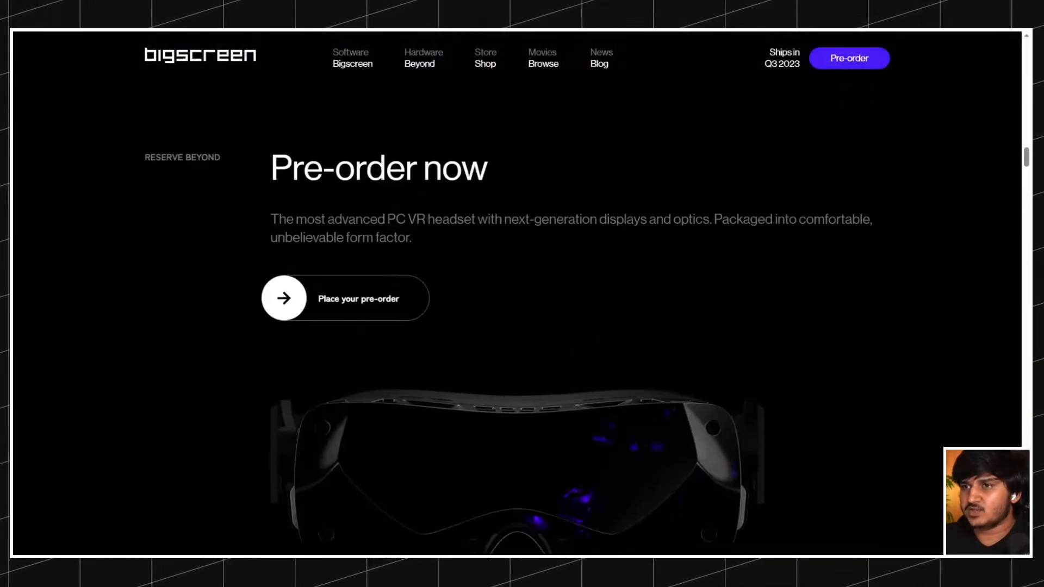
scroll(500, 179, down, 6)
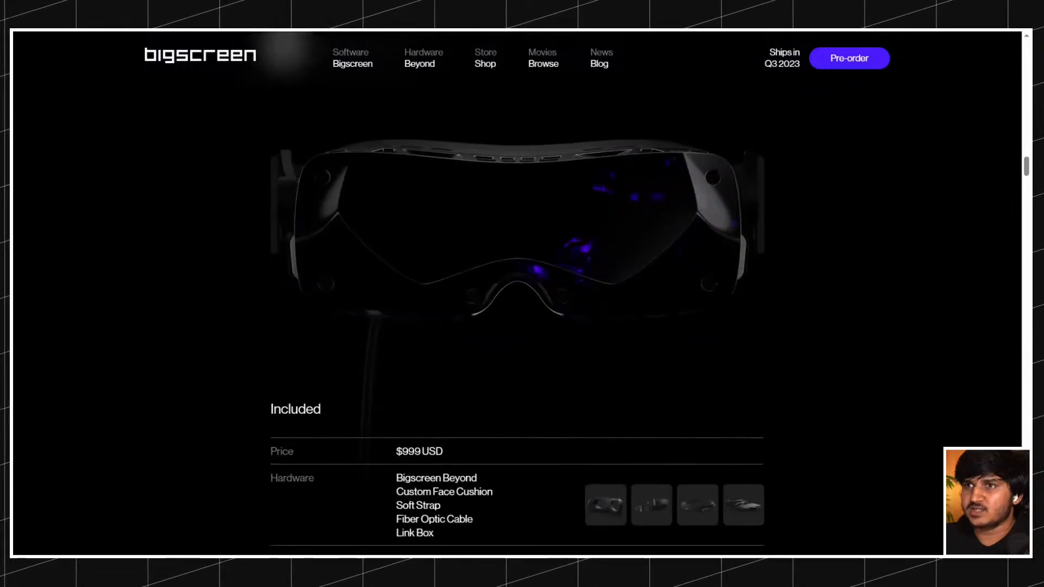
scroll(496, 193, down, 4)
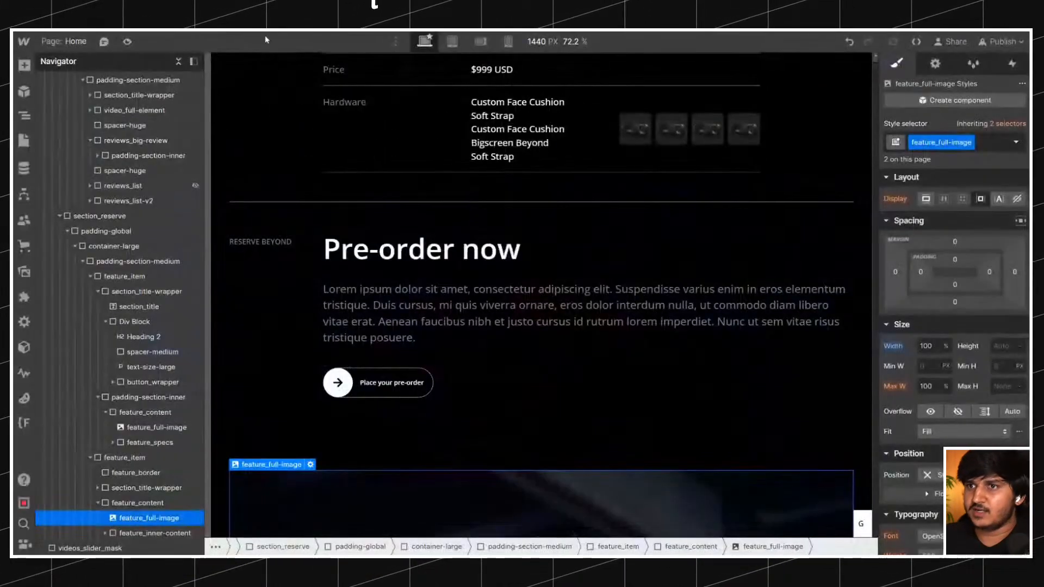
scroll(538, 272, up, 4)
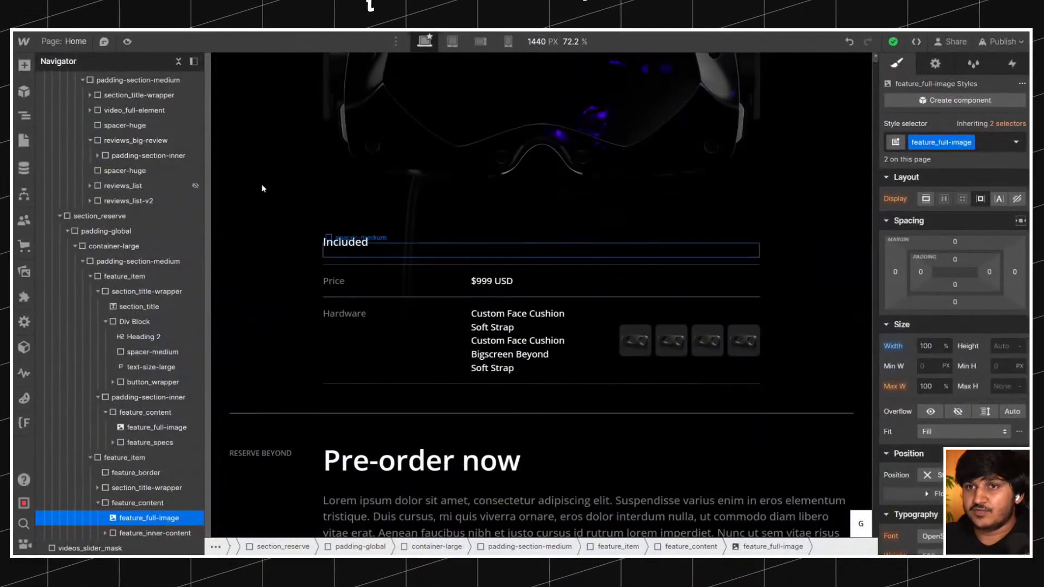
Back in Webflow, collapse the element tree and add the combo class is-1 to the first feature_item in section_reserve.
click(179, 61)
click(261, 435)
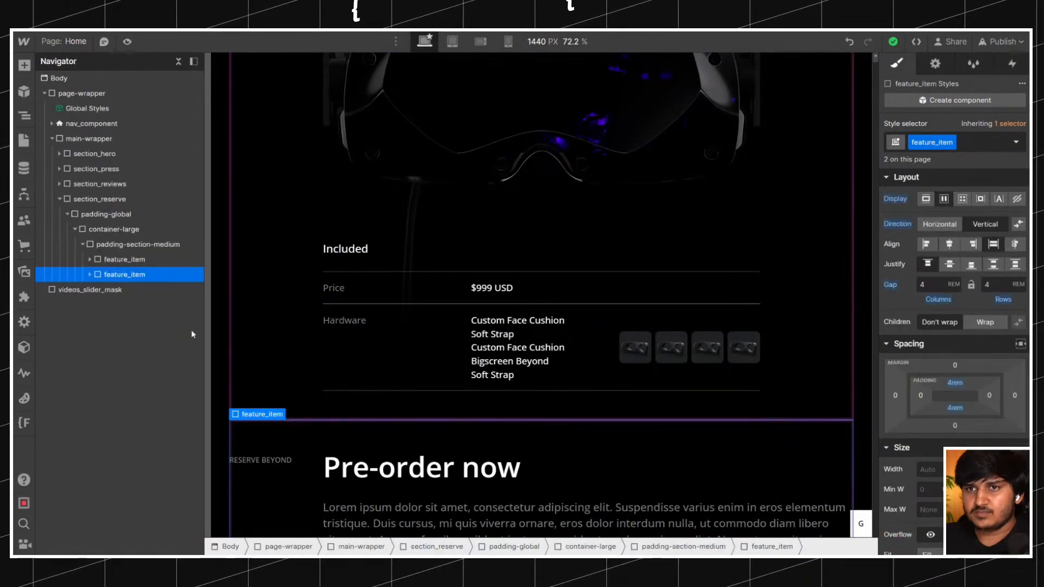
click(127, 261)
scroll(327, 308, down, 5)
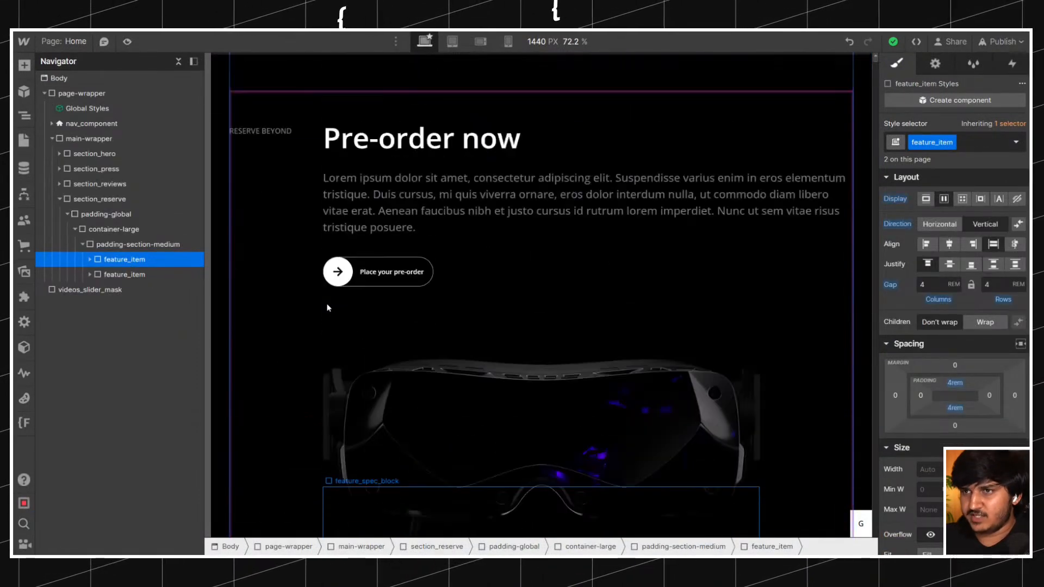
scroll(326, 308, up, 3)
click(976, 140)
text(is-1)
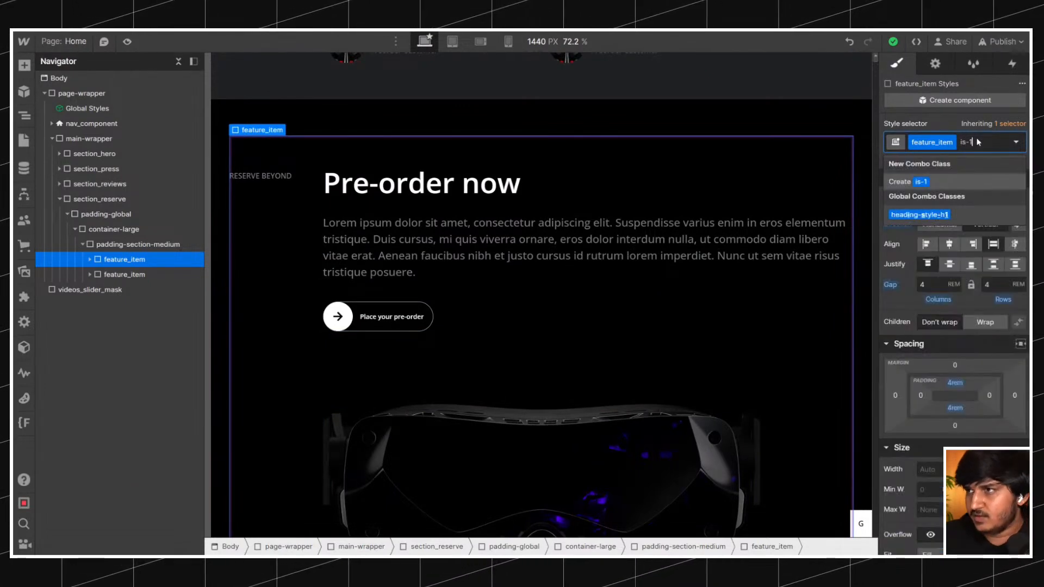
key(Return)
Make the first feature_item sticky with a top offset of 0rem.
scroll(984, 349, down, 4)
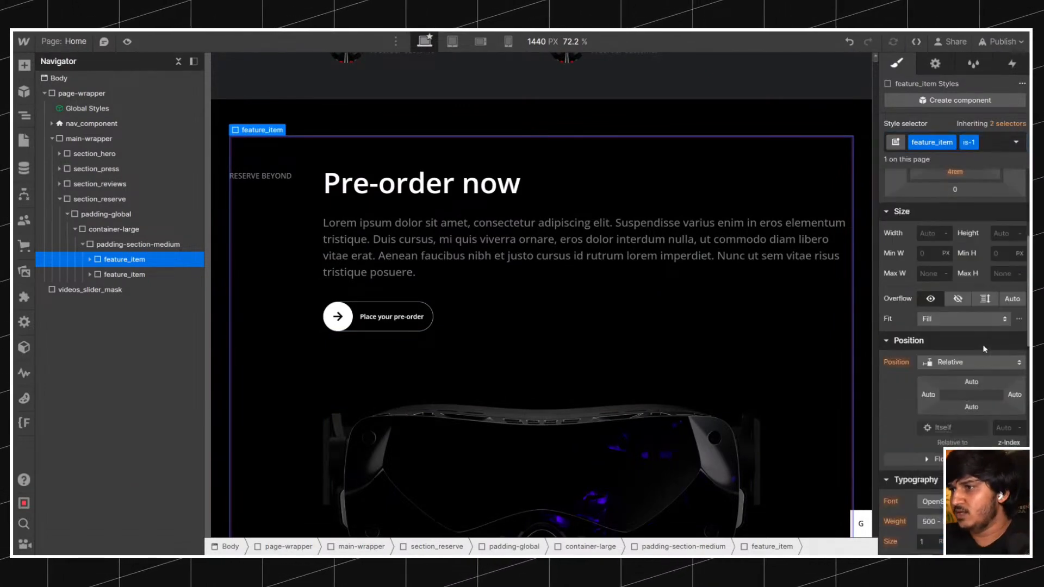
click(960, 363)
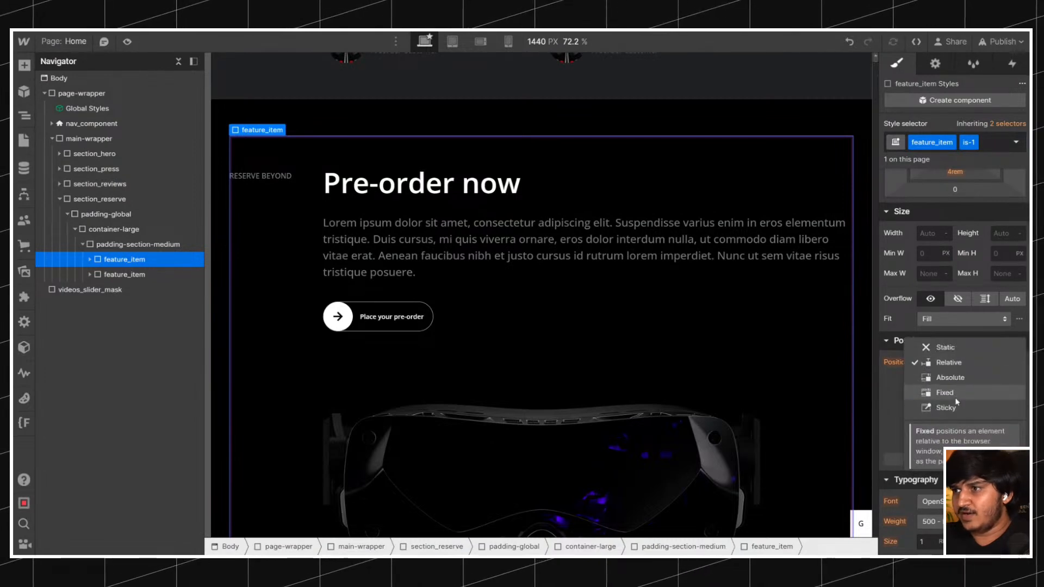
click(973, 406)
click(971, 382)
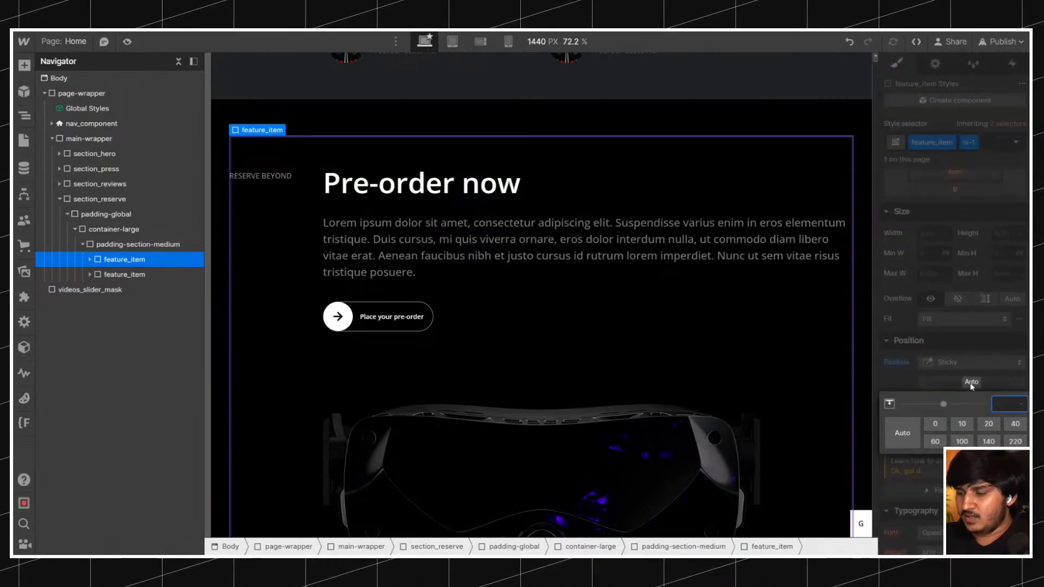
text(0)
key(Return)
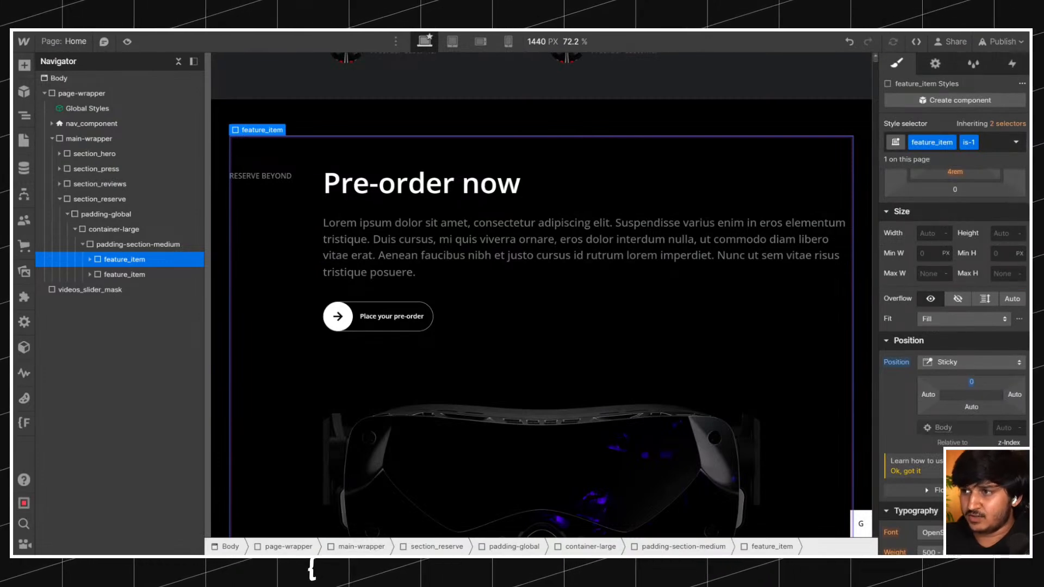
click(976, 387)
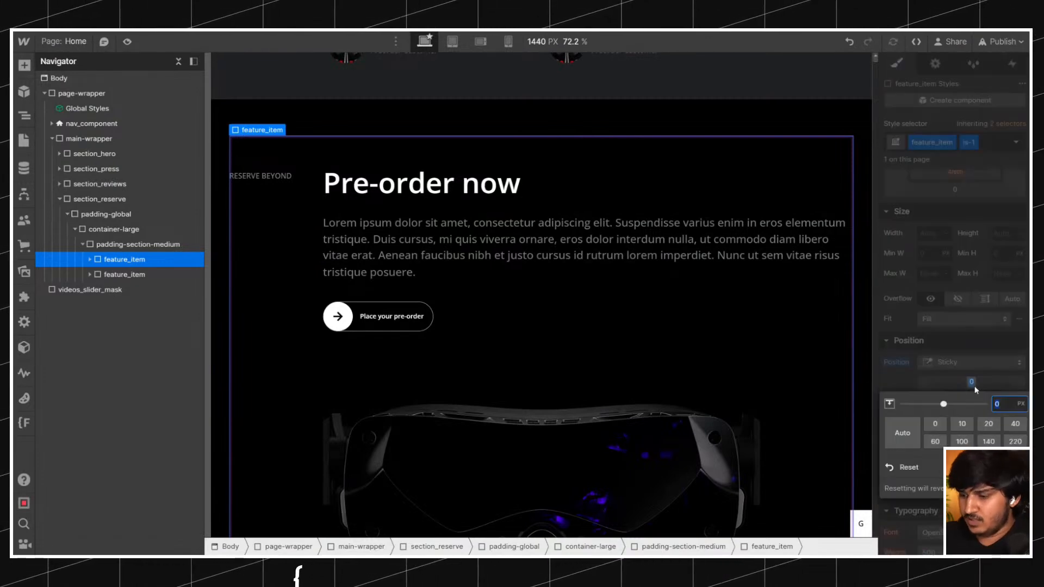
key(Return)
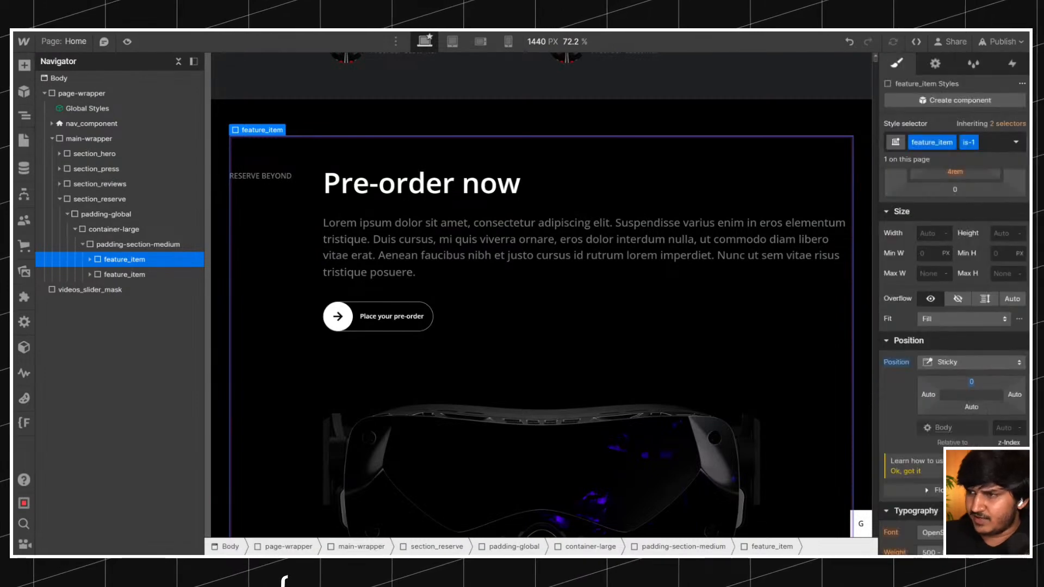
click(975, 388)
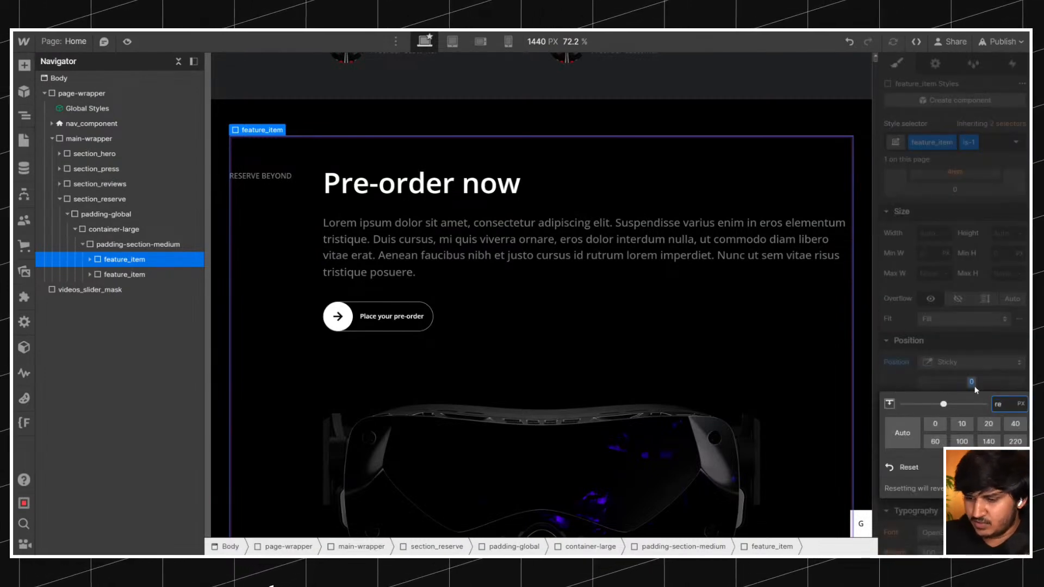
text(rem)
key(Return)
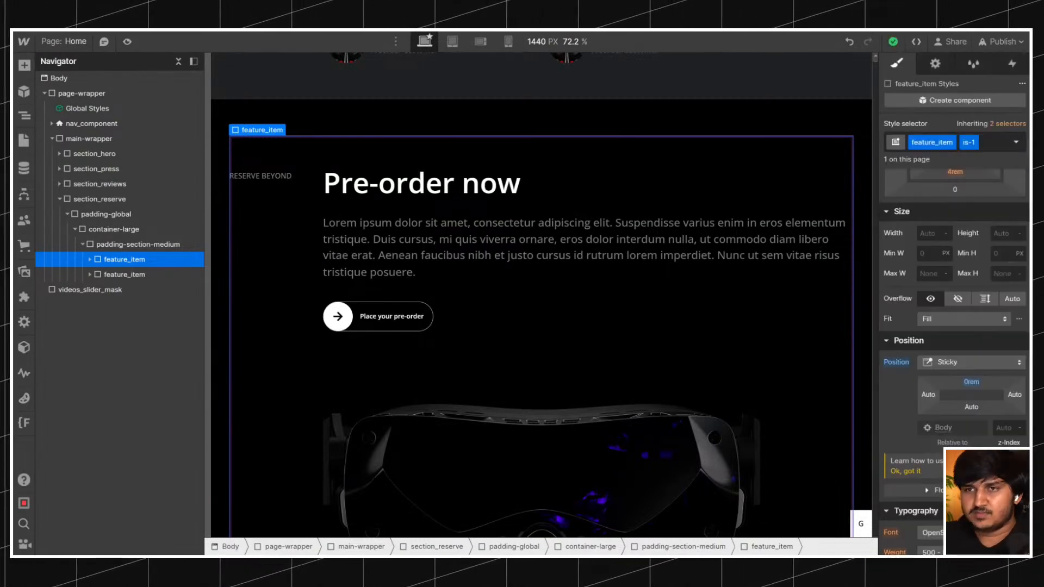
Set section_reserve's position to Relative and check how the second feature_item scrolls over the sticky first one.
click(133, 201)
click(951, 241)
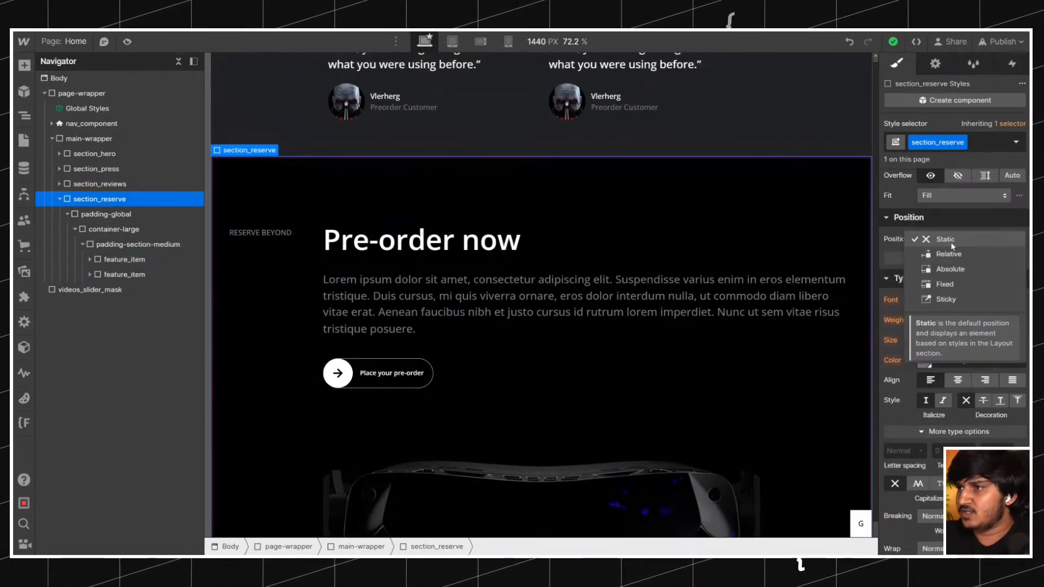
click(949, 254)
scroll(551, 181, down, 3)
scroll(554, 182, down, 9)
scroll(554, 182, up, 6)
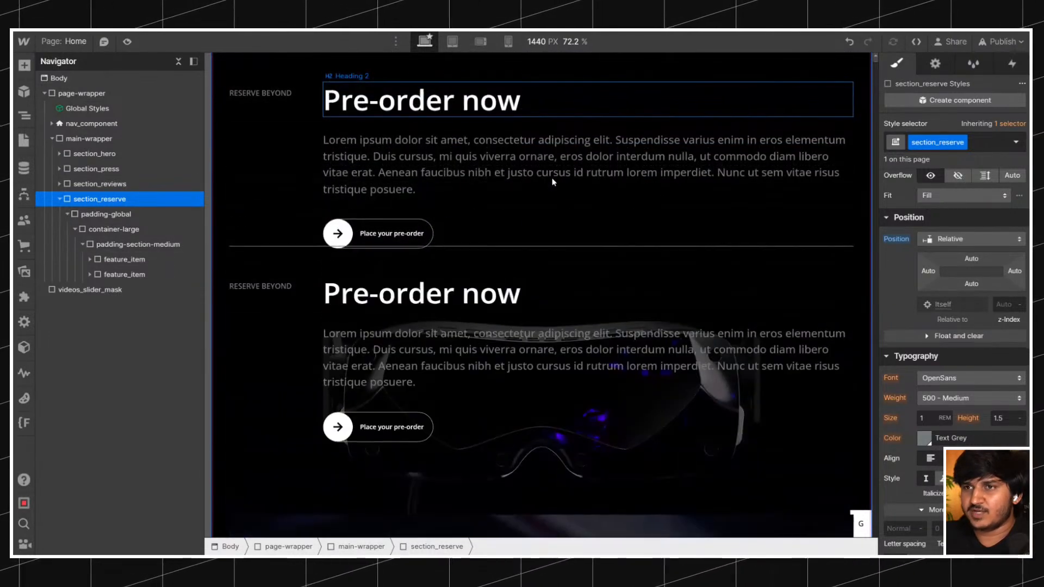
scroll(553, 182, down, 6)
scroll(554, 182, up, 12)
scroll(554, 182, down, 6)
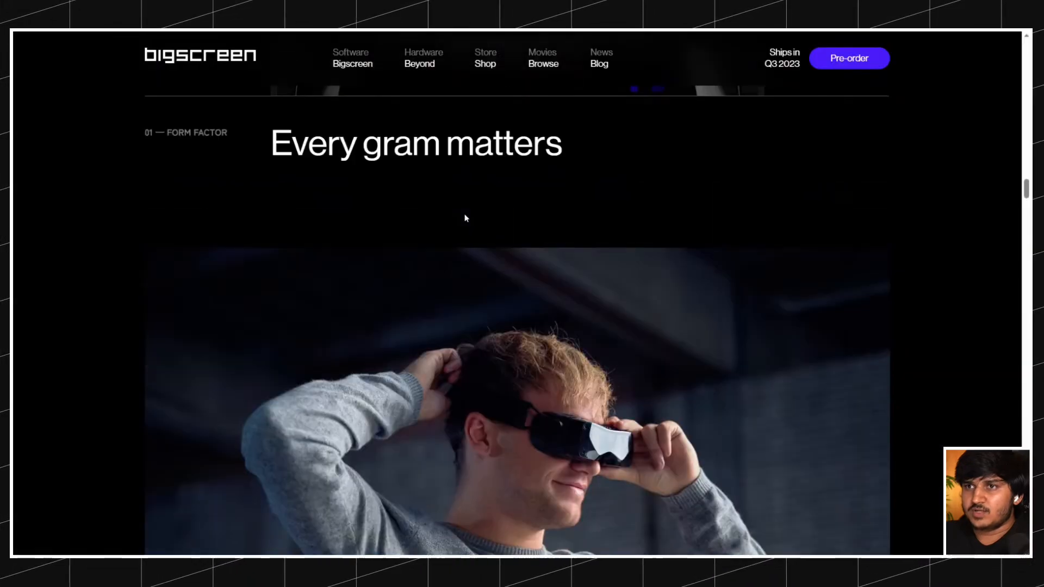
Check the headset section's scroll on the live Bigscreen site, then set the first feature_item's top offset in Webflow to about -79%.
scroll(466, 217, up, 10)
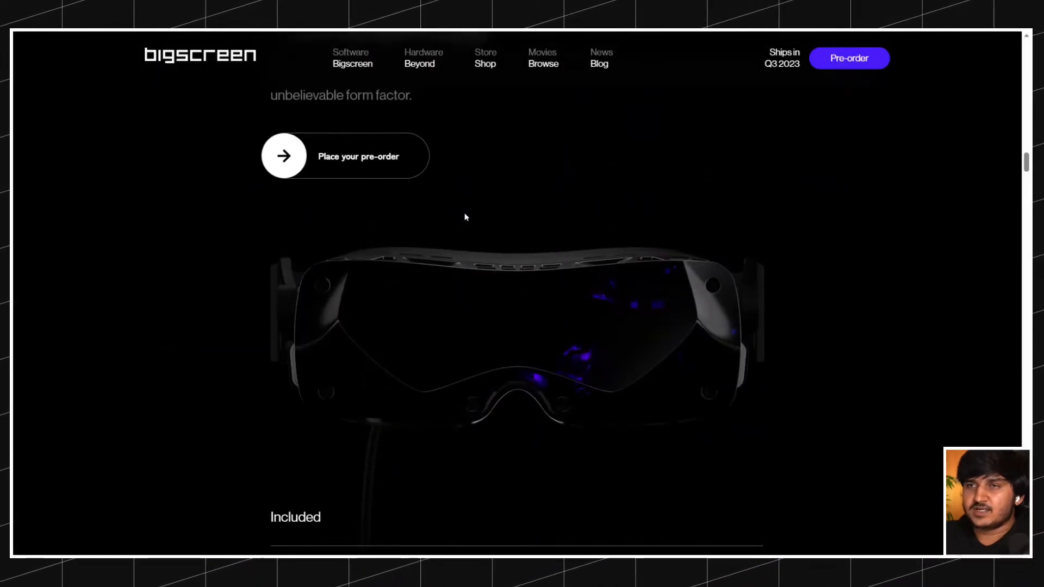
scroll(466, 217, down, 5)
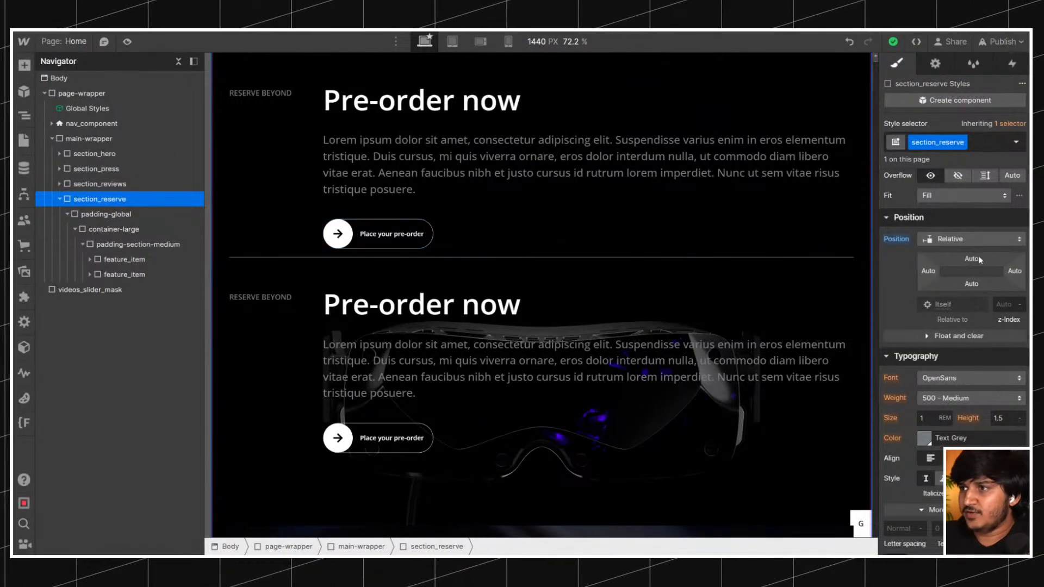
click(113, 228)
click(125, 260)
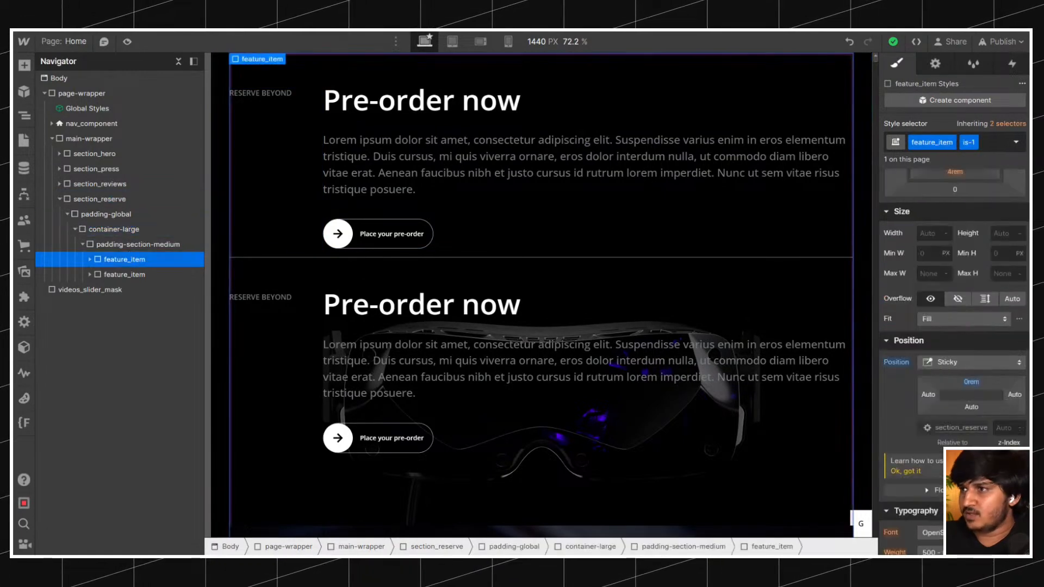
click(969, 382)
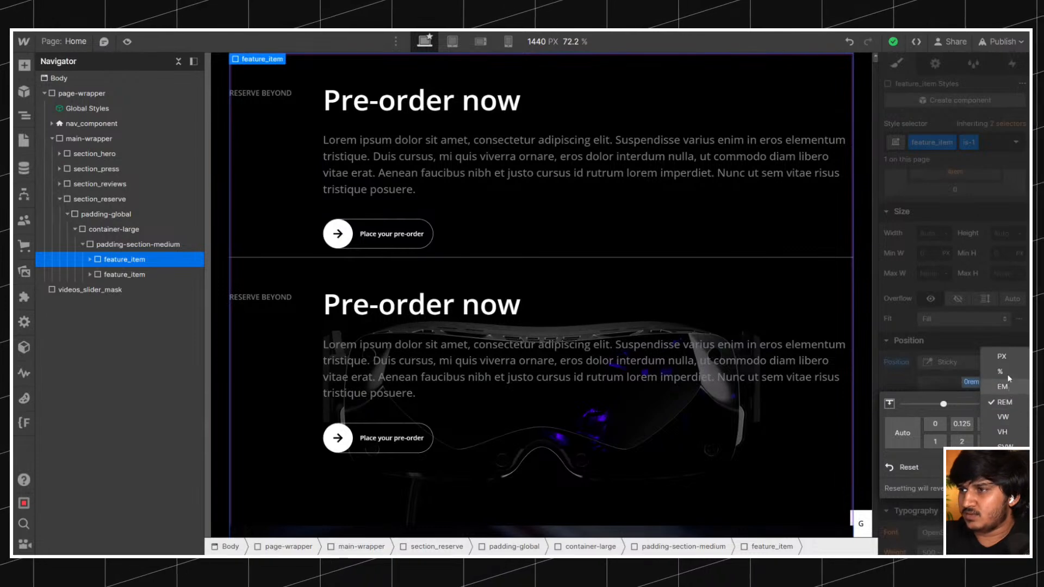
drag(975, 387, 962, 332)
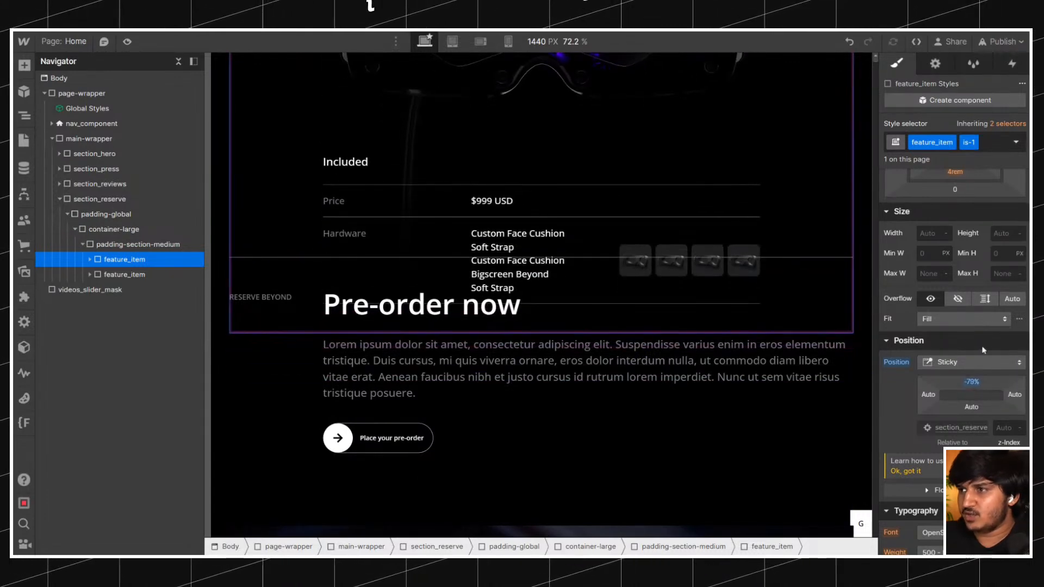
Set the first feature_item's sticky top offset to -80% and check how the second item scrolls over it.
click(975, 381)
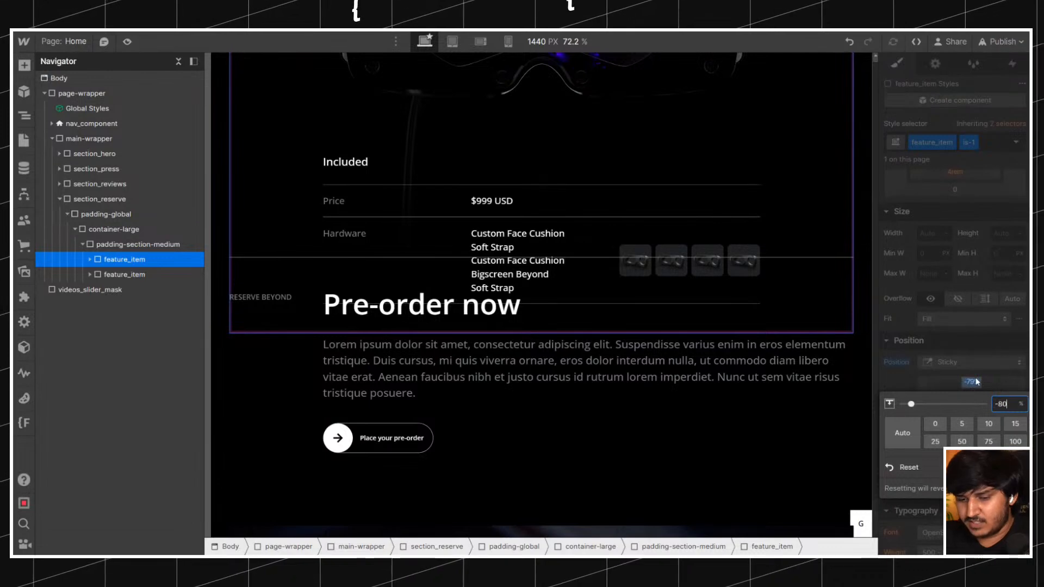
key(Return)
scroll(709, 253, up, 5)
scroll(709, 252, down, 6)
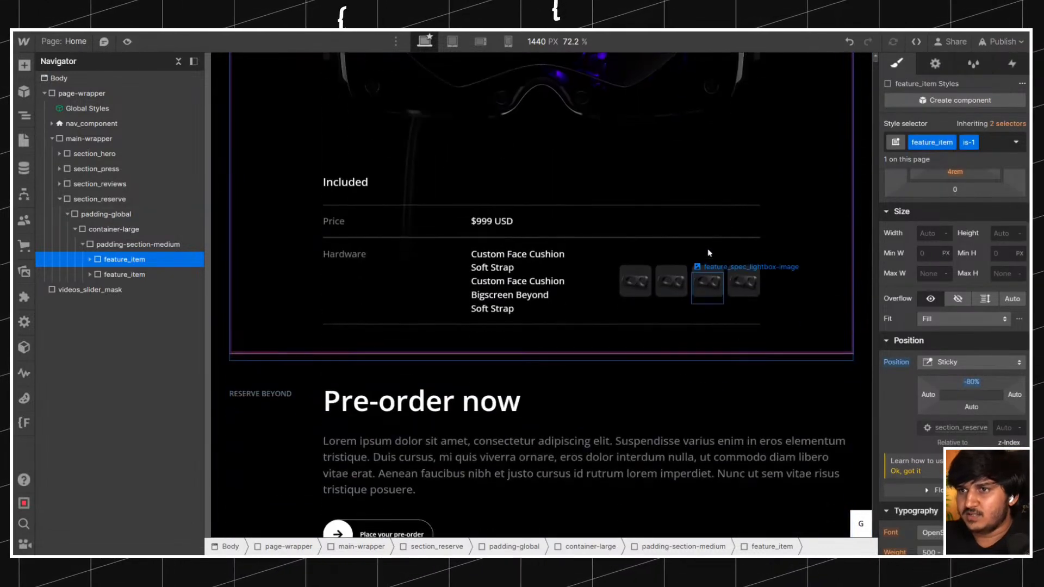
scroll(706, 251, up, 4)
scroll(707, 252, down, 4)
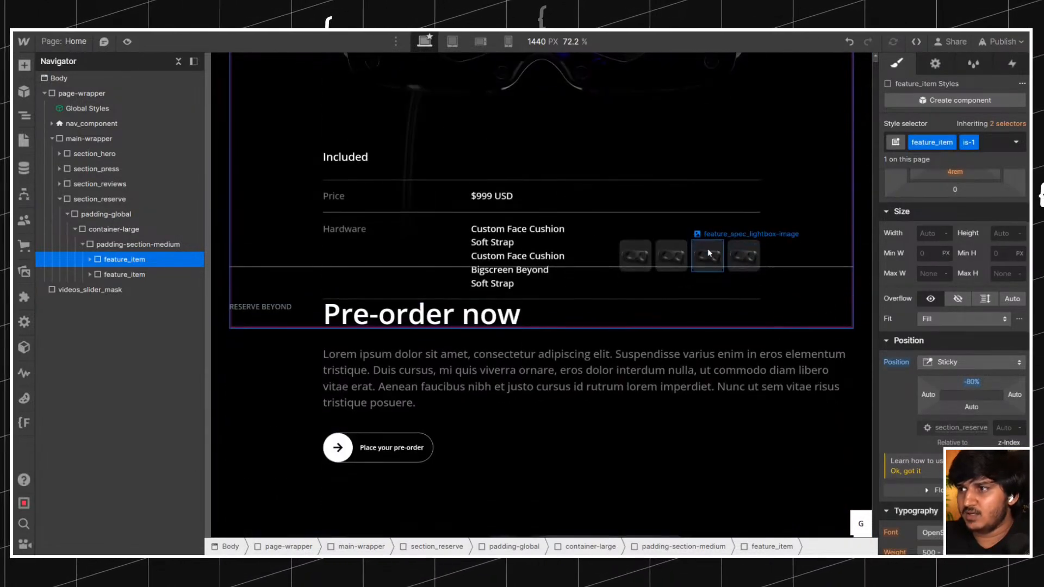
Try a sticky top offset of -50%, then -50vh, on the first feature_item.
click(967, 386)
key(Return)
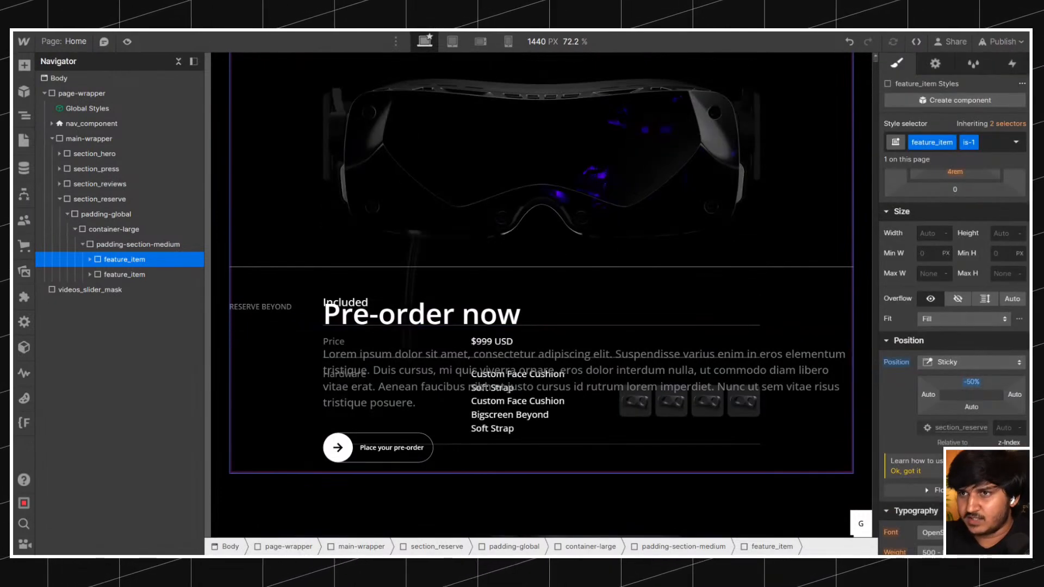
click(967, 384)
text(v)
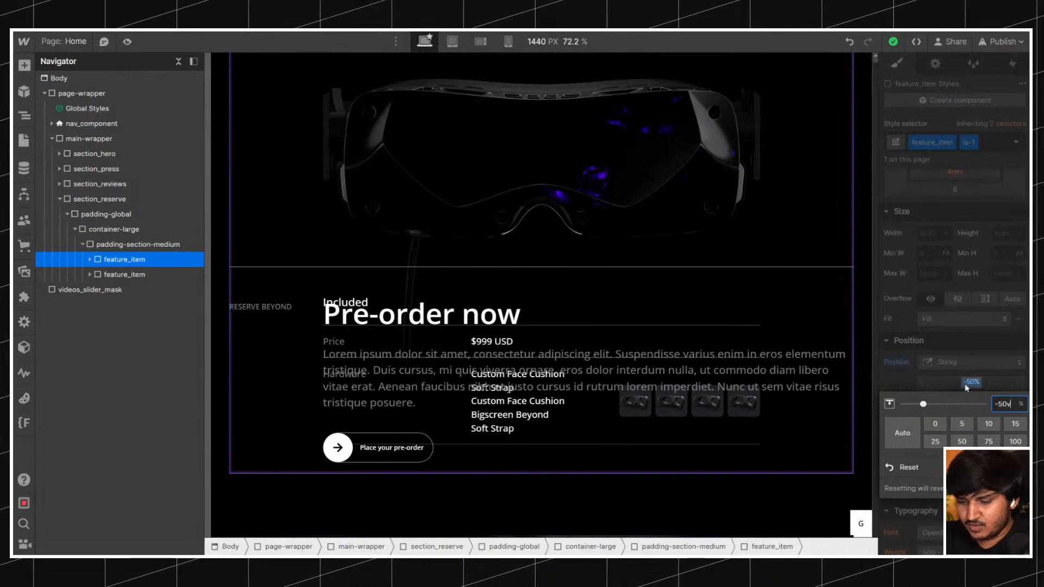
text(h)
key(Return)
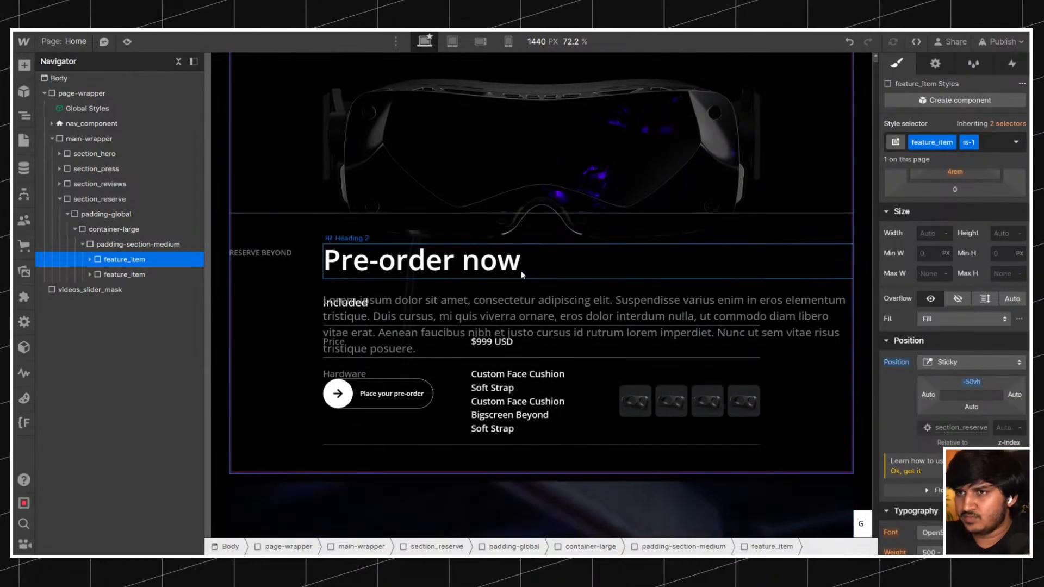
Set the first feature_item's sticky top offset to -70vh and check the overlap while scrolling.
drag(962, 385, 965, 311)
click(975, 384)
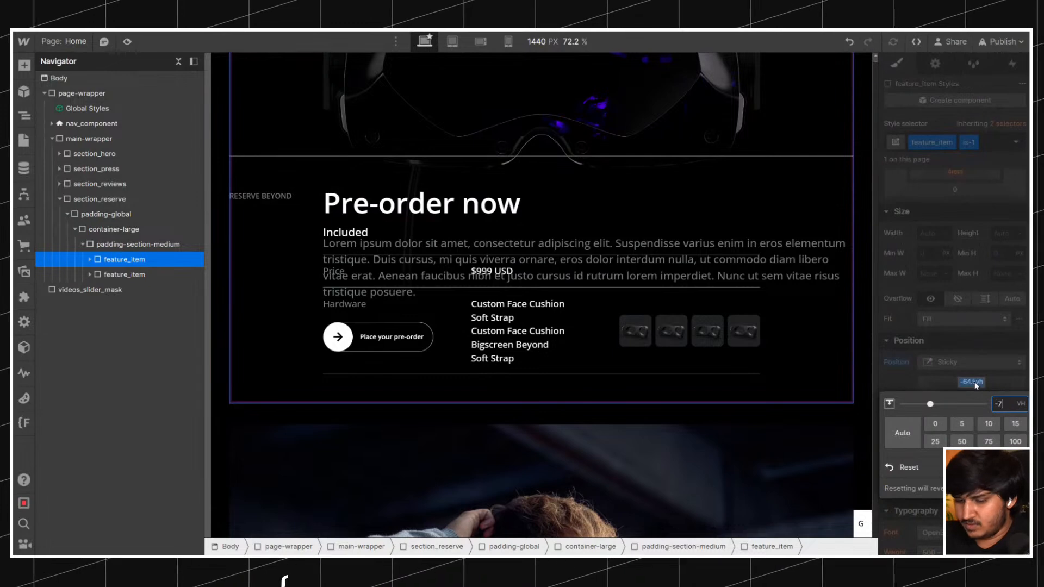
key(Return)
scroll(659, 224, up, 6)
scroll(659, 223, down, 3)
scroll(659, 224, up, 2)
View the large mobile breakpoint, then return to desktop and try a top offset of -80% on the first feature_item.
click(481, 43)
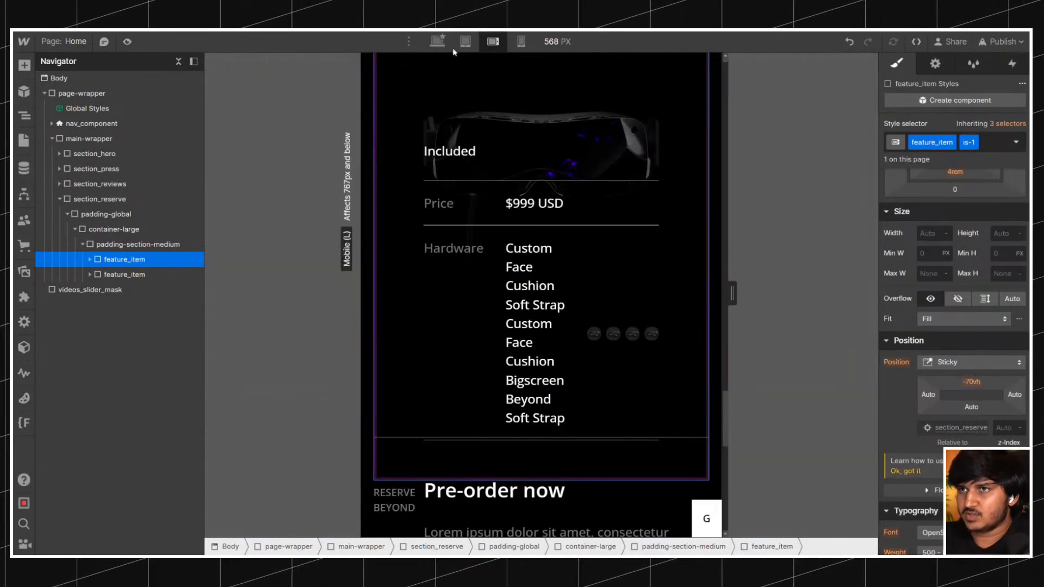
click(437, 42)
click(973, 382)
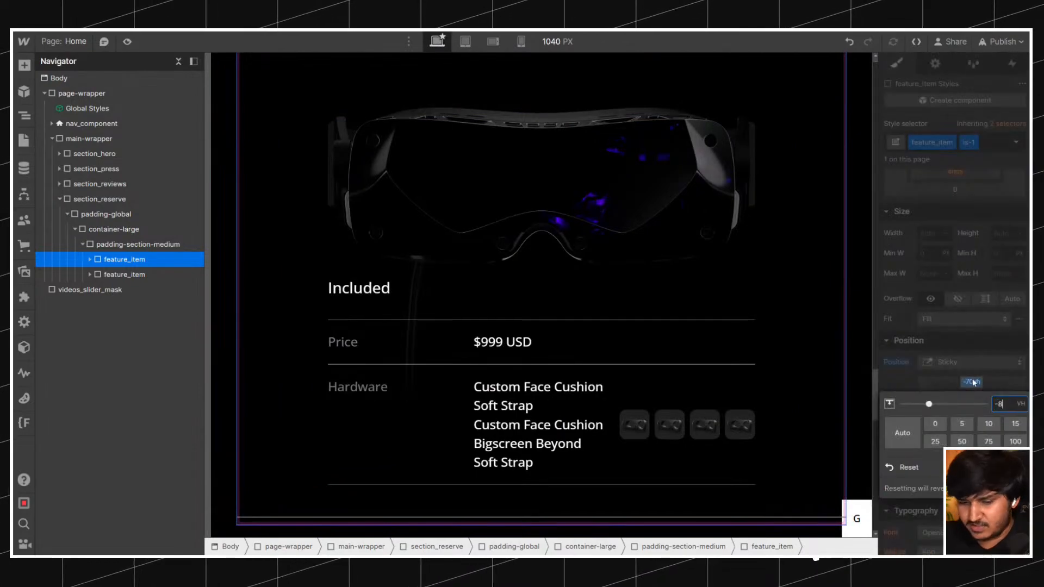
text(-80%)
key(Return)
scroll(806, 245, down, 9)
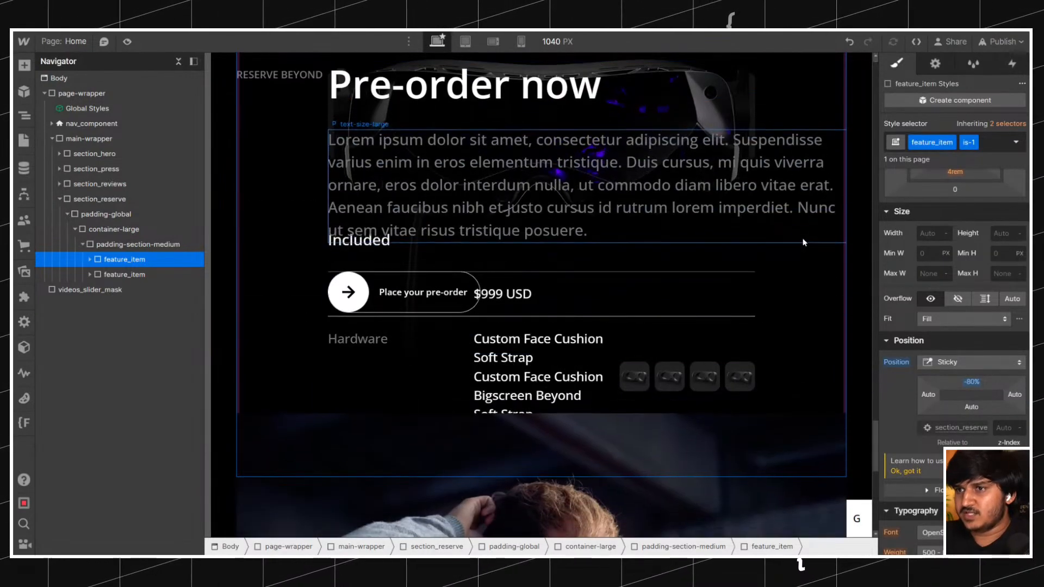
scroll(806, 243, up, 5)
scroll(794, 238, up, 5)
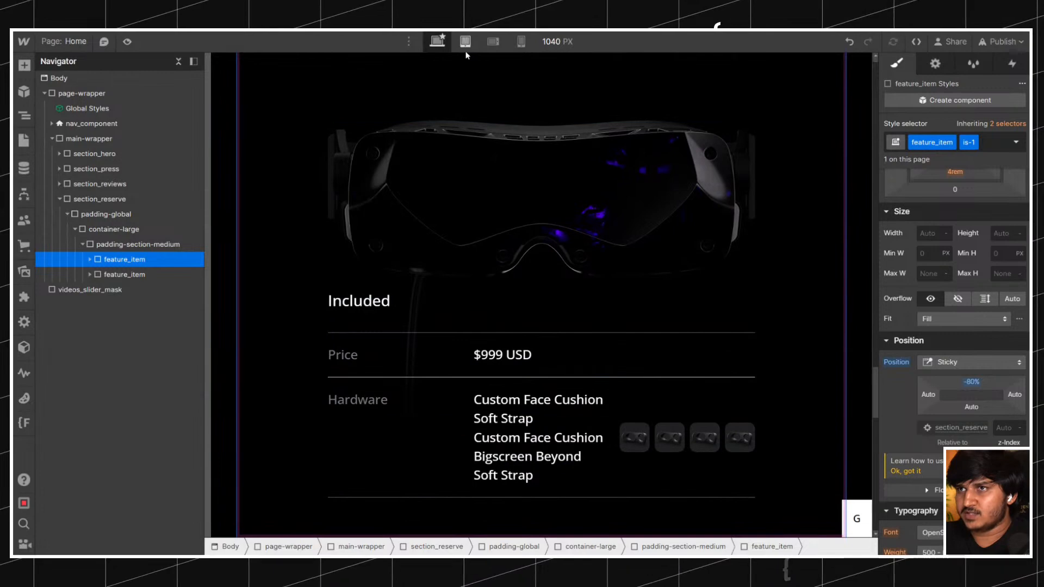
Set the canvas width to 2000 px and check how the sticky feature_item scrolls.
click(561, 49)
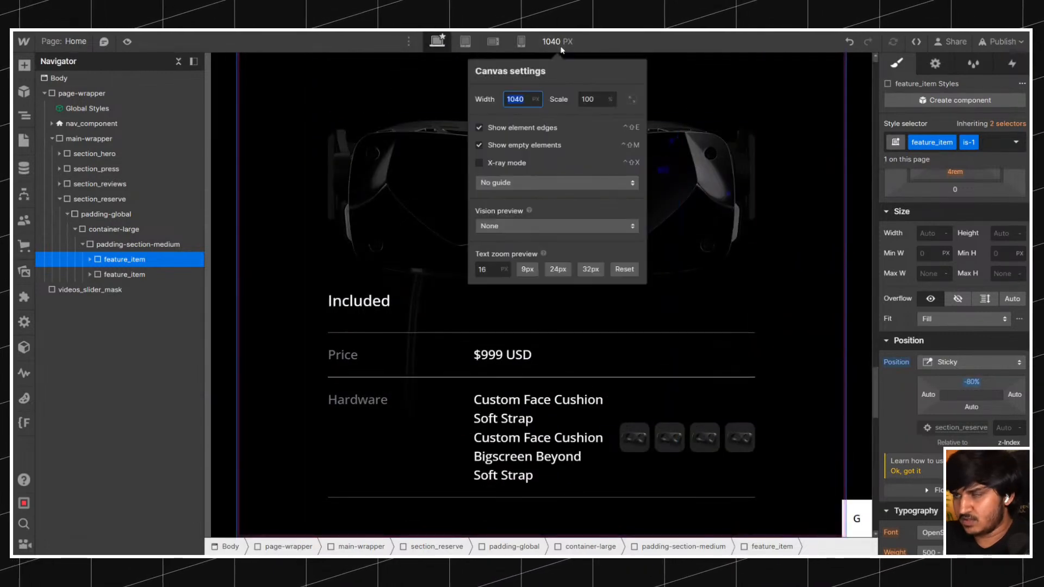
key(Return)
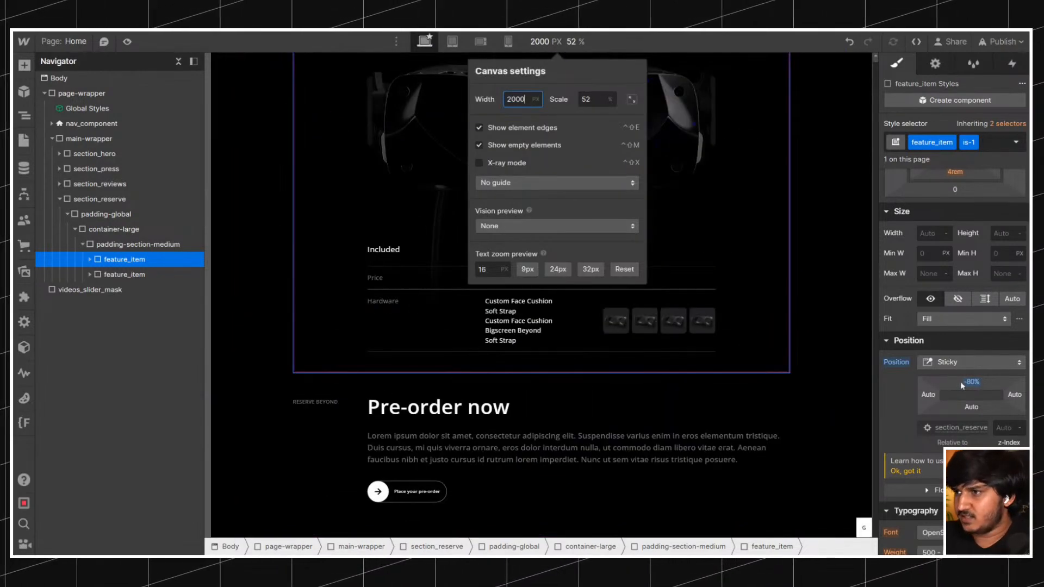
scroll(814, 354, down, 6)
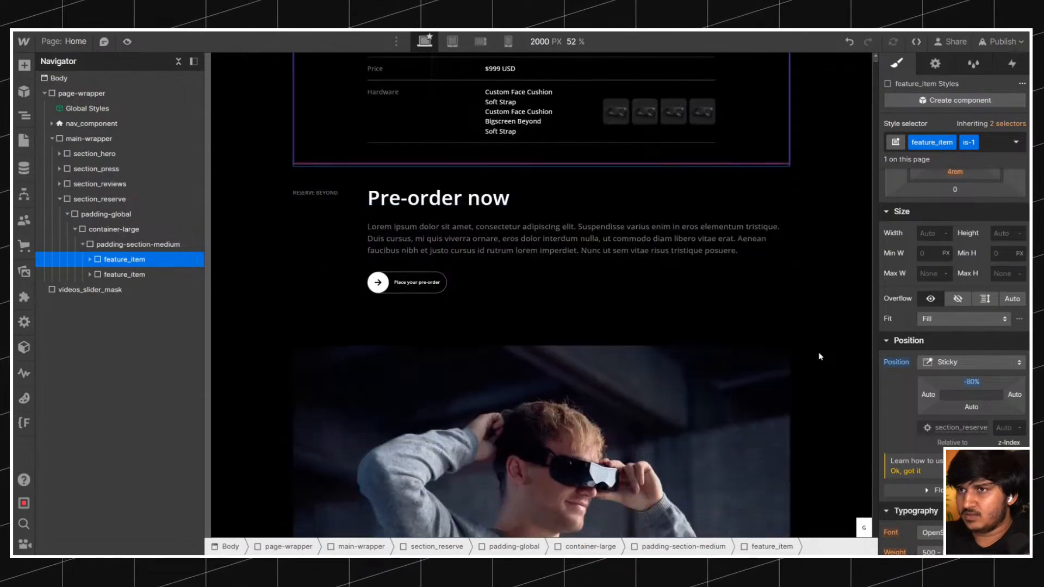
scroll(817, 351, up, 5)
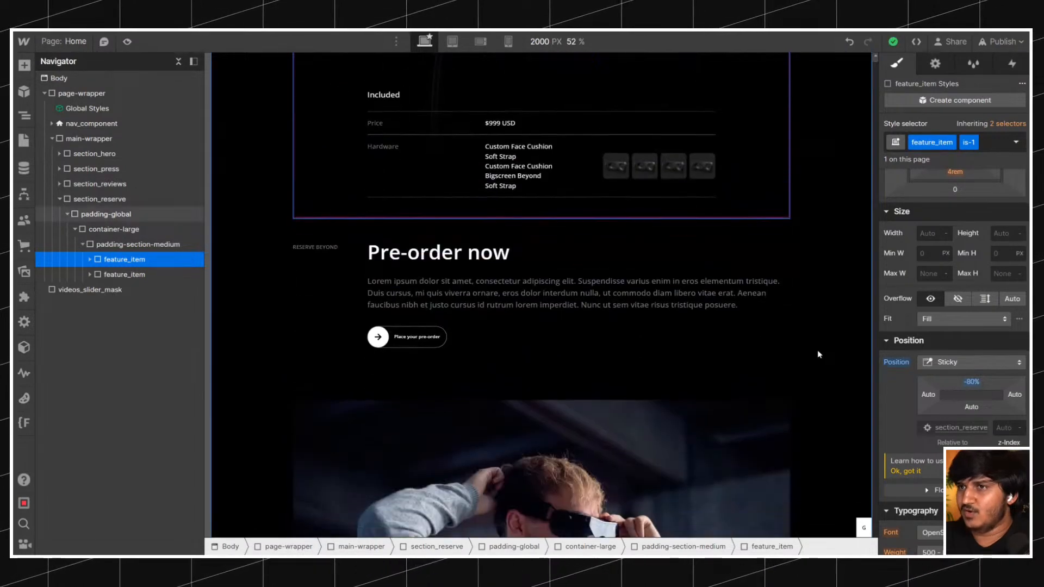
Try a sticky top offset of -50vw on the first feature_item and check the scroll at the 2000 px canvas width.
click(971, 382)
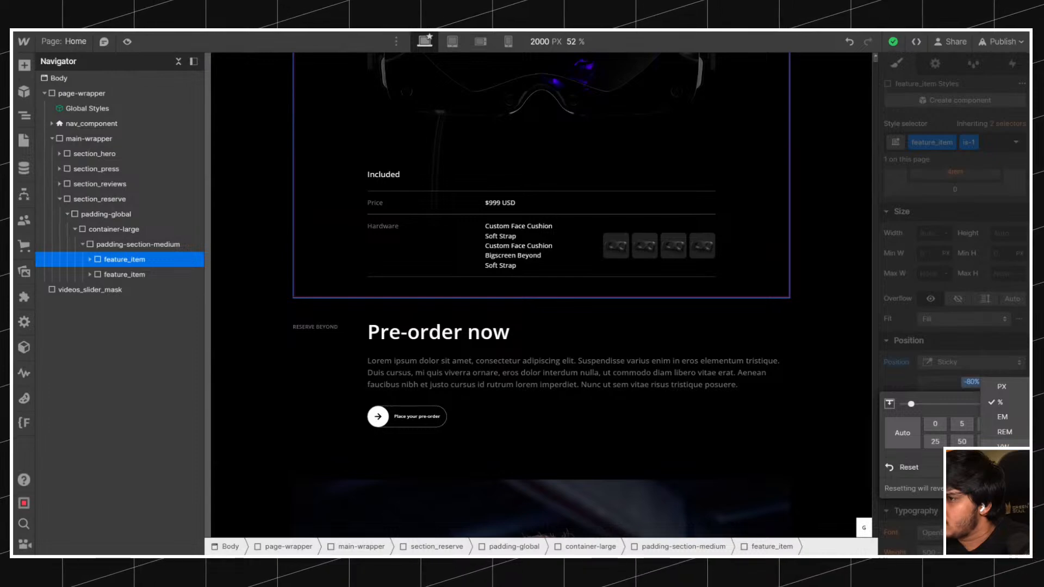
click(966, 389)
click(977, 385)
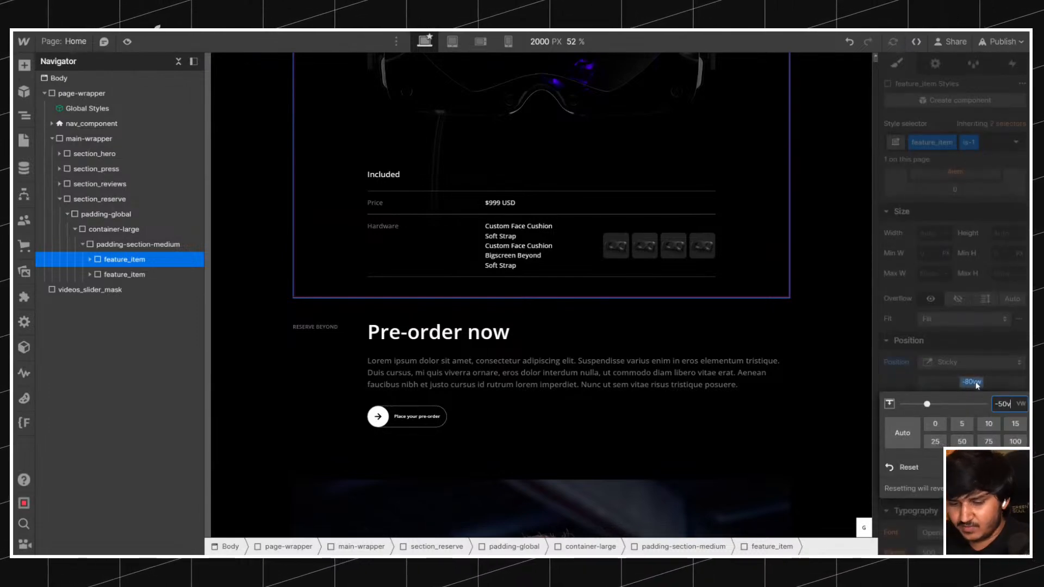
text(-50vw)
key(Return)
scroll(544, 304, down, 3)
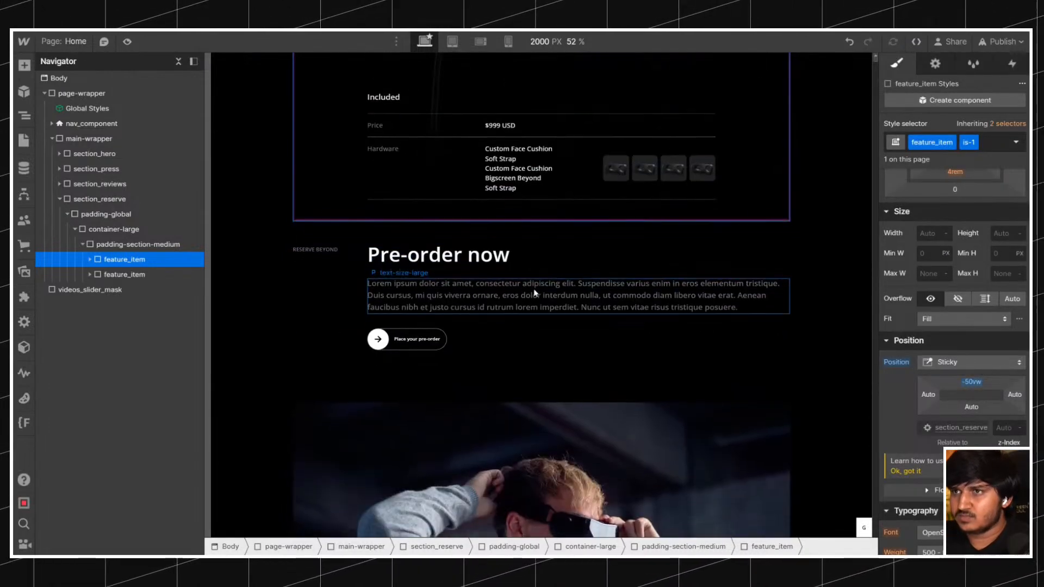
Return to the 1040 px desktop canvas and set the first feature_item's sticky top offset to -80vh.
click(429, 42)
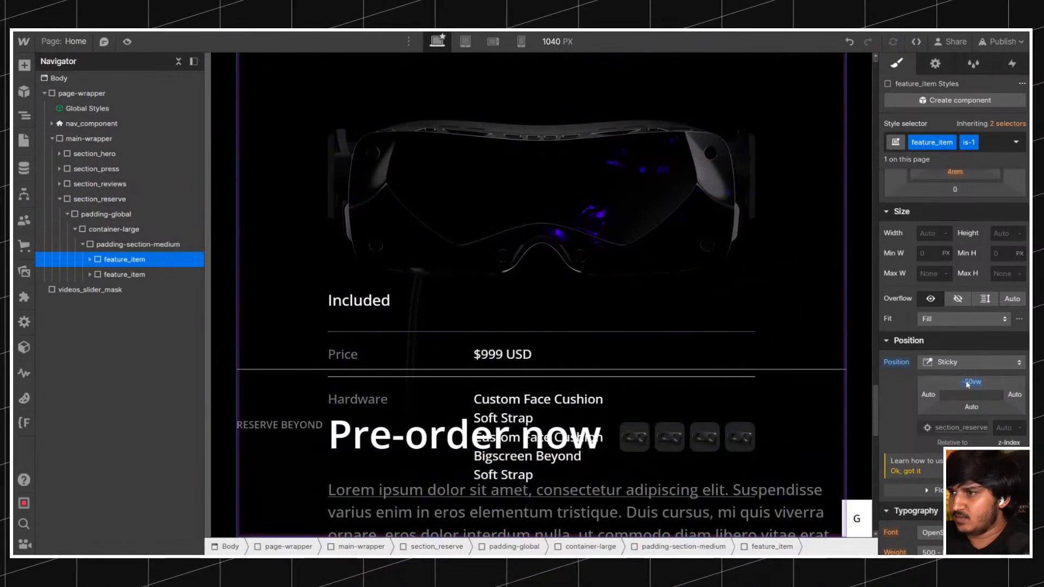
click(972, 382)
click(1020, 417)
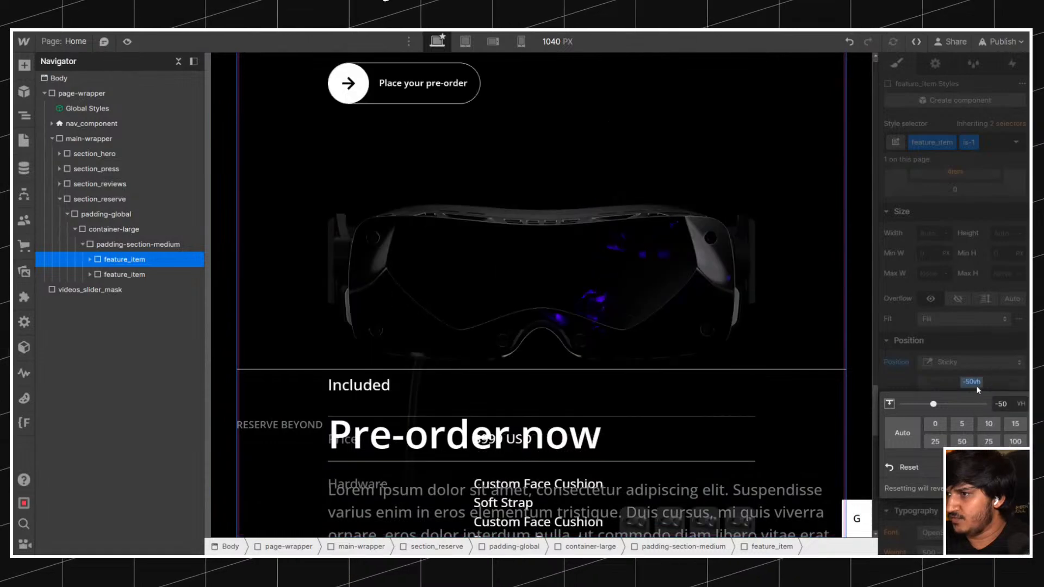
drag(951, 384, 938, 191)
click(972, 385)
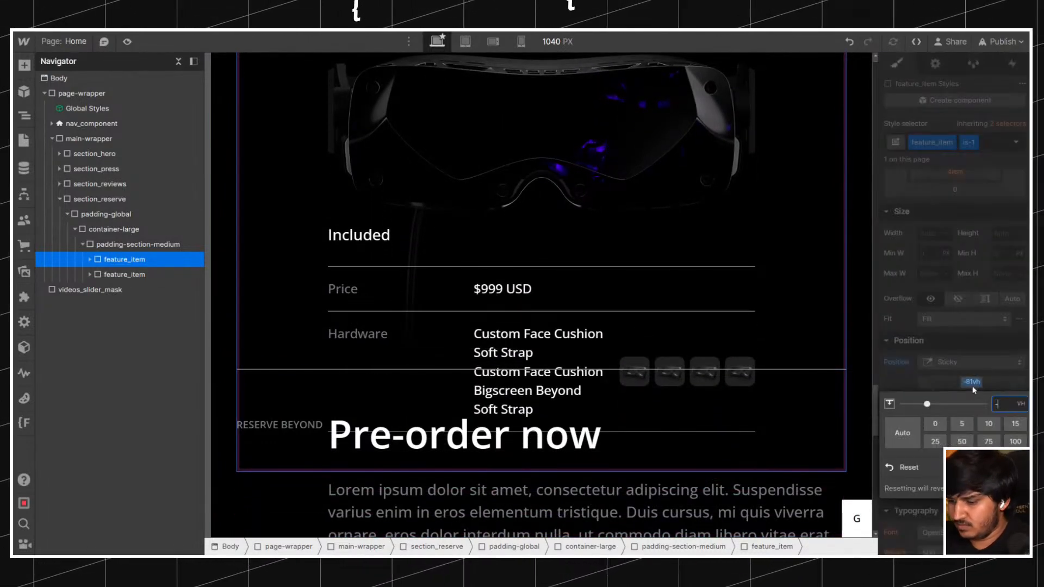
key(Return)
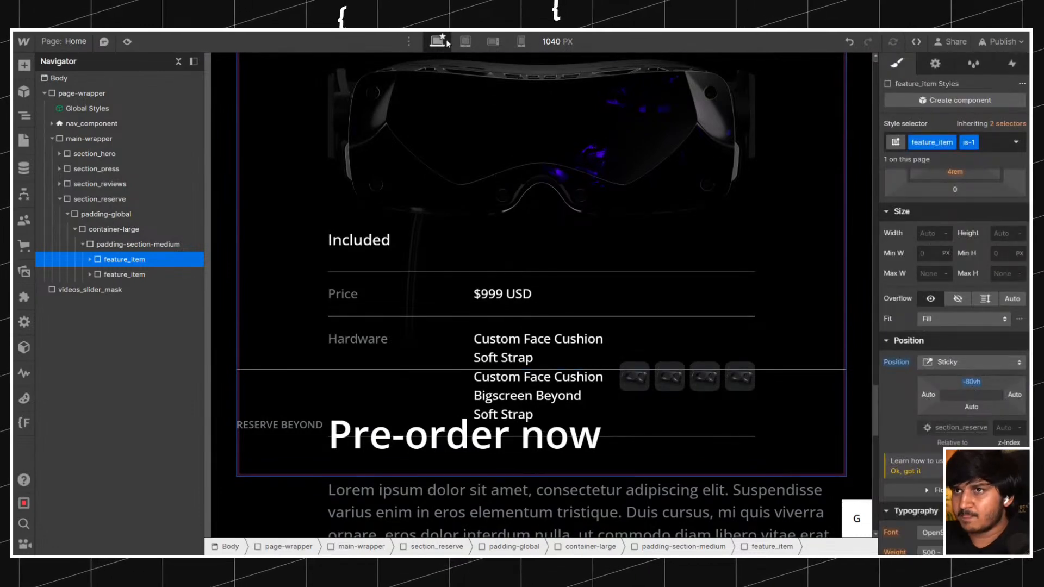
Preview the page at a 2000 px canvas width and set the first feature_item's sticky top offset to -80rem.
click(551, 42)
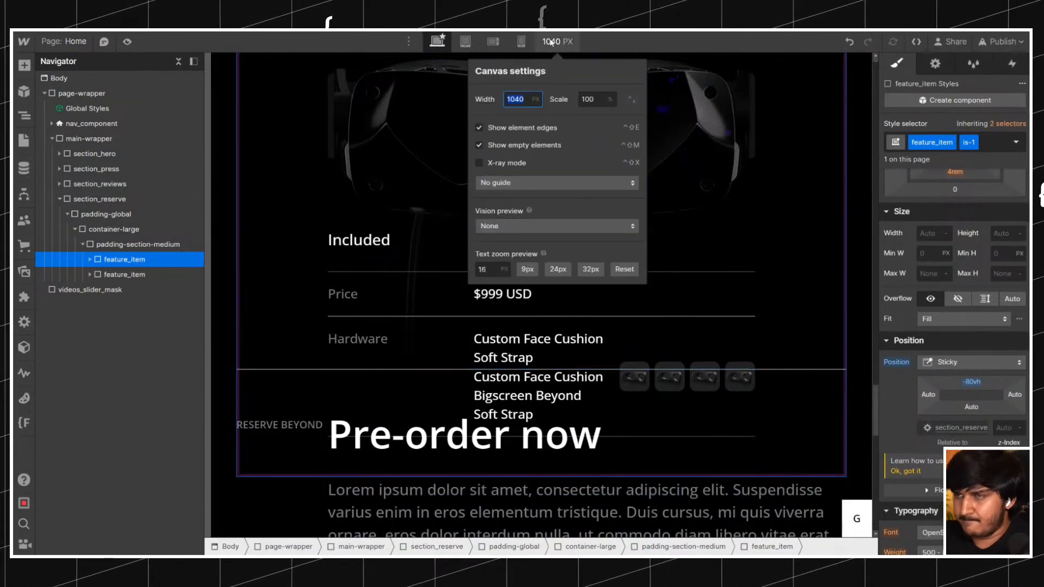
key(Return)
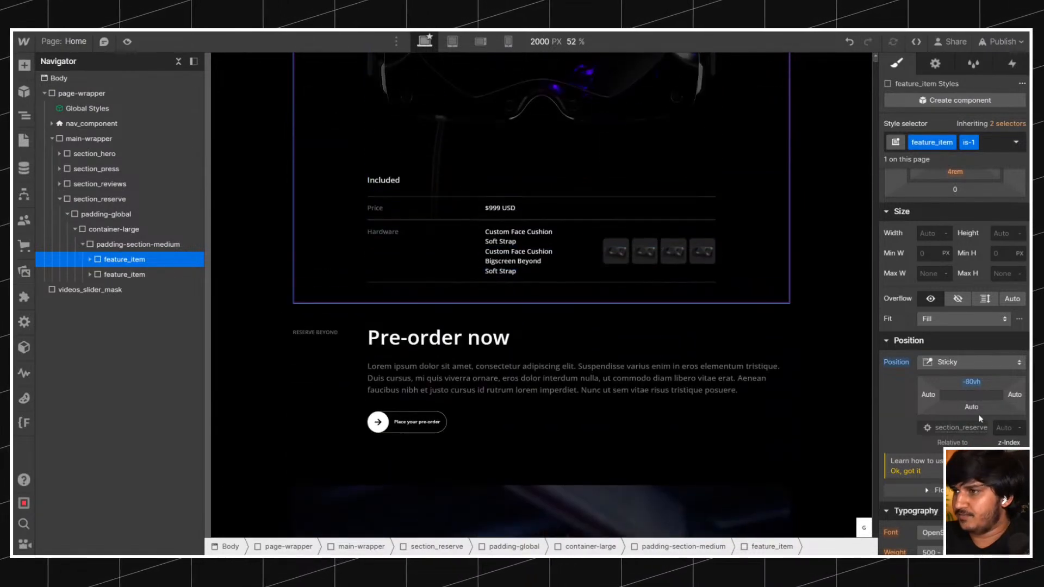
click(973, 383)
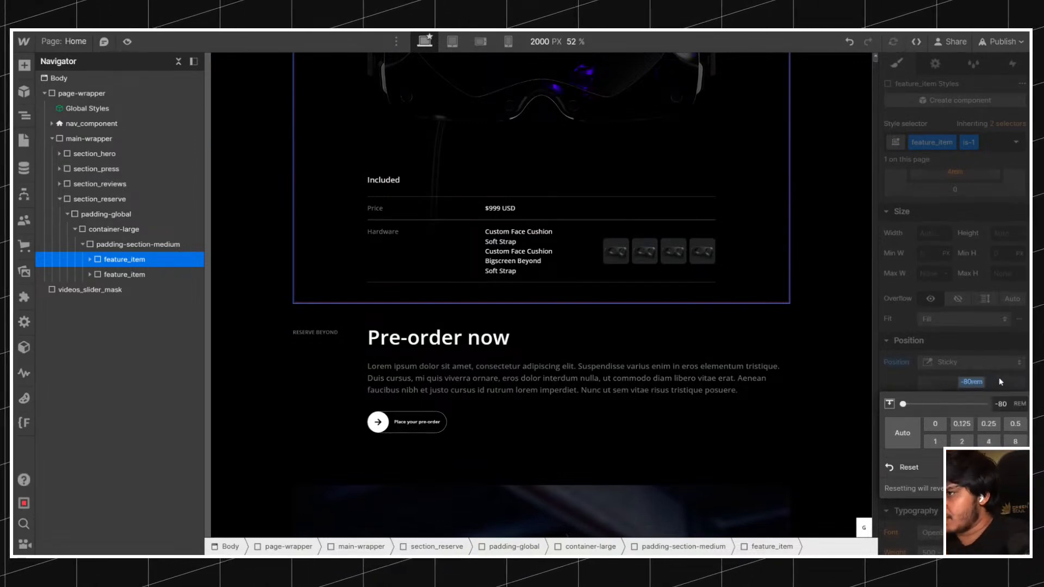
click(1004, 380)
scroll(727, 345, up, 3)
scroll(727, 344, down, 6)
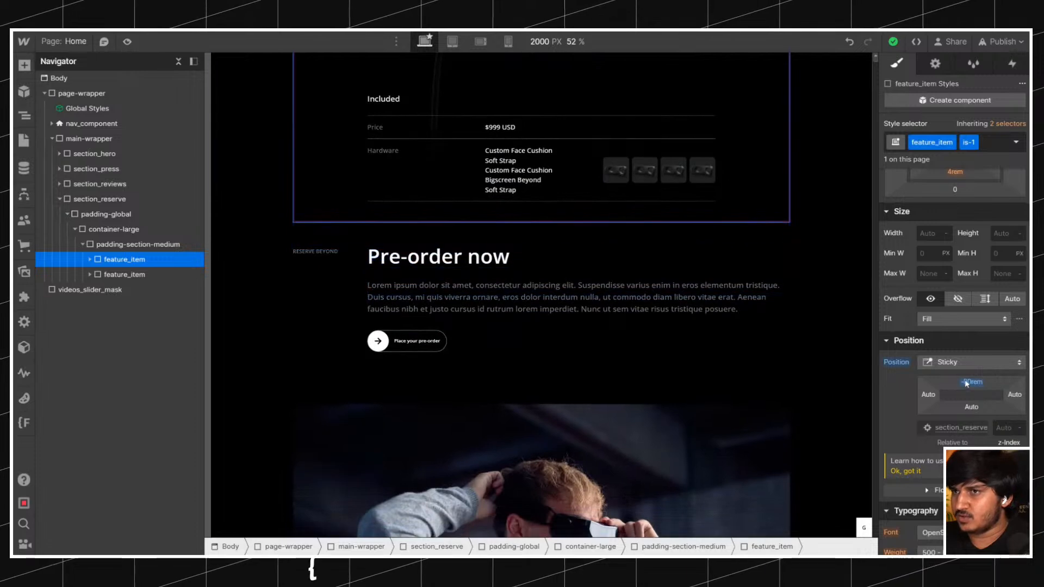
Check how the second feature_item scrolls over the sticky first one on the 768 px and 1040 px wide canvases.
click(452, 42)
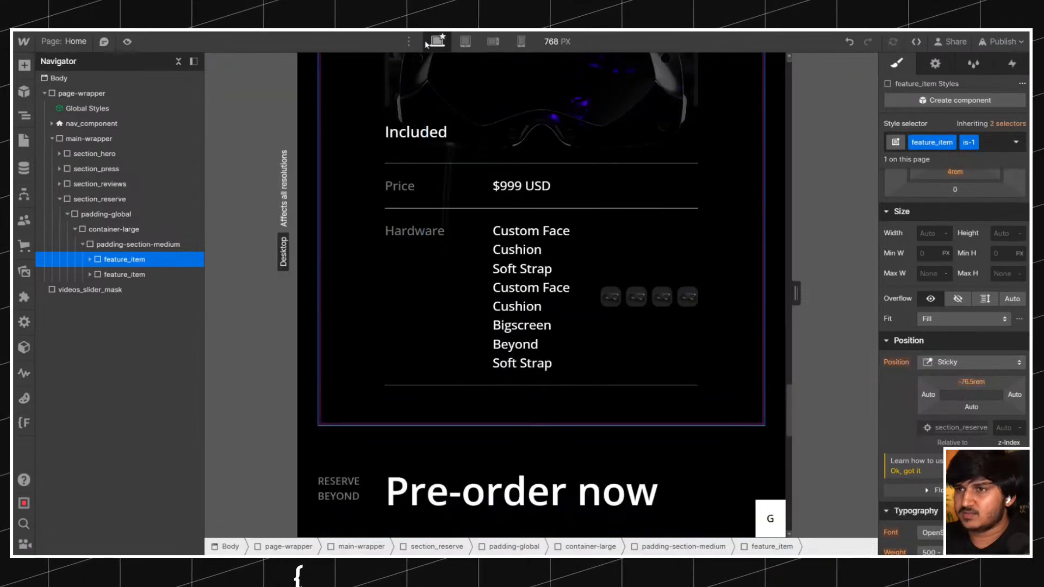
scroll(717, 373, up, 3)
scroll(717, 373, down, 8)
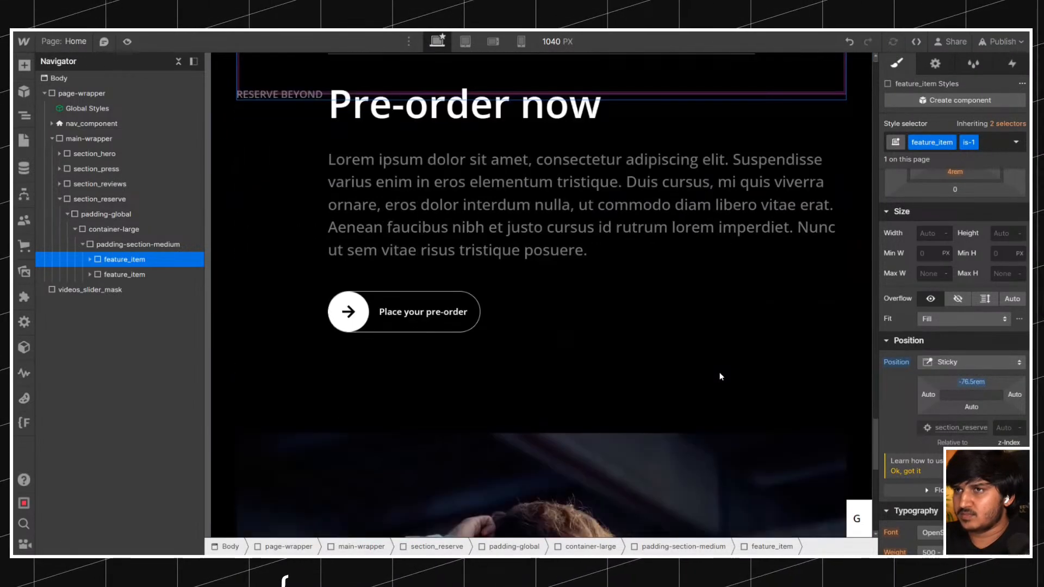
scroll(720, 374, up, 5)
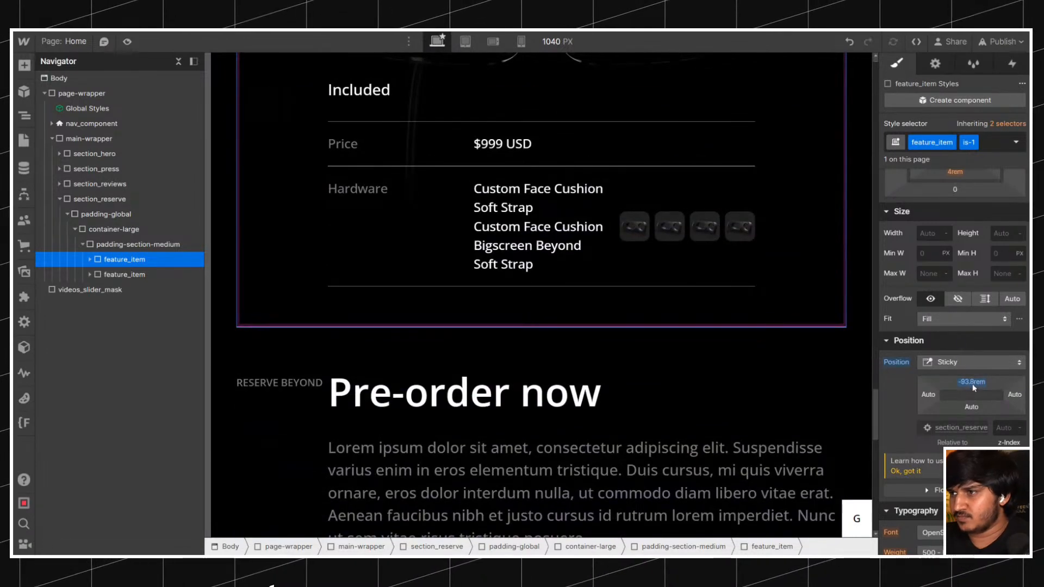
Set the first feature_item's sticky top offset to -50rem, check the scroll, and preview it at a 2000 px canvas width.
click(972, 383)
key(Return)
scroll(621, 261, up, 3)
scroll(623, 262, down, 5)
scroll(625, 263, up, 1)
click(550, 47)
text(2000)
key(Return)
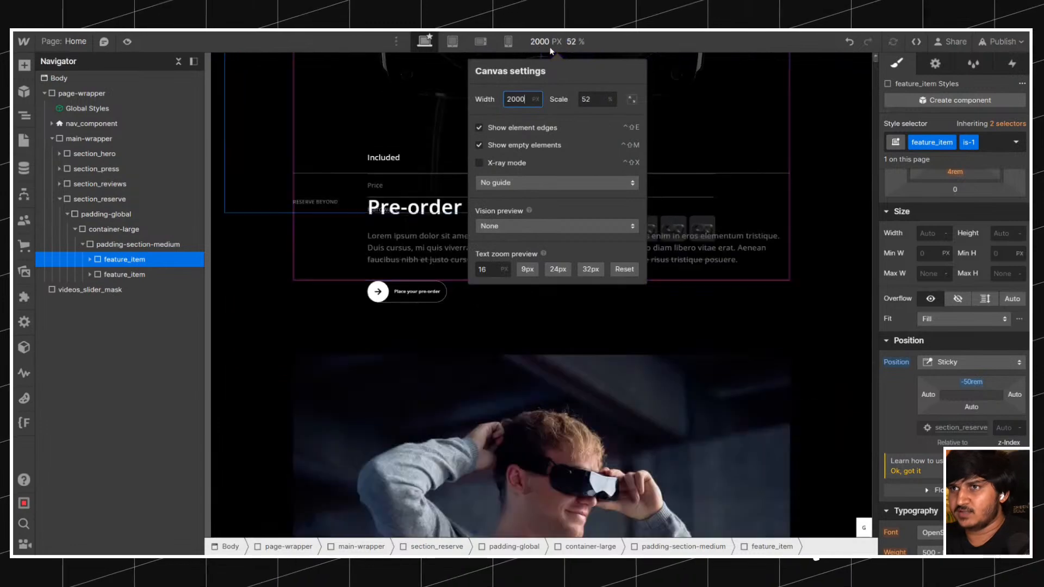
Compare how the second feature_item scrolls over the sticky first one on the 2000 px and 1040 px wide canvases.
scroll(754, 356, up, 1)
scroll(755, 356, down, 4)
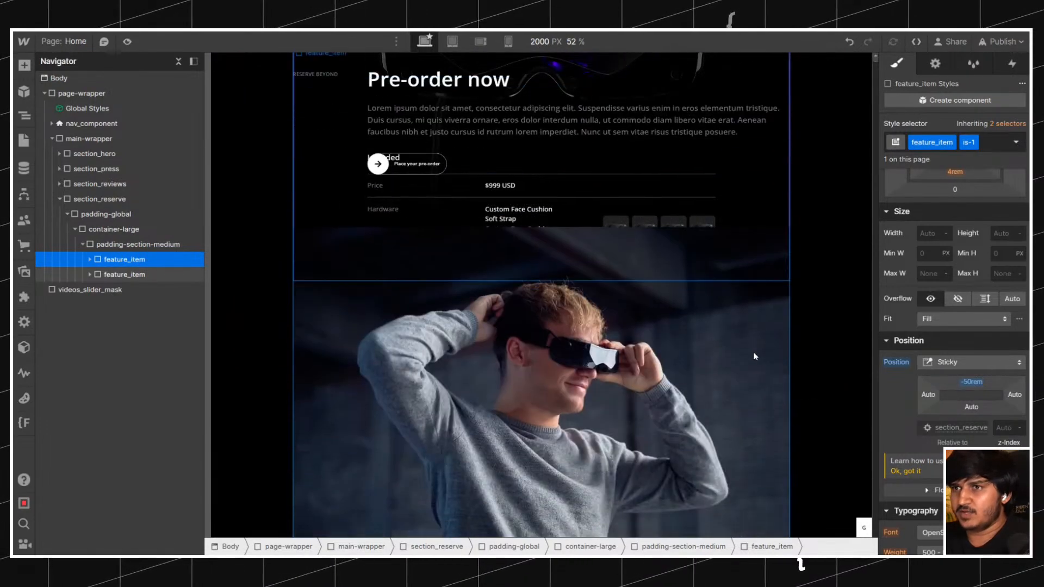
scroll(755, 356, up, 7)
scroll(755, 356, down, 4)
scroll(754, 355, up, 4)
scroll(753, 354, down, 4)
scroll(754, 354, up, 4)
click(428, 43)
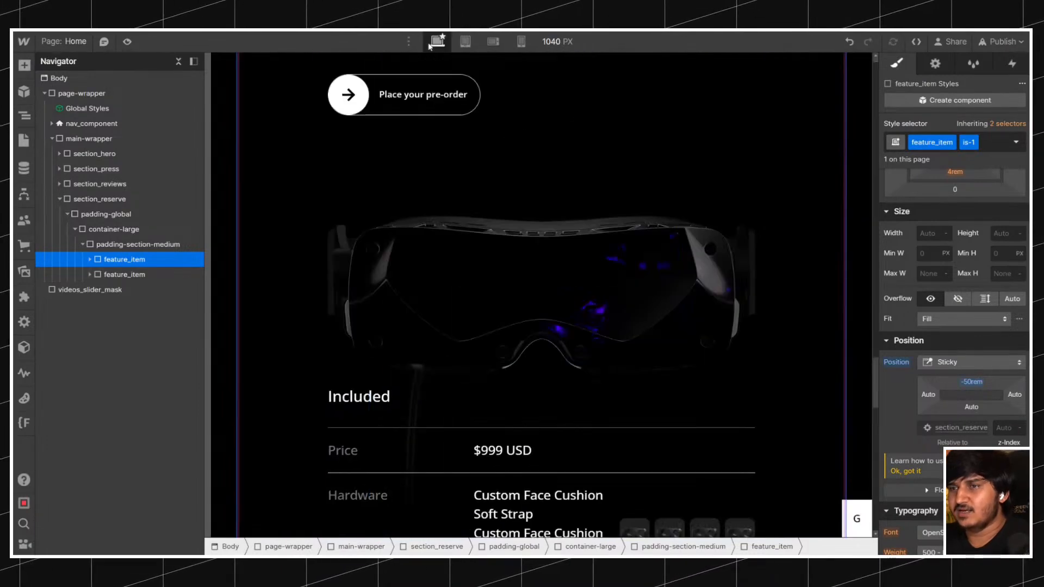
scroll(567, 174, down, 4)
scroll(566, 174, up, 4)
scroll(566, 174, down, 1)
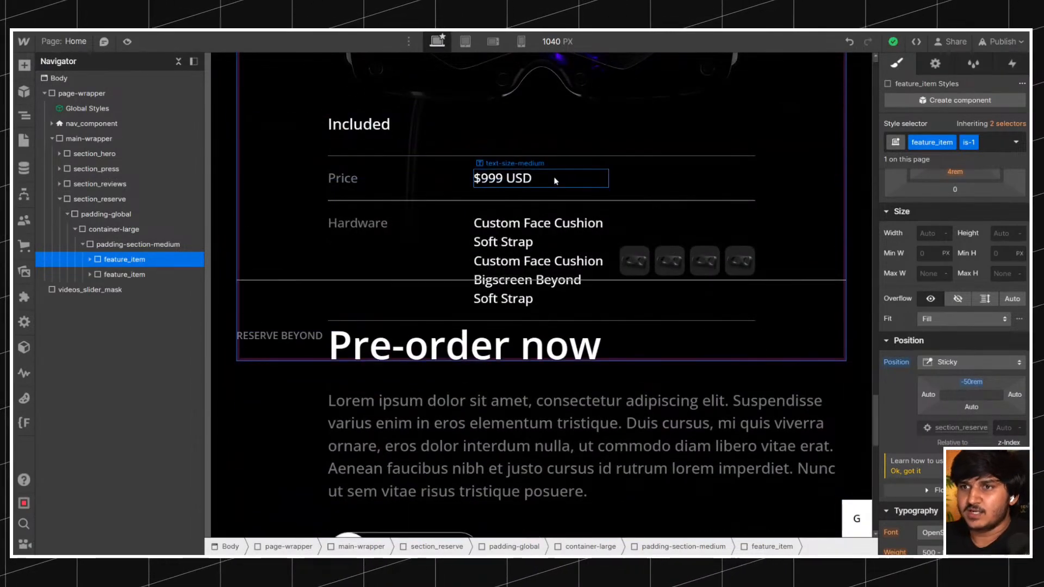
Set the z-index of the second feature_item to 1 and of the sticky first feature_item to 0, checking the overlap.
click(153, 273)
click(974, 149)
click(342, 186)
click(177, 258)
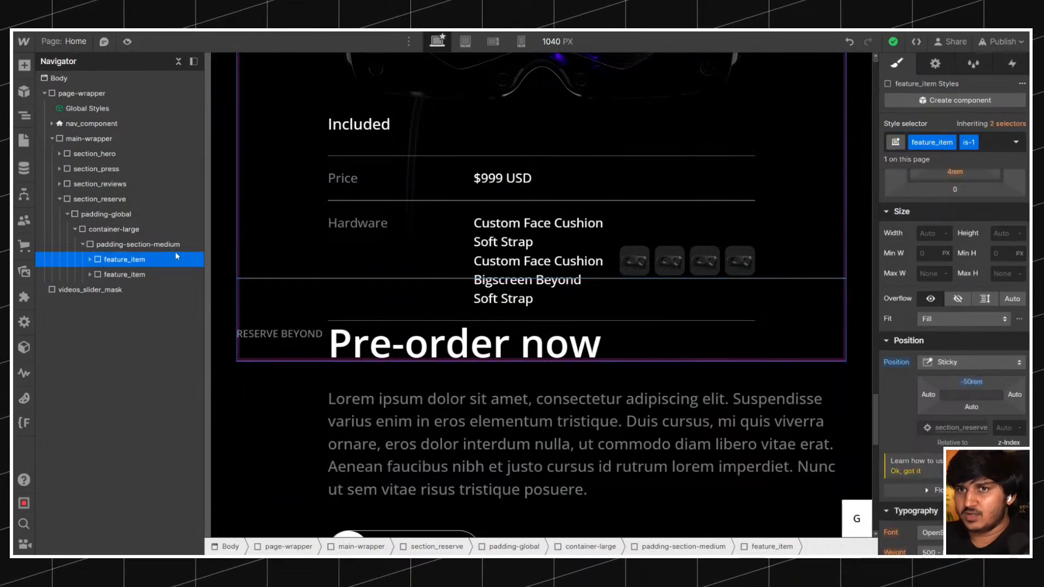
click(150, 274)
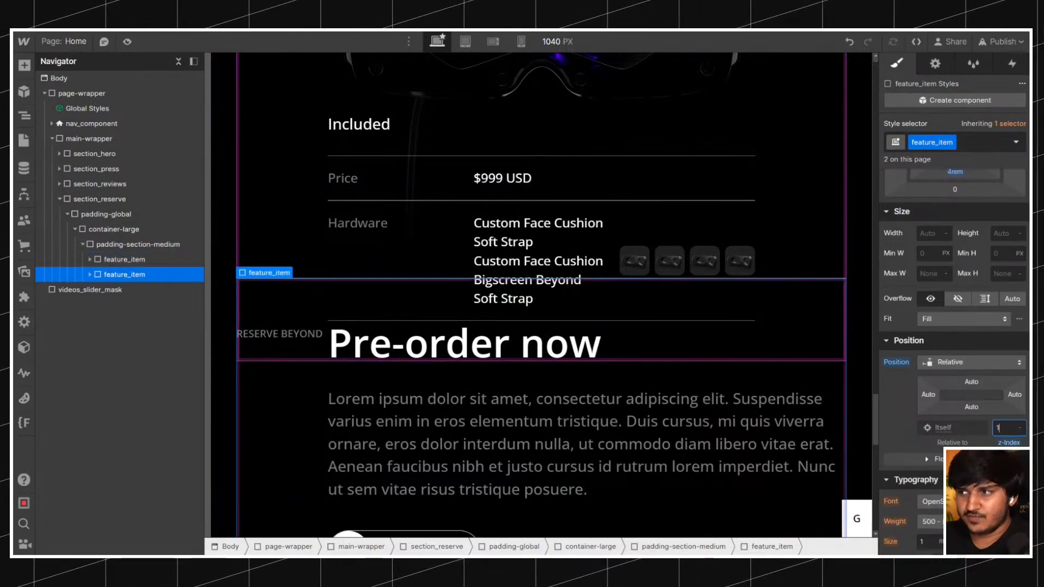
click(123, 260)
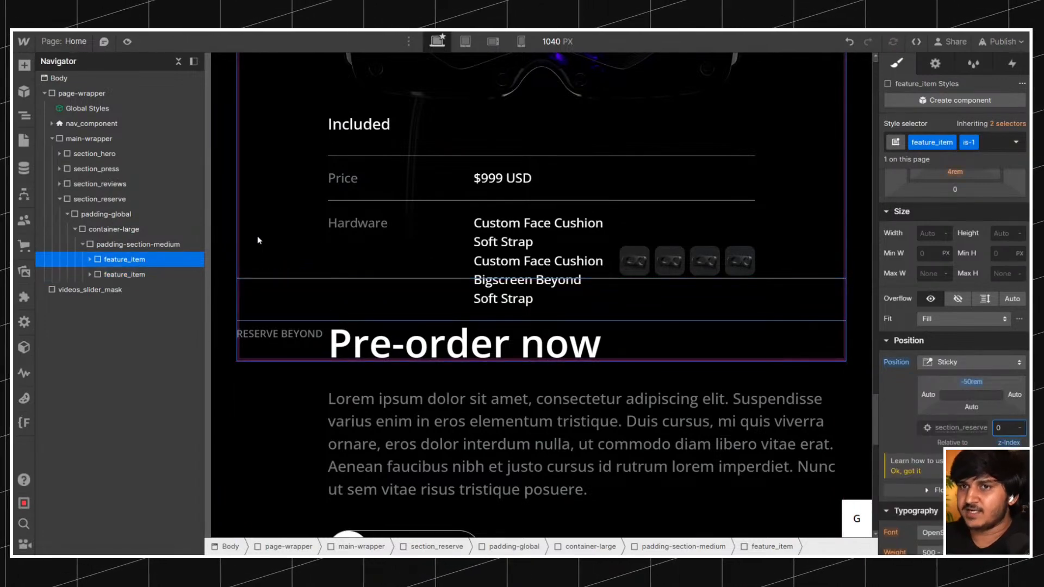
click(140, 274)
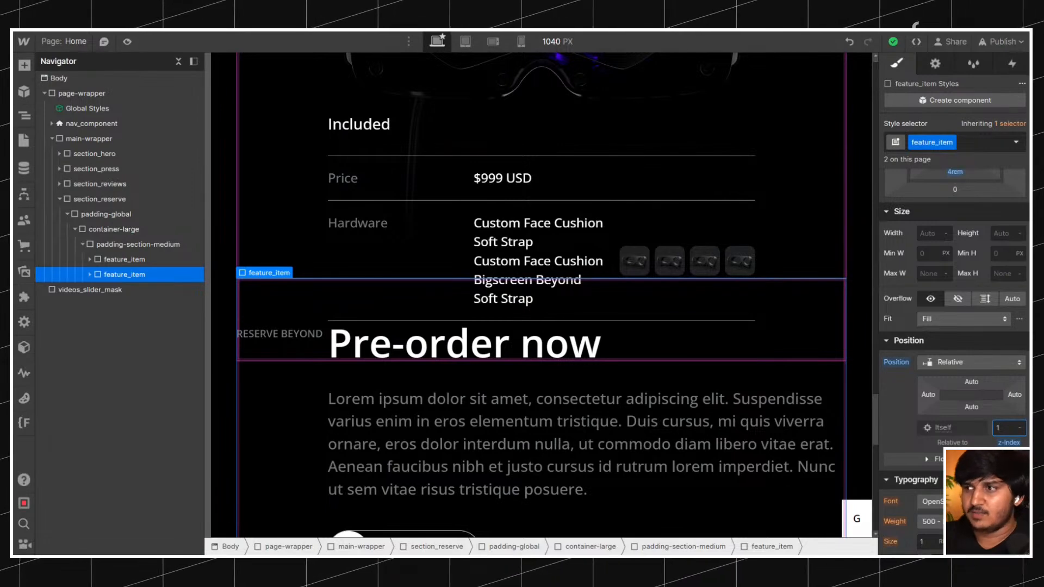
click(134, 261)
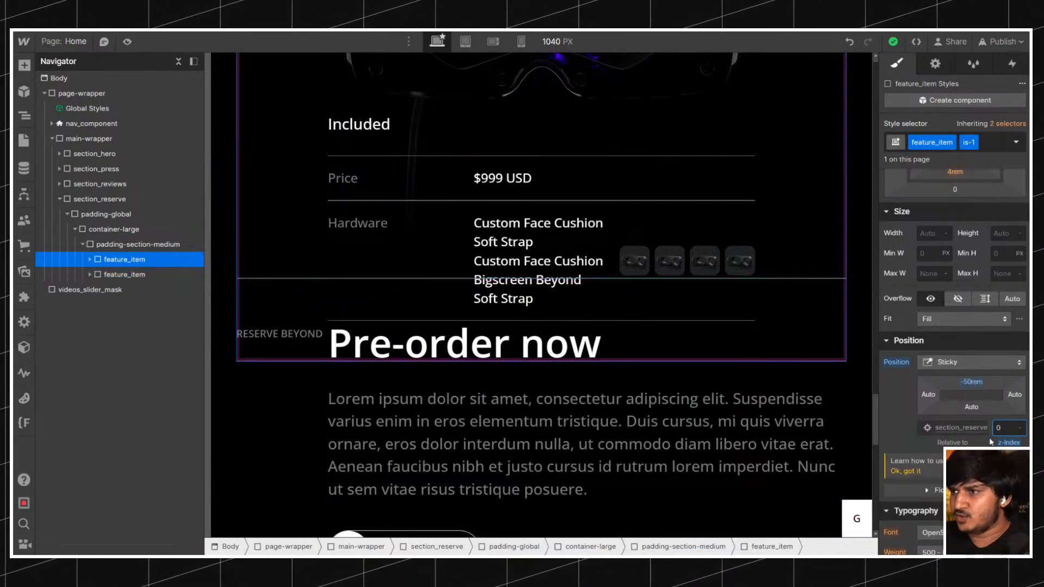
scroll(476, 324, down, 3)
scroll(475, 325, up, 6)
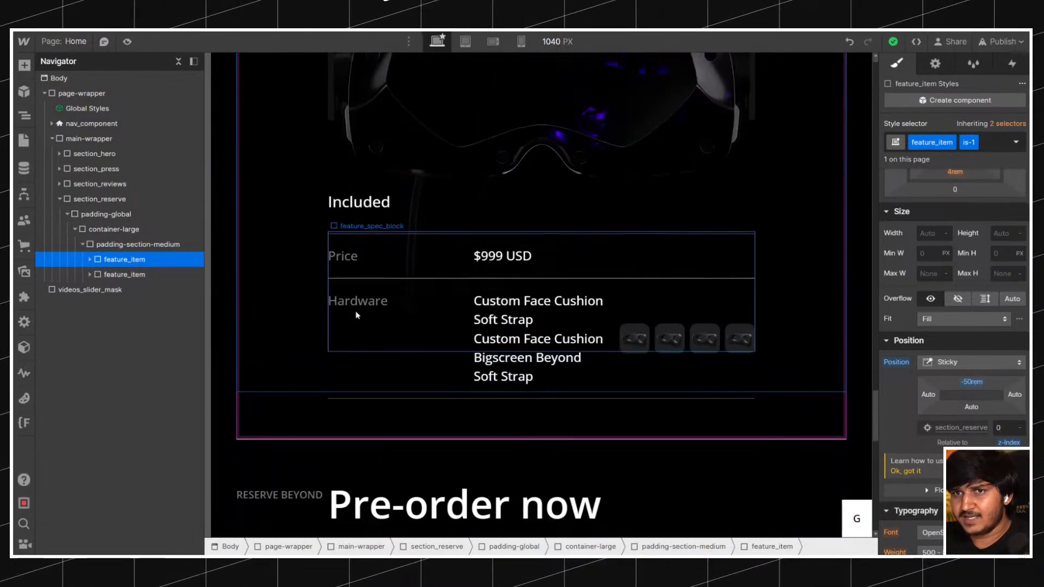
Give the second feature_item the Black background color and check that it covers the first item while scrolling.
click(131, 275)
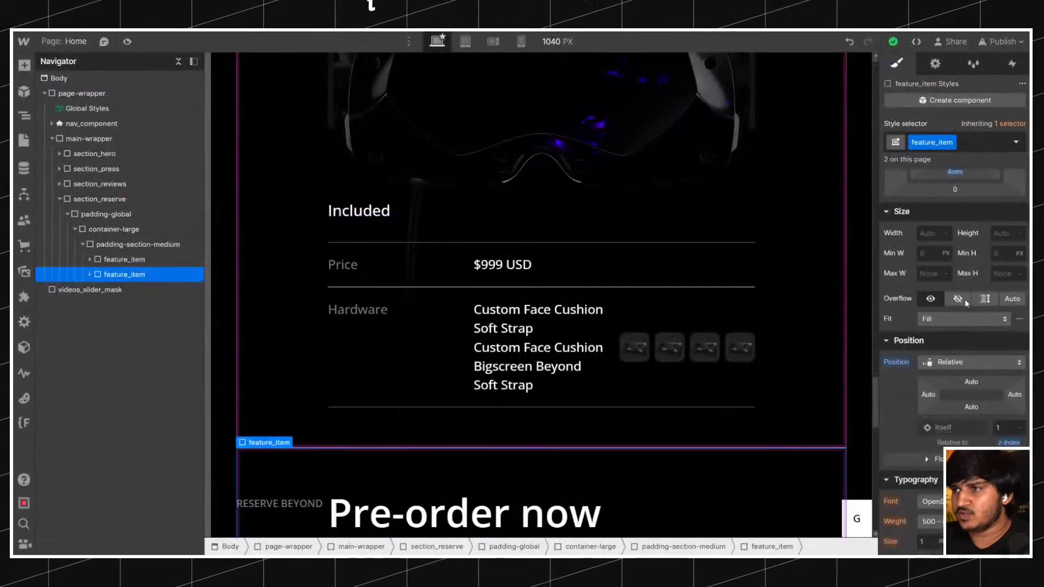
scroll(964, 300, down, 10)
click(923, 402)
click(908, 353)
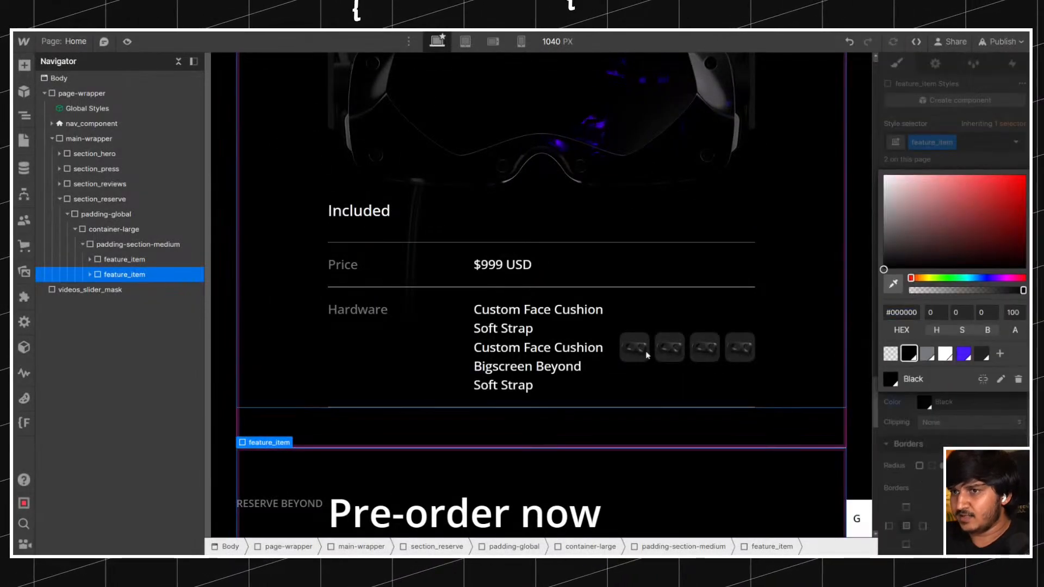
scroll(602, 337, down, 9)
scroll(602, 341, up, 8)
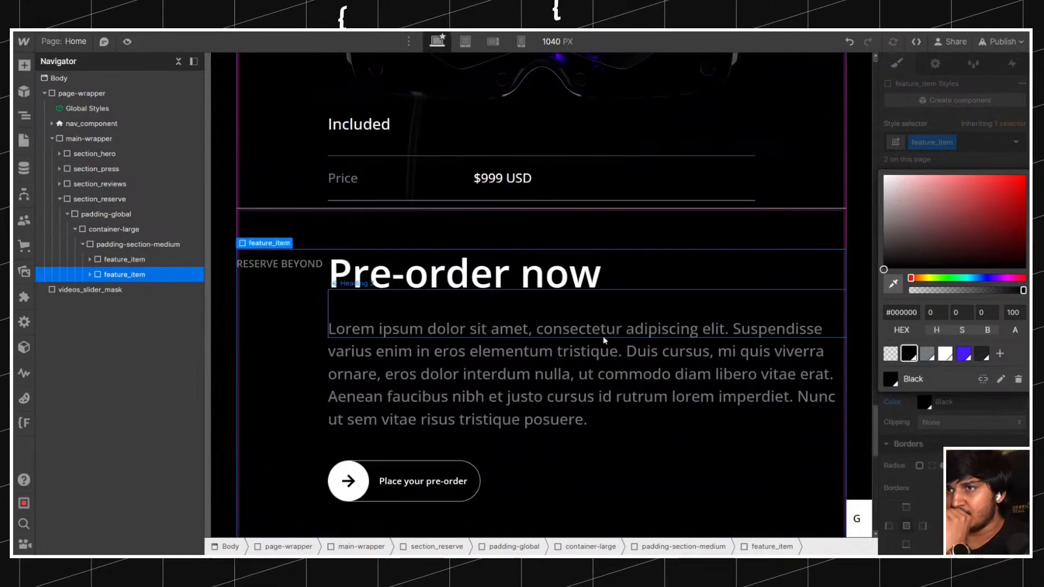
View the section_reserve area at a 1440 px canvas width and in preview mode, examining the sticky overlap.
click(563, 49)
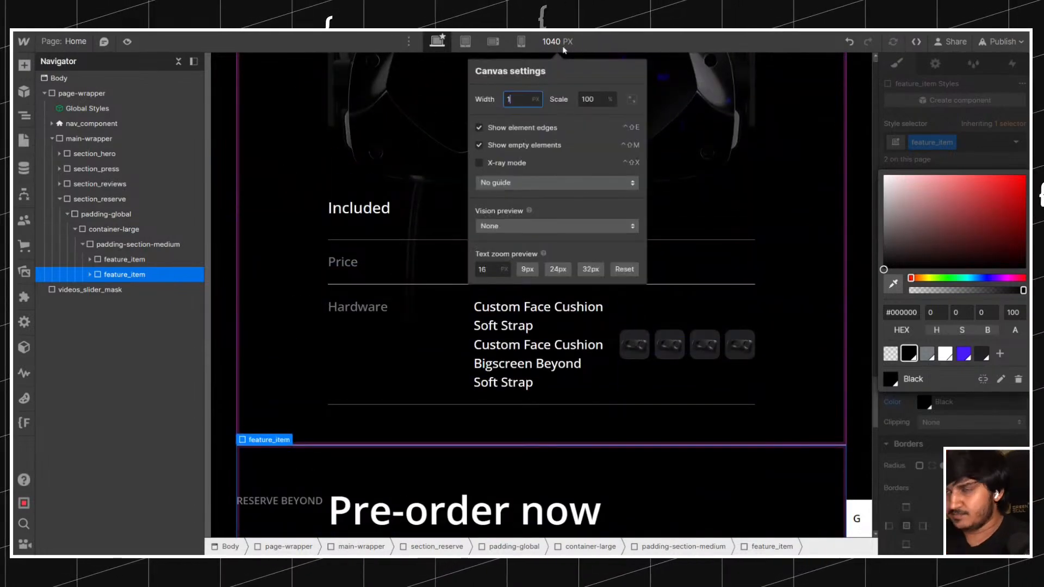
text(1440)
key(Return)
click(339, 171)
scroll(340, 171, up, 7)
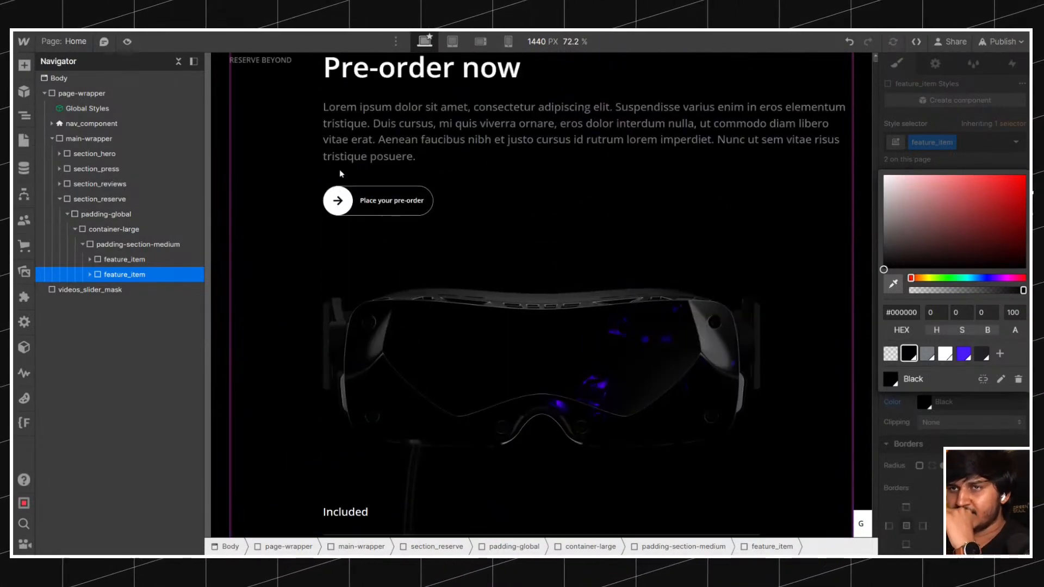
click(127, 42)
scroll(460, 187, down, 10)
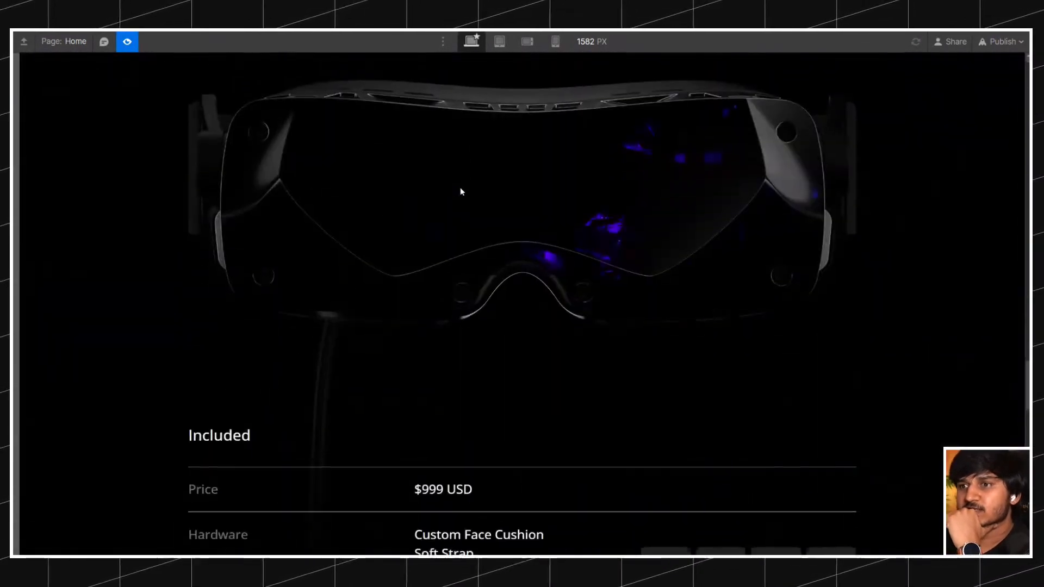
scroll(459, 192, down, 5)
scroll(460, 191, up, 3)
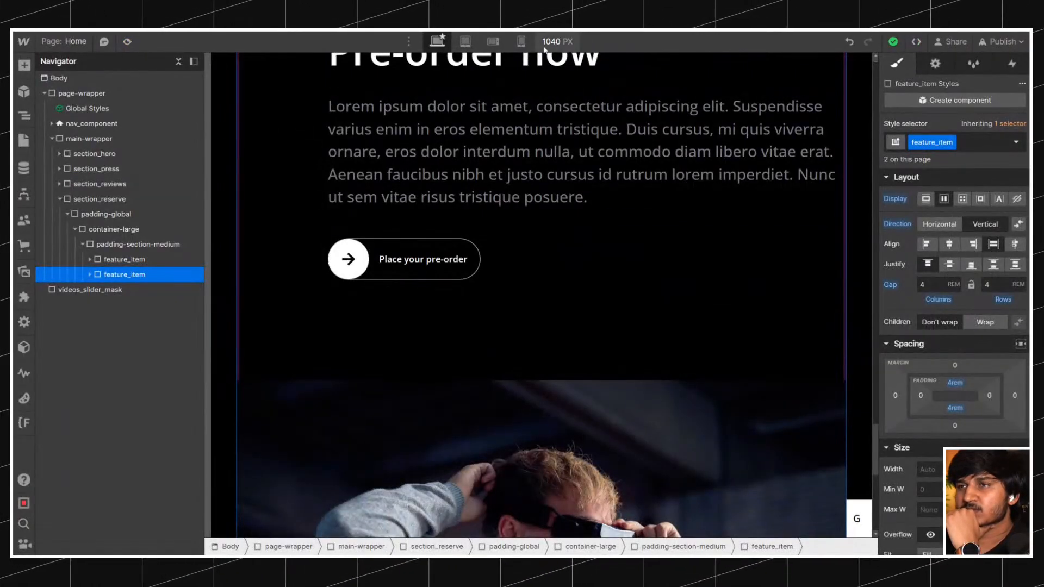
Return to the design canvas, set its width to 1440 px and examine the overlap of the two feature_items.
click(544, 47)
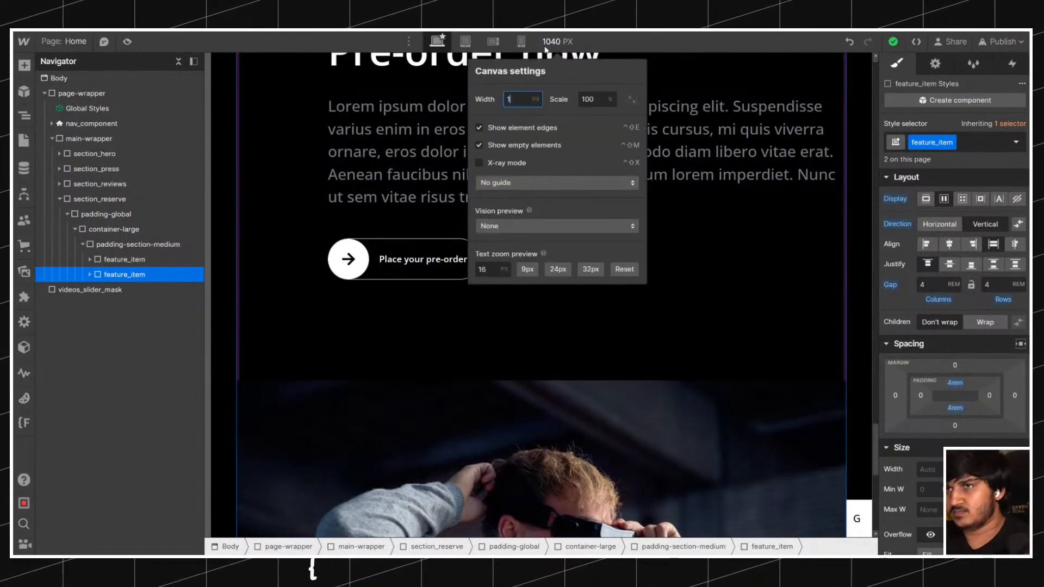
text(1440)
key(Return)
scroll(321, 163, up, 5)
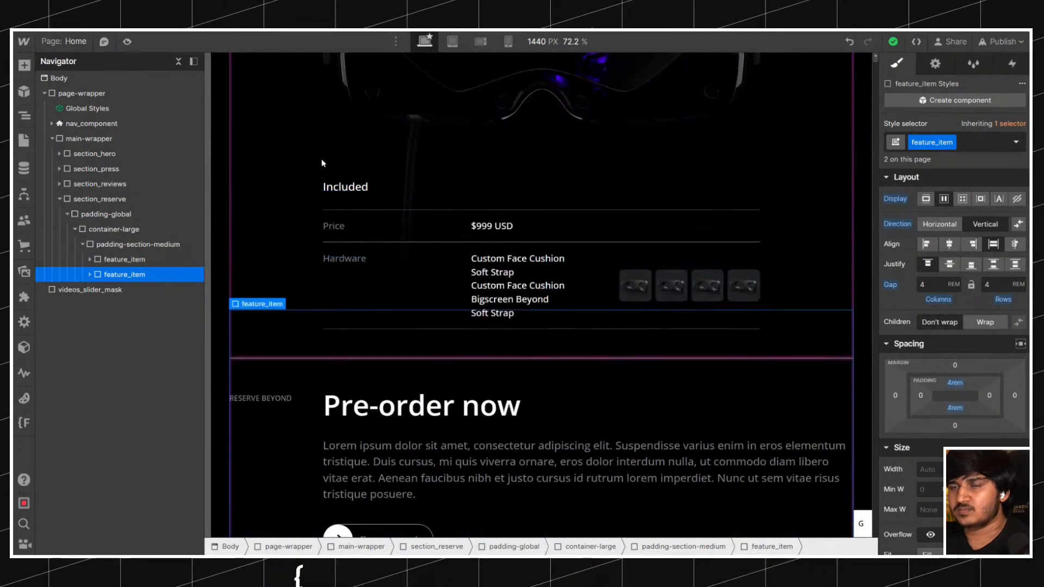
scroll(321, 163, down, 5)
scroll(322, 163, up, 15)
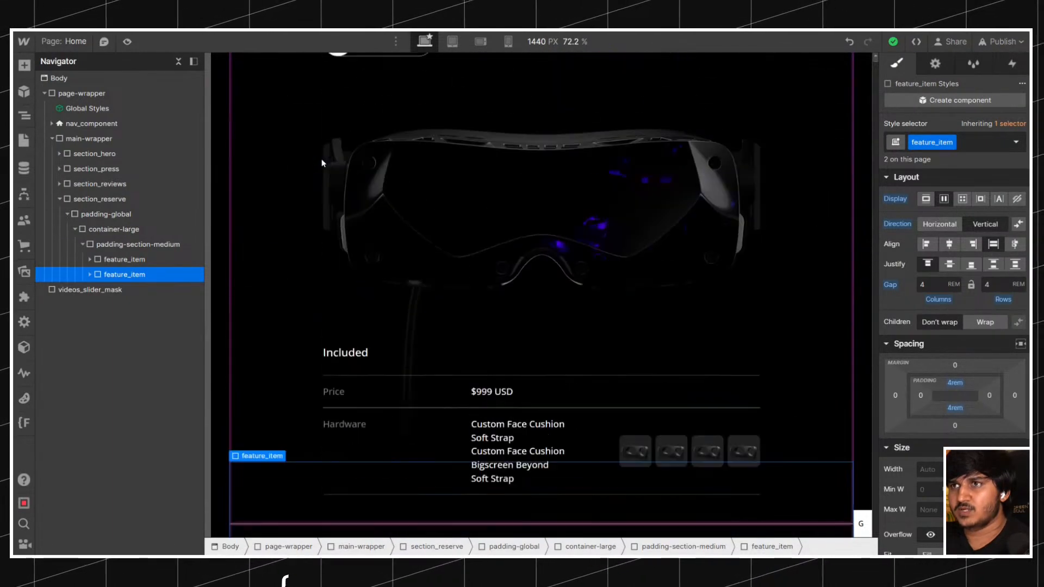
Set the left and right padding of the hero's padding-global class to 5rem.
scroll(321, 159, up, 20)
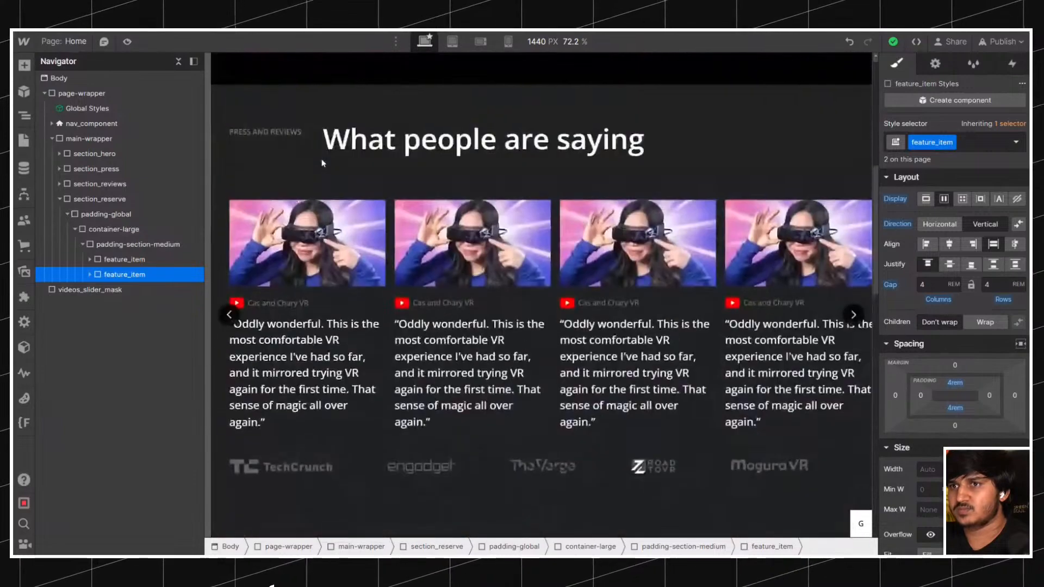
click(219, 158)
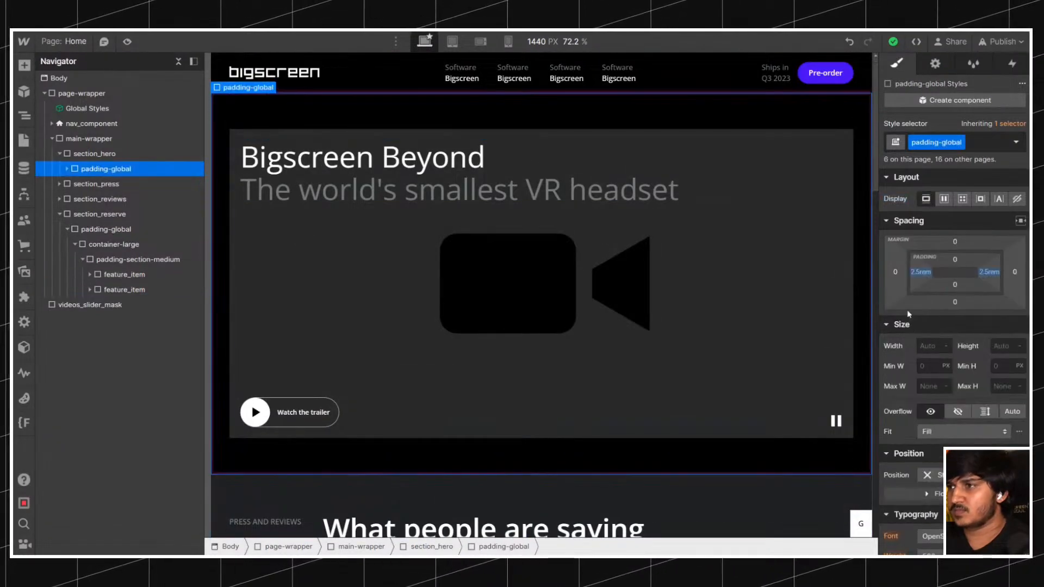
click(918, 275)
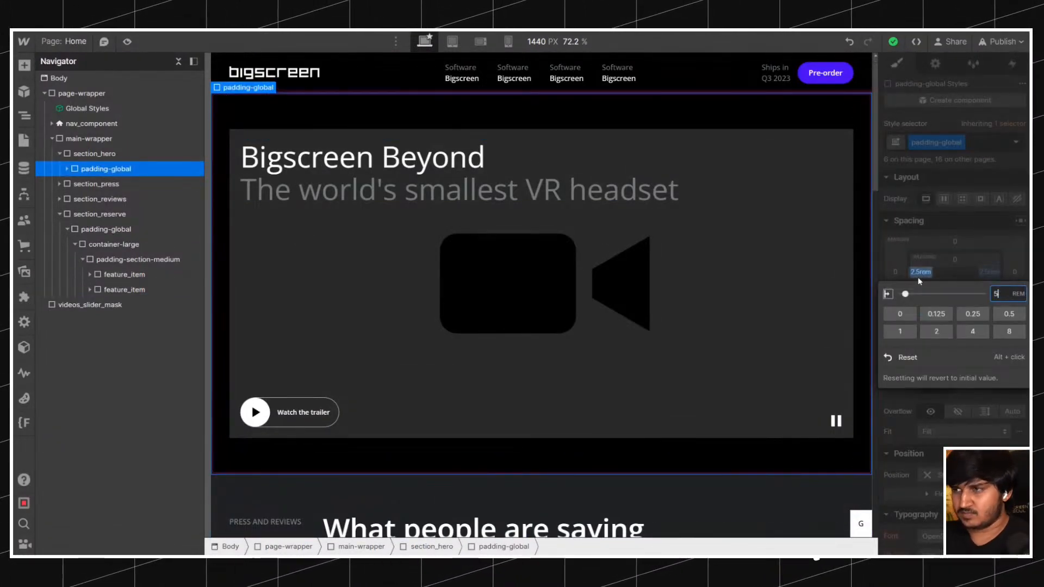
text(5)
key(Return)
click(989, 272)
text(5)
key(Return)
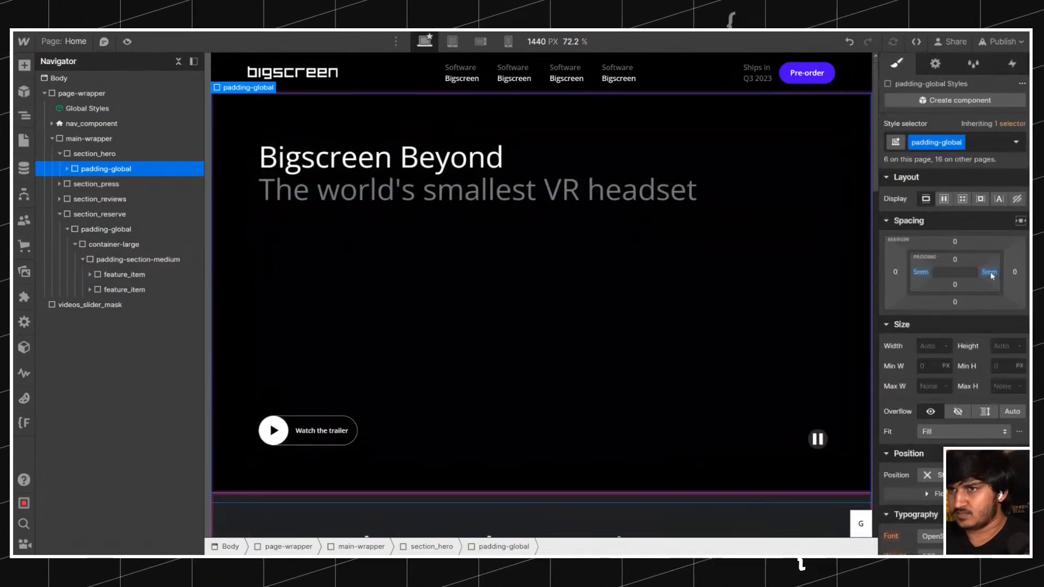
Look over the wider side spacing down the page and publish the site to the staging domain fs-livebuild-5.webflow.io.
scroll(621, 201, down, 10)
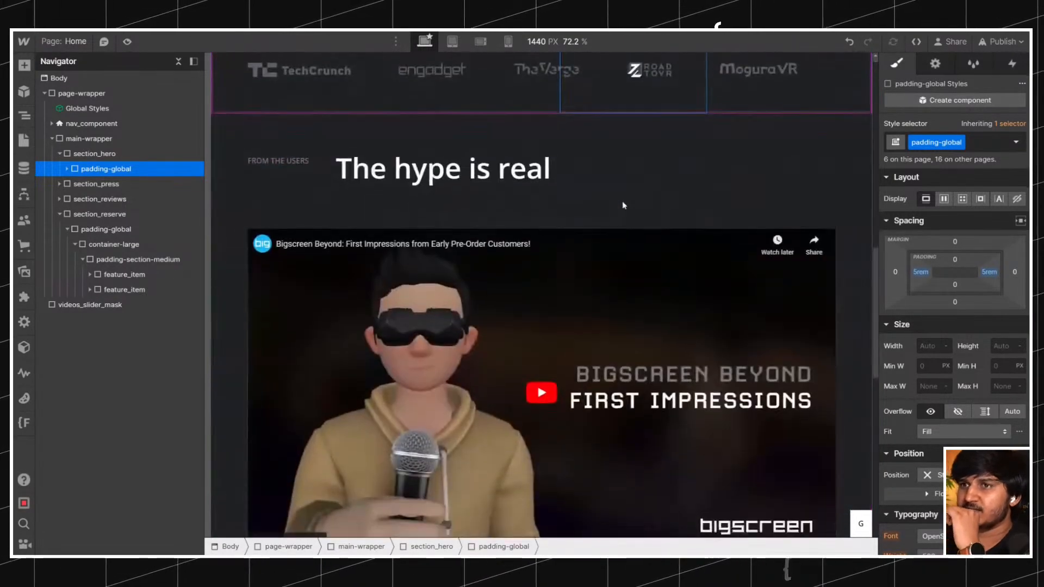
scroll(623, 203, down, 15)
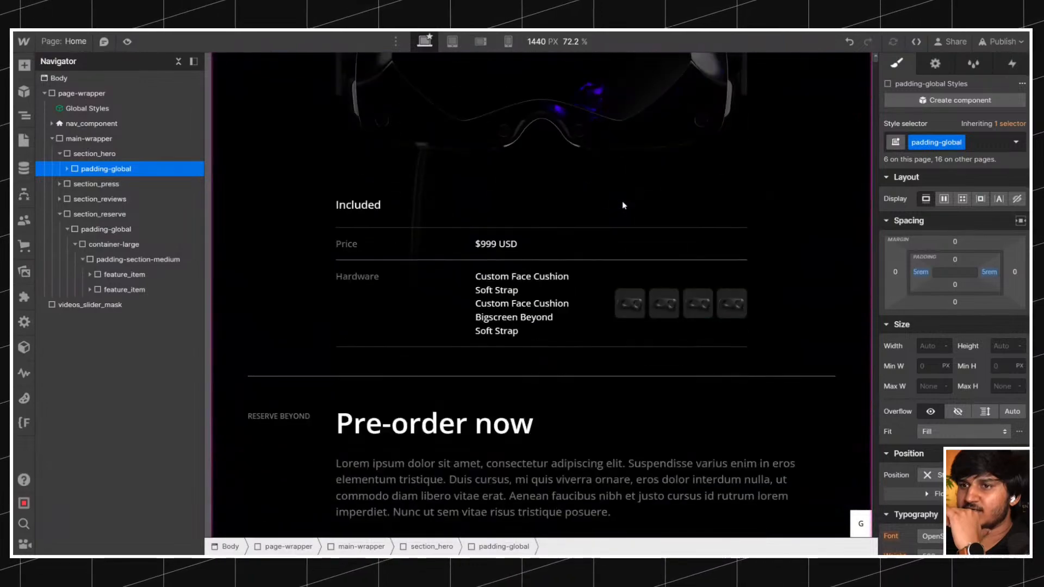
scroll(623, 205, down, 6)
scroll(623, 205, up, 3)
click(1001, 41)
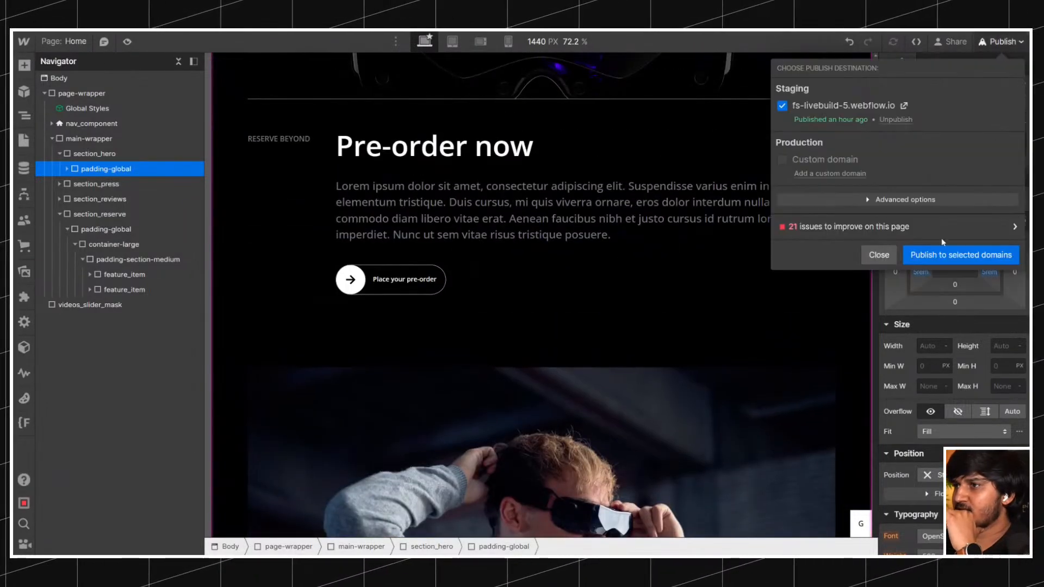
click(930, 266)
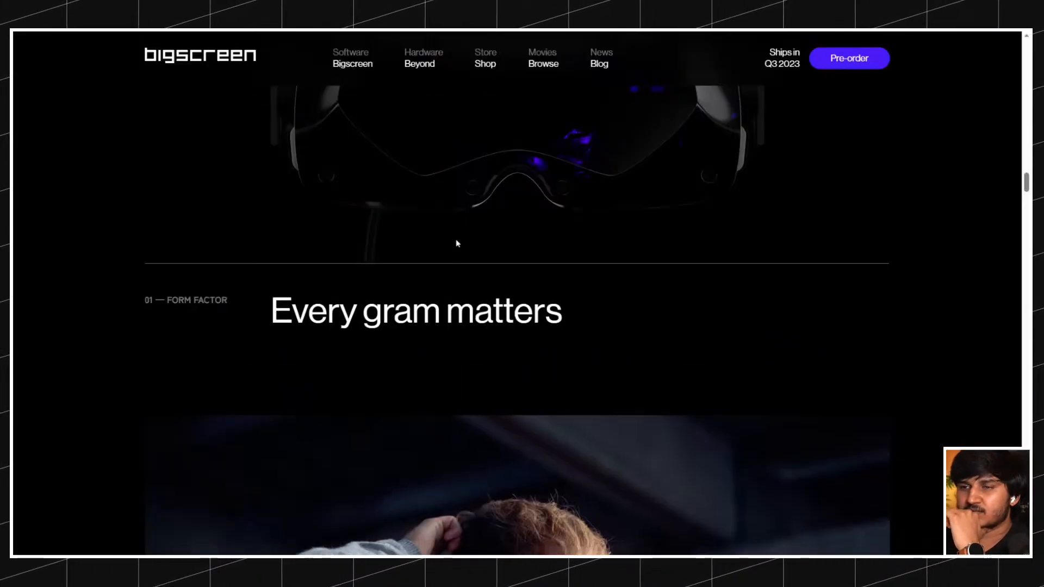
Switch to the original Bigscreen Beyond site and examine the layout of its remaining sections, from weight and comfort to accessories.
scroll(456, 267, down, 10)
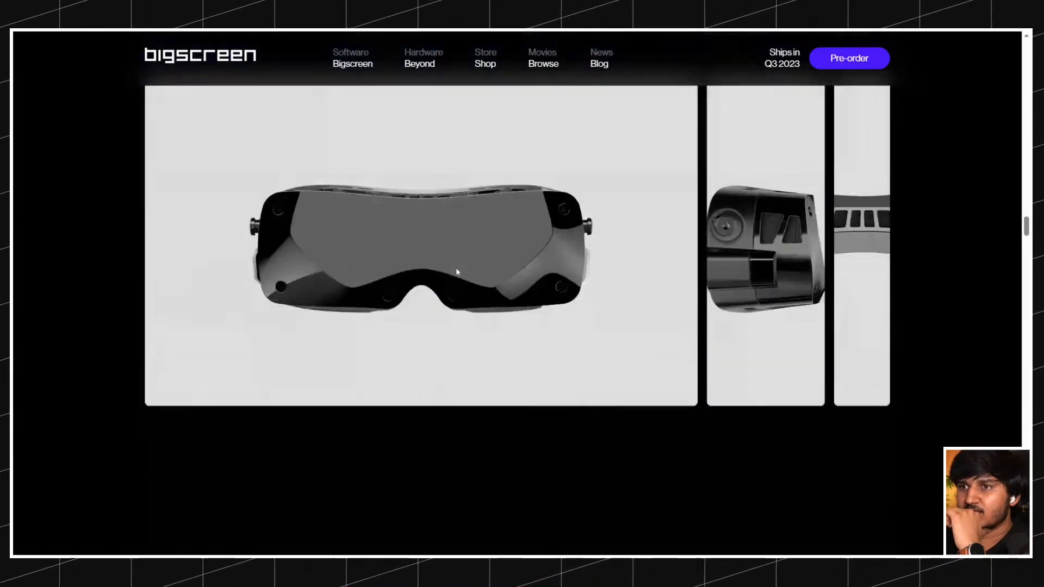
scroll(456, 272, down, 8)
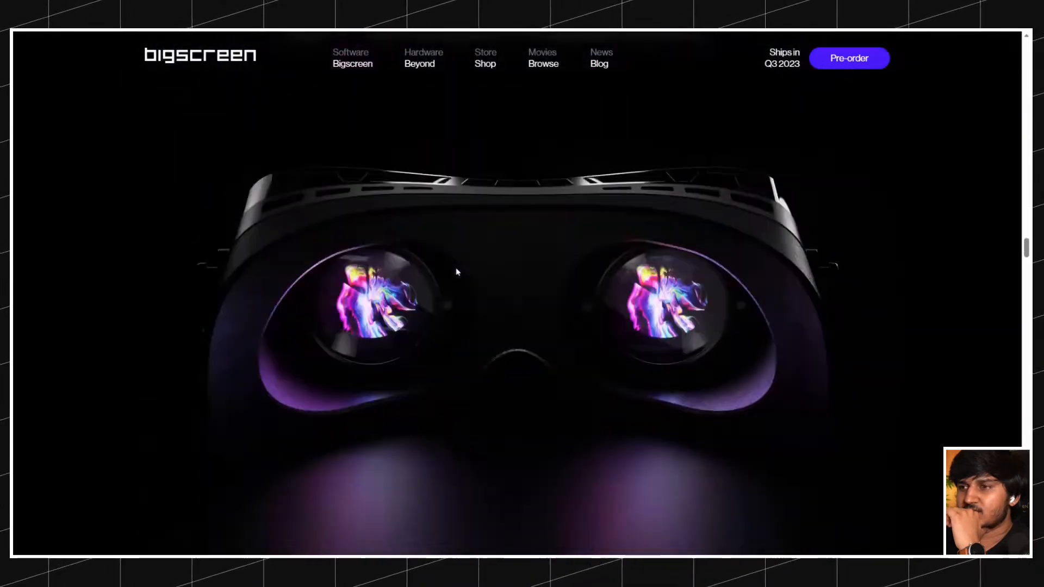
scroll(457, 272, down, 15)
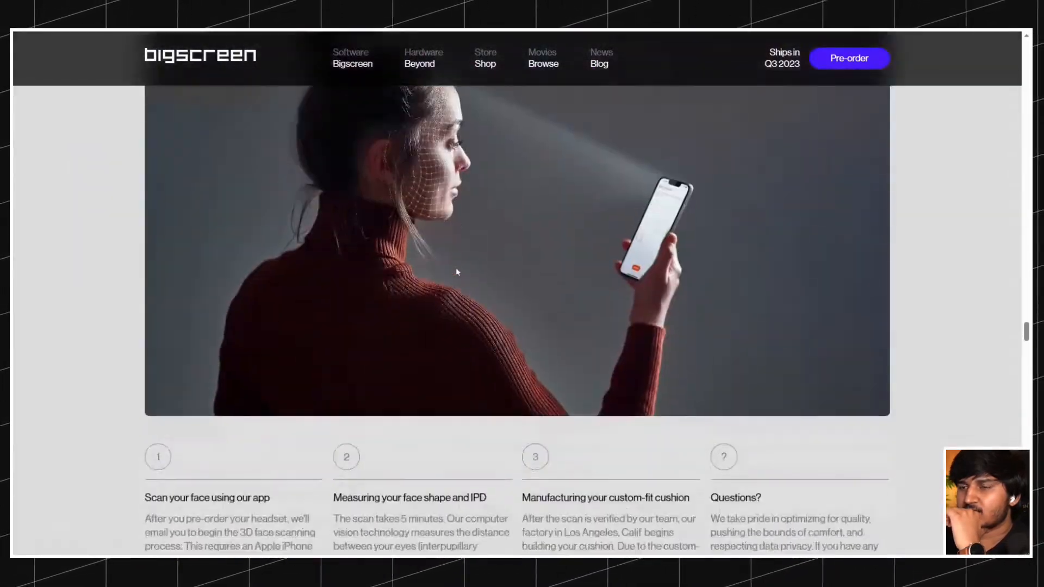
scroll(456, 272, down, 15)
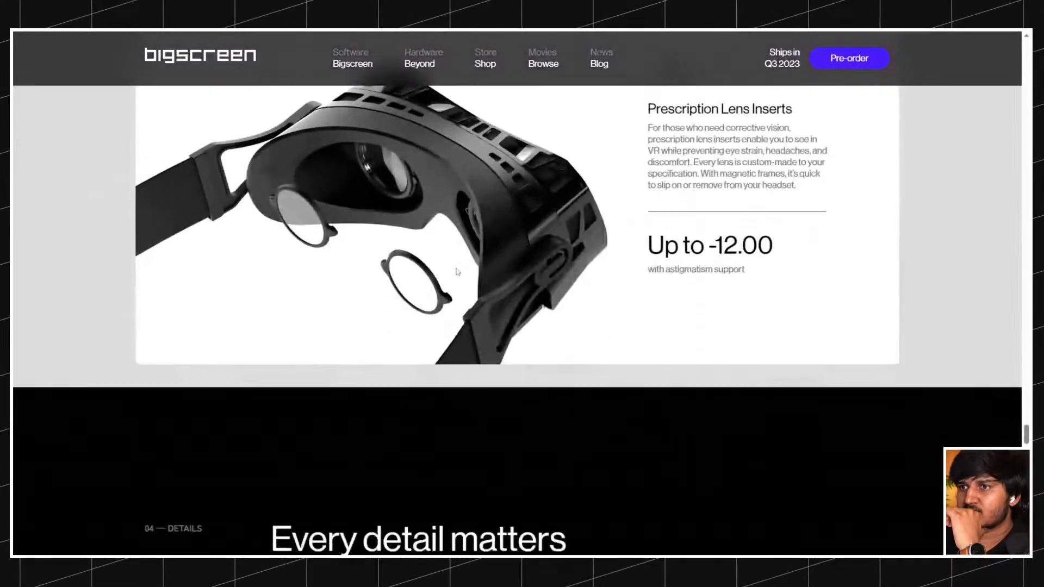
scroll(457, 272, down, 20)
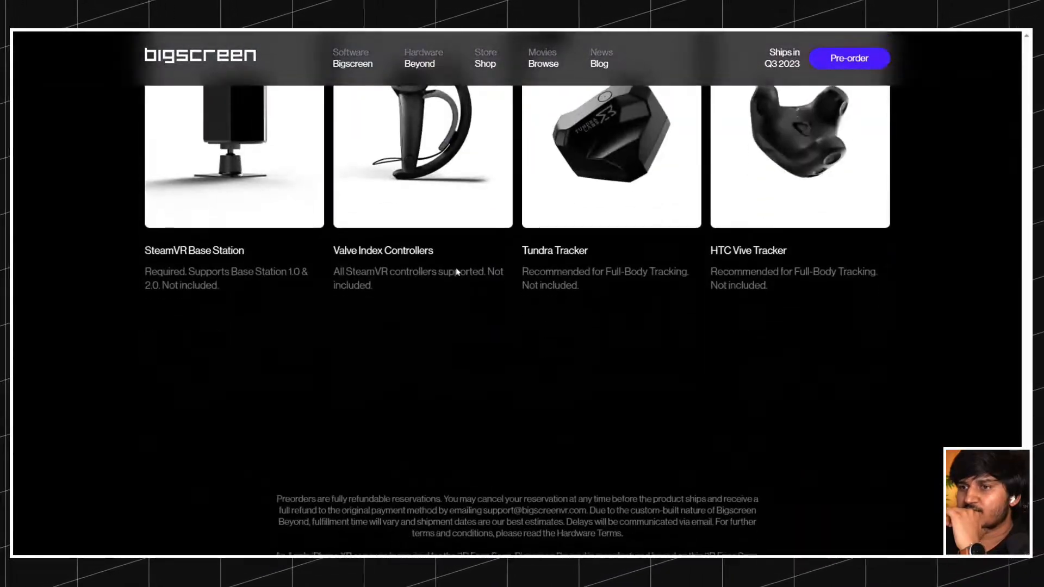
scroll(456, 272, up, 20)
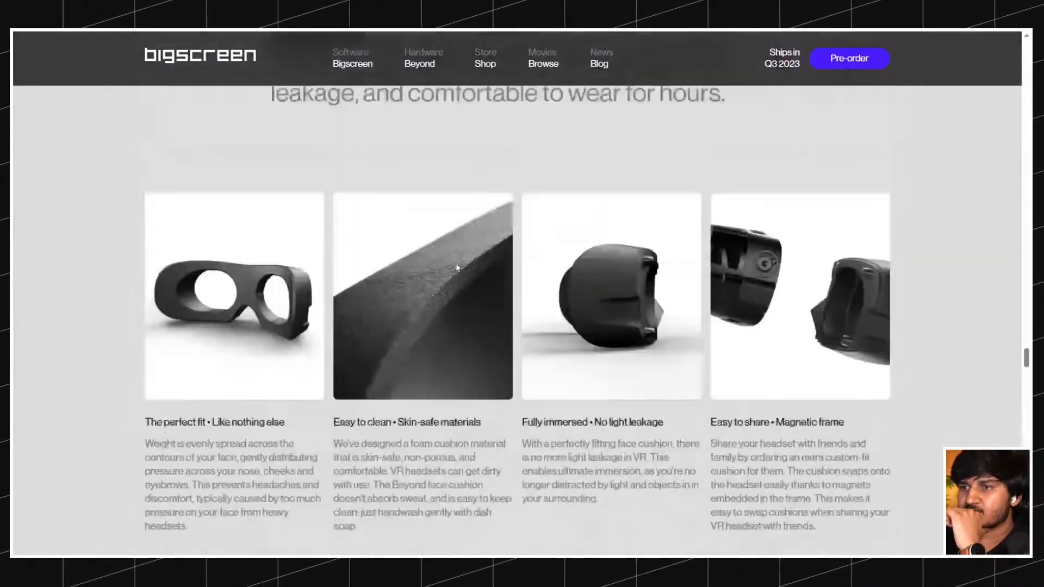
scroll(457, 267, up, 10)
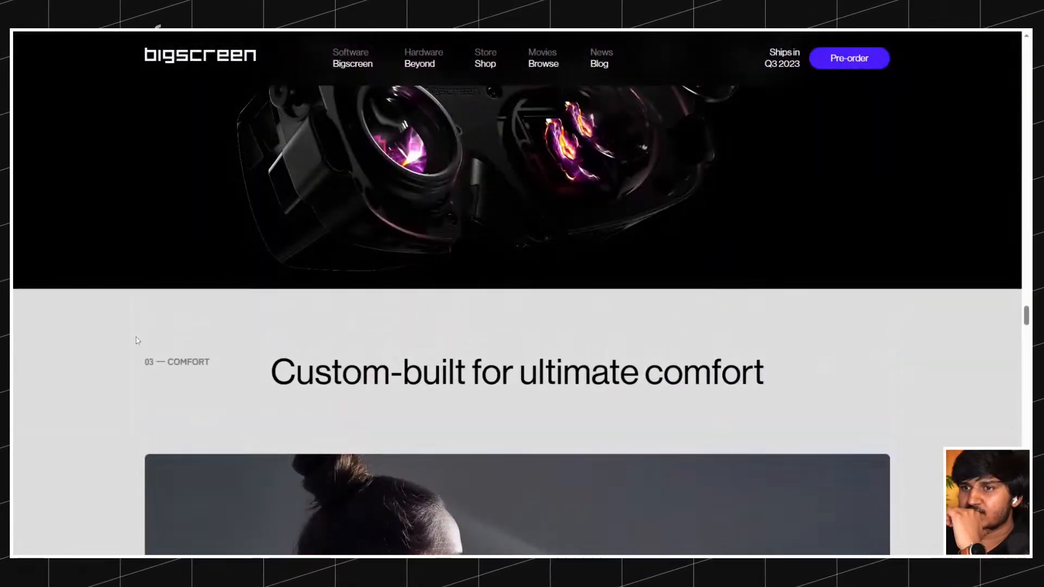
scroll(138, 342, up, 10)
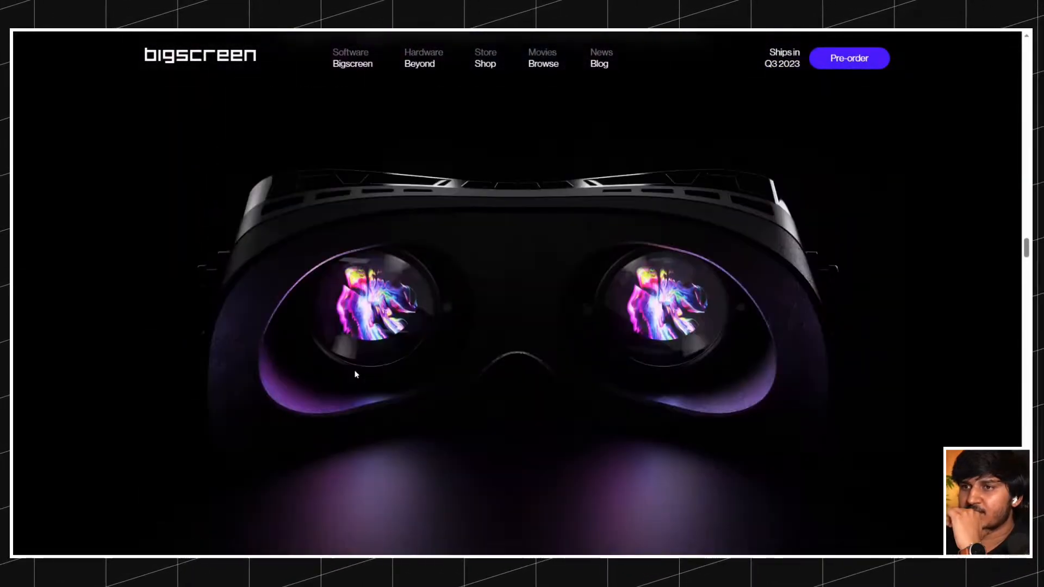
scroll(356, 374, up, 10)
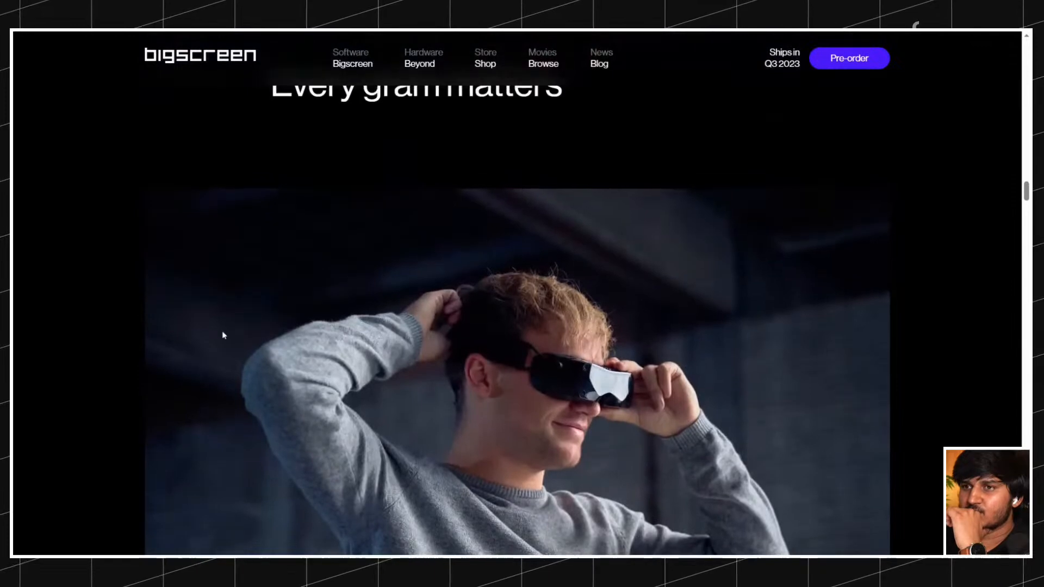
scroll(224, 332, up, 10)
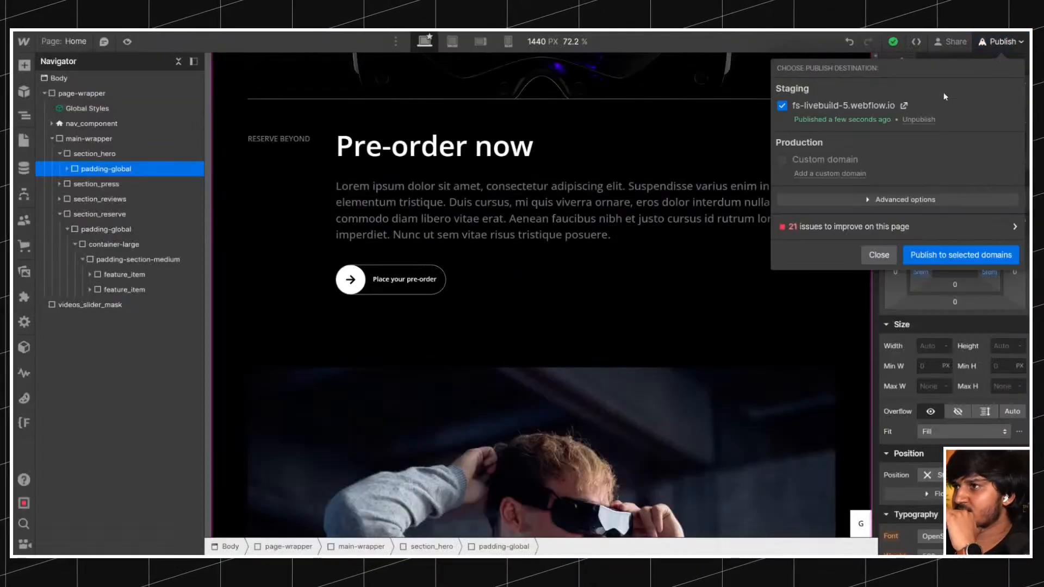
Open the published staging site, compare it with the original Bigscreen Beyond page and page the press review slider forward.
click(904, 105)
scroll(504, 231, down, 5)
scroll(505, 231, up, 6)
scroll(505, 231, down, 6)
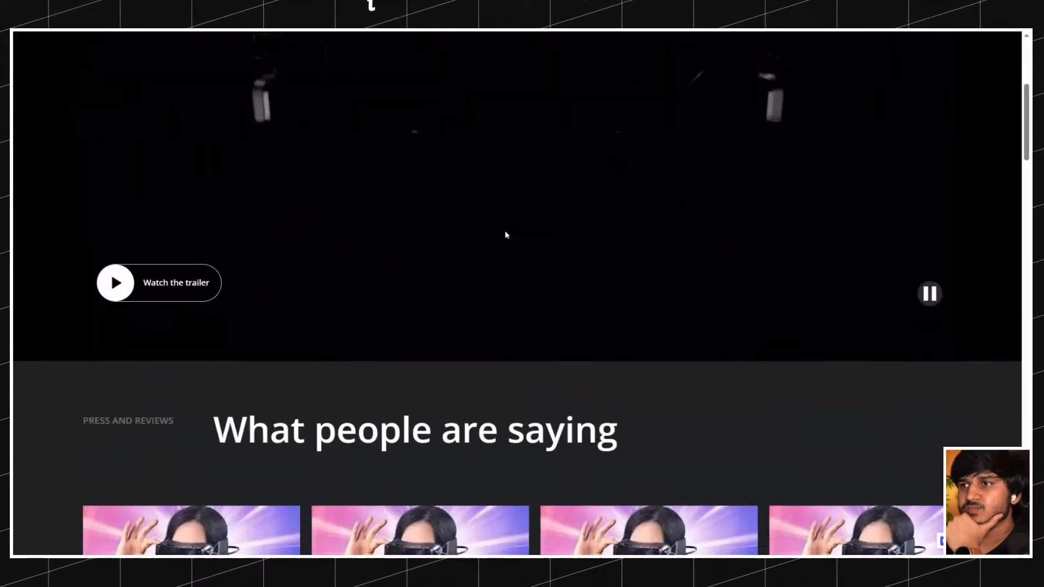
scroll(504, 235, down, 6)
click(952, 234)
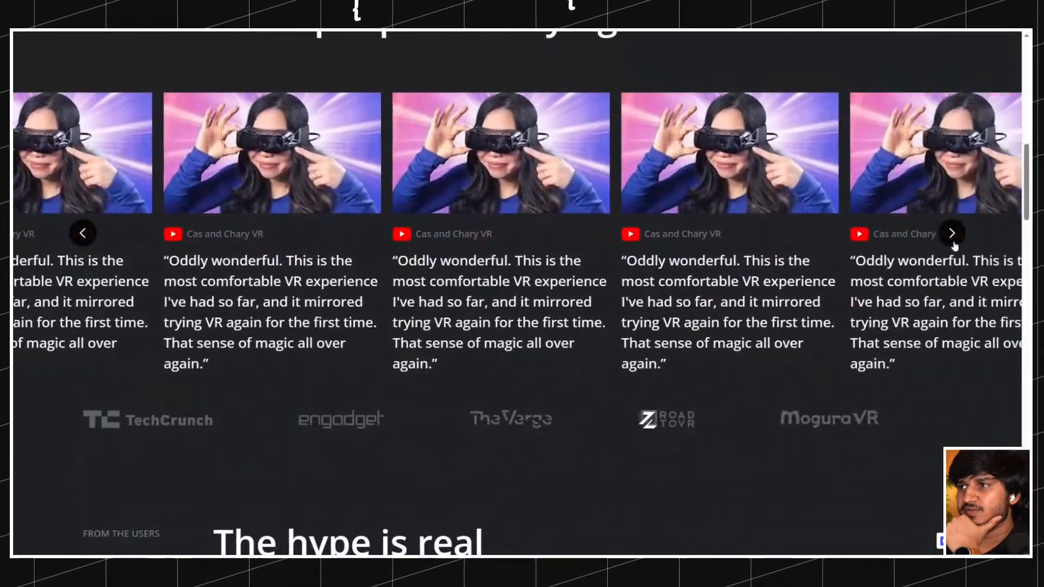
scroll(458, 174, down, 15)
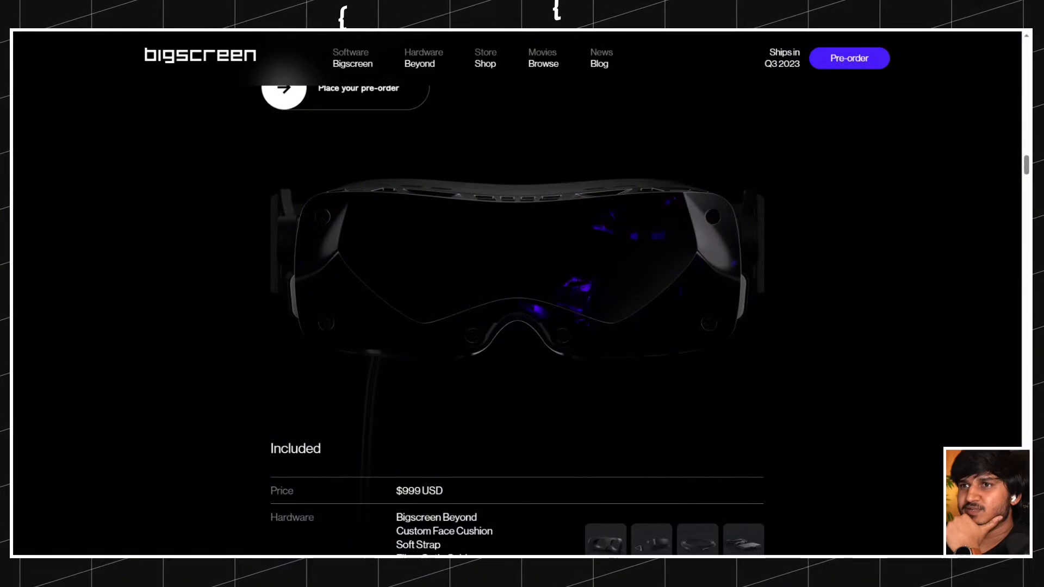
scroll(458, 174, up, 15)
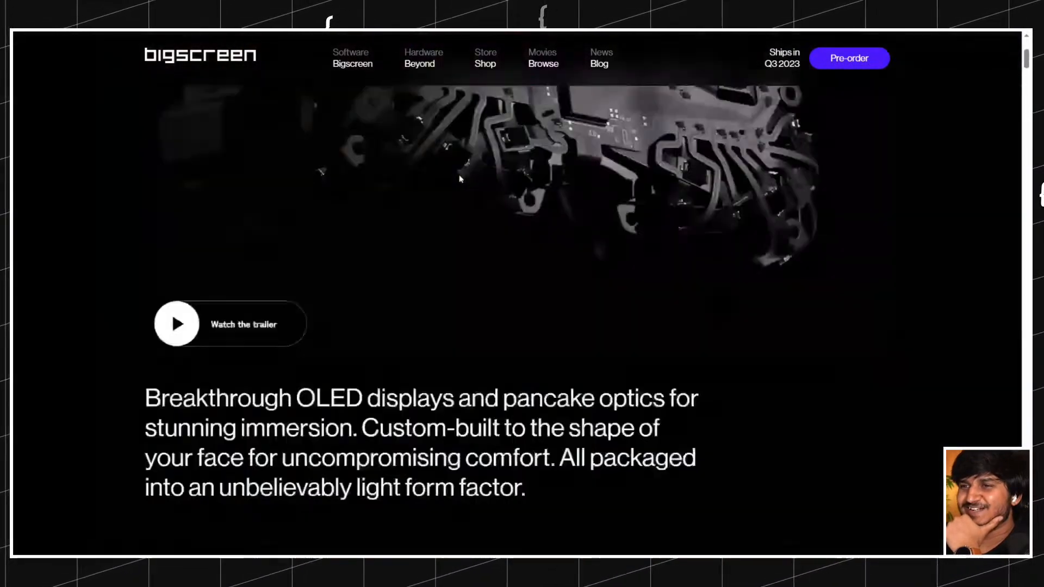
scroll(459, 178, down, 8)
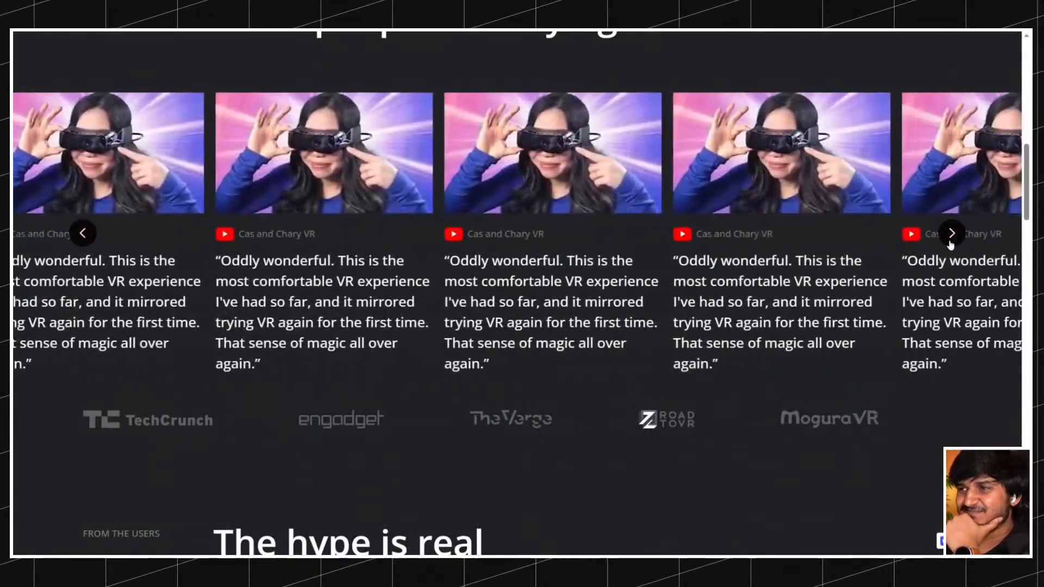
click(951, 234)
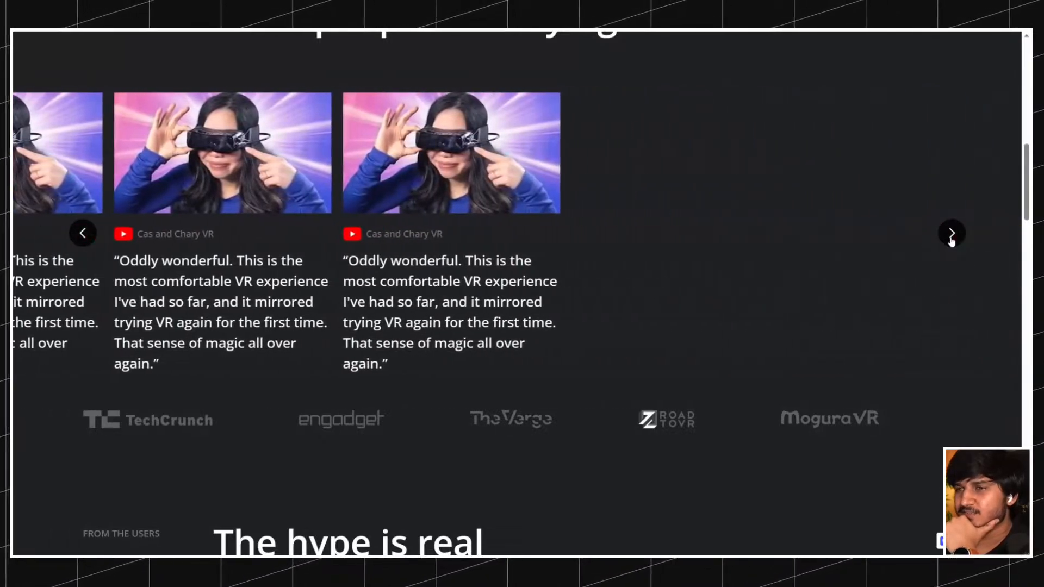
Check the staging page from the user reviews through the first pre-order feature with its included hardware table.
scroll(535, 215, down, 15)
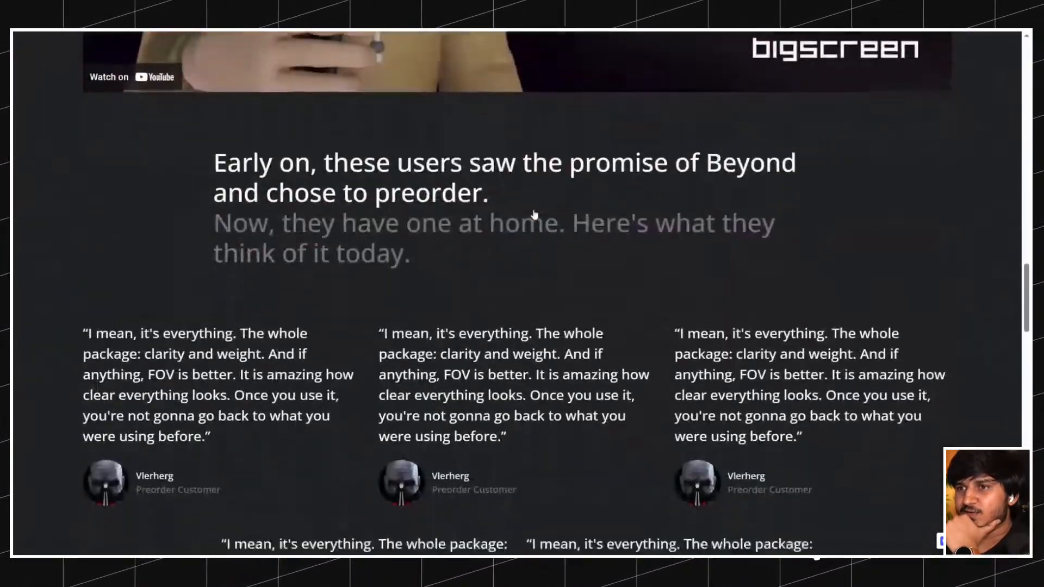
scroll(535, 215, down, 4)
scroll(462, 223, up, 1)
scroll(398, 229, down, 6)
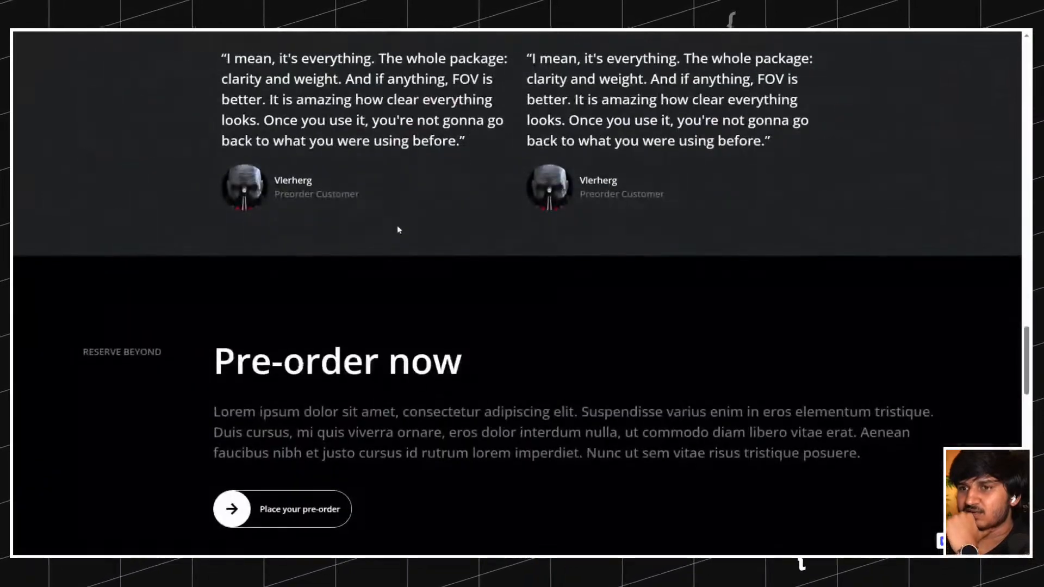
scroll(399, 229, down, 4)
scroll(543, 233, down, 6)
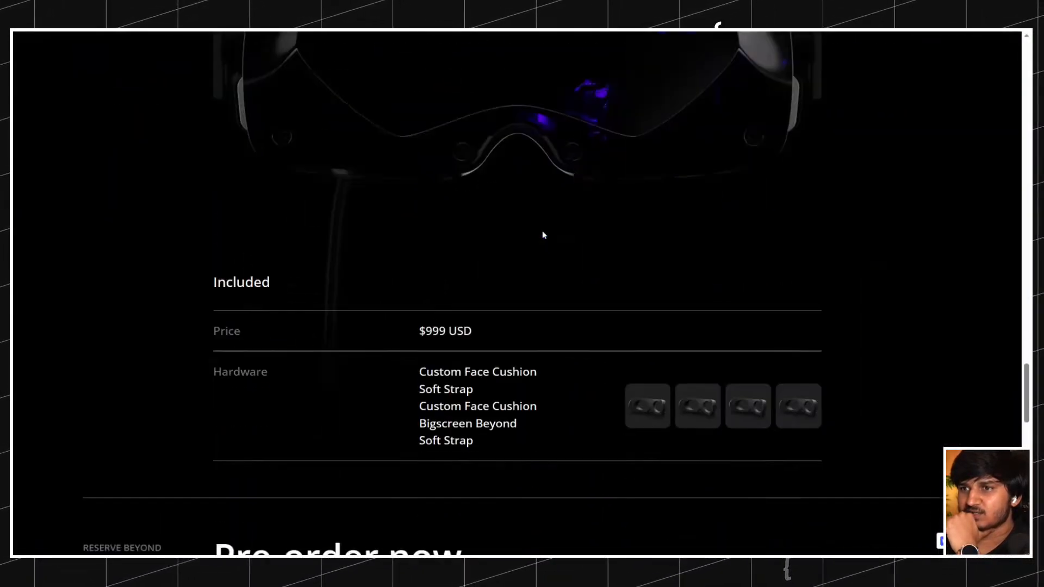
scroll(544, 235, up, 7)
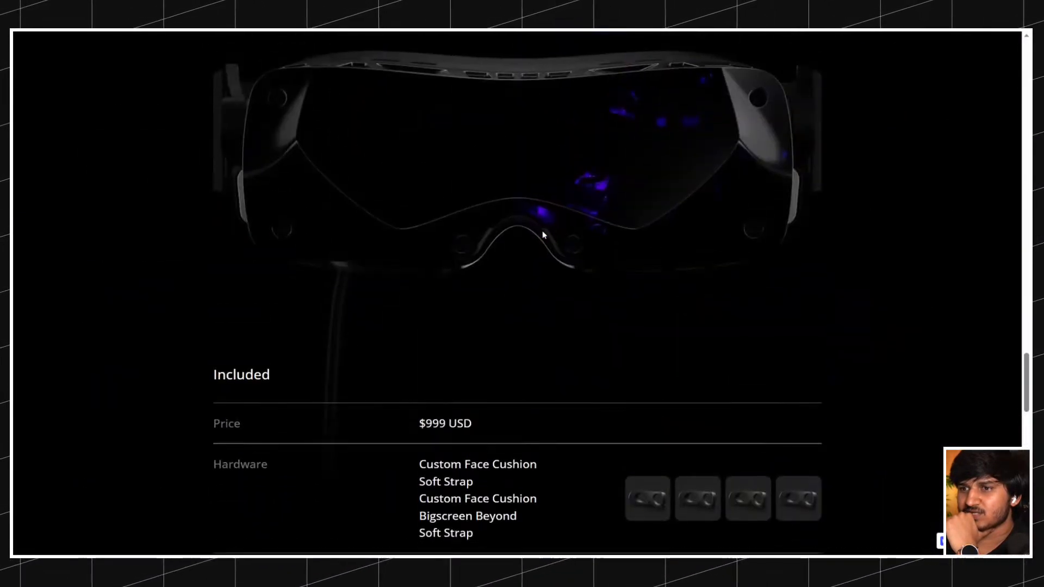
scroll(544, 235, down, 4)
scroll(544, 235, up, 1)
scroll(544, 235, down, 3)
scroll(544, 235, down, 5)
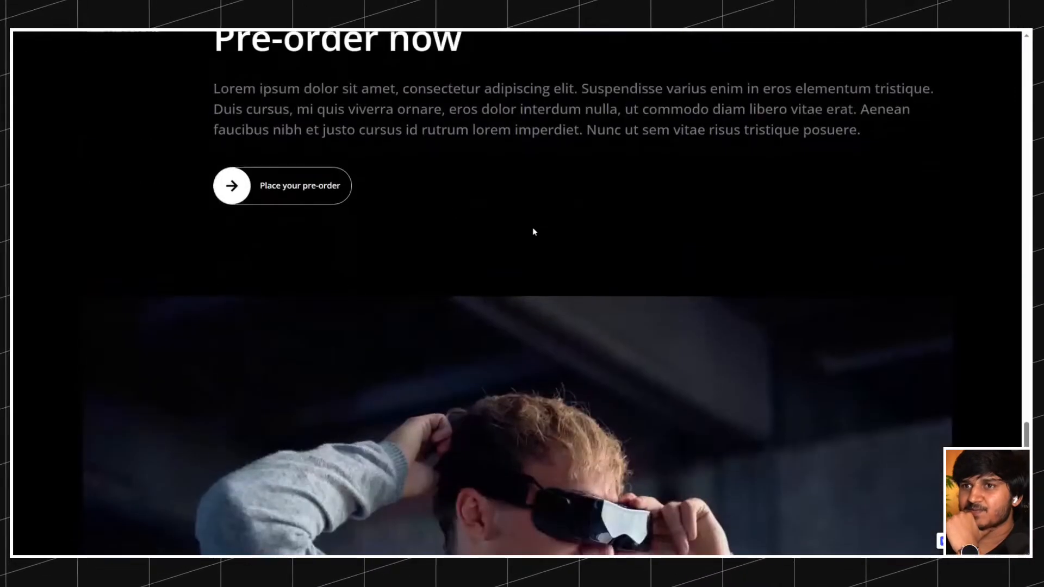
Examine how the second sticky pre-order feature slides over the first, down to the 6X lighter headset text.
scroll(535, 233, up, 2)
scroll(419, 193, down, 7)
scroll(419, 193, up, 7)
scroll(418, 191, down, 7)
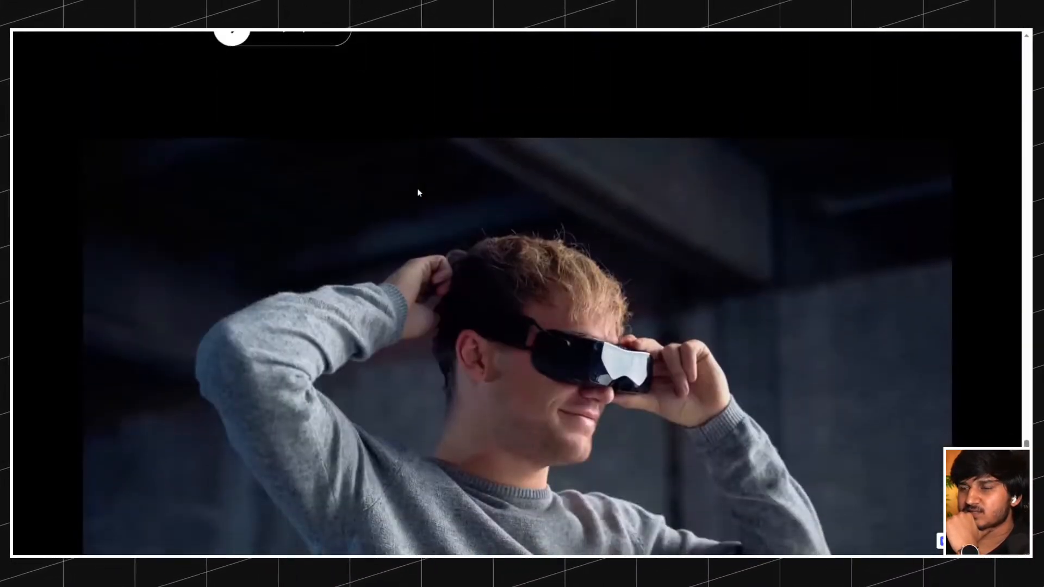
scroll(417, 192, down, 3)
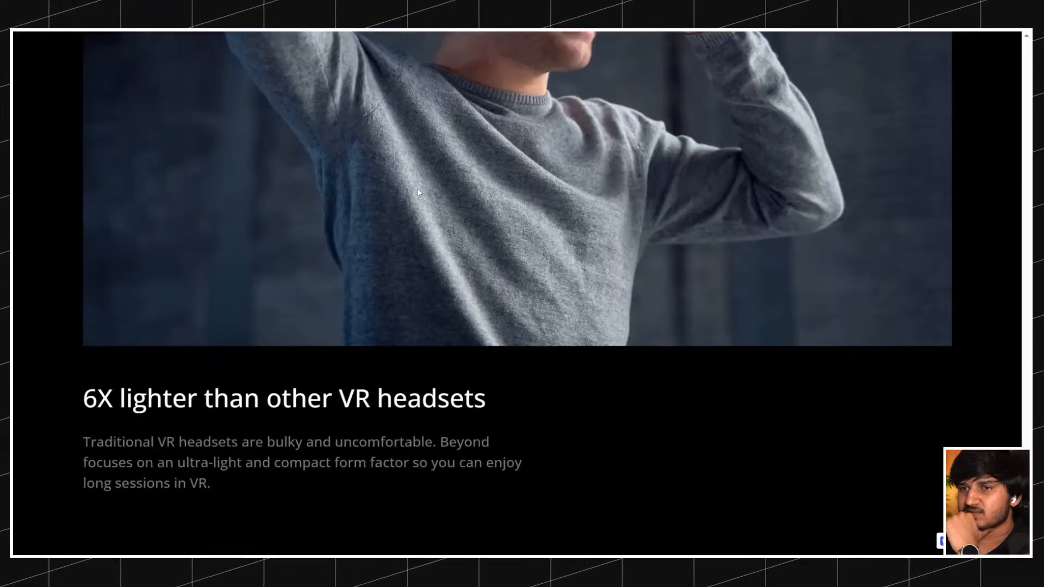
scroll(417, 192, up, 10)
scroll(418, 192, up, 10)
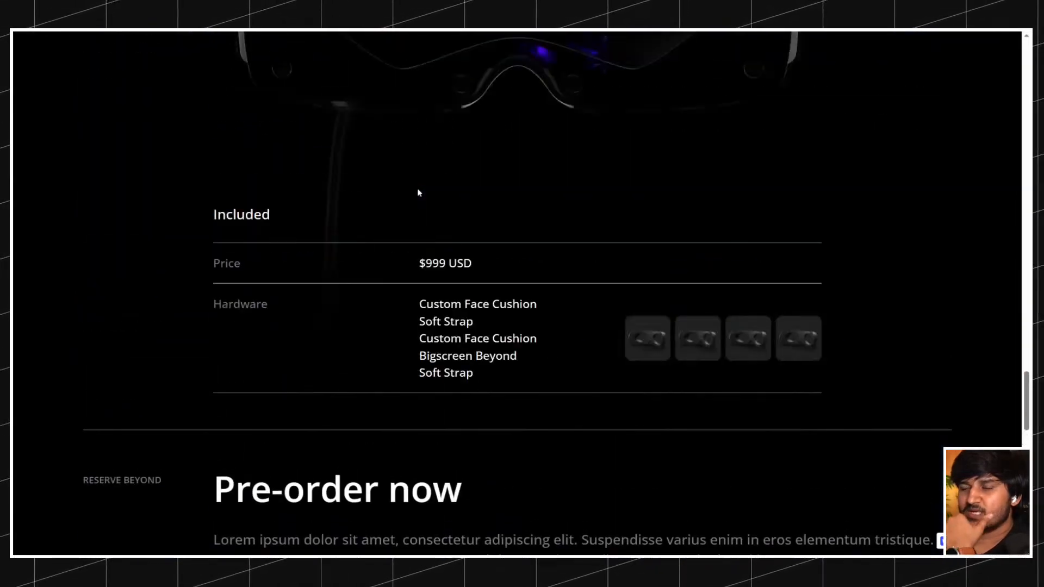
scroll(416, 188, down, 10)
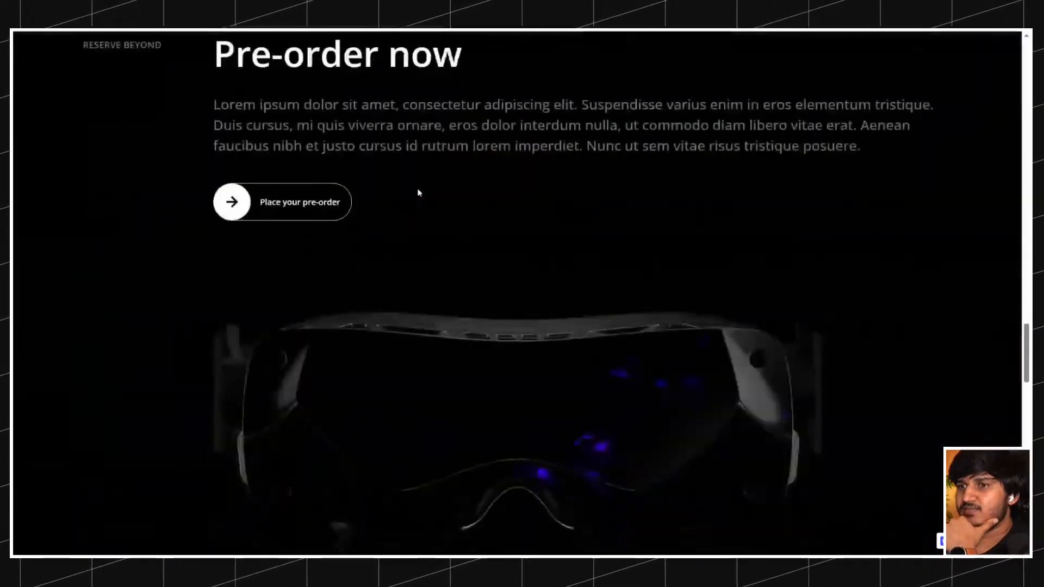
scroll(413, 190, up, 2)
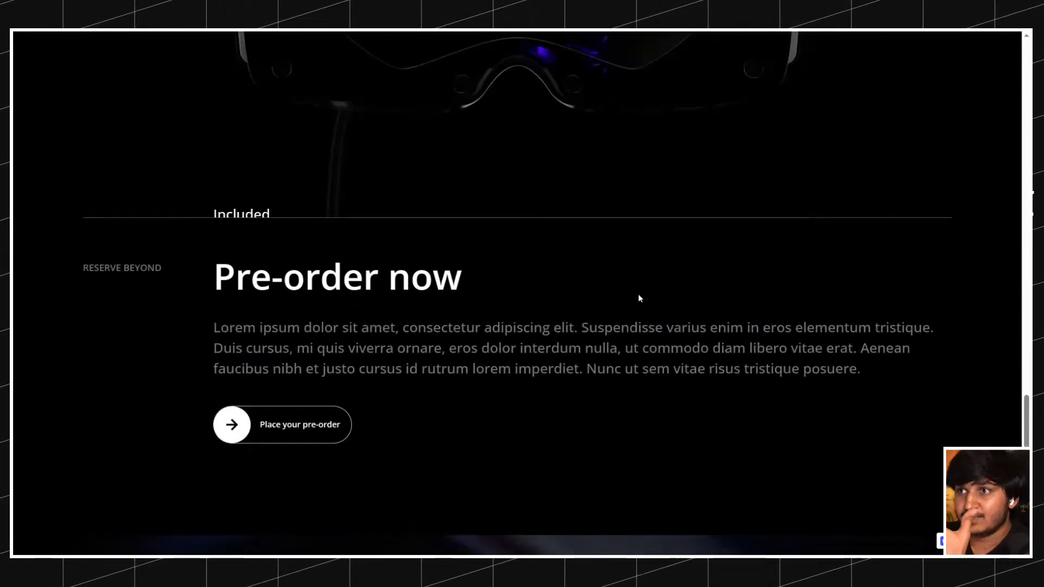
scroll(631, 290, down, 2)
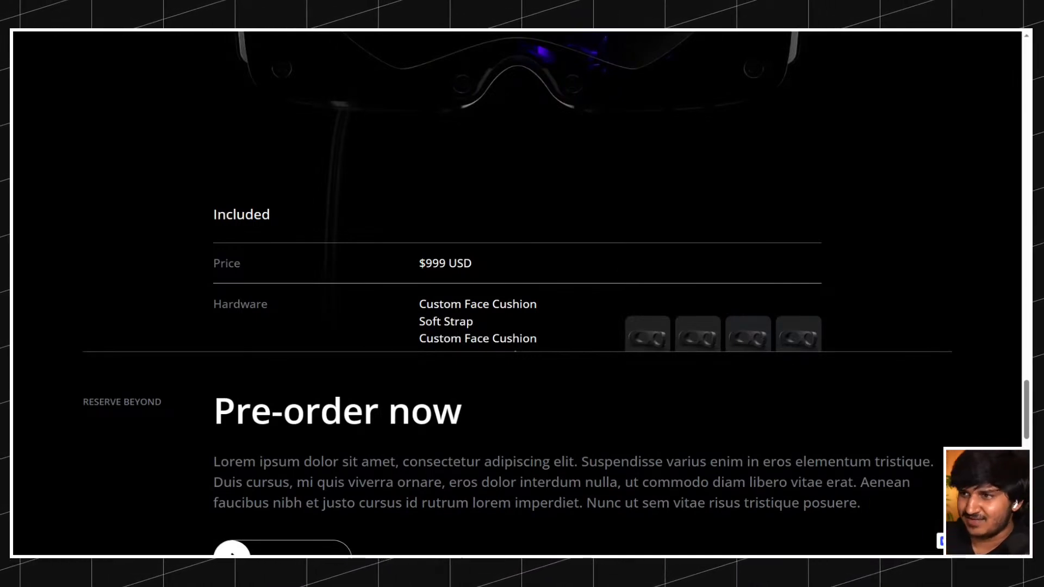
scroll(616, 260, down, 6)
scroll(573, 250, up, 2)
scroll(356, 249, down, 3)
scroll(357, 249, down, 7)
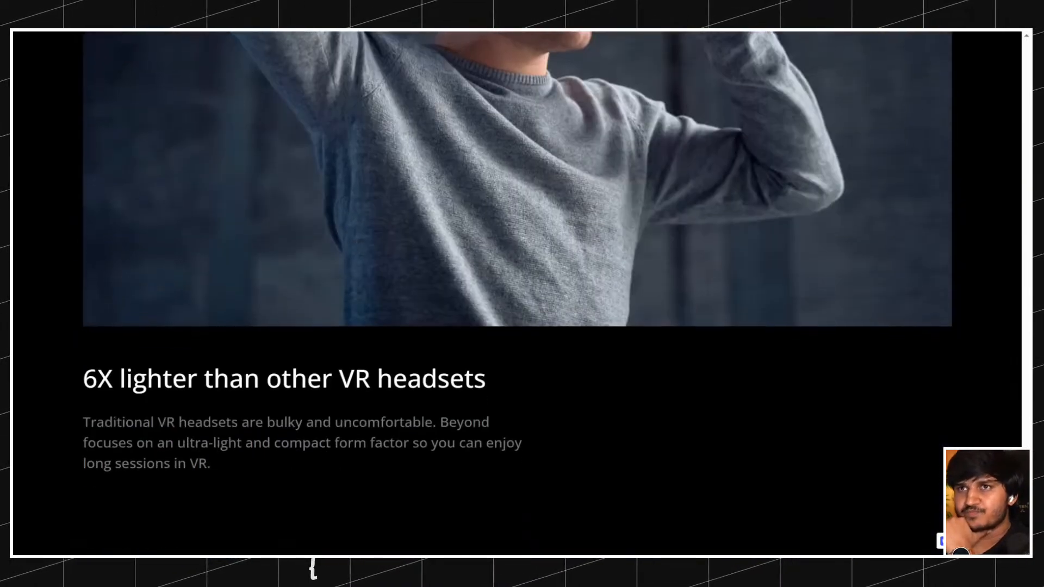
Return to the Webflow design canvas and look over the page between the sticky pre-order features and the hero.
click(261, 32)
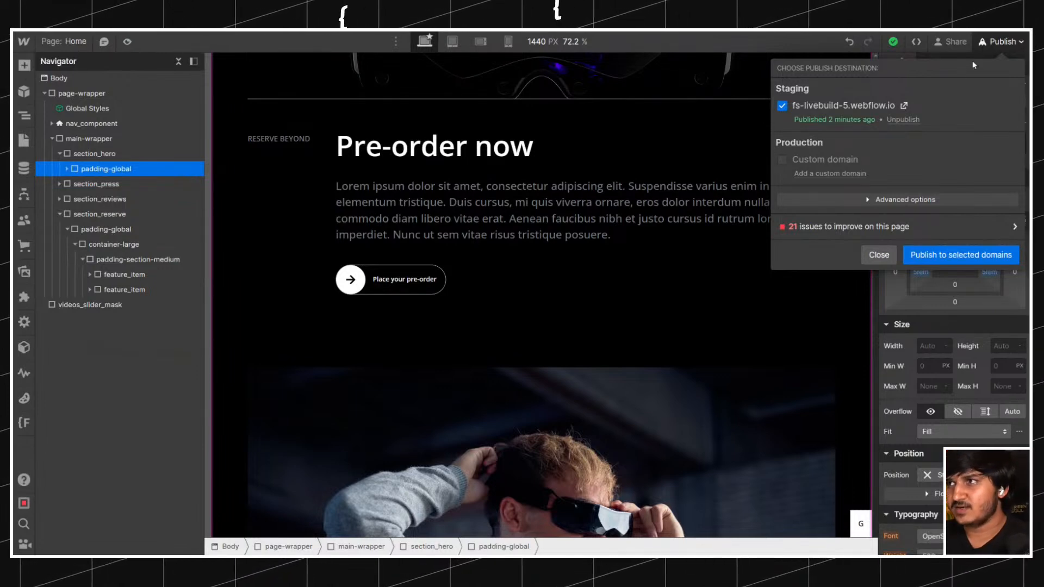
click(992, 43)
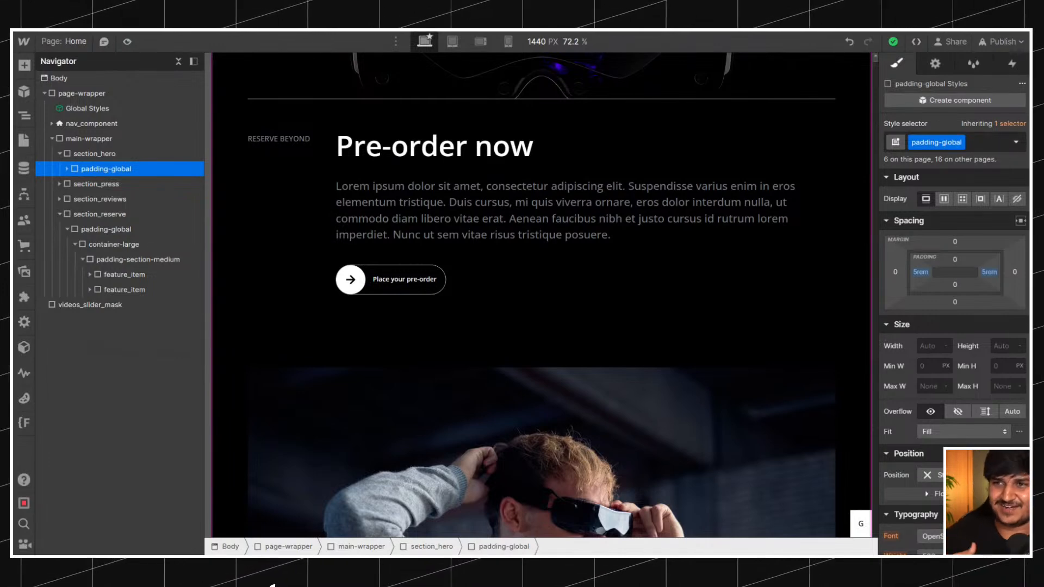
scroll(296, 235, up, 6)
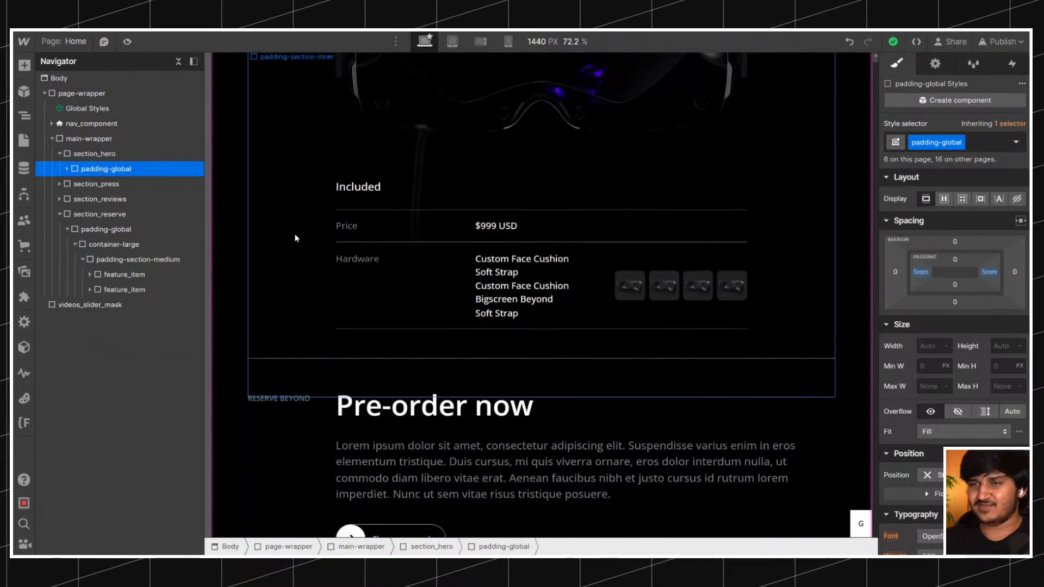
scroll(315, 245, down, 6)
scroll(330, 255, up, 15)
scroll(329, 258, down, 18)
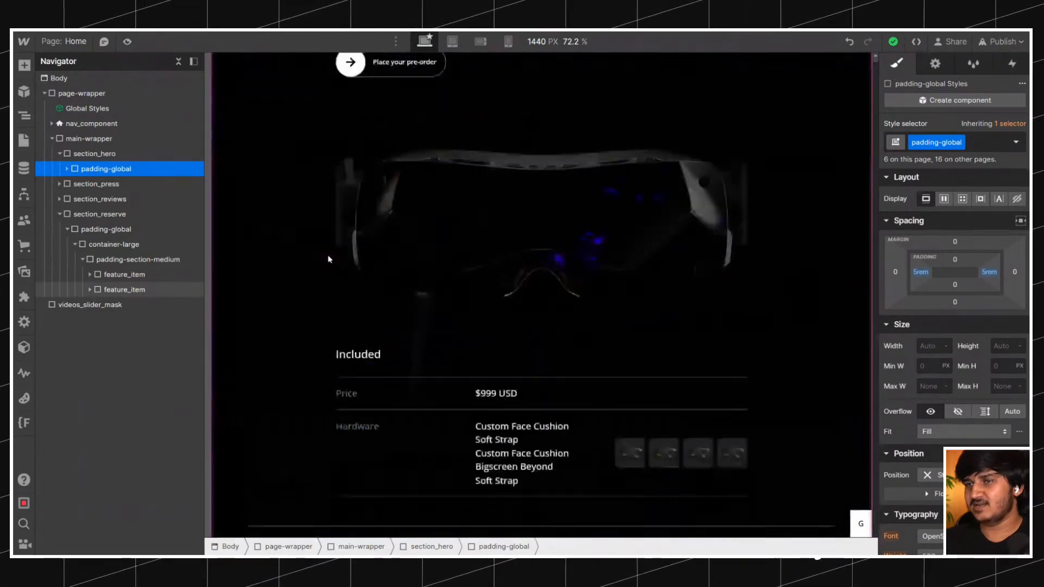
scroll(329, 258, up, 15)
scroll(328, 258, down, 20)
scroll(328, 259, up, 20)
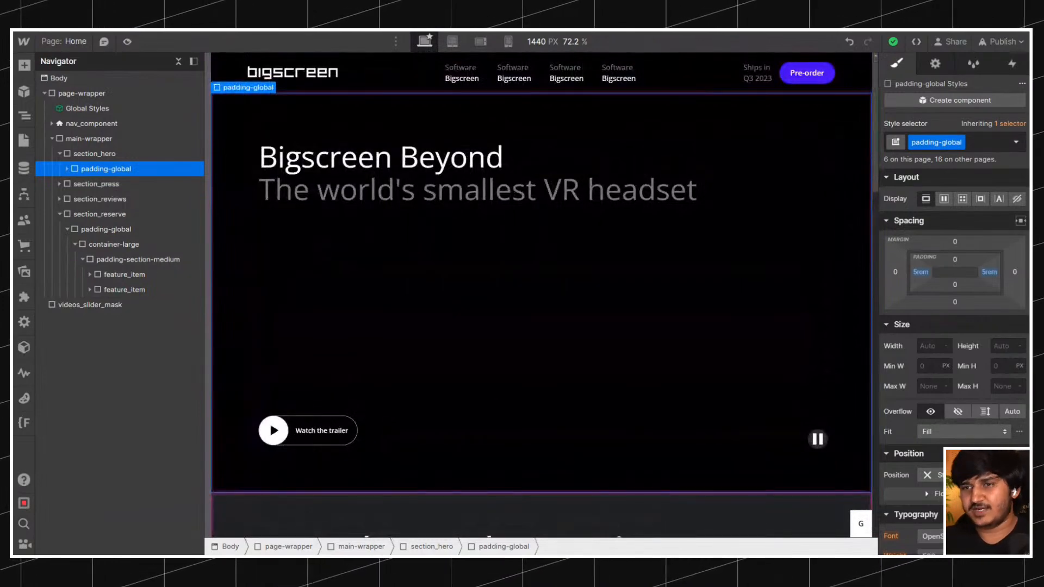
scroll(328, 237, down, 5)
scroll(328, 234, up, 5)
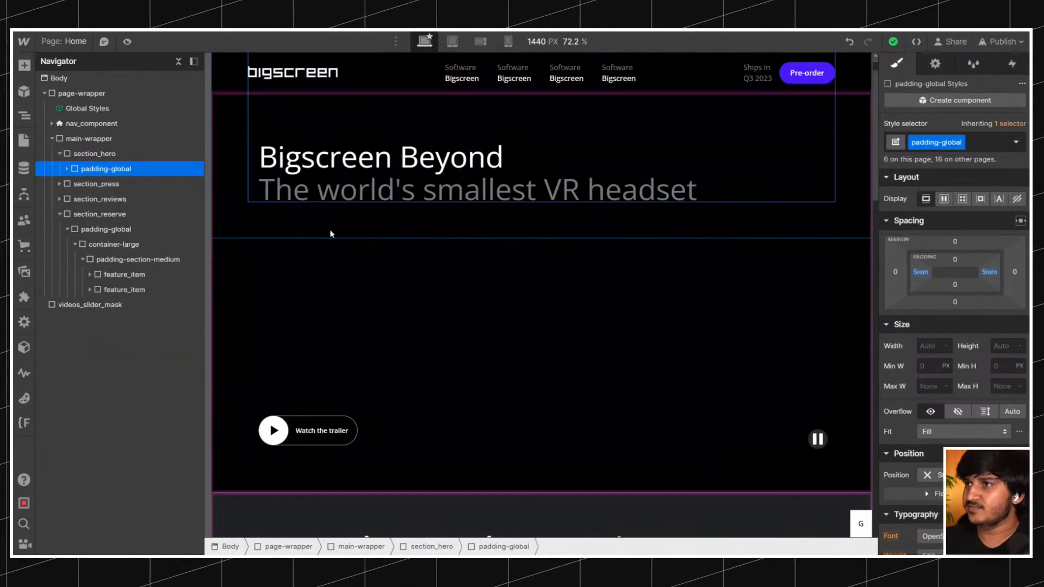
Publish the site again to the staging domain fs-livebuild-5.webflow.io and select the hero_content-wrapper.
click(1002, 41)
click(960, 254)
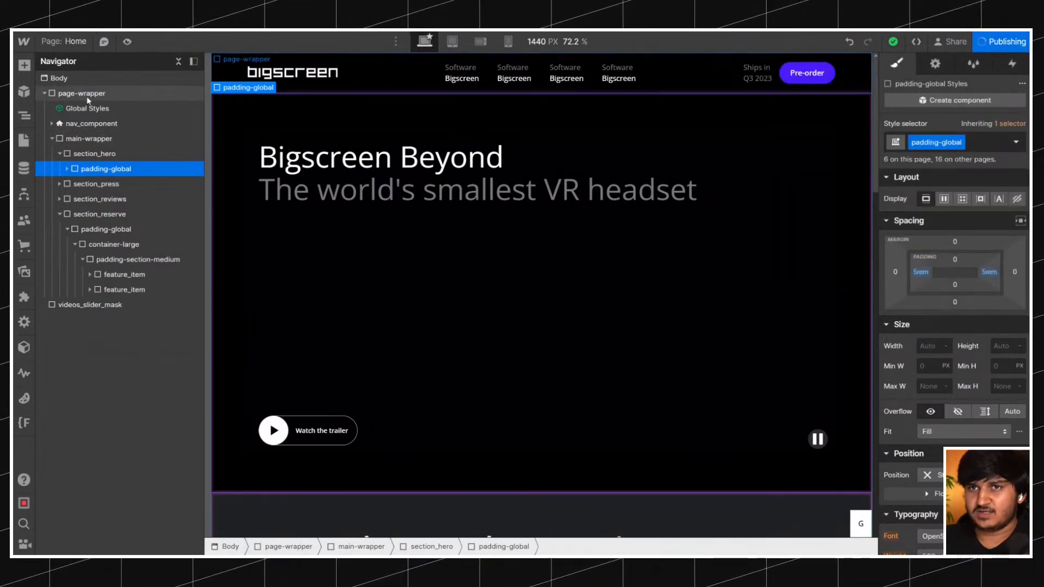
click(612, 368)
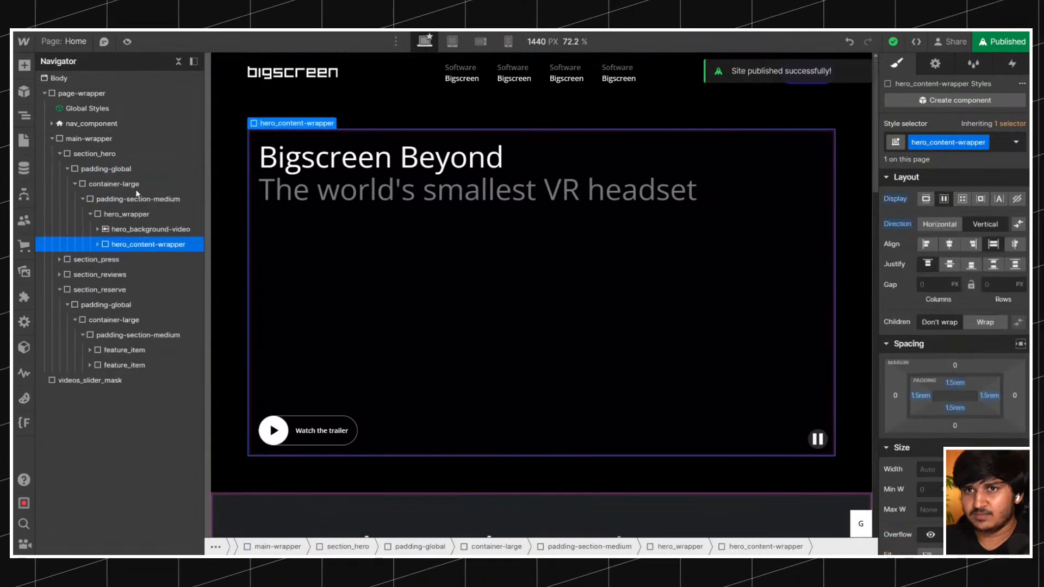
Review the .w-background-video video rule in the Global Styles embed code, save and close the editor, and leave the component.
double_click(95, 109)
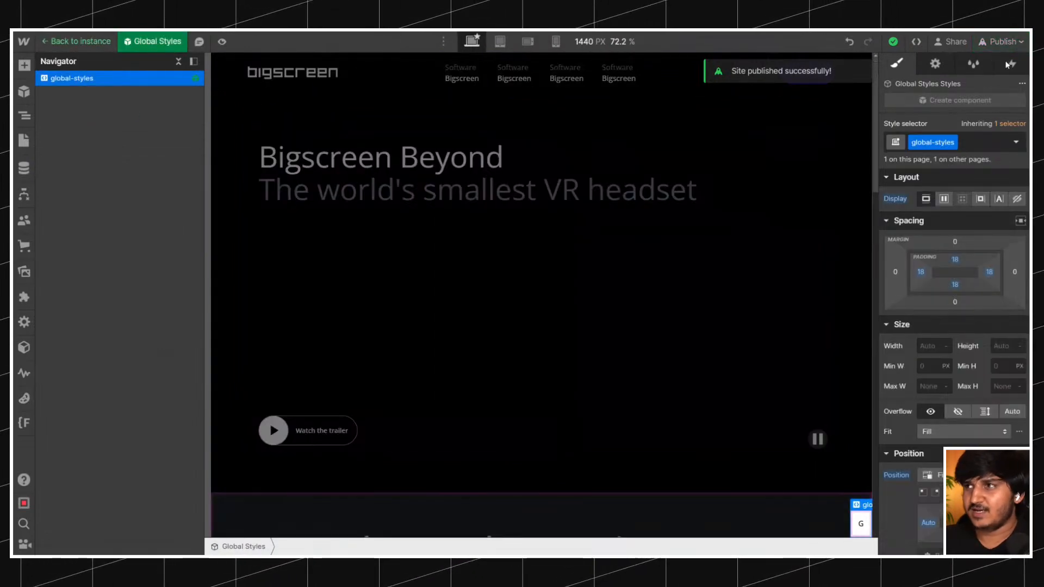
click(943, 67)
click(946, 359)
drag(305, 329, 300, 306)
click(305, 329)
click(305, 329)
click(305, 329)
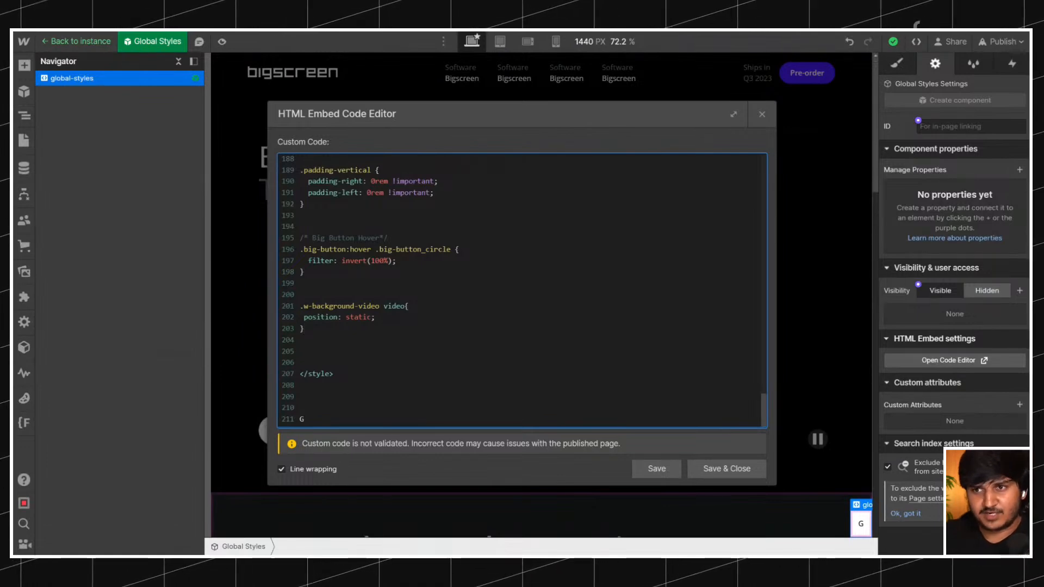
drag(305, 329, 265, 296)
click(305, 329)
click(305, 329)
drag(304, 329, 278, 307)
click(305, 340)
click(726, 468)
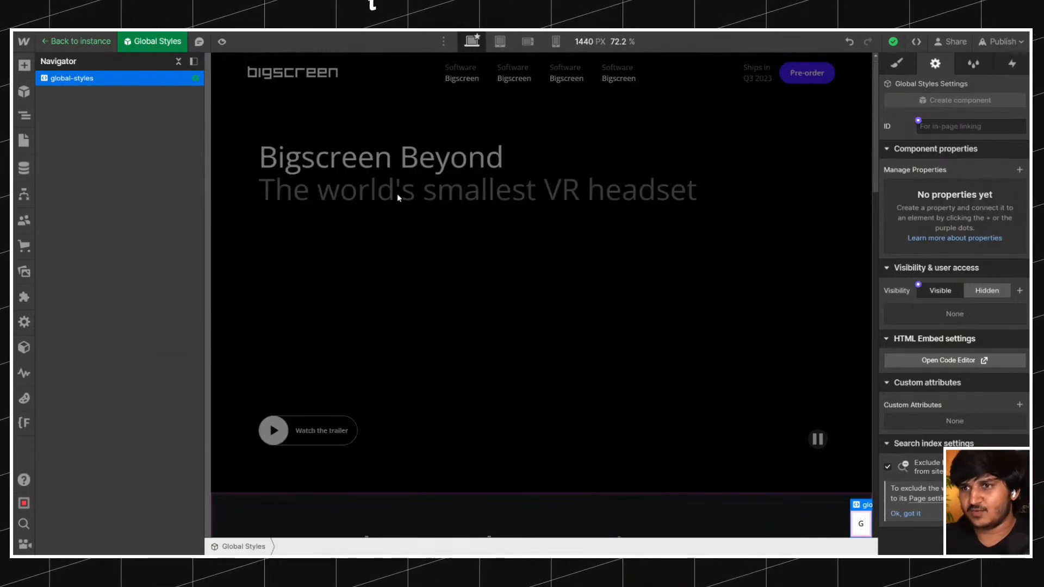
key(Escape)
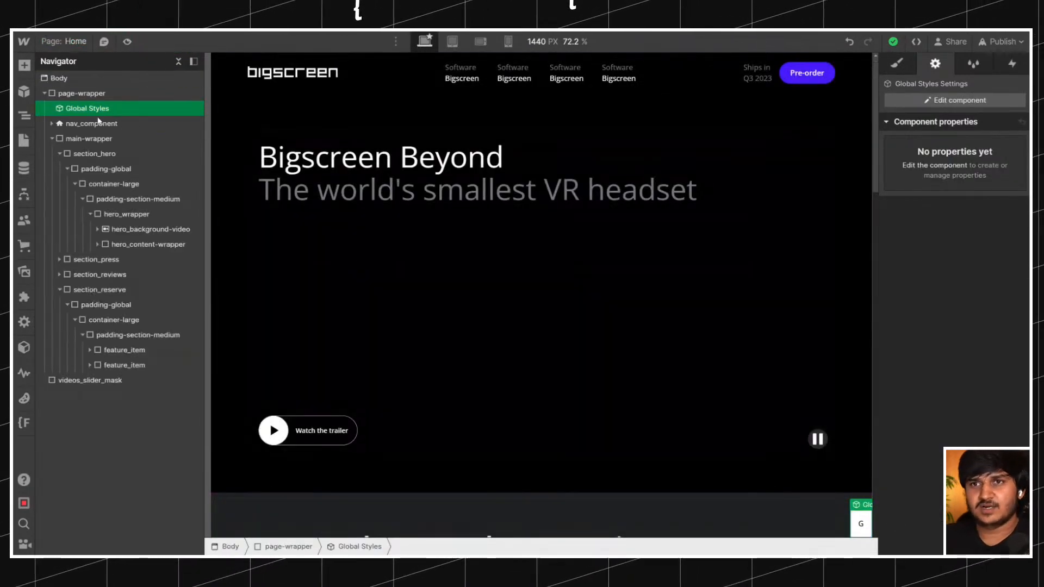
Collapse main-wrapper, select the hero_content-wrapper again and look over its style settings and the page below.
click(51, 139)
scroll(556, 214, down, 10)
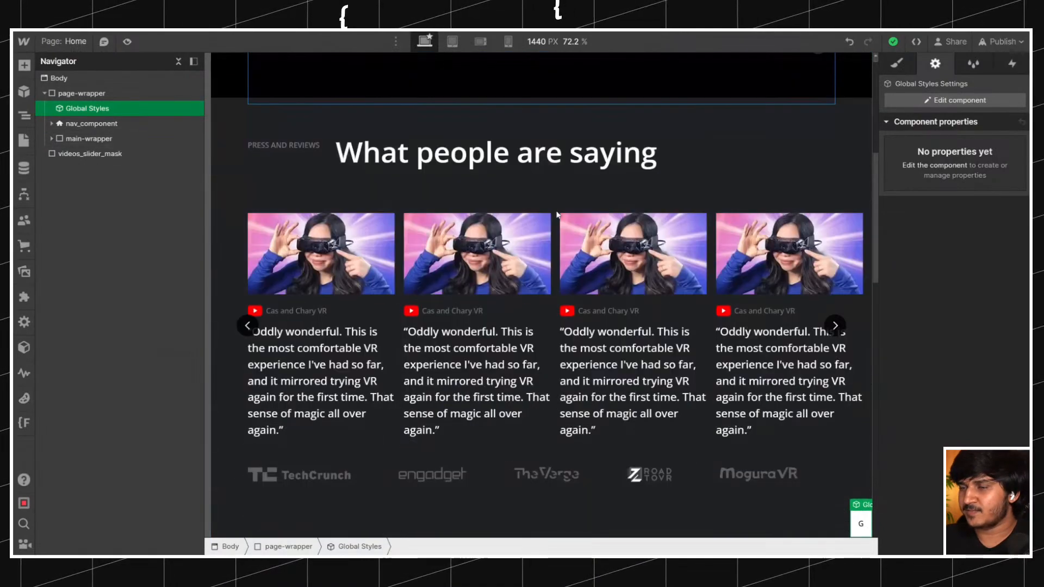
scroll(557, 214, up, 10)
click(557, 214)
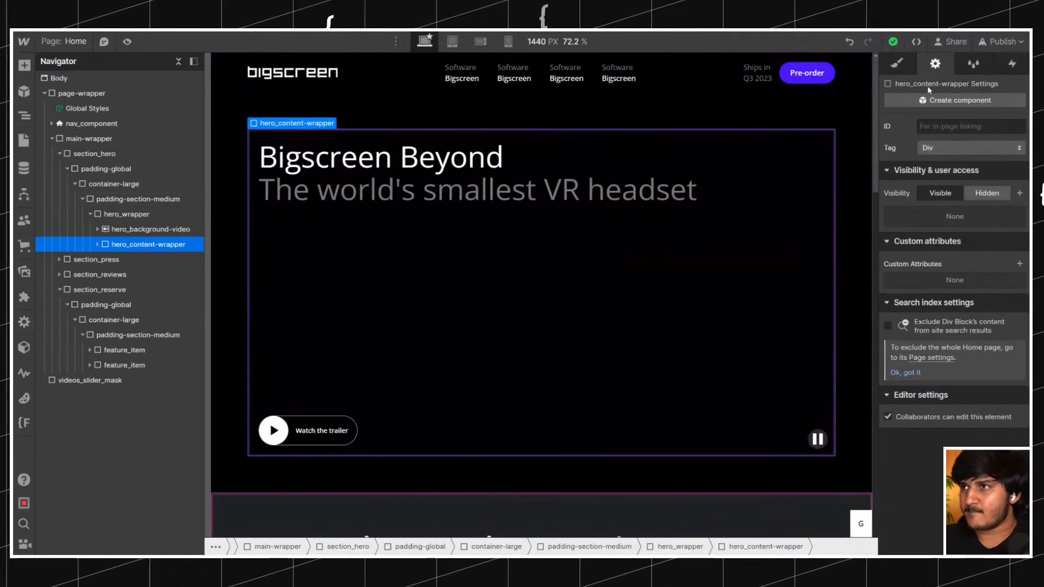
scroll(954, 306, down, 3)
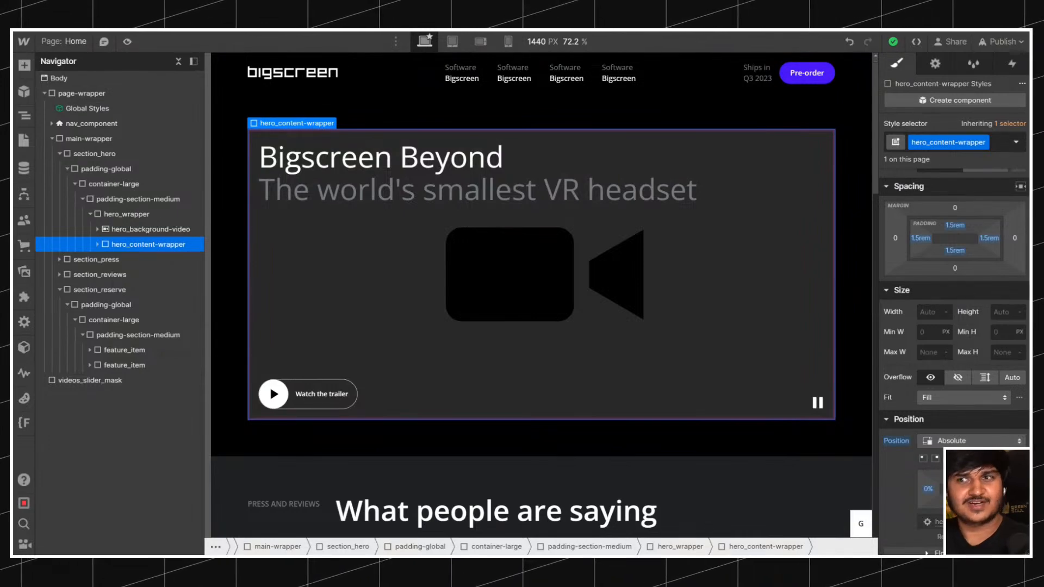
scroll(379, 361, down, 15)
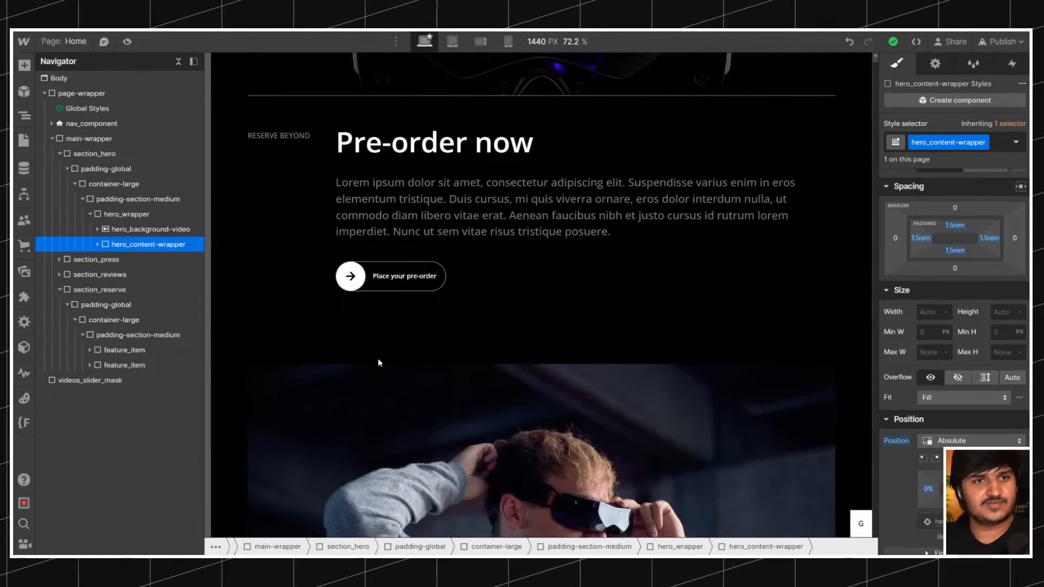
scroll(377, 358, up, 15)
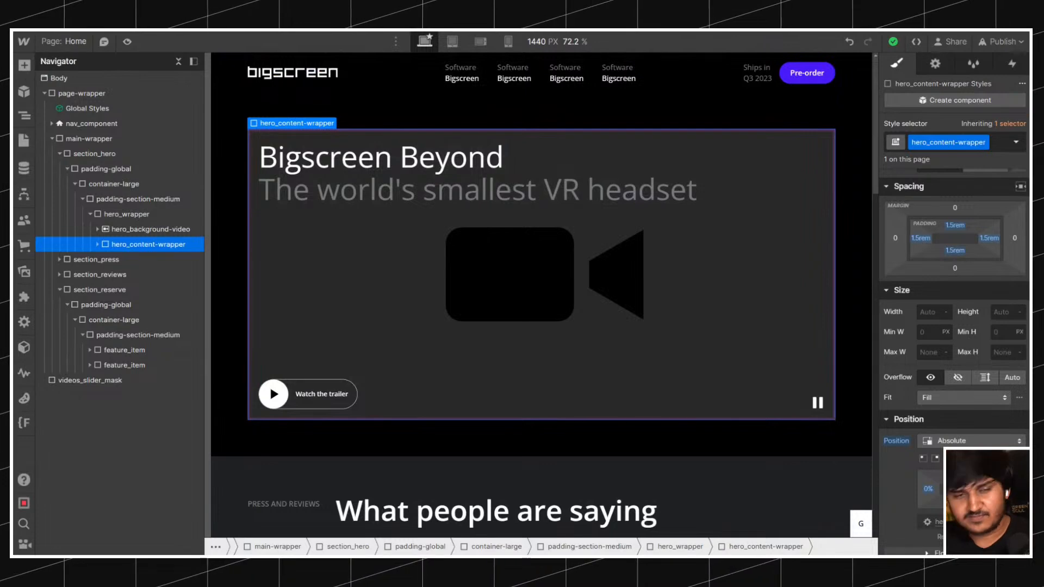